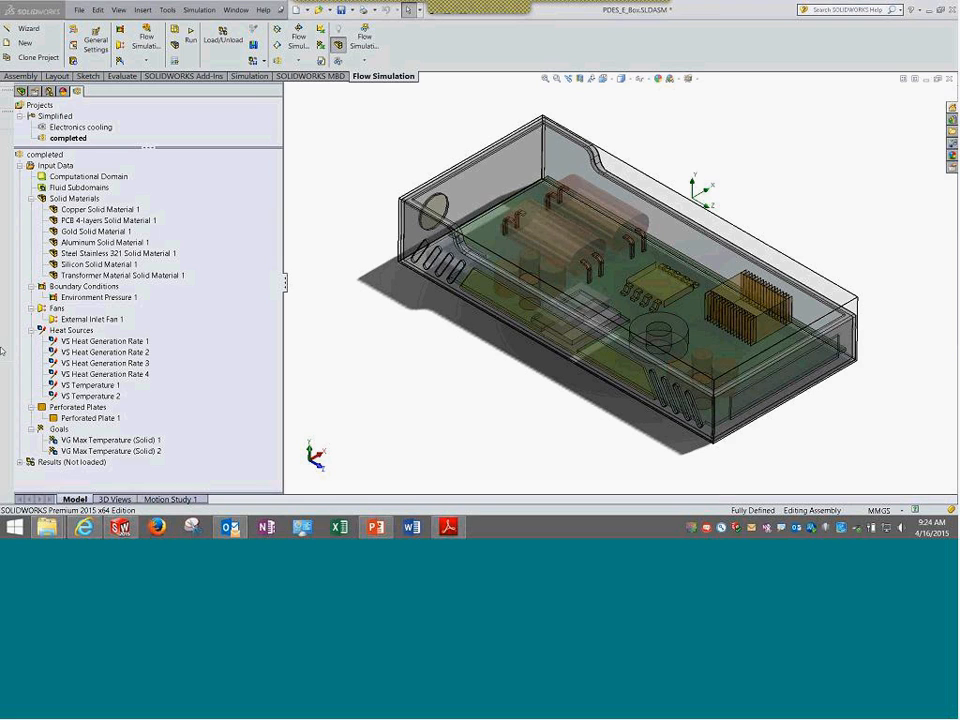
Open the general settings of the completed flow project, adding all missing substances to the Engineering Database.
{"action": "right_click", "coordinate": [72, 166]}
{"action": "left_click", "coordinate": [85, 175]}
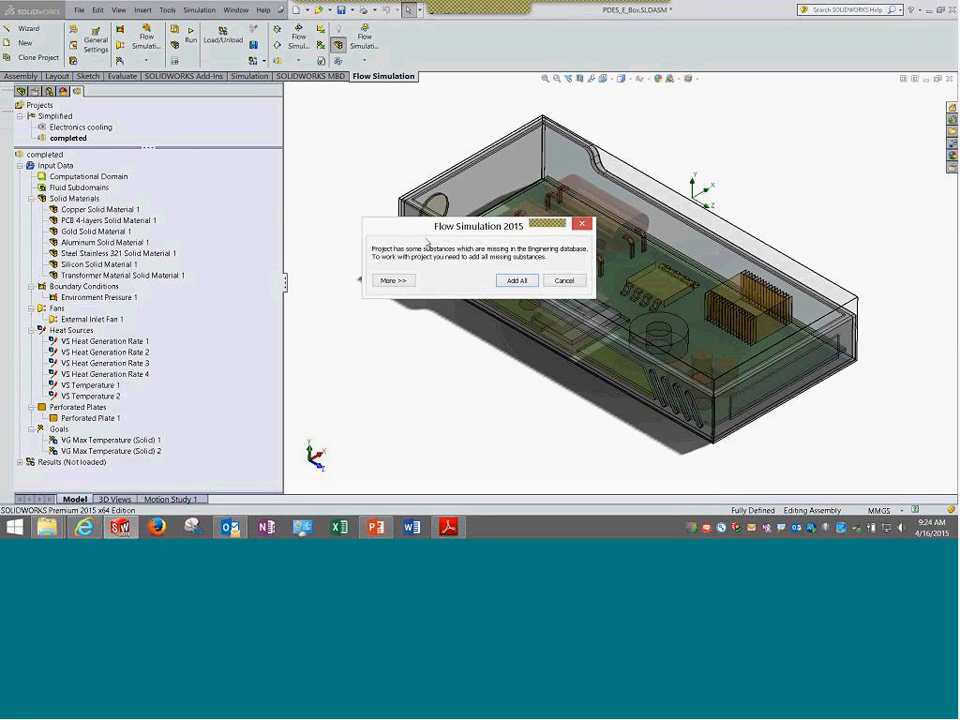
{"action": "left_click", "coordinate": [519, 281]}
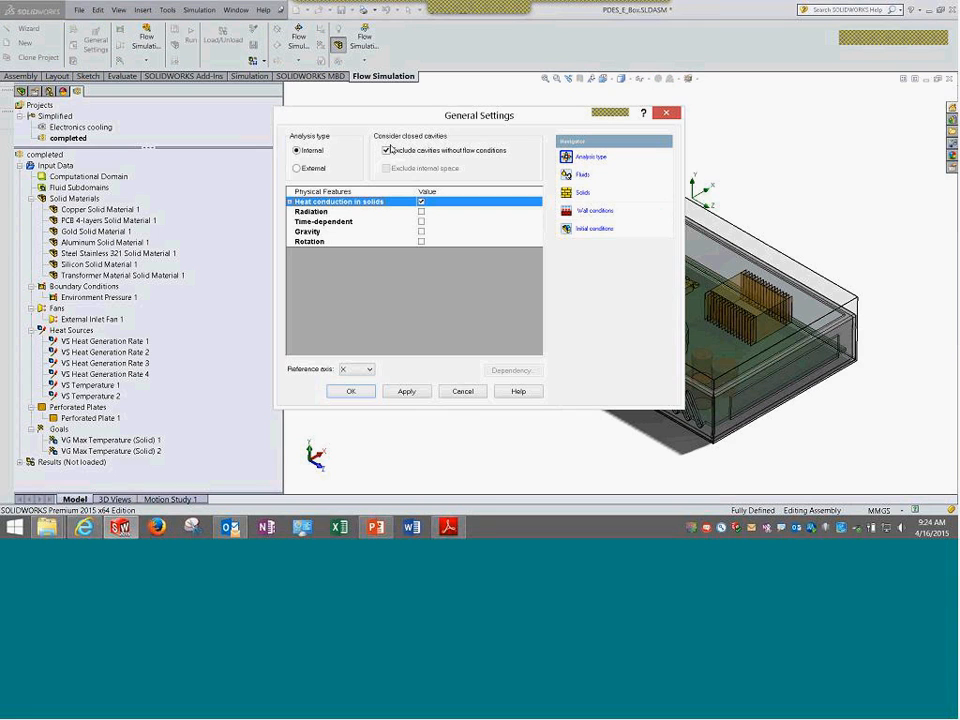
Review the general settings for the analysis type, including the heat conduction in solids sub-option, and for the project fluids.
{"action": "left_click_drag", "start_coordinate": [410, 110], "coordinate": [454, 68]}
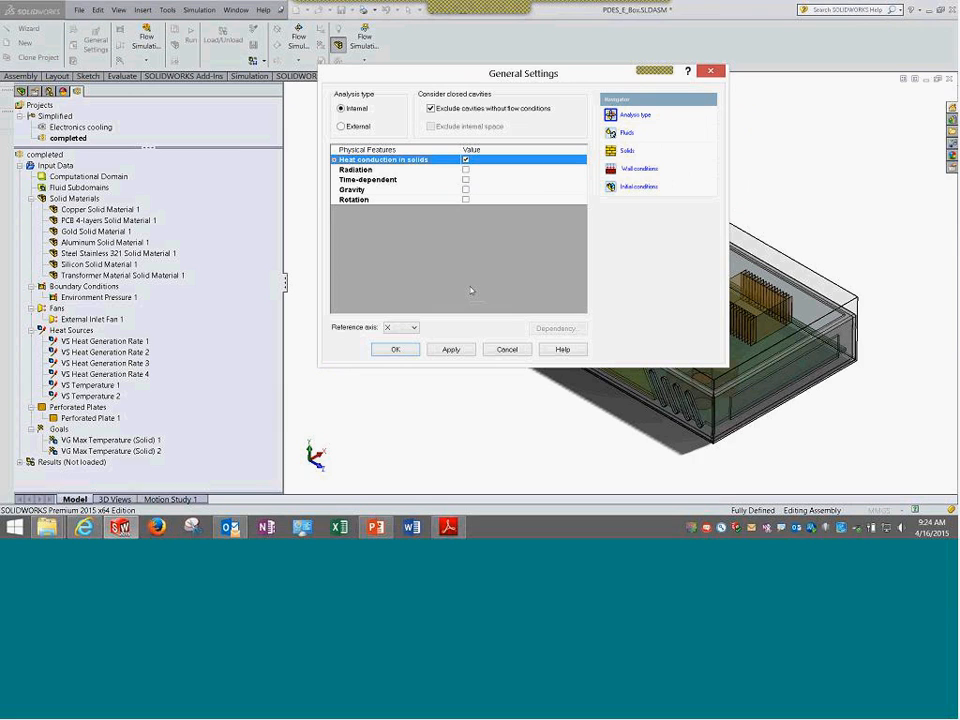
{"action": "left_click", "coordinate": [334, 160]}
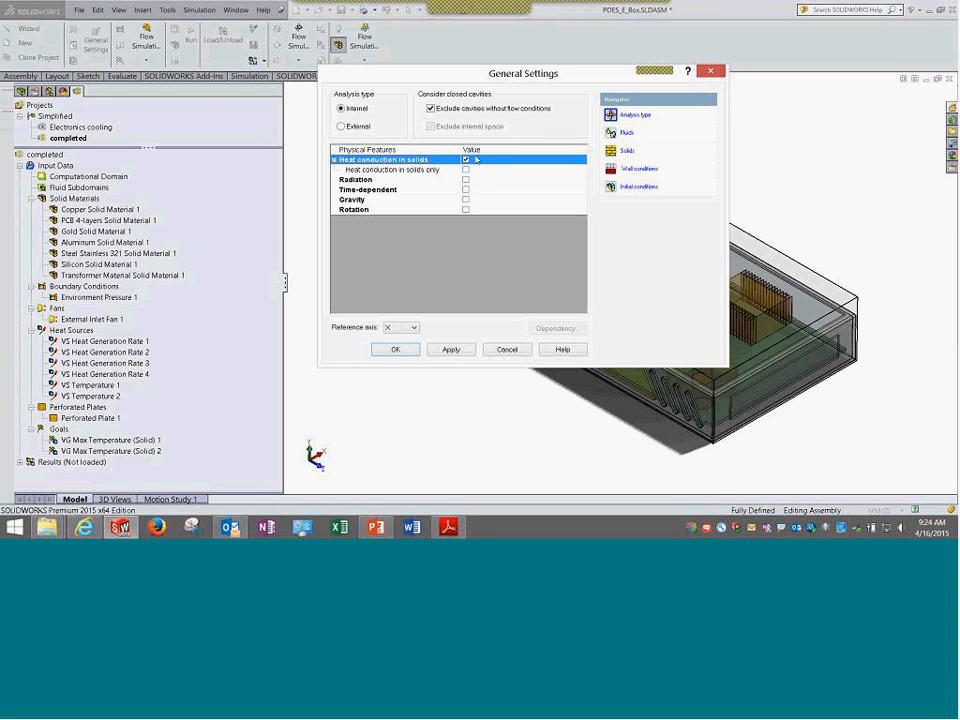
{"action": "left_click_drag", "start_coordinate": [508, 71], "coordinate": [340, 58]}
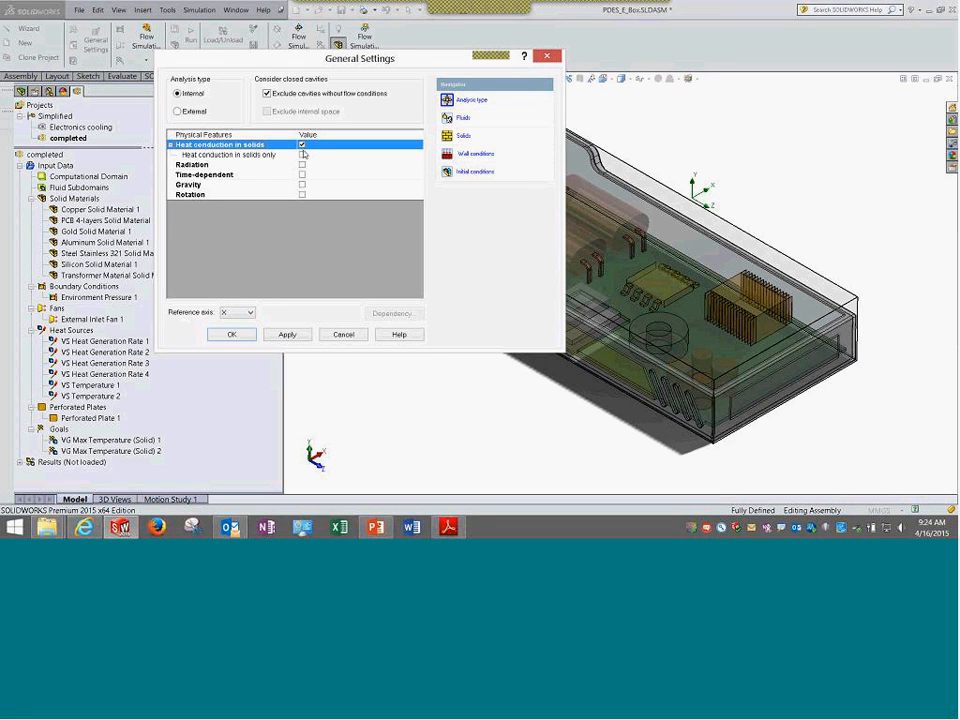
{"action": "left_click", "coordinate": [479, 122]}
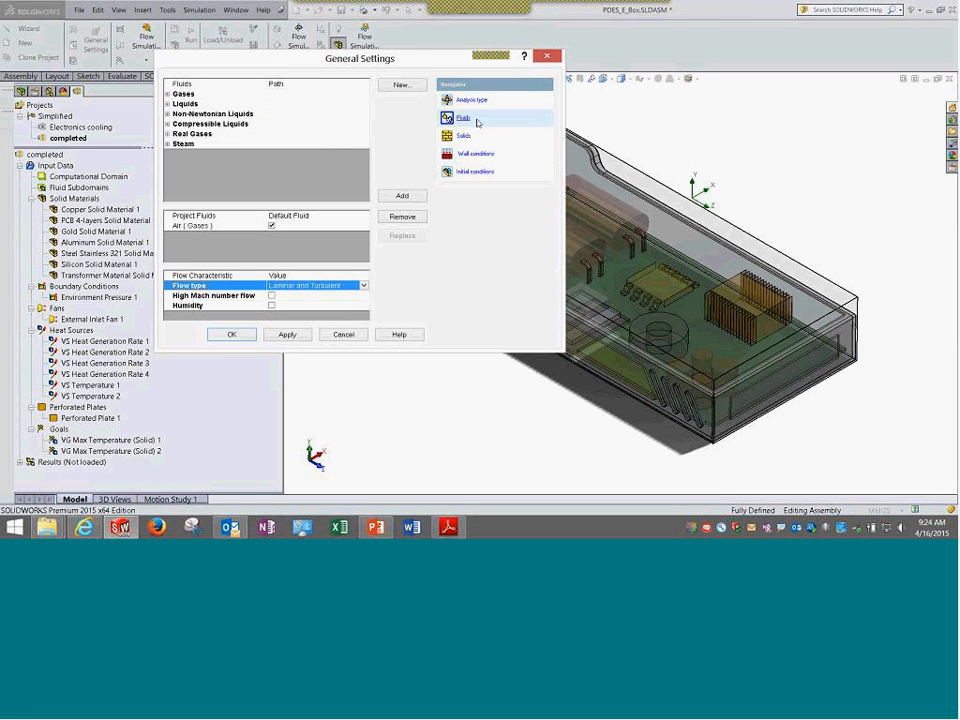
{"action": "left_click", "coordinate": [227, 227]}
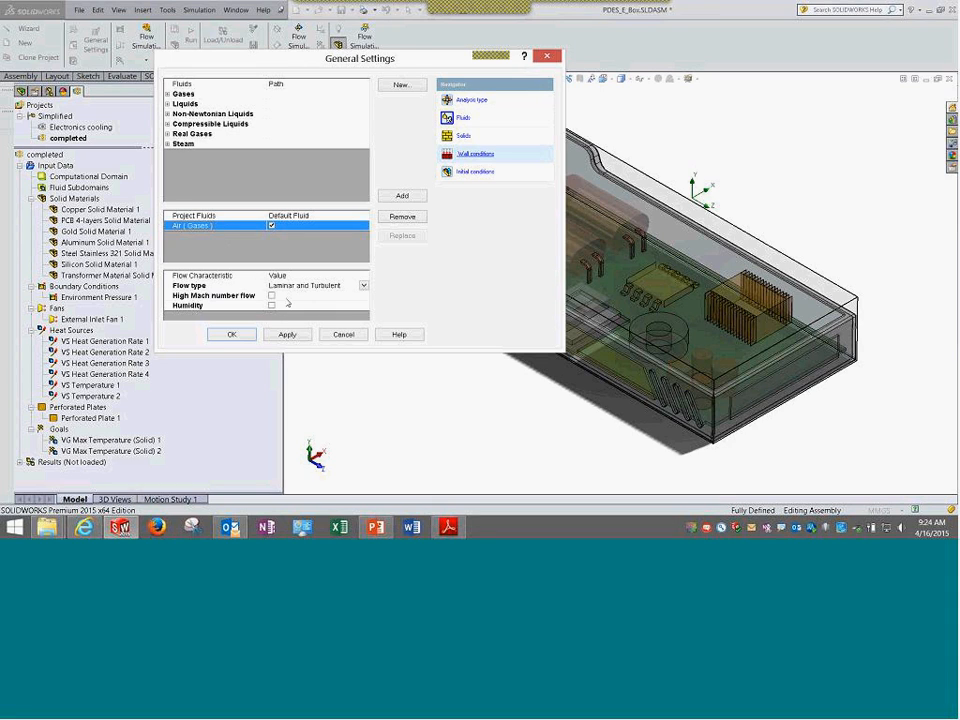
Review the solids list and the default solid in the general settings against the project's solid material definitions.
{"action": "left_click", "coordinate": [483, 140]}
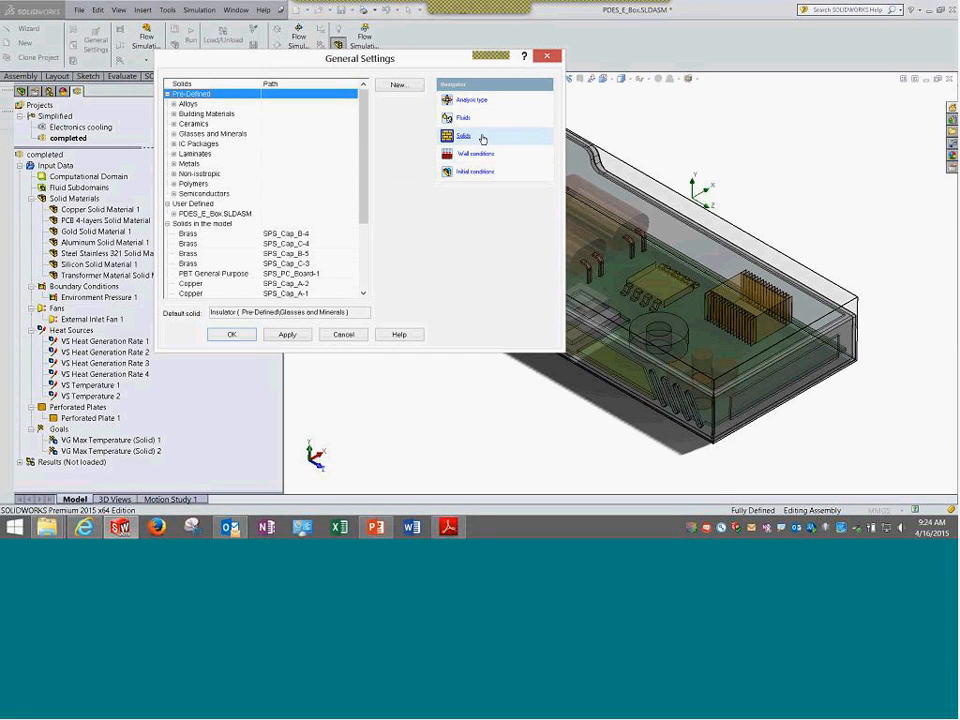
{"action": "left_click_drag", "start_coordinate": [412, 59], "coordinate": [550, 80]}
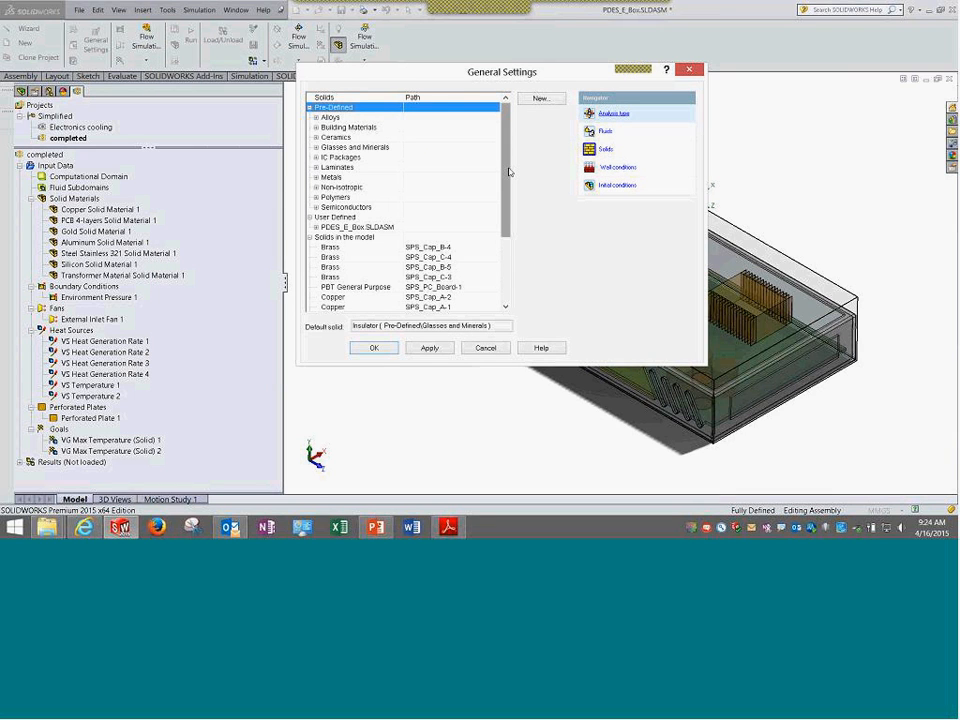
{"action": "left_click_drag", "start_coordinate": [508, 170], "coordinate": [515, 110]}
{"action": "left_click_drag", "start_coordinate": [491, 326], "coordinate": [350, 327]}
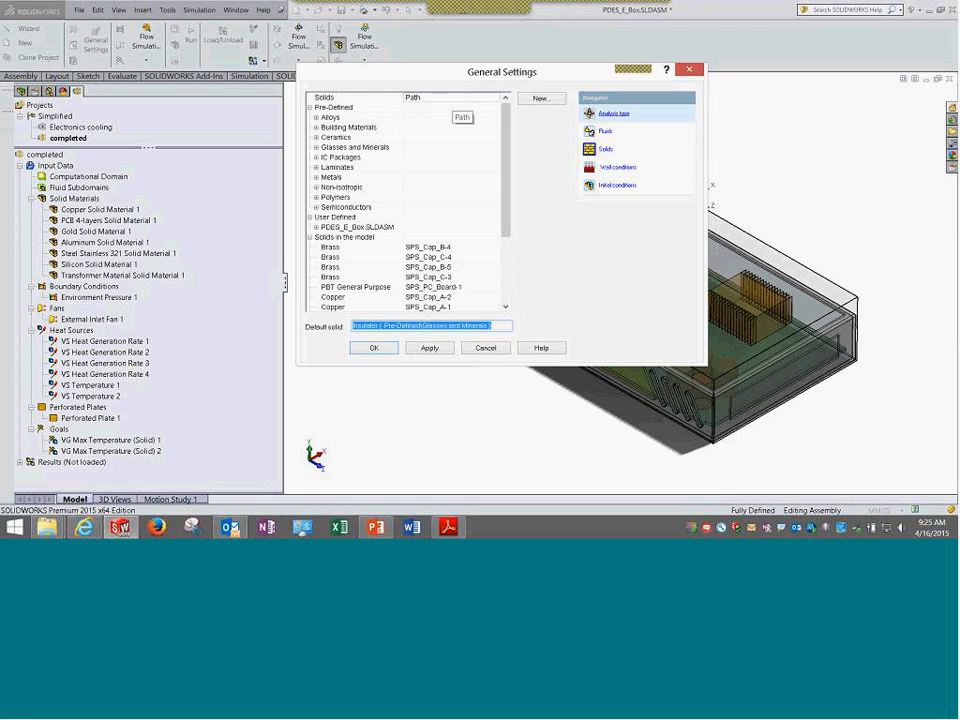
{"action": "left_click_drag", "start_coordinate": [466, 80], "coordinate": [282, 36]}
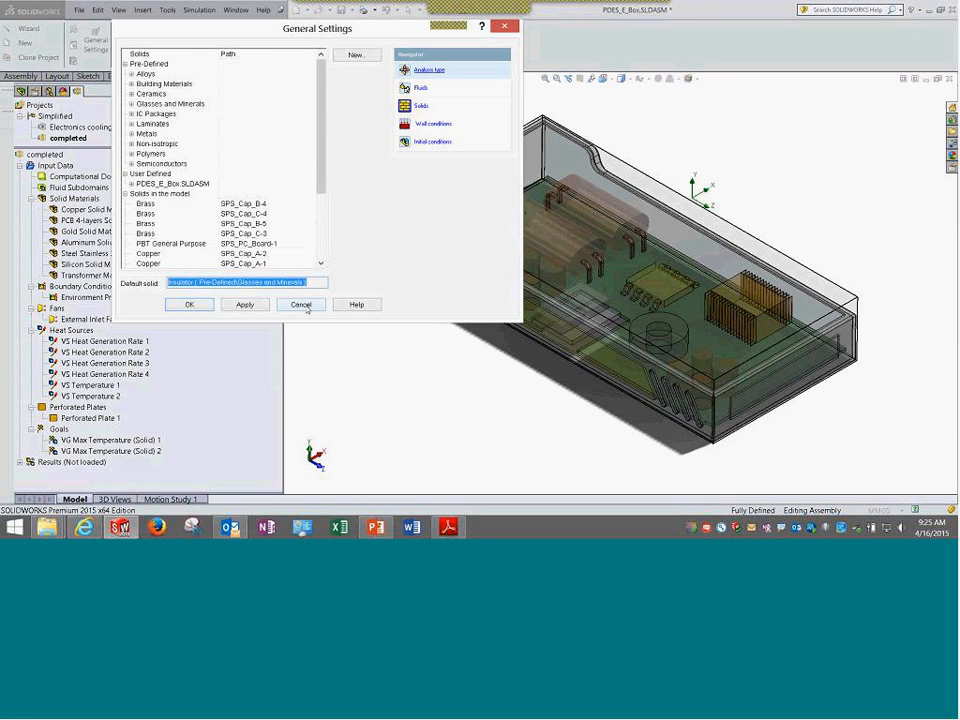
{"action": "left_click_drag", "start_coordinate": [319, 28], "coordinate": [485, 36]}
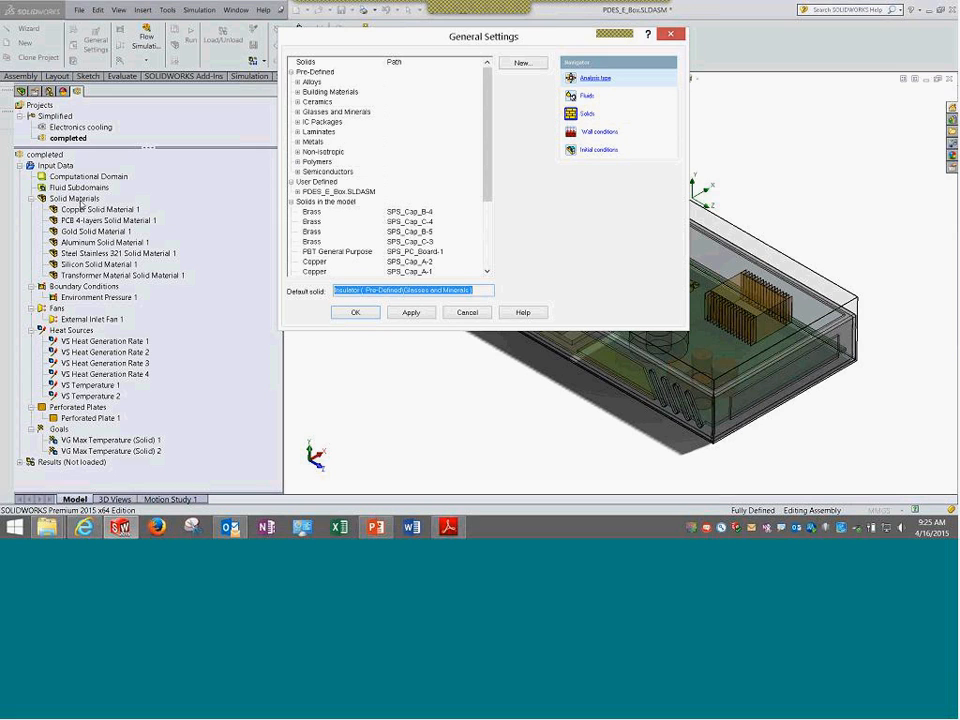
{"action": "left_click_drag", "start_coordinate": [473, 25], "coordinate": [382, 34]}
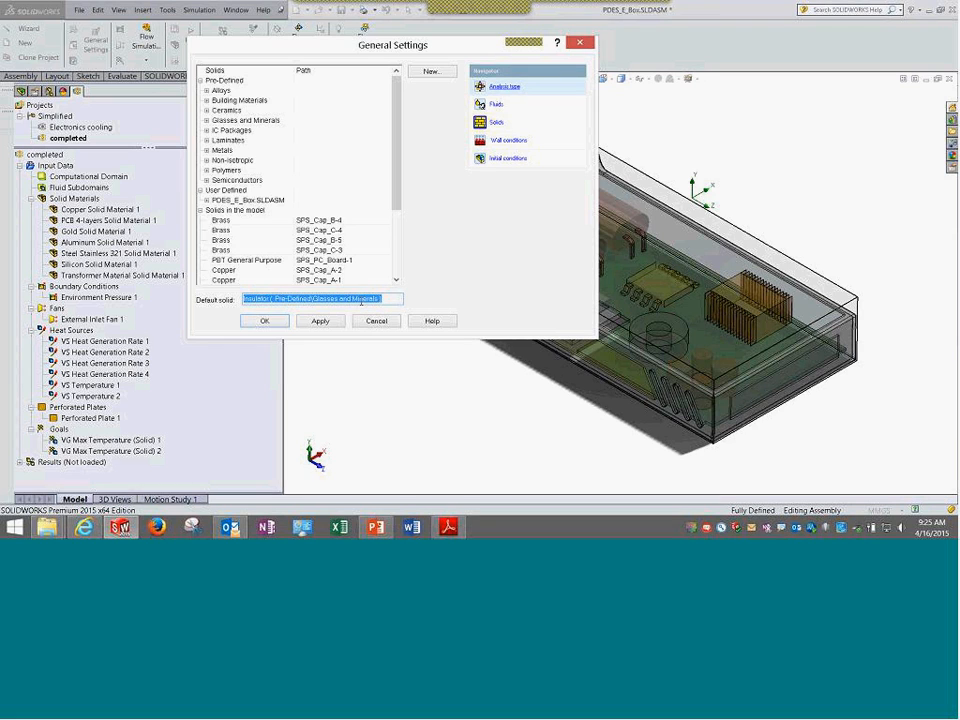
Review the wall conditions and the initial conditions, including turbulence and solid parameters, and cancel the general settings.
{"action": "left_click", "coordinate": [513, 141]}
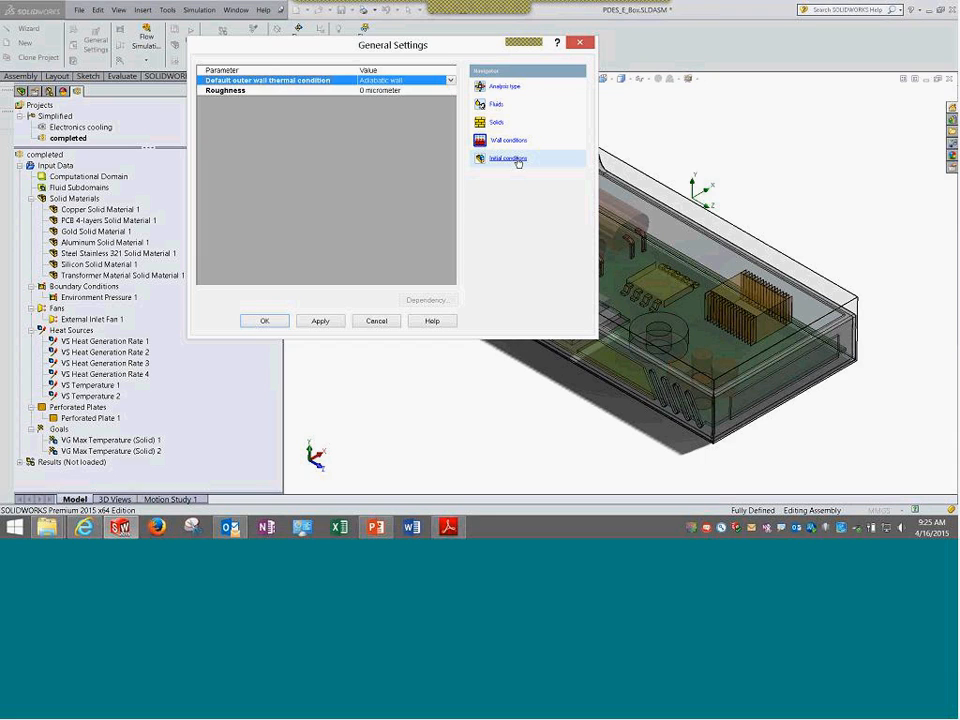
{"action": "left_click", "coordinate": [518, 160]}
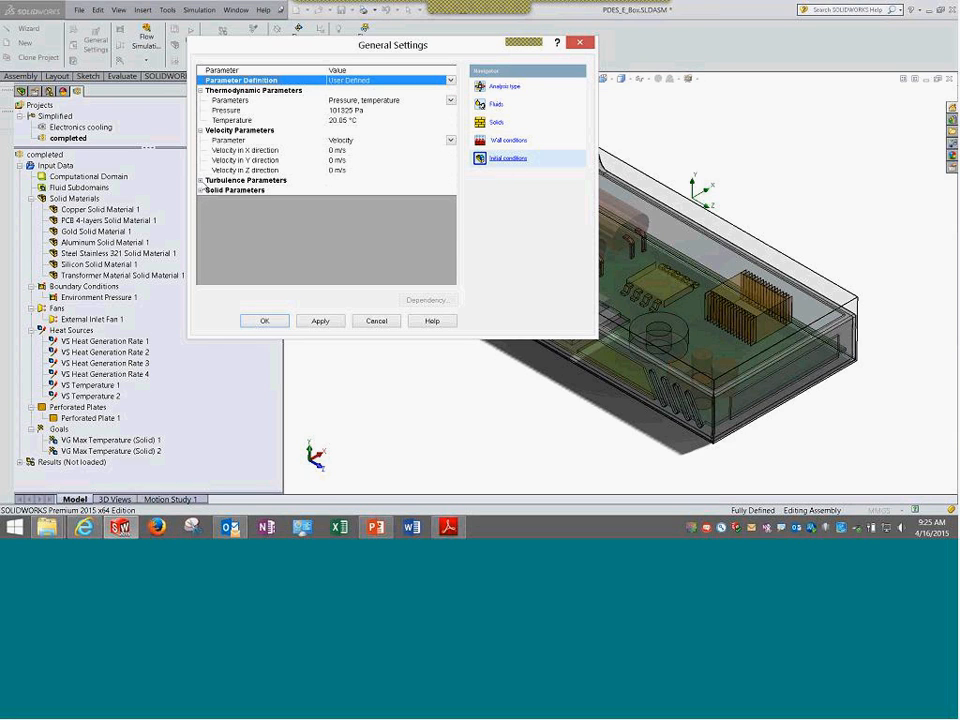
{"action": "left_click", "coordinate": [201, 180]}
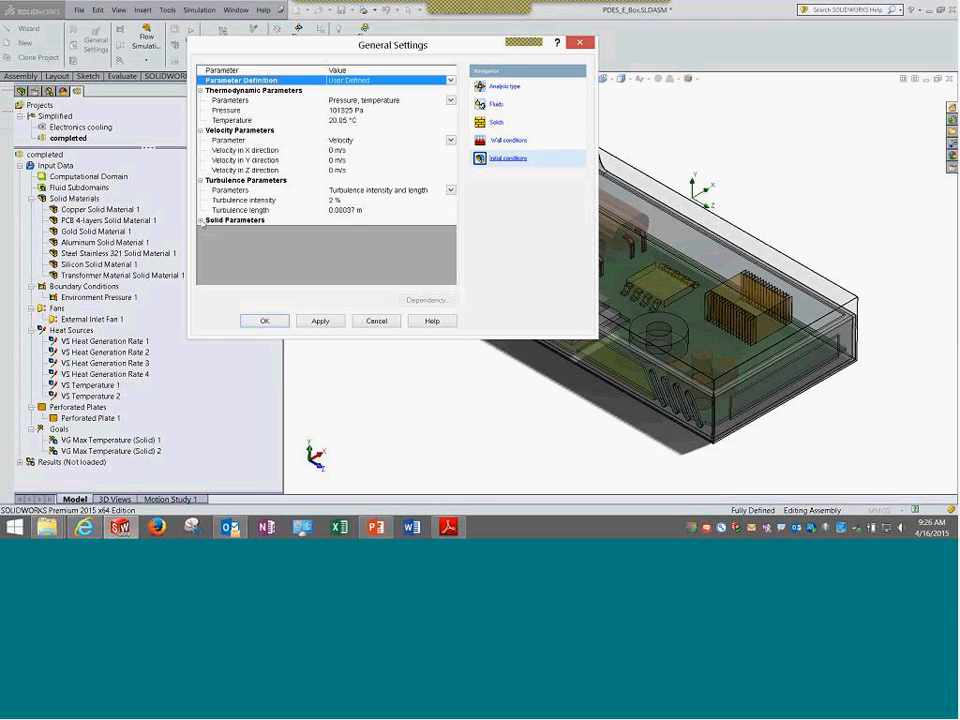
{"action": "left_click", "coordinate": [200, 220]}
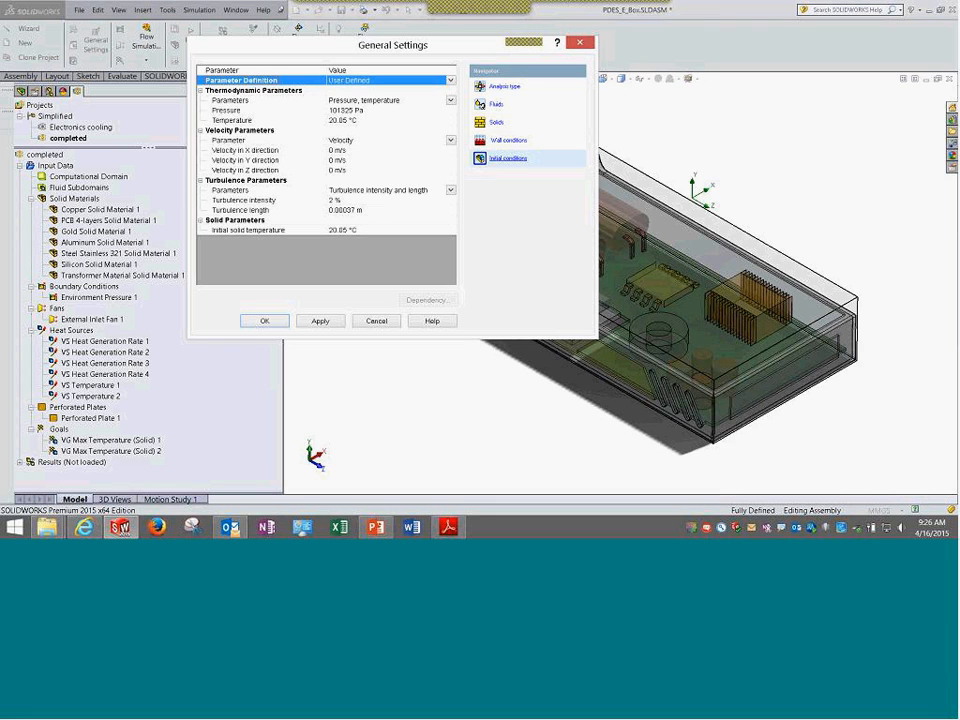
{"action": "left_click", "coordinate": [376, 321]}
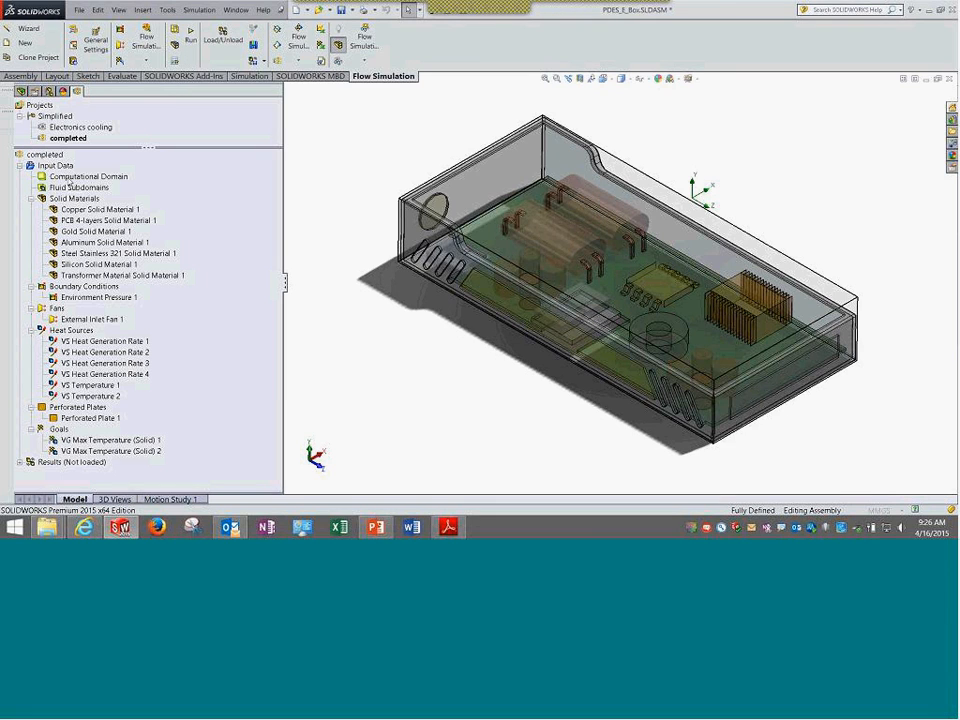
Review the initial mesh level and the gap size and wall thickness options of the project, and cancel the mesh settings.
{"action": "right_click", "coordinate": [60, 167]}
{"action": "left_click", "coordinate": [99, 209]}
{"action": "left_click_drag", "start_coordinate": [435, 118], "coordinate": [465, 85]}
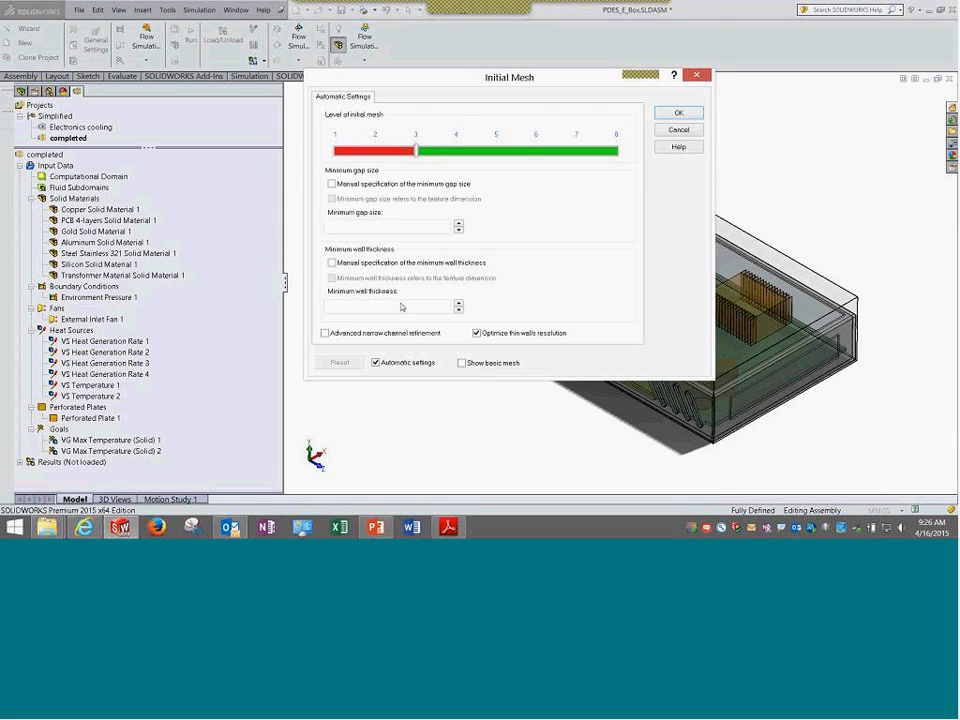
{"action": "left_click", "coordinate": [677, 130]}
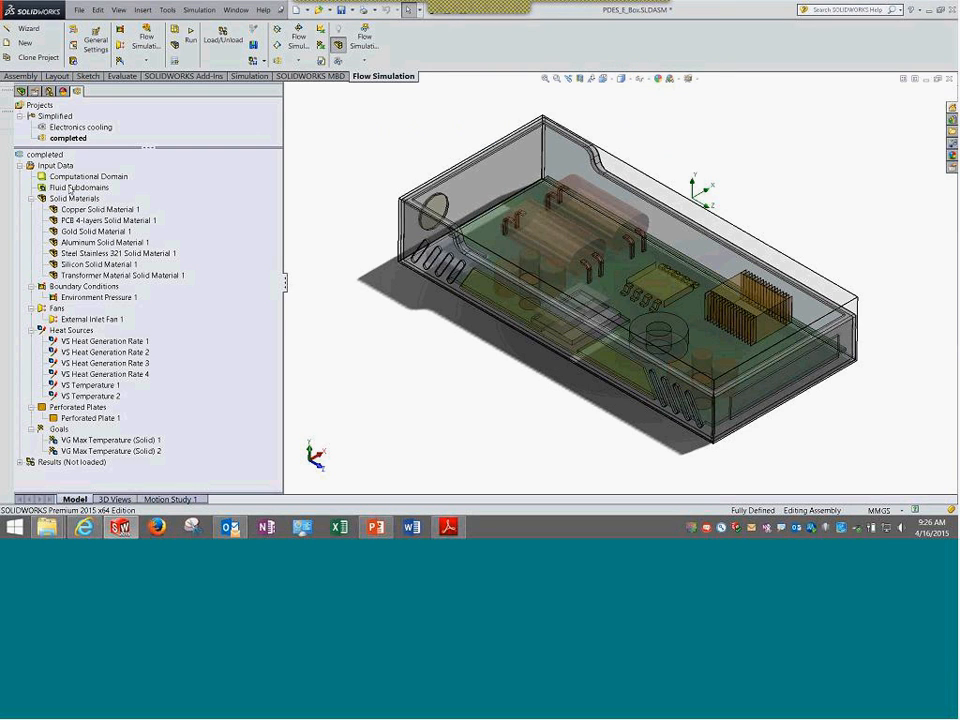
Examine the extent of the computational domain around the electronics enclosure and its available display commands.
{"action": "middle_click_drag", "start_coordinate": [448, 374], "coordinate": [469, 356]}
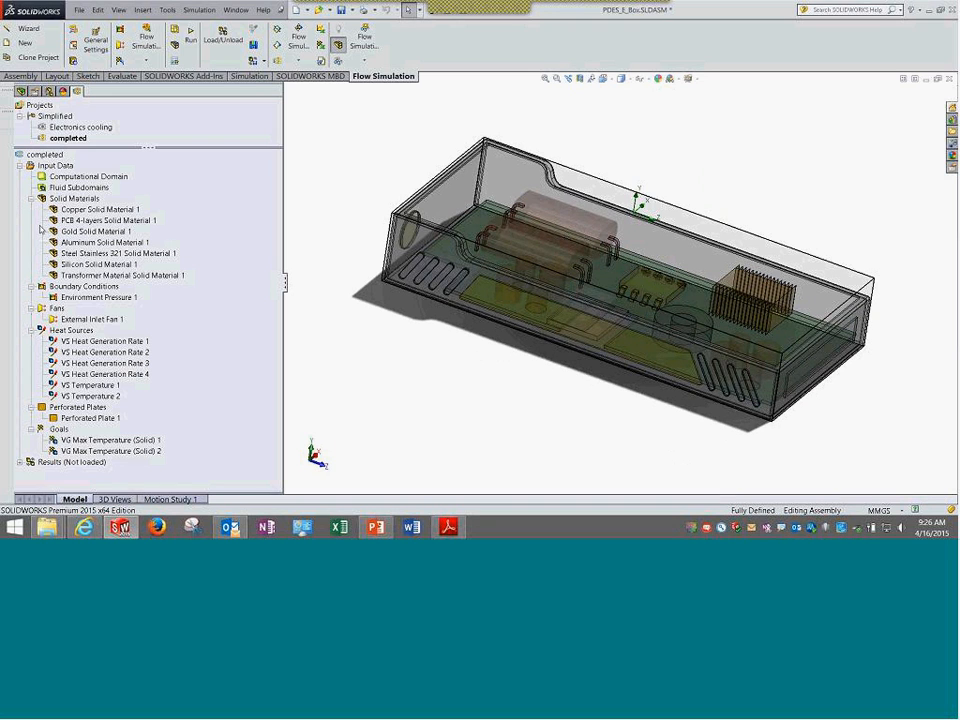
{"action": "middle_click_drag", "start_coordinate": [364, 321], "coordinate": [380, 330]}
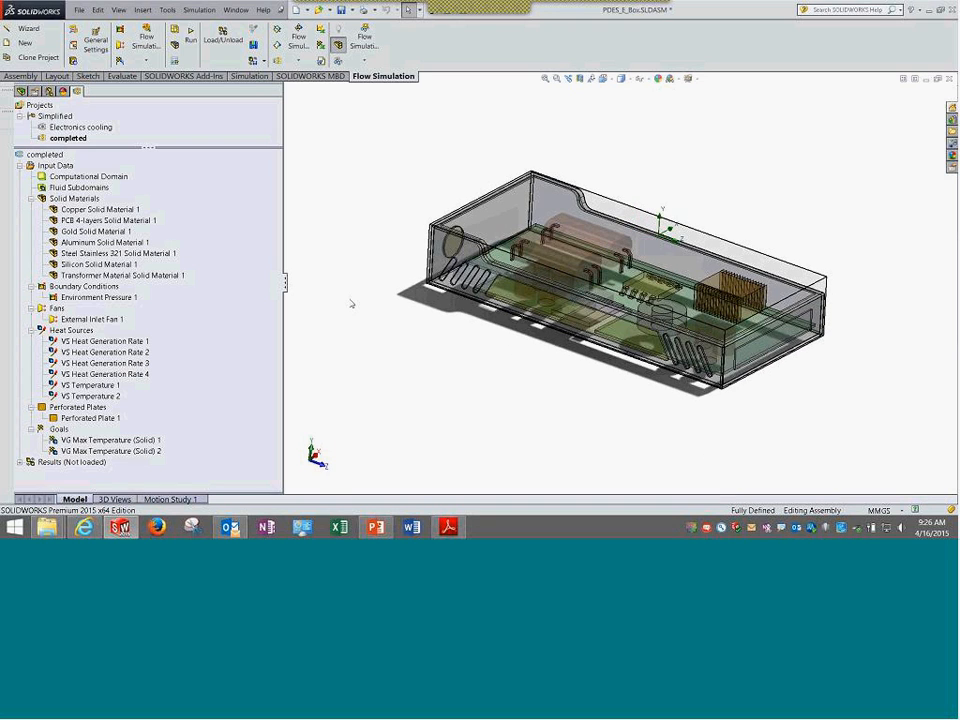
{"action": "left_click", "coordinate": [110, 177]}
{"action": "right_click", "coordinate": [119, 181]}
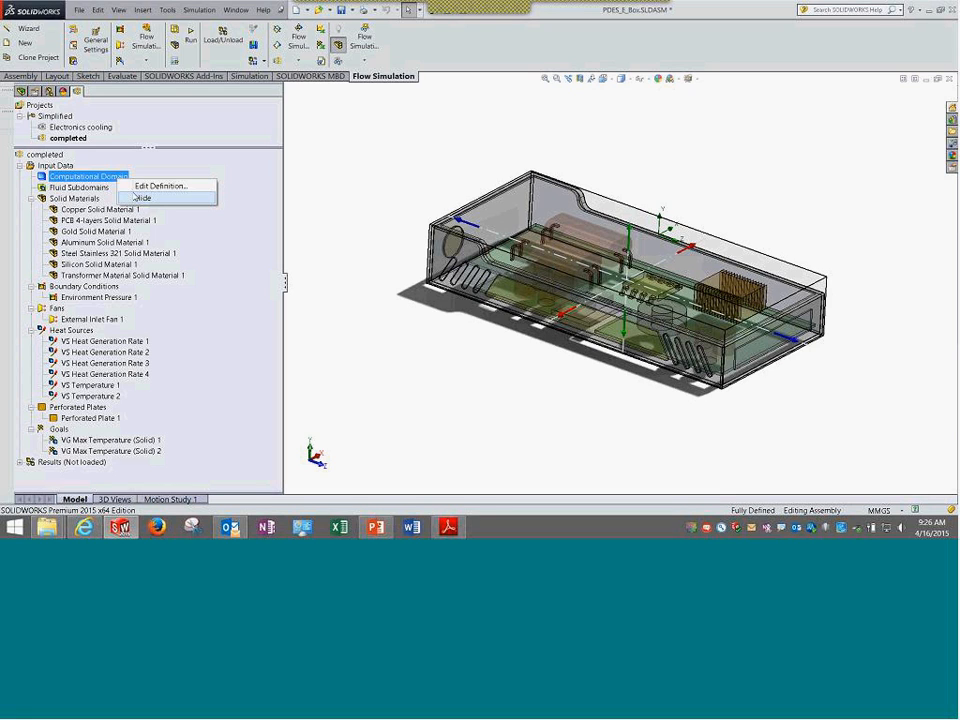
{"action": "left_click", "coordinate": [138, 198]}
{"action": "left_click", "coordinate": [347, 156]}
{"action": "left_click", "coordinate": [100, 178]}
{"action": "right_click", "coordinate": [114, 180]}
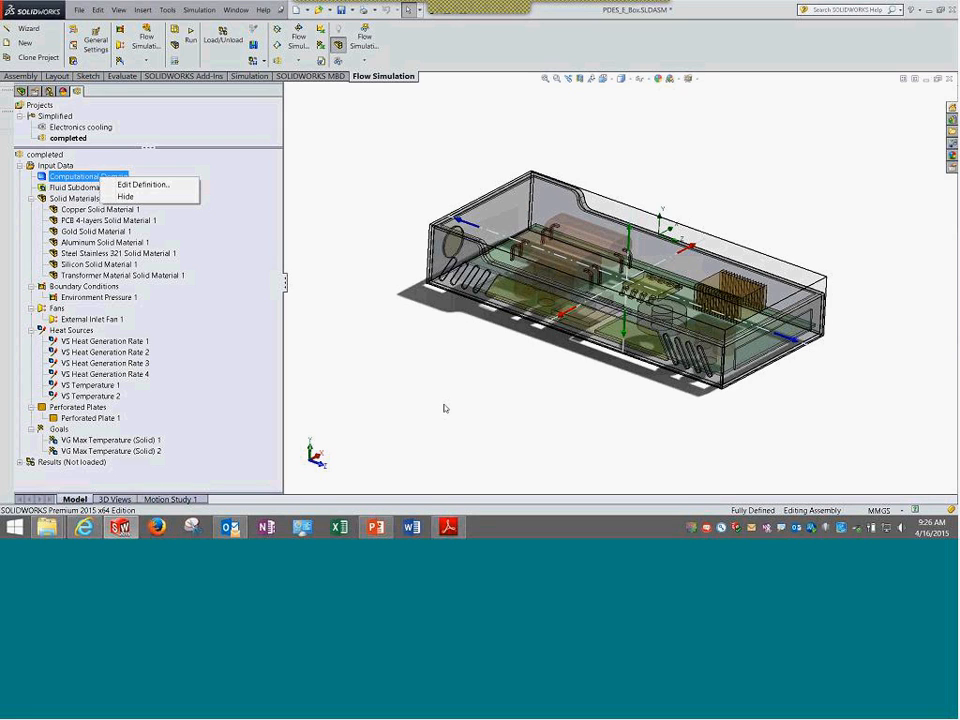
{"action": "left_click", "coordinate": [450, 372]}
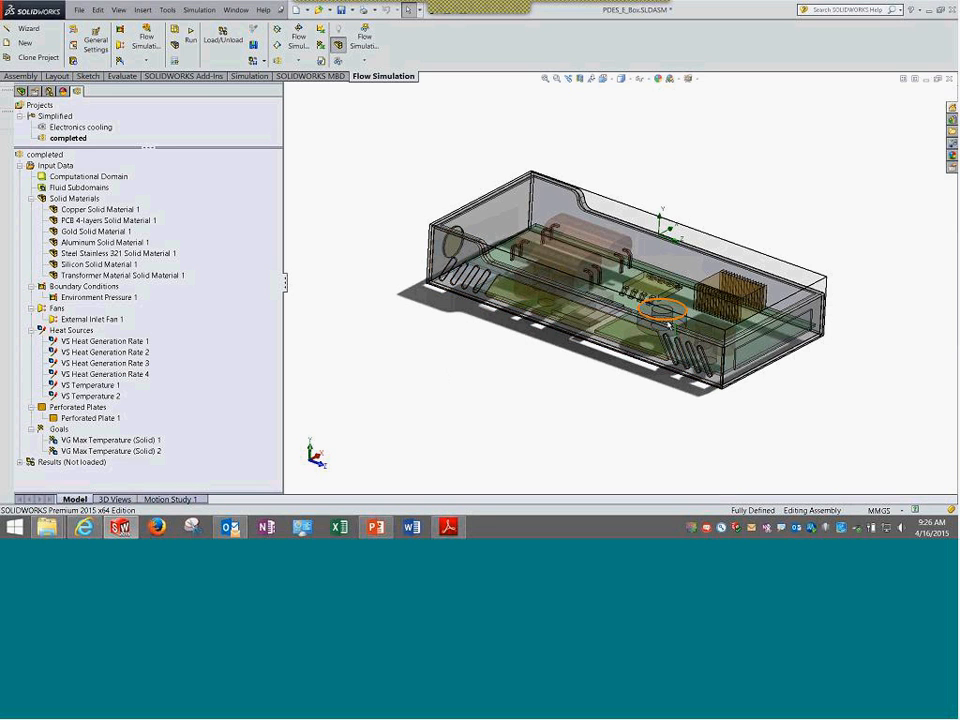
Review the solid material data that can be imported from the model, and close the import table.
{"action": "scroll", "coordinate": [690, 342], "scroll_direction": "up", "scroll_amount": 2}
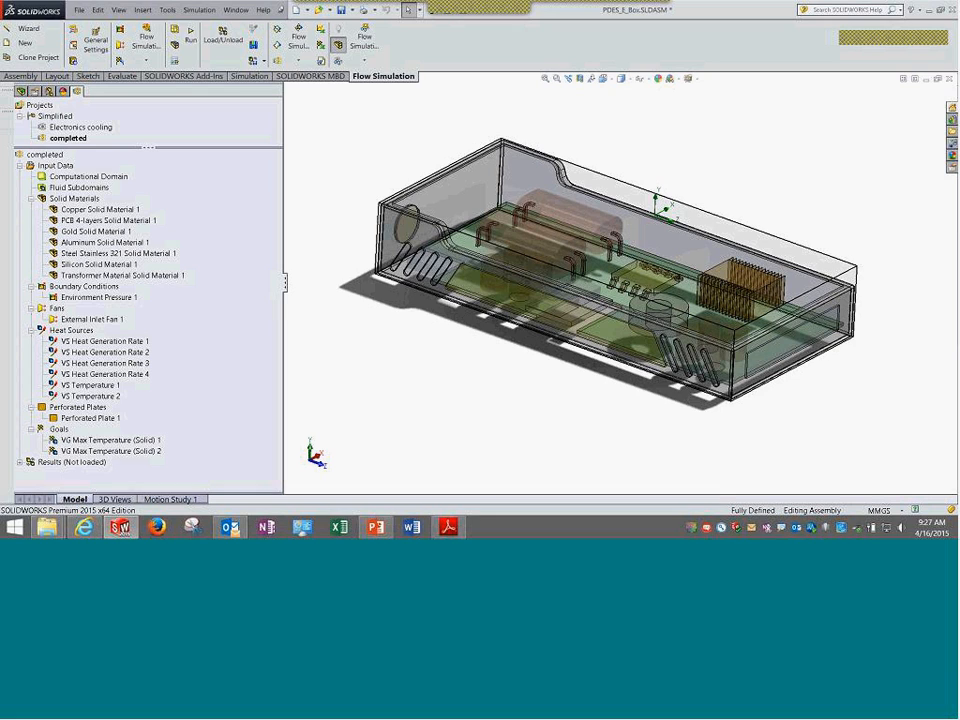
{"action": "right_click", "coordinate": [86, 201]}
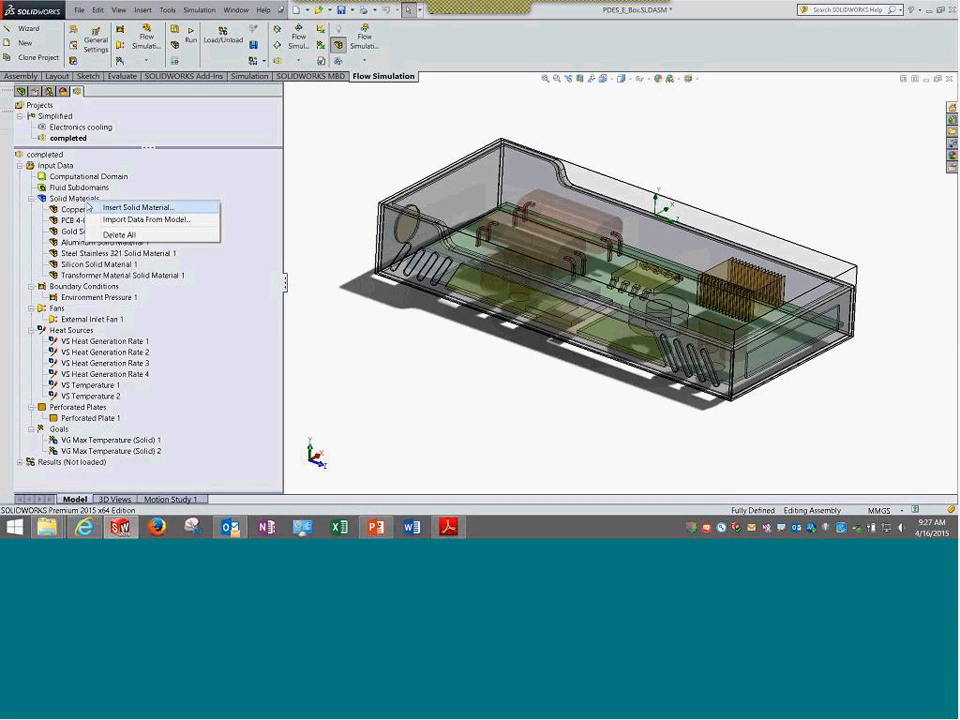
{"action": "left_click", "coordinate": [378, 18]}
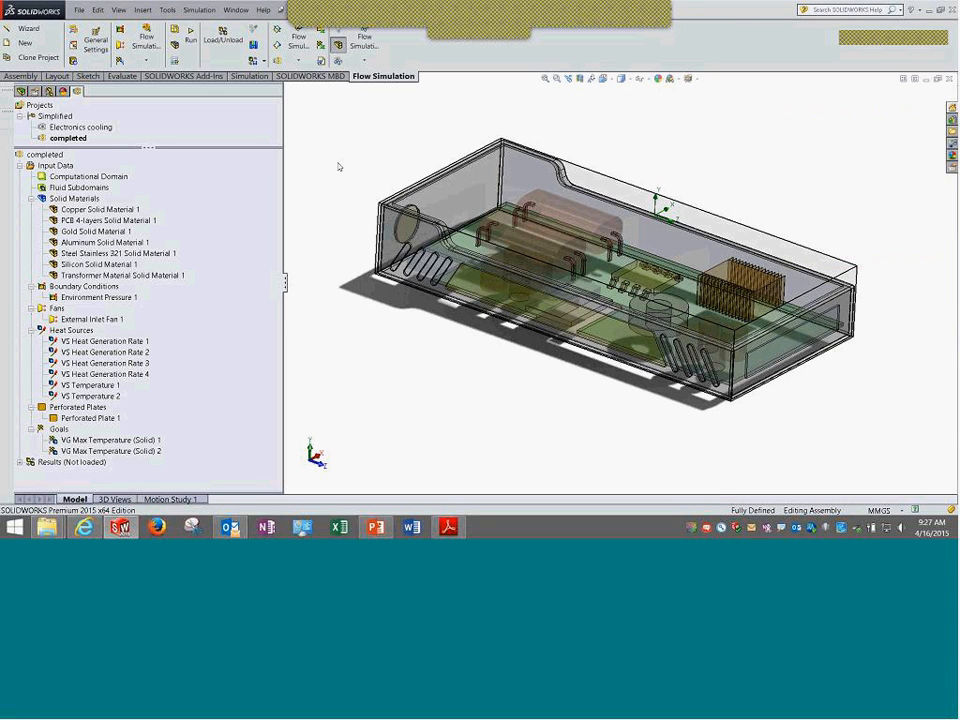
{"action": "right_click", "coordinate": [80, 199]}
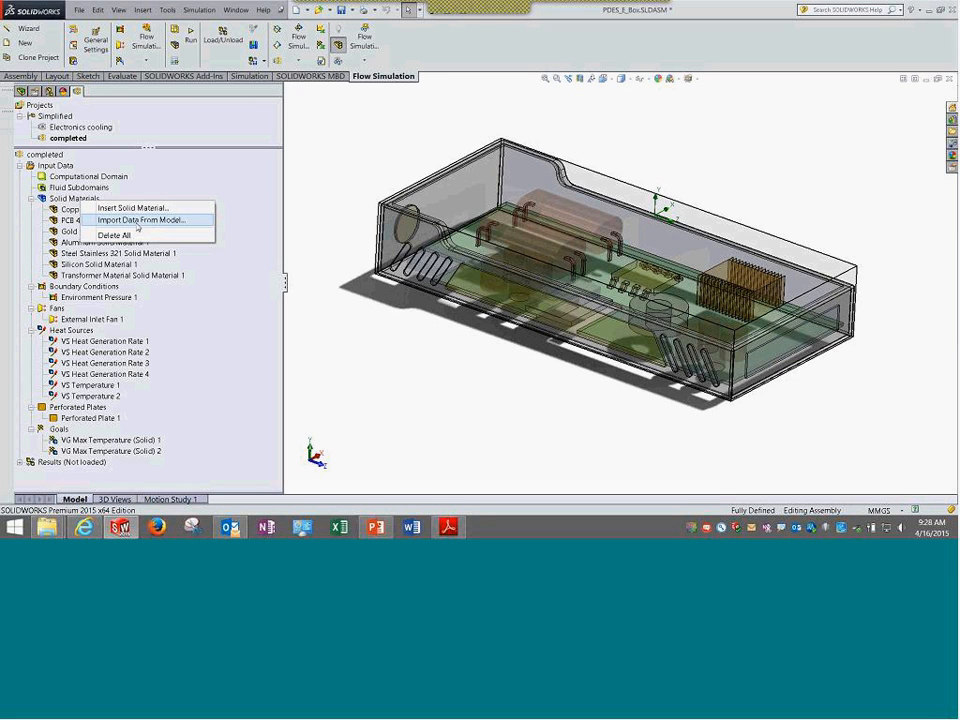
{"action": "left_click", "coordinate": [140, 220]}
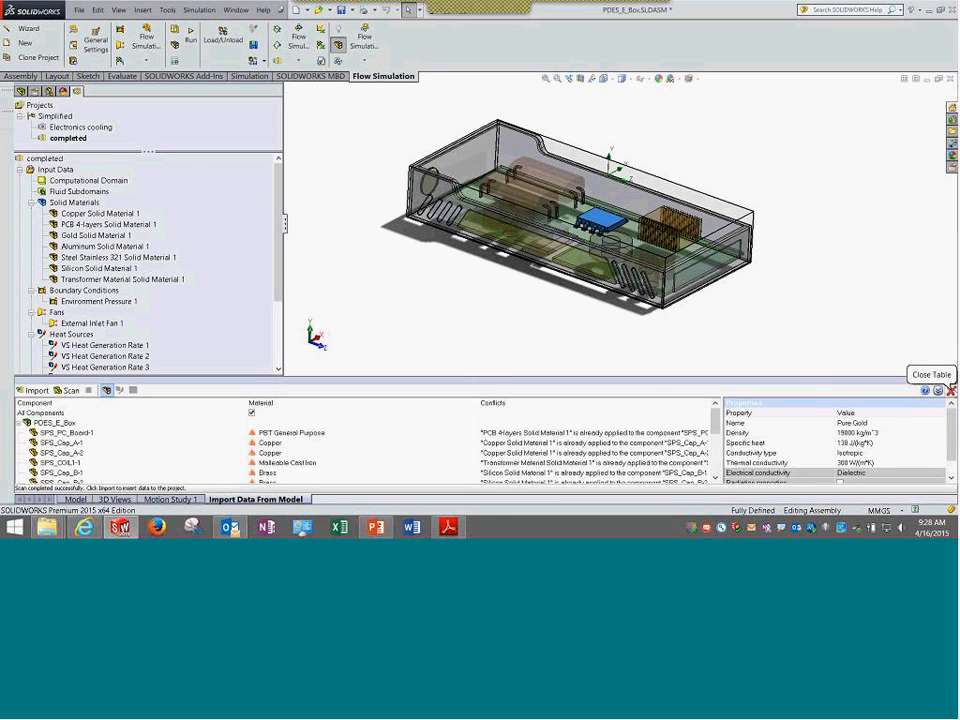
{"action": "left_click", "coordinate": [951, 391]}
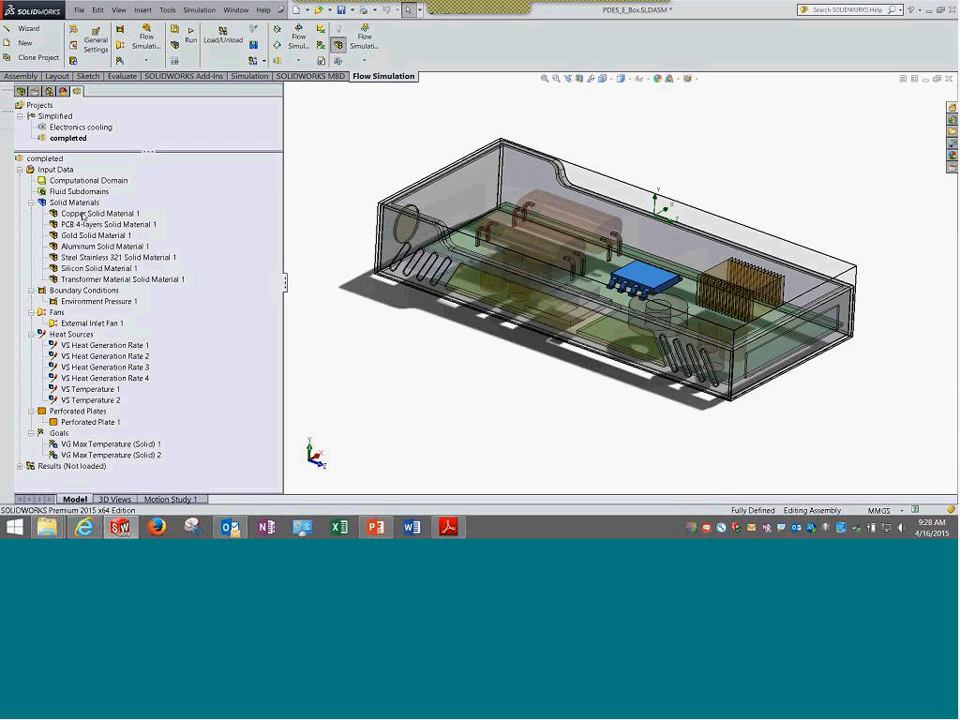
Review the definition of Copper Solid Material 1, cancel it, and highlight the component assigned PCB 4-layers Solid Material 1.
{"action": "left_click", "coordinate": [381, 359]}
{"action": "right_click", "coordinate": [70, 214]}
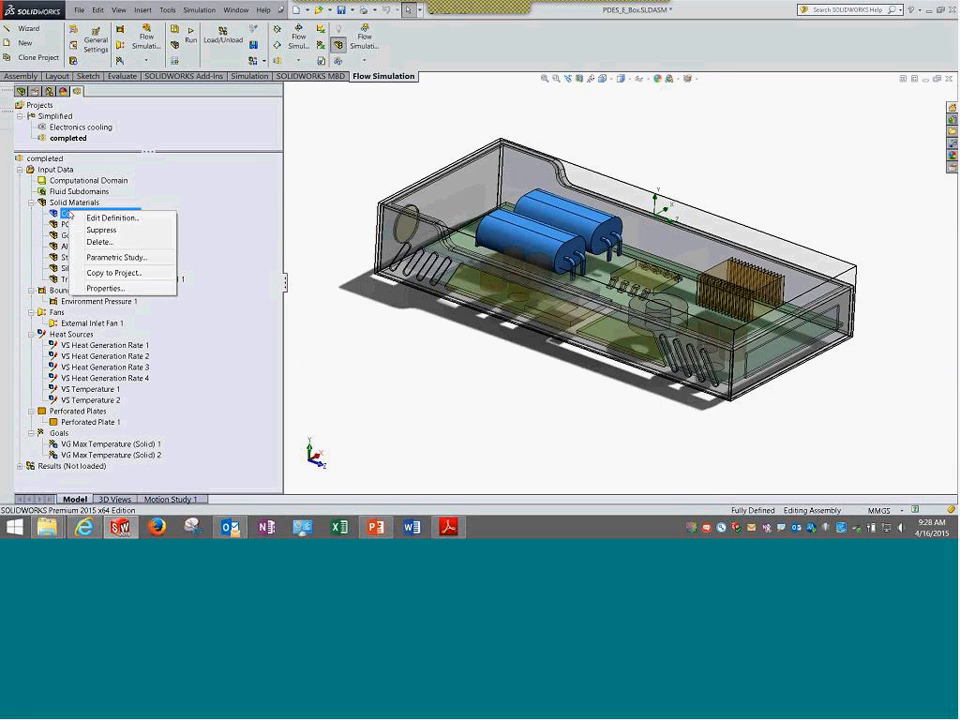
{"action": "left_click", "coordinate": [92, 219]}
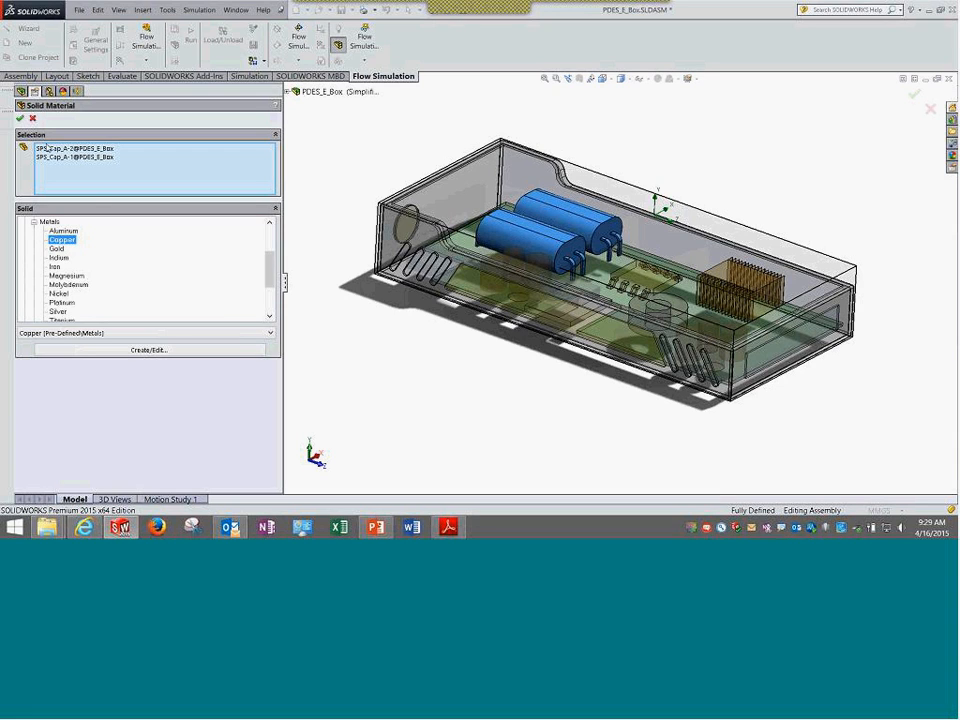
{"action": "left_click", "coordinate": [33, 120]}
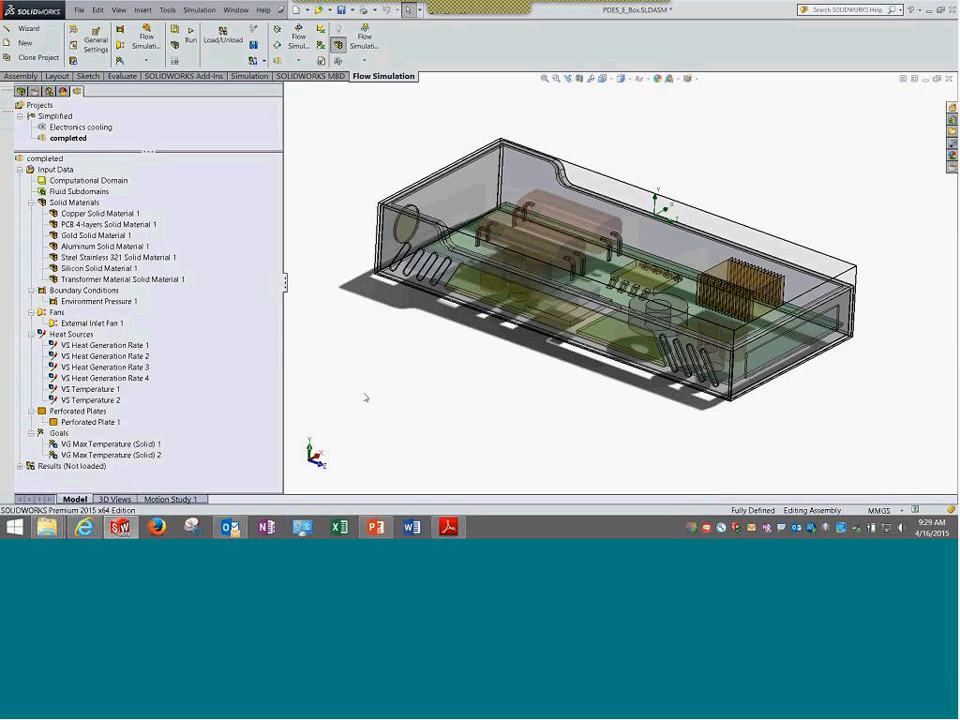
{"action": "left_click", "coordinate": [118, 214]}
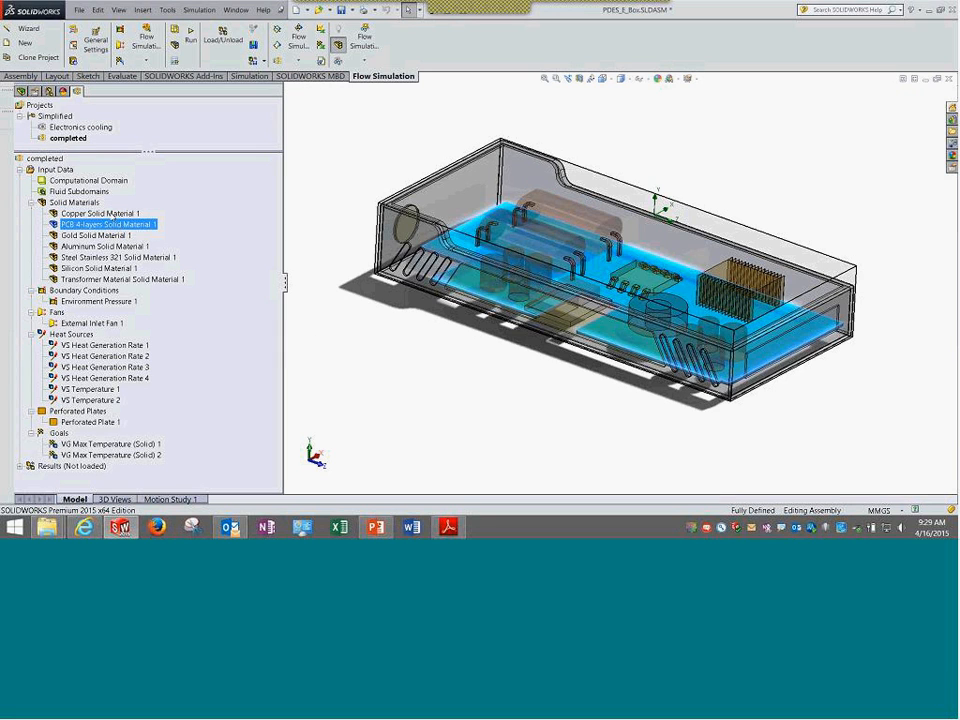
Reopen the Copper Solid Material 1 definition, look through the pre-defined solid material library, and cancel the definition.
{"action": "right_click", "coordinate": [118, 214]}
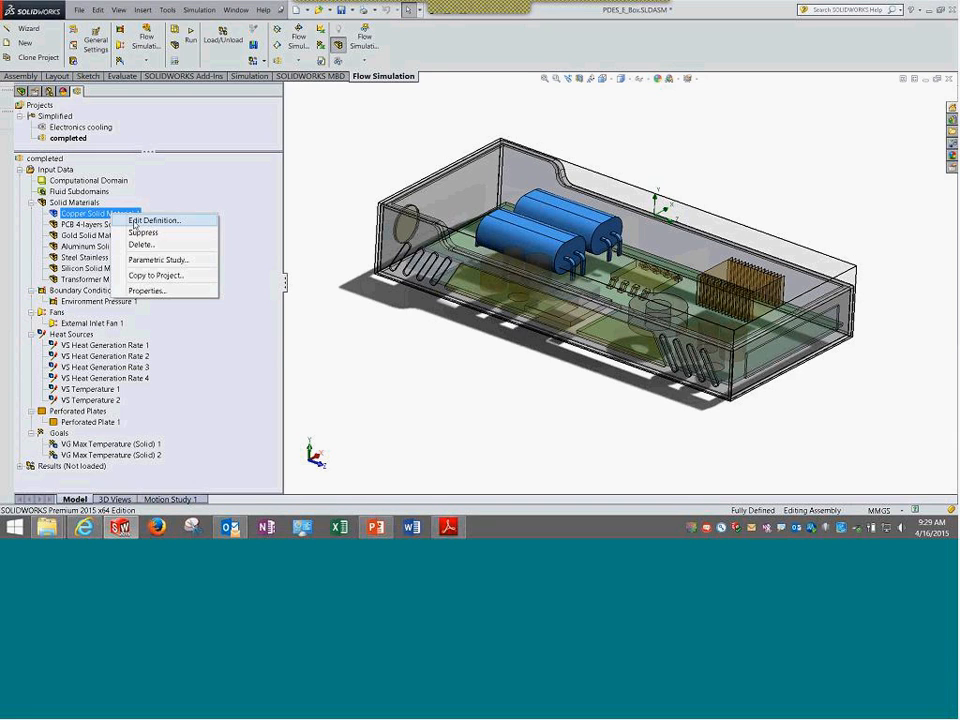
{"action": "left_click", "coordinate": [134, 222]}
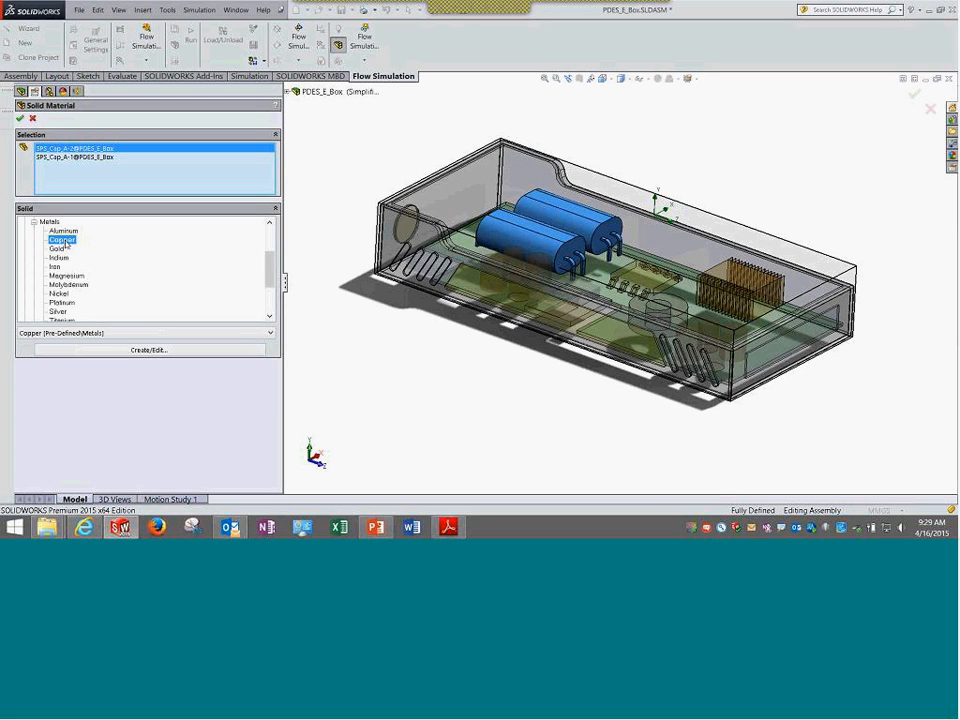
{"action": "mouse_move", "coordinate": [270, 260]}
{"action": "left_mouse_down"}
{"action": "mouse_move", "coordinate": [270, 278]}
{"action": "mouse_move", "coordinate": [274, 258]}
{"action": "left_mouse_up"}
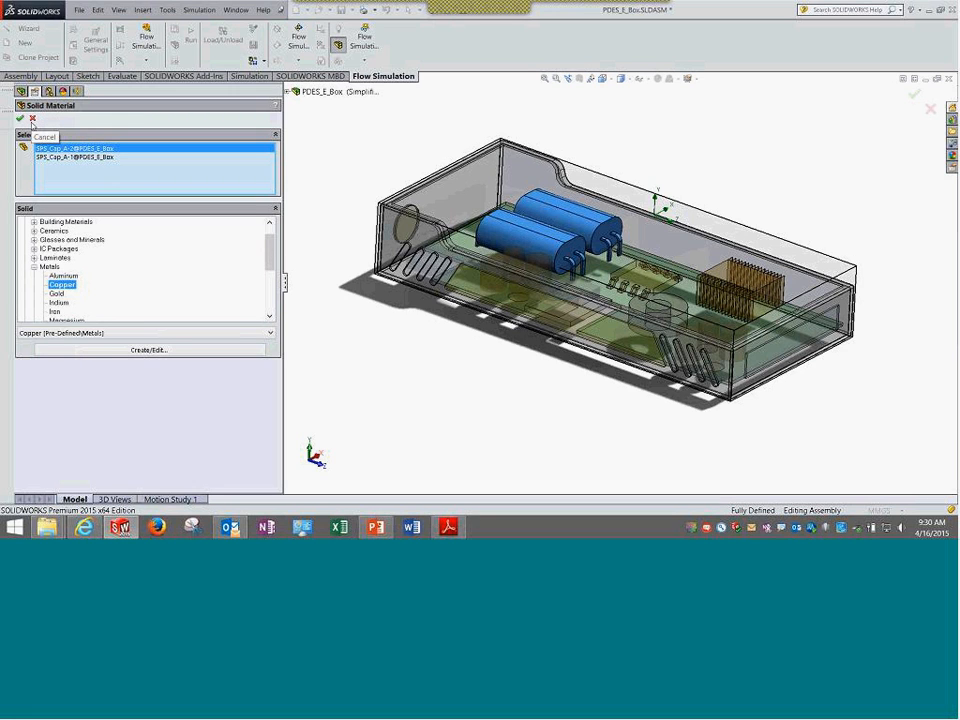
{"action": "left_click", "coordinate": [32, 118]}
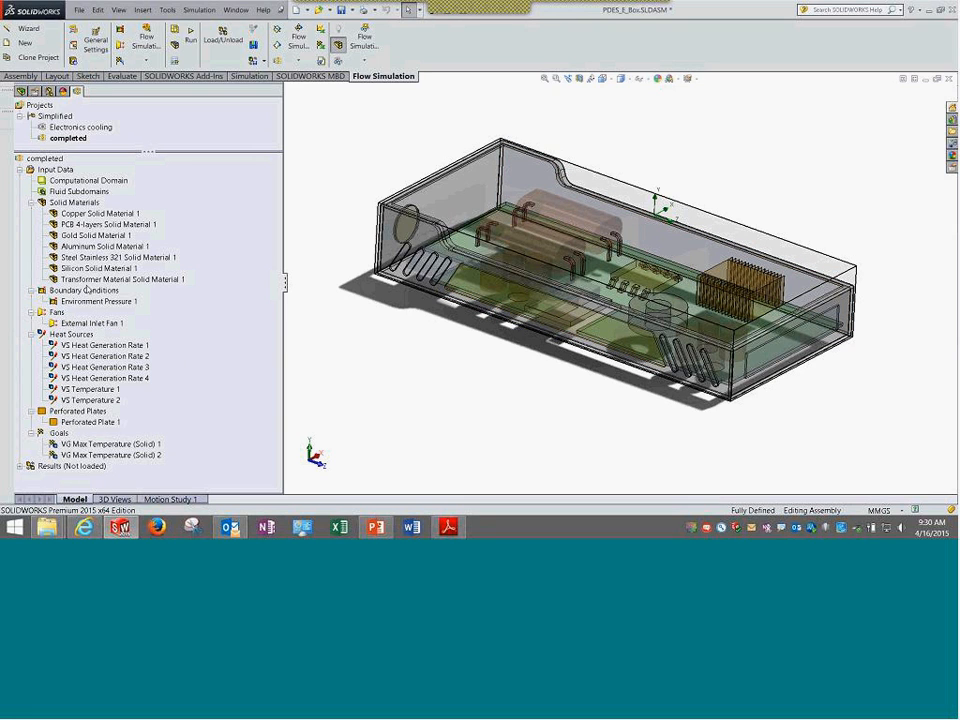
Highlight in turn the components assigned to each solid material, from Copper Solid Material 1 to Transformer Material Solid Material 1.
{"action": "left_click", "coordinate": [66, 214]}
{"action": "left_click", "coordinate": [66, 224]}
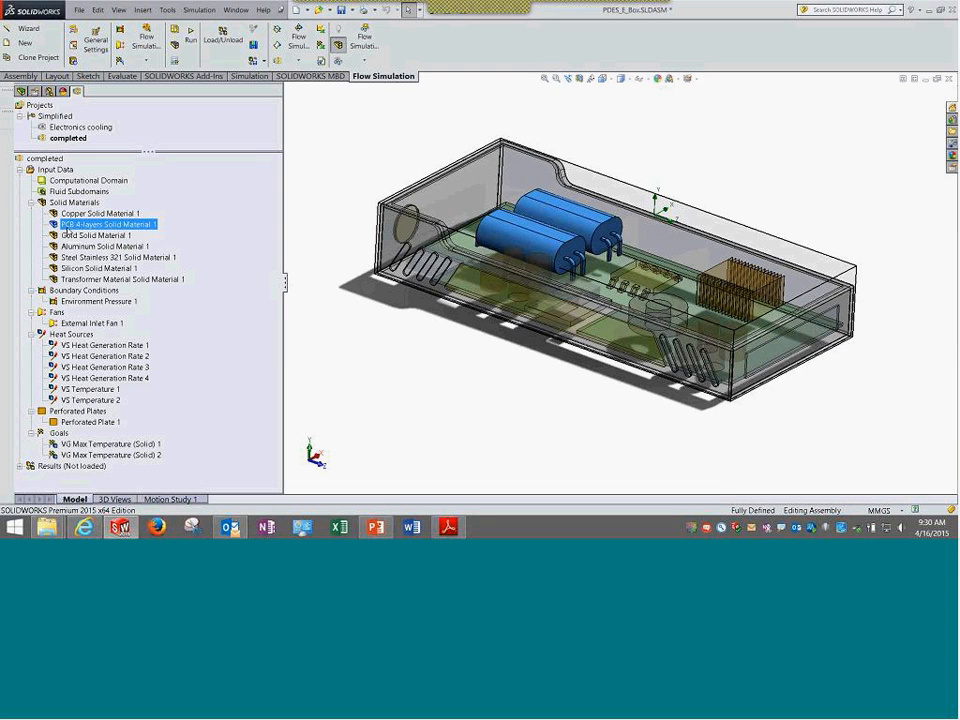
{"action": "left_click", "coordinate": [67, 235]}
{"action": "left_click", "coordinate": [70, 246]}
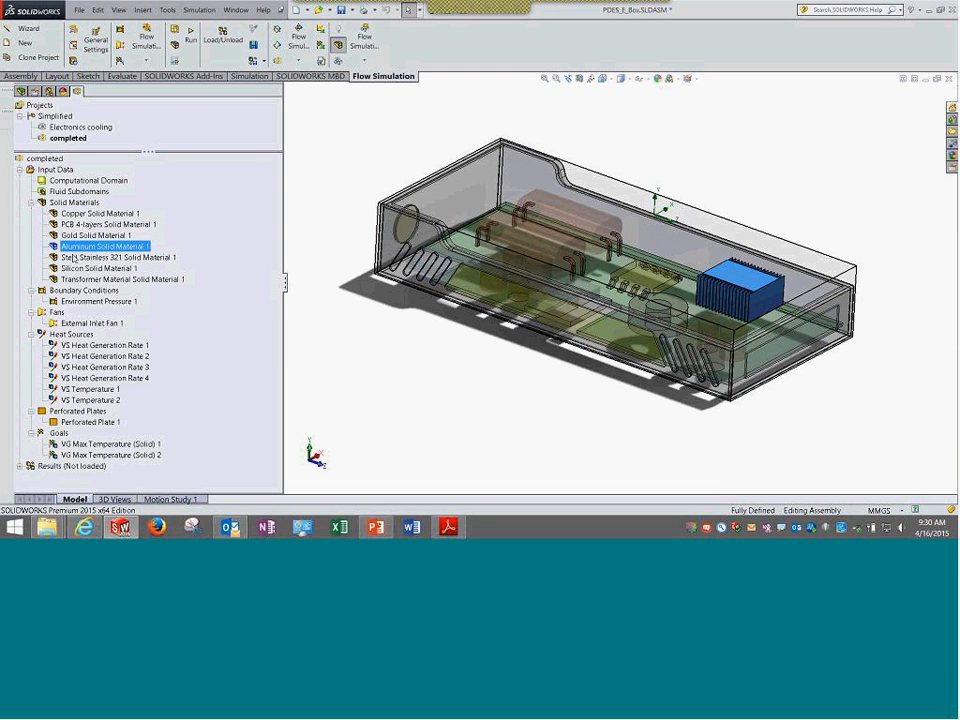
{"action": "left_click", "coordinate": [78, 257]}
{"action": "left_click", "coordinate": [80, 268]}
{"action": "left_click", "coordinate": [80, 279]}
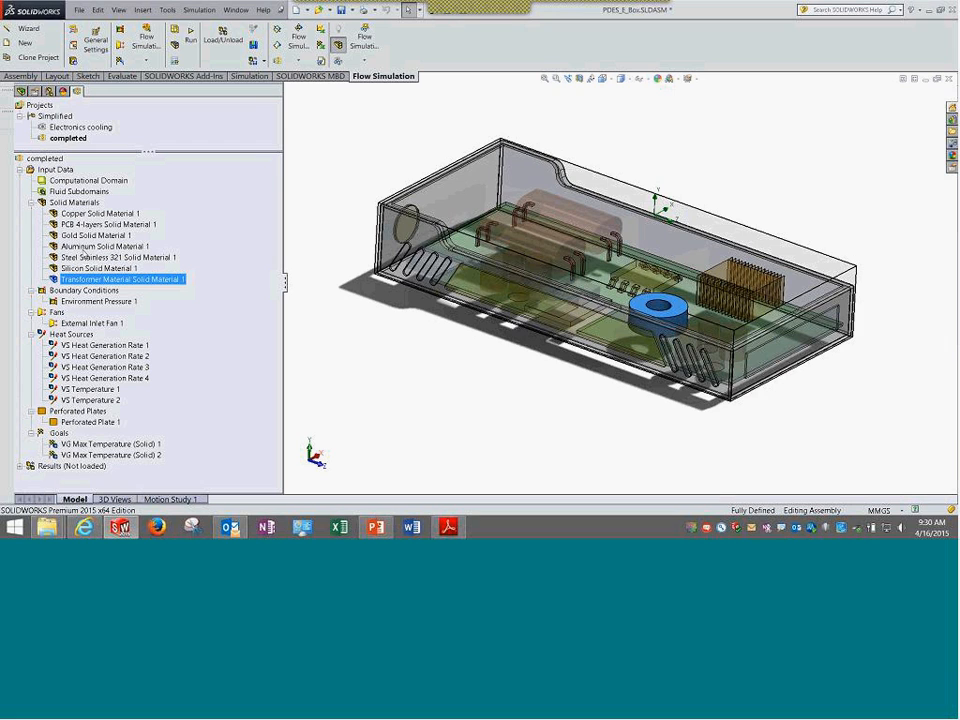
Review the PCB 4-layers Solid Material 1 definition and its anisotropy axis against the board seen edge-on, cancel it, and collapse Solid Materials.
{"action": "left_click", "coordinate": [66, 224]}
{"action": "right_click", "coordinate": [96, 224]}
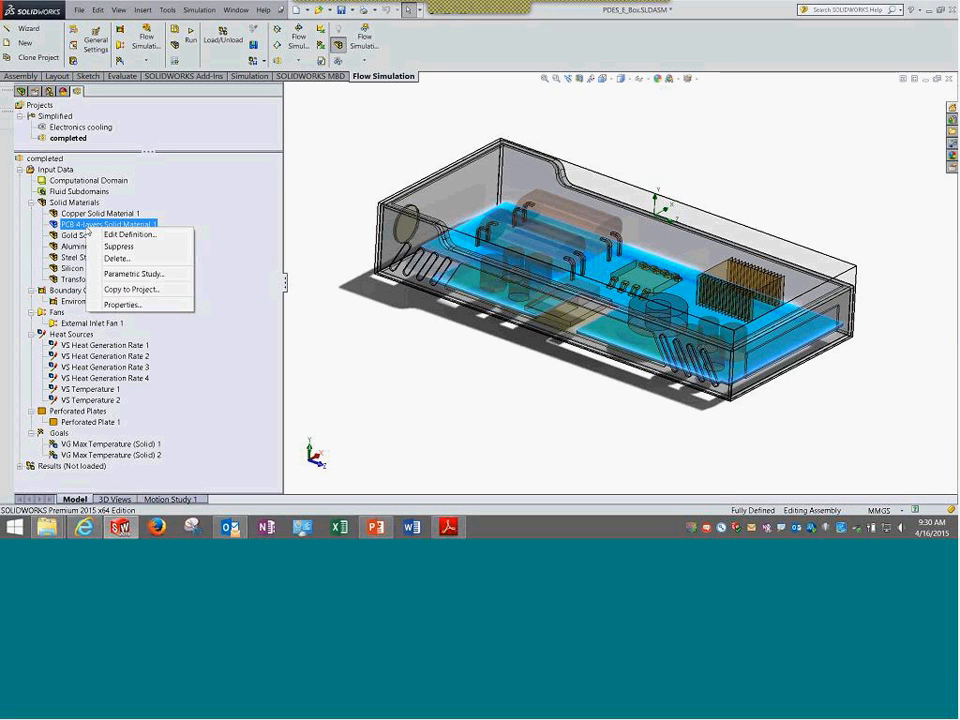
{"action": "left_click", "coordinate": [132, 234]}
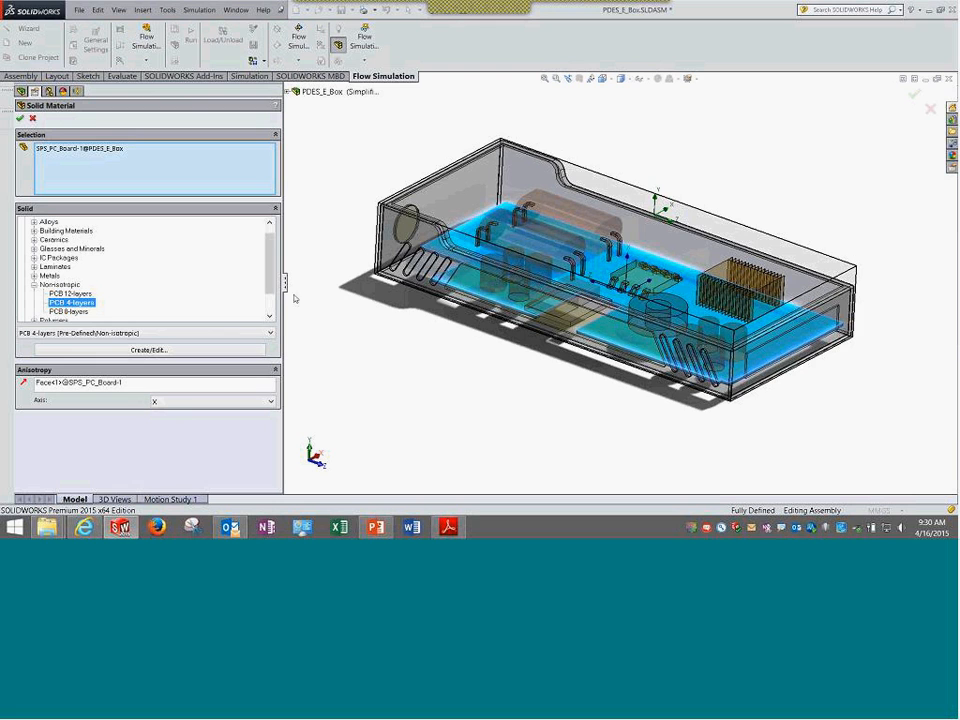
{"action": "middle_click_drag", "start_coordinate": [493, 381], "coordinate": [529, 291]}
{"action": "scroll", "coordinate": [529, 291], "scroll_direction": "down", "scroll_amount": 3}
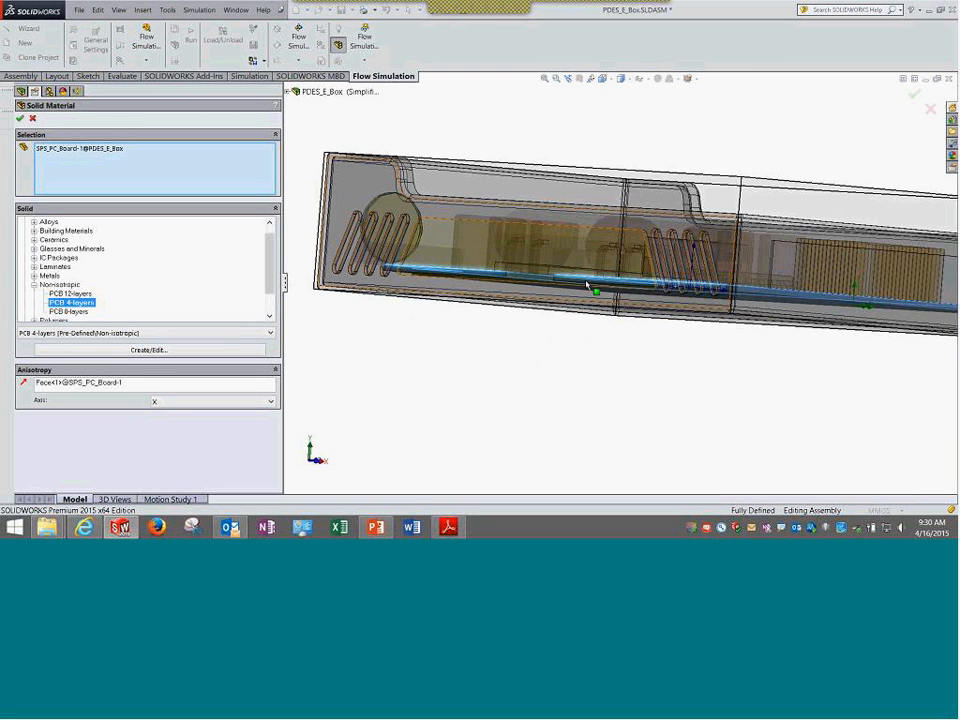
{"action": "scroll", "coordinate": [575, 275], "scroll_direction": "down", "scroll_amount": 2}
{"action": "scroll", "coordinate": [561, 263], "scroll_direction": "down", "scroll_amount": 2}
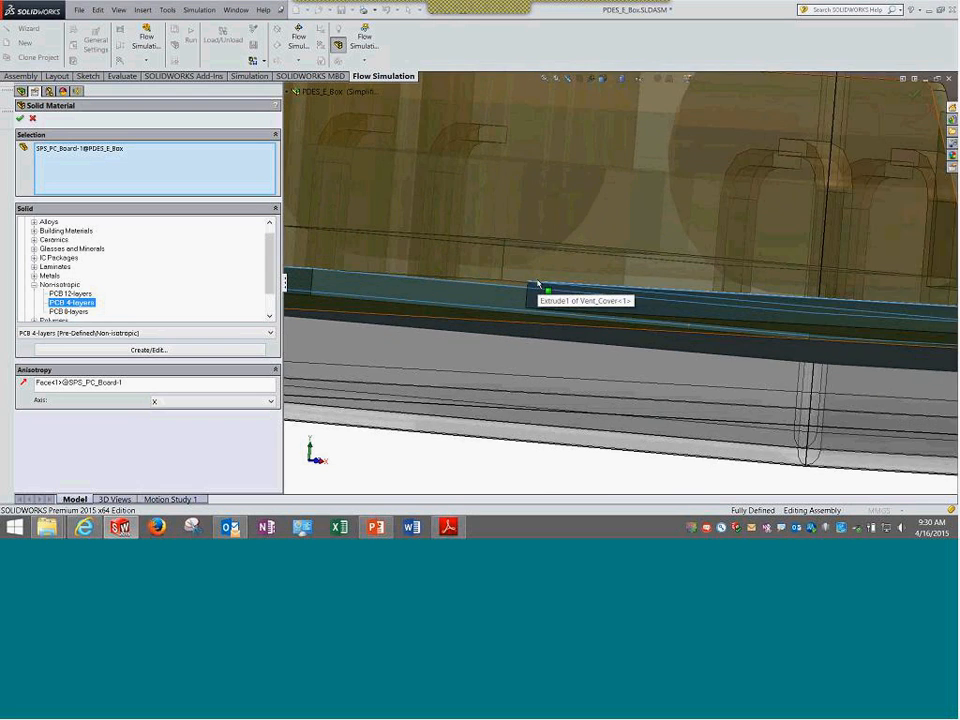
{"action": "key", "text": "f"}
{"action": "middle_click_drag", "start_coordinate": [531, 321], "coordinate": [570, 370]}
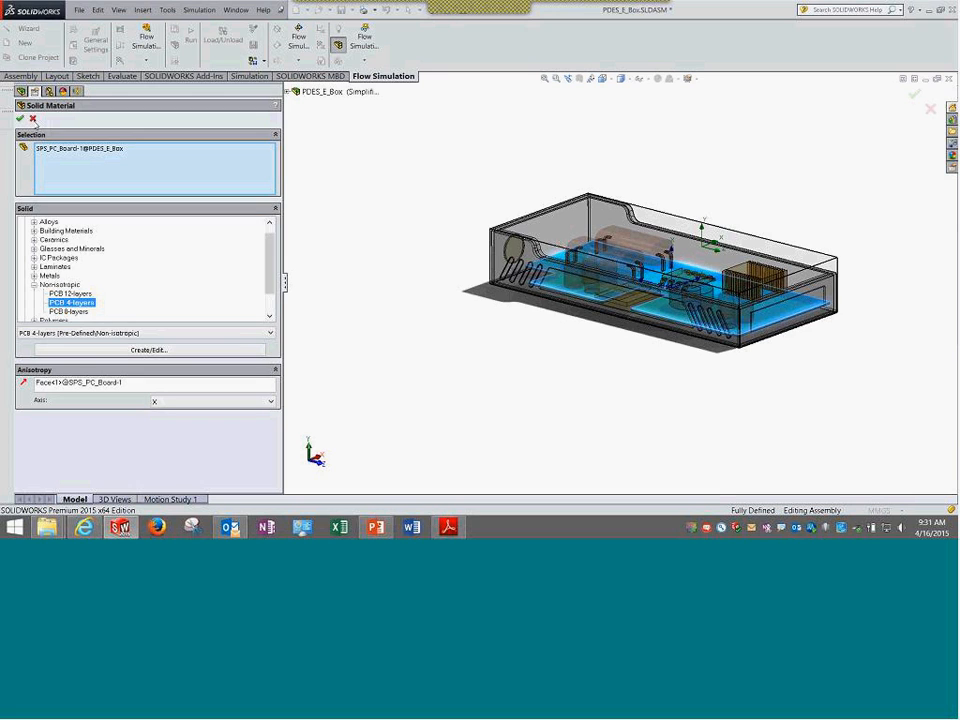
{"action": "left_click", "coordinate": [32, 118]}
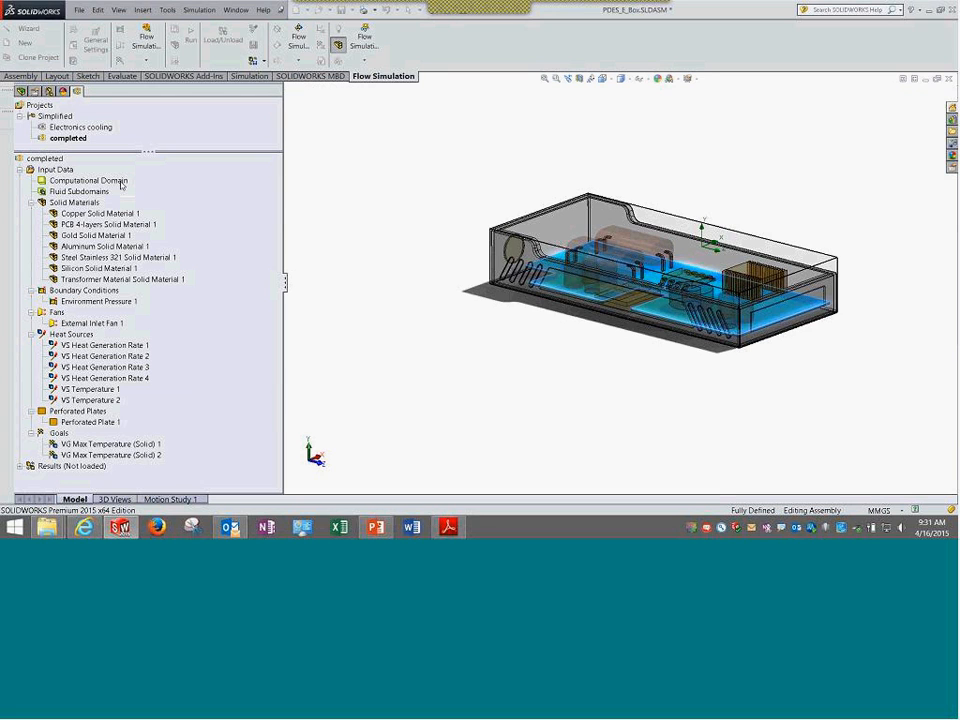
{"action": "left_click", "coordinate": [31, 203]}
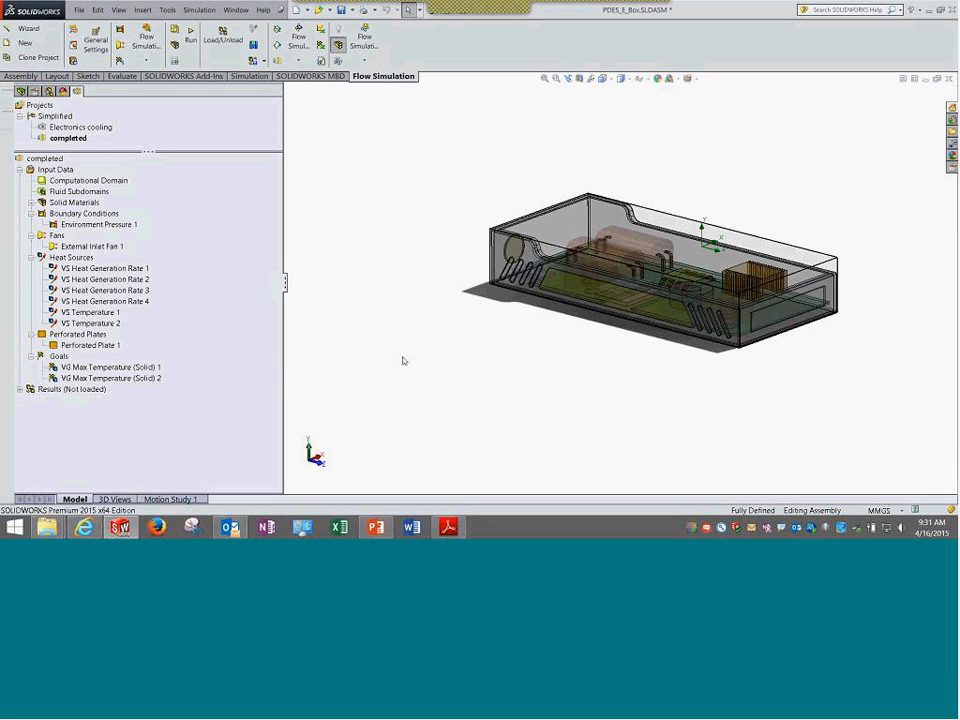
Open the Environment Pressure 1 boundary condition definition and step through the lid and vent faces it applies to.
{"action": "left_click", "coordinate": [117, 226]}
{"action": "right_click", "coordinate": [117, 226]}
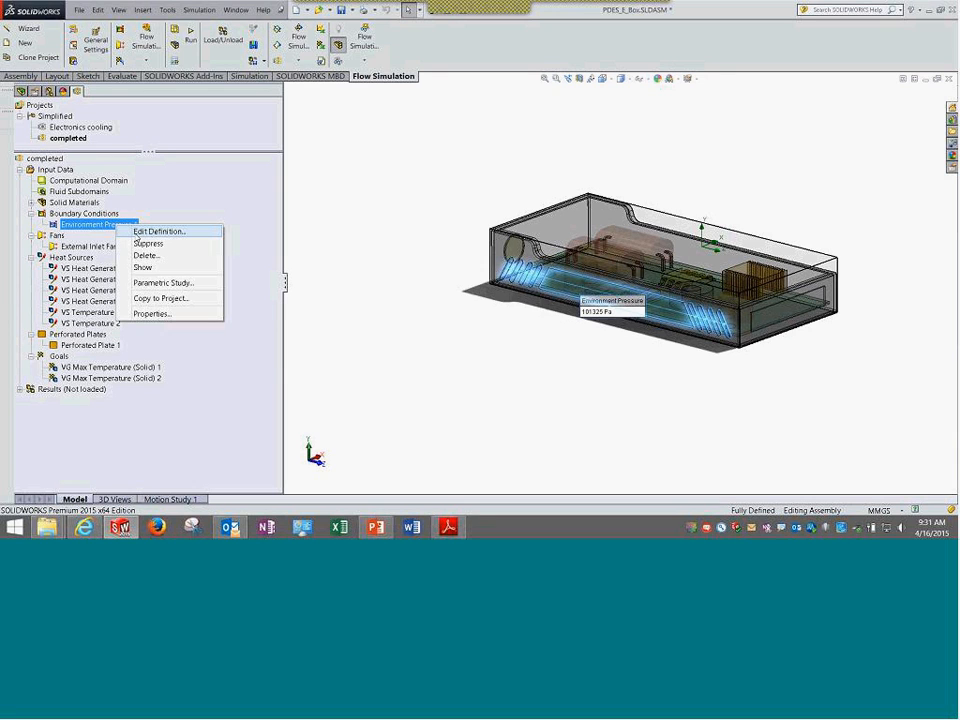
{"action": "left_click", "coordinate": [150, 231]}
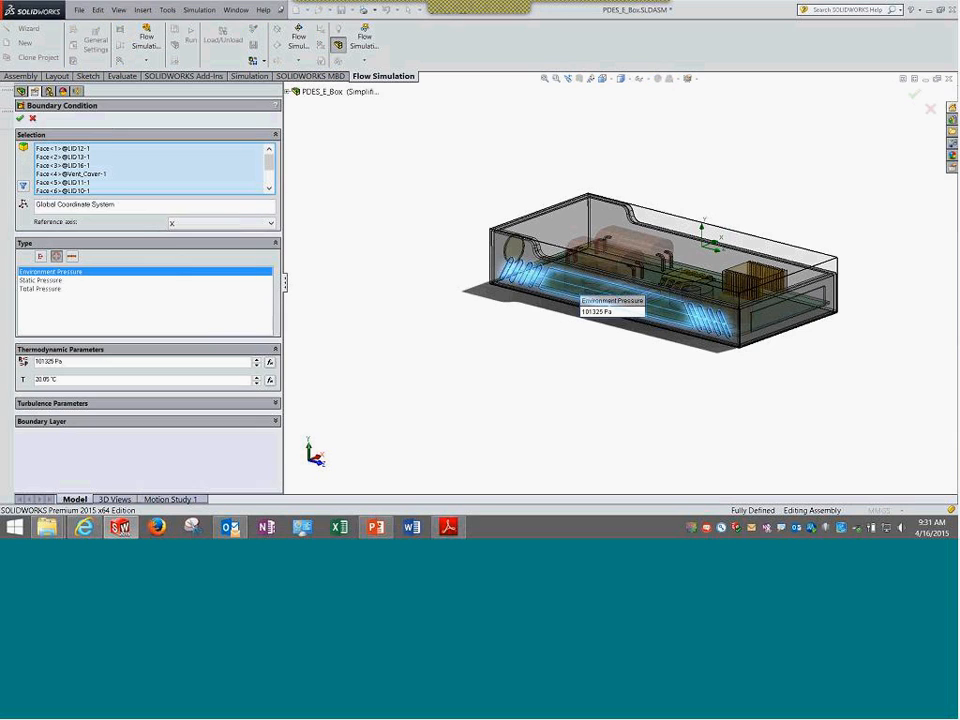
{"action": "left_click", "coordinate": [88, 149]}
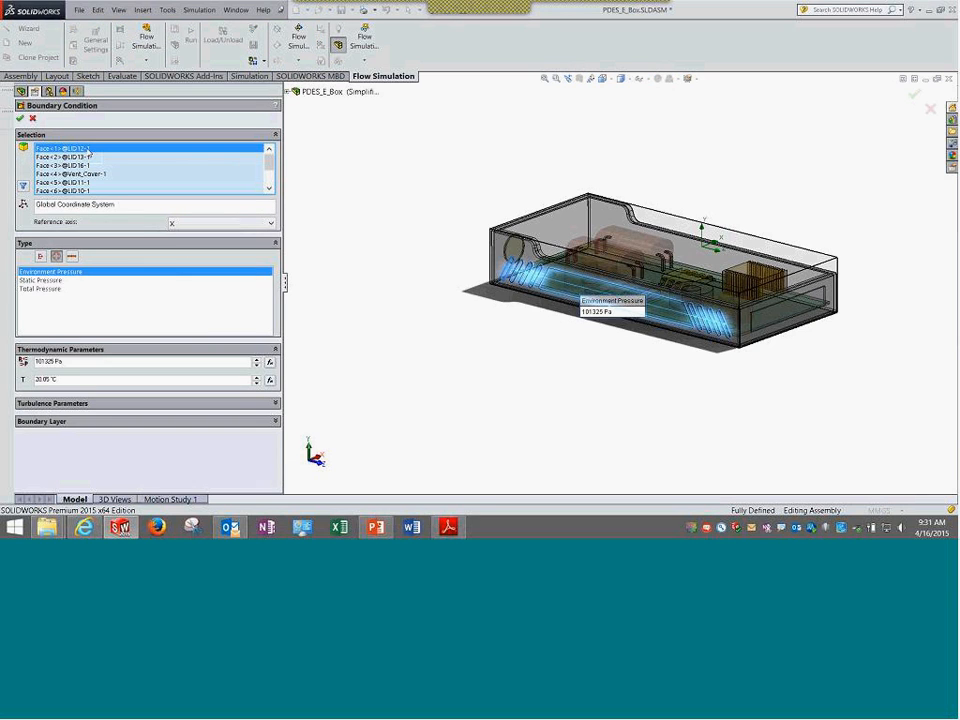
{"action": "key", "text": "Down"}
{"action": "key", "text": "Down"}
{"action": "key", "text": "Down"}
{"action": "key", "text": "Down"}
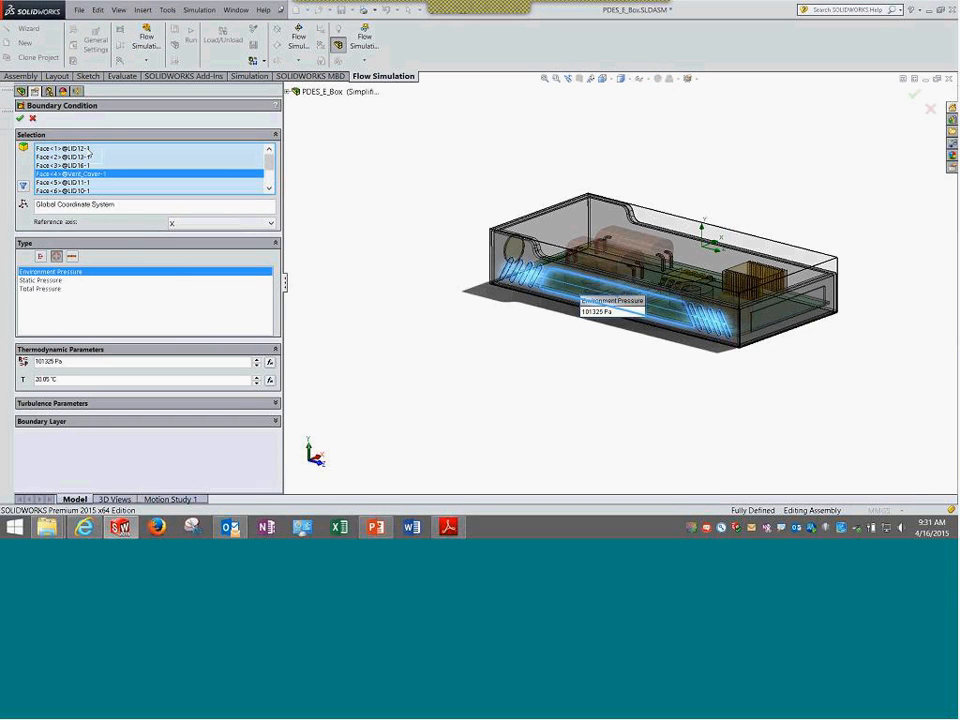
{"action": "key", "text": "Down"}
{"action": "key", "text": "Down"}
{"action": "key", "text": "Down"}
{"action": "key", "text": "Down"}
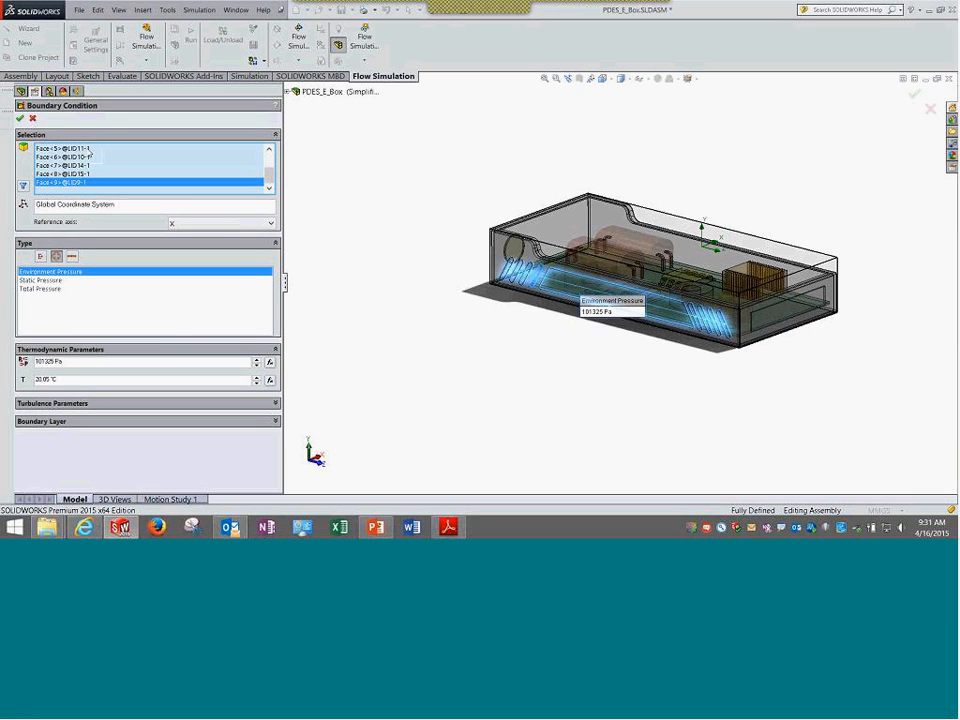
Go through the Environment Pressure 1 faces again from the first one, examine the enclosure's vent openings, and cancel the boundary condition.
{"action": "key", "text": "Home"}
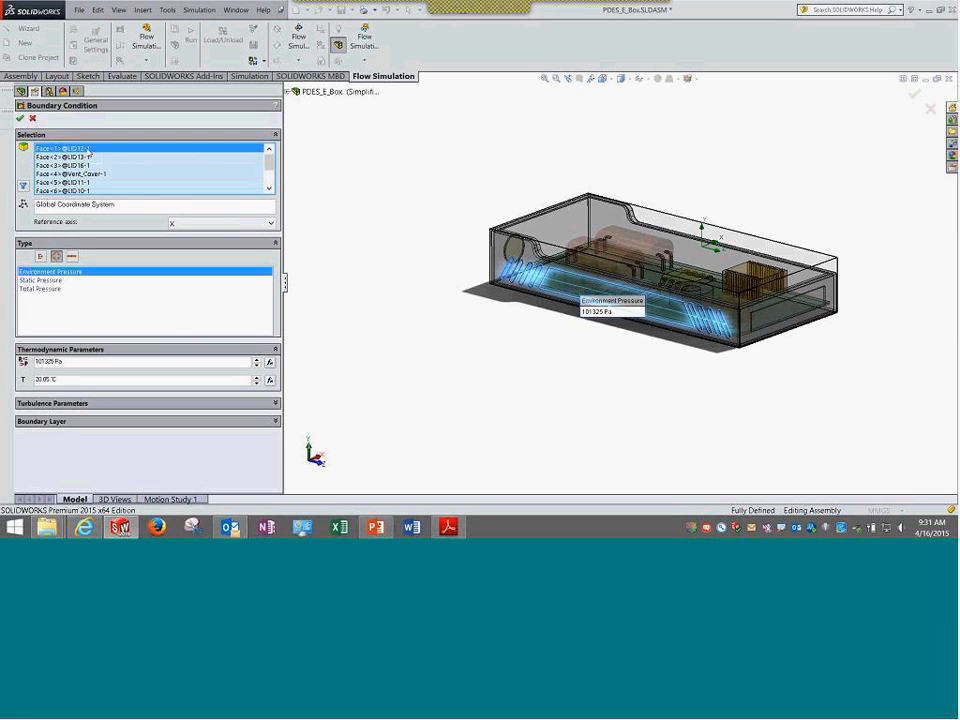
{"action": "key", "text": "Down"}
{"action": "key", "text": "Down"}
{"action": "key", "text": "Down"}
{"action": "key", "text": "Down"}
{"action": "key", "text": "Down"}
{"action": "key", "text": "Down"}
{"action": "key", "text": "Down"}
{"action": "key", "text": "Down"}
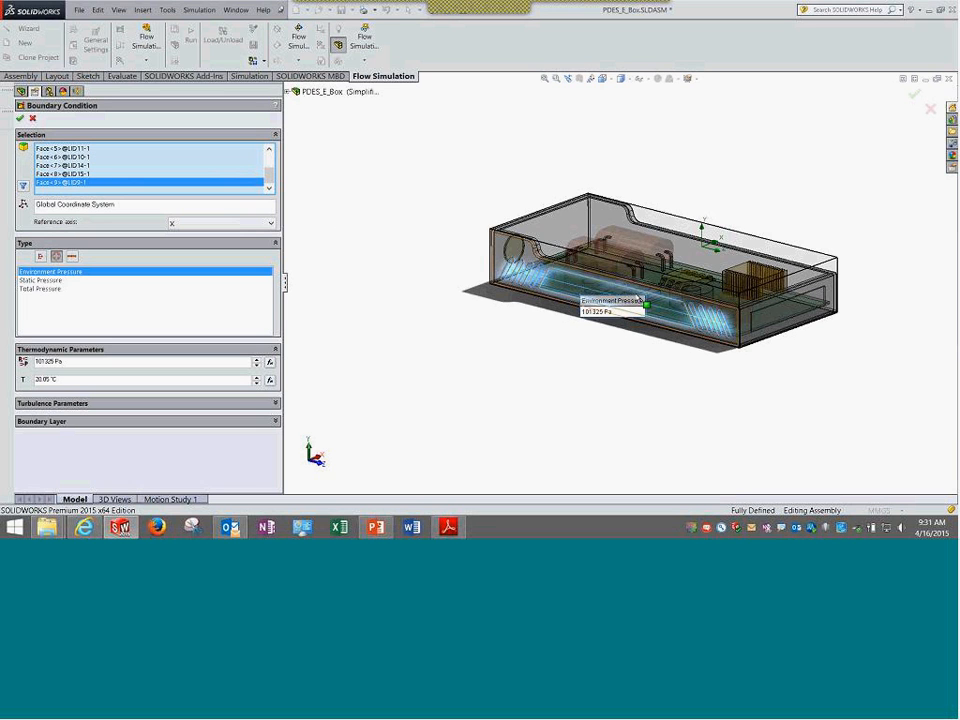
{"action": "scroll", "coordinate": [643, 305], "scroll_direction": "down", "scroll_amount": 5}
{"action": "middle_click_drag", "start_coordinate": [519, 357], "coordinate": [618, 300]}
{"action": "scroll", "coordinate": [618, 300], "scroll_direction": "up", "scroll_amount": 6}
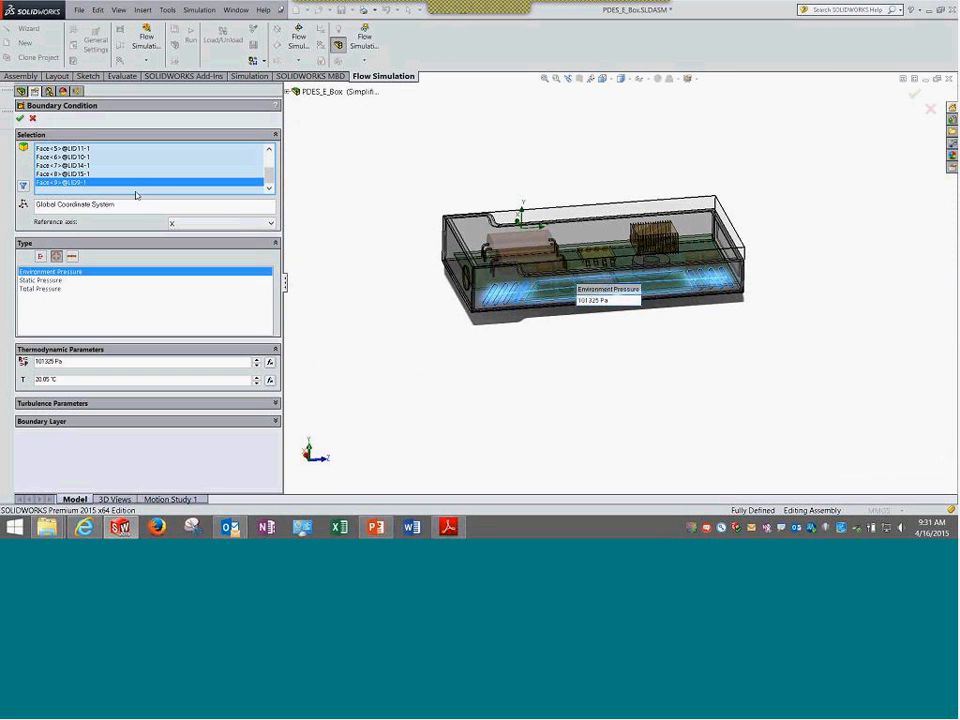
{"action": "left_click", "coordinate": [34, 119]}
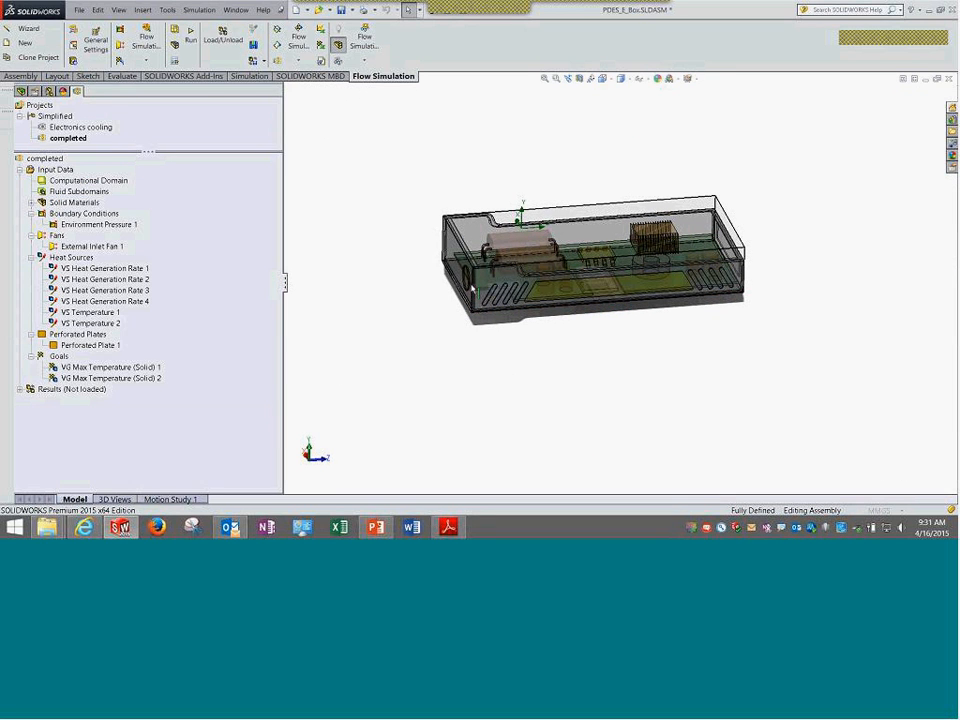
Review the External Inlet Fan 1 definition, including its exit face and selected fan curve, and cancel it.
{"action": "right_click", "coordinate": [100, 247]}
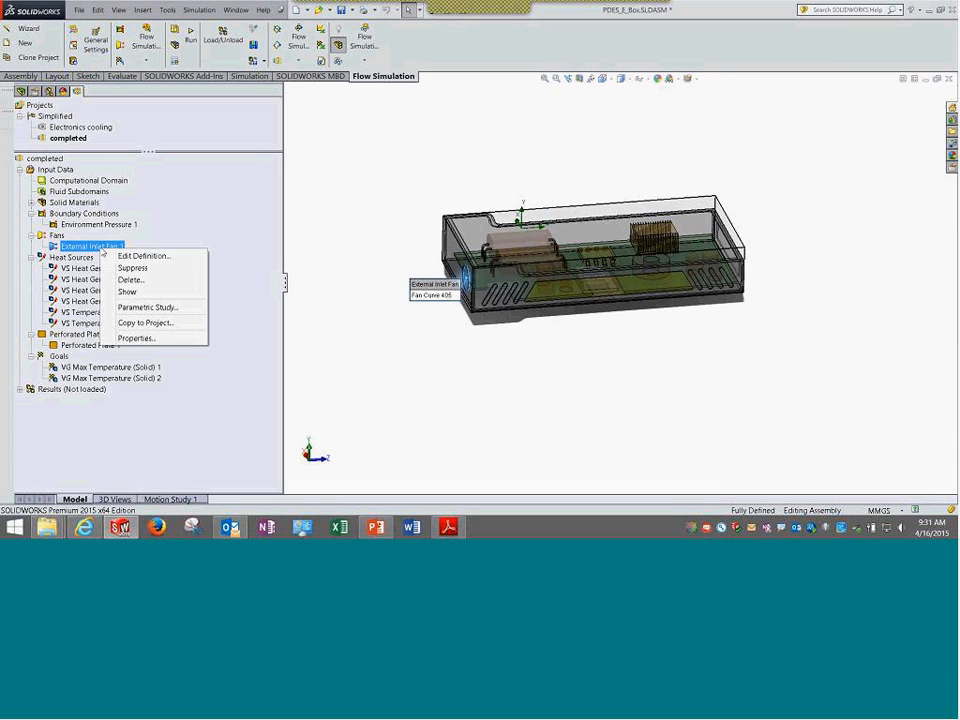
{"action": "left_click", "coordinate": [141, 257]}
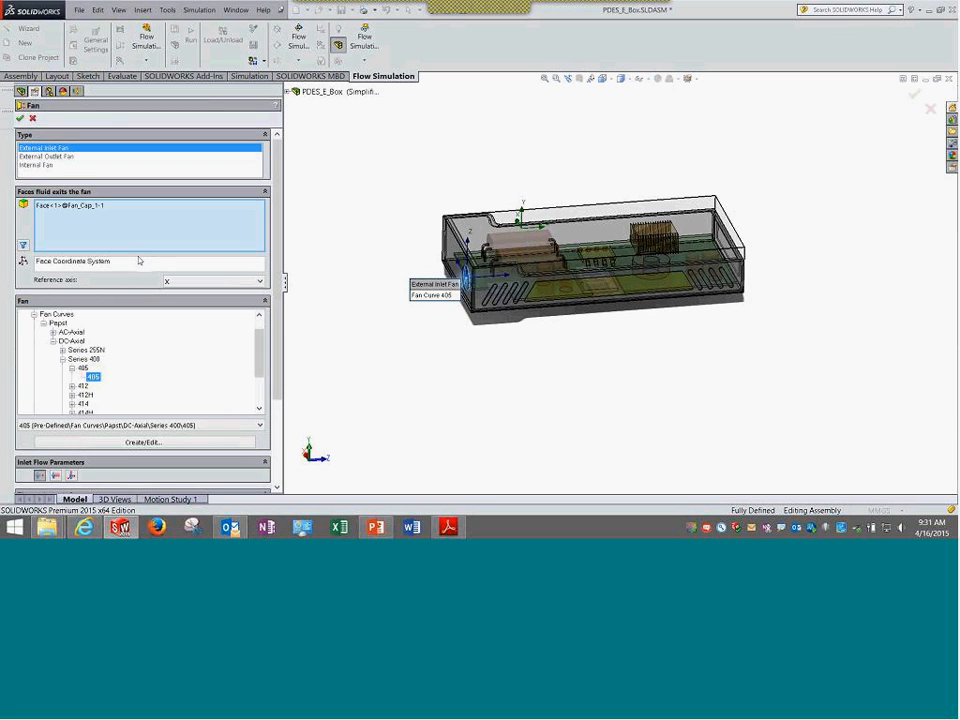
{"action": "left_click_drag", "start_coordinate": [287, 290], "coordinate": [294, 290]}
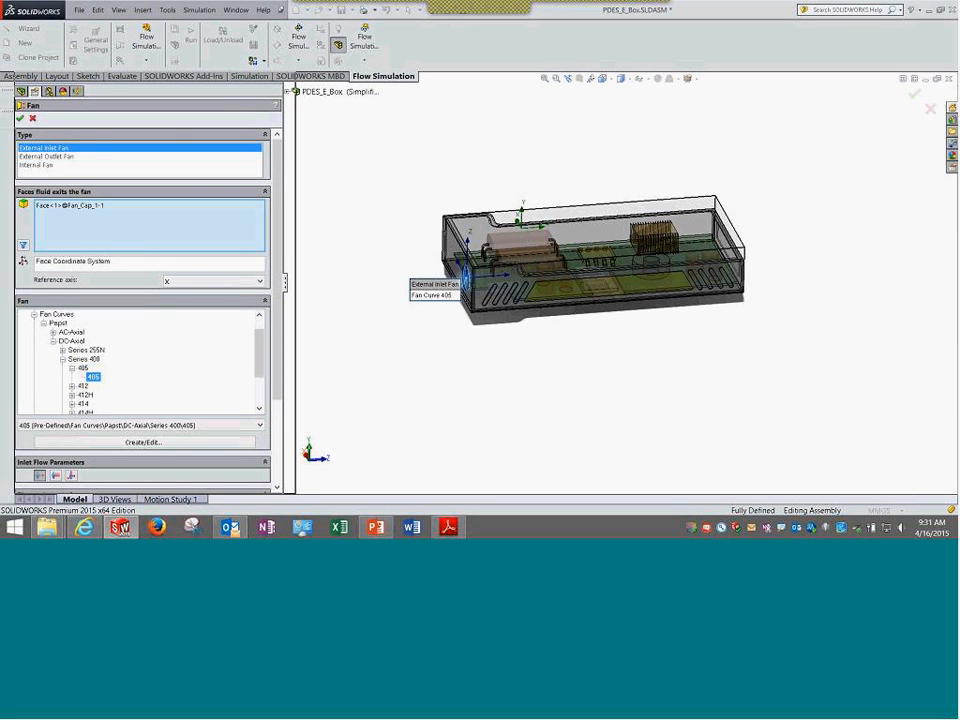
{"action": "left_click", "coordinate": [33, 118]}
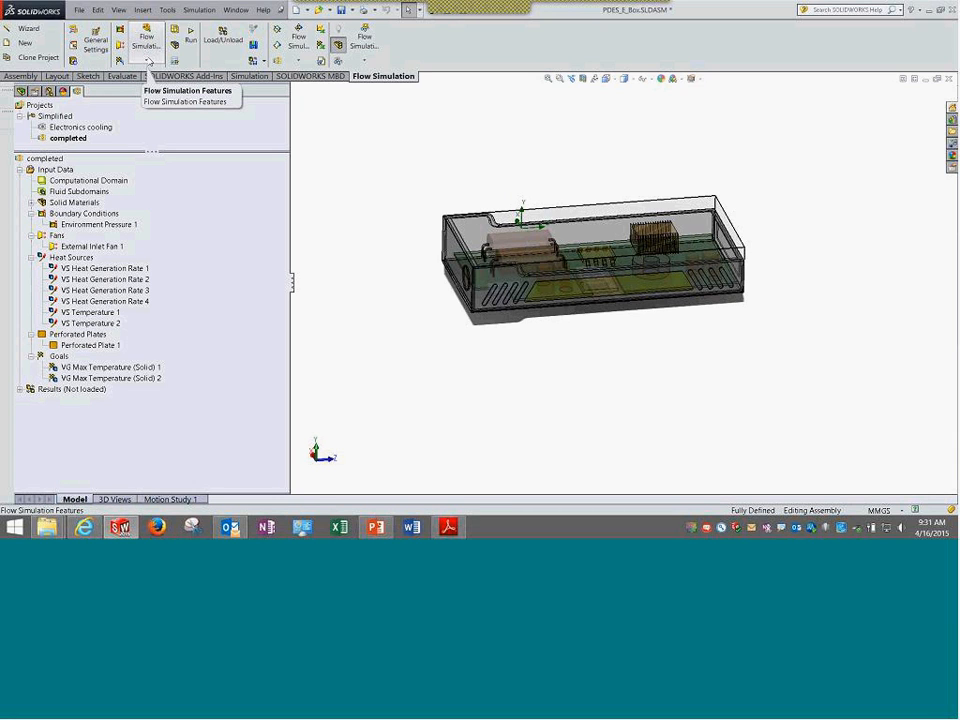
Look through the Flow Simulation features available for insertion, open a new fan definition, and cancel it without selecting a face.
{"action": "left_click", "coordinate": [199, 9]}
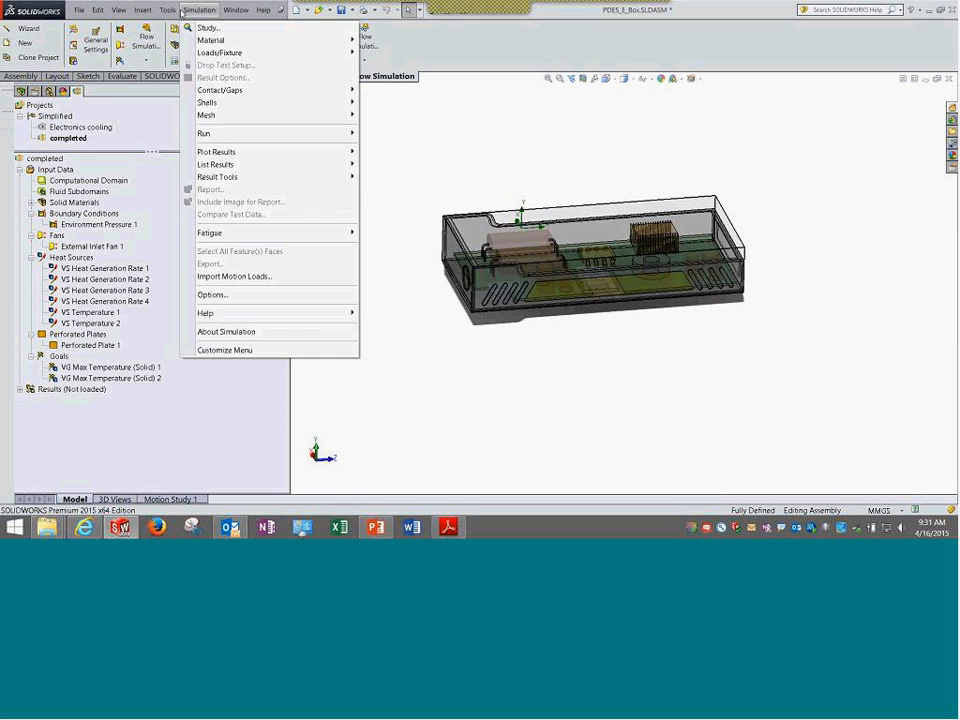
{"action": "mouse_move", "coordinate": [167, 10]}
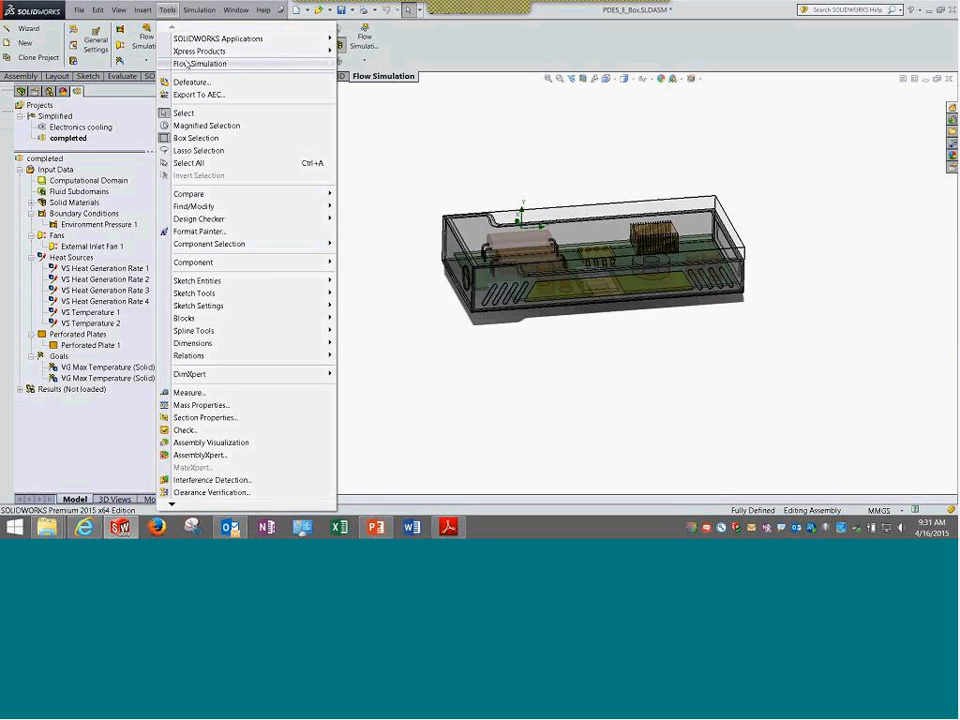
{"action": "mouse_move", "coordinate": [205, 63]}
{"action": "mouse_move", "coordinate": [374, 84]}
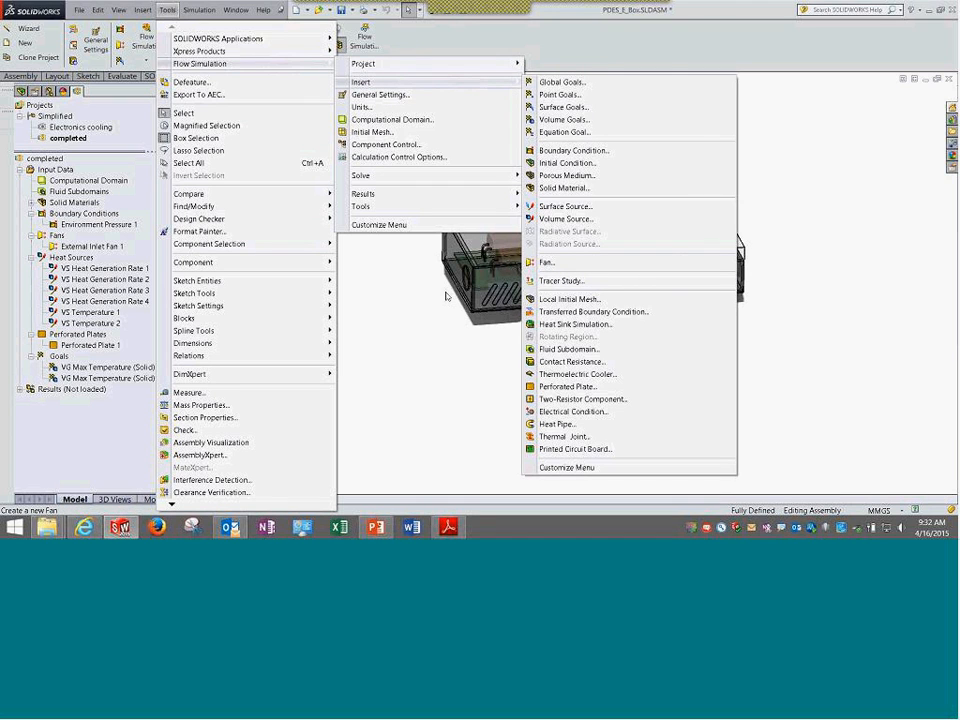
{"action": "left_click", "coordinate": [437, 335]}
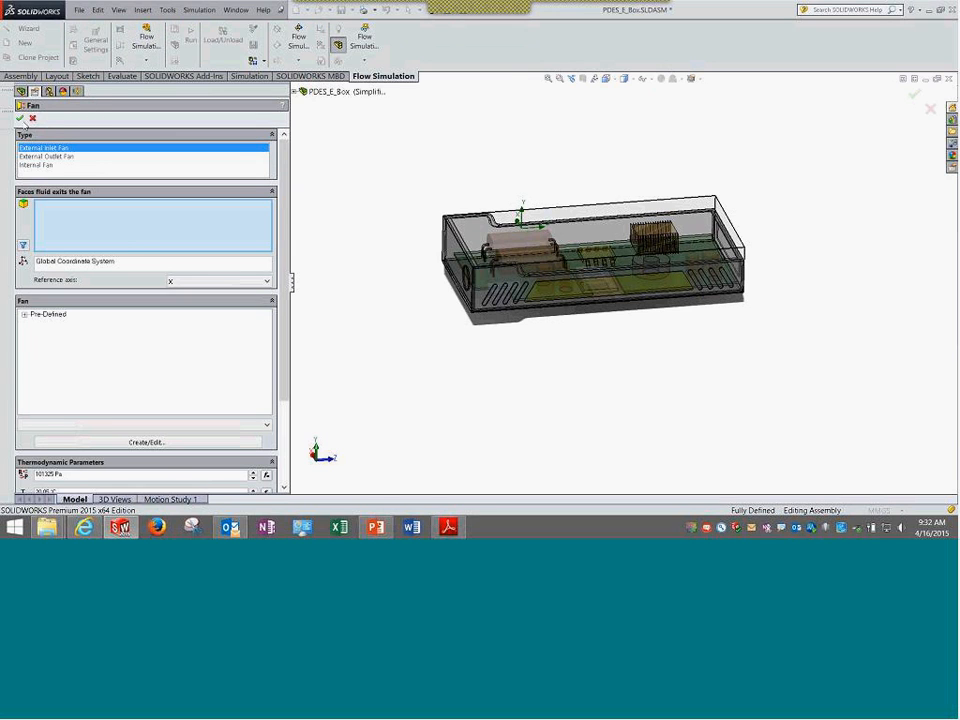
{"action": "left_click", "coordinate": [33, 118]}
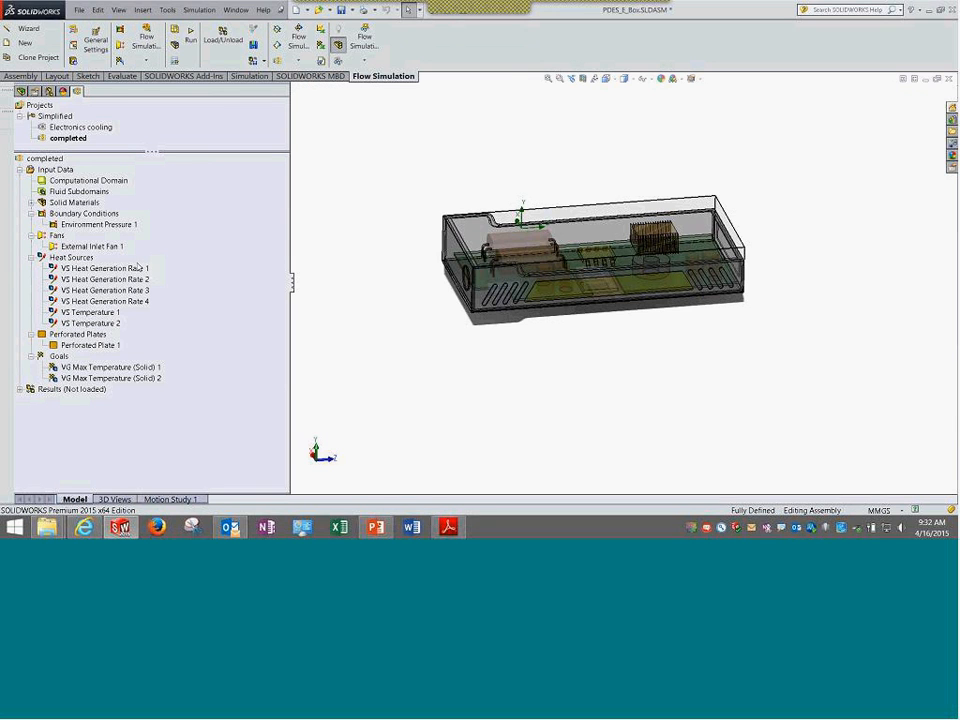
Edit the External Inlet Fan 1 definition to compare the External Outlet Fan and Internal Fan types, and set it back to External Inlet Fan.
{"action": "right_click", "coordinate": [118, 248]}
{"action": "left_click", "coordinate": [150, 255]}
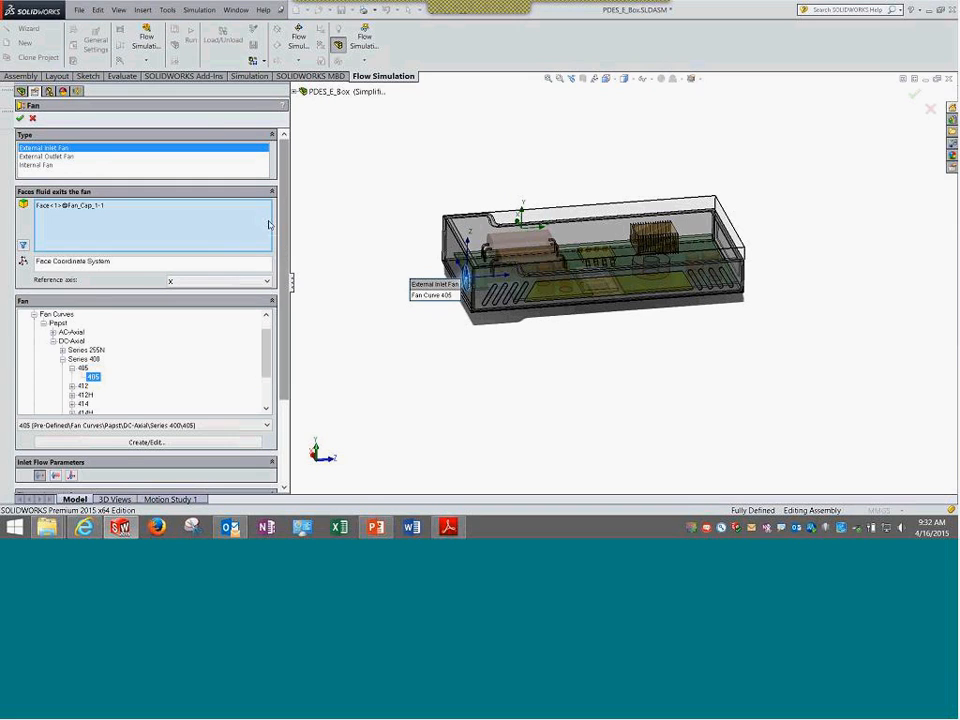
{"action": "left_click", "coordinate": [72, 158]}
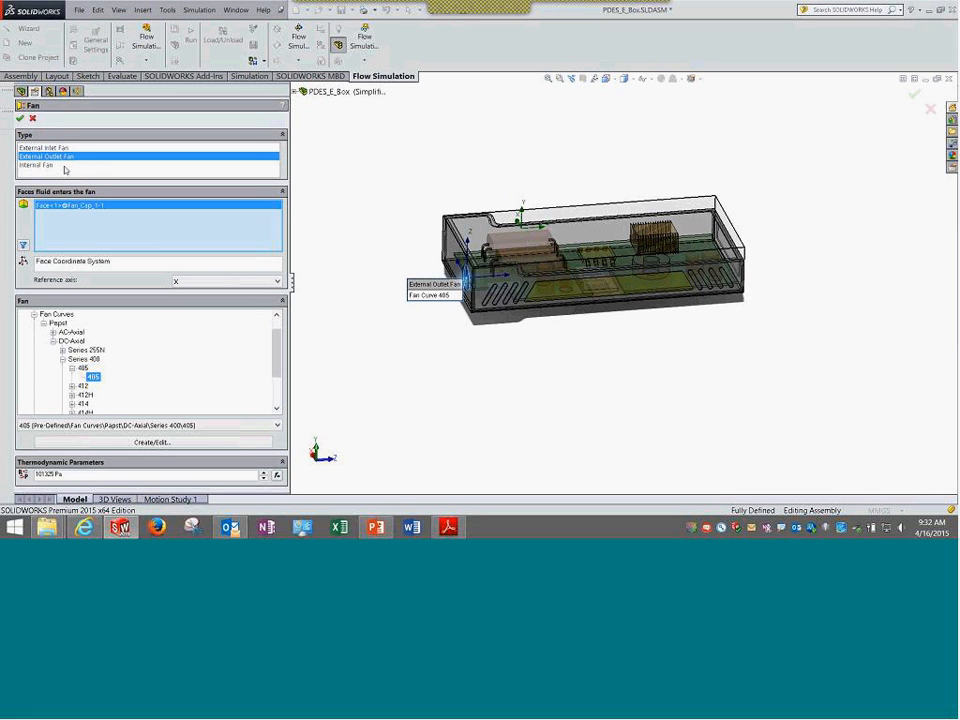
{"action": "left_click", "coordinate": [64, 166]}
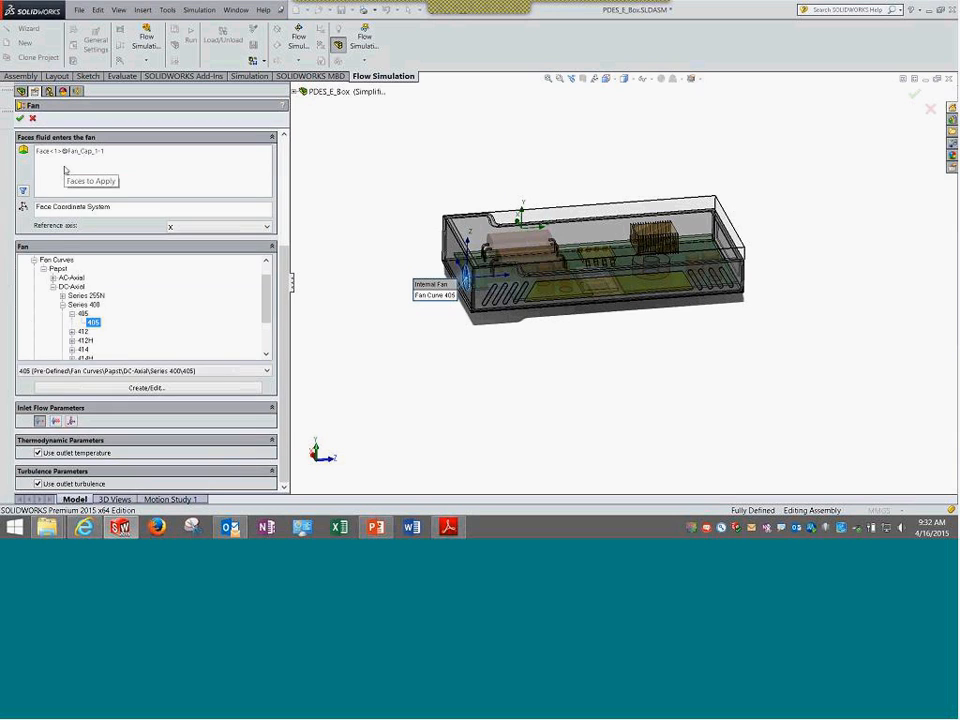
{"action": "scroll", "coordinate": [219, 143], "scroll_direction": "up", "scroll_amount": 3}
{"action": "left_click", "coordinate": [218, 147]}
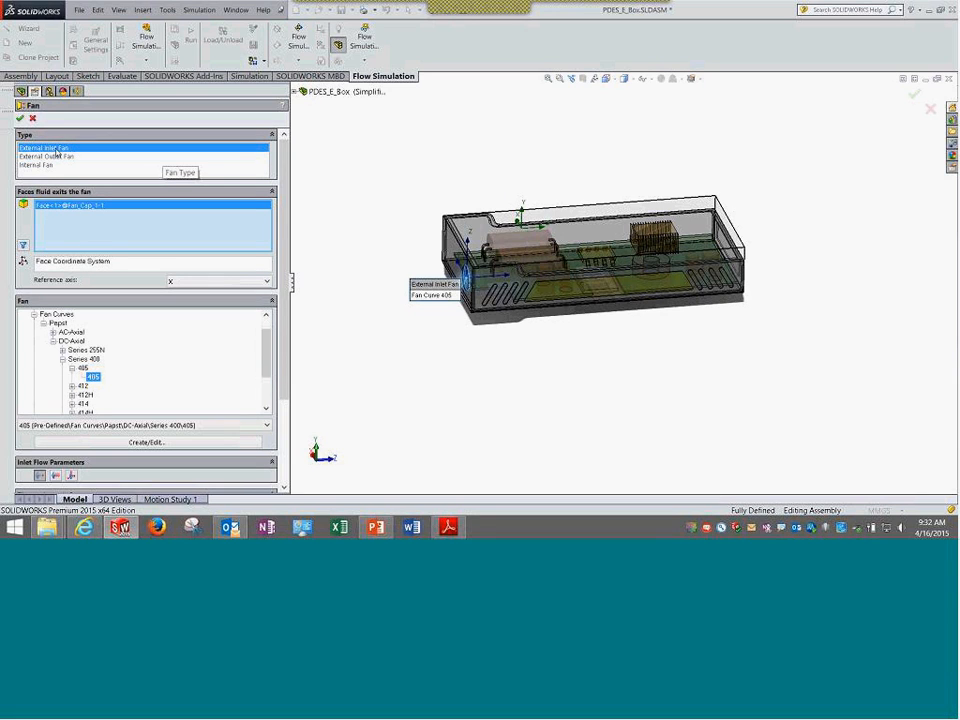
Examine where the inlet fan's face sits on the enclosure's end wall relative to the vents and board components.
{"action": "middle_click_drag", "start_coordinate": [398, 247], "coordinate": [412, 280]}
{"action": "scroll", "coordinate": [510, 289], "scroll_direction": "down", "scroll_amount": 8}
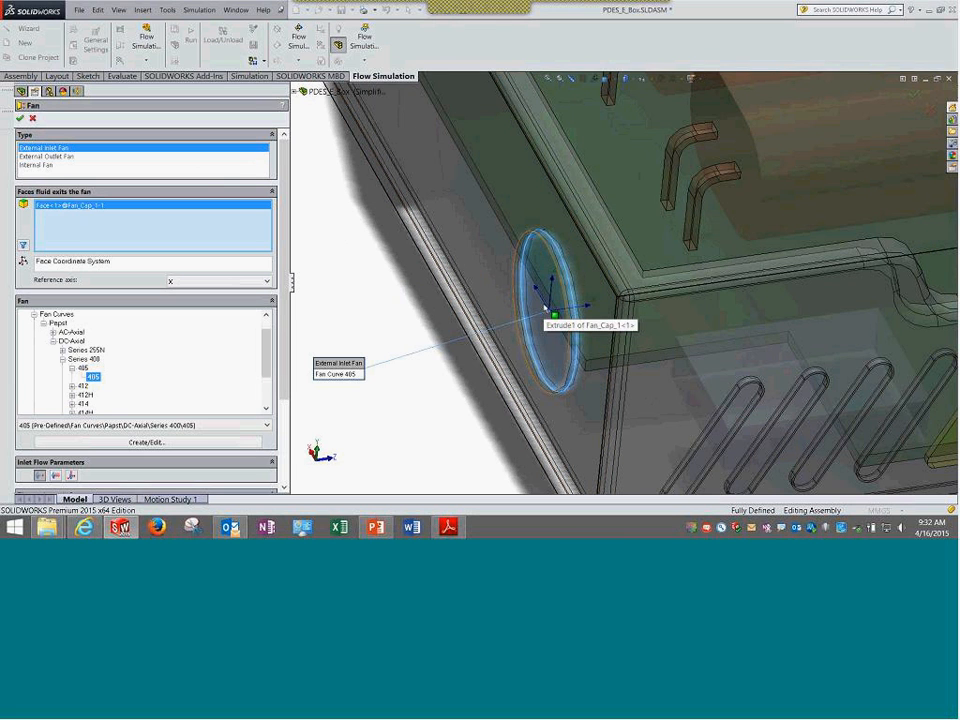
{"action": "left_click_drag", "start_coordinate": [357, 372], "coordinate": [368, 295]}
{"action": "scroll", "coordinate": [576, 344], "scroll_direction": "up", "scroll_amount": 2}
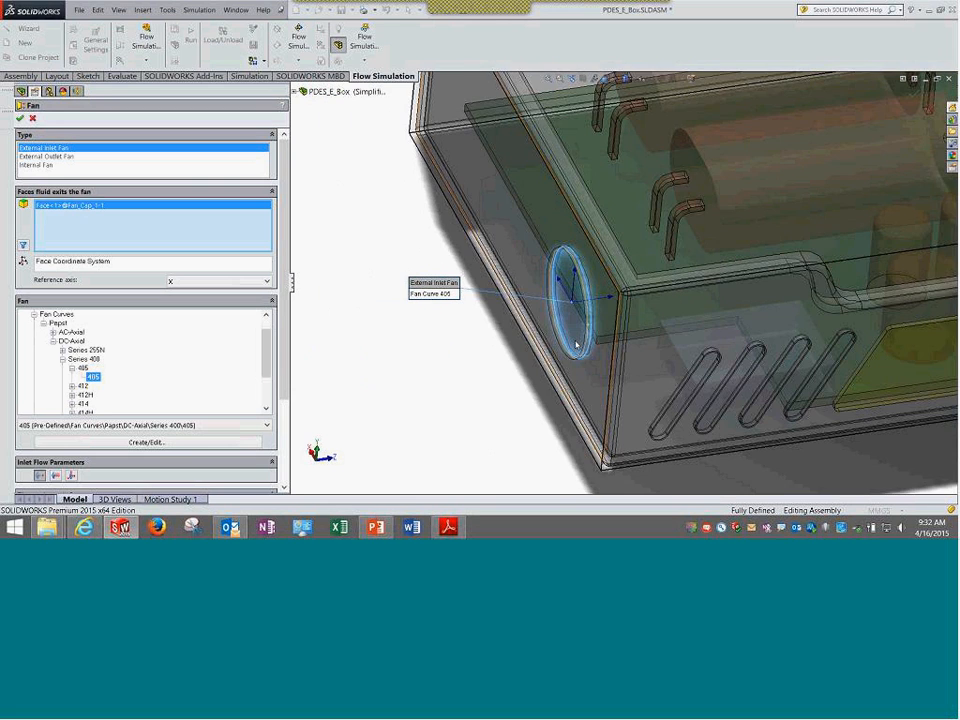
{"action": "scroll", "coordinate": [576, 344], "scroll_direction": "up", "scroll_amount": 3}
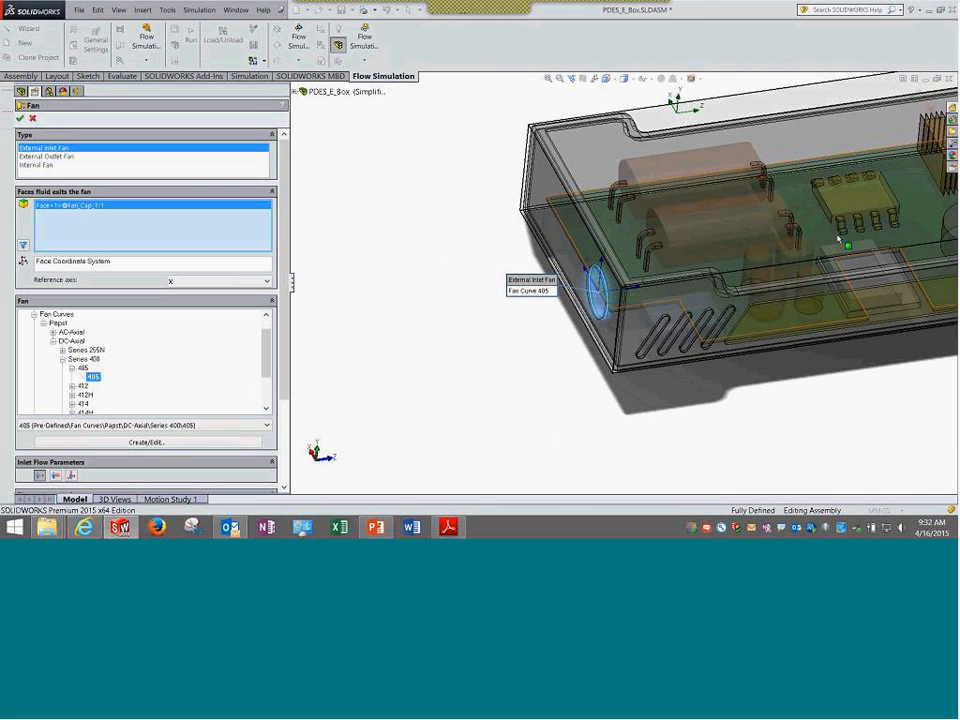
{"action": "middle_click_drag", "start_coordinate": [838, 238], "coordinate": [678, 277]}
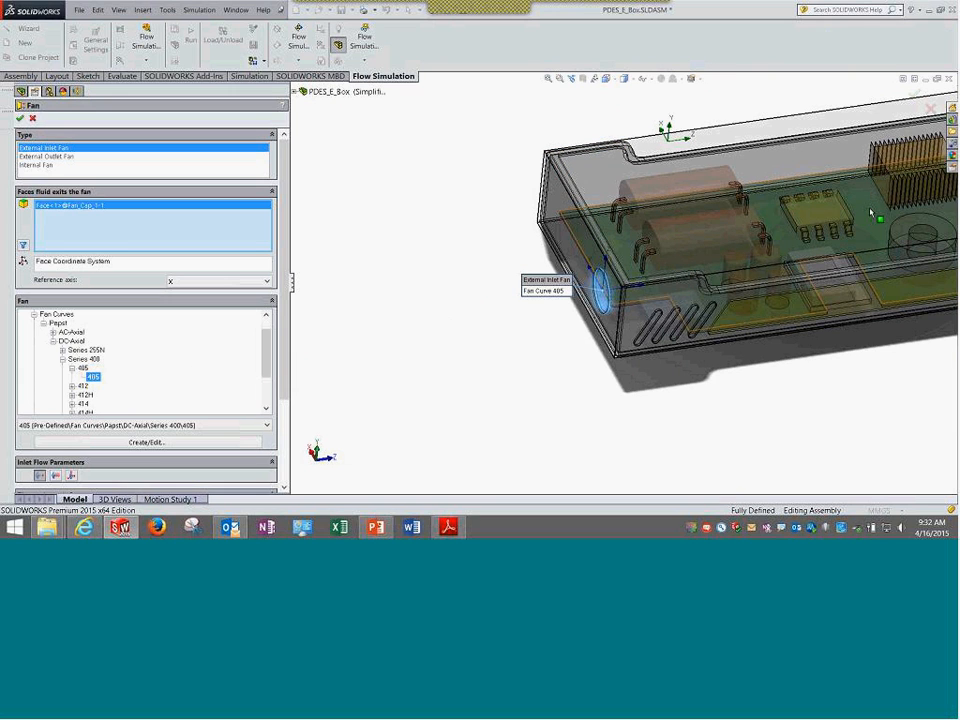
{"action": "scroll", "coordinate": [870, 212], "scroll_direction": "up", "scroll_amount": 4}
{"action": "scroll", "coordinate": [598, 287], "scroll_direction": "down", "scroll_amount": 3}
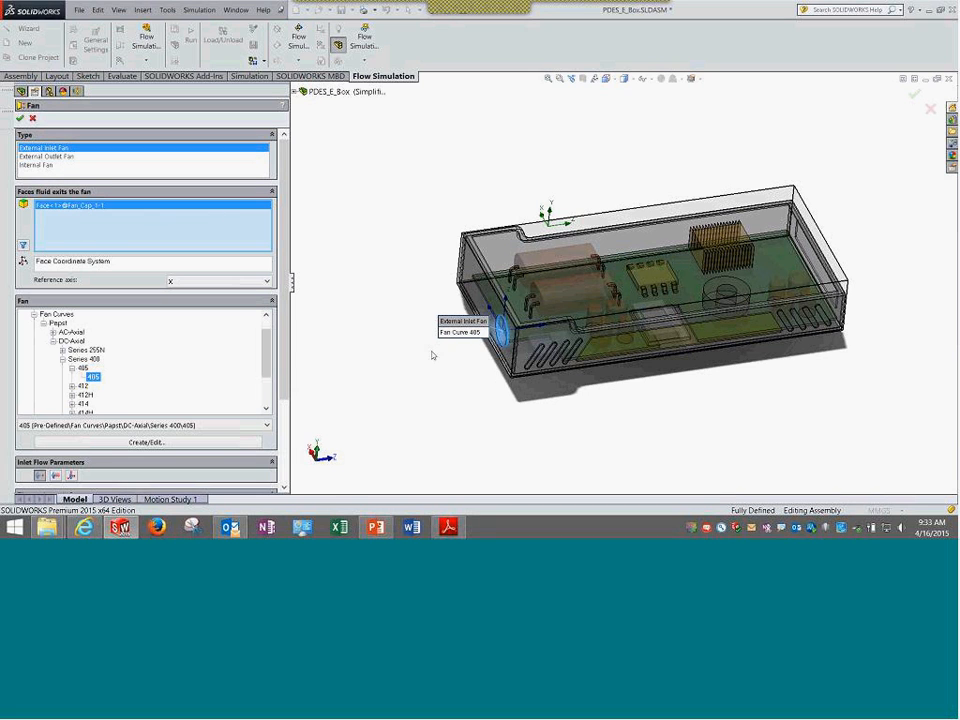
Inspect the selected Fan_Cap_1 face up close and edge-on to check which side of the cap the fluid exits.
{"action": "scroll", "coordinate": [516, 316], "scroll_direction": "down", "scroll_amount": 8}
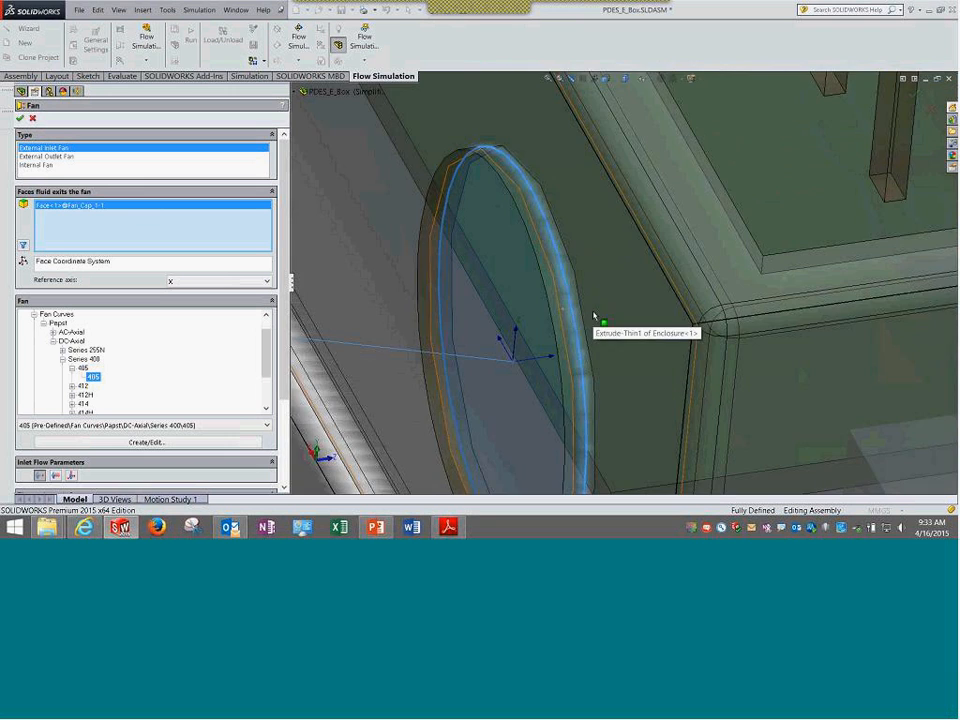
{"action": "middle_click_drag", "start_coordinate": [593, 316], "coordinate": [540, 262]}
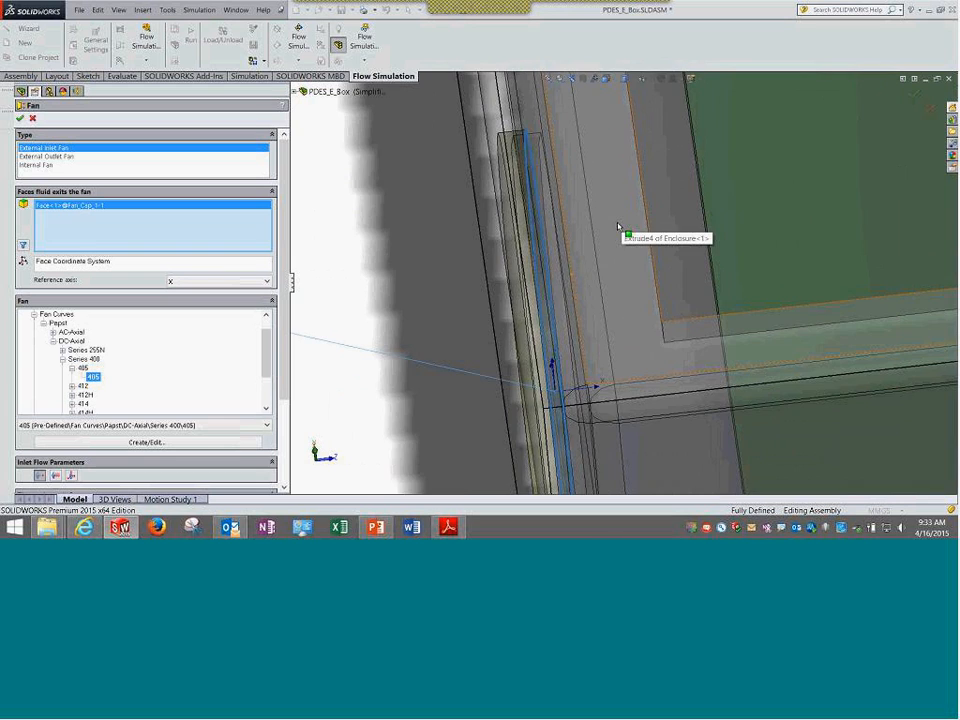
{"action": "scroll", "coordinate": [615, 255], "scroll_direction": "up", "scroll_amount": 3}
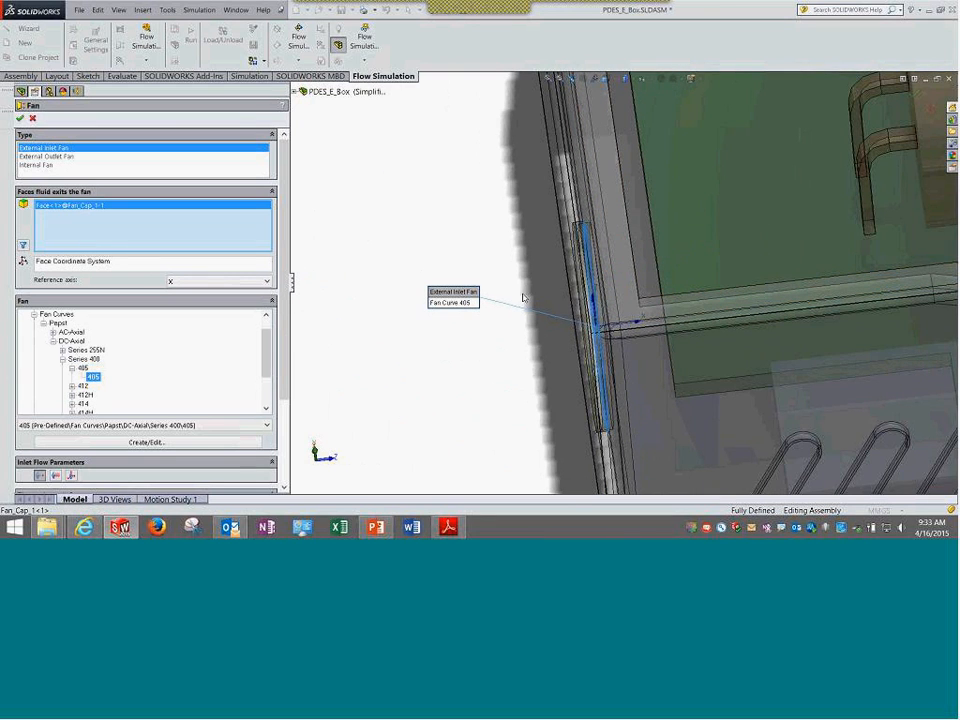
{"action": "scroll", "coordinate": [693, 308], "scroll_direction": "down", "scroll_amount": 2}
{"action": "scroll", "coordinate": [693, 308], "scroll_direction": "down", "scroll_amount": 2}
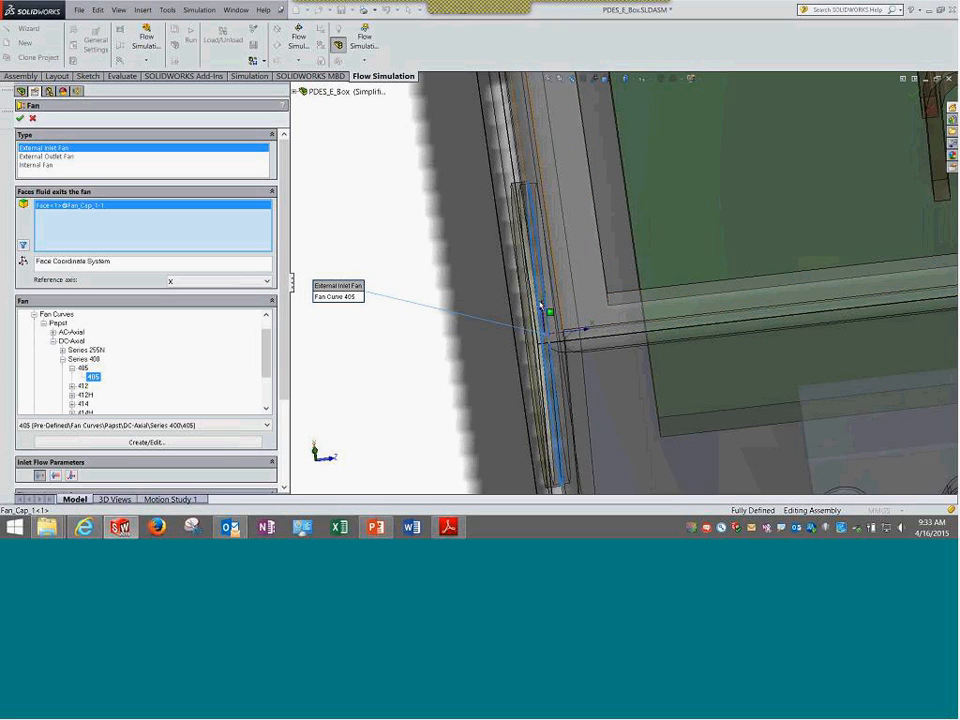
{"action": "scroll", "coordinate": [506, 284], "scroll_direction": "up", "scroll_amount": 1}
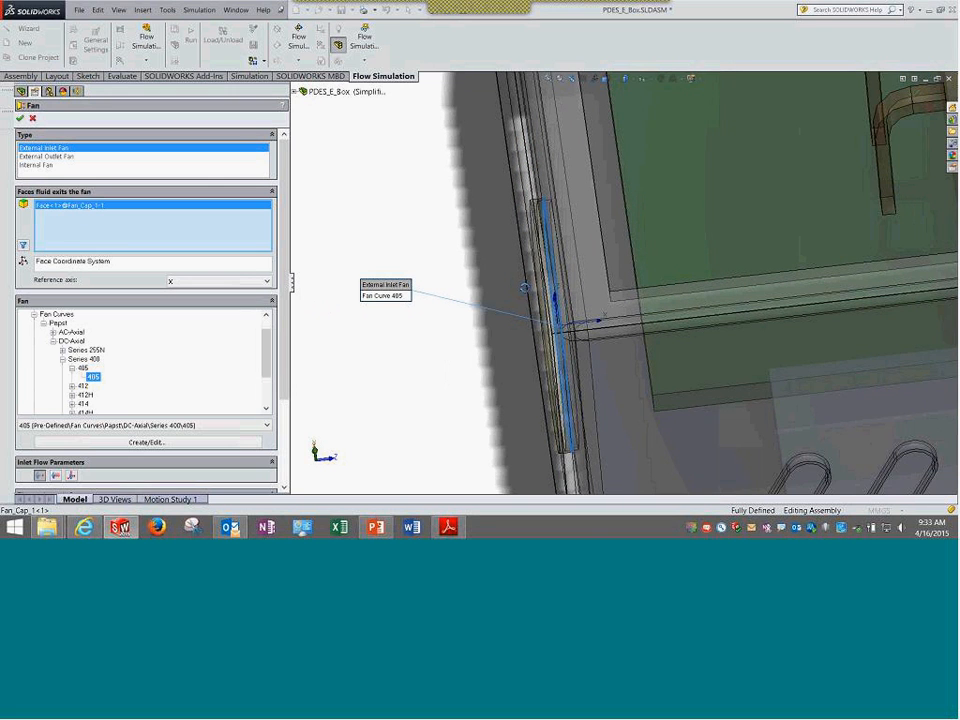
{"action": "middle_click_drag", "start_coordinate": [524, 287], "coordinate": [589, 232]}
{"action": "scroll", "coordinate": [658, 296], "scroll_direction": "down", "scroll_amount": 2}
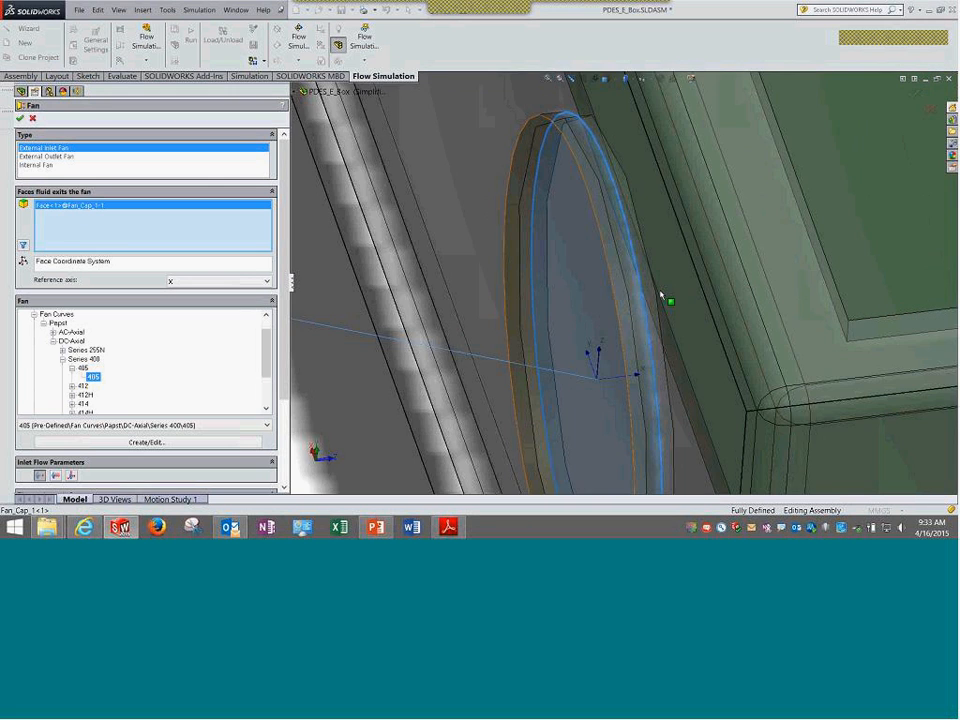
{"action": "scroll", "coordinate": [660, 296], "scroll_direction": "up", "scroll_amount": 3}
{"action": "middle_click_drag", "start_coordinate": [652, 305], "coordinate": [738, 176]}
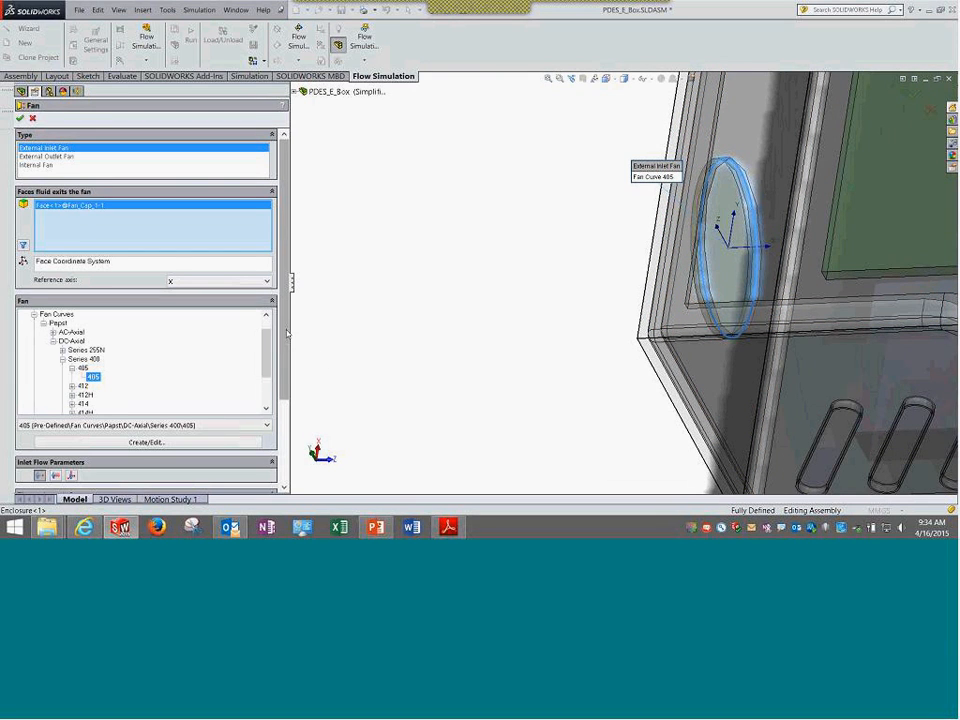
Browse the pre-defined fan curves for the inlet fan and open the Papst DC-Axial Series 400 item 405 in the Engineering Database.
{"action": "scroll", "coordinate": [215, 250], "scroll_direction": "down", "scroll_amount": 3}
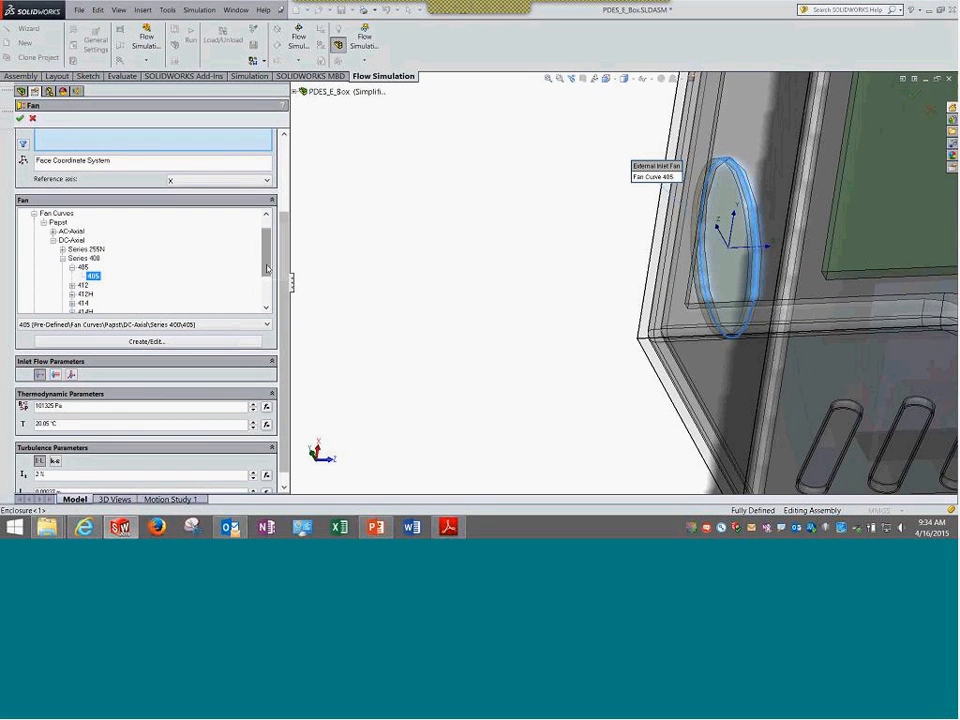
{"action": "left_click_drag", "start_coordinate": [266, 267], "coordinate": [280, 245]}
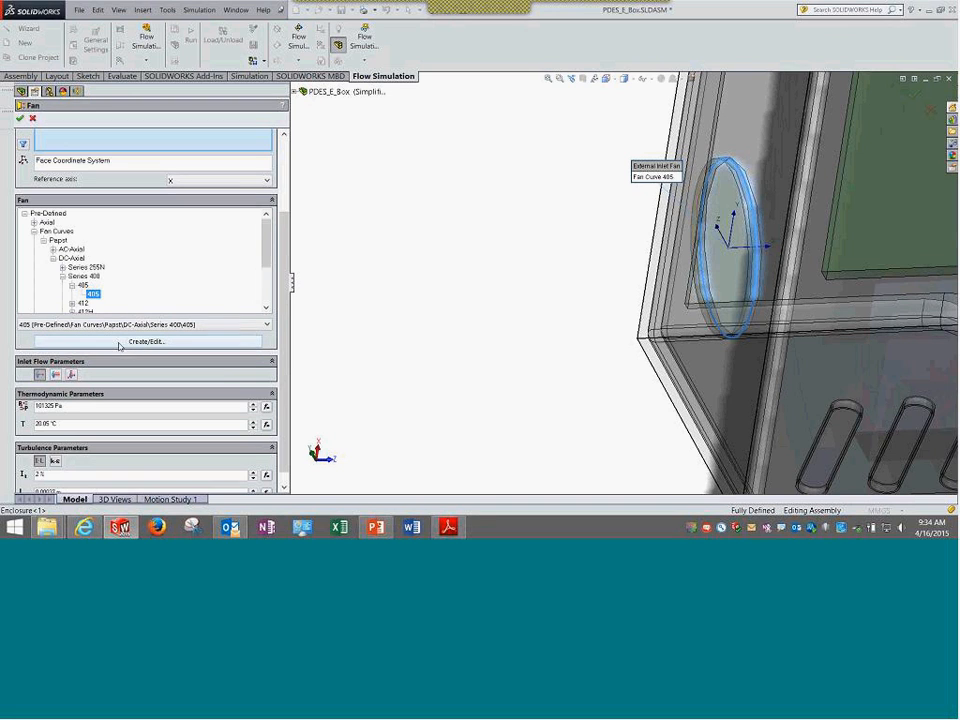
{"action": "left_click", "coordinate": [121, 342]}
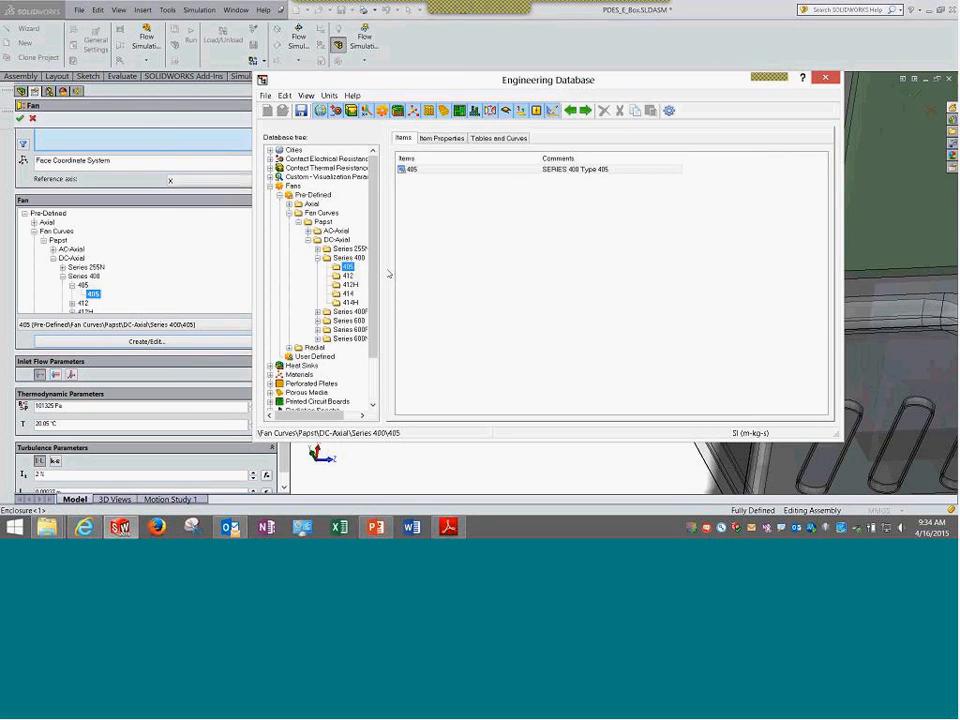
{"action": "left_click_drag", "start_coordinate": [382, 270], "coordinate": [431, 266]}
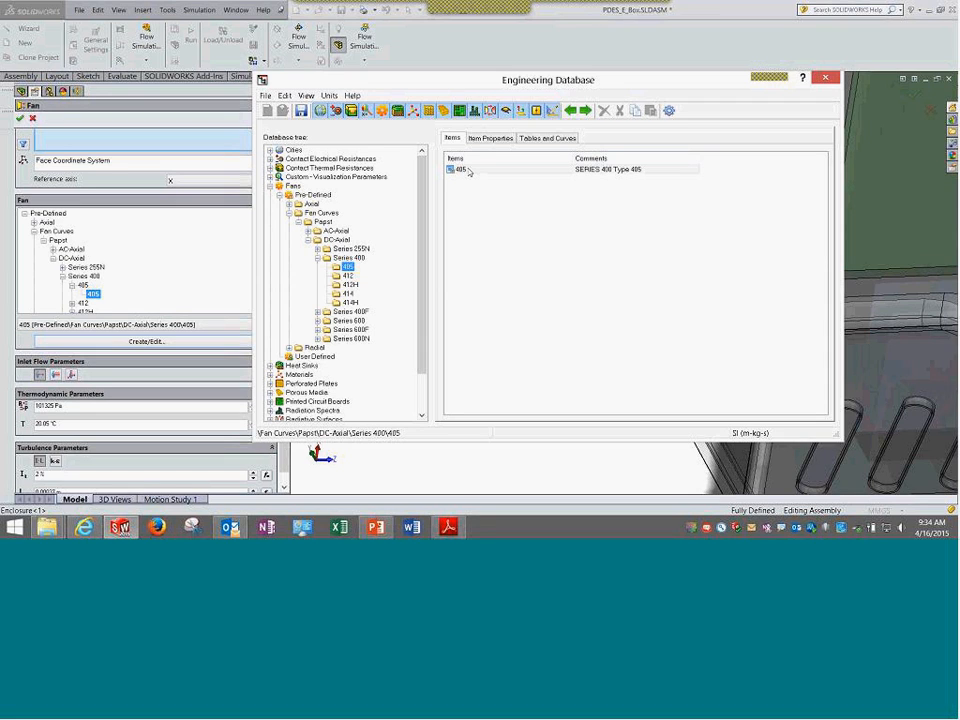
{"action": "double_click", "coordinate": [466, 171]}
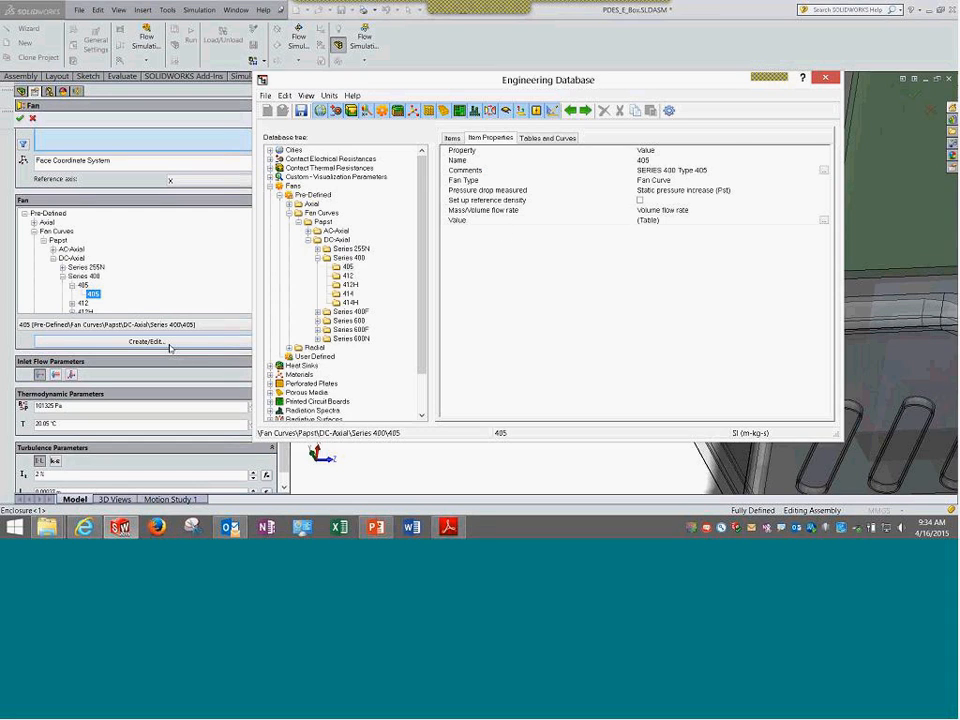
Enlarge the Engineering Database window and review fan 405's type, pressure drop, reference density and flow rate properties.
{"action": "left_click_drag", "start_coordinate": [550, 86], "coordinate": [508, 63]}
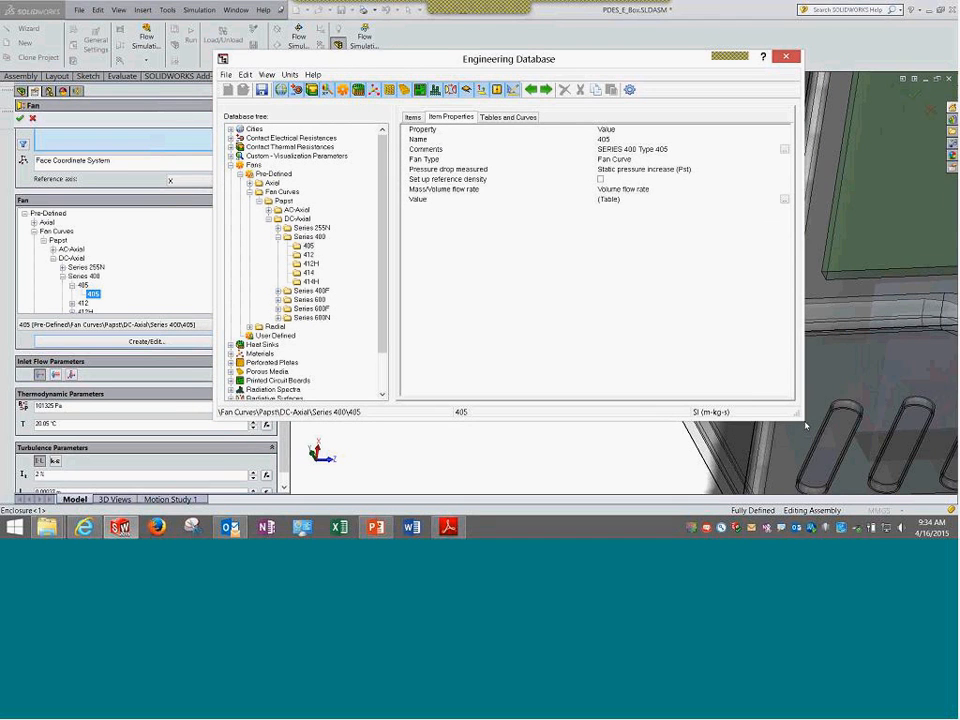
{"action": "left_click_drag", "start_coordinate": [802, 417], "coordinate": [753, 467]}
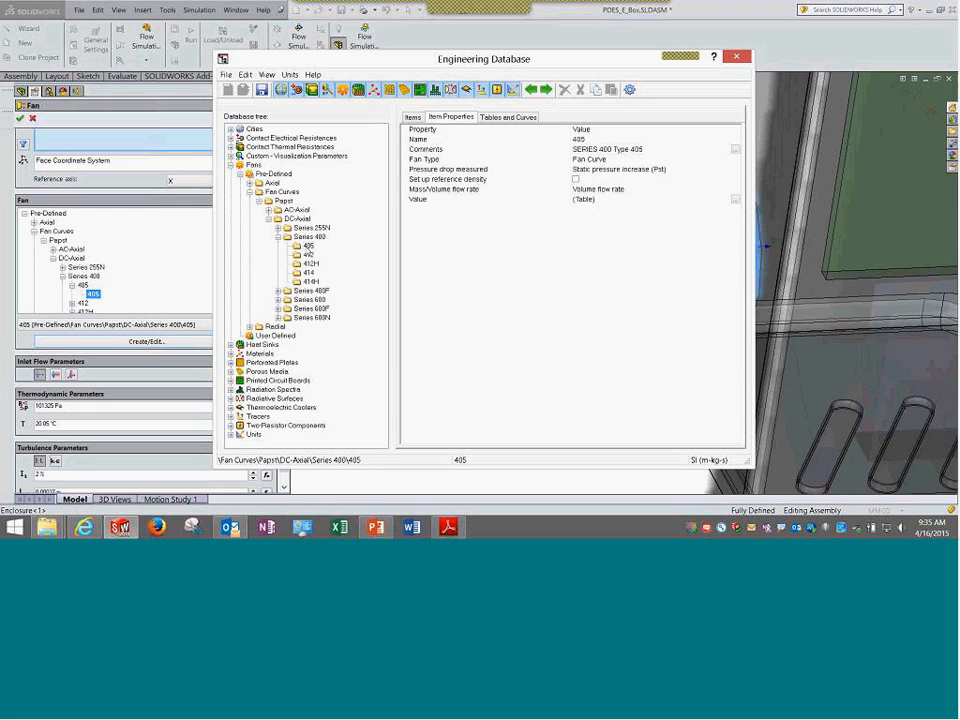
{"action": "left_click", "coordinate": [307, 245]}
{"action": "left_click", "coordinate": [599, 161]}
{"action": "left_click", "coordinate": [601, 170]}
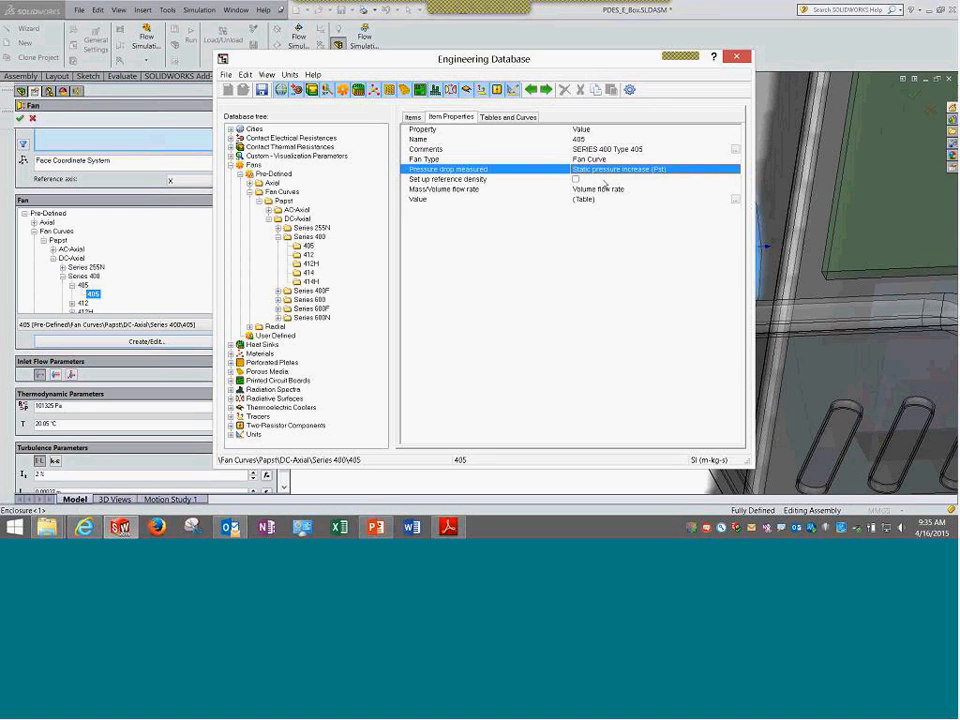
{"action": "left_click", "coordinate": [605, 182]}
{"action": "left_click", "coordinate": [604, 191]}
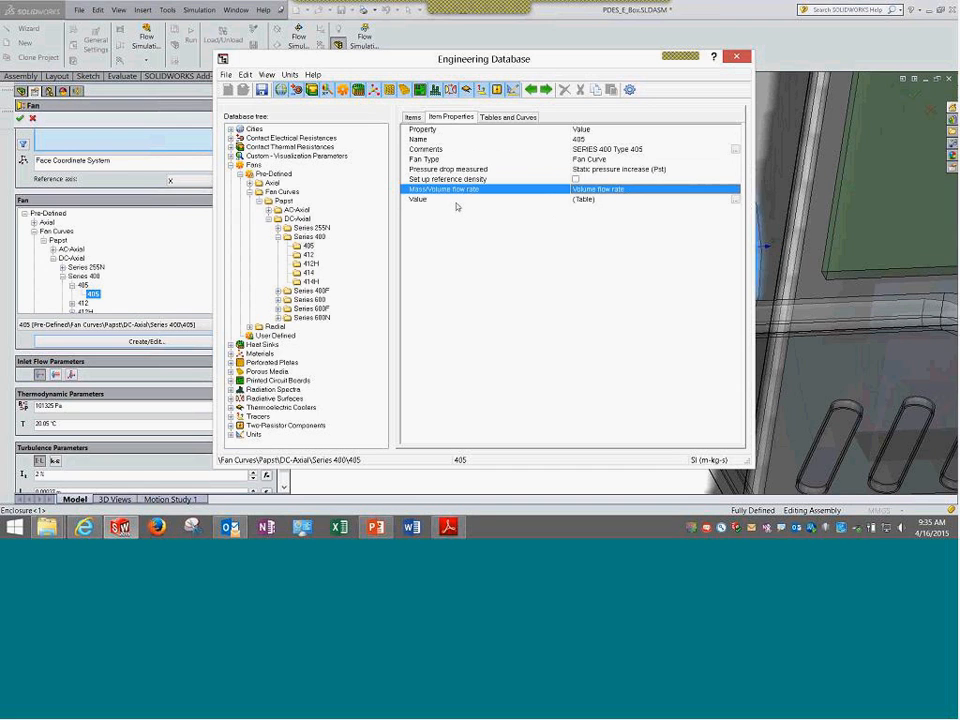
Open fan 405's value table and widen the window to examine the pressure difference versus volume flow rate curve.
{"action": "left_click", "coordinate": [735, 200]}
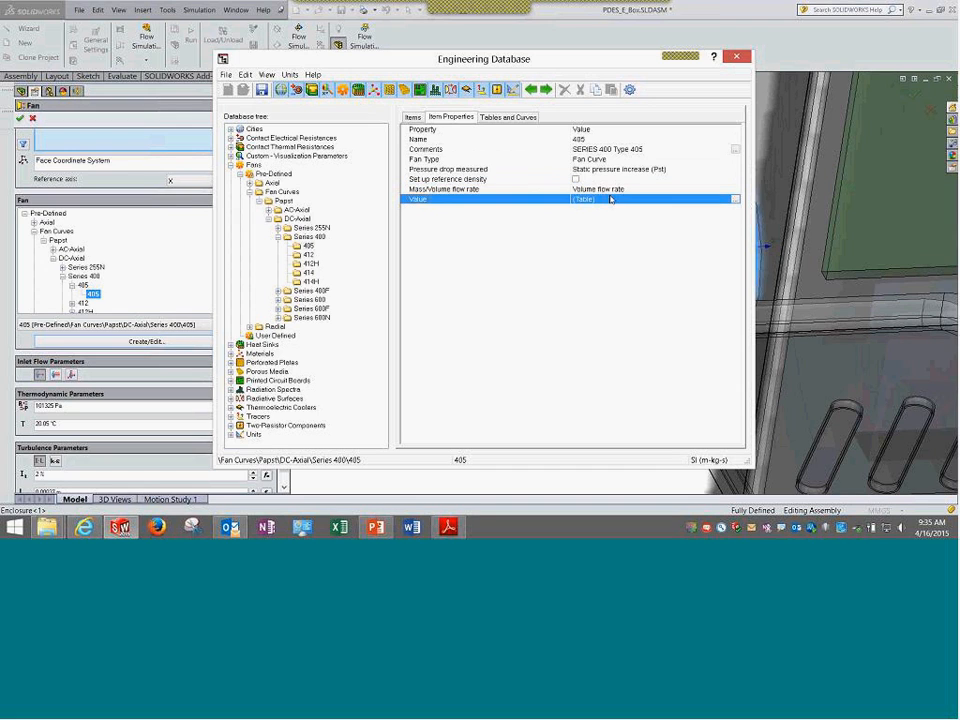
{"action": "left_click", "coordinate": [736, 200]}
{"action": "left_click_drag", "start_coordinate": [748, 424], "coordinate": [897, 424]}
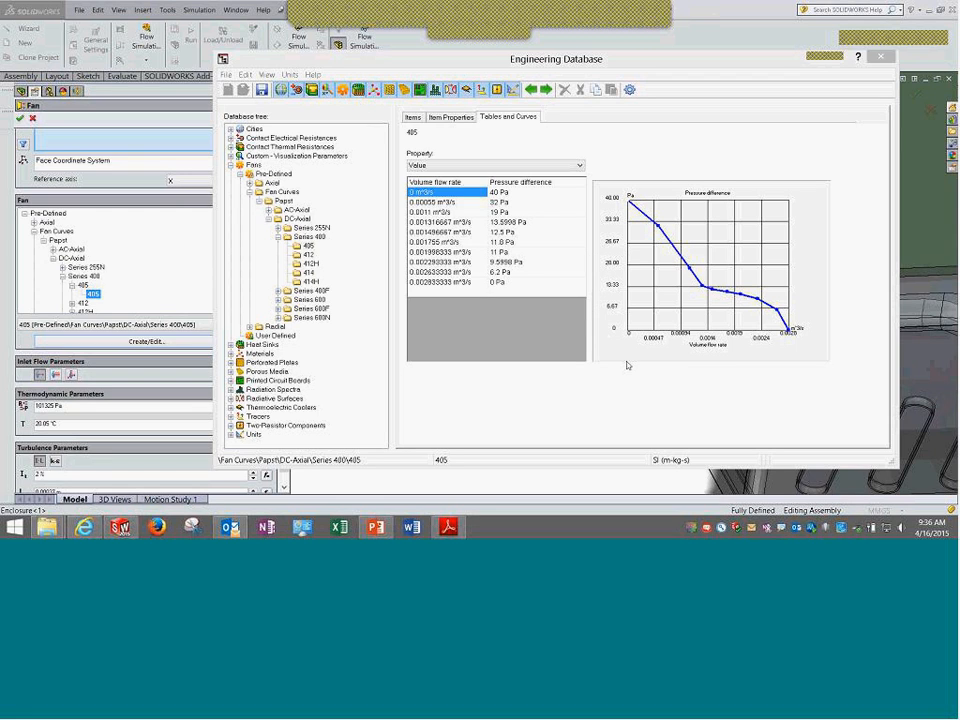
{"action": "left_click_drag", "start_coordinate": [579, 70], "coordinate": [505, 70]}
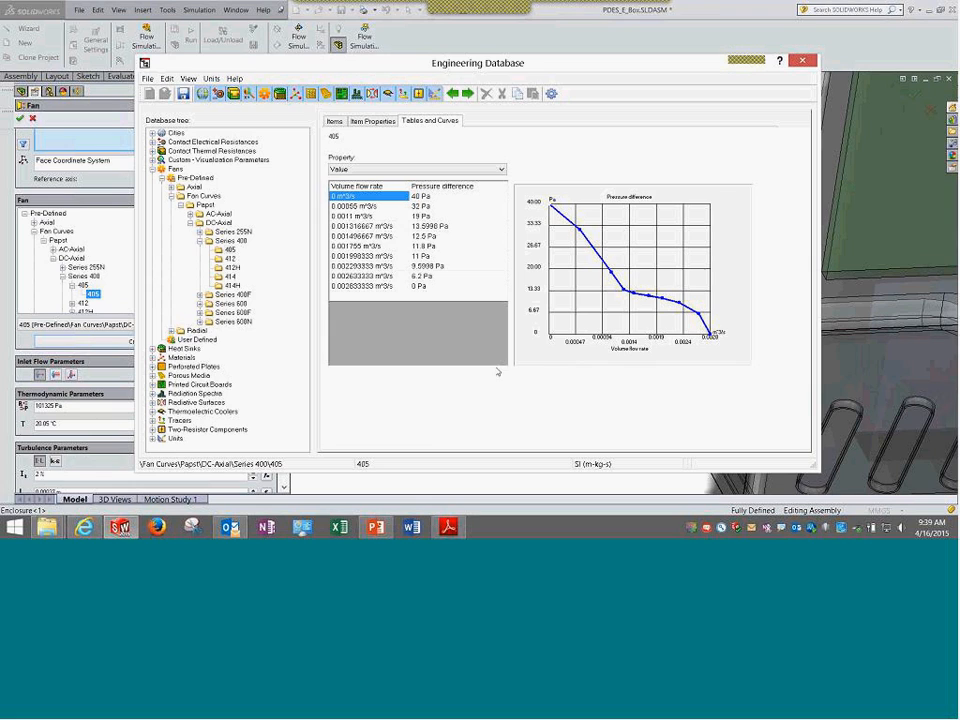
{"action": "left_click_drag", "start_coordinate": [557, 331], "coordinate": [718, 211]}
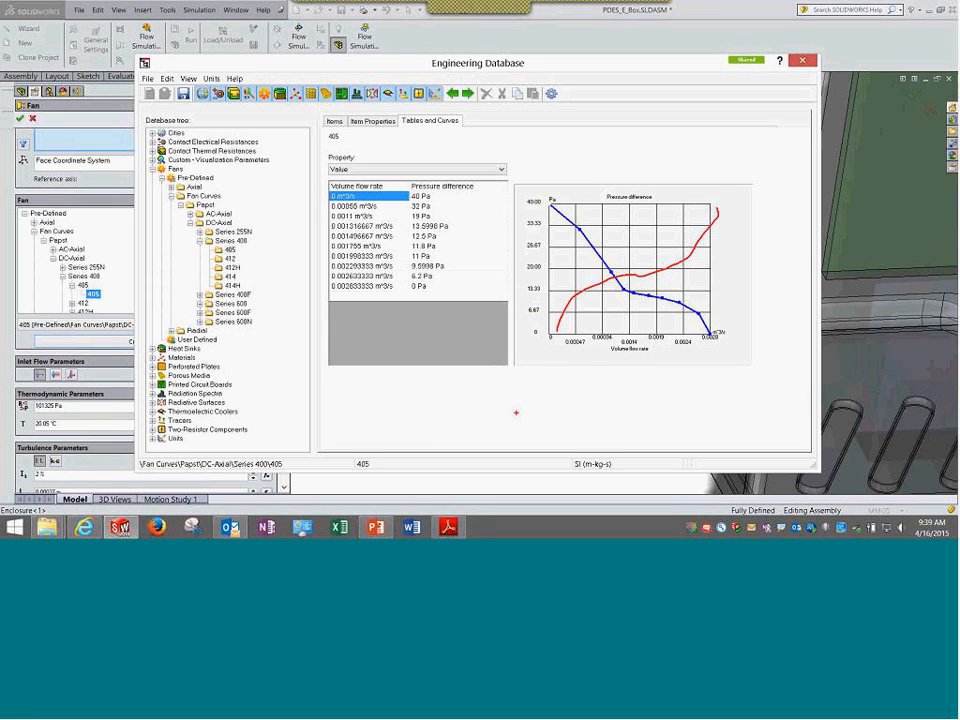
{"action": "mouse_move", "coordinate": [622, 264]}
{"action": "left_mouse_down"}
{"action": "mouse_move", "coordinate": [599, 294]}
{"action": "mouse_move", "coordinate": [626, 291]}
{"action": "mouse_move", "coordinate": [594, 280]}
{"action": "mouse_move", "coordinate": [612, 298]}
{"action": "mouse_move", "coordinate": [628, 270]}
{"action": "left_mouse_up"}
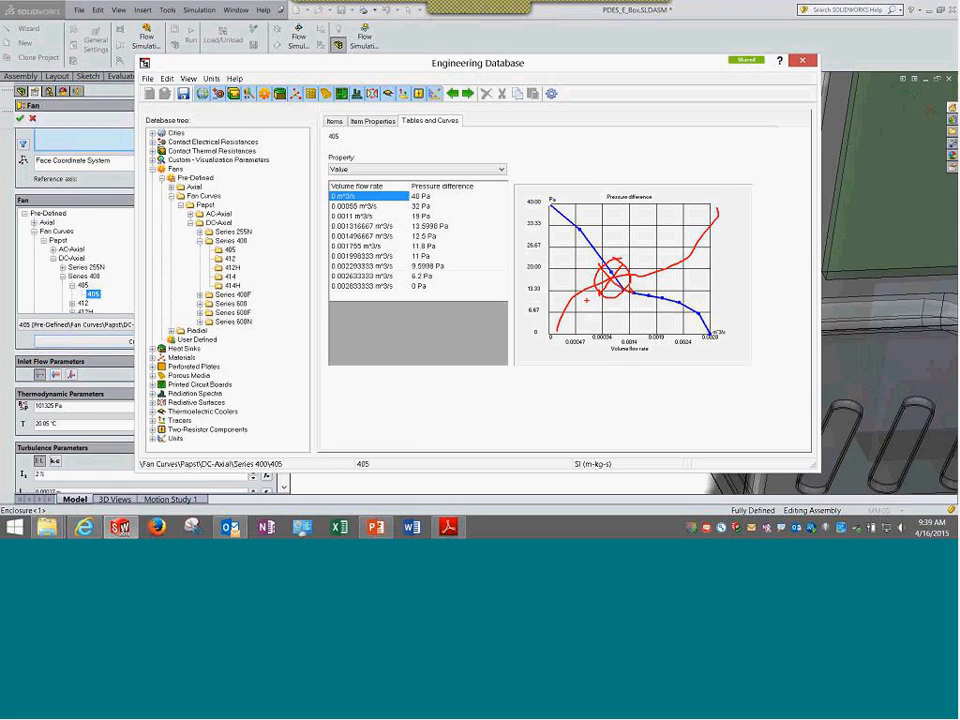
{"action": "key", "text": "Escape"}
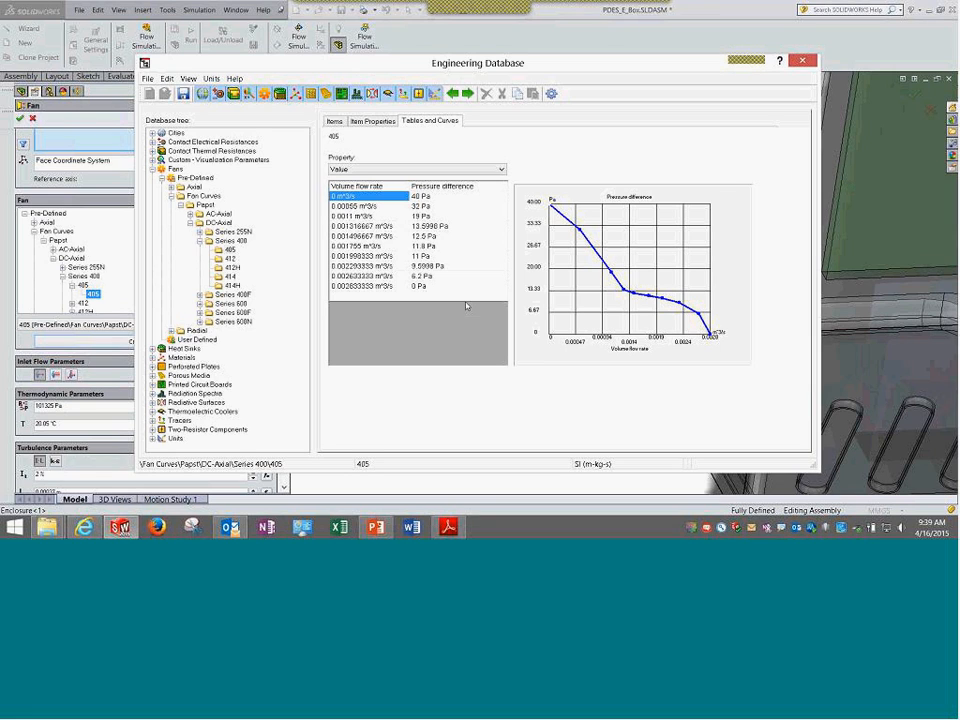
{"action": "mouse_move", "coordinate": [478, 170]}
{"action": "left_mouse_down"}
{"action": "mouse_move", "coordinate": [342, 309]}
{"action": "mouse_move", "coordinate": [465, 273]}
{"action": "mouse_move", "coordinate": [457, 148]}
{"action": "left_mouse_up"}
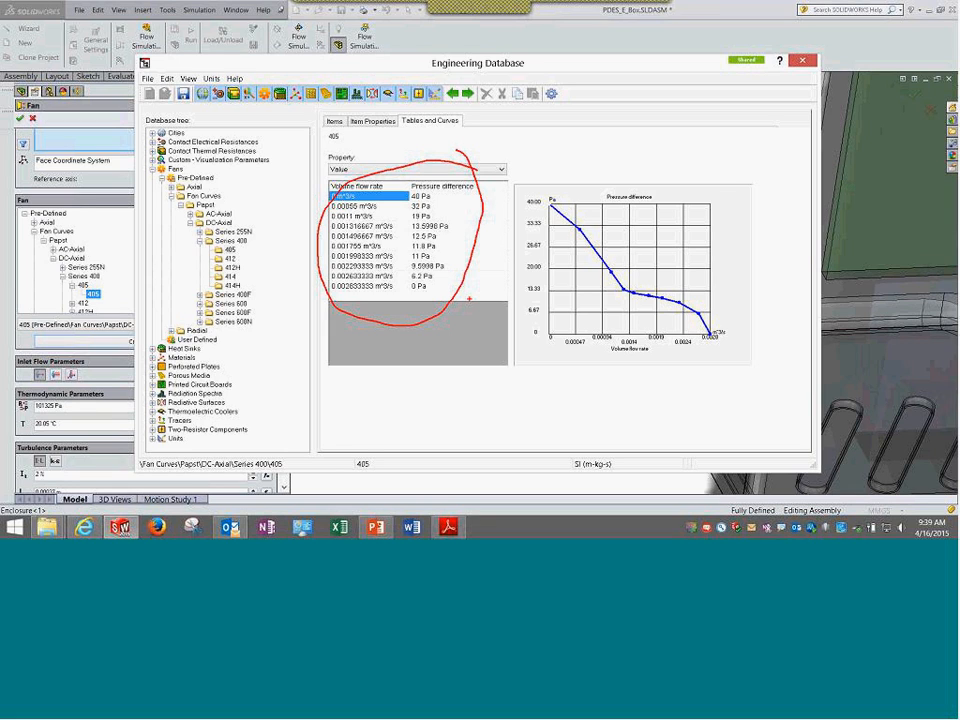
{"action": "key", "text": "Escape"}
Go back through fan 405's item properties to the item list and reopen the 405 entry.
{"action": "left_click", "coordinate": [371, 121]}
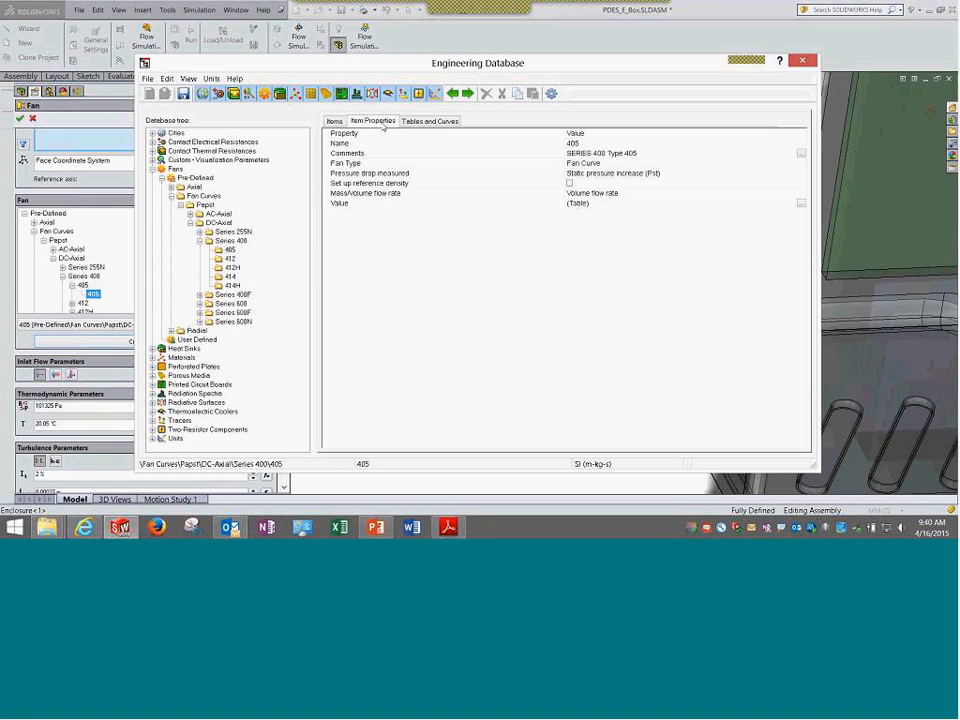
{"action": "left_click", "coordinate": [335, 121]}
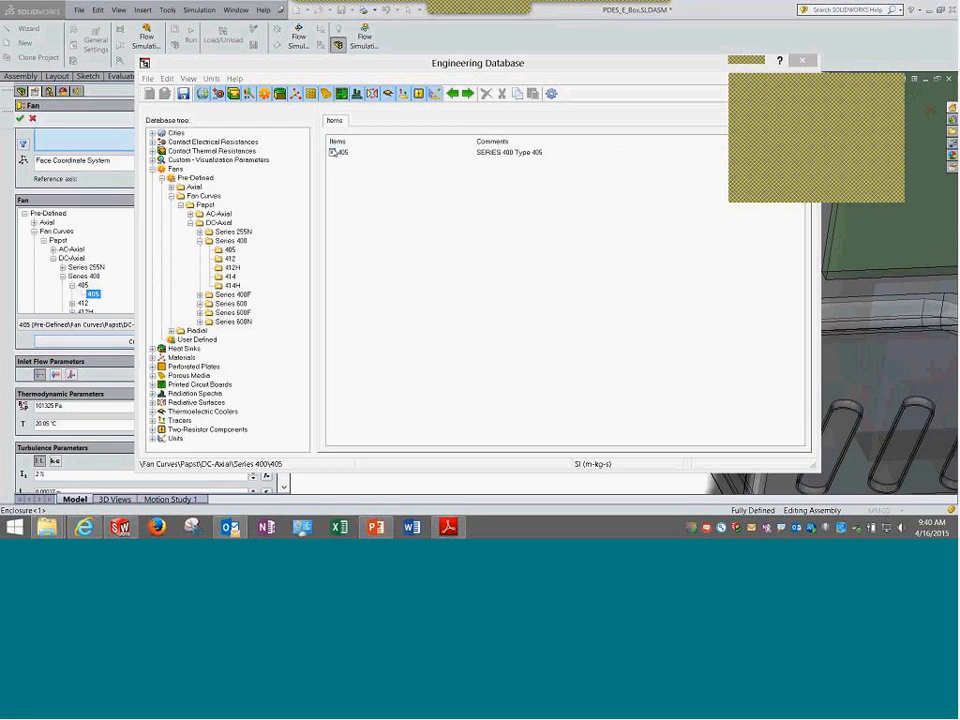
{"action": "double_click", "coordinate": [334, 152]}
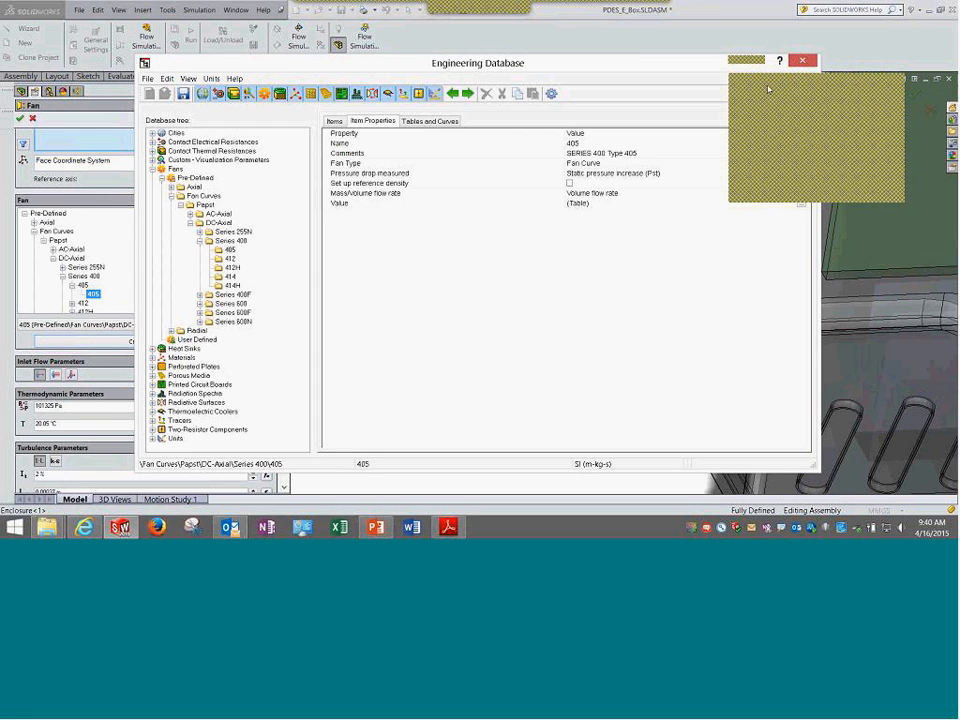
Examine fan 405's flow rate, reference density, pressure drop and fan type properties, and open and close its comments.
{"action": "left_click", "coordinate": [621, 194]}
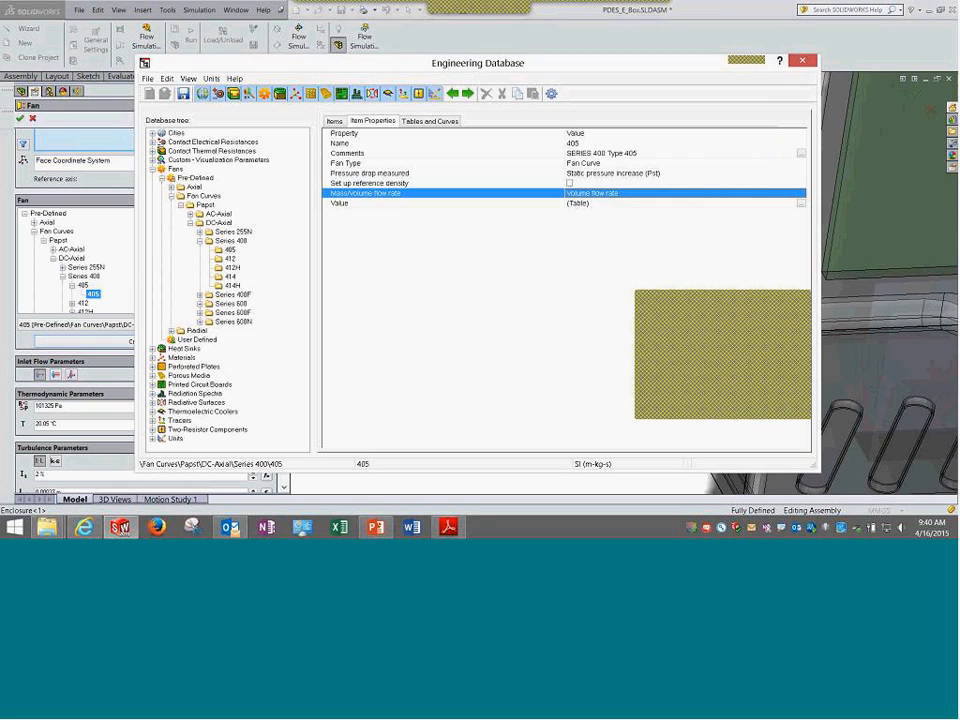
{"action": "left_click", "coordinate": [605, 185]}
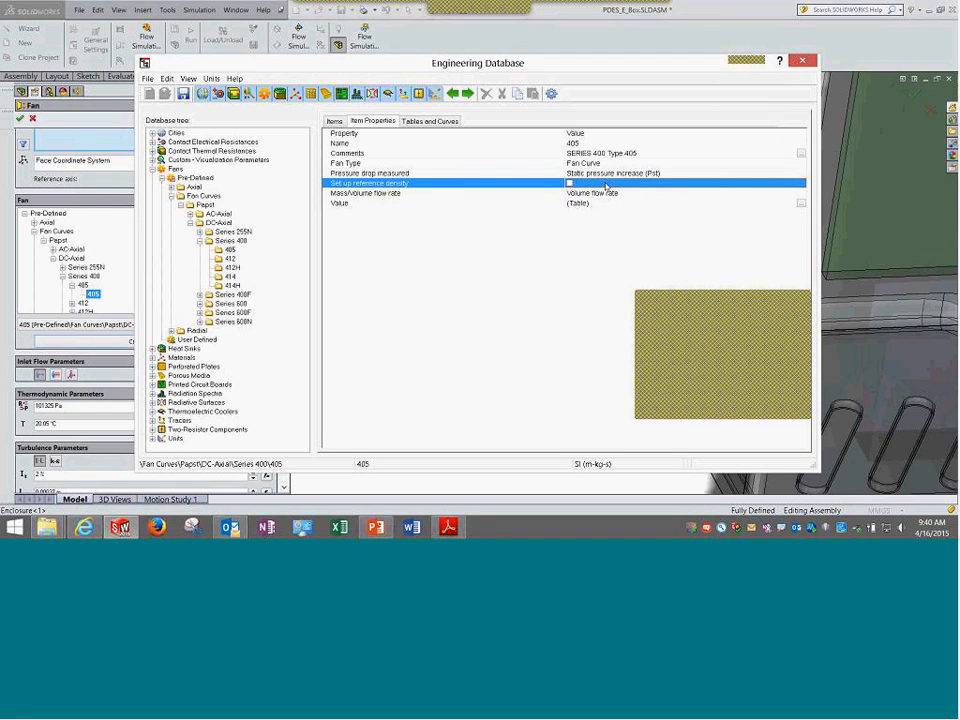
{"action": "key", "text": "Up"}
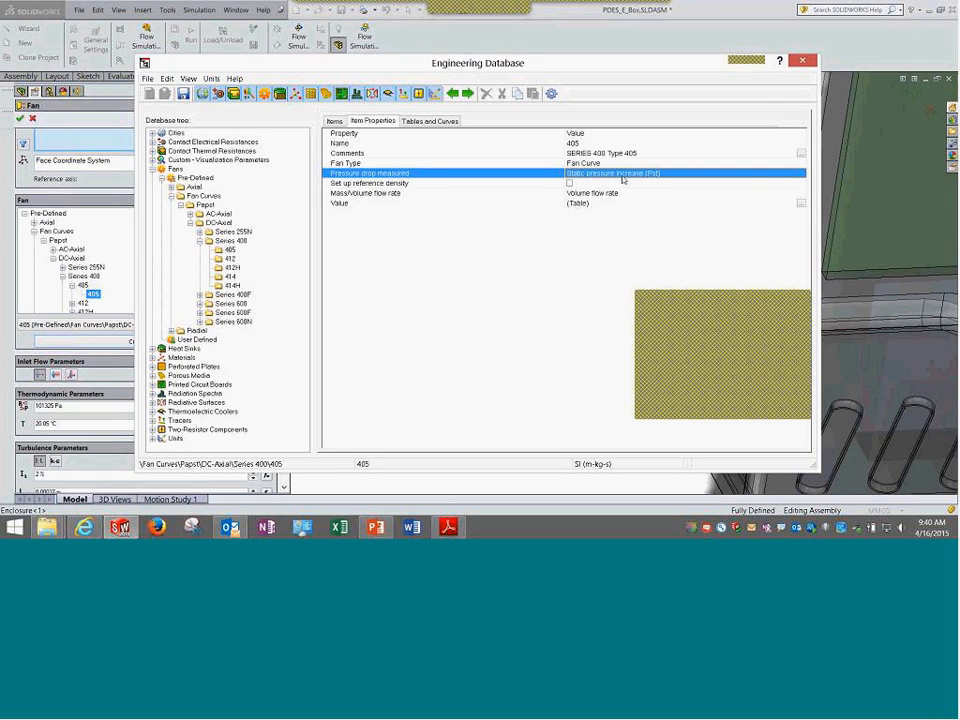
{"action": "left_click", "coordinate": [608, 162]}
{"action": "left_click", "coordinate": [600, 153]}
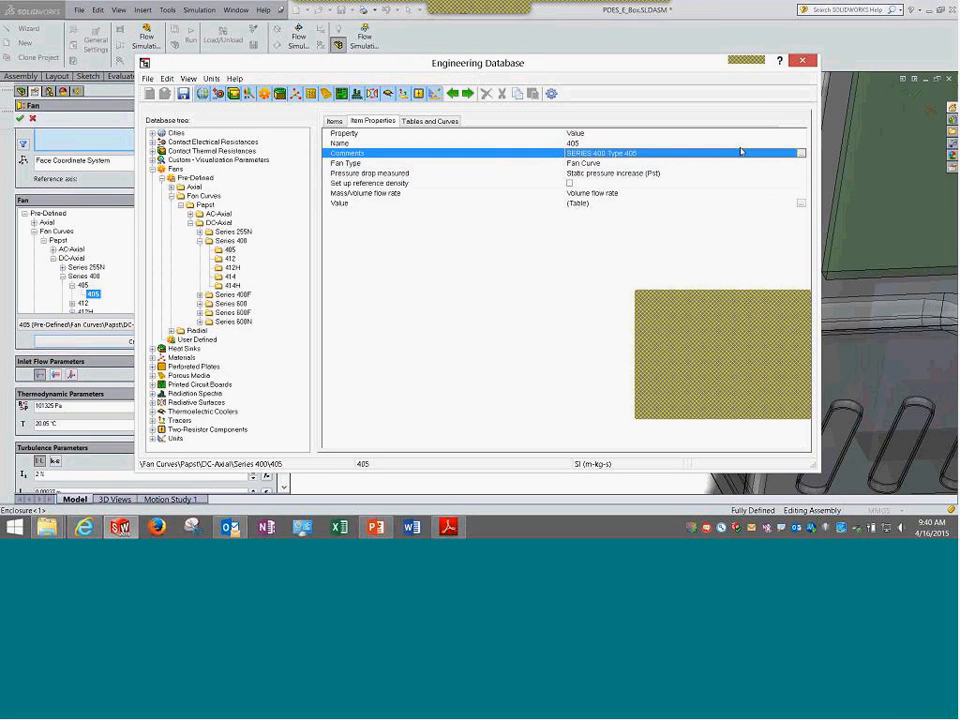
{"action": "left_click", "coordinate": [800, 153]}
{"action": "left_click", "coordinate": [568, 245]}
Check fan 405's curve table, item list and item properties, and close the Engineering Database without saving changes.
{"action": "left_click", "coordinate": [435, 123]}
{"action": "left_click", "coordinate": [418, 171]}
{"action": "left_click", "coordinate": [418, 171]}
{"action": "left_click", "coordinate": [388, 122]}
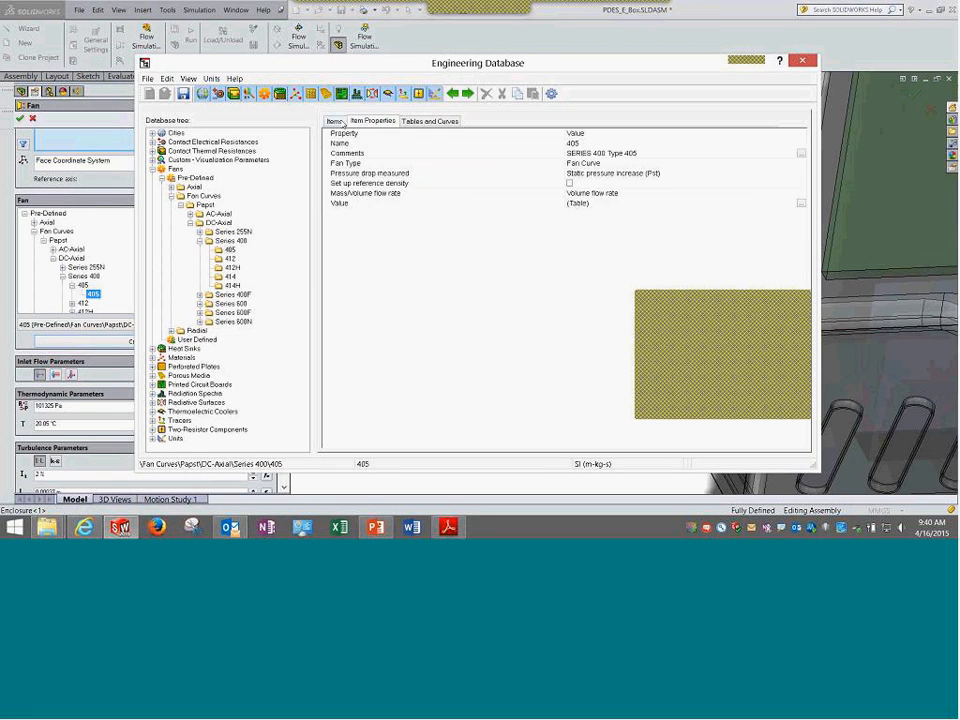
{"action": "left_click", "coordinate": [334, 121]}
{"action": "left_click", "coordinate": [385, 123]}
{"action": "left_click", "coordinate": [685, 292]}
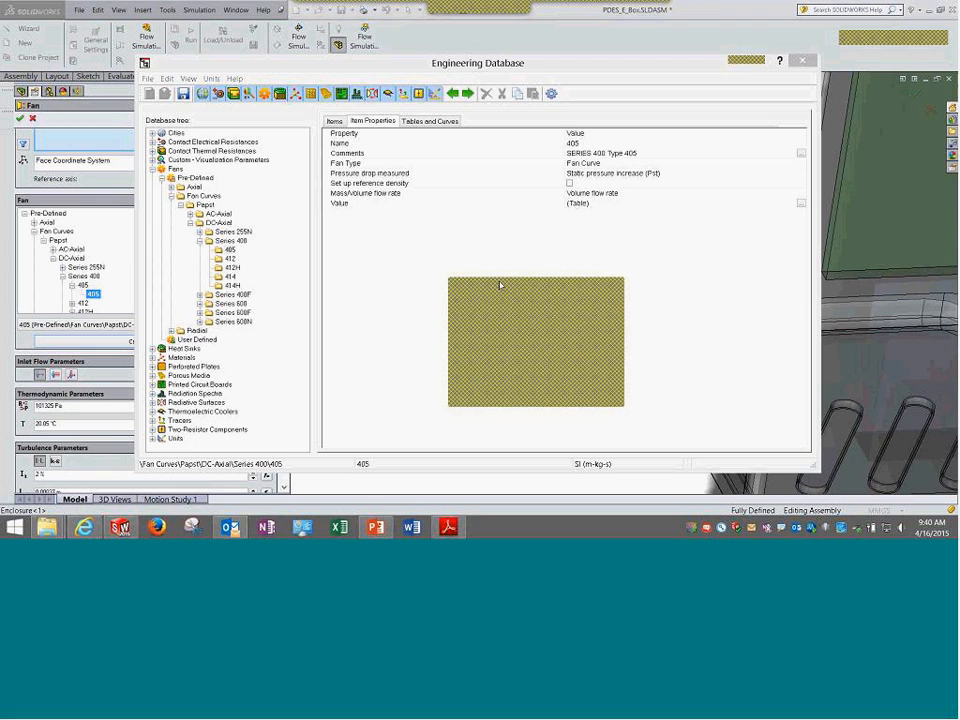
{"action": "left_click", "coordinate": [803, 61]}
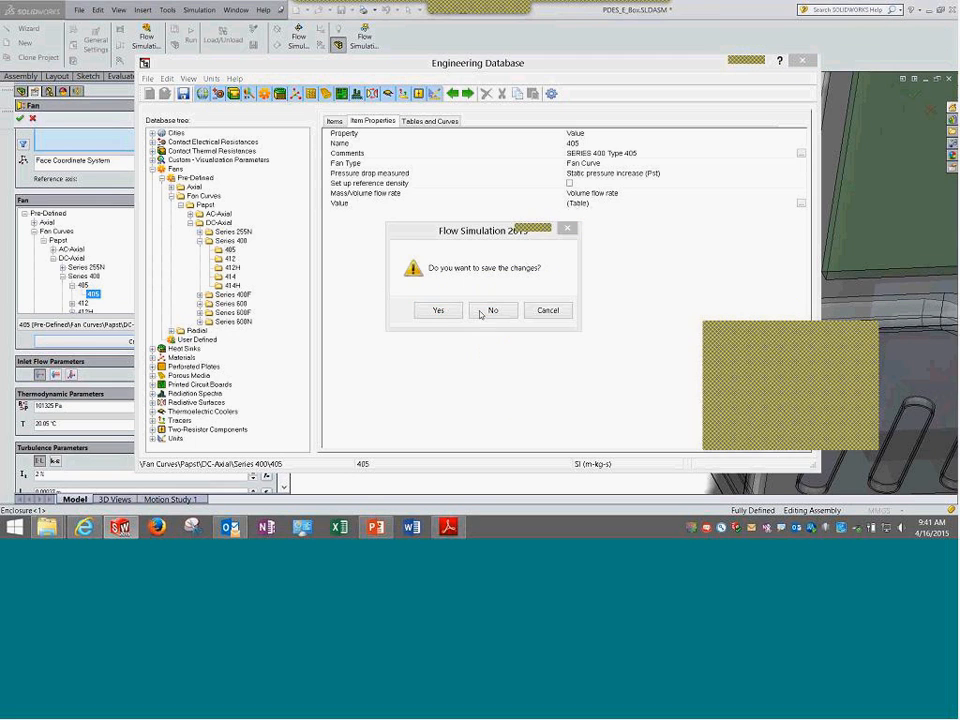
{"action": "left_click", "coordinate": [493, 310]}
Switch the fan type to Internal Fan and look through its face selections, flow, thermodynamic and turbulence options.
{"action": "scroll", "coordinate": [180, 171], "scroll_direction": "up", "scroll_amount": 2}
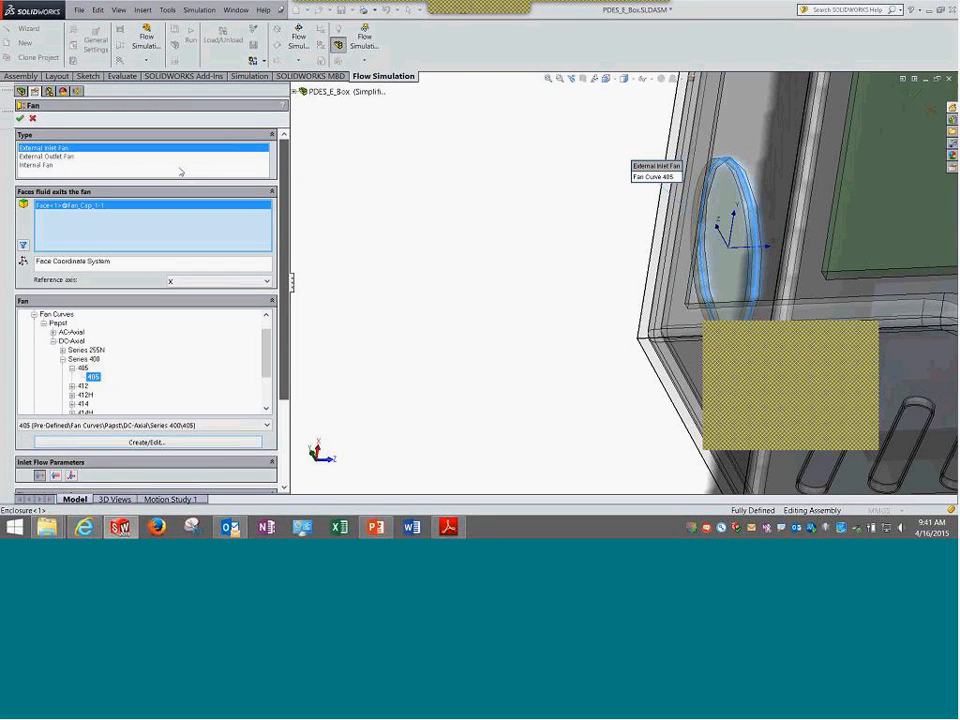
{"action": "left_click", "coordinate": [64, 164]}
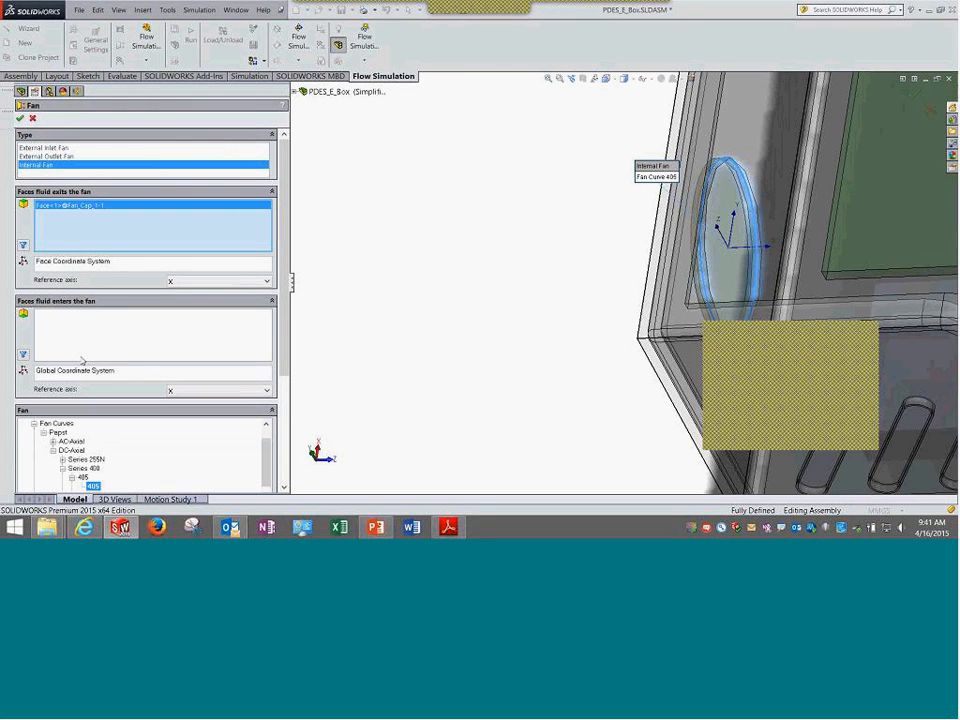
{"action": "scroll", "coordinate": [205, 238], "scroll_direction": "down", "scroll_amount": 2}
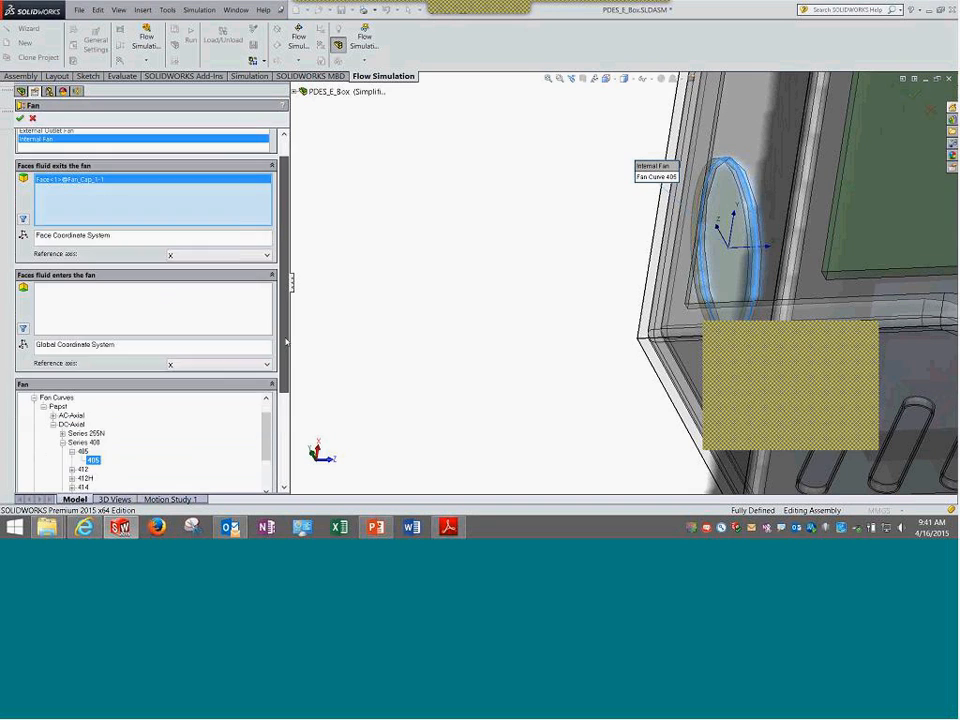
{"action": "scroll", "coordinate": [155, 393], "scroll_direction": "down", "scroll_amount": 5}
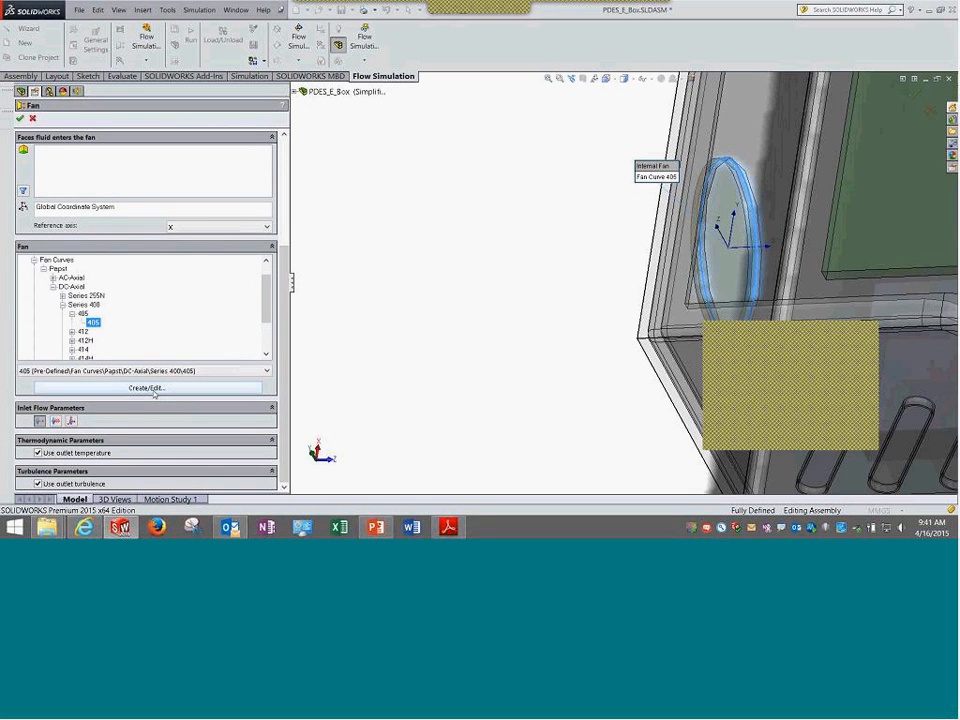
Open item 405 in the Engineering Database from the internal fan definition, view its fan curve and close the database.
{"action": "left_click", "coordinate": [155, 388]}
{"action": "left_click", "coordinate": [340, 172]}
{"action": "double_click", "coordinate": [340, 173]}
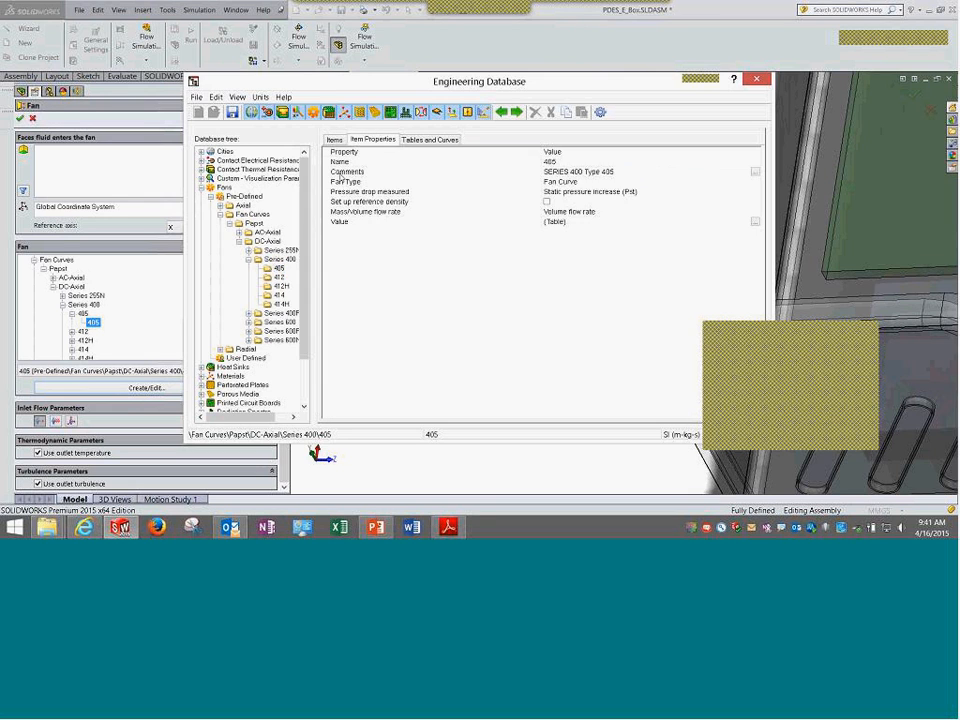
{"action": "left_click", "coordinate": [430, 139]}
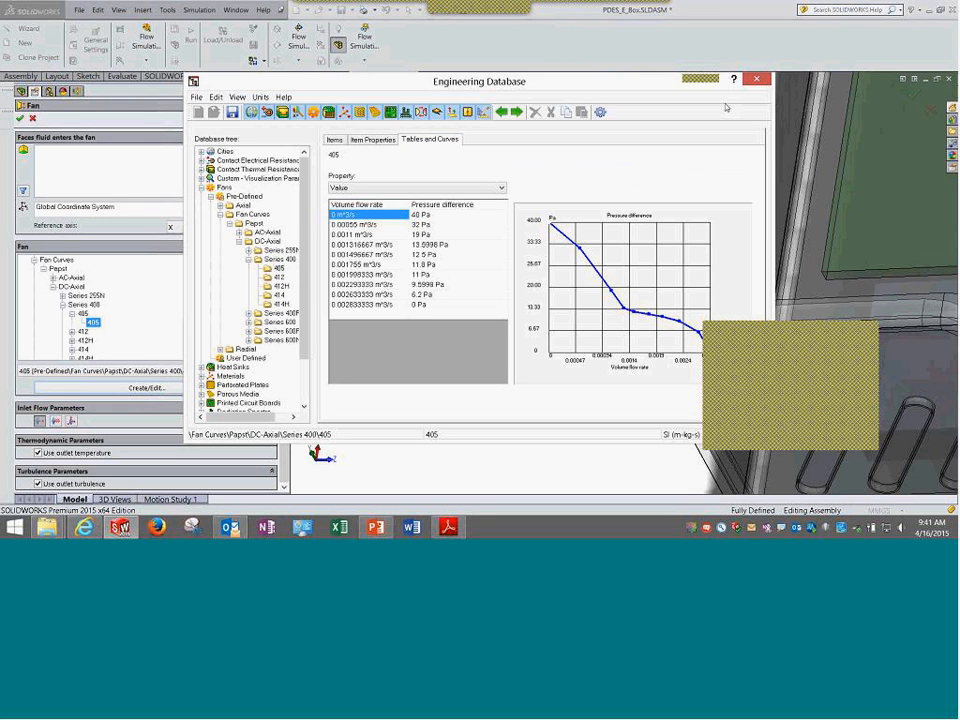
{"action": "left_click", "coordinate": [757, 79]}
Set the fan type back to External Inlet Fan and review its exit face on Fan_Cap and its face coordinate system.
{"action": "scroll", "coordinate": [55, 168], "scroll_direction": "up", "scroll_amount": 3}
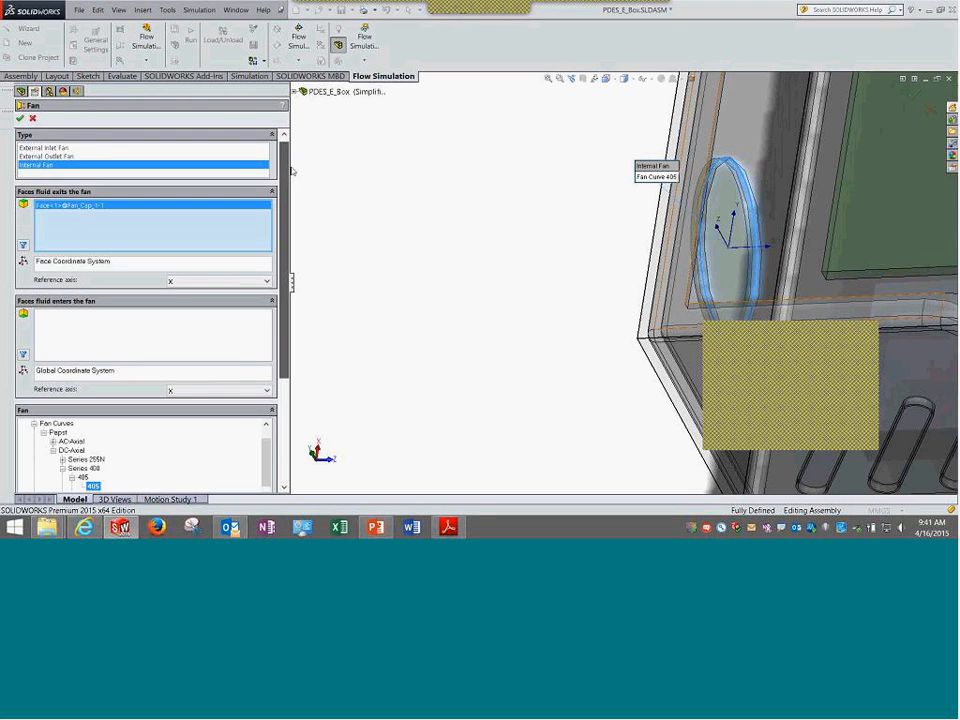
{"action": "left_click", "coordinate": [45, 148]}
{"action": "left_click_drag", "start_coordinate": [284, 265], "coordinate": [311, 386]}
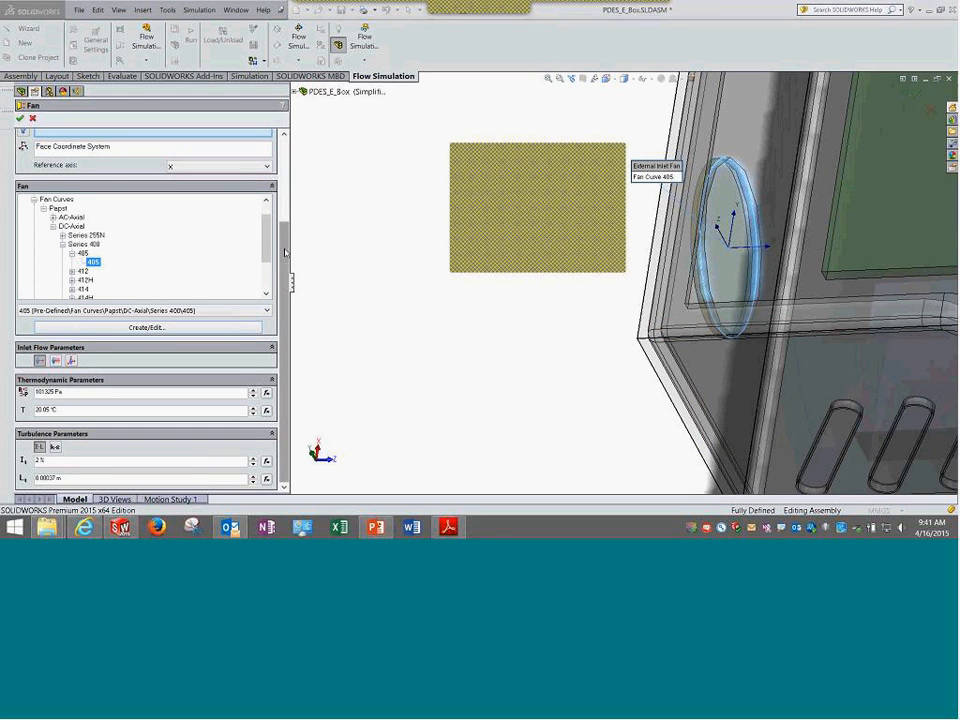
{"action": "scroll", "coordinate": [113, 229], "scroll_direction": "up", "scroll_amount": 5}
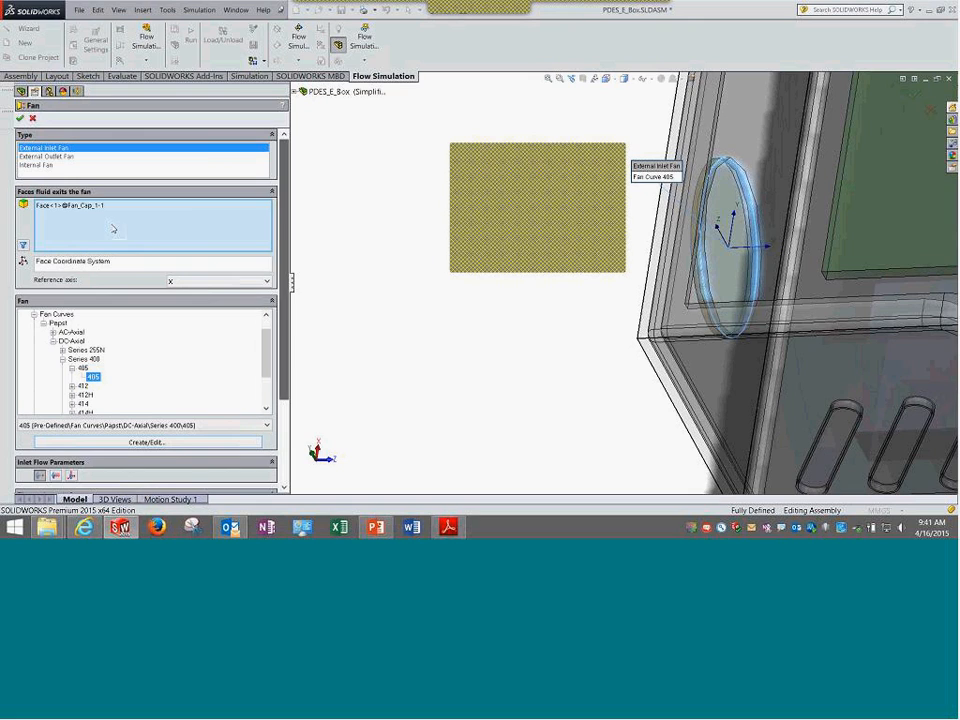
{"action": "left_click", "coordinate": [57, 207]}
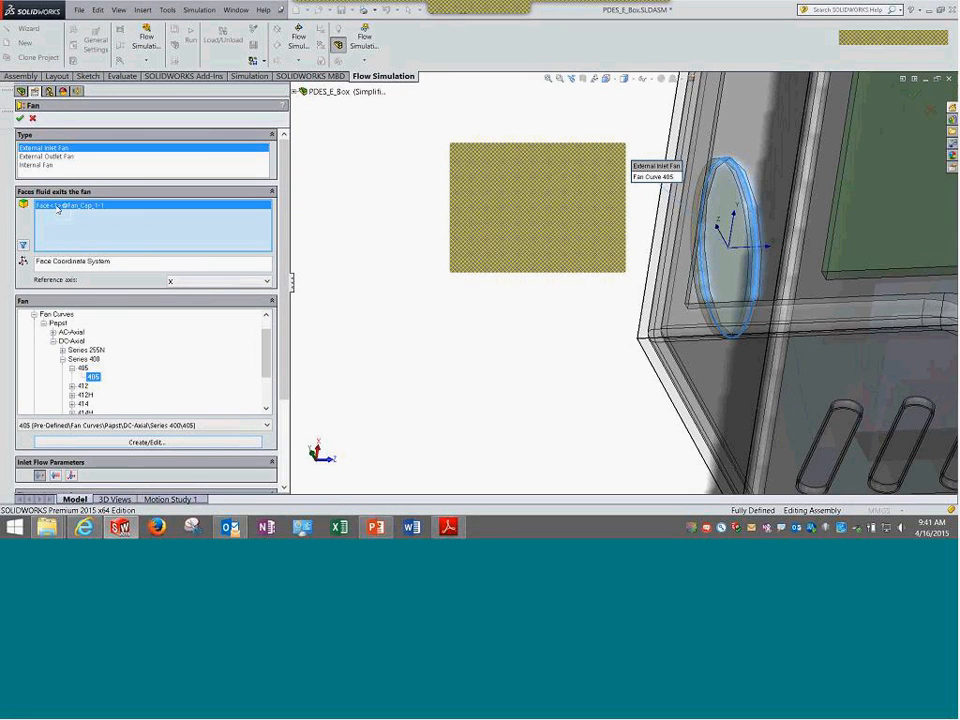
{"action": "left_click", "coordinate": [72, 262]}
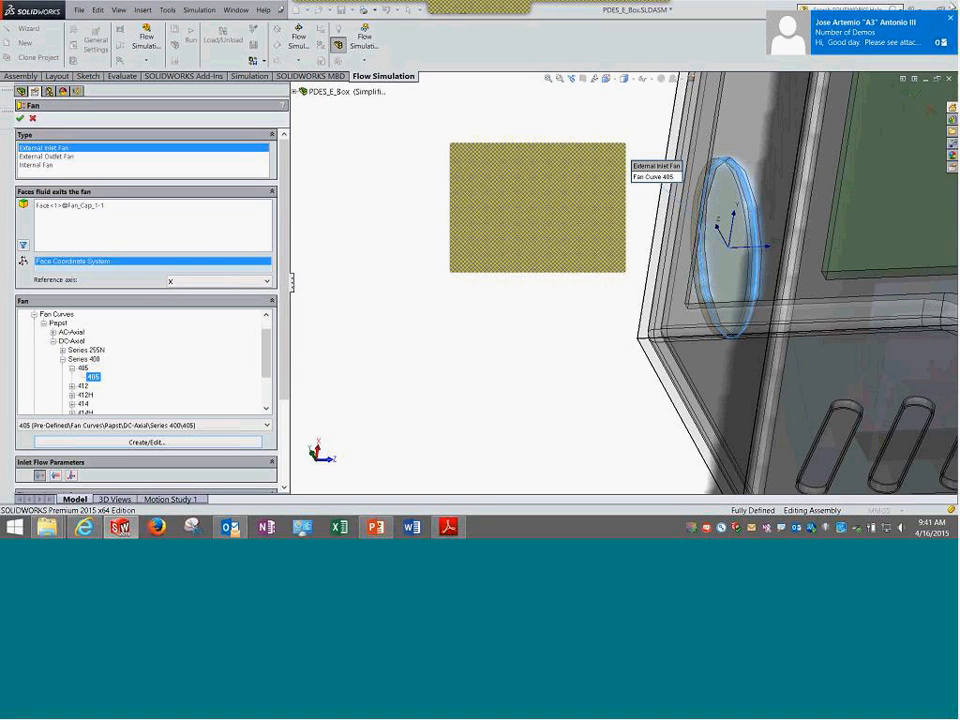
Review the inlet fan's thermodynamic parameters, covering ambient pressure and temperature.
{"action": "scroll", "coordinate": [275, 350], "scroll_direction": "down", "scroll_amount": 4}
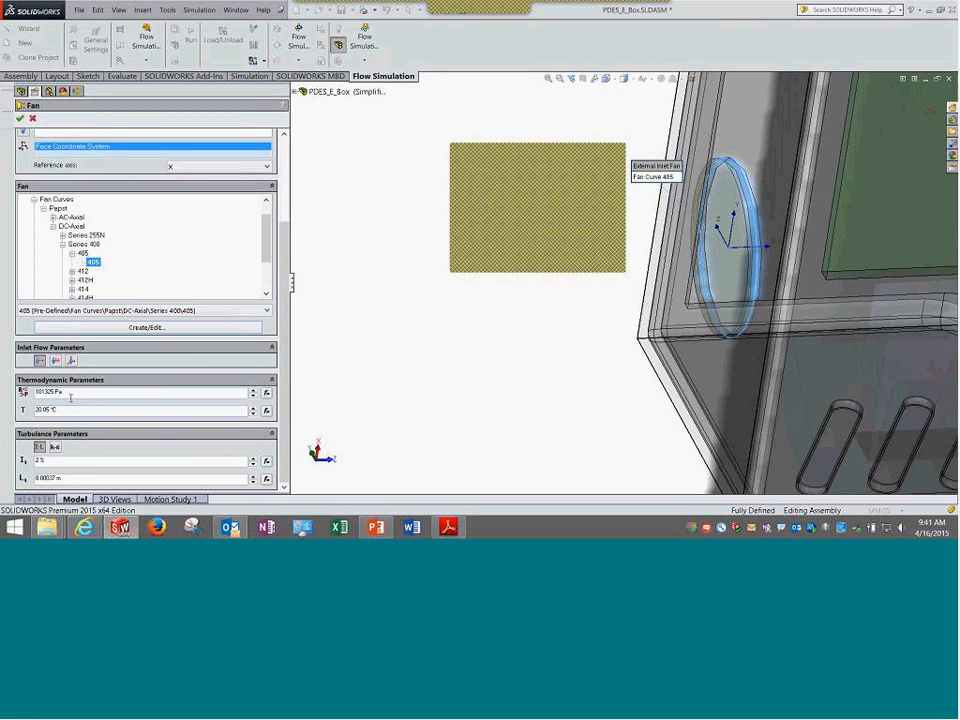
{"action": "left_click_drag", "start_coordinate": [67, 392], "coordinate": [31, 399]}
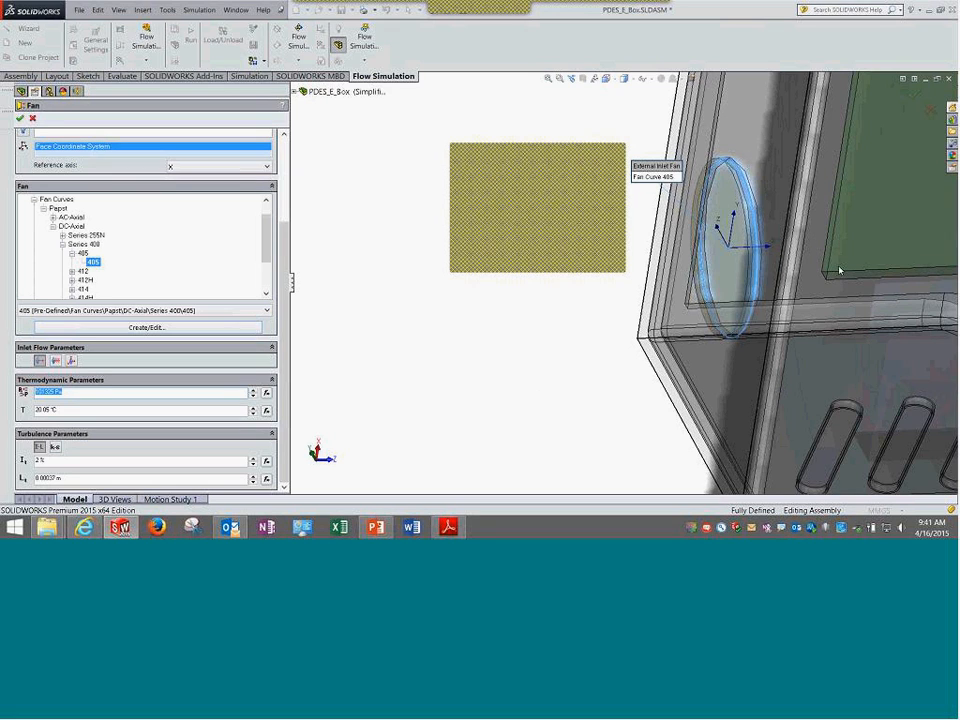
{"action": "left_click", "coordinate": [621, 149]}
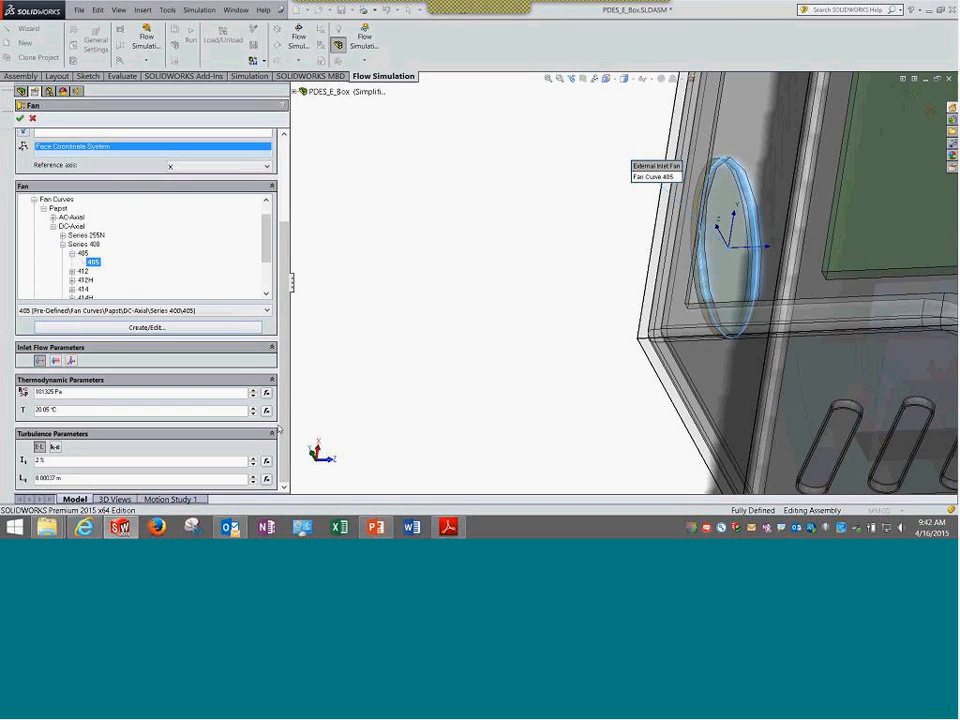
{"action": "left_click", "coordinate": [70, 393]}
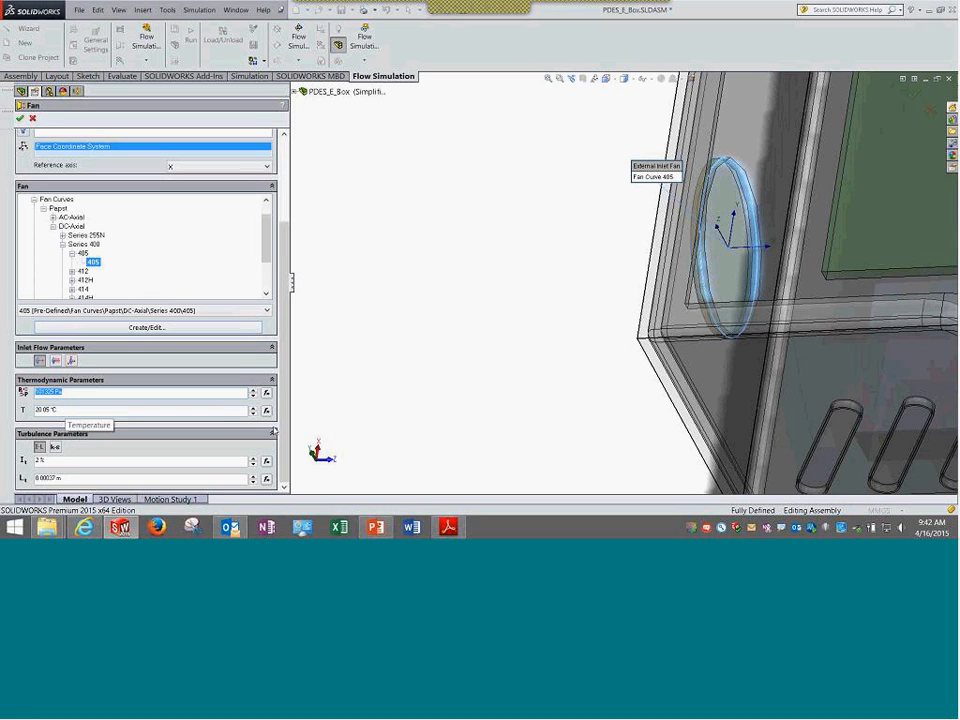
{"action": "left_click_drag", "start_coordinate": [284, 440], "coordinate": [296, 300]}
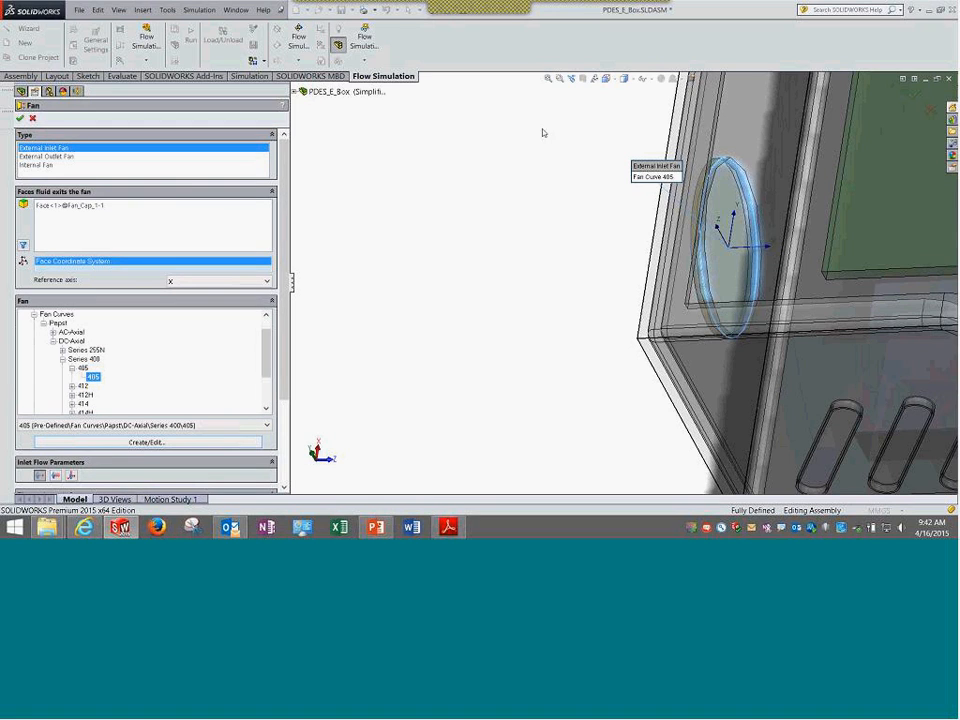
Fit the whole enclosure in view, reopen fan 405 in the Engineering Database and check its comments.
{"action": "left_click", "coordinate": [547, 80]}
{"action": "middle_click_drag", "start_coordinate": [490, 166], "coordinate": [612, 175]}
{"action": "left_click", "coordinate": [212, 443]}
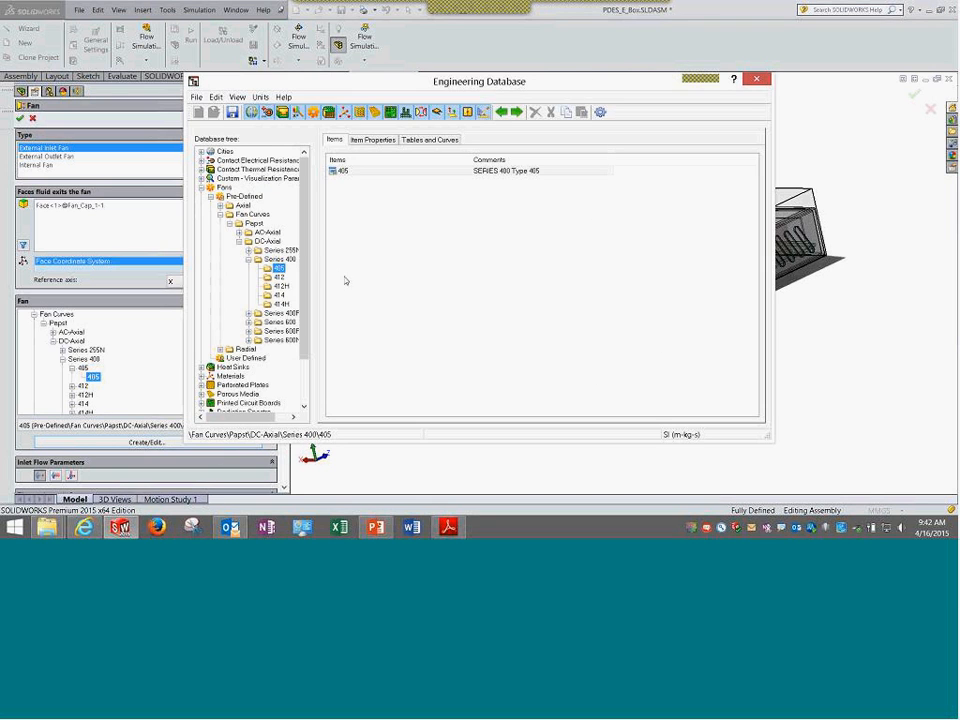
{"action": "double_click", "coordinate": [350, 173]}
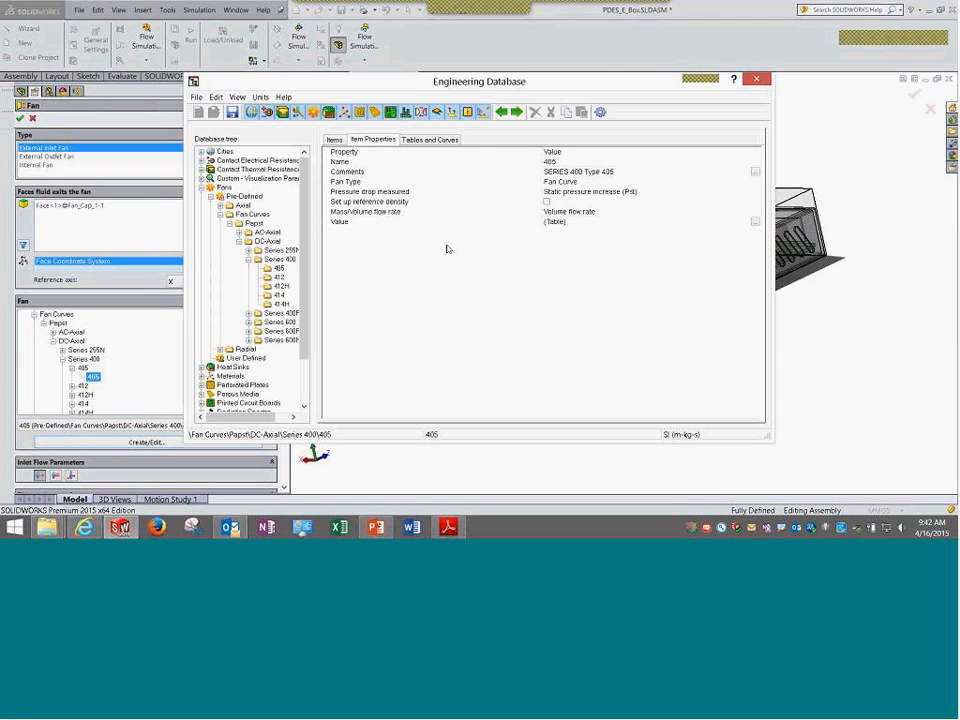
{"action": "left_click", "coordinate": [573, 172]}
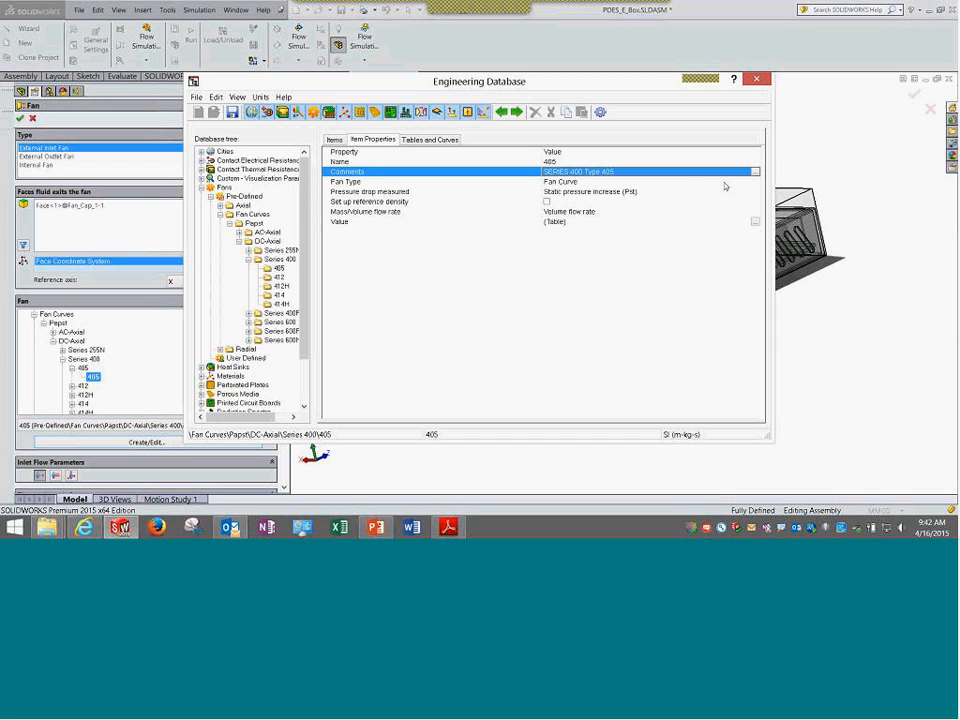
{"action": "left_click", "coordinate": [756, 174]}
{"action": "left_click", "coordinate": [579, 241]}
Review fan 405's fan type, pressure drop measured, reference density, mass/volume flow rate and value properties.
{"action": "left_click", "coordinate": [585, 181]}
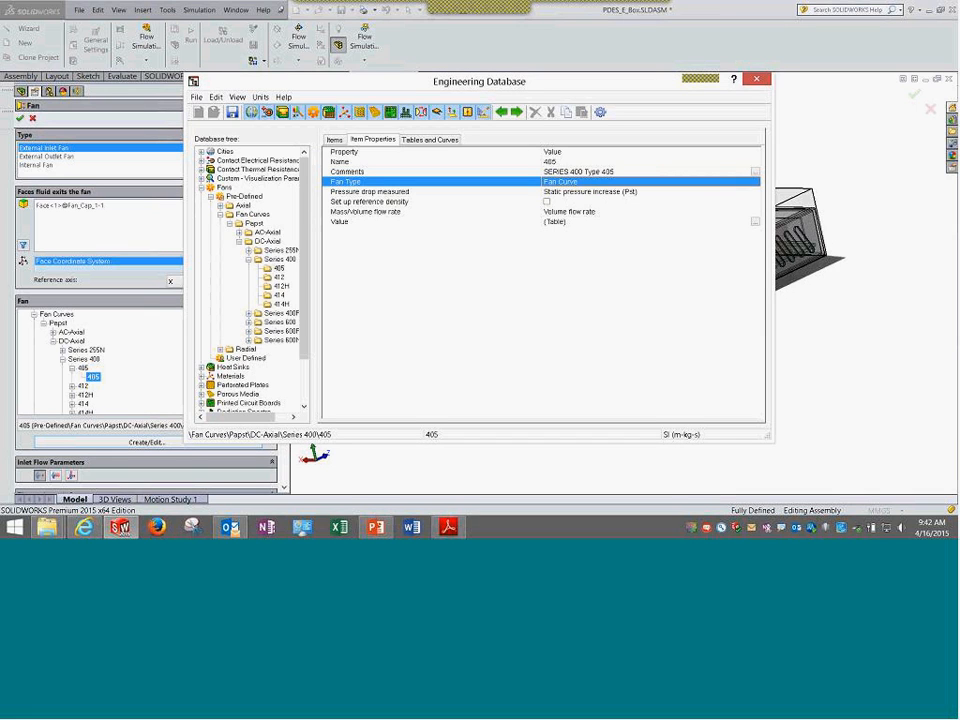
{"action": "left_click", "coordinate": [587, 192]}
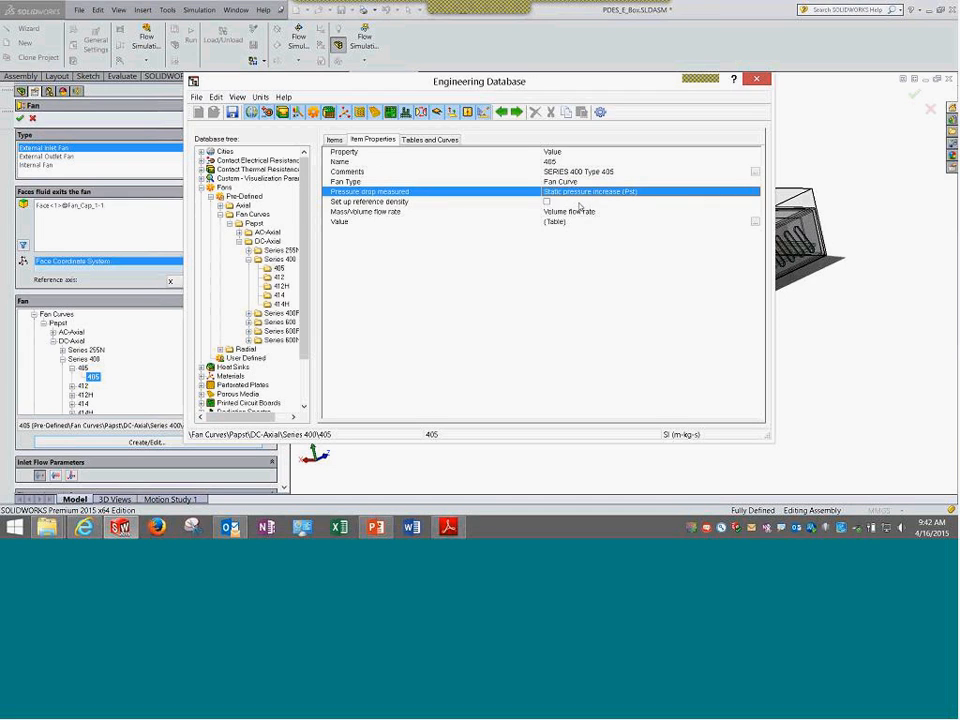
{"action": "left_click", "coordinate": [546, 202]}
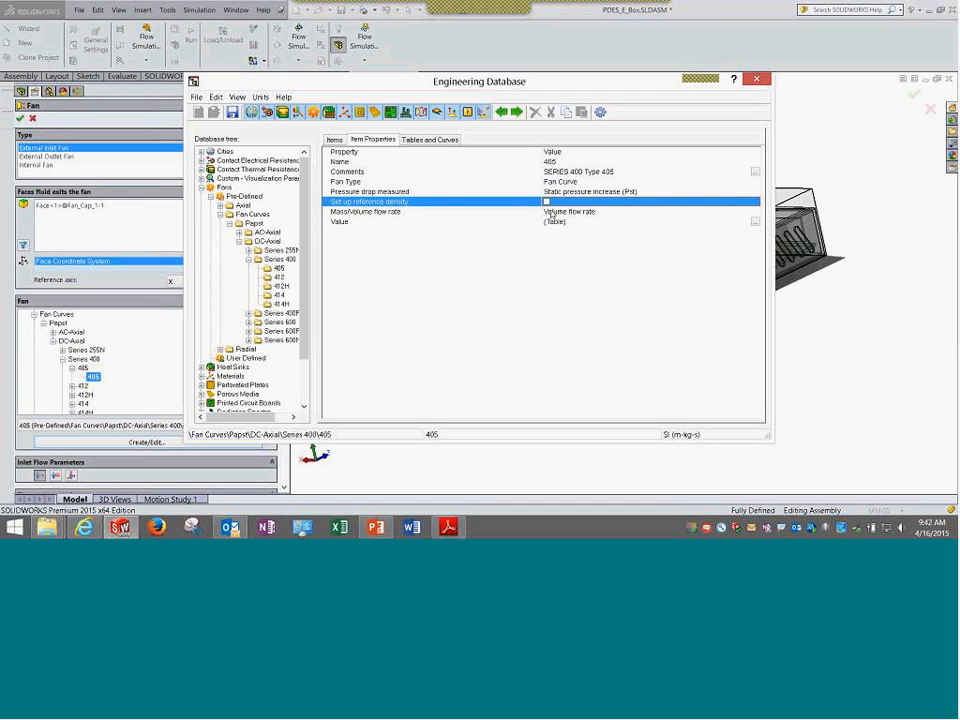
{"action": "left_click", "coordinate": [554, 213]}
{"action": "left_click", "coordinate": [557, 221]}
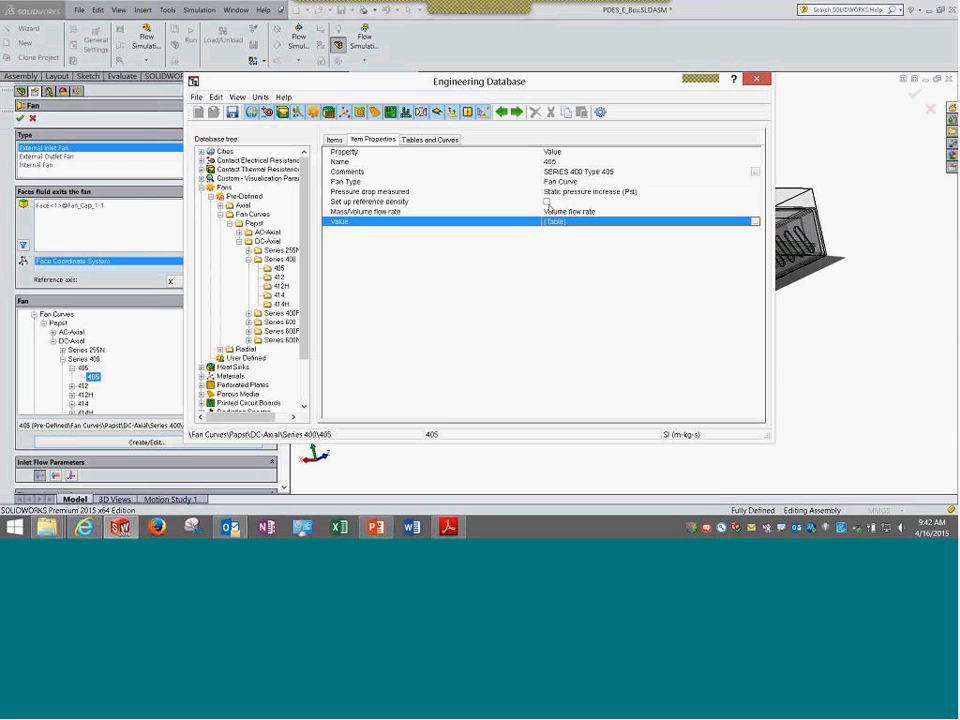
{"action": "left_click", "coordinate": [548, 203]}
Look at fan 405's tables and curves, return to its item list and close the Engineering Database without saving.
{"action": "left_click", "coordinate": [430, 139]}
{"action": "left_click", "coordinate": [333, 141]}
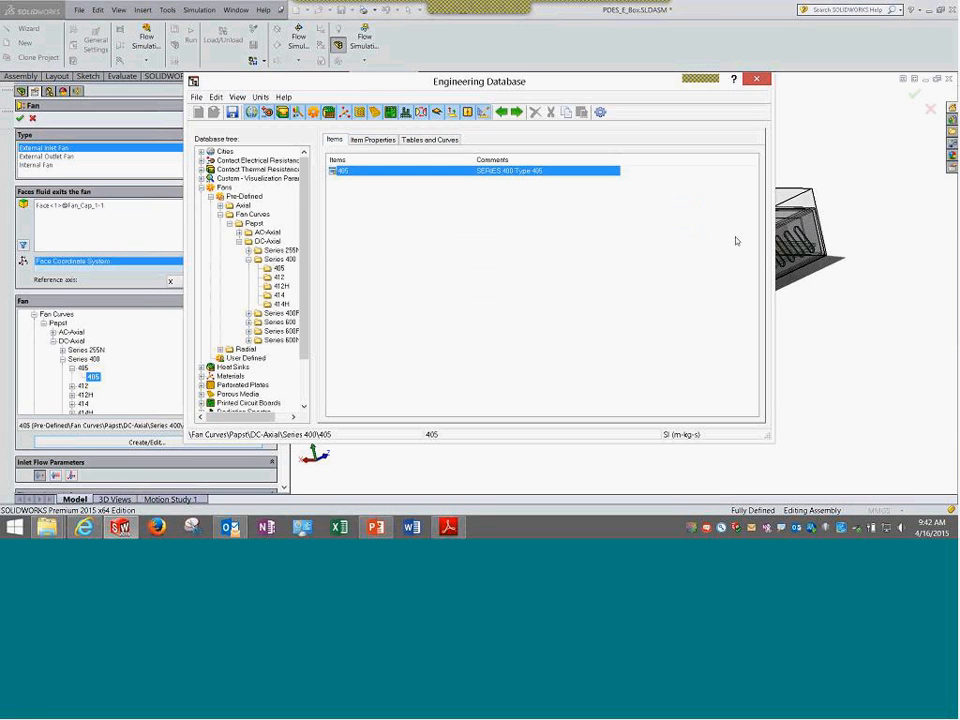
{"action": "left_click", "coordinate": [756, 82]}
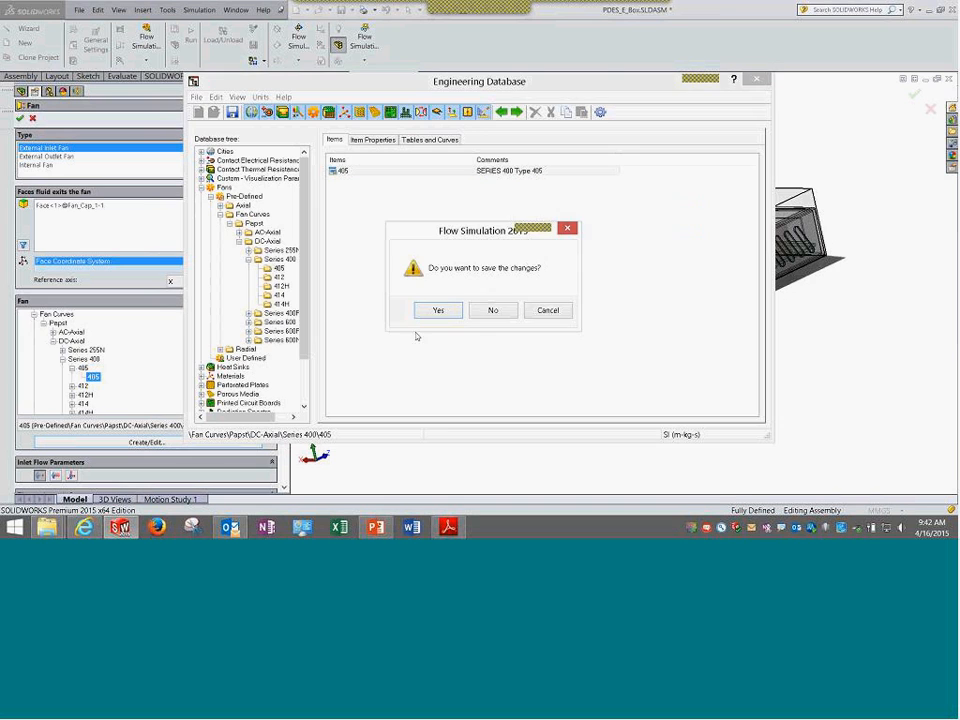
{"action": "left_click", "coordinate": [486, 315]}
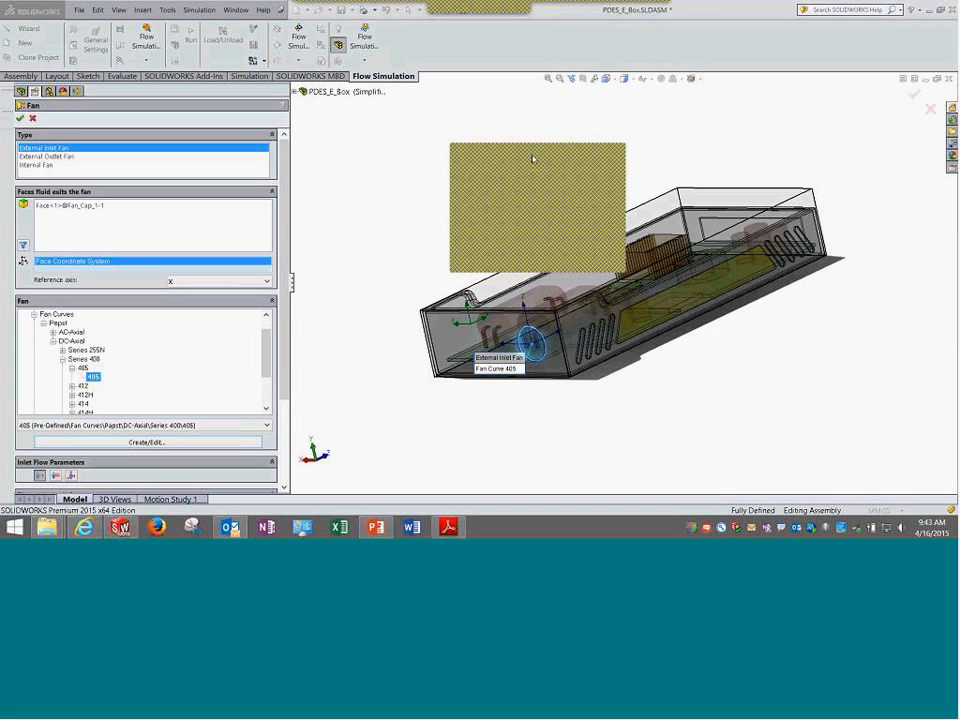
View the enclosure and its inlet fan from the long side and switch to the training manual PDF in Adobe Reader.
{"action": "middle_click_drag", "start_coordinate": [534, 184], "coordinate": [510, 290]}
{"action": "mouse_move", "coordinate": [574, 139]}
{"action": "left_mouse_down"}
{"action": "mouse_move", "coordinate": [418, 165]}
{"action": "mouse_move", "coordinate": [650, 425]}
{"action": "mouse_move", "coordinate": [930, 285]}
{"action": "mouse_move", "coordinate": [760, 175]}
{"action": "mouse_move", "coordinate": [518, 134]}
{"action": "left_mouse_up"}
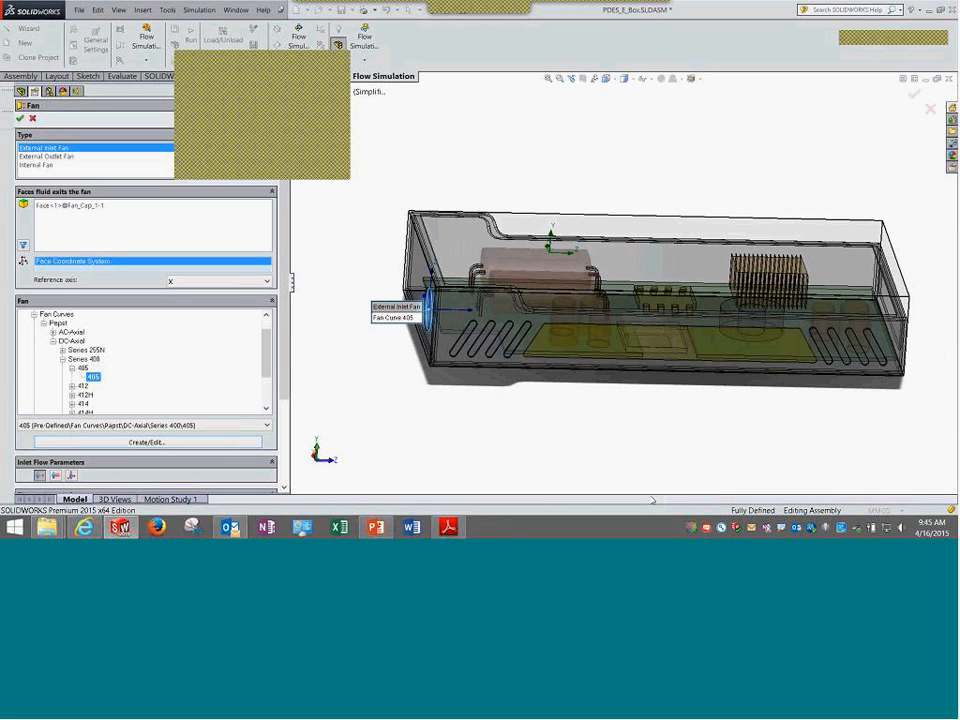
{"action": "left_click", "coordinate": [450, 527]}
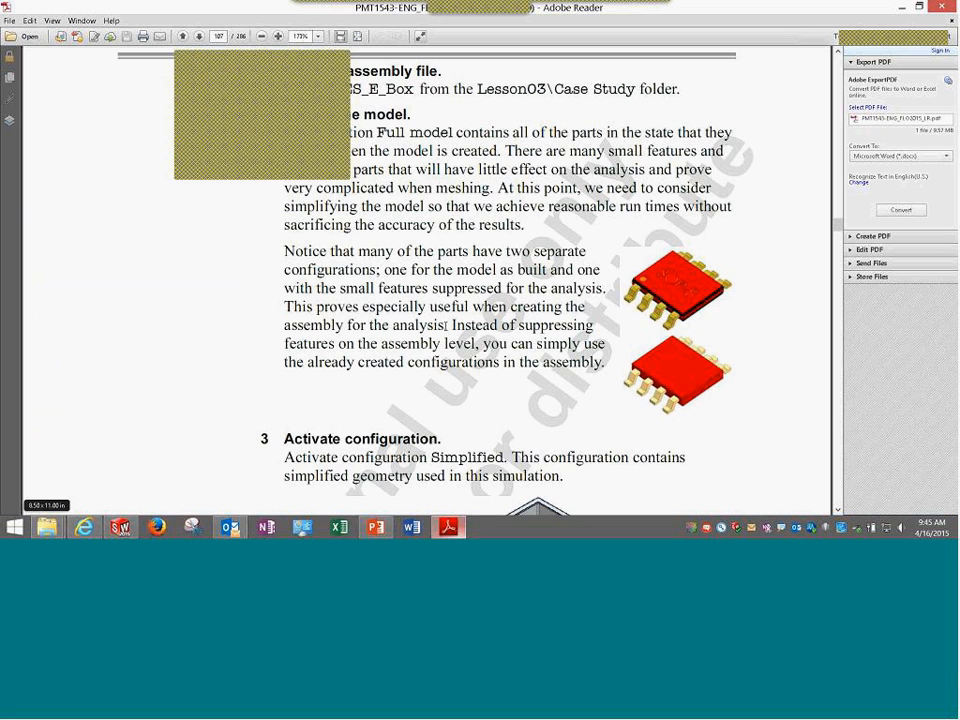
Find the Fans and Fan Curves section of Lesson 3 in the training manual.
{"action": "scroll", "coordinate": [450, 324], "scroll_direction": "down", "scroll_amount": 20}
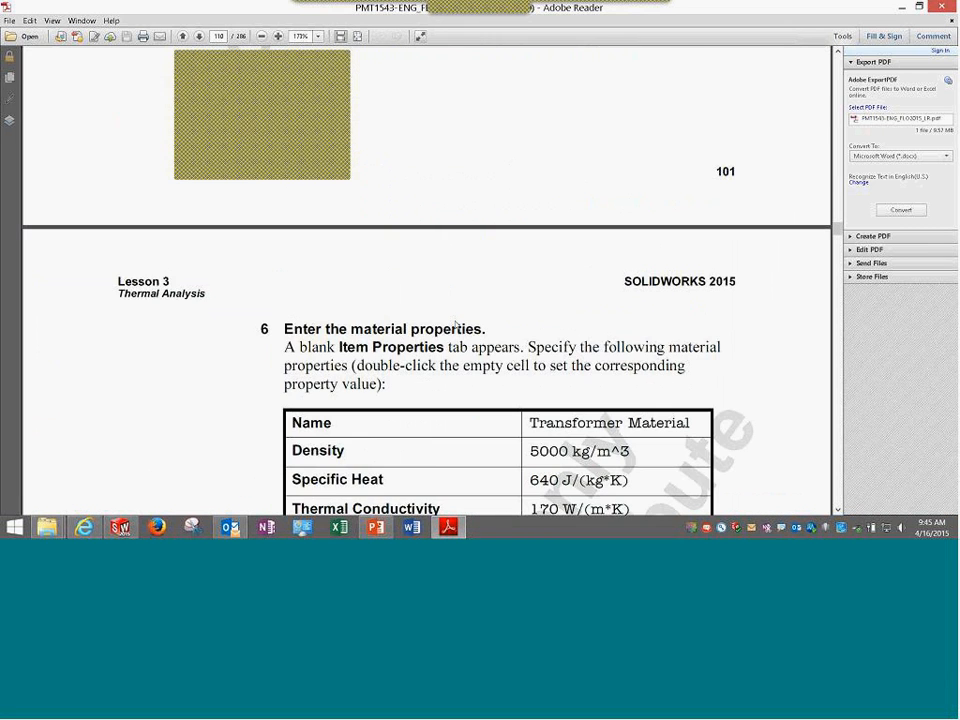
{"action": "scroll", "coordinate": [455, 323], "scroll_direction": "down", "scroll_amount": 10}
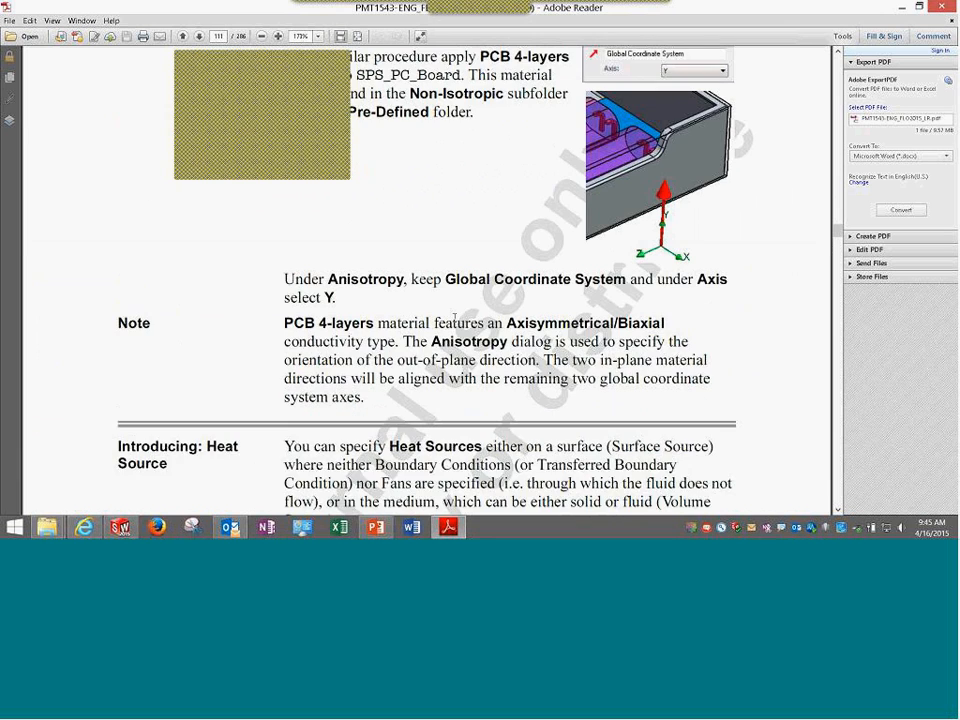
{"action": "scroll", "coordinate": [455, 318], "scroll_direction": "down", "scroll_amount": 1}
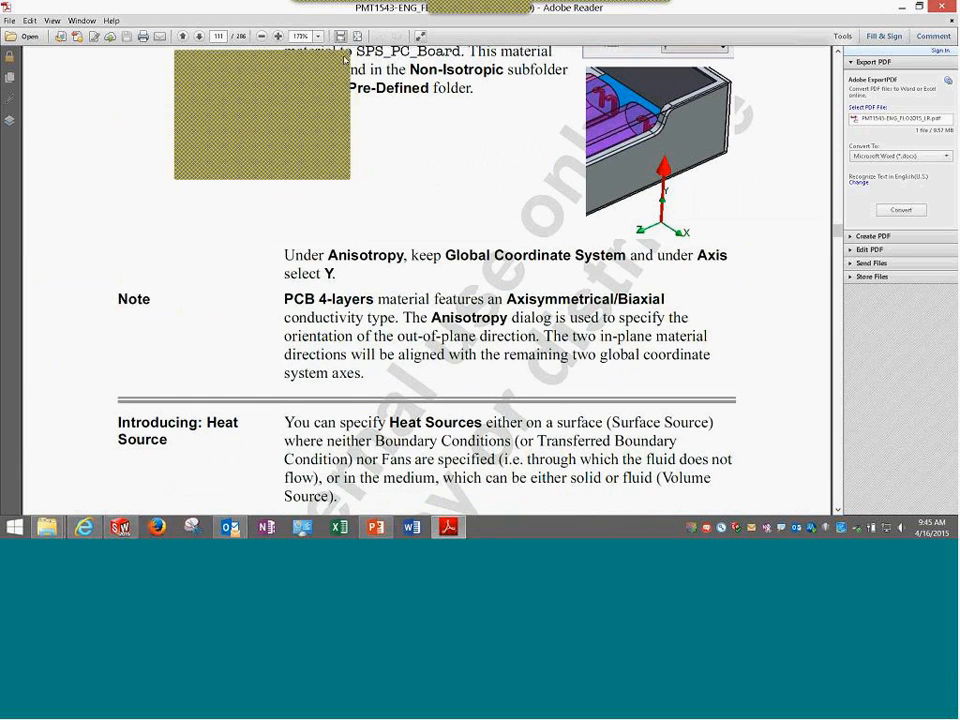
{"action": "scroll", "coordinate": [357, 148], "scroll_direction": "down", "scroll_amount": 4}
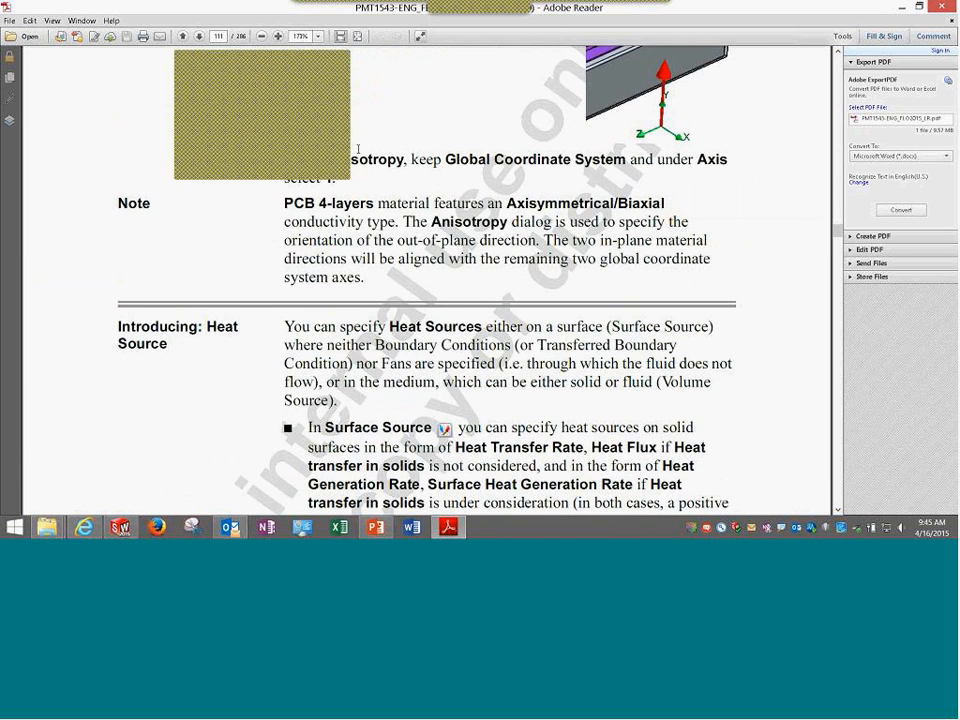
{"action": "scroll", "coordinate": [358, 148], "scroll_direction": "down", "scroll_amount": 7}
{"action": "scroll", "coordinate": [358, 150], "scroll_direction": "down", "scroll_amount": 19}
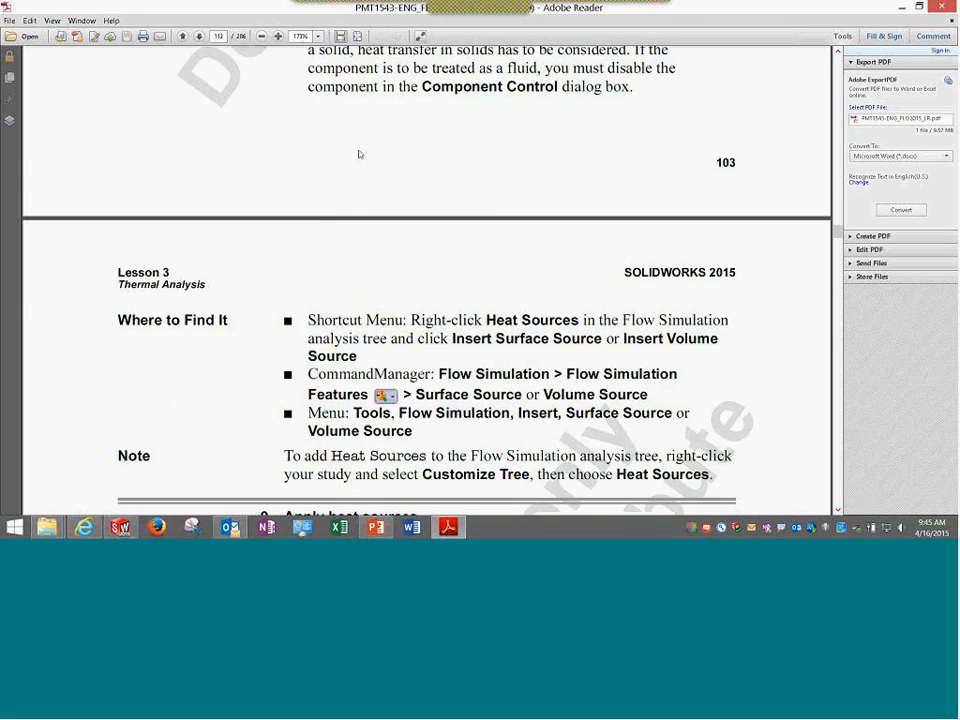
{"action": "scroll", "coordinate": [360, 154], "scroll_direction": "down", "scroll_amount": 20}
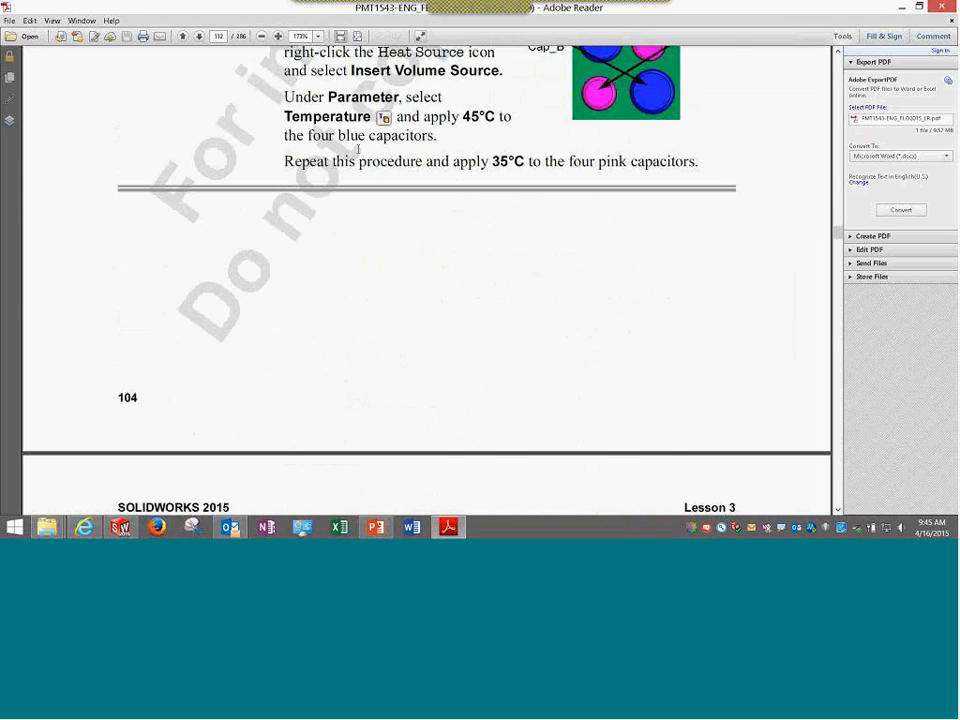
{"action": "scroll", "coordinate": [358, 150], "scroll_direction": "down", "scroll_amount": 6}
{"action": "scroll", "coordinate": [359, 154], "scroll_direction": "down", "scroll_amount": 12}
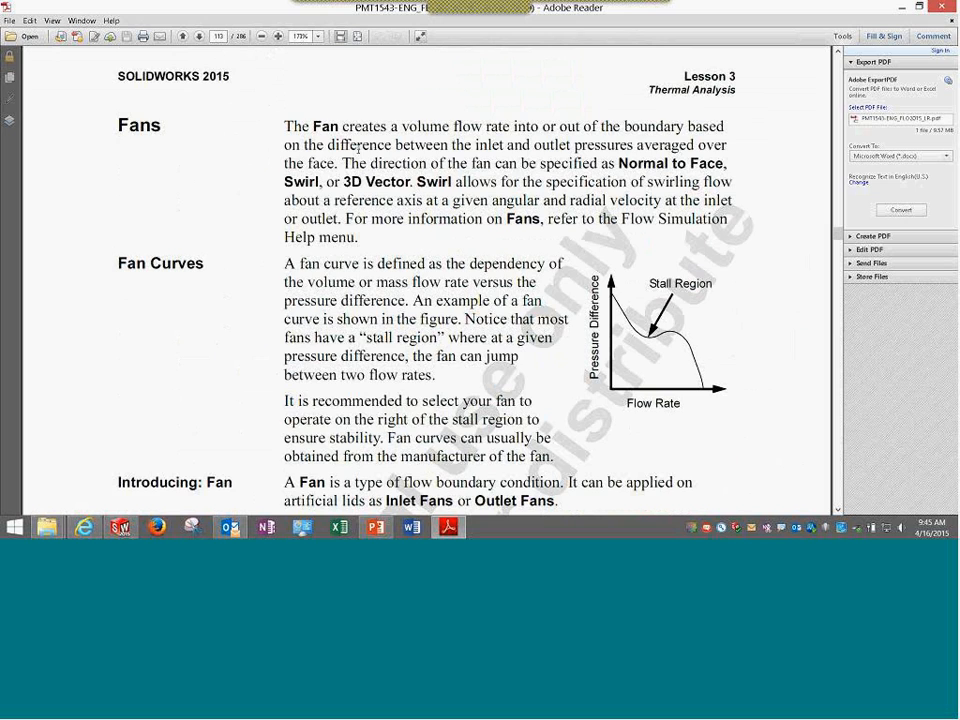
{"action": "scroll", "coordinate": [358, 149], "scroll_direction": "down", "scroll_amount": 6}
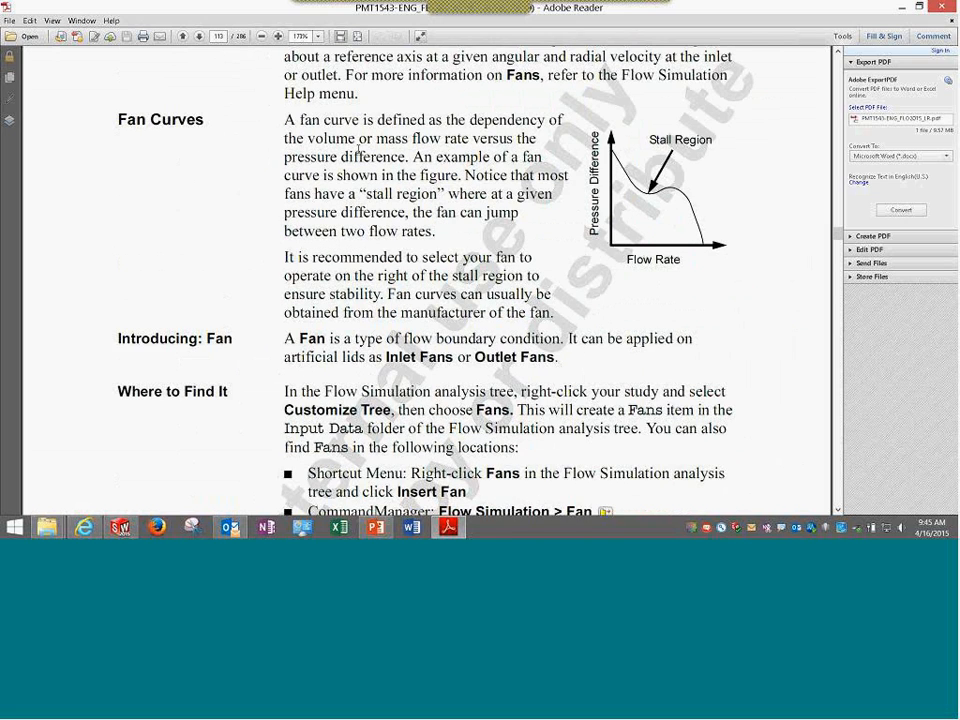
{"action": "scroll", "coordinate": [358, 150], "scroll_direction": "down", "scroll_amount": 1}
Circle the Fan Curves section and underline the sentence about obtaining fan curves from the fan manufacturer.
{"action": "mouse_move", "coordinate": [655, 70]}
{"action": "left_mouse_down"}
{"action": "mouse_move", "coordinate": [150, 82]}
{"action": "mouse_move", "coordinate": [160, 240]}
{"action": "mouse_move", "coordinate": [415, 307]}
{"action": "mouse_move", "coordinate": [645, 280]}
{"action": "mouse_move", "coordinate": [800, 160]}
{"action": "mouse_move", "coordinate": [645, 72]}
{"action": "left_mouse_up"}
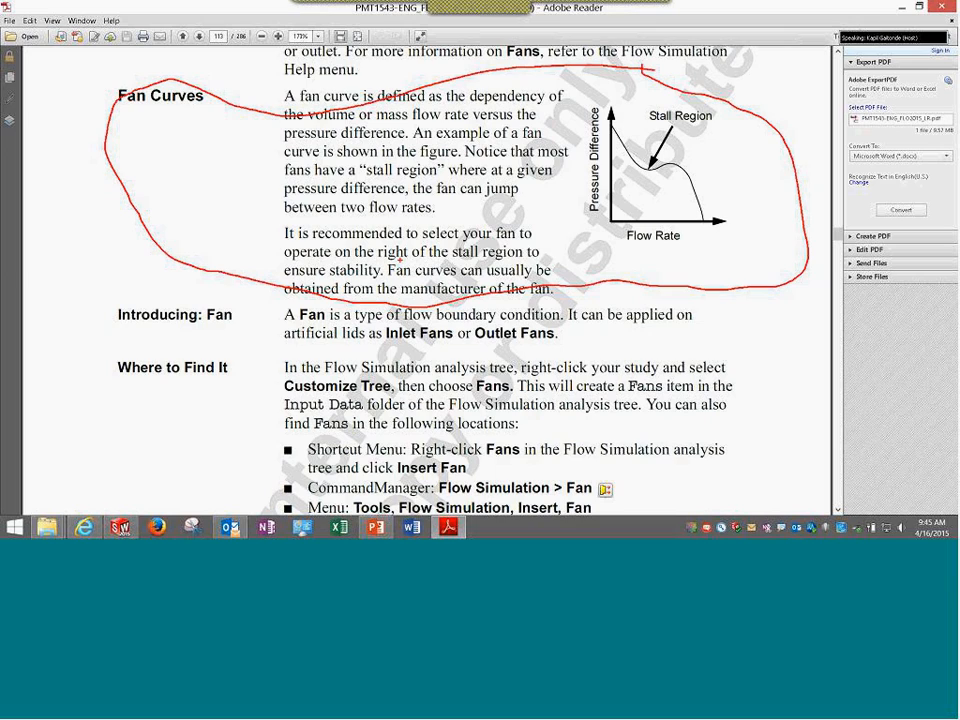
{"action": "left_click_drag", "start_coordinate": [386, 272], "coordinate": [458, 274]}
{"action": "mouse_move", "coordinate": [309, 291]}
{"action": "left_mouse_down"}
{"action": "mouse_move", "coordinate": [267, 247]}
{"action": "mouse_move", "coordinate": [384, 208]}
{"action": "mouse_move", "coordinate": [546, 261]}
{"action": "mouse_move", "coordinate": [476, 262]}
{"action": "left_mouse_up"}
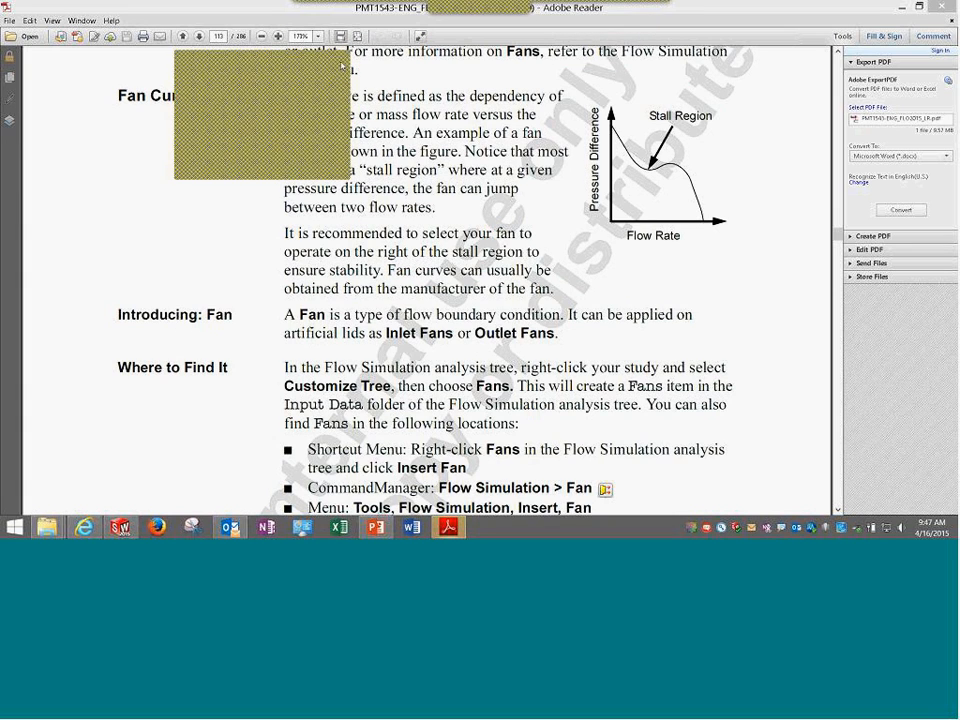
{"action": "left_click_drag", "start_coordinate": [376, 188], "coordinate": [390, 188]}
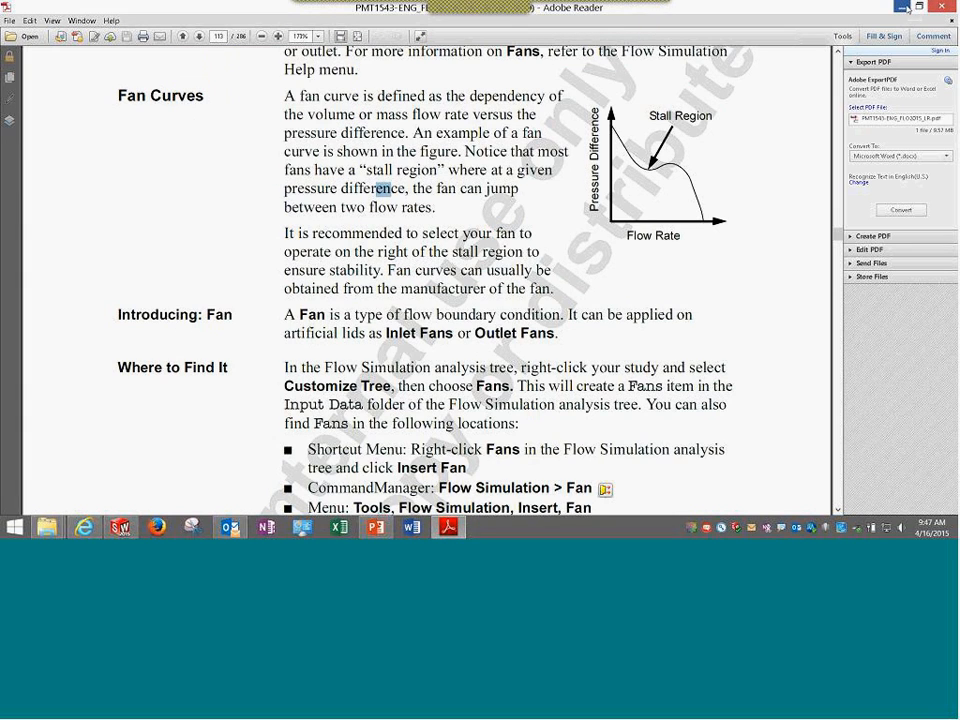
Switch back to SOLIDWORKS, close the fan definition without changes and highlight External Inlet Fan 1 on the enclosure.
{"action": "left_click", "coordinate": [903, 7]}
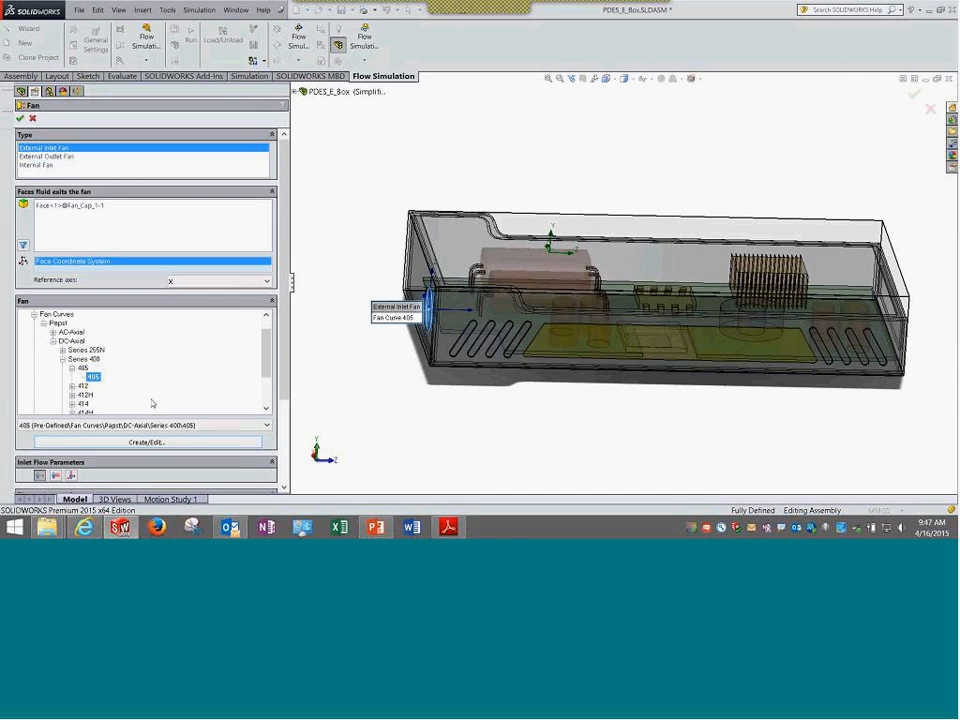
{"action": "left_click", "coordinate": [33, 118]}
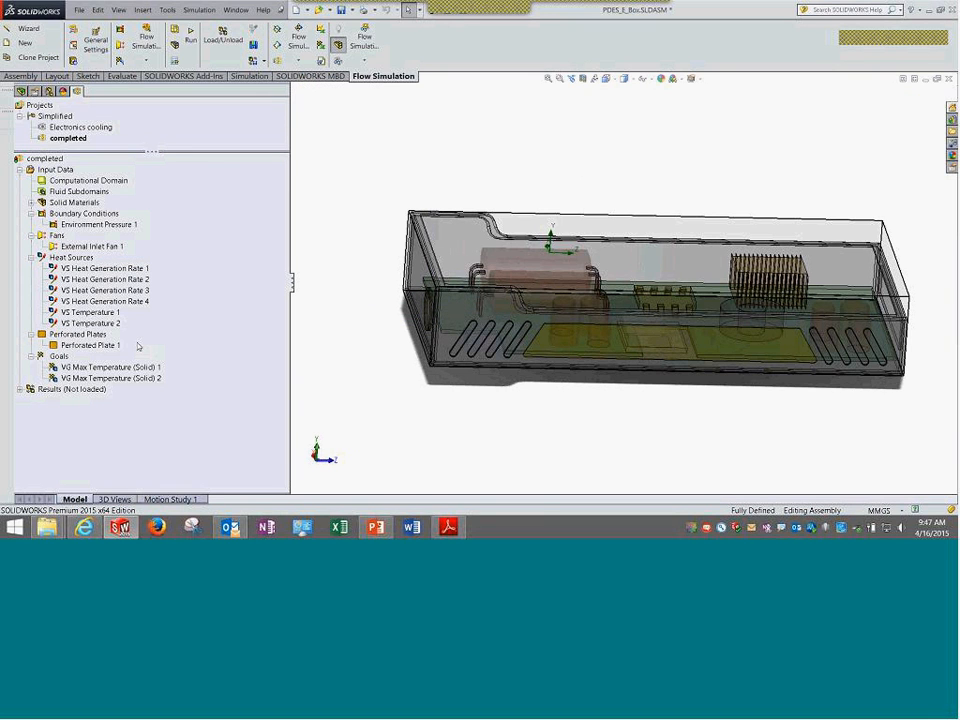
{"action": "left_click", "coordinate": [85, 225]}
{"action": "left_click", "coordinate": [90, 246]}
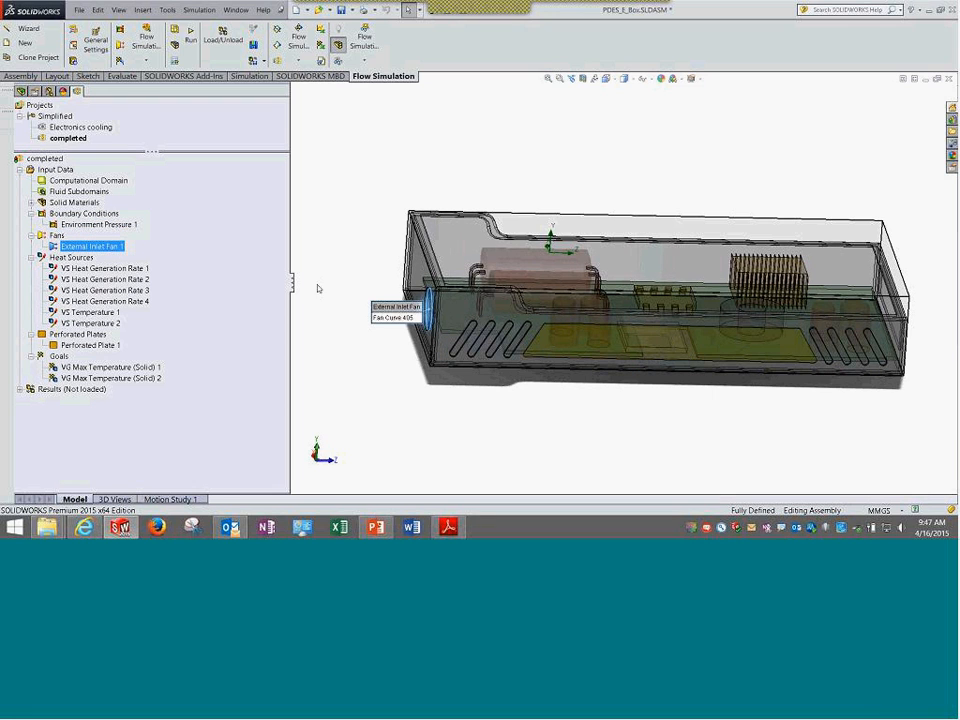
Show the components assigned to VS Heat Generation Rate 1 from above and open its definition.
{"action": "left_click", "coordinate": [454, 388]}
{"action": "middle_click_drag", "start_coordinate": [454, 388], "coordinate": [420, 393]}
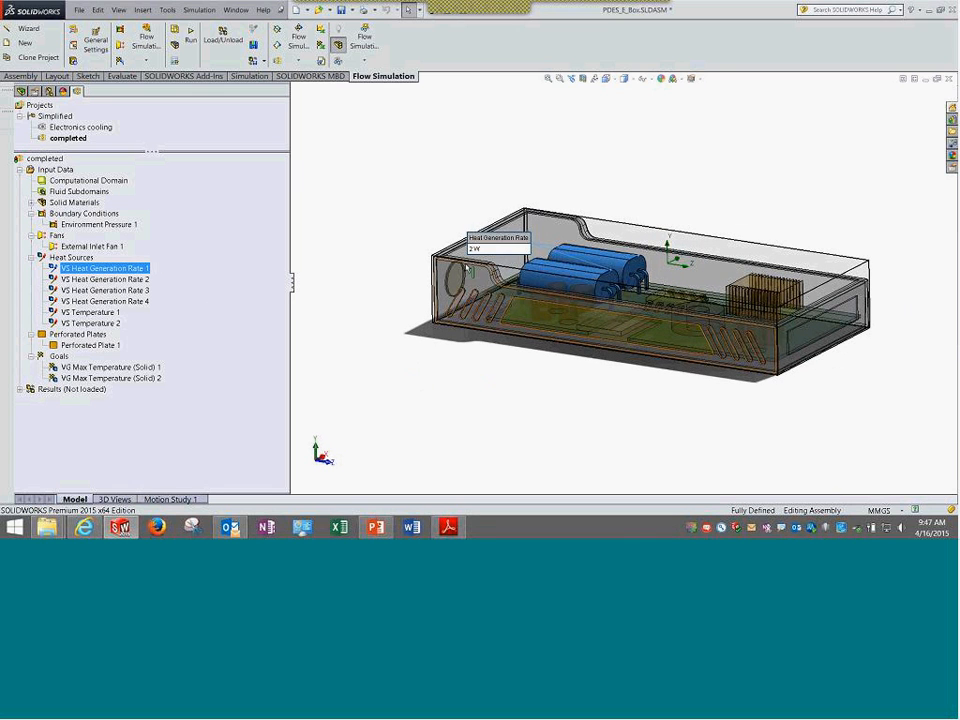
{"action": "middle_click_drag", "start_coordinate": [456, 258], "coordinate": [520, 285]}
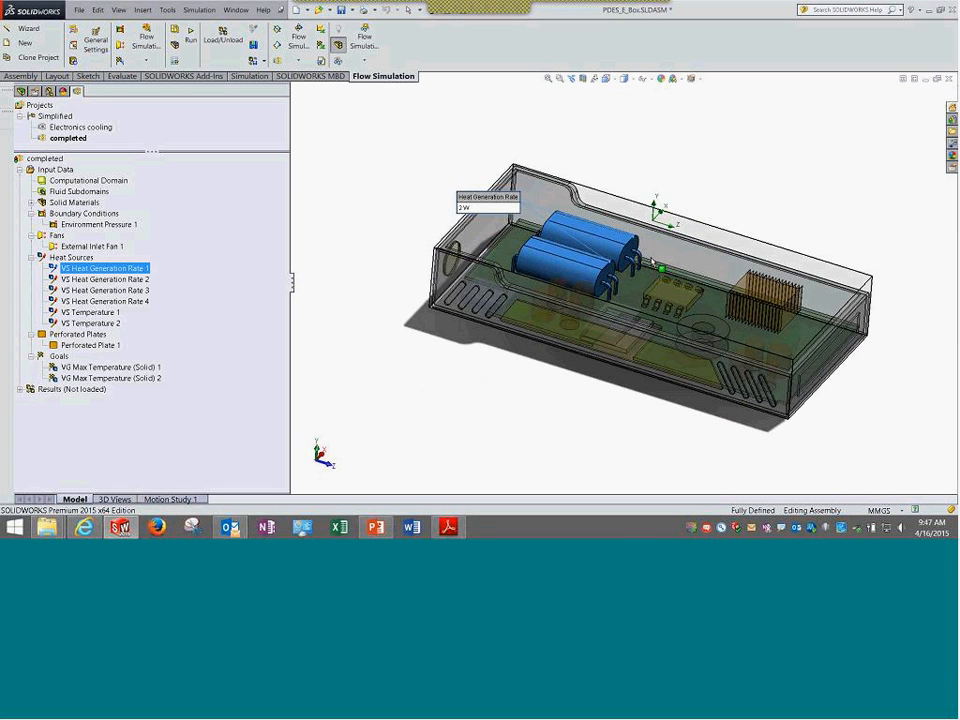
{"action": "scroll", "coordinate": [650, 254], "scroll_direction": "down", "scroll_amount": 1}
{"action": "right_click", "coordinate": [188, 266]}
{"action": "left_click", "coordinate": [208, 274]}
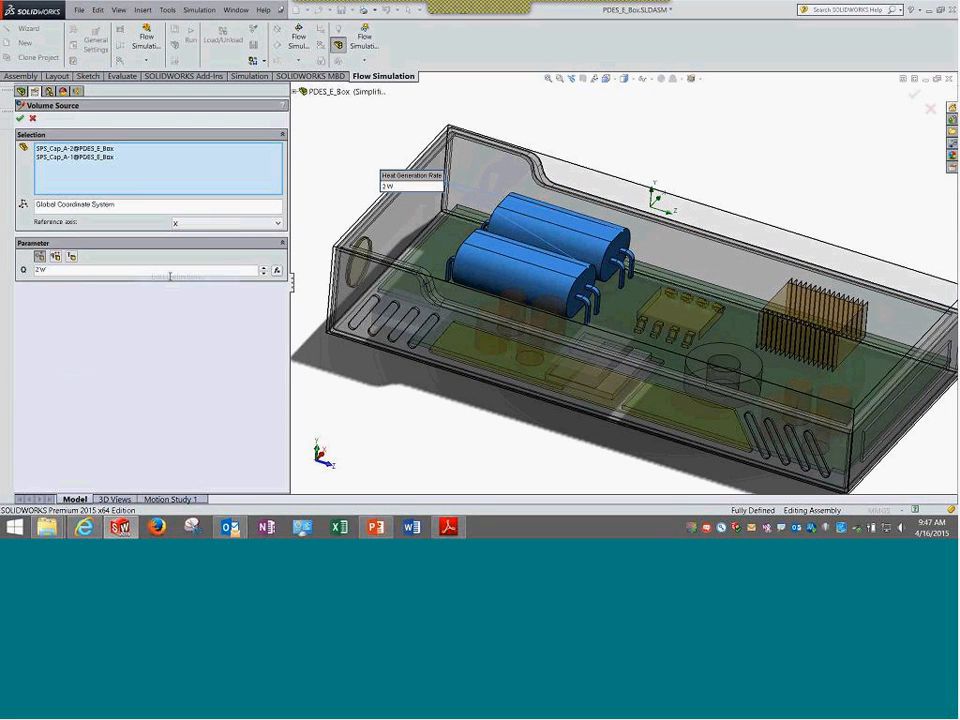
Check the volume source's alternative heat parameter options, return it to Heat Generation Rate and accept the definition.
{"action": "left_click", "coordinate": [80, 158]}
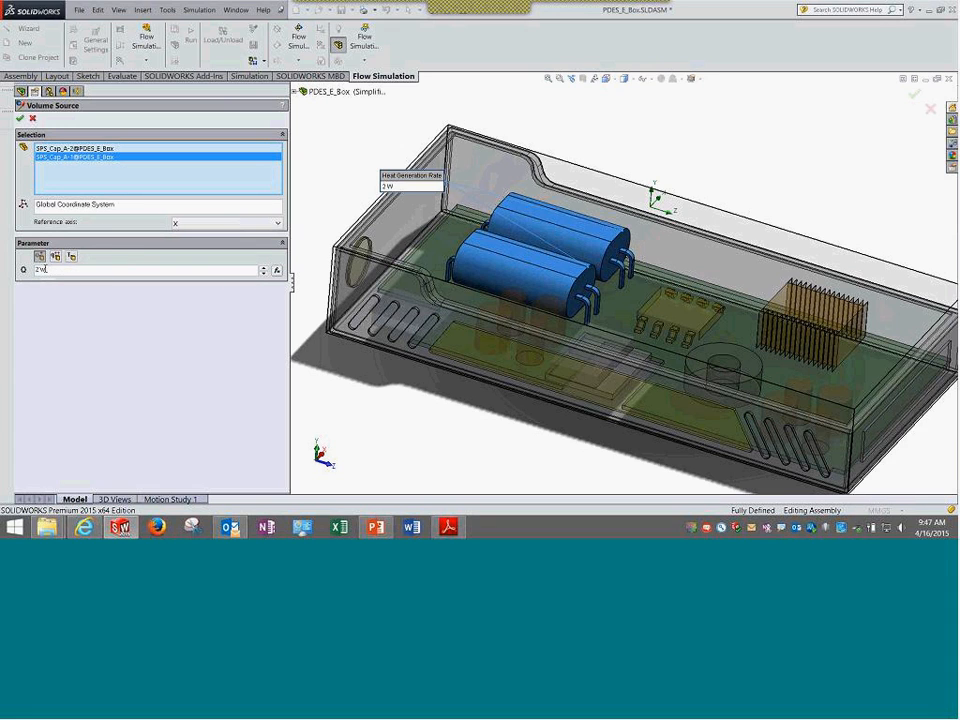
{"action": "left_click", "coordinate": [72, 257]}
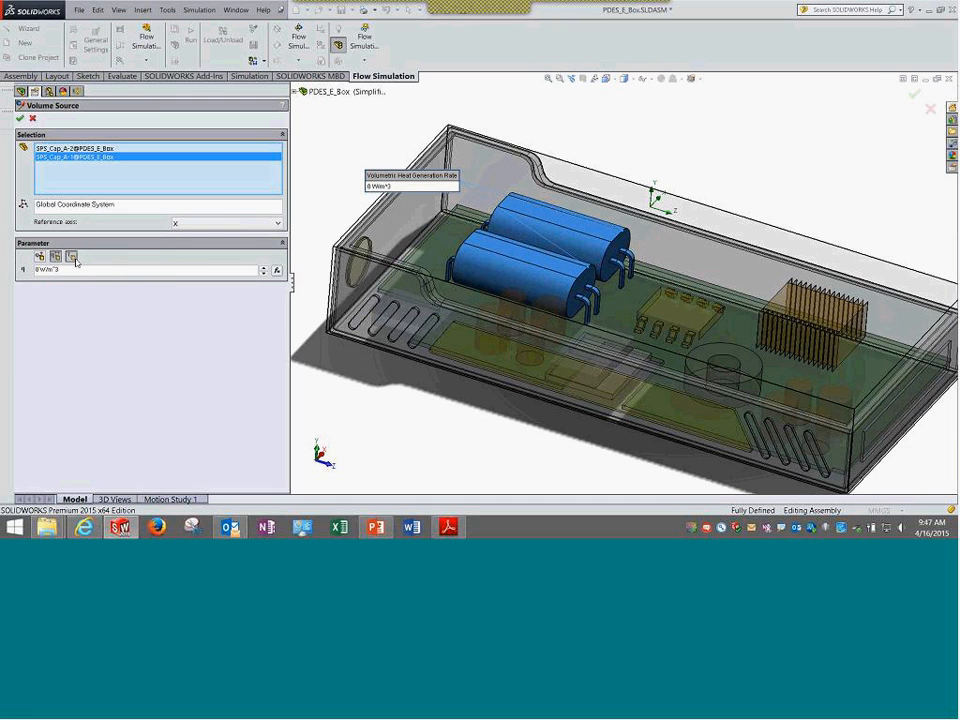
{"action": "left_click", "coordinate": [40, 257]}
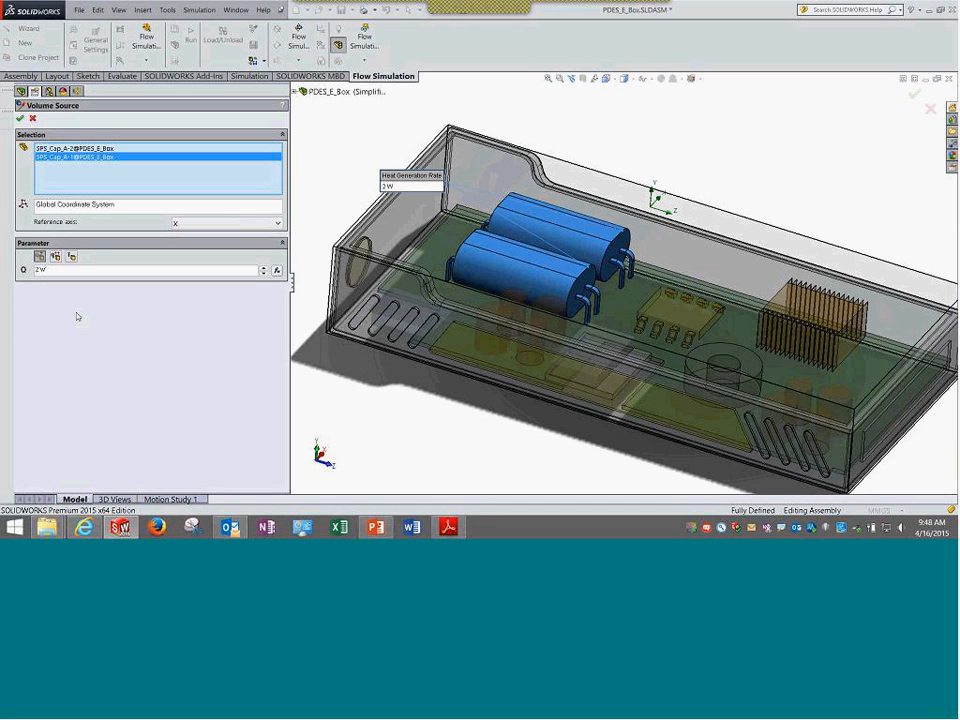
{"action": "left_click", "coordinate": [19, 118]}
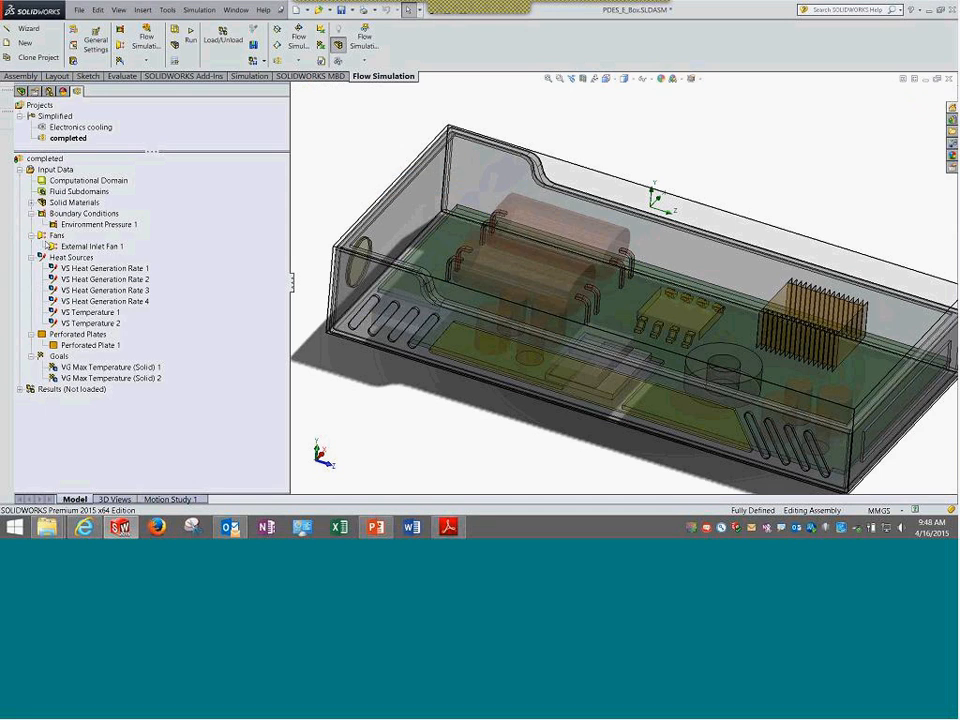
Highlight the components assigned to heat generation rates 1 through 4 one after another on the model.
{"action": "left_click", "coordinate": [105, 279]}
{"action": "left_click", "coordinate": [103, 290]}
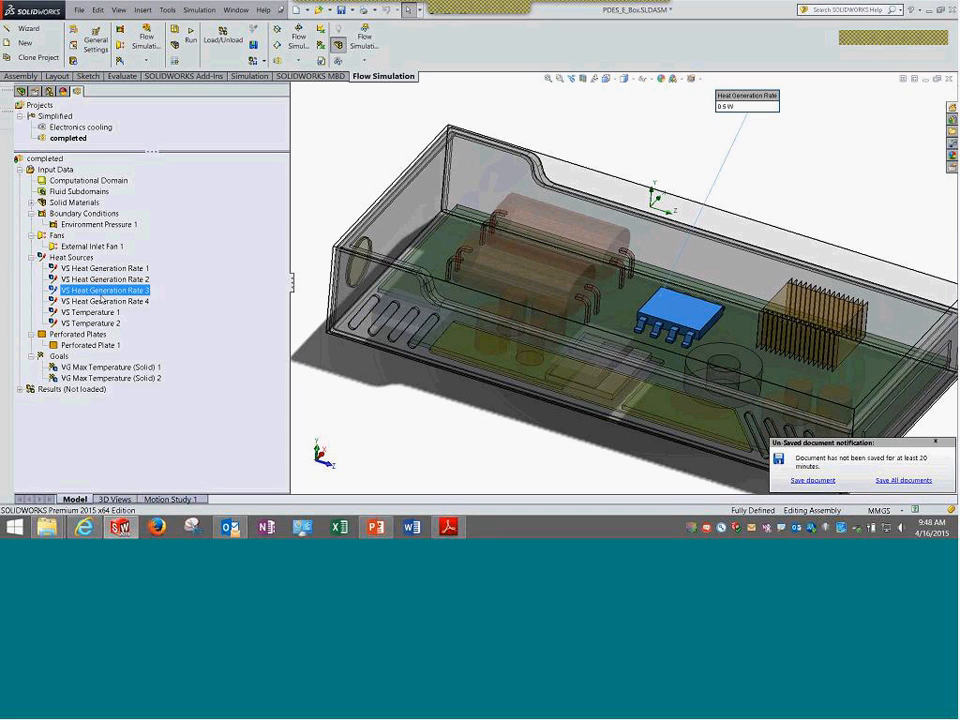
{"action": "left_click", "coordinate": [103, 301]}
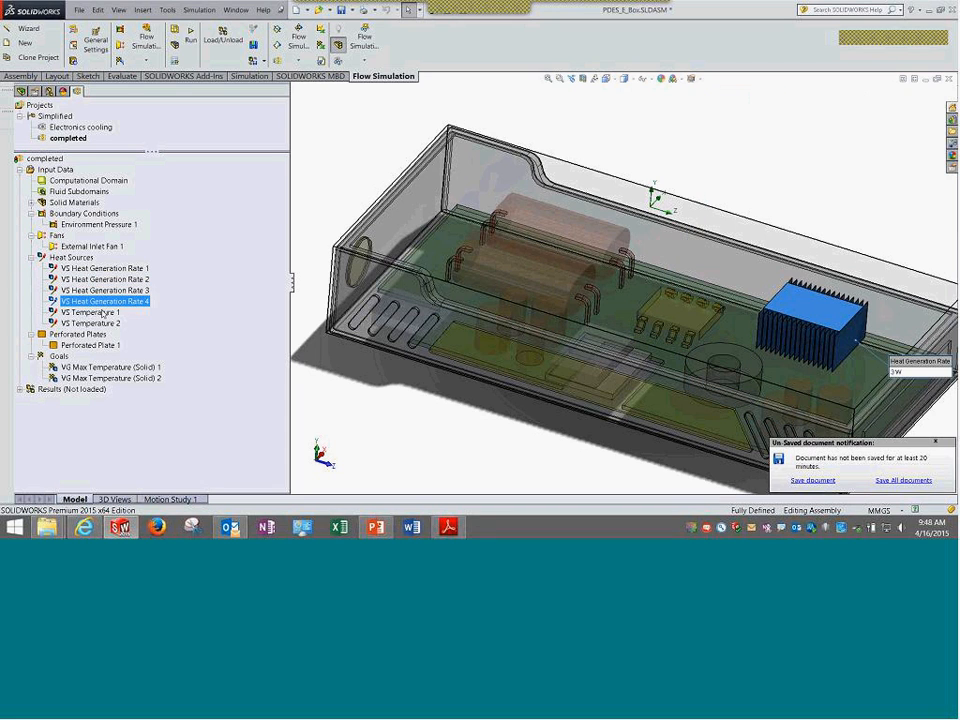
{"action": "left_click", "coordinate": [101, 268]}
{"action": "left_click", "coordinate": [103, 279]}
{"action": "left_click", "coordinate": [105, 290]}
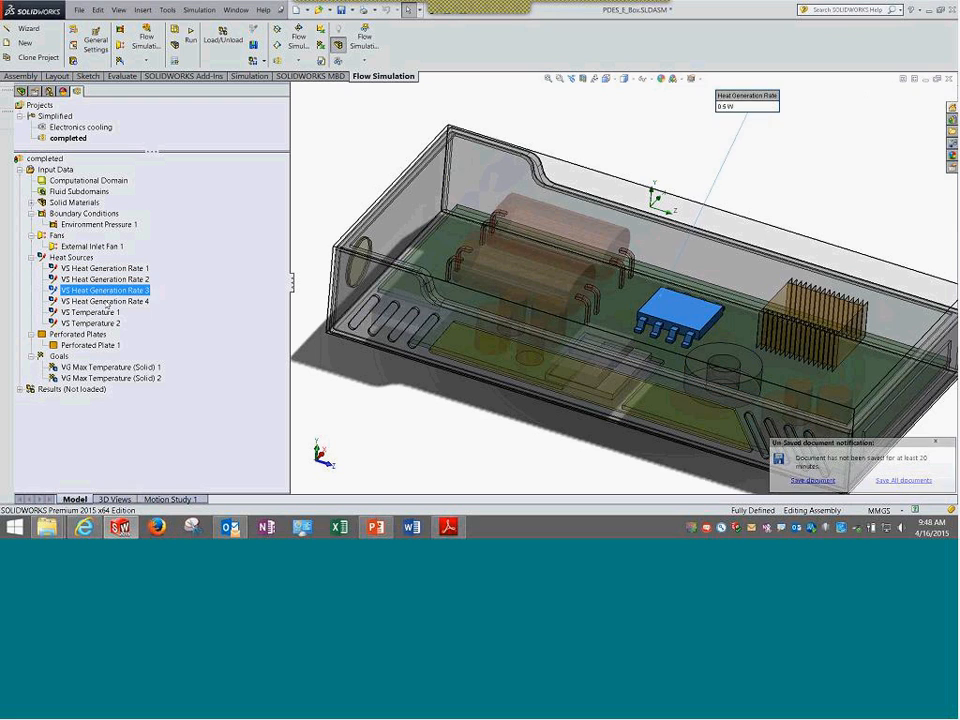
{"action": "left_click", "coordinate": [105, 301]}
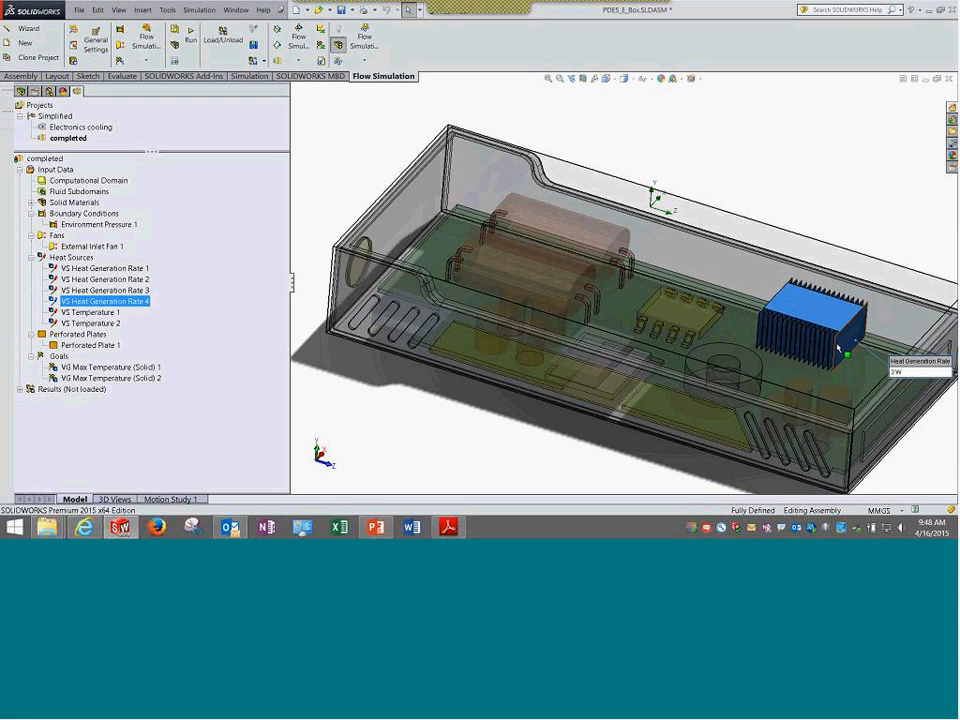
Fit the whole enclosure in view and review the capacitors assigned to VS Temperature 1 and VS Temperature 2.
{"action": "left_click", "coordinate": [827, 212]}
{"action": "middle_click_drag", "start_coordinate": [820, 320], "coordinate": [805, 397]}
{"action": "scroll", "coordinate": [805, 397], "scroll_direction": "down", "scroll_amount": 3}
{"action": "scroll", "coordinate": [790, 335], "scroll_direction": "down", "scroll_amount": 2}
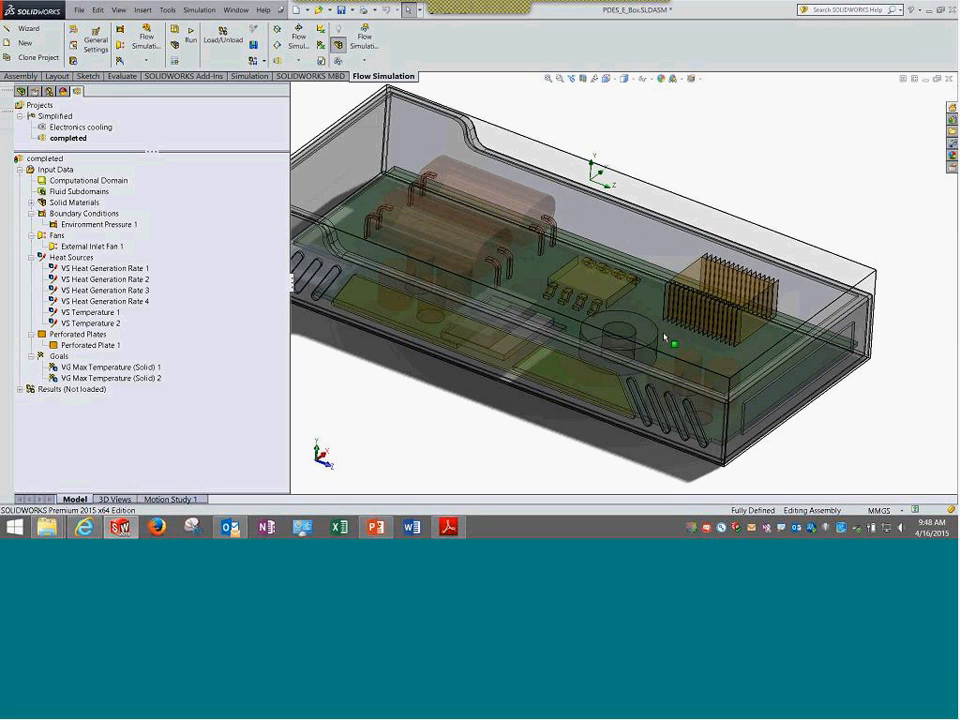
{"action": "key", "text": "f"}
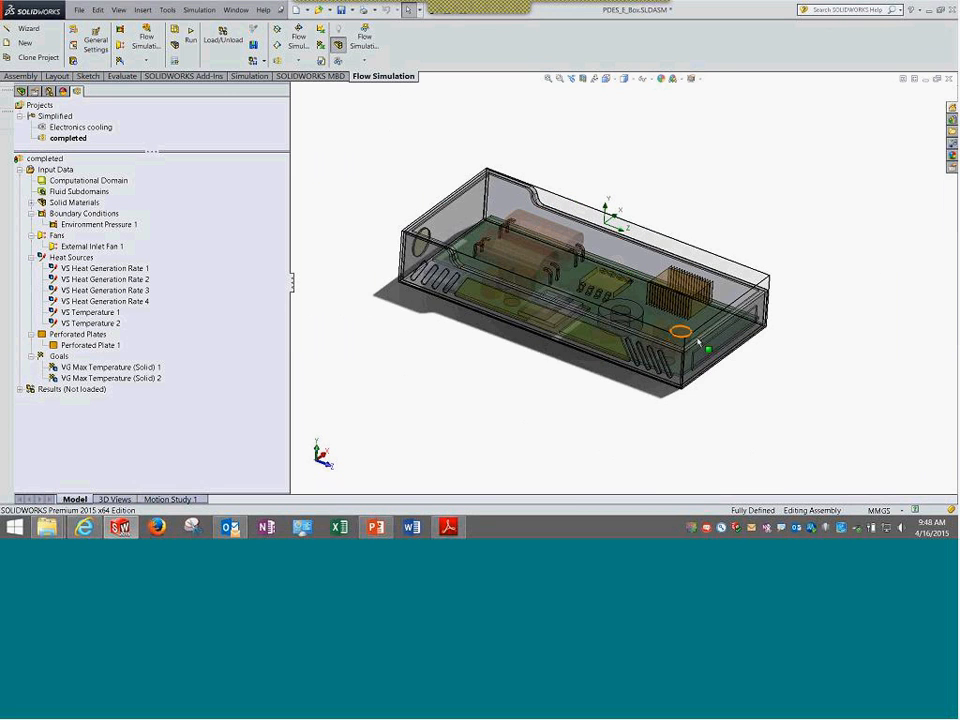
{"action": "left_click", "coordinate": [87, 312]}
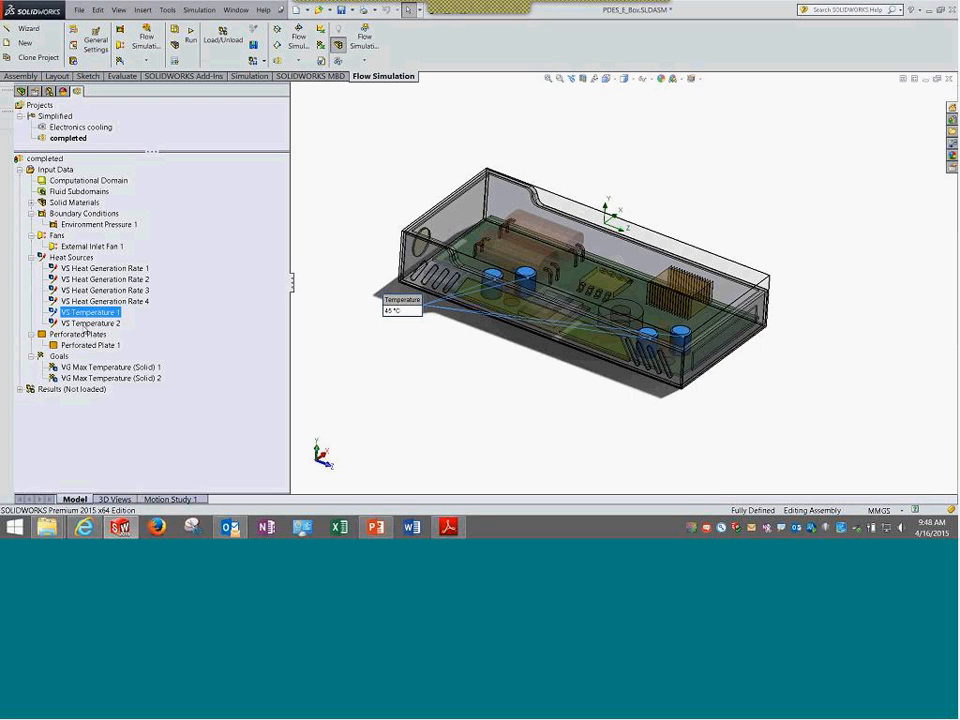
{"action": "left_click", "coordinate": [86, 326]}
{"action": "left_click", "coordinate": [90, 313]}
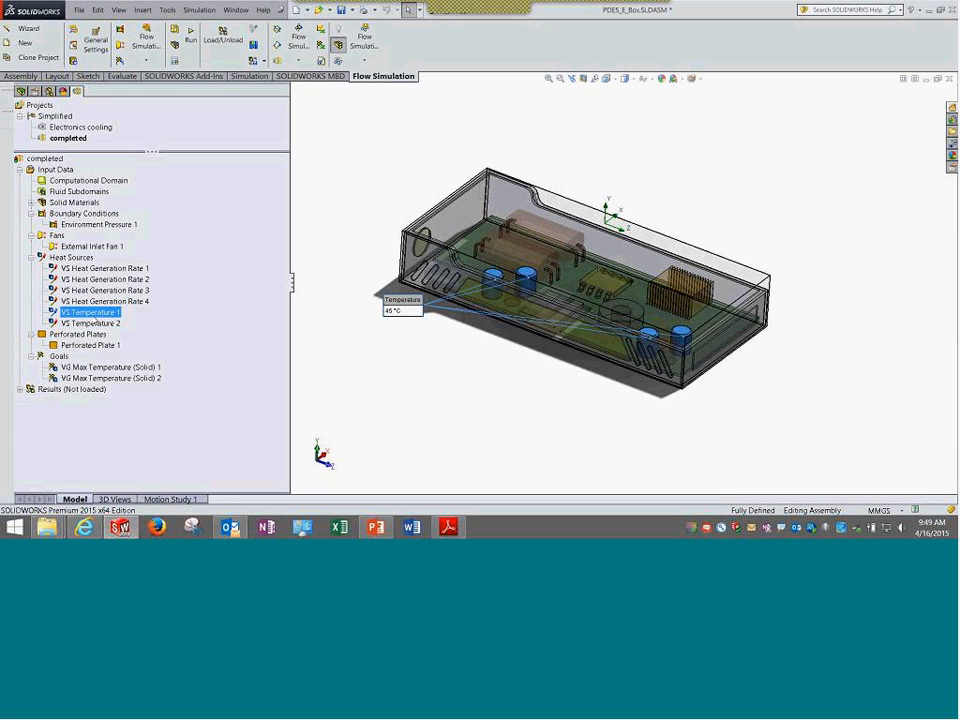
{"action": "left_click", "coordinate": [332, 375]}
Collapse the heat sources, fans and boundary conditions groups of the completed project.
{"action": "left_click", "coordinate": [31, 257]}
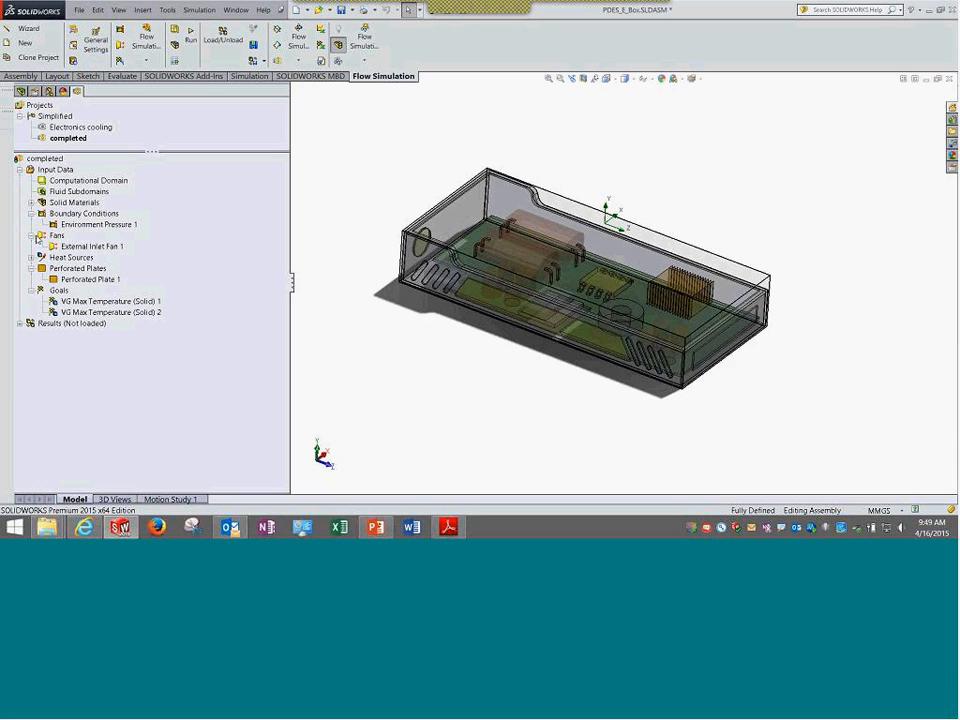
{"action": "left_click", "coordinate": [32, 235]}
{"action": "left_click", "coordinate": [31, 213]}
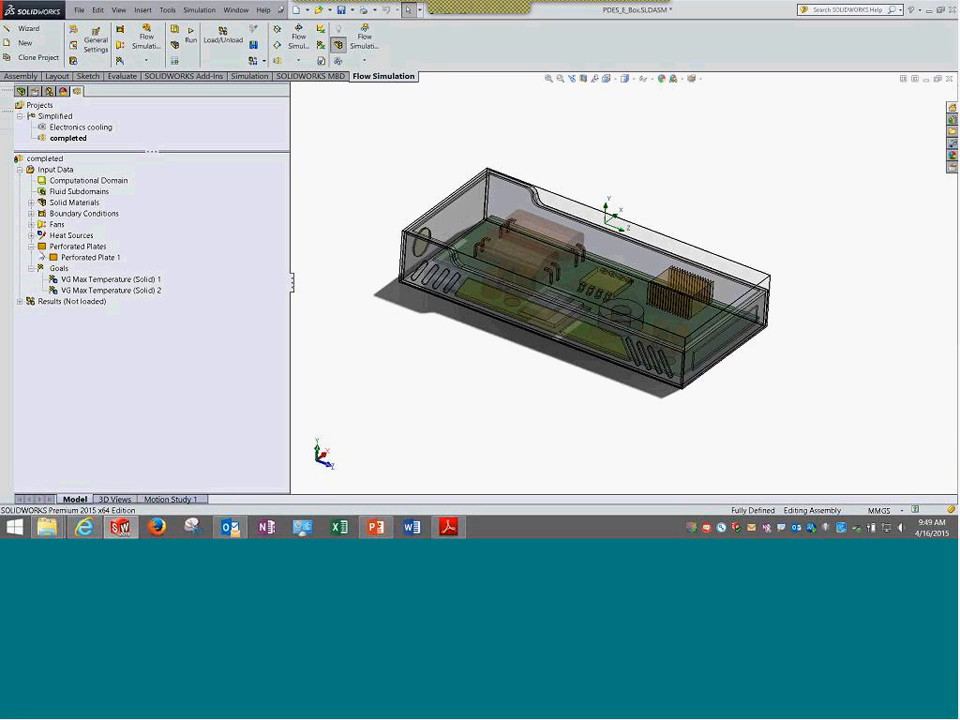
Open the definition of Perforated Plate 1 and examine its vent cover face up close.
{"action": "right_click", "coordinate": [106, 260]}
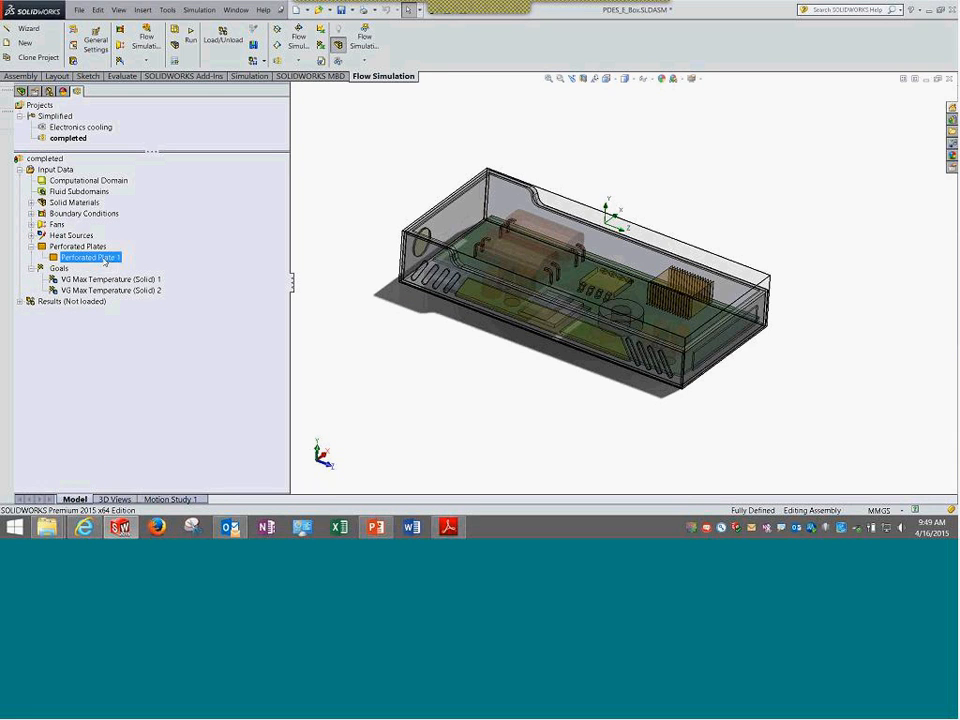
{"action": "left_click", "coordinate": [124, 265]}
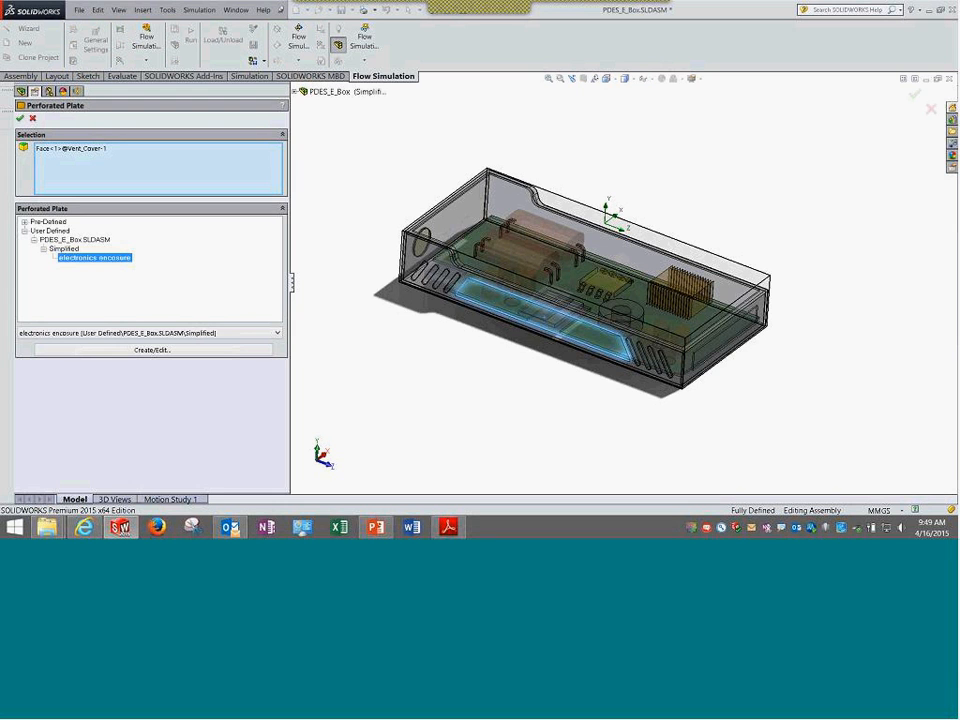
{"action": "scroll", "coordinate": [458, 320], "scroll_direction": "down", "scroll_amount": 3}
{"action": "scroll", "coordinate": [458, 298], "scroll_direction": "up", "scroll_amount": 4}
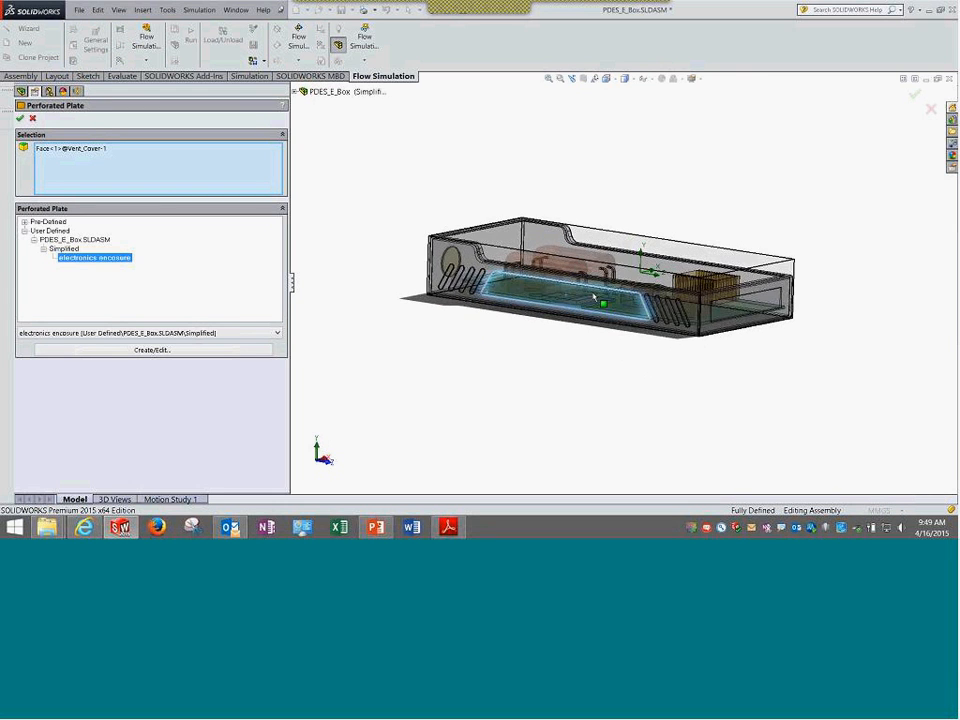
{"action": "scroll", "coordinate": [595, 298], "scroll_direction": "up", "scroll_amount": 6}
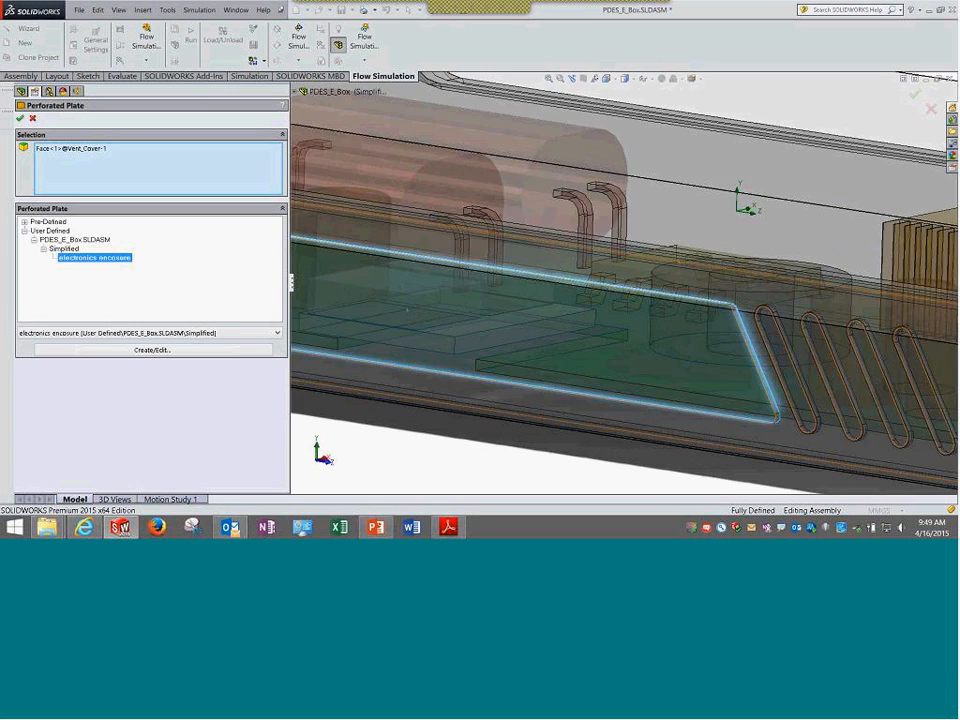
Examine the vent cover face within the whole enclosure from a higher angle and close the perforated plate definition.
{"action": "scroll", "coordinate": [581, 303], "scroll_direction": "down", "scroll_amount": 5}
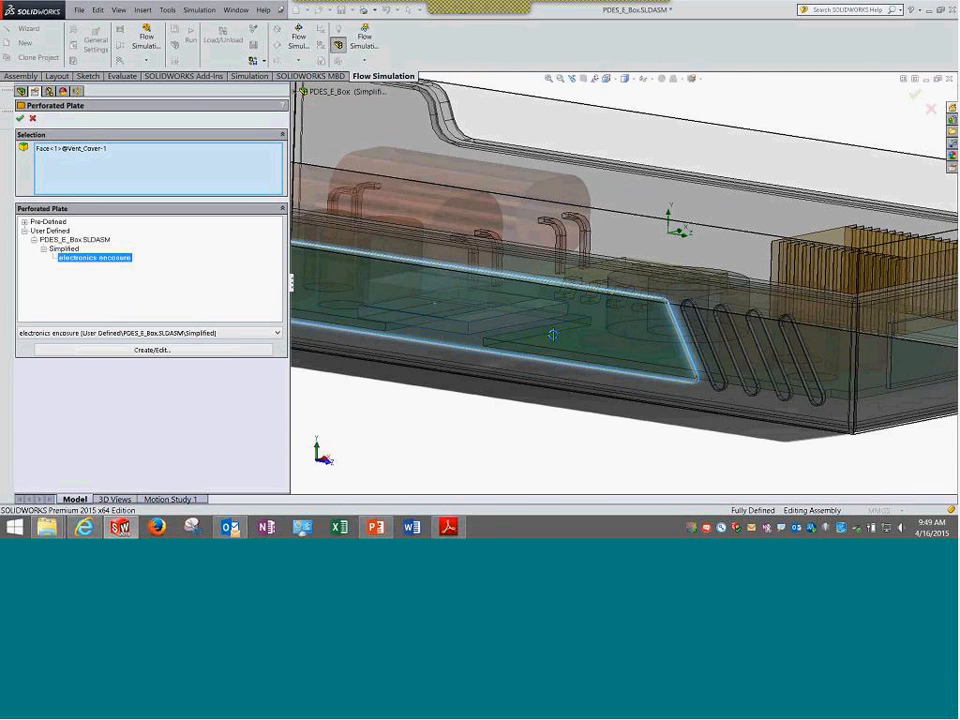
{"action": "middle_click_drag", "start_coordinate": [386, 308], "coordinate": [417, 278]}
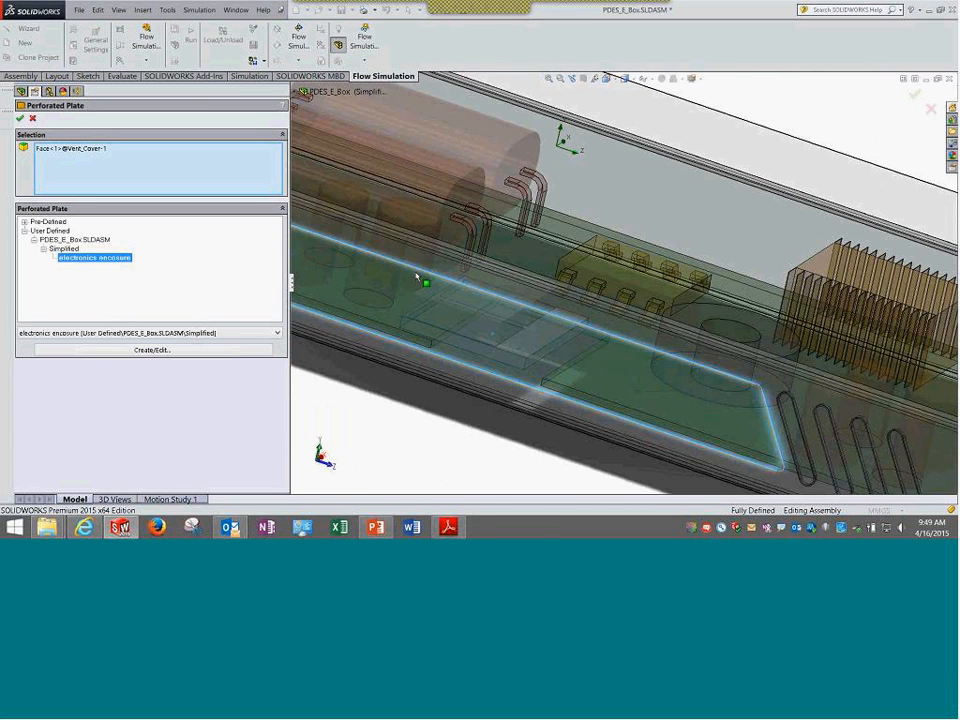
{"action": "scroll", "coordinate": [417, 278], "scroll_direction": "down", "scroll_amount": 5}
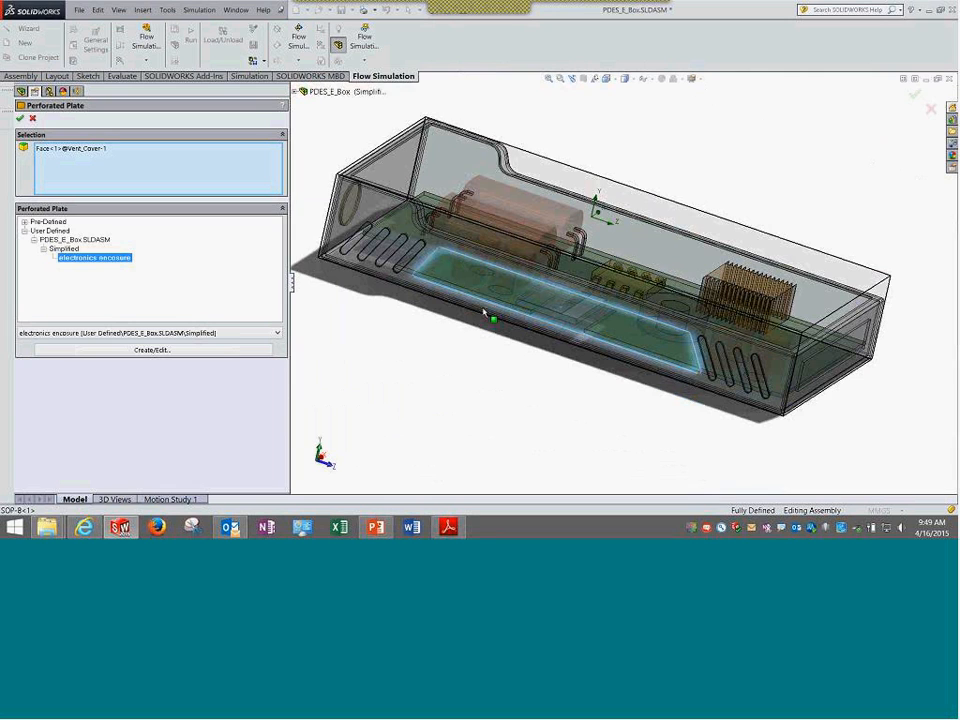
{"action": "left_click", "coordinate": [19, 118]}
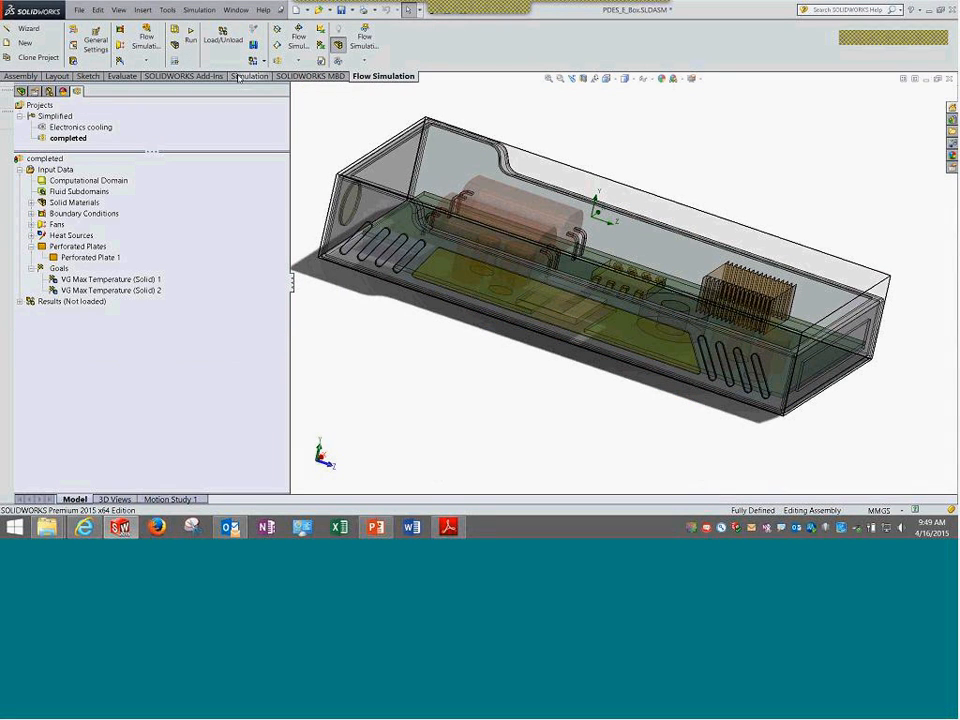
{"action": "left_click", "coordinate": [167, 10]}
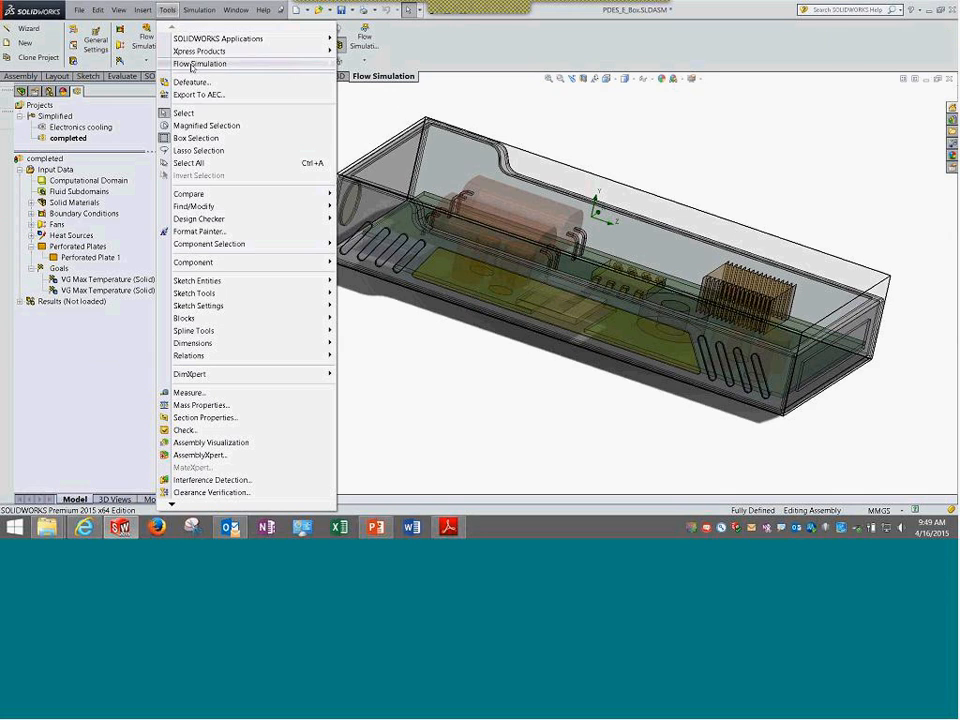
{"action": "mouse_move", "coordinate": [195, 64]}
{"action": "mouse_move", "coordinate": [361, 83]}
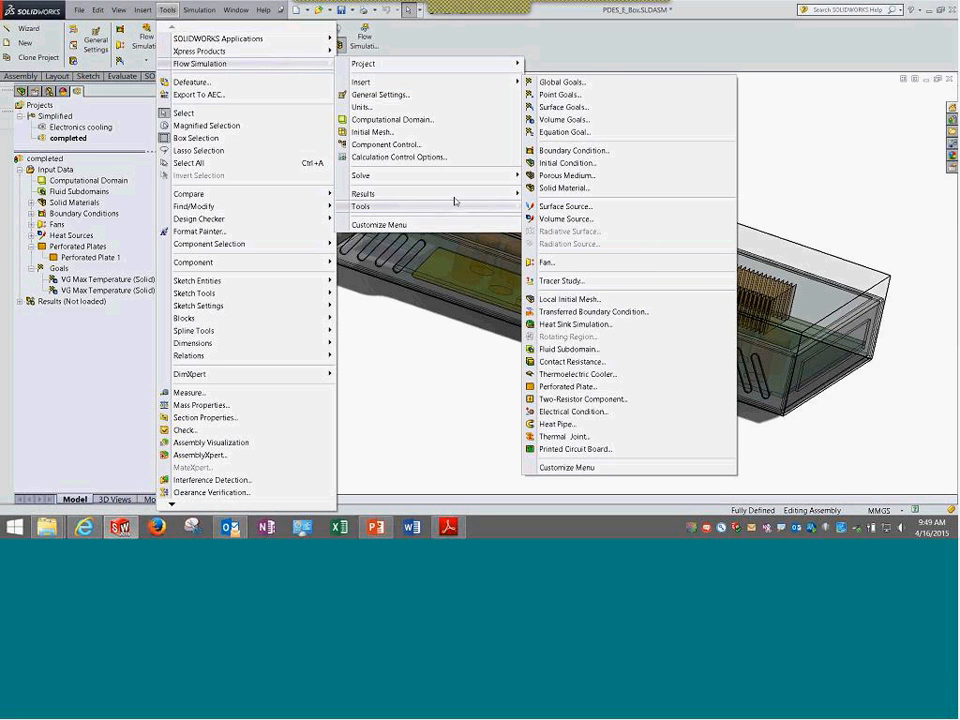
{"action": "mouse_move", "coordinate": [443, 209]}
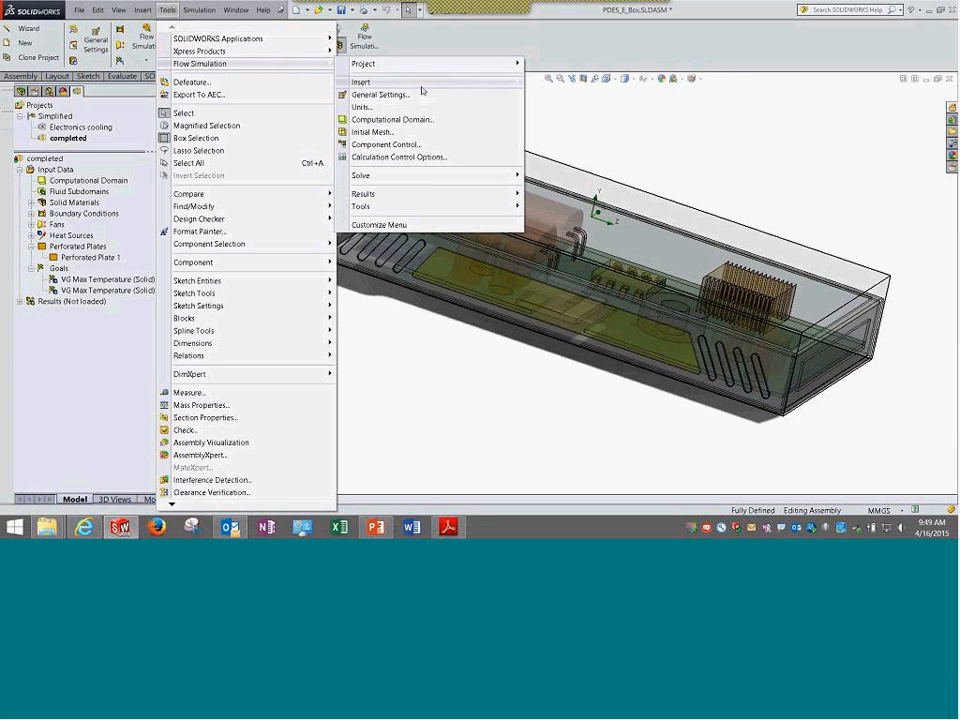
{"action": "mouse_move", "coordinate": [421, 85]}
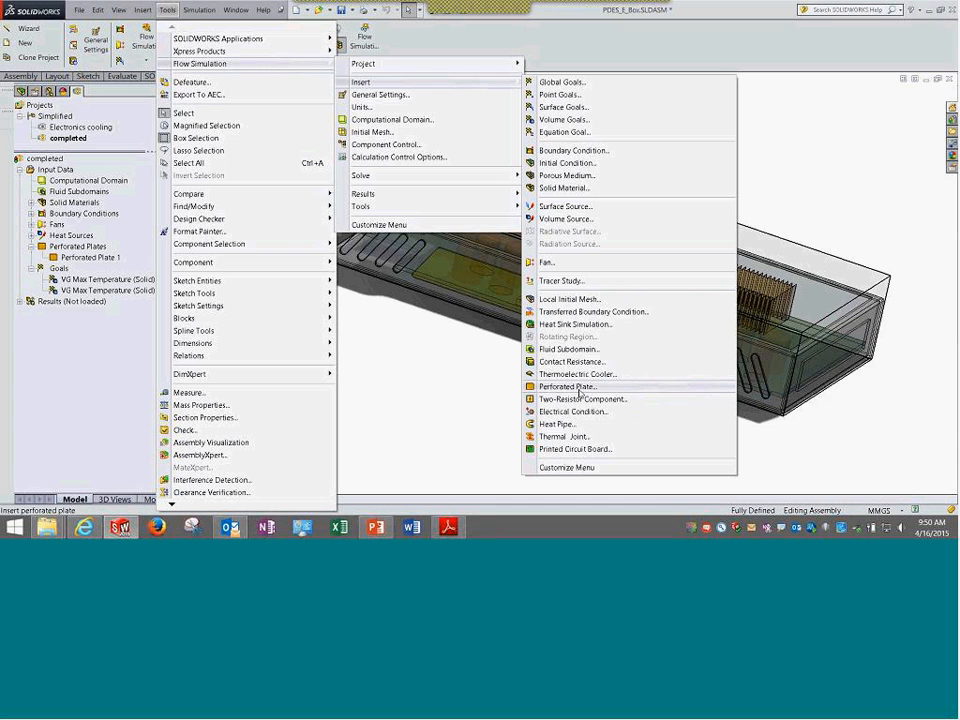
{"action": "left_click", "coordinate": [412, 425]}
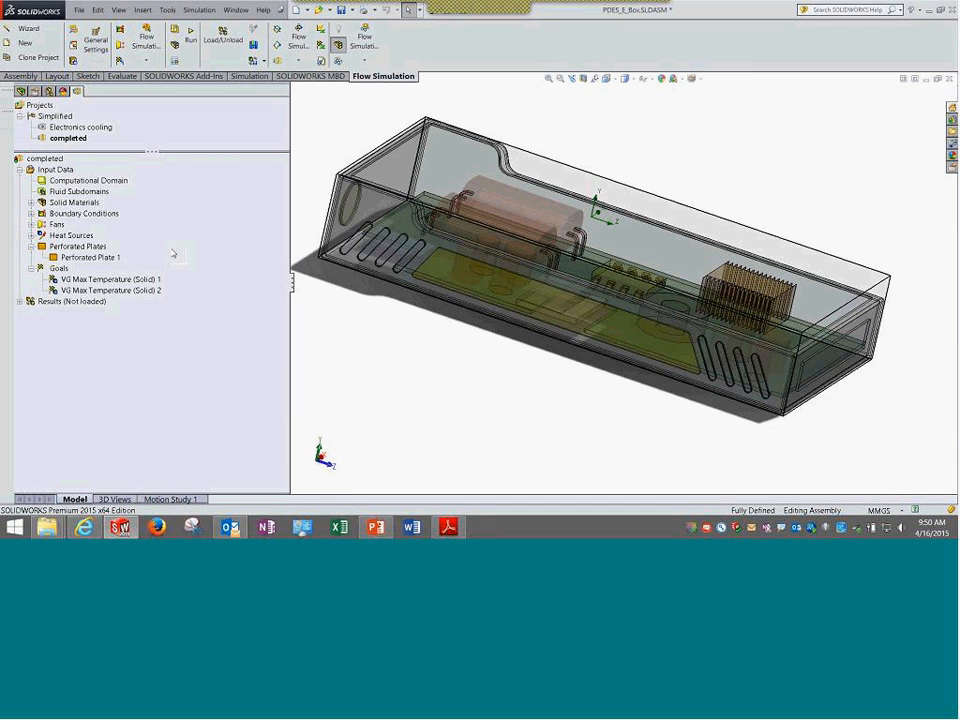
Reopen the definition of Perforated Plate 1, highlight its vent cover face and list the pre-defined plate types.
{"action": "right_click", "coordinate": [85, 257]}
{"action": "left_click", "coordinate": [105, 266]}
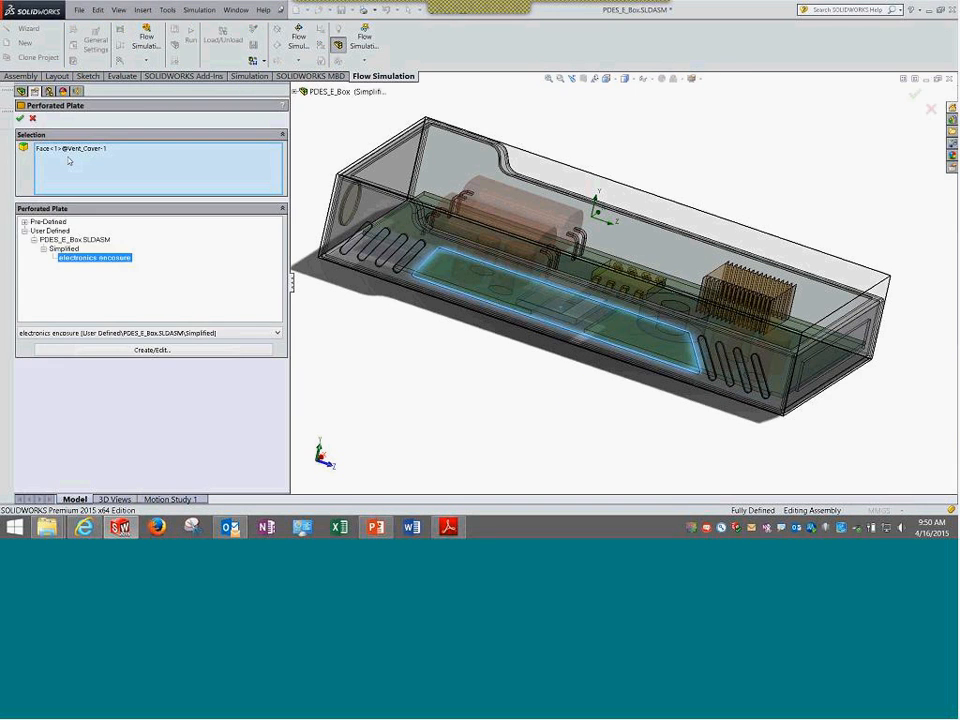
{"action": "left_click", "coordinate": [70, 148]}
{"action": "middle_click_drag", "start_coordinate": [455, 354], "coordinate": [610, 285]}
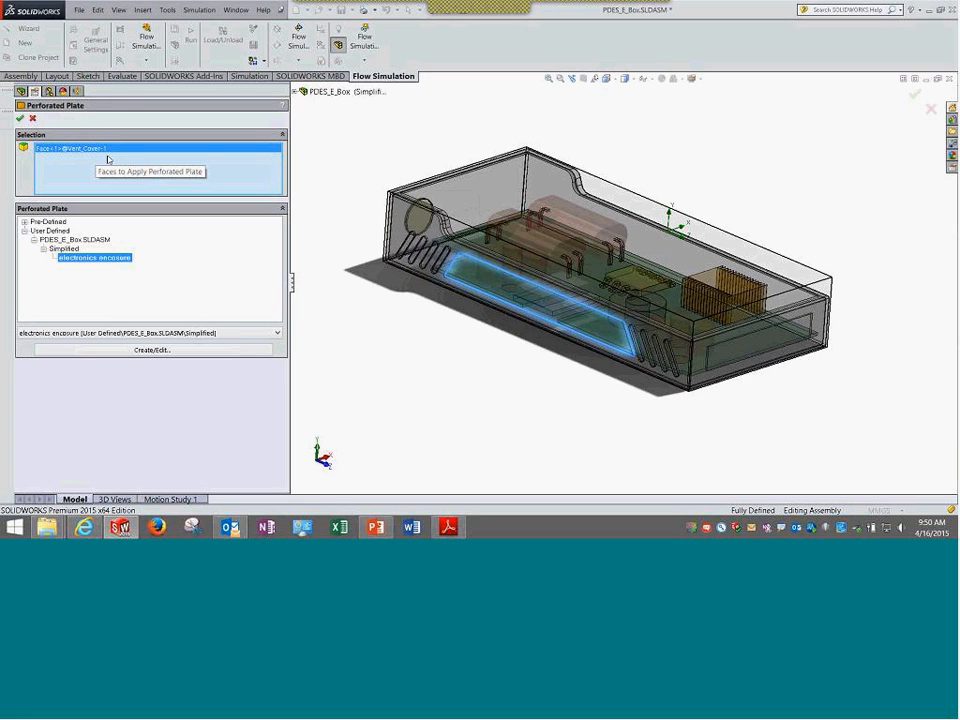
{"action": "left_click", "coordinate": [24, 222]}
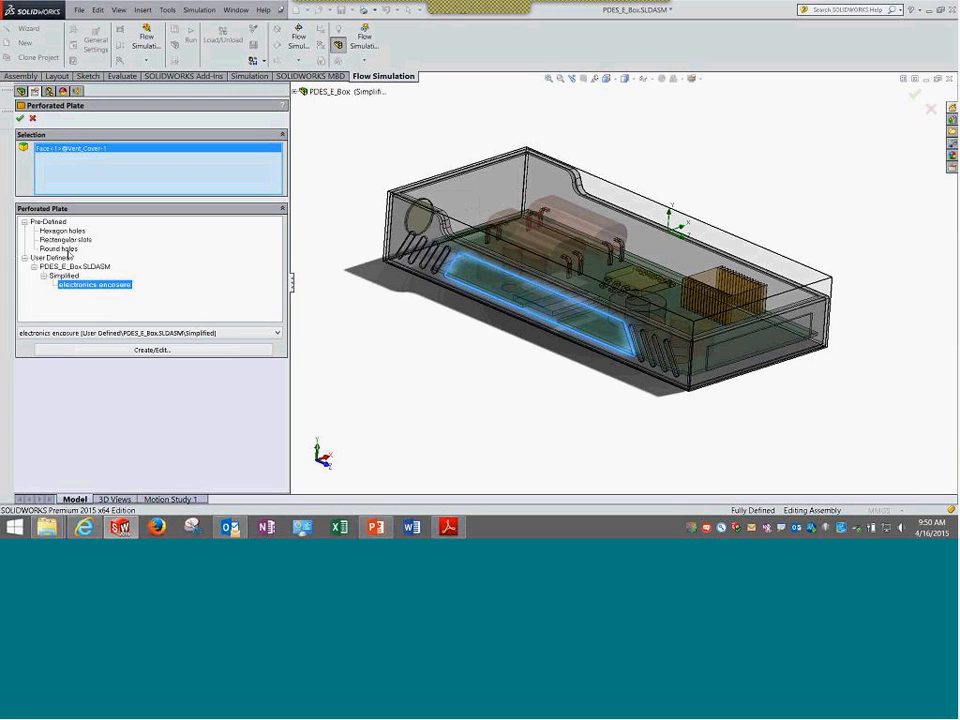
Open the electronics encosure plate's properties in the Engineering Database and review the hole shape options, keeping Round.
{"action": "left_click", "coordinate": [162, 352]}
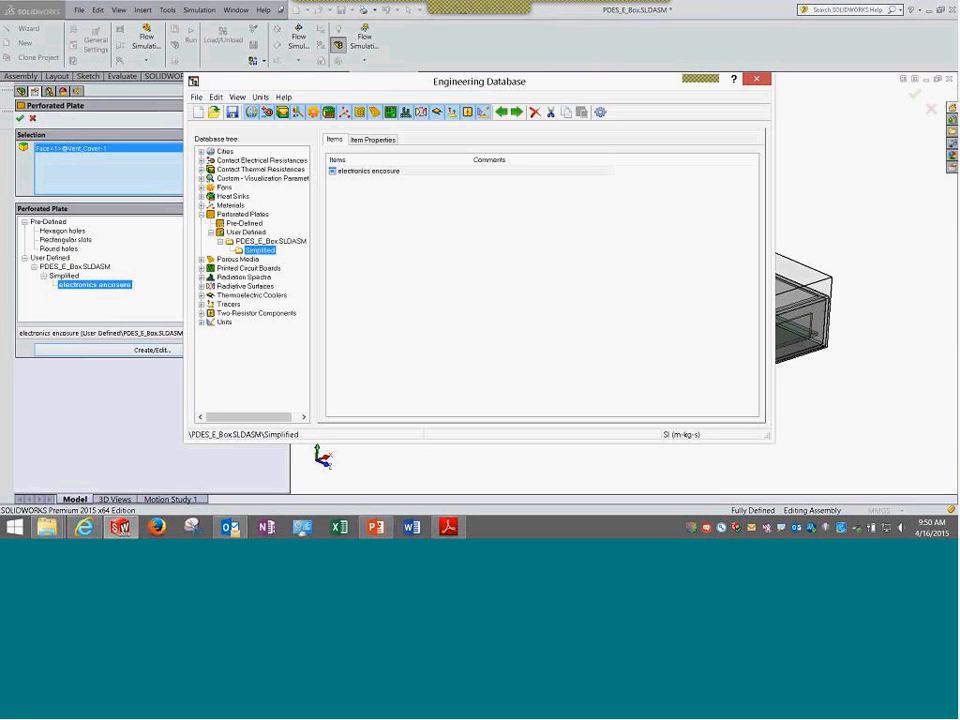
{"action": "double_click", "coordinate": [362, 174]}
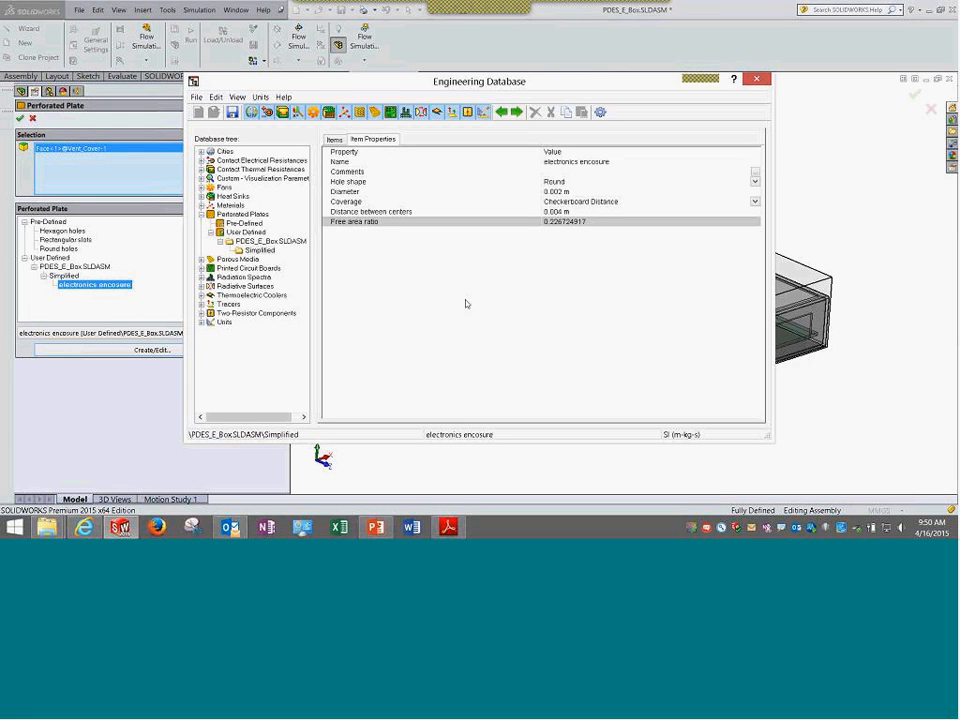
{"action": "left_click", "coordinate": [586, 163]}
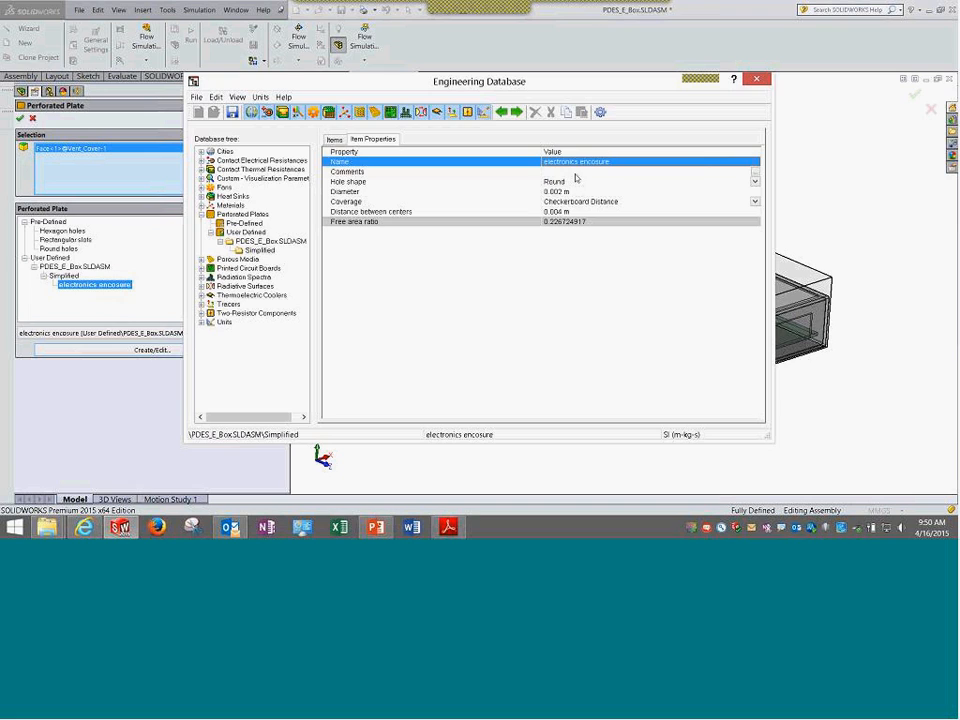
{"action": "left_click", "coordinate": [576, 174]}
{"action": "left_click", "coordinate": [575, 183]}
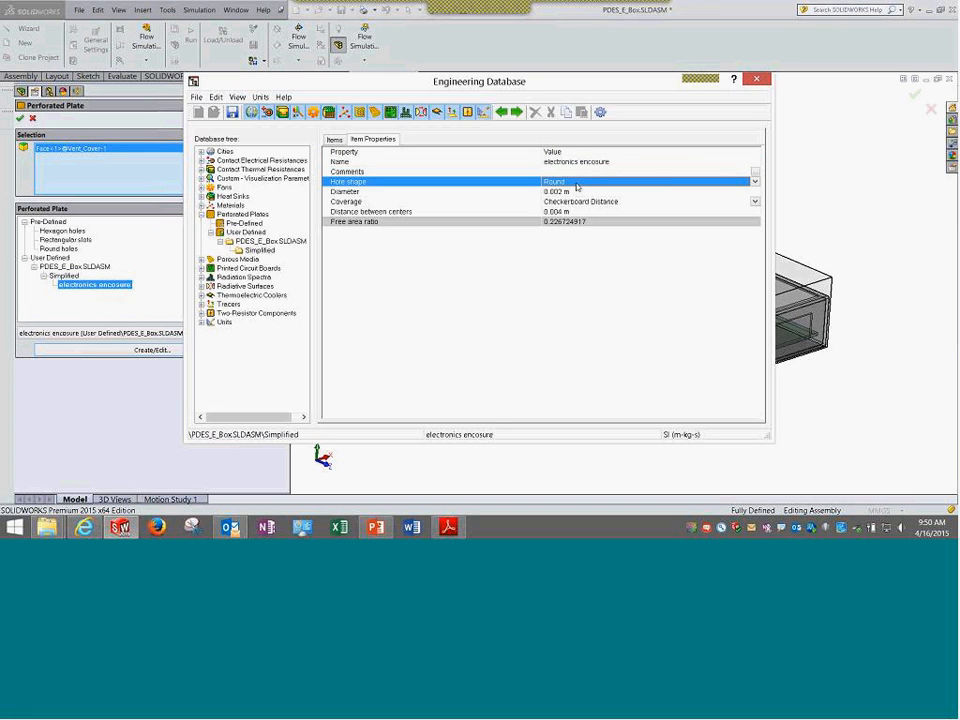
{"action": "left_click", "coordinate": [755, 182]}
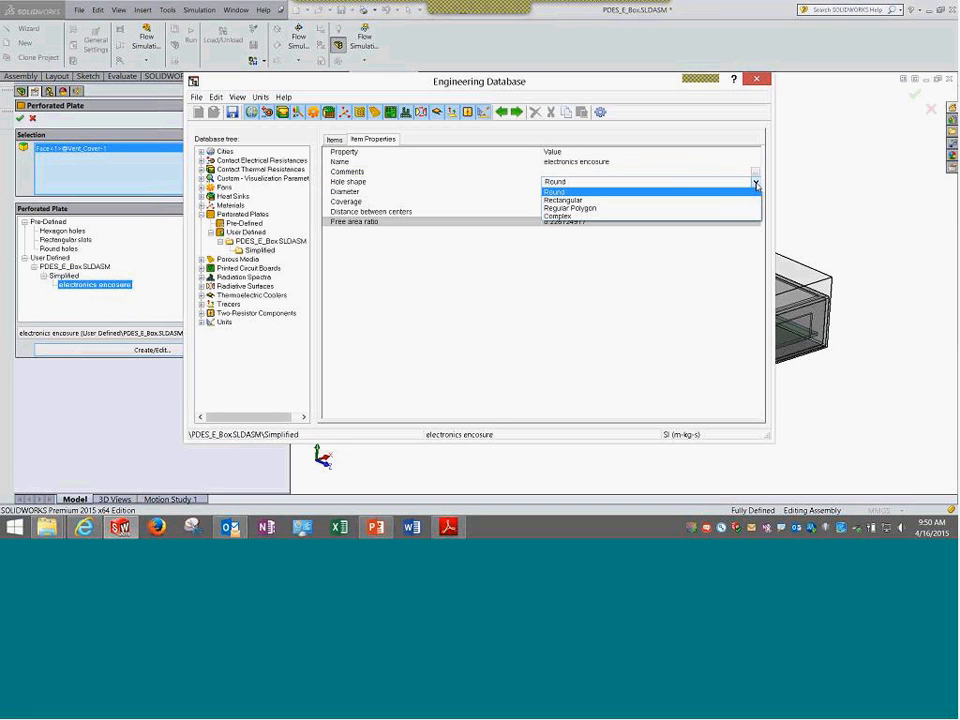
{"action": "left_click", "coordinate": [582, 190]}
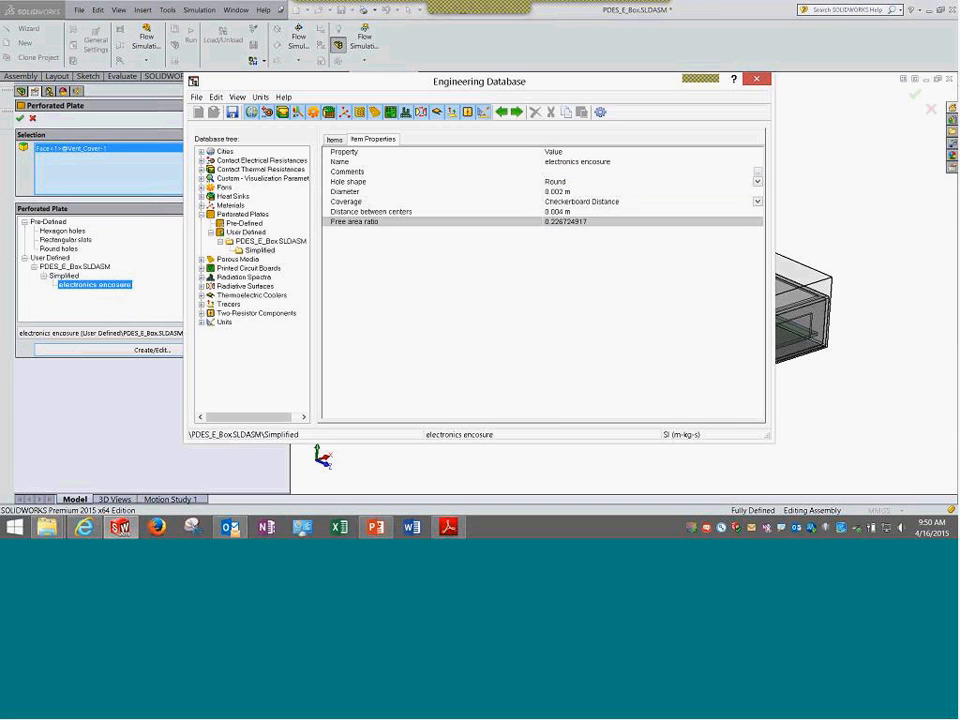
Review the plate's diameter, coverage, distance between centers and free area ratio one after another.
{"action": "left_click", "coordinate": [580, 191]}
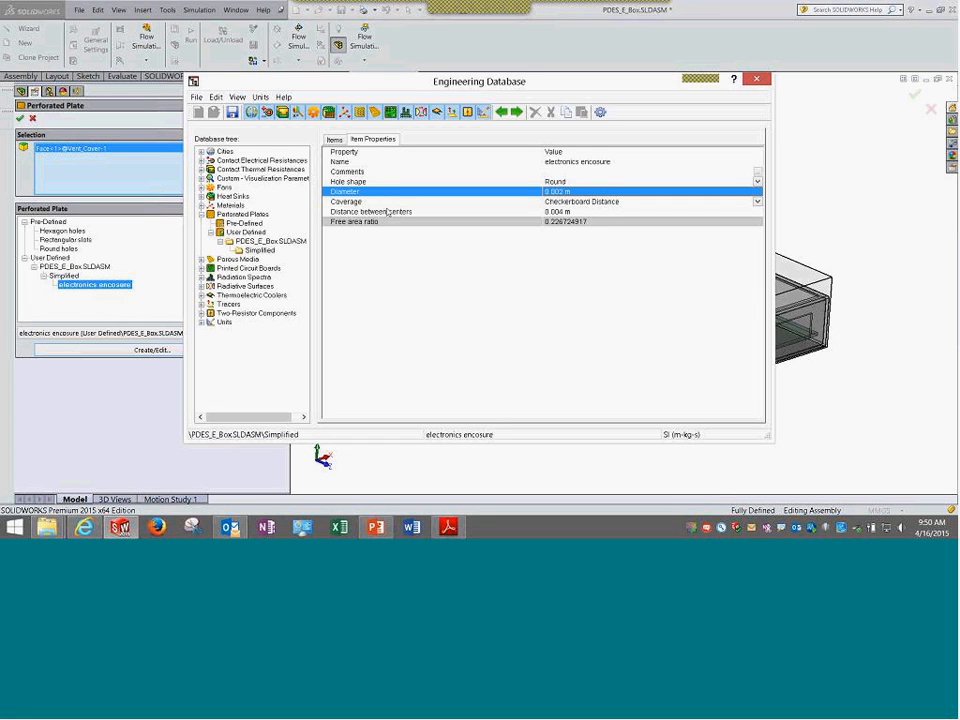
{"action": "left_click", "coordinate": [607, 203]}
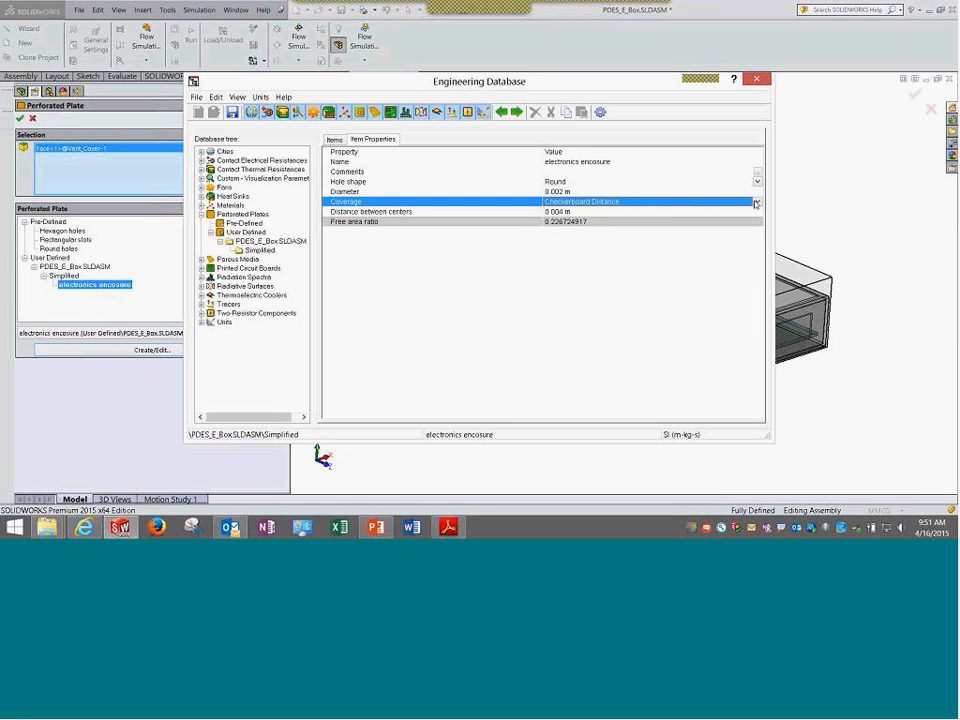
{"action": "left_click", "coordinate": [565, 213]}
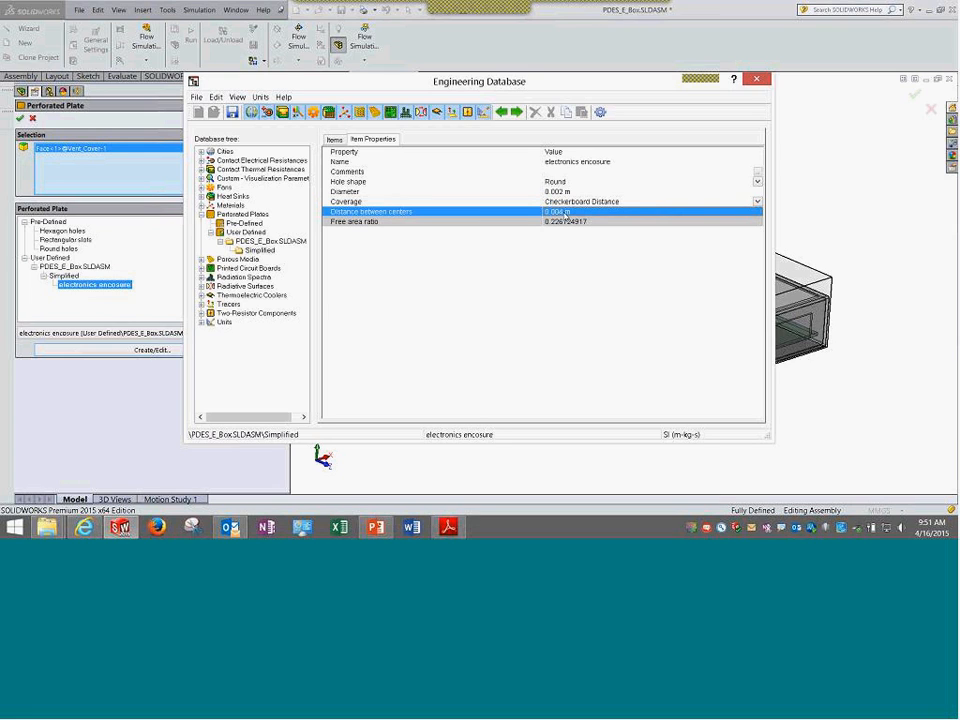
{"action": "left_click", "coordinate": [567, 224]}
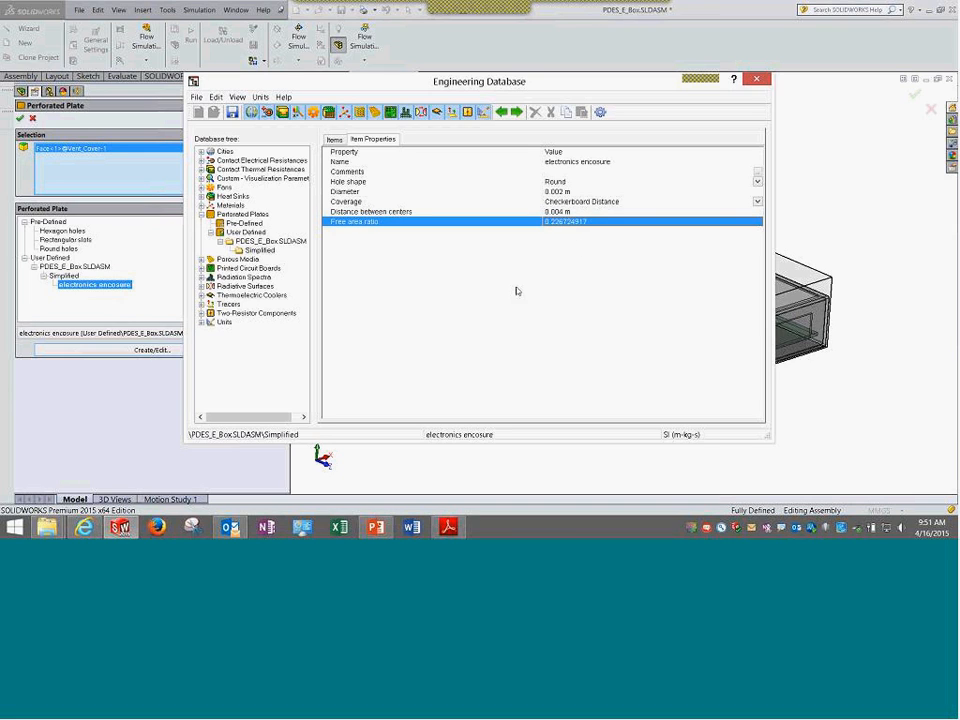
Switch to the training manual in Adobe Reader and read the perforated plate's property table and the Free Area Ratio section.
{"action": "left_click", "coordinate": [448, 527]}
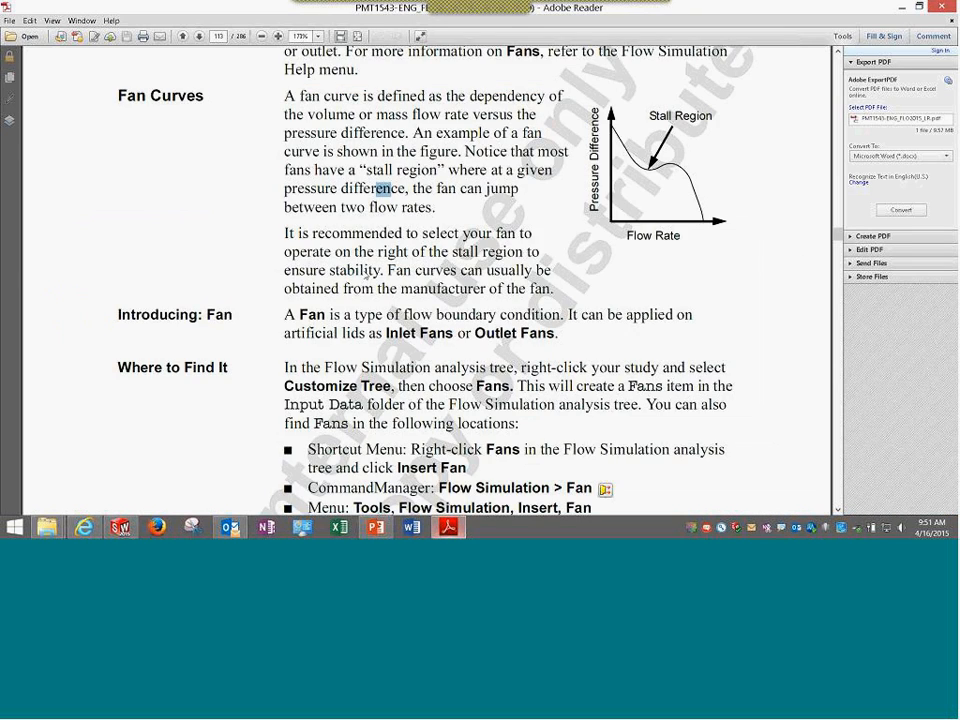
{"action": "scroll", "coordinate": [367, 270], "scroll_direction": "down", "scroll_amount": 20}
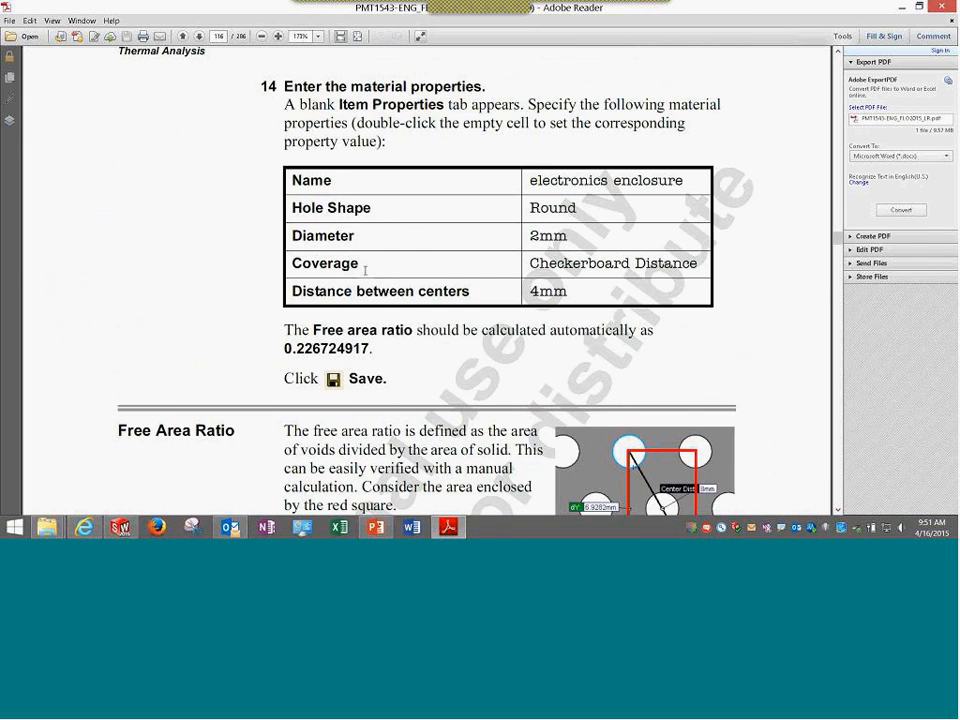
{"action": "scroll", "coordinate": [365, 270], "scroll_direction": "down", "scroll_amount": 5}
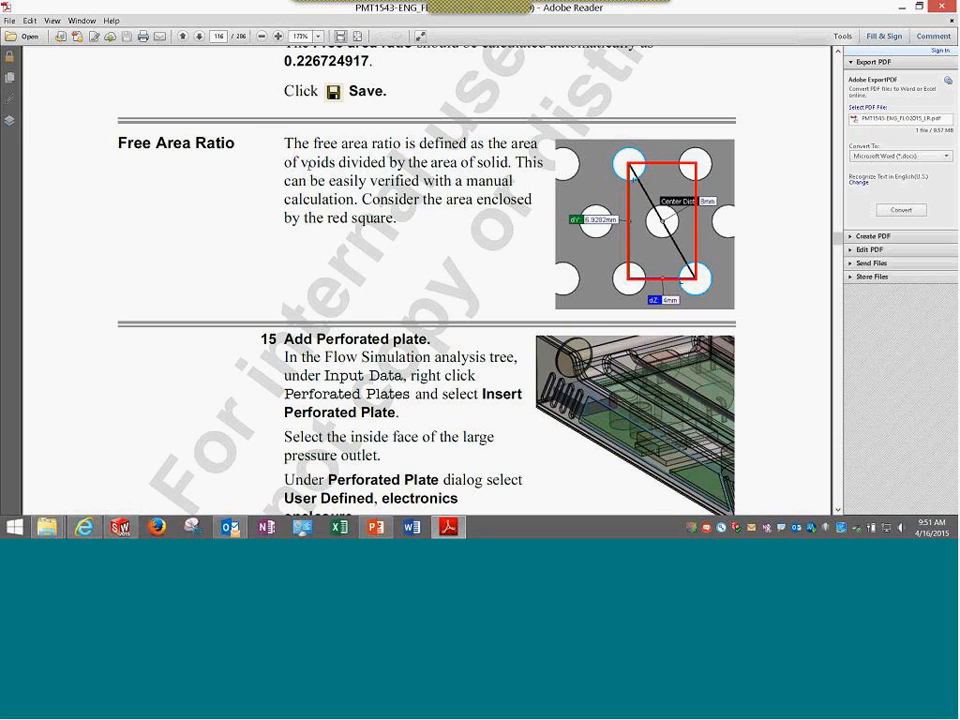
{"action": "scroll", "coordinate": [308, 190], "scroll_direction": "up", "scroll_amount": 1}
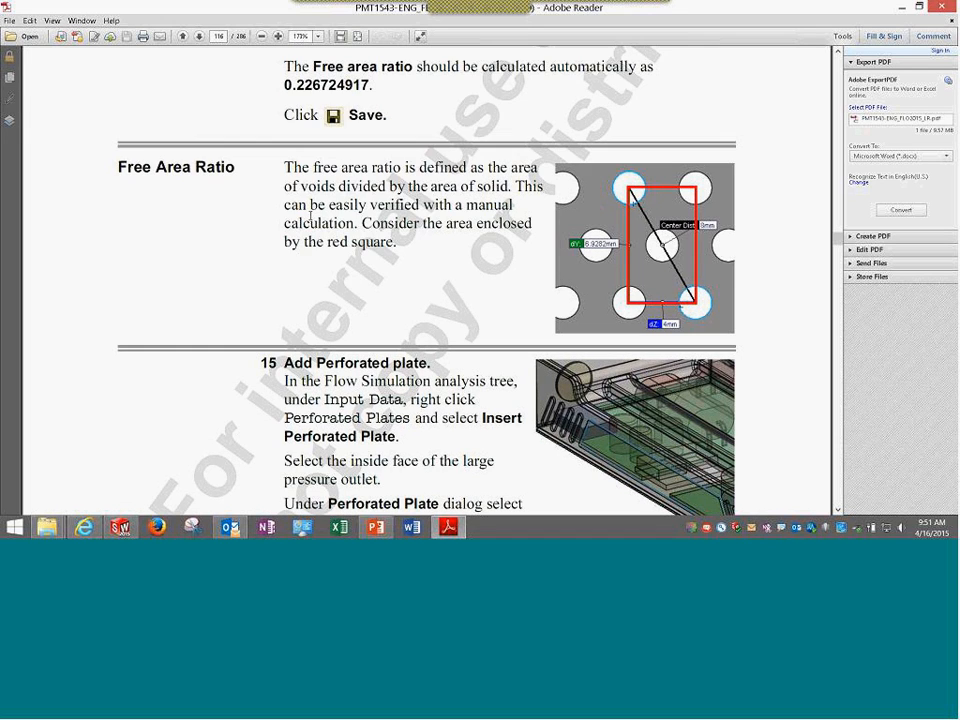
{"action": "scroll", "coordinate": [310, 213], "scroll_direction": "up", "scroll_amount": 10}
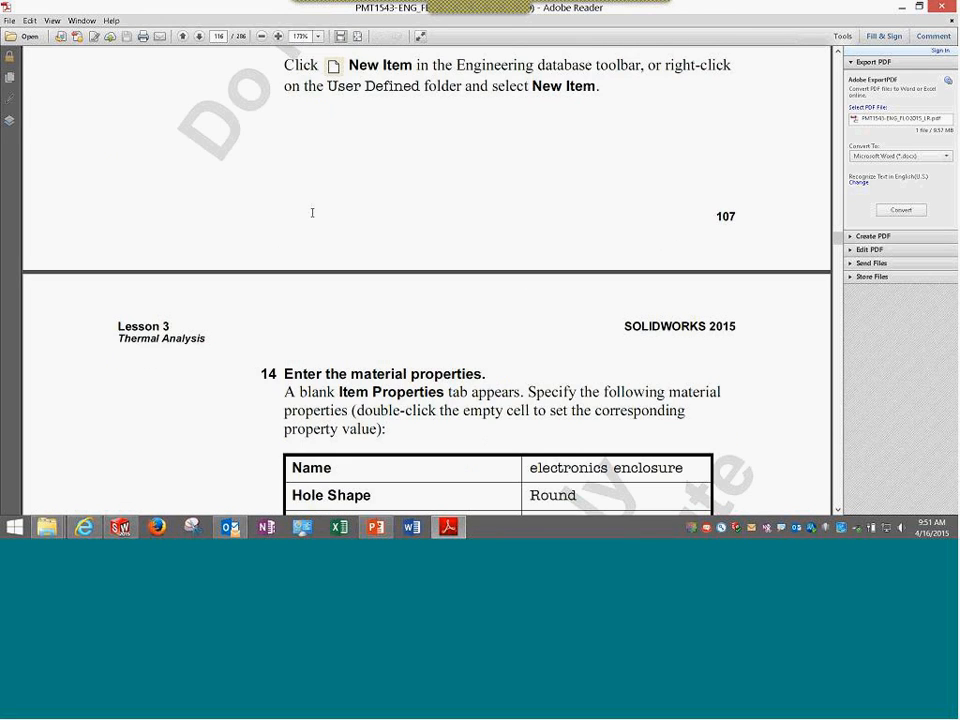
{"action": "scroll", "coordinate": [312, 213], "scroll_direction": "up", "scroll_amount": 7}
{"action": "scroll", "coordinate": [313, 217], "scroll_direction": "down", "scroll_amount": 9}
{"action": "scroll", "coordinate": [313, 217], "scroll_direction": "down", "scroll_amount": 4}
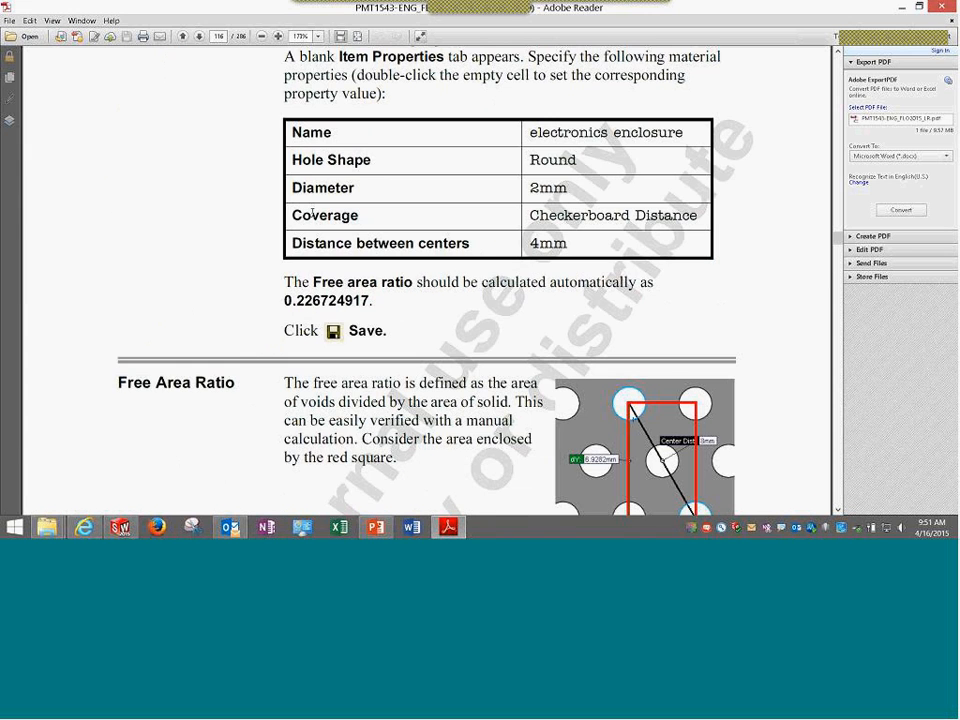
{"action": "scroll", "coordinate": [312, 213], "scroll_direction": "up", "scroll_amount": 1}
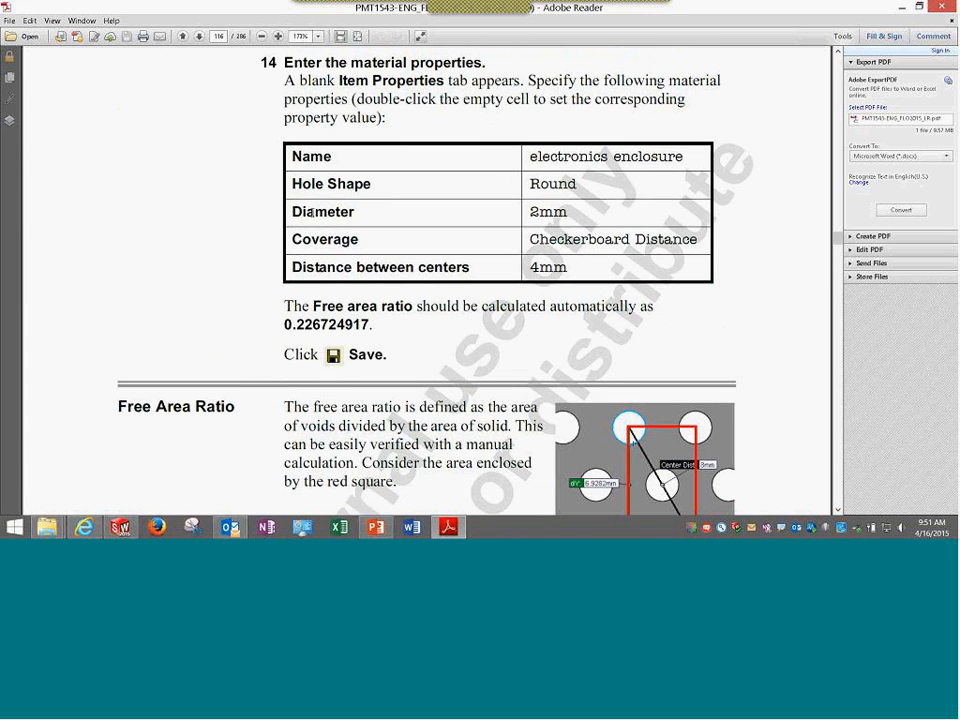
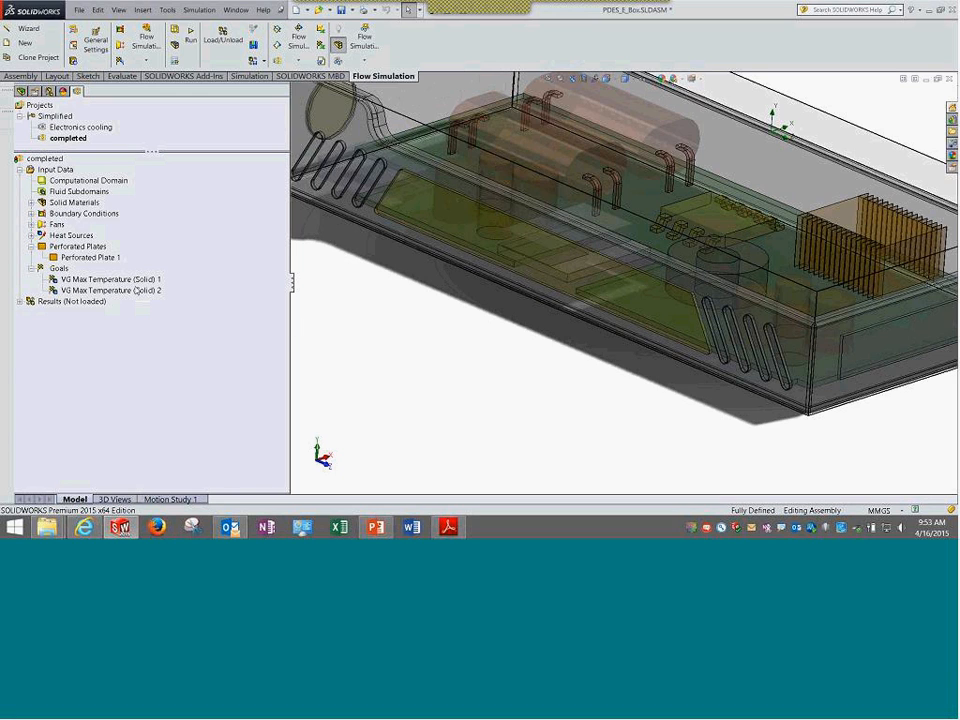
Collapse the perforated plates group and highlight the components assigned to goals VG Max Temperature (Solid) 1 and 2 on the whole enclosure.
{"action": "left_click", "coordinate": [30, 246]}
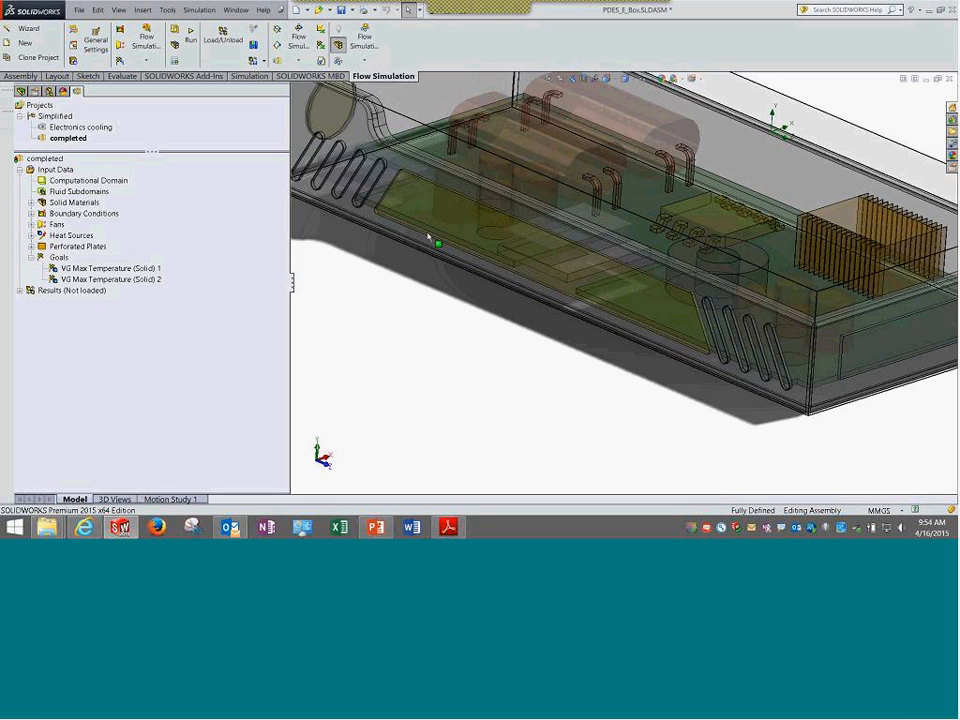
{"action": "left_click", "coordinate": [555, 80]}
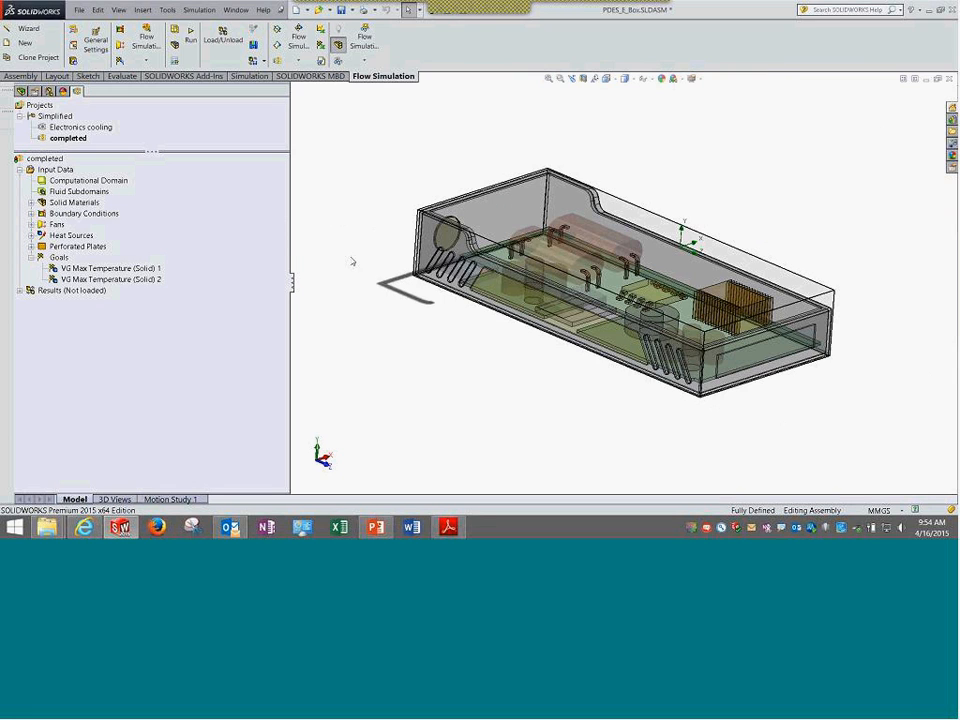
{"action": "left_click", "coordinate": [110, 268]}
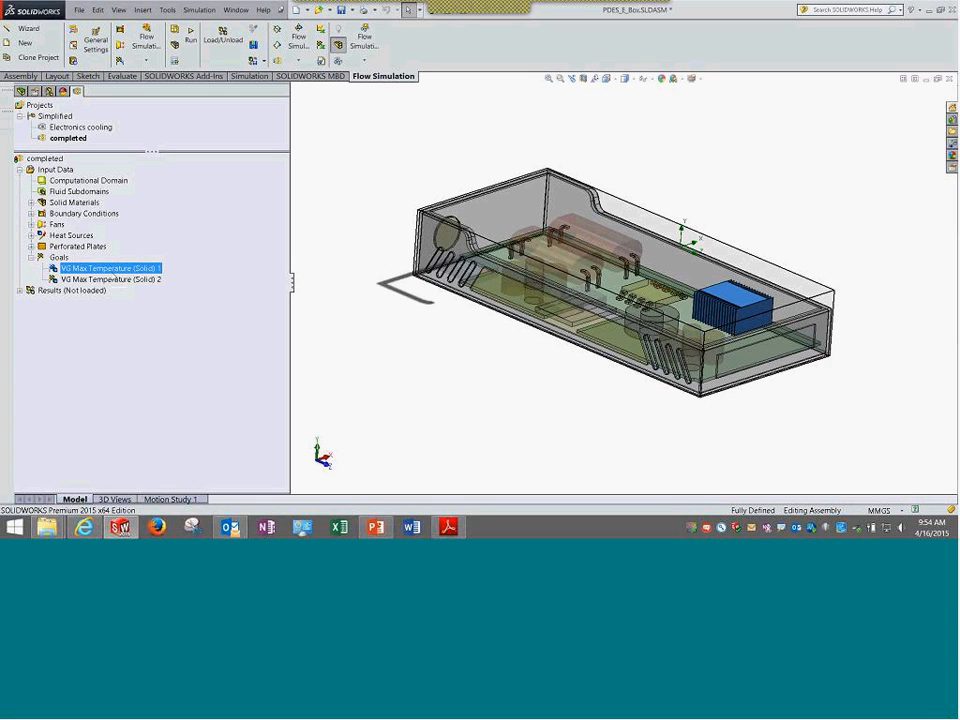
{"action": "left_click", "coordinate": [110, 279]}
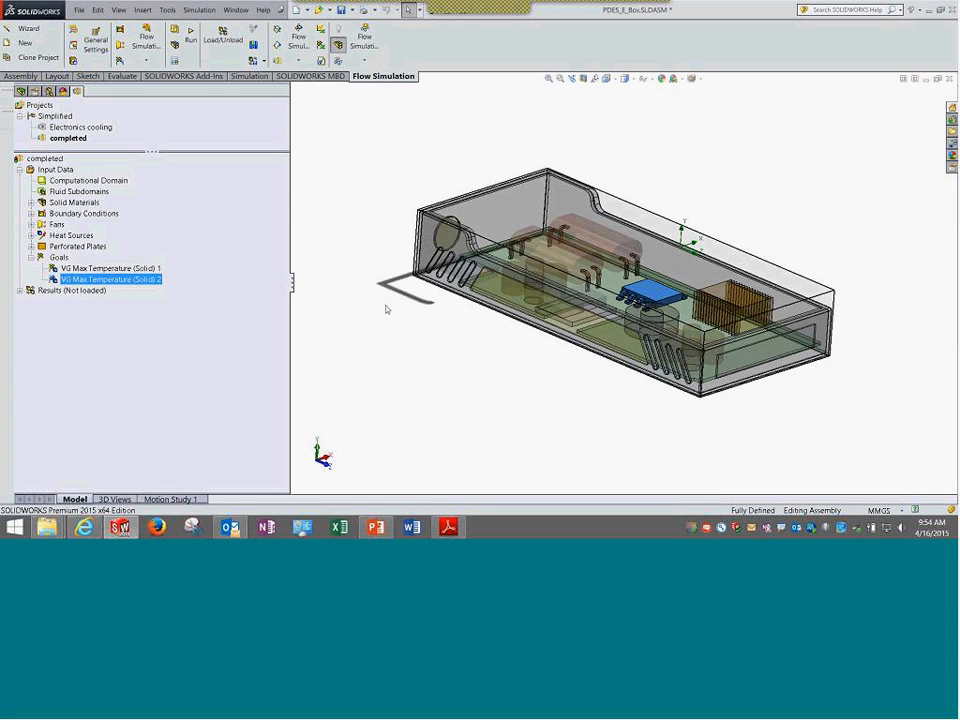
{"action": "left_click", "coordinate": [401, 352]}
{"action": "scroll", "coordinate": [748, 310], "scroll_direction": "down", "scroll_amount": 2}
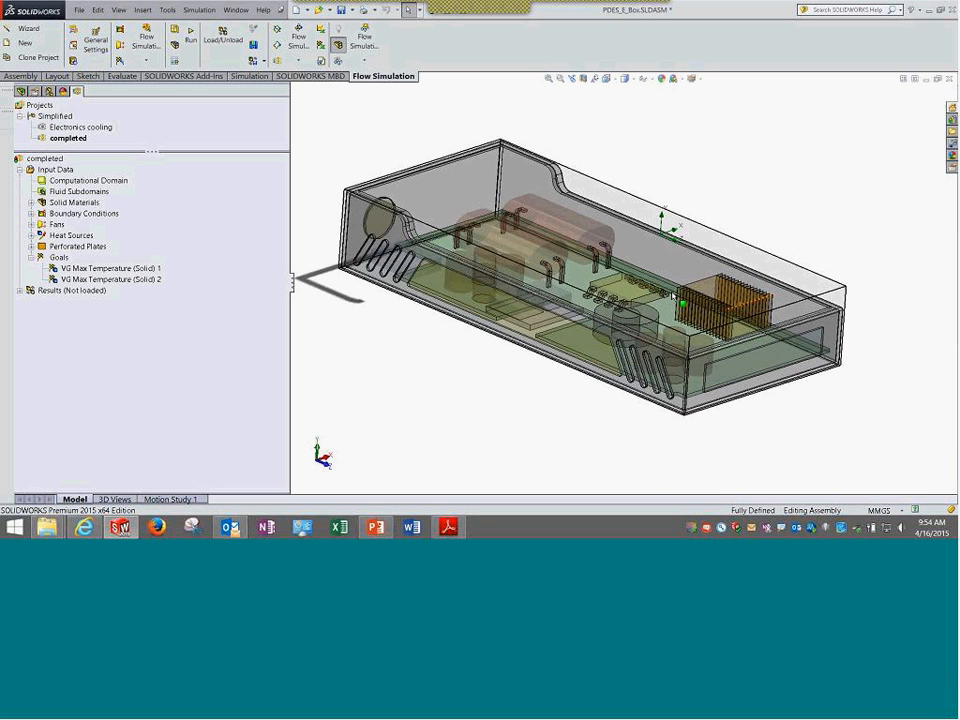
Inspect the chip and heat sink assigned to goals VG Max Temperature (Solid) 2 and 1 up close, and collapse the goals group.
{"action": "scroll", "coordinate": [672, 295], "scroll_direction": "down", "scroll_amount": 10}
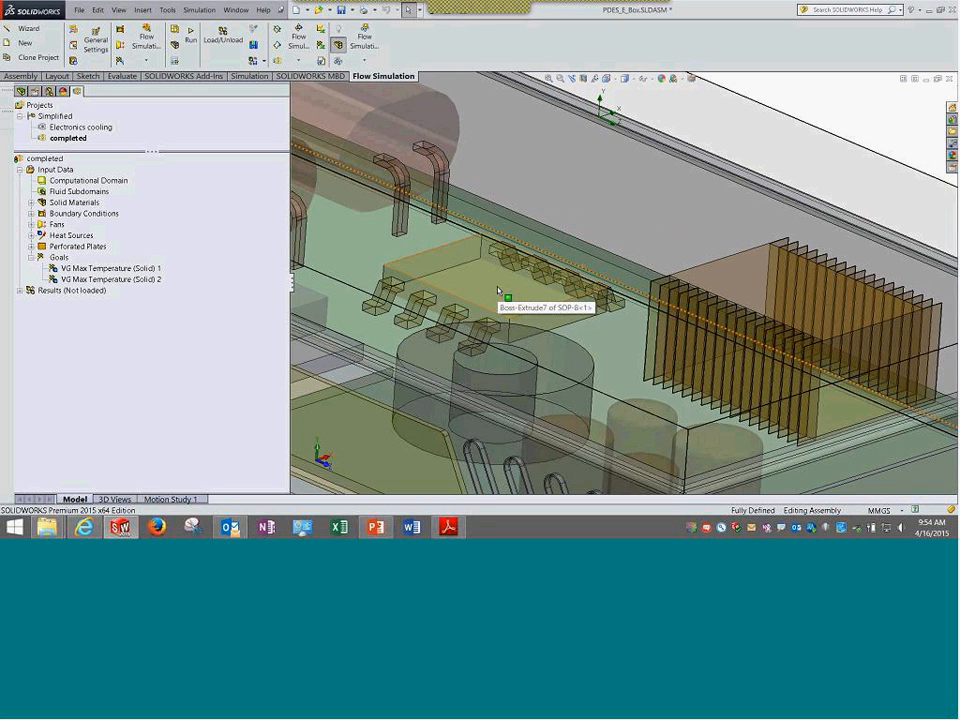
{"action": "left_click", "coordinate": [93, 280]}
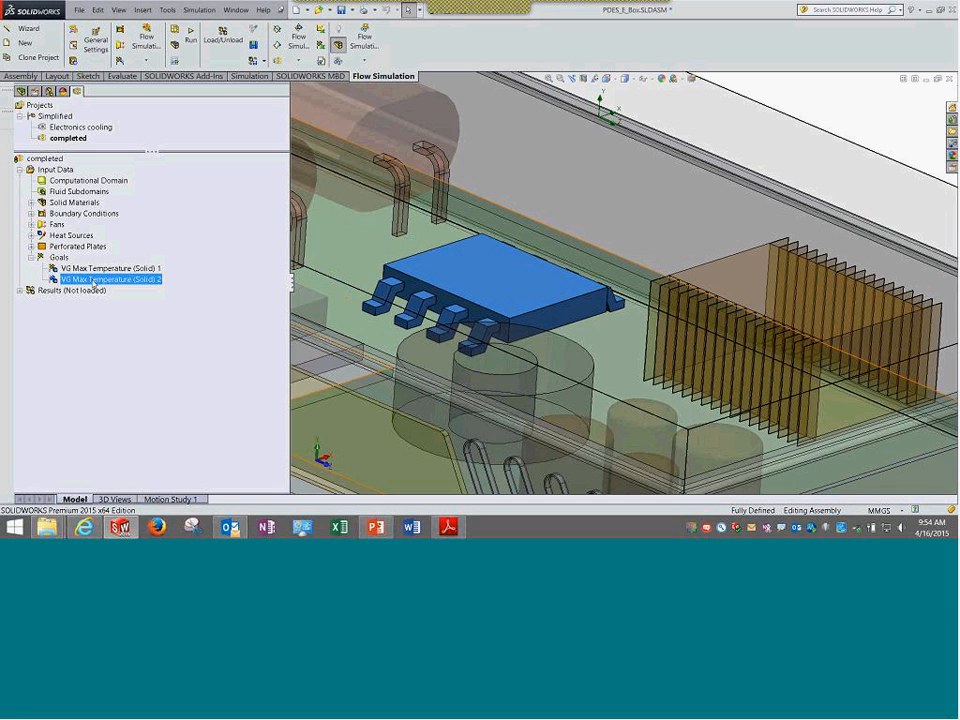
{"action": "left_click", "coordinate": [95, 268]}
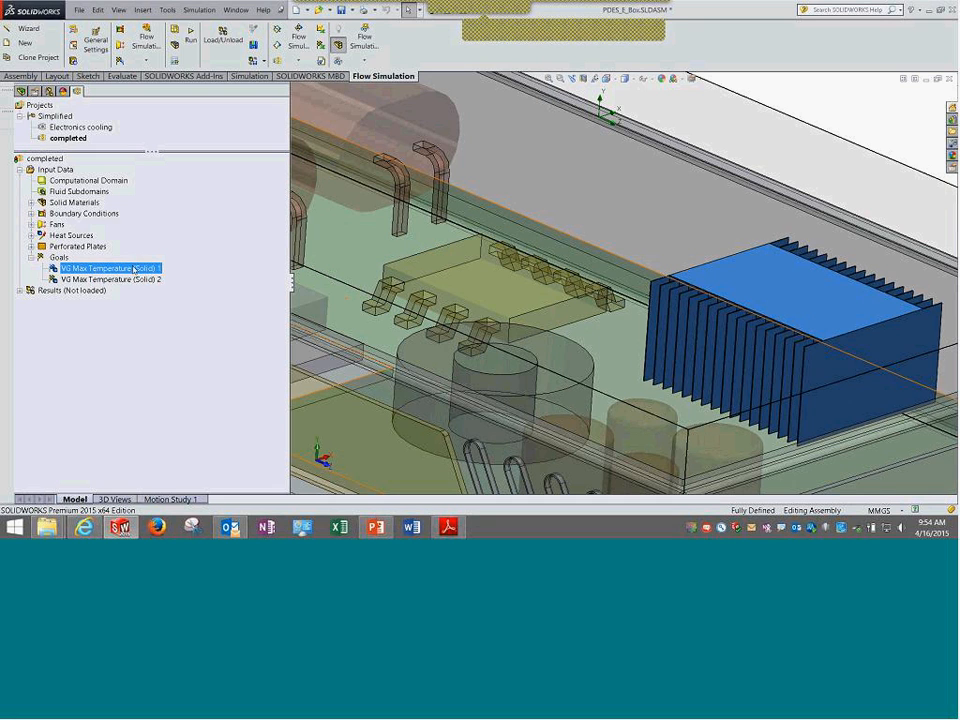
{"action": "left_click", "coordinate": [805, 126]}
{"action": "key", "text": "f"}
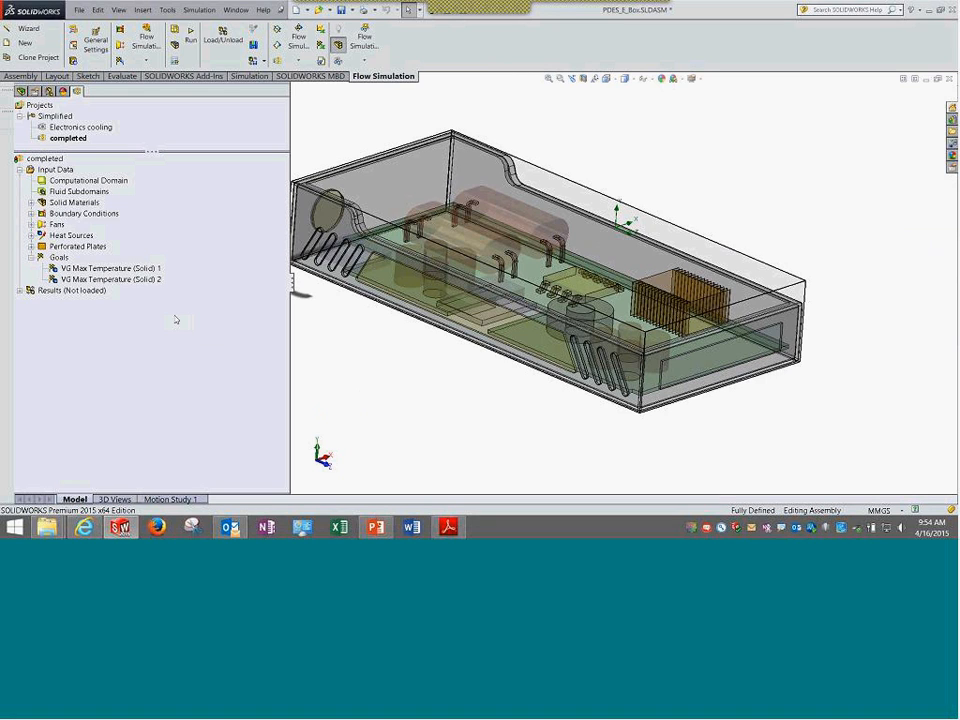
{"action": "left_click", "coordinate": [32, 258]}
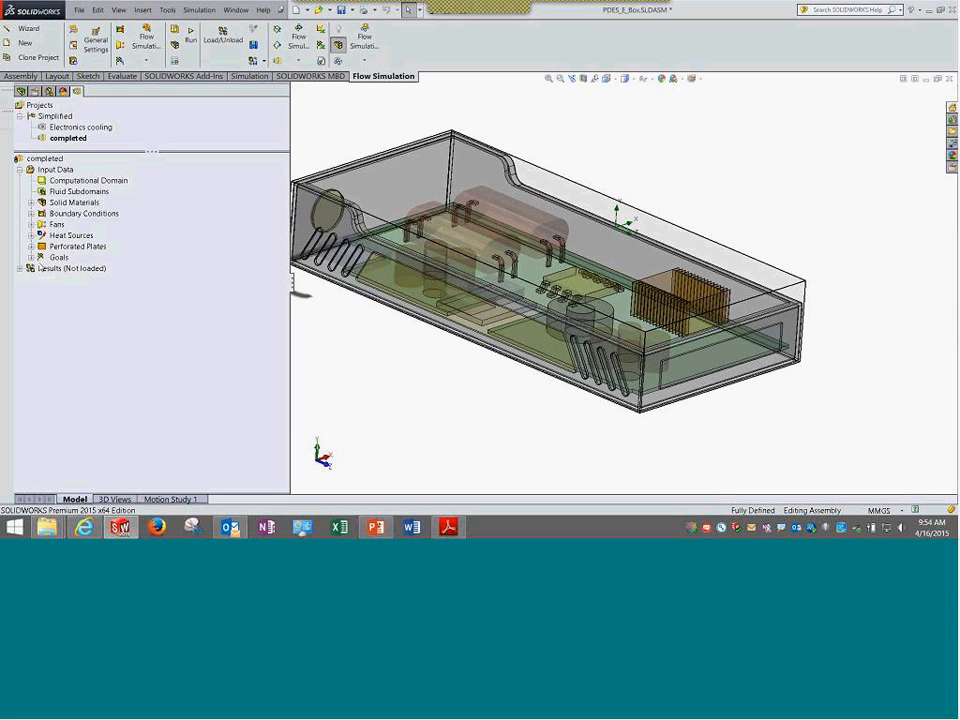
Expand the results of the completed project and try to load them directly.
{"action": "left_click", "coordinate": [20, 269]}
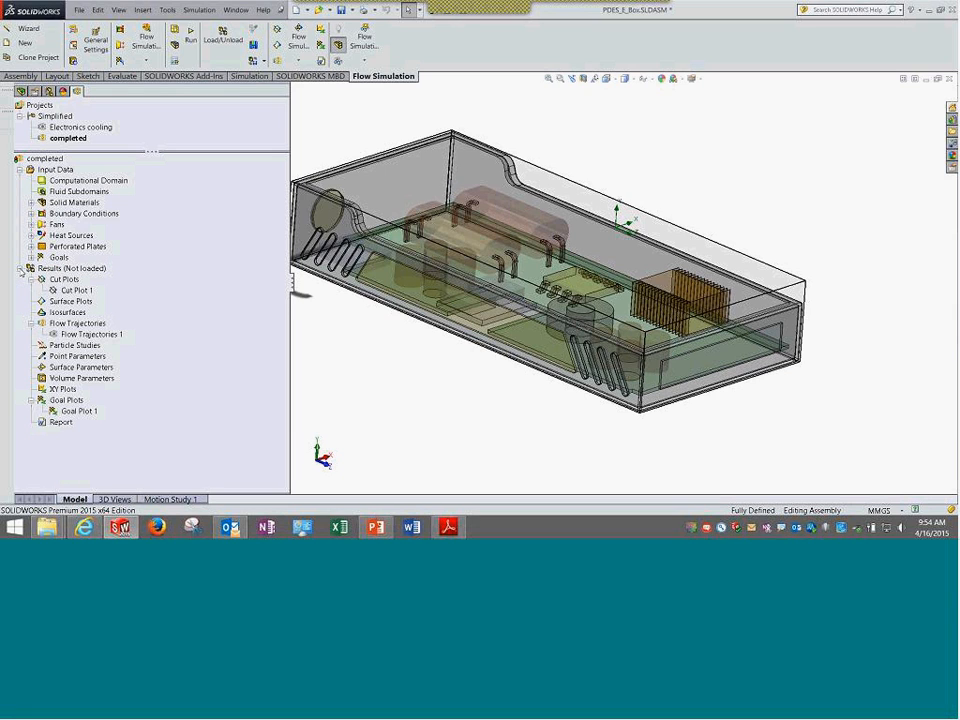
{"action": "left_click", "coordinate": [85, 269]}
{"action": "right_click", "coordinate": [85, 270]}
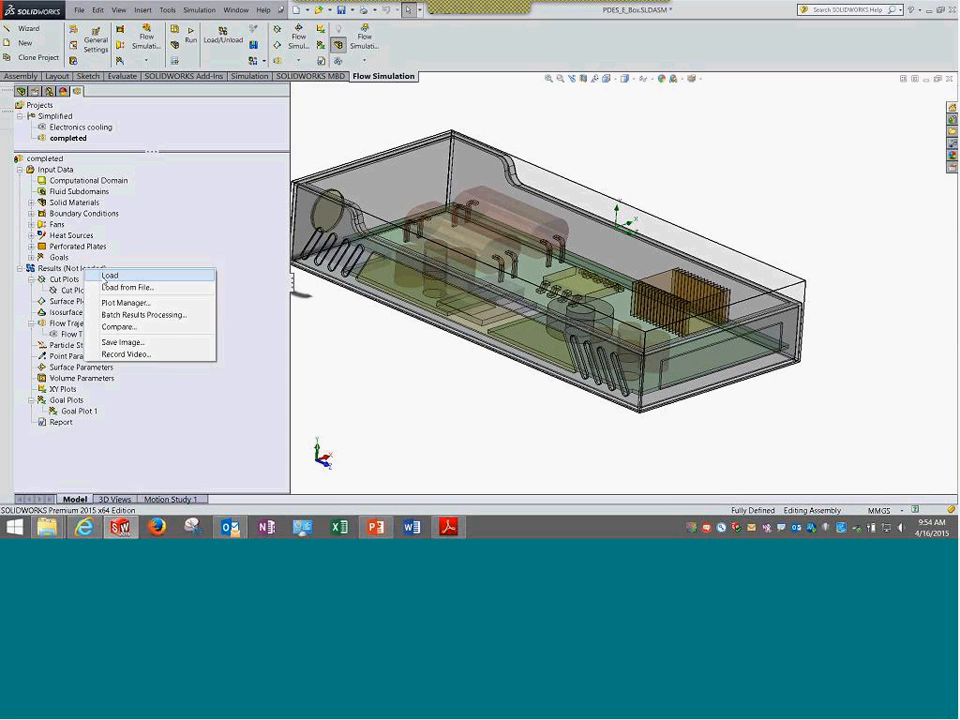
{"action": "left_click", "coordinate": [107, 276]}
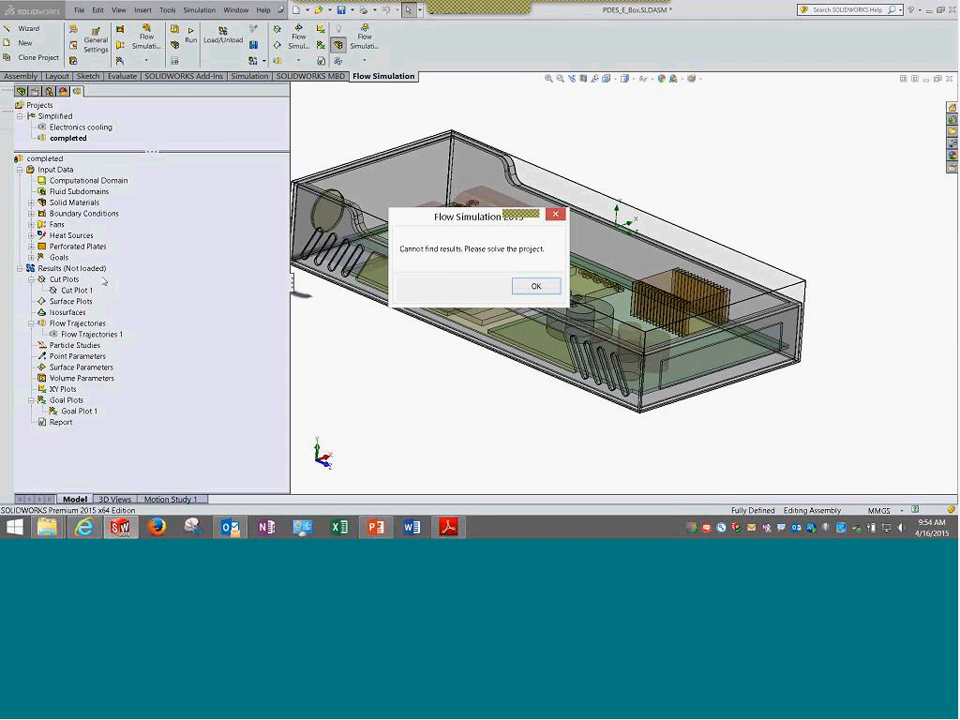
{"action": "left_click", "coordinate": [531, 287]}
Try to load the results from the file 1.fld in folder 1 of the Case Study directory.
{"action": "right_click", "coordinate": [80, 268]}
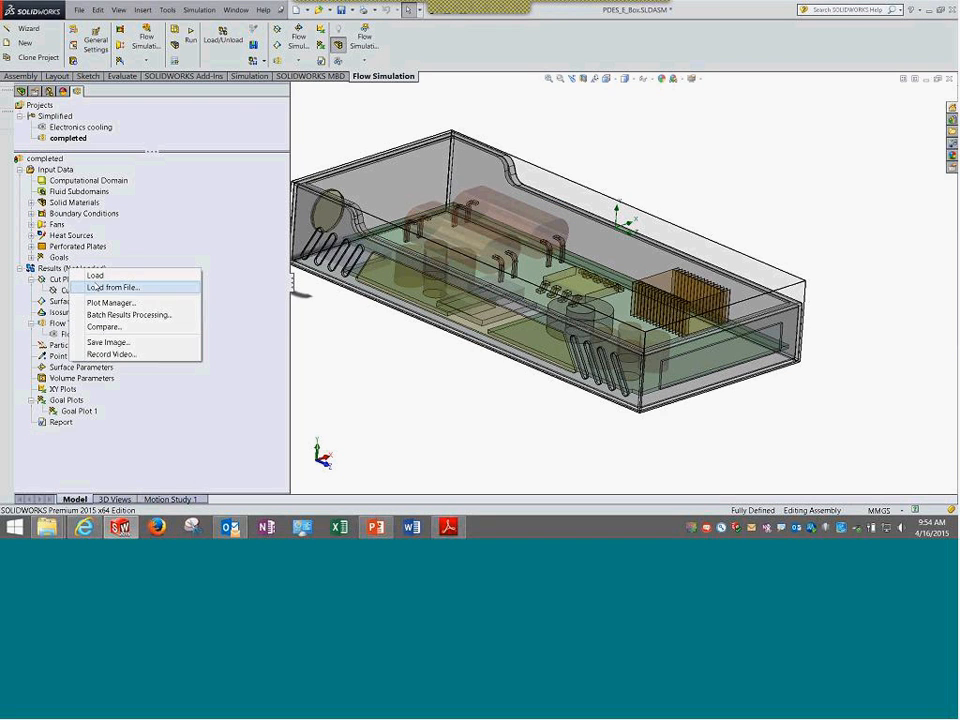
{"action": "left_click", "coordinate": [112, 288]}
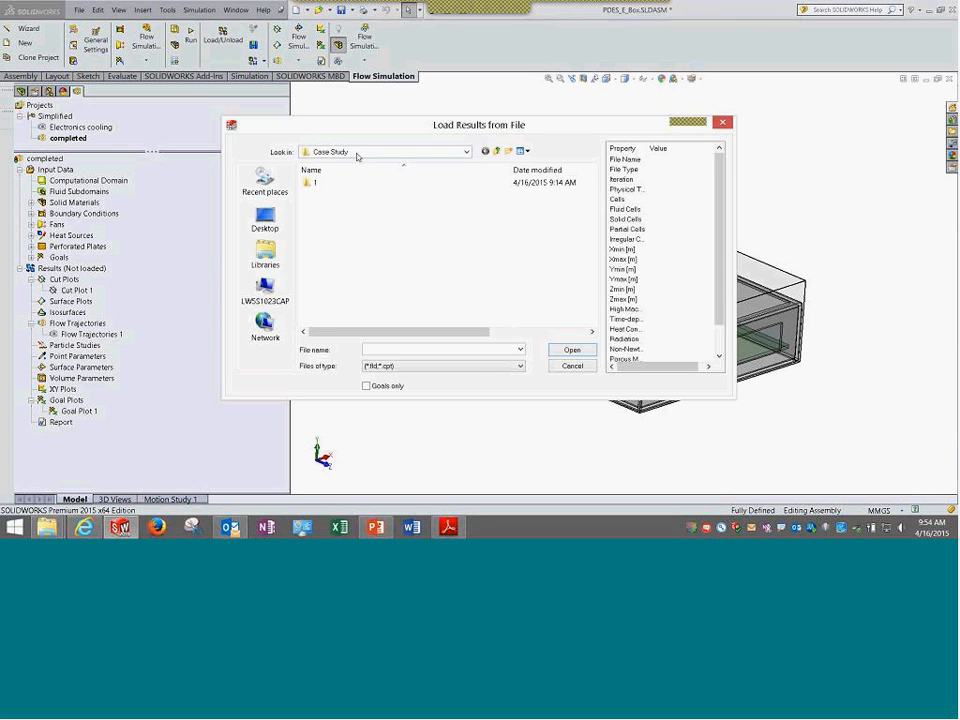
{"action": "left_click", "coordinate": [359, 153]}
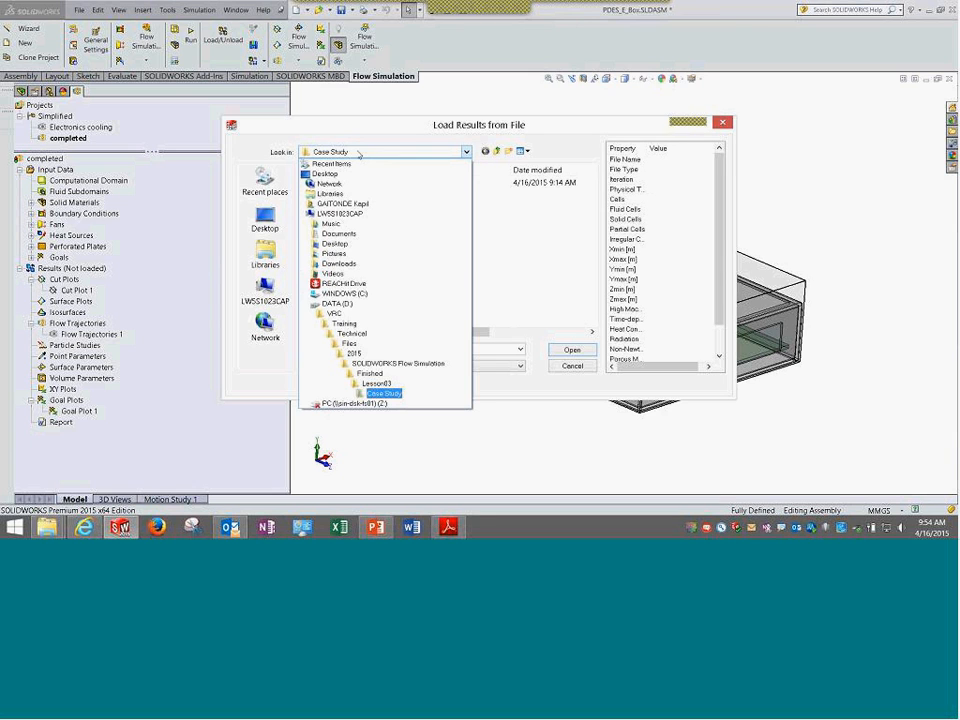
{"action": "left_click", "coordinate": [448, 393]}
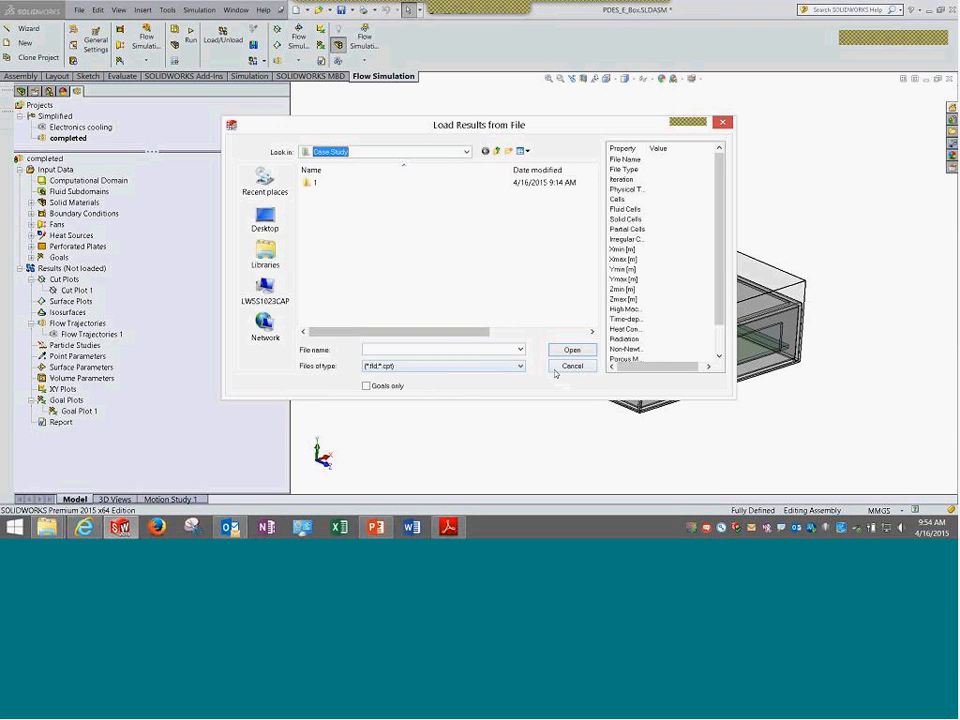
{"action": "double_click", "coordinate": [318, 184]}
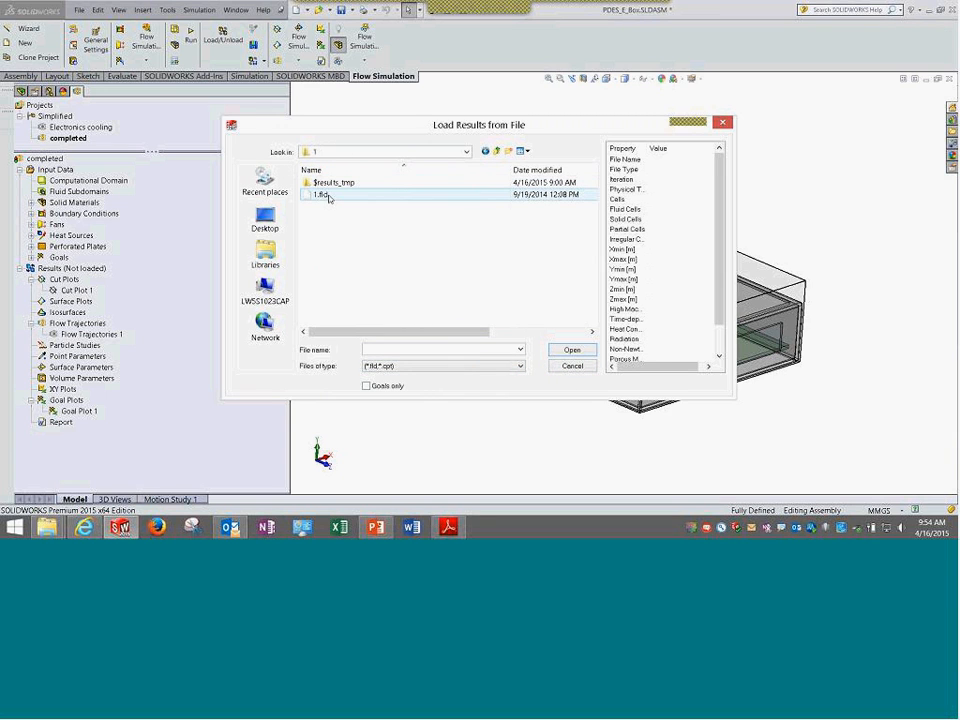
{"action": "left_click", "coordinate": [328, 196]}
{"action": "left_click", "coordinate": [572, 349]}
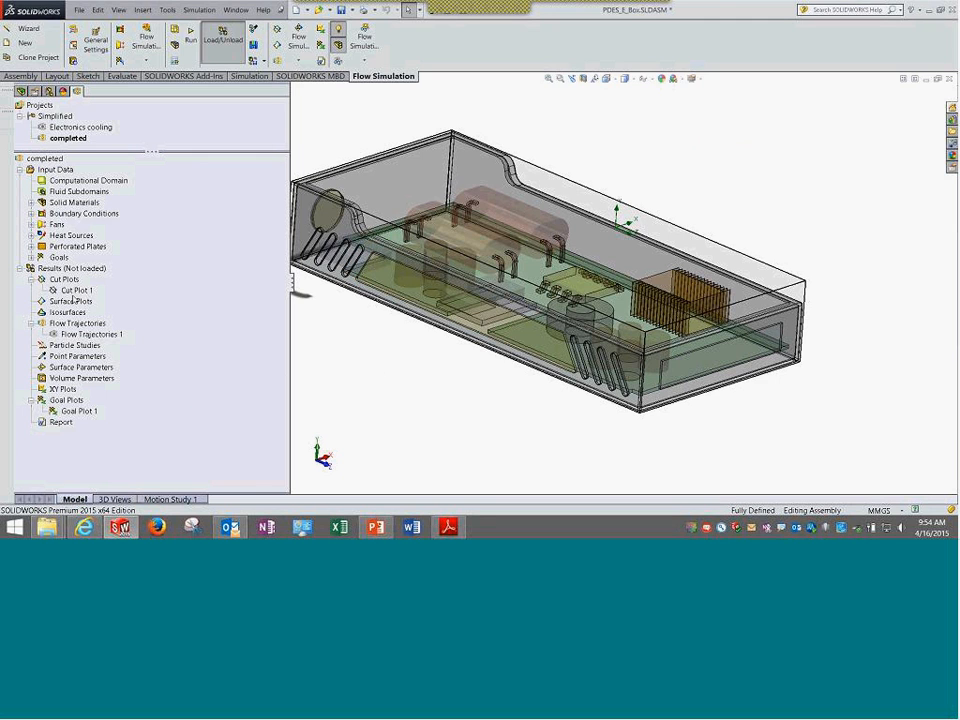
Check whether Cut Plot 1 can be edited, and try again to load 1.fld from folder 1 of the Case Study directory.
{"action": "left_click", "coordinate": [548, 78]}
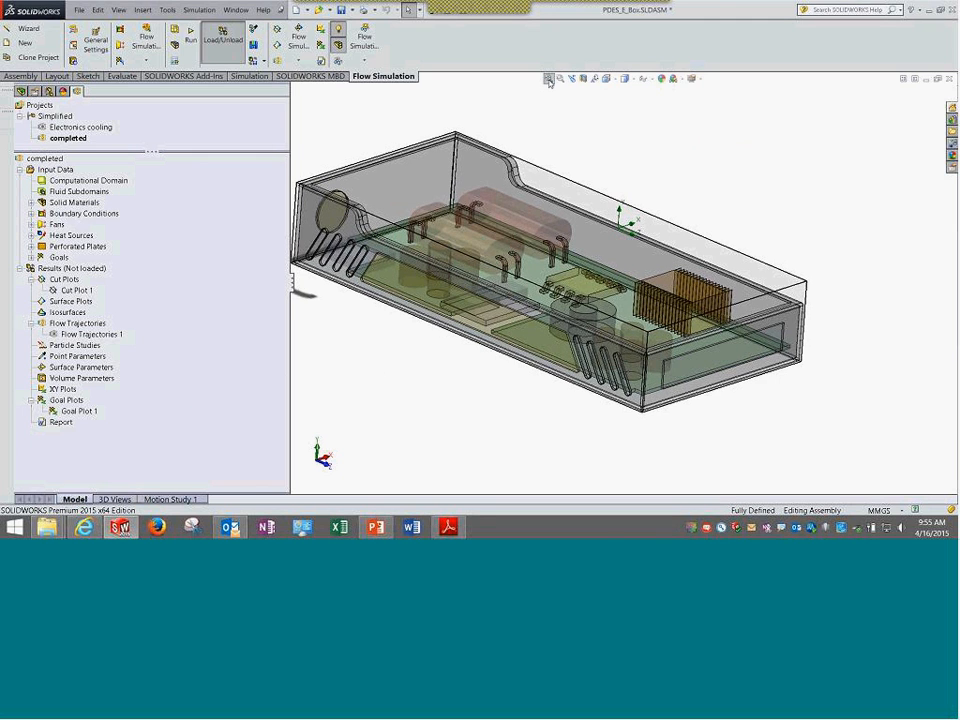
{"action": "left_click", "coordinate": [76, 290]}
{"action": "right_click", "coordinate": [76, 290]}
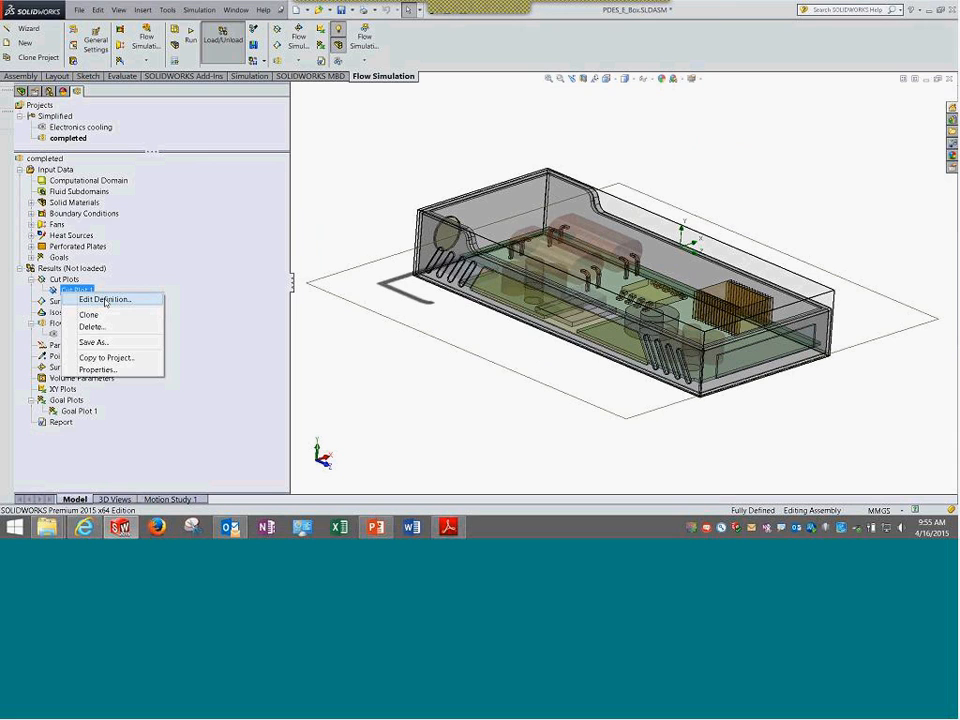
{"action": "right_click", "coordinate": [99, 269]}
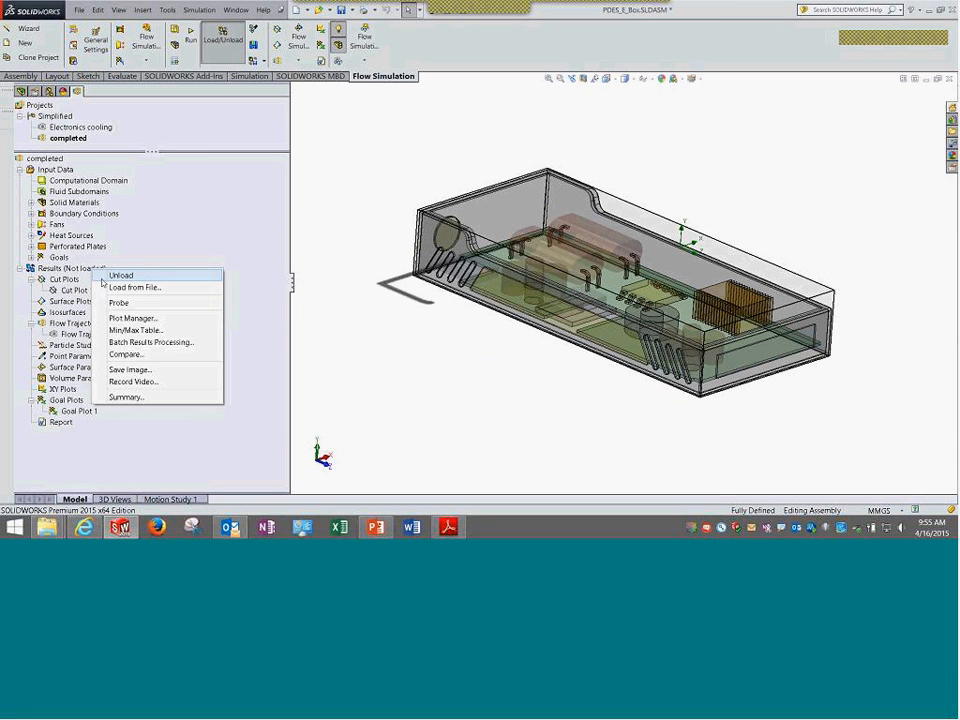
{"action": "left_click", "coordinate": [133, 287]}
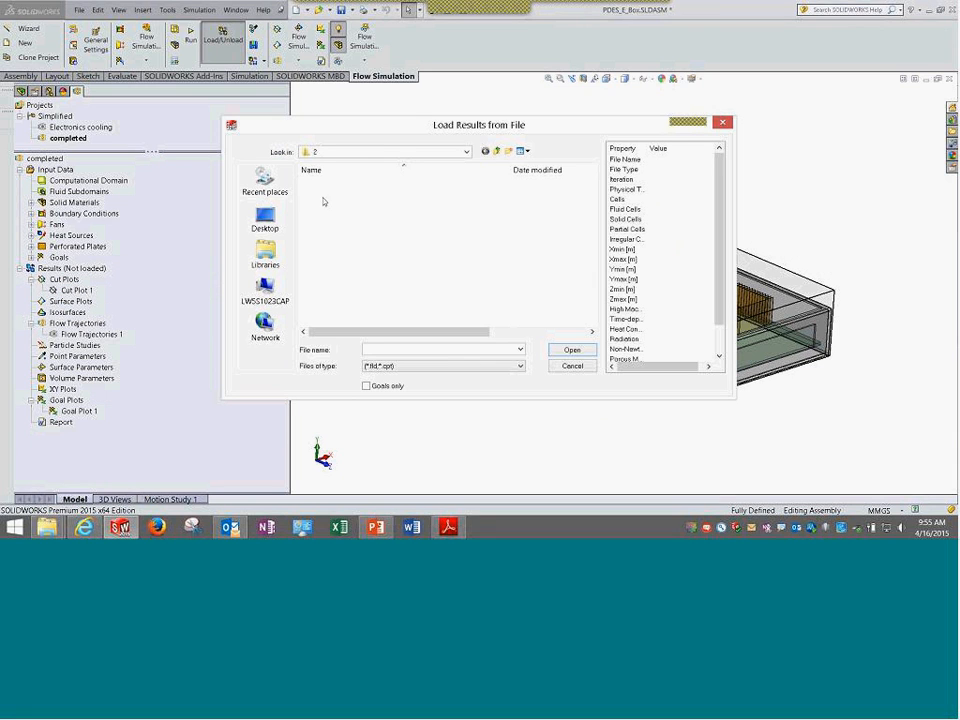
{"action": "left_click", "coordinate": [347, 155]}
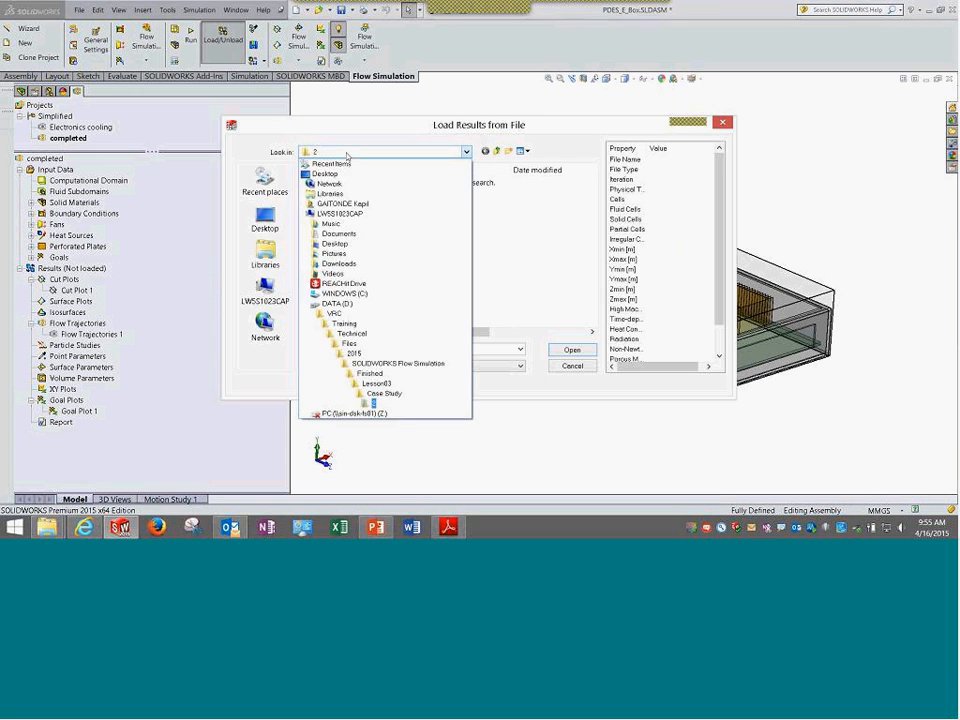
{"action": "left_click", "coordinate": [375, 404]}
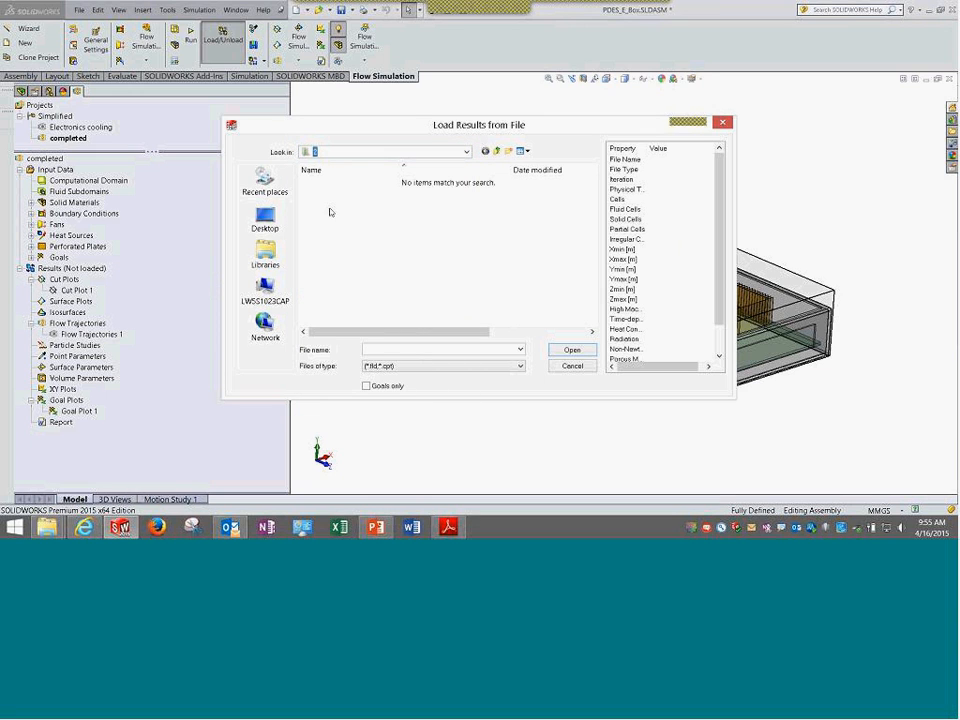
{"action": "left_click", "coordinate": [499, 152]}
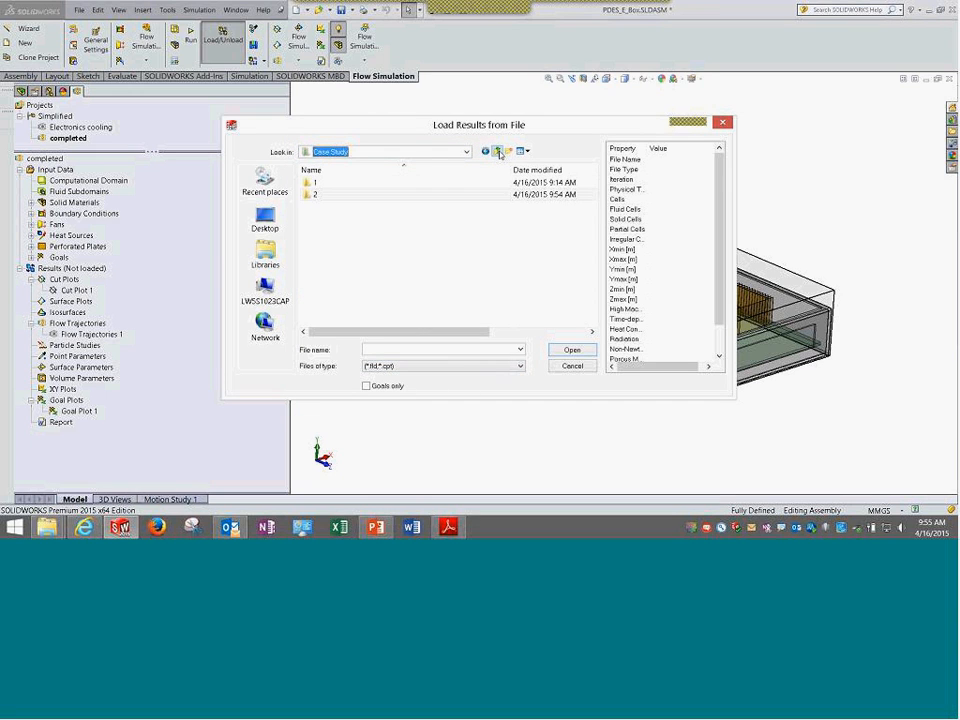
{"action": "double_click", "coordinate": [334, 184]}
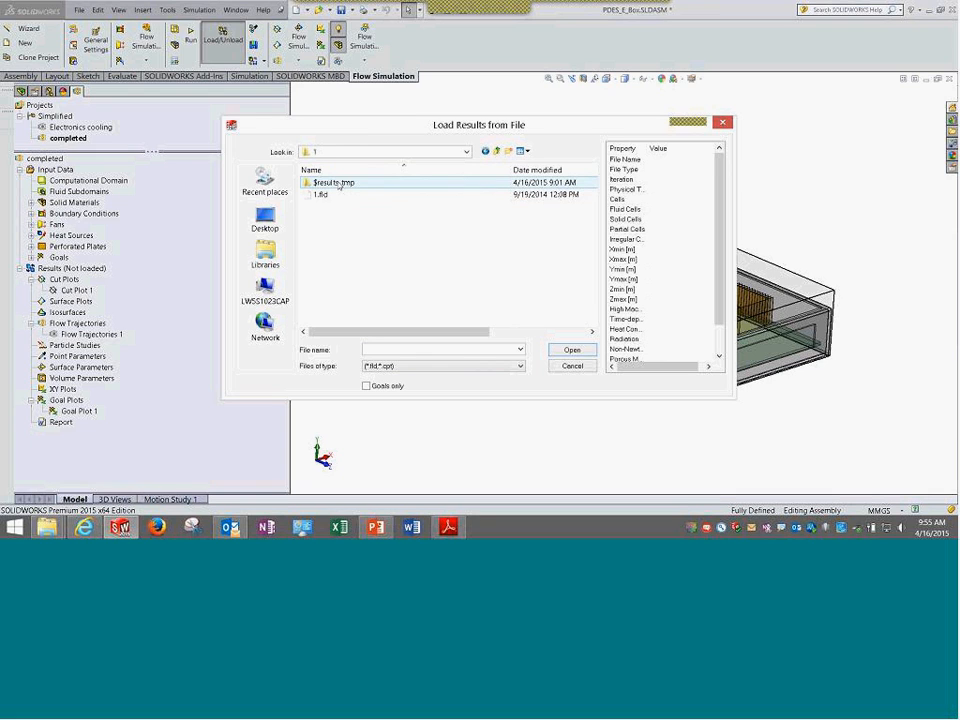
{"action": "left_click", "coordinate": [322, 194]}
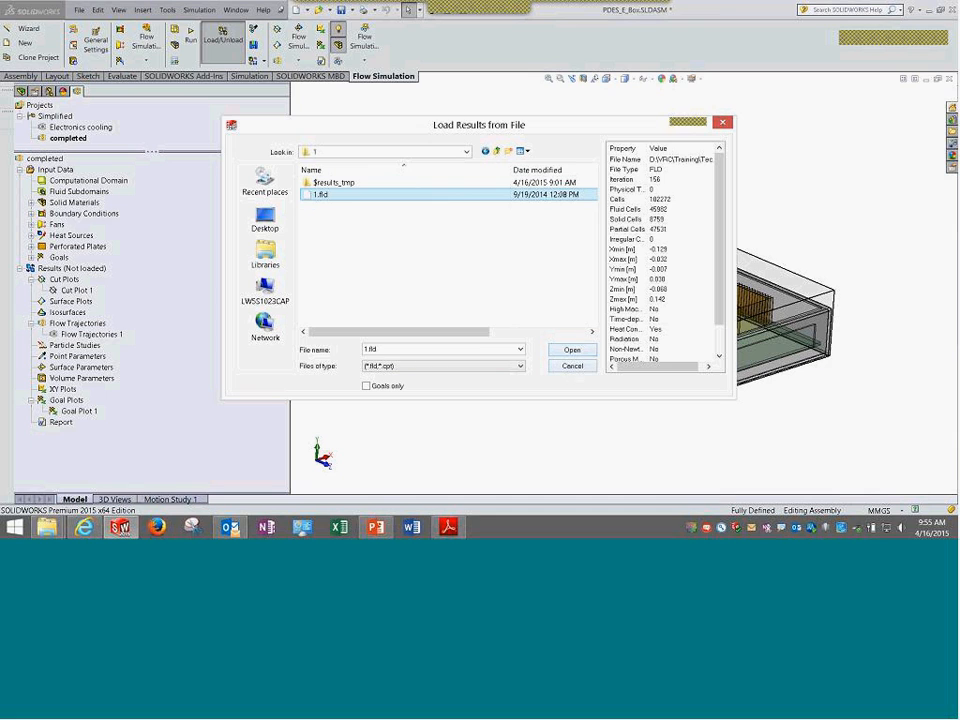
{"action": "left_click", "coordinate": [566, 350]}
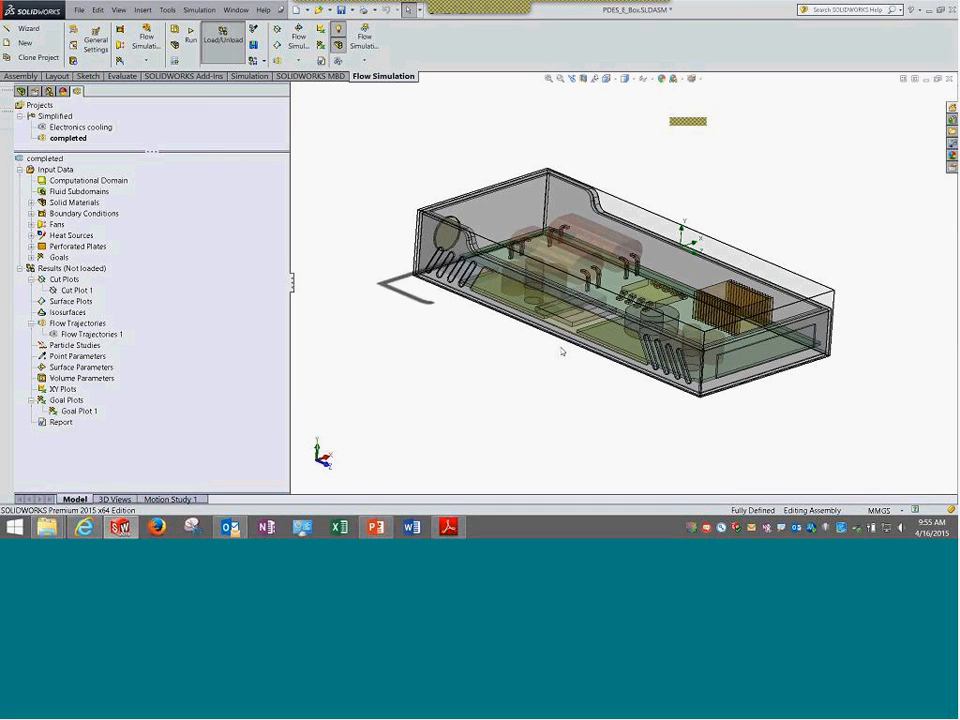
Close the enclosure assembly without saving its changes.
{"action": "left_click", "coordinate": [949, 79]}
{"action": "left_click", "coordinate": [463, 278]}
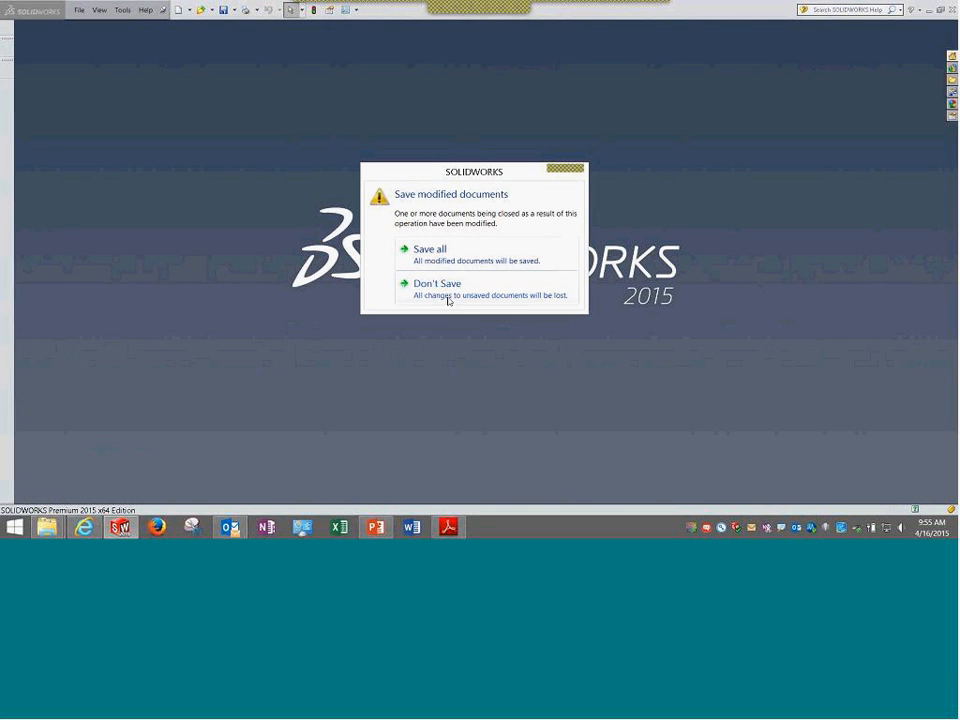
{"action": "left_click", "coordinate": [436, 283]}
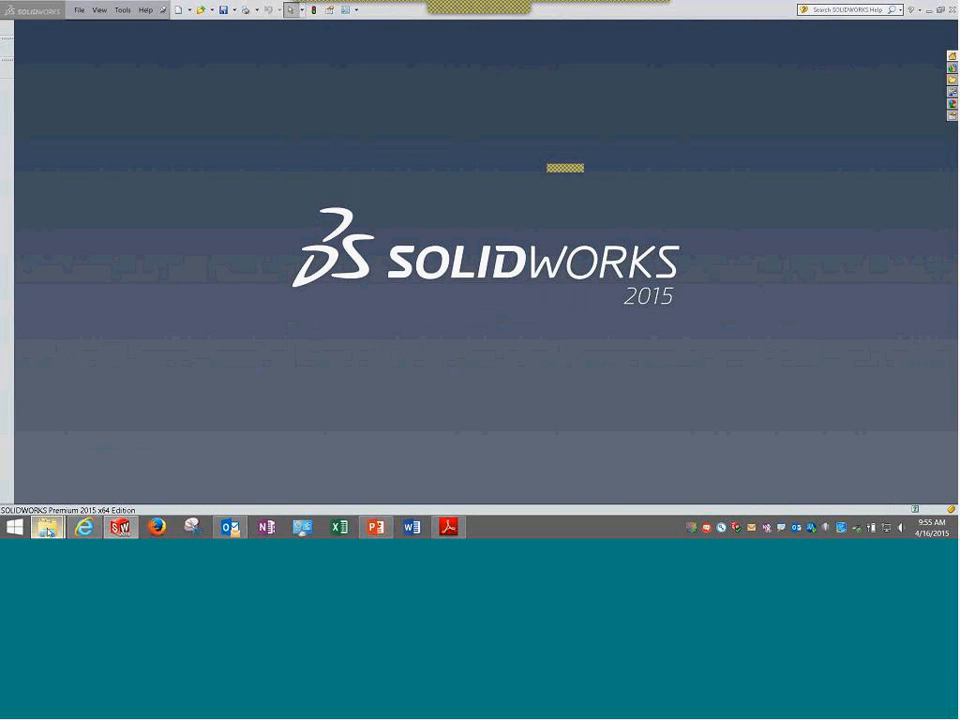
Reopen PDES_E_Box.SLDASM from the Finished > Lesson03 > Case Study folder in File Explorer and accept the project format conversion.
{"action": "mouse_move", "coordinate": [47, 526]}
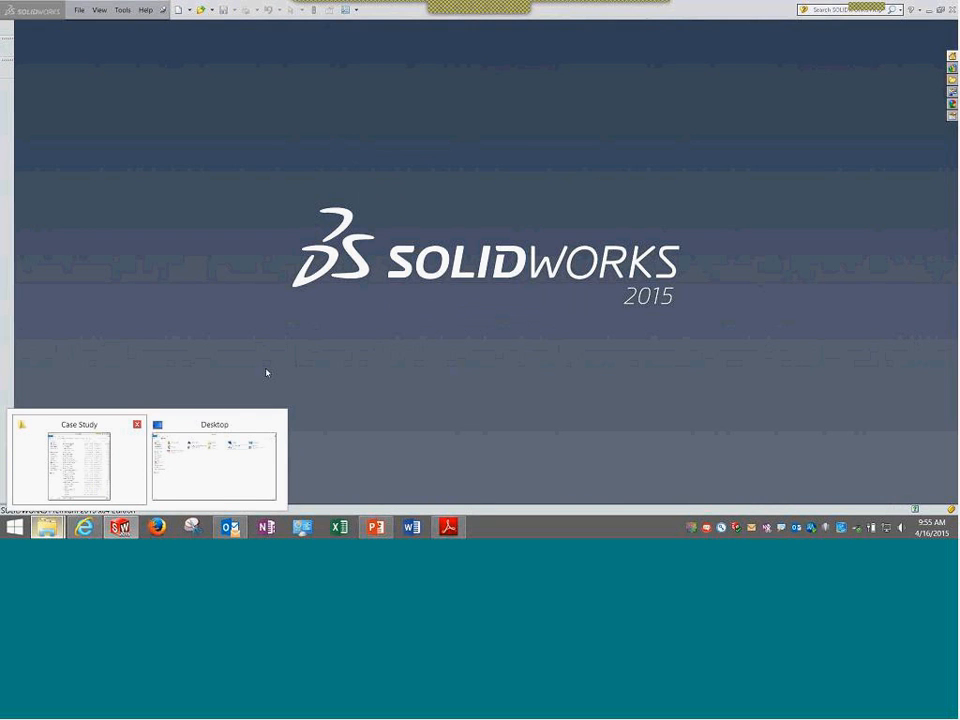
{"action": "left_click", "coordinate": [80, 462]}
{"action": "left_click", "coordinate": [917, 9]}
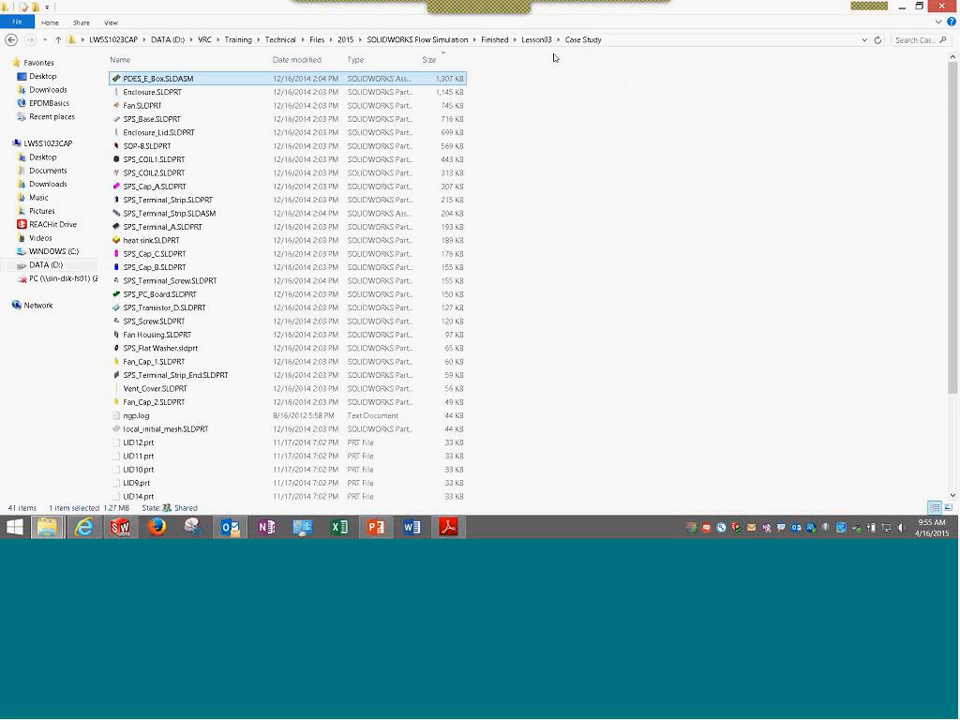
{"action": "left_click", "coordinate": [505, 43]}
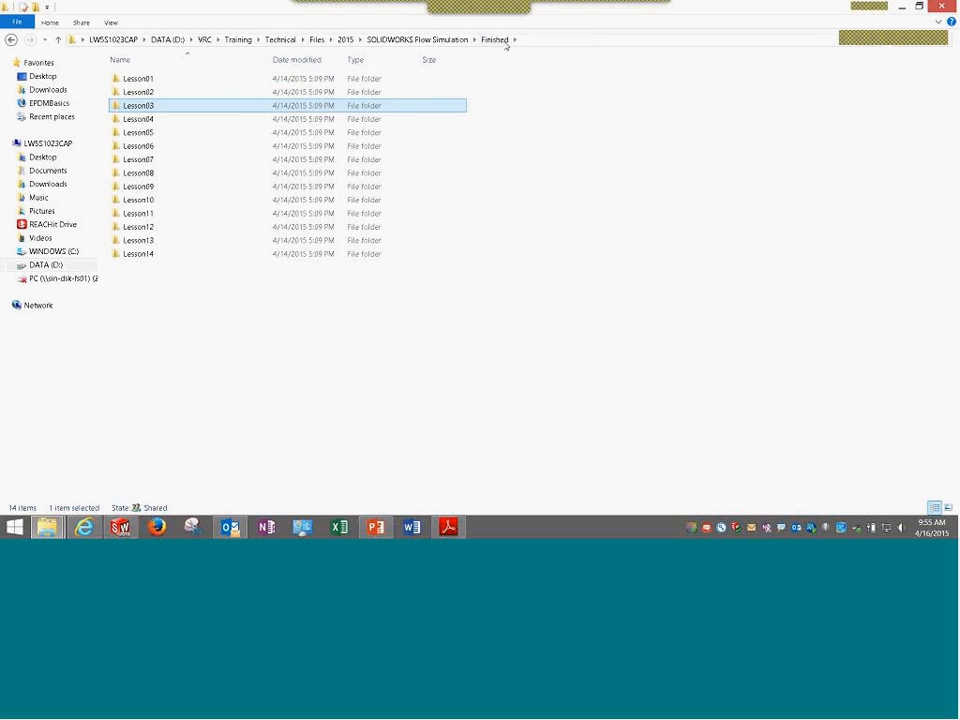
{"action": "double_click", "coordinate": [128, 103]}
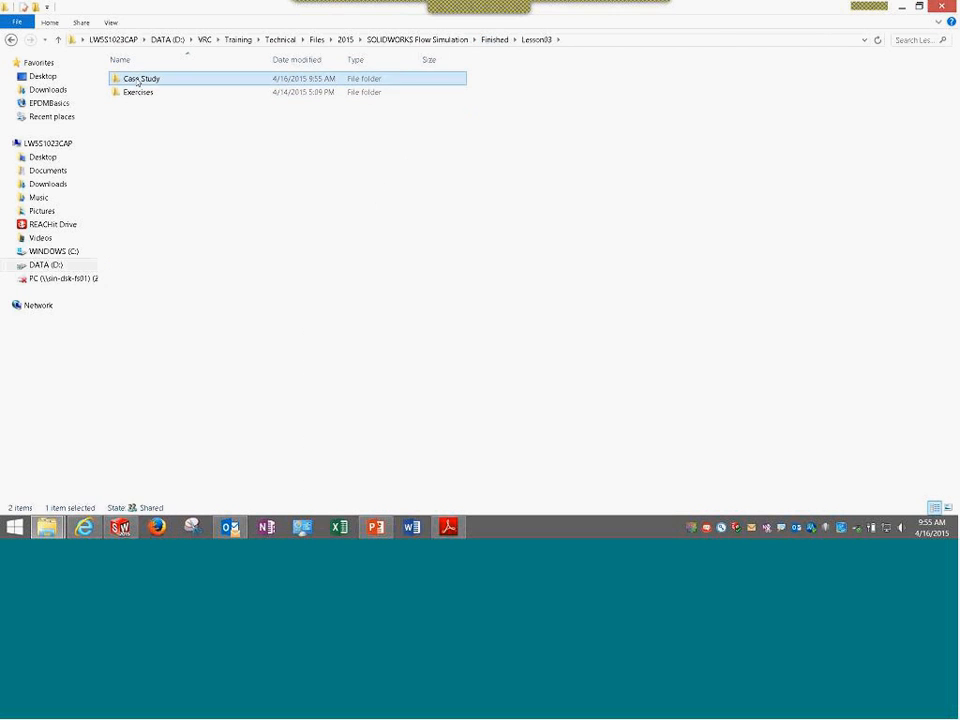
{"action": "double_click", "coordinate": [135, 79]}
{"action": "left_click_drag", "start_coordinate": [127, 79], "coordinate": [326, 349]}
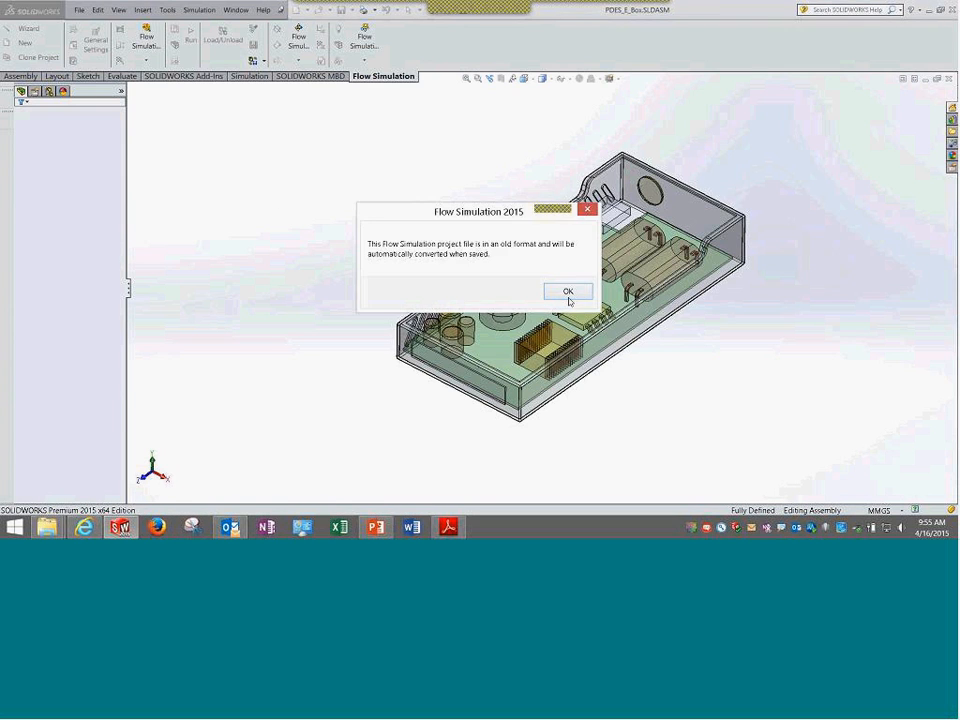
{"action": "left_click", "coordinate": [568, 290]}
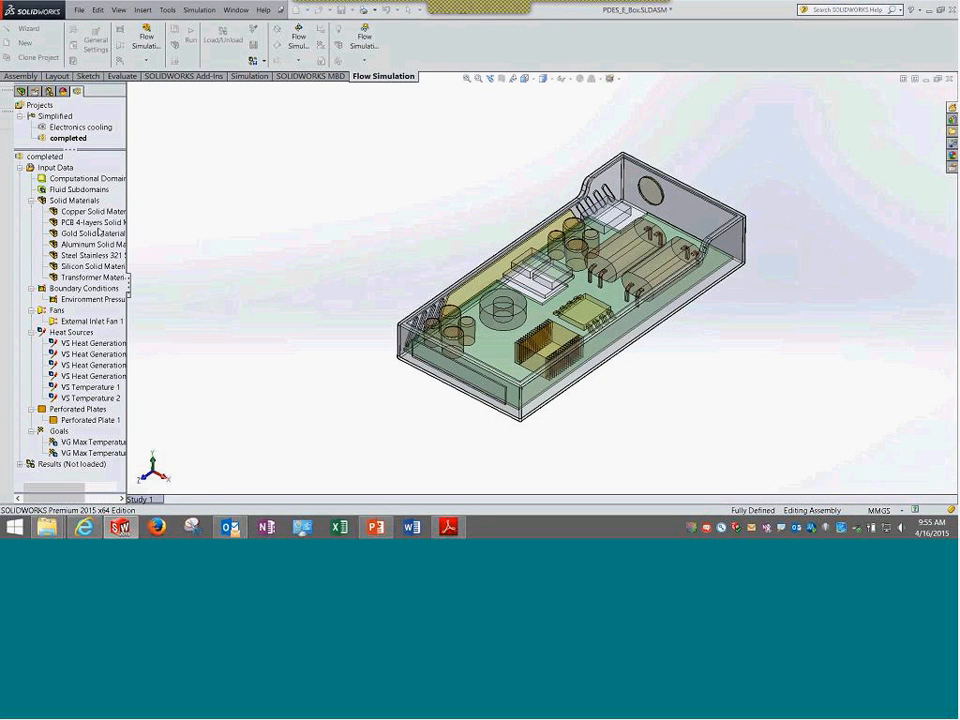
Load the completed project's results and expand the results group to show its plots.
{"action": "right_click", "coordinate": [58, 465]}
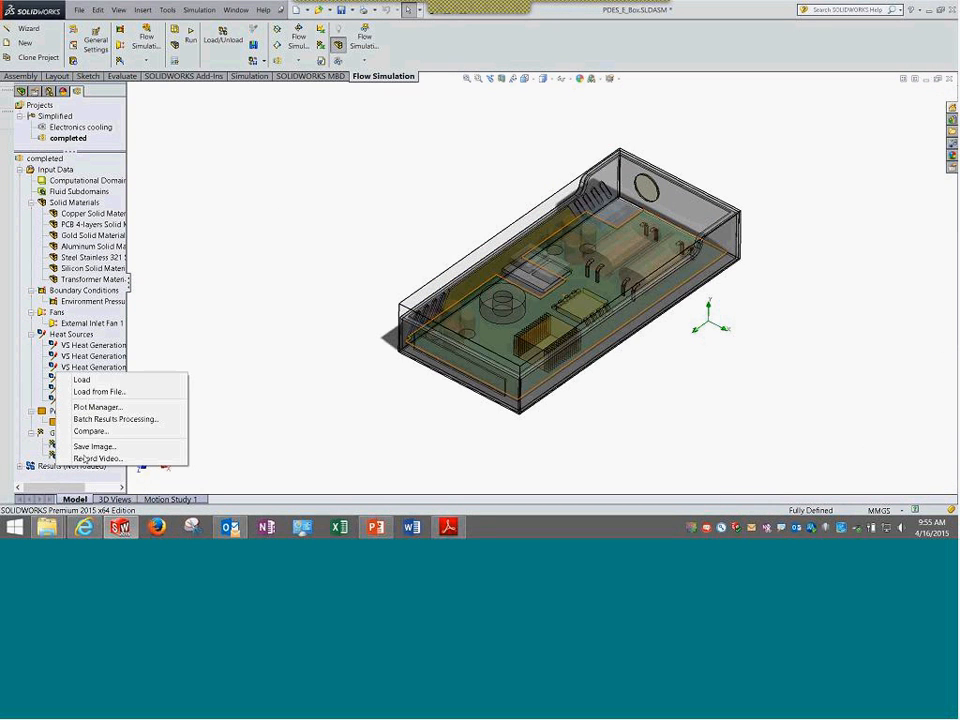
{"action": "left_click", "coordinate": [82, 380]}
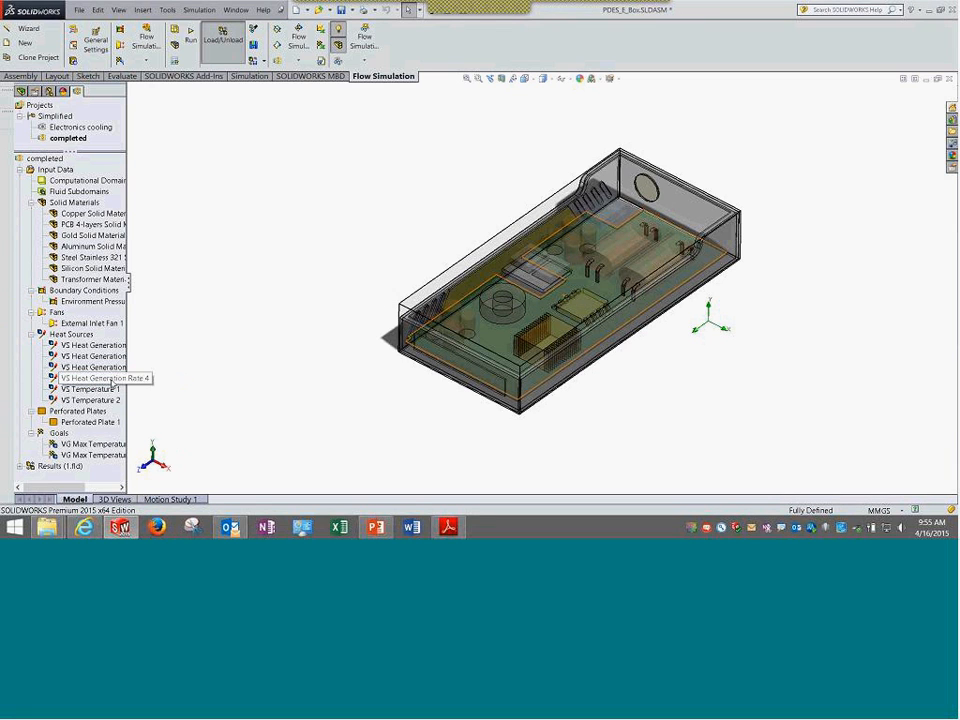
{"action": "left_click", "coordinate": [21, 467]}
{"action": "scroll", "coordinate": [24, 420], "scroll_direction": "up", "scroll_amount": 5}
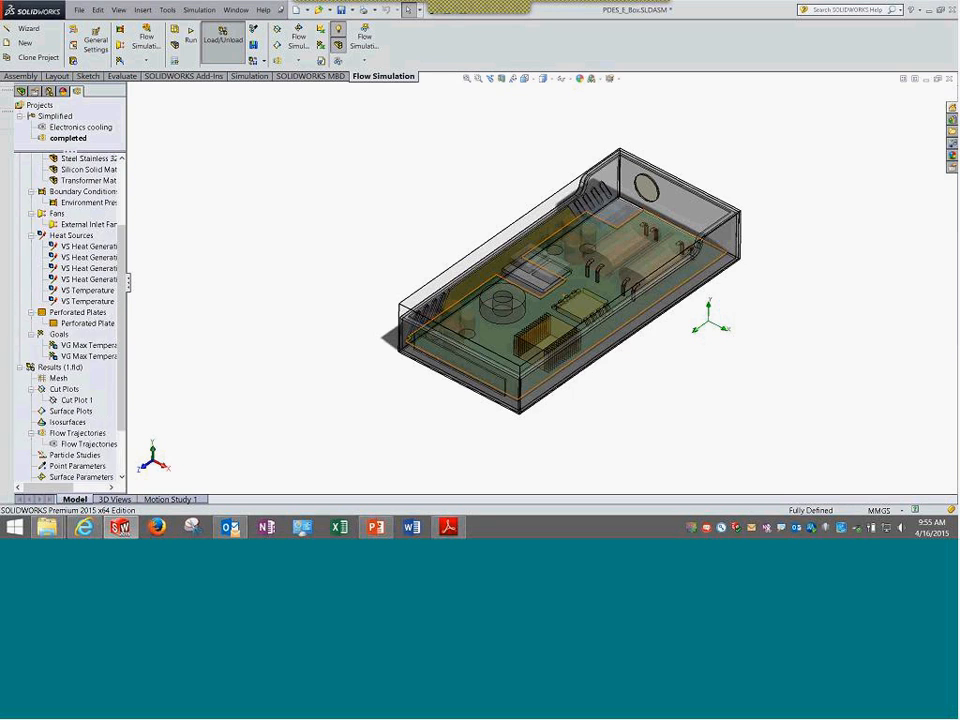
Show Cut Plot 1 of the completed project and inspect its temperature contours across the enclosure.
{"action": "left_click", "coordinate": [19, 170]}
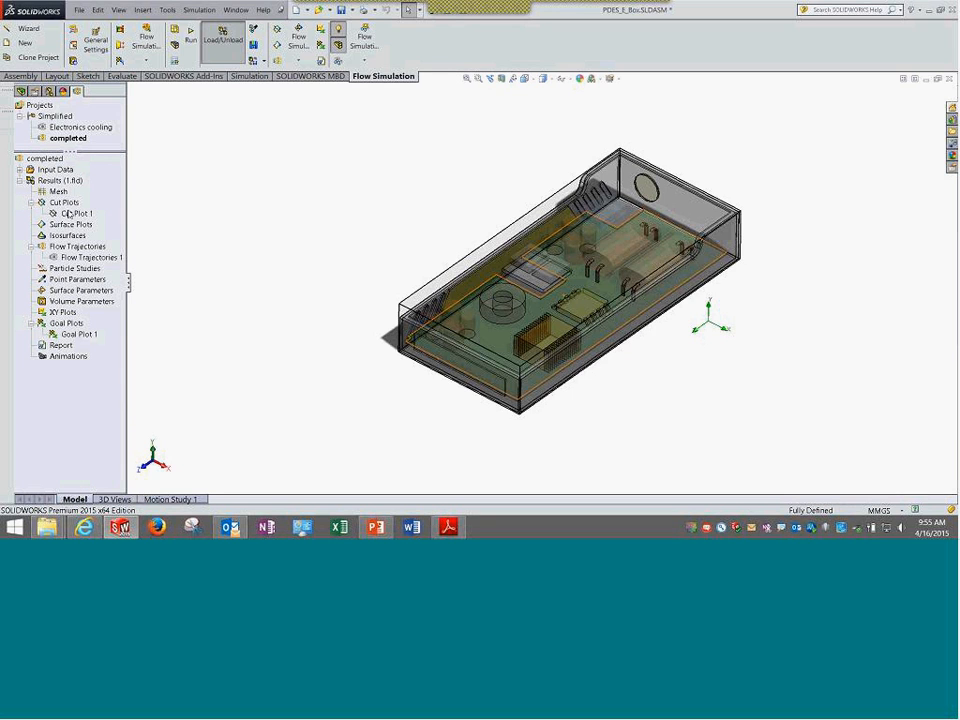
{"action": "right_click", "coordinate": [76, 213]}
{"action": "left_click", "coordinate": [82, 231]}
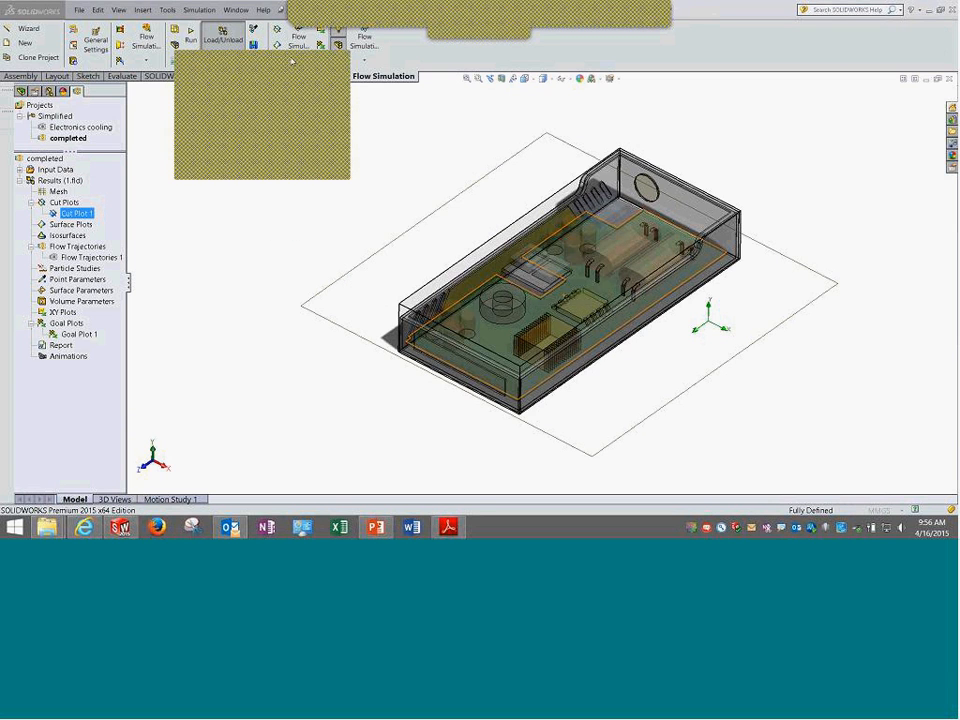
{"action": "left_click", "coordinate": [266, 364]}
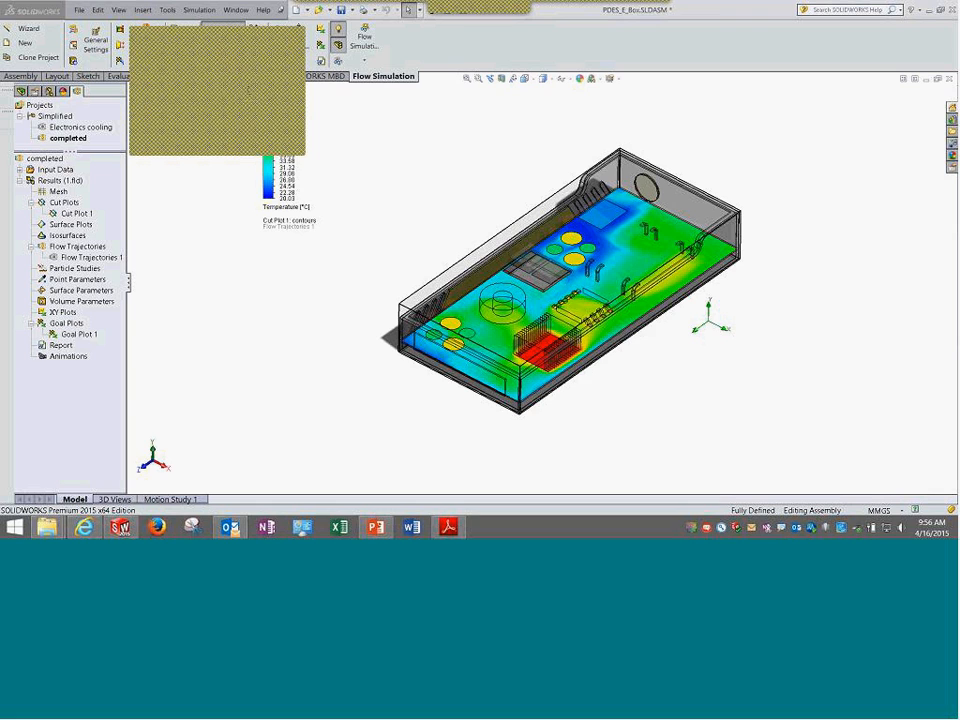
{"action": "left_click", "coordinate": [298, 35]}
{"action": "middle_click_drag", "start_coordinate": [370, 310], "coordinate": [424, 343]}
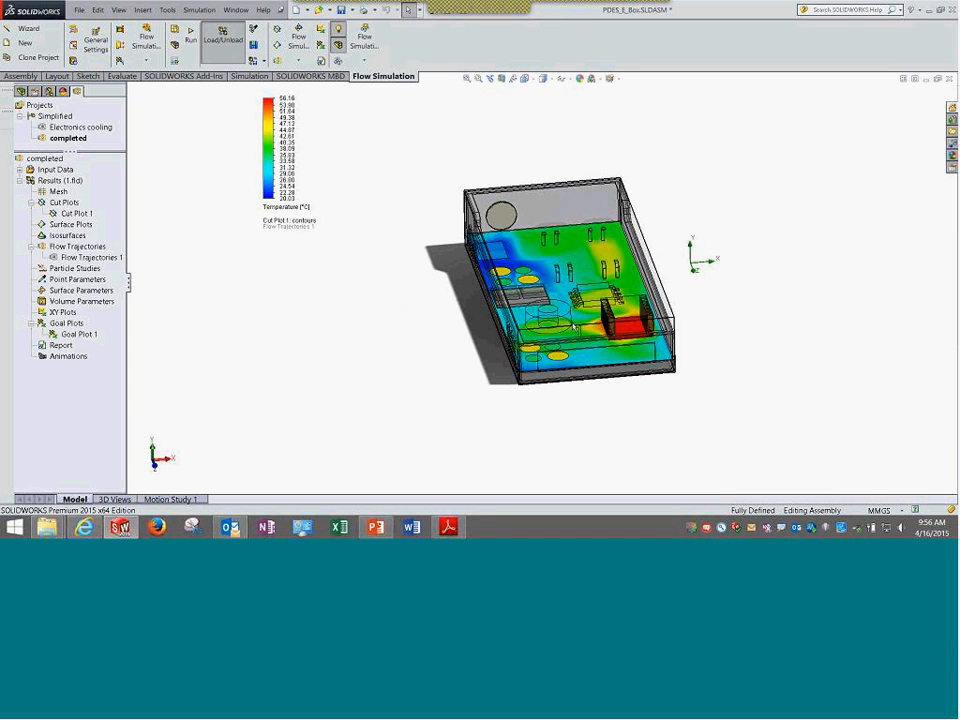
{"action": "scroll", "coordinate": [605, 324], "scroll_direction": "down", "scroll_amount": 5}
{"action": "scroll", "coordinate": [676, 305], "scroll_direction": "up", "scroll_amount": 8}
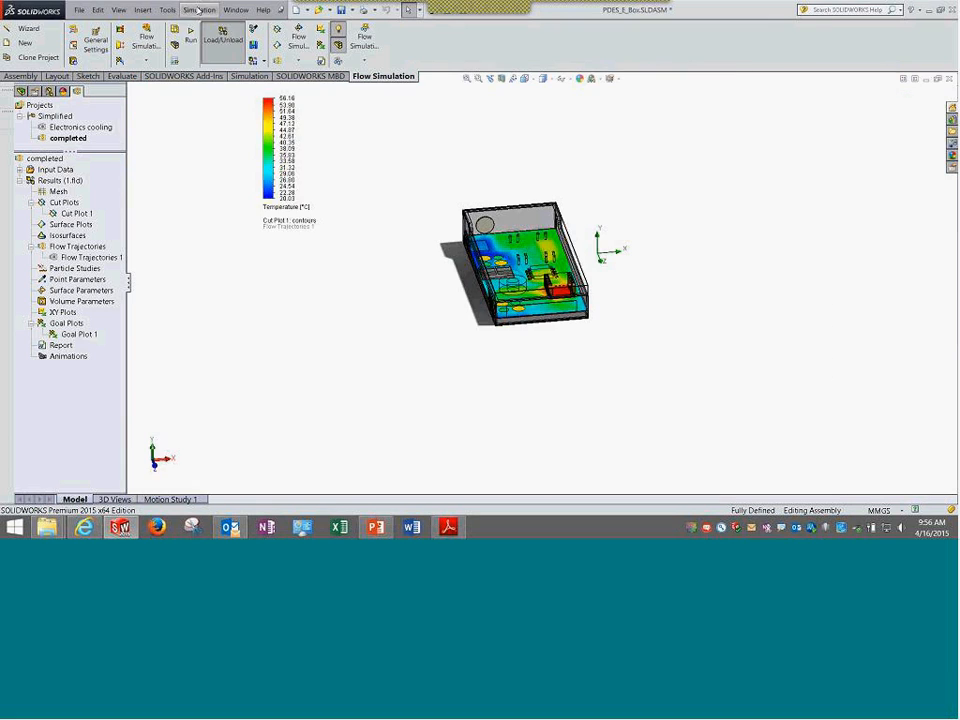
Start a Heat Sink Simulation and choose the predefined CLE (50Hz) fan under Axial, Comair Rotron, AC, Full Speed.
{"action": "left_click", "coordinate": [167, 10]}
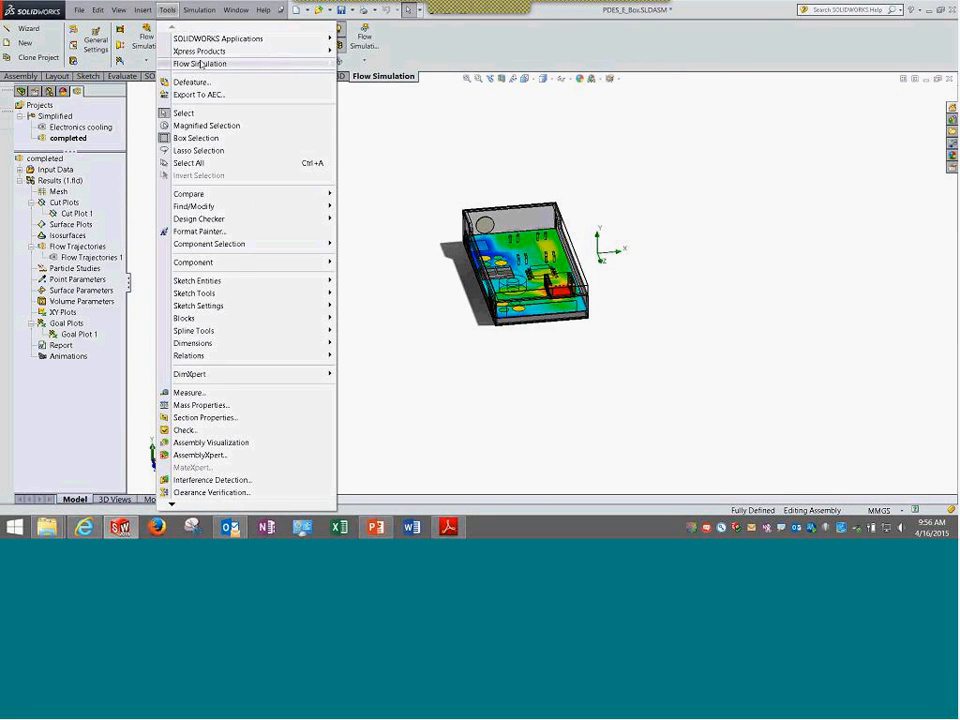
{"action": "mouse_move", "coordinate": [210, 63]}
{"action": "mouse_move", "coordinate": [425, 80]}
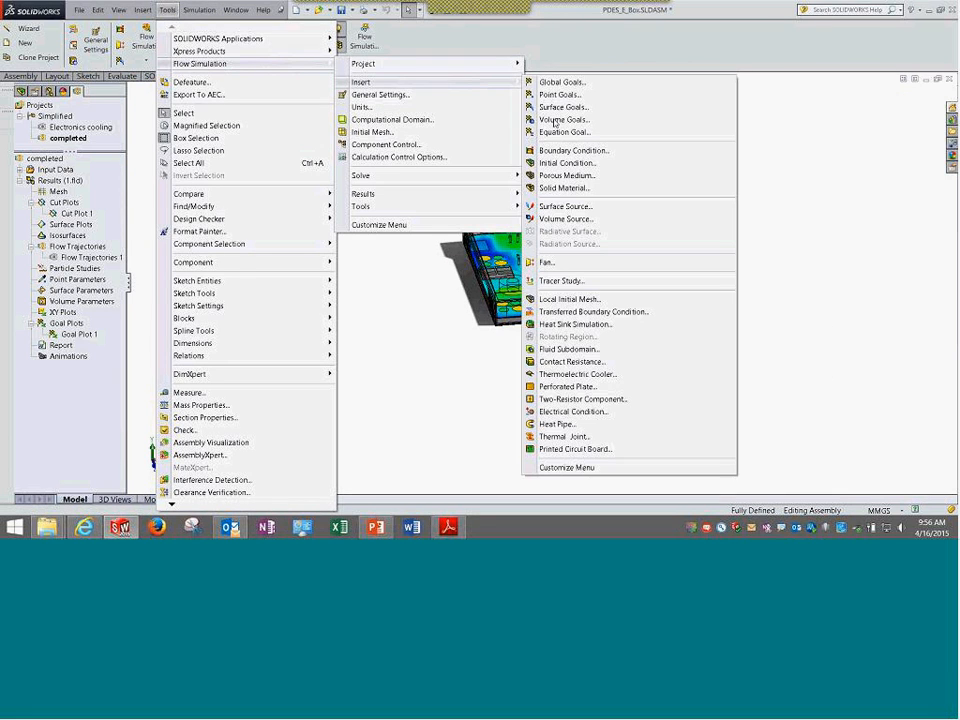
{"action": "left_click", "coordinate": [701, 328]}
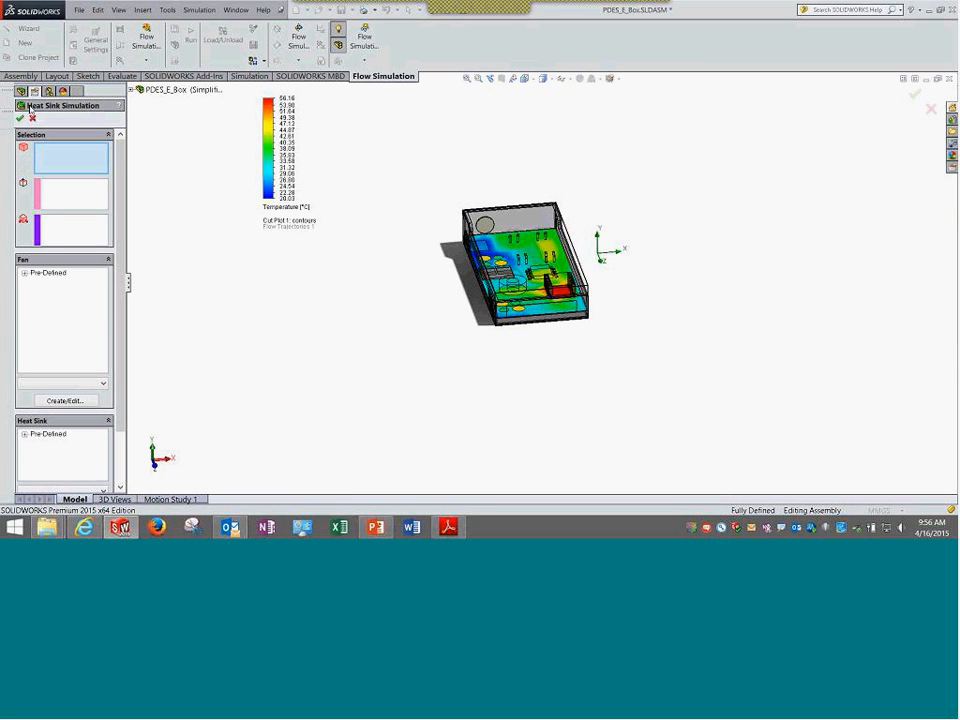
{"action": "left_click", "coordinate": [24, 273]}
{"action": "left_click", "coordinate": [30, 285]}
{"action": "double_click", "coordinate": [60, 285]}
{"action": "double_click", "coordinate": [61, 291]}
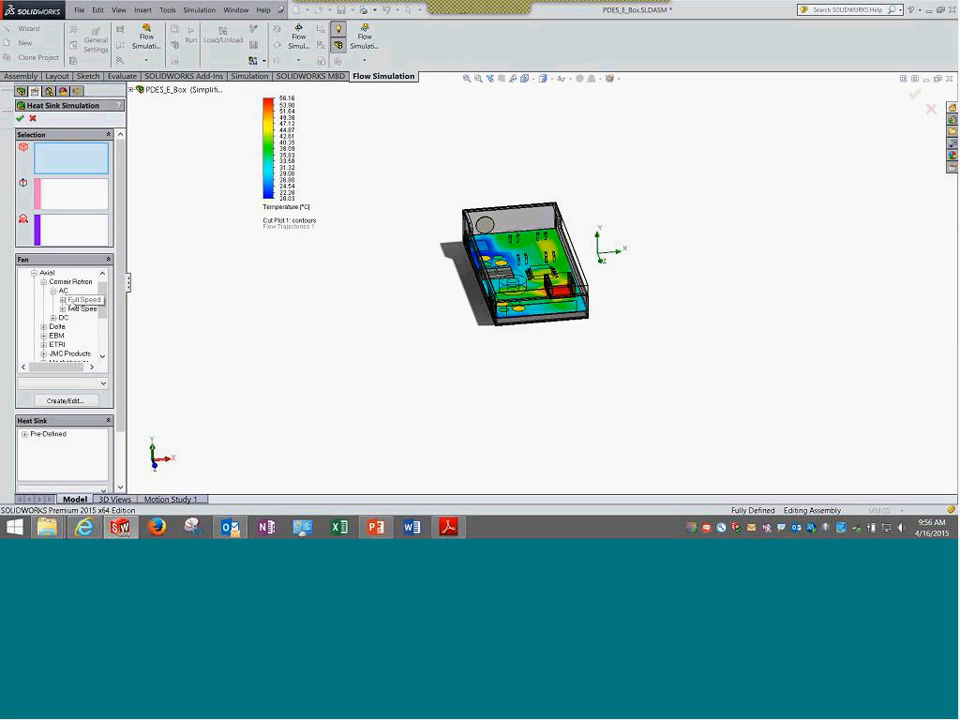
{"action": "double_click", "coordinate": [74, 299]}
{"action": "left_click", "coordinate": [87, 282]}
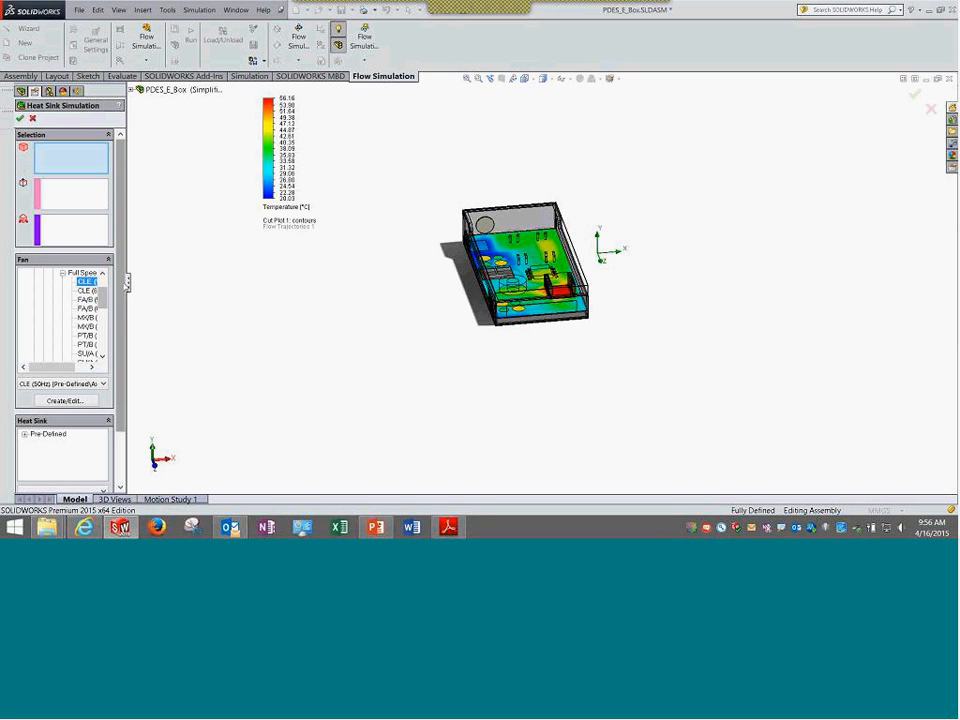
Review the Heat Sink Simulation's selection, fan, heat sink and source settings at a wider panel width, and cancel the feature.
{"action": "left_click_drag", "start_coordinate": [127, 345], "coordinate": [247, 347]}
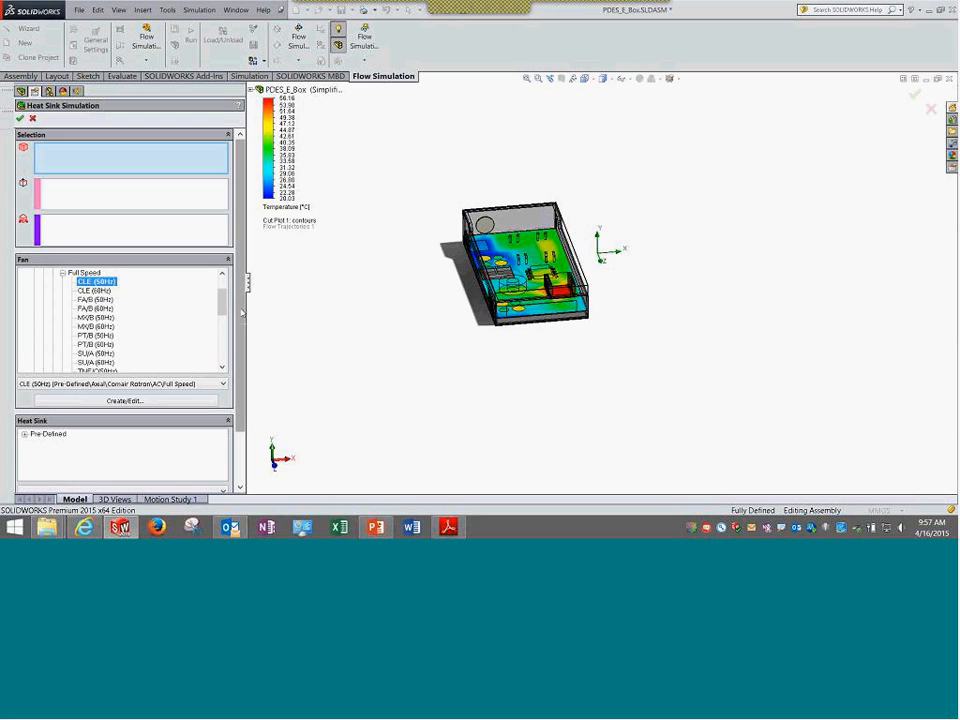
{"action": "scroll", "coordinate": [18, 391], "scroll_direction": "down", "scroll_amount": 2}
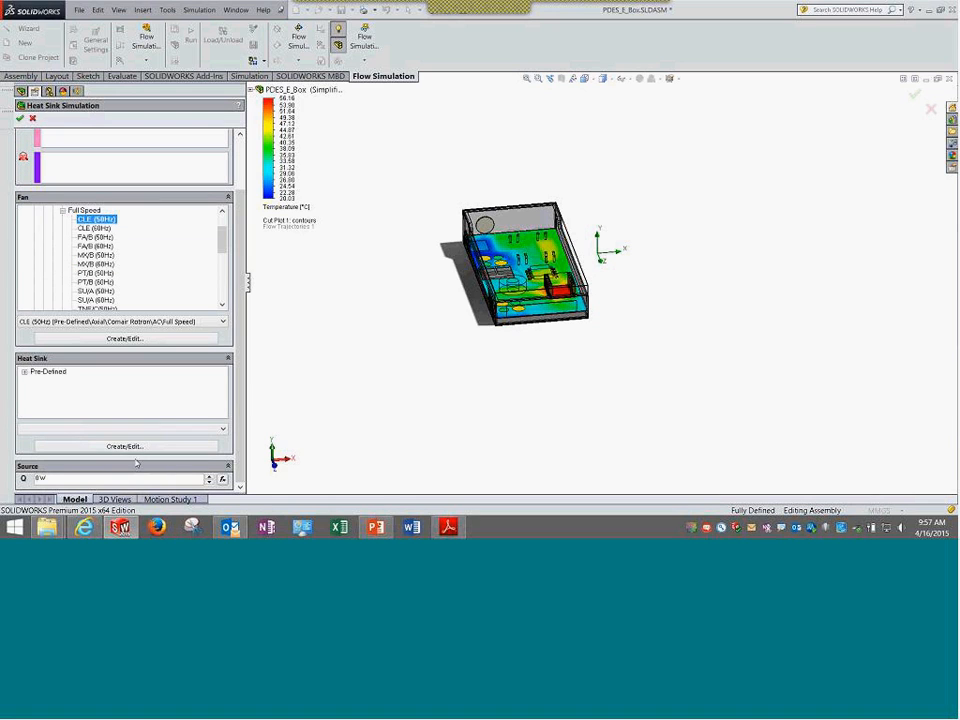
{"action": "scroll", "coordinate": [99, 246], "scroll_direction": "up", "scroll_amount": 2}
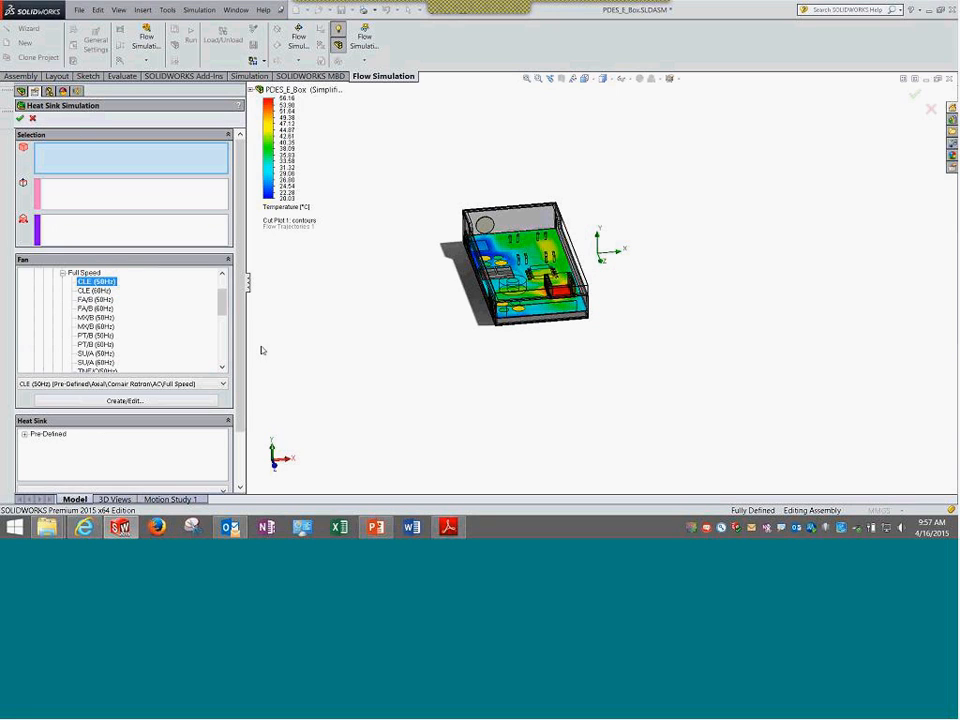
{"action": "scroll", "coordinate": [107, 283], "scroll_direction": "down", "scroll_amount": 2}
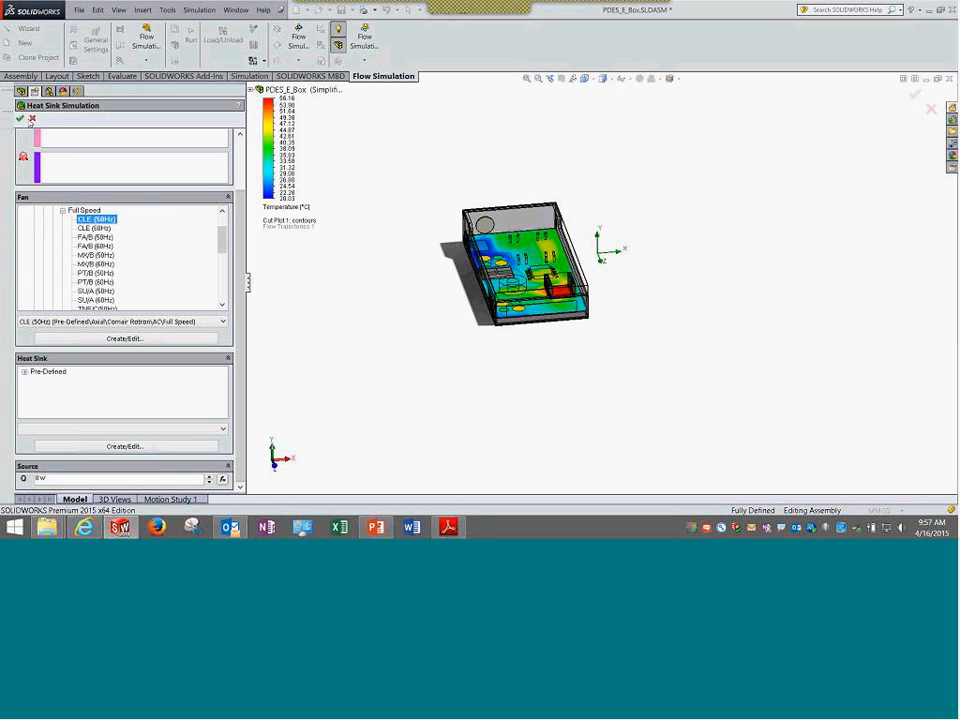
{"action": "scroll", "coordinate": [241, 272], "scroll_direction": "up", "scroll_amount": 2}
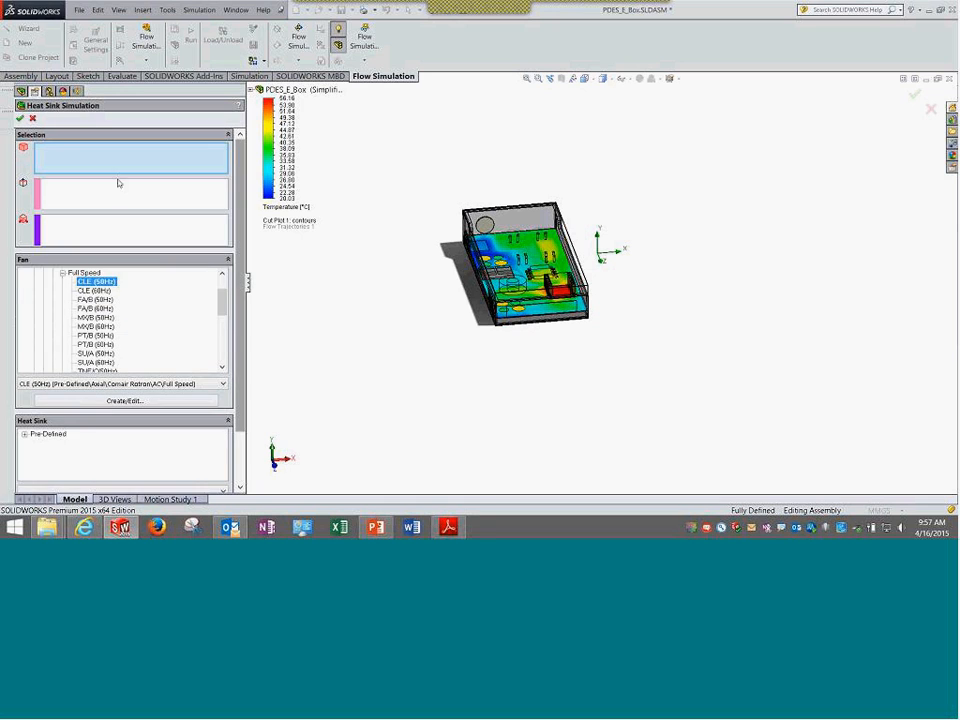
{"action": "left_click", "coordinate": [32, 118]}
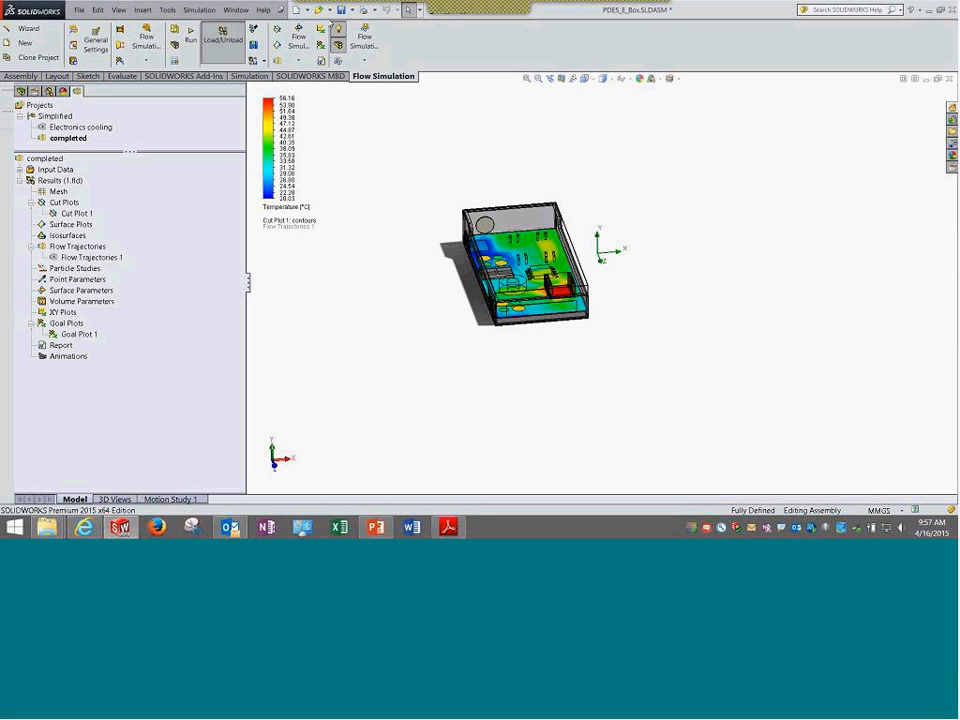
In a top view of the cut plot, set the temperature legend's maximum to 56.12 °C and minimum to 21.56 °C.
{"action": "mouse_move", "coordinate": [589, 25]}
{"action": "left_click", "coordinate": [548, 13]}
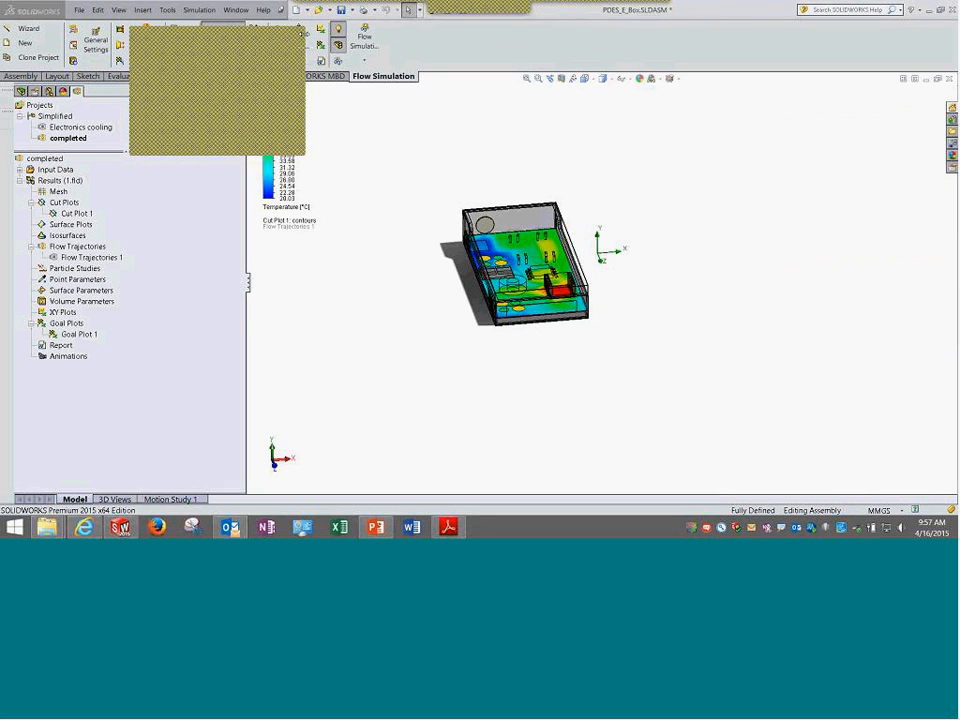
{"action": "middle_click_drag", "start_coordinate": [412, 240], "coordinate": [448, 321]}
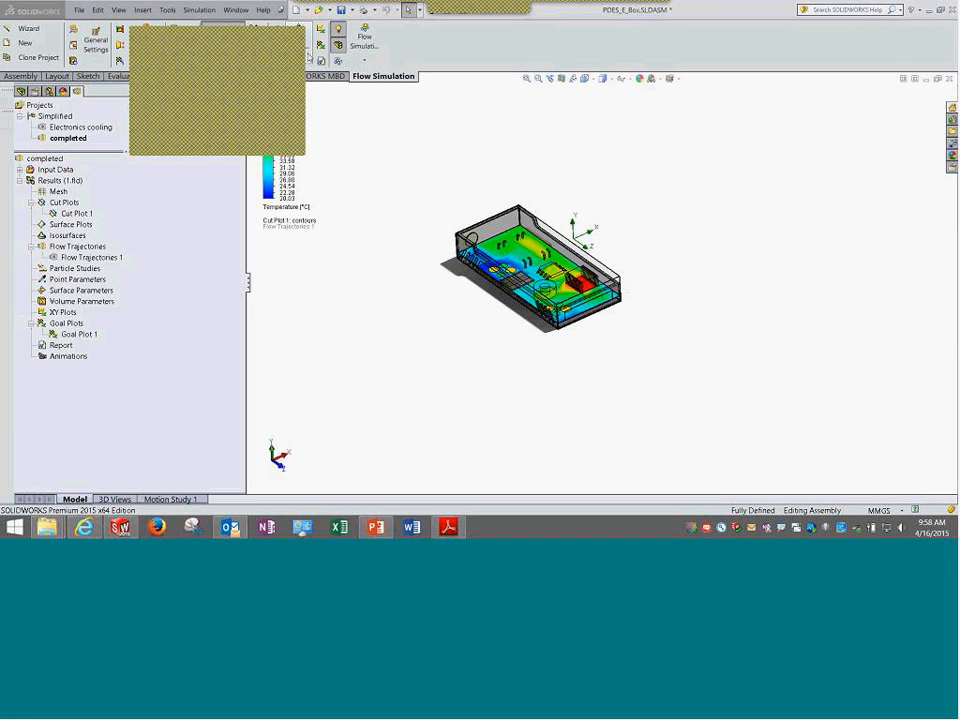
{"action": "left_click", "coordinate": [527, 78]}
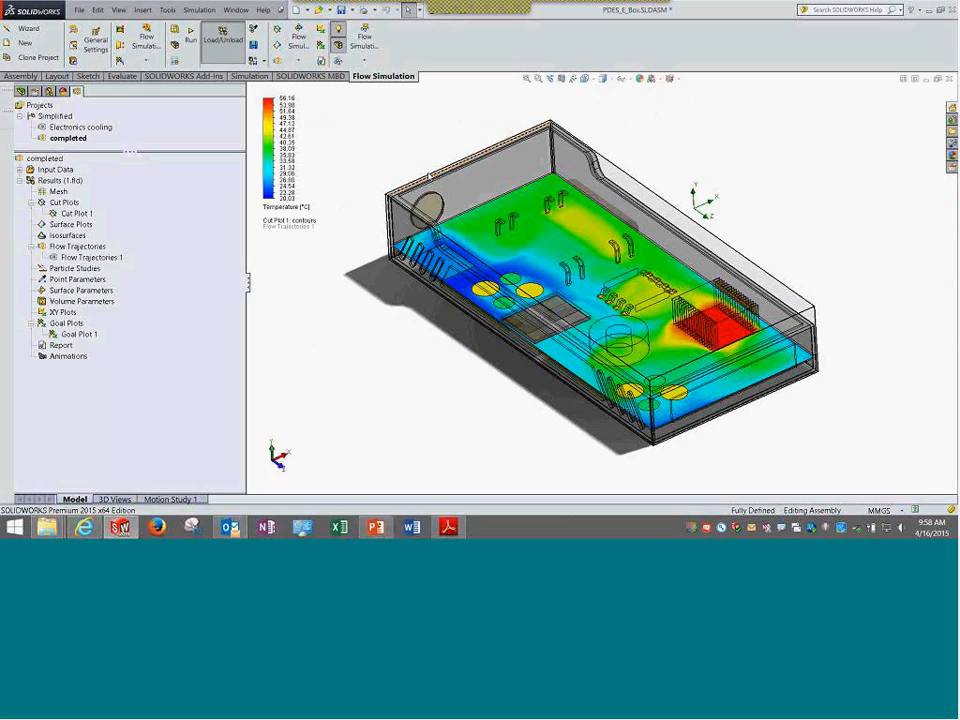
{"action": "key", "text": "ctrl+5"}
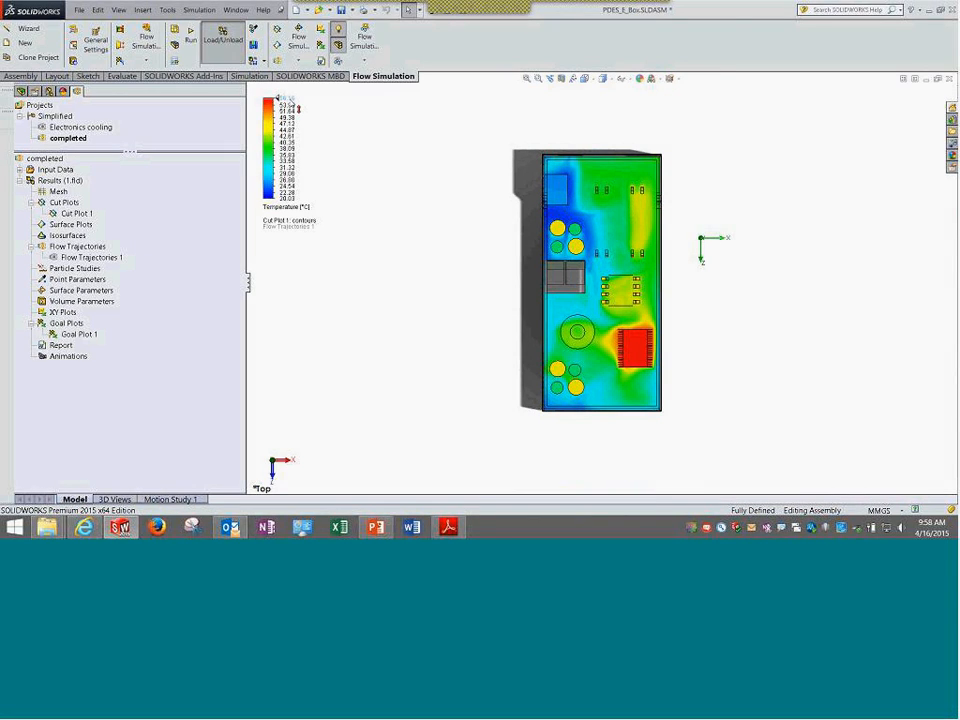
{"action": "left_click", "coordinate": [286, 98]}
{"action": "left_click", "coordinate": [372, 103]}
{"action": "left_click", "coordinate": [286, 198]}
{"action": "type", "text": "21.56"}
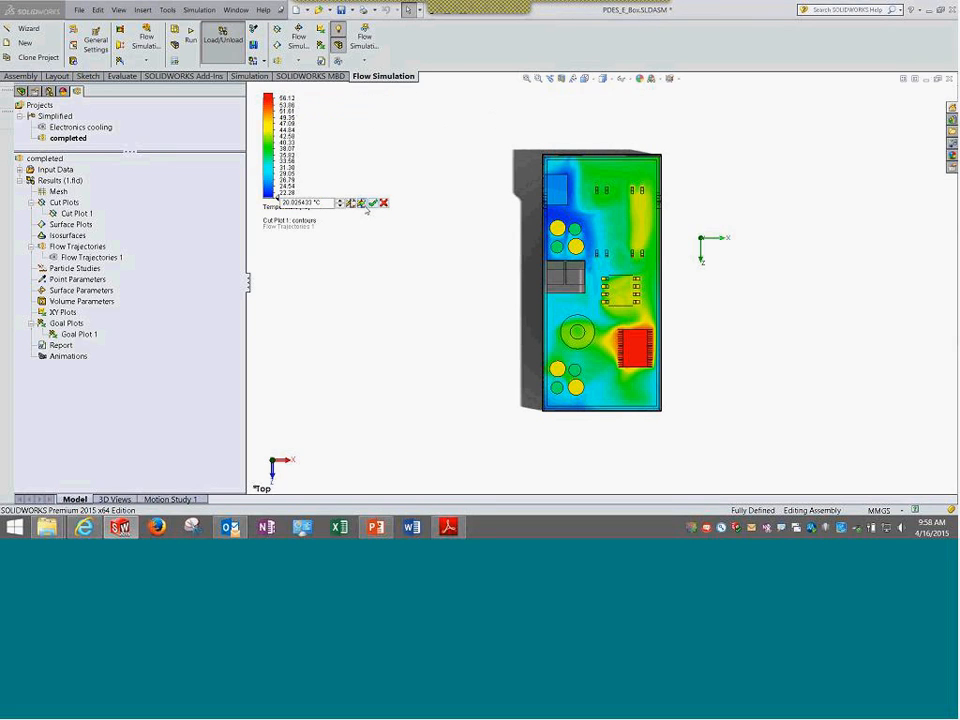
{"action": "left_click", "coordinate": [372, 203]}
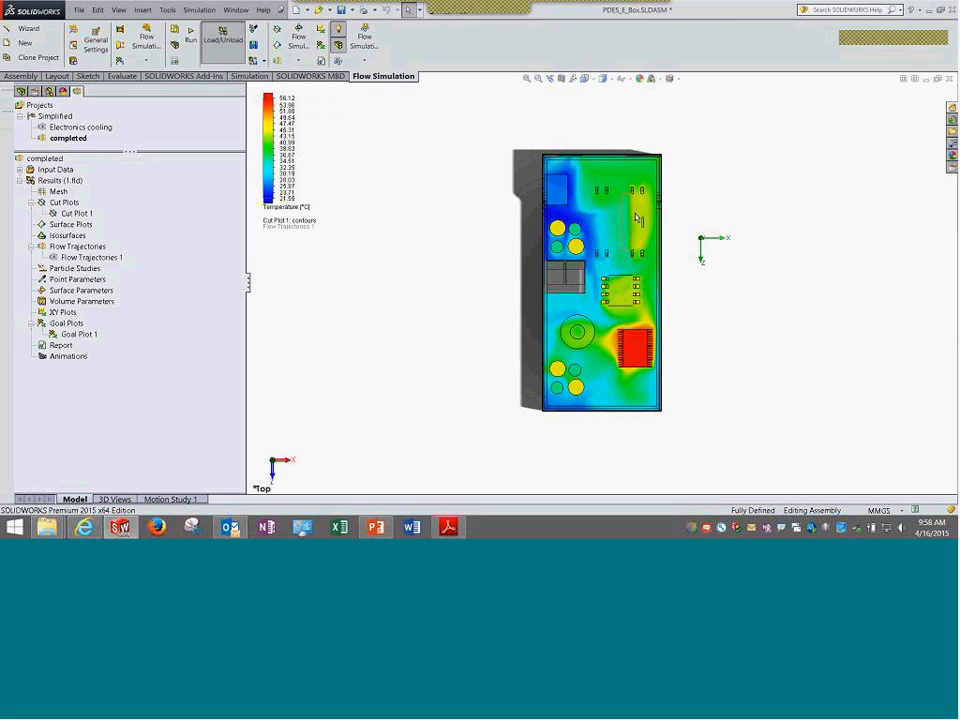
{"action": "scroll", "coordinate": [716, 207], "scroll_direction": "down", "scroll_amount": 1}
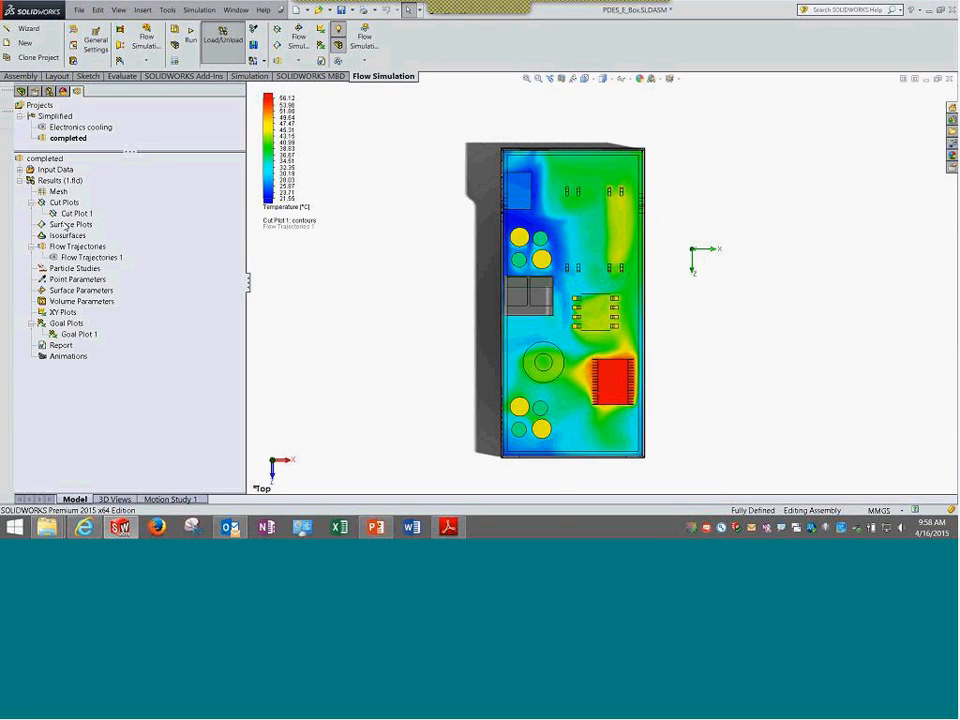
Hide Cut Plot 1 and show Flow Trajectories 1.
{"action": "right_click", "coordinate": [76, 214]}
{"action": "left_click", "coordinate": [95, 238]}
{"action": "right_click", "coordinate": [80, 256]}
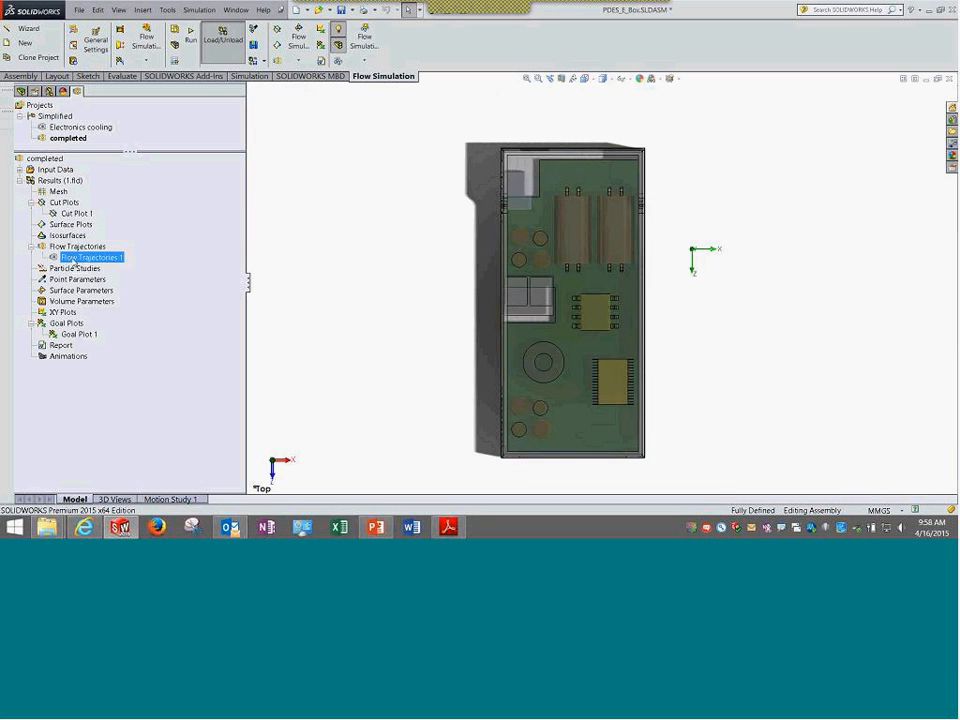
{"action": "left_click", "coordinate": [96, 279]}
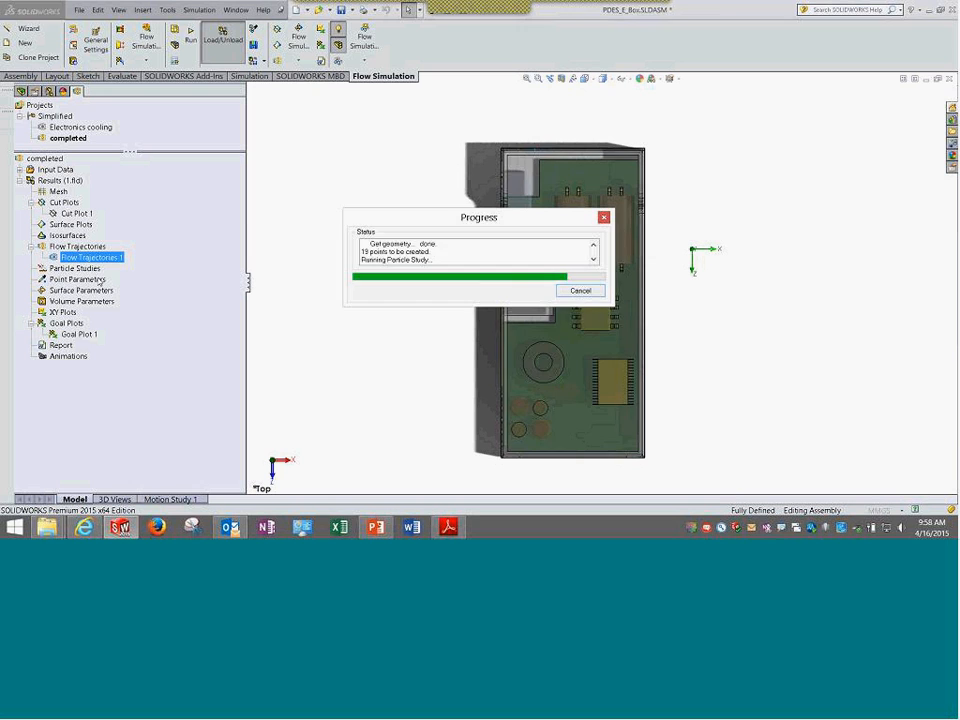
{"action": "right_click", "coordinate": [66, 258]}
{"action": "left_click", "coordinate": [332, 280]}
Colour the flow trajectories by Velocity and set the legend's range from 0.047 to 4.711 m/s.
{"action": "left_click", "coordinate": [294, 209]}
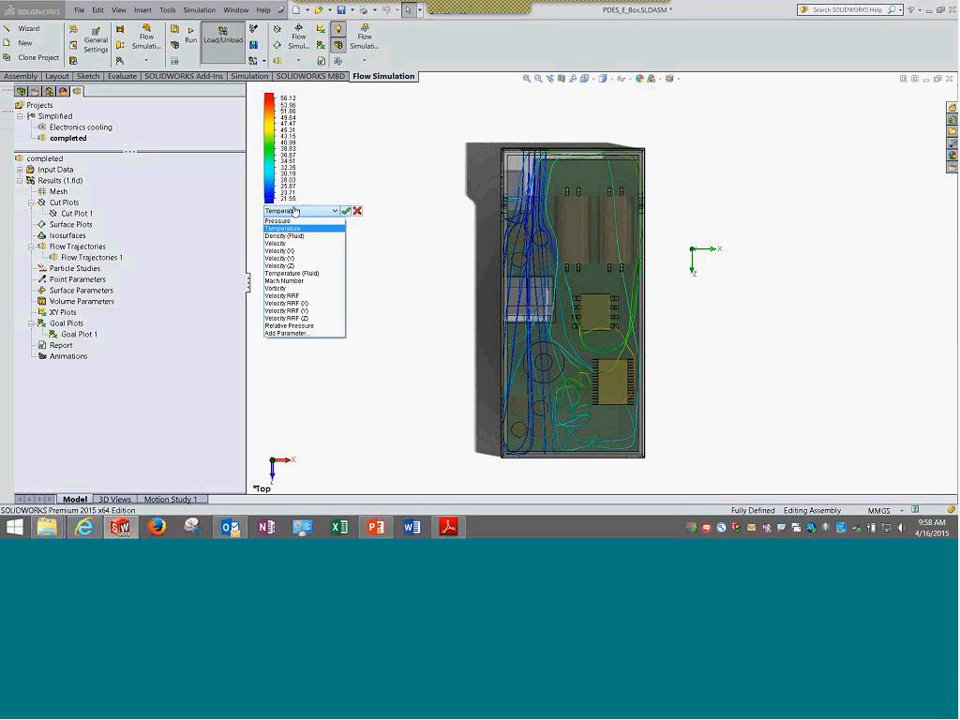
{"action": "left_click", "coordinate": [298, 243]}
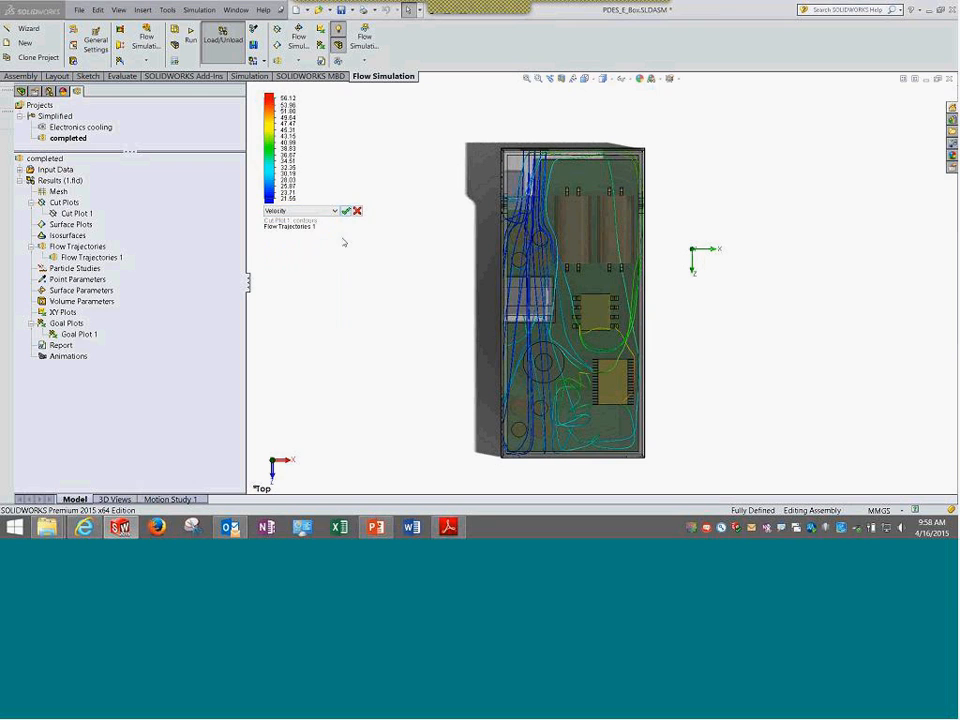
{"action": "left_click", "coordinate": [346, 211]}
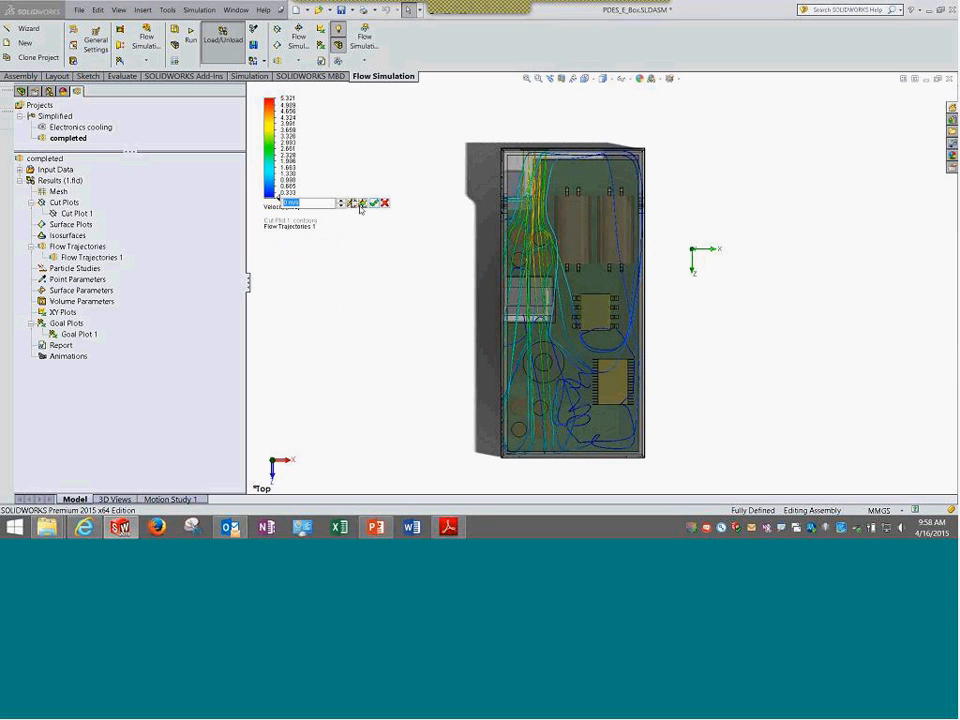
{"action": "left_click", "coordinate": [374, 203]}
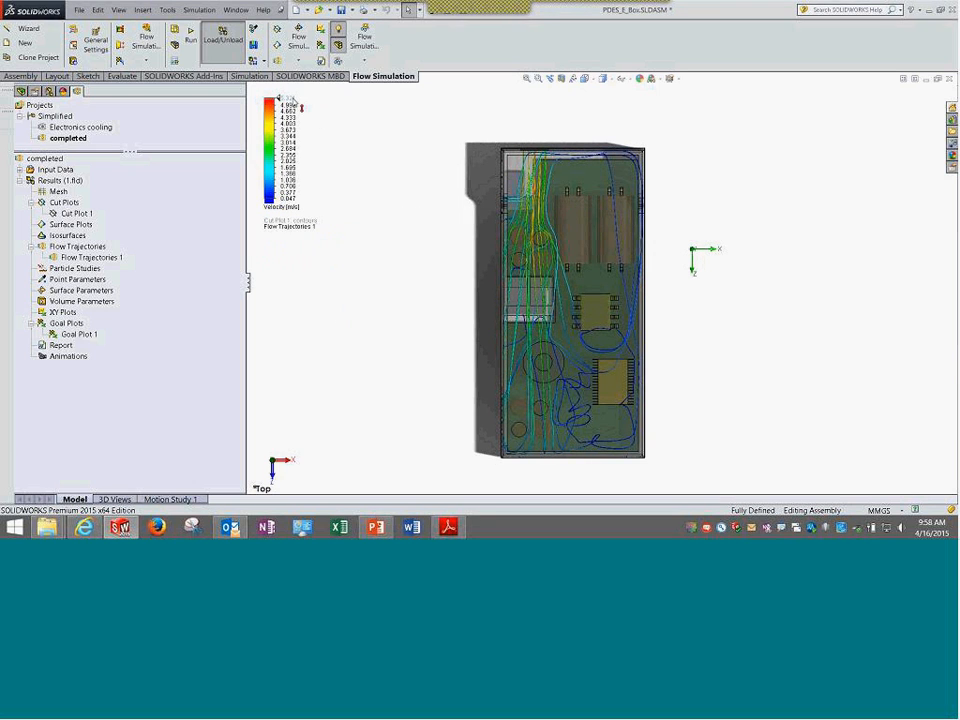
{"action": "left_click", "coordinate": [290, 100]}
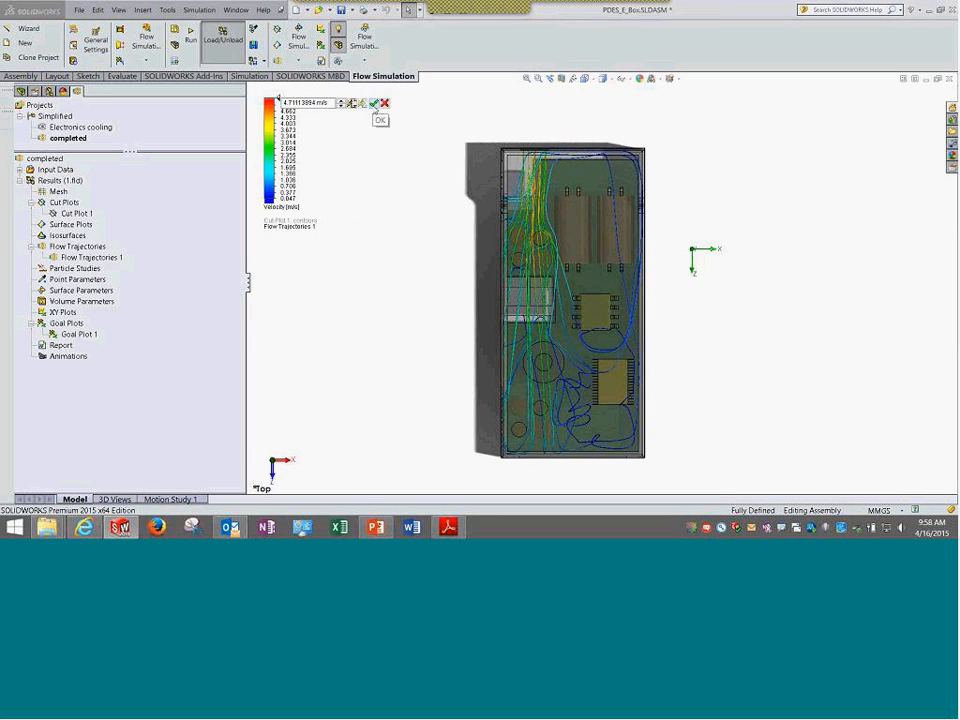
{"action": "left_click", "coordinate": [375, 103]}
Play the Flow Trajectories 1 animation and inspect the airflow through the enclosure from above and at an angle.
{"action": "right_click", "coordinate": [95, 258]}
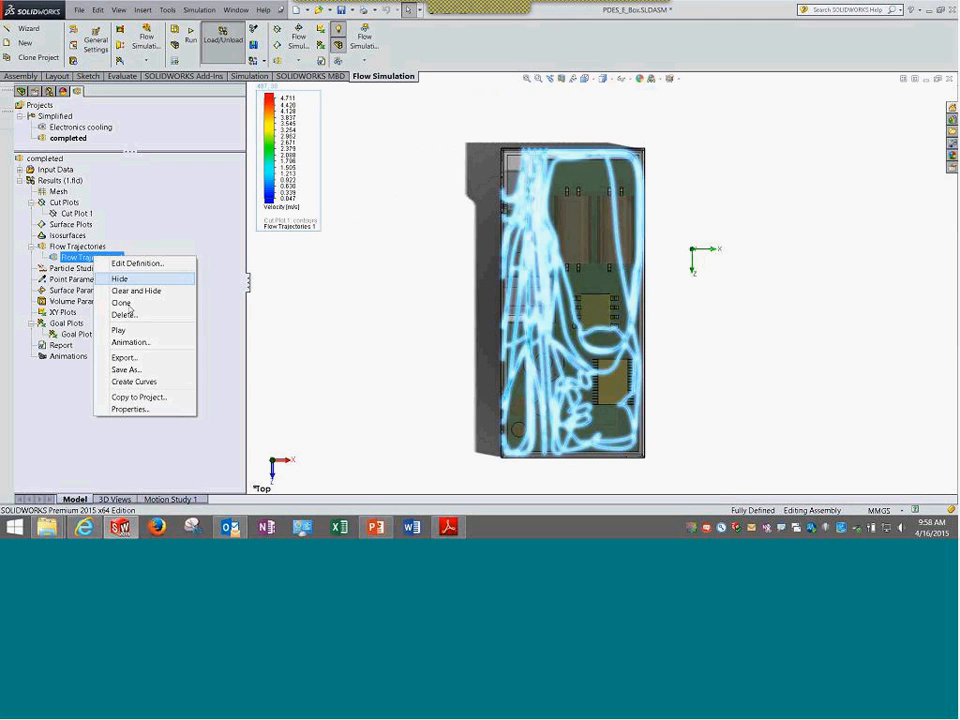
{"action": "left_click", "coordinate": [133, 330]}
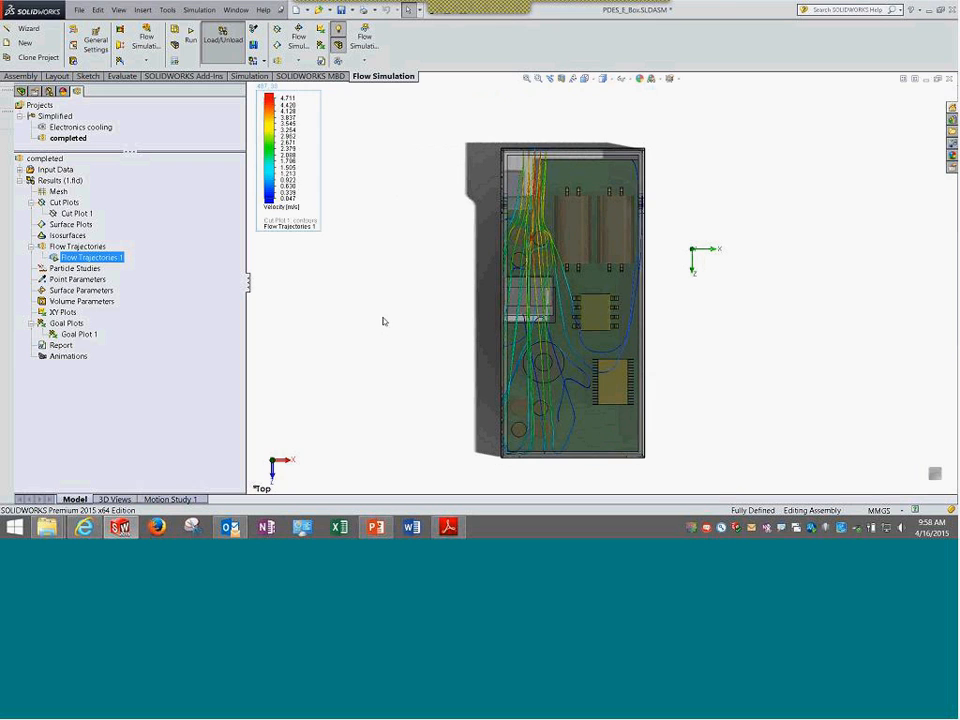
{"action": "left_click", "coordinate": [703, 359]}
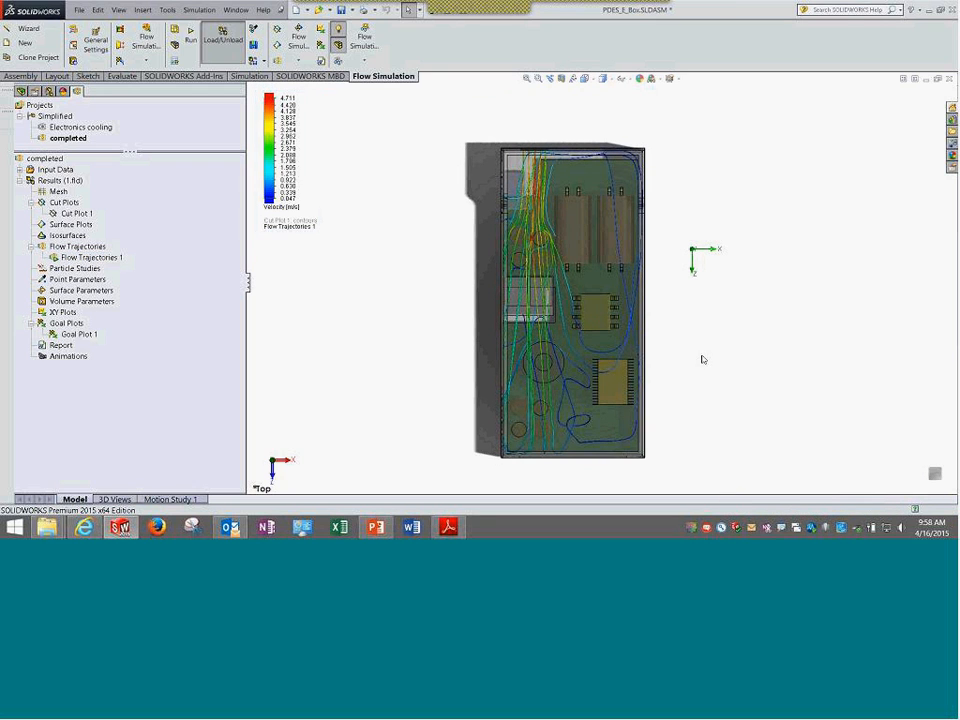
{"action": "scroll", "coordinate": [703, 359], "scroll_direction": "down", "scroll_amount": 2}
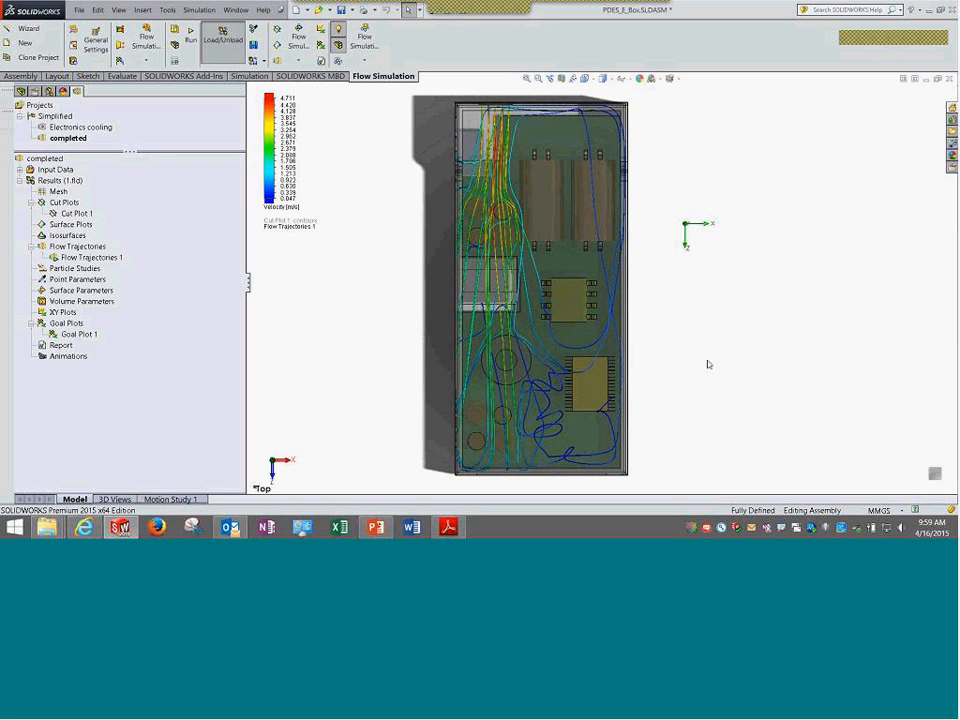
{"action": "middle_click_drag", "start_coordinate": [675, 364], "coordinate": [752, 227]}
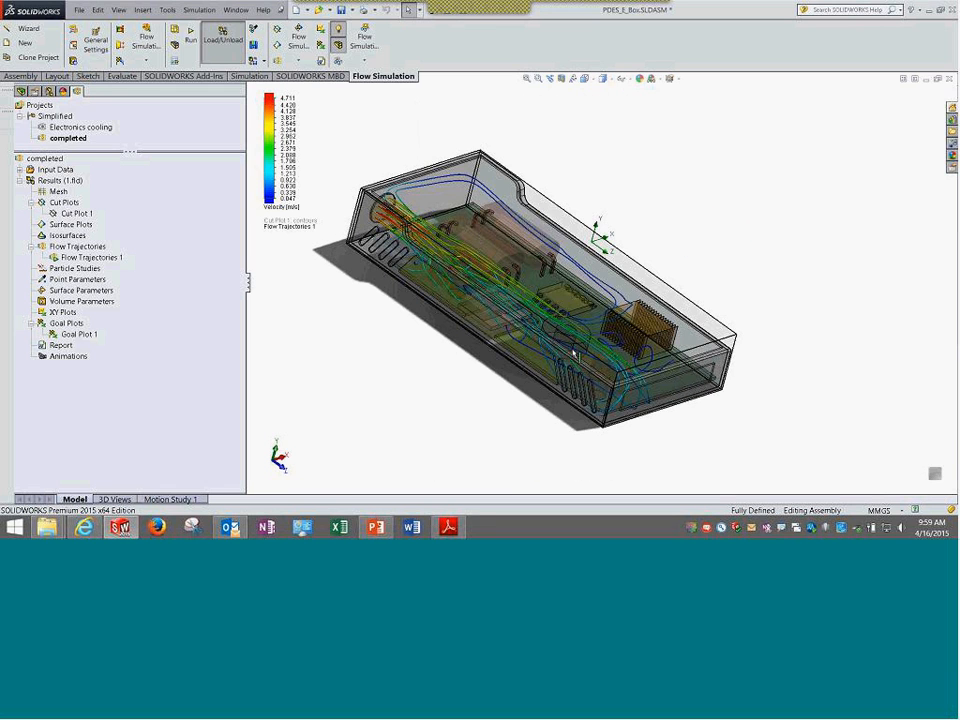
Inspect the velocity trajectories from a steeper angle, marking the low-flow areas around the large capacitors and the finned heat sink.
{"action": "middle_click_drag", "start_coordinate": [574, 354], "coordinate": [432, 210]}
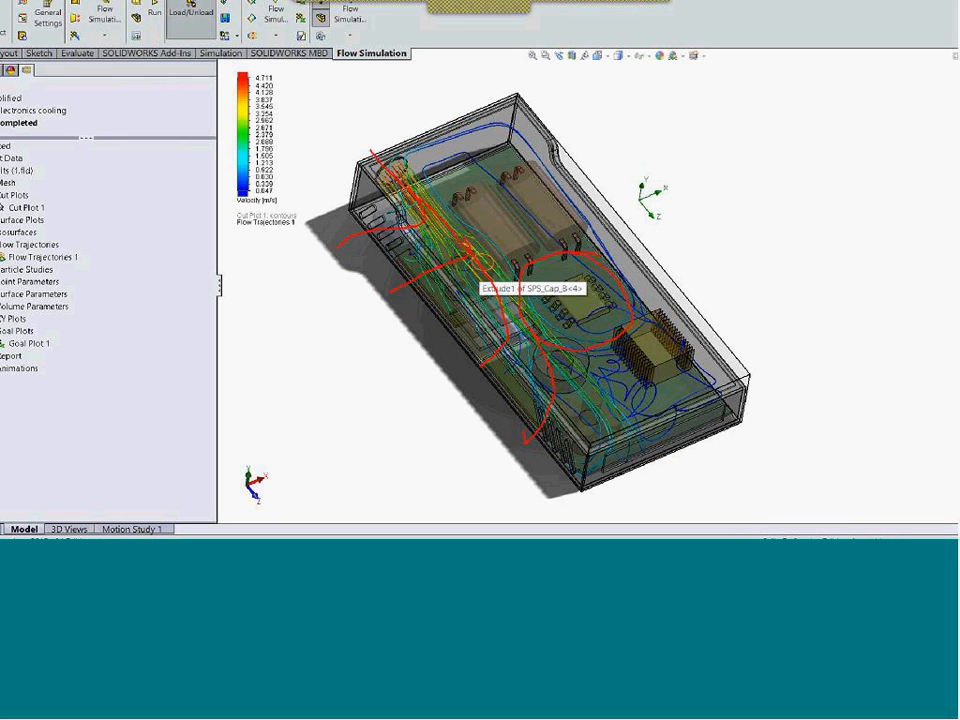
{"action": "mouse_move", "coordinate": [537, 153]}
{"action": "left_mouse_down"}
{"action": "mouse_move", "coordinate": [543, 181]}
{"action": "mouse_move", "coordinate": [518, 176]}
{"action": "left_mouse_up"}
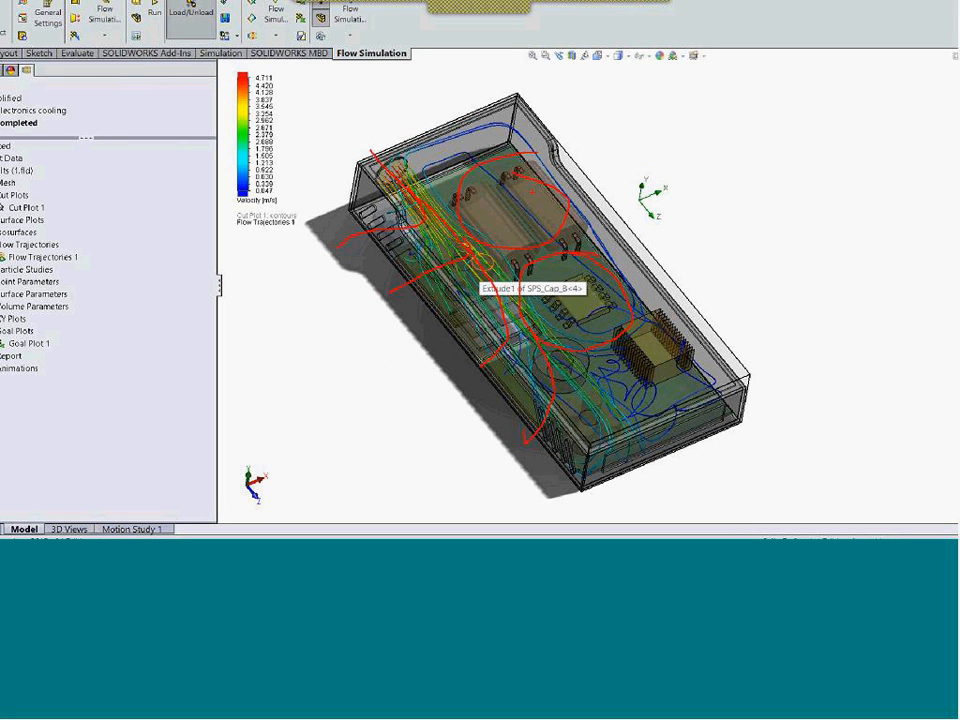
{"action": "mouse_move", "coordinate": [643, 306]}
{"action": "left_mouse_down"}
{"action": "mouse_move", "coordinate": [679, 298]}
{"action": "mouse_move", "coordinate": [612, 362]}
{"action": "left_mouse_up"}
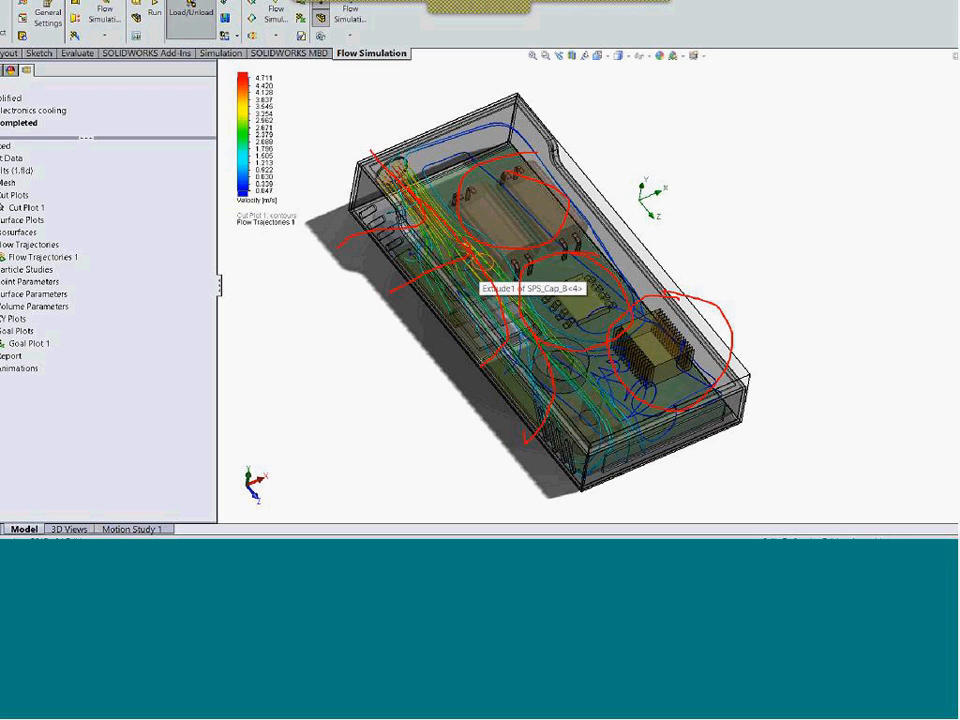
{"action": "key", "text": "Escape"}
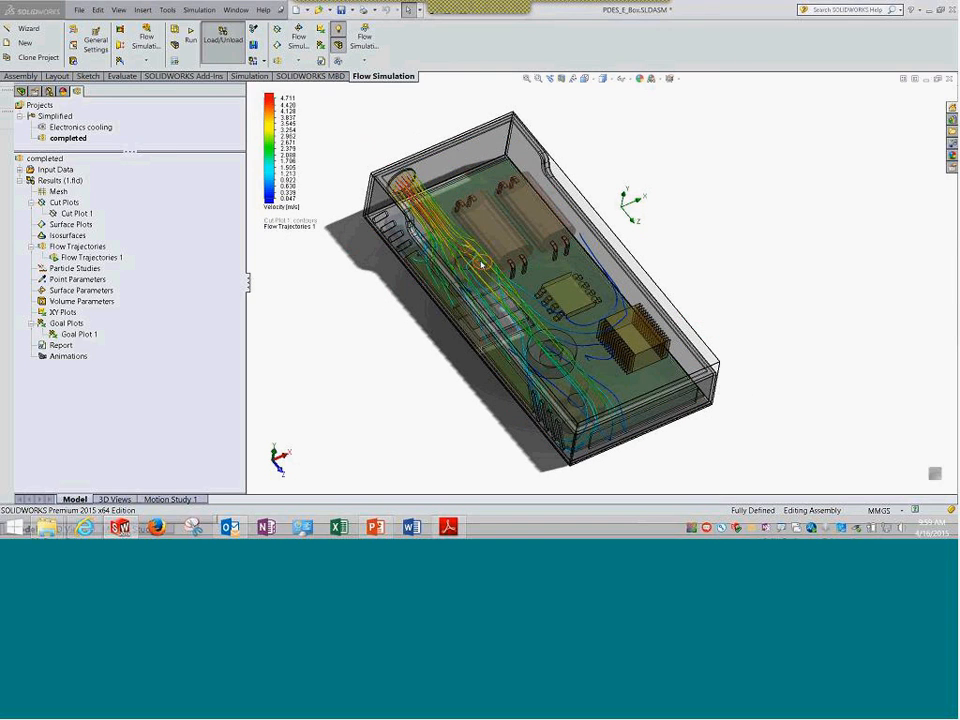
Stop the Flow Trajectories 1 animation.
{"action": "left_click", "coordinate": [112, 257]}
{"action": "right_click", "coordinate": [115, 258]}
{"action": "left_click", "coordinate": [127, 331]}
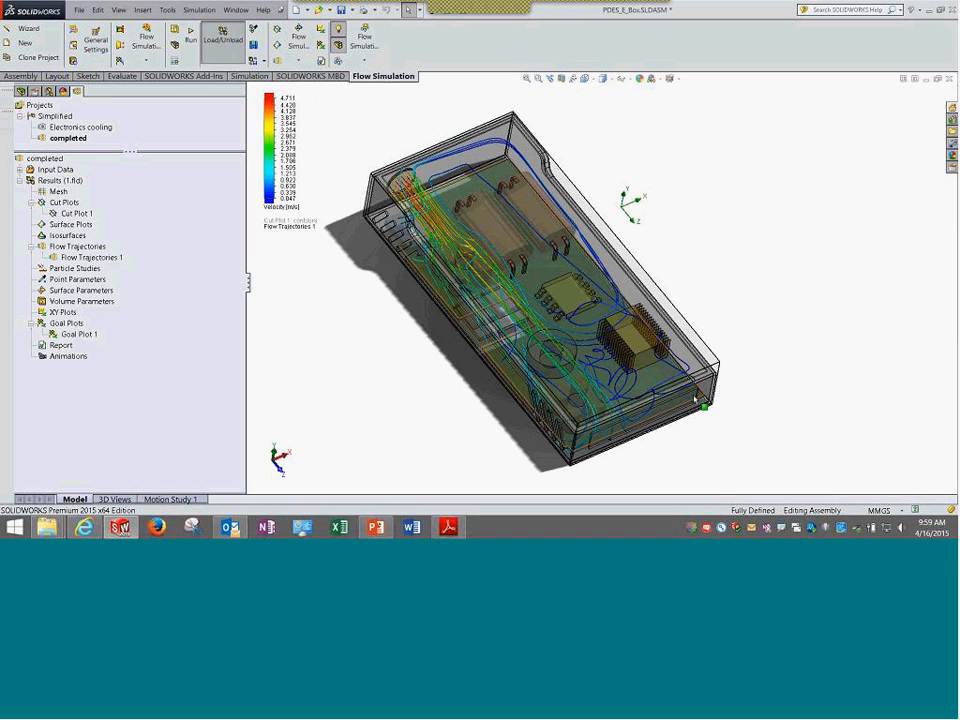
Examine the flow trajectories across the whole enclosure, circling its rear corner and the side wall beside the heat sink.
{"action": "scroll", "coordinate": [700, 400], "scroll_direction": "down", "scroll_amount": 2}
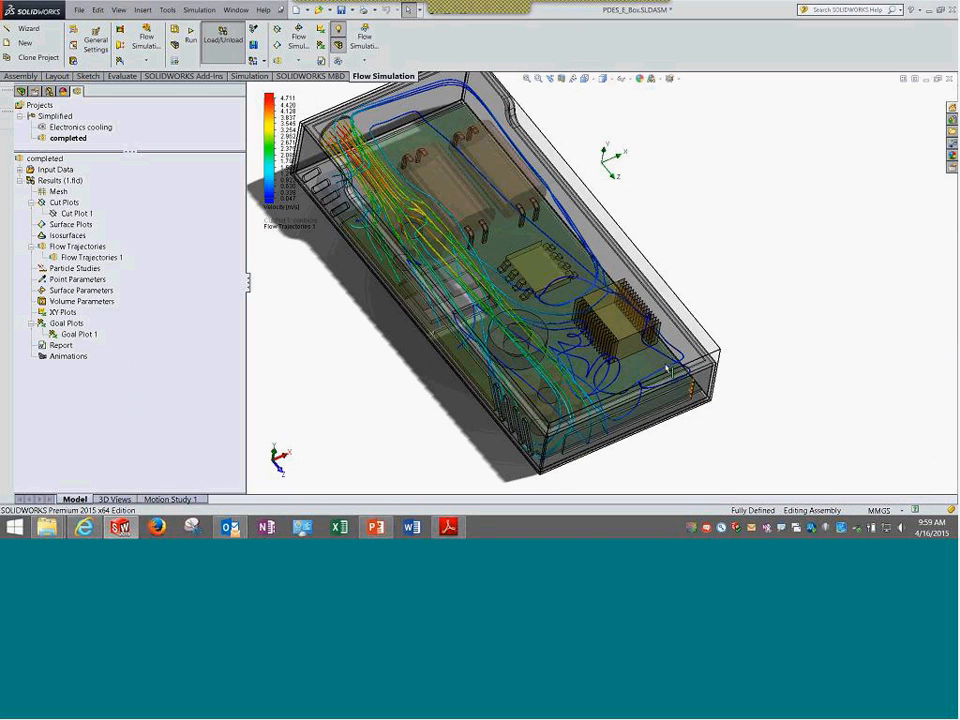
{"action": "scroll", "coordinate": [668, 368], "scroll_direction": "down", "scroll_amount": 2}
{"action": "scroll", "coordinate": [519, 204], "scroll_direction": "up", "scroll_amount": 5}
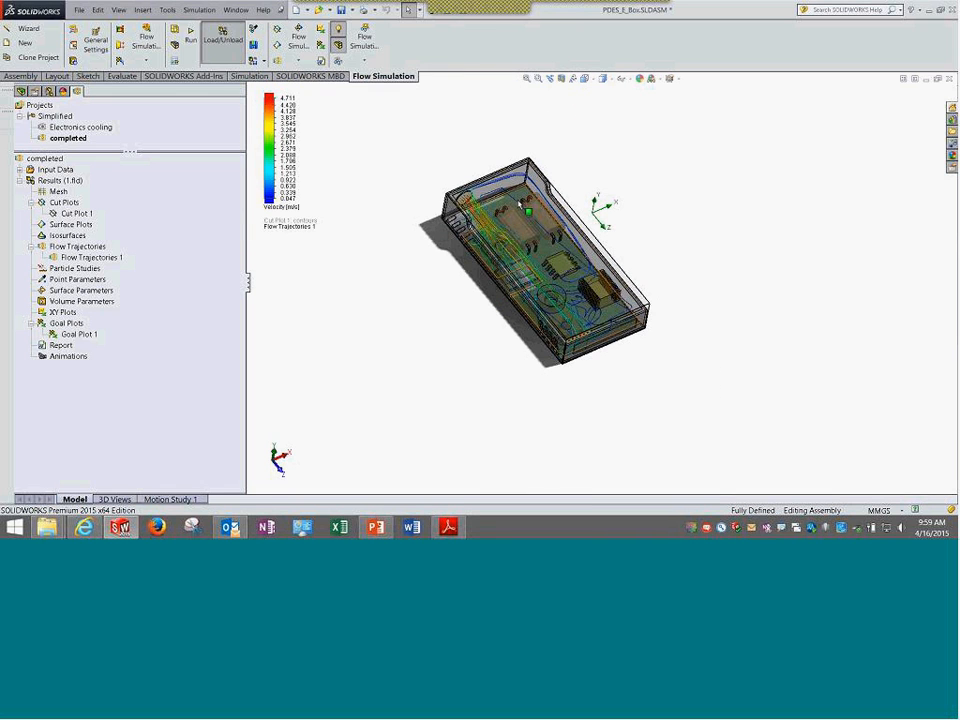
{"action": "key", "text": "ctrl+2"}
{"action": "mouse_move", "coordinate": [508, 149]}
{"action": "left_mouse_down"}
{"action": "mouse_move", "coordinate": [507, 190]}
{"action": "mouse_move", "coordinate": [499, 150]}
{"action": "left_mouse_up"}
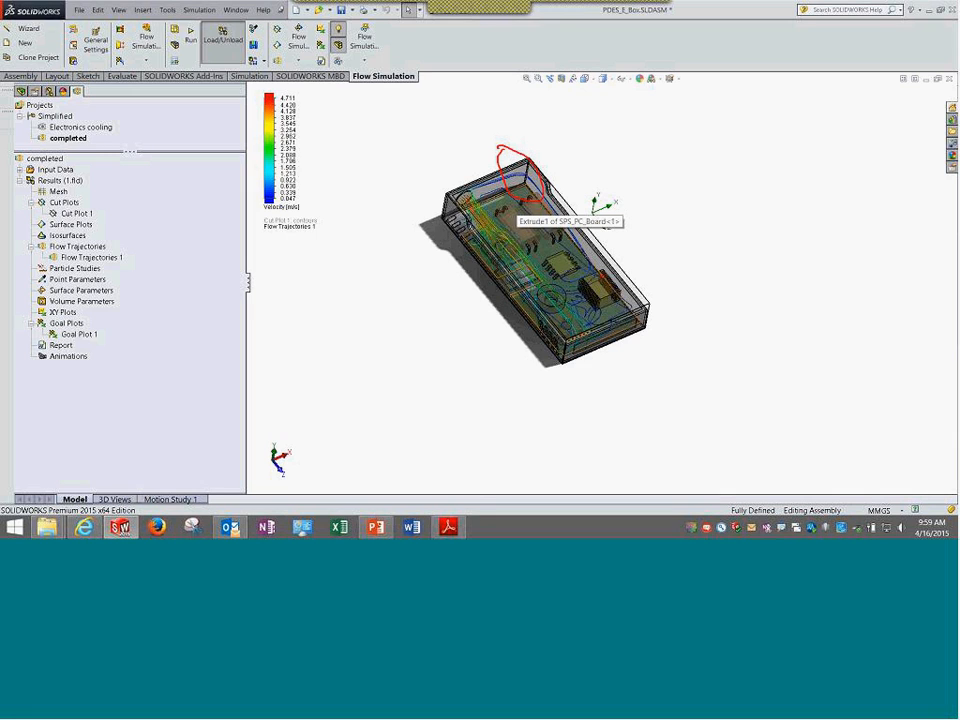
{"action": "left_click_drag", "start_coordinate": [640, 298], "coordinate": [627, 300]}
{"action": "key", "text": "Escape"}
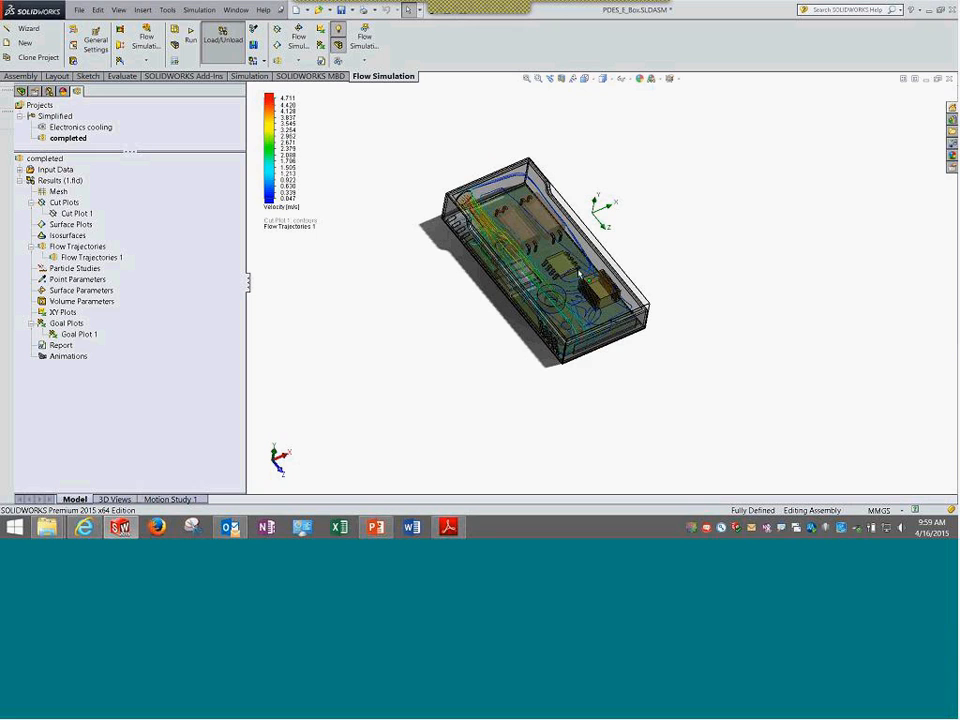
{"action": "key", "text": "ctrl+2"}
{"action": "mouse_move", "coordinate": [627, 254]}
{"action": "left_mouse_down"}
{"action": "mouse_move", "coordinate": [605, 275]}
{"action": "mouse_move", "coordinate": [641, 256]}
{"action": "mouse_move", "coordinate": [621, 249]}
{"action": "left_mouse_up"}
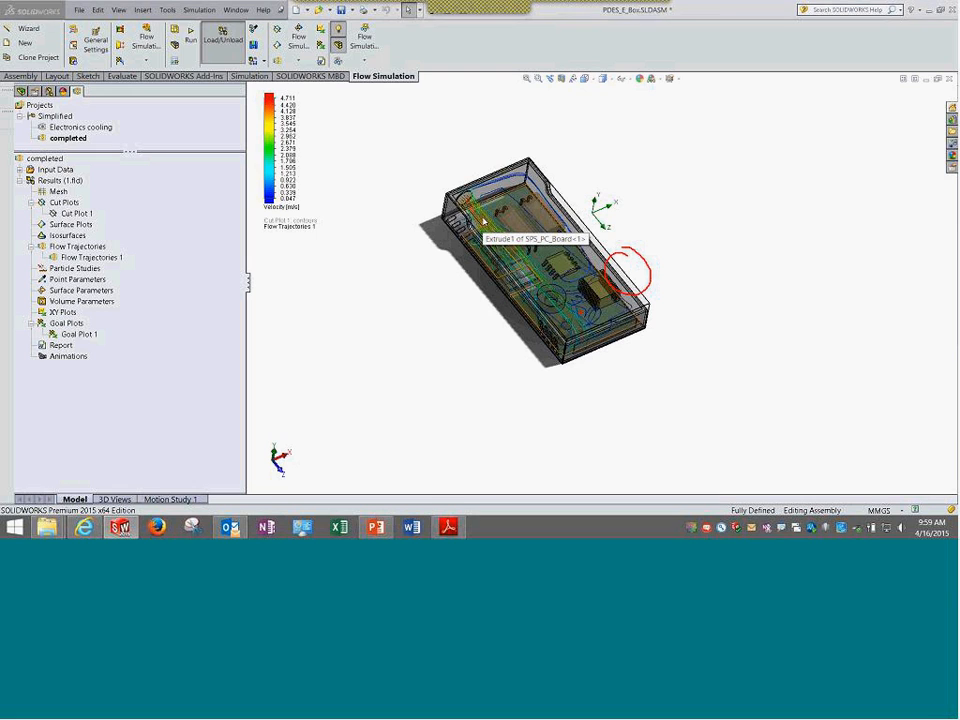
{"action": "scroll", "coordinate": [622, 262], "scroll_direction": "down", "scroll_amount": 4}
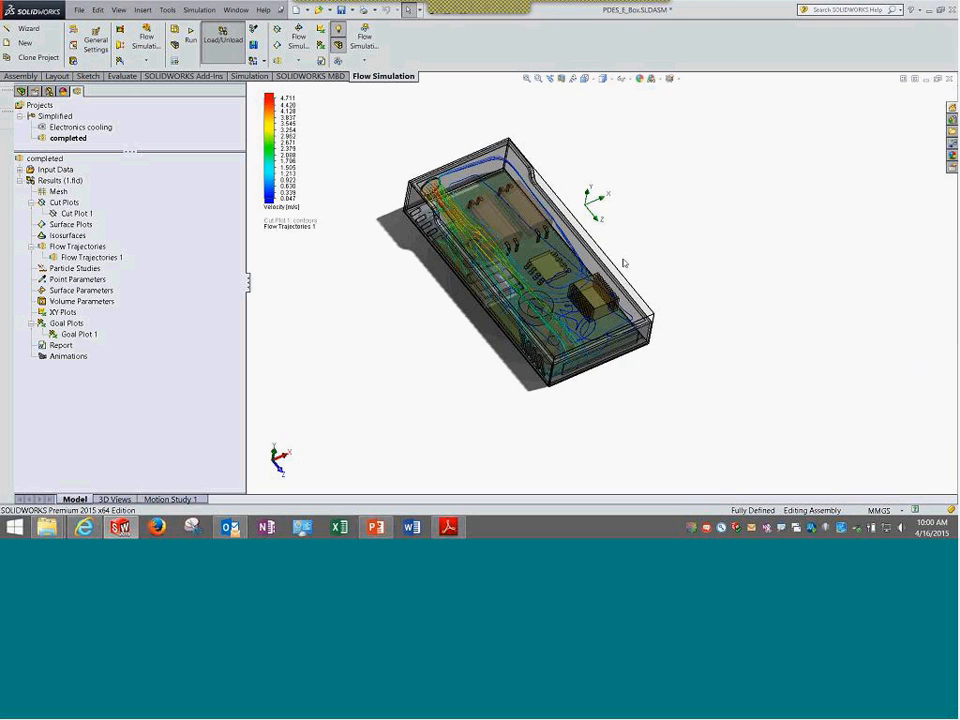
{"action": "scroll", "coordinate": [506, 218], "scroll_direction": "down", "scroll_amount": 2}
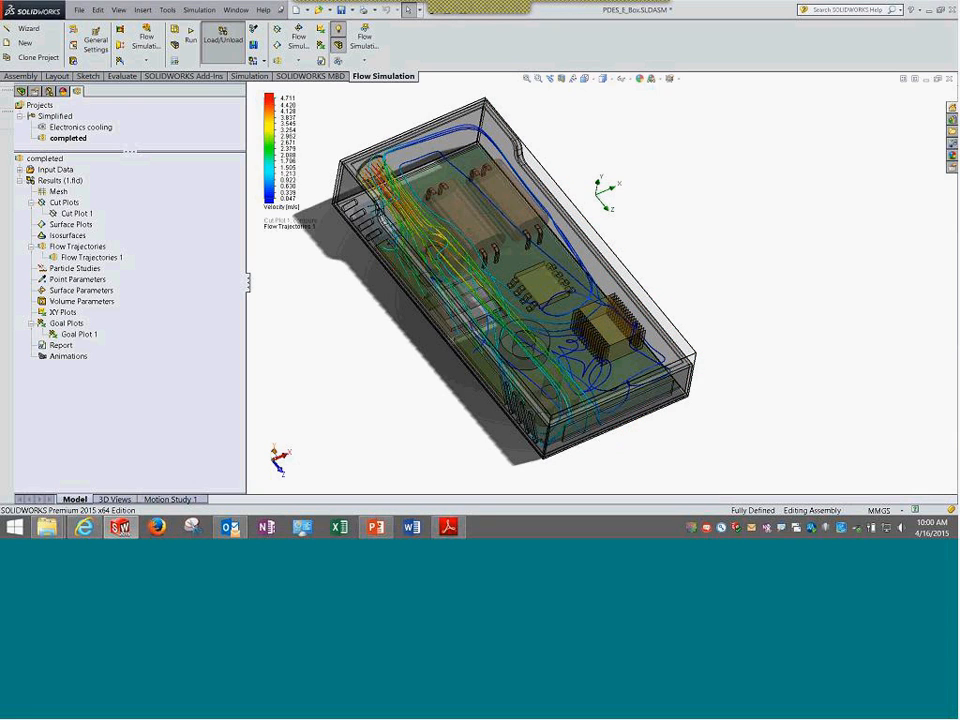
In a top view, hide Flow Trajectories 1 and show Cut Plot 1.
{"action": "key", "text": "ctrl+5"}
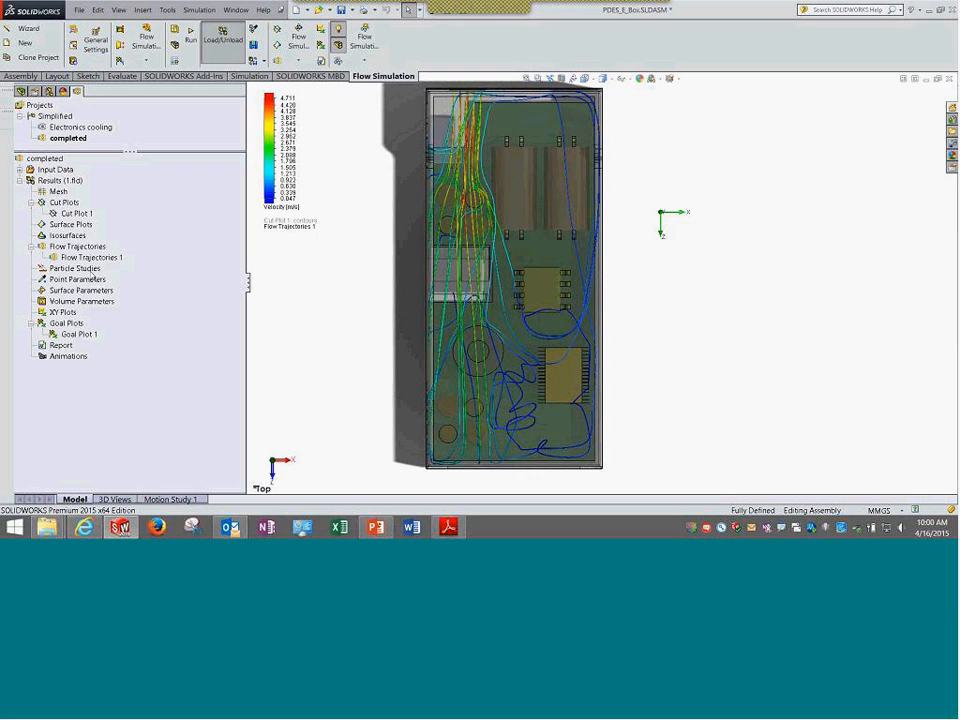
{"action": "left_click", "coordinate": [88, 257]}
{"action": "right_click", "coordinate": [86, 258]}
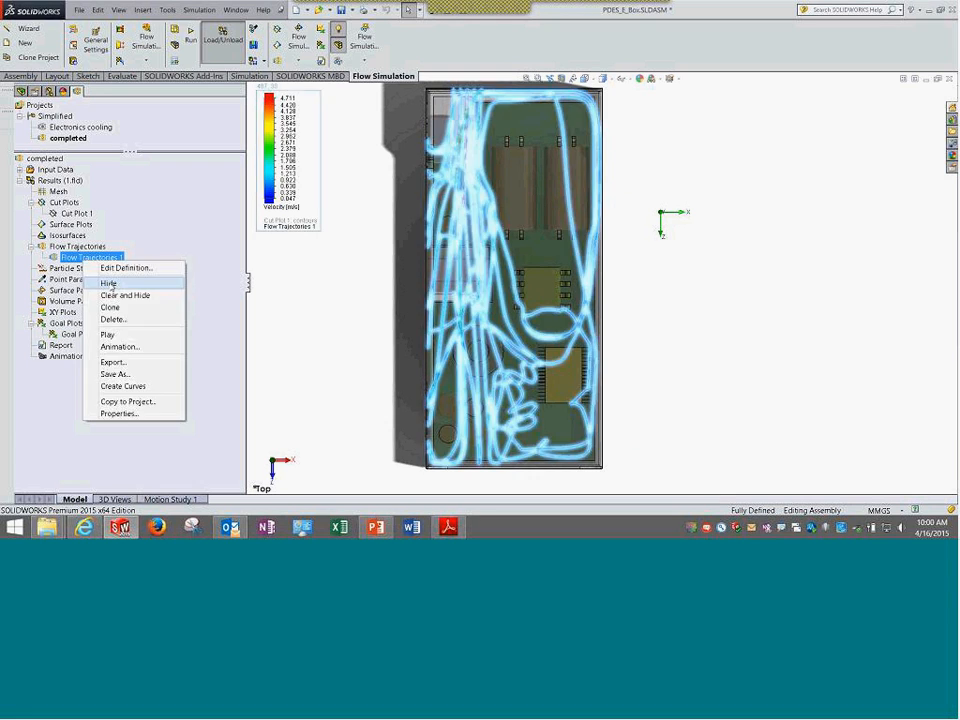
{"action": "left_click", "coordinate": [108, 284]}
{"action": "right_click", "coordinate": [78, 213]}
{"action": "left_click", "coordinate": [105, 236]}
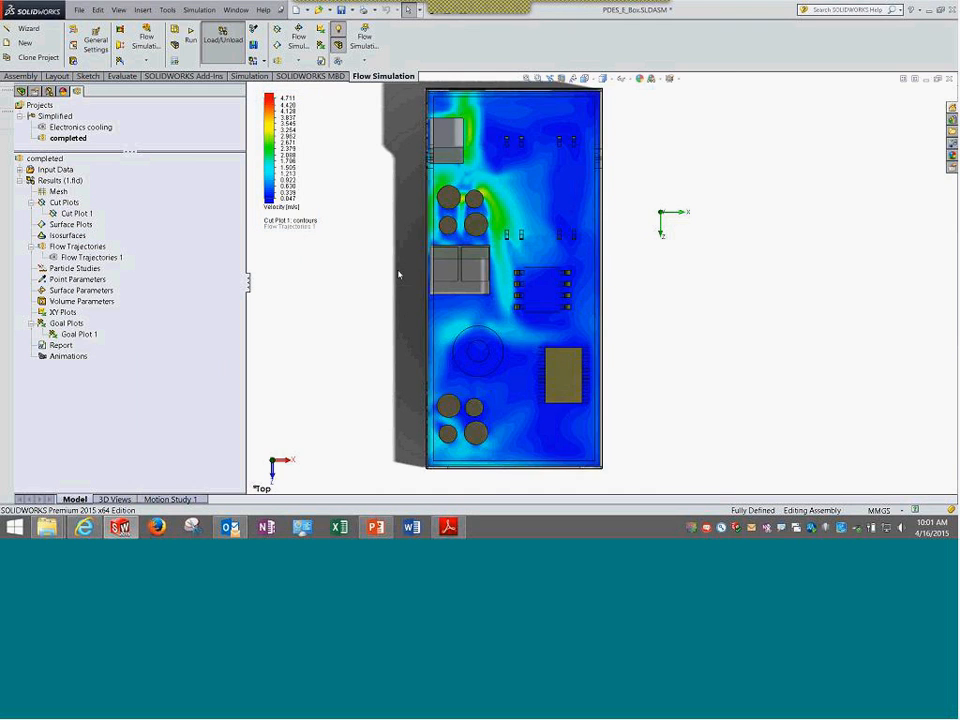
Colour Cut Plot 1 by Temperature and accept the legend limits of 21.56 and 56.12 °C.
{"action": "scroll", "coordinate": [398, 274], "scroll_direction": "up", "scroll_amount": 4}
{"action": "left_click", "coordinate": [291, 209]}
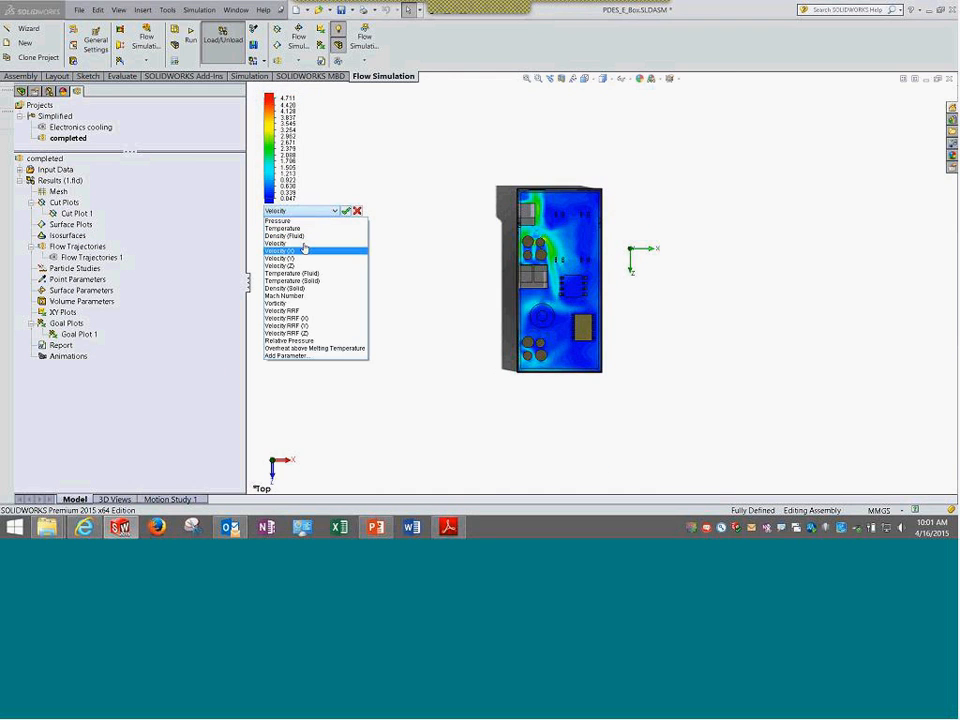
{"action": "left_click", "coordinate": [282, 228]}
{"action": "left_click", "coordinate": [346, 210]}
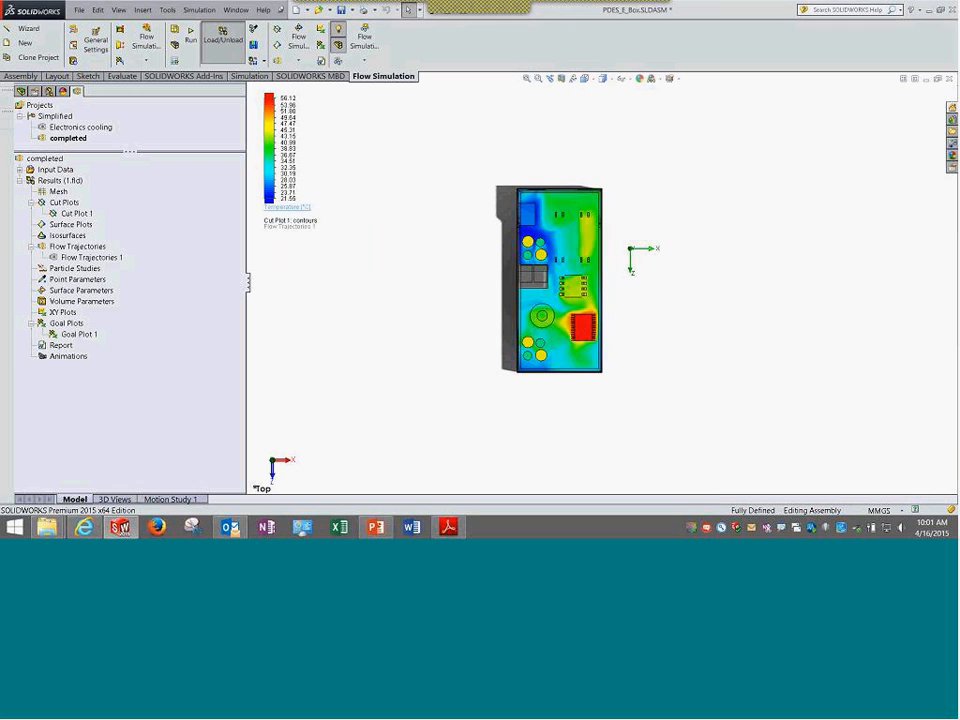
{"action": "left_click", "coordinate": [287, 198]}
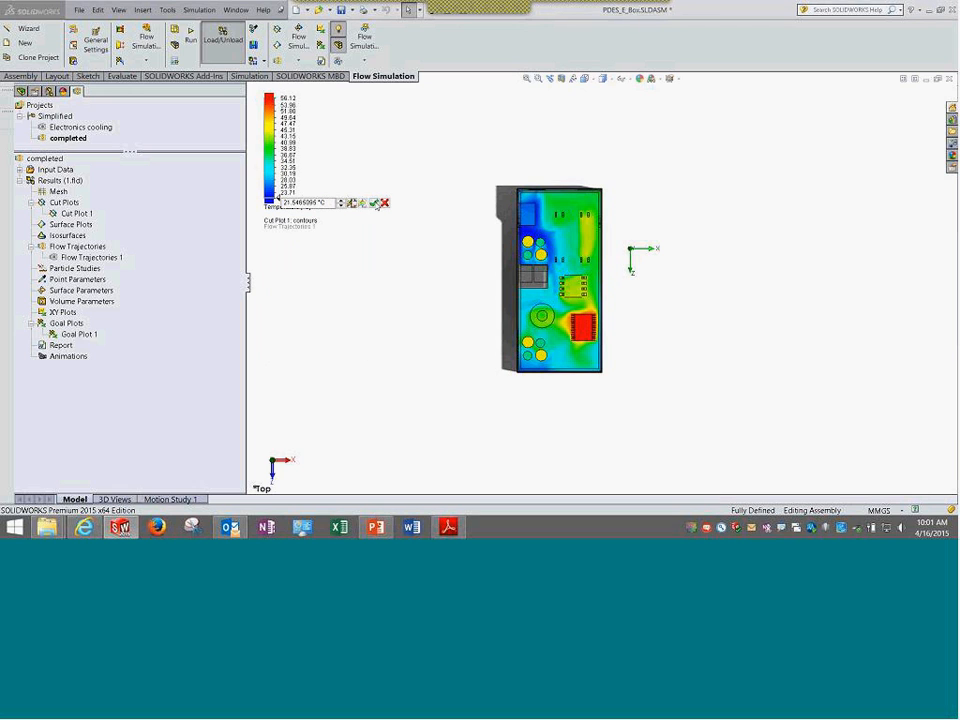
{"action": "left_click", "coordinate": [373, 203]}
{"action": "left_click", "coordinate": [285, 98]}
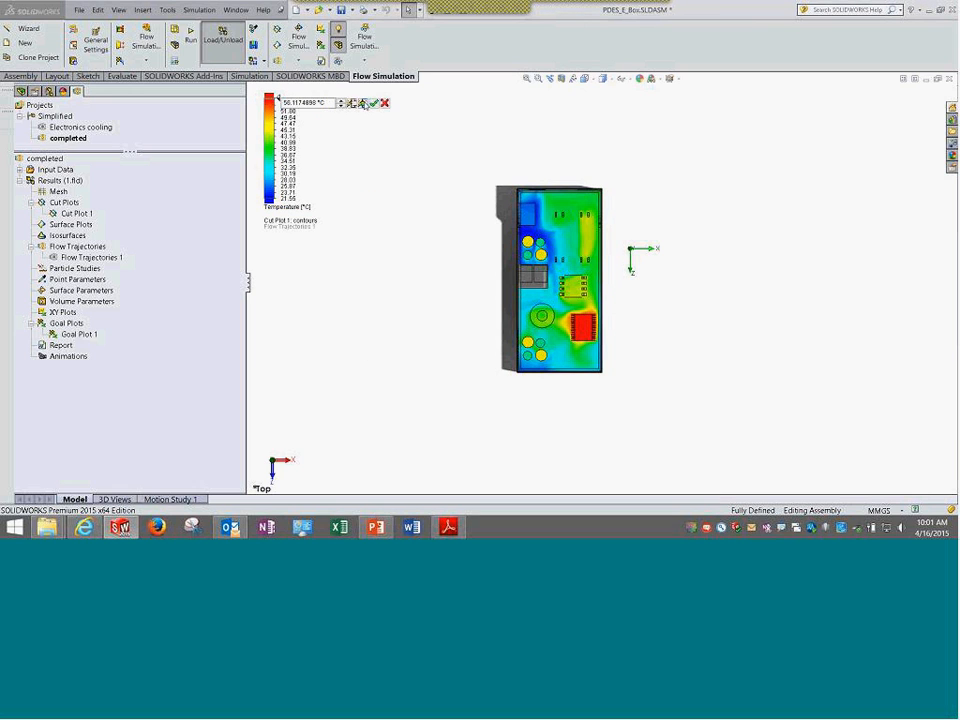
{"action": "left_click", "coordinate": [373, 103]}
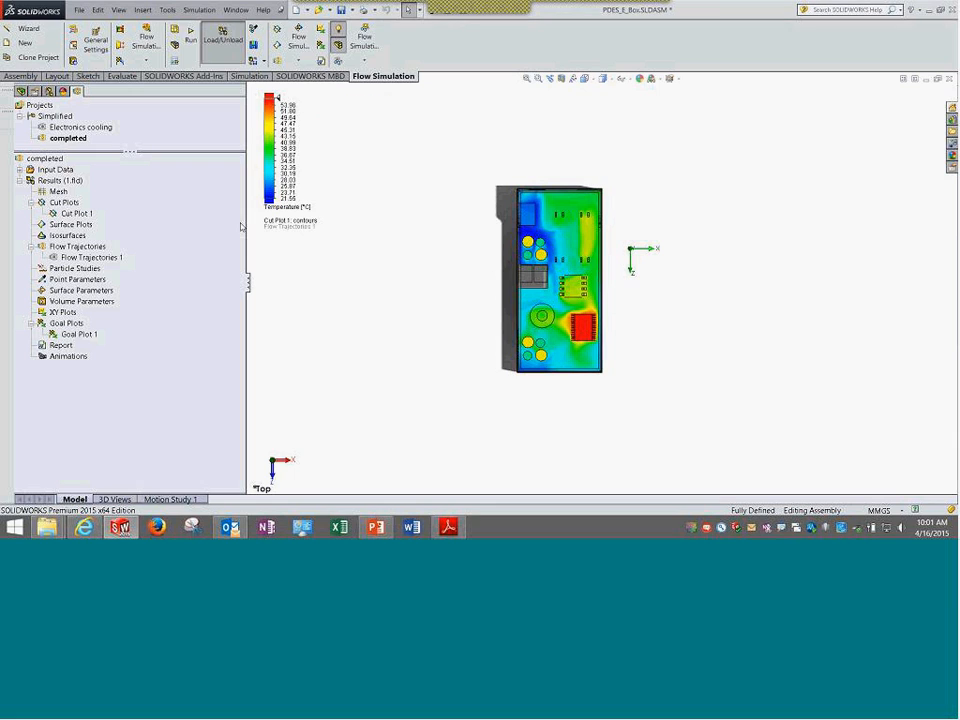
Probe the cut plot's temperature on the eight-pin chip and on the finned heat sink.
{"action": "right_click", "coordinate": [60, 179]}
{"action": "left_click", "coordinate": [125, 214]}
{"action": "left_click", "coordinate": [578, 287]}
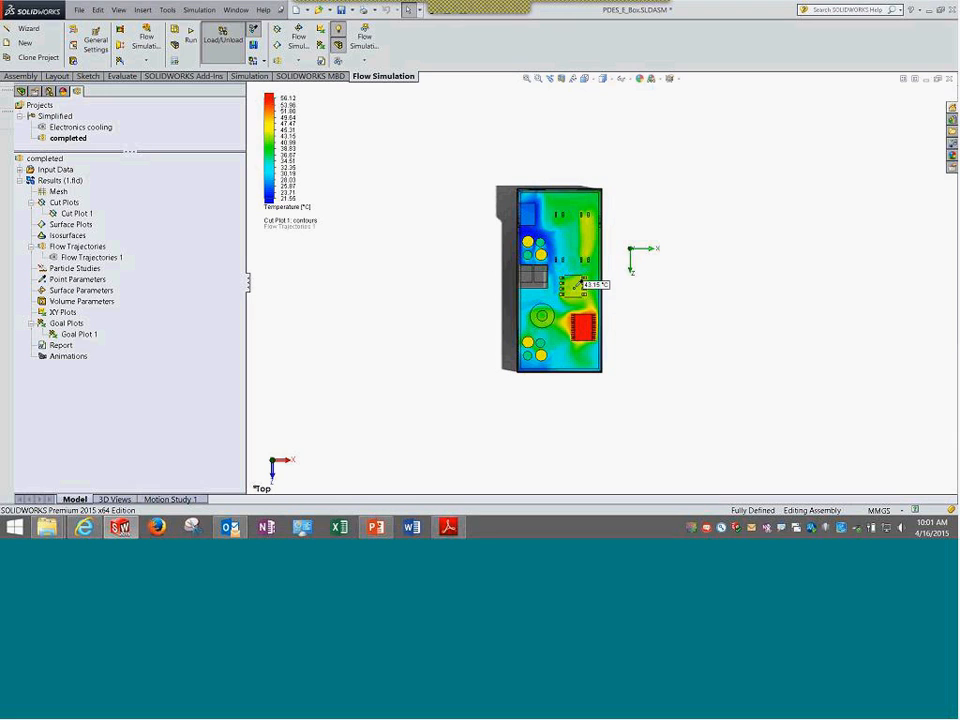
{"action": "left_click", "coordinate": [576, 286]}
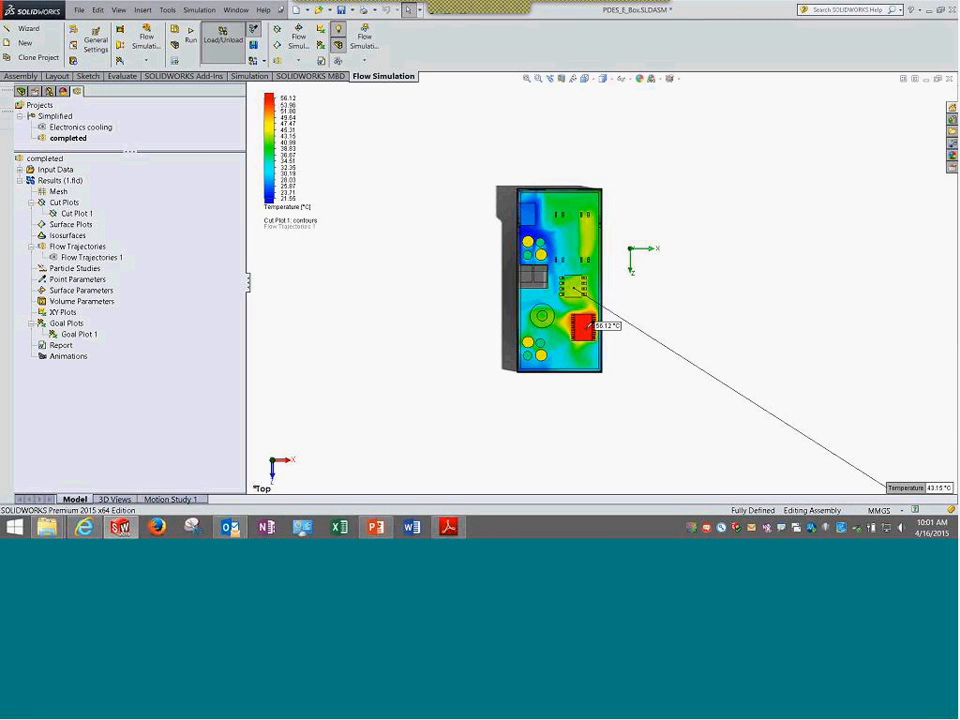
{"action": "left_click", "coordinate": [589, 326]}
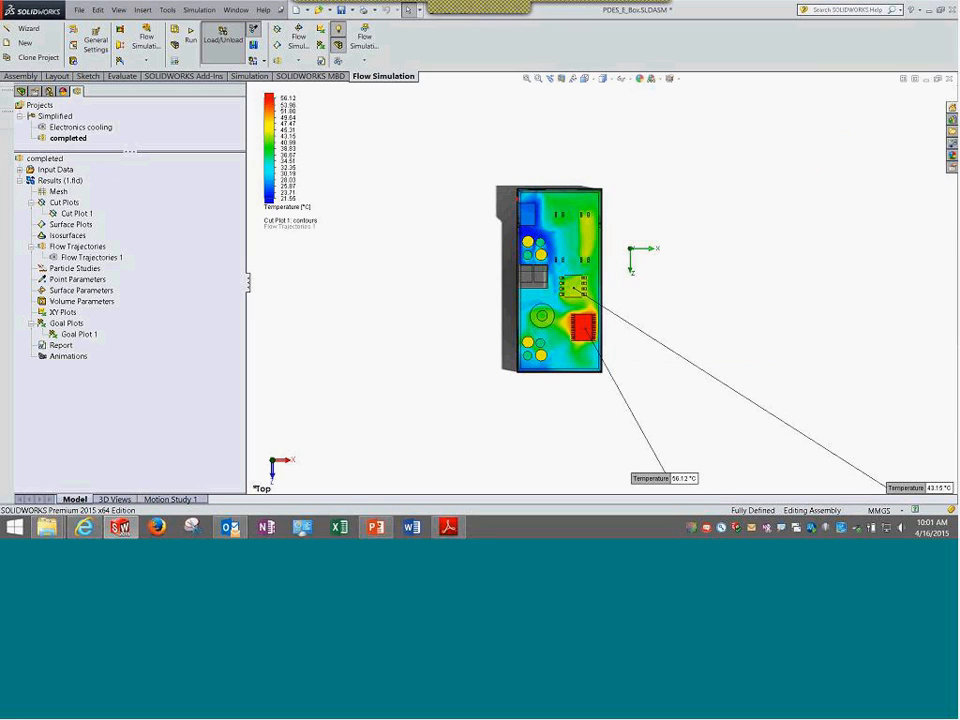
Trace the airflow paths from the fan and side vents over the temperature cut plot, and clear the markings.
{"action": "mouse_move", "coordinate": [517, 198]}
{"action": "left_mouse_down"}
{"action": "mouse_move", "coordinate": [550, 246]}
{"action": "mouse_move", "coordinate": [582, 226]}
{"action": "left_mouse_up"}
{"action": "mouse_move", "coordinate": [538, 193]}
{"action": "left_mouse_down"}
{"action": "mouse_move", "coordinate": [578, 252]}
{"action": "mouse_move", "coordinate": [586, 248]}
{"action": "mouse_move", "coordinate": [577, 268]}
{"action": "mouse_move", "coordinate": [582, 356]}
{"action": "left_mouse_up"}
{"action": "mouse_move", "coordinate": [496, 303]}
{"action": "left_mouse_down"}
{"action": "mouse_move", "coordinate": [550, 322]}
{"action": "mouse_move", "coordinate": [540, 358]}
{"action": "mouse_move", "coordinate": [562, 341]}
{"action": "mouse_move", "coordinate": [539, 300]}
{"action": "mouse_move", "coordinate": [494, 278]}
{"action": "left_mouse_up"}
{"action": "mouse_move", "coordinate": [555, 240]}
{"action": "left_mouse_down"}
{"action": "mouse_move", "coordinate": [565, 275]}
{"action": "mouse_move", "coordinate": [541, 286]}
{"action": "left_mouse_up"}
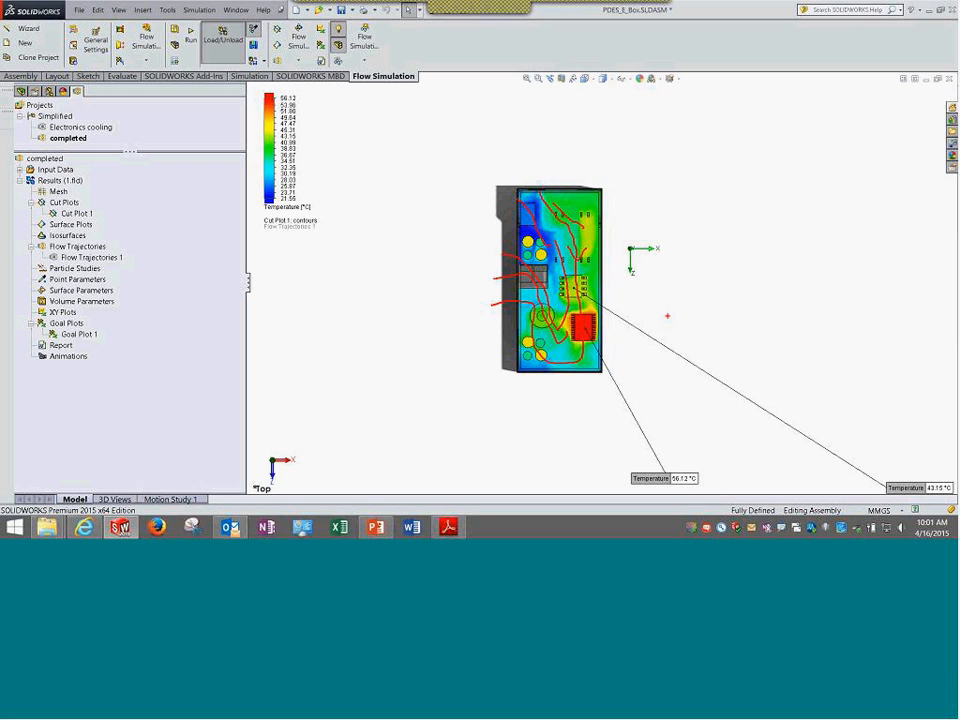
{"action": "key", "text": "Escape"}
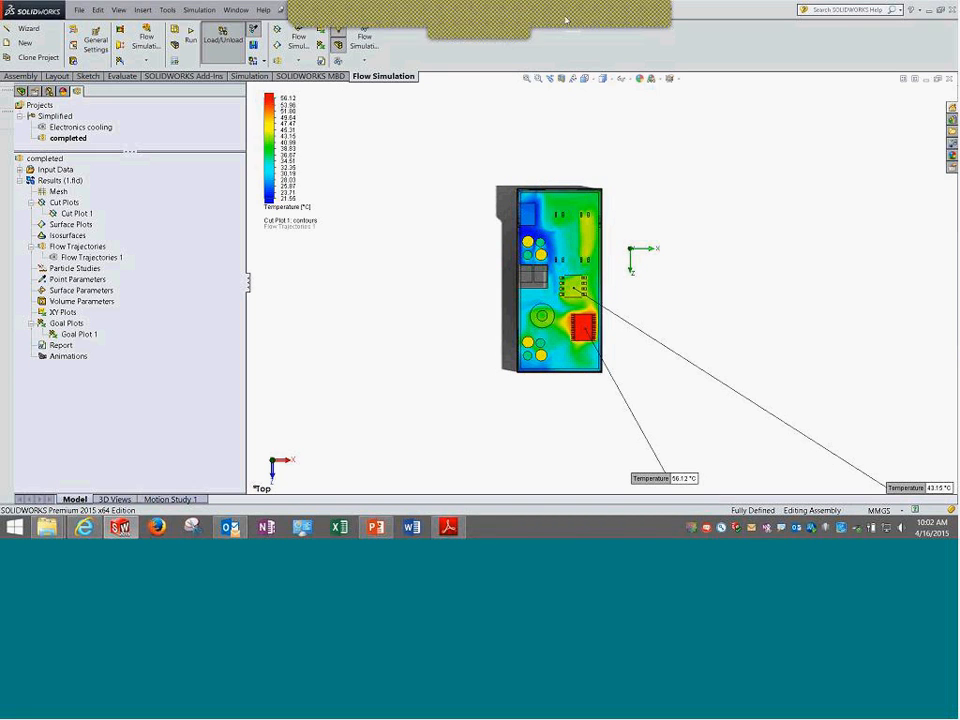
{"action": "left_click", "coordinate": [567, 19]}
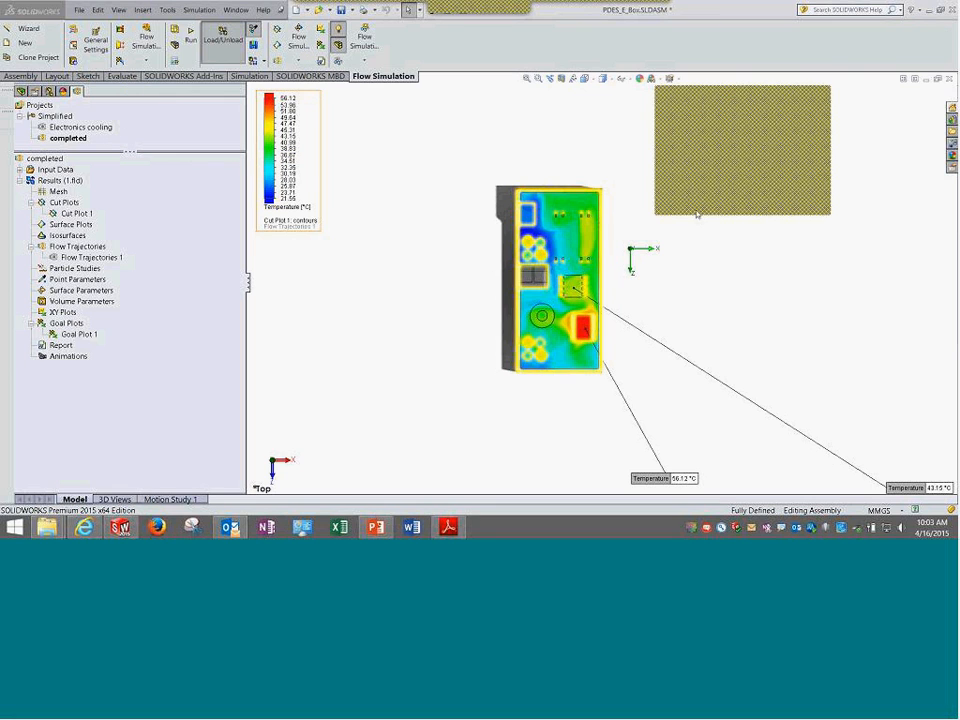
{"action": "left_click_drag", "start_coordinate": [660, 216], "coordinate": [644, 296]}
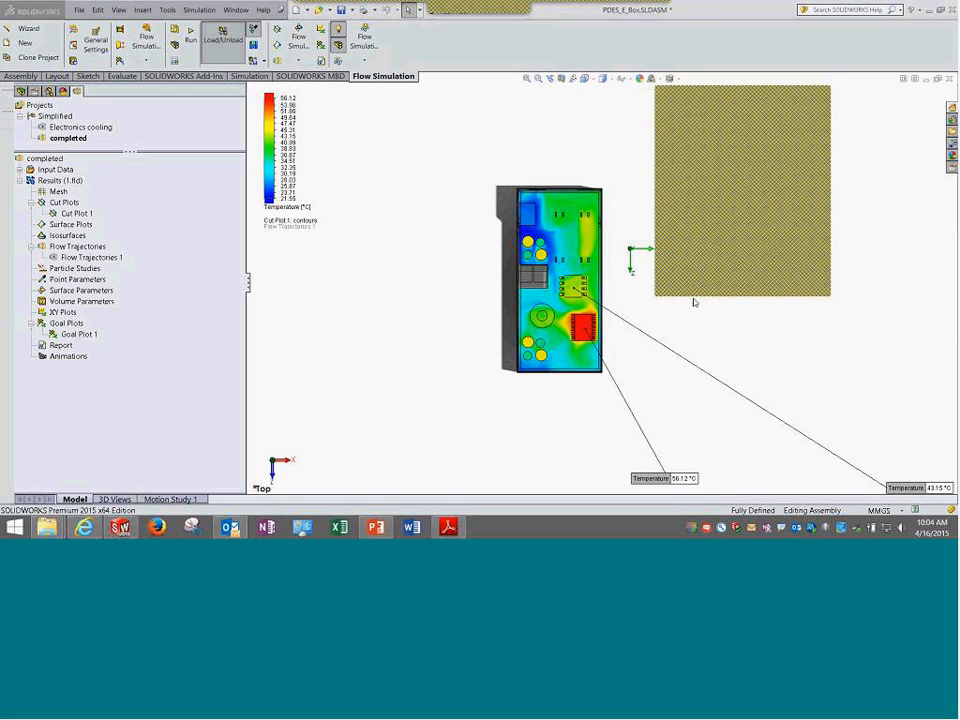
In a tilted view, move the eight-pin chip's temperature probe label above the enclosure.
{"action": "middle_click_drag", "start_coordinate": [446, 283], "coordinate": [471, 249]}
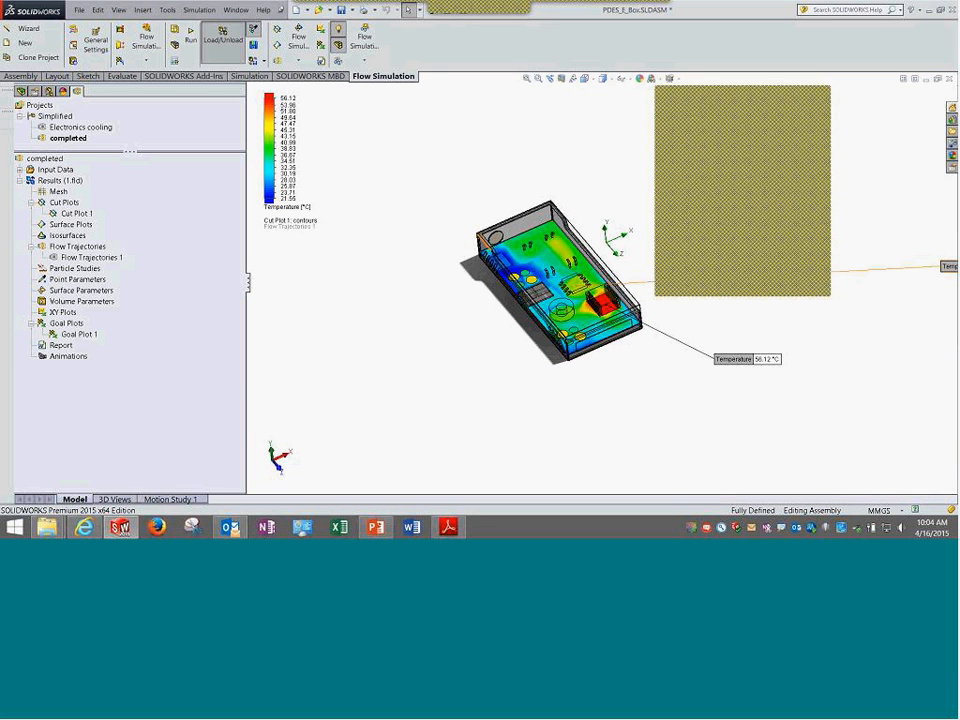
{"action": "left_click_drag", "start_coordinate": [945, 266], "coordinate": [582, 158]}
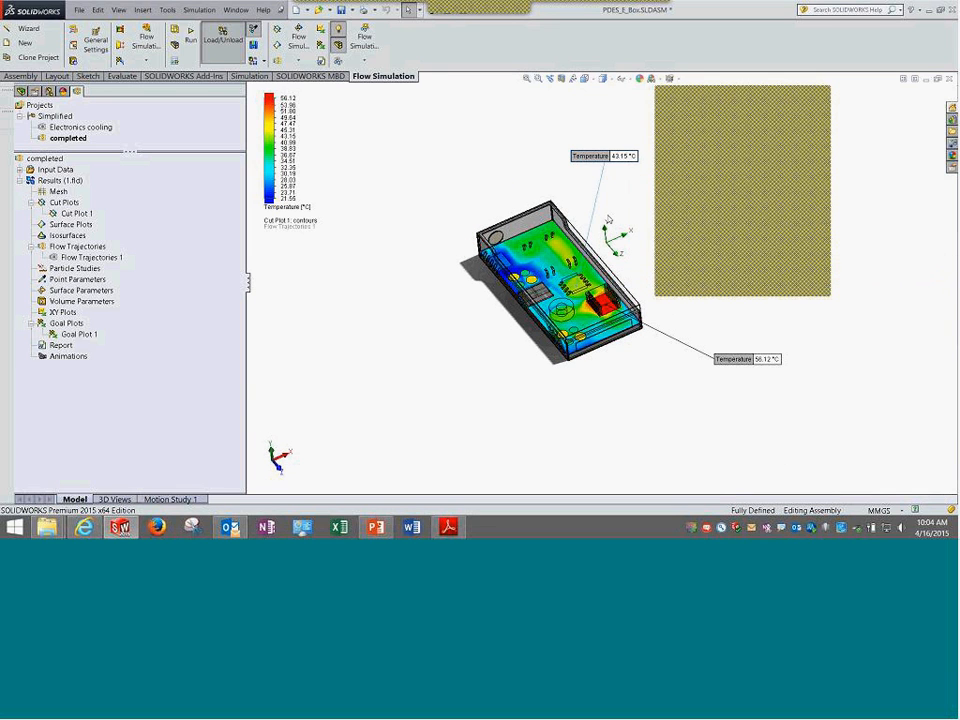
{"action": "scroll", "coordinate": [628, 205], "scroll_direction": "down", "scroll_amount": 3}
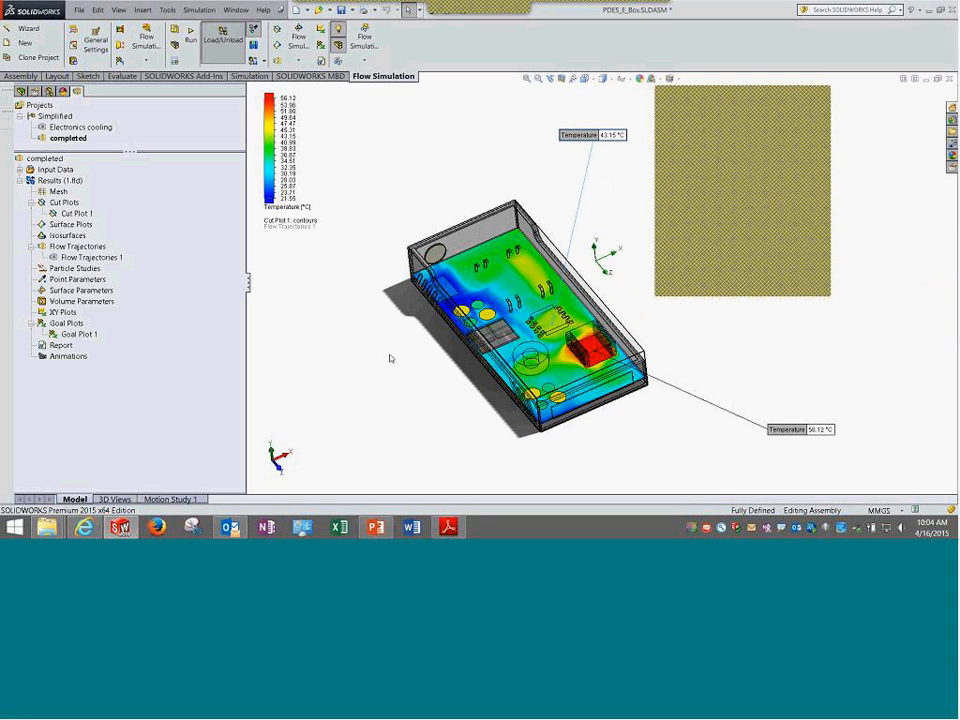
Mark up the fan opening and side vents over the tilted cut plot, with handwritten notes beside the enclosure, and clear the markings.
{"action": "left_click_drag", "start_coordinate": [438, 202], "coordinate": [418, 290]}
{"action": "left_click_drag", "start_coordinate": [408, 229], "coordinate": [455, 265]}
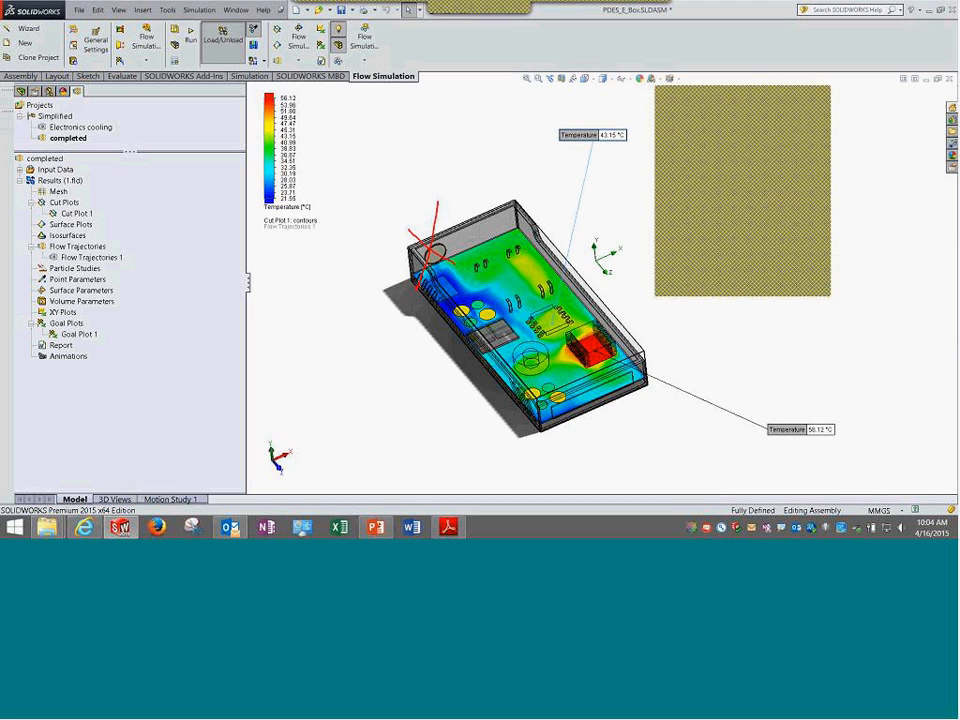
{"action": "mouse_move", "coordinate": [406, 190]}
{"action": "left_mouse_down"}
{"action": "mouse_move", "coordinate": [433, 156]}
{"action": "mouse_move", "coordinate": [449, 175]}
{"action": "left_mouse_up"}
{"action": "left_click_drag", "start_coordinate": [463, 127], "coordinate": [491, 161]}
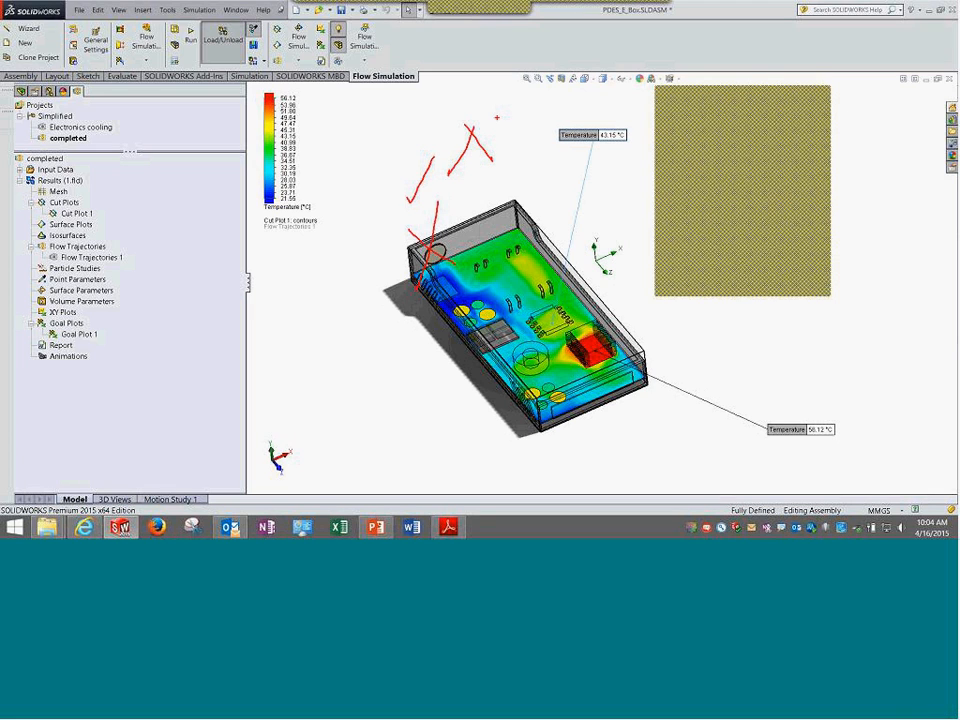
{"action": "mouse_move", "coordinate": [340, 112]}
{"action": "left_mouse_down"}
{"action": "mouse_move", "coordinate": [336, 132]}
{"action": "mouse_move", "coordinate": [357, 114]}
{"action": "left_mouse_up"}
{"action": "left_click_drag", "start_coordinate": [419, 301], "coordinate": [468, 288]}
{"action": "left_click_drag", "start_coordinate": [448, 349], "coordinate": [493, 332]}
{"action": "left_click_drag", "start_coordinate": [505, 396], "coordinate": [533, 374]}
{"action": "left_click_drag", "start_coordinate": [357, 166], "coordinate": [353, 170]}
{"action": "left_click", "coordinate": [366, 131]}
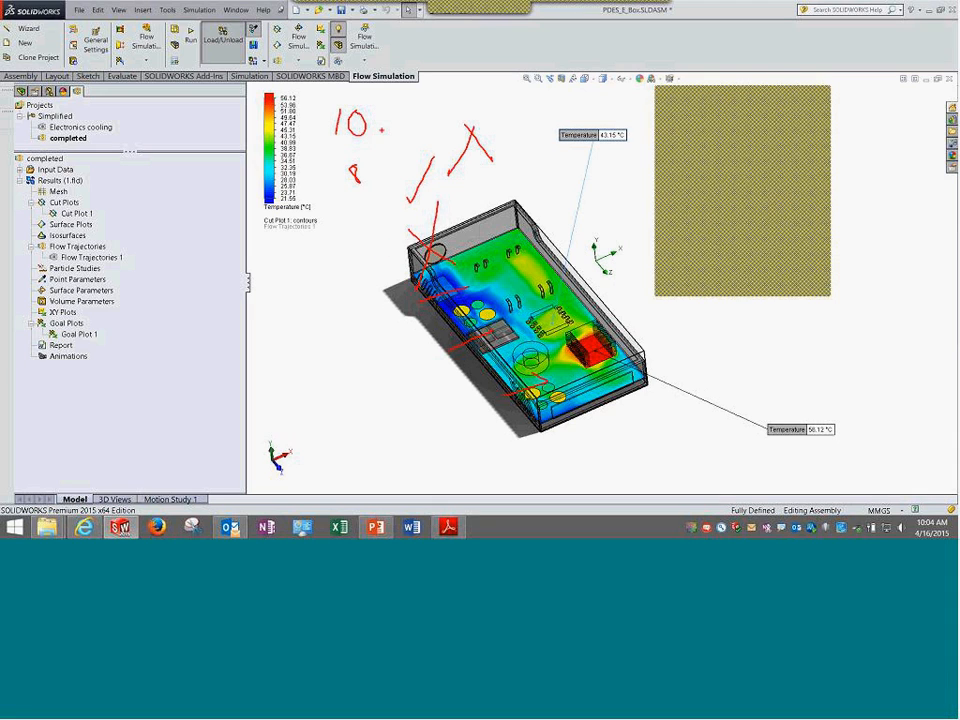
{"action": "mouse_move", "coordinate": [389, 122]}
{"action": "left_mouse_down"}
{"action": "mouse_move", "coordinate": [402, 142]}
{"action": "mouse_move", "coordinate": [380, 160]}
{"action": "mouse_move", "coordinate": [396, 115]}
{"action": "left_mouse_up"}
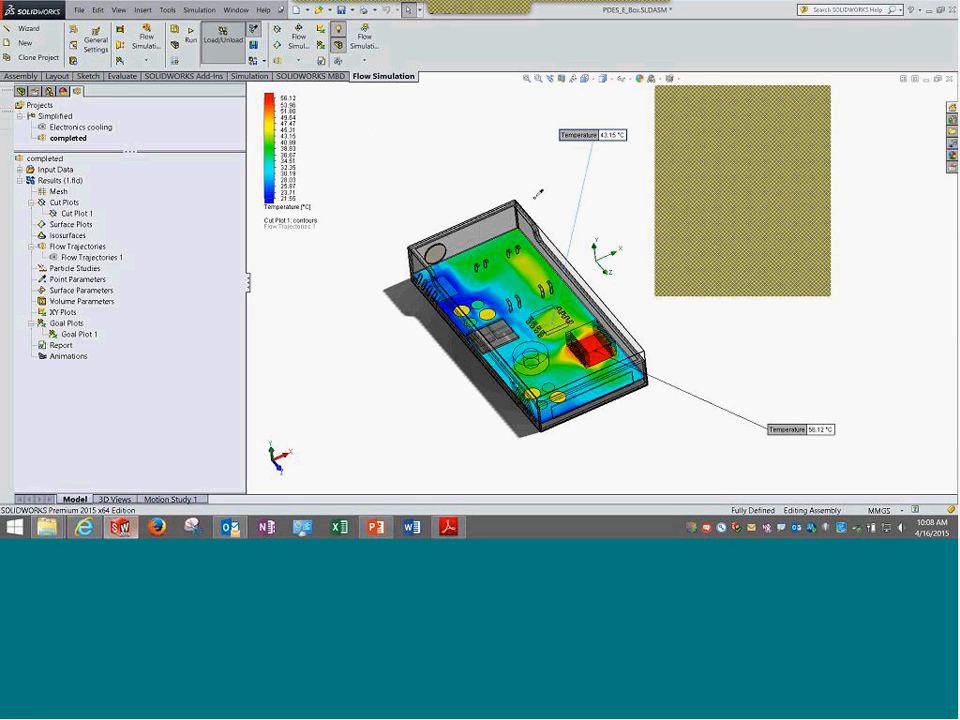
{"action": "left_click", "coordinate": [518, 128]}
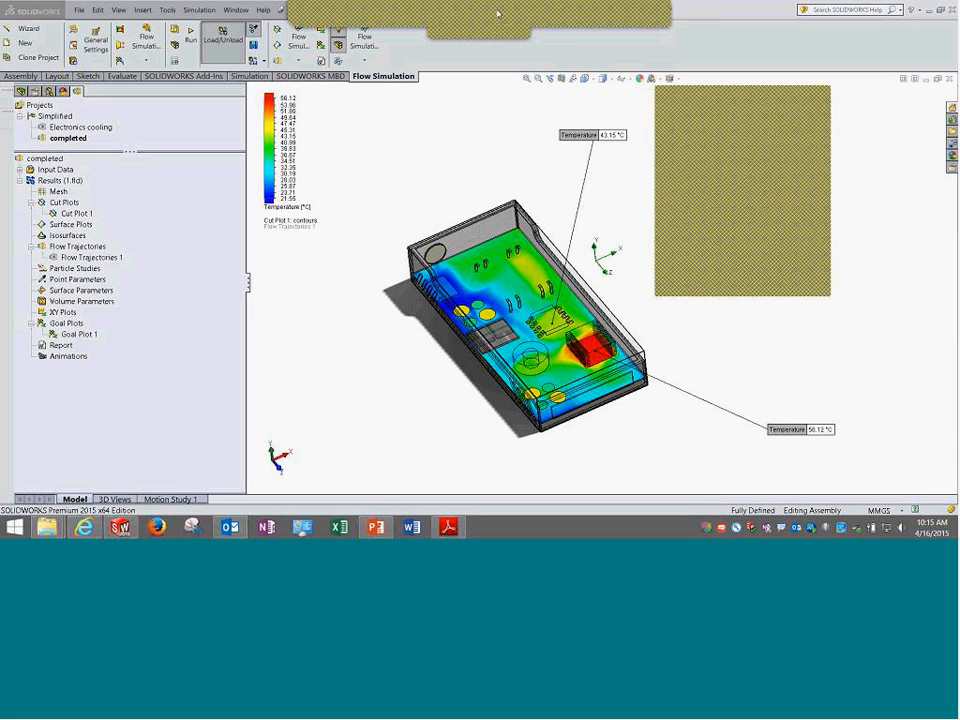
Close the PDES_E_Box assembly.
{"action": "left_click", "coordinate": [509, 143]}
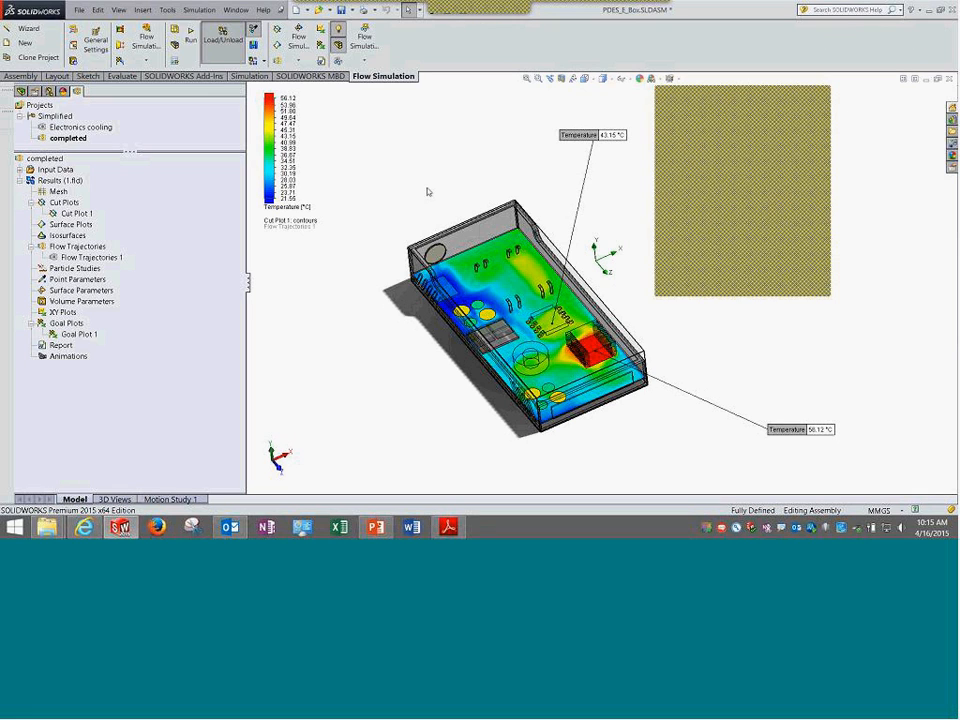
{"action": "left_click", "coordinate": [949, 79]}
{"action": "left_click", "coordinate": [427, 274]}
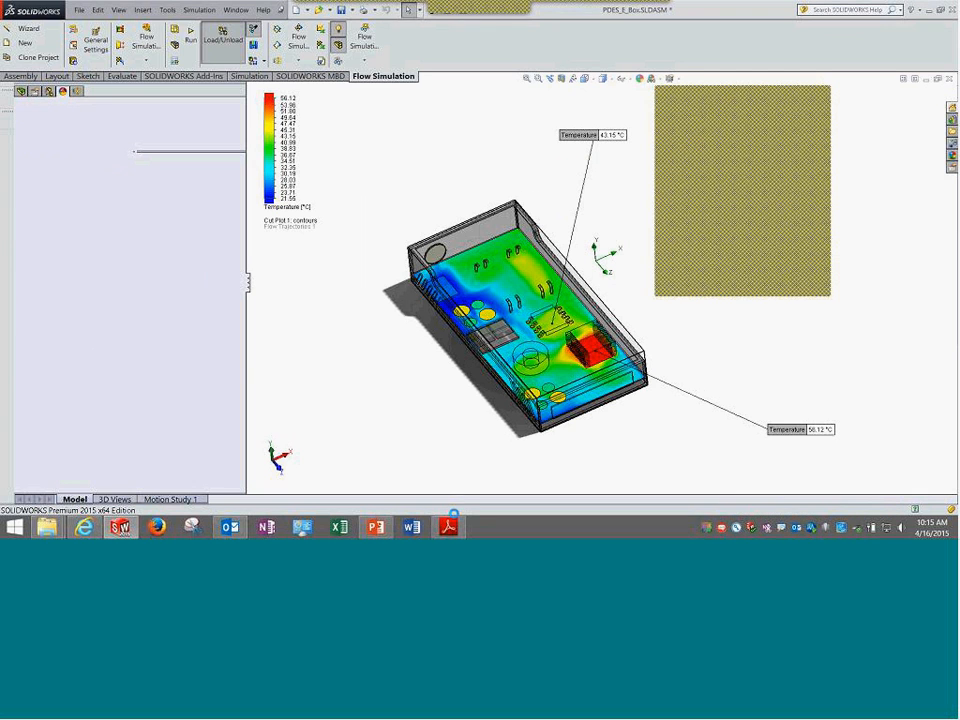
Minimize the open windows, including SOLIDWORKS, the Case Study folder and the course presentation, down to the desktop.
{"action": "mouse_move", "coordinate": [452, 530]}
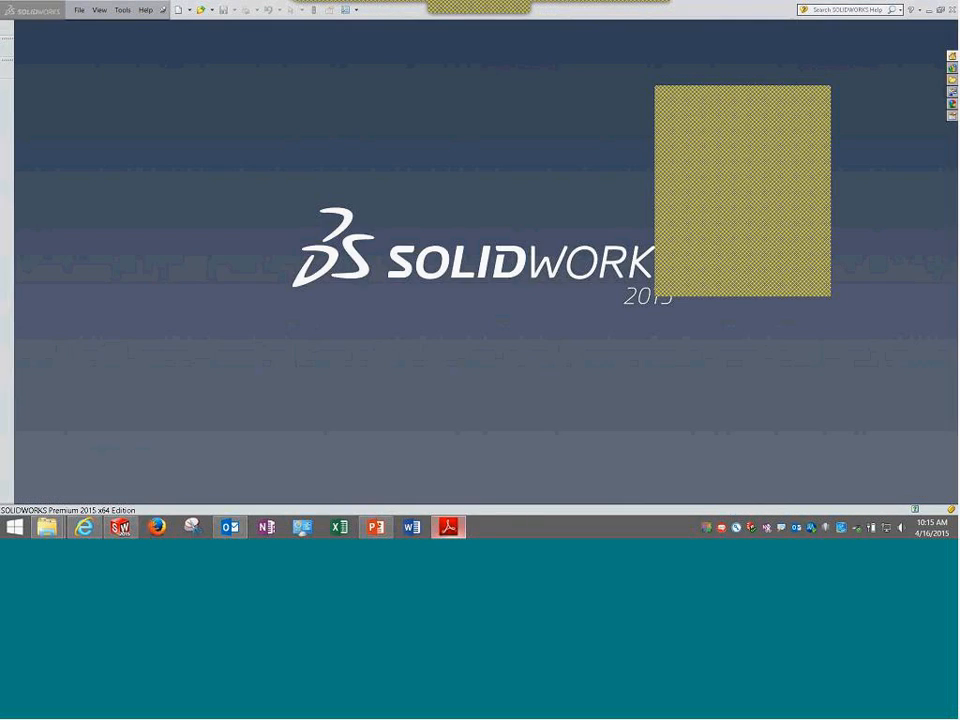
{"action": "left_click", "coordinate": [461, 534]}
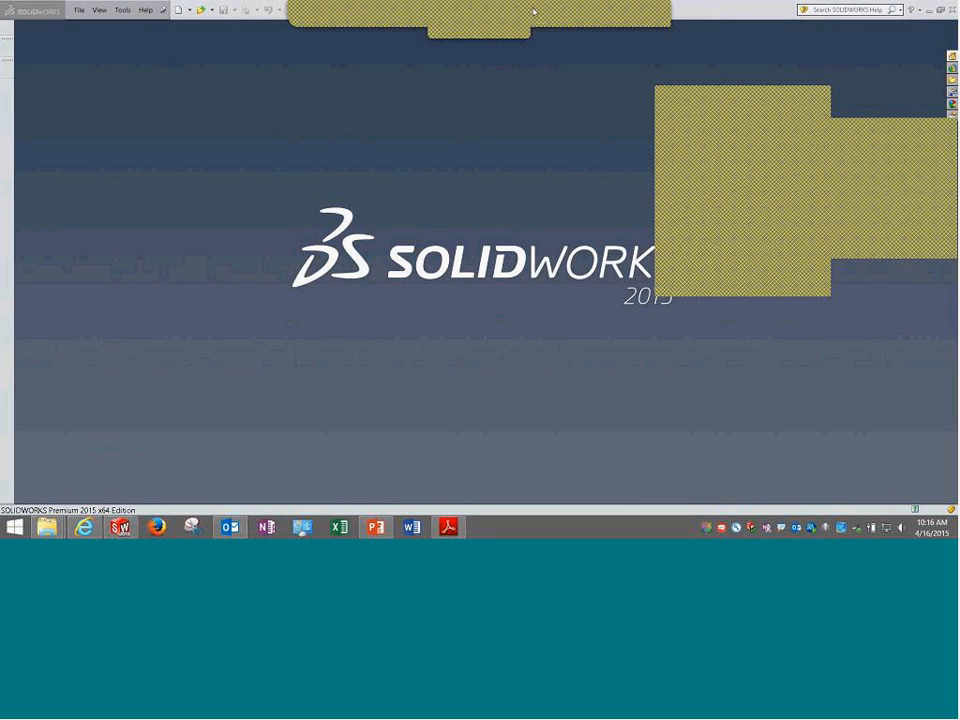
{"action": "left_click", "coordinate": [874, 162]}
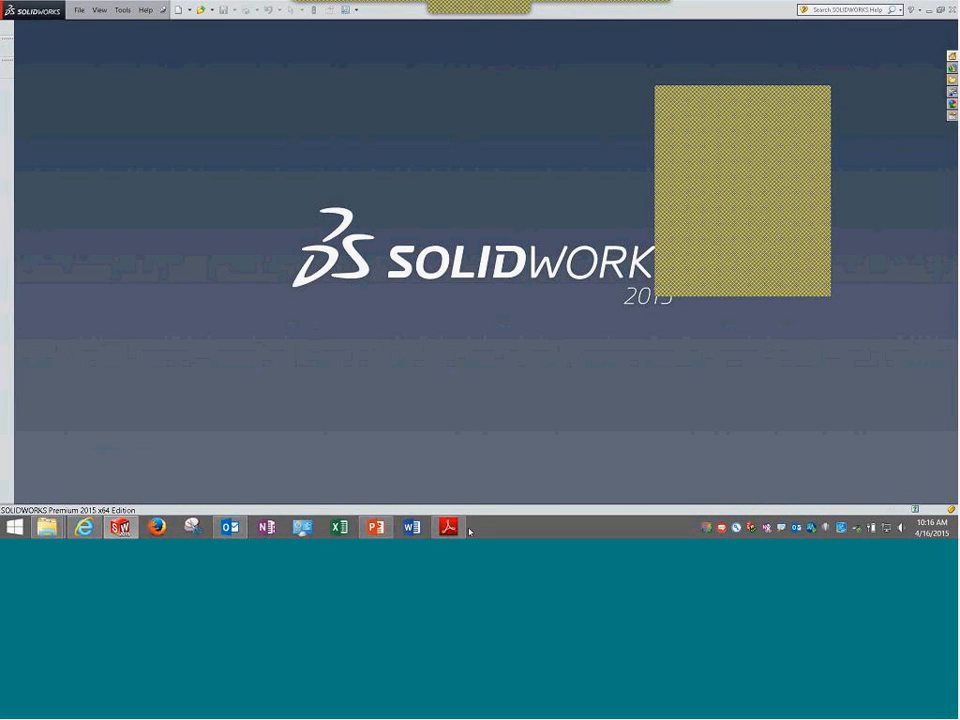
{"action": "left_click", "coordinate": [929, 10]}
{"action": "left_click", "coordinate": [919, 8]}
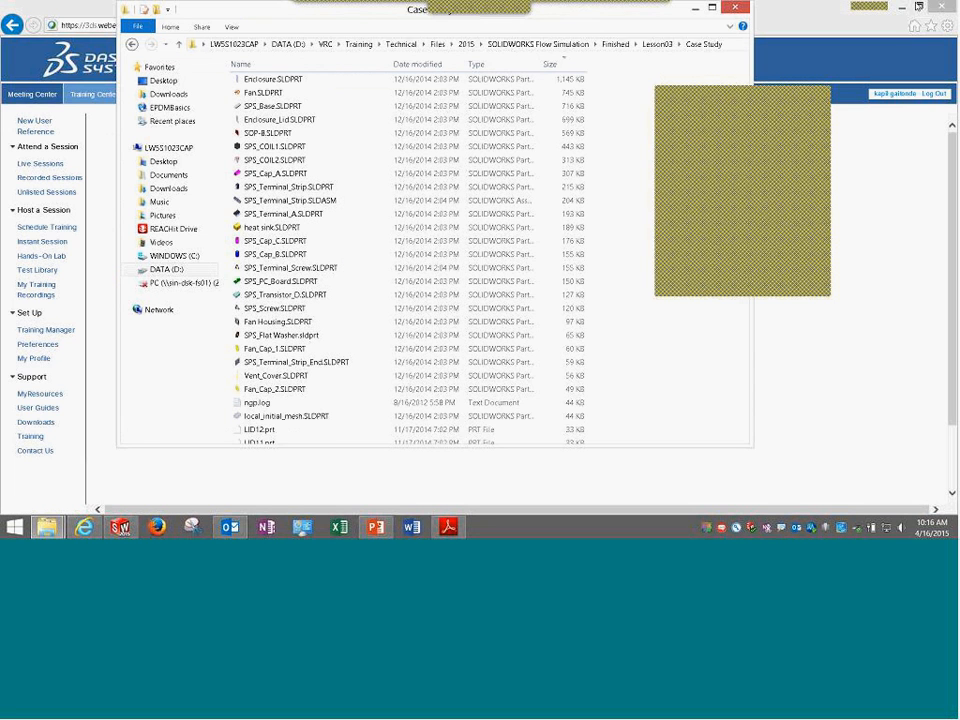
{"action": "left_click", "coordinate": [712, 8]}
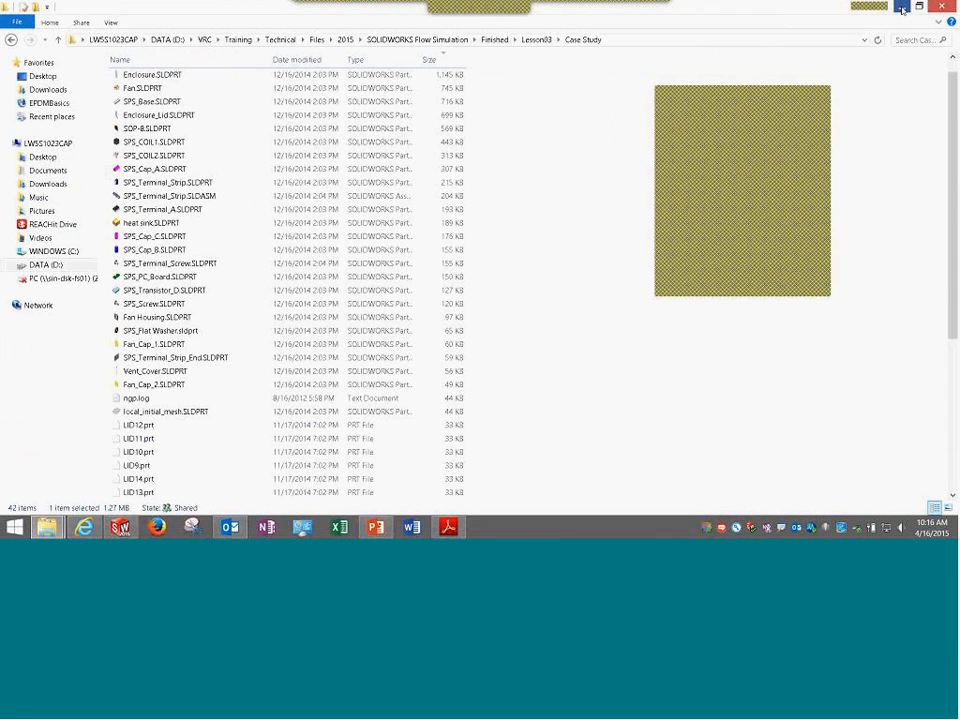
{"action": "left_click", "coordinate": [901, 9]}
{"action": "left_click", "coordinate": [912, 10]}
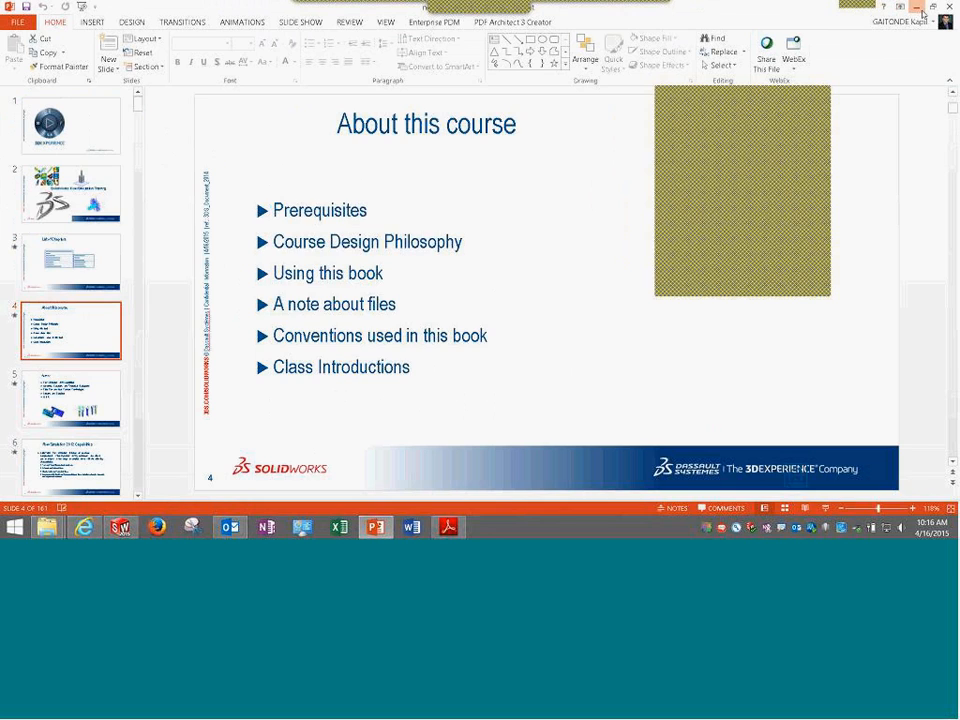
{"action": "left_click", "coordinate": [922, 12]}
{"action": "left_click", "coordinate": [915, 9]}
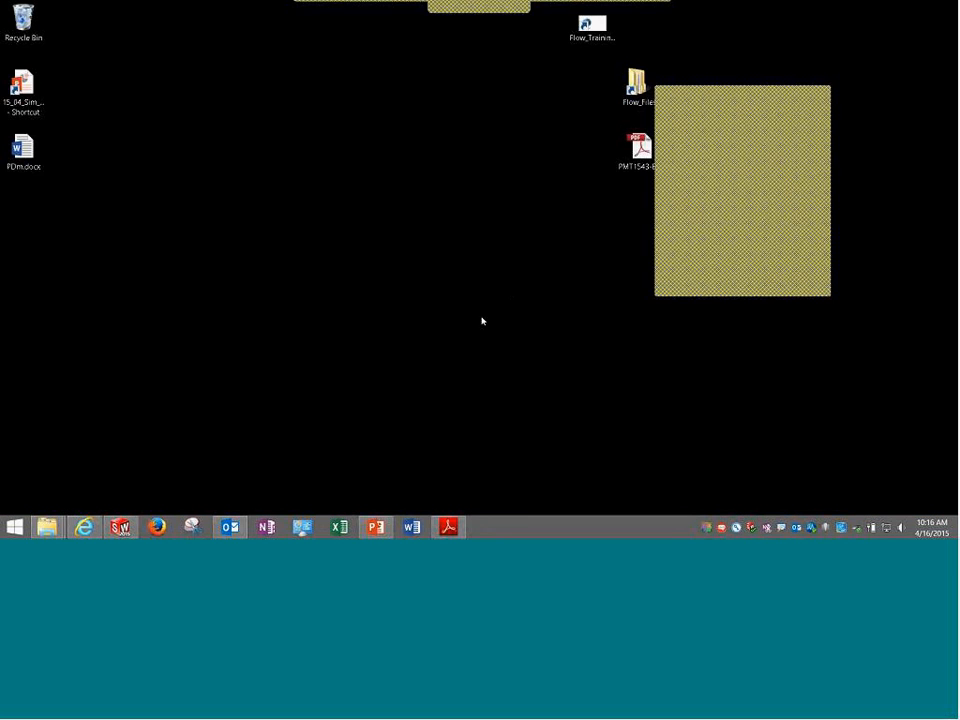
Switch to the training manual PDF in Adobe Reader and search it for "heat sink".
{"action": "left_click", "coordinate": [449, 528]}
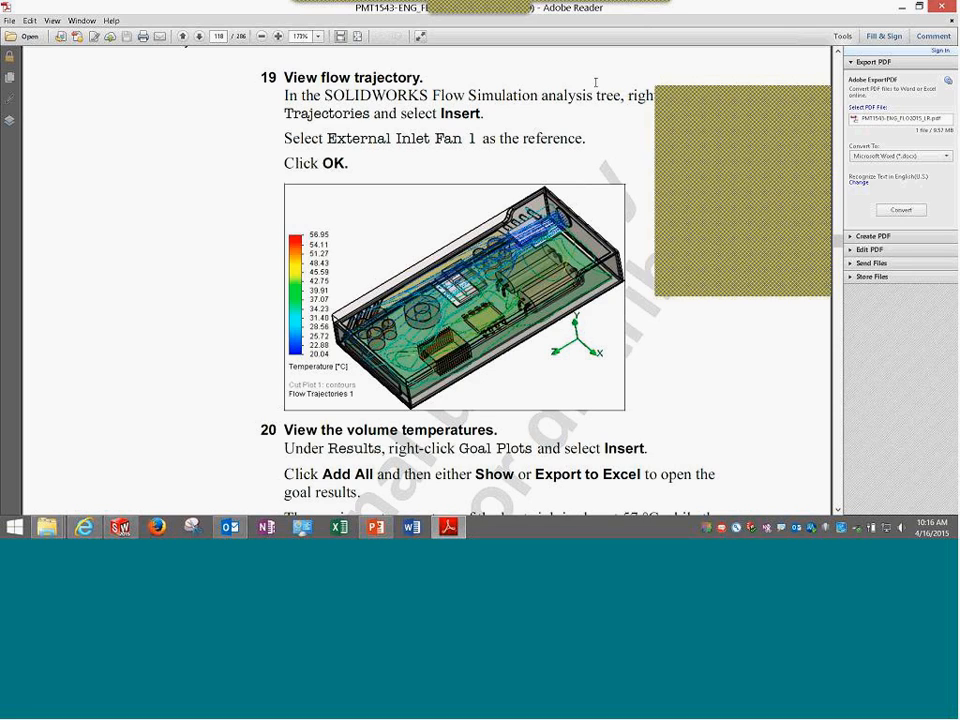
{"action": "key", "text": "ctrl+f"}
{"action": "type", "text": "heat si"}
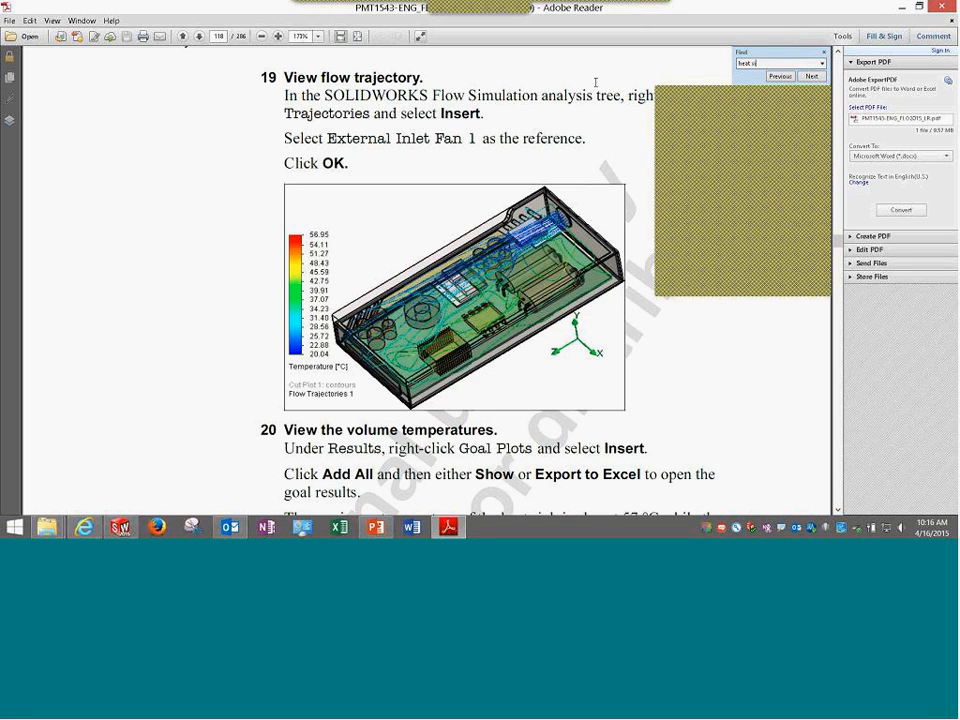
{"action": "type", "text": "nk"}
{"action": "key", "text": "Return"}
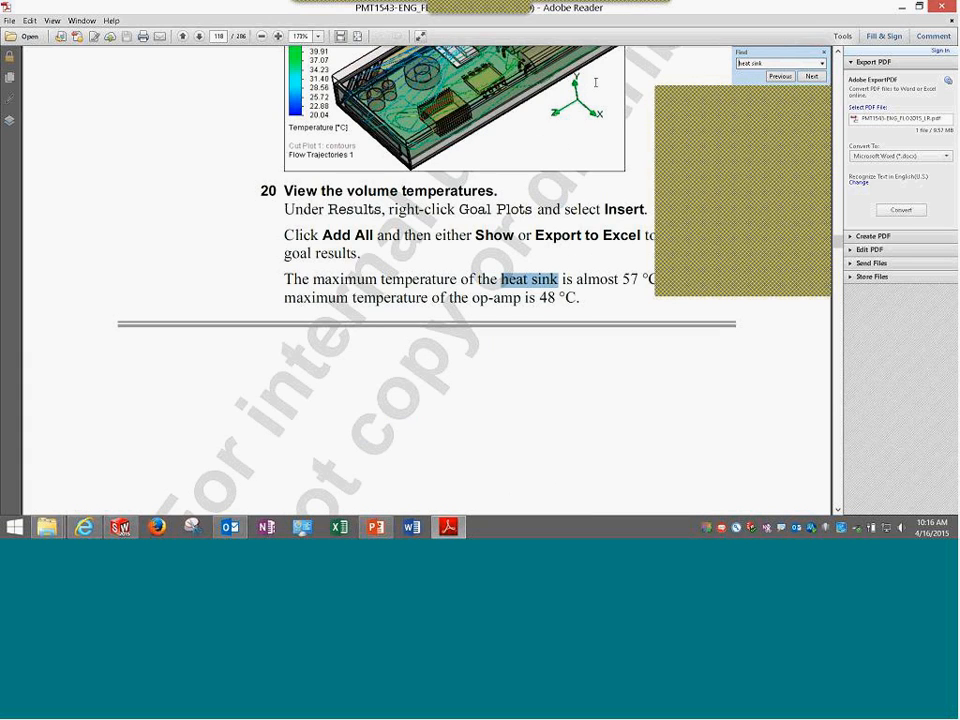
{"action": "key", "text": "Return"}
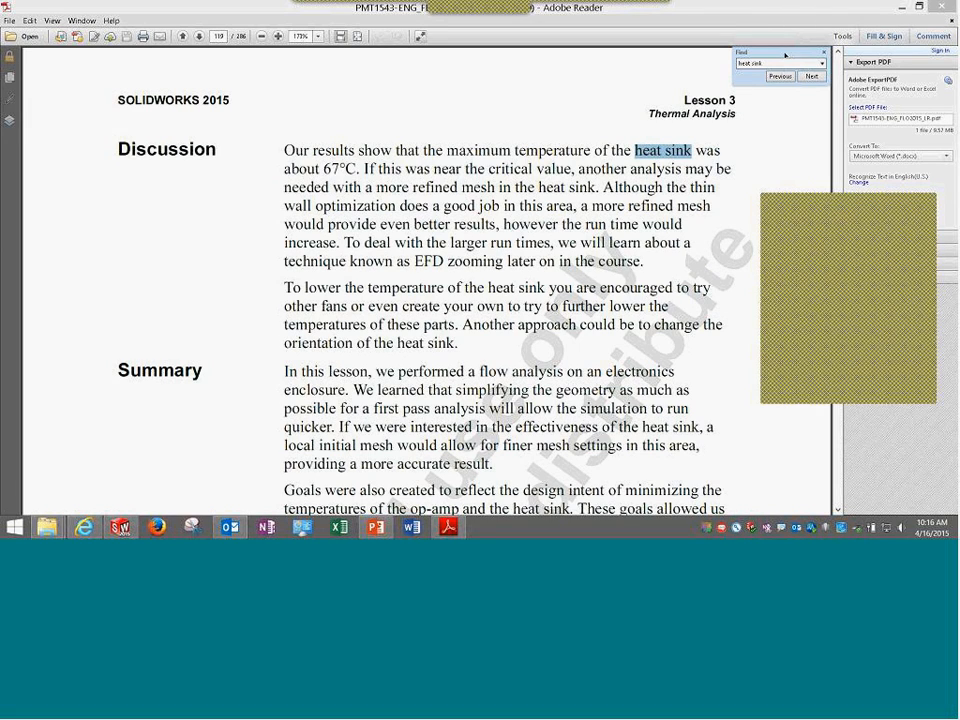
Go through the "heat sink" matches from the Lesson 3 discussion and Exercise 5 to the electronics enclosure case study in Lesson 6.
{"action": "left_click", "coordinate": [786, 61]}
{"action": "key", "text": "Return"}
{"action": "key", "text": "Return"}
{"action": "key", "text": "Return"}
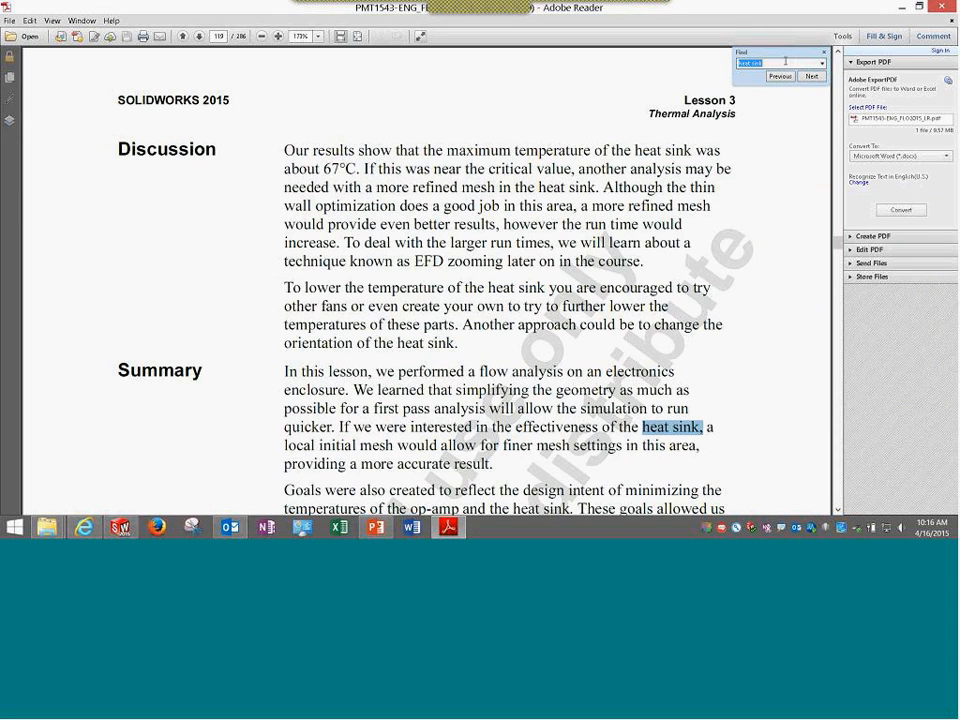
{"action": "key", "text": "Return"}
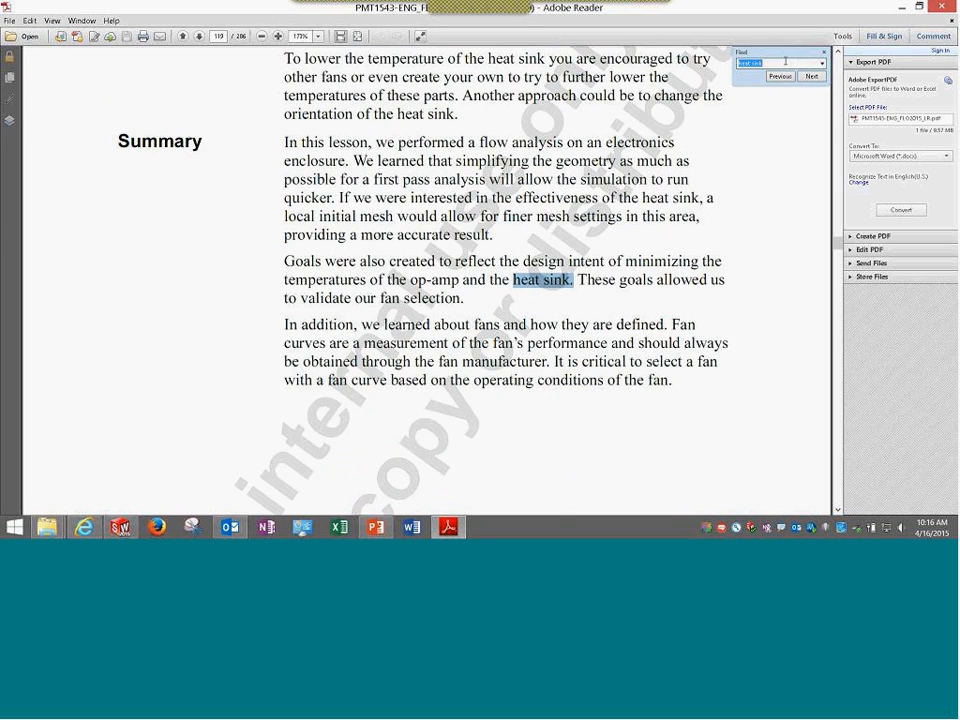
{"action": "key", "text": "Return"}
{"action": "key", "text": "Return"}
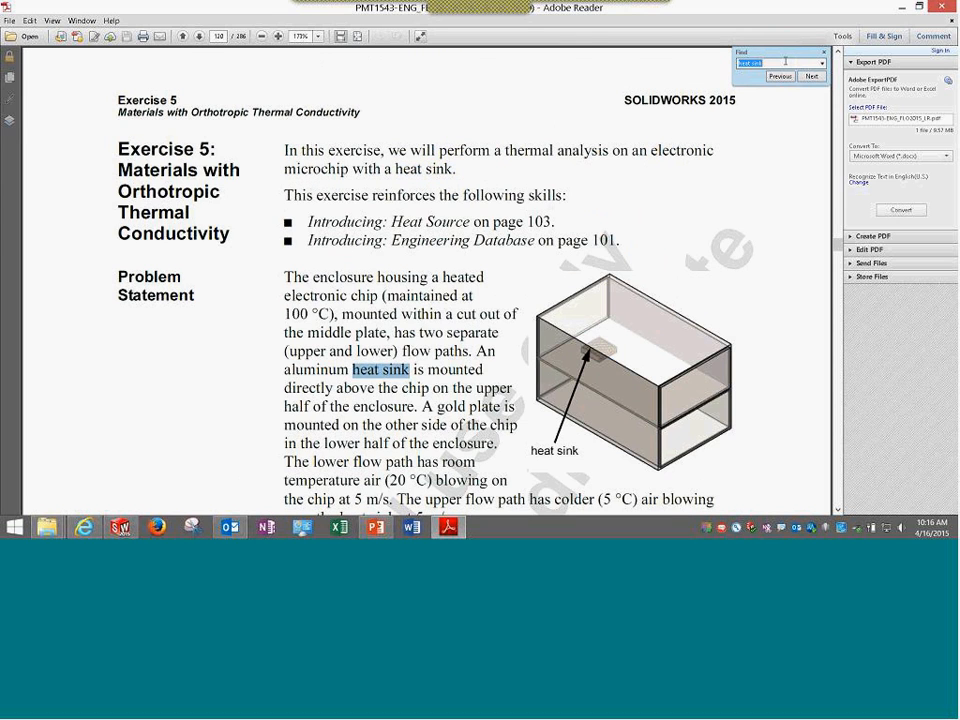
{"action": "key", "text": "Return"}
{"action": "key", "text": "Return"}
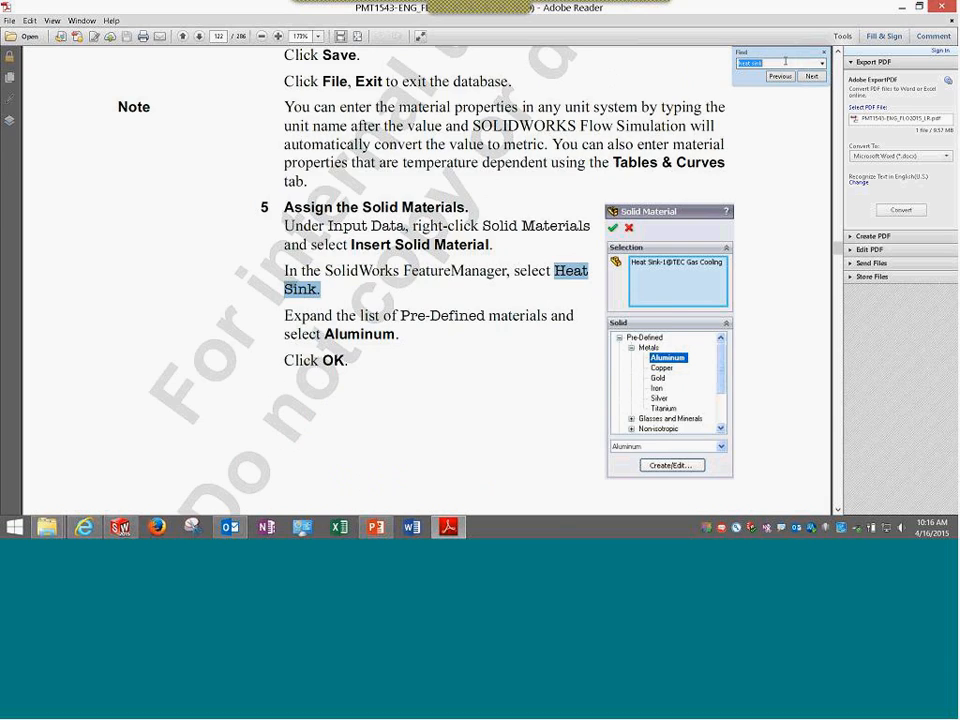
{"action": "key", "text": "Return"}
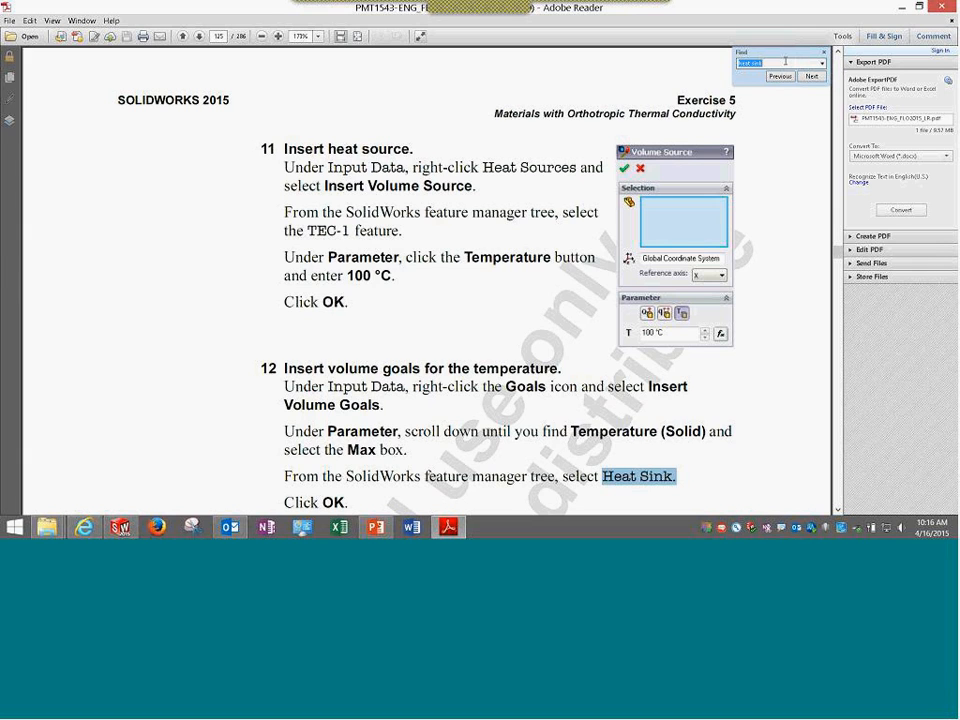
{"action": "key", "text": "Return"}
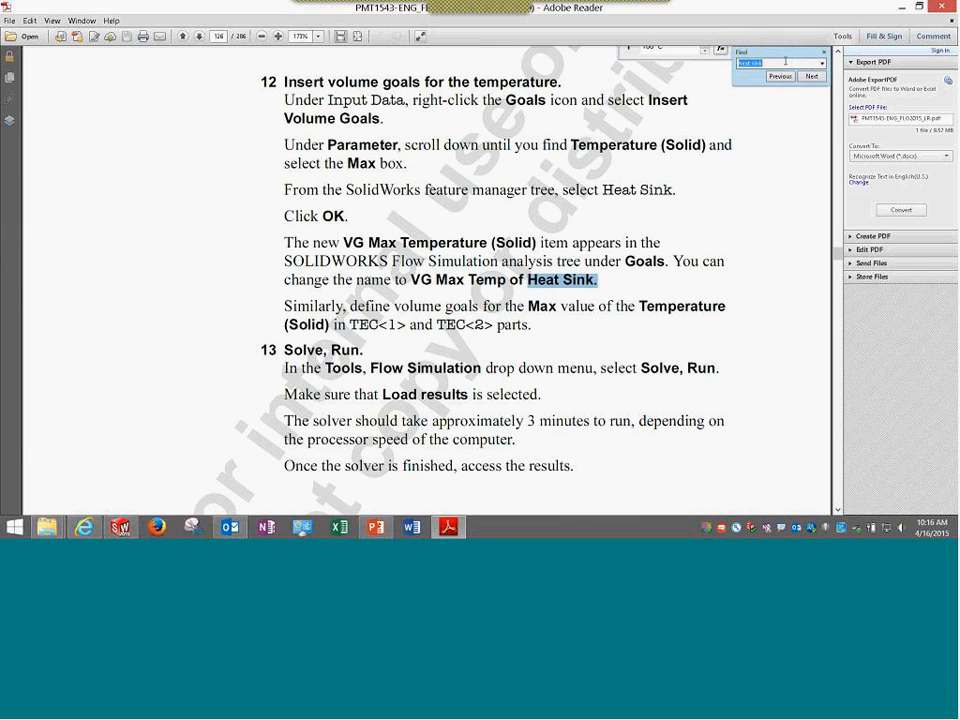
{"action": "key", "text": "Return"}
{"action": "key", "text": "Return"}
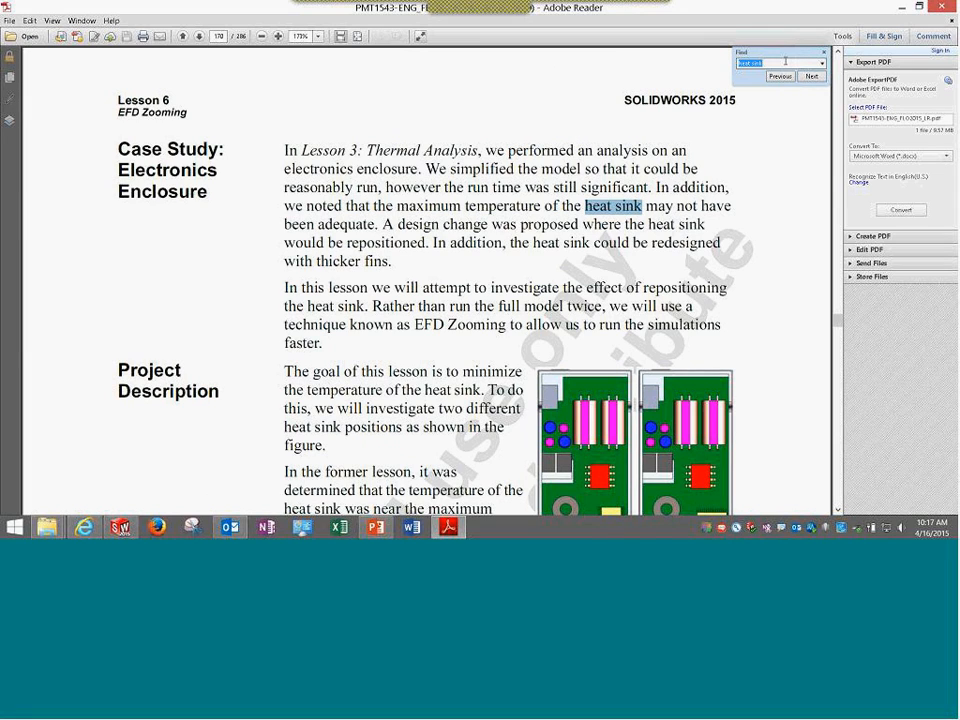
Go through the "heat sink" matches in Lesson 6, from the case study introduction to the "Review the study" instructions.
{"action": "key", "text": "Return"}
{"action": "key", "text": "Return"}
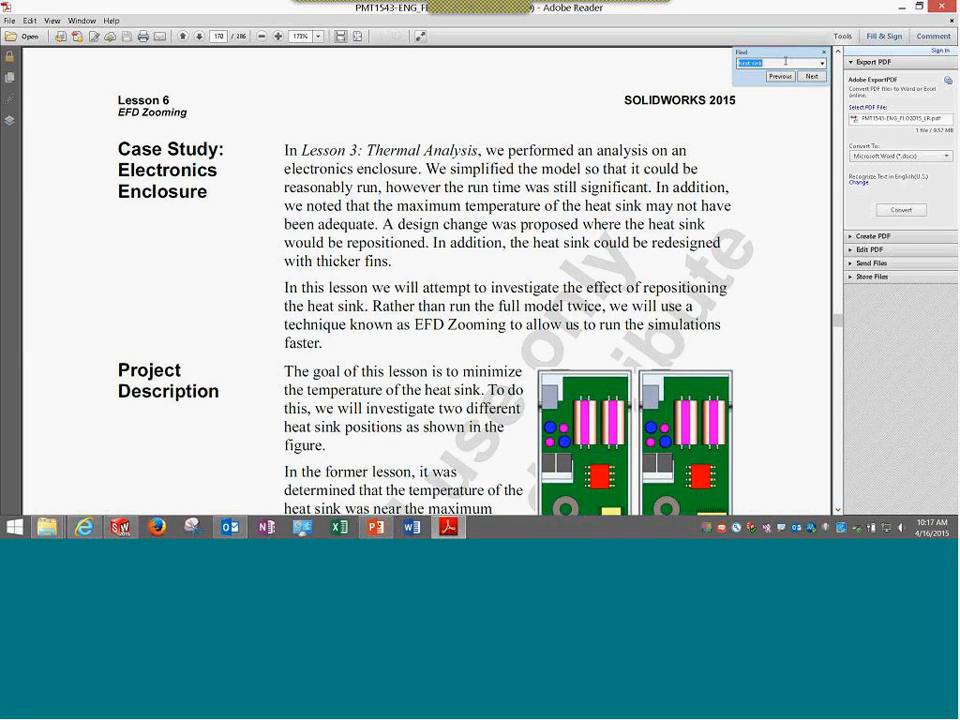
{"action": "key", "text": "Return"}
{"action": "key", "text": "Return"}
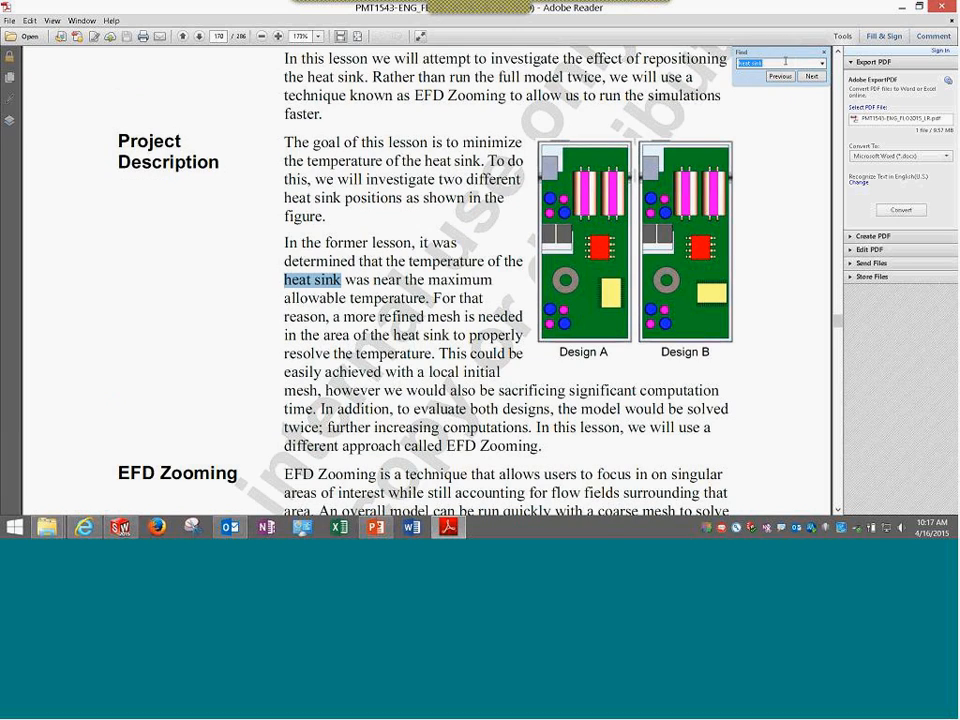
{"action": "key", "text": "Return"}
{"action": "key", "text": "Return"}
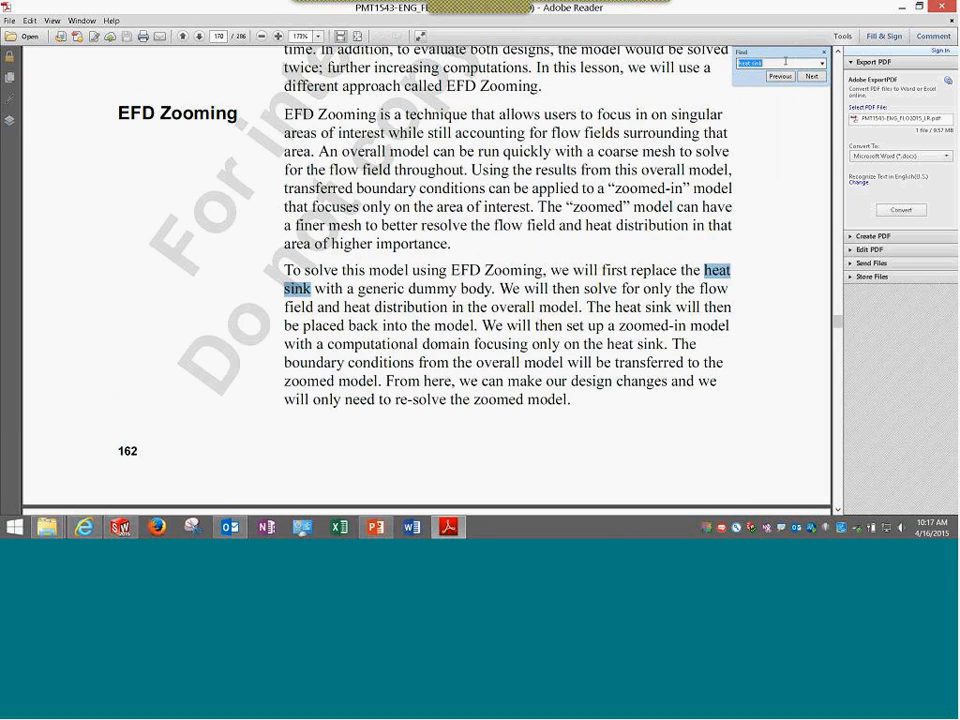
{"action": "key", "text": "Return"}
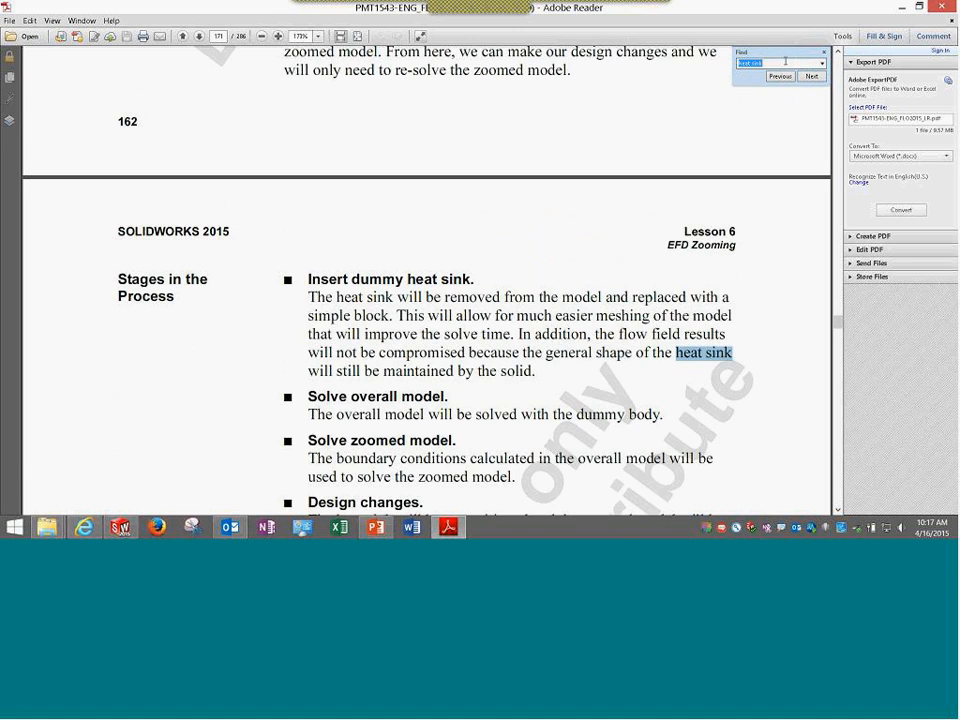
{"action": "key", "text": "Return"}
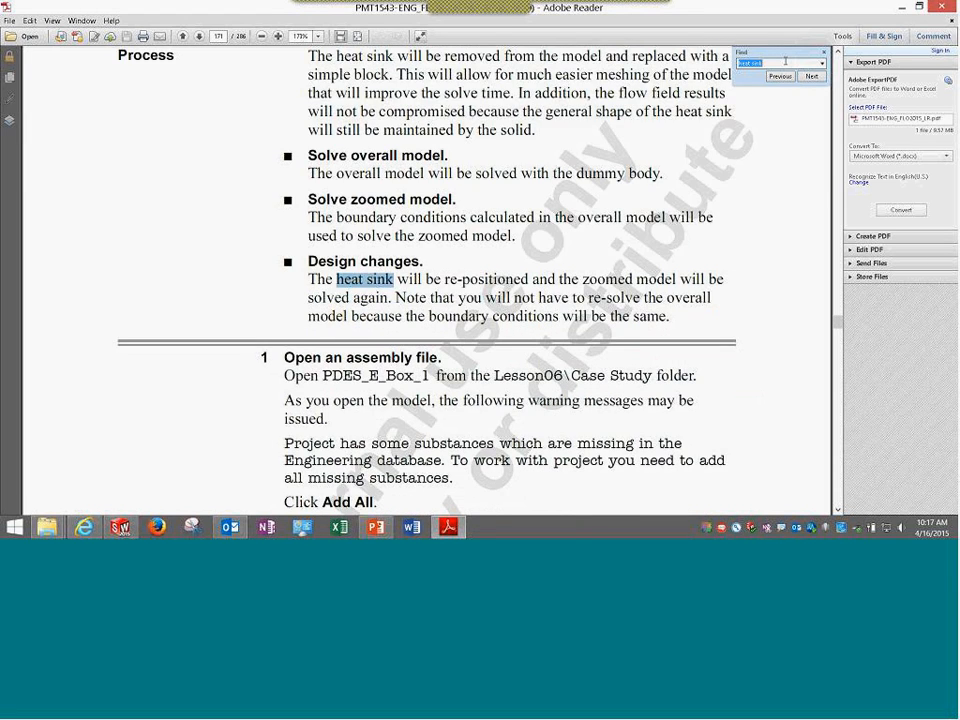
{"action": "key", "text": "Return"}
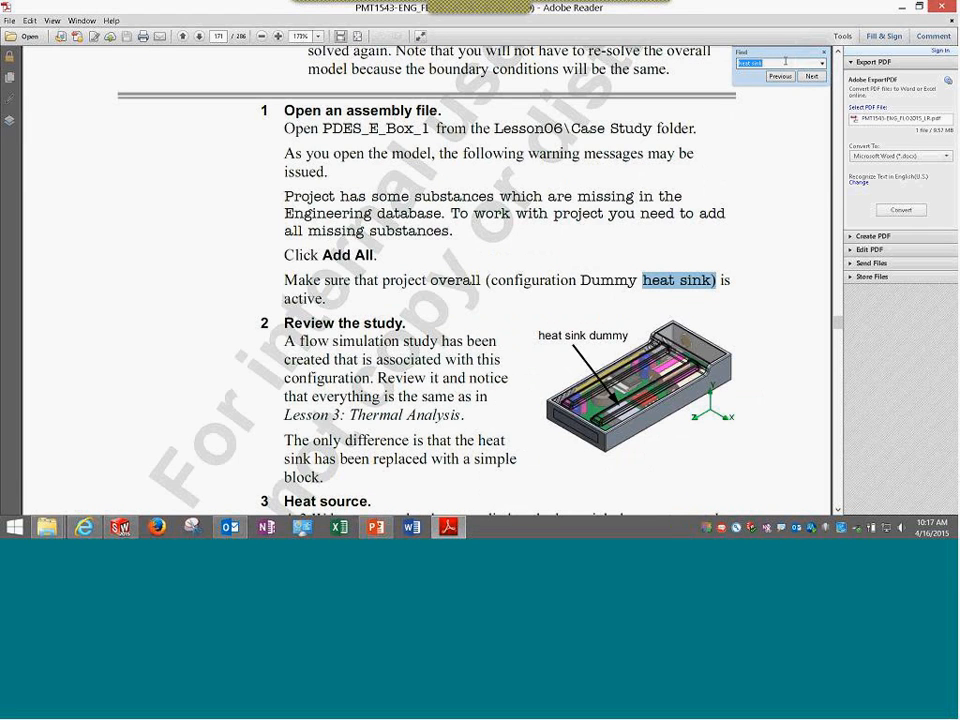
{"action": "key", "text": "Return"}
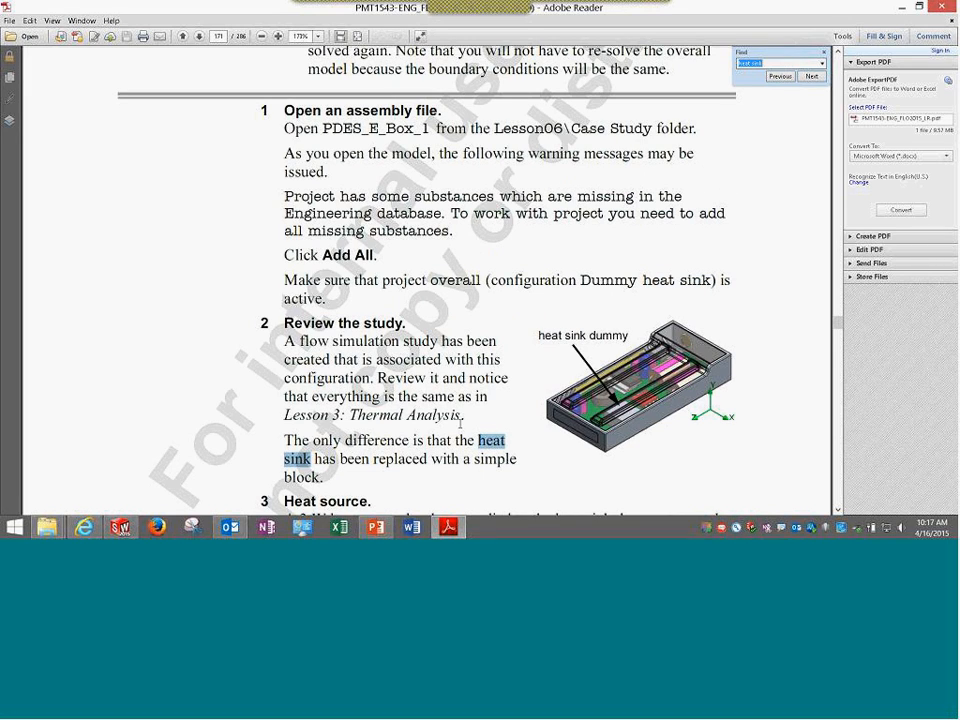
Examine the Lesson 6 EFD Zooming instructions from reviewing the study through computational domain, materials and transferred boundary conditions to the volume goal.
{"action": "scroll", "coordinate": [460, 412], "scroll_direction": "down", "scroll_amount": 3}
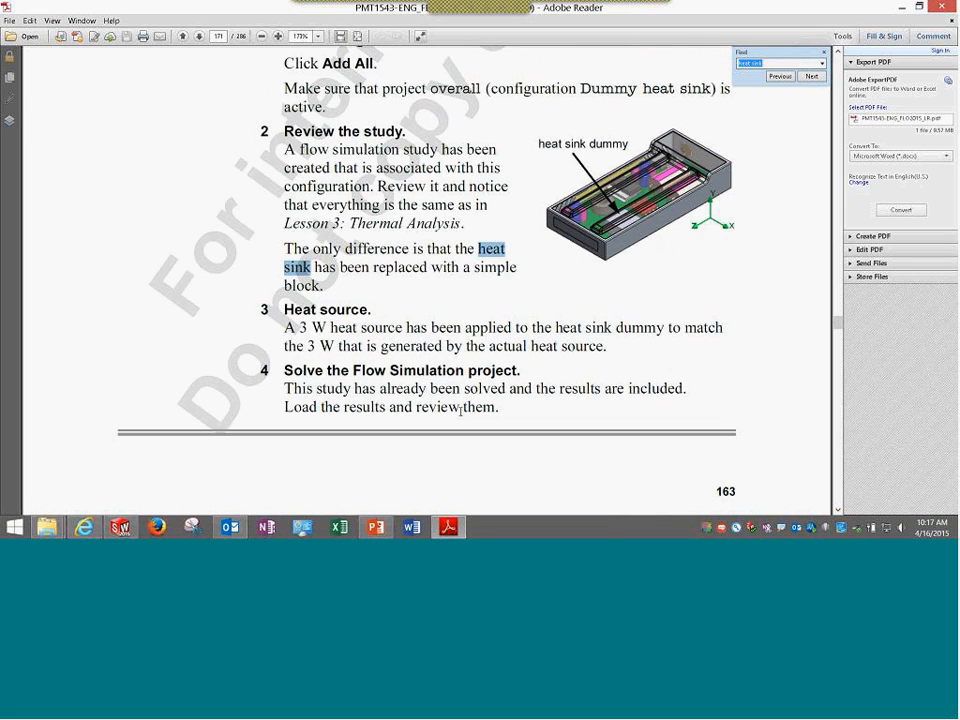
{"action": "scroll", "coordinate": [460, 412], "scroll_direction": "down", "scroll_amount": 2}
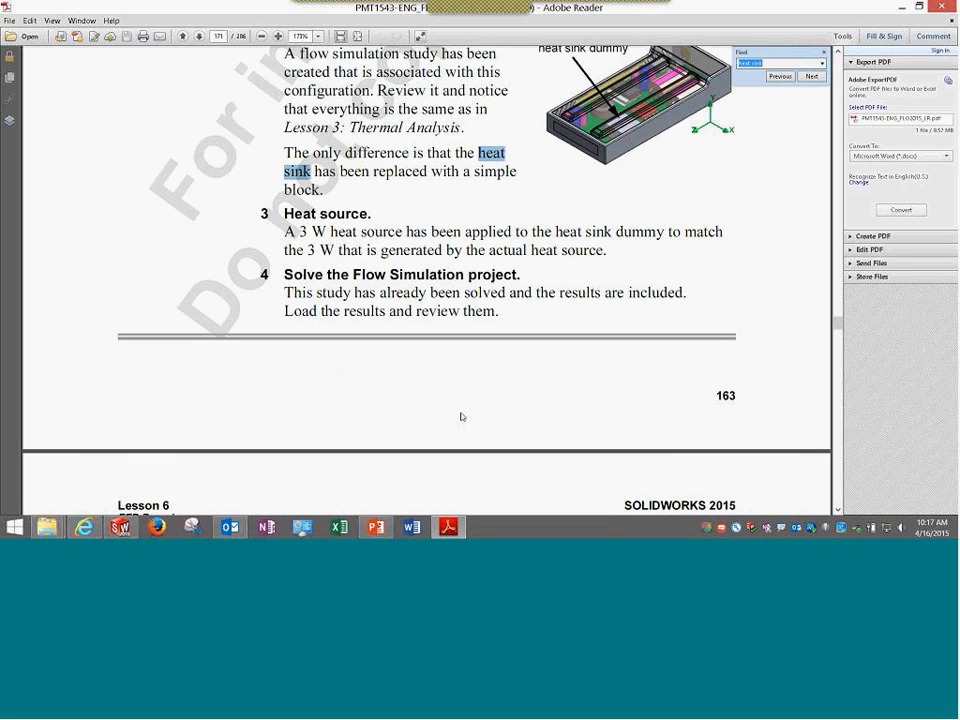
{"action": "scroll", "coordinate": [461, 416], "scroll_direction": "down", "scroll_amount": 3}
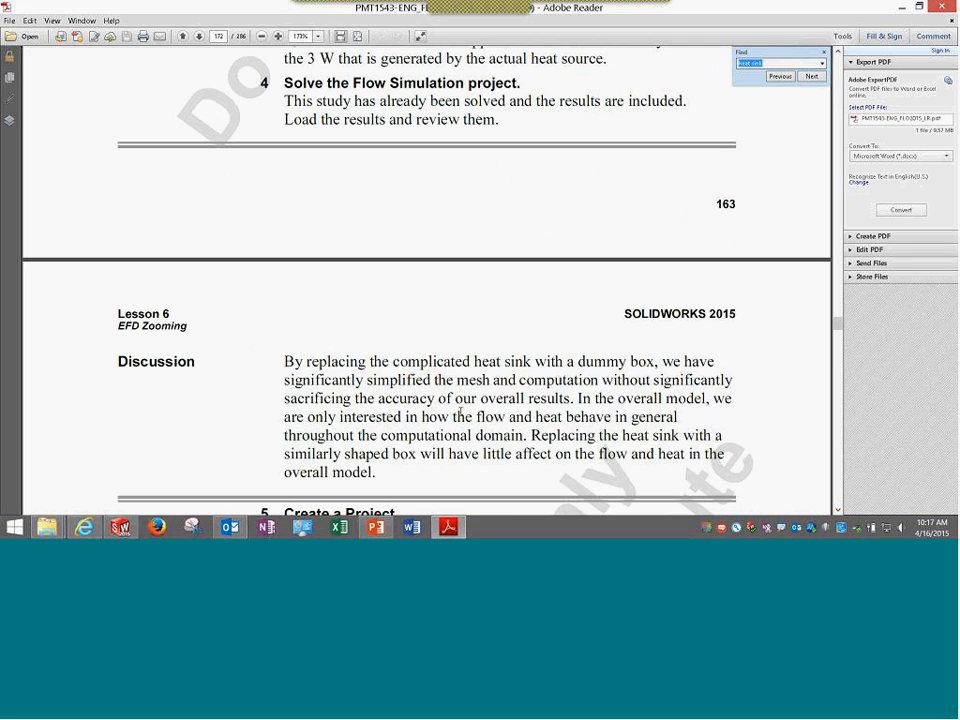
{"action": "scroll", "coordinate": [460, 412], "scroll_direction": "down", "scroll_amount": 10}
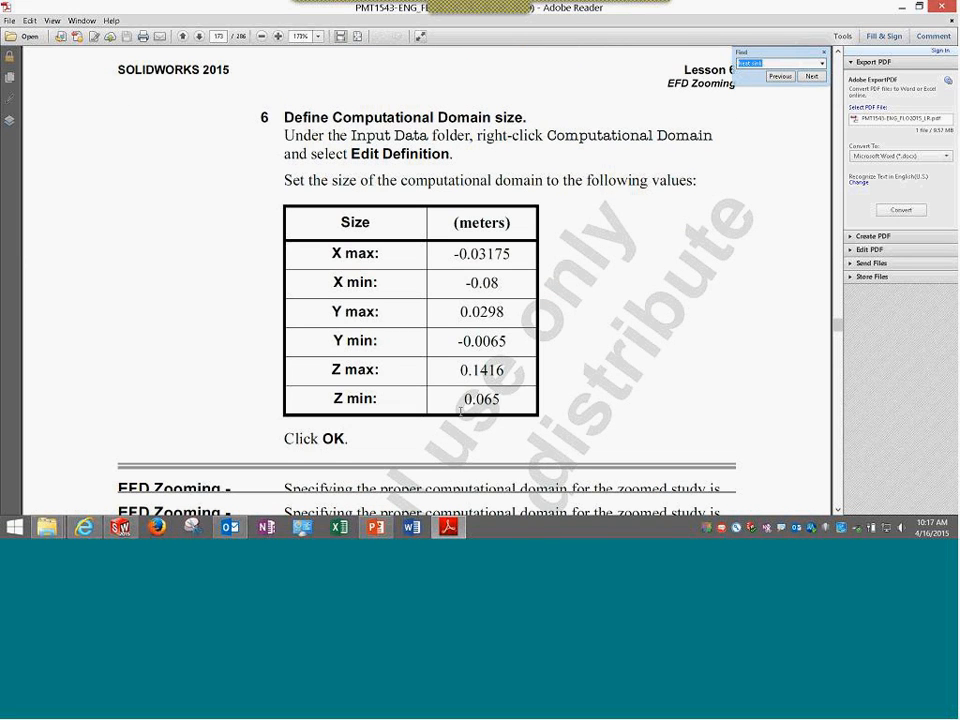
{"action": "scroll", "coordinate": [460, 412], "scroll_direction": "down", "scroll_amount": 7}
{"action": "scroll", "coordinate": [461, 416], "scroll_direction": "down", "scroll_amount": 1}
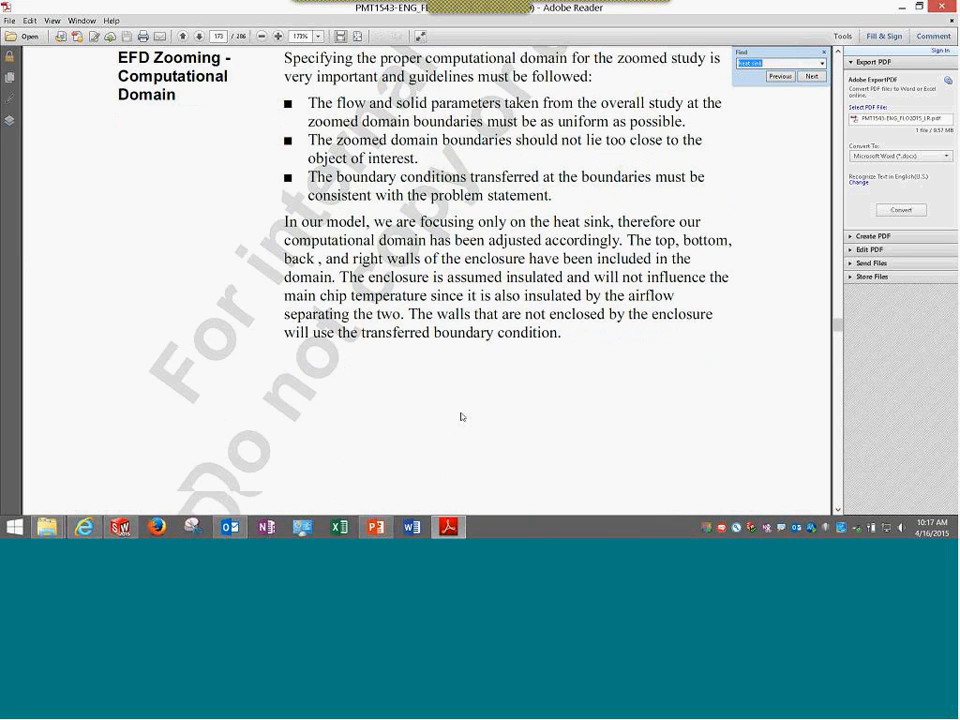
{"action": "scroll", "coordinate": [461, 416], "scroll_direction": "down", "scroll_amount": 8}
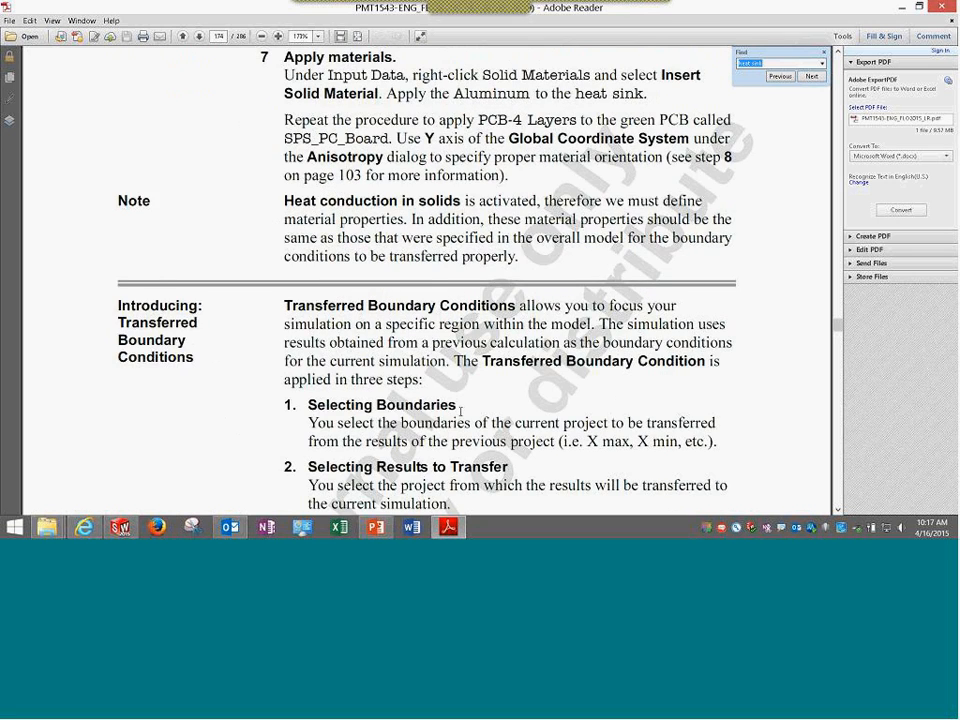
{"action": "scroll", "coordinate": [460, 411], "scroll_direction": "down", "scroll_amount": 7}
{"action": "scroll", "coordinate": [461, 414], "scroll_direction": "down", "scroll_amount": 5}
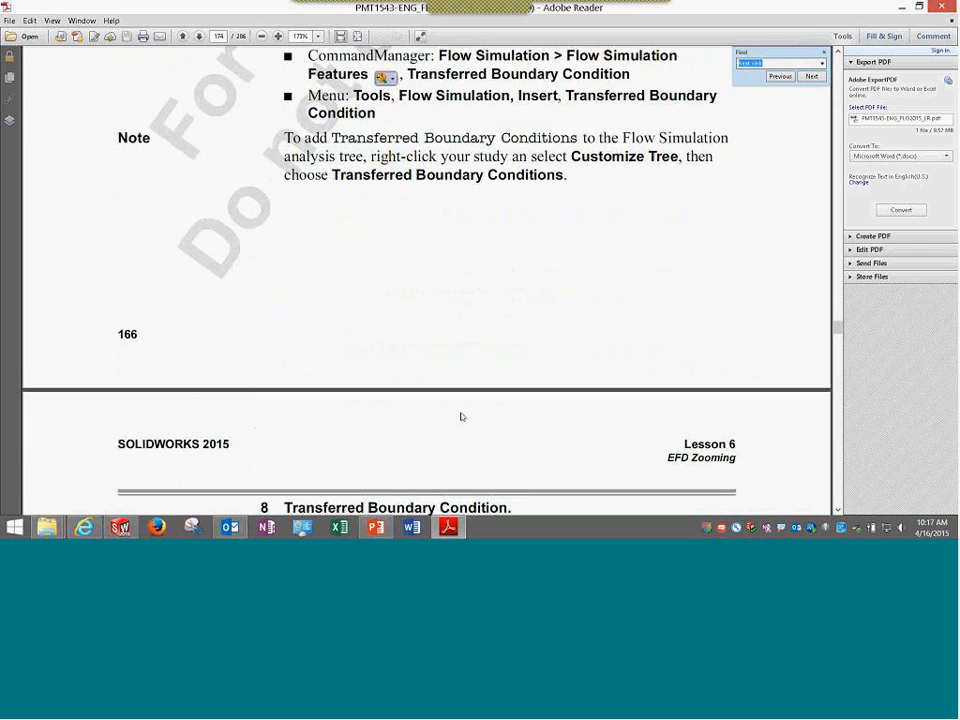
{"action": "scroll", "coordinate": [461, 416], "scroll_direction": "down", "scroll_amount": 1}
{"action": "scroll", "coordinate": [461, 416], "scroll_direction": "down", "scroll_amount": 20}
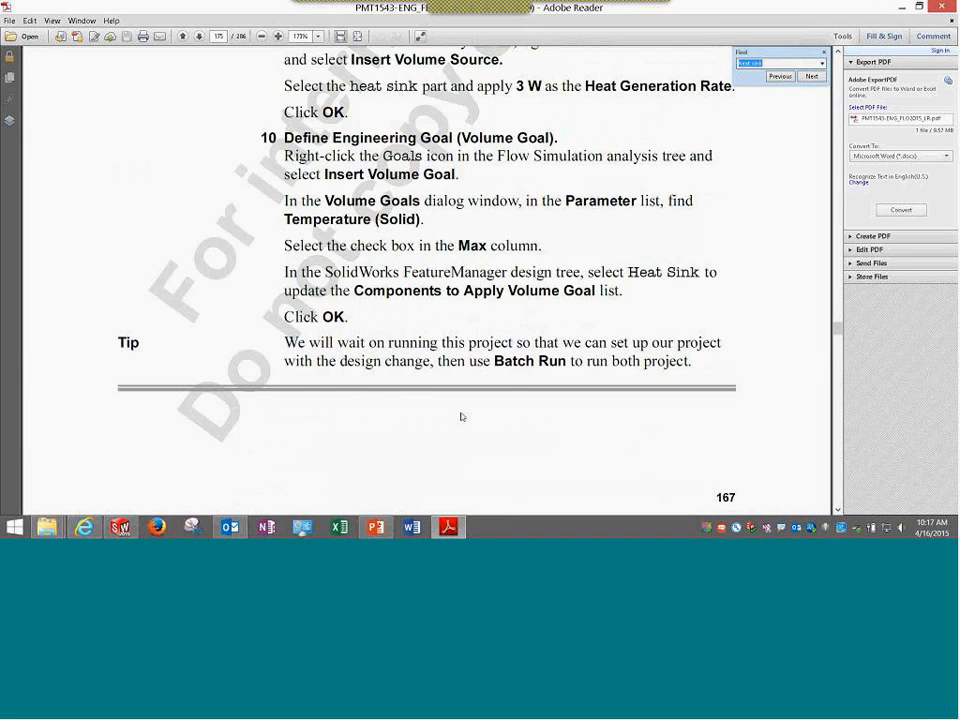
Go through the remaining "heat sink" matches in Lesson 6, from the heat source instructions through the active scenes comparison to the table of contents.
{"action": "scroll", "coordinate": [461, 416], "scroll_direction": "up", "scroll_amount": 3}
{"action": "scroll", "coordinate": [460, 414], "scroll_direction": "up", "scroll_amount": 3}
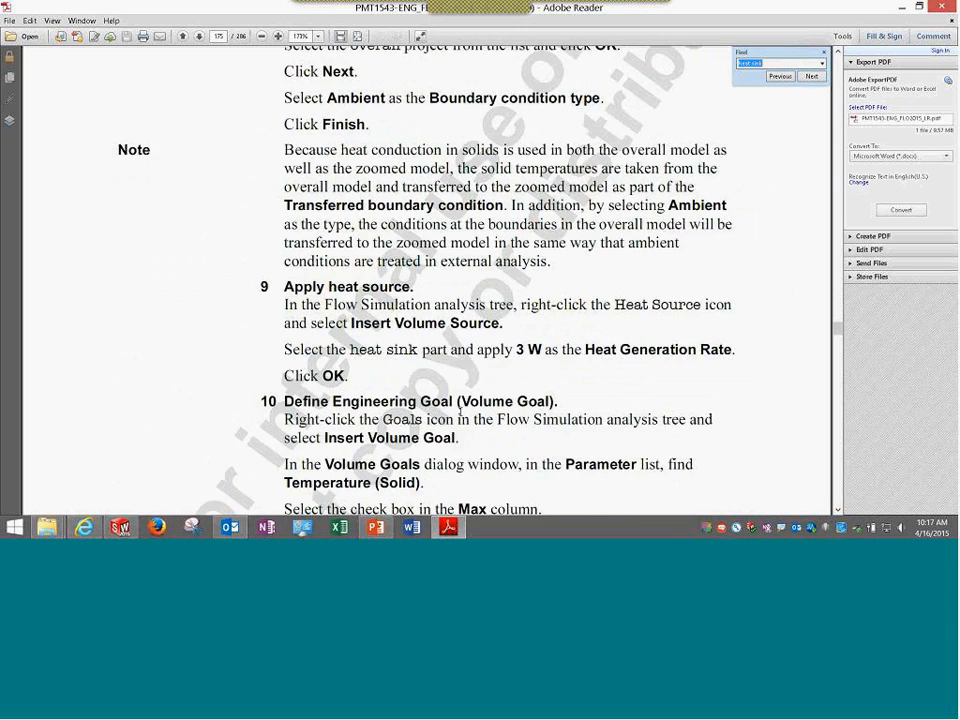
{"action": "scroll", "coordinate": [460, 414], "scroll_direction": "up", "scroll_amount": 5}
{"action": "left_click", "coordinate": [778, 64]}
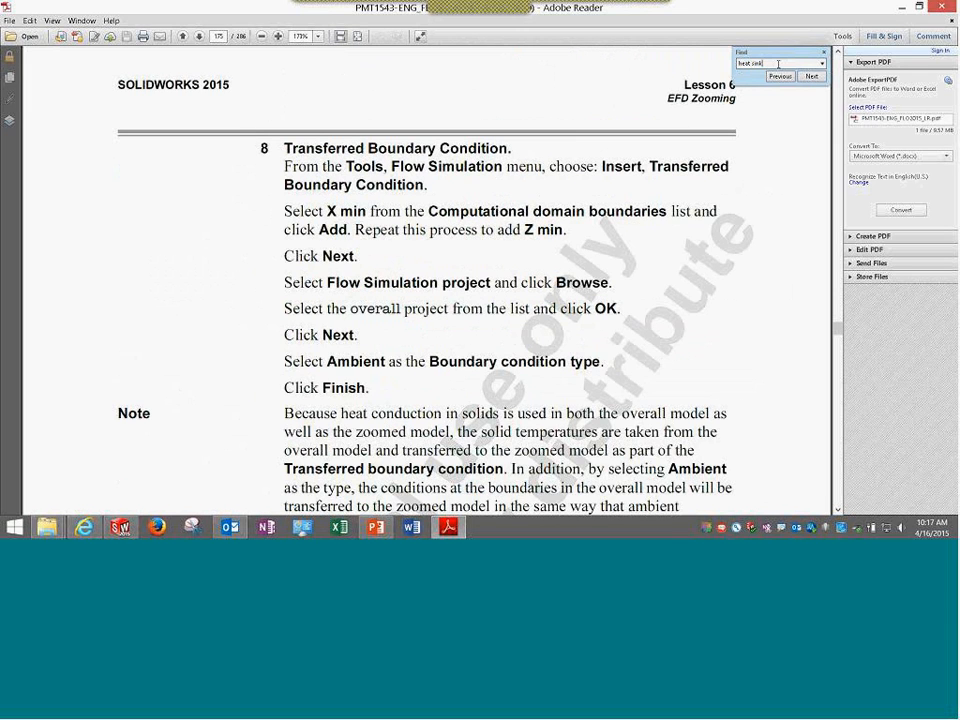
{"action": "key", "text": "Return"}
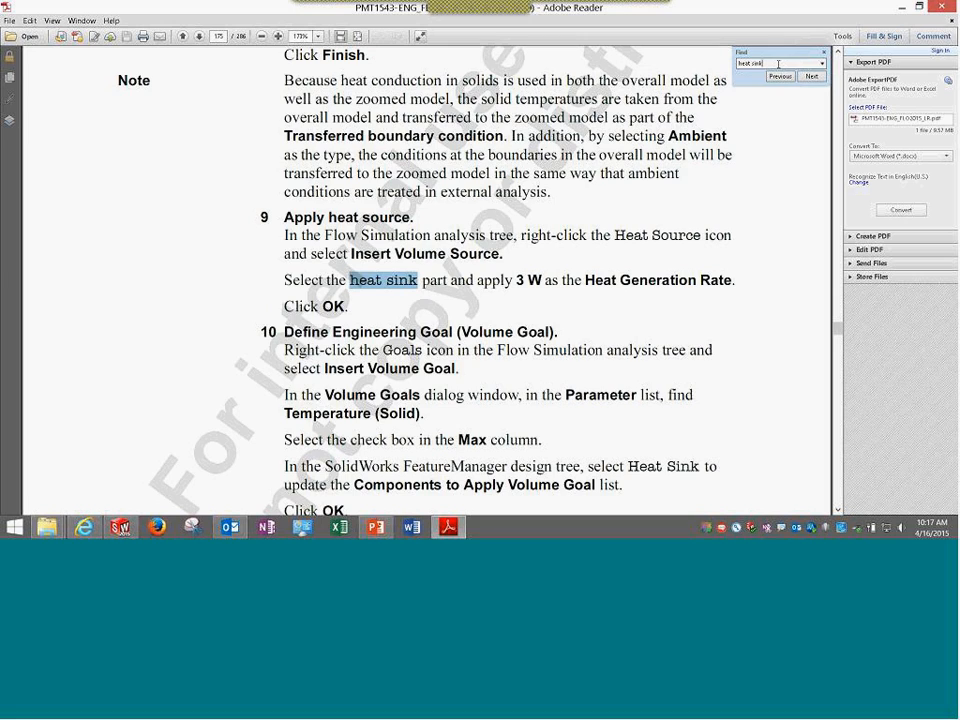
{"action": "key", "text": "Return"}
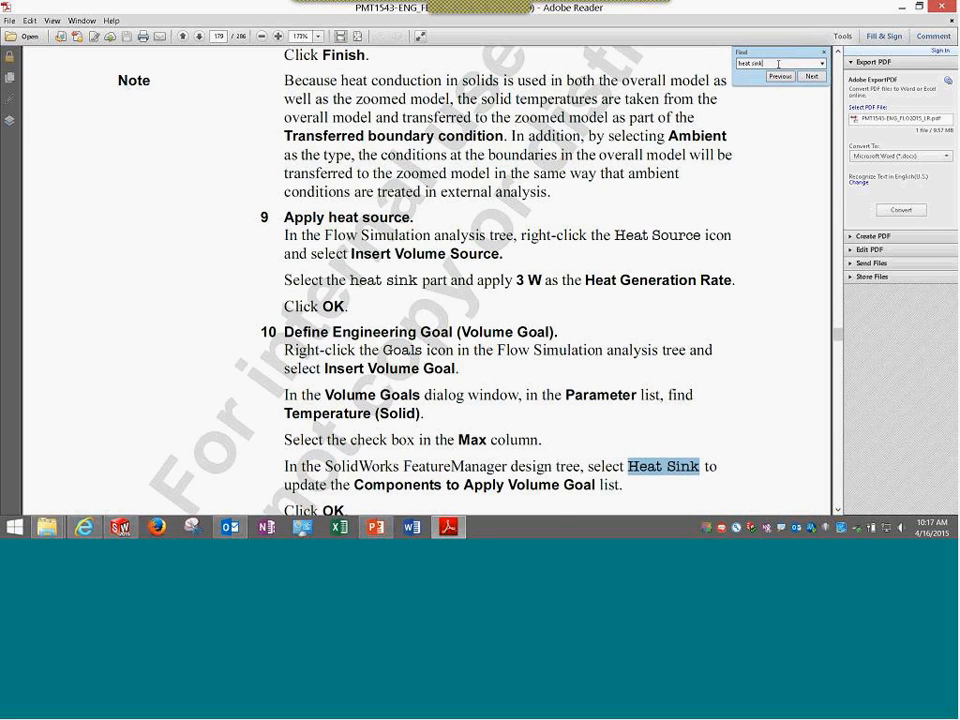
{"action": "key", "text": "Return"}
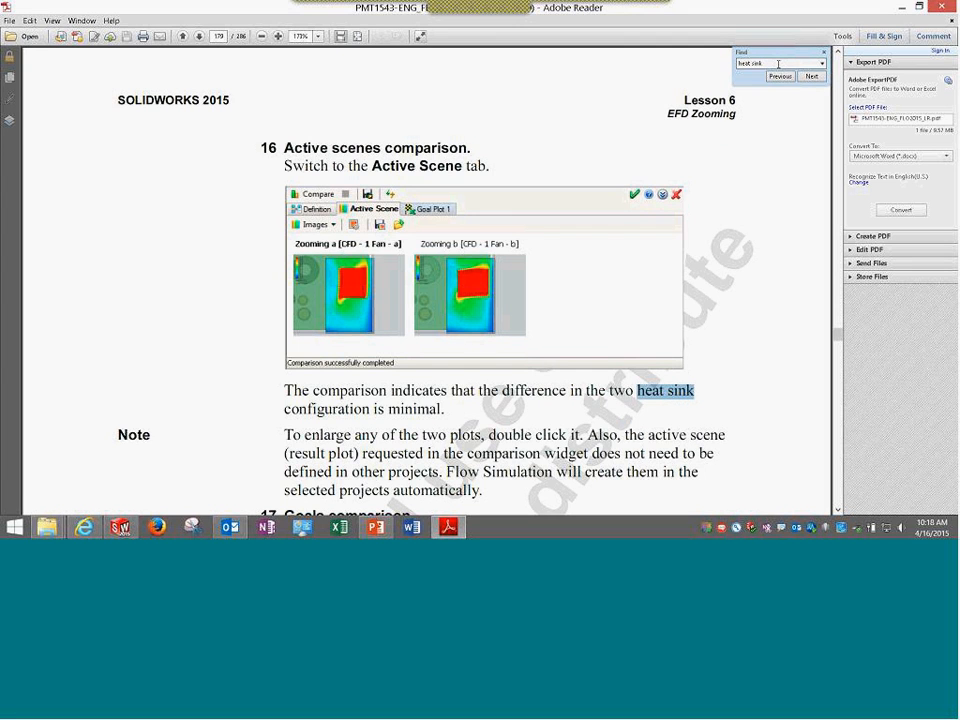
{"action": "key", "text": "Return"}
{"action": "key", "text": "Return"}
{"action": "key", "text": "Return"}
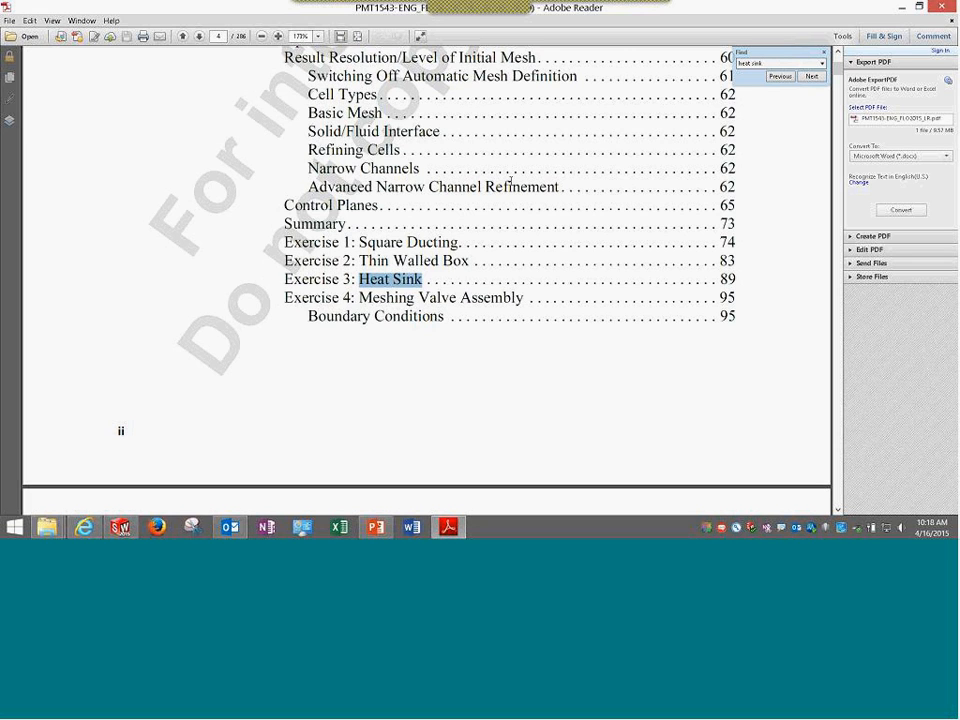
Look through the manual from the table of contents to the Lesson 3 discussion and the objectives page of Lesson 4, External Transient Analysis.
{"action": "scroll", "coordinate": [510, 182], "scroll_direction": "up", "scroll_amount": 1}
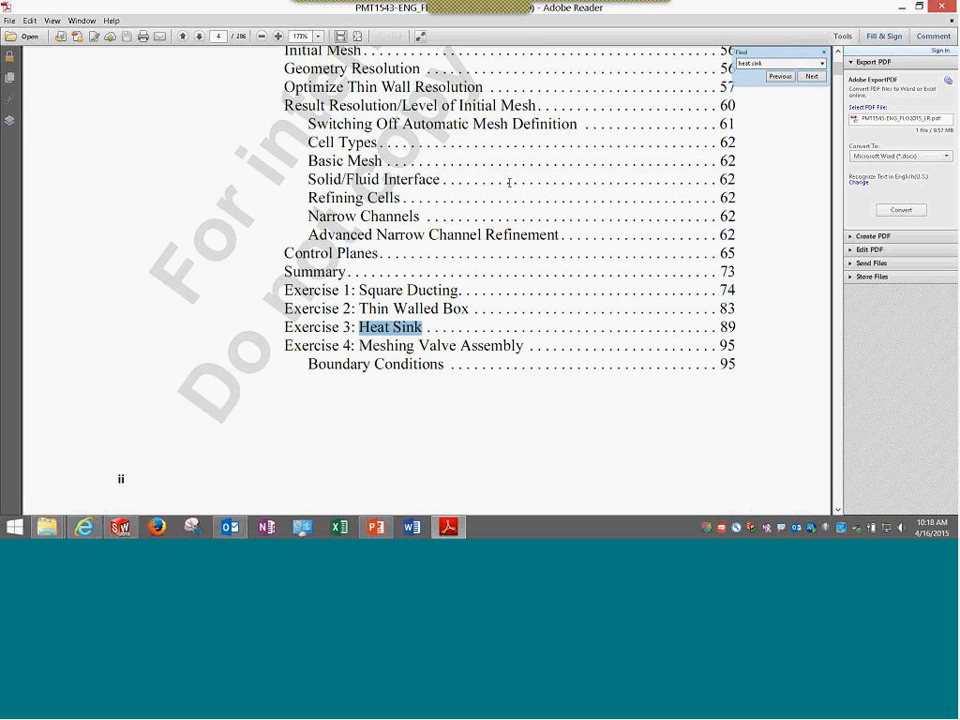
{"action": "scroll", "coordinate": [510, 182], "scroll_direction": "up", "scroll_amount": 7}
{"action": "scroll", "coordinate": [510, 182], "scroll_direction": "down", "scroll_amount": 9}
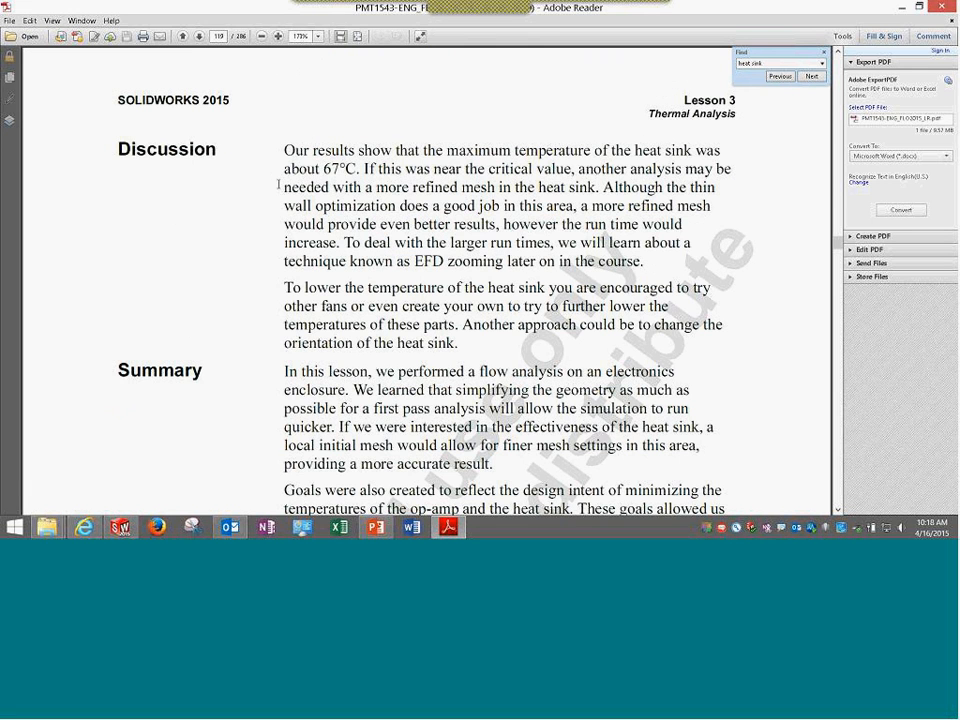
{"action": "scroll", "coordinate": [279, 184], "scroll_direction": "down", "scroll_amount": 20}
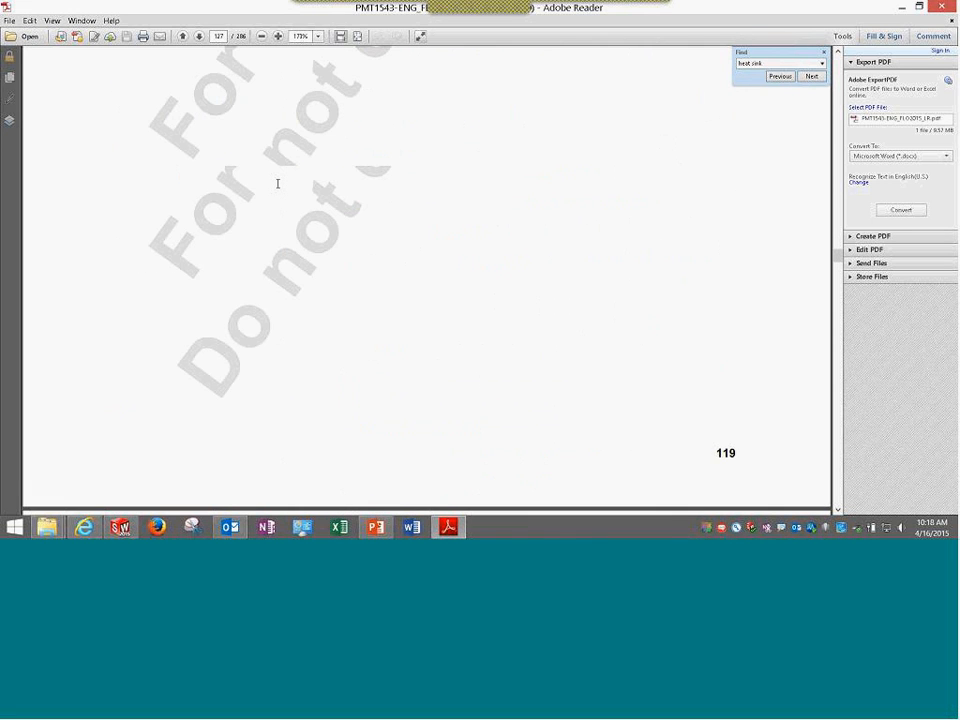
{"action": "scroll", "coordinate": [279, 188], "scroll_direction": "down", "scroll_amount": 4}
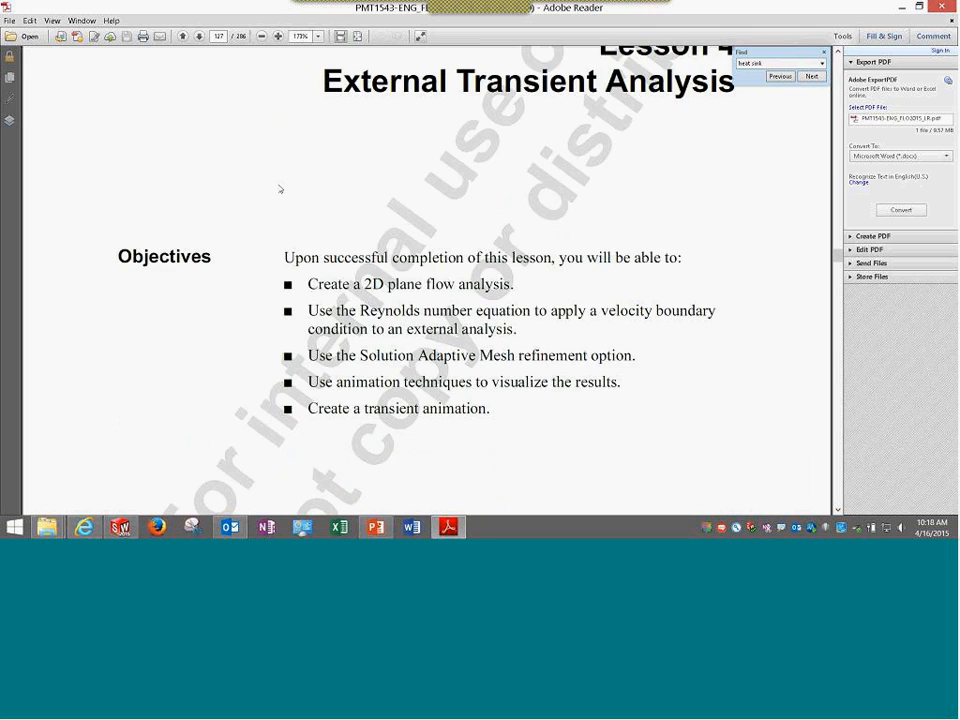
{"action": "scroll", "coordinate": [279, 189], "scroll_direction": "up", "scroll_amount": 1}
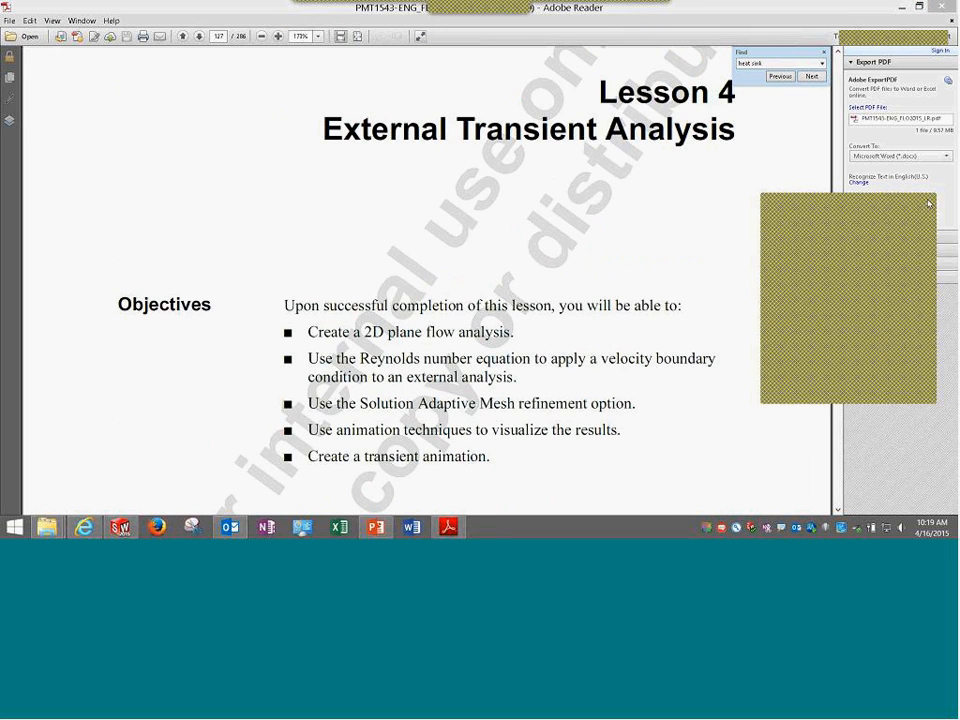
Close the PDF search, switch to SOLIDWORKS and dock the Case Study folder window beside it.
{"action": "left_click", "coordinate": [824, 52]}
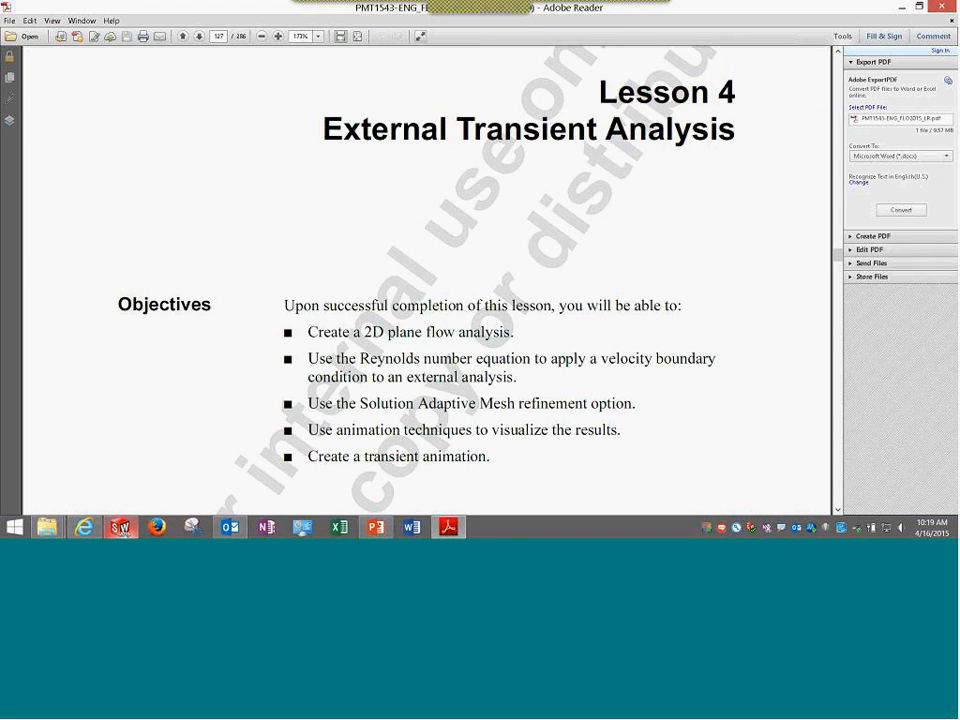
{"action": "left_click", "coordinate": [121, 527]}
{"action": "mouse_move", "coordinate": [48, 527]}
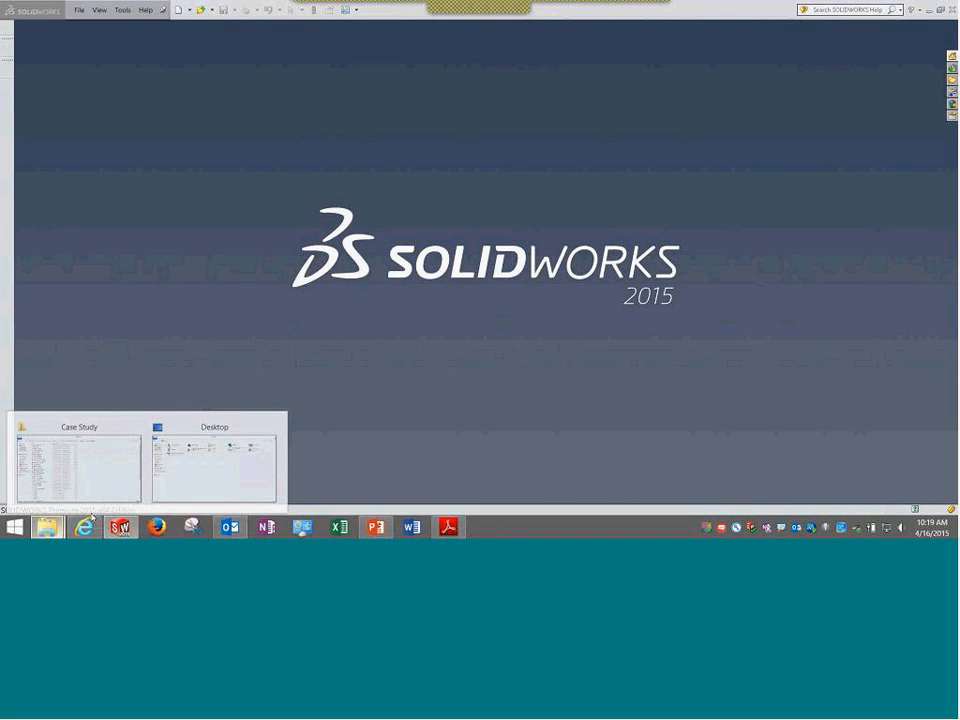
{"action": "left_click", "coordinate": [122, 490]}
{"action": "key", "text": "super+Right"}
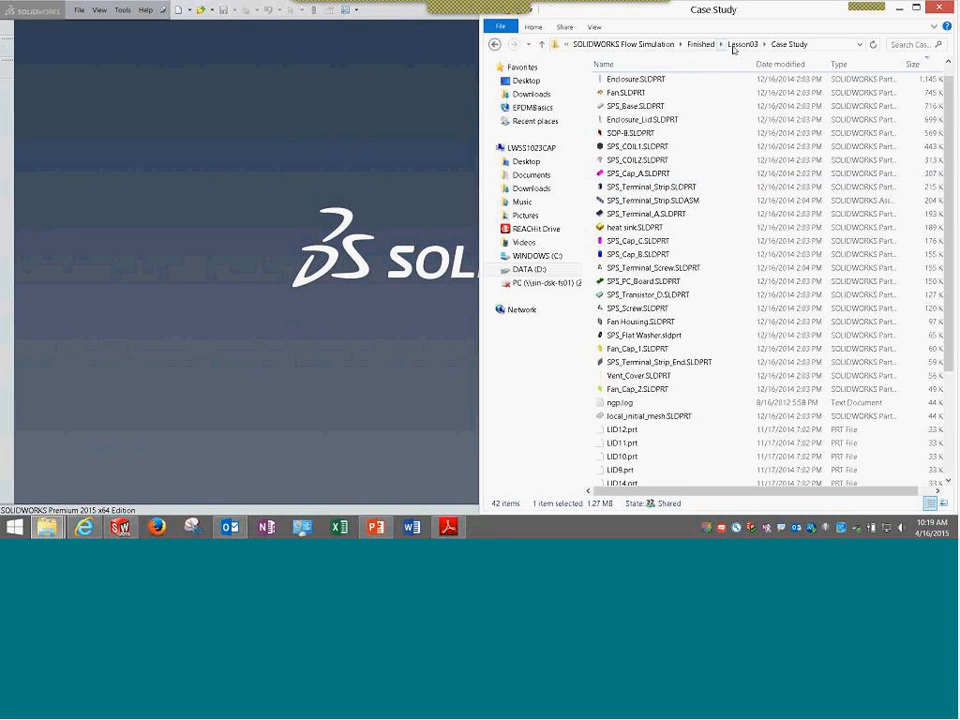
Open cylinder.SLDPRT from the Finished Lesson04 Case Study folder and accept the project format conversion.
{"action": "left_click", "coordinate": [735, 46]}
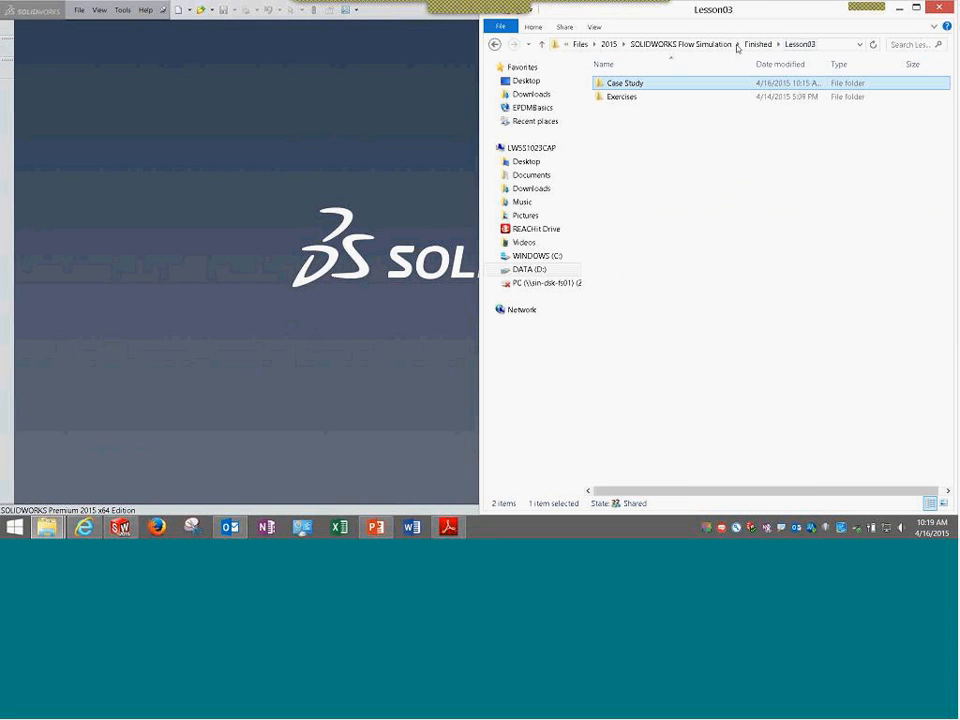
{"action": "left_click", "coordinate": [760, 44]}
{"action": "double_click", "coordinate": [652, 124]}
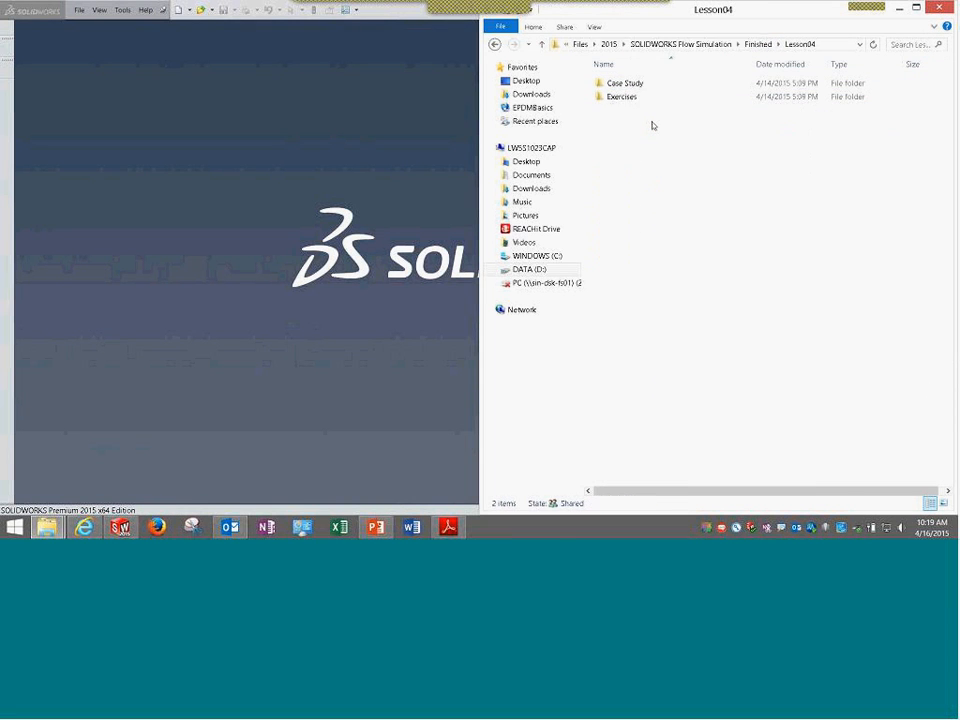
{"action": "double_click", "coordinate": [648, 87]}
{"action": "double_click", "coordinate": [653, 88]}
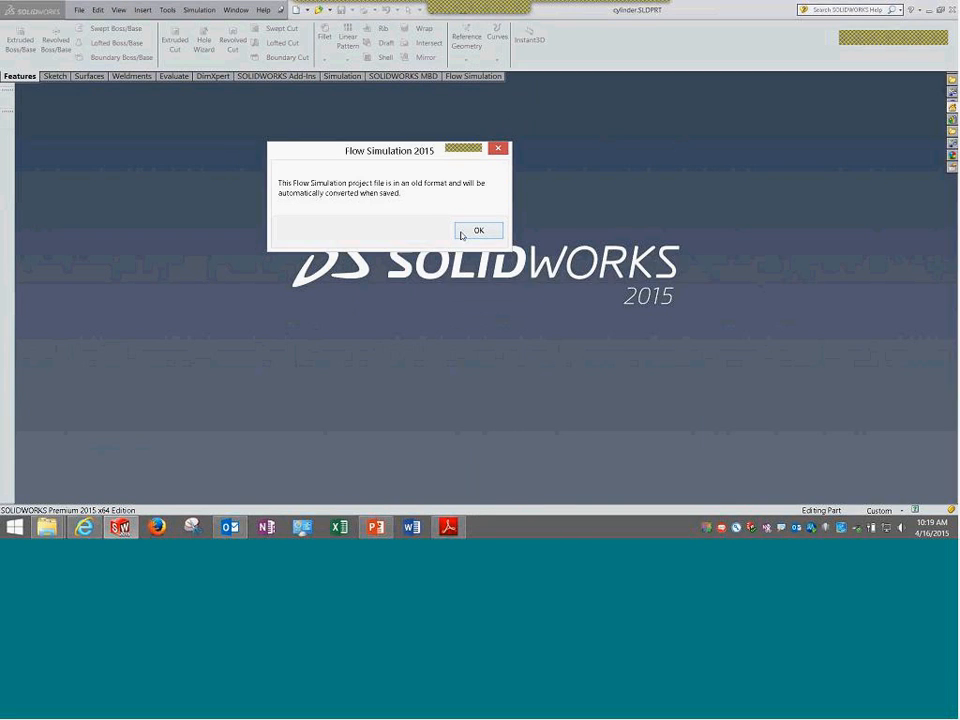
{"action": "left_click", "coordinate": [461, 231]}
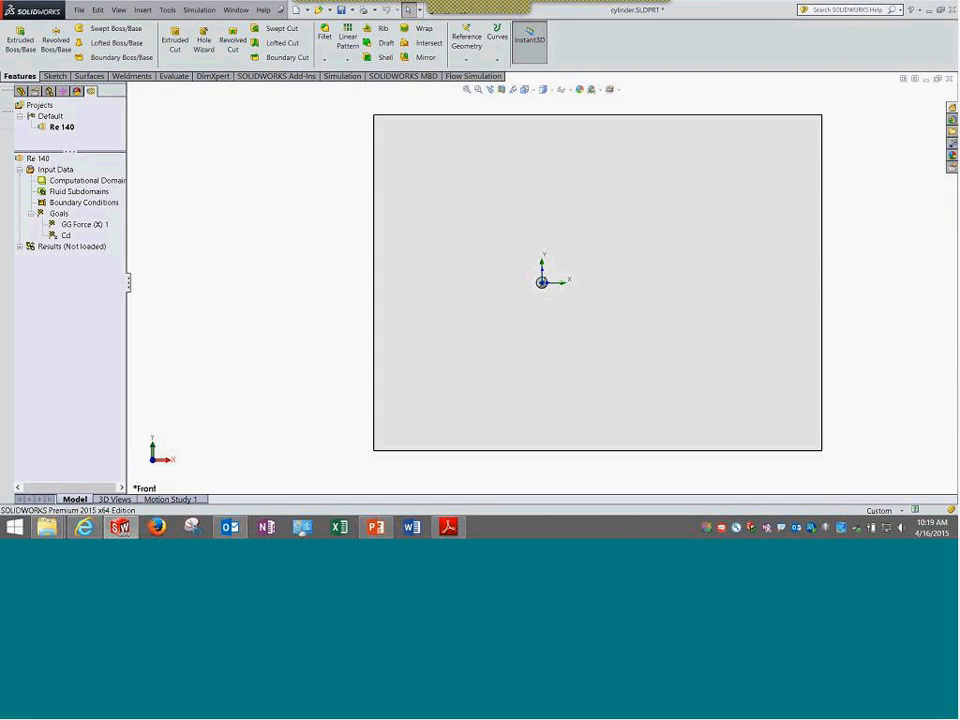
Widen the Flow Simulation analysis tree and inspect the small cylinder within the large surrounding plate.
{"action": "middle_click_drag", "start_coordinate": [330, 172], "coordinate": [358, 208]}
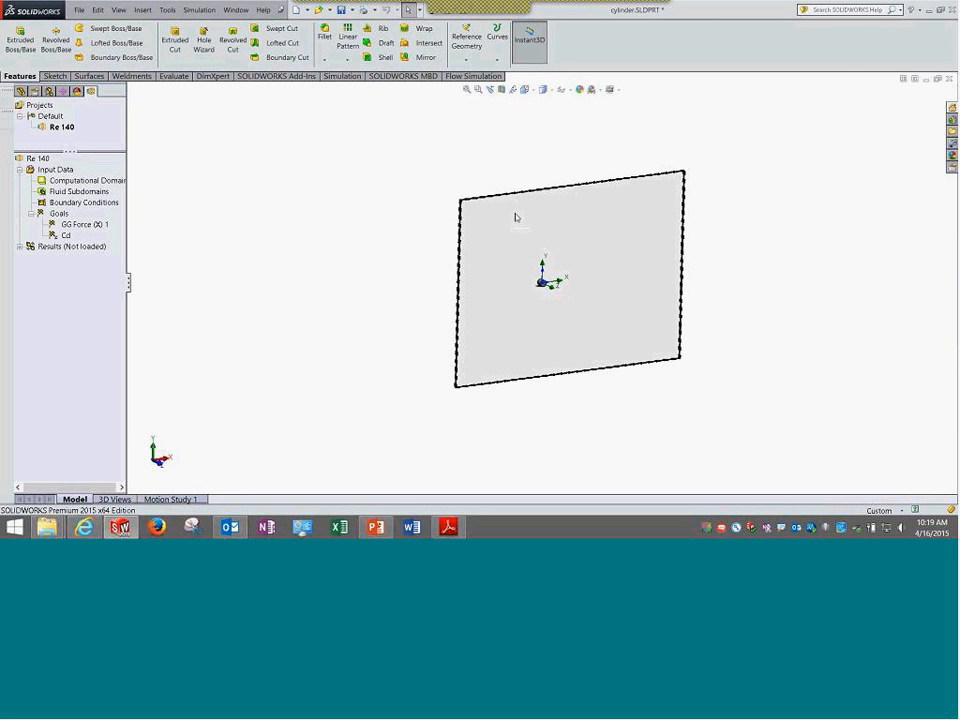
{"action": "left_click", "coordinate": [467, 91]}
{"action": "left_click_drag", "start_coordinate": [129, 288], "coordinate": [219, 289]}
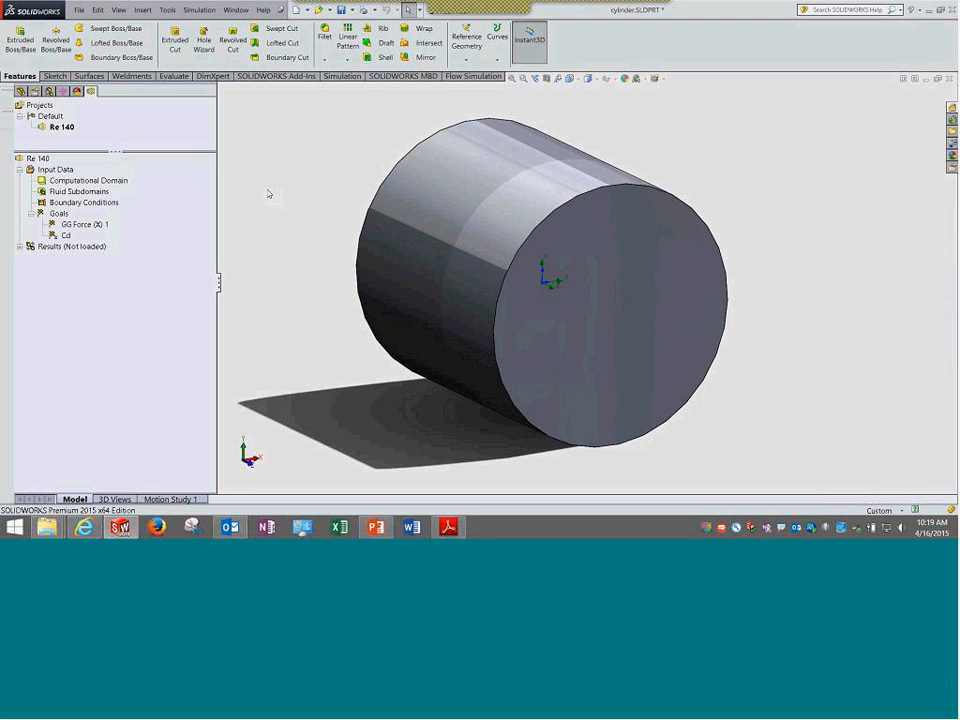
{"action": "scroll", "coordinate": [504, 238], "scroll_direction": "up", "scroll_amount": 7}
{"action": "scroll", "coordinate": [504, 242], "scroll_direction": "up", "scroll_amount": 8}
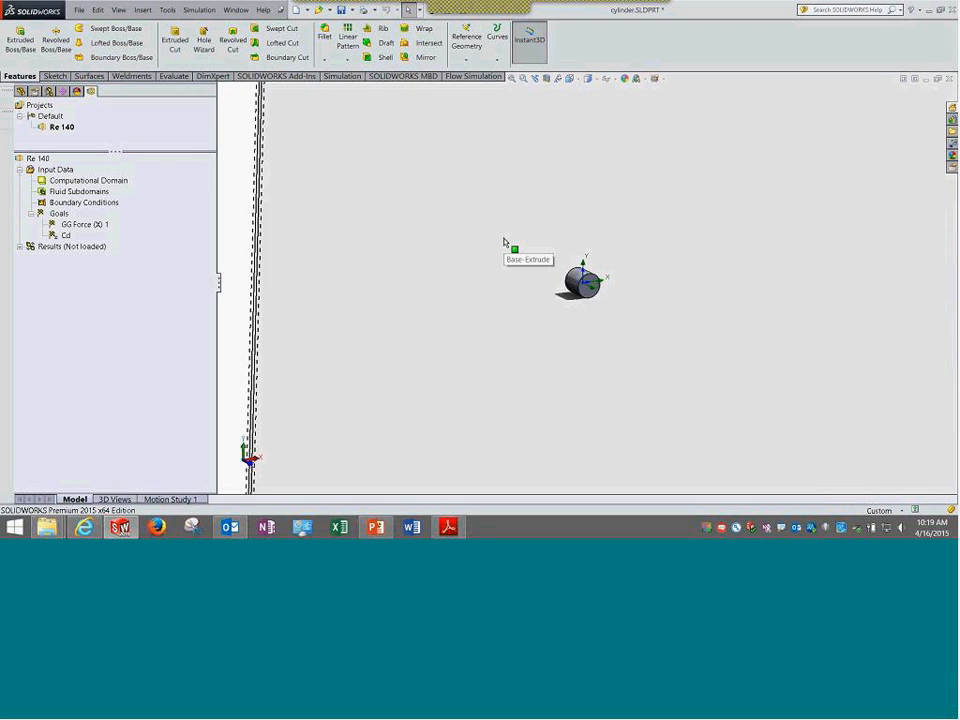
Try to load the results of the Re 140 project.
{"action": "right_click", "coordinate": [83, 246]}
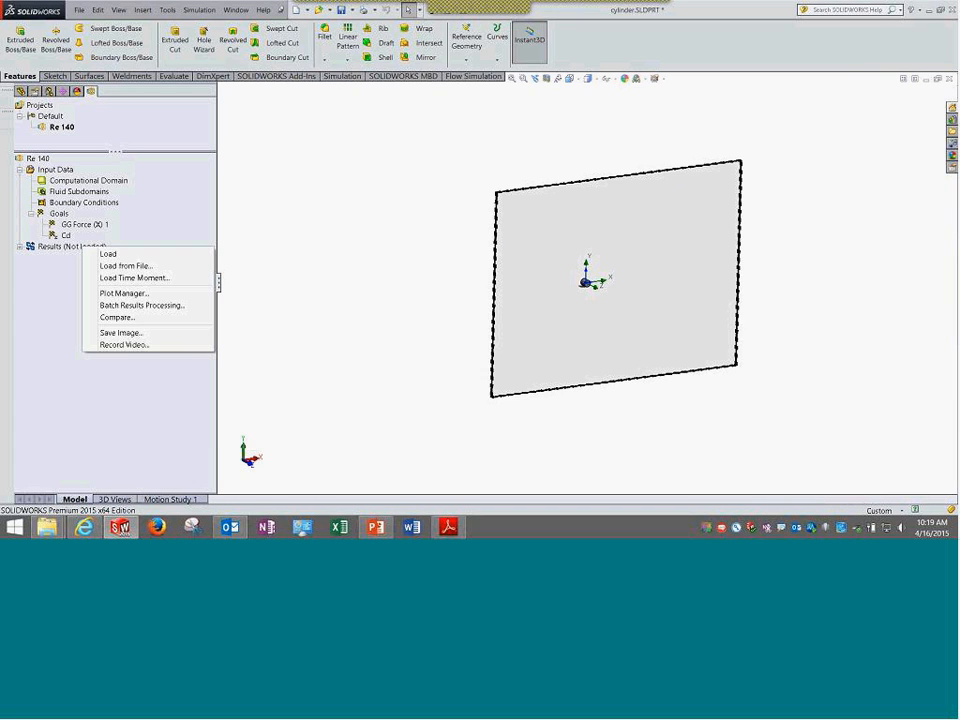
{"action": "left_click", "coordinate": [117, 256]}
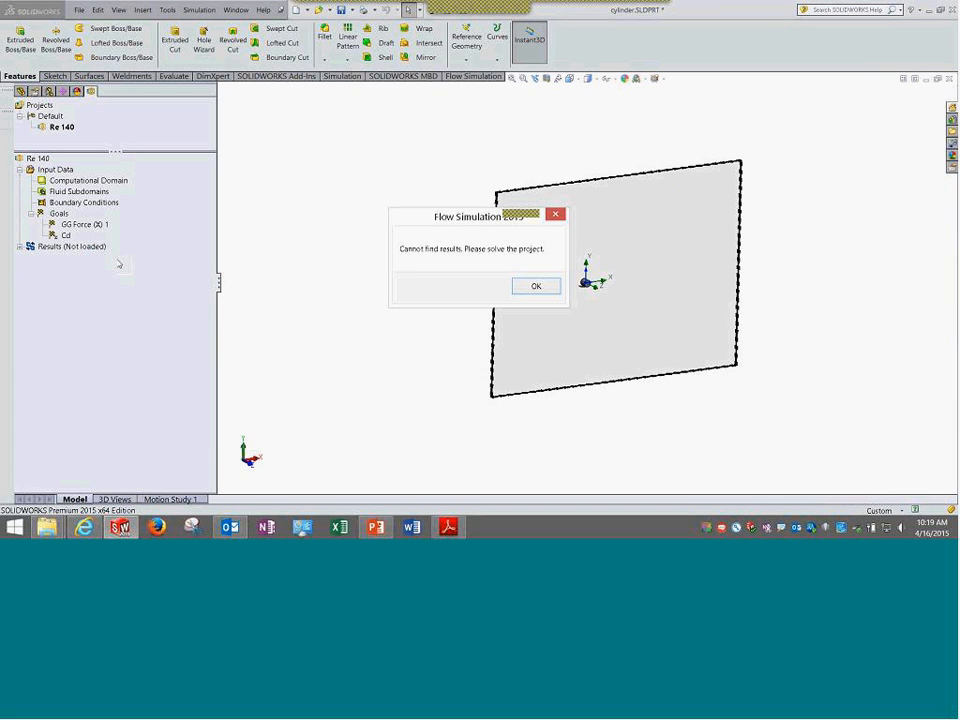
{"action": "left_click", "coordinate": [540, 284]}
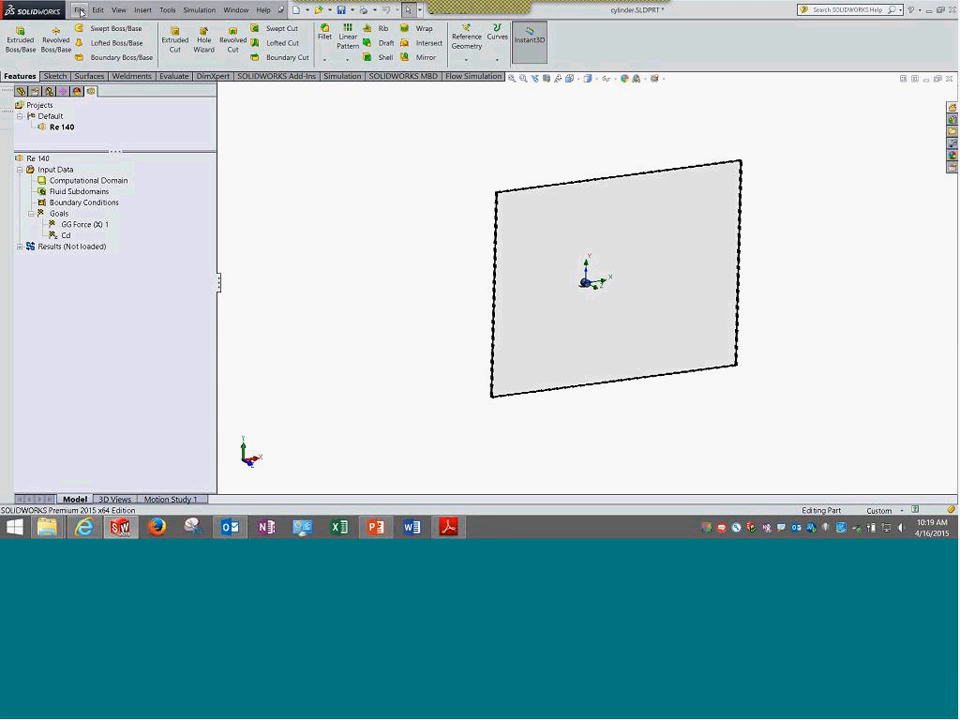
{"action": "left_click", "coordinate": [79, 10]}
{"action": "mouse_move", "coordinate": [143, 322]}
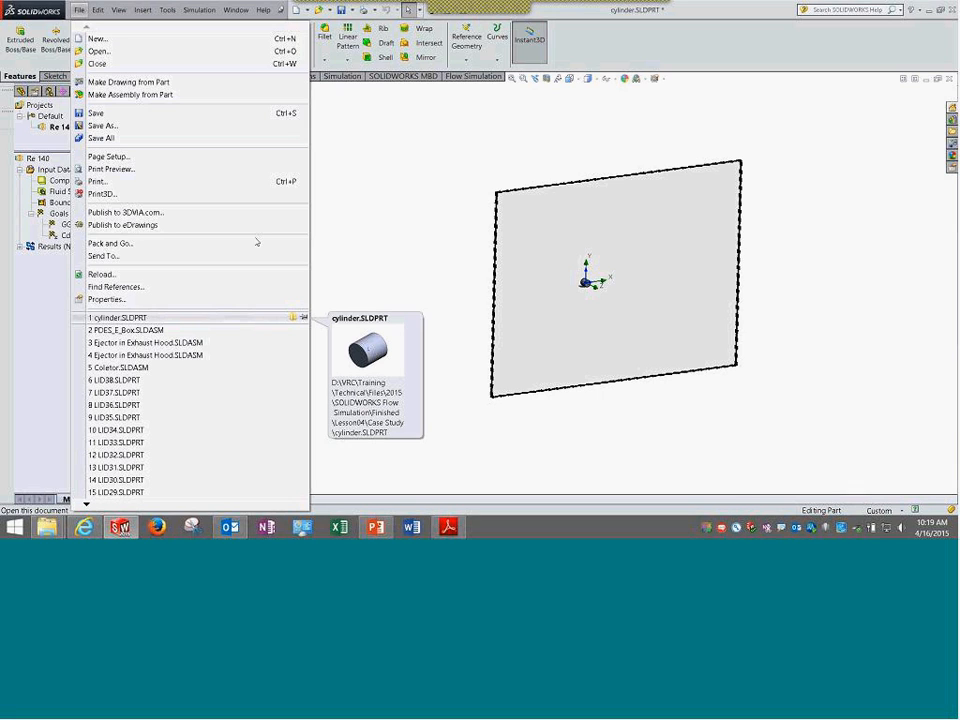
{"action": "left_click", "coordinate": [384, 126]}
Open the project's General Settings from its input data and review the analysis type and physical features.
{"action": "left_click", "coordinate": [52, 172]}
{"action": "right_click", "coordinate": [52, 172]}
{"action": "left_click", "coordinate": [75, 177]}
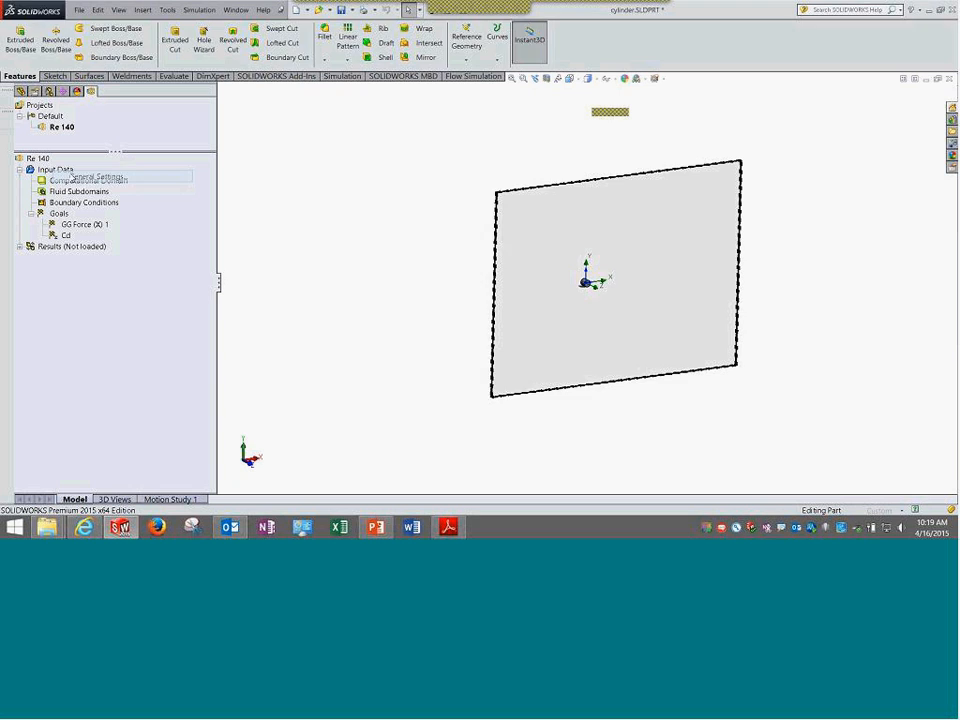
{"action": "left_click_drag", "start_coordinate": [187, 29], "coordinate": [141, 45]}
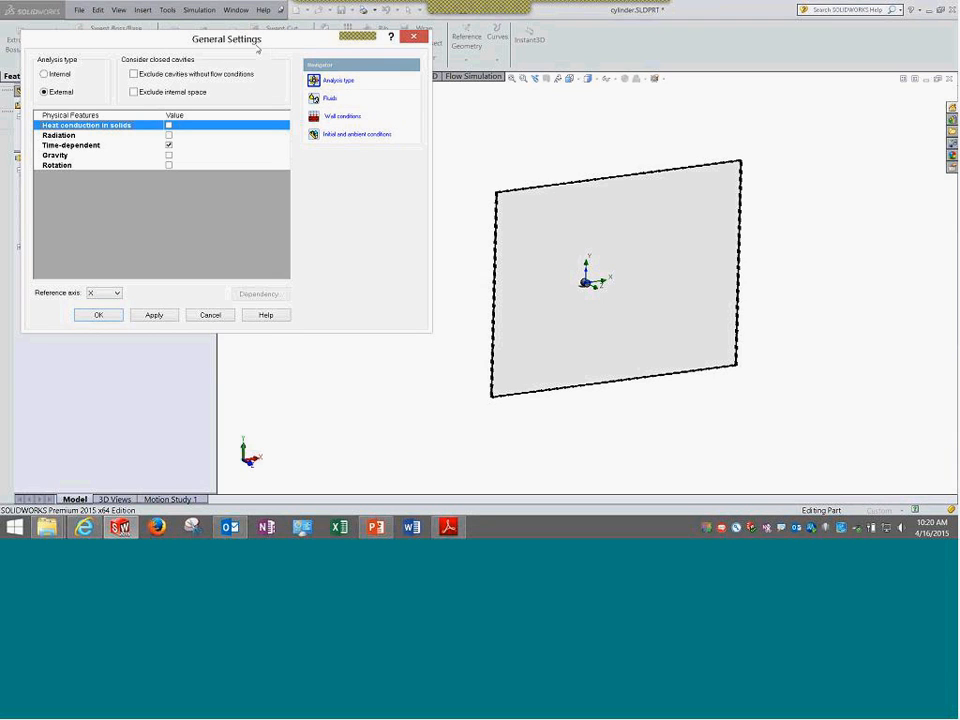
{"action": "left_click_drag", "start_coordinate": [257, 47], "coordinate": [350, 54]}
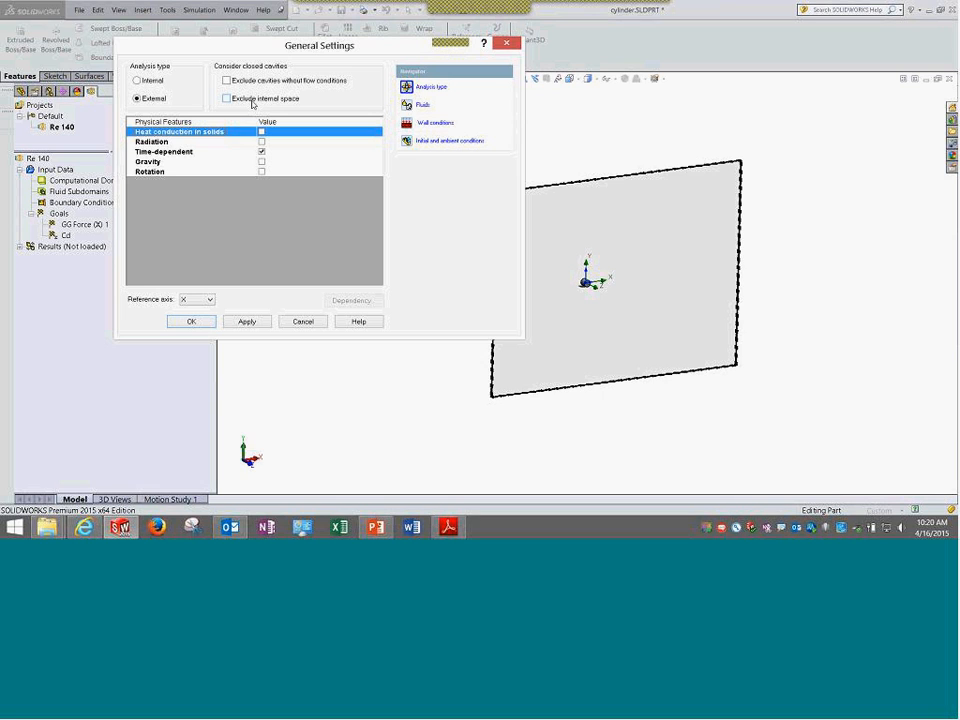
Review the project's fluids, wall conditions, and initial and ambient conditions, including the turbulence parameters.
{"action": "left_click", "coordinate": [443, 108]}
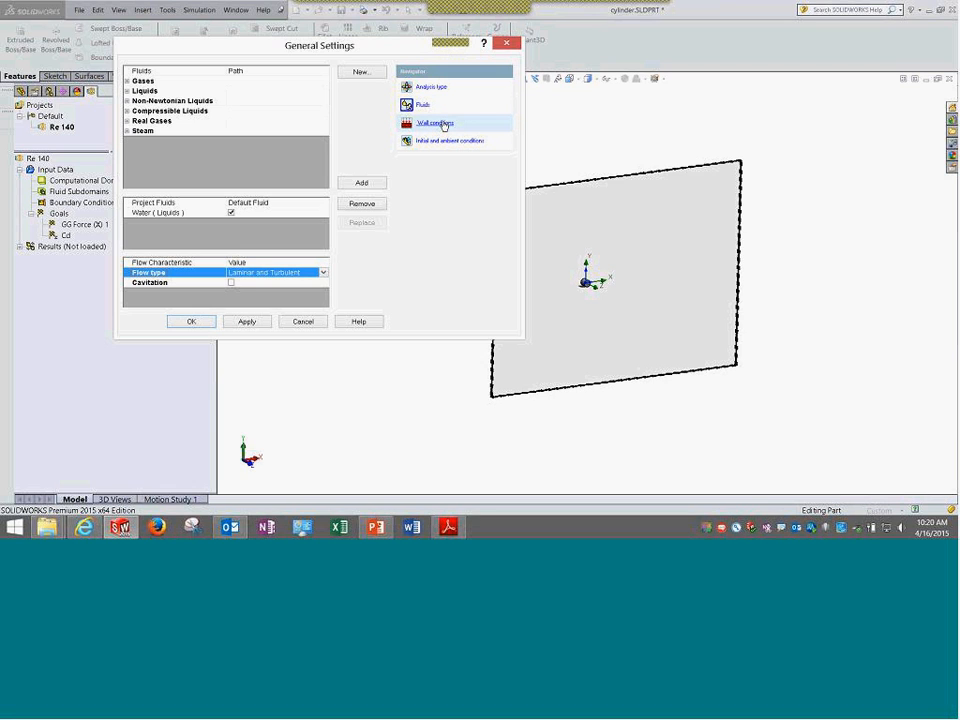
{"action": "left_click", "coordinate": [443, 124]}
{"action": "left_click", "coordinate": [443, 142]}
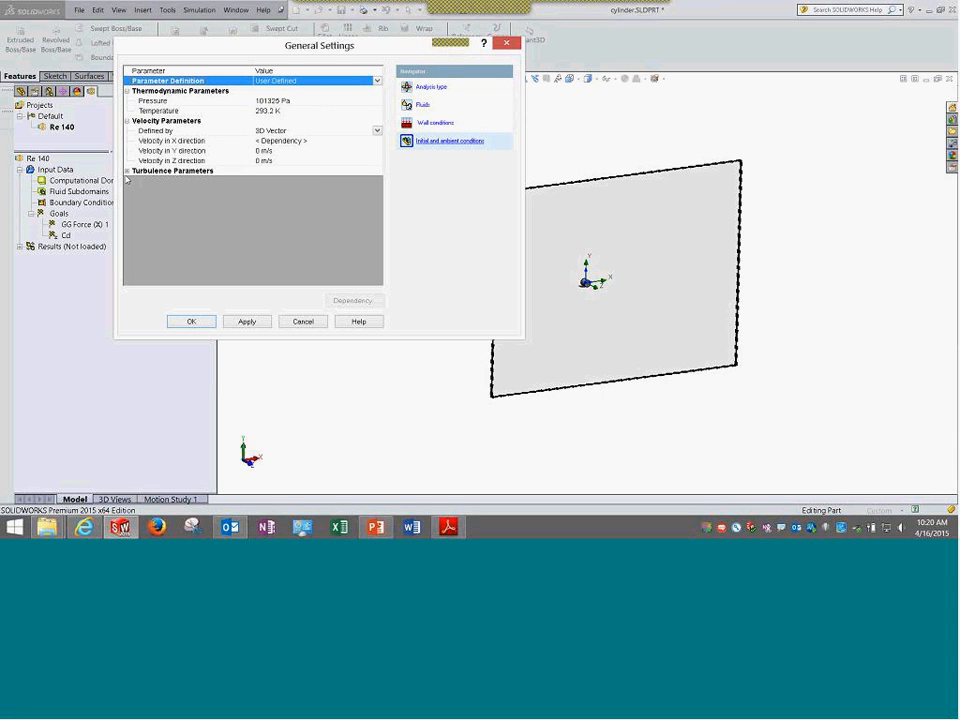
{"action": "left_click", "coordinate": [127, 172]}
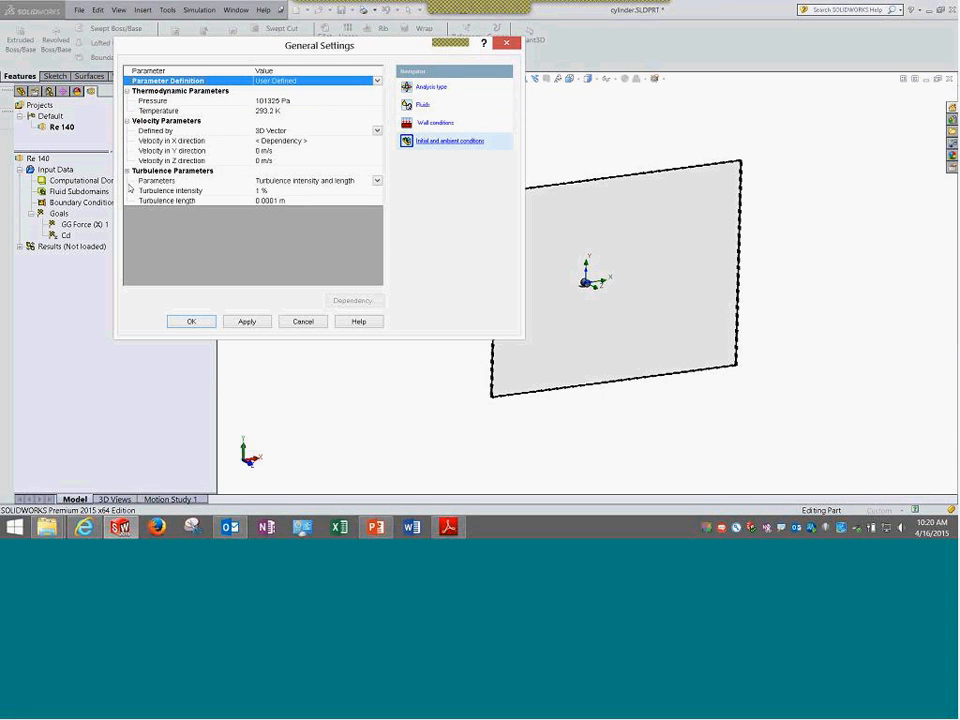
Examine the dependency formula defining the velocity in X direction, and leave the general settings without changes.
{"action": "left_click", "coordinate": [305, 147]}
{"action": "left_click_drag", "start_coordinate": [247, 38], "coordinate": [247, 7]}
{"action": "middle_click_drag", "start_coordinate": [514, 165], "coordinate": [480, 190]}
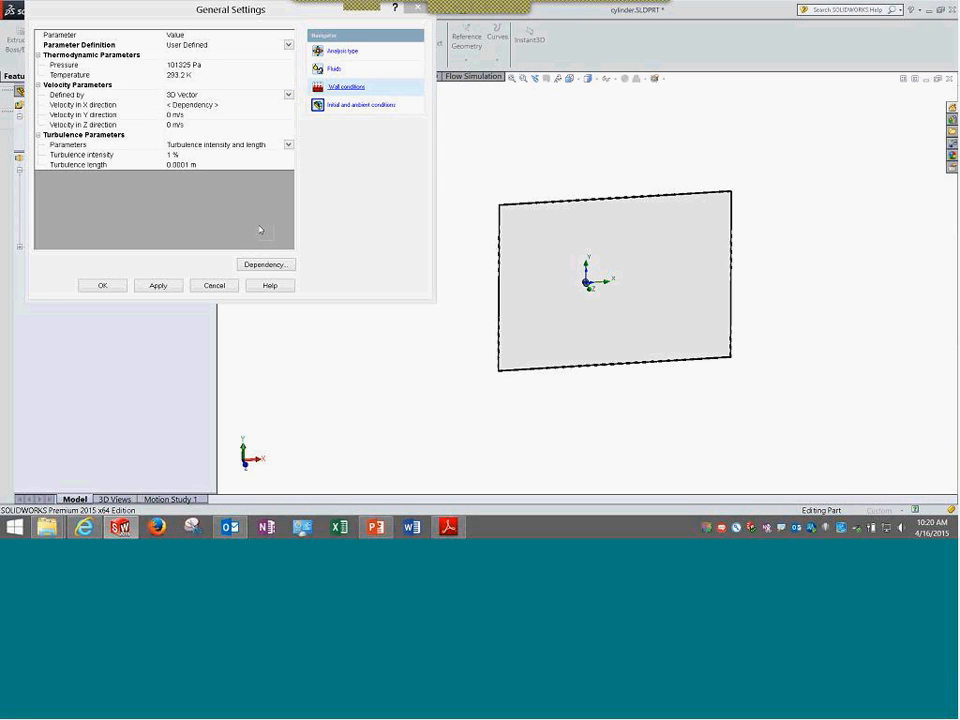
{"action": "left_click", "coordinate": [225, 104]}
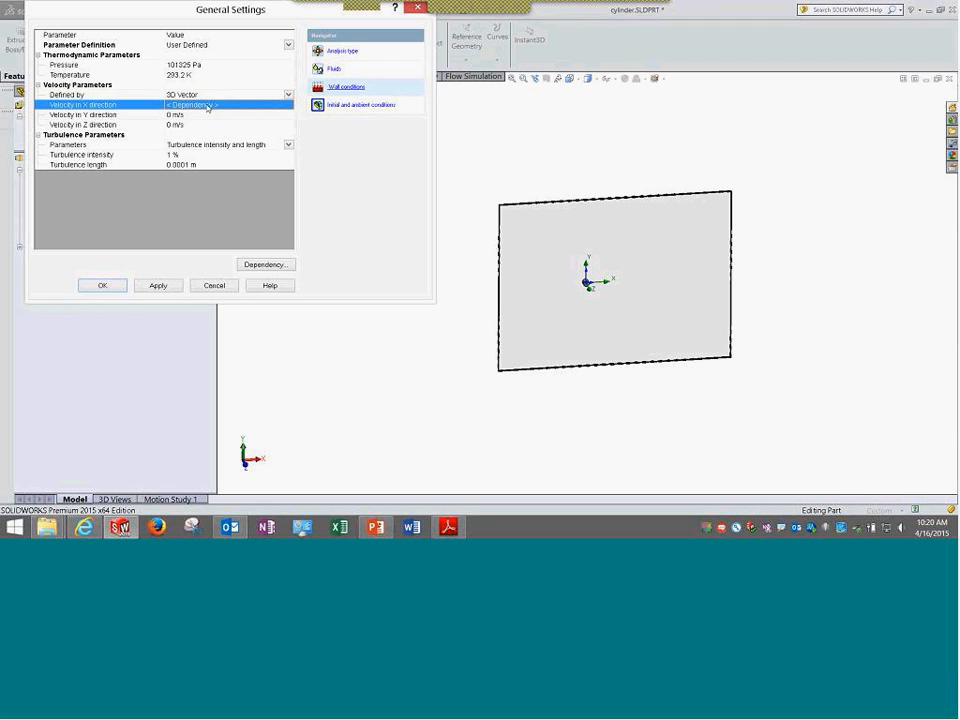
{"action": "left_click", "coordinate": [264, 264]}
{"action": "left_click_drag", "start_coordinate": [212, 28], "coordinate": [304, 91]}
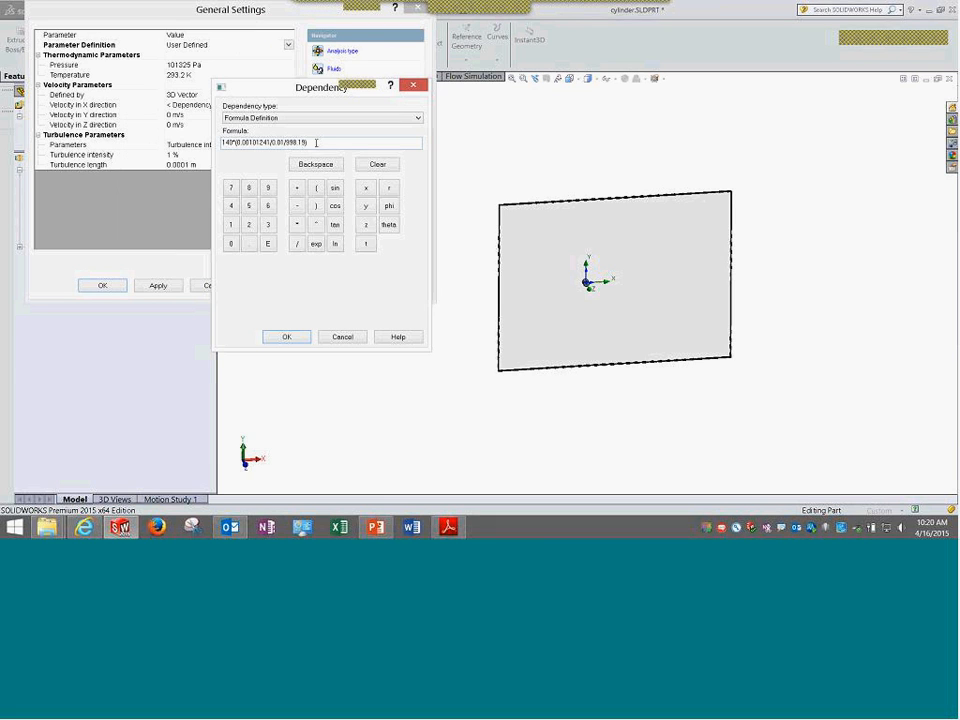
{"action": "left_click_drag", "start_coordinate": [316, 143], "coordinate": [212, 146]}
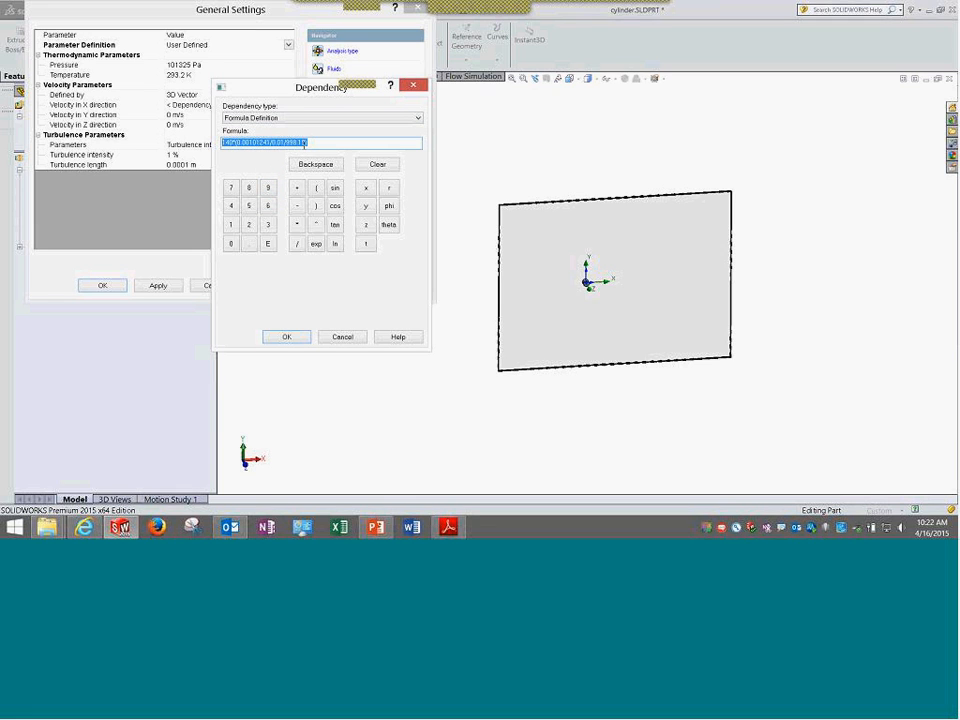
{"action": "left_click", "coordinate": [340, 337]}
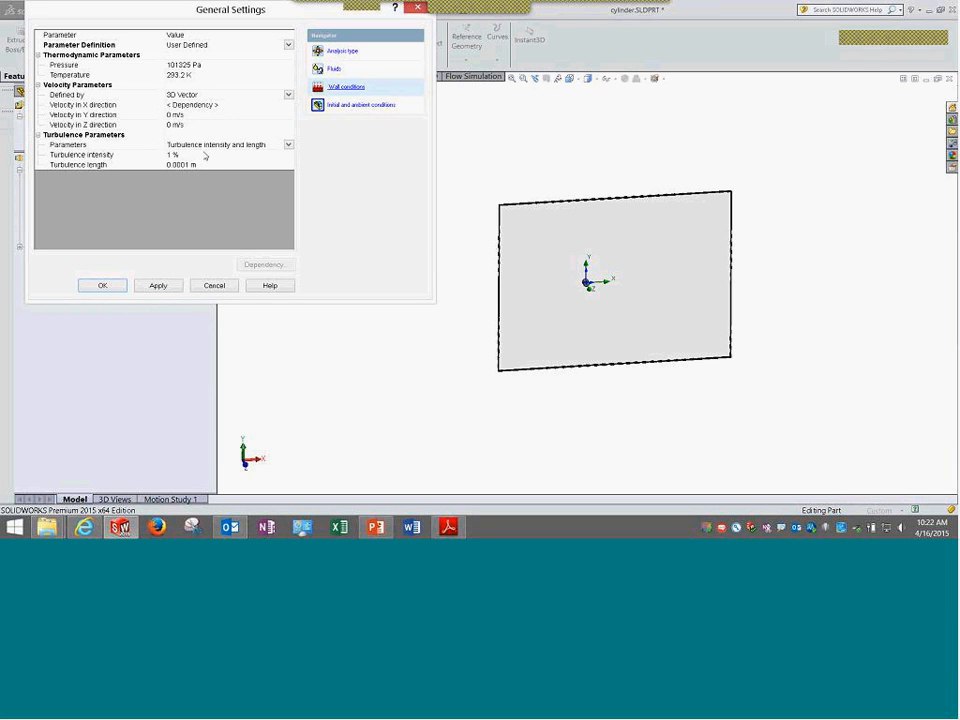
{"action": "left_click_drag", "start_coordinate": [300, 9], "coordinate": [552, 77]}
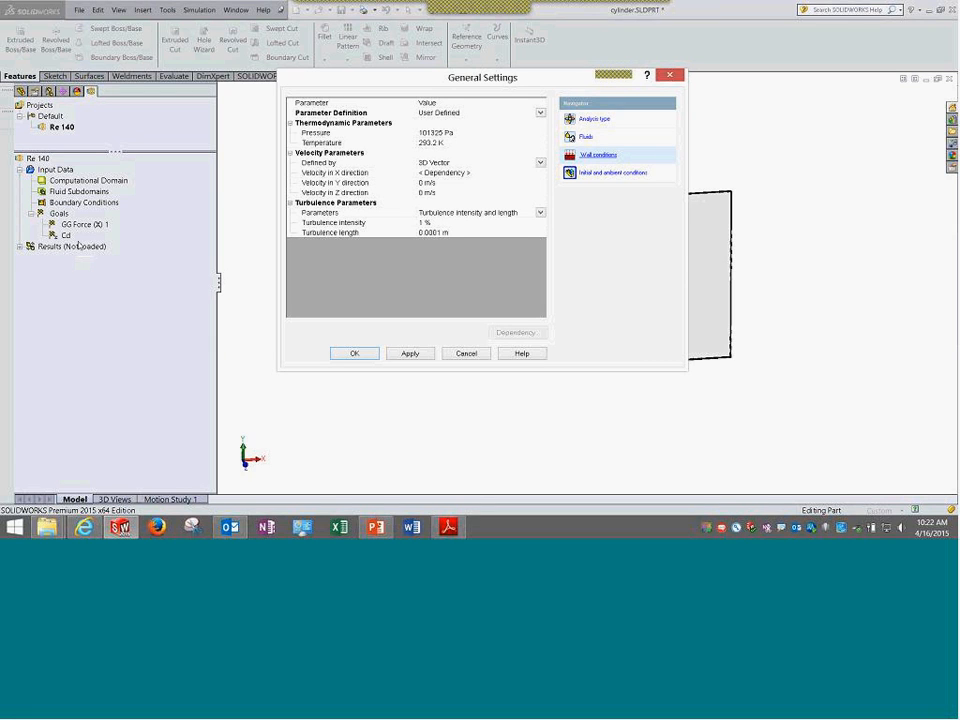
{"action": "left_click", "coordinate": [463, 355]}
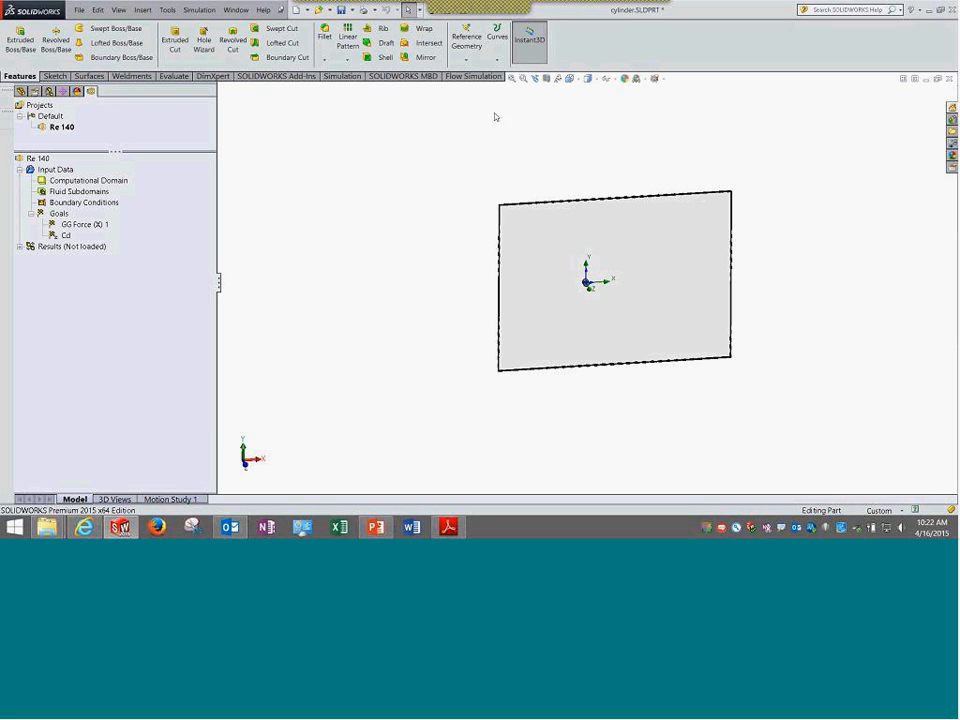
Switch to the training manual in Adobe Reader and find the Reynolds Number section of Lesson 4.
{"action": "left_click", "coordinate": [514, 80]}
{"action": "scroll", "coordinate": [514, 227], "scroll_direction": "up", "scroll_amount": 10}
{"action": "scroll", "coordinate": [513, 232], "scroll_direction": "up", "scroll_amount": 3}
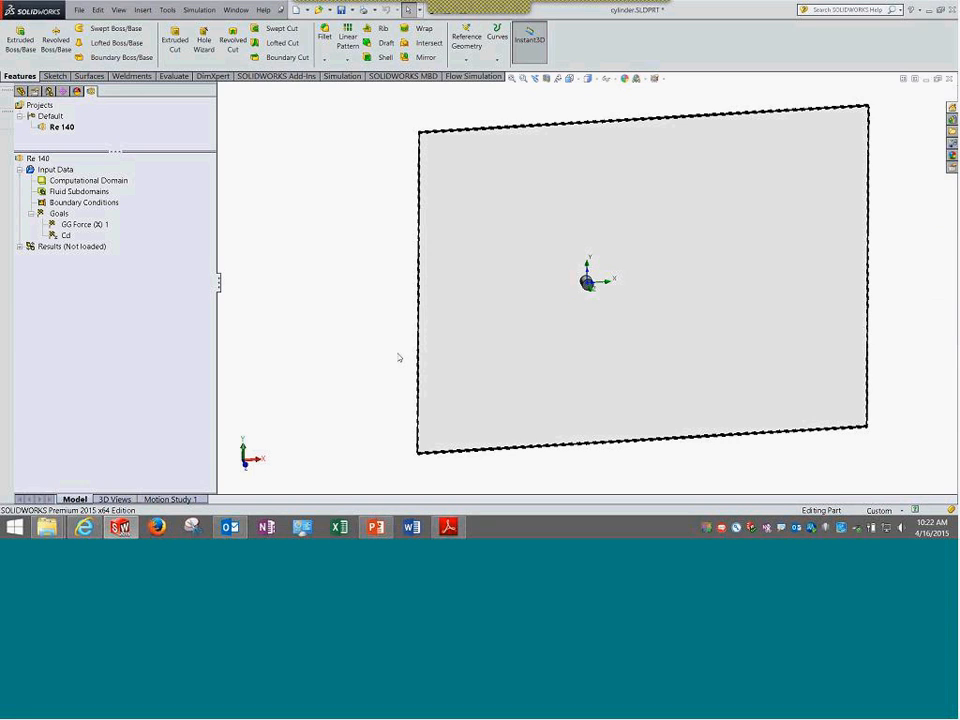
{"action": "mouse_move", "coordinate": [444, 530]}
{"action": "left_click", "coordinate": [448, 527]}
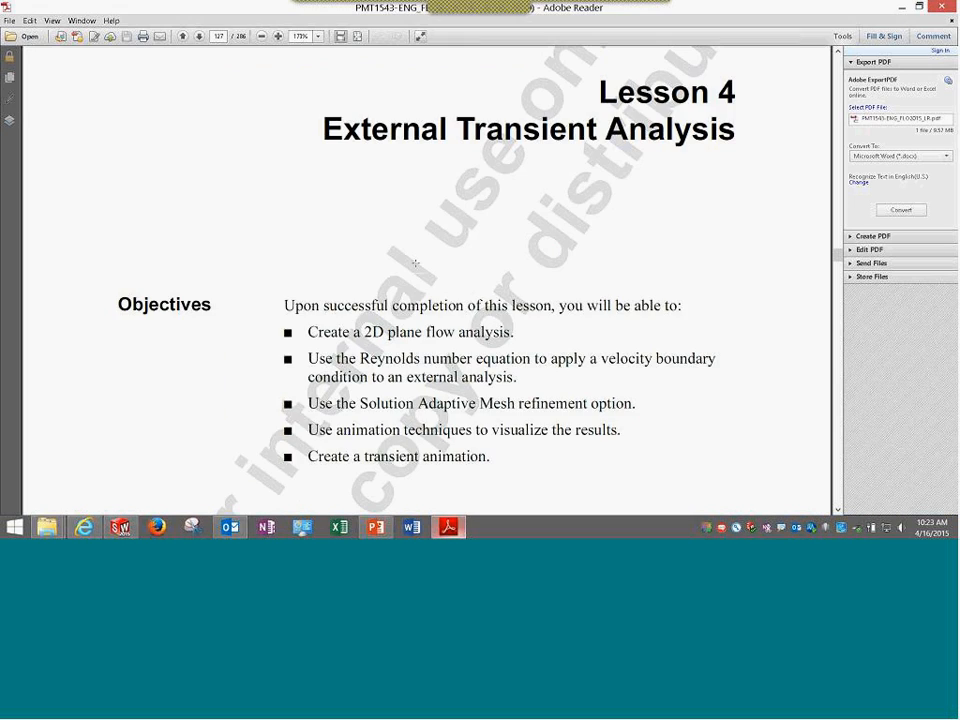
{"action": "scroll", "coordinate": [415, 263], "scroll_direction": "down", "scroll_amount": 10}
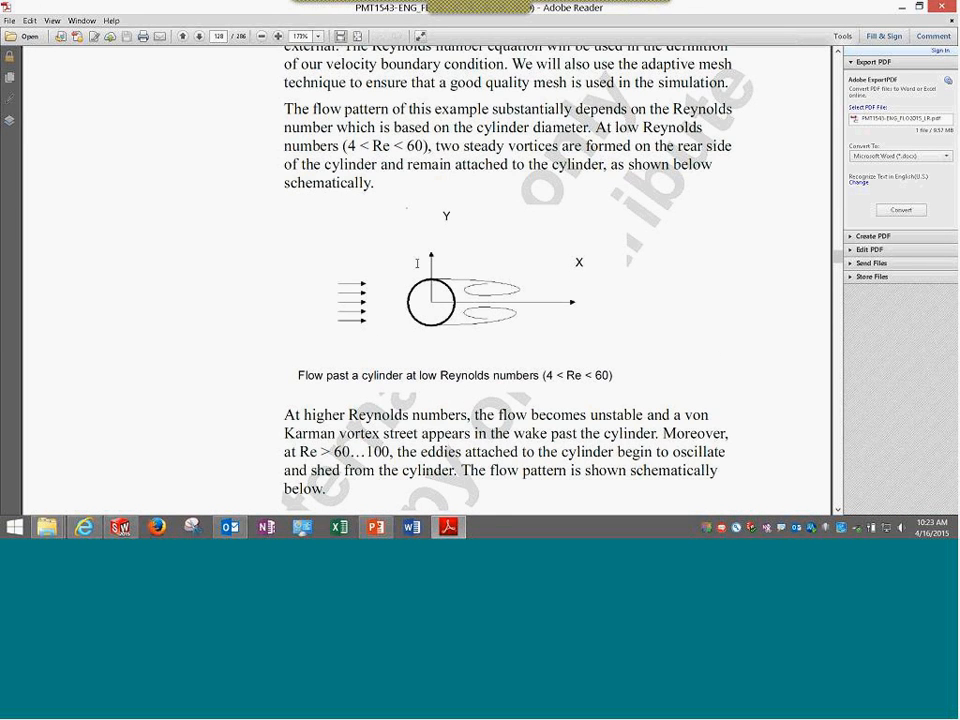
{"action": "scroll", "coordinate": [417, 263], "scroll_direction": "up", "scroll_amount": 1}
{"action": "scroll", "coordinate": [417, 263], "scroll_direction": "down", "scroll_amount": 6}
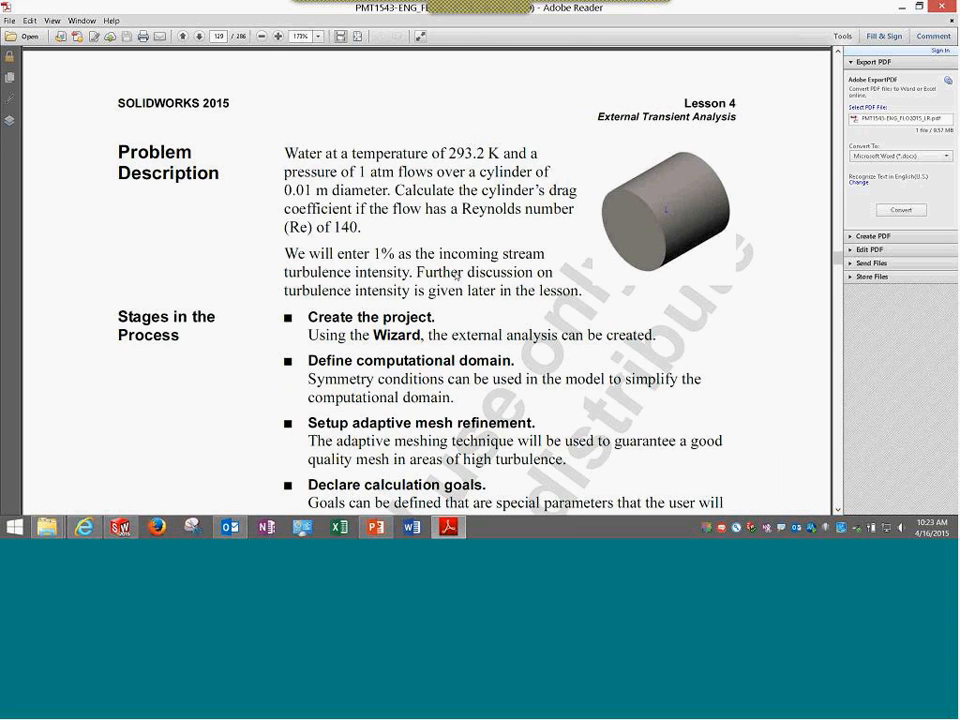
{"action": "scroll", "coordinate": [456, 275], "scroll_direction": "down", "scroll_amount": 8}
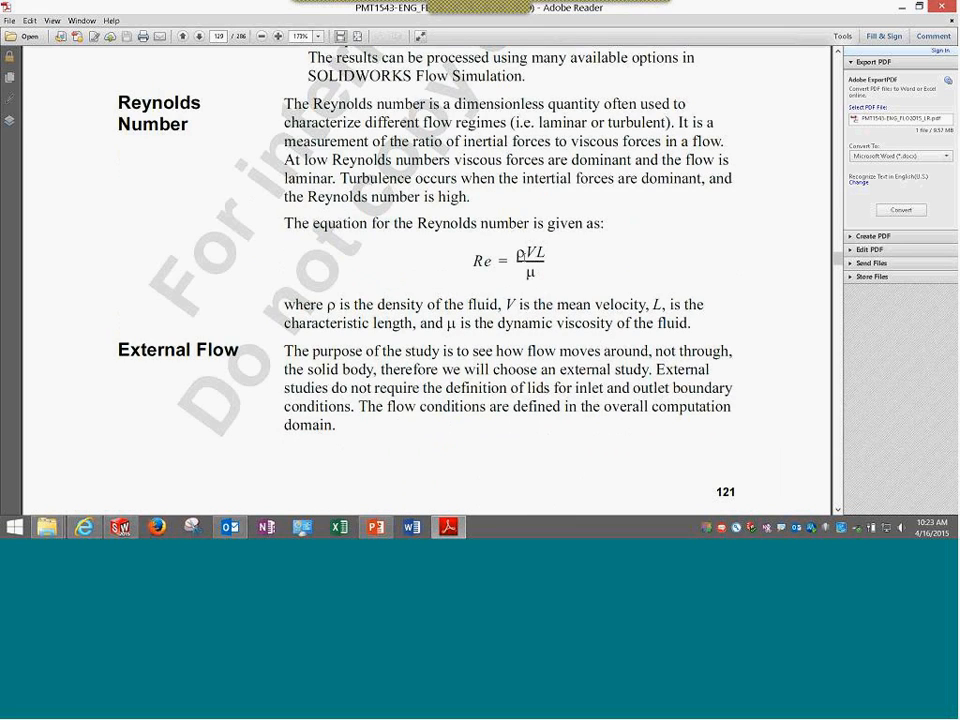
Highlight the terms of the Reynolds number equation and read the surrounding Reynolds Number and External Flow text.
{"action": "left_click_drag", "start_coordinate": [516, 253], "coordinate": [544, 256]}
{"action": "left_click_drag", "start_coordinate": [536, 274], "coordinate": [524, 257]}
{"action": "left_click_drag", "start_coordinate": [498, 262], "coordinate": [480, 261]}
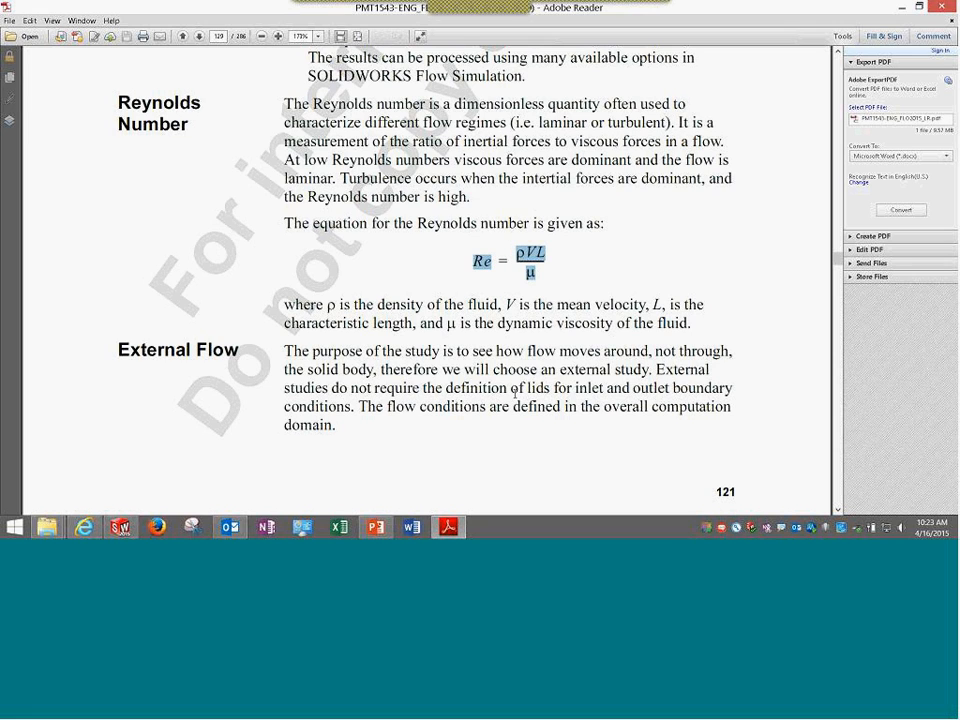
{"action": "scroll", "coordinate": [515, 393], "scroll_direction": "down", "scroll_amount": 1}
{"action": "scroll", "coordinate": [515, 393], "scroll_direction": "down", "scroll_amount": 1}
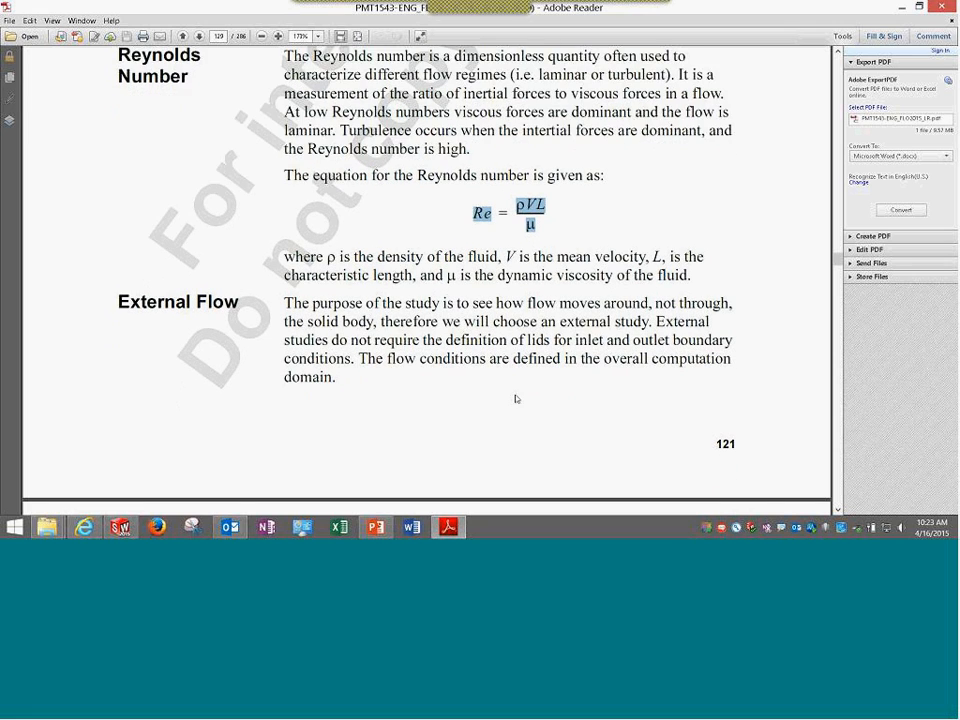
{"action": "scroll", "coordinate": [515, 398], "scroll_direction": "up", "scroll_amount": 5}
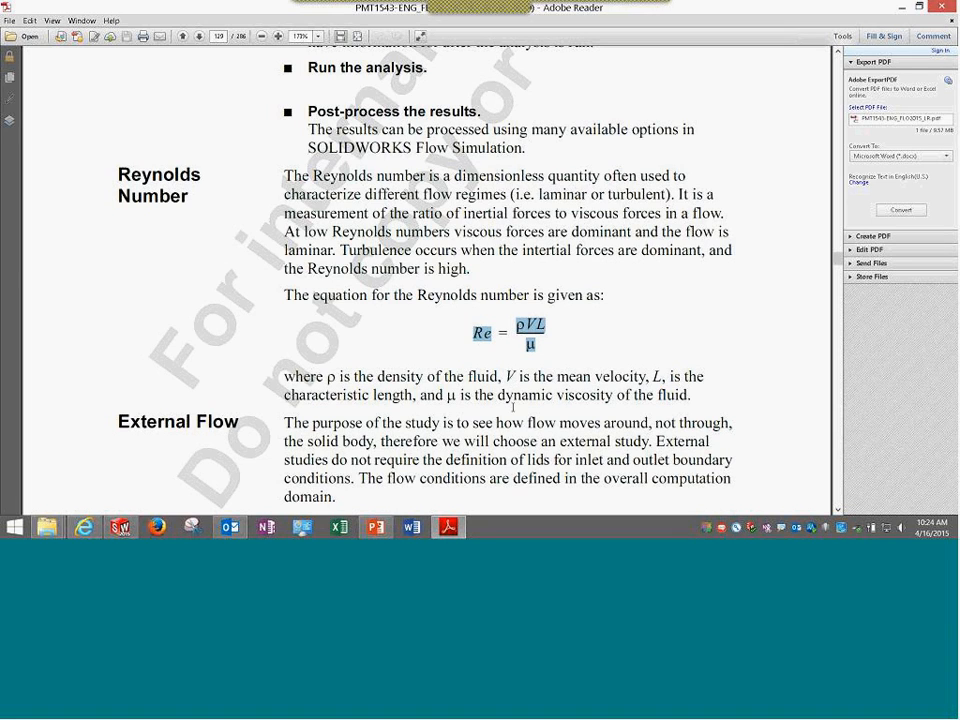
Look through the External Flow section and the Lesson 4 table of project properties in the manual.
{"action": "scroll", "coordinate": [472, 427], "scroll_direction": "down", "scroll_amount": 5}
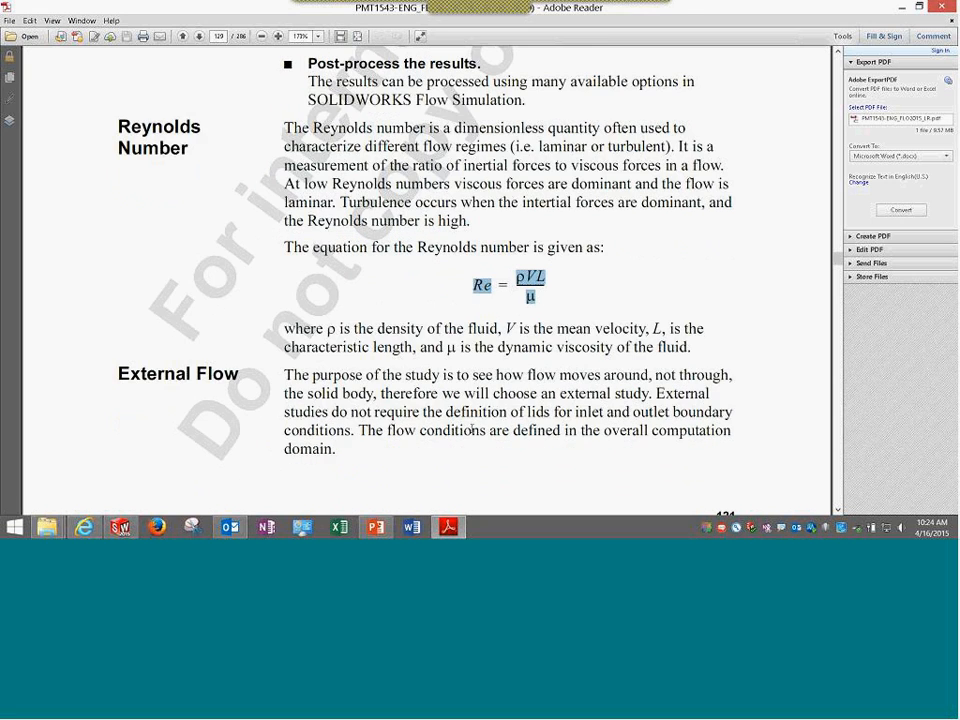
{"action": "scroll", "coordinate": [474, 433], "scroll_direction": "down", "scroll_amount": 5}
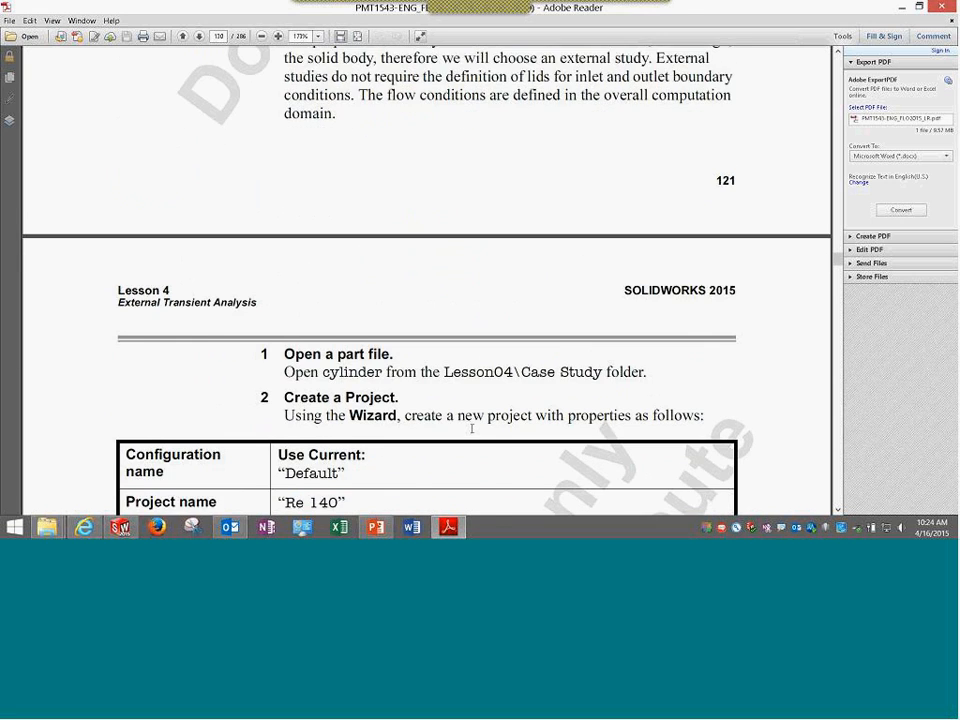
{"action": "scroll", "coordinate": [472, 427], "scroll_direction": "down", "scroll_amount": 2}
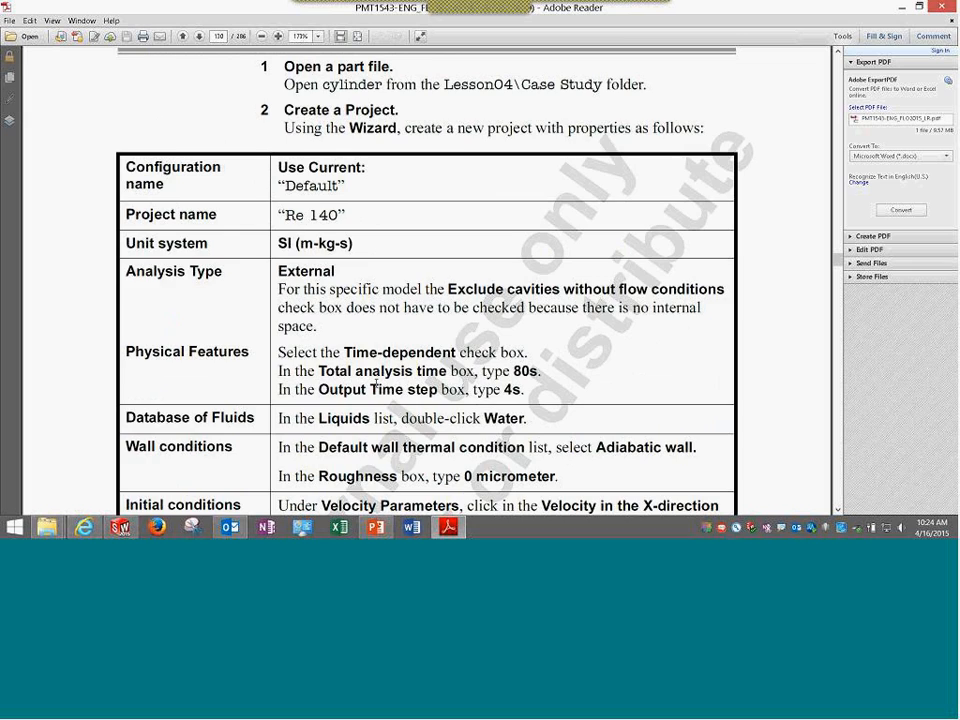
{"action": "scroll", "coordinate": [376, 384], "scroll_direction": "down", "scroll_amount": 2}
Return to the cylinder flow pattern description and highlight the limits 4 and 60 of the low Reynolds number range.
{"action": "scroll", "coordinate": [376, 385], "scroll_direction": "up", "scroll_amount": 20}
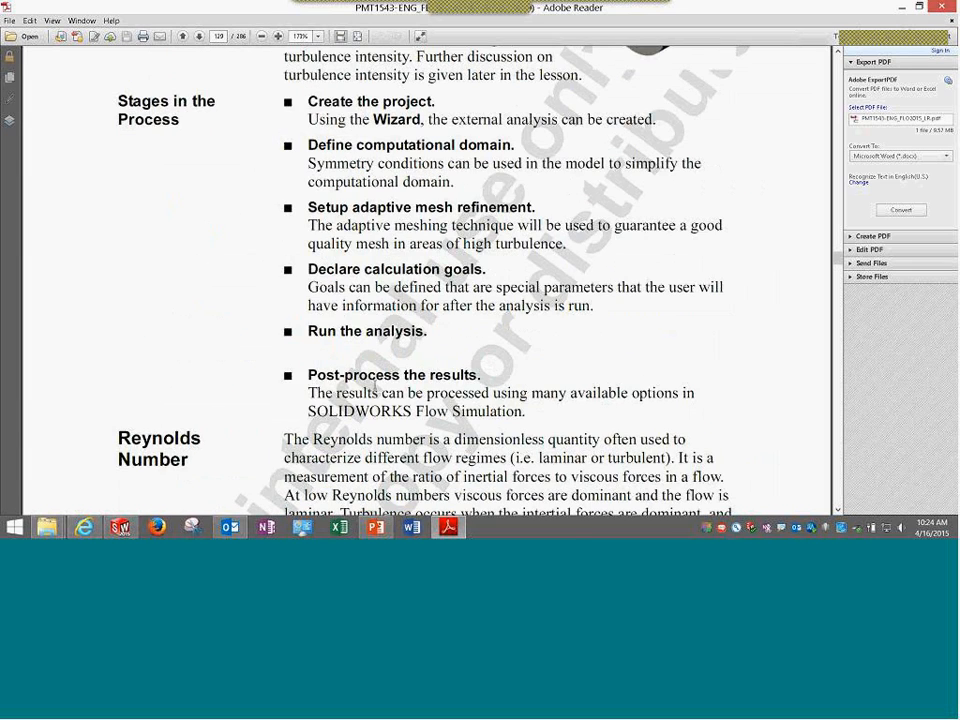
{"action": "scroll", "coordinate": [375, 385], "scroll_direction": "down", "scroll_amount": 15}
{"action": "scroll", "coordinate": [375, 385], "scroll_direction": "up", "scroll_amount": 3}
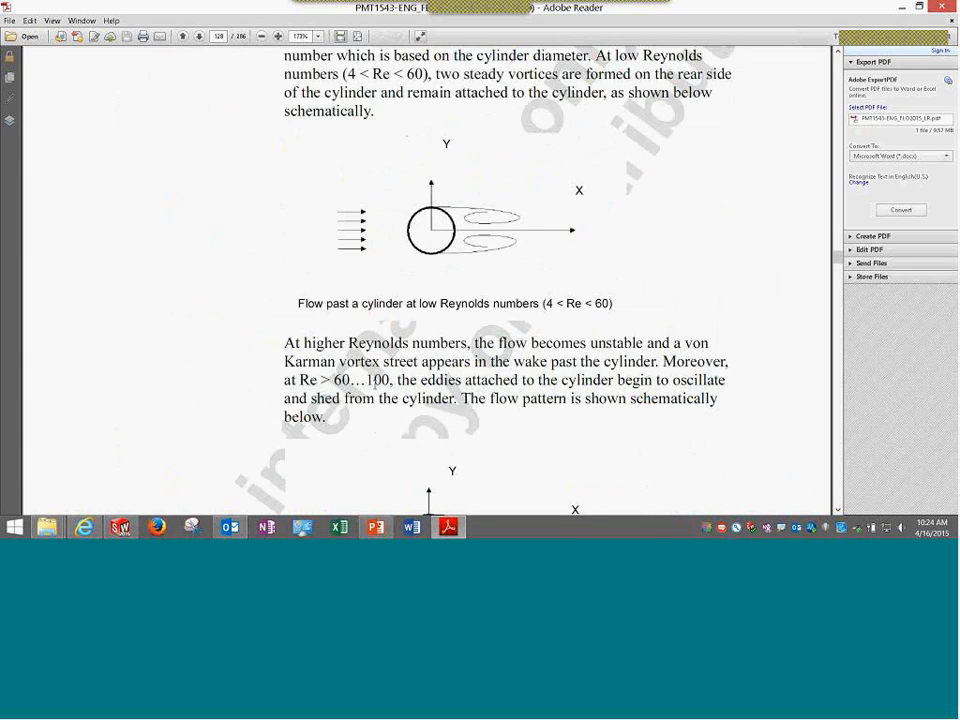
{"action": "scroll", "coordinate": [375, 385], "scroll_direction": "up", "scroll_amount": 2}
{"action": "scroll", "coordinate": [375, 385], "scroll_direction": "down", "scroll_amount": 2}
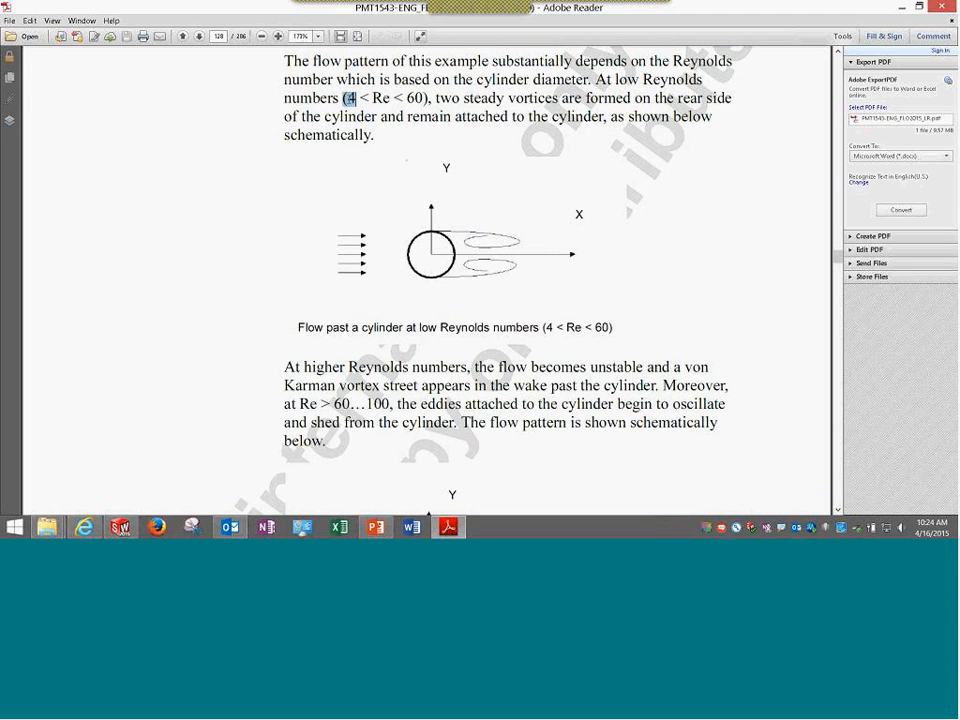
{"action": "left_click_drag", "start_coordinate": [425, 98], "coordinate": [406, 98]}
{"action": "scroll", "coordinate": [507, 280], "scroll_direction": "down", "scroll_amount": 1}
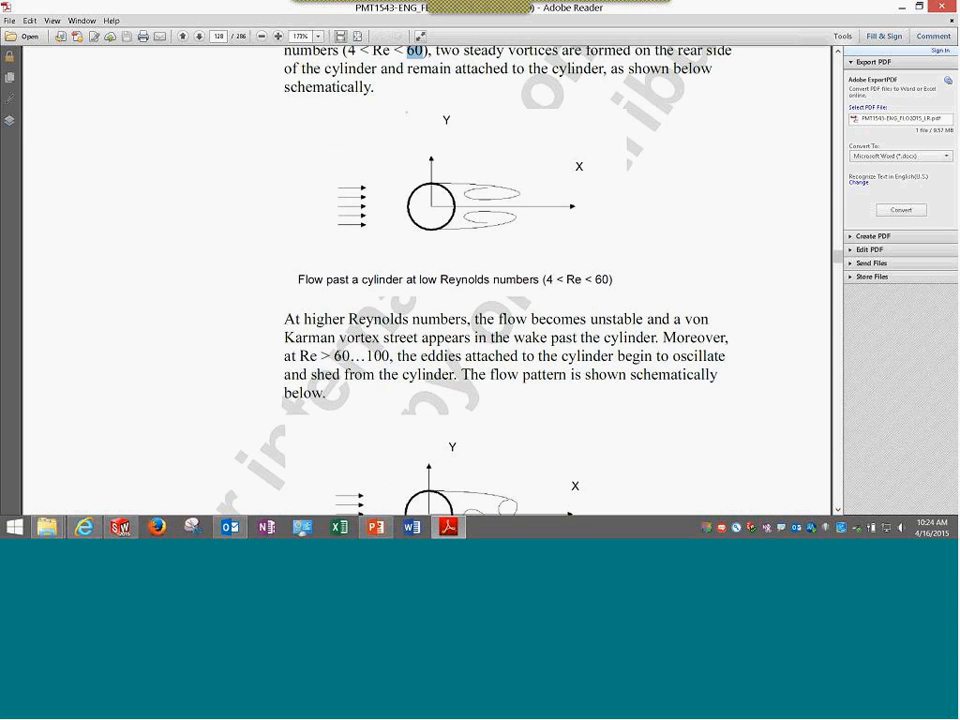
Highlight "60…100" and "von Karman vortex street" in the paragraph on higher Reynolds numbers.
{"action": "left_click_drag", "start_coordinate": [334, 356], "coordinate": [390, 356]}
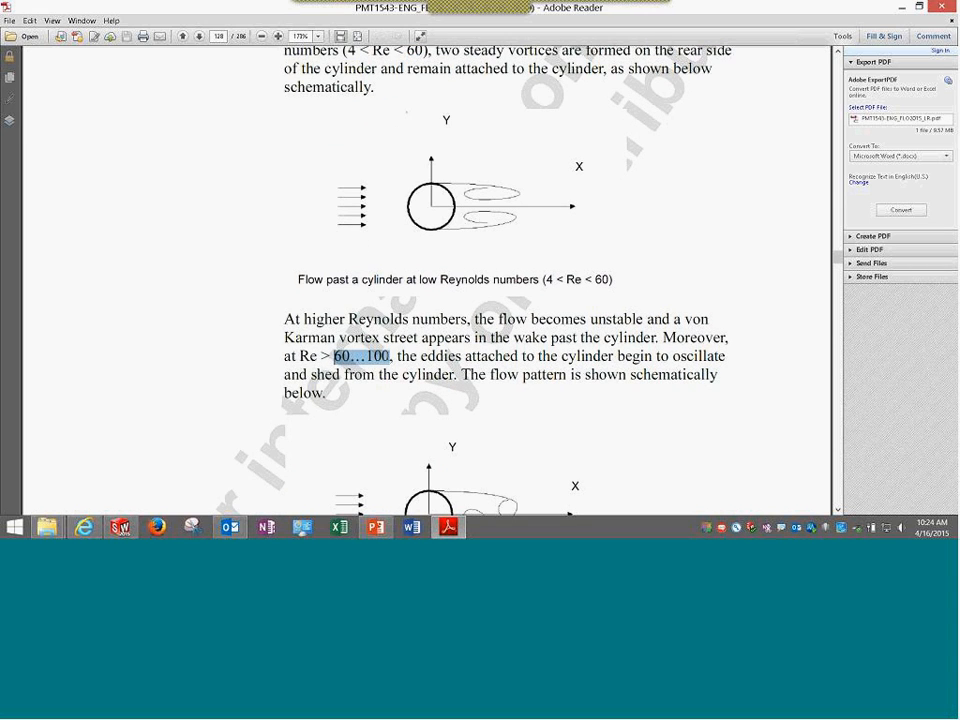
{"action": "left_click", "coordinate": [303, 320]}
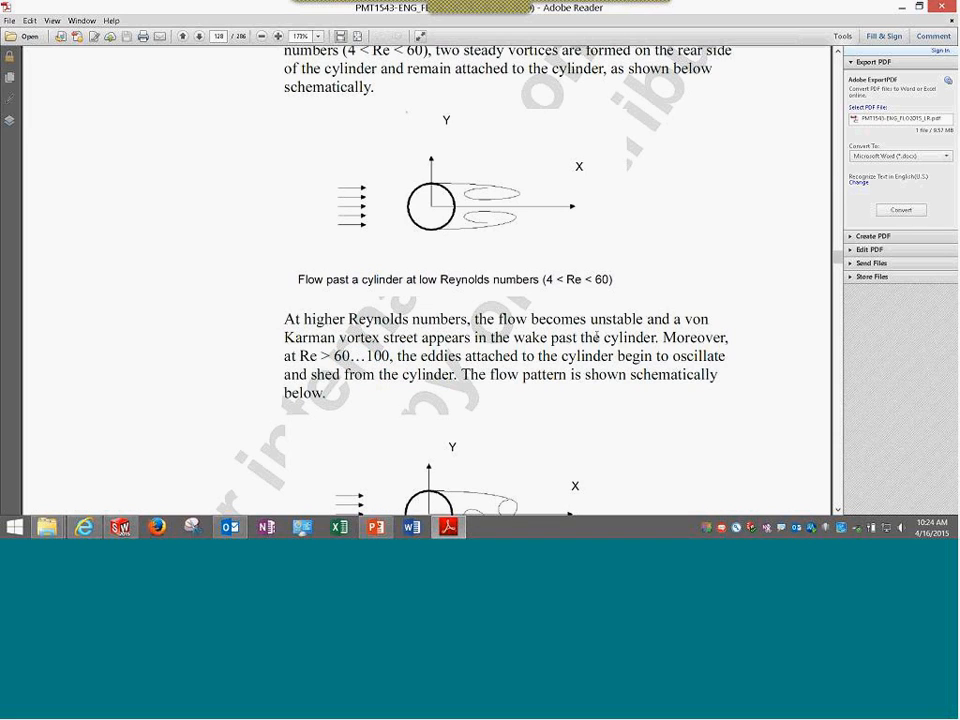
{"action": "left_click_drag", "start_coordinate": [684, 321], "coordinate": [418, 341]}
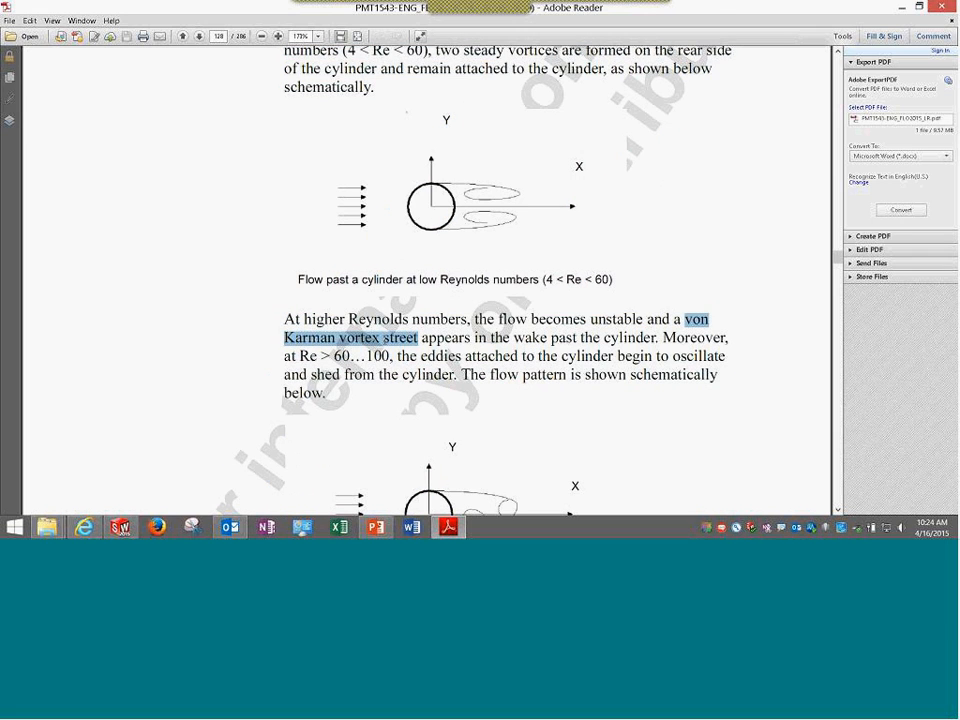
Compare the schematic of attached vortices at 4 < Re < 60 with the shedding eddies schematic at Re > 60...100.
{"action": "scroll", "coordinate": [461, 412], "scroll_direction": "down", "scroll_amount": 3}
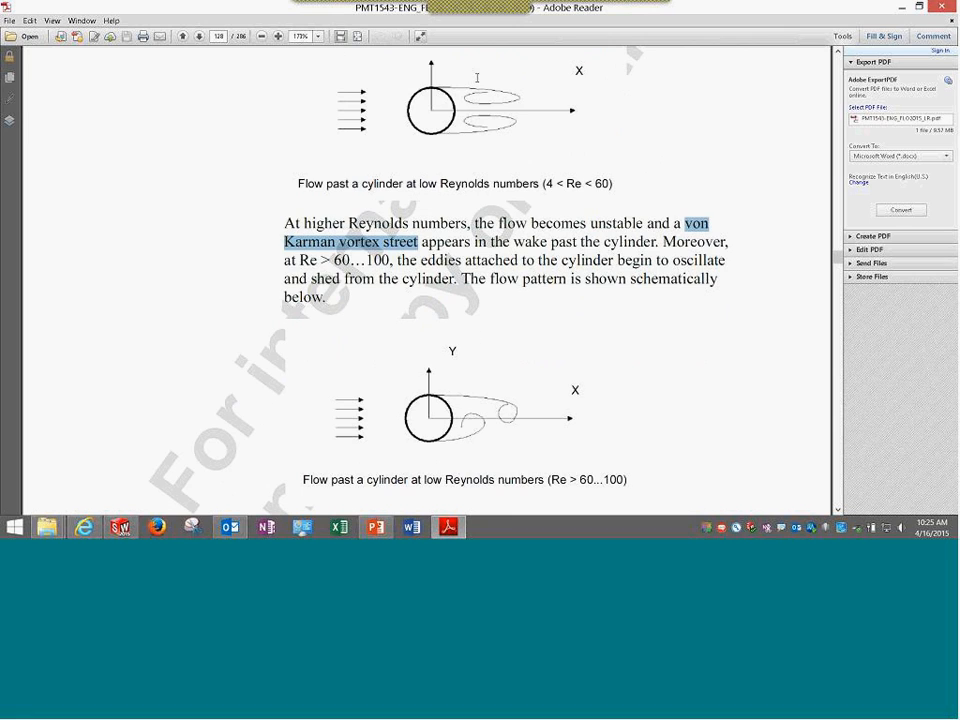
{"action": "scroll", "coordinate": [474, 134], "scroll_direction": "down", "scroll_amount": 1}
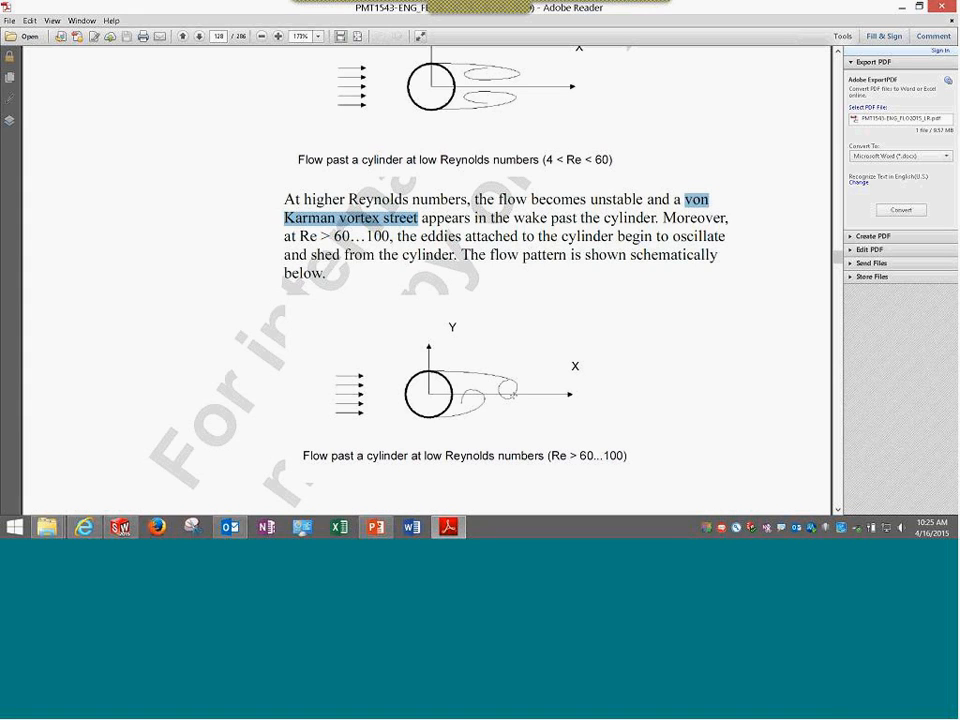
{"action": "scroll", "coordinate": [431, 252], "scroll_direction": "down", "scroll_amount": 3}
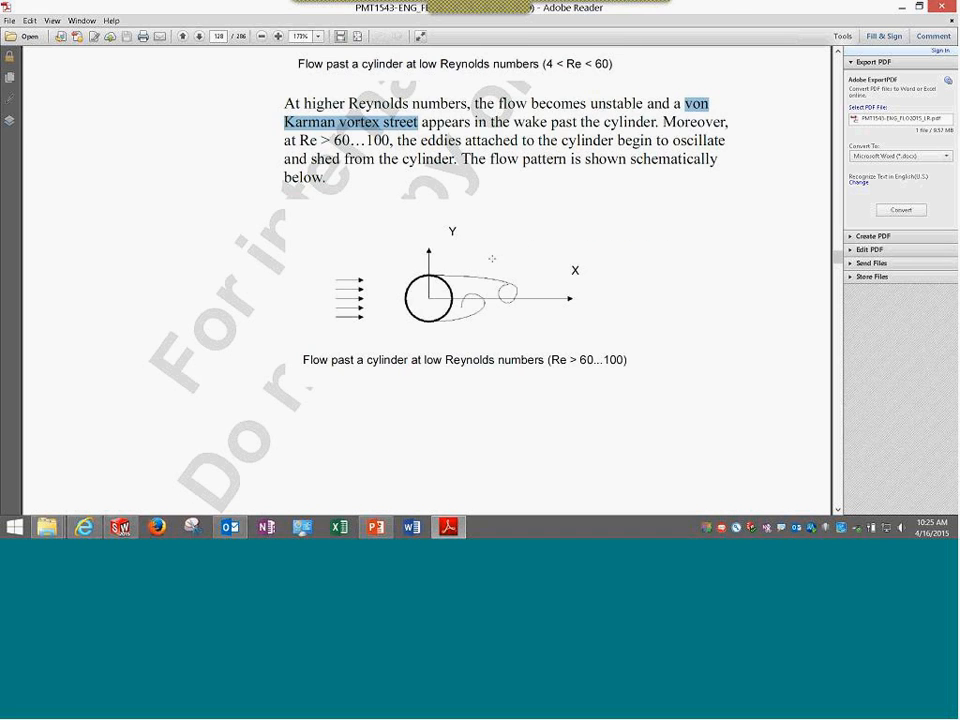
{"action": "scroll", "coordinate": [484, 289], "scroll_direction": "up", "scroll_amount": 2}
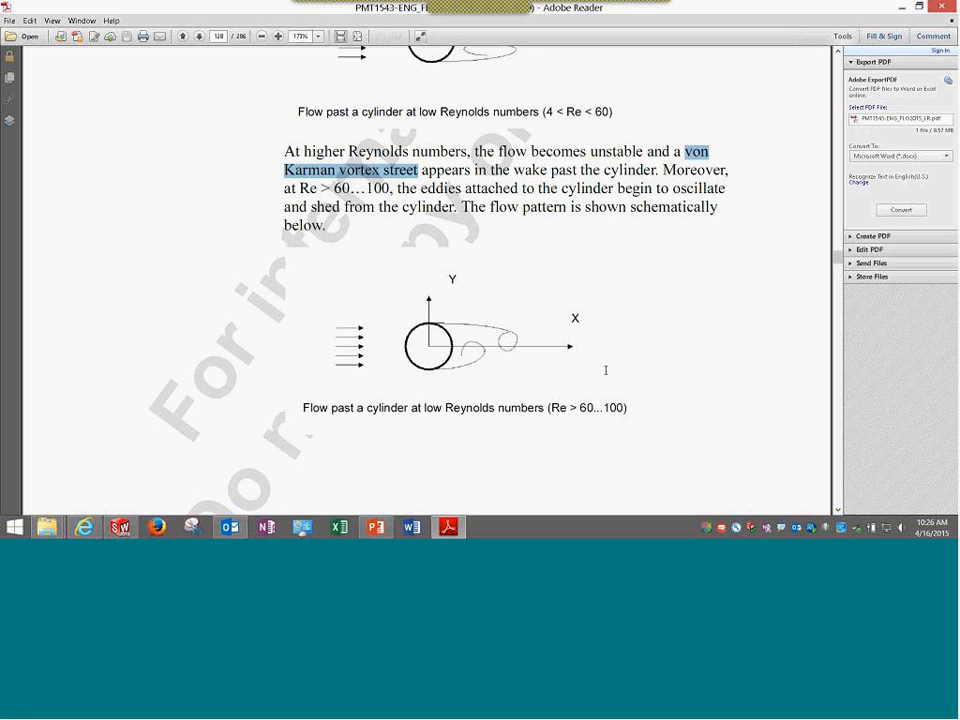
Check the Reynolds number given in the Problem Description against the vortex shedding schematic on the preceding page.
{"action": "scroll", "coordinate": [606, 381], "scroll_direction": "down", "scroll_amount": 8}
{"action": "scroll", "coordinate": [608, 381], "scroll_direction": "down", "scroll_amount": 2}
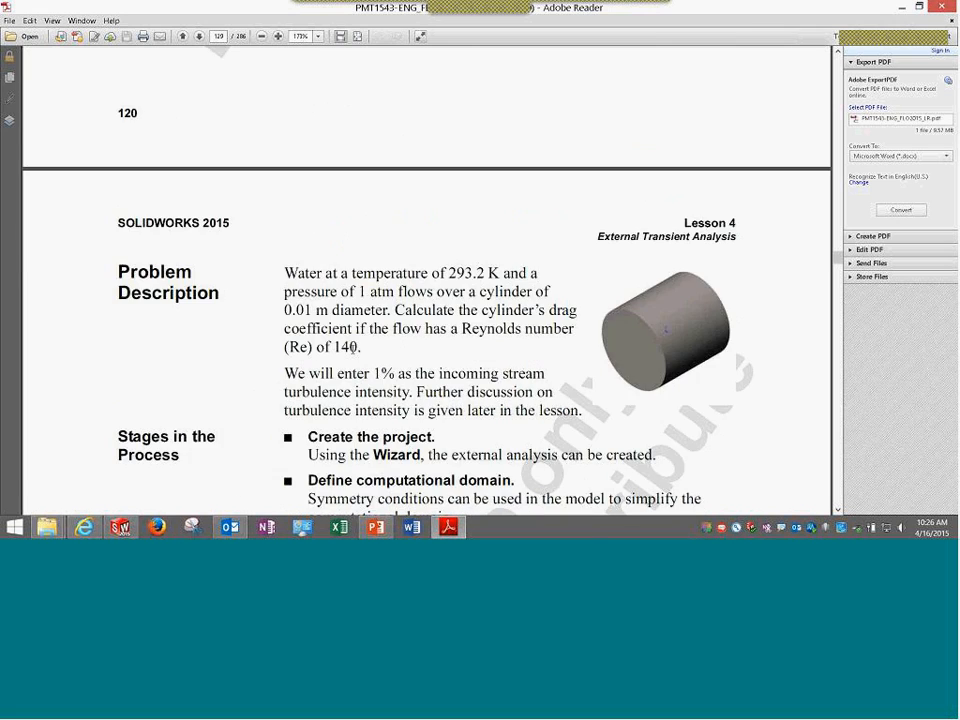
{"action": "scroll", "coordinate": [351, 347], "scroll_direction": "up", "scroll_amount": 10}
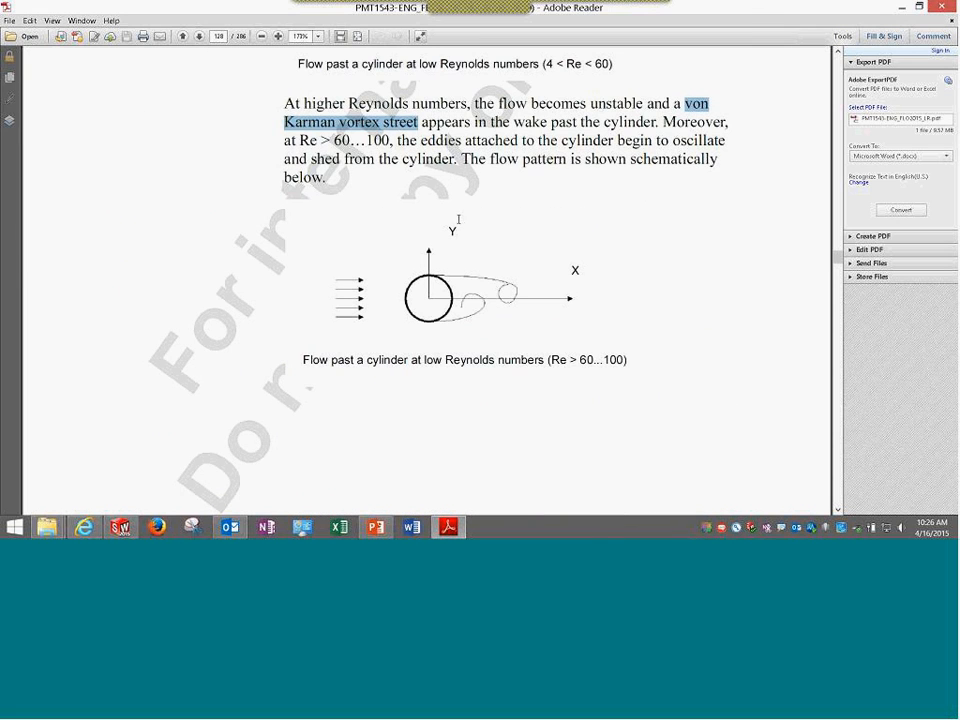
{"action": "scroll", "coordinate": [494, 362], "scroll_direction": "down", "scroll_amount": 6}
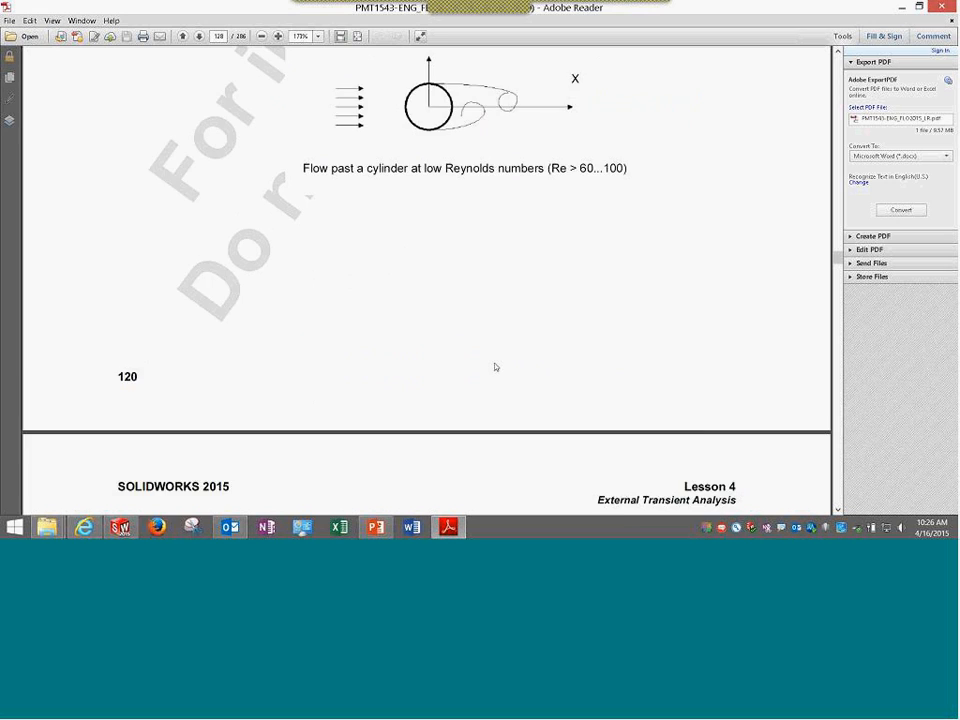
{"action": "scroll", "coordinate": [494, 368], "scroll_direction": "down", "scroll_amount": 2}
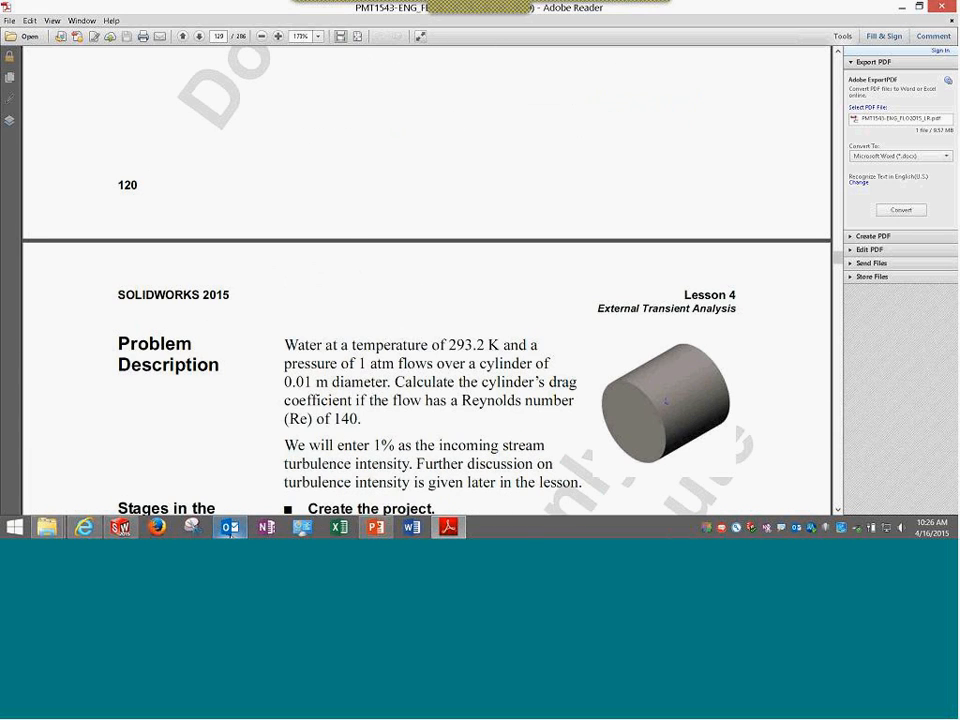
Switch to SOLIDWORKS and open the initial and ambient conditions in the general settings of the Re 140 project.
{"action": "left_click", "coordinate": [124, 532]}
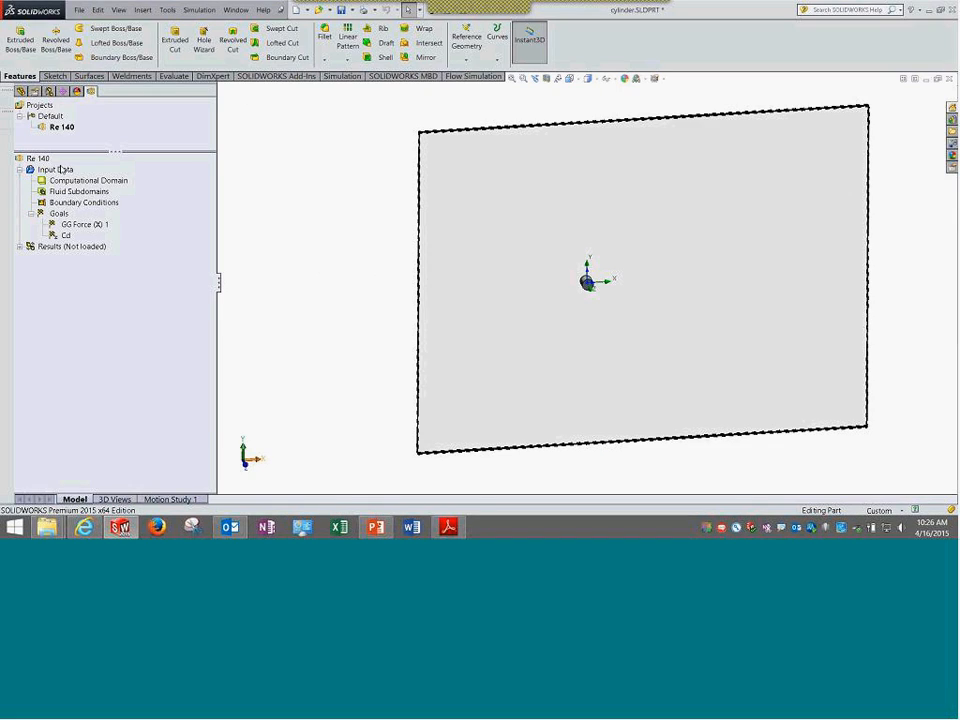
{"action": "right_click", "coordinate": [61, 169]}
{"action": "left_click", "coordinate": [100, 175]}
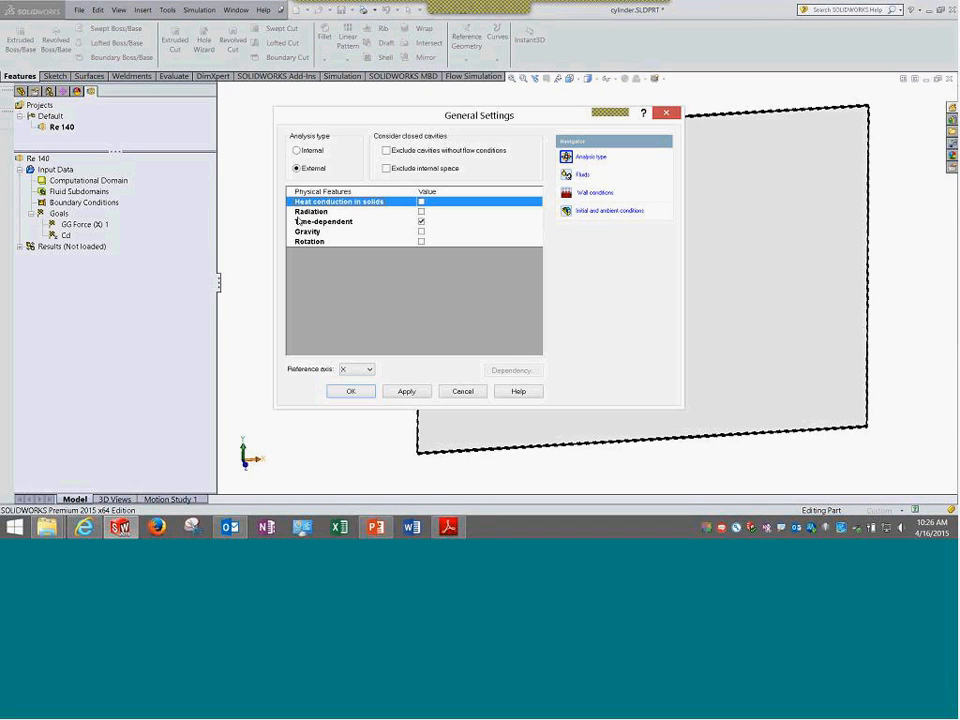
{"action": "left_click", "coordinate": [590, 211]}
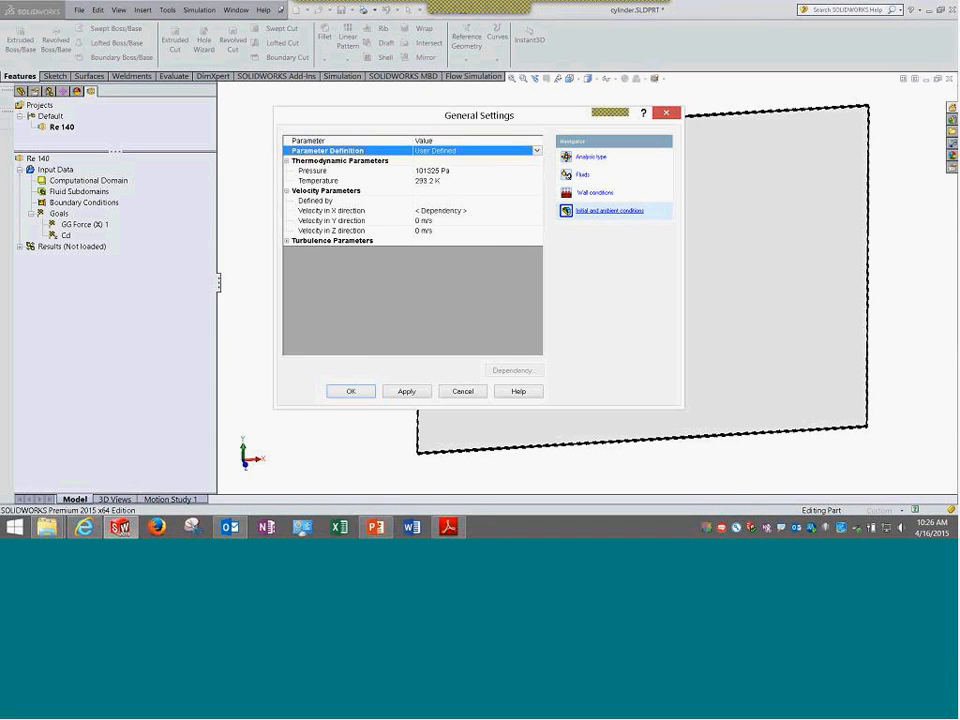
Examine the dependency formula for the velocity in X direction, and close the general settings without applying anything.
{"action": "left_click", "coordinate": [450, 210]}
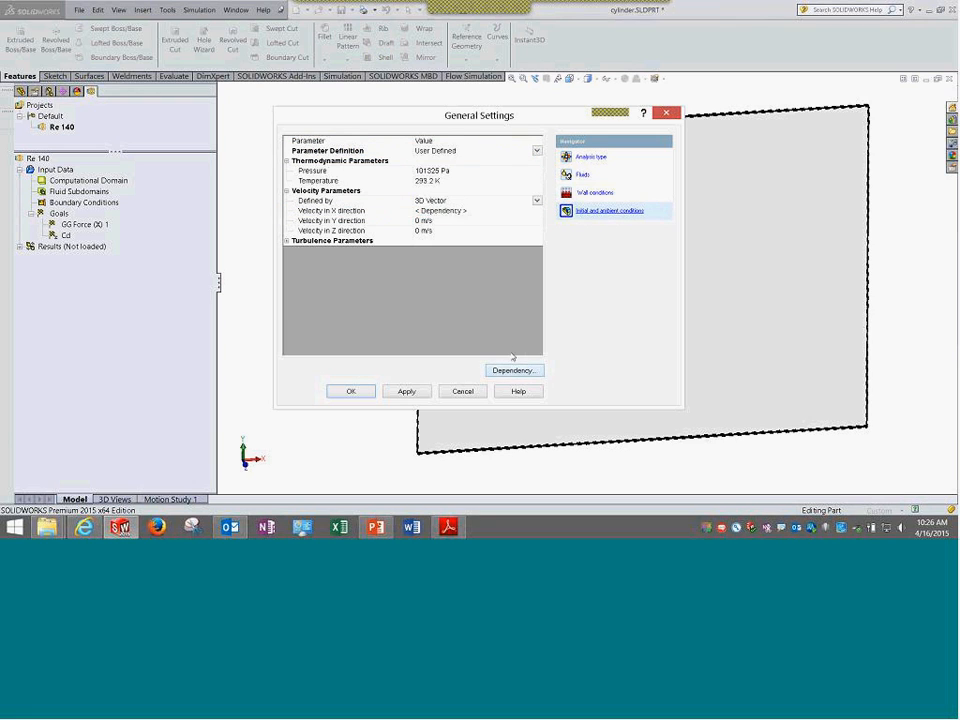
{"action": "left_click", "coordinate": [512, 369]}
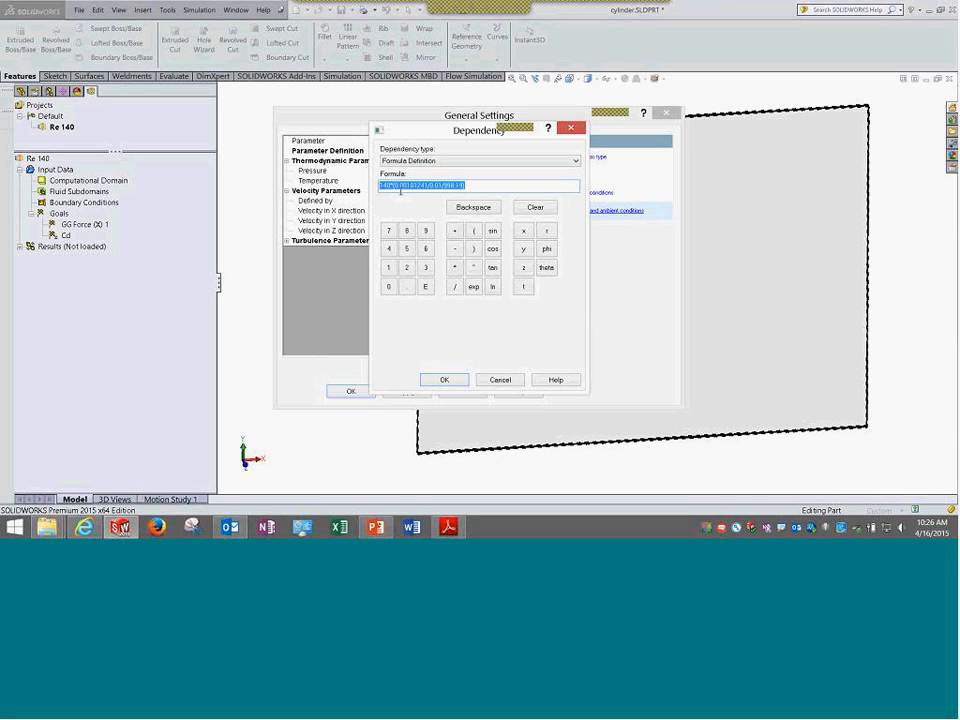
{"action": "left_click", "coordinate": [442, 186]}
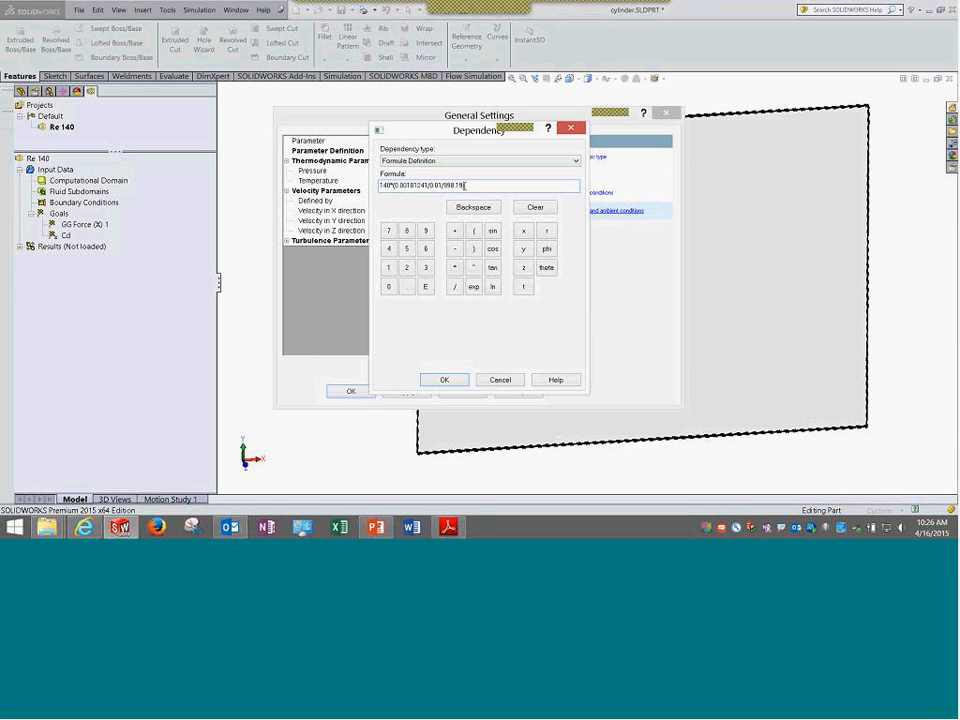
{"action": "double_click", "coordinate": [479, 186]}
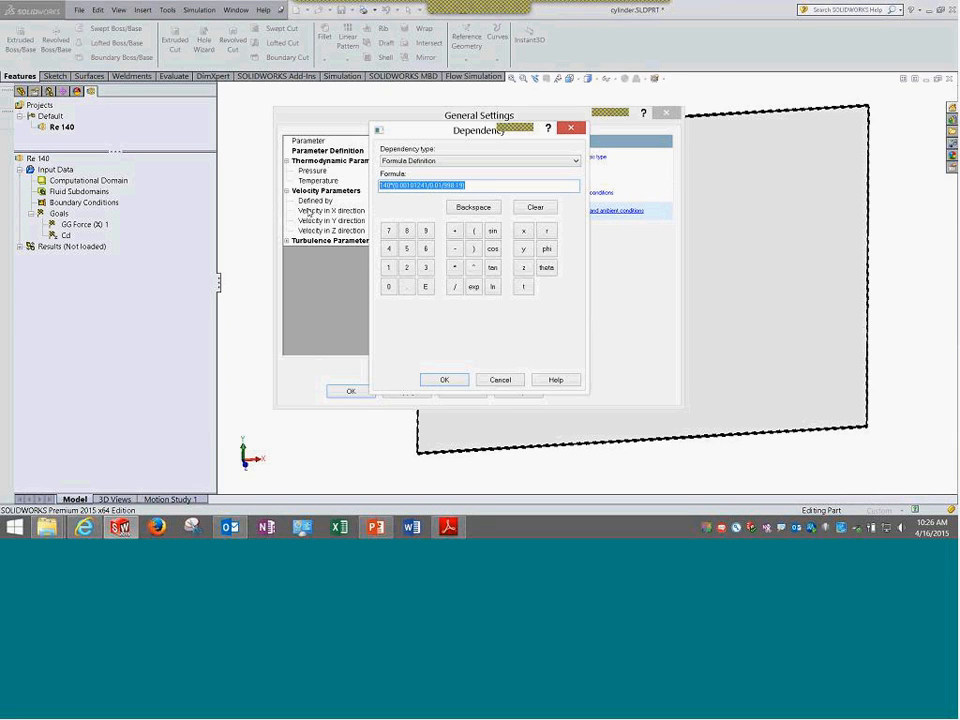
{"action": "left_click", "coordinate": [512, 386]}
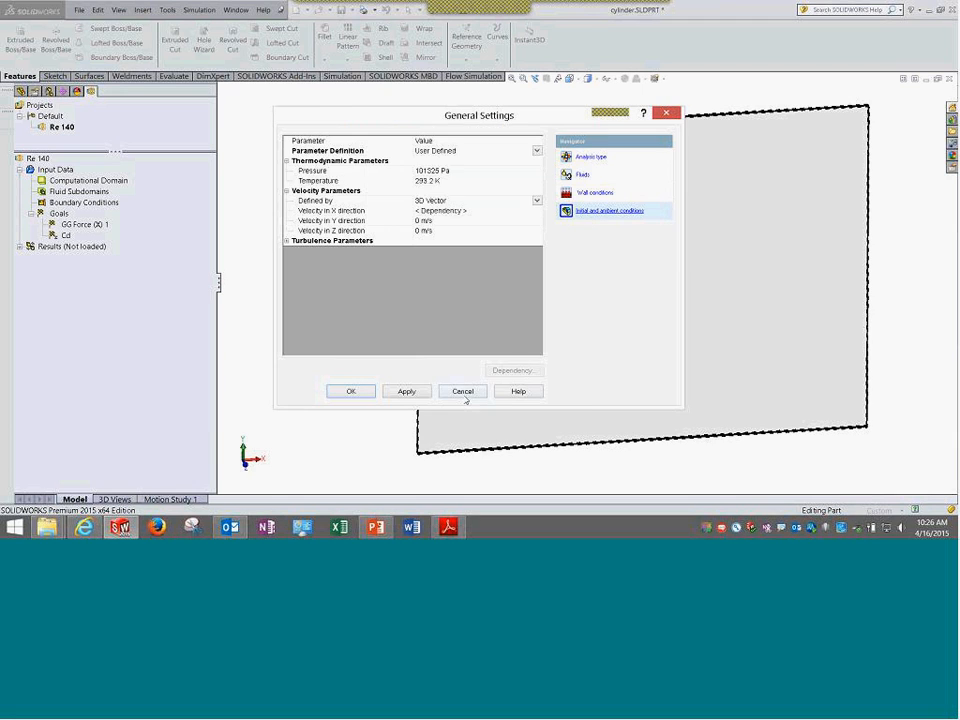
{"action": "left_click", "coordinate": [463, 392]}
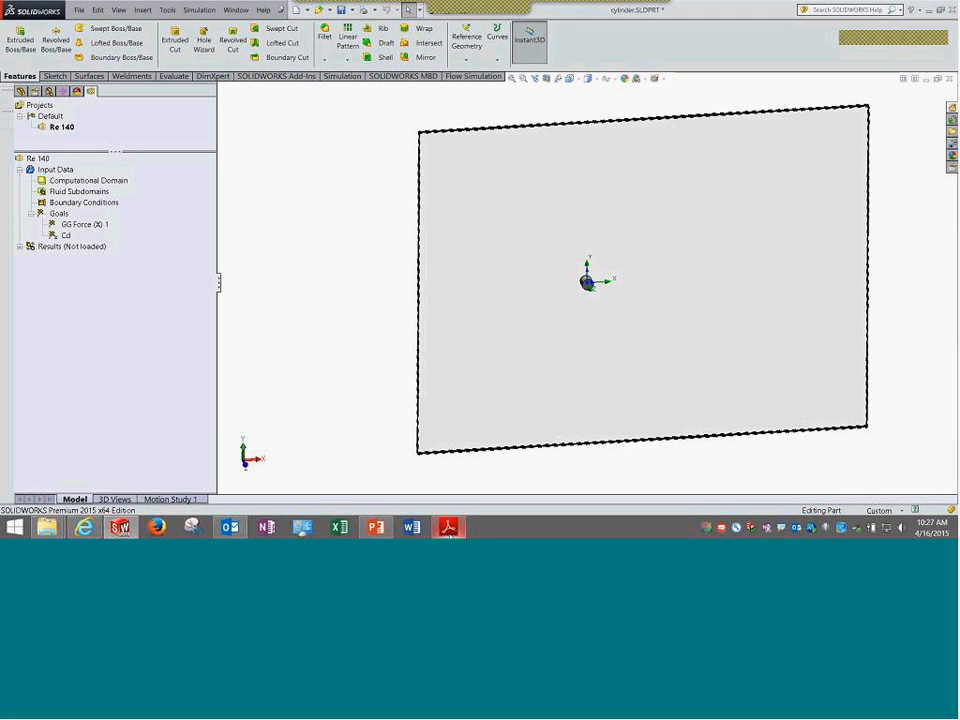
Switch back to the manual in Adobe Reader and find the Transient Analysis section after the project properties table.
{"action": "key", "text": "alt+Tab"}
{"action": "scroll", "coordinate": [330, 275], "scroll_direction": "down", "scroll_amount": 3}
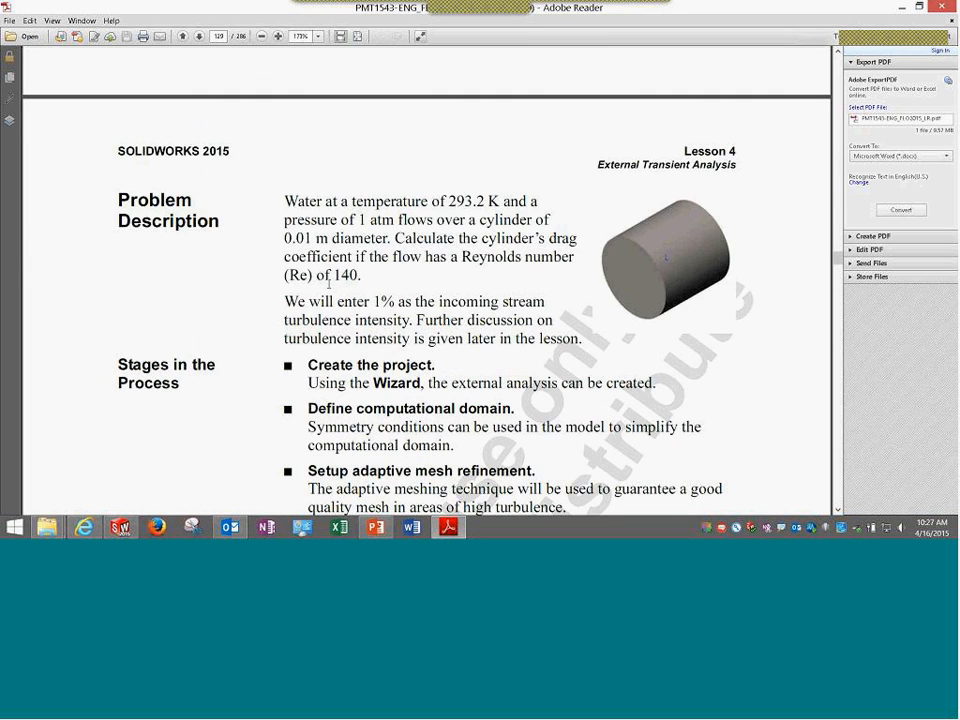
{"action": "scroll", "coordinate": [330, 285], "scroll_direction": "down", "scroll_amount": 10}
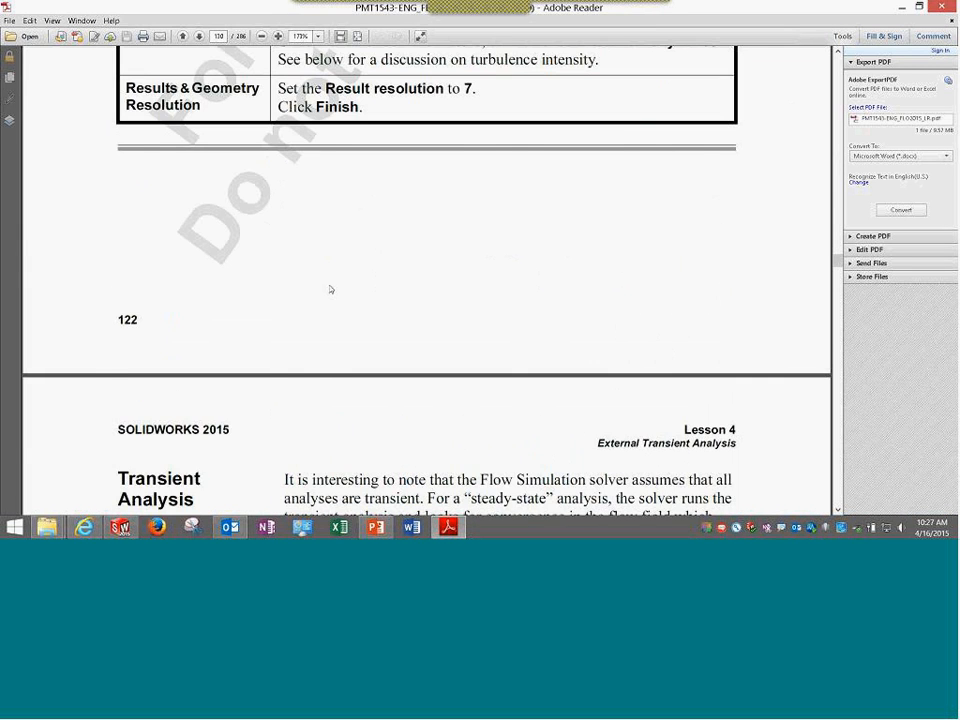
{"action": "scroll", "coordinate": [330, 289], "scroll_direction": "up", "scroll_amount": 5}
{"action": "scroll", "coordinate": [330, 285], "scroll_direction": "down", "scroll_amount": 9}
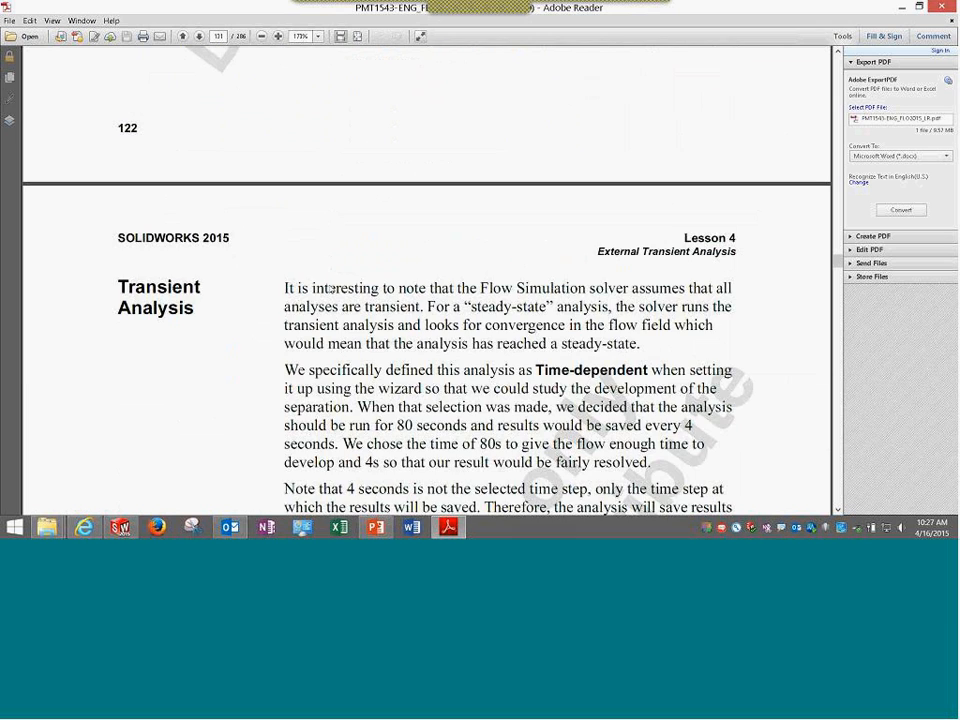
{"action": "scroll", "coordinate": [330, 287], "scroll_direction": "down", "scroll_amount": 3}
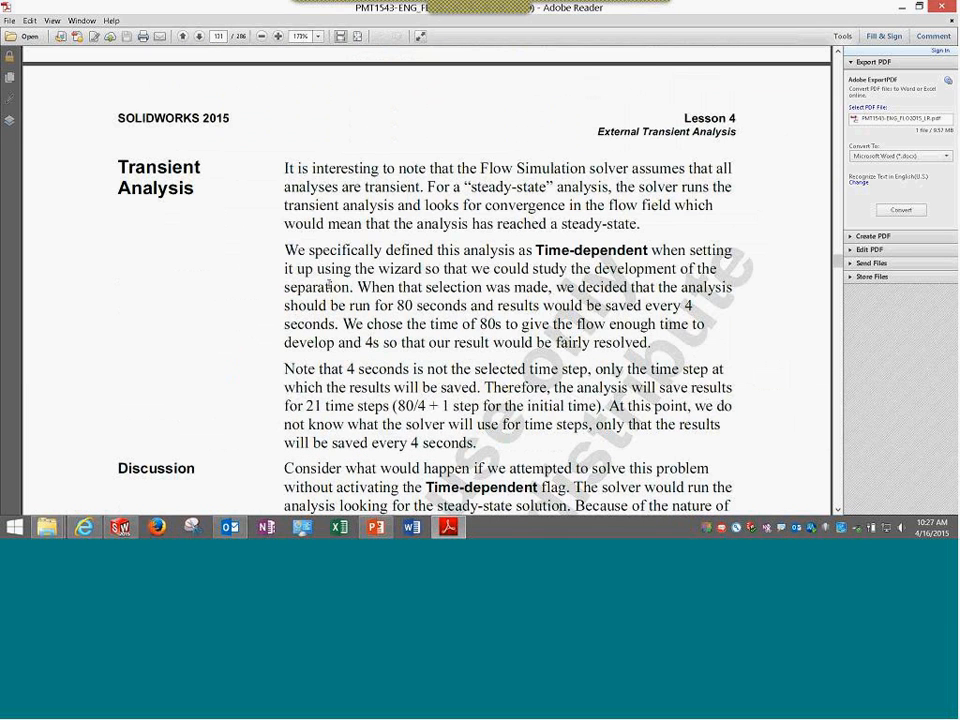
Skim the Discussion and Turbulence Intensity sections through to the Recommendation on default turbulence values.
{"action": "scroll", "coordinate": [328, 284], "scroll_direction": "down", "scroll_amount": 6}
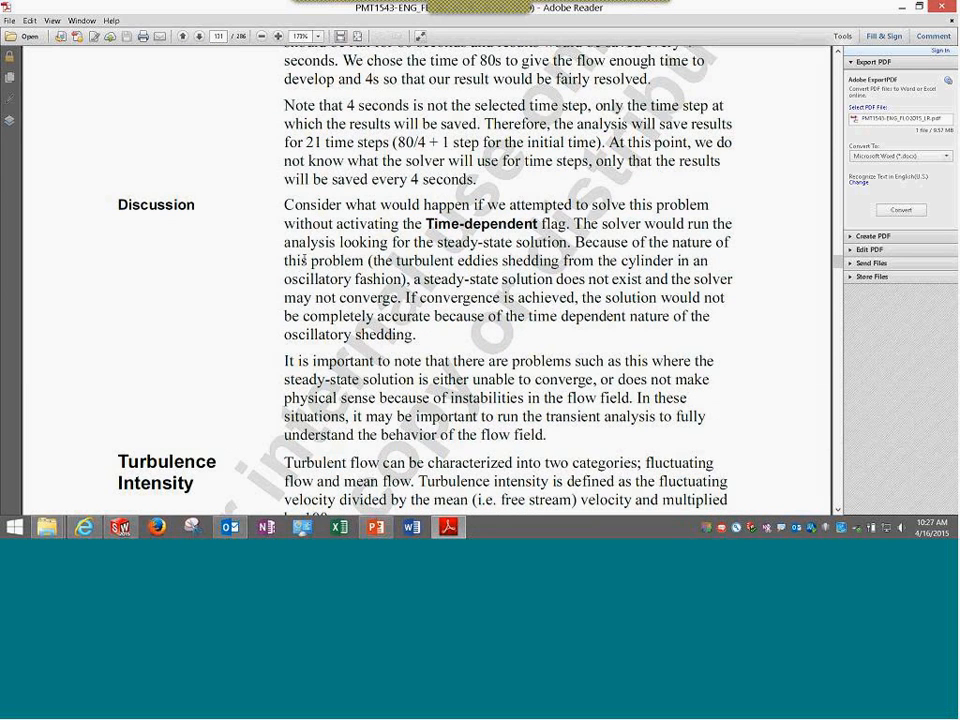
{"action": "scroll", "coordinate": [303, 260], "scroll_direction": "down", "scroll_amount": 5}
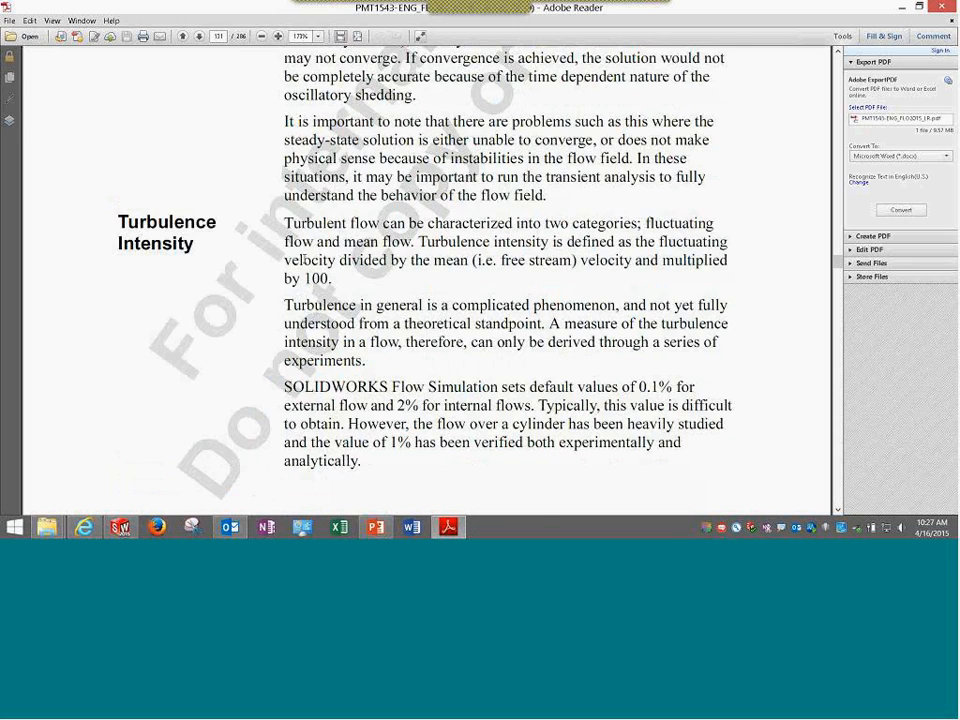
{"action": "scroll", "coordinate": [305, 258], "scroll_direction": "up", "scroll_amount": 12}
{"action": "scroll", "coordinate": [304, 259], "scroll_direction": "down", "scroll_amount": 11}
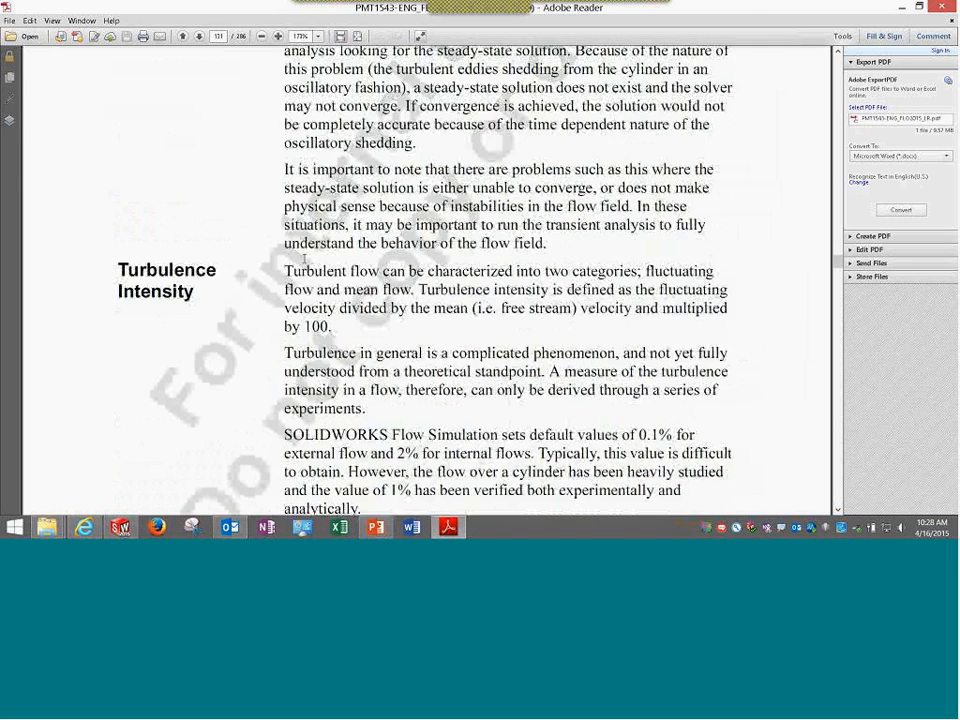
{"action": "scroll", "coordinate": [305, 260], "scroll_direction": "down", "scroll_amount": 8}
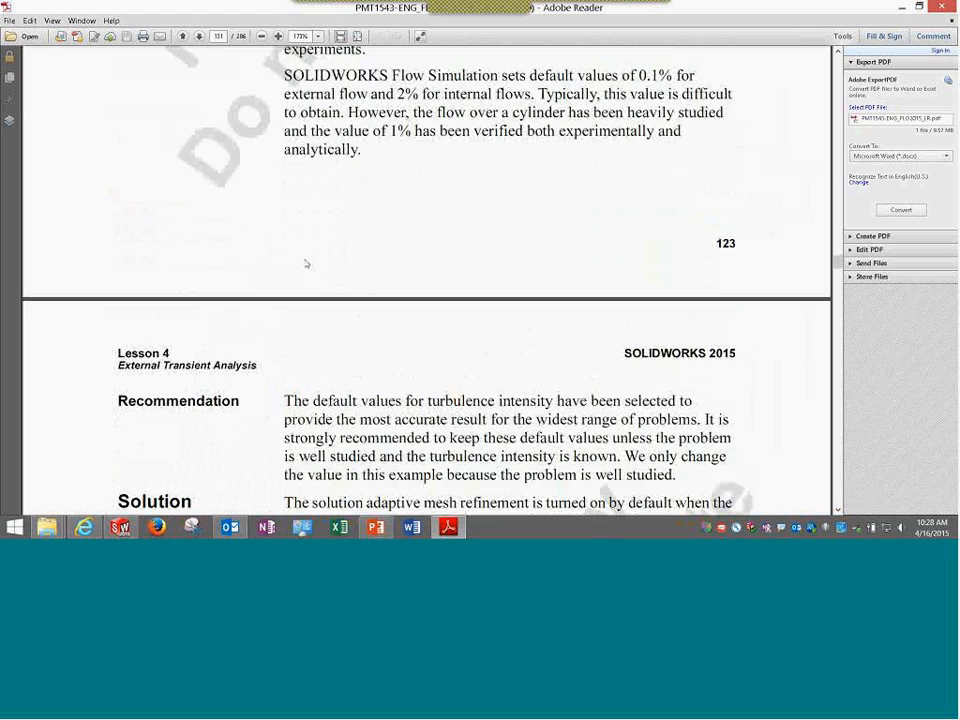
Read the Solution Adaptive Mesh Refinement section that follows the Recommendation in the manual.
{"action": "scroll", "coordinate": [306, 264], "scroll_direction": "down", "scroll_amount": 10}
{"action": "scroll", "coordinate": [304, 260], "scroll_direction": "up", "scroll_amount": 6}
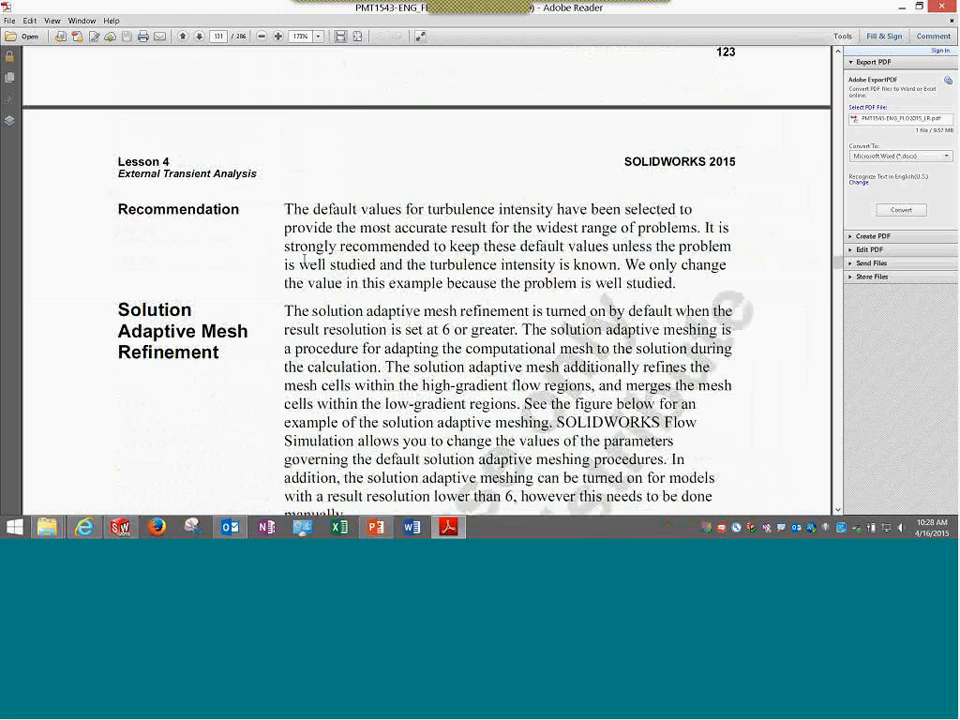
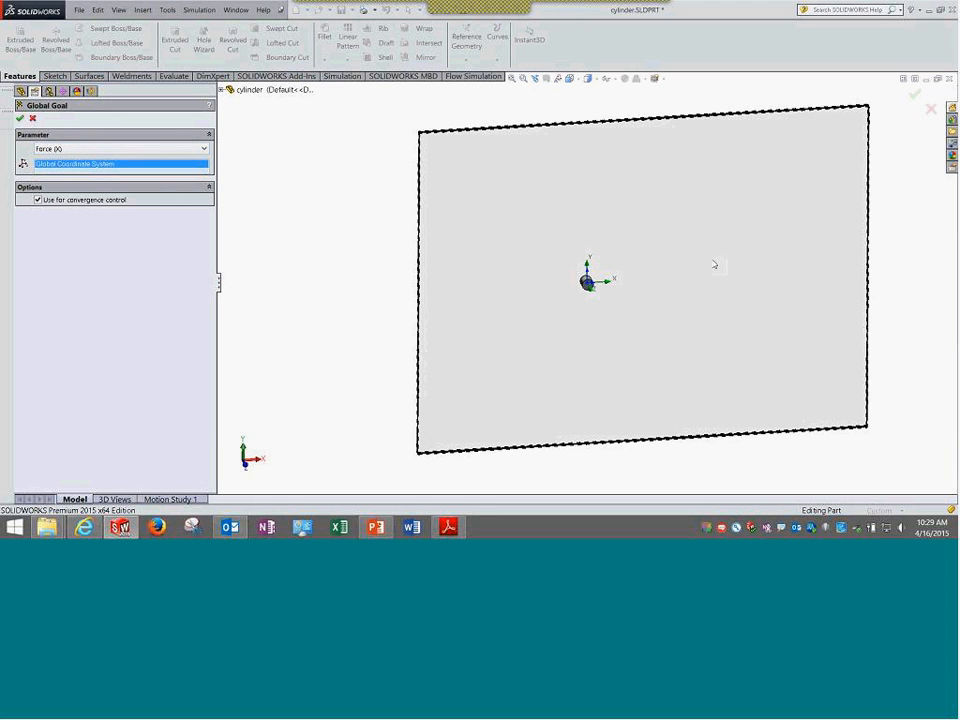
Inspect the Force (X) global goal definition against the cylinder in the SOLIDWORKS model, and confirm it without altering its parameter.
{"action": "scroll", "coordinate": [597, 262], "scroll_direction": "down", "scroll_amount": 6}
{"action": "scroll", "coordinate": [541, 316], "scroll_direction": "up", "scroll_amount": 7}
{"action": "scroll", "coordinate": [587, 293], "scroll_direction": "down", "scroll_amount": 3}
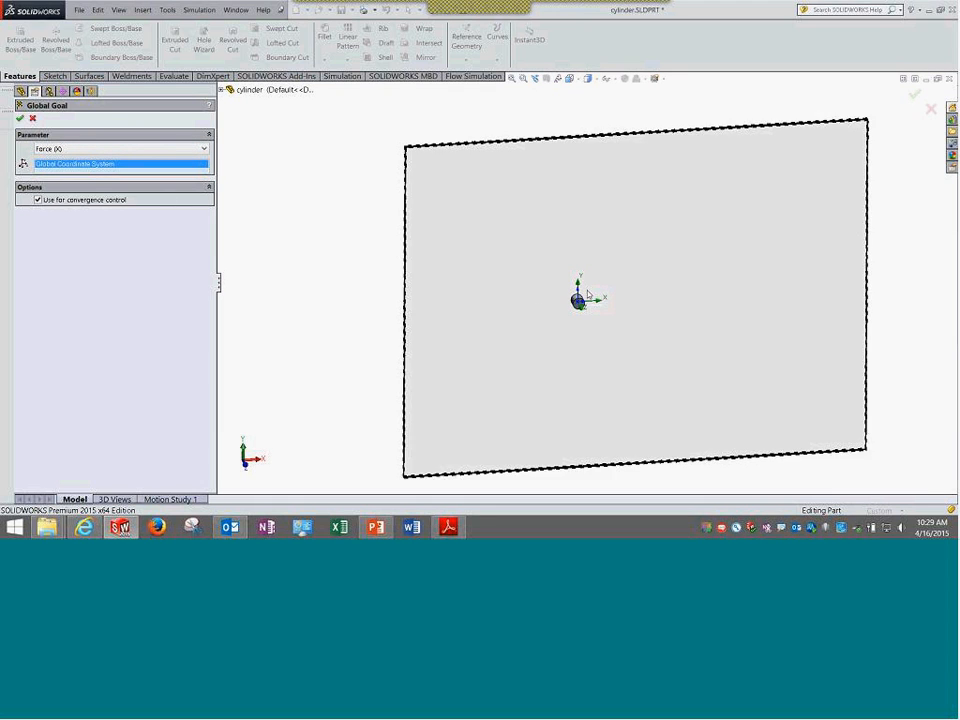
{"action": "scroll", "coordinate": [588, 294], "scroll_direction": "down", "scroll_amount": 3}
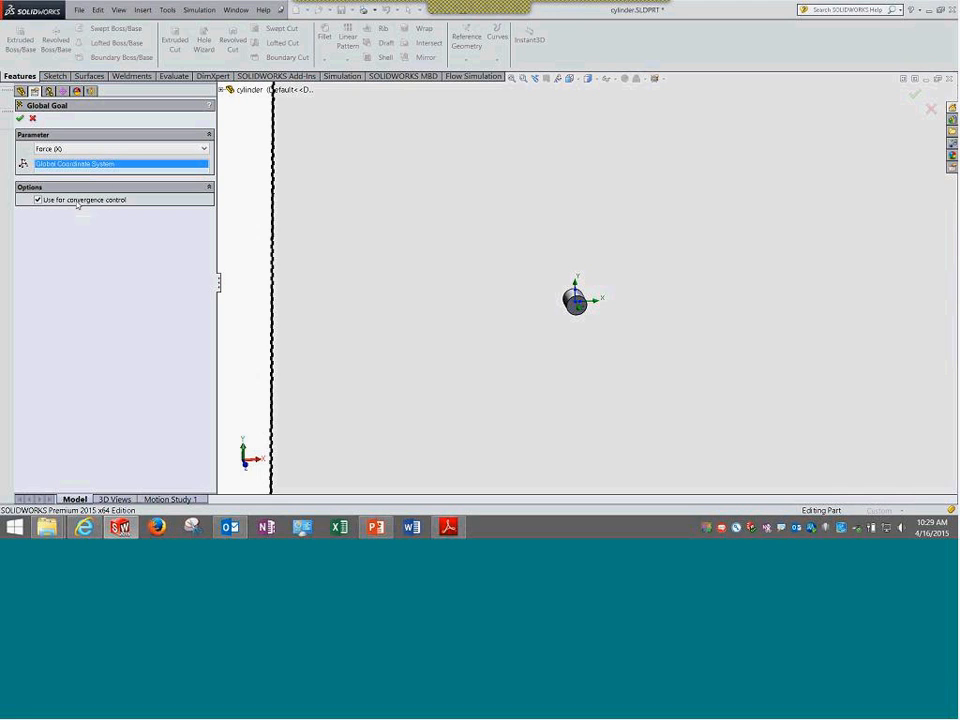
{"action": "left_click", "coordinate": [81, 149]}
{"action": "left_click", "coordinate": [81, 151]}
{"action": "left_click", "coordinate": [20, 118]}
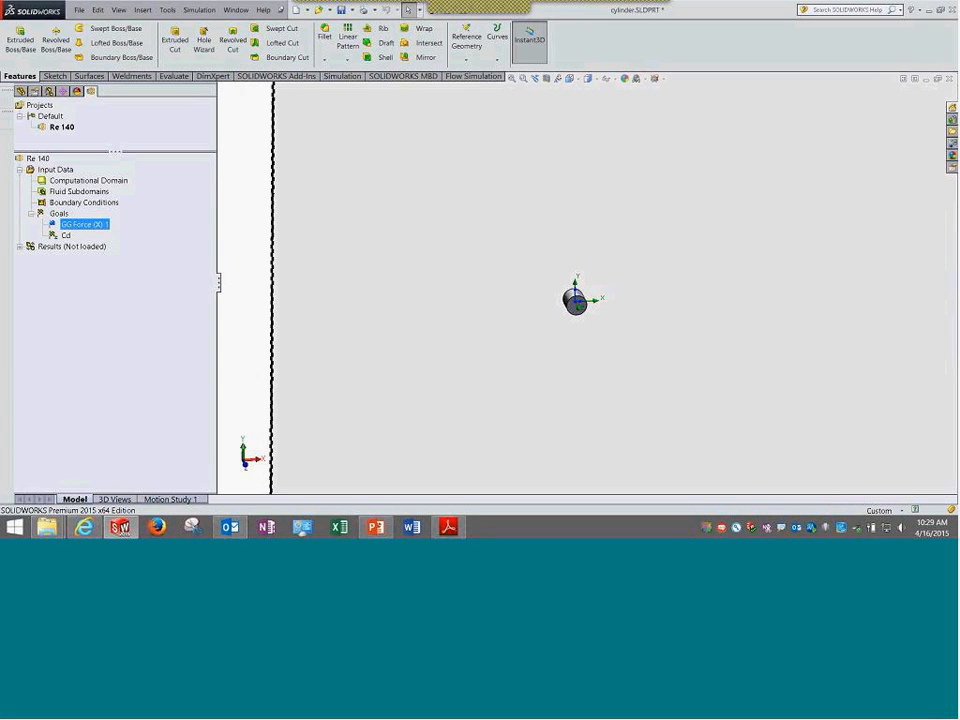
Open the definition of the Cd equation goal and highlight the GG Force (X) 1 term in its expression.
{"action": "right_click", "coordinate": [63, 237]}
{"action": "left_click", "coordinate": [80, 248]}
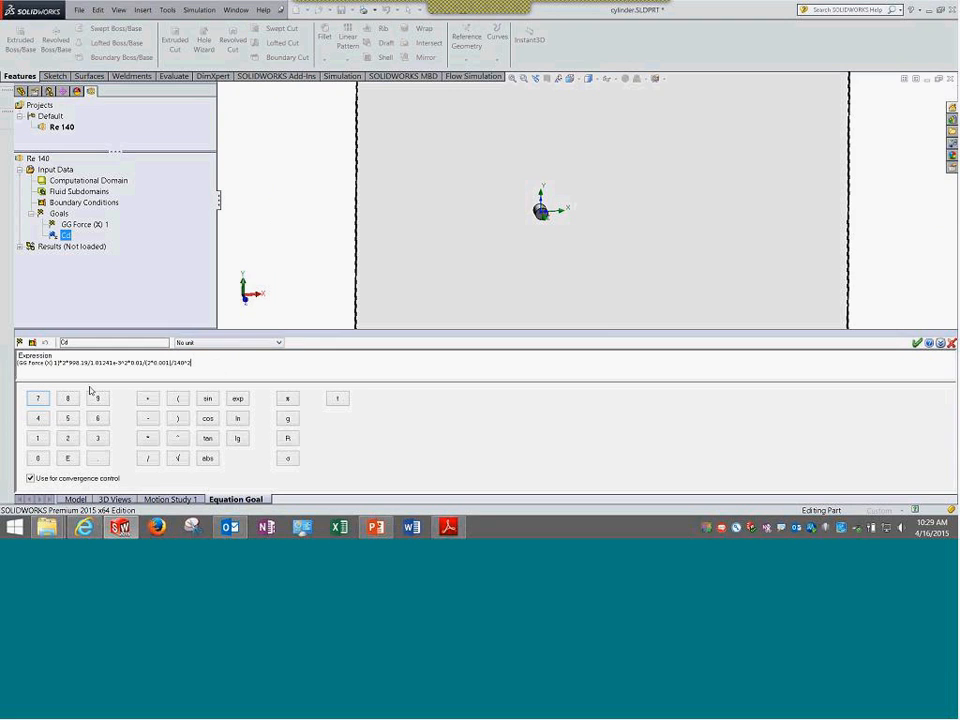
{"action": "double_click", "coordinate": [54, 363]}
{"action": "left_click_drag", "start_coordinate": [50, 366], "coordinate": [8, 382]}
Switch to the manual in Adobe Reader and examine the Drag Equation, highlighting the velocity term V.
{"action": "mouse_move", "coordinate": [450, 534]}
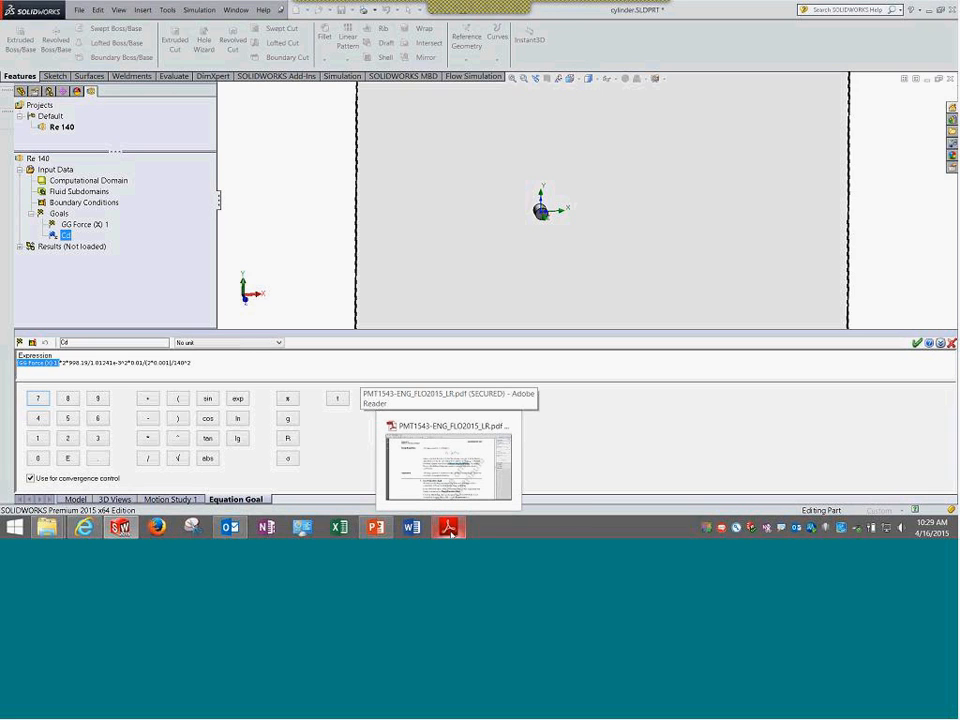
{"action": "left_click", "coordinate": [451, 534]}
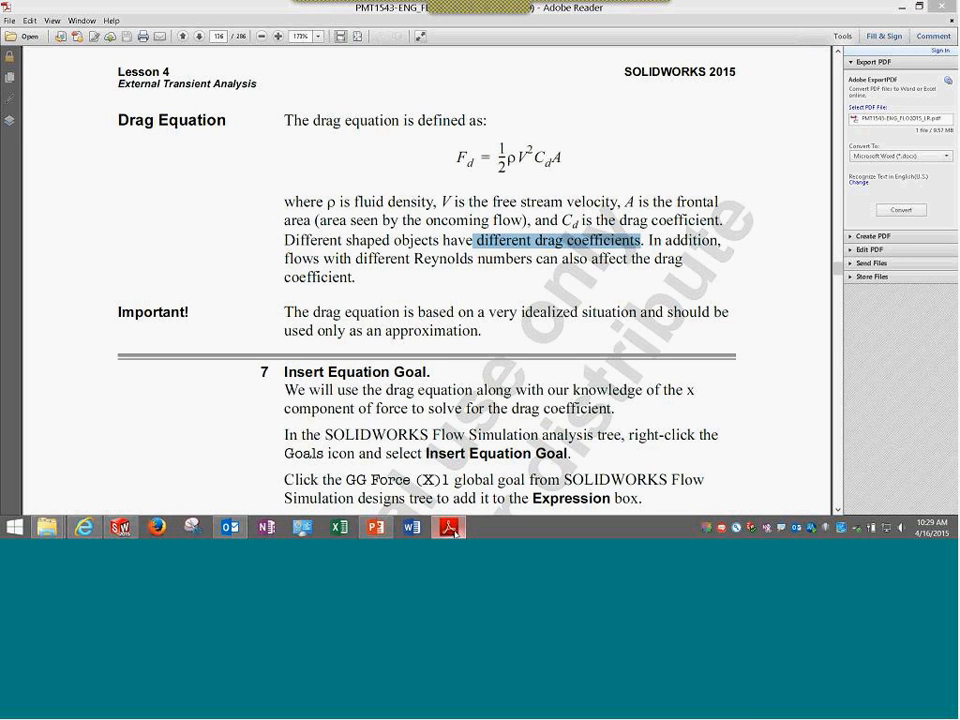
{"action": "left_click", "coordinate": [449, 527]}
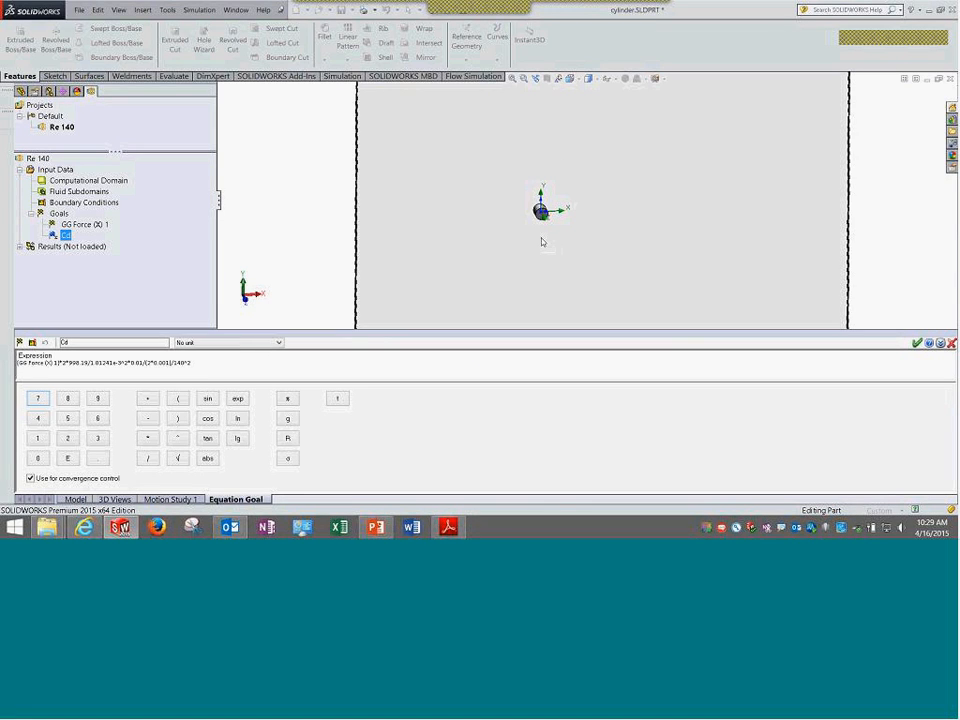
{"action": "left_click", "coordinate": [441, 530]}
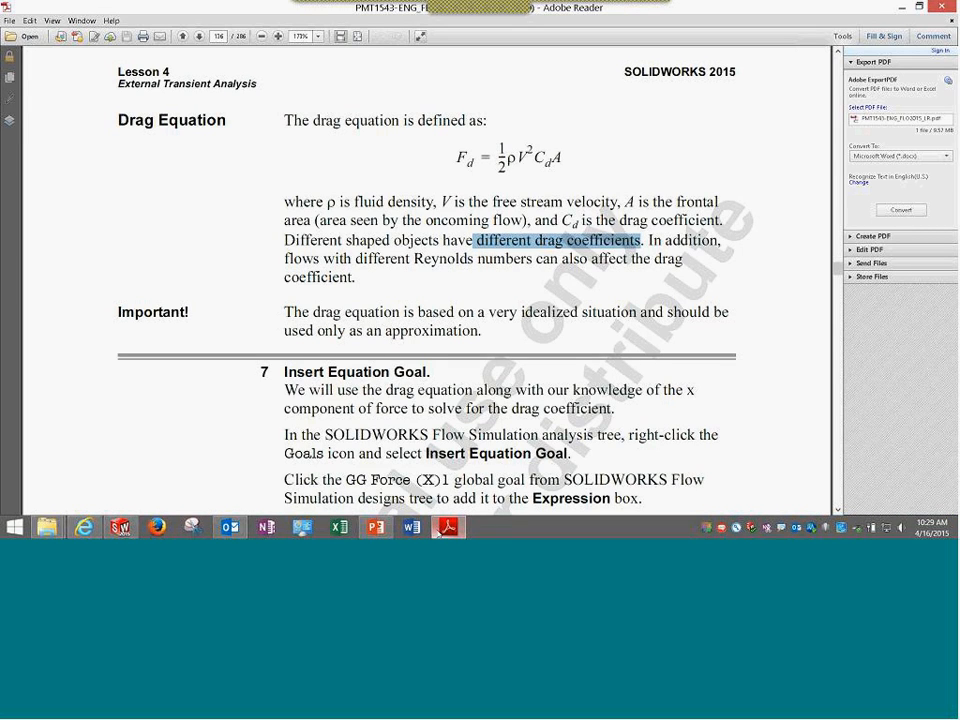
{"action": "left_click_drag", "start_coordinate": [507, 158], "coordinate": [519, 158]}
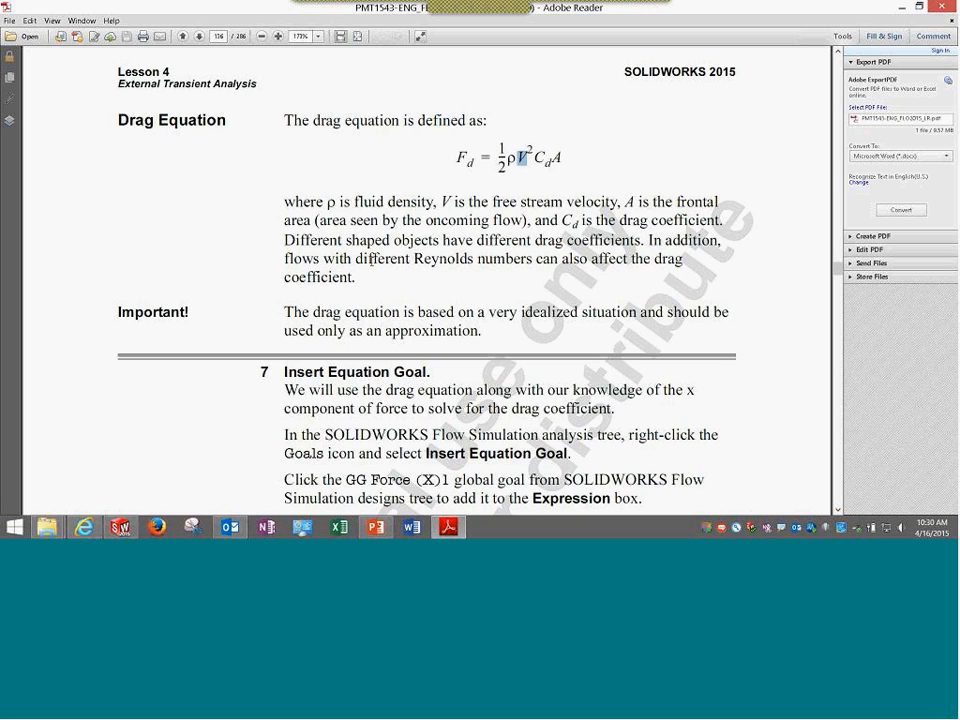
Return to SOLIDWORKS, review the full expression of the Cd equation goal, and close it without changes.
{"action": "left_click", "coordinate": [902, 7]}
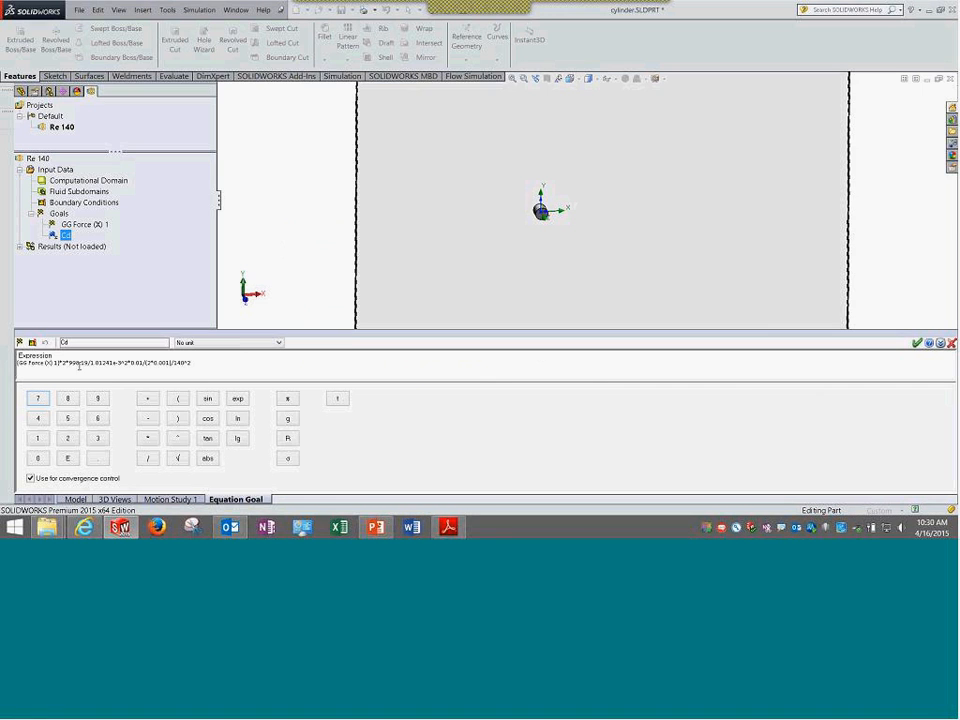
{"action": "left_click_drag", "start_coordinate": [190, 363], "coordinate": [2, 383]}
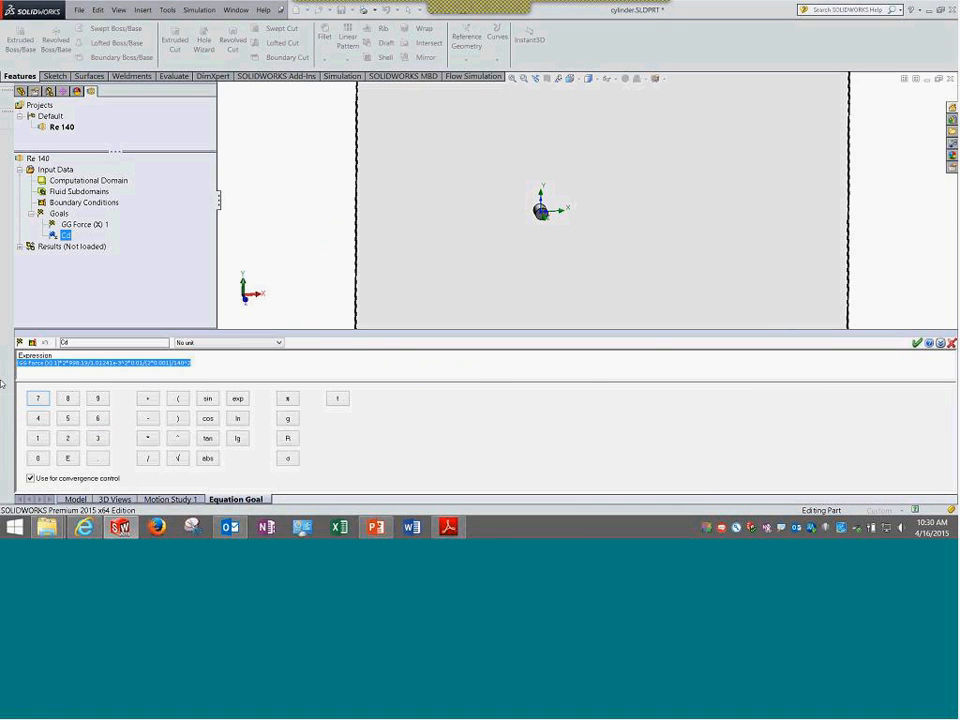
{"action": "left_click", "coordinate": [952, 343]}
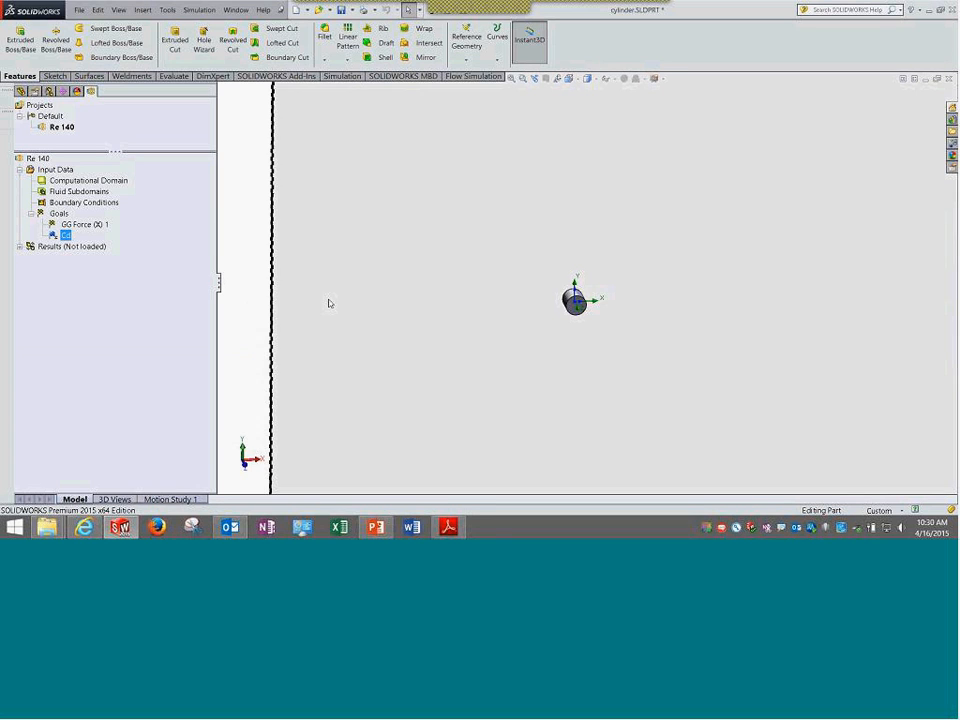
Open the general settings of the Re 140 project and go through the fluids to the initial and ambient conditions.
{"action": "scroll", "coordinate": [342, 270], "scroll_direction": "up", "scroll_amount": 5}
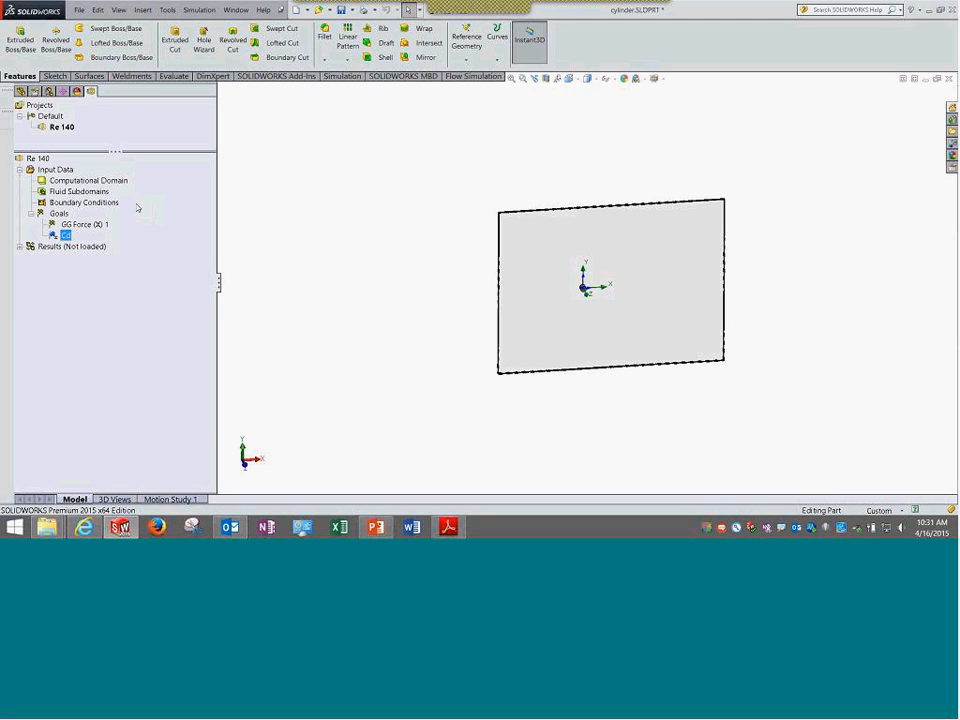
{"action": "right_click", "coordinate": [60, 176]}
{"action": "left_click", "coordinate": [112, 178]}
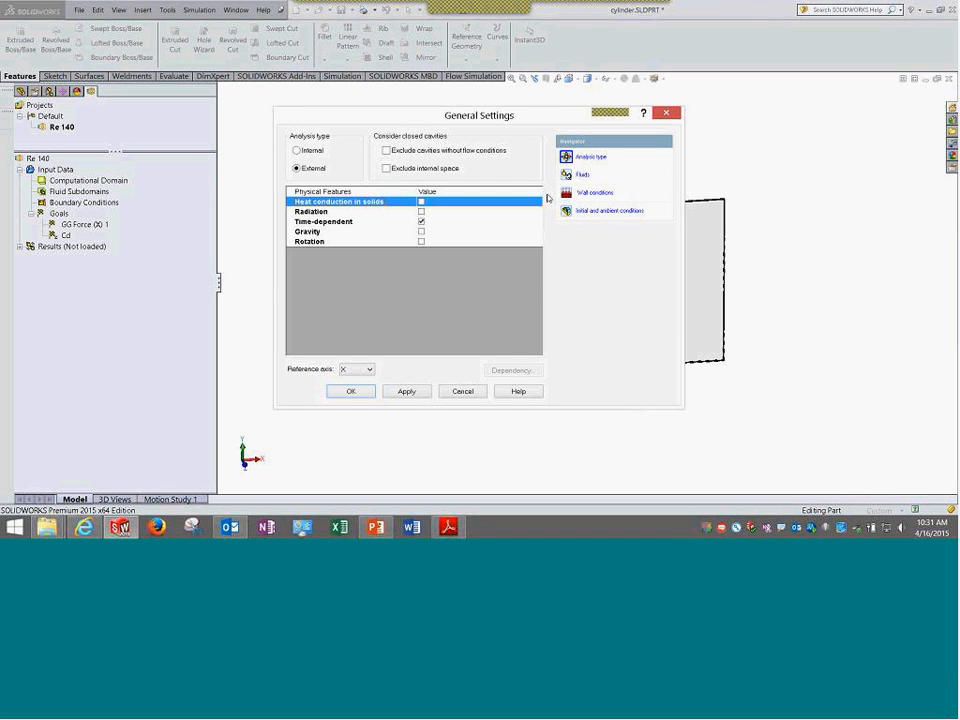
{"action": "left_click", "coordinate": [597, 178]}
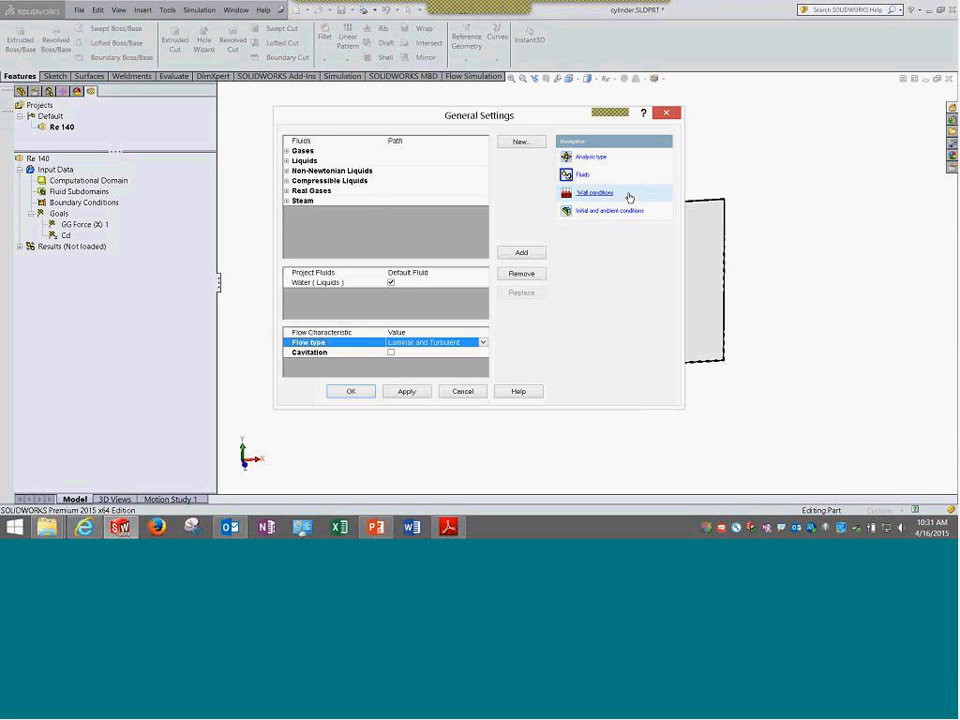
{"action": "left_click", "coordinate": [620, 211]}
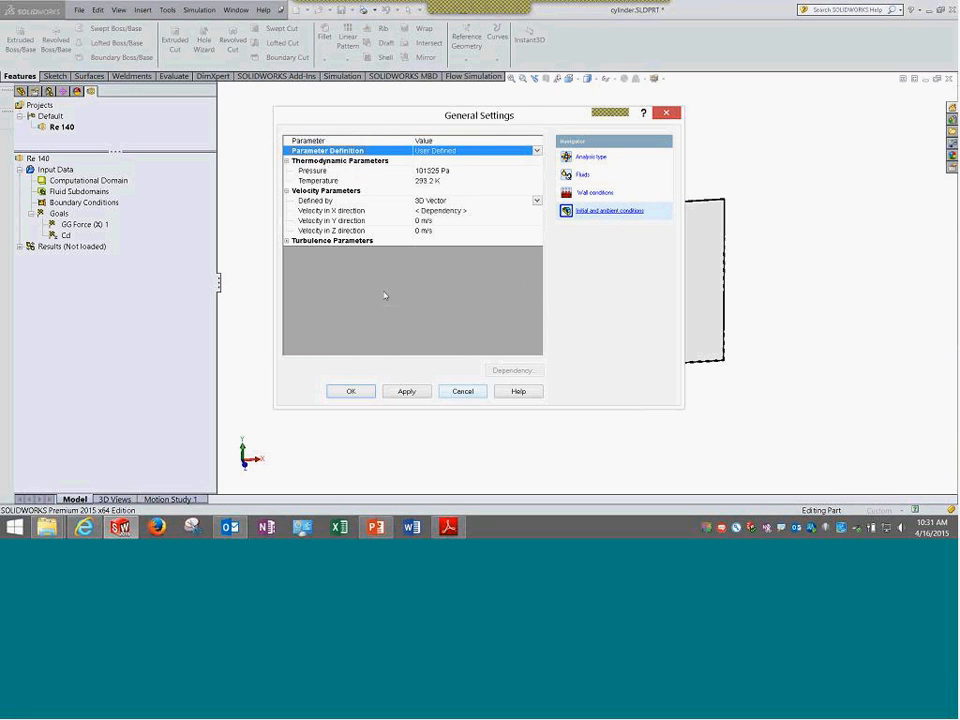
Examine the turbulence intensity and turbulence length under the turbulence parameters, and close the general settings without applying anything.
{"action": "left_click", "coordinate": [287, 242]}
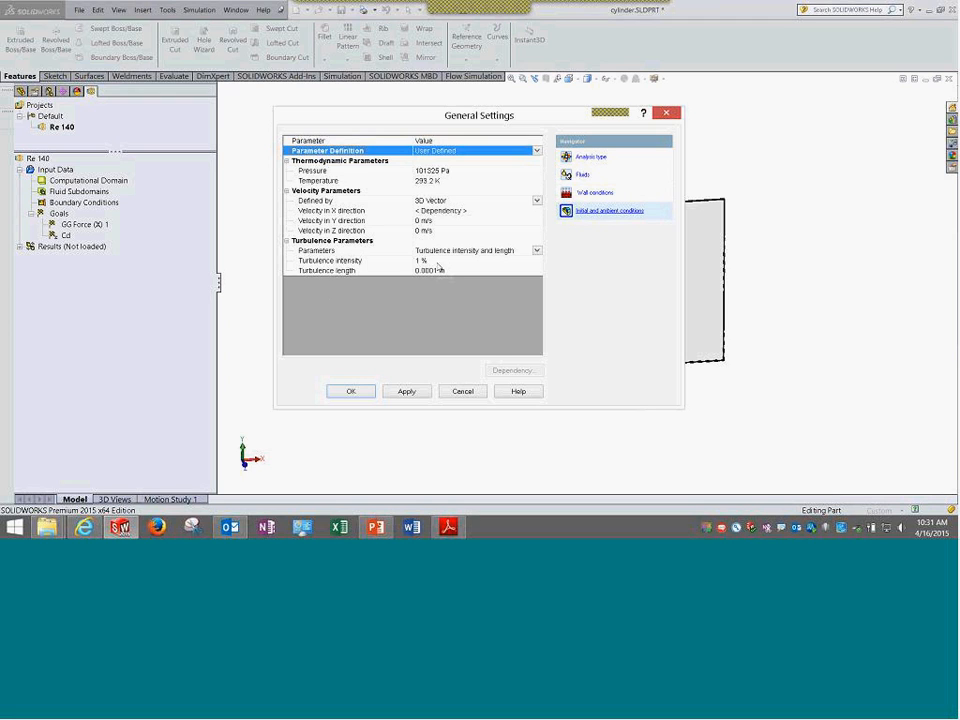
{"action": "left_click", "coordinate": [400, 261]}
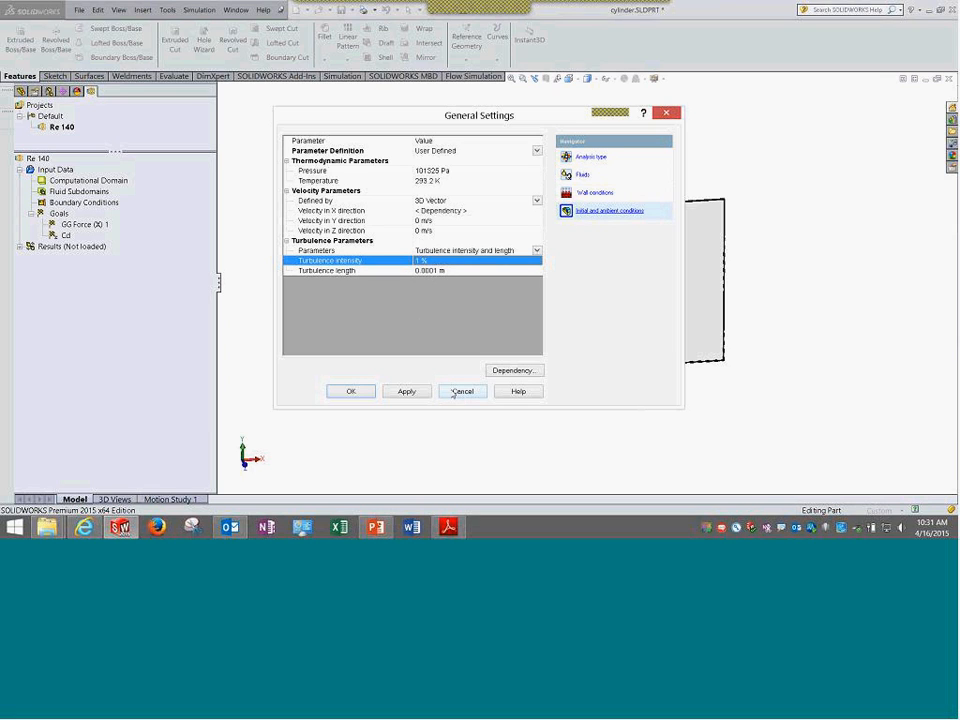
{"action": "left_click", "coordinate": [450, 272]}
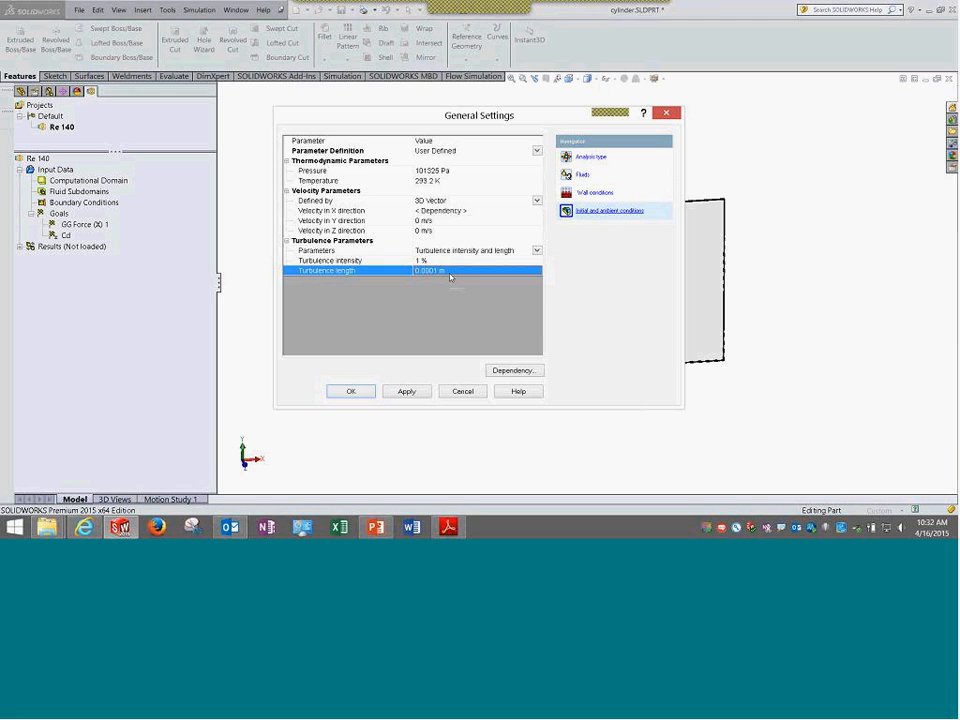
{"action": "left_click", "coordinate": [462, 393]}
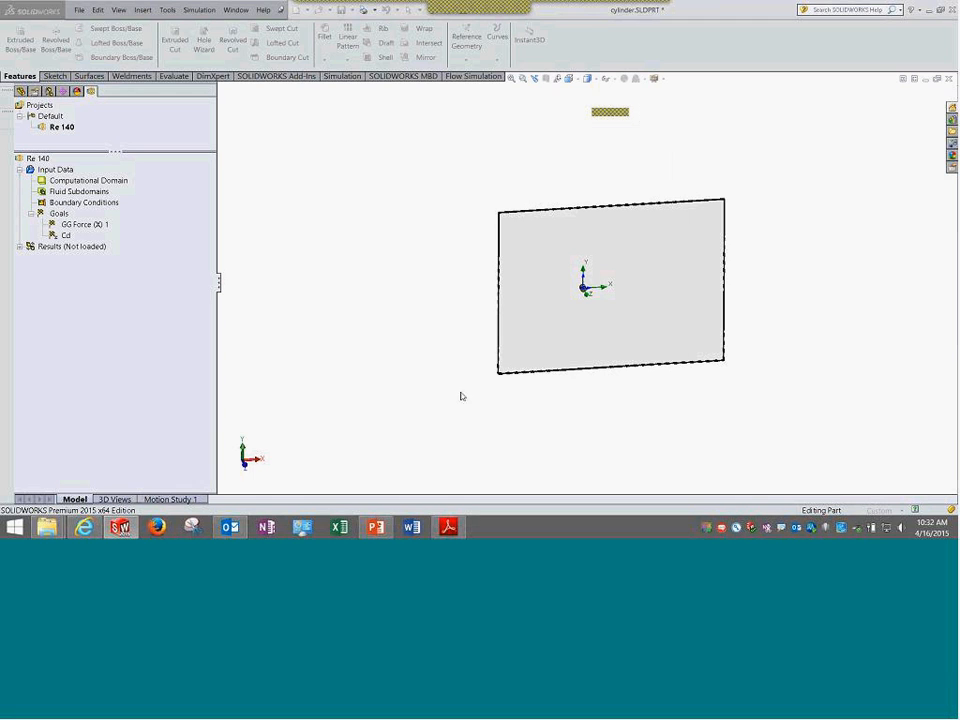
Check the level of initial mesh in the project's automatic mesh settings, and cancel out of them.
{"action": "right_click", "coordinate": [46, 169]}
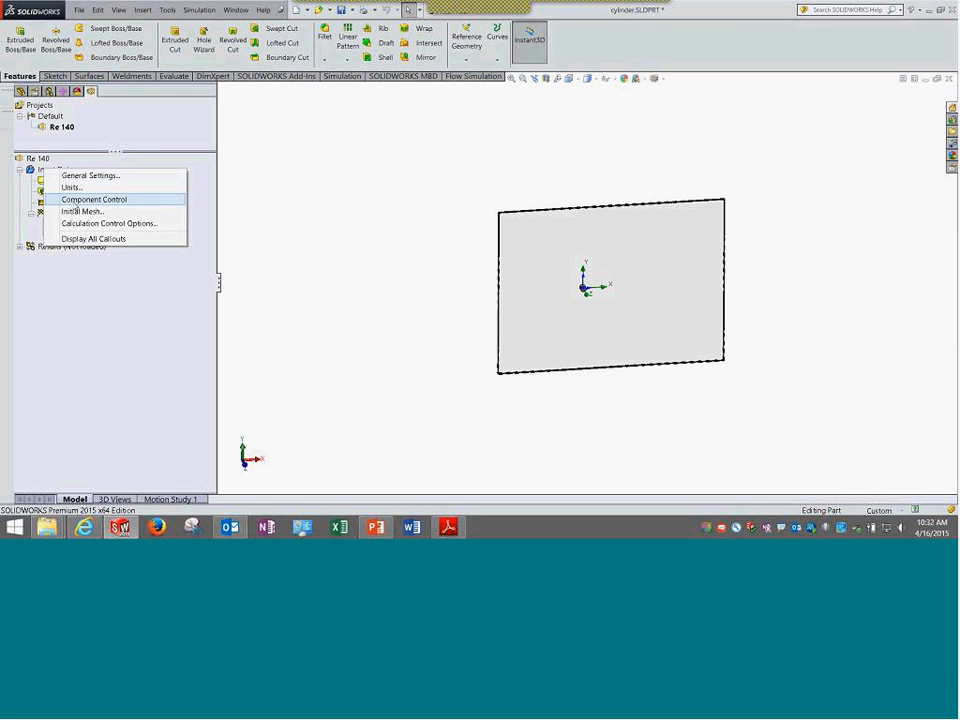
{"action": "left_click", "coordinate": [75, 211]}
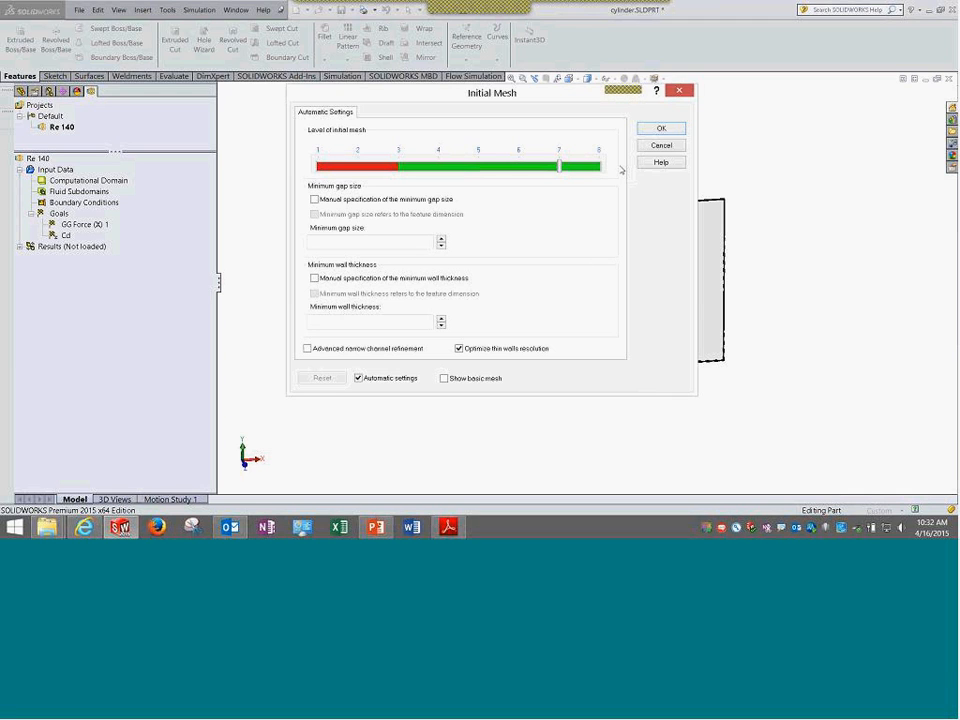
{"action": "left_click", "coordinate": [654, 148]}
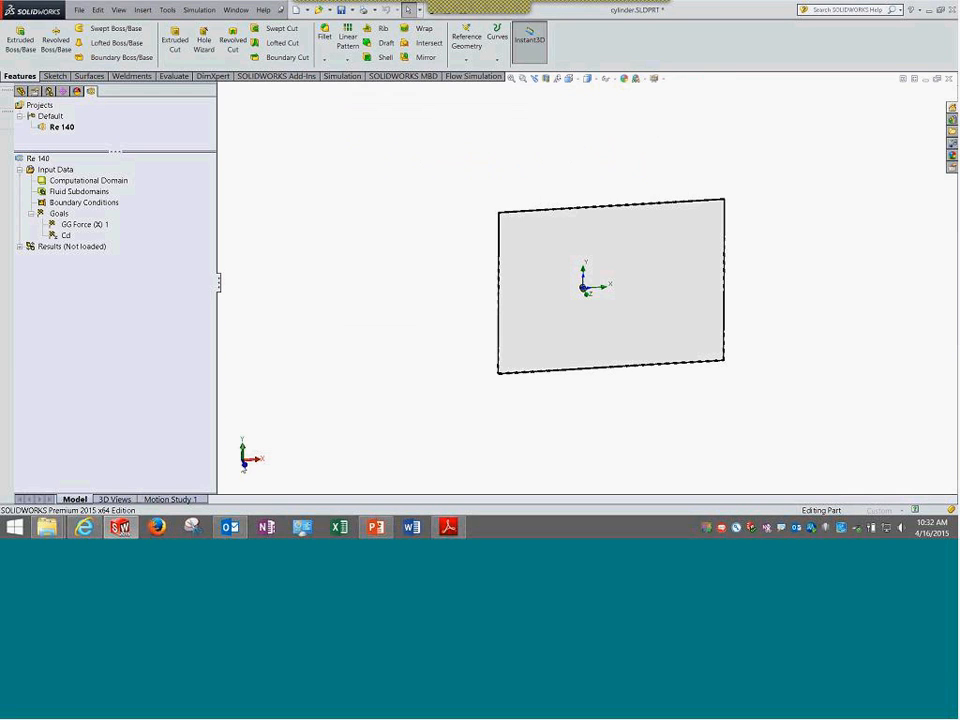
Show the model in front view, outline the region around the cylinder and its wake with a temporary annotation, and clear it.
{"action": "left_click", "coordinate": [244, 466]}
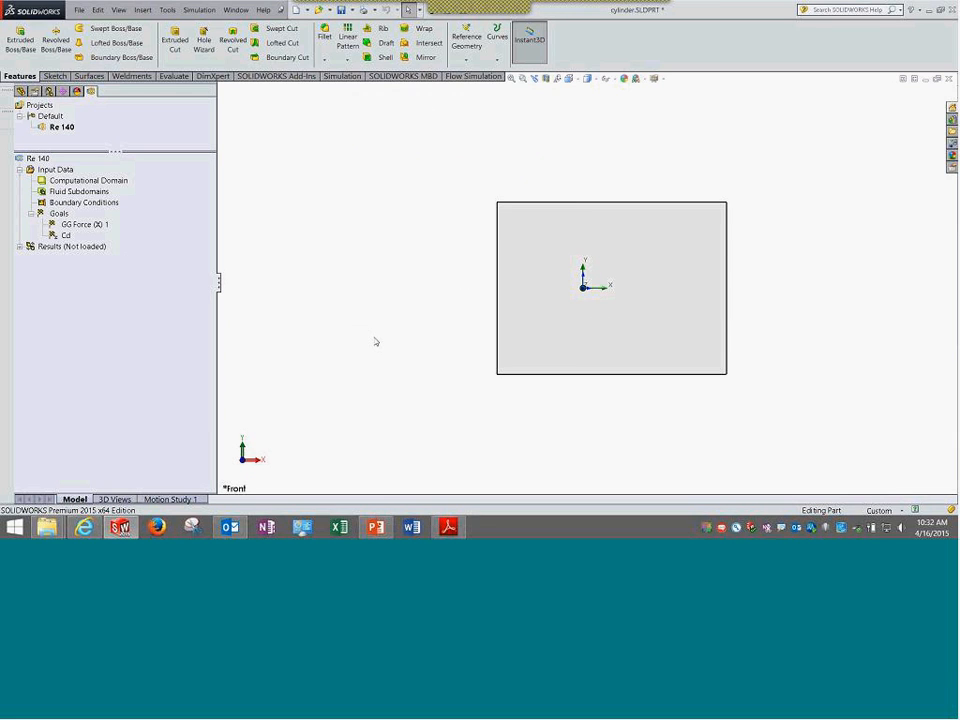
{"action": "mouse_move", "coordinate": [553, 273]}
{"action": "left_mouse_down"}
{"action": "mouse_move", "coordinate": [643, 263]}
{"action": "mouse_move", "coordinate": [712, 283]}
{"action": "mouse_move", "coordinate": [553, 272]}
{"action": "mouse_move", "coordinate": [602, 308]}
{"action": "mouse_move", "coordinate": [706, 286]}
{"action": "left_mouse_up"}
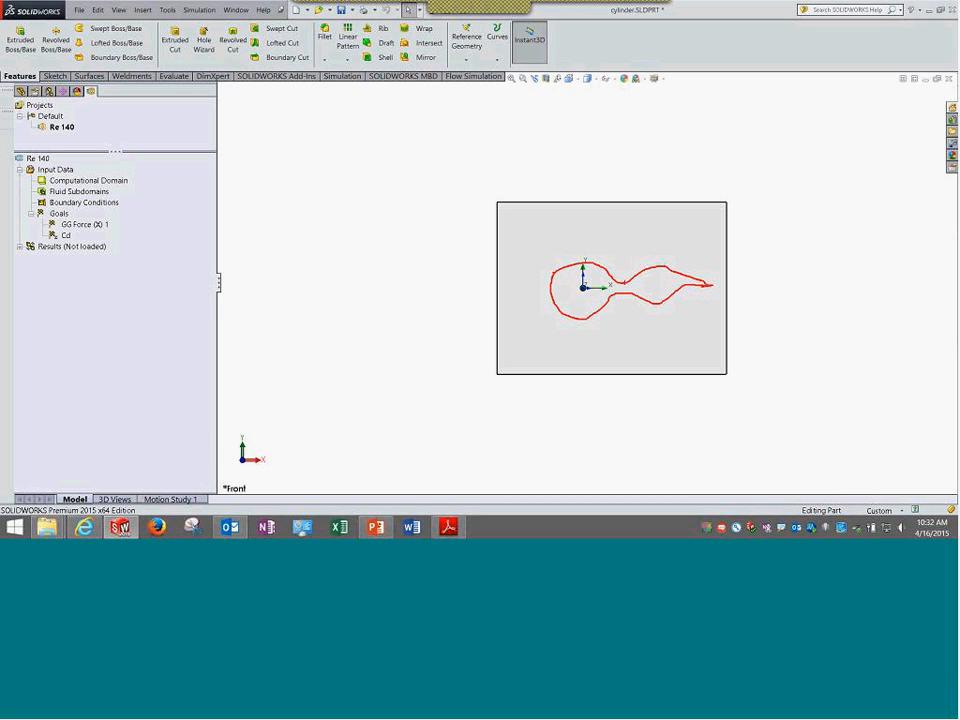
{"action": "key", "text": "Escape"}
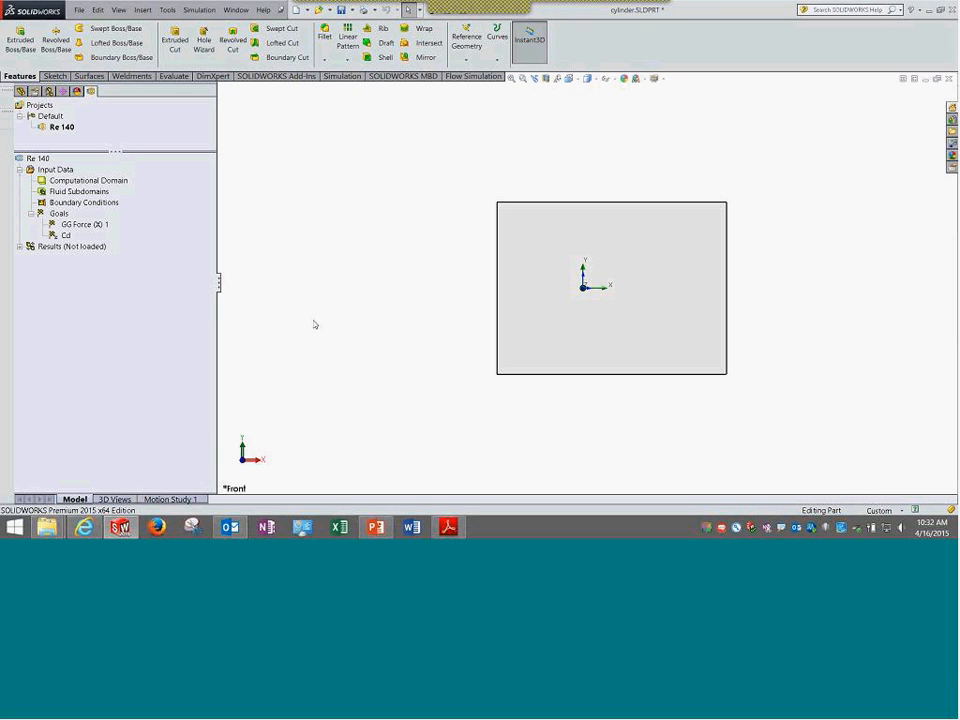
Open the calculation control options of the project and expand the refinement settings.
{"action": "right_click", "coordinate": [72, 170]}
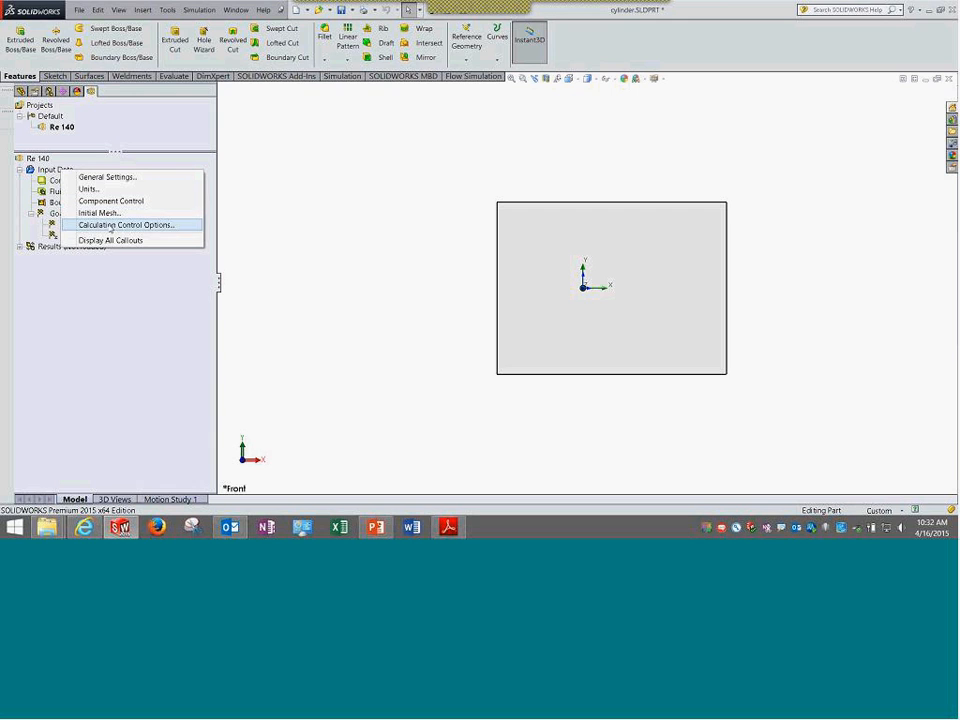
{"action": "left_click", "coordinate": [111, 225]}
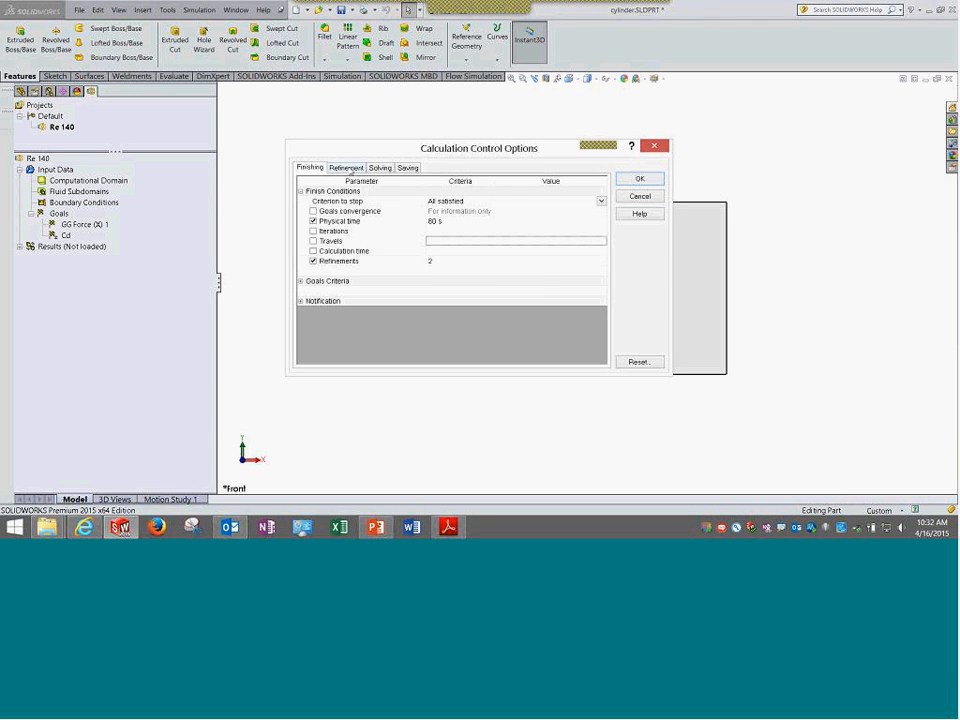
{"action": "left_click", "coordinate": [348, 168]}
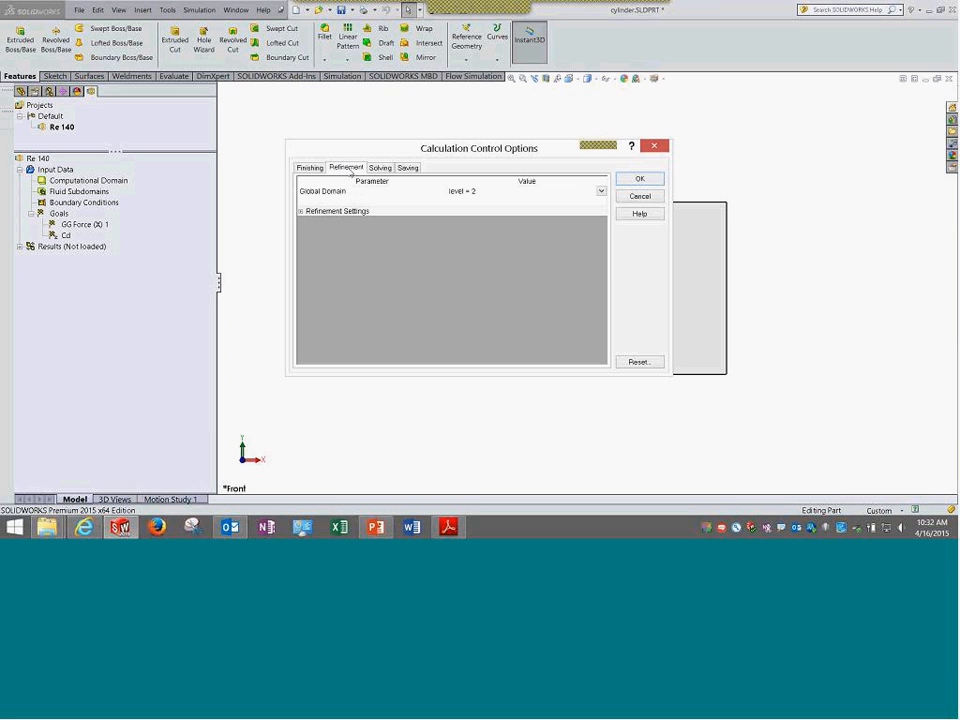
{"action": "left_click", "coordinate": [300, 212]}
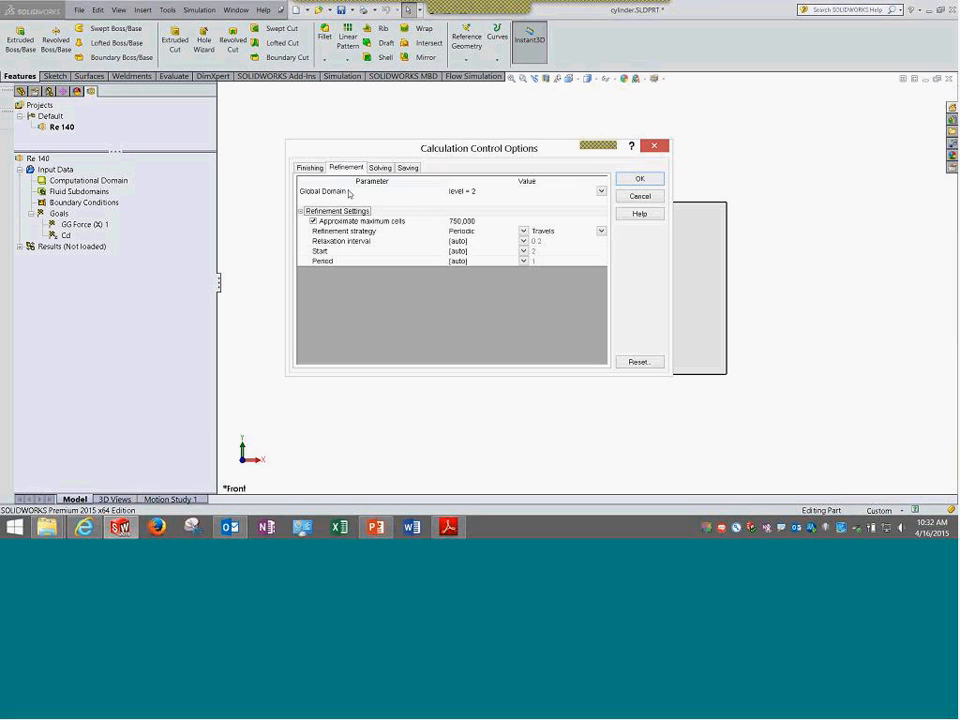
Examine the global domain refinement level and the approximate maximum cells, and go back to the finish conditions.
{"action": "left_click", "coordinate": [332, 191]}
{"action": "left_click", "coordinate": [490, 193]}
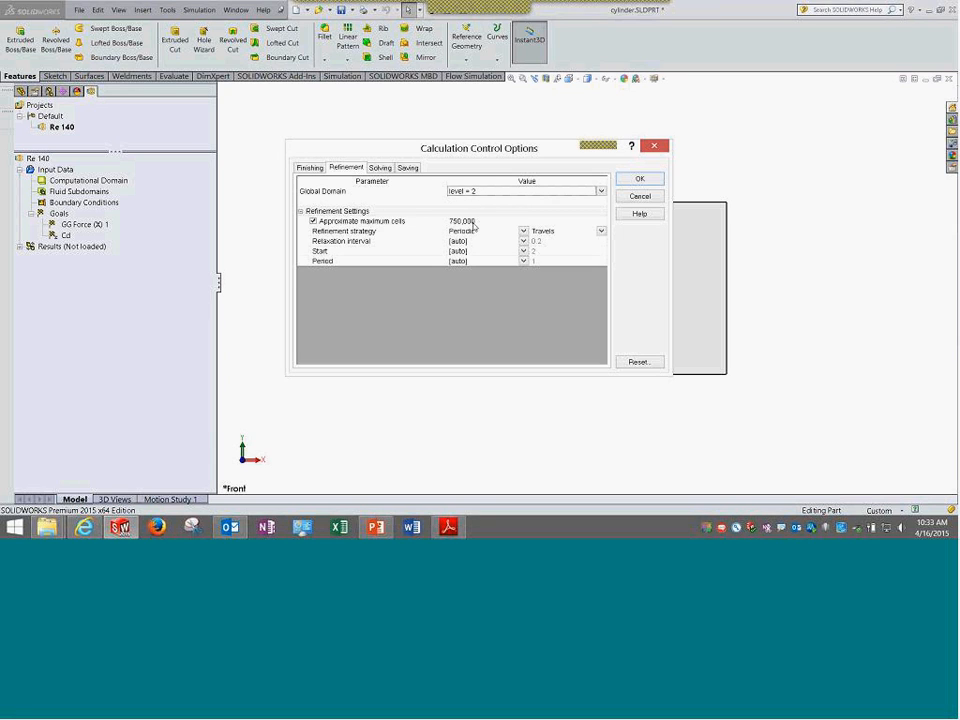
{"action": "left_click", "coordinate": [476, 226]}
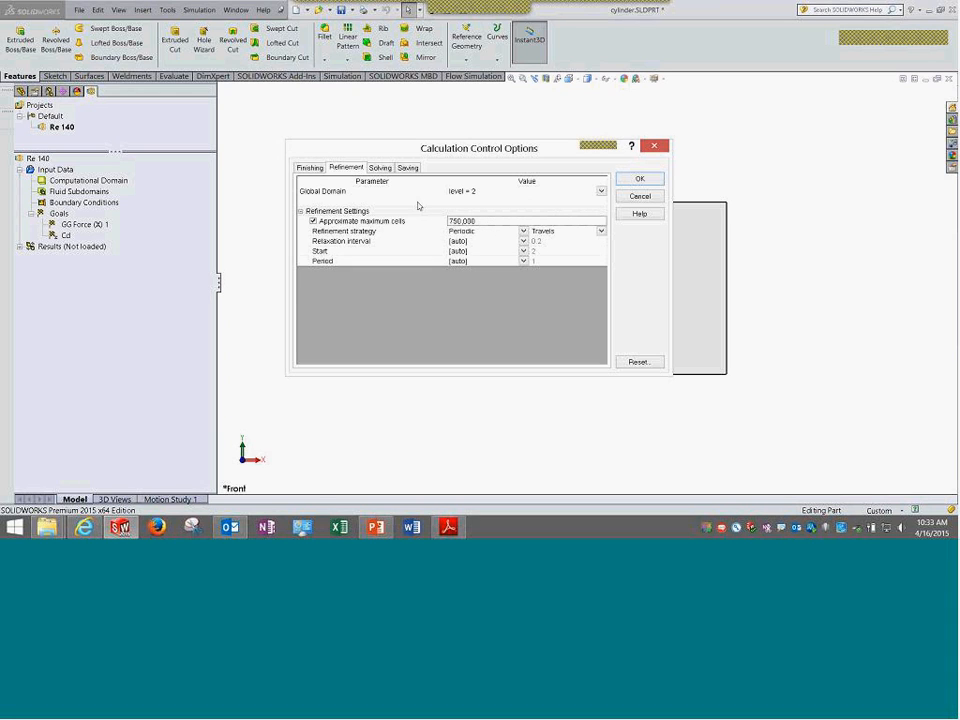
{"action": "left_click", "coordinate": [310, 167]}
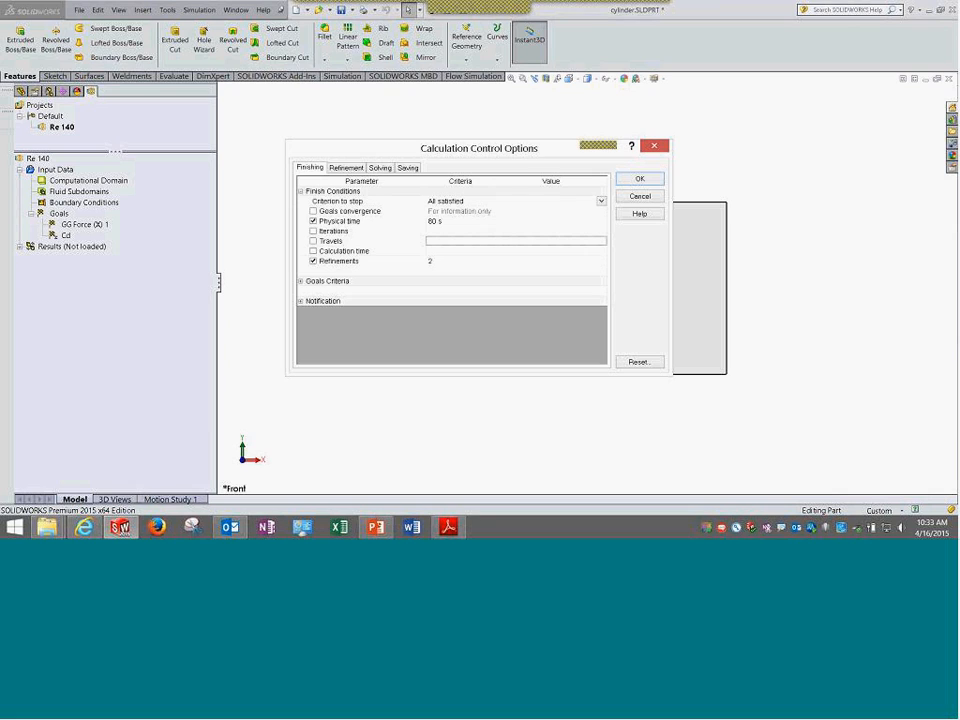
Examine the physical time finish condition, and expand the goals criteria and notification settings.
{"action": "left_click", "coordinate": [449, 222]}
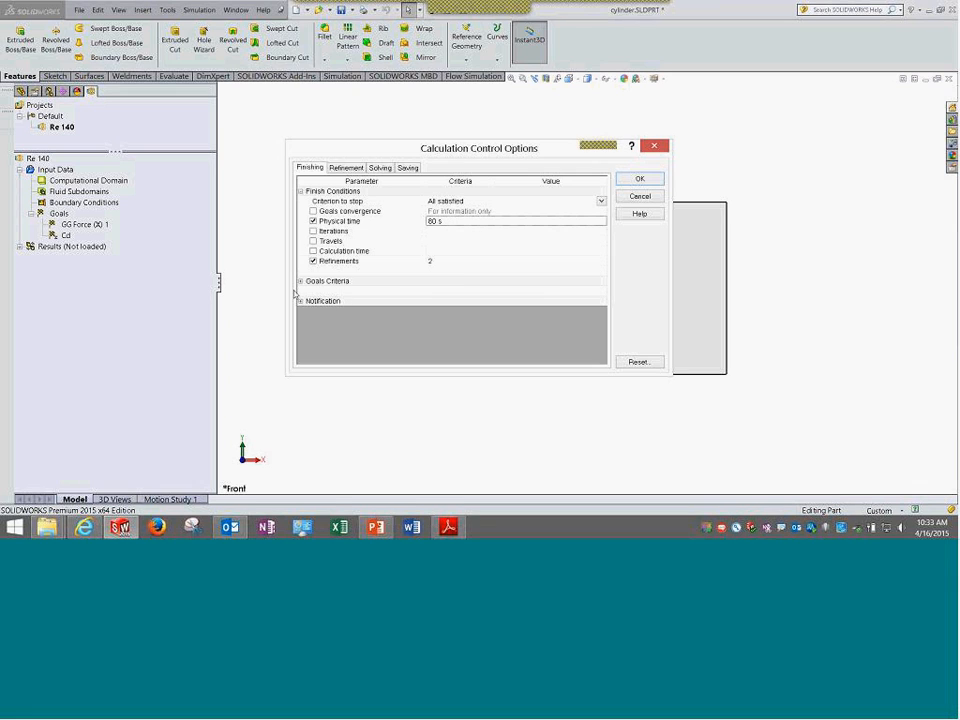
{"action": "left_click", "coordinate": [301, 282]}
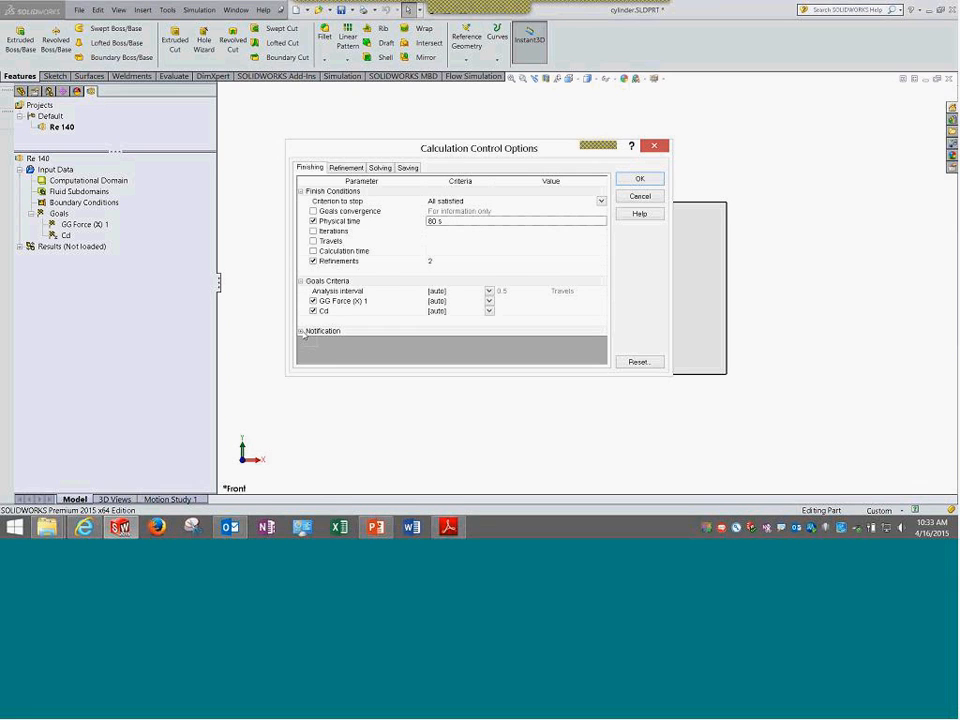
{"action": "left_click", "coordinate": [301, 331]}
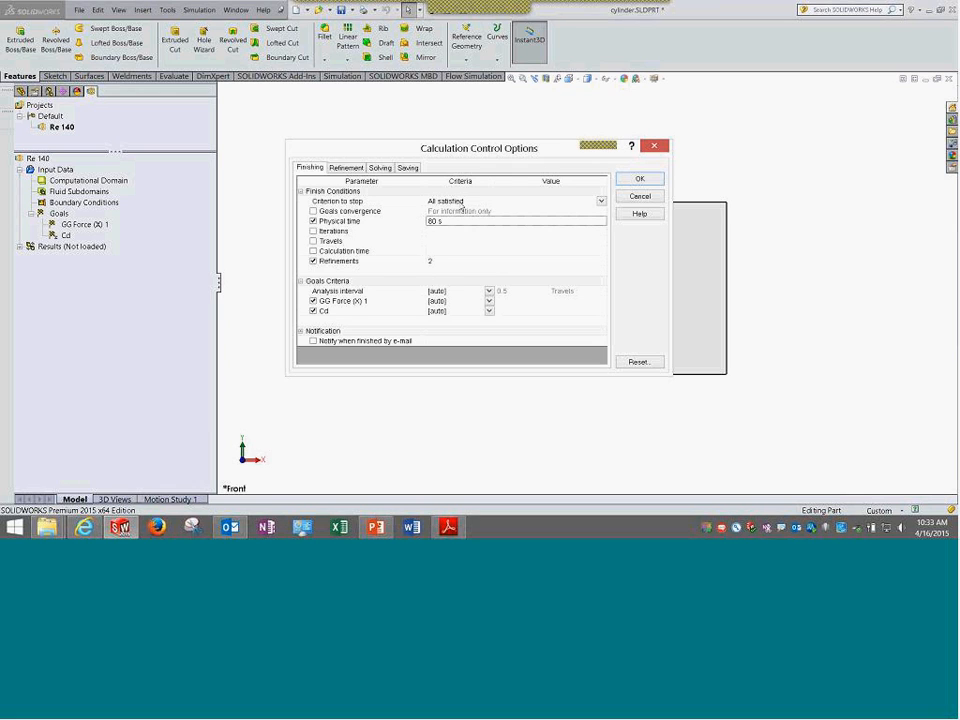
Review the solving and saving options of the calculation, and dismiss the incoming e-mail alert.
{"action": "left_click", "coordinate": [346, 167]}
{"action": "left_click", "coordinate": [380, 168]}
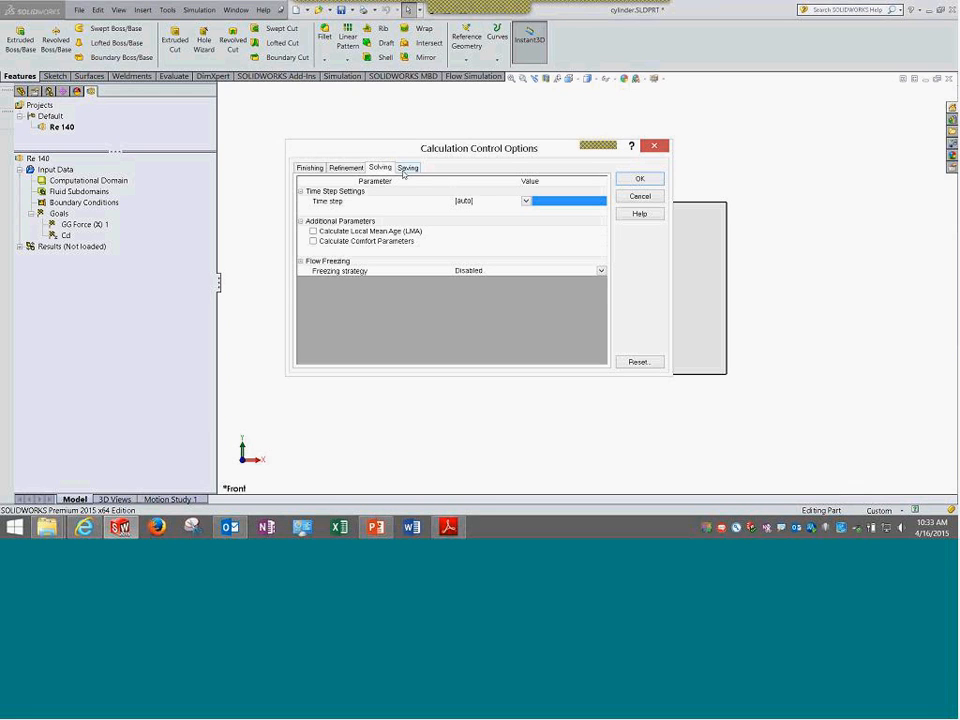
{"action": "left_click", "coordinate": [406, 168]}
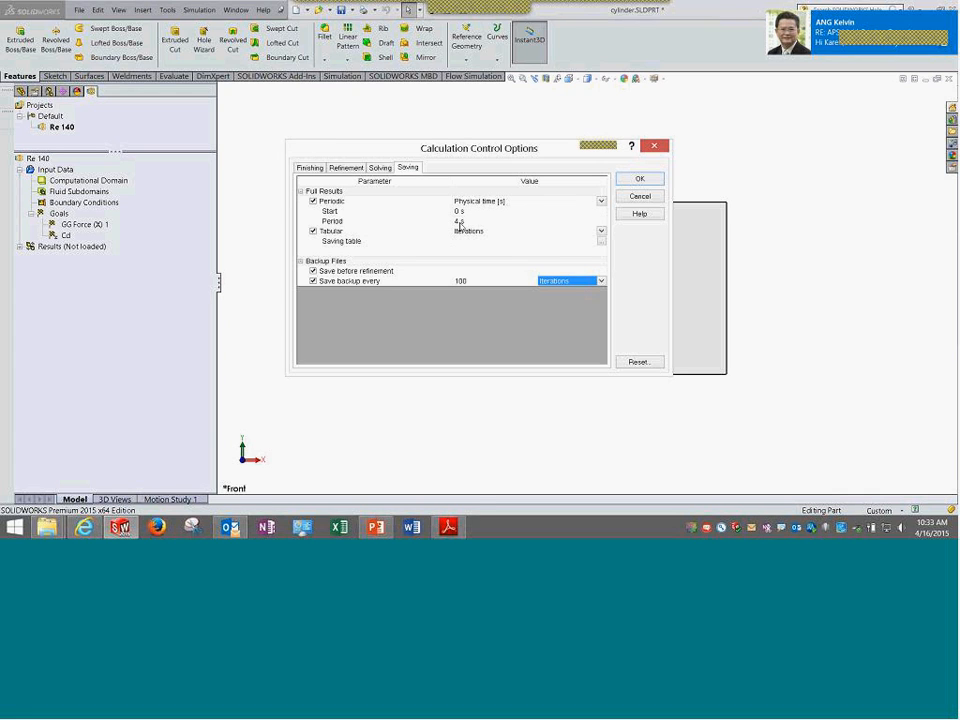
{"action": "left_click", "coordinate": [952, 21]}
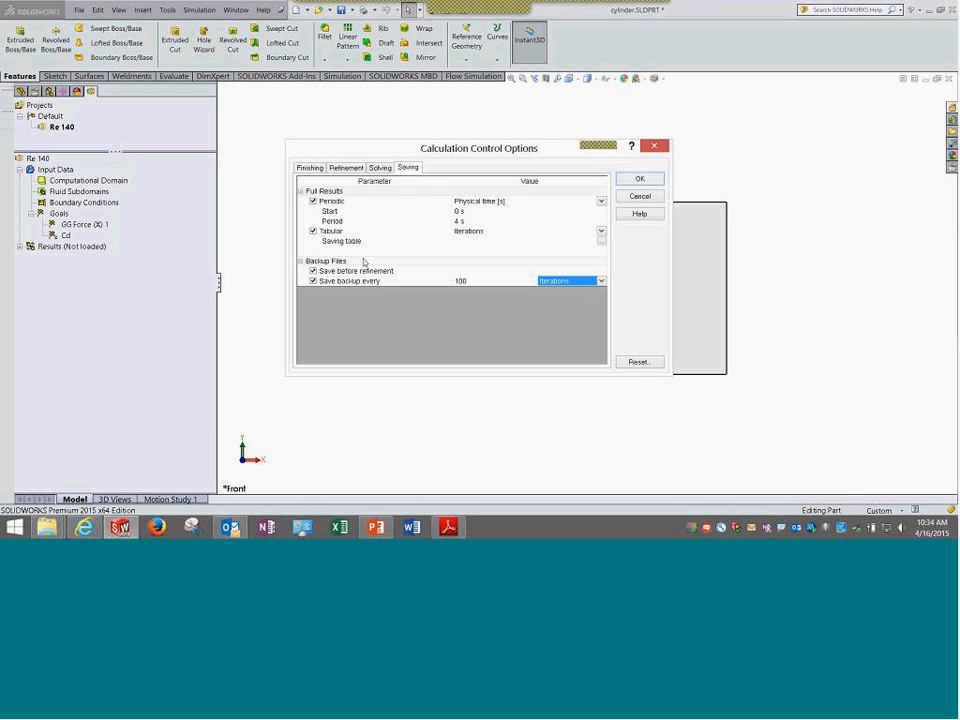
Examine the flow freezing strategies in the solving options, and cancel out of the calculation control options.
{"action": "left_click", "coordinate": [345, 168]}
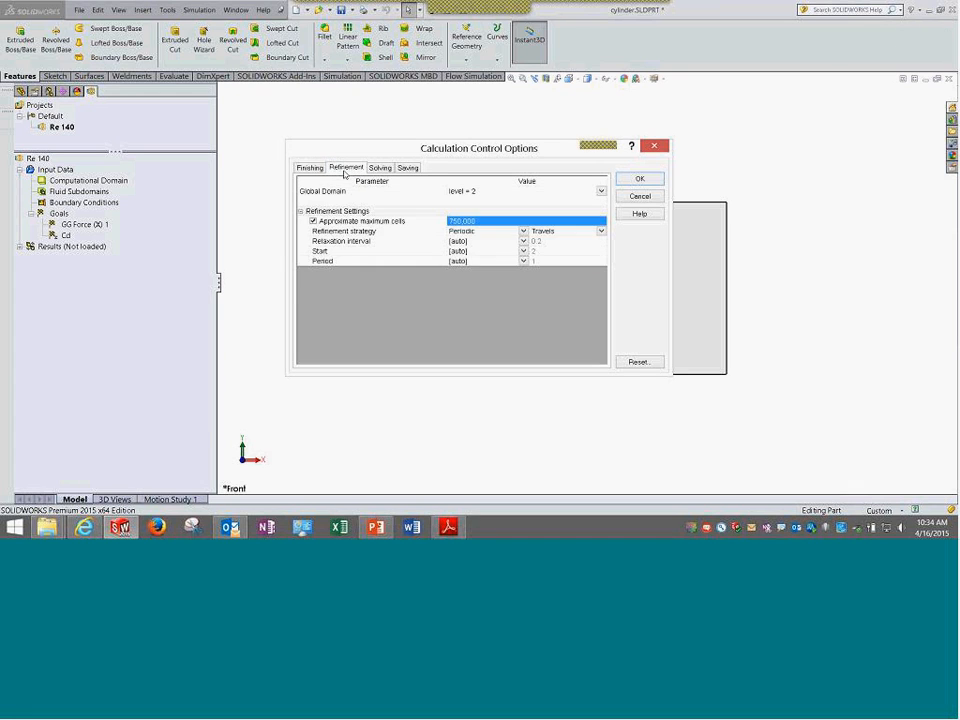
{"action": "left_click", "coordinate": [311, 167]}
{"action": "left_click", "coordinate": [380, 168]}
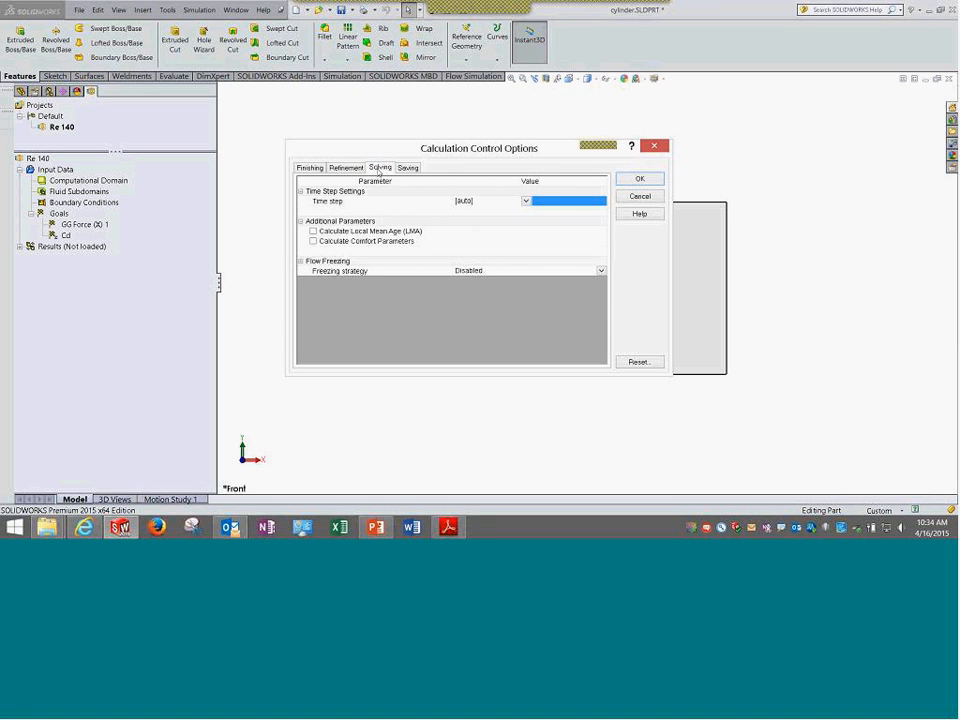
{"action": "left_click", "coordinate": [370, 273]}
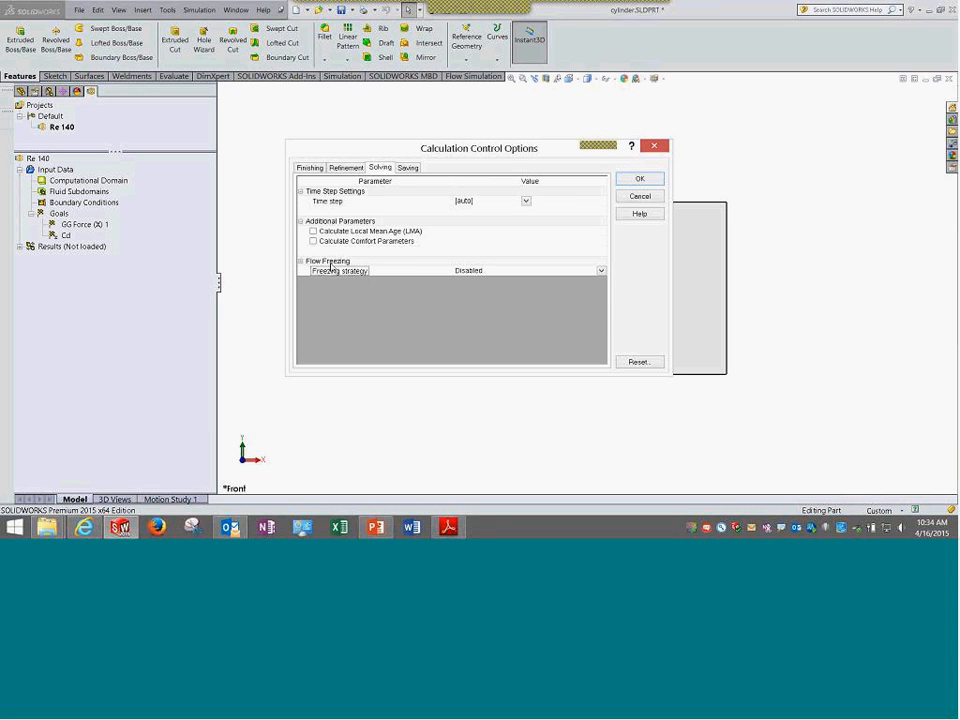
{"action": "left_click", "coordinate": [598, 272]}
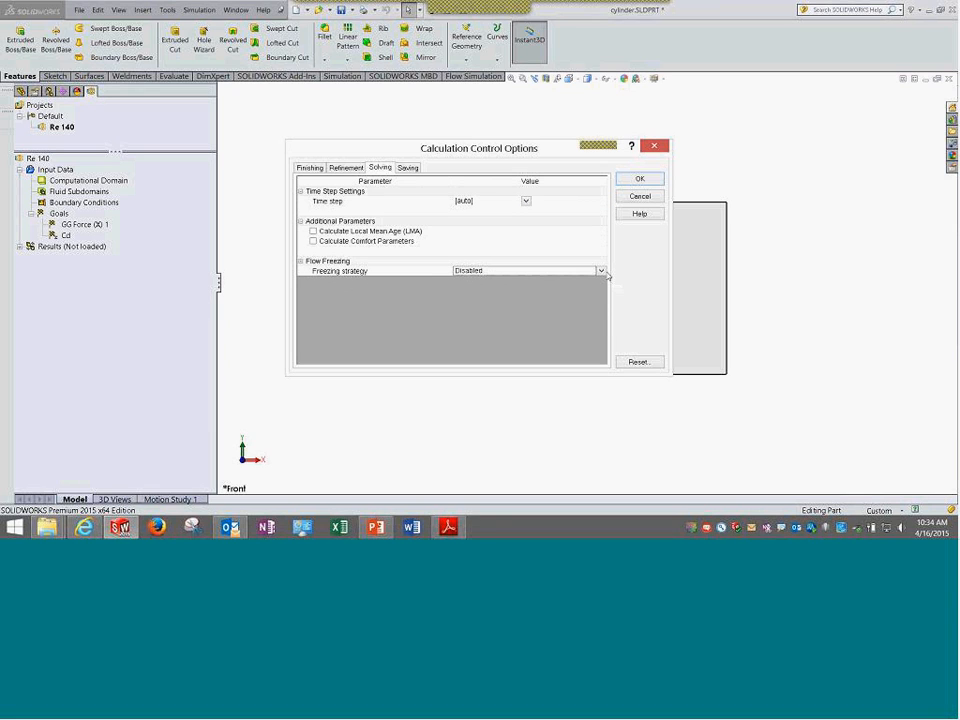
{"action": "left_click", "coordinate": [600, 272]}
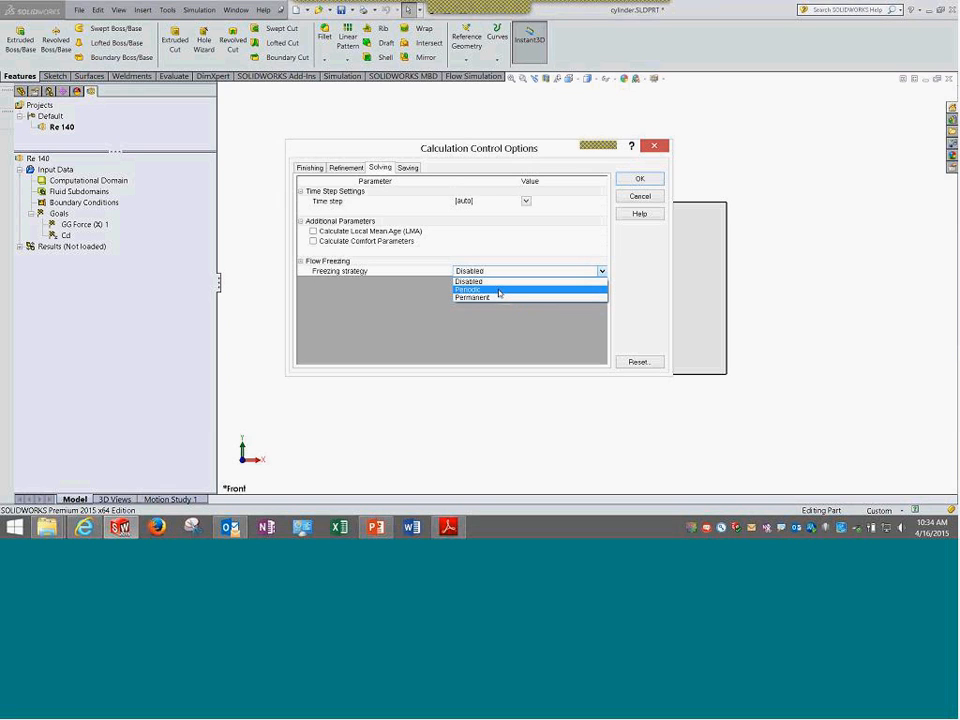
{"action": "left_click", "coordinate": [636, 199]}
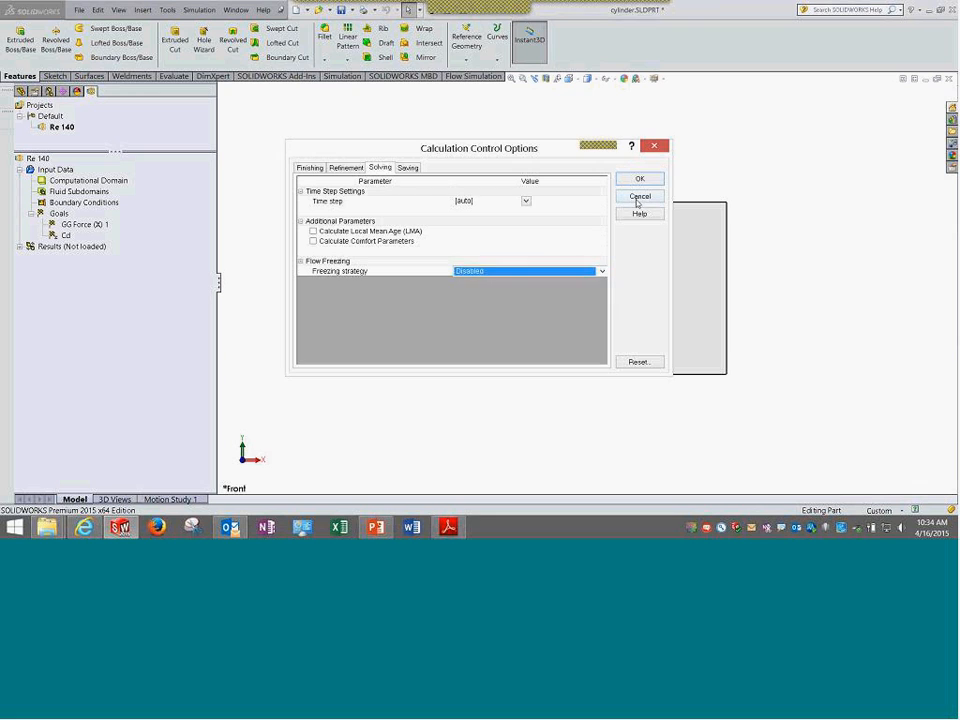
{"action": "left_click", "coordinate": [636, 199]}
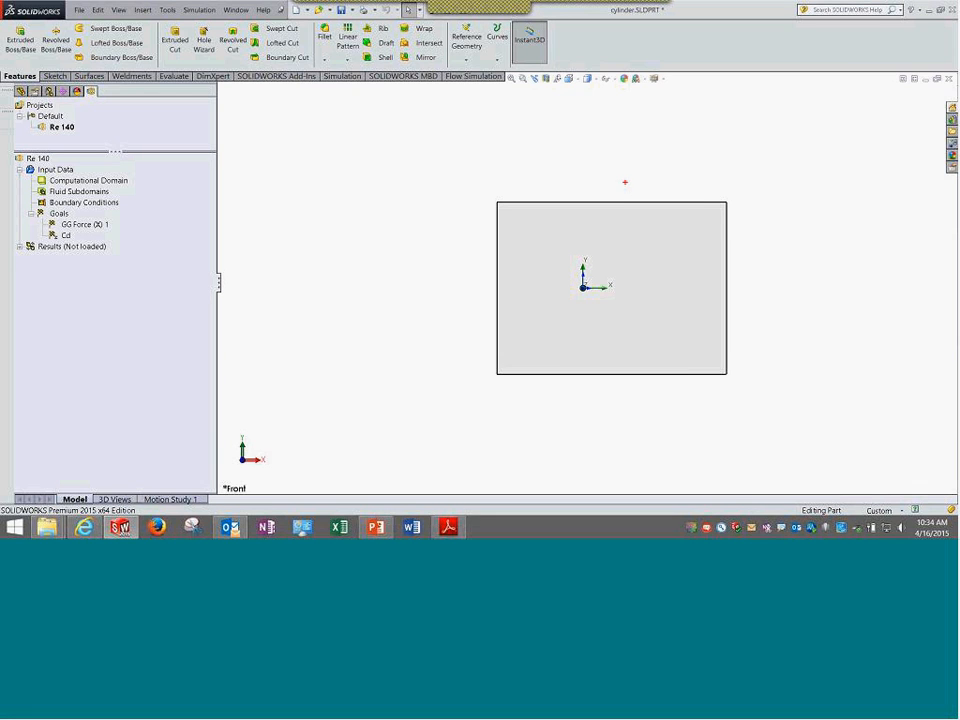
Outline the region around the cylinder and its wake, and circle spots along the domain's upper and lower edges with temporary annotations.
{"action": "mouse_move", "coordinate": [617, 255]}
{"action": "left_mouse_down"}
{"action": "mouse_move", "coordinate": [545, 262]}
{"action": "mouse_move", "coordinate": [630, 287]}
{"action": "mouse_move", "coordinate": [728, 286]}
{"action": "left_mouse_up"}
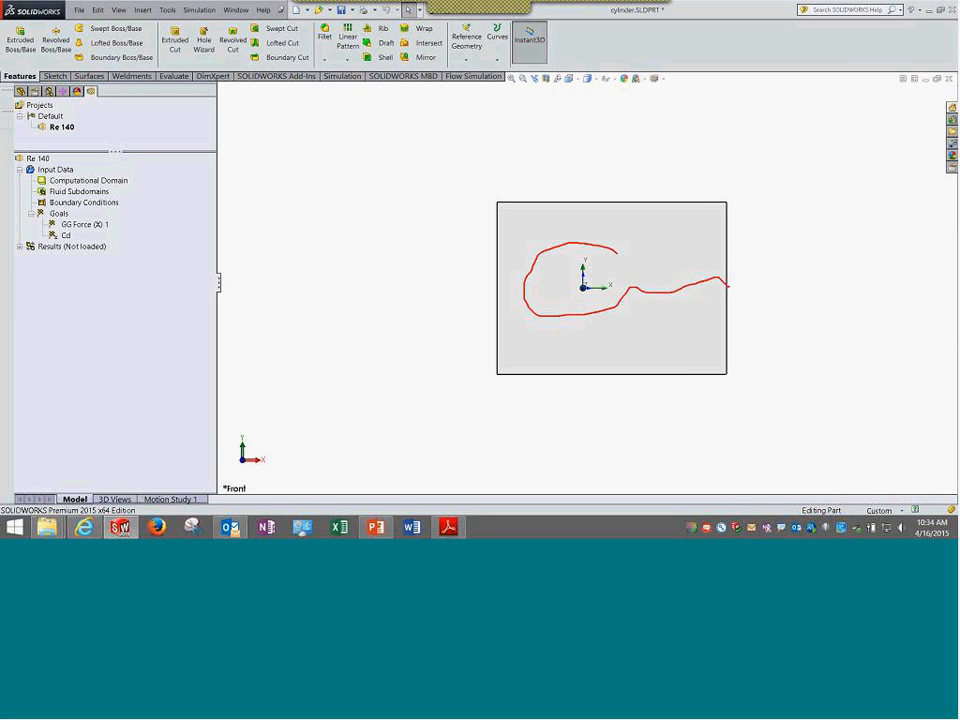
{"action": "mouse_move", "coordinate": [624, 256]}
{"action": "left_mouse_down"}
{"action": "mouse_move", "coordinate": [728, 262]}
{"action": "mouse_move", "coordinate": [737, 278]}
{"action": "mouse_move", "coordinate": [729, 287]}
{"action": "left_mouse_up"}
{"action": "mouse_move", "coordinate": [716, 207]}
{"action": "left_mouse_down"}
{"action": "mouse_move", "coordinate": [711, 228]}
{"action": "mouse_move", "coordinate": [716, 207]}
{"action": "left_mouse_up"}
{"action": "left_click_drag", "start_coordinate": [657, 213], "coordinate": [660, 210]}
{"action": "left_click_drag", "start_coordinate": [538, 221], "coordinate": [537, 218]}
{"action": "mouse_move", "coordinate": [515, 349]}
{"action": "left_mouse_down"}
{"action": "mouse_move", "coordinate": [519, 373]}
{"action": "mouse_move", "coordinate": [508, 356]}
{"action": "left_mouse_up"}
{"action": "left_click_drag", "start_coordinate": [649, 351], "coordinate": [648, 352]}
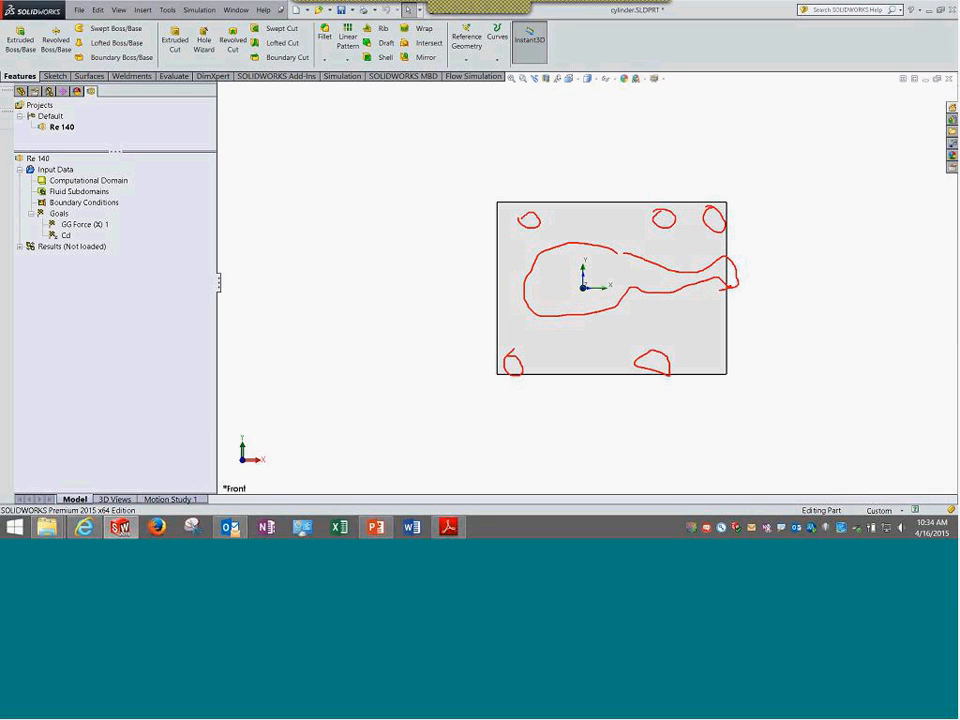
{"action": "left_click_drag", "start_coordinate": [712, 352], "coordinate": [706, 356]}
{"action": "mouse_move", "coordinate": [585, 353]}
{"action": "left_mouse_down"}
{"action": "mouse_move", "coordinate": [572, 386]}
{"action": "mouse_move", "coordinate": [587, 353]}
{"action": "left_mouse_up"}
{"action": "mouse_move", "coordinate": [600, 193]}
{"action": "left_mouse_down"}
{"action": "mouse_move", "coordinate": [576, 210]}
{"action": "mouse_move", "coordinate": [606, 195]}
{"action": "left_mouse_up"}
Encircle the upper and lower rows of marked spots, draw flow arrows through them, and clear all annotations.
{"action": "mouse_move", "coordinate": [484, 243]}
{"action": "left_mouse_down"}
{"action": "mouse_move", "coordinate": [625, 232]}
{"action": "mouse_move", "coordinate": [536, 182]}
{"action": "mouse_move", "coordinate": [497, 212]}
{"action": "mouse_move", "coordinate": [485, 246]}
{"action": "left_mouse_up"}
{"action": "mouse_move", "coordinate": [463, 354]}
{"action": "left_mouse_down"}
{"action": "mouse_move", "coordinate": [525, 338]}
{"action": "mouse_move", "coordinate": [640, 332]}
{"action": "mouse_move", "coordinate": [484, 381]}
{"action": "mouse_move", "coordinate": [470, 358]}
{"action": "left_mouse_up"}
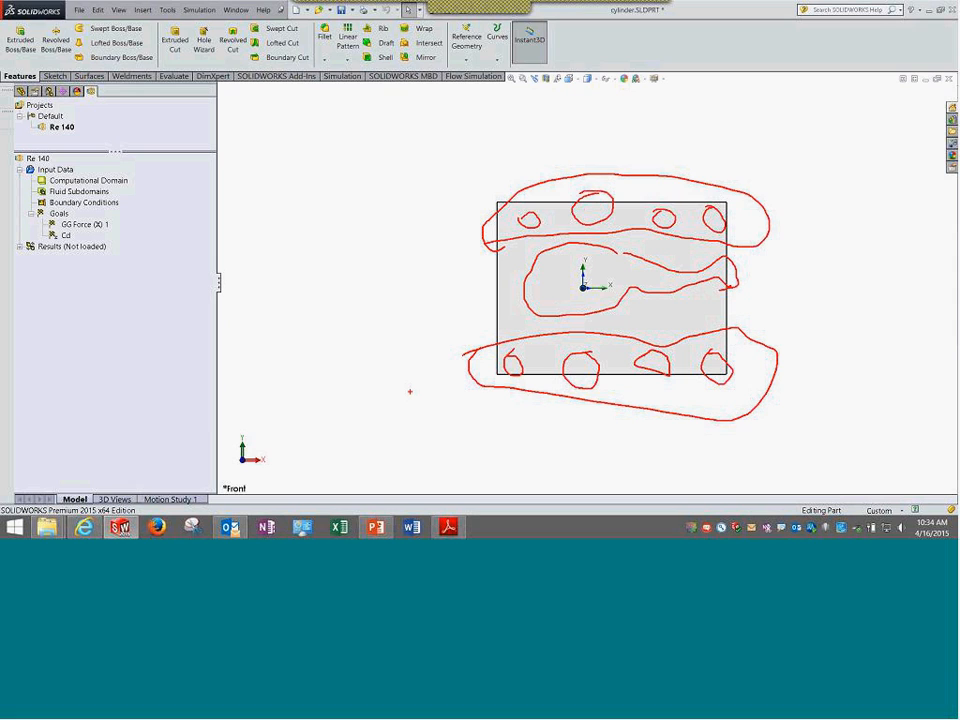
{"action": "mouse_move", "coordinate": [427, 380]}
{"action": "left_mouse_down"}
{"action": "mouse_move", "coordinate": [660, 377]}
{"action": "mouse_move", "coordinate": [820, 355]}
{"action": "mouse_move", "coordinate": [836, 328]}
{"action": "mouse_move", "coordinate": [842, 365]}
{"action": "left_mouse_up"}
{"action": "mouse_move", "coordinate": [464, 235]}
{"action": "left_mouse_down"}
{"action": "mouse_move", "coordinate": [616, 212]}
{"action": "mouse_move", "coordinate": [784, 218]}
{"action": "mouse_move", "coordinate": [777, 240]}
{"action": "left_mouse_up"}
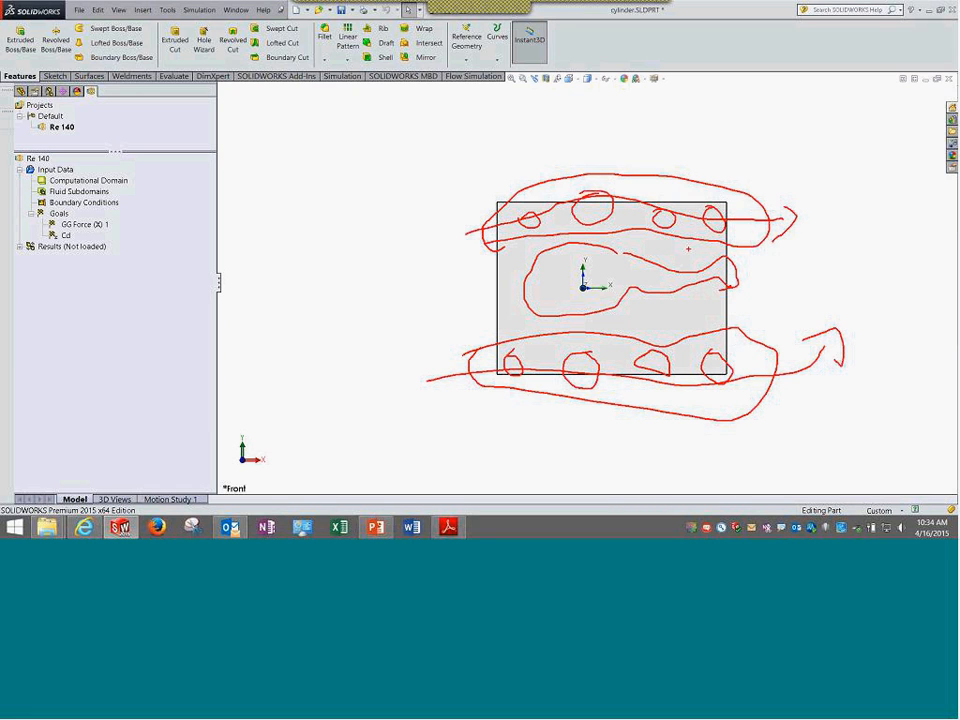
{"action": "key", "text": "Escape"}
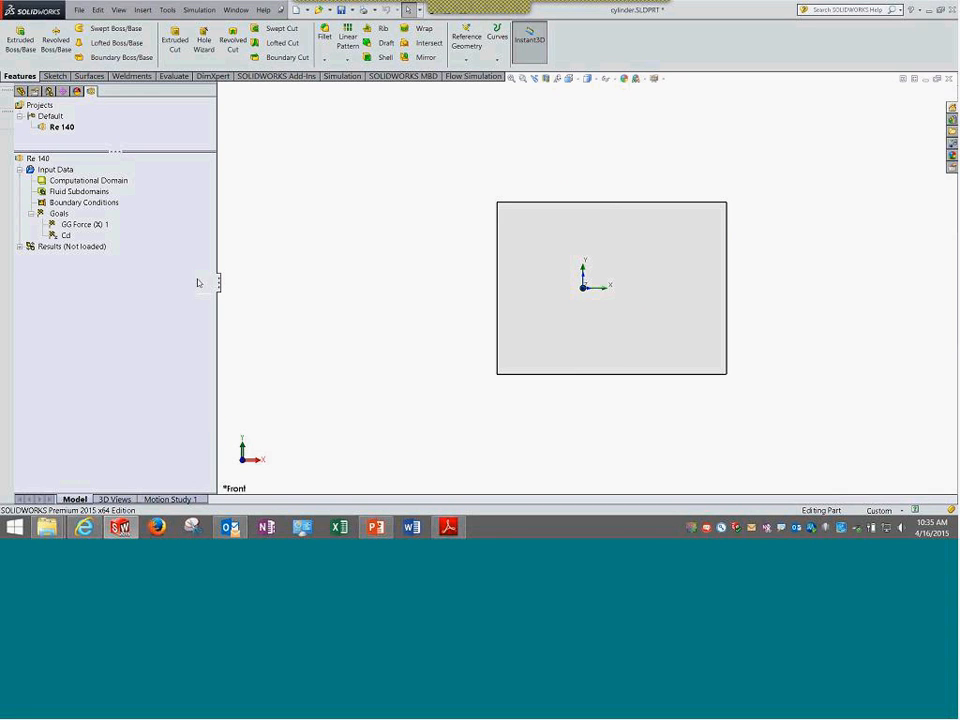
Open the definition of the computational domain and inspect the 2D domain around the cylinder at an angle.
{"action": "middle_click_drag", "start_coordinate": [421, 210], "coordinate": [450, 242]}
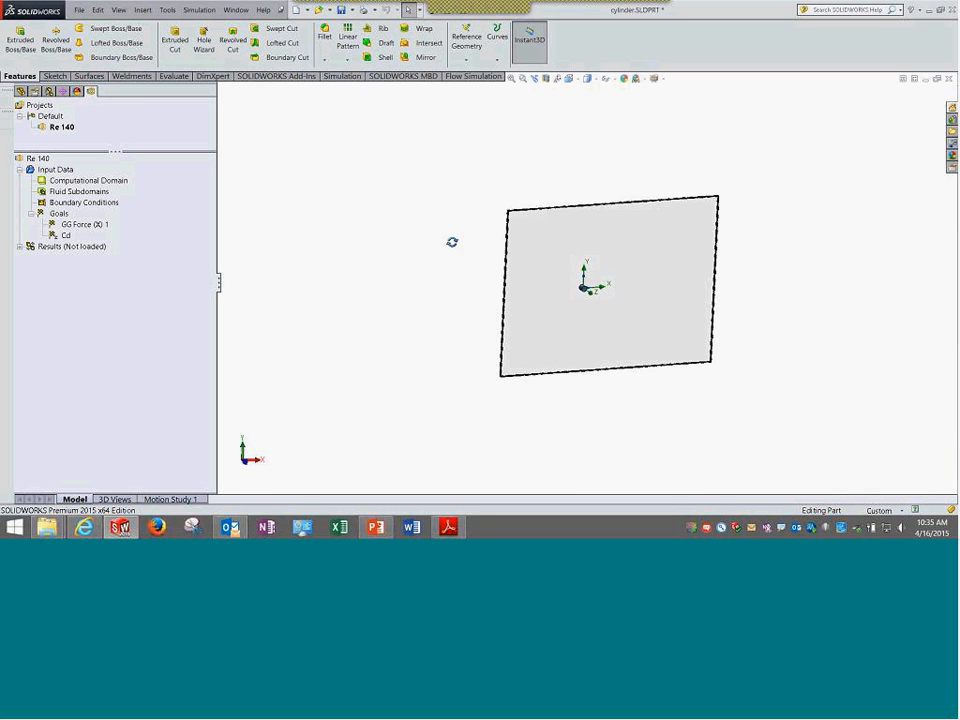
{"action": "right_click", "coordinate": [117, 183]}
{"action": "left_click", "coordinate": [145, 187]}
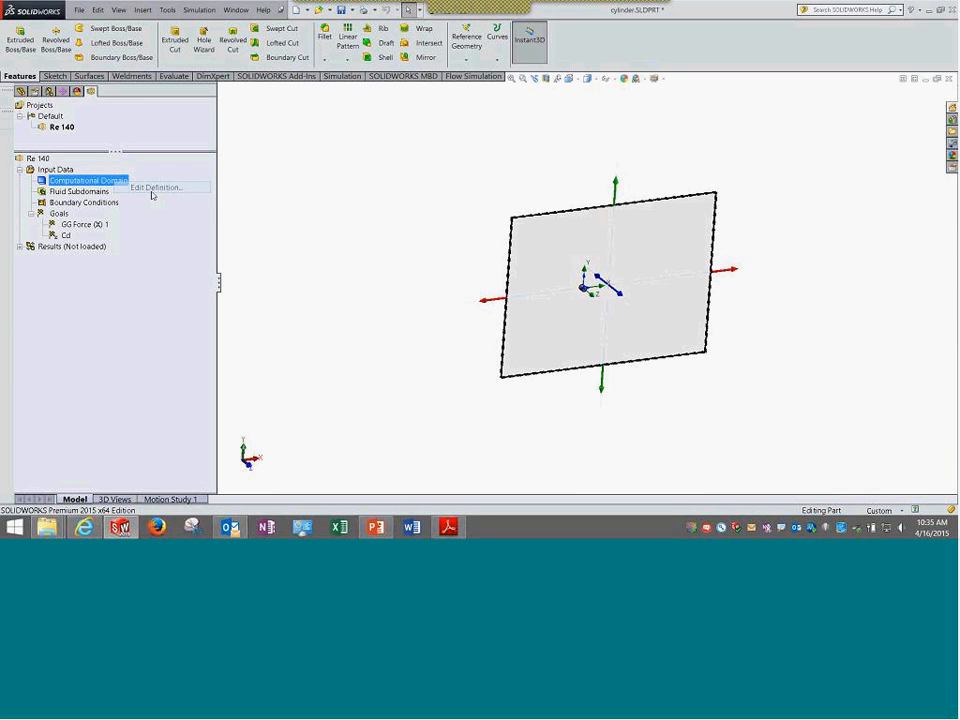
{"action": "middle_click_drag", "start_coordinate": [392, 266], "coordinate": [390, 175]}
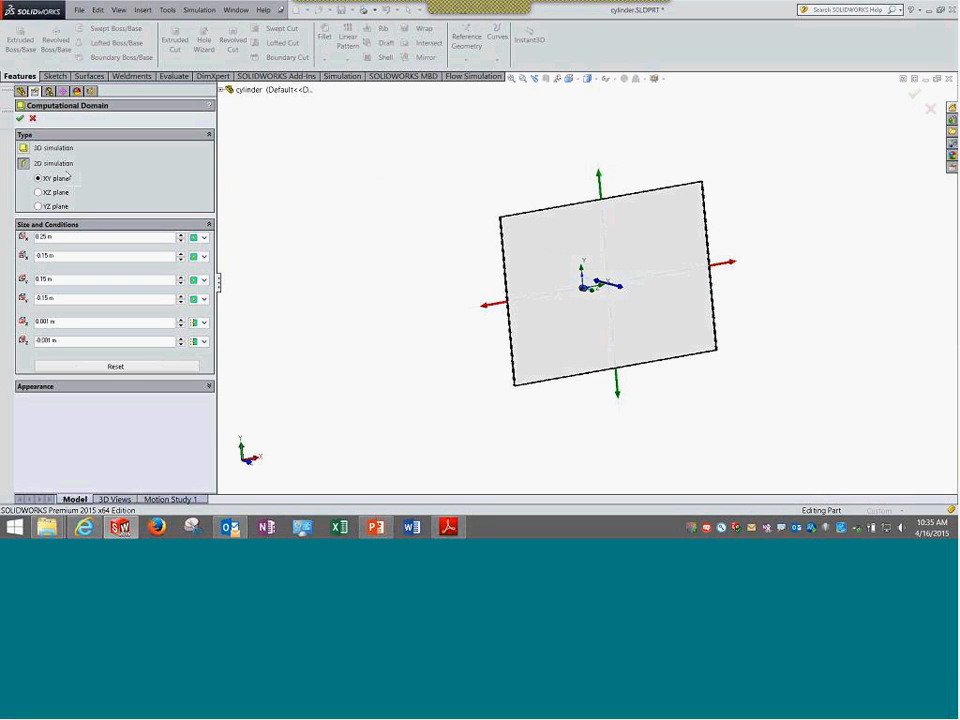
{"action": "middle_click_drag", "start_coordinate": [339, 234], "coordinate": [378, 220]}
{"action": "scroll", "coordinate": [567, 276], "scroll_direction": "down", "scroll_amount": 4}
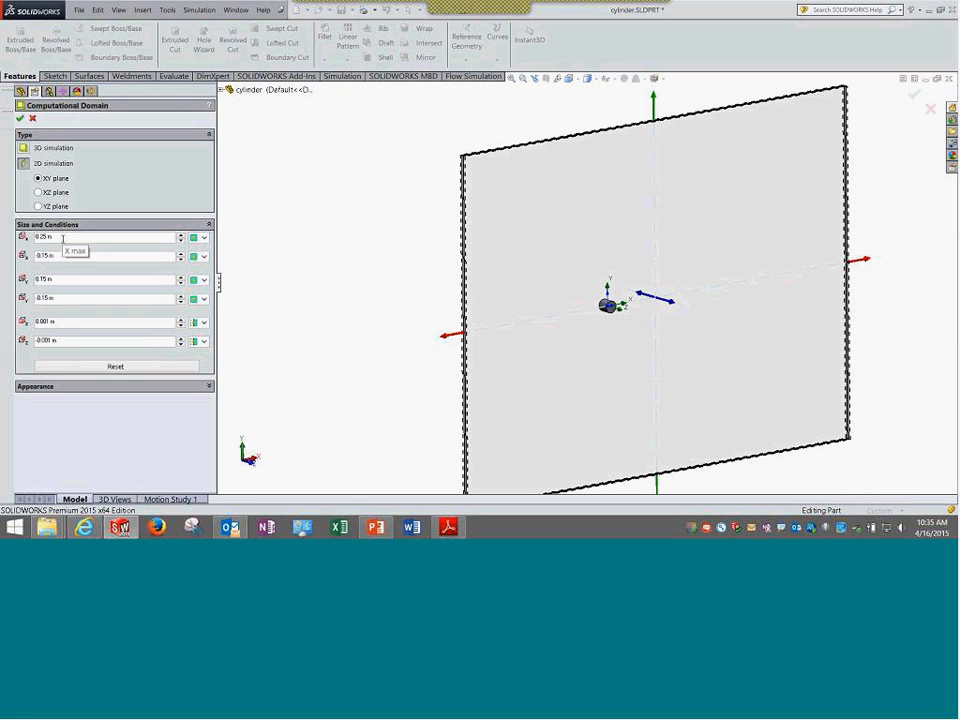
Check the boundary condition choices for the domain's X max side, and expand the domain's appearance settings.
{"action": "left_click", "coordinate": [204, 238]}
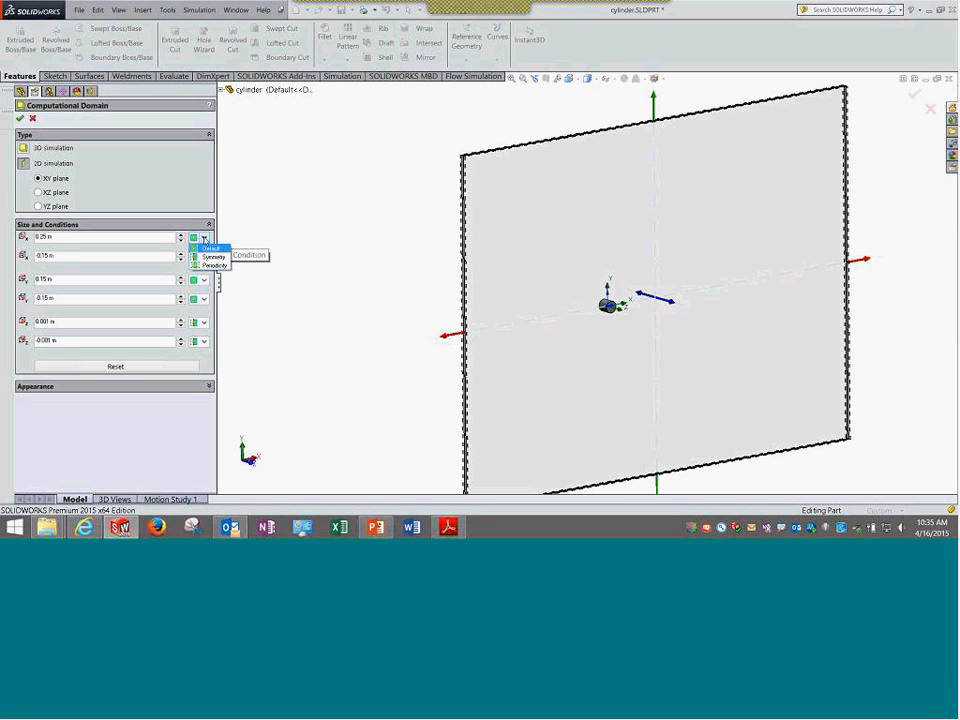
{"action": "left_click", "coordinate": [307, 228]}
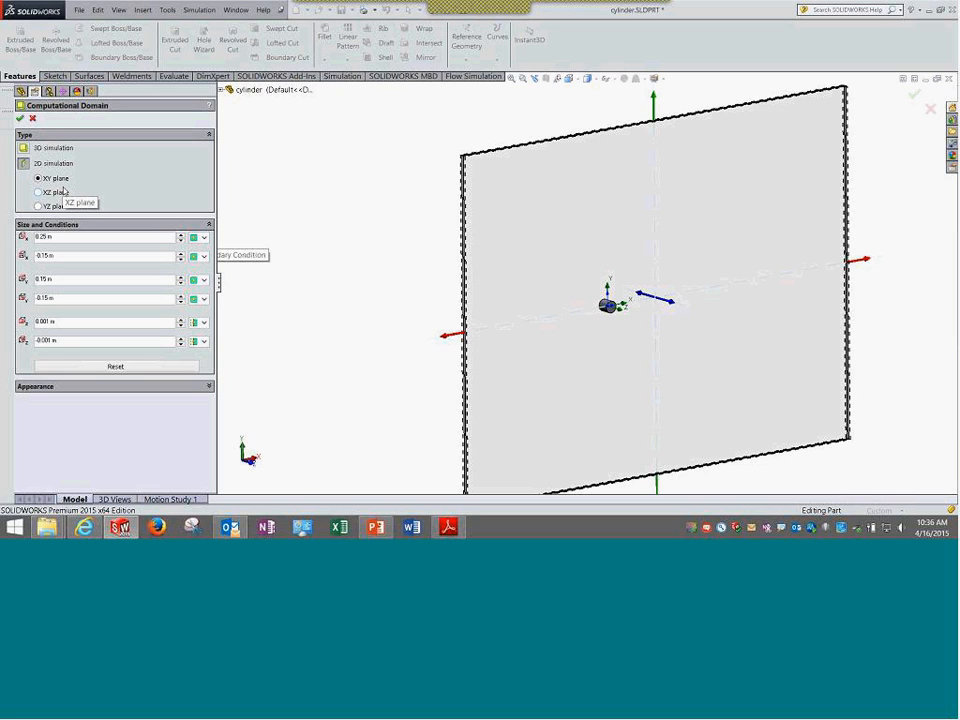
{"action": "left_click", "coordinate": [96, 387]}
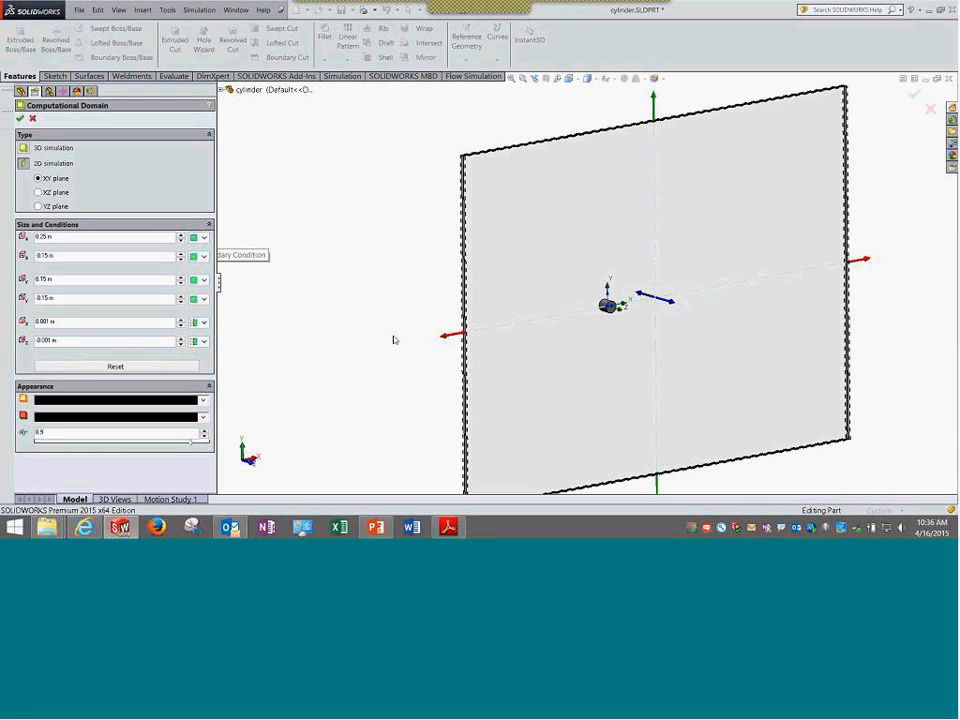
{"action": "scroll", "coordinate": [397, 340], "scroll_direction": "up", "scroll_amount": 2}
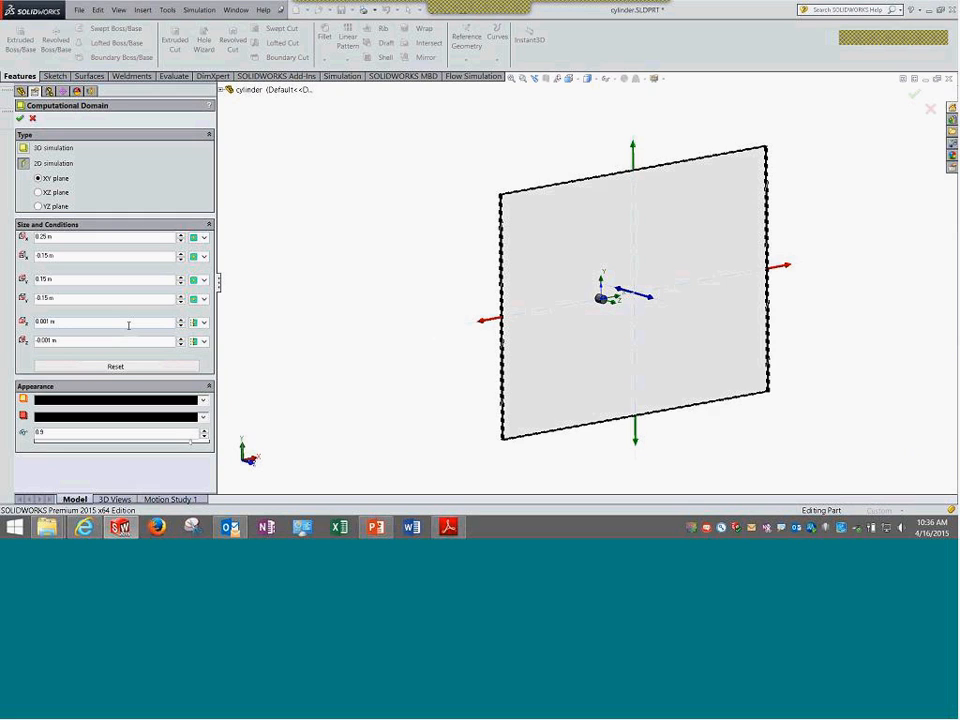
Examine the Z max and Z min limits of the computational domain, and cancel out of its definition.
{"action": "left_click_drag", "start_coordinate": [70, 321], "coordinate": [2, 347]}
{"action": "left_click", "coordinate": [62, 342]}
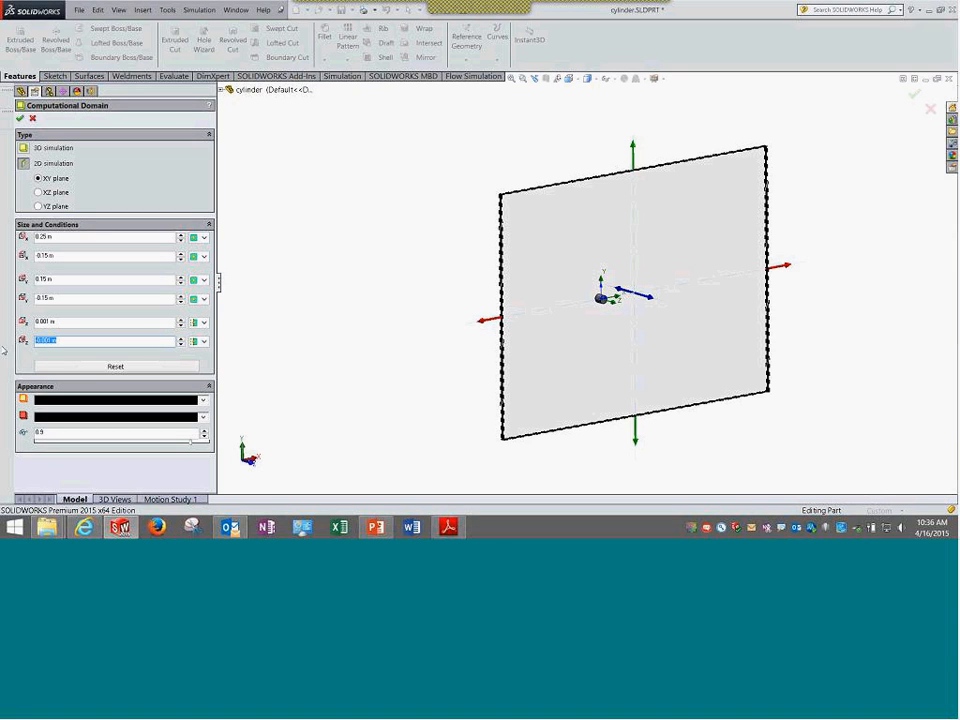
{"action": "left_click", "coordinate": [33, 119]}
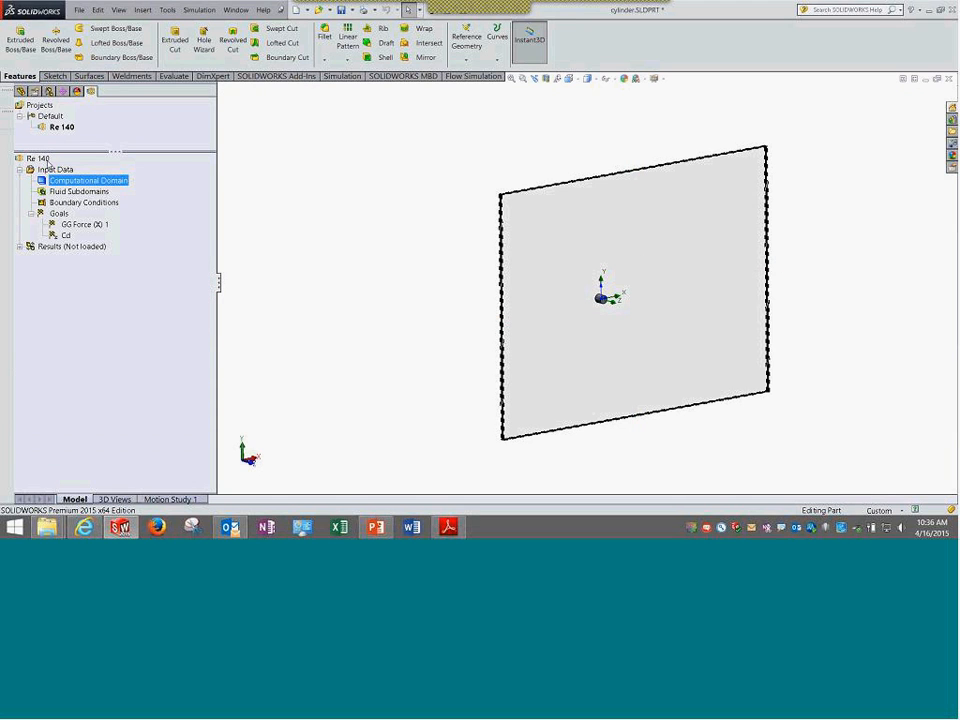
Run the Re 140 project as a new calculation on this computer with 8 CPUs, and maximize the solver window.
{"action": "right_click", "coordinate": [47, 161]}
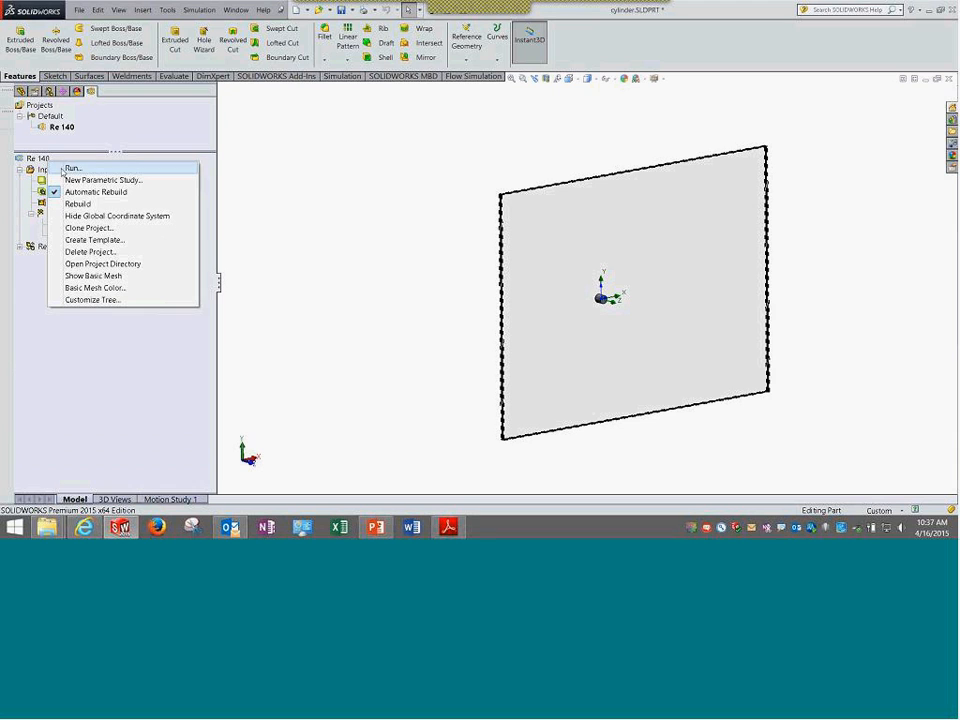
{"action": "left_click", "coordinate": [64, 169]}
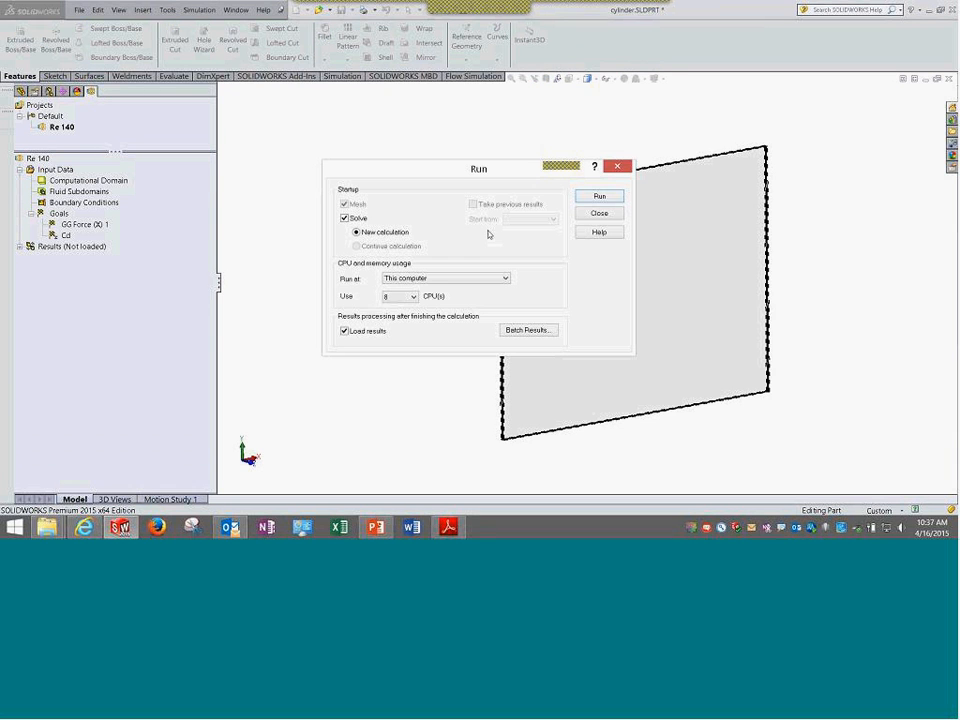
{"action": "left_click", "coordinate": [602, 196]}
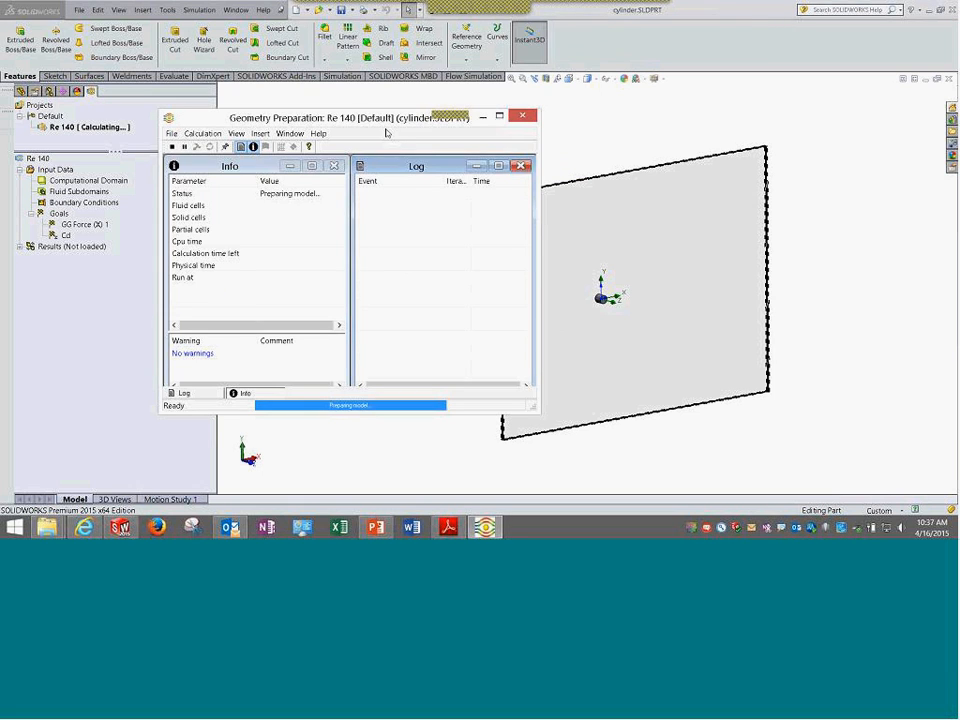
{"action": "double_click", "coordinate": [382, 125]}
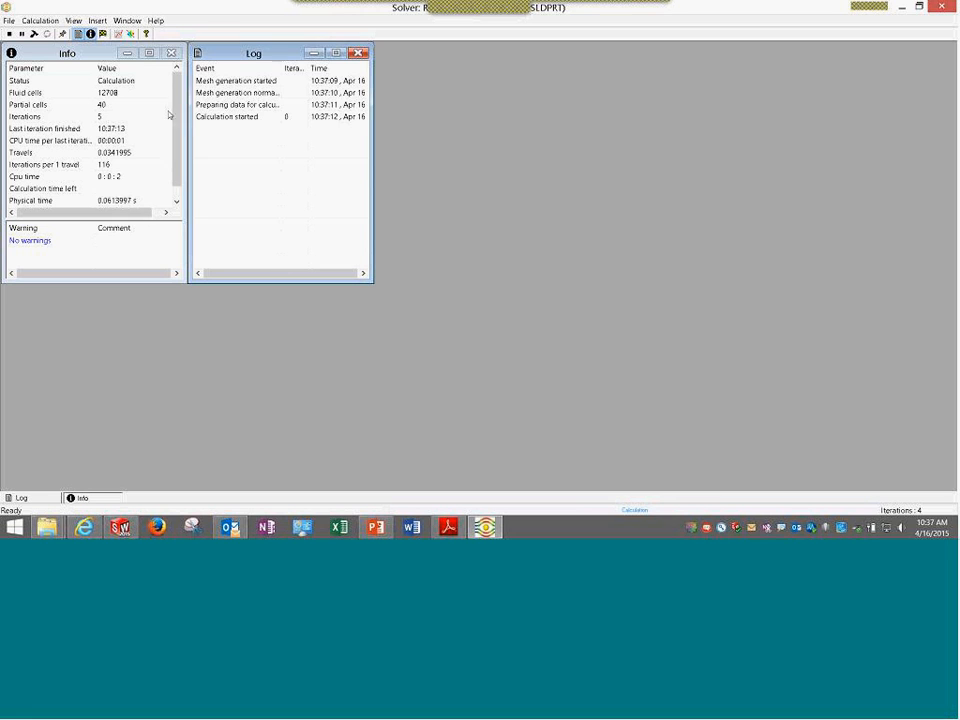
Add a pressure contour preview on Plane1 with automatic min/max, and place it clear of the solver info and log.
{"action": "left_click", "coordinate": [130, 34]}
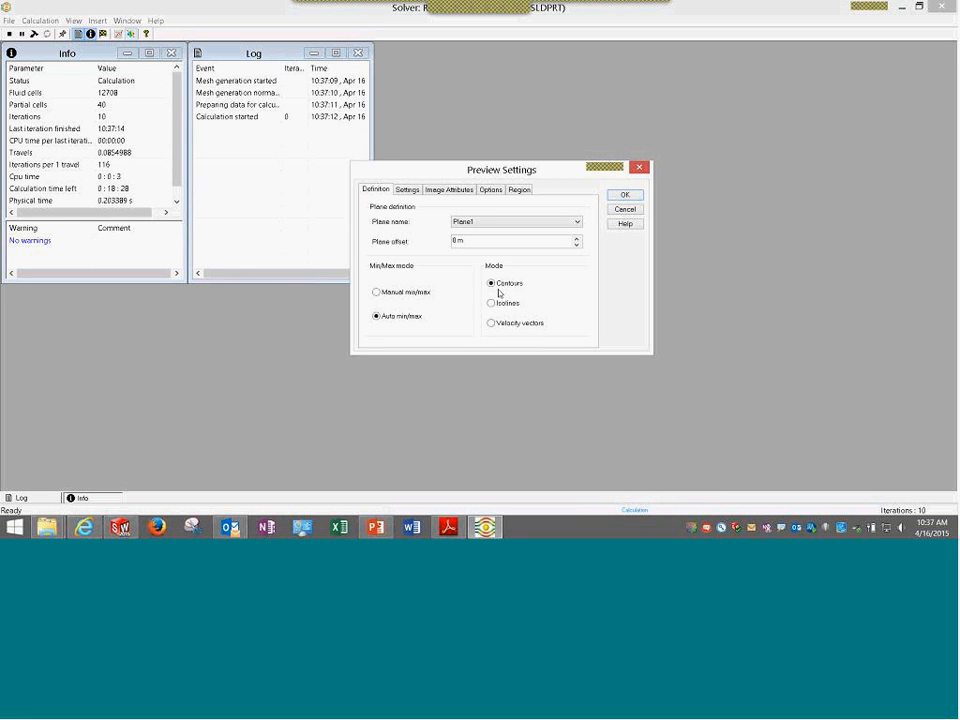
{"action": "left_click", "coordinate": [626, 195]}
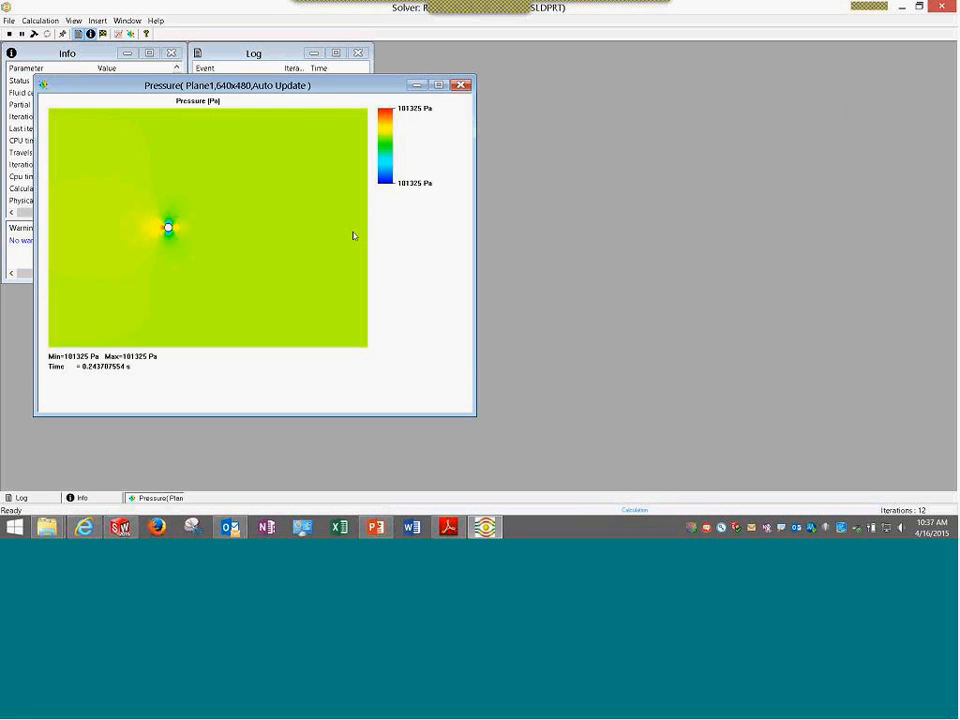
{"action": "left_click_drag", "start_coordinate": [316, 90], "coordinate": [731, 115]}
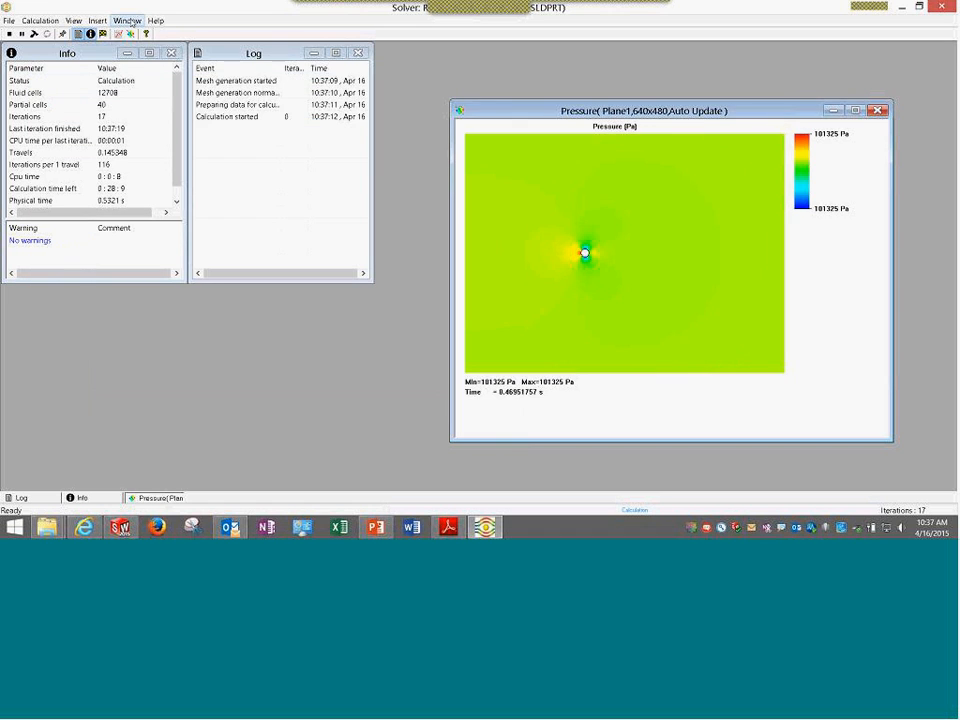
Tile the solver windows vertically, narrow the Info and Log windows, and widen the pressure preview until its colour legend fits.
{"action": "left_click", "coordinate": [127, 20]}
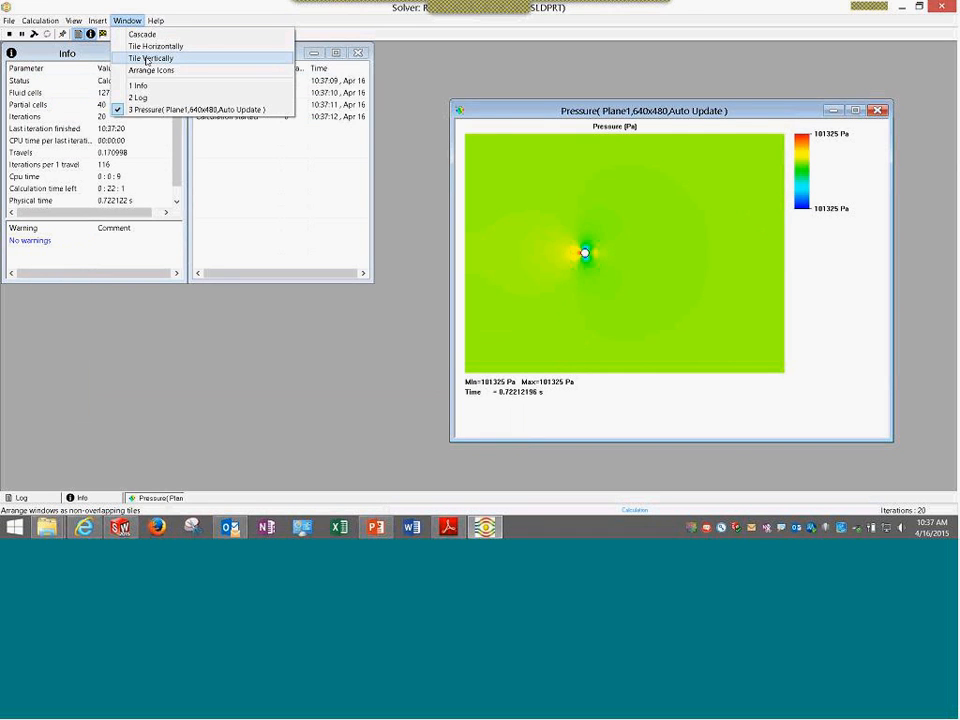
{"action": "left_click", "coordinate": [147, 60]}
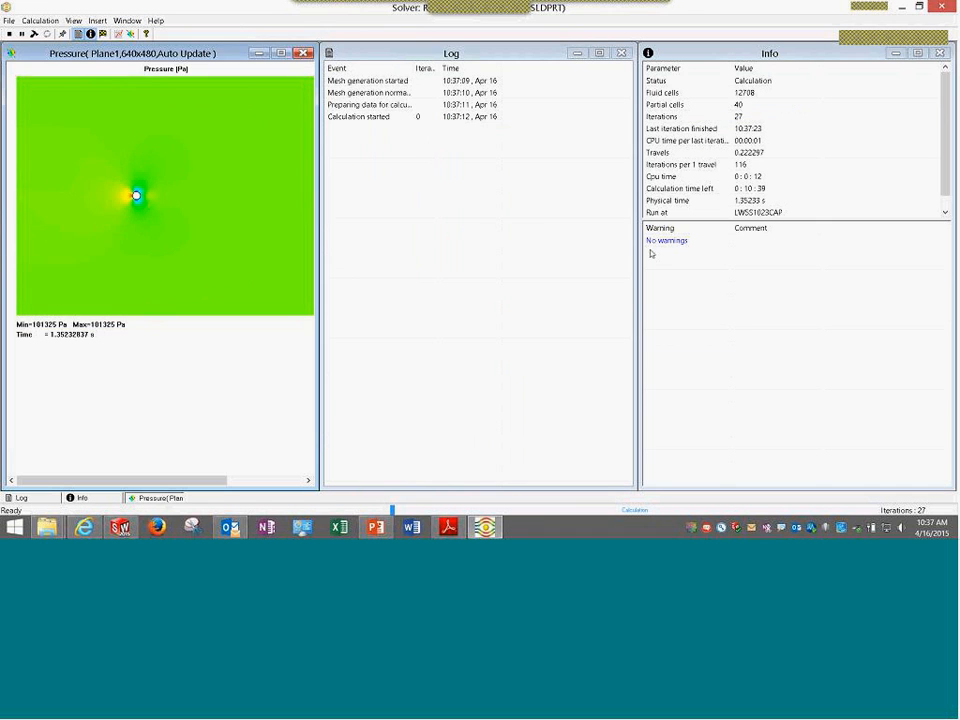
{"action": "left_click_drag", "start_coordinate": [641, 252], "coordinate": [746, 285]}
{"action": "left_click_drag", "start_coordinate": [544, 58], "coordinate": [614, 62]}
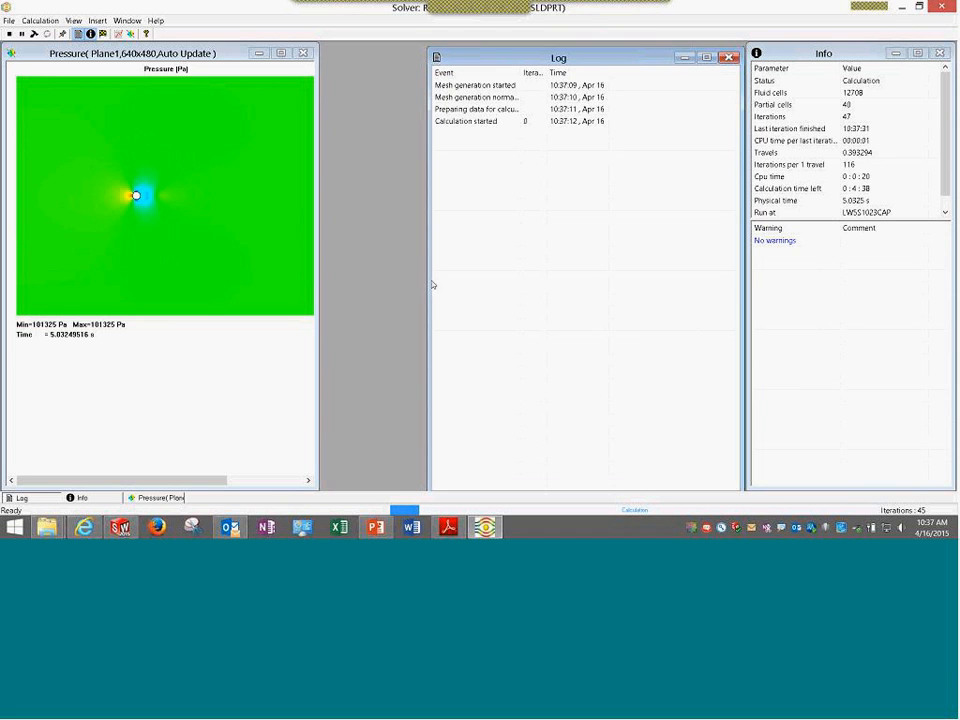
{"action": "left_click_drag", "start_coordinate": [430, 284], "coordinate": [555, 289]}
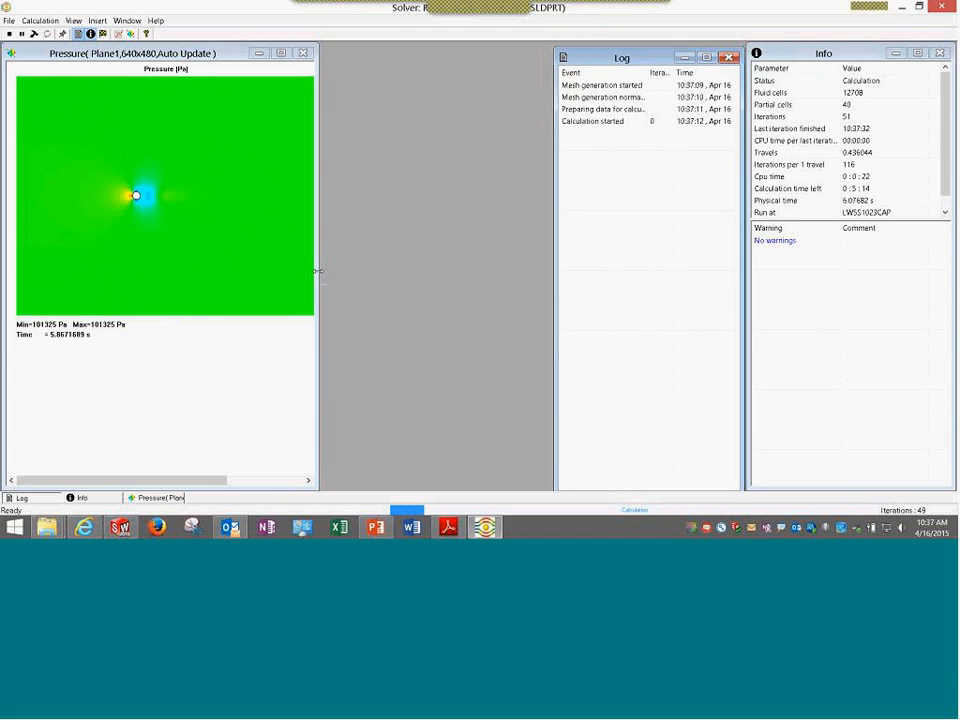
{"action": "left_click_drag", "start_coordinate": [318, 271], "coordinate": [553, 266]}
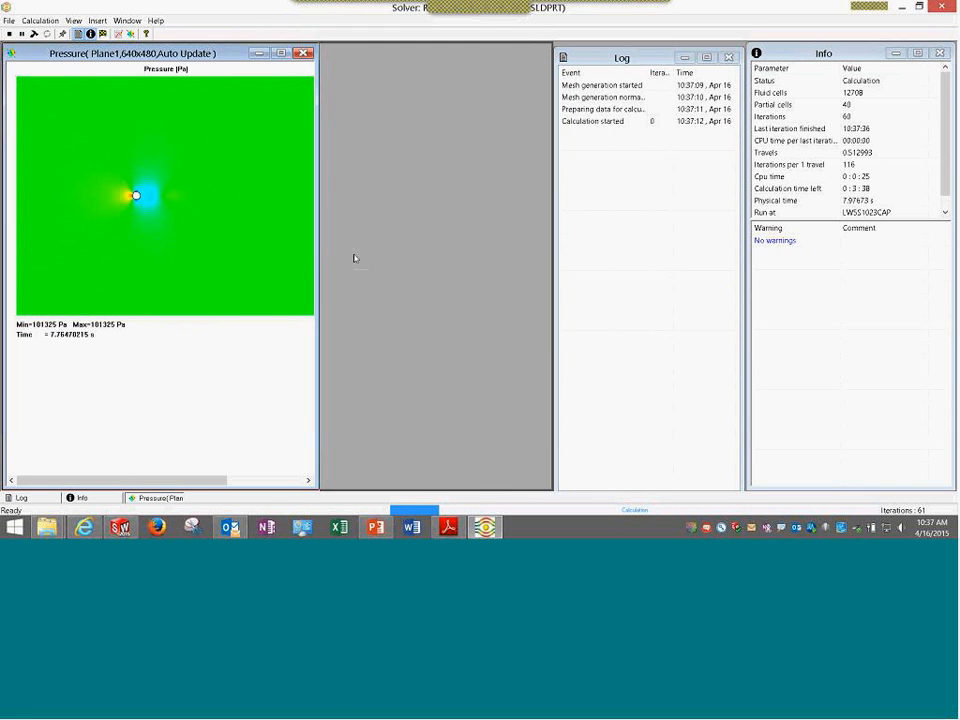
Change the Plane1 preview's displayed parameter to Velocity.
{"action": "right_click", "coordinate": [213, 206]}
{"action": "left_click", "coordinate": [240, 247]}
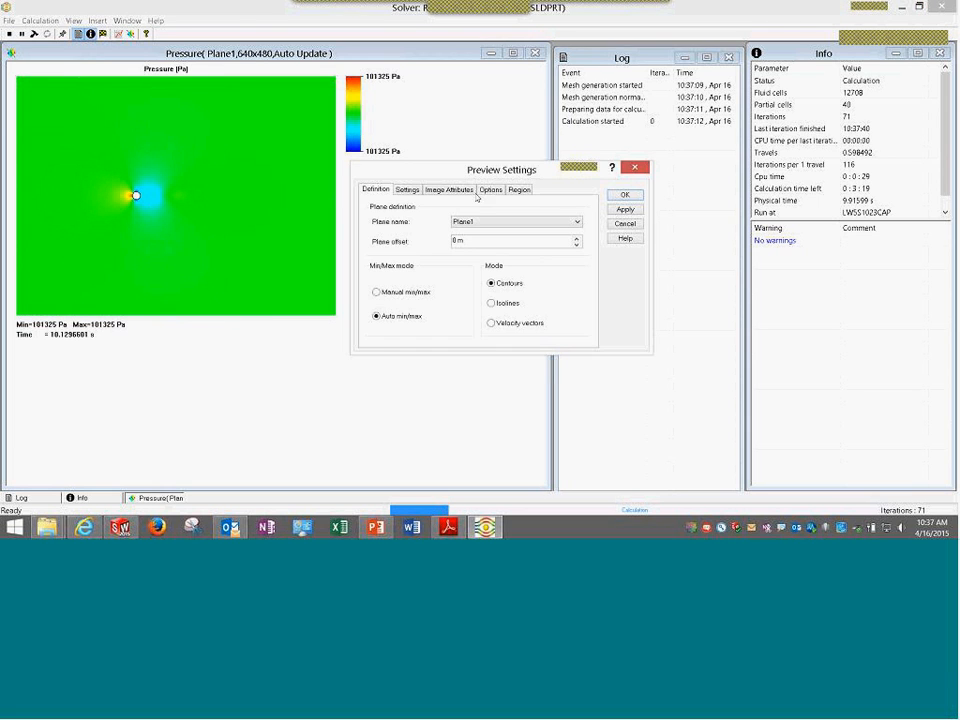
{"action": "left_click", "coordinate": [407, 189]}
{"action": "left_click", "coordinate": [484, 221]}
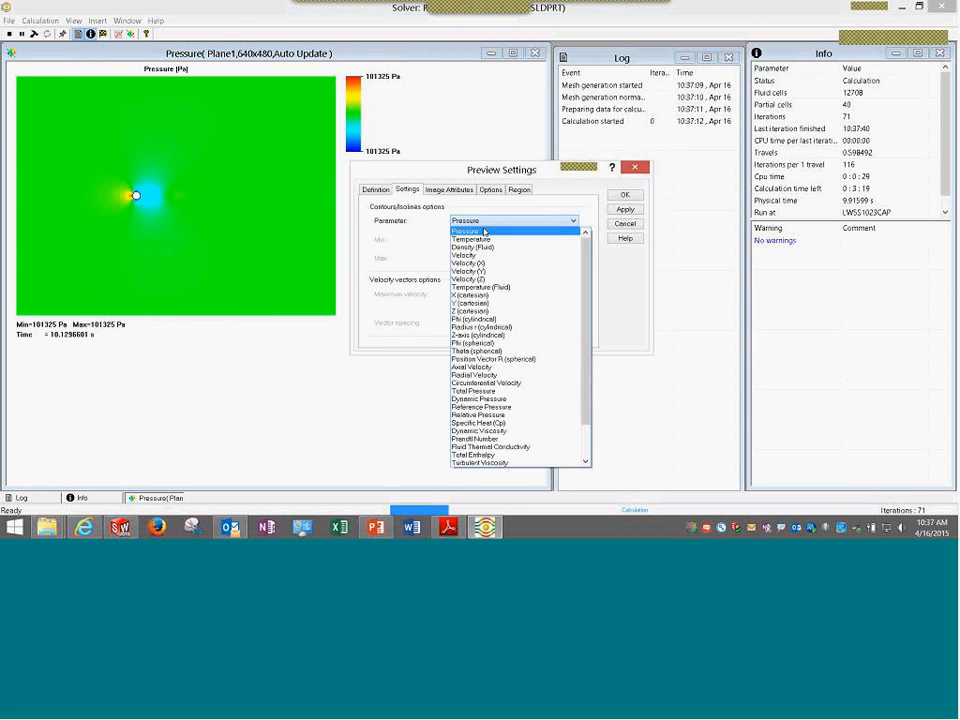
{"action": "left_click", "coordinate": [475, 255]}
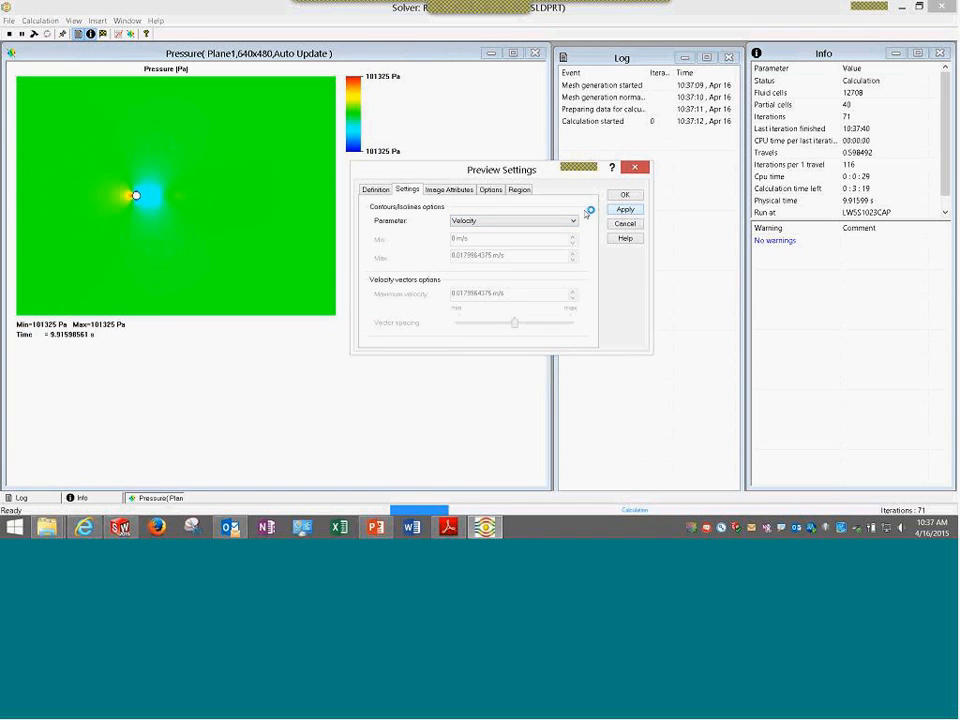
{"action": "left_click", "coordinate": [626, 196]}
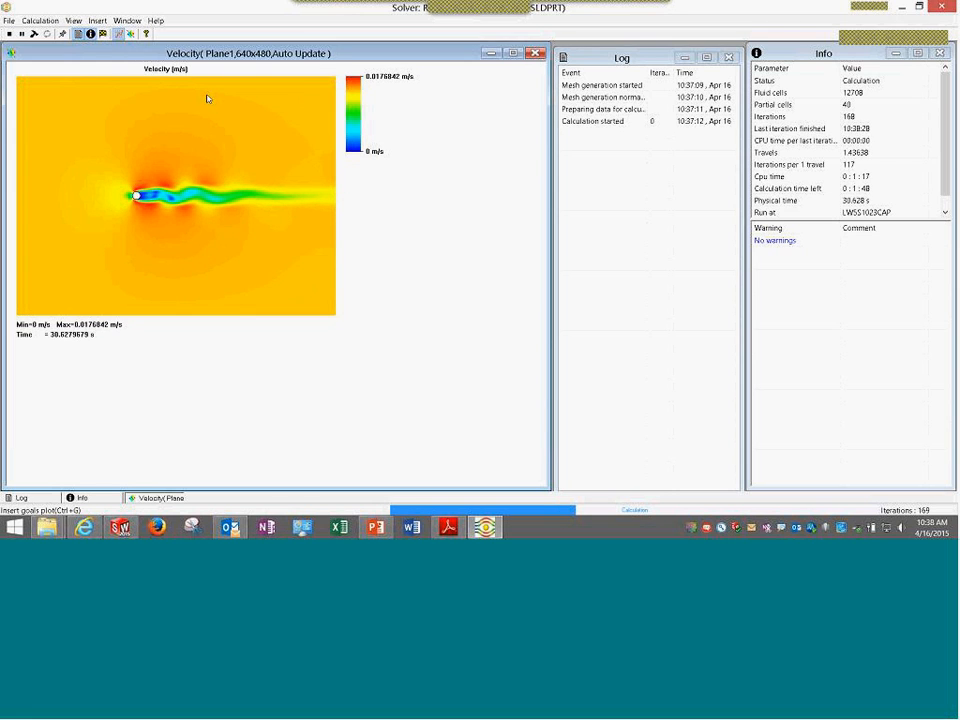
Display a goal plot of all goals, GG Force (X) 1 and Cd, check their progress, and close it.
{"action": "left_click", "coordinate": [118, 33]}
{"action": "left_click", "coordinate": [365, 319]}
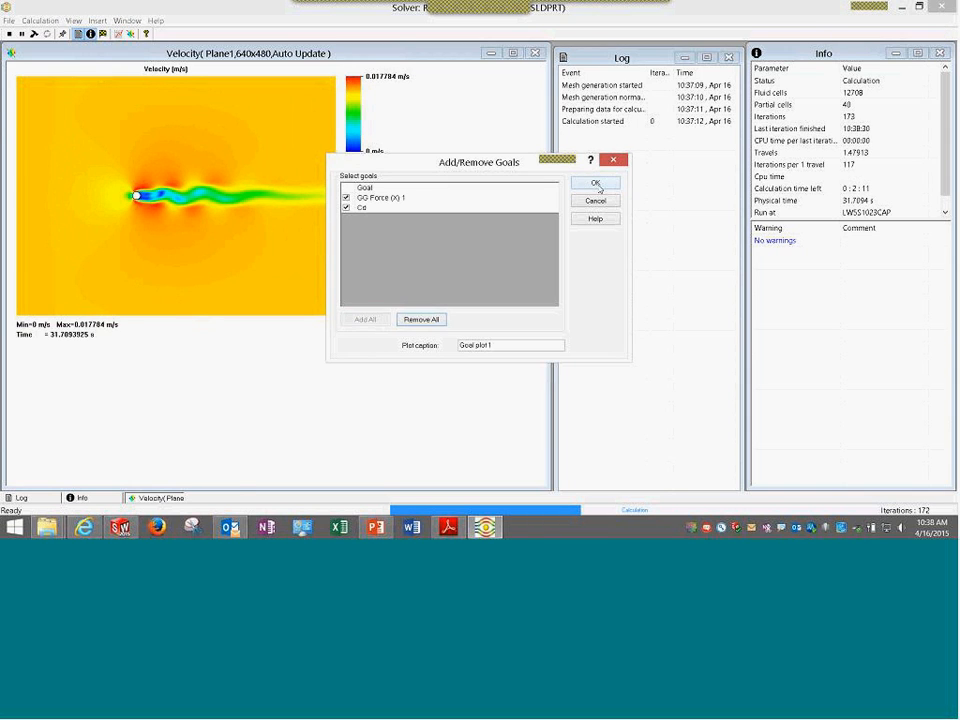
{"action": "left_click", "coordinate": [596, 184]}
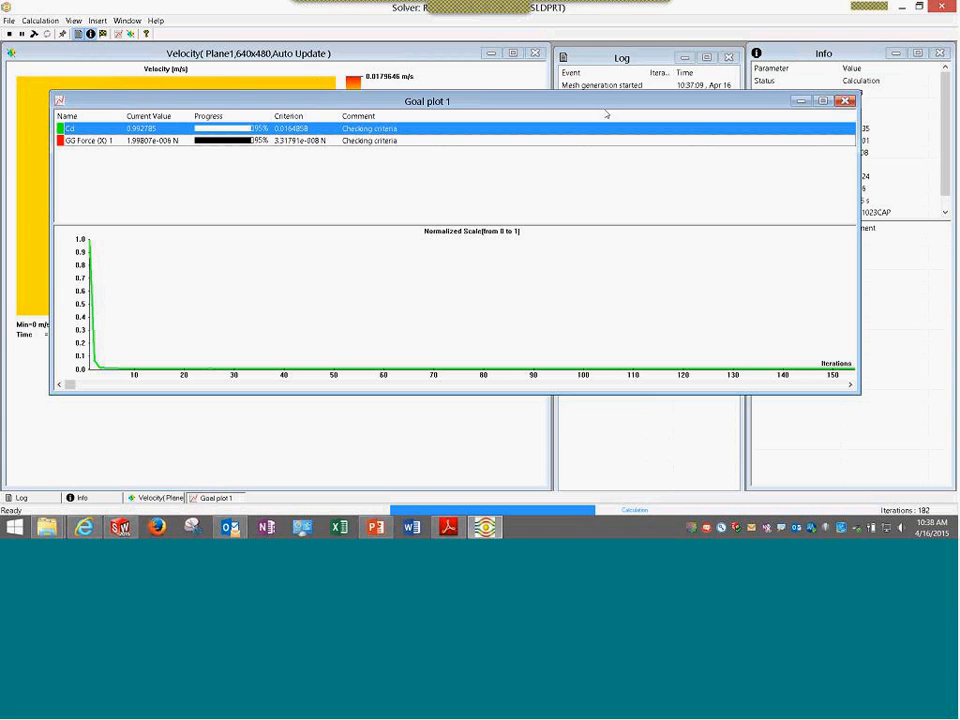
{"action": "left_click", "coordinate": [845, 101]}
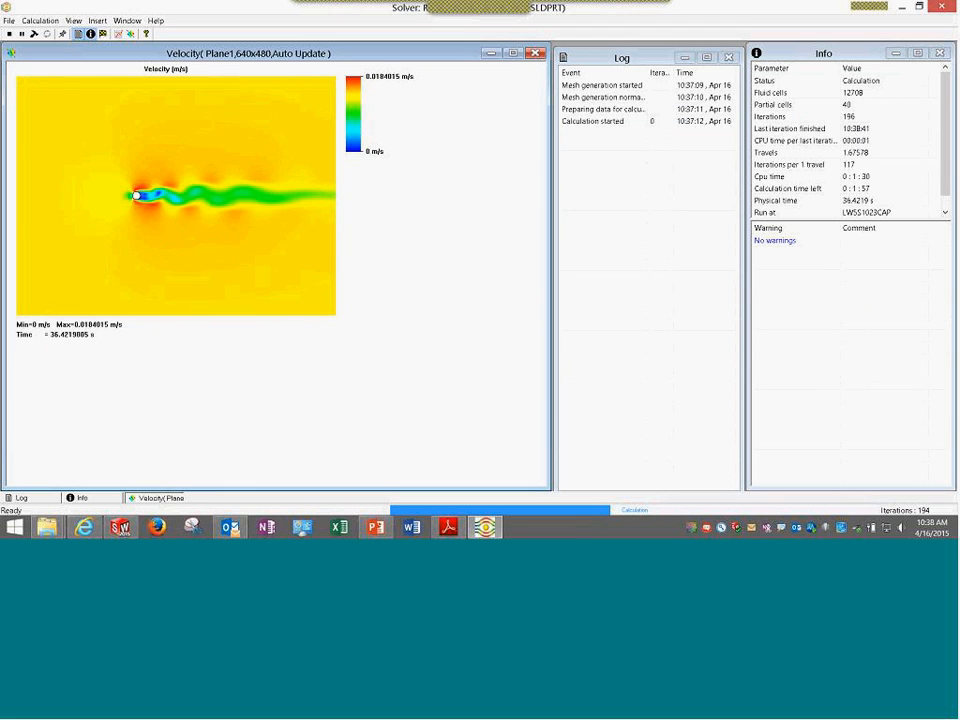
{"action": "mouse_move", "coordinate": [158, 89]}
{"action": "left_mouse_down"}
{"action": "mouse_move", "coordinate": [121, 103]}
{"action": "mouse_move", "coordinate": [165, 122]}
{"action": "mouse_move", "coordinate": [160, 90]}
{"action": "left_mouse_up"}
{"action": "mouse_move", "coordinate": [161, 269]}
{"action": "left_mouse_down"}
{"action": "mouse_move", "coordinate": [170, 334]}
{"action": "mouse_move", "coordinate": [160, 272]}
{"action": "left_mouse_up"}
{"action": "left_click_drag", "start_coordinate": [66, 238], "coordinate": [52, 262]}
{"action": "left_click_drag", "start_coordinate": [66, 101], "coordinate": [72, 120]}
{"action": "left_click_drag", "start_coordinate": [292, 264], "coordinate": [276, 262]}
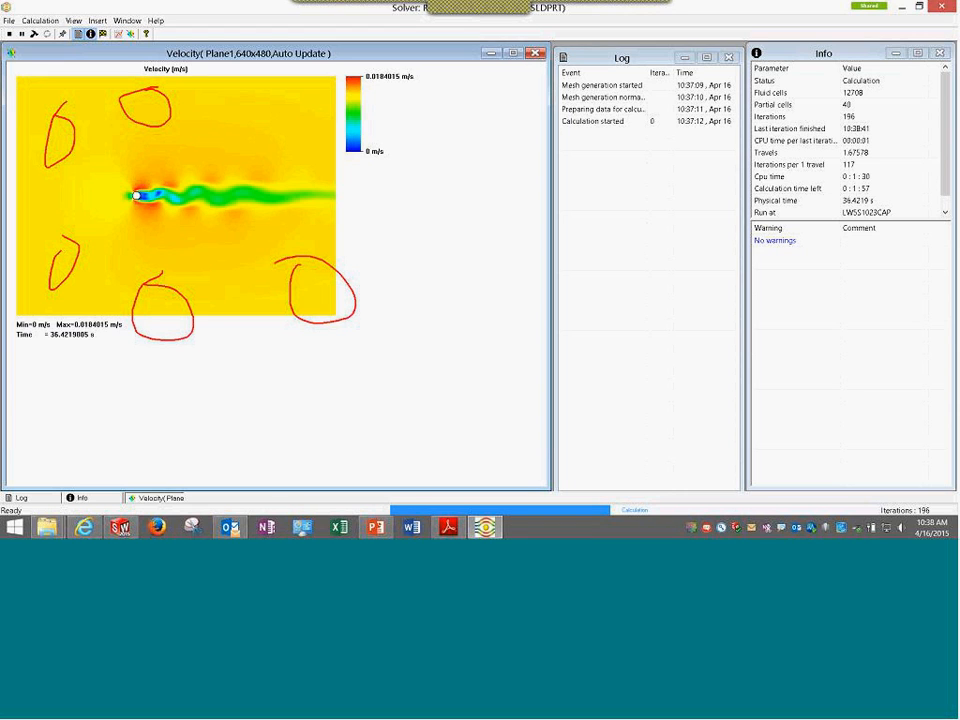
{"action": "left_click_drag", "start_coordinate": [290, 84], "coordinate": [330, 80]}
{"action": "key", "text": "Escape"}
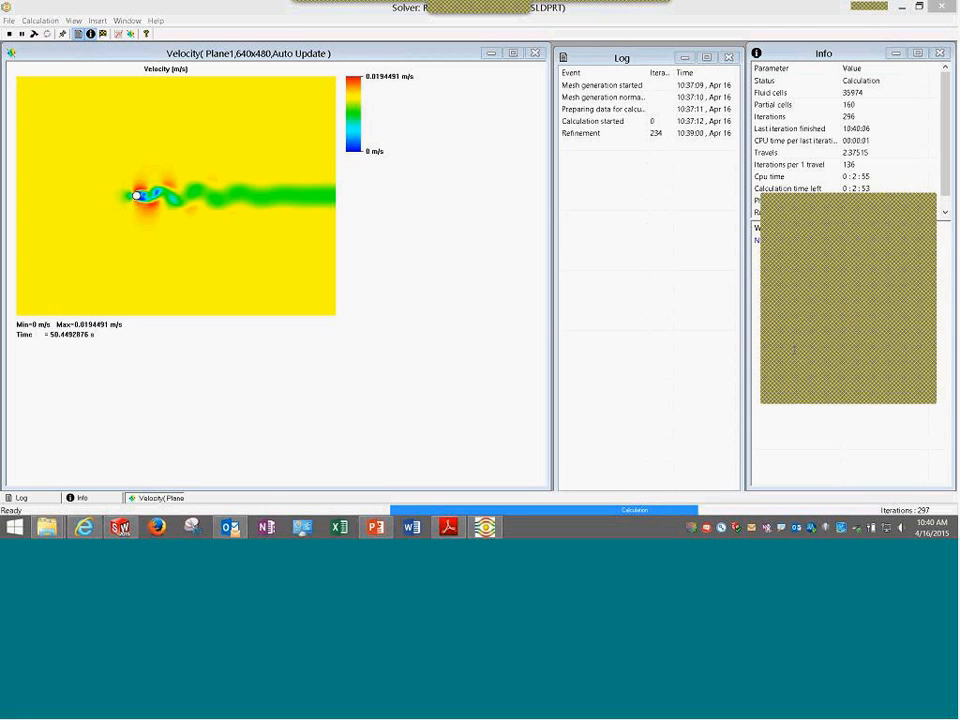
Look through the velocity preview's definition, parameter, image attribute, option and region settings, and leave them without changes.
{"action": "right_click", "coordinate": [266, 212]}
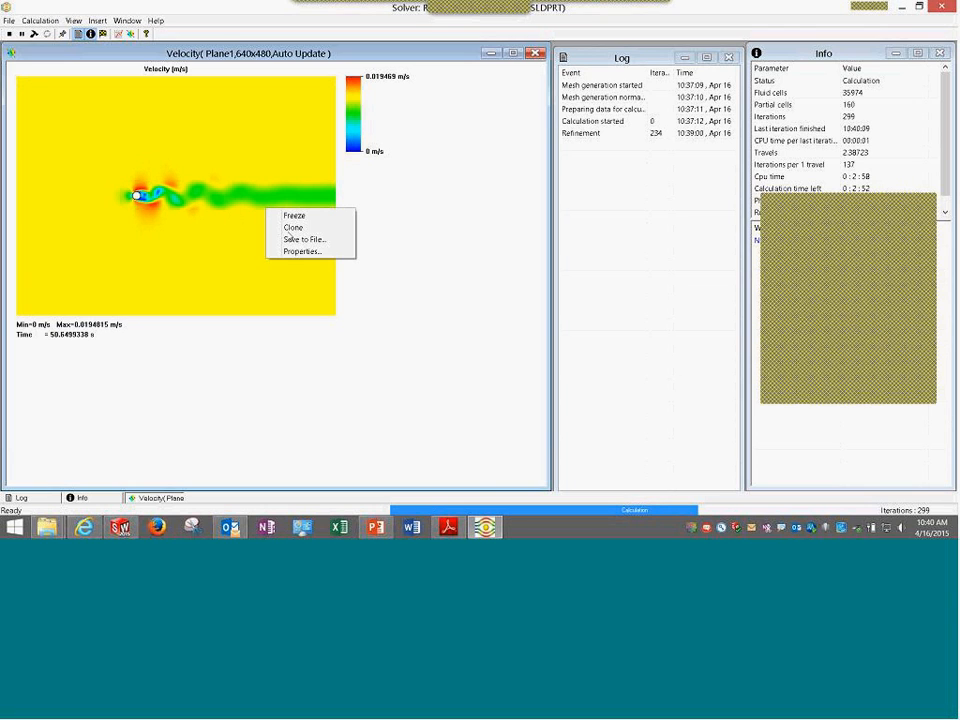
{"action": "left_click", "coordinate": [316, 251]}
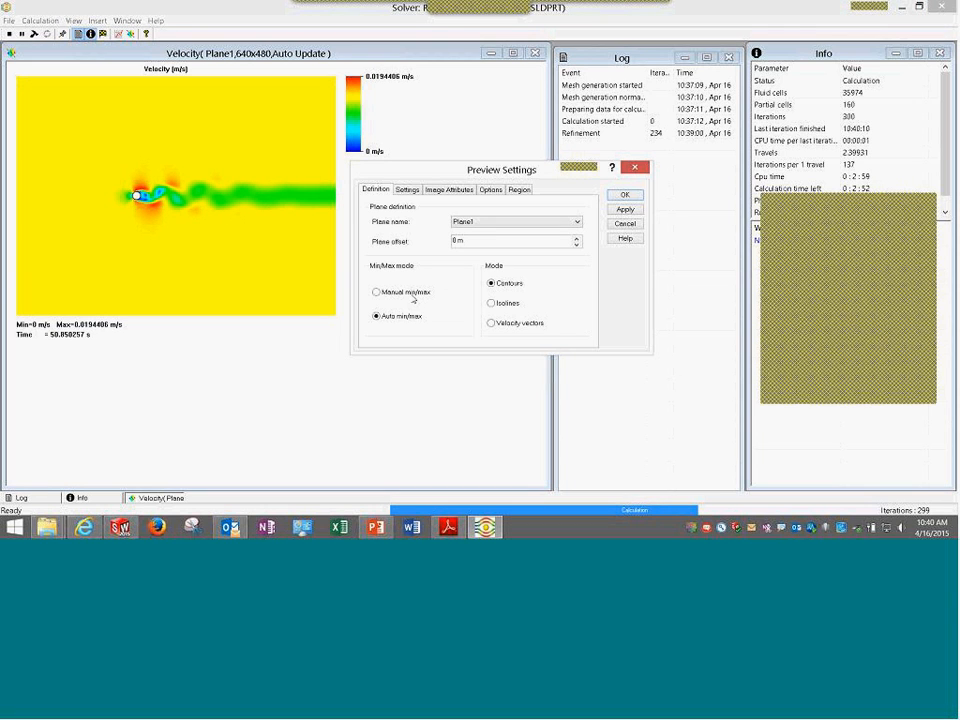
{"action": "left_click", "coordinate": [415, 191]}
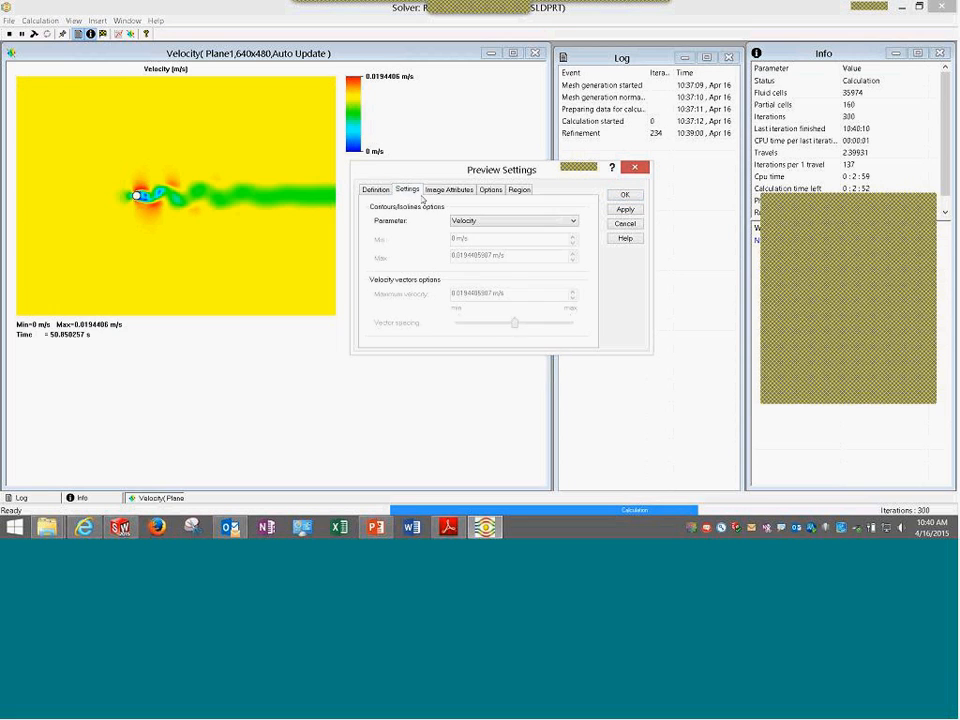
{"action": "left_click", "coordinate": [450, 190]}
{"action": "left_click", "coordinate": [490, 190]}
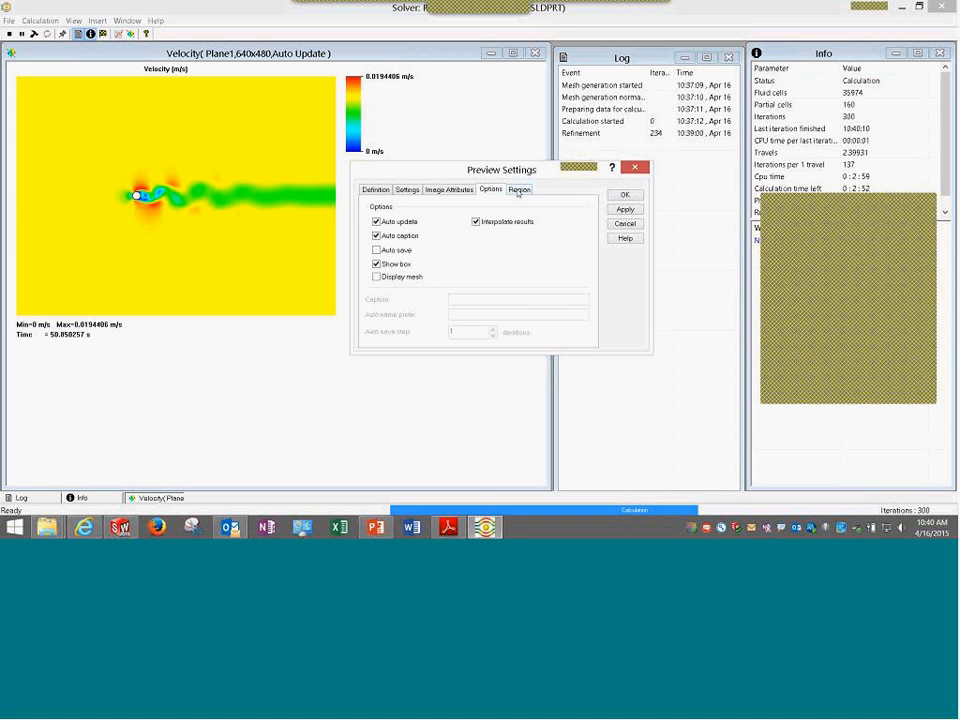
{"action": "left_click", "coordinate": [518, 190]}
{"action": "left_click", "coordinate": [376, 190]}
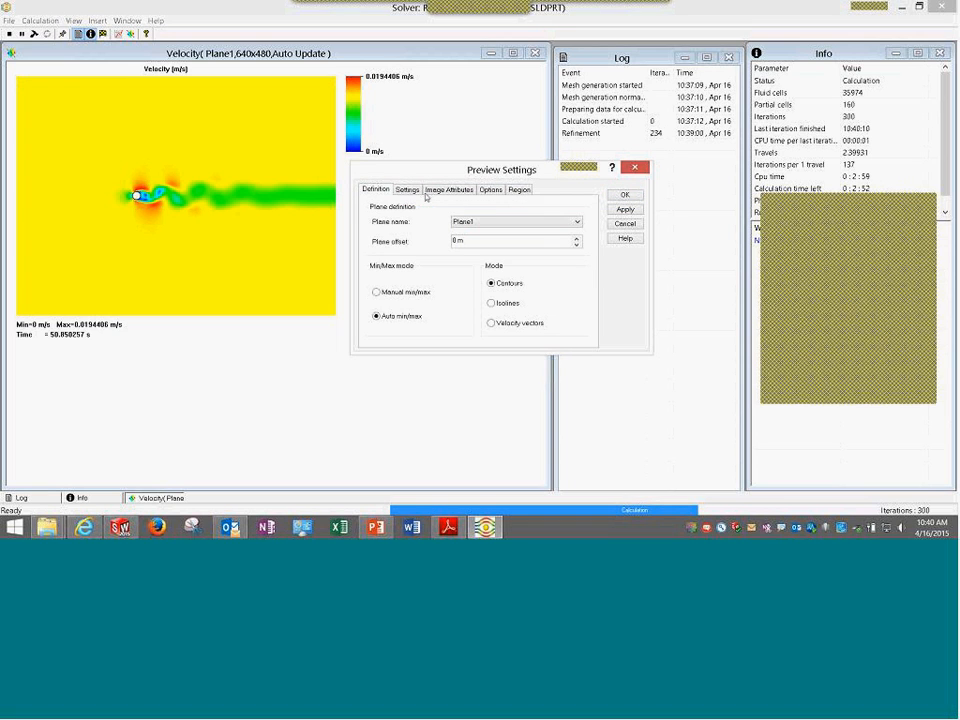
{"action": "left_click", "coordinate": [625, 224]}
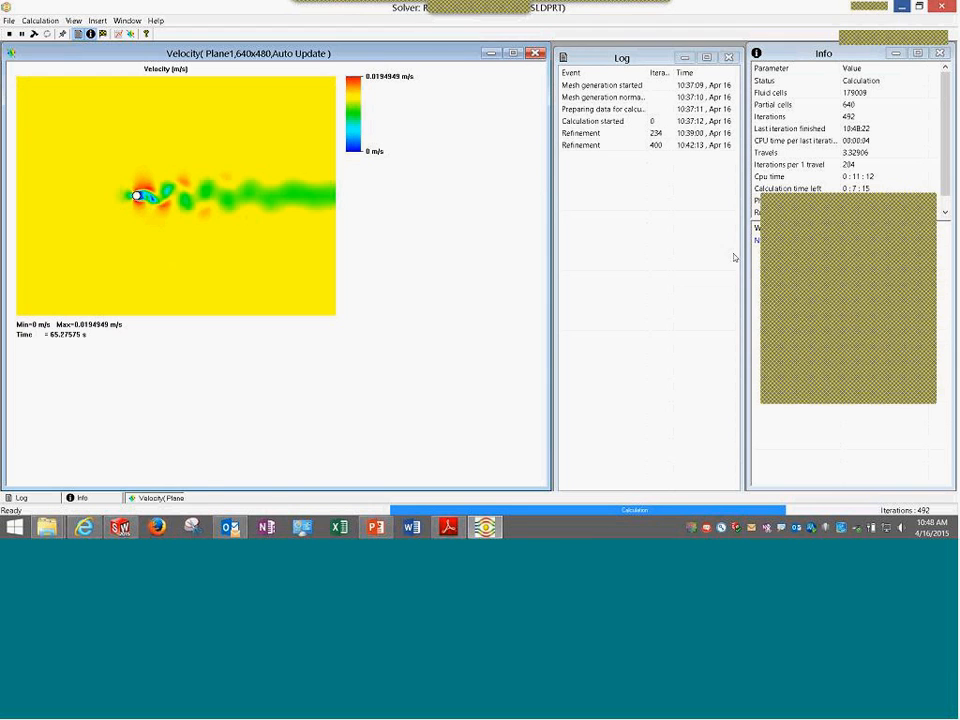
Minimize the running solver and the cylinder part window to clear the SOLIDWORKS workspace.
{"action": "left_click", "coordinate": [902, 7]}
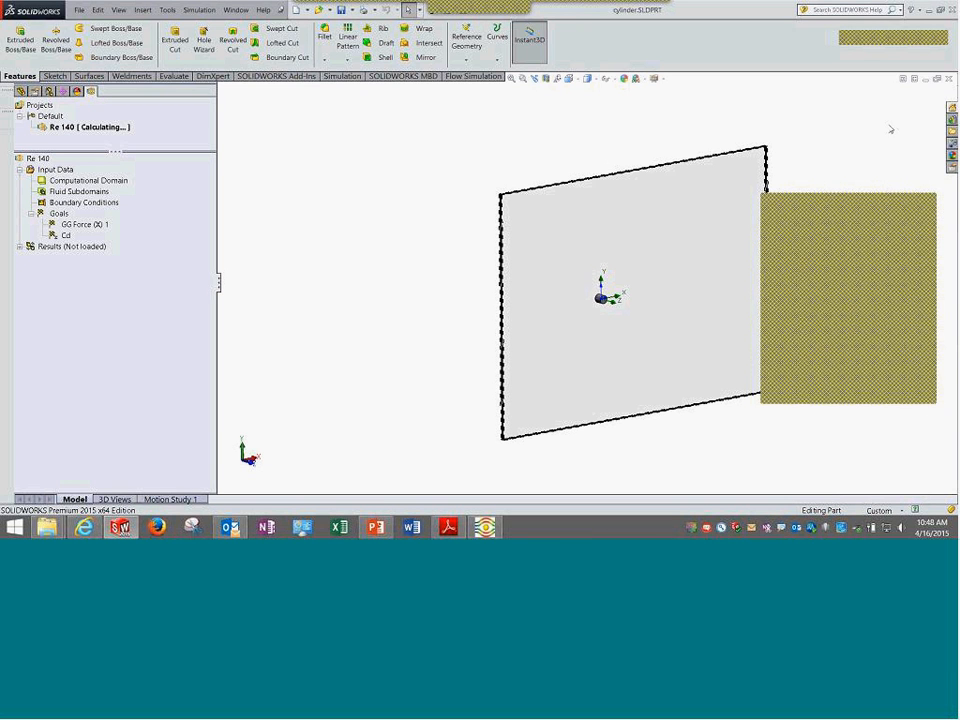
{"action": "left_click", "coordinate": [937, 80]}
{"action": "left_click", "coordinate": [883, 85]}
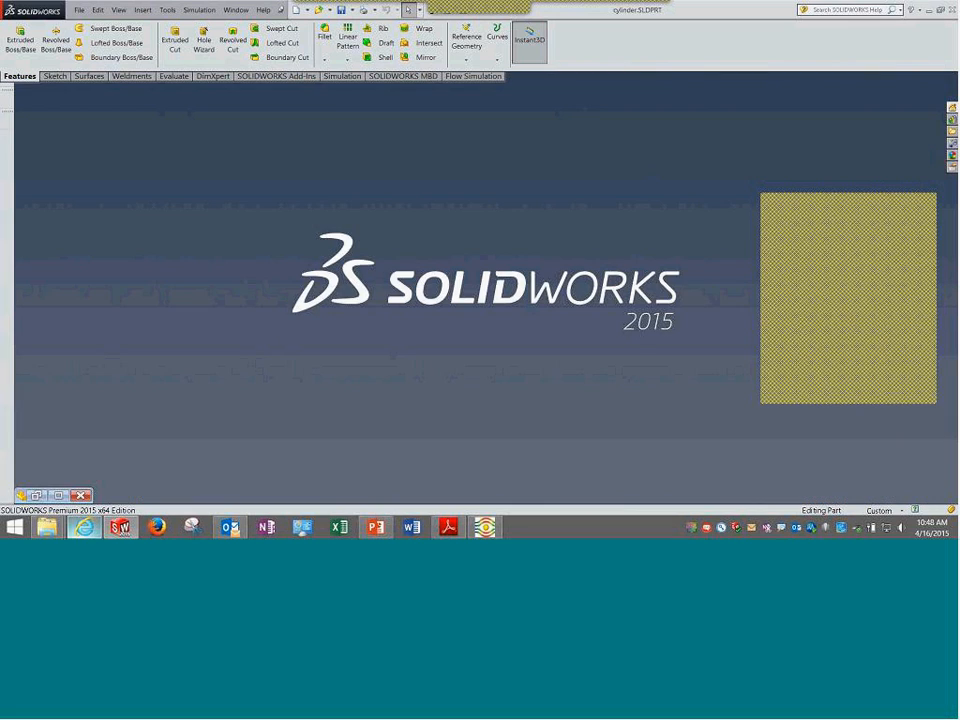
Switch to File Explorer and browse to the Case Study folder of Lesson05 under Finished.
{"action": "mouse_move", "coordinate": [47, 527]}
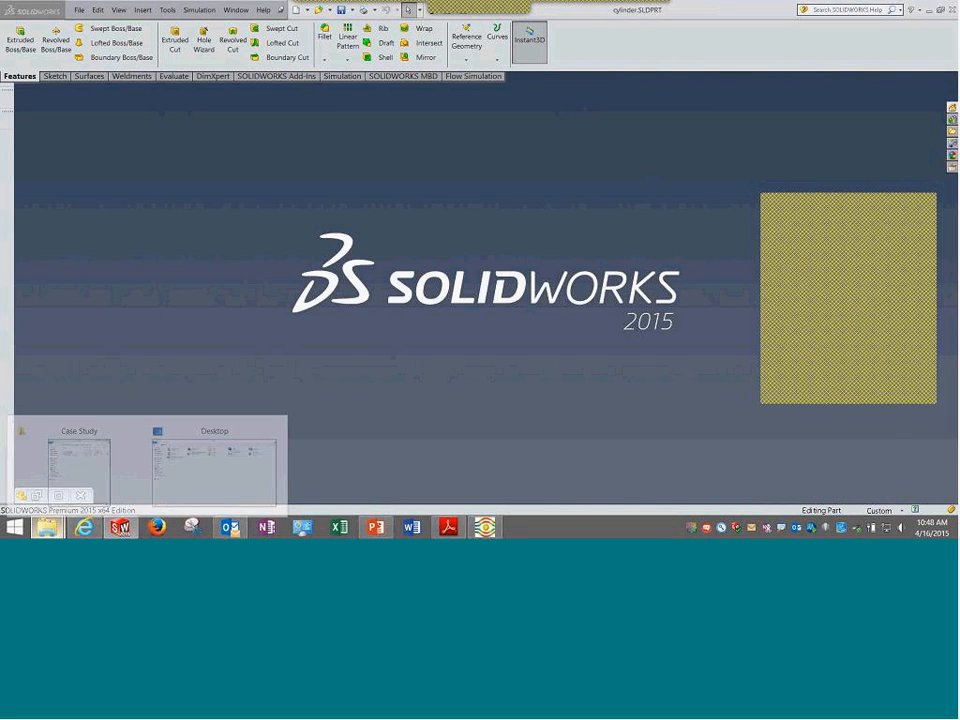
{"action": "left_click", "coordinate": [100, 463]}
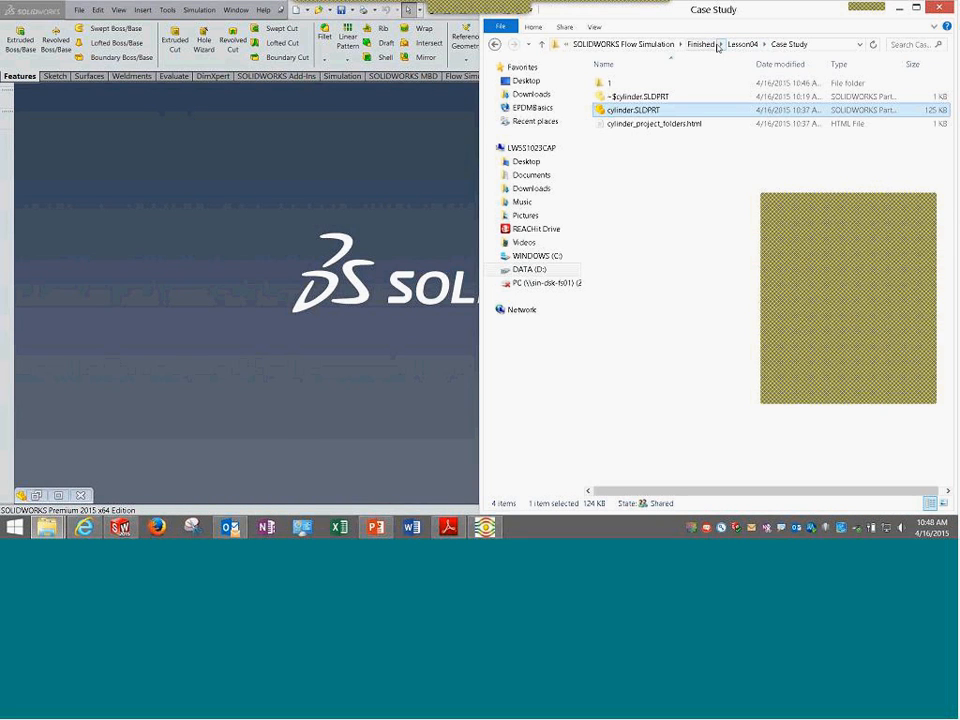
{"action": "left_click", "coordinate": [718, 47]}
{"action": "left_click", "coordinate": [741, 110]}
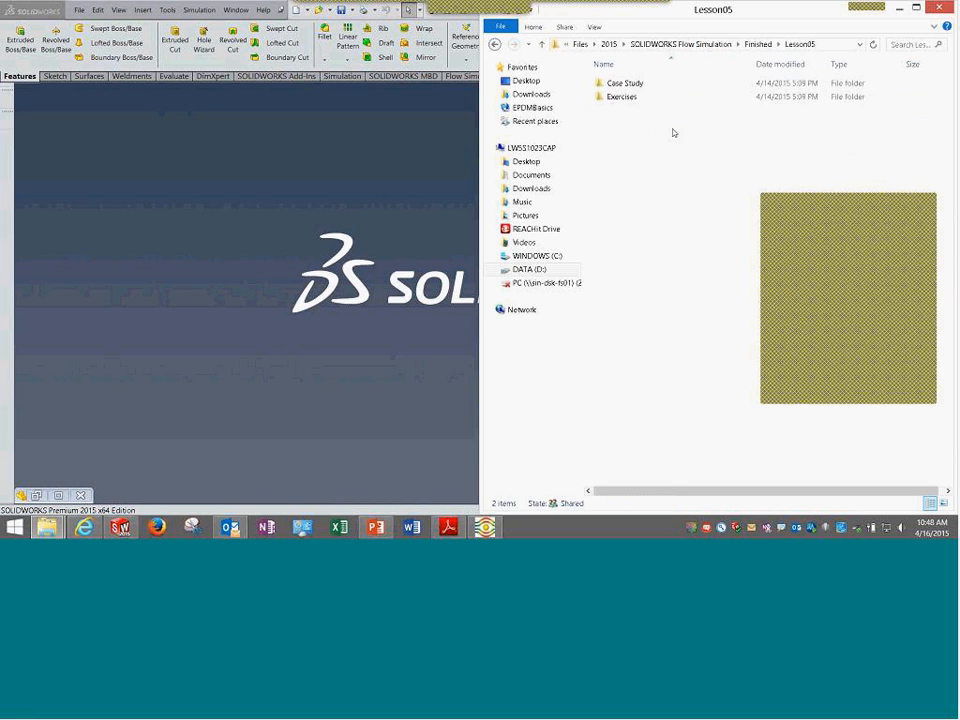
{"action": "double_click", "coordinate": [626, 84]}
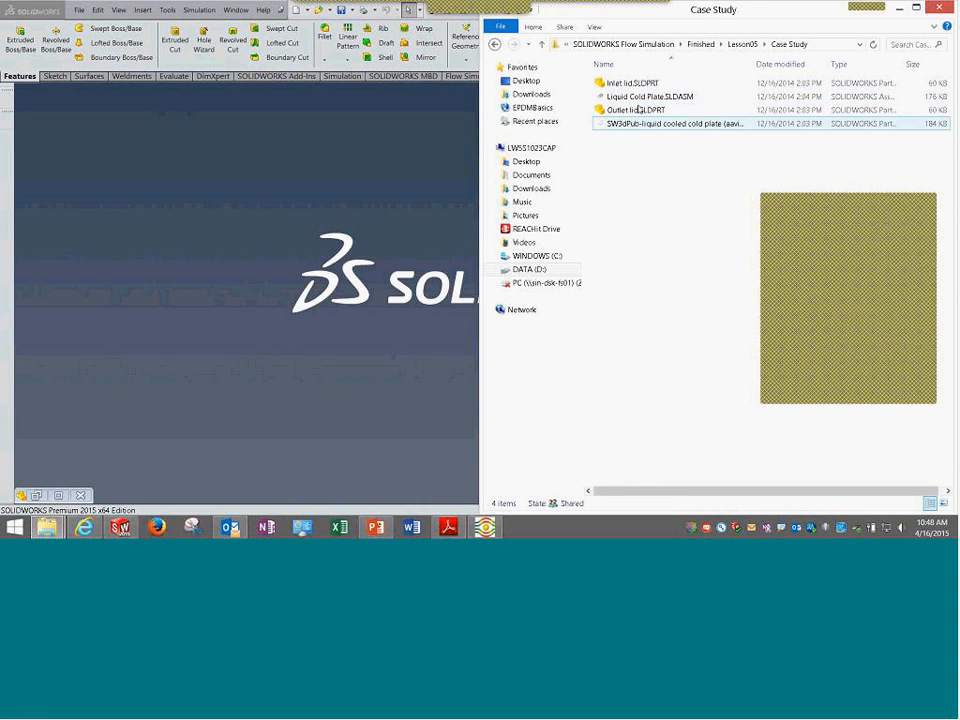
Open Liquid Cold Plate.SLDASM in SOLIDWORKS and accept the conversion of its old-format flow project.
{"action": "left_click", "coordinate": [666, 96]}
{"action": "left_click_drag", "start_coordinate": [671, 99], "coordinate": [320, 191]}
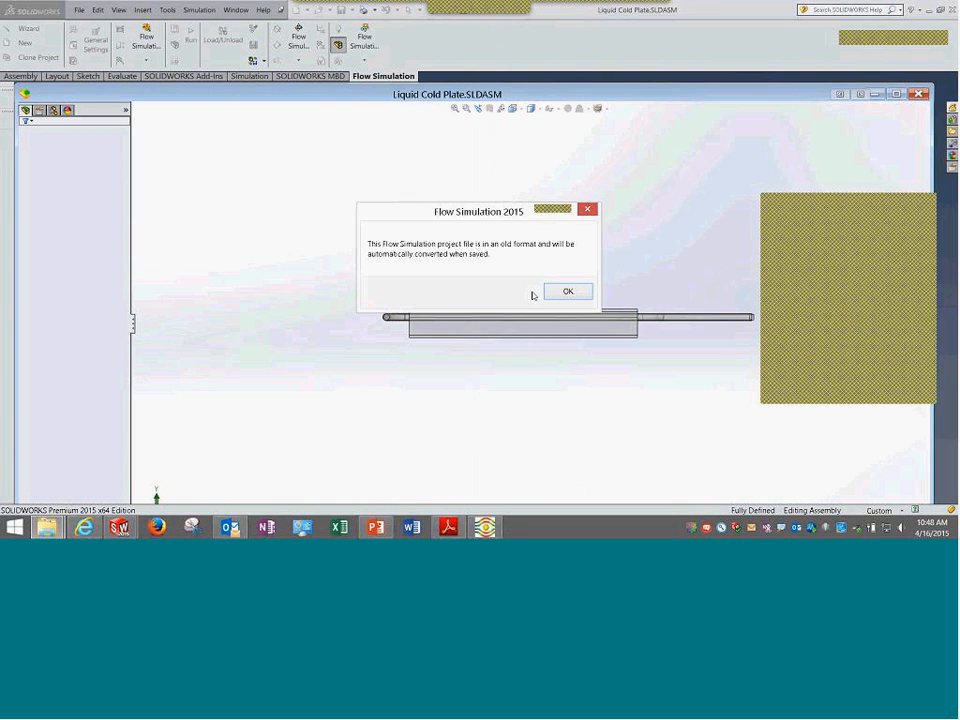
{"action": "left_click", "coordinate": [560, 292]}
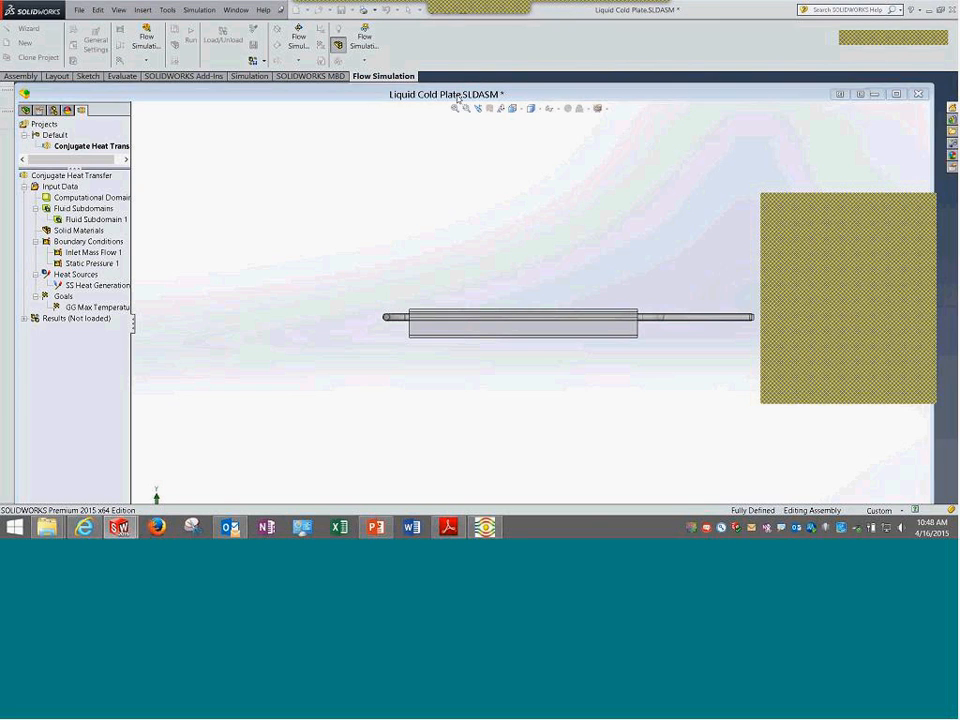
Maximize the cold plate assembly, turn it to an angled view showing the tubes, and widen the analysis tree.
{"action": "double_click", "coordinate": [452, 99]}
{"action": "middle_click_drag", "start_coordinate": [427, 234], "coordinate": [406, 249]}
{"action": "left_click", "coordinate": [925, 207]}
{"action": "middle_click_drag", "start_coordinate": [302, 285], "coordinate": [290, 310]}
{"action": "left_click_drag", "start_coordinate": [137, 294], "coordinate": [186, 298]}
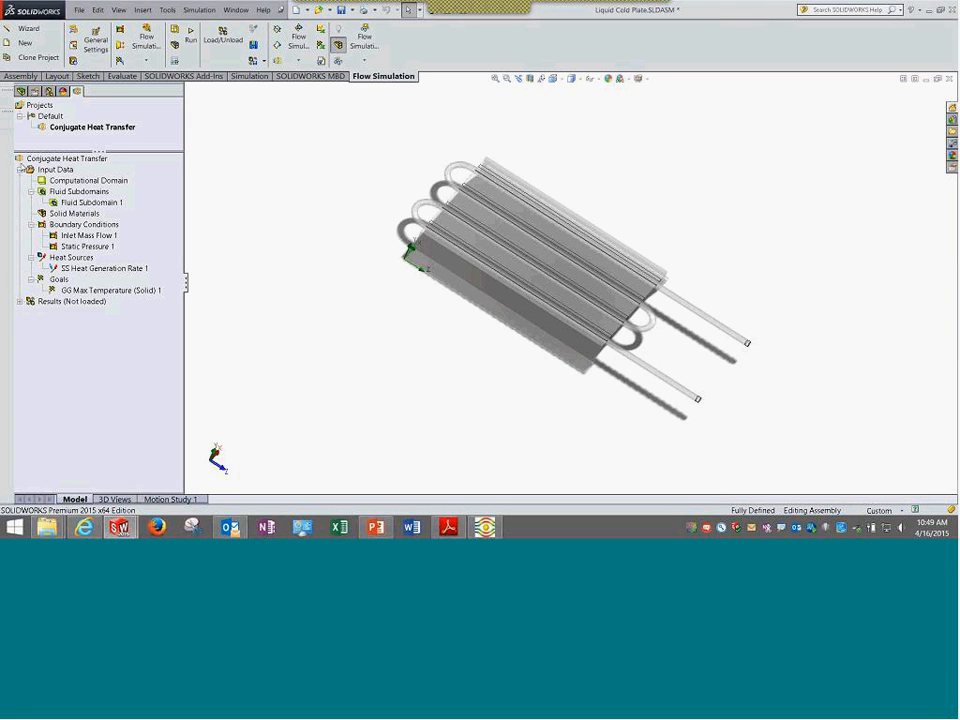
Examine the Conjugate Heat Transfer project's general settings for heat conduction in solids and gravity components, and bring up its project fluids.
{"action": "right_click", "coordinate": [40, 169]}
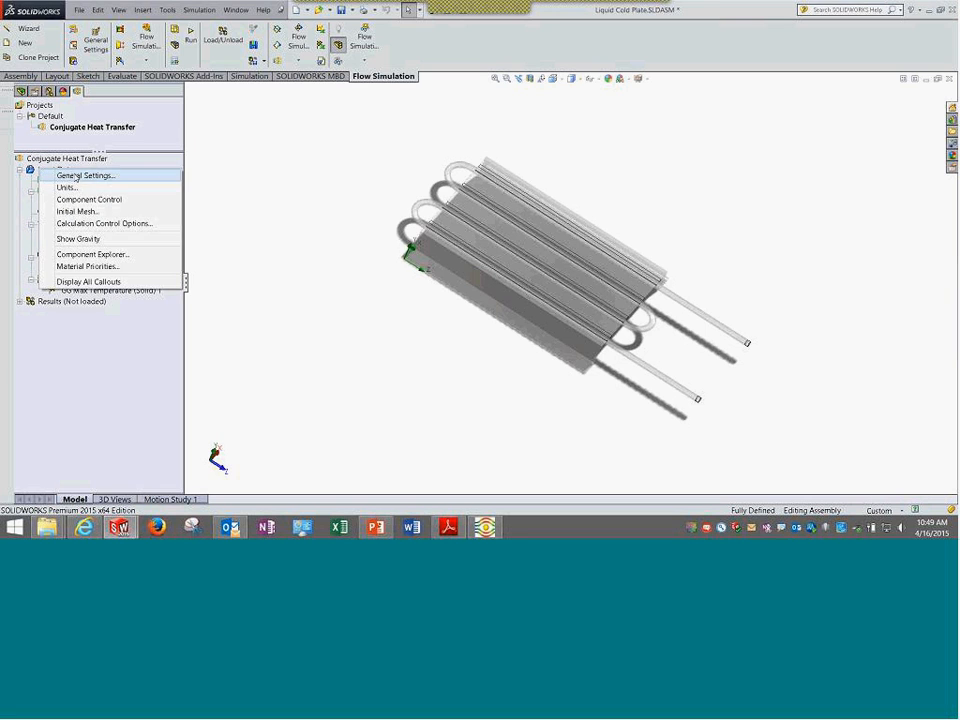
{"action": "left_click", "coordinate": [76, 176]}
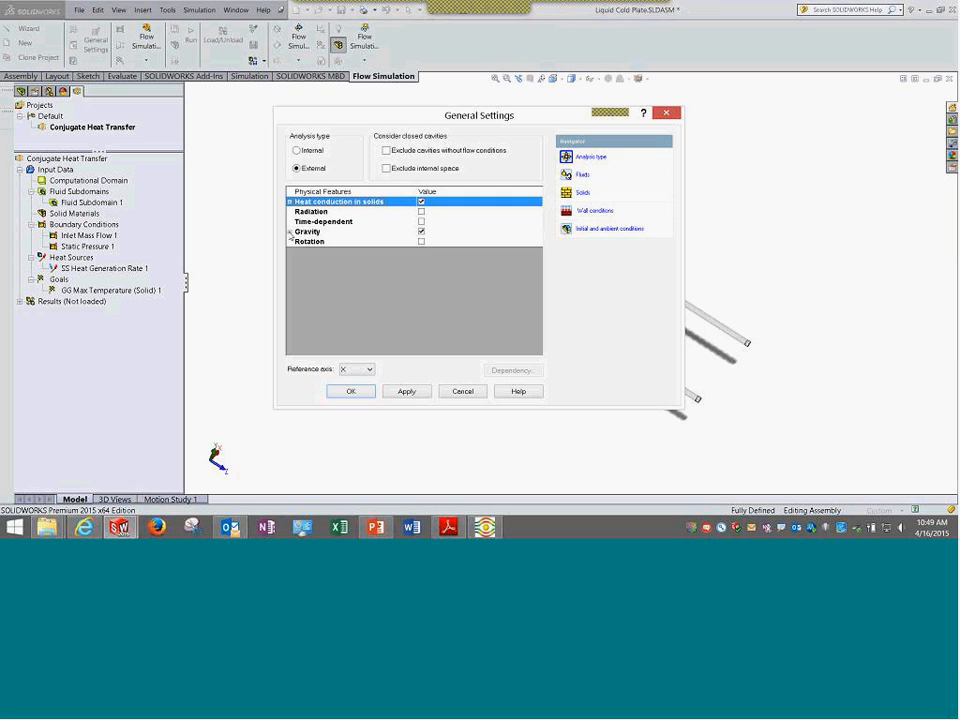
{"action": "left_click", "coordinate": [289, 231]}
{"action": "left_click", "coordinate": [289, 201]}
{"action": "left_click_drag", "start_coordinate": [437, 100], "coordinate": [328, 81]}
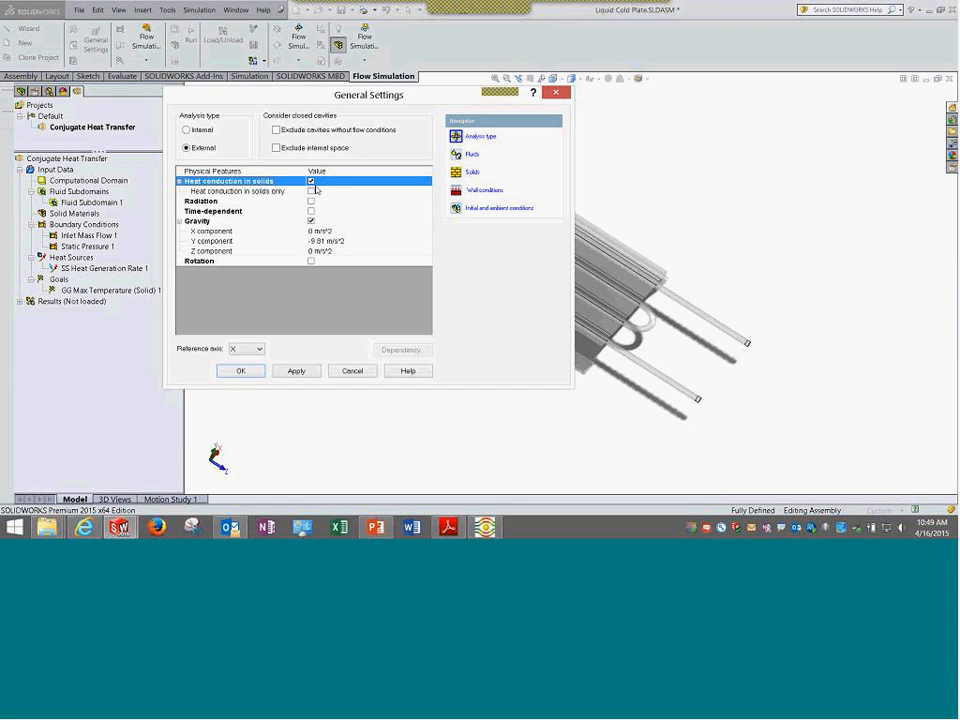
{"action": "left_click_drag", "start_coordinate": [346, 105], "coordinate": [290, 96]}
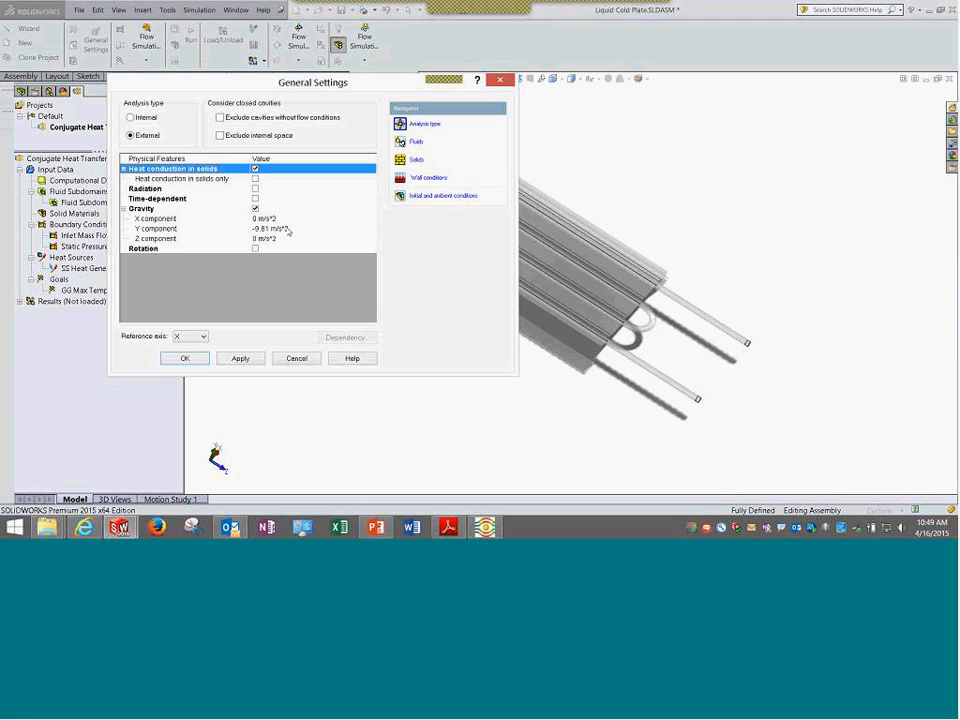
{"action": "left_click", "coordinate": [288, 230]}
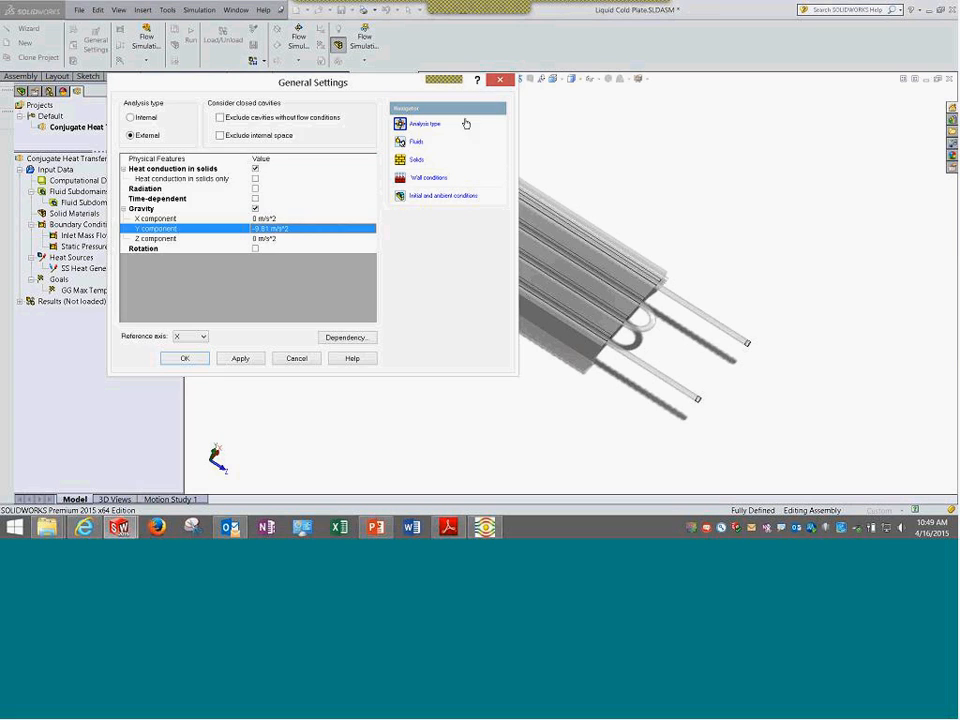
{"action": "left_click", "coordinate": [448, 146]}
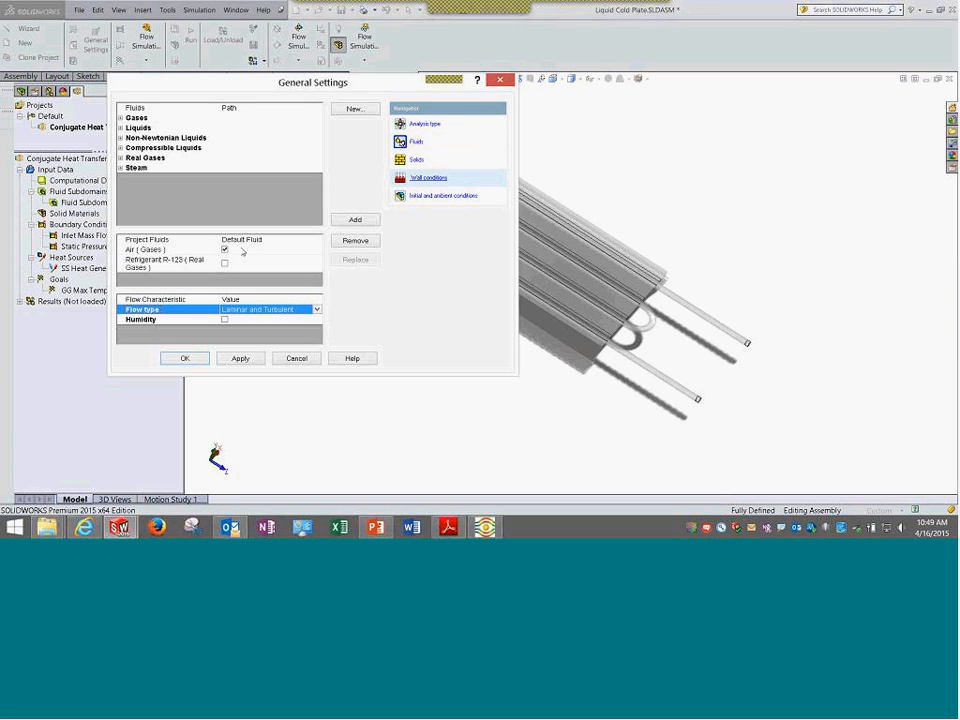
Try Refrigerant R-123 as the default project fluid in place of air, and highlight the tube on the cold plate.
{"action": "left_click", "coordinate": [245, 258]}
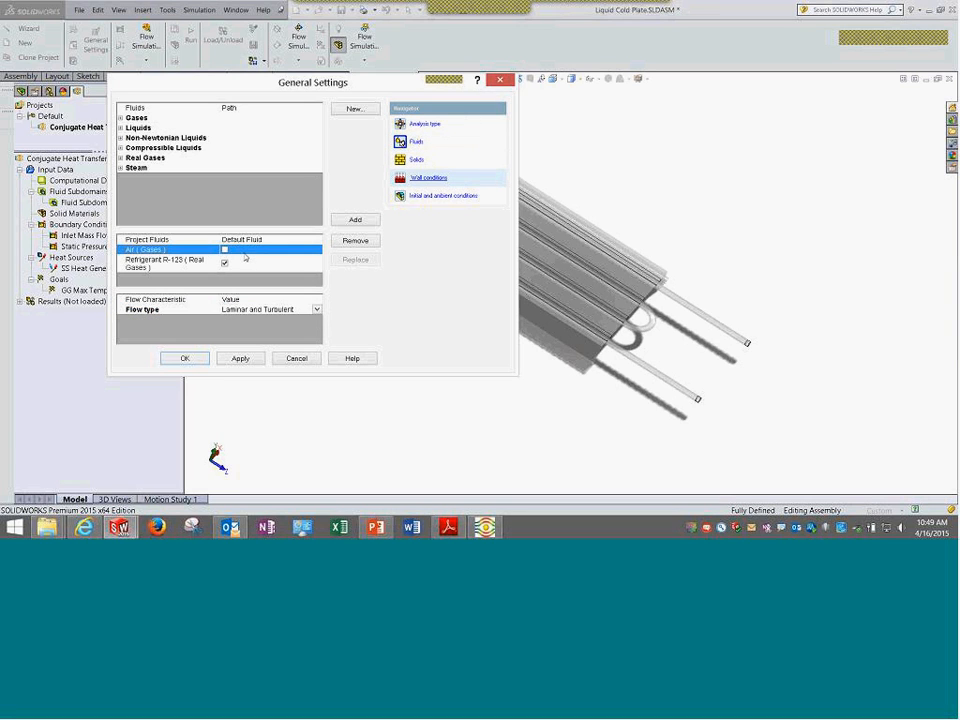
{"action": "left_click", "coordinate": [250, 263]}
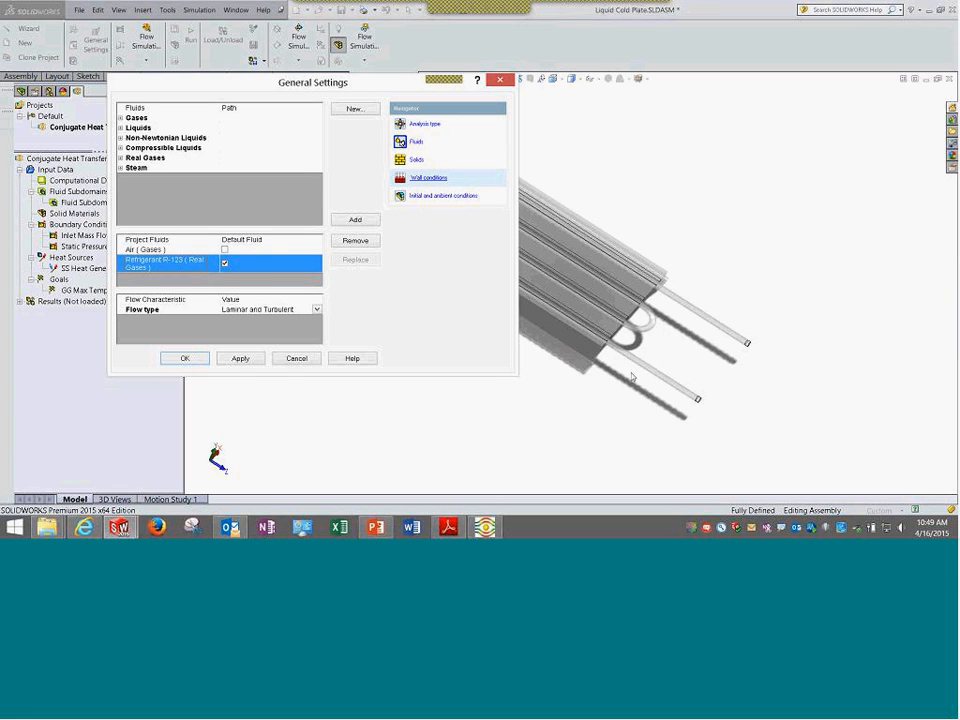
{"action": "left_click", "coordinate": [688, 392]}
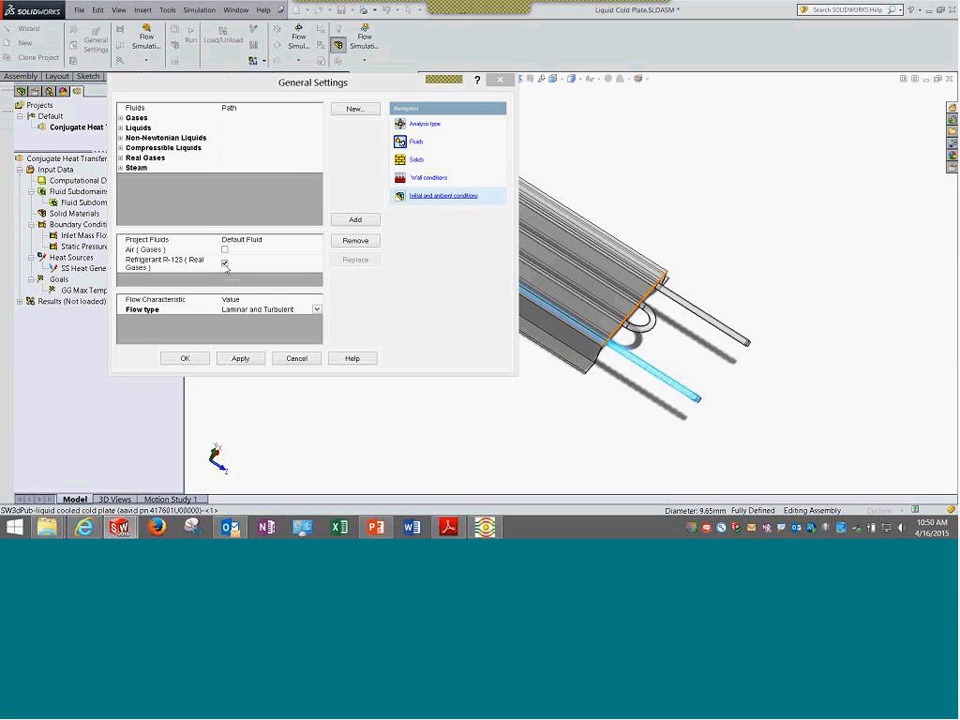
Review the initial and ambient conditions, including turbulence and solid parameters, and close the general settings without saving.
{"action": "left_click", "coordinate": [452, 197]}
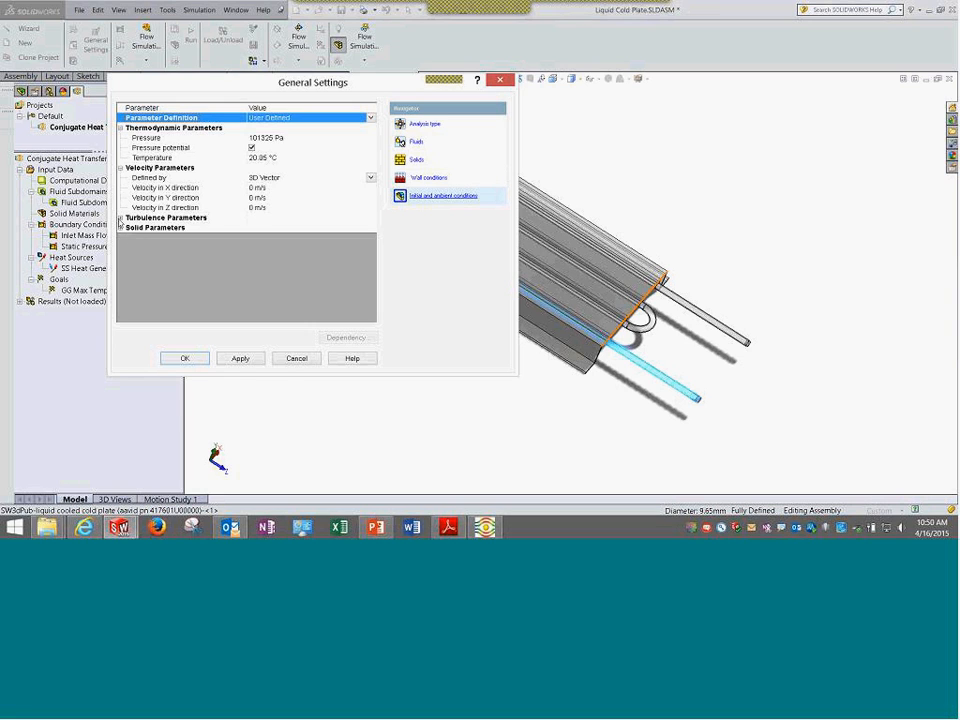
{"action": "left_click", "coordinate": [120, 218]}
{"action": "left_click", "coordinate": [120, 258]}
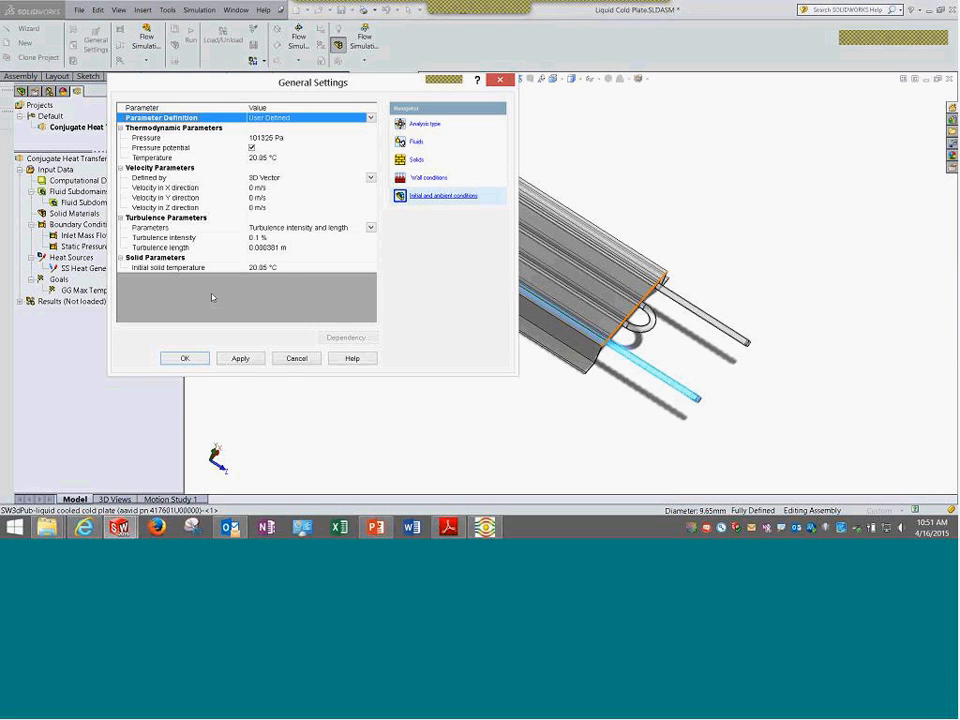
{"action": "left_click", "coordinate": [297, 360]}
Open the project's initial mesh settings and move the dialog clear of the cold plate model.
{"action": "left_click", "coordinate": [62, 173]}
{"action": "right_click", "coordinate": [62, 172]}
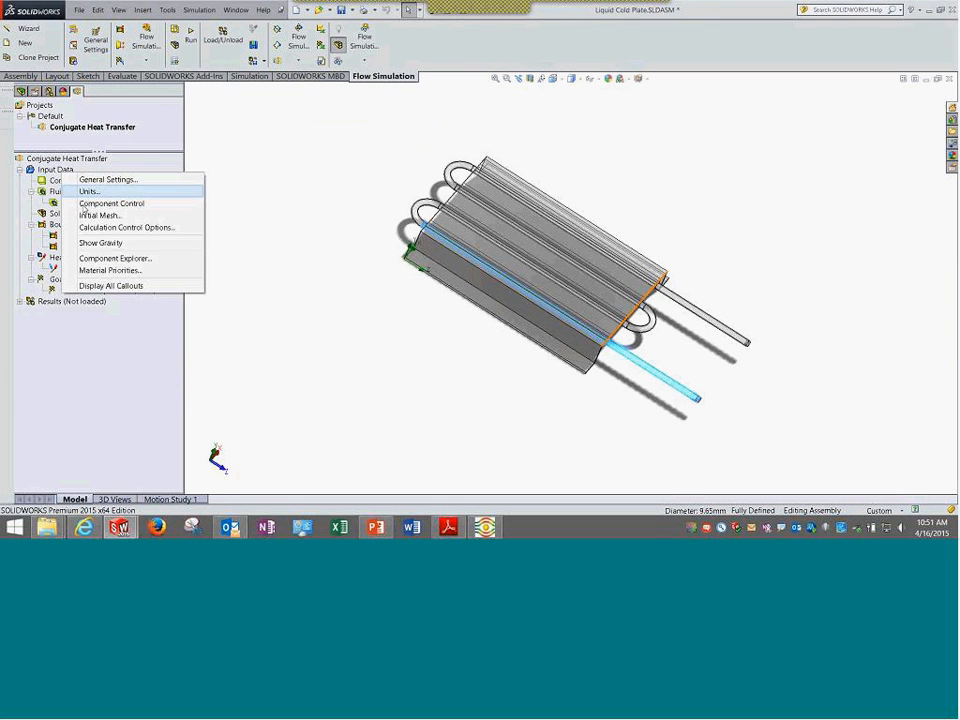
{"action": "left_click", "coordinate": [122, 215]}
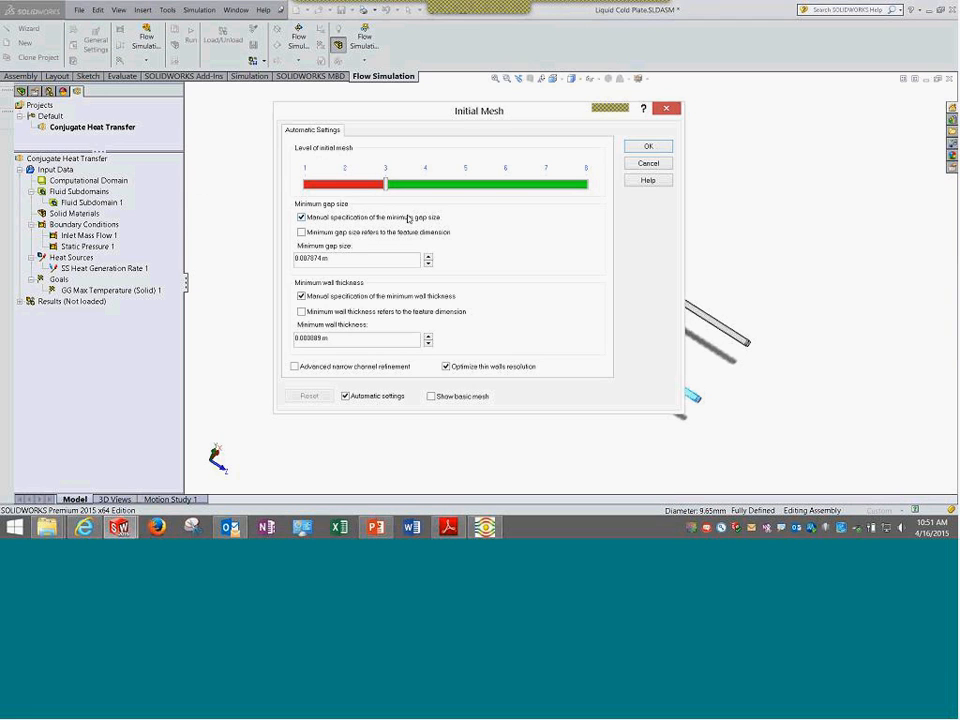
{"action": "left_click_drag", "start_coordinate": [420, 112], "coordinate": [236, 59]}
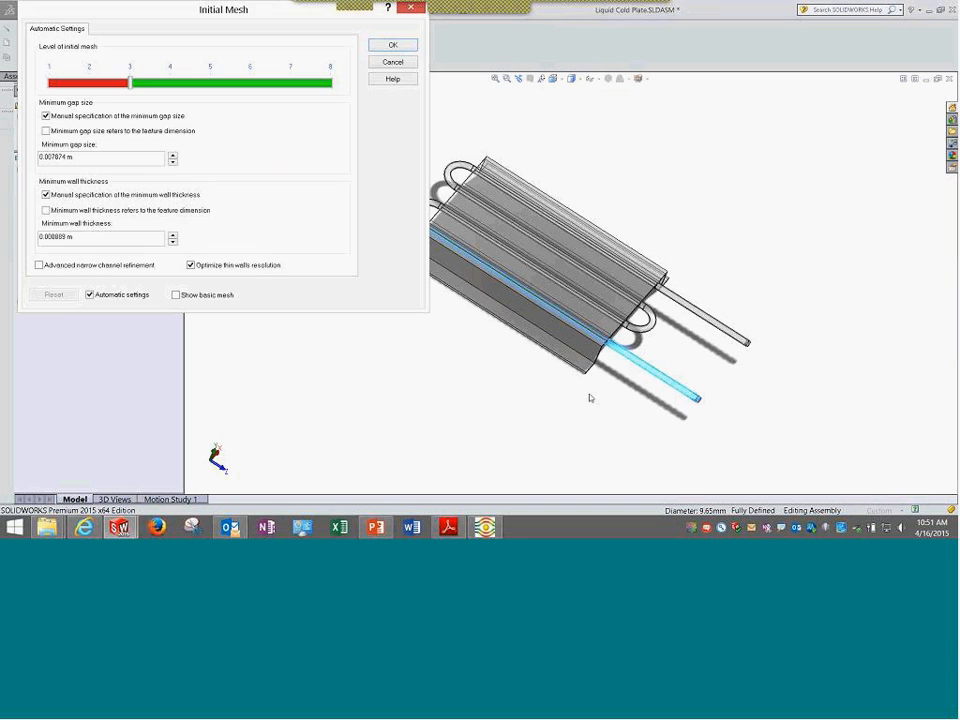
Examine the highlighted tube and its lidded end from a lower angle, comparing it with the mesh settings.
{"action": "scroll", "coordinate": [590, 395], "scroll_direction": "up", "scroll_amount": 2}
{"action": "middle_click_drag", "start_coordinate": [590, 395], "coordinate": [559, 330]}
{"action": "scroll", "coordinate": [560, 330], "scroll_direction": "down", "scroll_amount": 4}
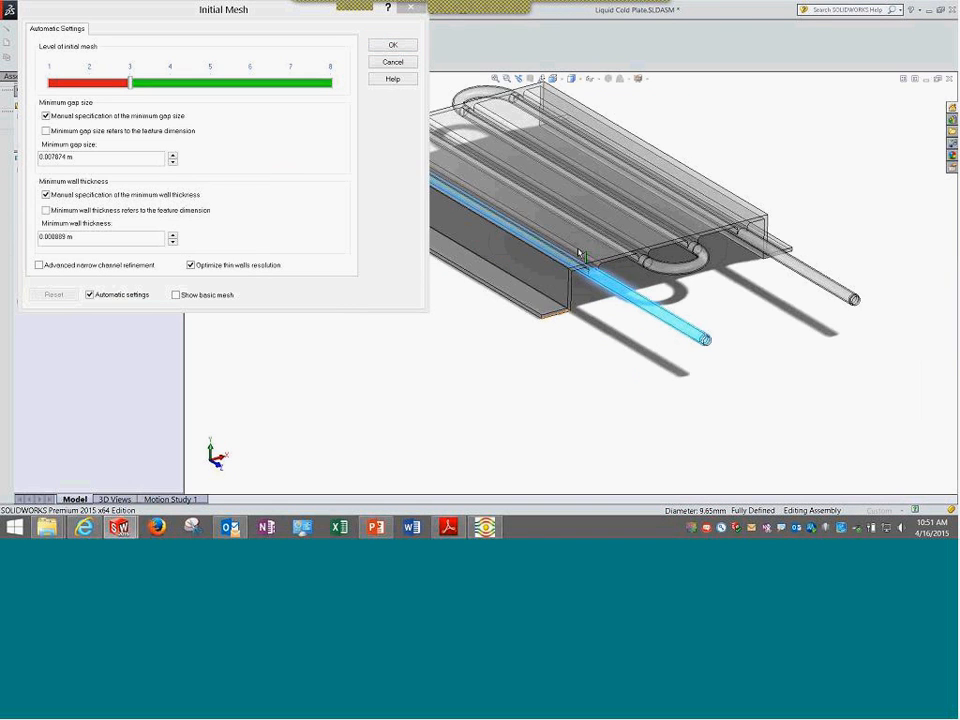
{"action": "scroll", "coordinate": [690, 223], "scroll_direction": "down", "scroll_amount": 2}
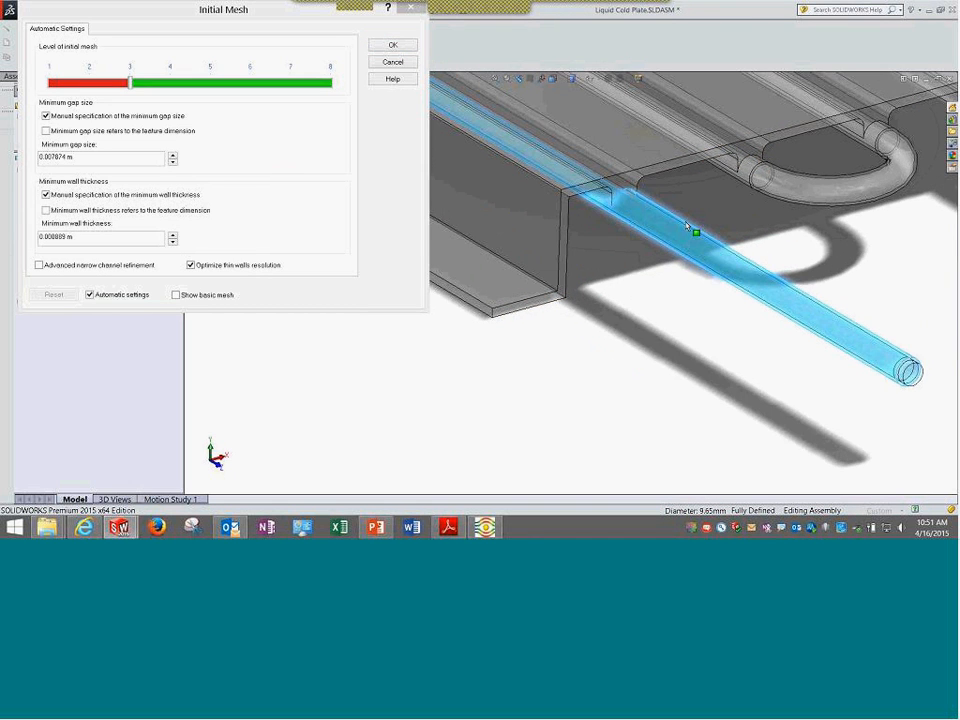
{"action": "scroll", "coordinate": [688, 228], "scroll_direction": "up", "scroll_amount": 1}
{"action": "scroll", "coordinate": [811, 407], "scroll_direction": "down", "scroll_amount": 3}
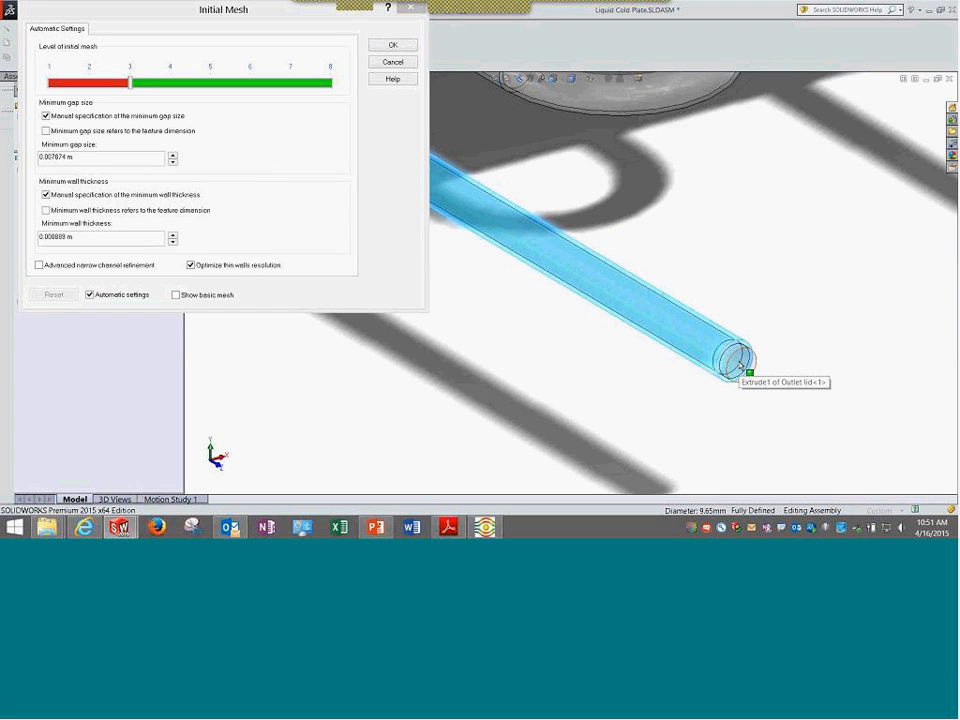
{"action": "scroll", "coordinate": [740, 366], "scroll_direction": "up", "scroll_amount": 5}
{"action": "scroll", "coordinate": [476, 226], "scroll_direction": "down", "scroll_amount": 2}
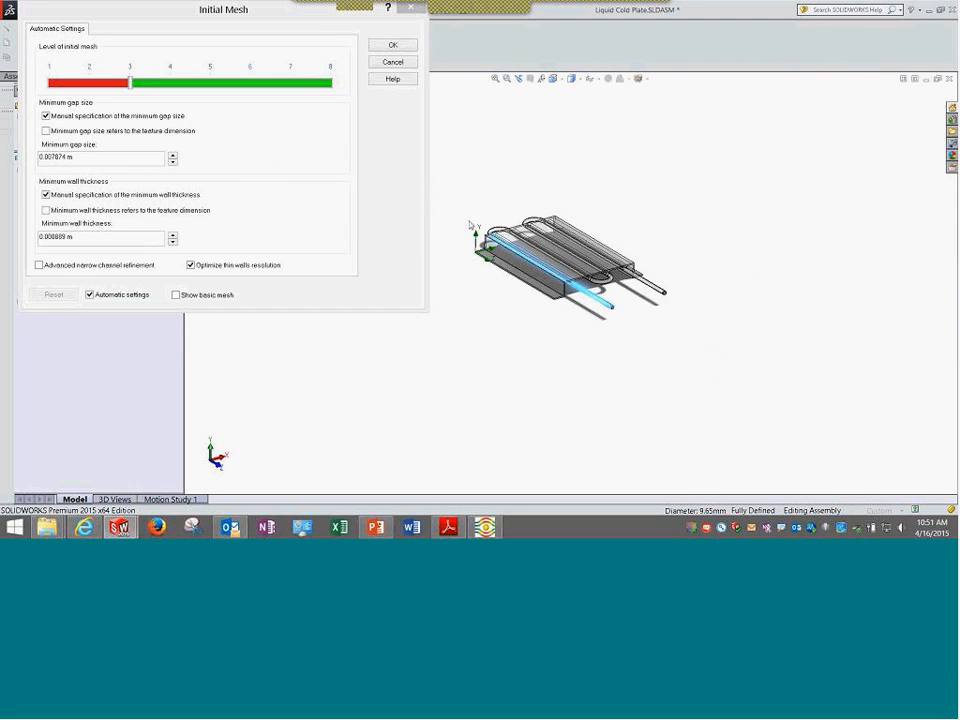
Review the manual minimum gap size and minimum wall thickness, and leave the initial mesh settings without changes.
{"action": "left_click_drag", "start_coordinate": [84, 158], "coordinate": [2, 182]}
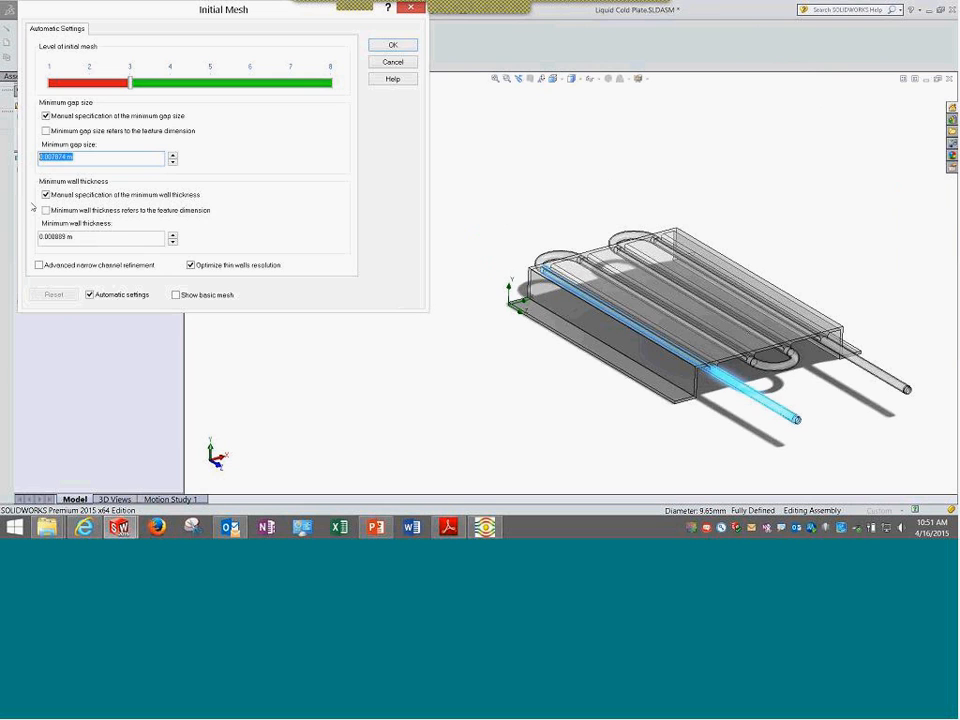
{"action": "left_click_drag", "start_coordinate": [93, 239], "coordinate": [4, 262]}
{"action": "left_click_drag", "start_coordinate": [101, 162], "coordinate": [14, 178]}
{"action": "left_click", "coordinate": [392, 61]}
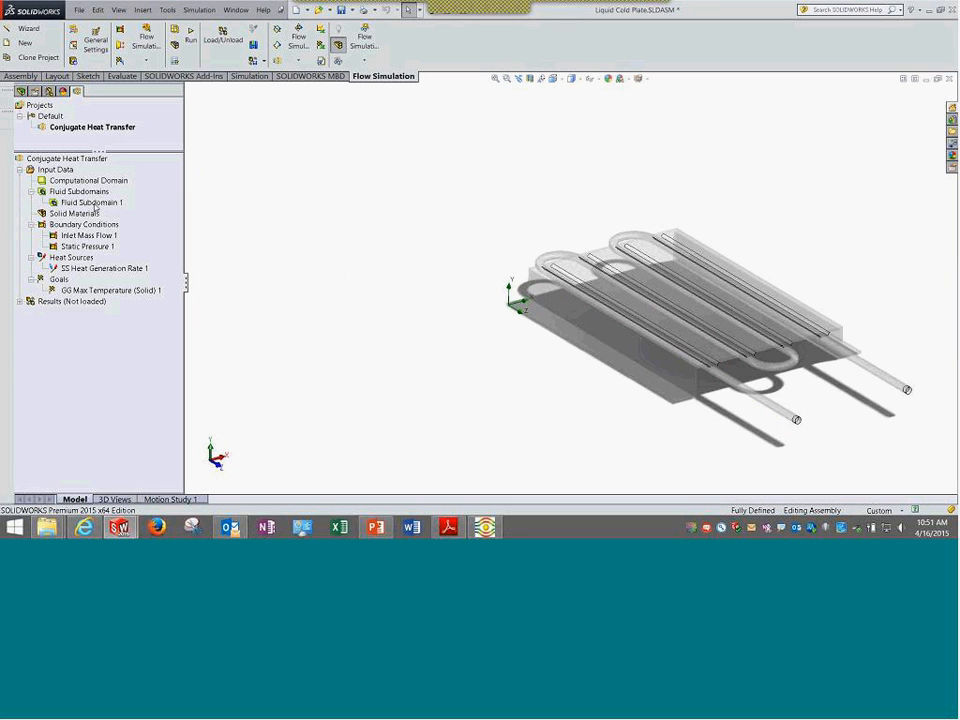
Show the computational domain around the cold plate, inspect its extents from the side, and hide it again.
{"action": "middle_click_drag", "start_coordinate": [482, 184], "coordinate": [506, 210]}
{"action": "scroll", "coordinate": [506, 210], "scroll_direction": "up", "scroll_amount": 2}
{"action": "right_click", "coordinate": [98, 184]}
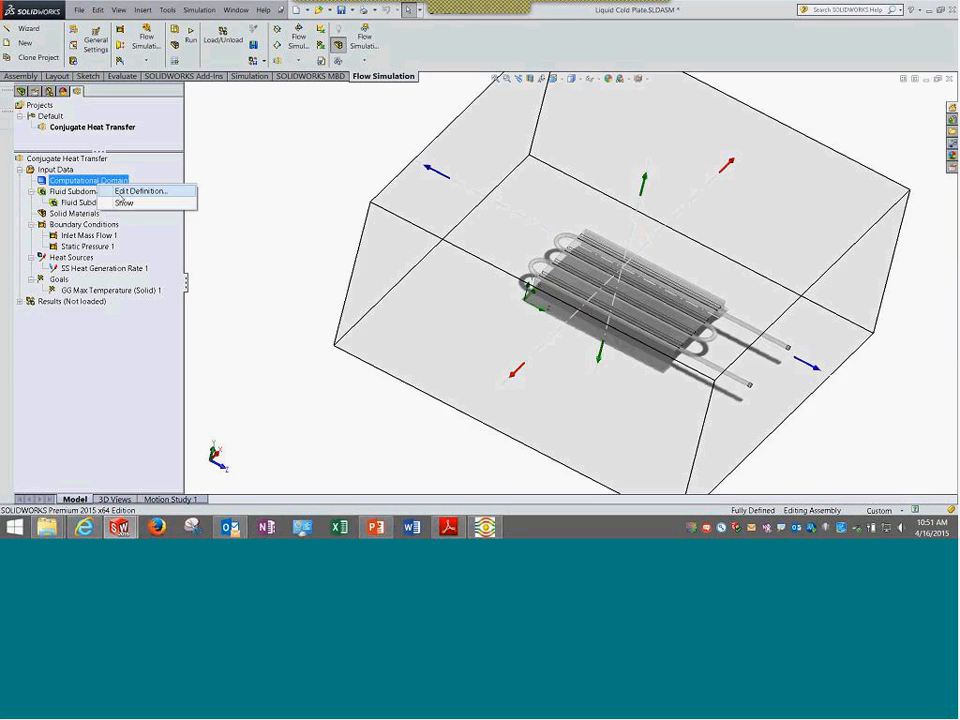
{"action": "left_click", "coordinate": [139, 204]}
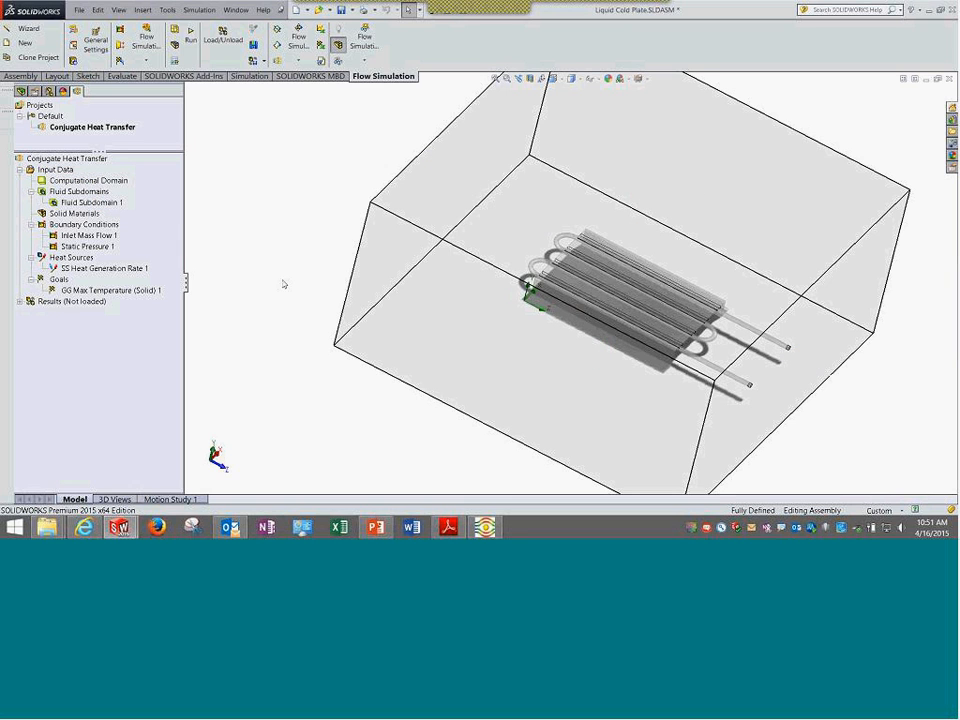
{"action": "middle_click_drag", "start_coordinate": [324, 351], "coordinate": [315, 306]}
{"action": "right_click", "coordinate": [119, 182]}
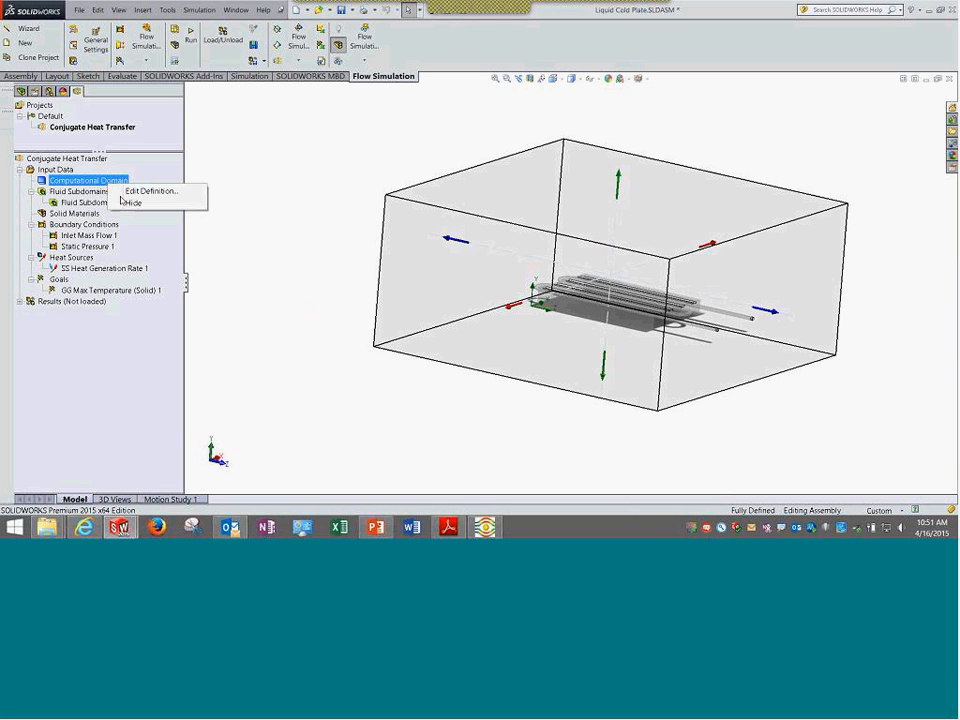
{"action": "left_click", "coordinate": [131, 202]}
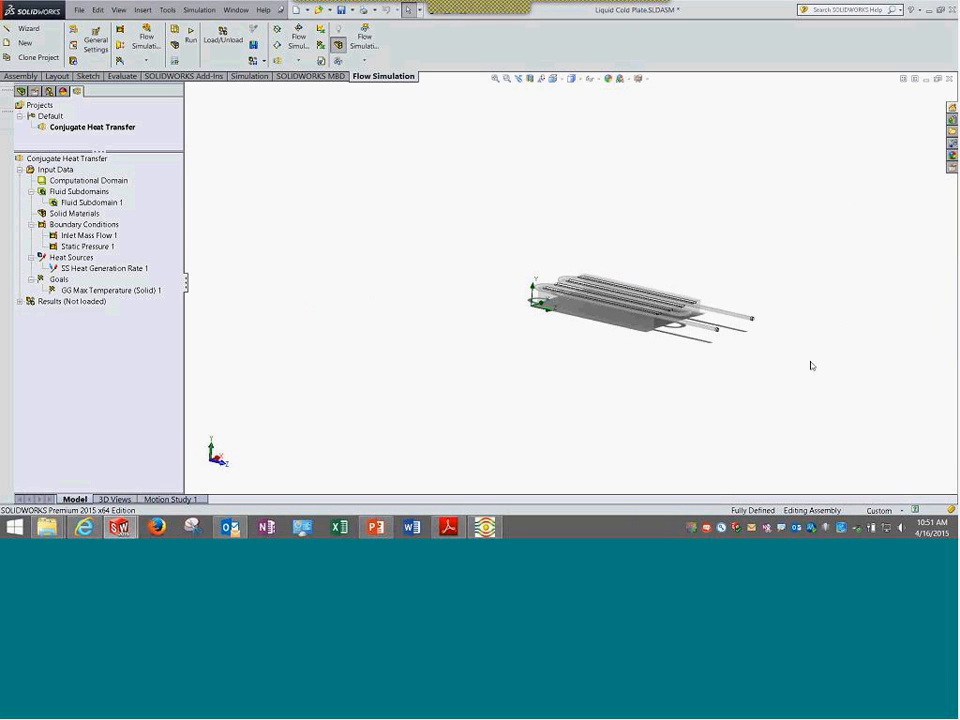
Examine the cold plate's tube bends and the lid closing the tube end, and return to the whole model.
{"action": "scroll", "coordinate": [752, 350], "scroll_direction": "down", "scroll_amount": 5}
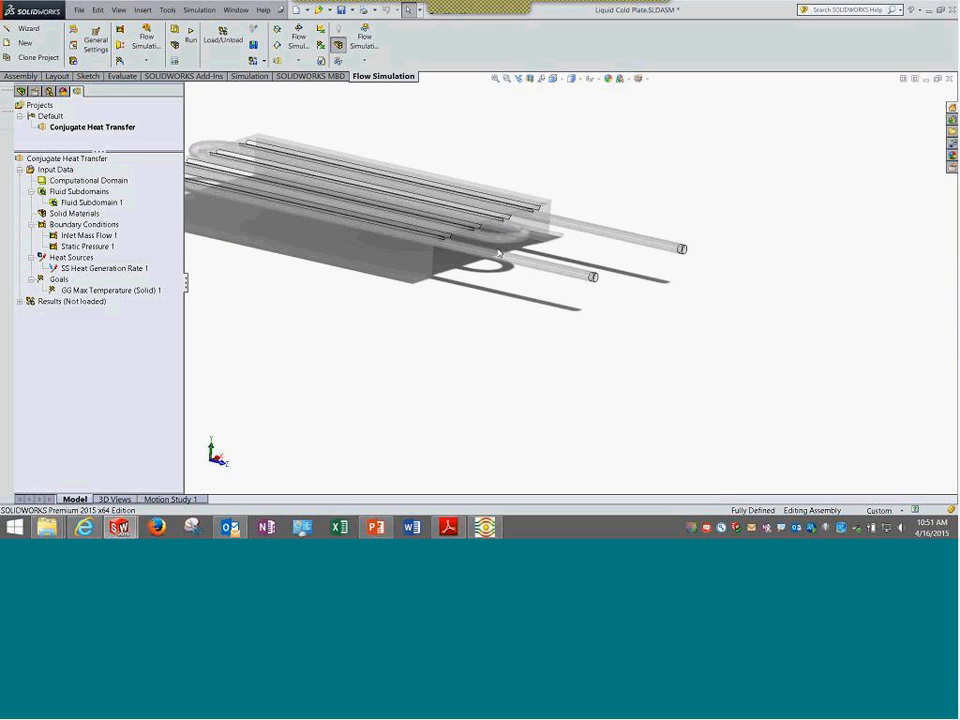
{"action": "scroll", "coordinate": [497, 224], "scroll_direction": "down", "scroll_amount": 3}
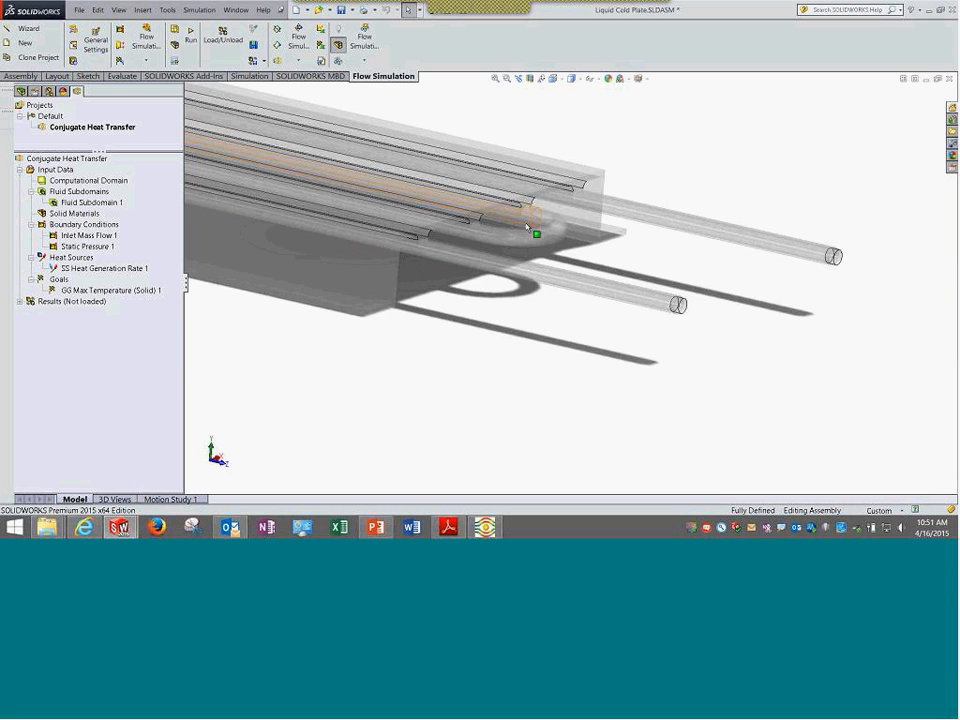
{"action": "scroll", "coordinate": [484, 208], "scroll_direction": "up", "scroll_amount": 4}
{"action": "mouse_move", "coordinate": [482, 208]}
{"action": "middle_mouse_down"}
{"action": "mouse_move", "coordinate": [472, 206]}
{"action": "mouse_move", "coordinate": [476, 220]}
{"action": "middle_mouse_up"}
{"action": "scroll", "coordinate": [610, 295], "scroll_direction": "down", "scroll_amount": 6}
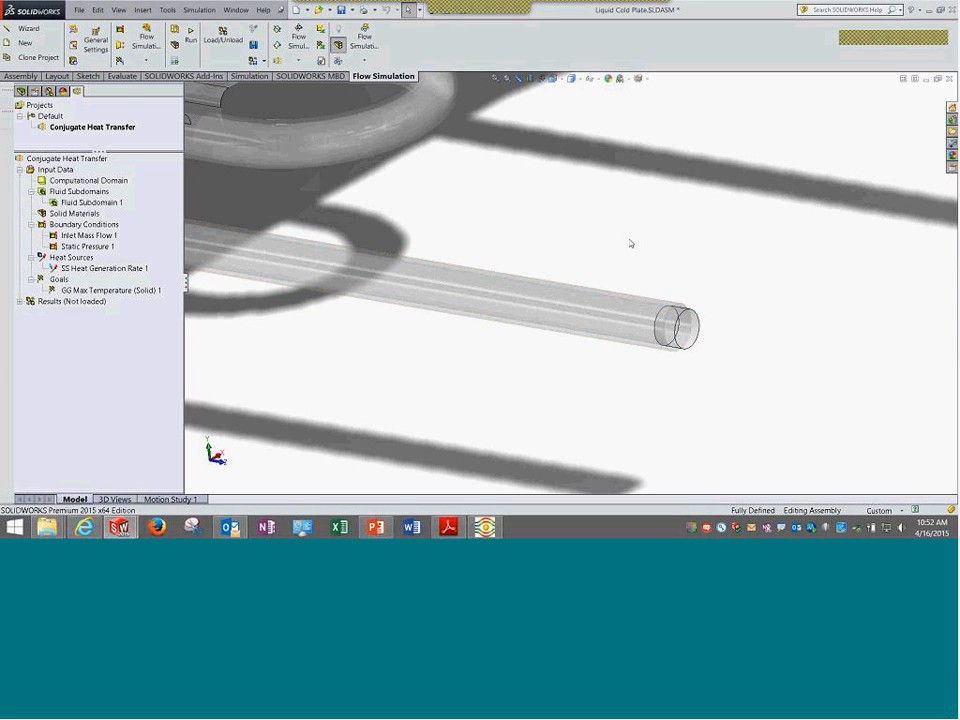
{"action": "key", "text": "f"}
{"action": "middle_click_drag", "start_coordinate": [616, 247], "coordinate": [630, 270]}
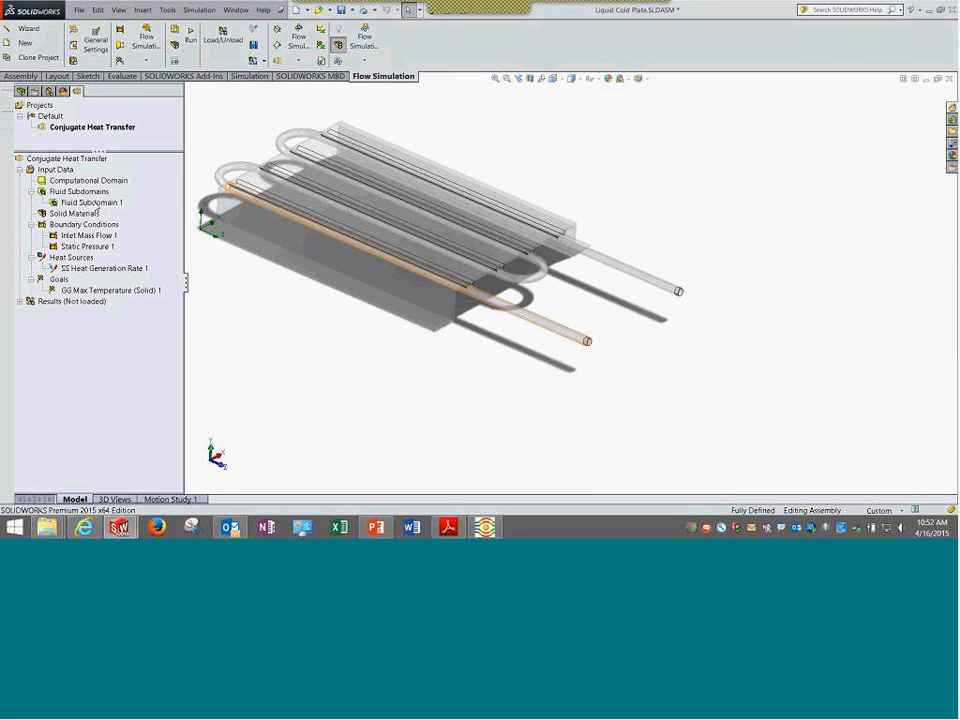
Open the definition of Fluid Subdomain 1, widen its settings, and examine the selected internal face along the tube.
{"action": "left_click", "coordinate": [97, 203]}
{"action": "right_click", "coordinate": [110, 203]}
{"action": "left_click", "coordinate": [155, 209]}
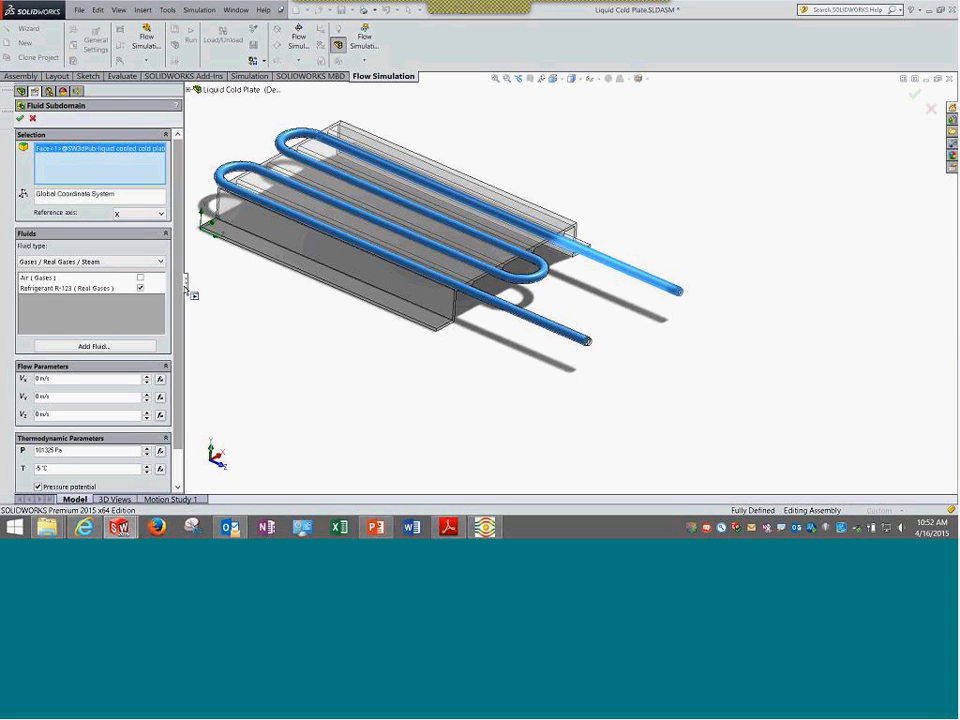
{"action": "left_click_drag", "start_coordinate": [186, 287], "coordinate": [259, 305]}
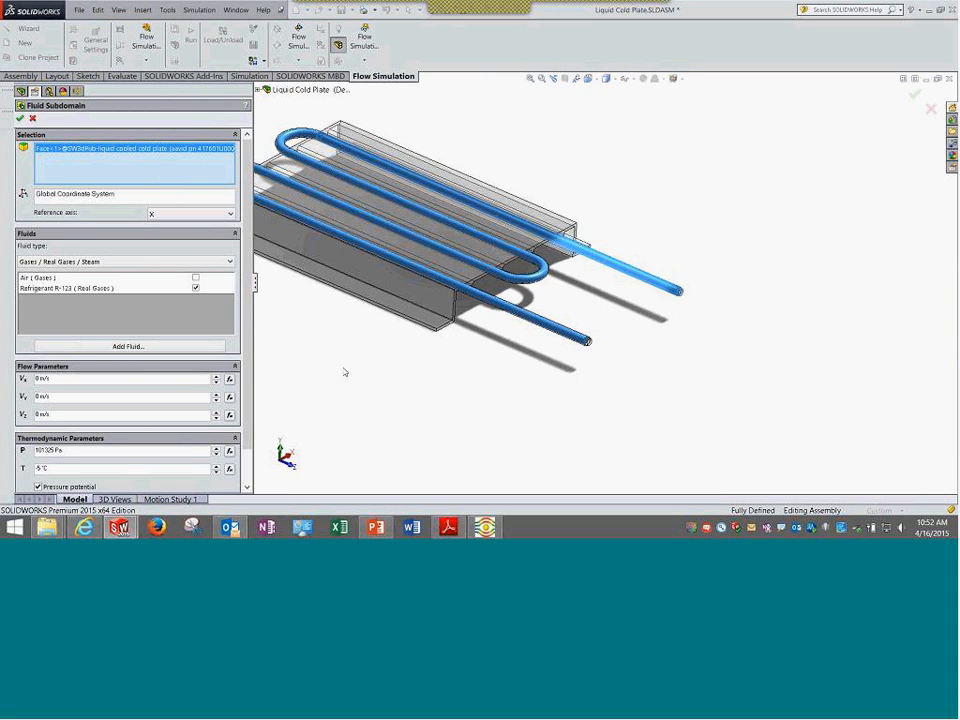
{"action": "key", "text": "f"}
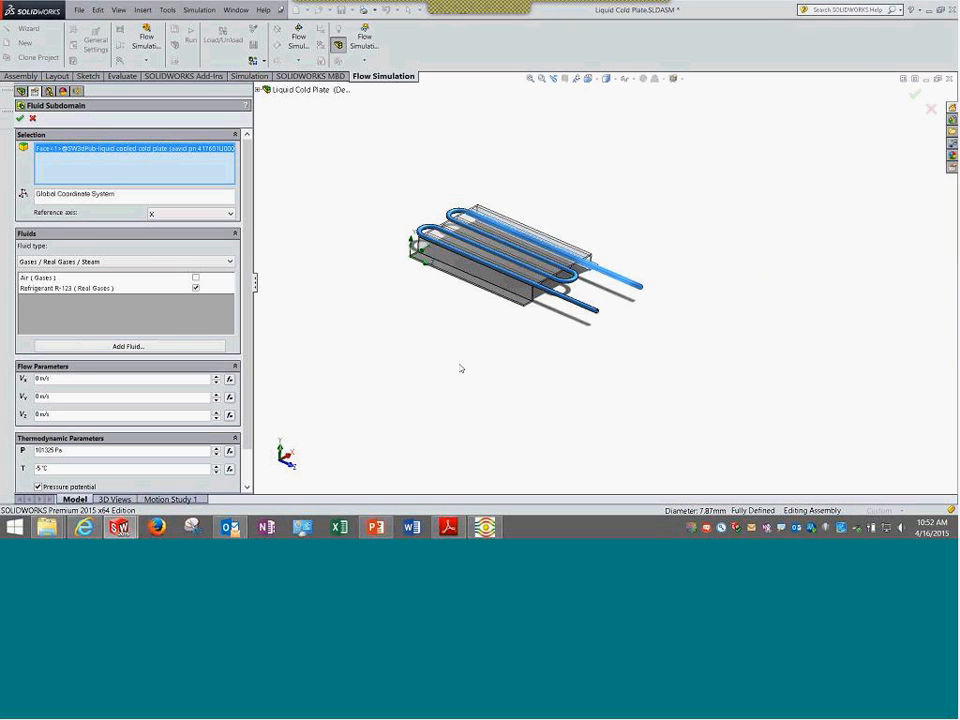
{"action": "middle_click_drag", "start_coordinate": [448, 328], "coordinate": [460, 296]}
{"action": "scroll", "coordinate": [460, 296], "scroll_direction": "down", "scroll_amount": 3}
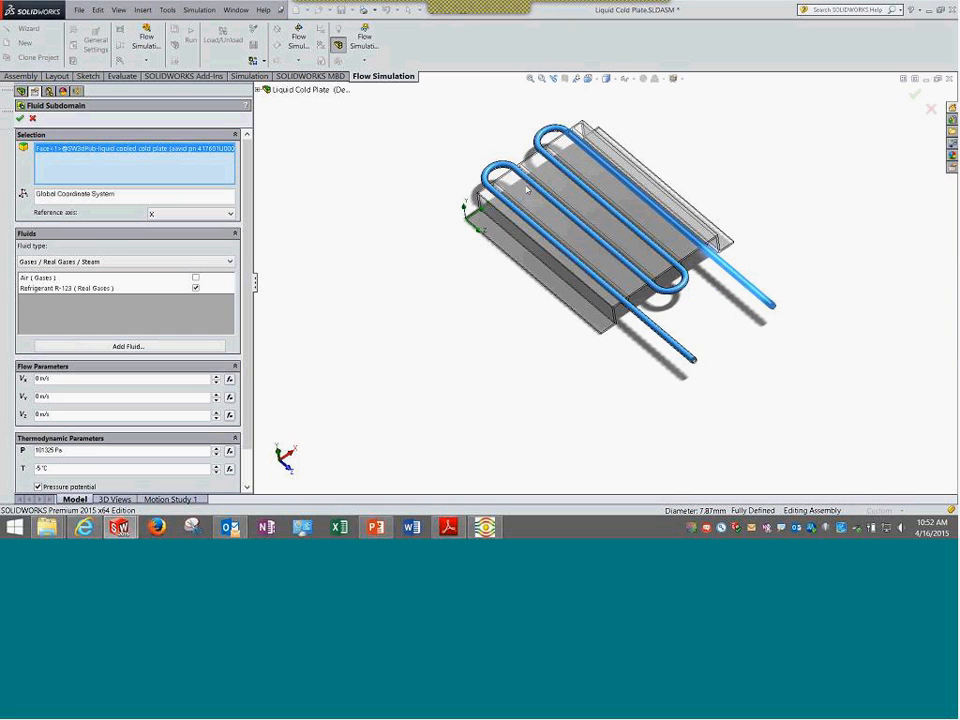
{"action": "scroll", "coordinate": [722, 287], "scroll_direction": "down", "scroll_amount": 1}
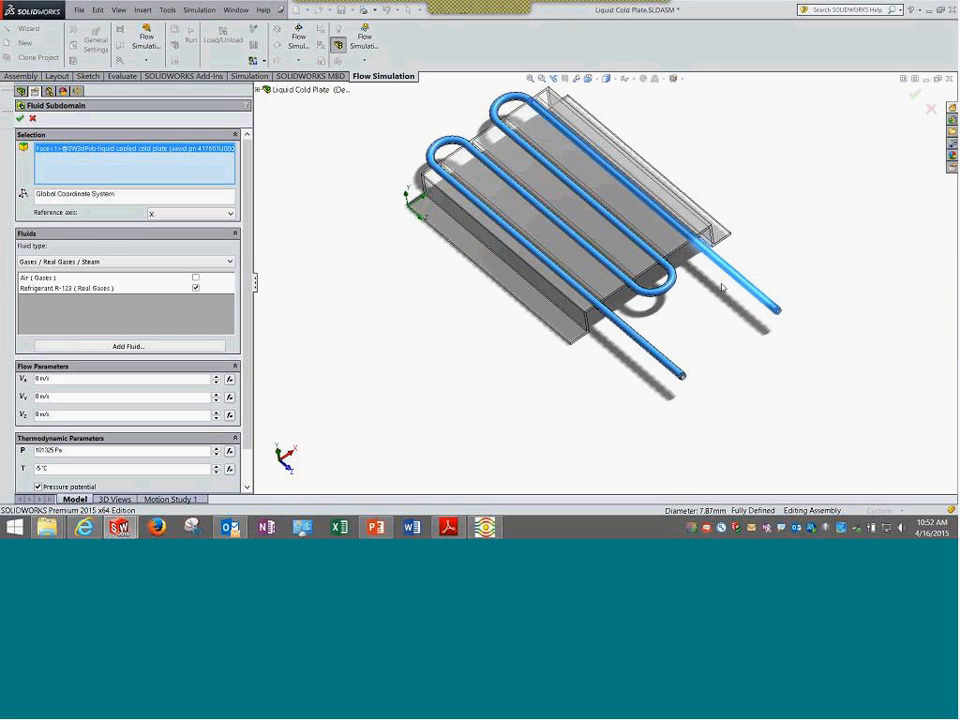
{"action": "scroll", "coordinate": [725, 285], "scroll_direction": "down", "scroll_amount": 3}
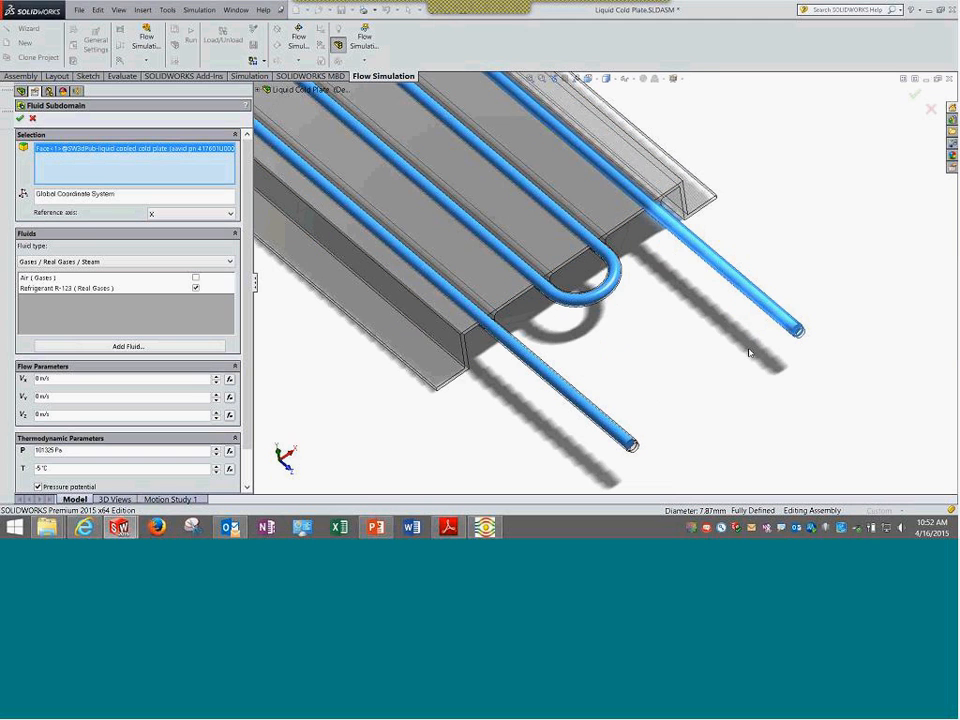
{"action": "scroll", "coordinate": [765, 336], "scroll_direction": "down", "scroll_amount": 3}
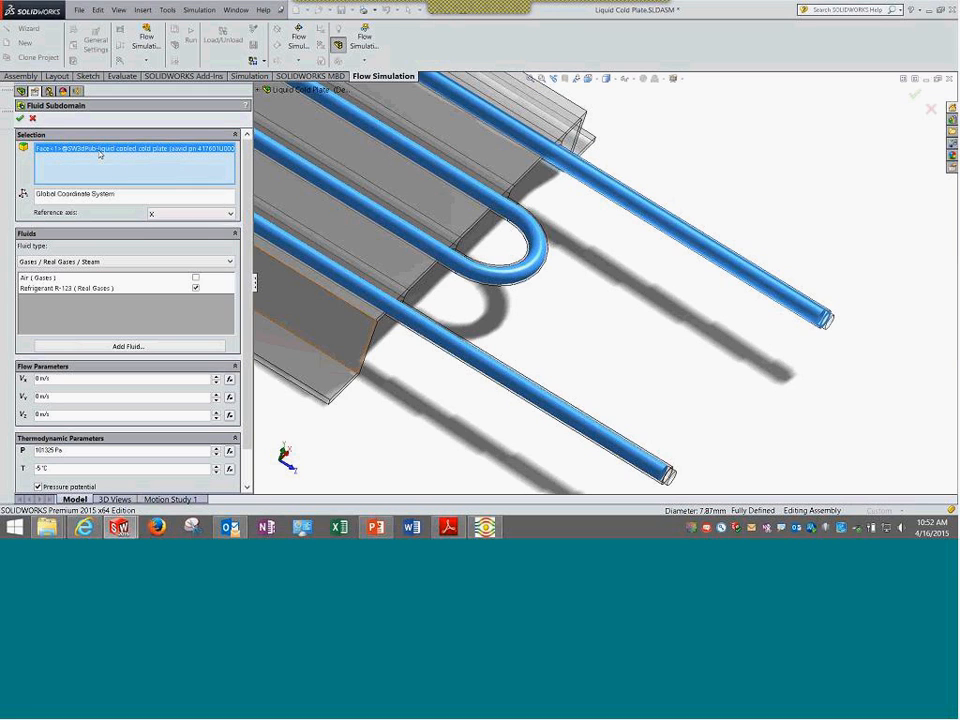
Review the subdomain's refrigerant, thermodynamic, turbulence and flow characteristic settings, and close the definition without changes.
{"action": "left_click_drag", "start_coordinate": [248, 262], "coordinate": [251, 296]}
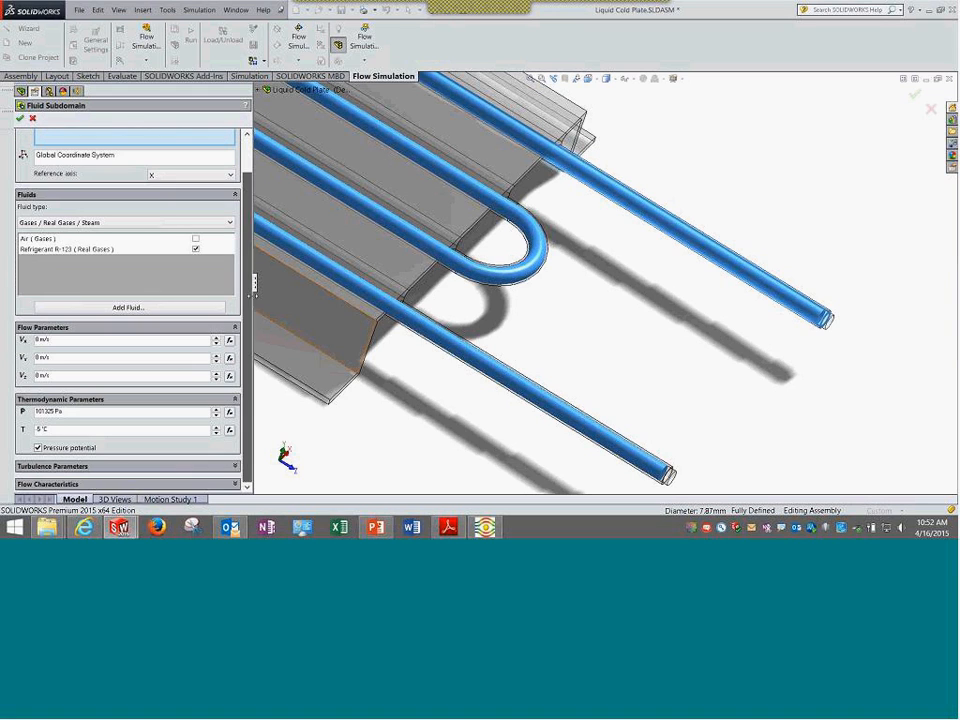
{"action": "left_click", "coordinate": [147, 257]}
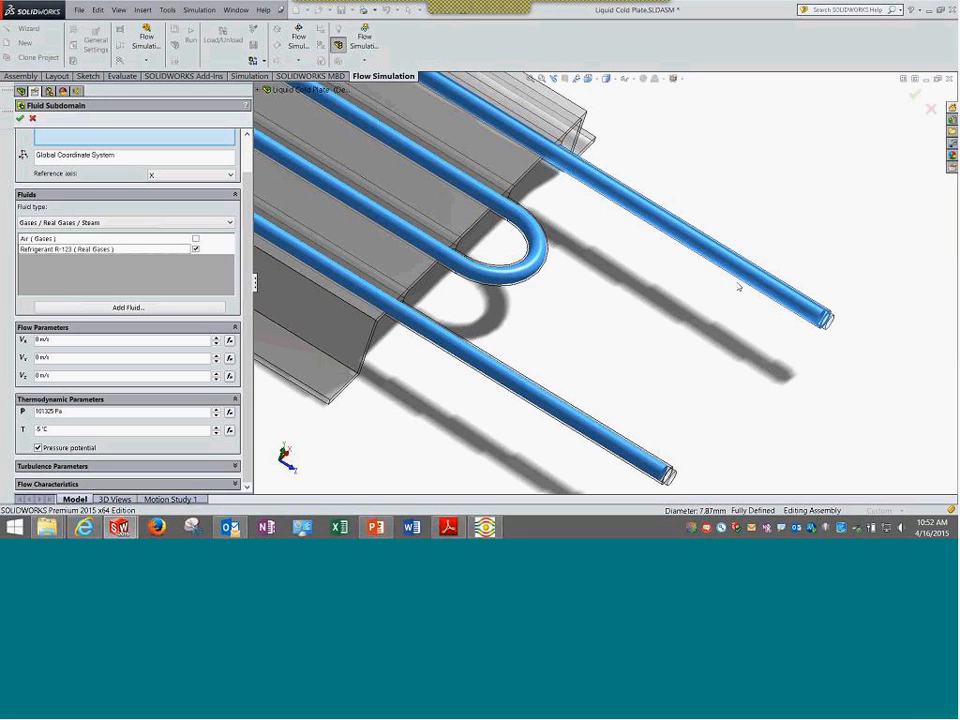
{"action": "left_click", "coordinate": [188, 248]}
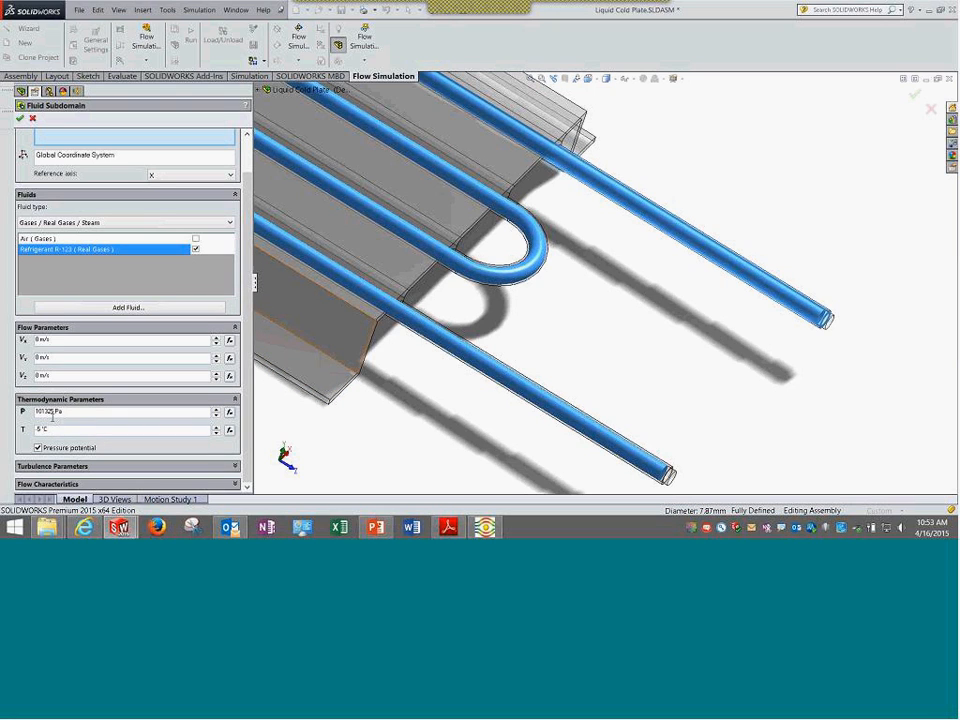
{"action": "left_click", "coordinate": [53, 468]}
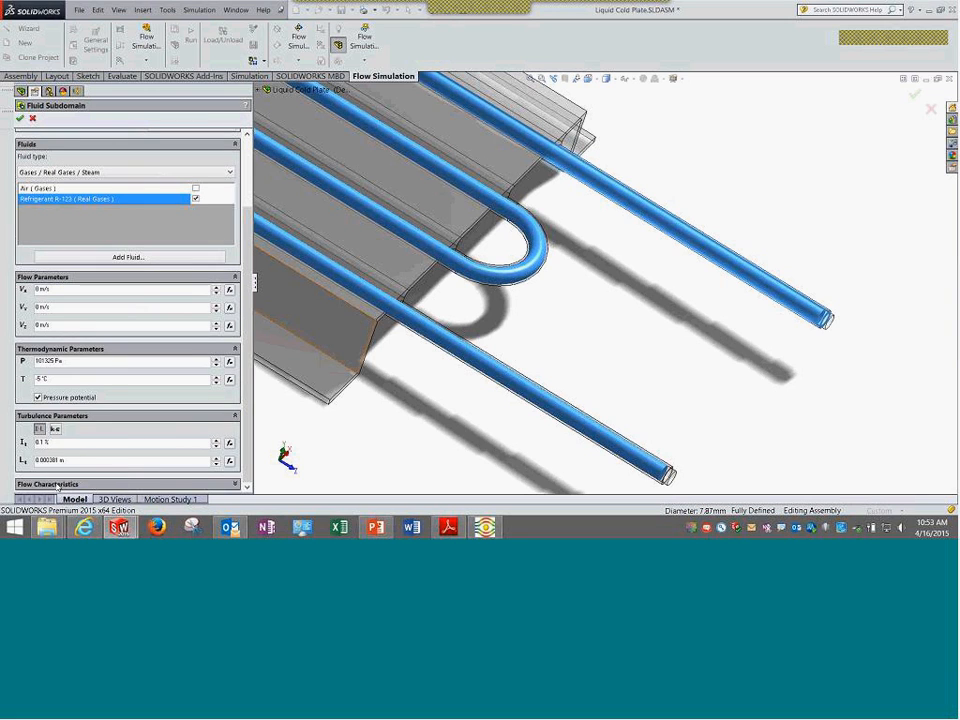
{"action": "left_click", "coordinate": [58, 484]}
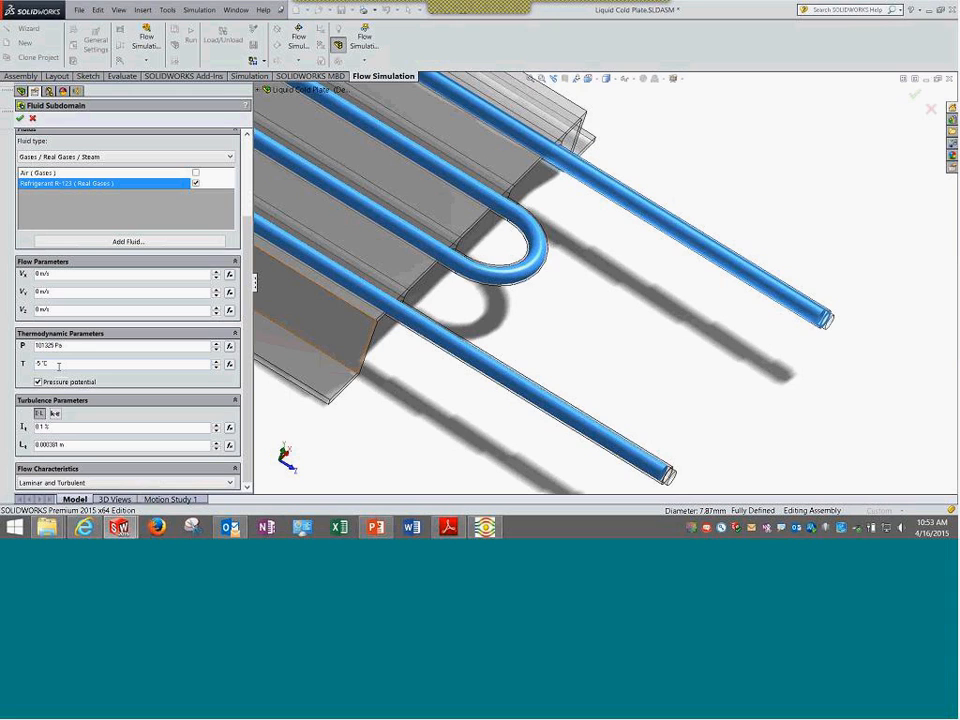
{"action": "left_click_drag", "start_coordinate": [59, 364], "coordinate": [20, 362]}
{"action": "left_click", "coordinate": [31, 120]}
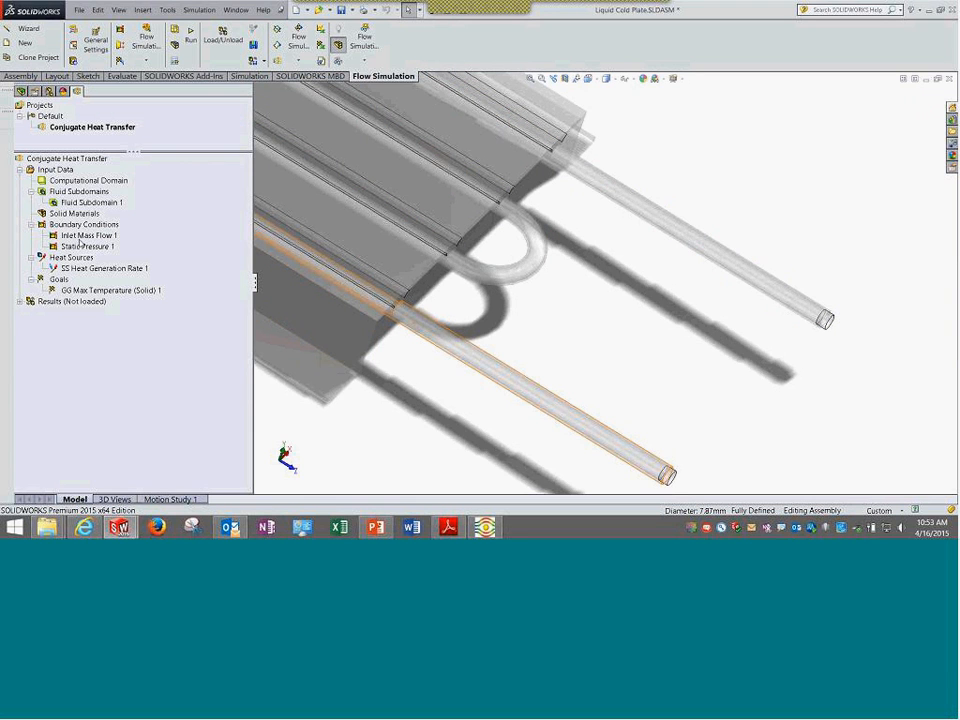
Locate Inlet Mass Flow 1 on the whole model, review its face, type and flow parameters, and close the definition.
{"action": "left_click", "coordinate": [90, 235]}
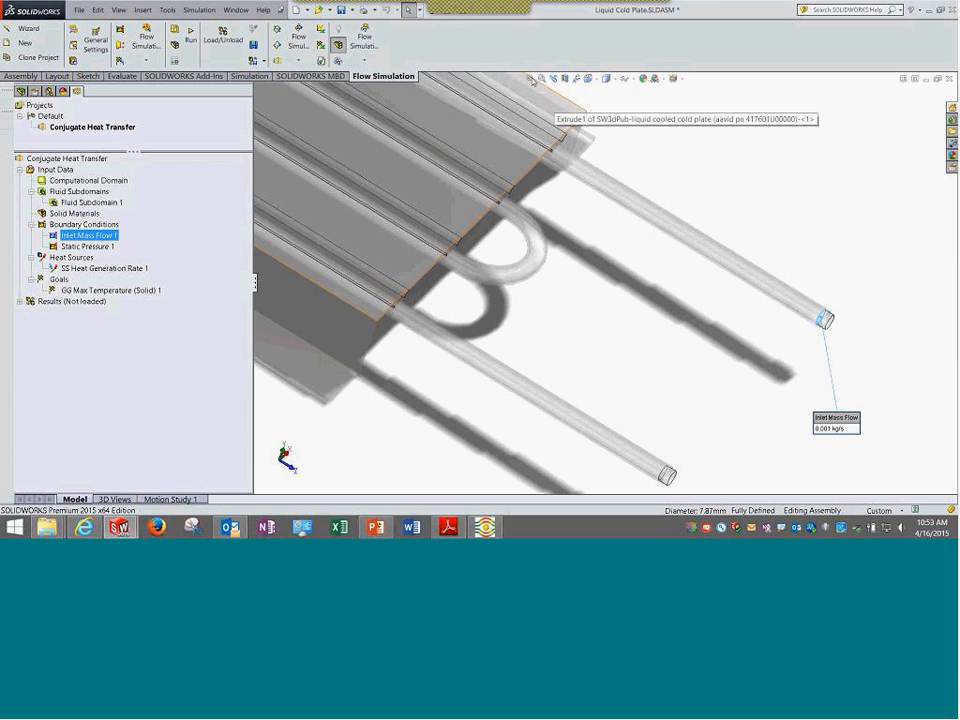
{"action": "key", "text": "f"}
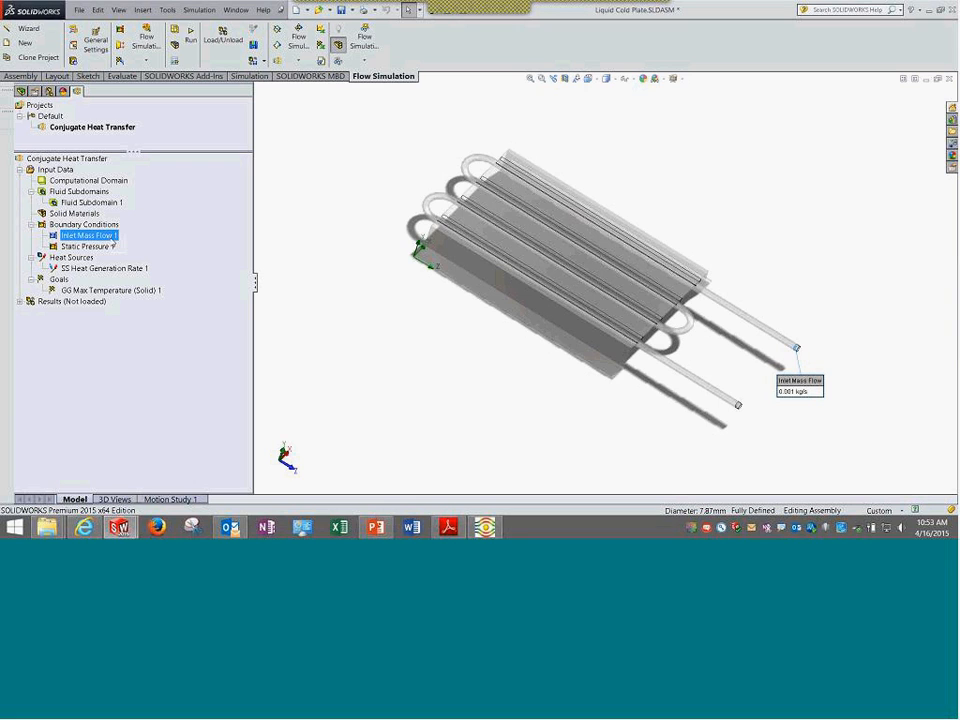
{"action": "right_click", "coordinate": [110, 236]}
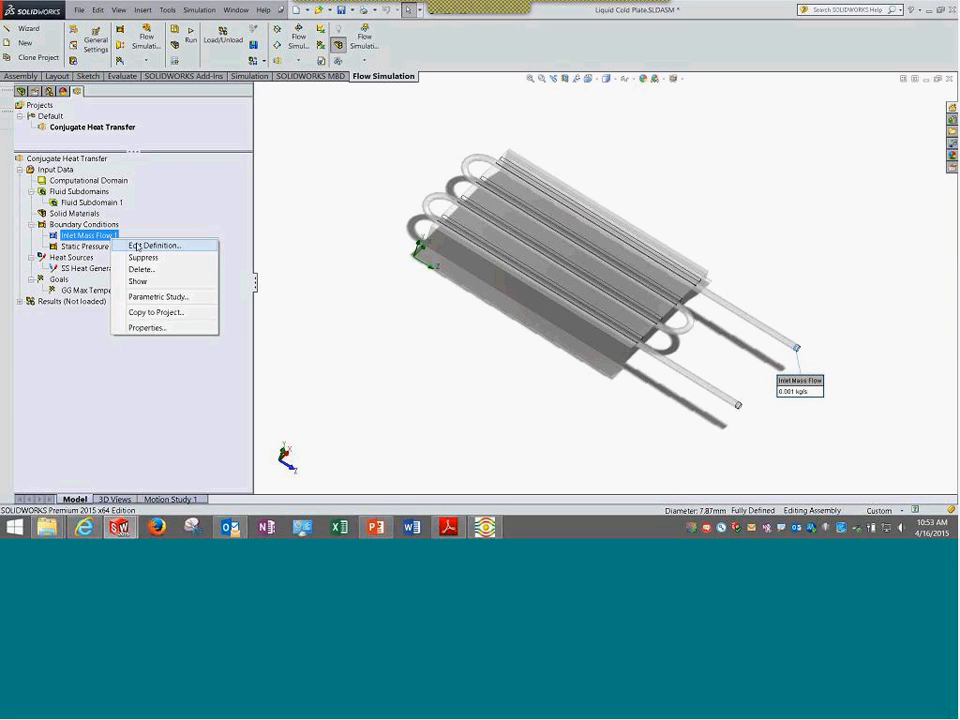
{"action": "left_click", "coordinate": [195, 245]}
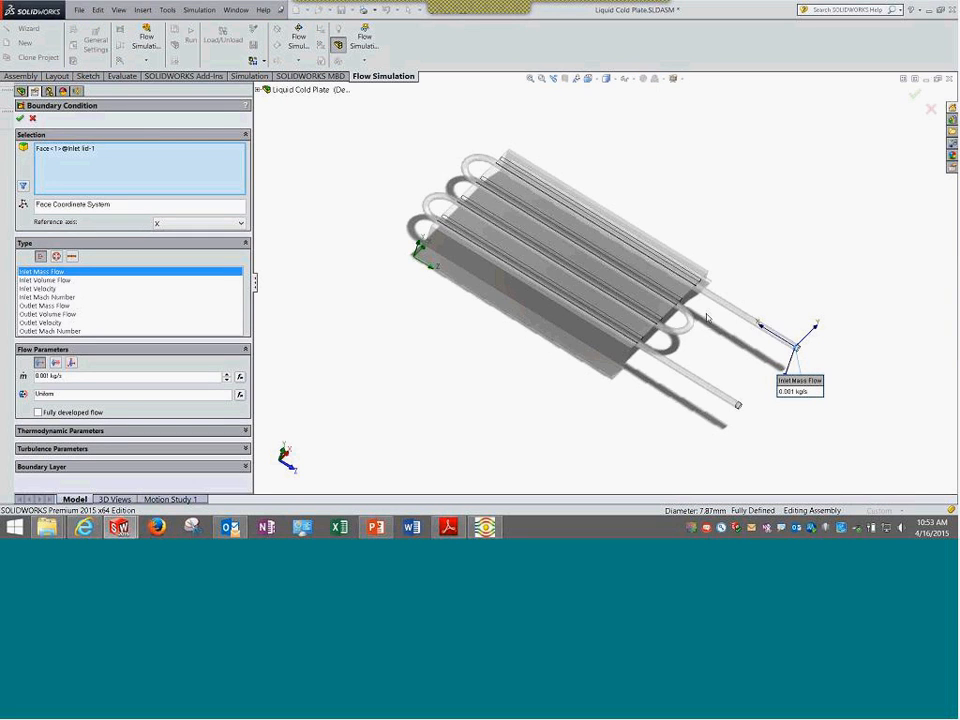
{"action": "left_click", "coordinate": [19, 118]}
Open the definition of Static Pressure 1, review its outlet lid face, thermodynamic and turbulence parameters, and close it.
{"action": "right_click", "coordinate": [77, 246]}
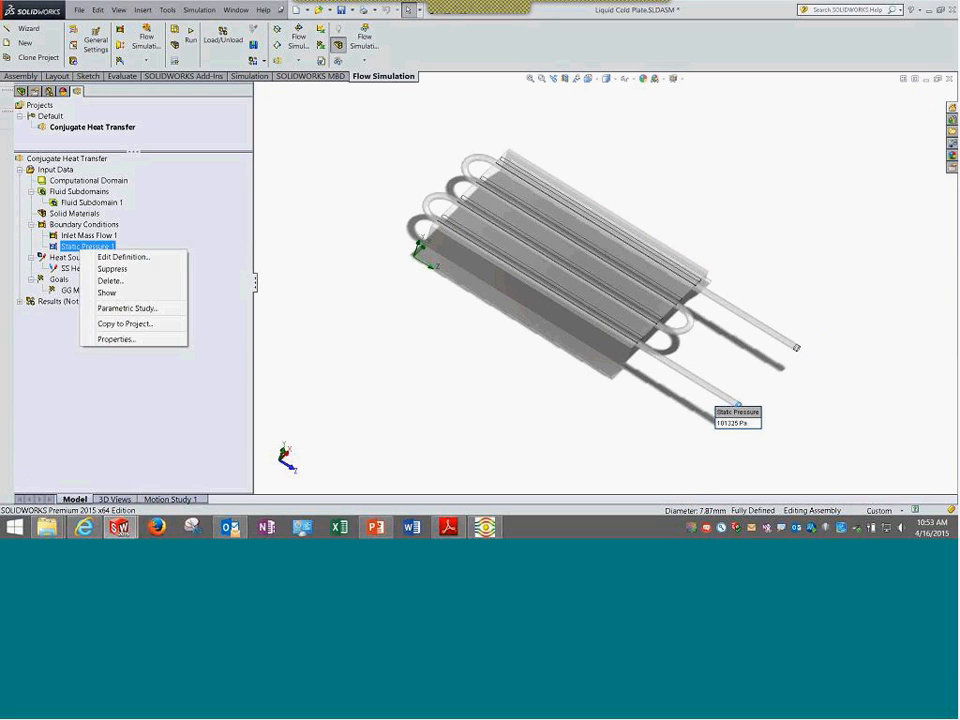
{"action": "left_click", "coordinate": [336, 267]}
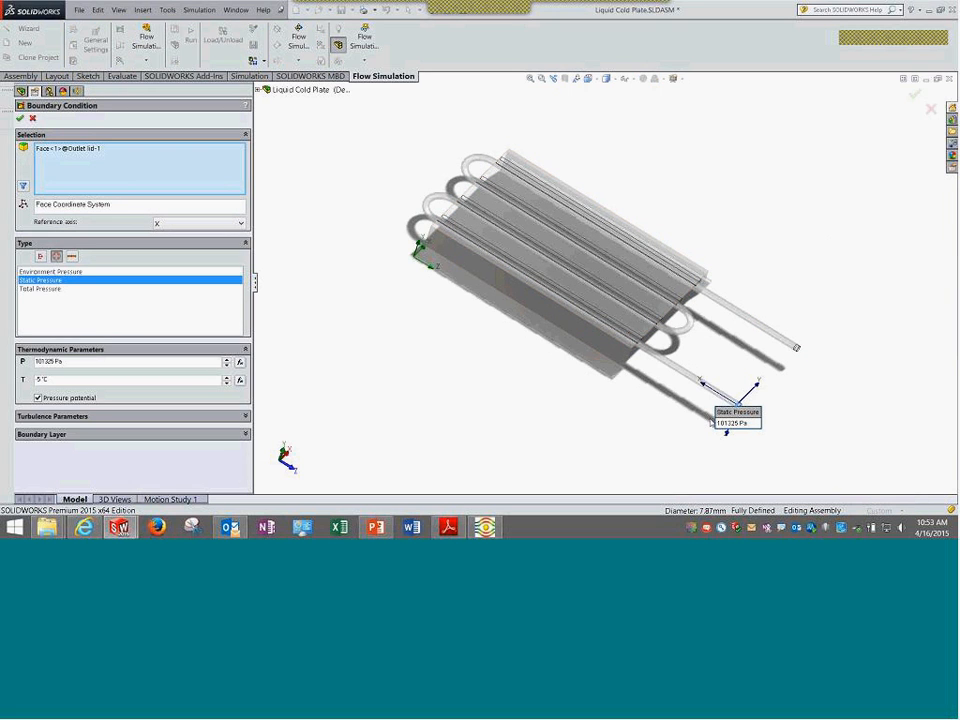
{"action": "left_click", "coordinate": [186, 417]}
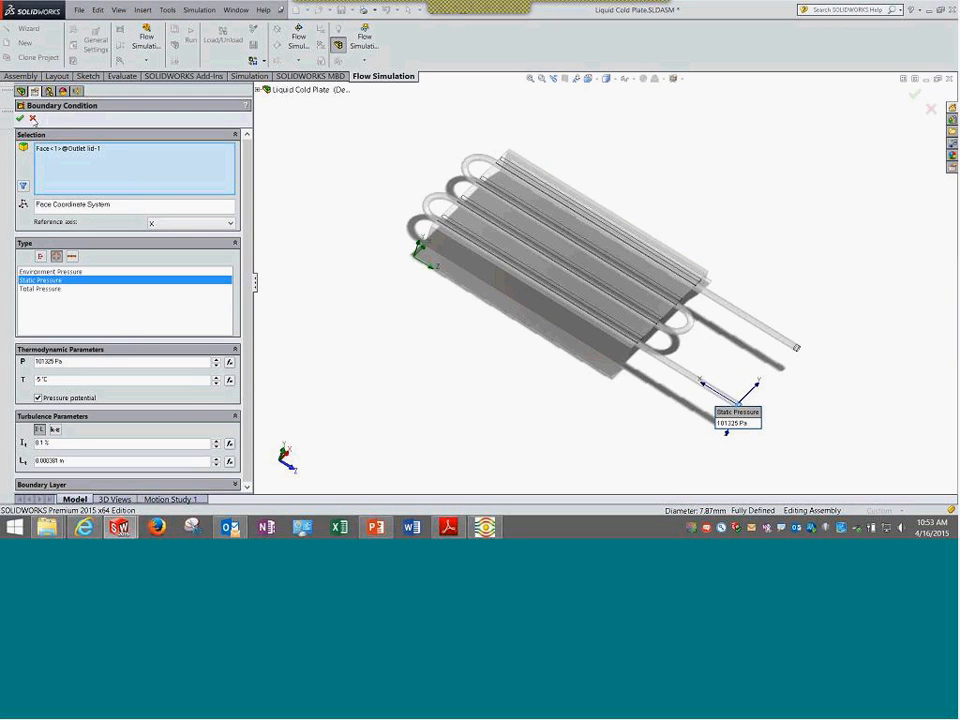
{"action": "left_click", "coordinate": [20, 118]}
Reopen the definition of Inlet Mass Flow 1, review its thermodynamic parameters, and cancel without changes.
{"action": "right_click", "coordinate": [90, 236]}
{"action": "left_click", "coordinate": [130, 245]}
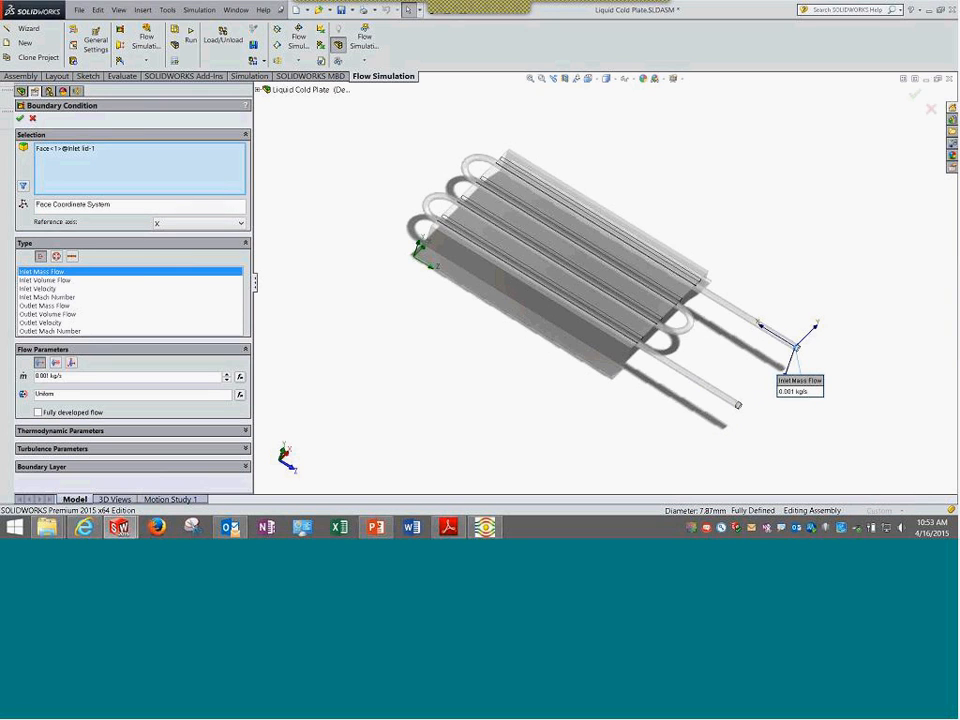
{"action": "left_click", "coordinate": [97, 431]}
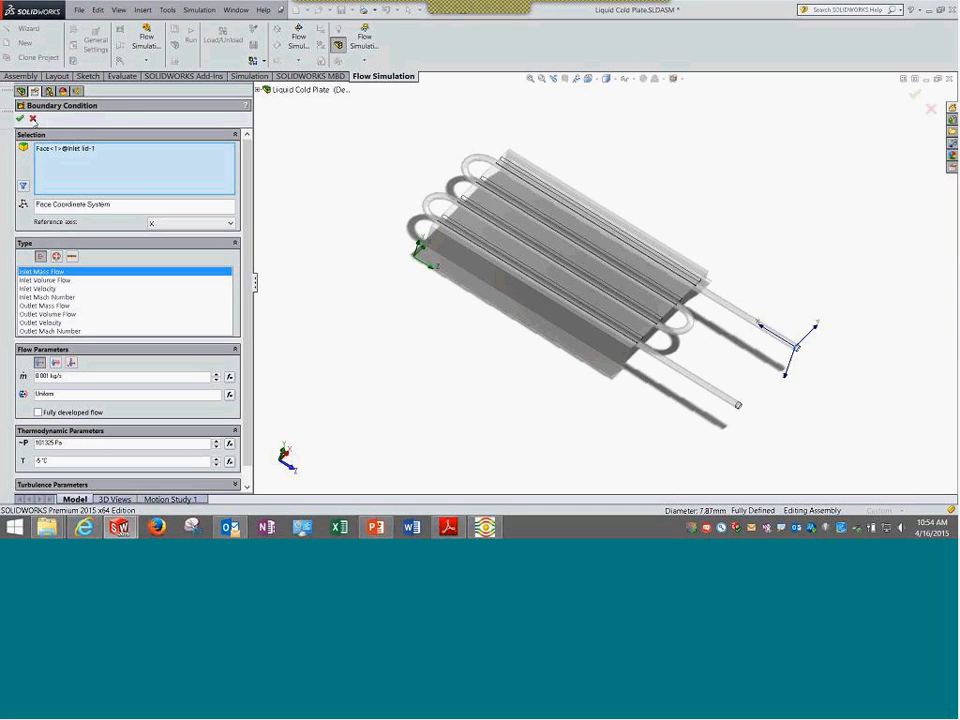
{"action": "left_click", "coordinate": [32, 118]}
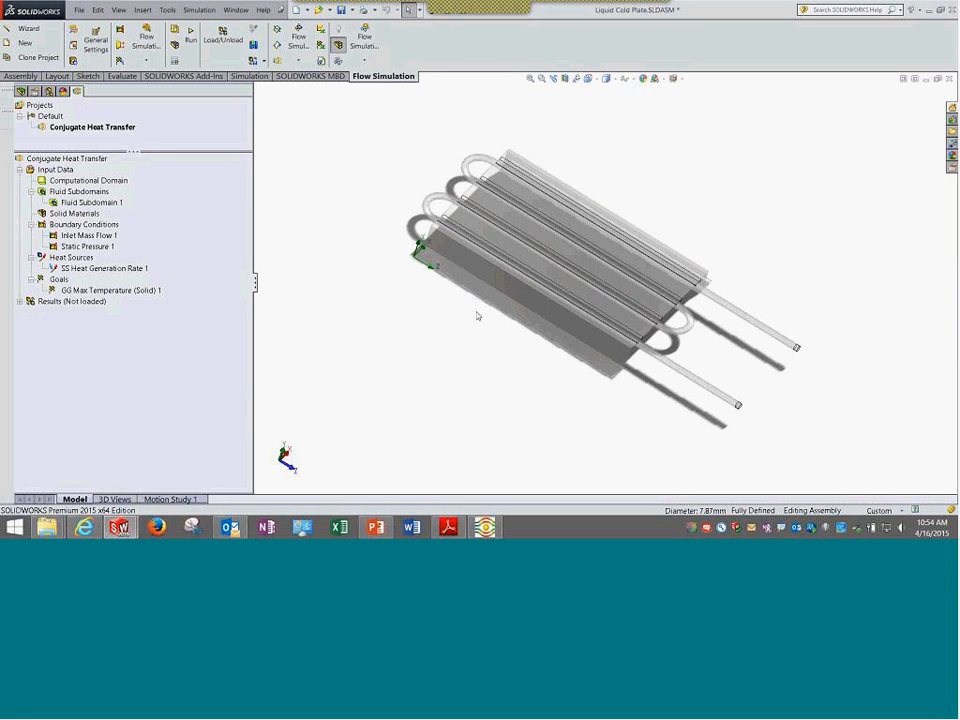
Open the definition of SS Heat Generation Rate 1 and highlight the cold plate face selected for the surface source.
{"action": "left_click", "coordinate": [131, 271]}
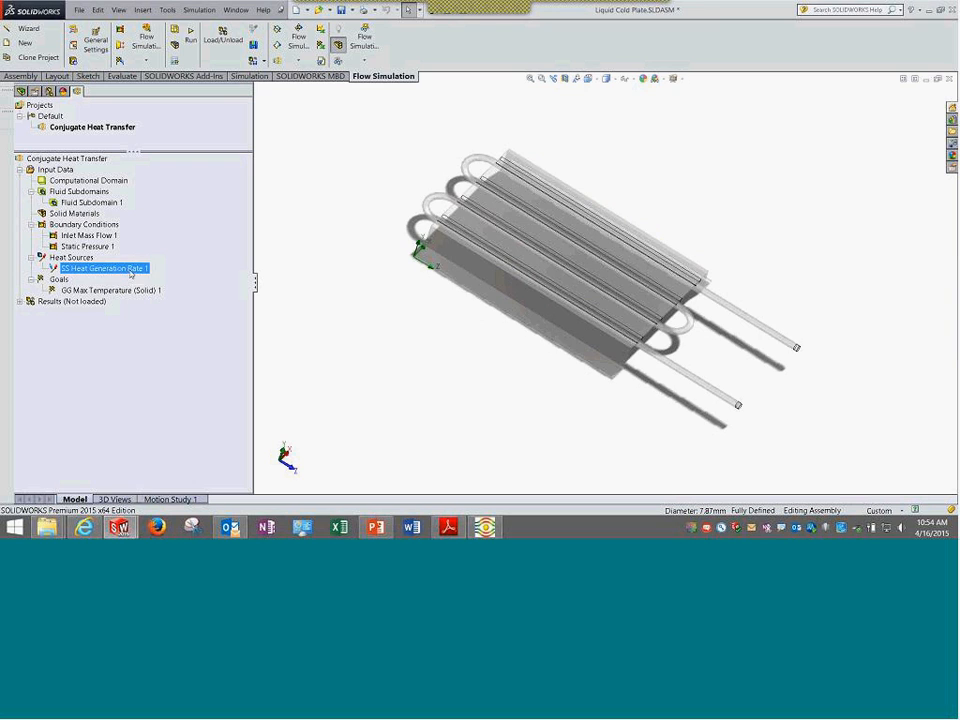
{"action": "left_click", "coordinate": [131, 271]}
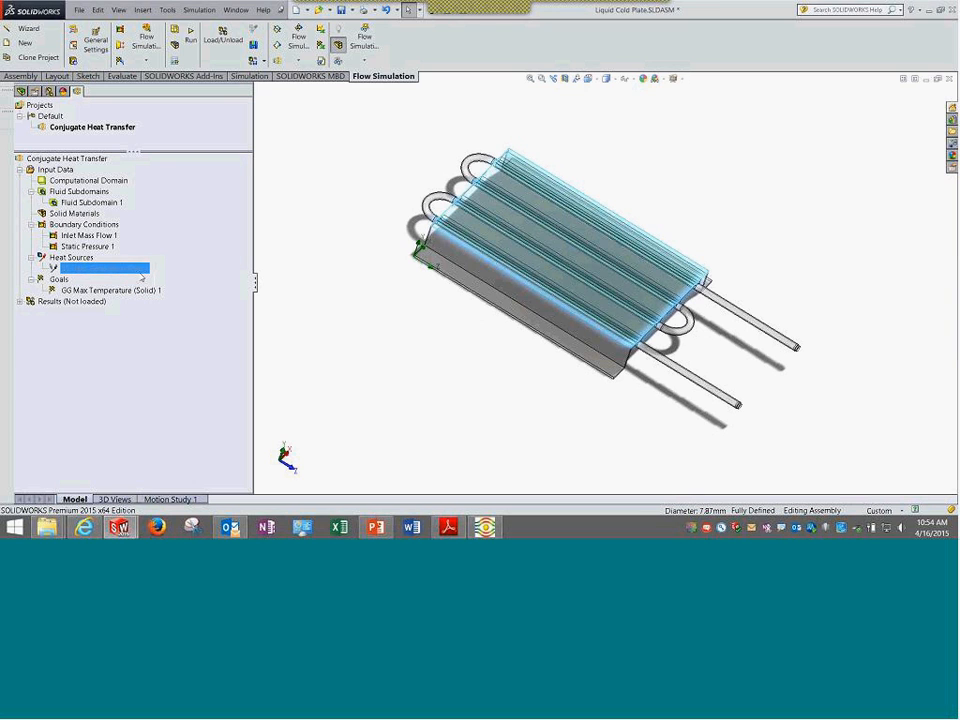
{"action": "right_click", "coordinate": [141, 271]}
{"action": "left_click", "coordinate": [166, 276]}
{"action": "right_click", "coordinate": [142, 268]}
{"action": "left_click", "coordinate": [160, 272]}
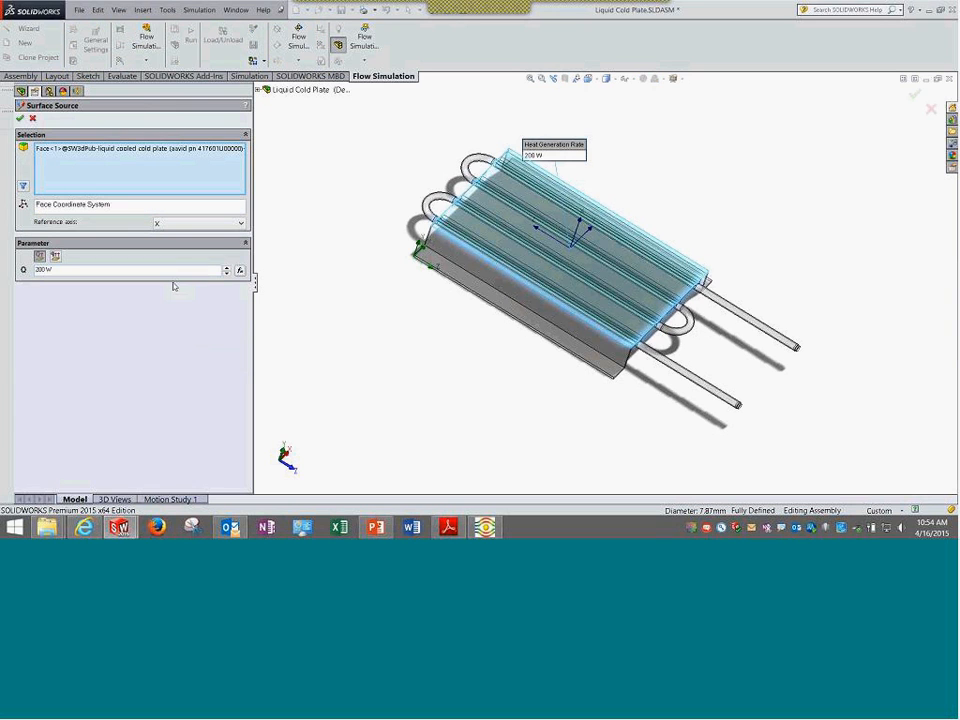
{"action": "left_click", "coordinate": [147, 151]}
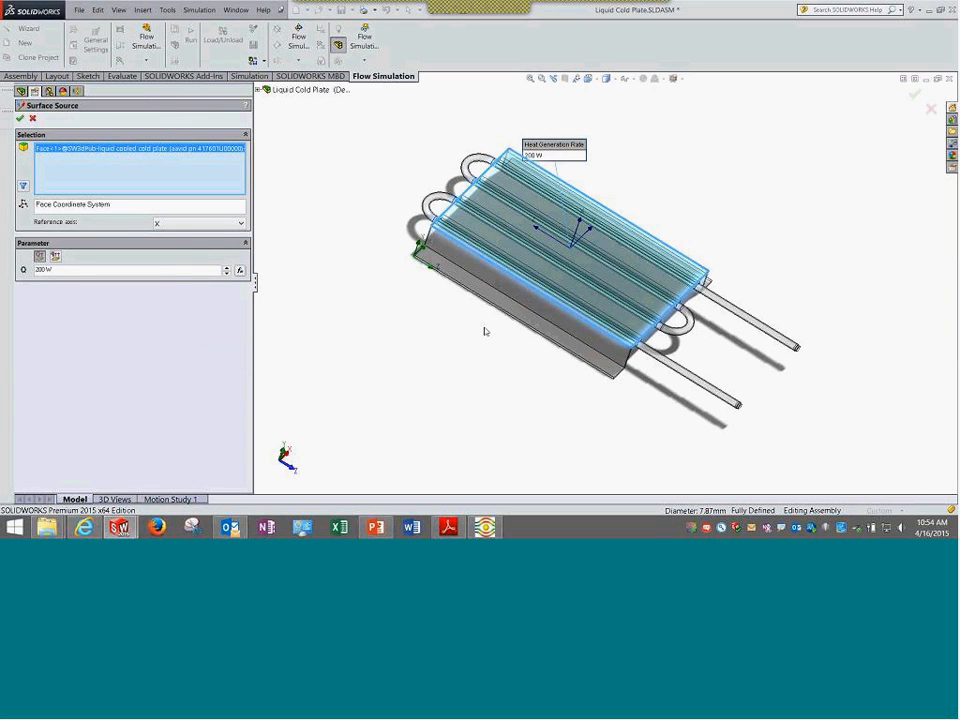
Examine the heated plate face from several angles, check the heat generation rate value, and cancel the surface source definition.
{"action": "middle_click_drag", "start_coordinate": [482, 321], "coordinate": [658, 263]}
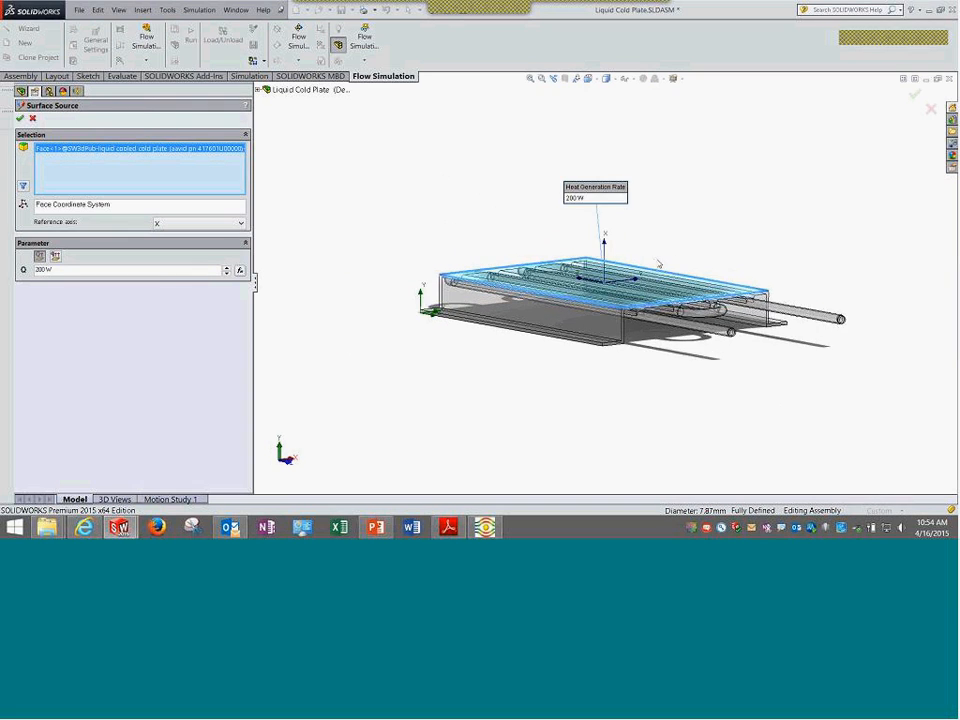
{"action": "scroll", "coordinate": [658, 263], "scroll_direction": "down", "scroll_amount": 2}
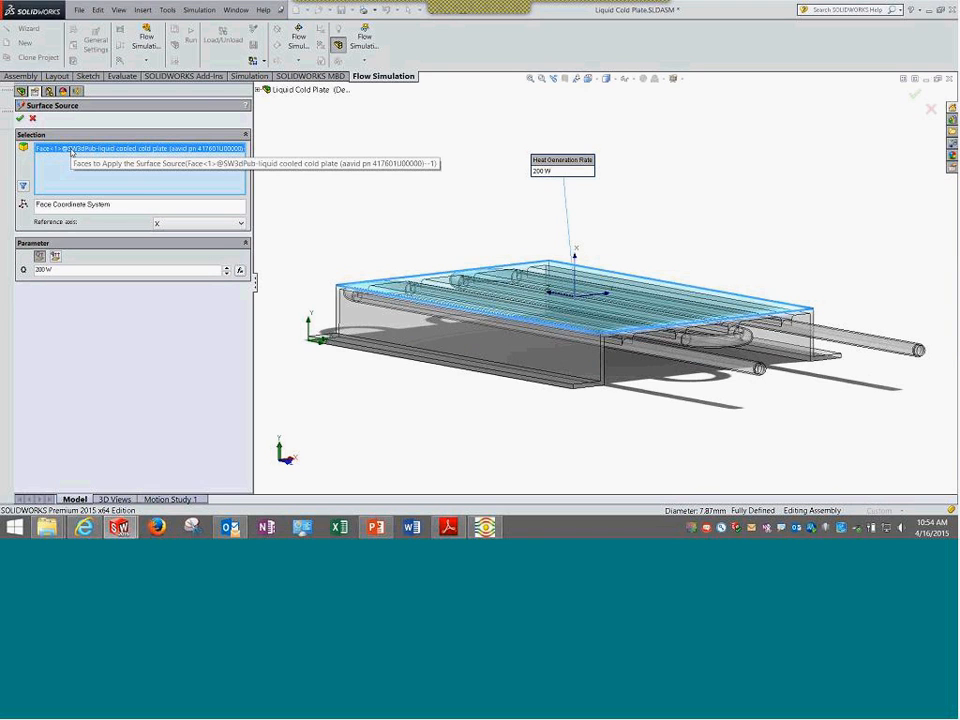
{"action": "middle_click_drag", "start_coordinate": [343, 189], "coordinate": [443, 248]}
{"action": "scroll", "coordinate": [443, 248], "scroll_direction": "down", "scroll_amount": 5}
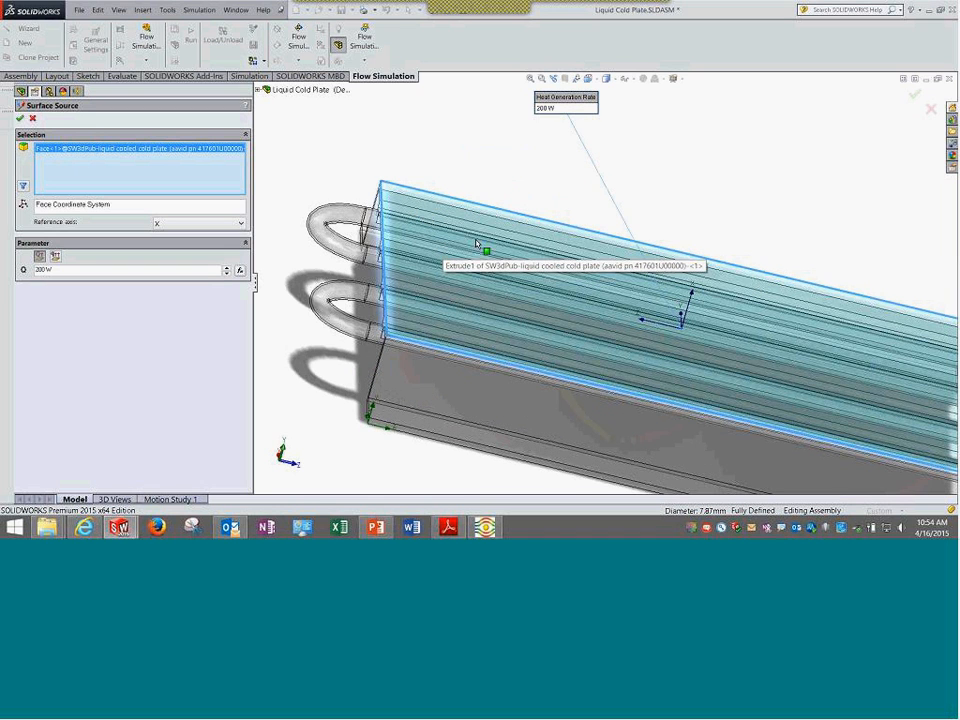
{"action": "middle_click_drag", "start_coordinate": [466, 248], "coordinate": [420, 241]}
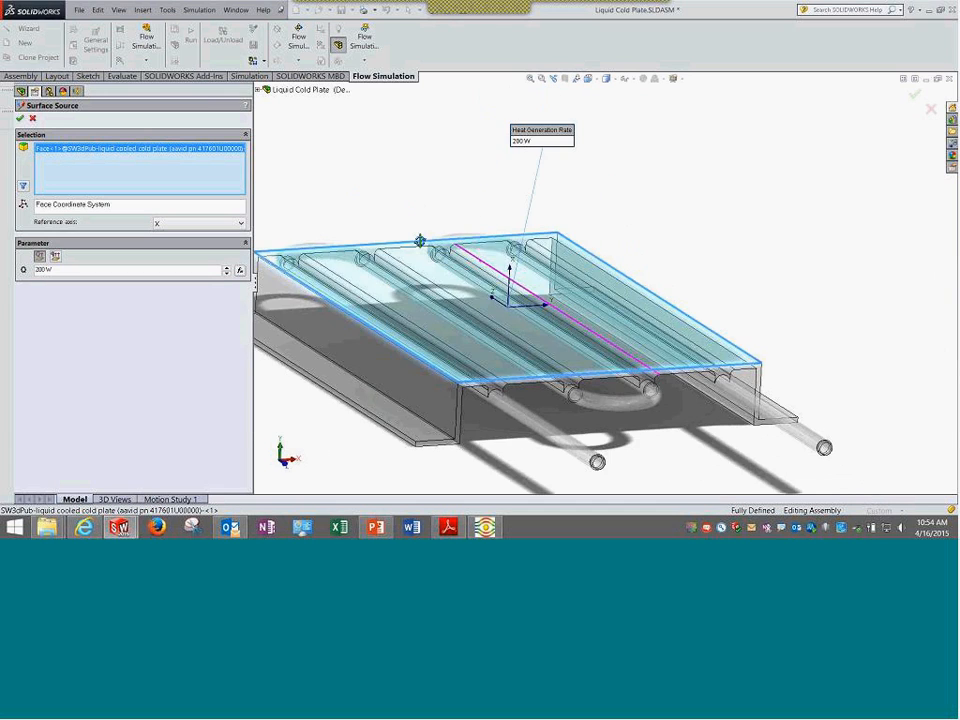
{"action": "scroll", "coordinate": [420, 241], "scroll_direction": "up", "scroll_amount": 3}
{"action": "double_click", "coordinate": [48, 269]}
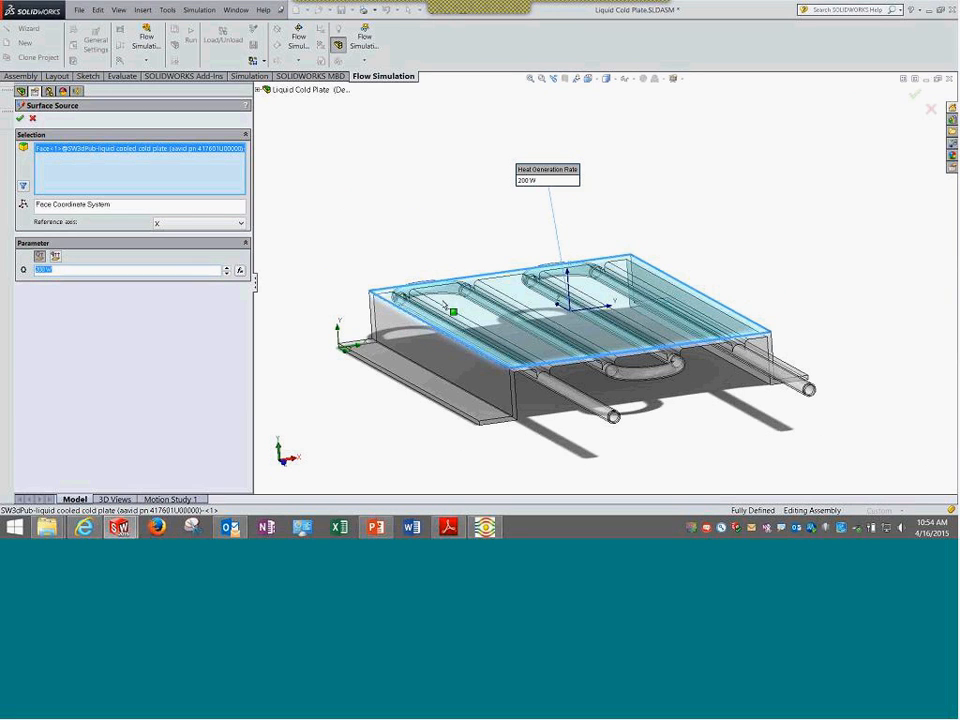
{"action": "left_click", "coordinate": [35, 120]}
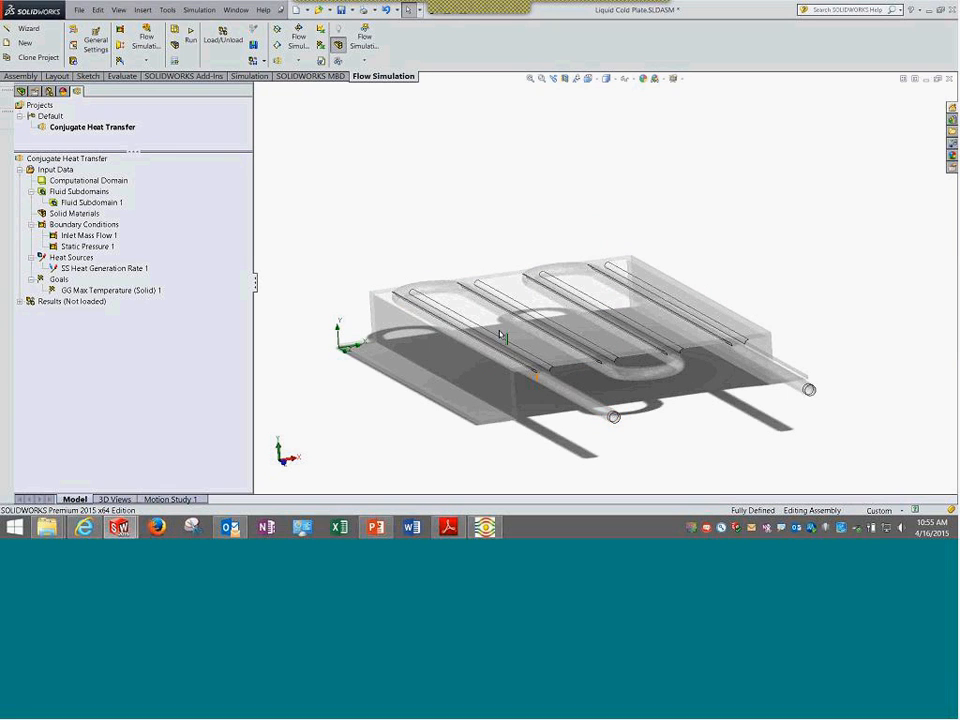
Switch to the running Re 140 cylinder solver, snap it to half the screen, check its velocity plot, and return to SOLIDWORKS.
{"action": "middle_click_drag", "start_coordinate": [484, 216], "coordinate": [506, 242]}
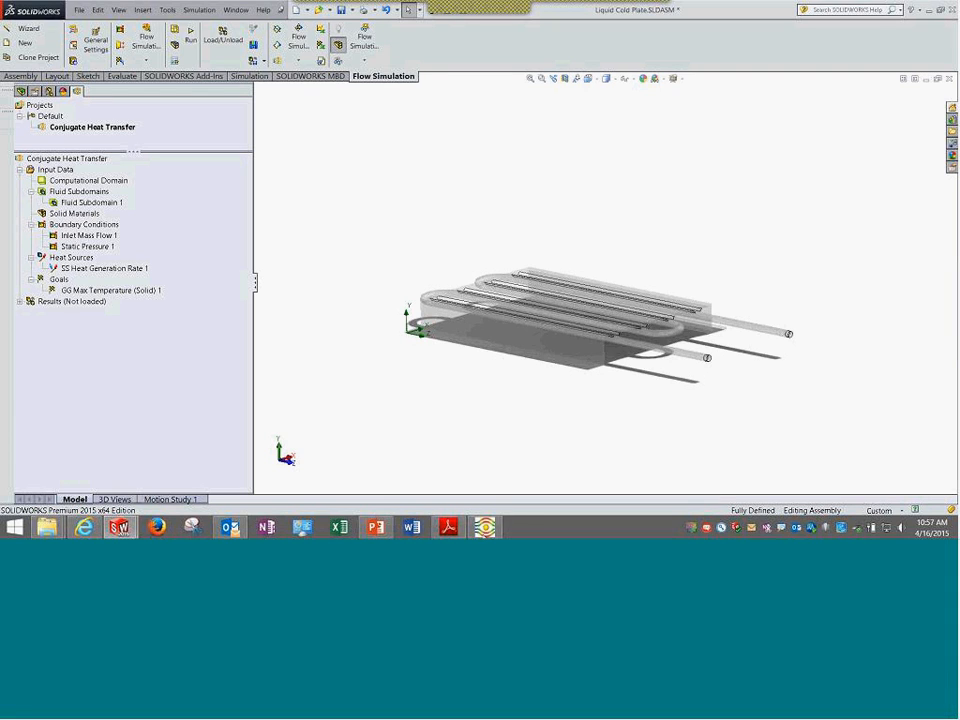
{"action": "left_click", "coordinate": [485, 527]}
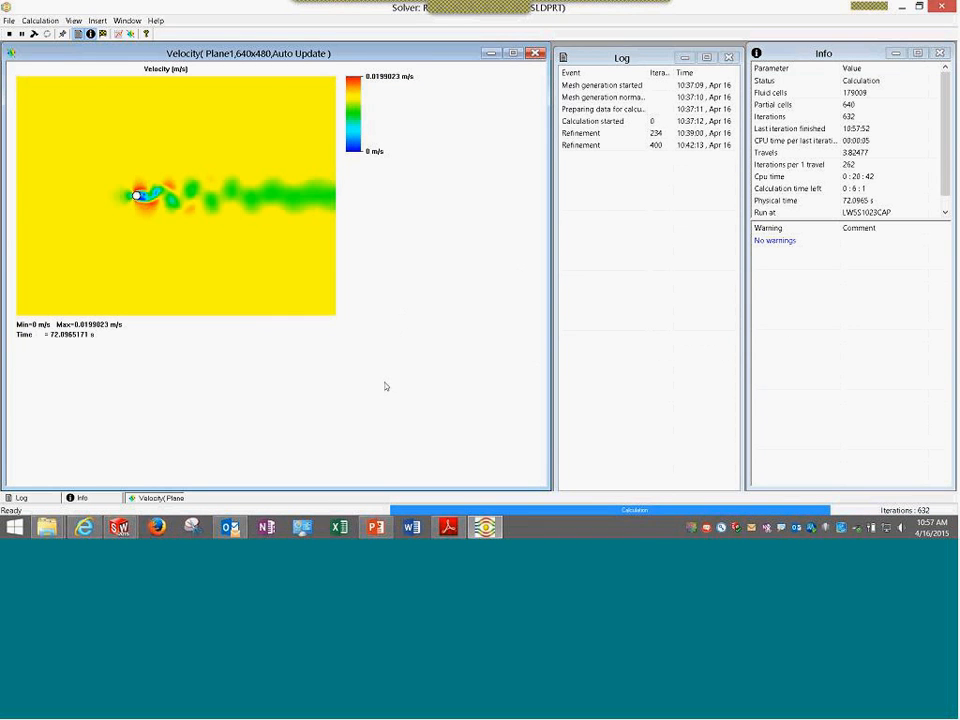
{"action": "left_click_drag", "start_coordinate": [685, 9], "coordinate": [957, 232]}
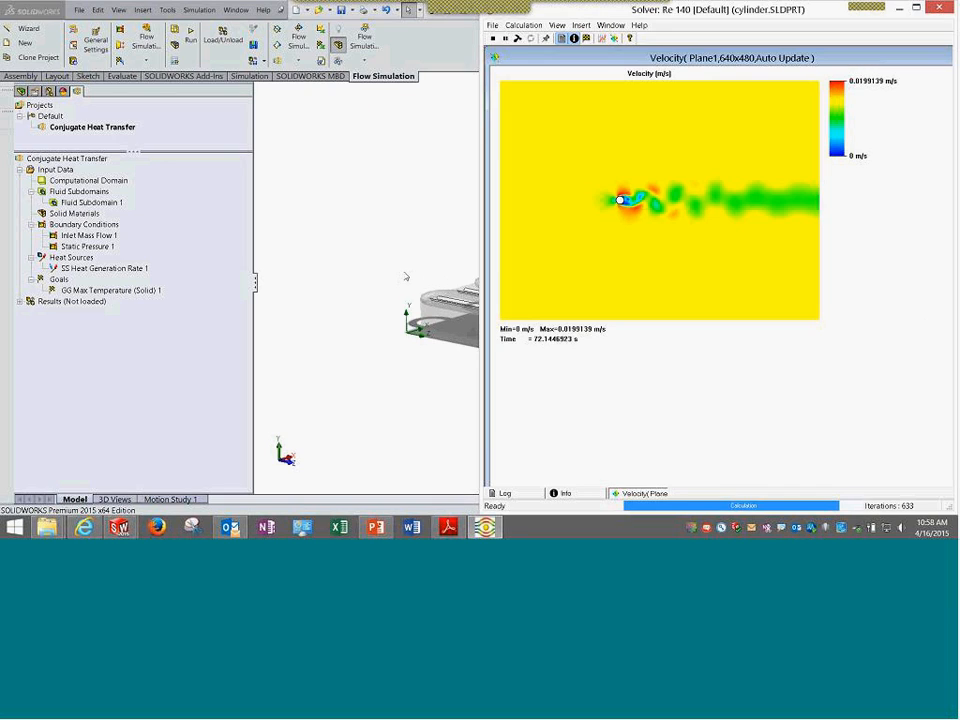
{"action": "left_click", "coordinate": [406, 277]}
Try to load the results of the Conjugate Heat Transfer project.
{"action": "right_click", "coordinate": [85, 301]}
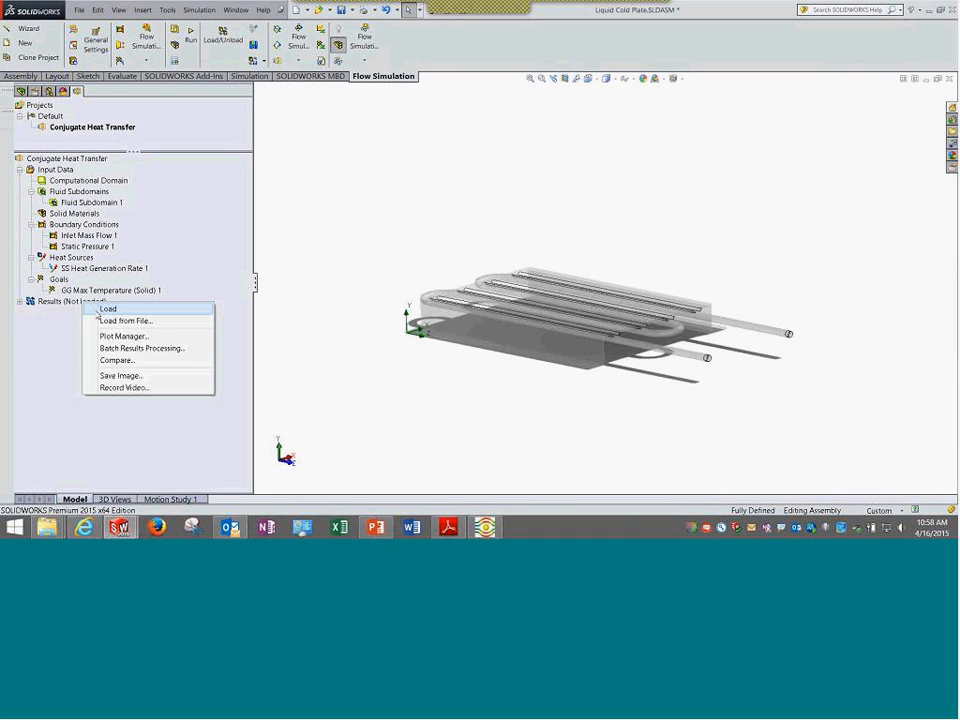
{"action": "left_click", "coordinate": [100, 309]}
{"action": "left_click", "coordinate": [539, 286]}
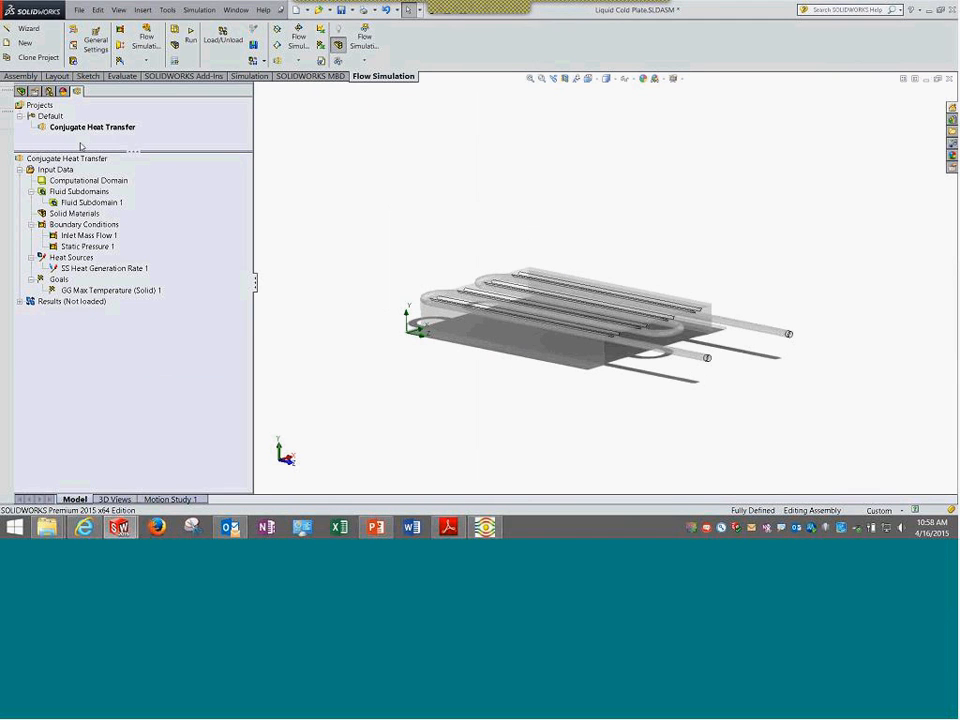
Run the Conjugate Heat Transfer calculation and move its solver window clear of the project tree.
{"action": "right_click", "coordinate": [92, 159]}
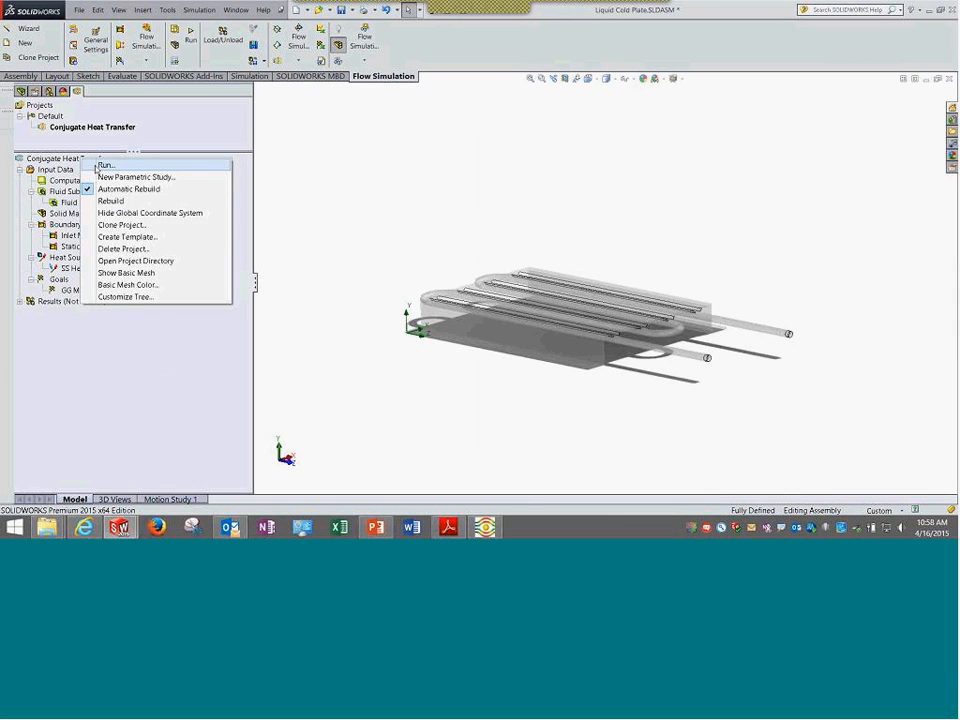
{"action": "left_click", "coordinate": [95, 166]}
{"action": "left_click", "coordinate": [598, 197]}
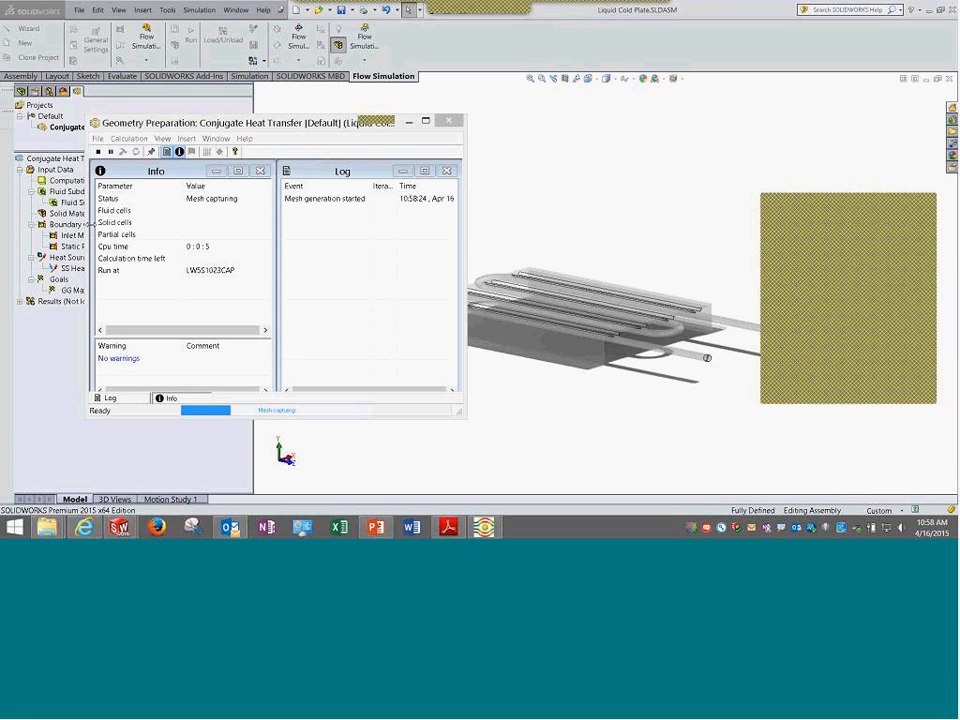
{"action": "left_click_drag", "start_coordinate": [228, 124], "coordinate": [319, 117]}
{"action": "left_click_drag", "start_coordinate": [360, 211], "coordinate": [360, 211]}
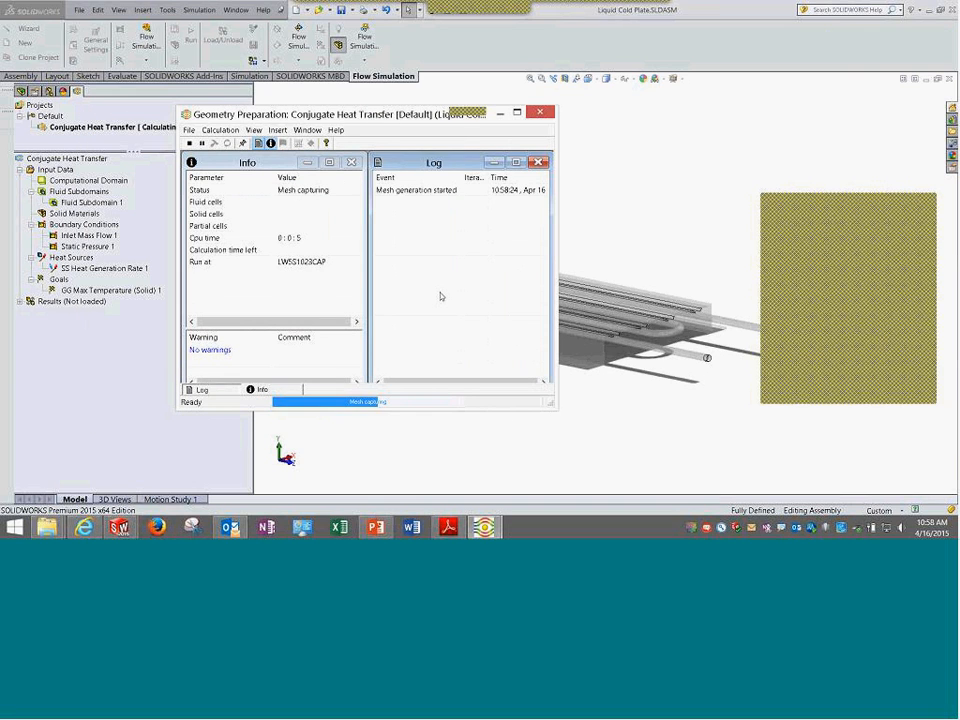
Switch to Task Manager and show the computer's performance while the mesh is being generated.
{"action": "right_click", "coordinate": [637, 536]}
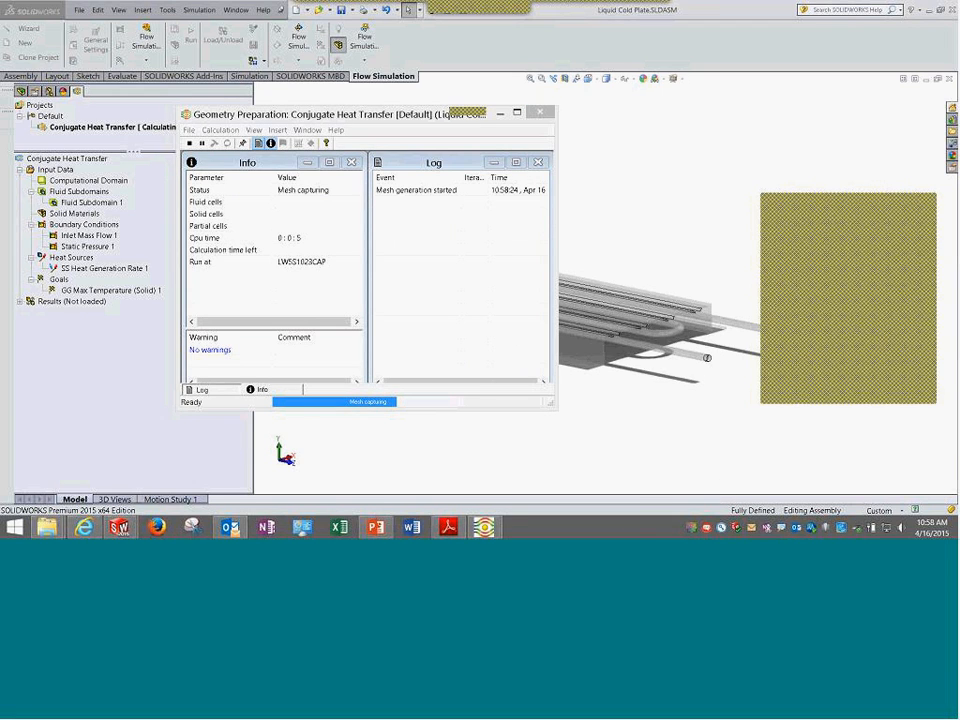
{"action": "left_click", "coordinate": [665, 497]}
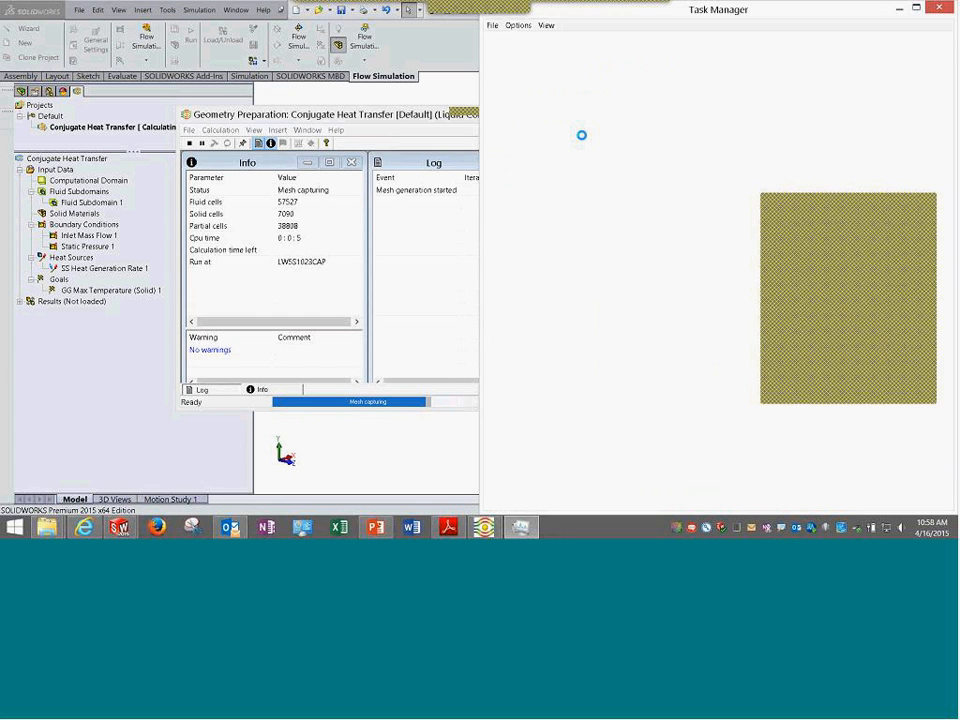
{"action": "left_click", "coordinate": [546, 41]}
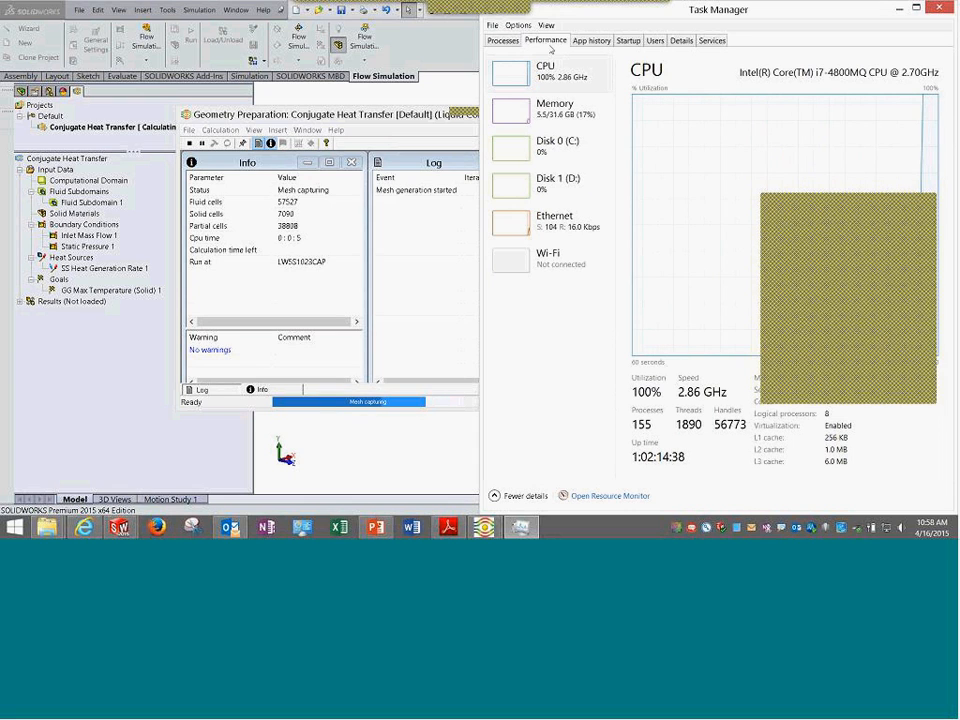
Review the memory, Disk 0, Disk 1 and Ethernet usage, and return to the CPU utilization graph during the calculation.
{"action": "left_click", "coordinate": [560, 120]}
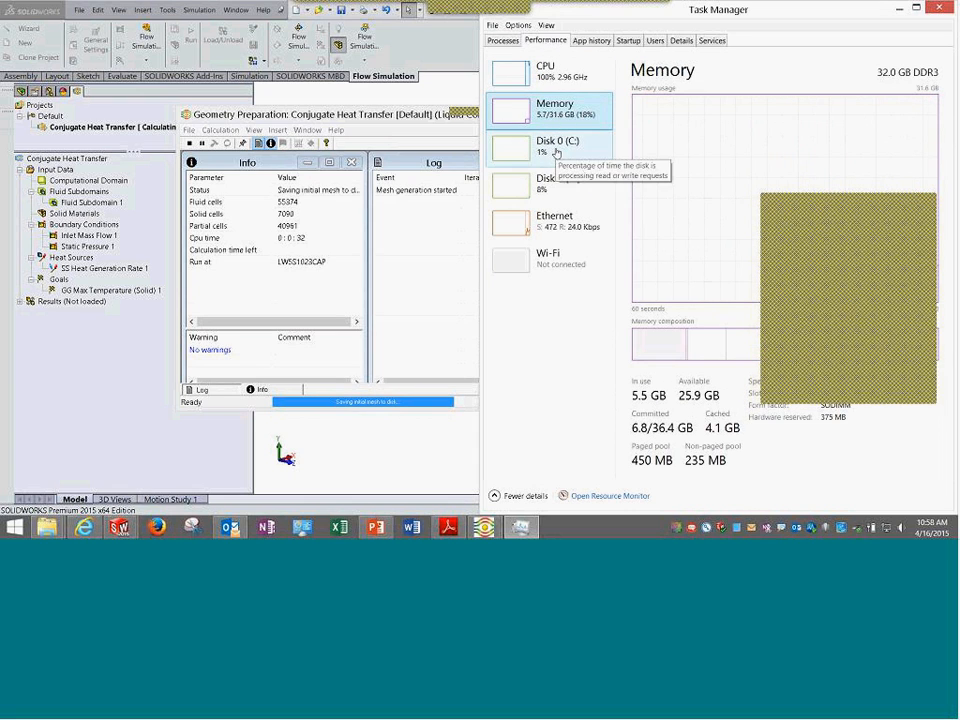
{"action": "left_click", "coordinate": [556, 148]}
{"action": "left_click", "coordinate": [552, 182]}
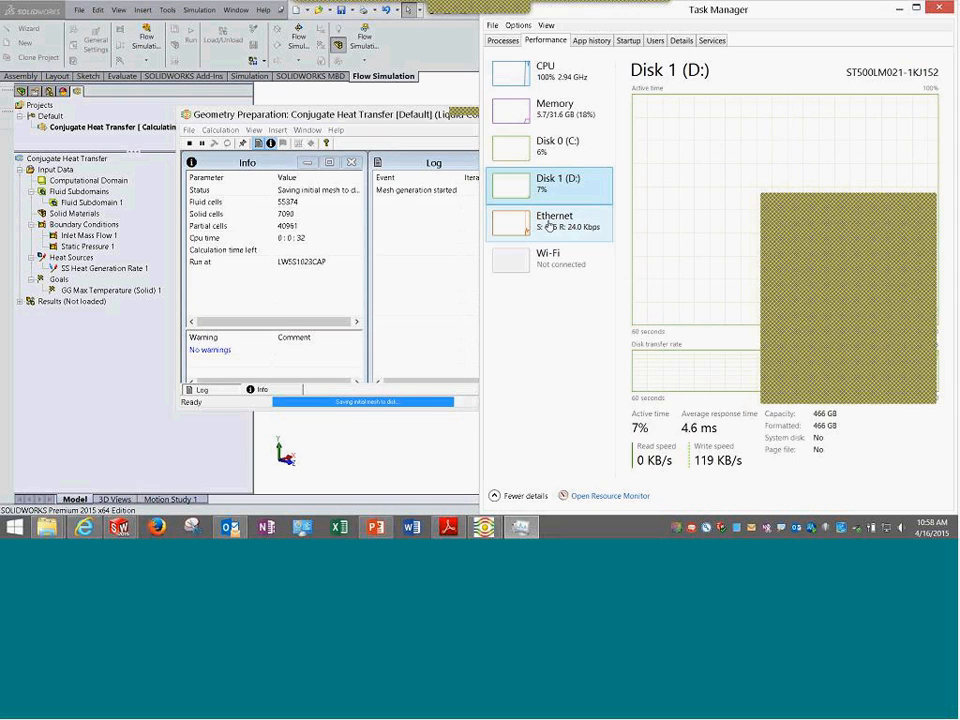
{"action": "left_click", "coordinate": [548, 226]}
{"action": "left_click", "coordinate": [559, 91]}
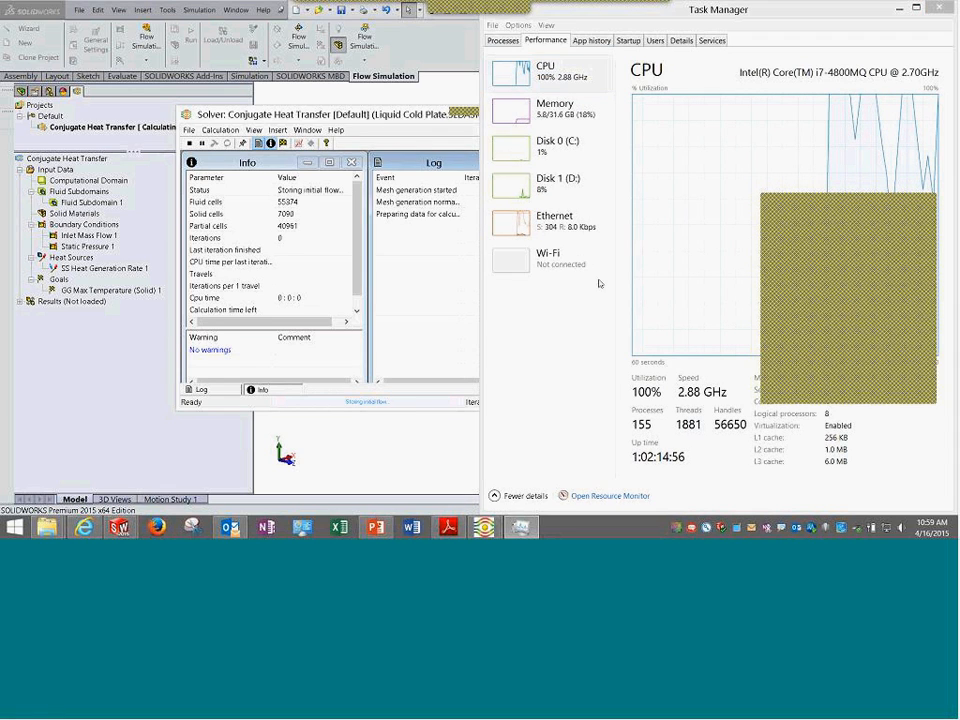
{"action": "left_click", "coordinate": [570, 104]}
{"action": "left_click", "coordinate": [574, 80]}
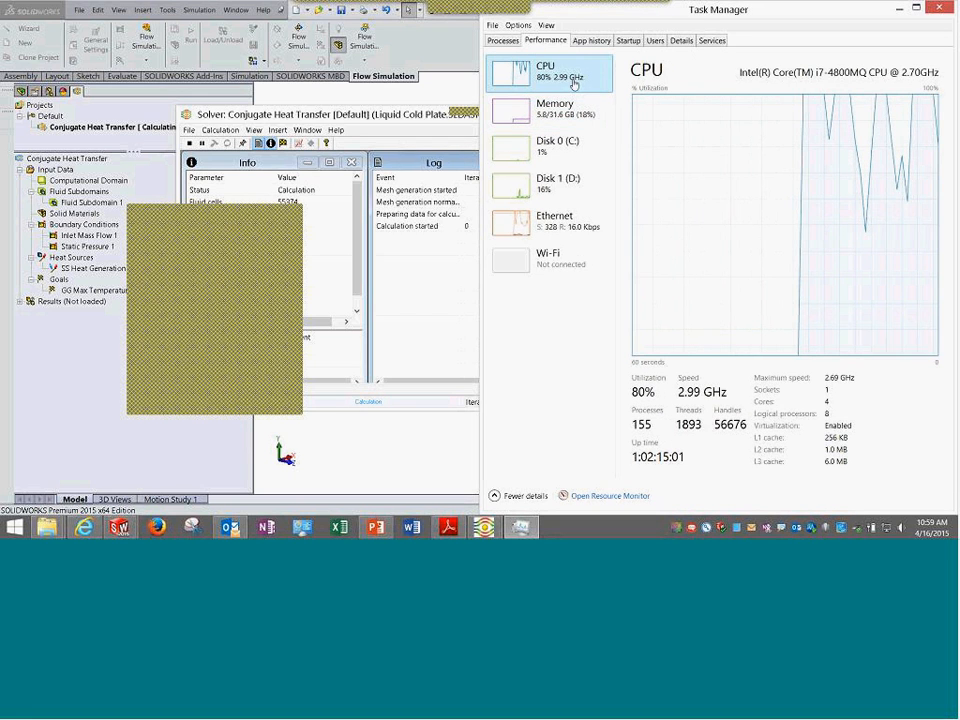
Recheck the disk, Ethernet and CPU activity in Task Manager while the solver runs, and close Task Manager.
{"action": "left_click", "coordinate": [541, 130]}
{"action": "left_click", "coordinate": [541, 150]}
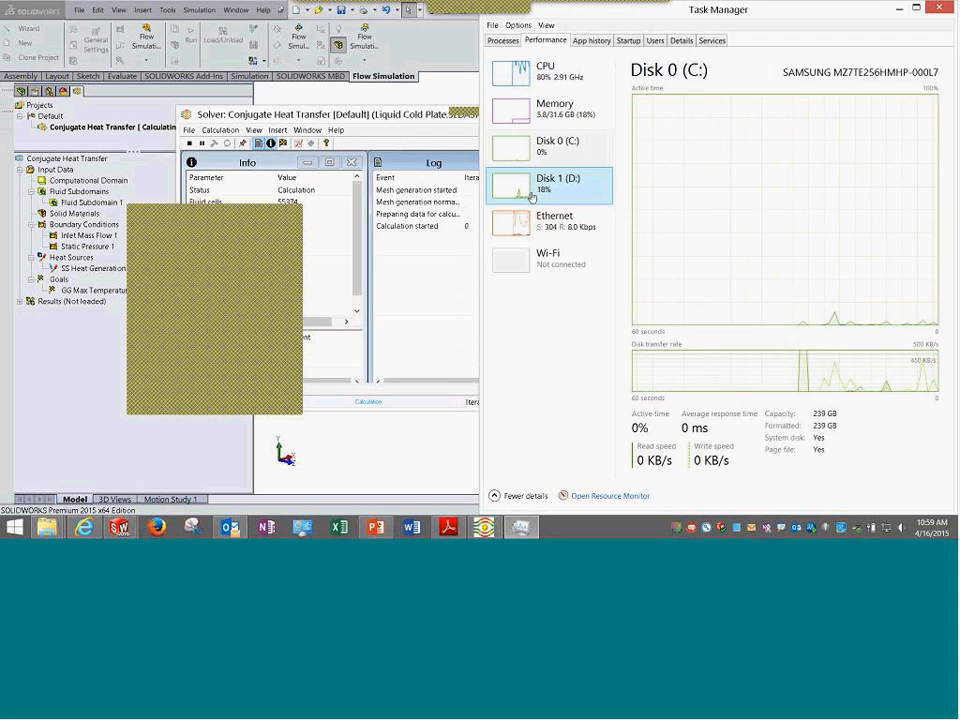
{"action": "left_click", "coordinate": [541, 224]}
{"action": "left_click", "coordinate": [553, 80]}
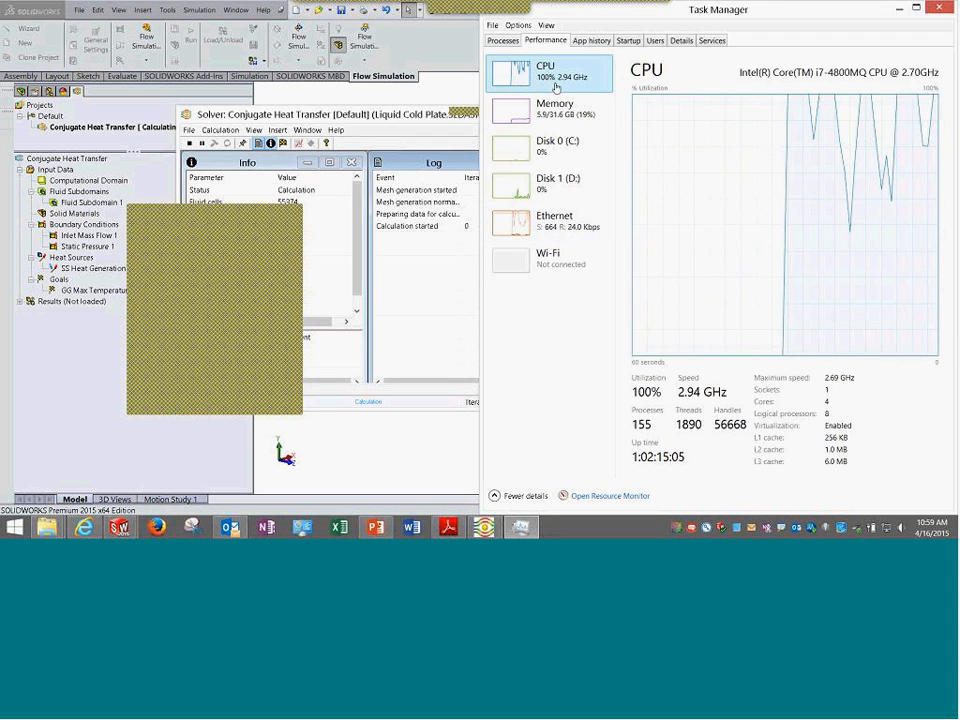
{"action": "left_click", "coordinate": [939, 8]}
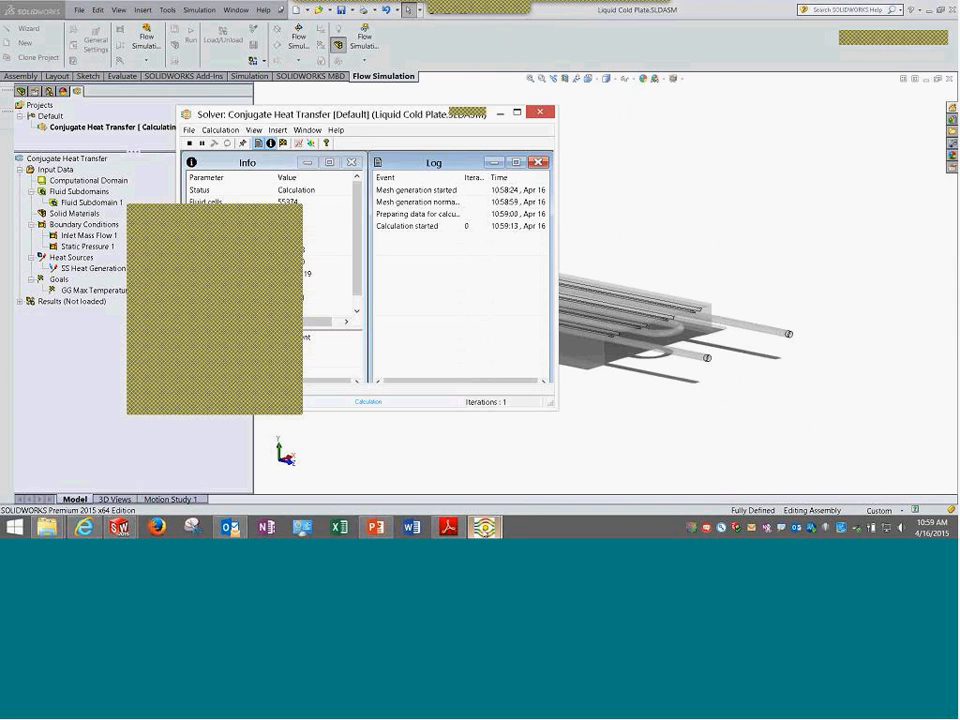
Stop the running Re 140 calculation of the cylinder part, saving its results, and close its solver window.
{"action": "mouse_move", "coordinate": [484, 526]}
{"action": "left_click", "coordinate": [418, 465]}
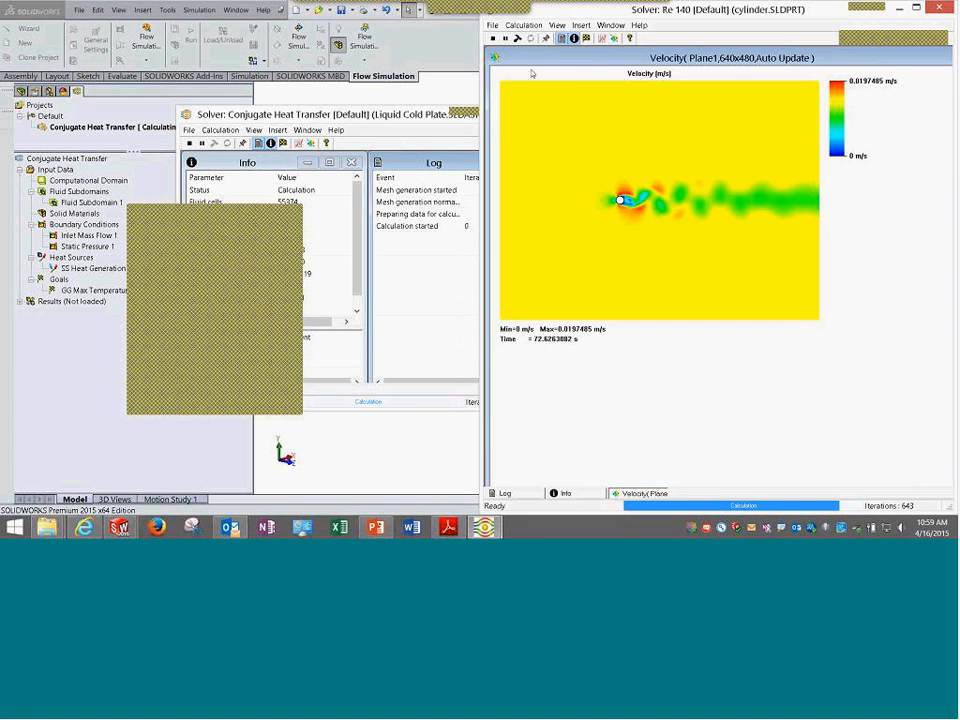
{"action": "left_click", "coordinate": [493, 38]}
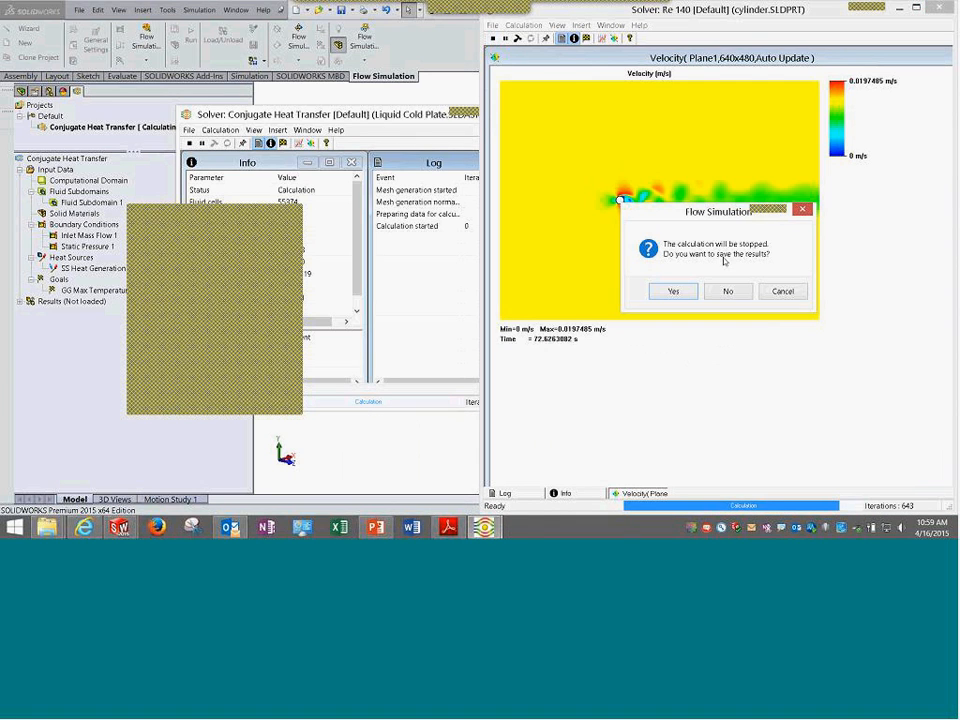
{"action": "left_click", "coordinate": [693, 294]}
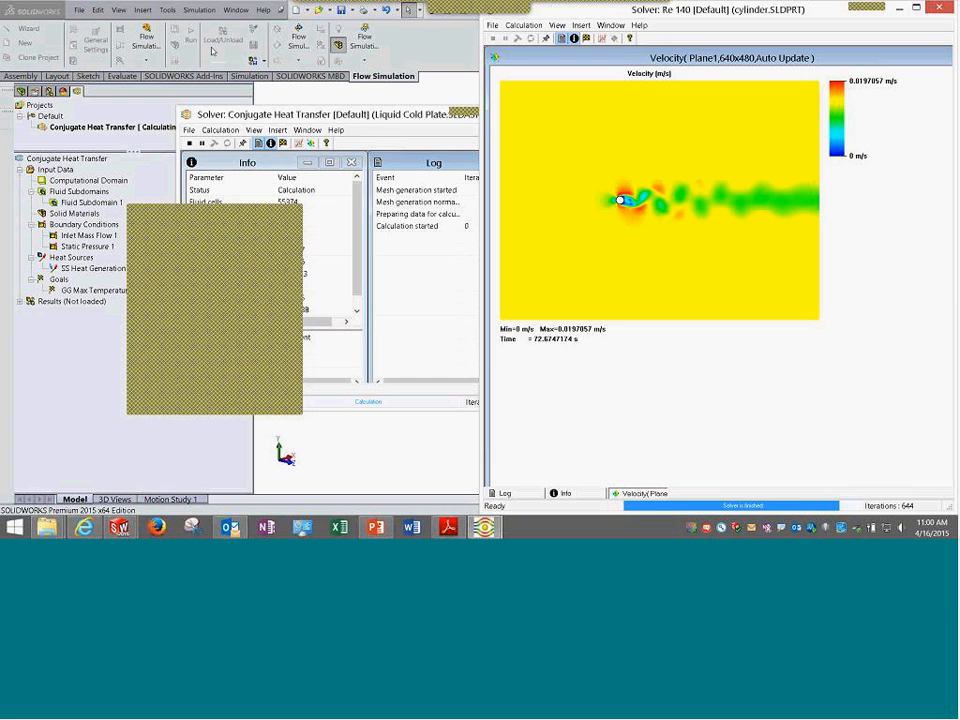
{"action": "left_click", "coordinate": [492, 26]}
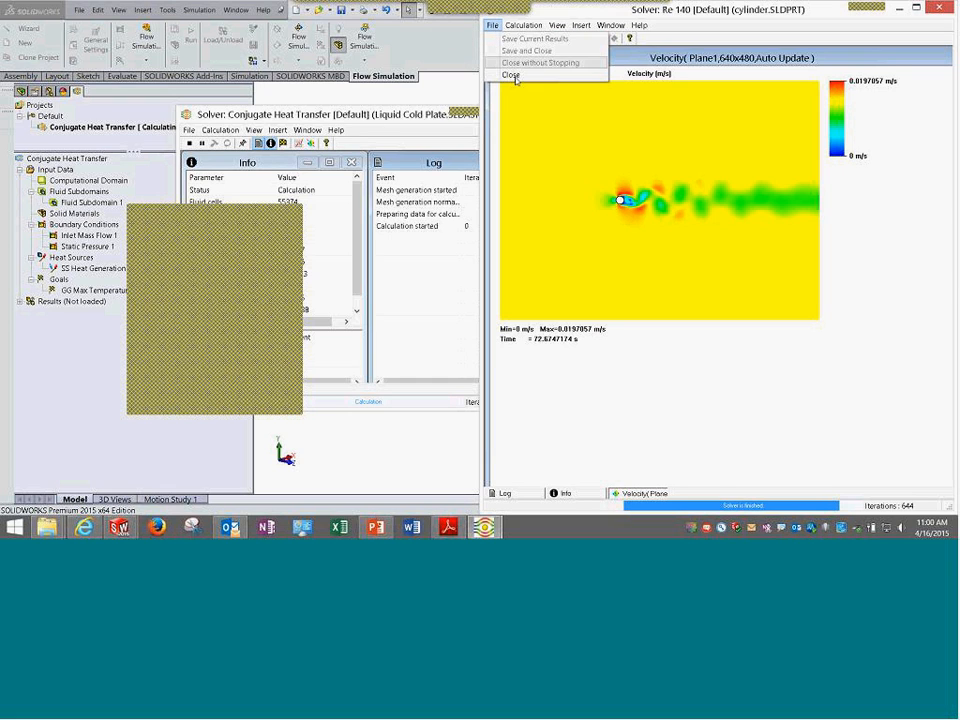
{"action": "left_click", "coordinate": [514, 76]}
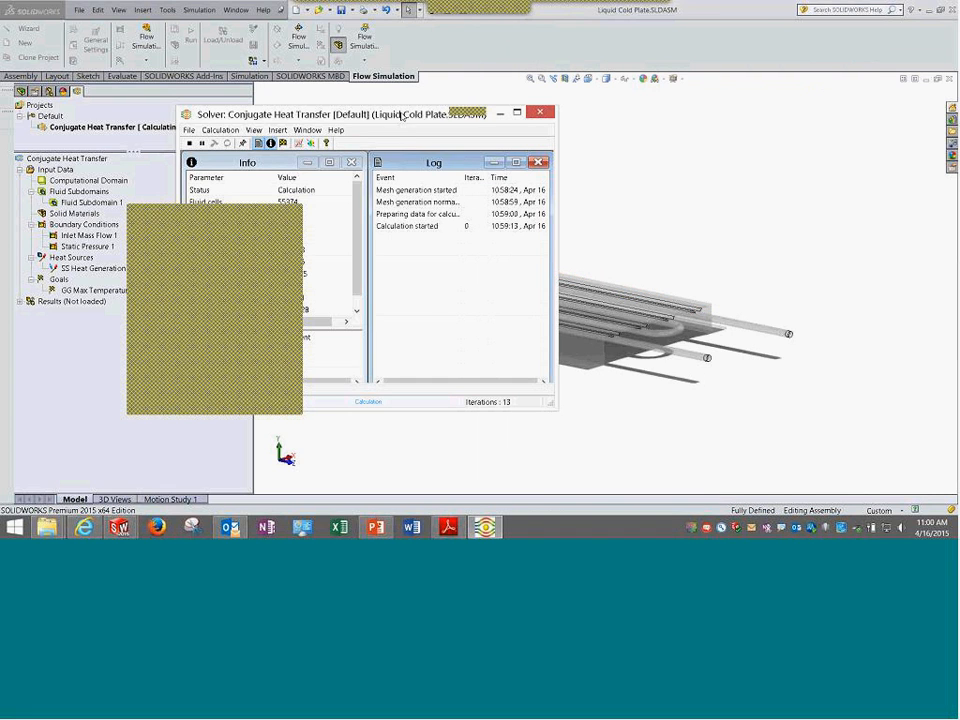
Minimize the Conjugate Heat Transfer solver and the Liquid Cold Plate assembly, and bring up the cylinder part in a maximized document window.
{"action": "left_click_drag", "start_coordinate": [506, 111], "coordinate": [805, 142]}
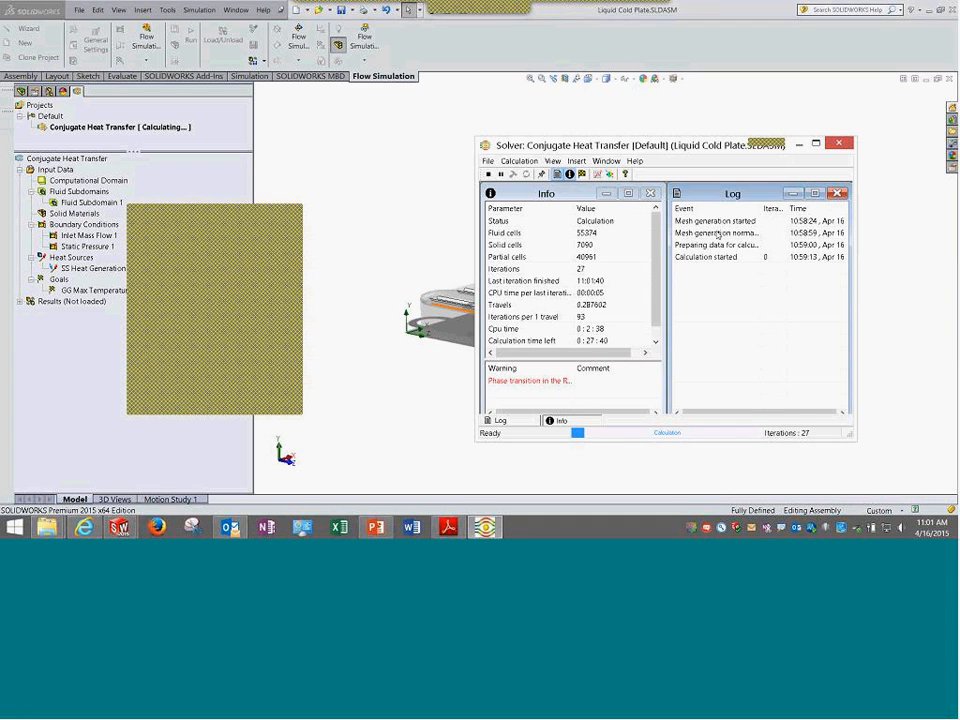
{"action": "left_click", "coordinate": [799, 145]}
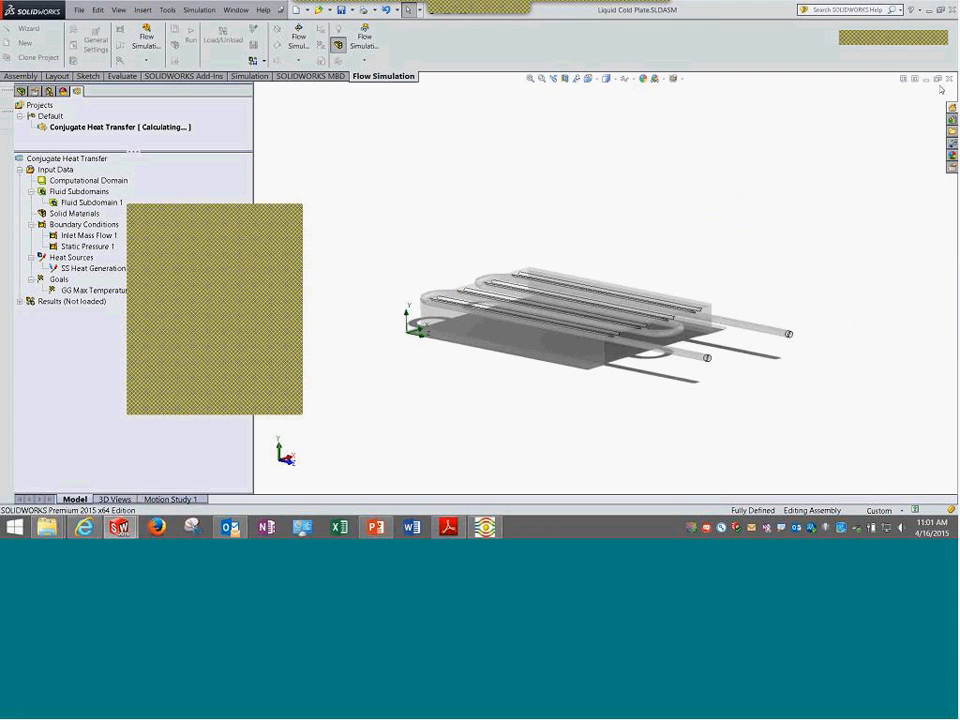
{"action": "left_click", "coordinate": [926, 79]}
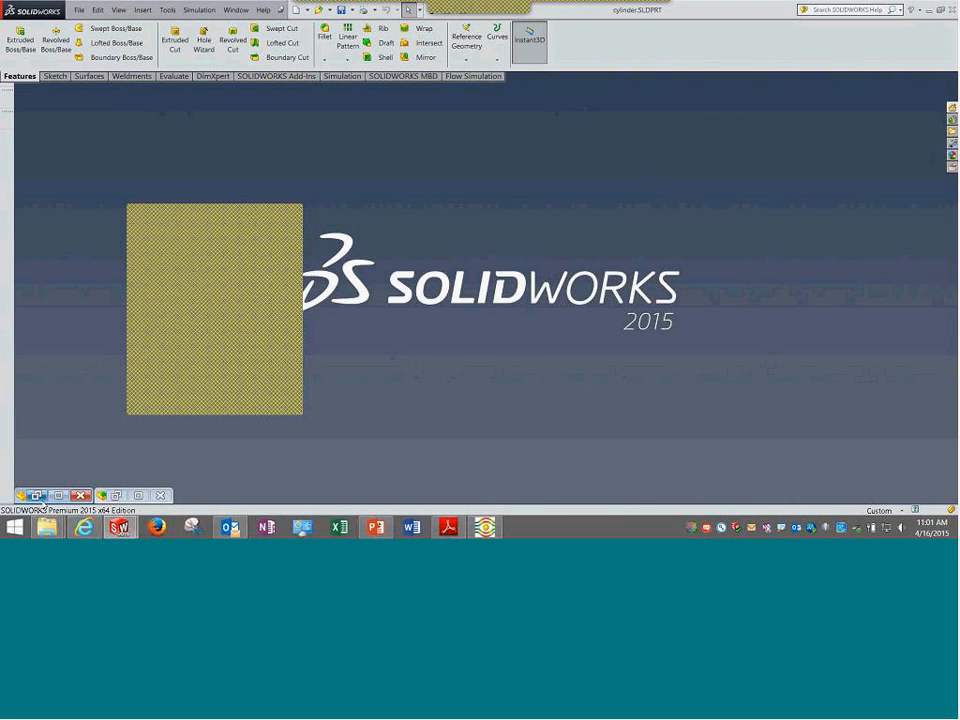
{"action": "left_click", "coordinate": [38, 497]}
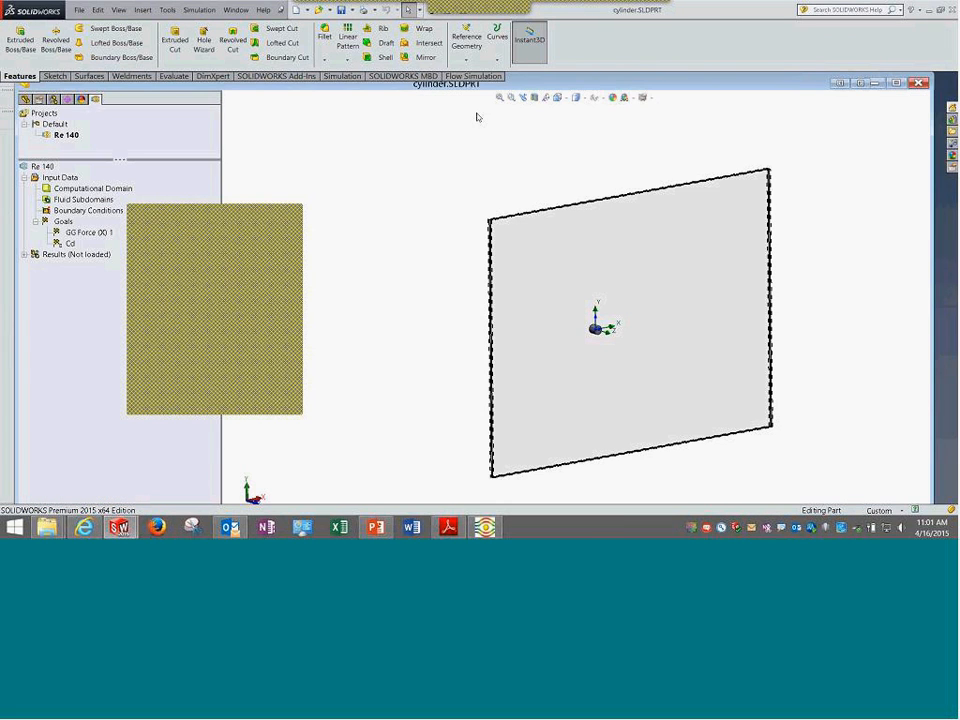
{"action": "double_click", "coordinate": [542, 86]}
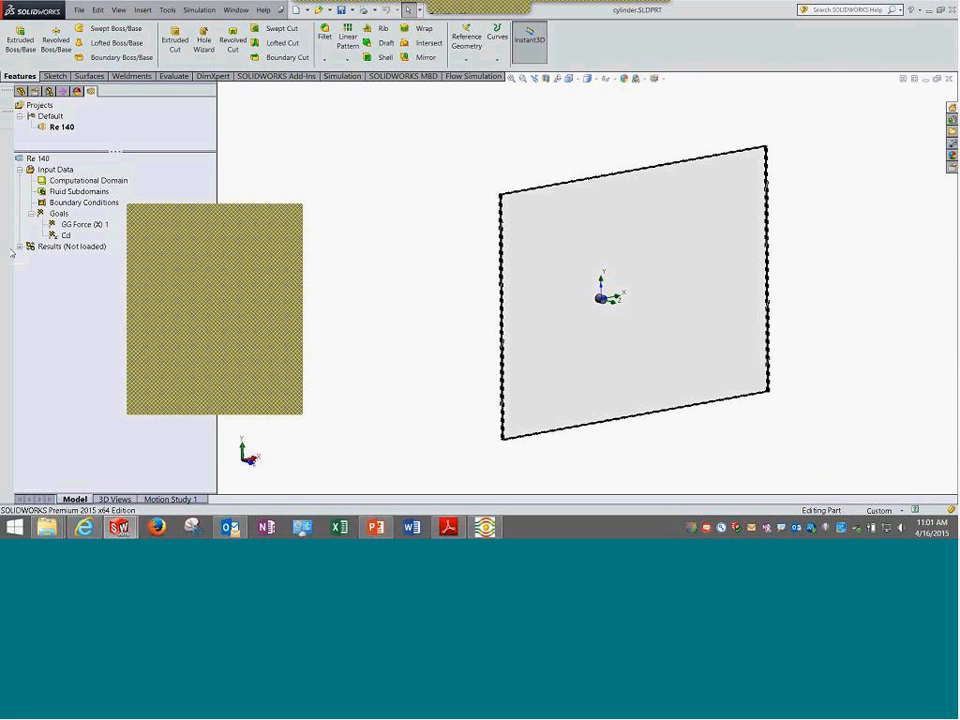
Load the results of the Re 140 project and show Cut Plot 1.
{"action": "right_click", "coordinate": [40, 246]}
{"action": "left_click", "coordinate": [62, 255]}
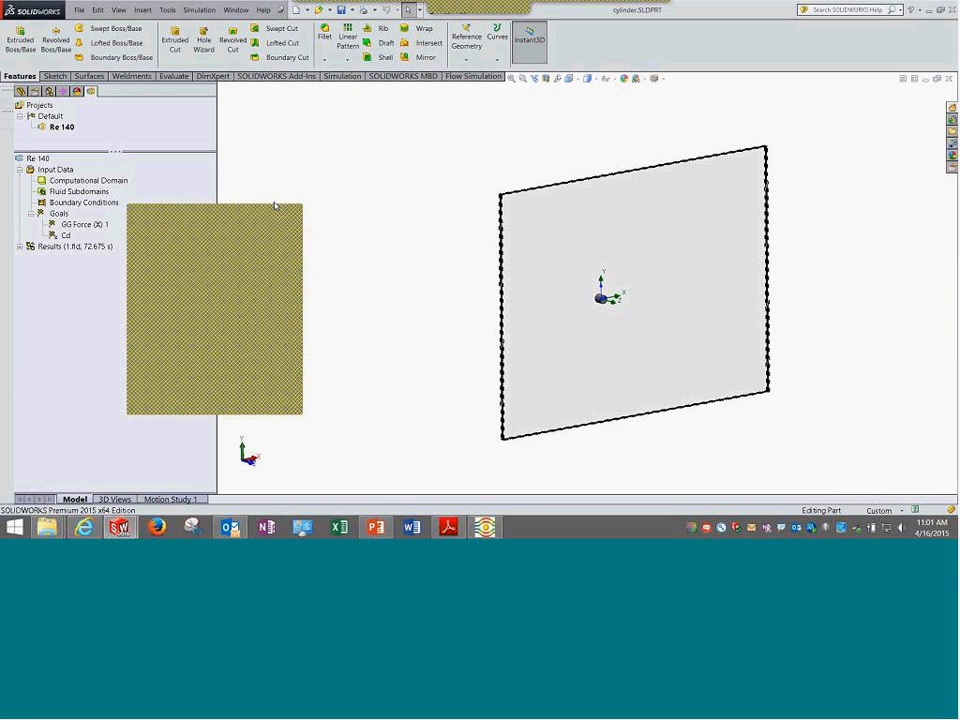
{"action": "left_click", "coordinate": [21, 247]}
{"action": "left_click", "coordinate": [77, 279]}
{"action": "right_click", "coordinate": [78, 279]}
{"action": "left_click", "coordinate": [90, 302]}
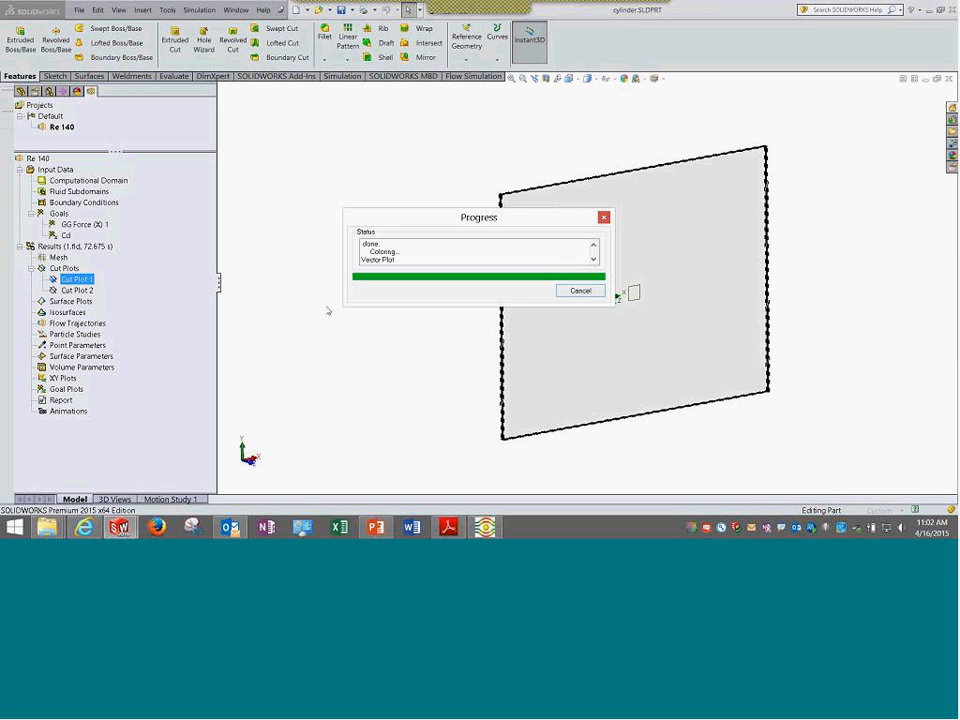
Move the cut plot's progress dialog clear of the cylinder model and dismiss the incoming e-mail notification.
{"action": "left_click_drag", "start_coordinate": [561, 220], "coordinate": [466, 159]}
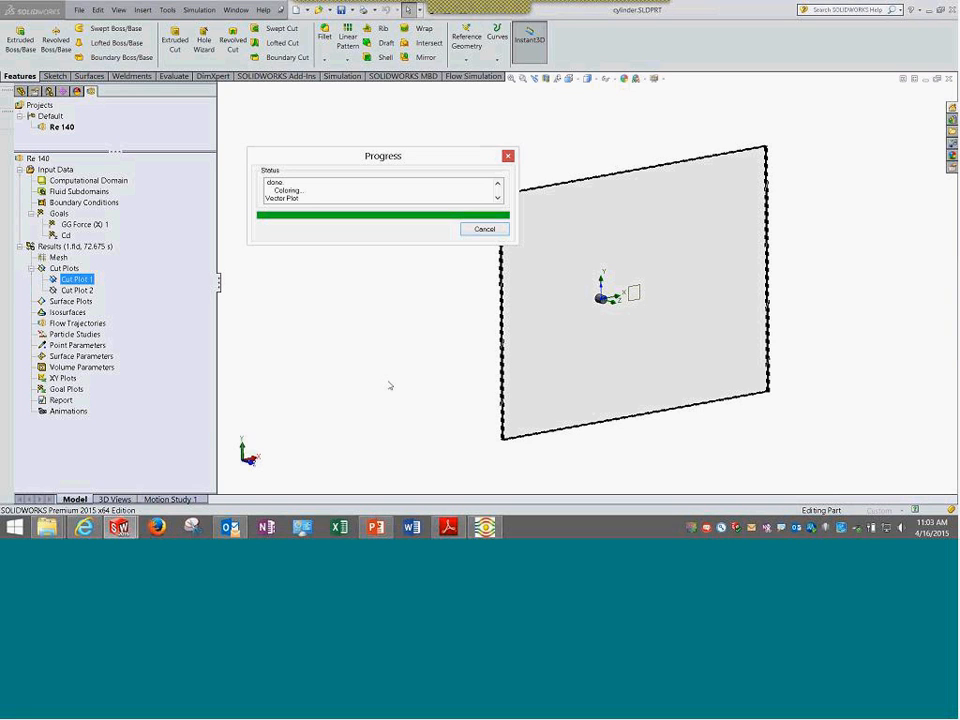
{"action": "left_click_drag", "start_coordinate": [406, 158], "coordinate": [368, 107]}
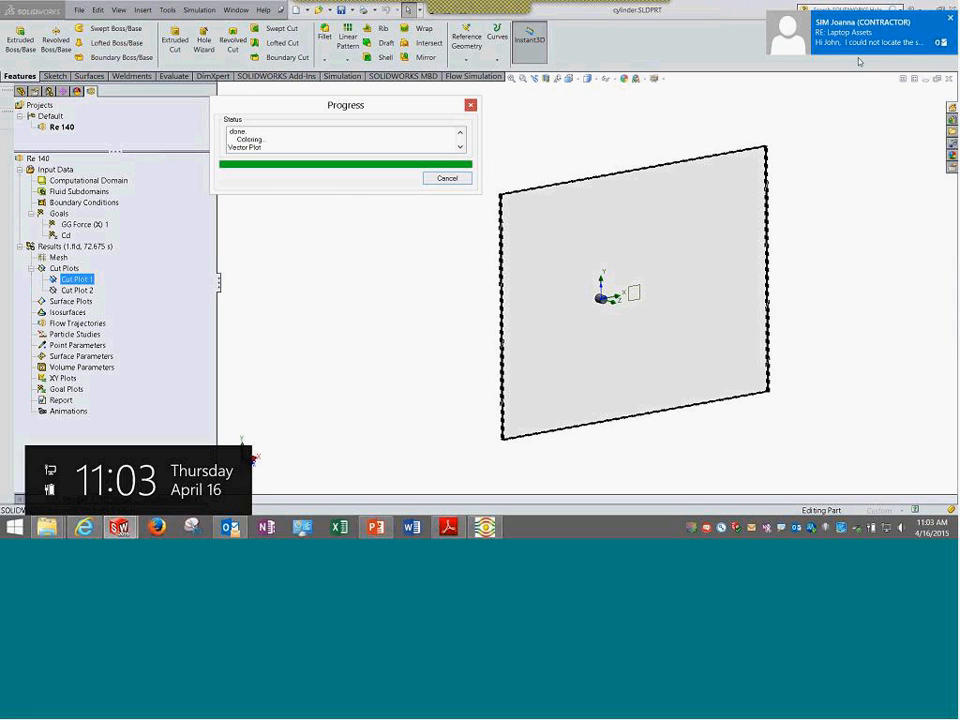
{"action": "left_click", "coordinate": [951, 18]}
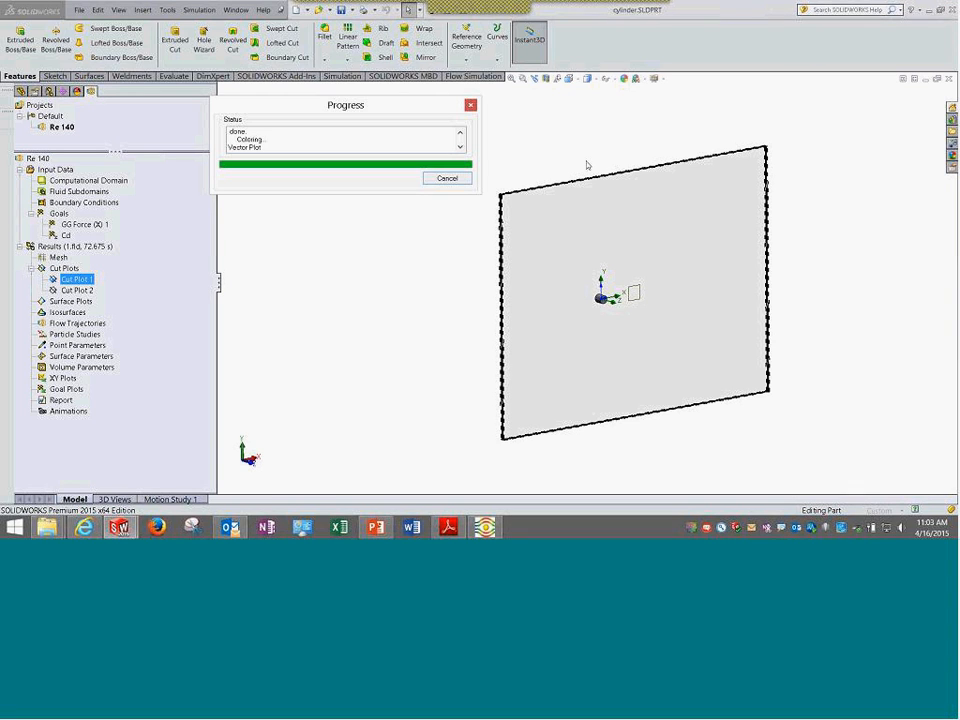
Switch to the training manual in Adobe Reader and review the Lesson 4 Time Animation instructions, from editing the cut plot through inserting a control point.
{"action": "left_click", "coordinate": [451, 530]}
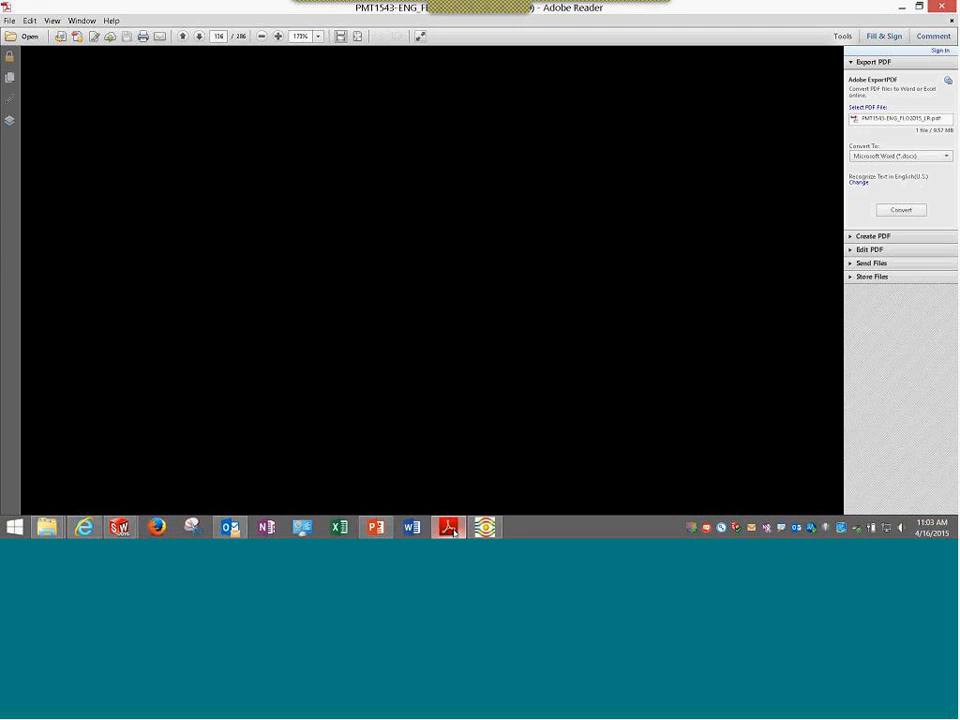
{"action": "scroll", "coordinate": [436, 374], "scroll_direction": "down", "scroll_amount": 20}
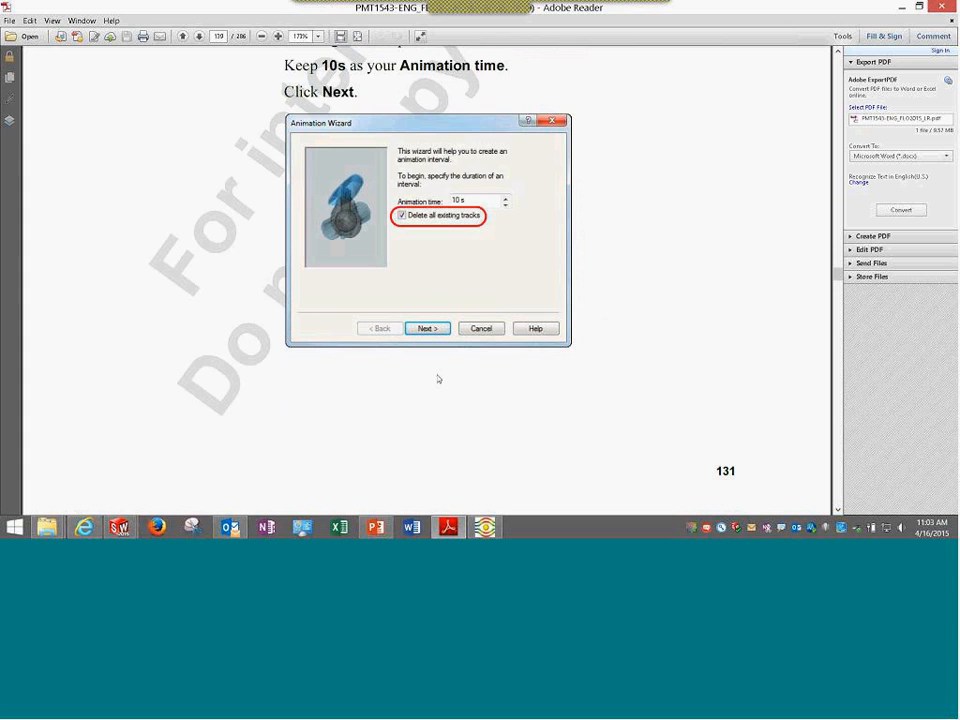
{"action": "scroll", "coordinate": [437, 379], "scroll_direction": "up", "scroll_amount": 5}
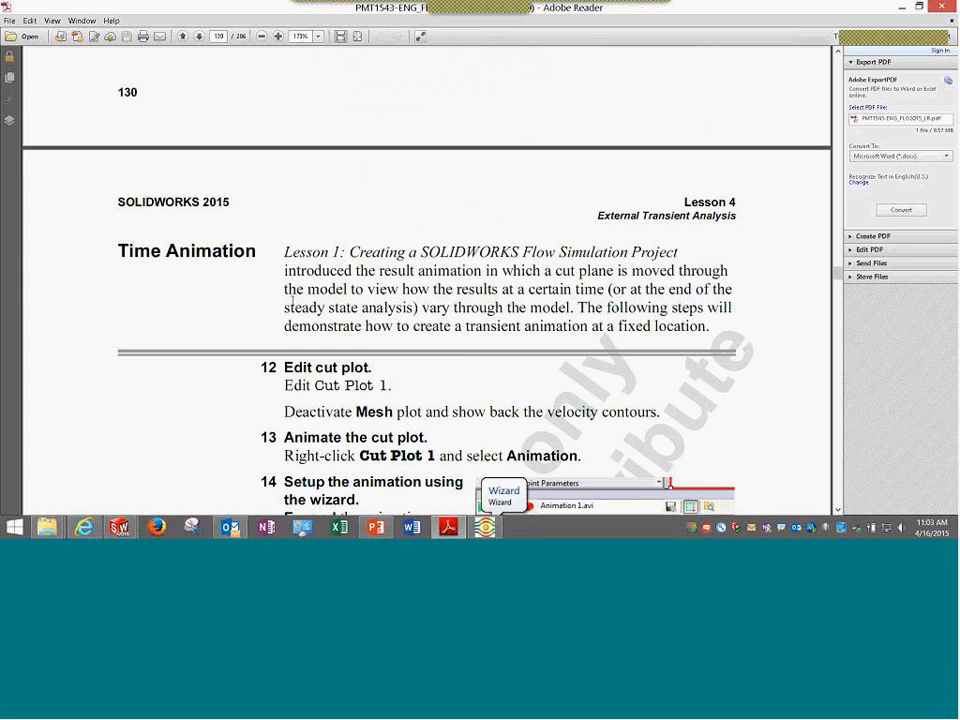
{"action": "scroll", "coordinate": [290, 305], "scroll_direction": "down", "scroll_amount": 2}
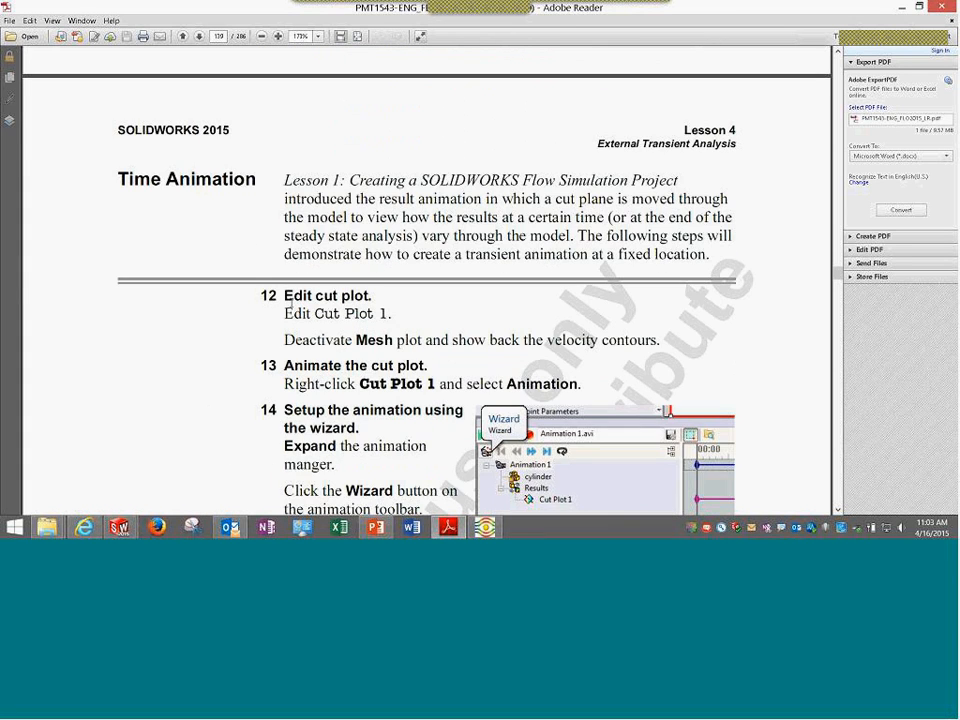
{"action": "scroll", "coordinate": [289, 310], "scroll_direction": "down", "scroll_amount": 5}
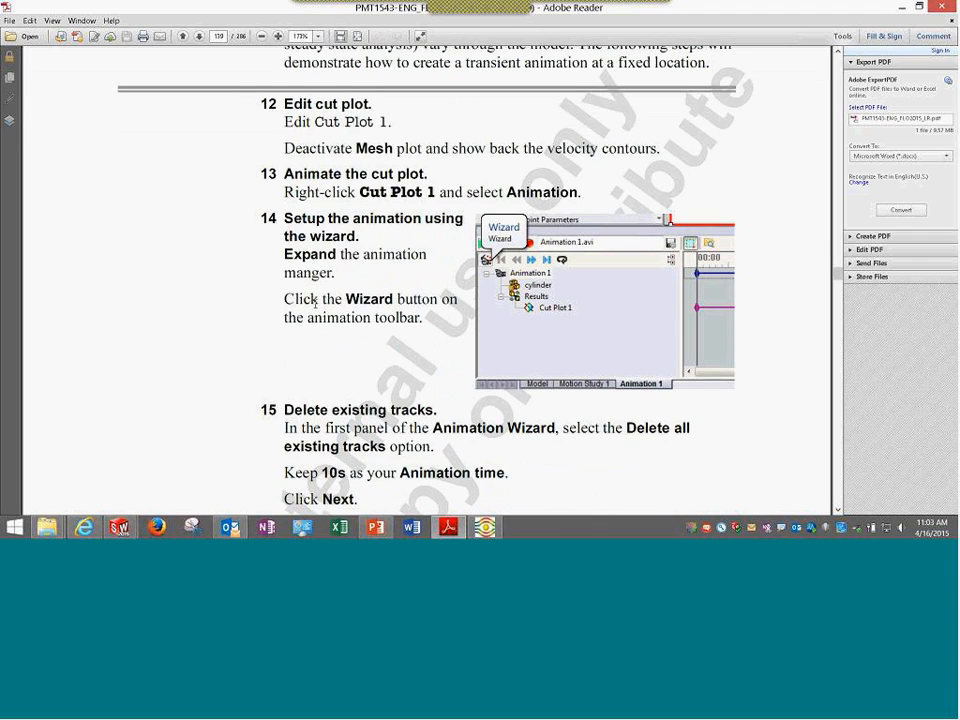
{"action": "scroll", "coordinate": [314, 303], "scroll_direction": "down", "scroll_amount": 12}
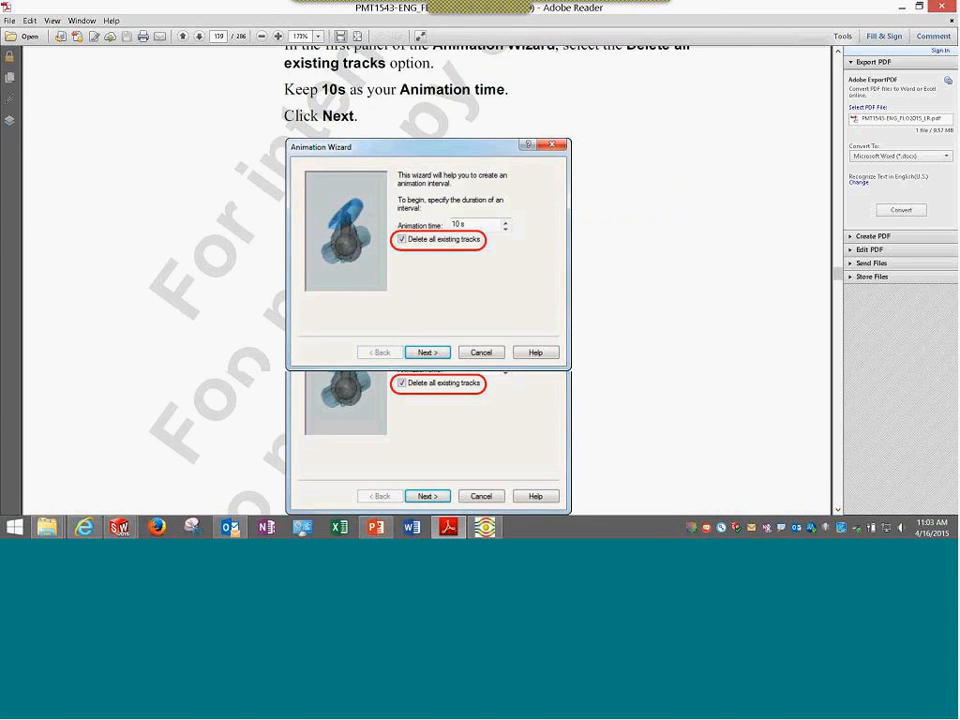
{"action": "scroll", "coordinate": [315, 312], "scroll_direction": "down", "scroll_amount": 20}
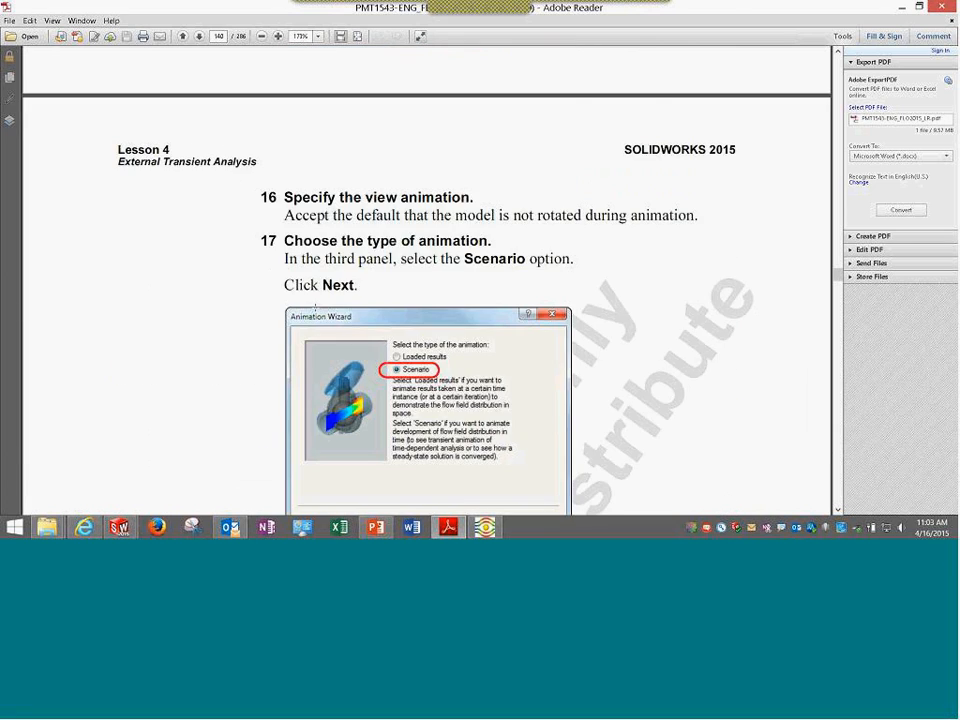
{"action": "scroll", "coordinate": [315, 307], "scroll_direction": "down", "scroll_amount": 1}
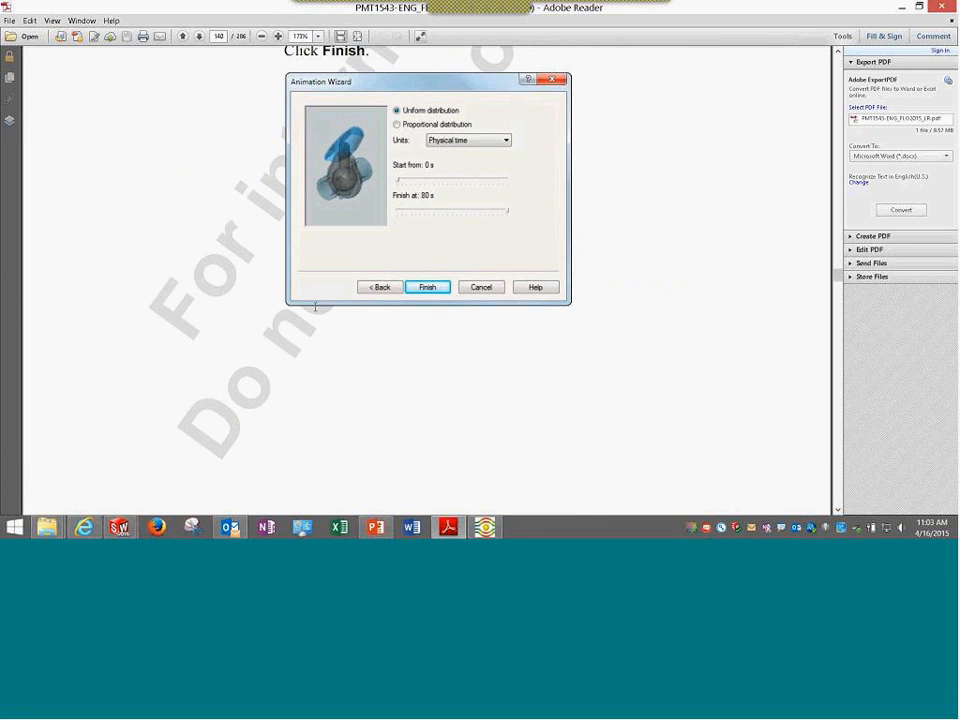
{"action": "scroll", "coordinate": [315, 307], "scroll_direction": "down", "scroll_amount": 7}
{"action": "scroll", "coordinate": [315, 312], "scroll_direction": "down", "scroll_amount": 7}
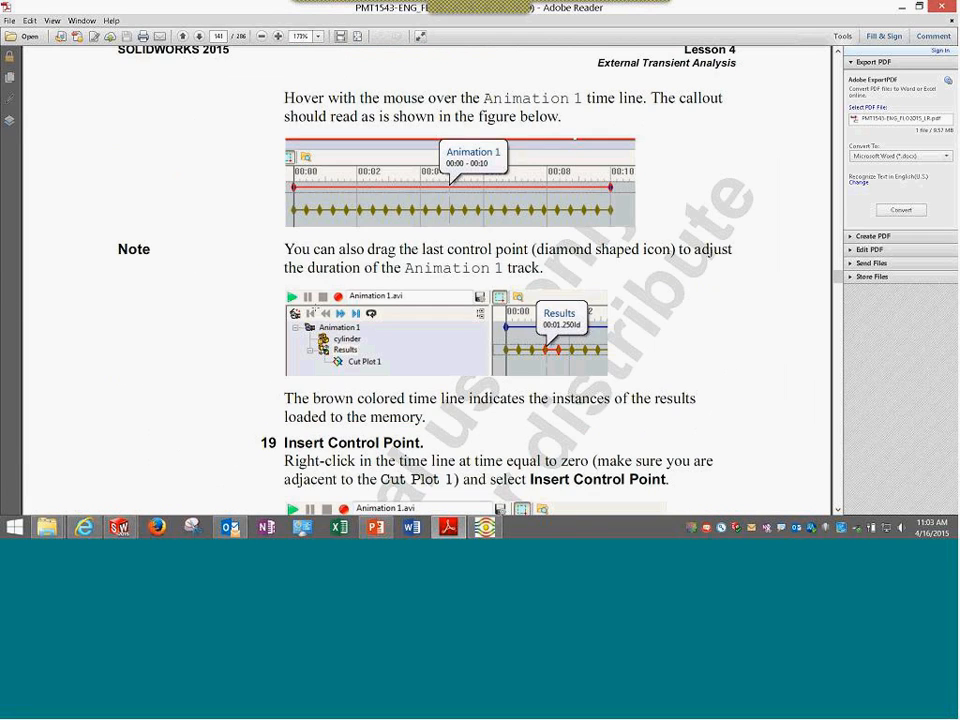
{"action": "scroll", "coordinate": [315, 312], "scroll_direction": "down", "scroll_amount": 7}
{"action": "scroll", "coordinate": [315, 308], "scroll_direction": "down", "scroll_amount": 7}
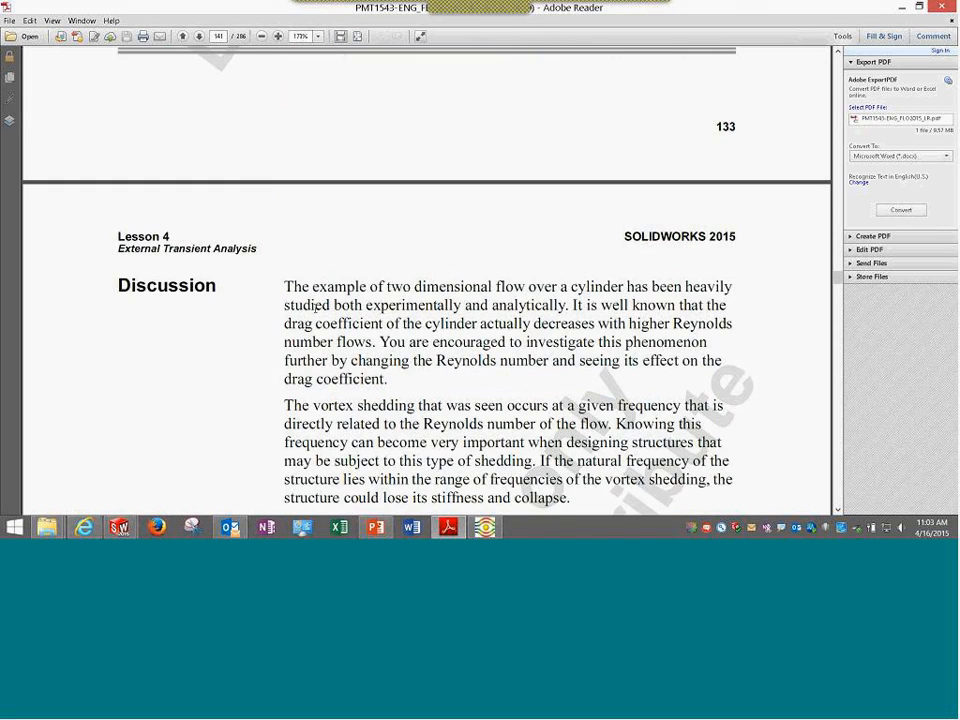
{"action": "scroll", "coordinate": [315, 306], "scroll_direction": "up", "scroll_amount": 20}
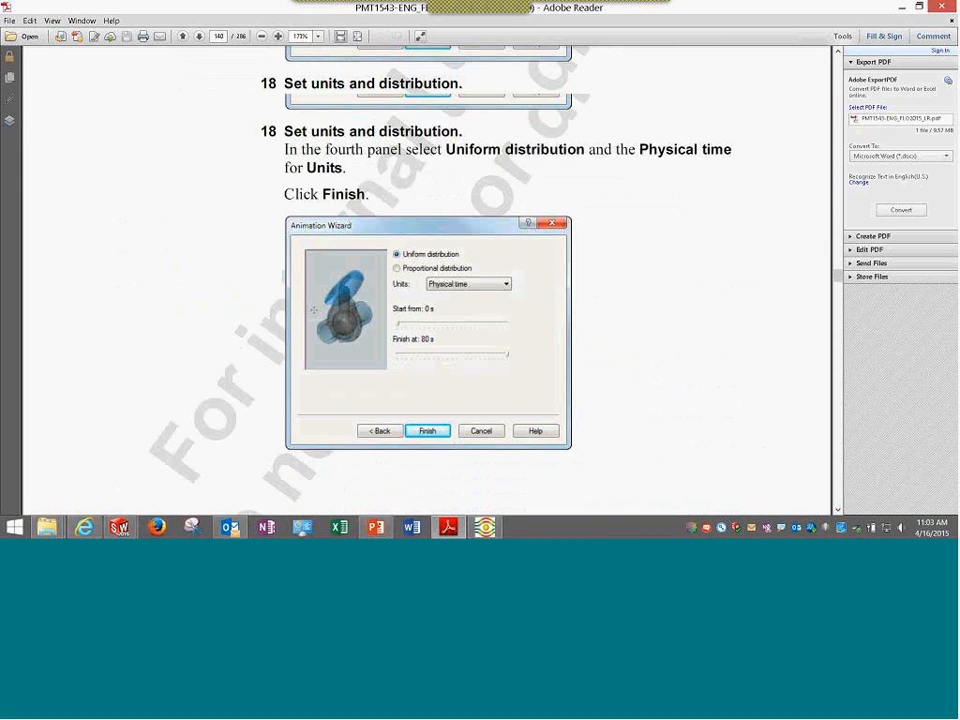
{"action": "scroll", "coordinate": [314, 311], "scroll_direction": "up", "scroll_amount": 20}
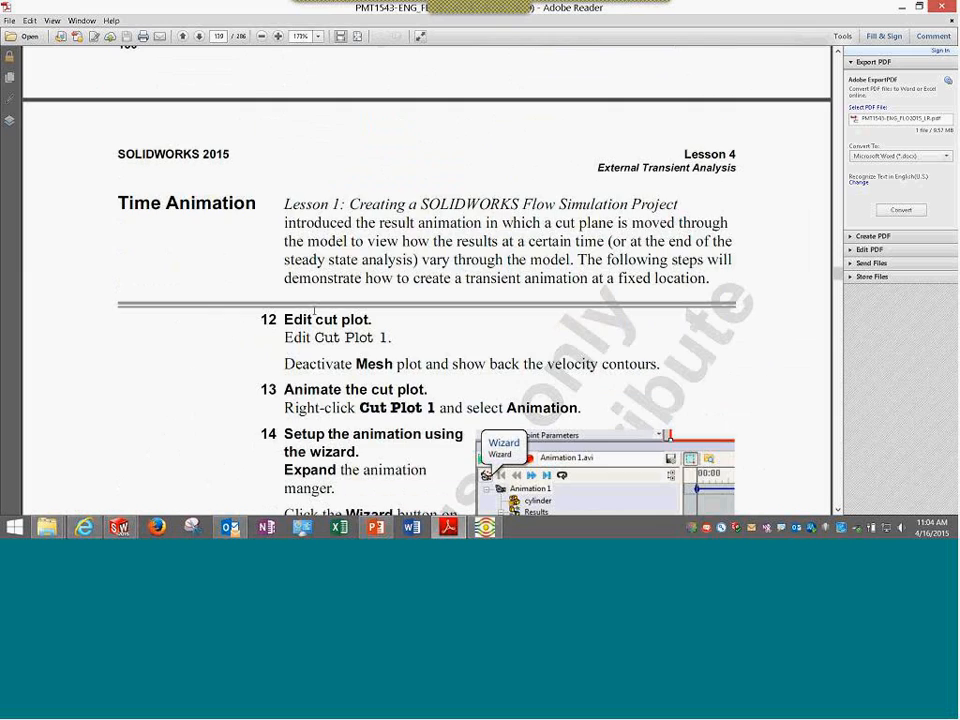
{"action": "scroll", "coordinate": [314, 311], "scroll_direction": "up", "scroll_amount": 5}
{"action": "scroll", "coordinate": [315, 316], "scroll_direction": "down", "scroll_amount": 10}
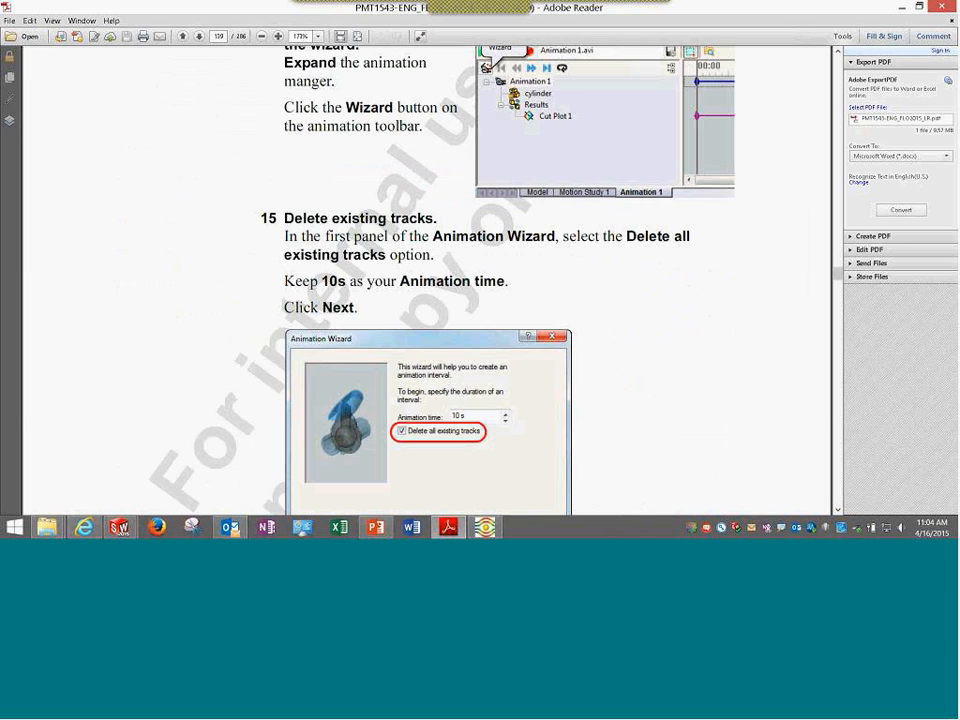
{"action": "scroll", "coordinate": [314, 311], "scroll_direction": "down", "scroll_amount": 20}
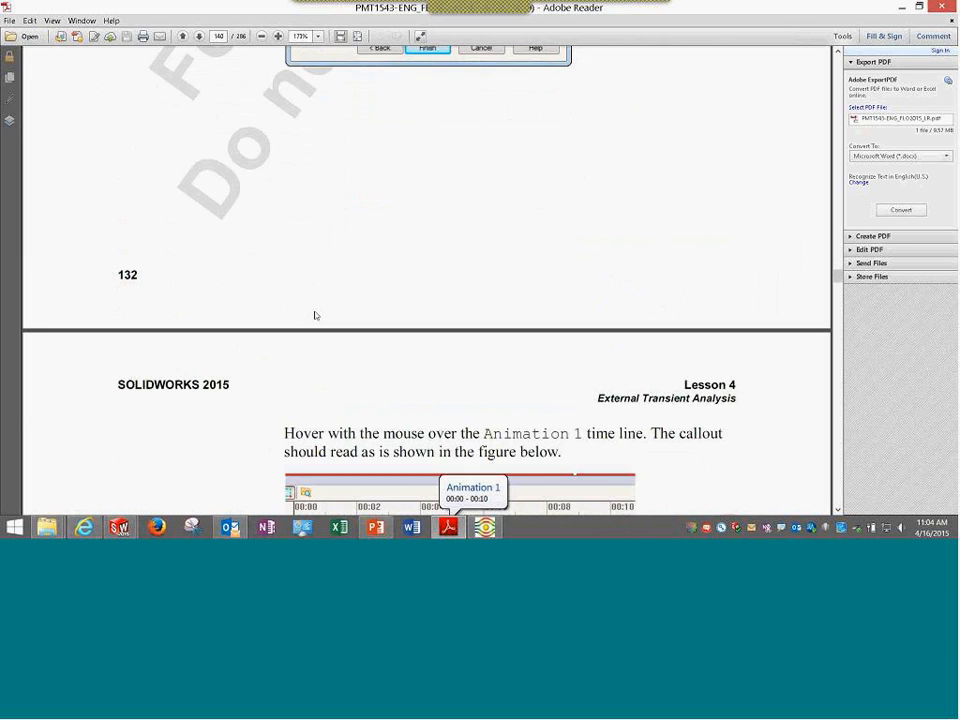
{"action": "scroll", "coordinate": [314, 315], "scroll_direction": "down", "scroll_amount": 9}
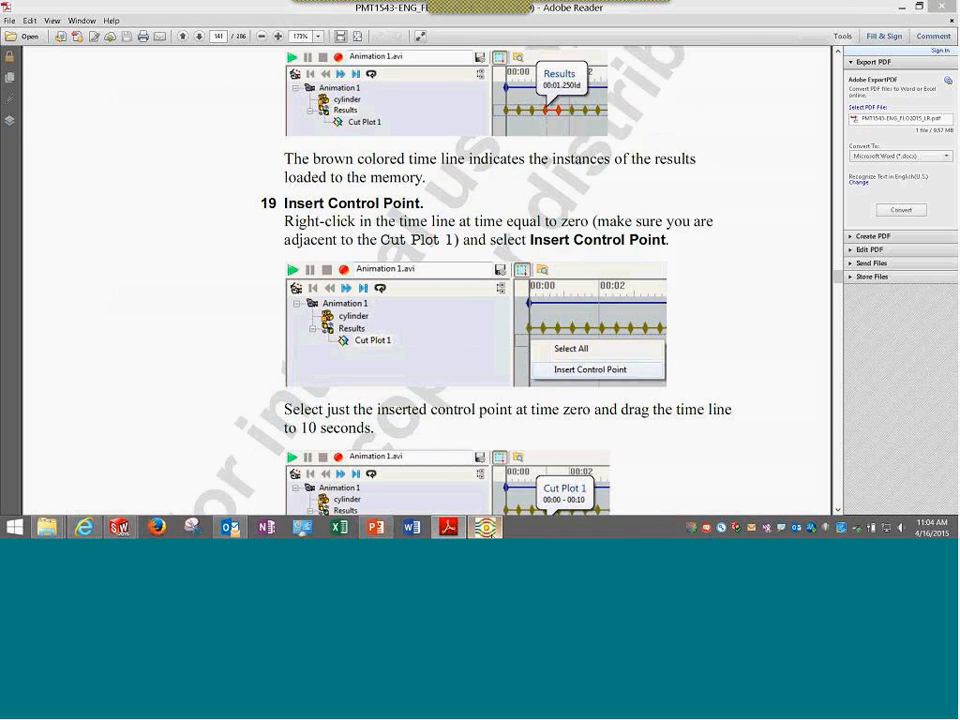
Bring up the Conjugate Heat Transfer solver window and minimize the training manual to check the calculation's progress.
{"action": "left_click", "coordinate": [486, 527]}
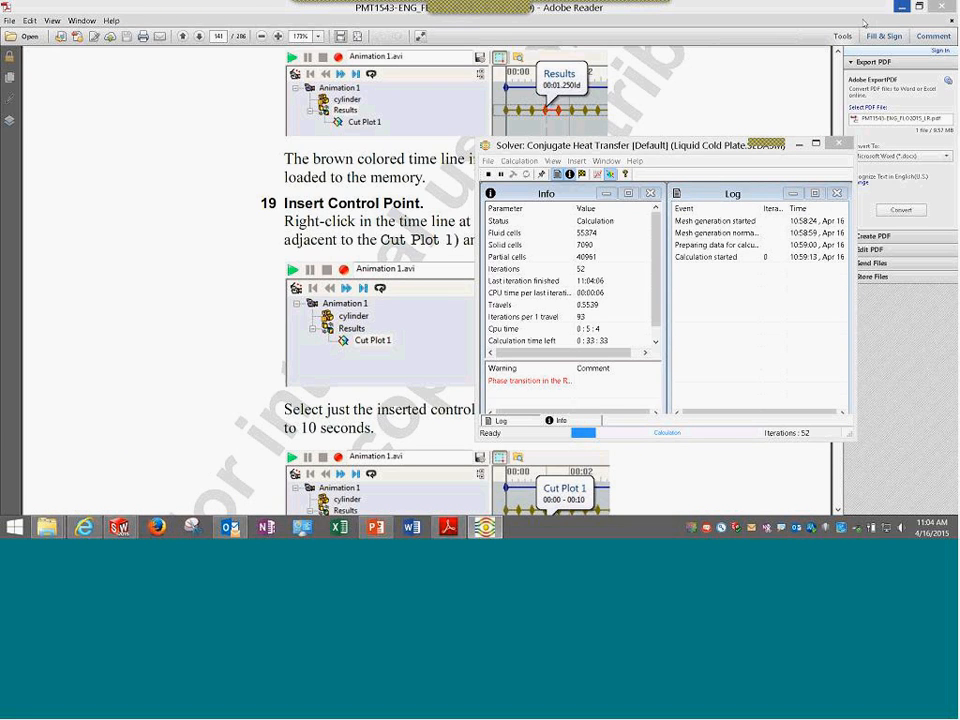
{"action": "left_click", "coordinate": [902, 7]}
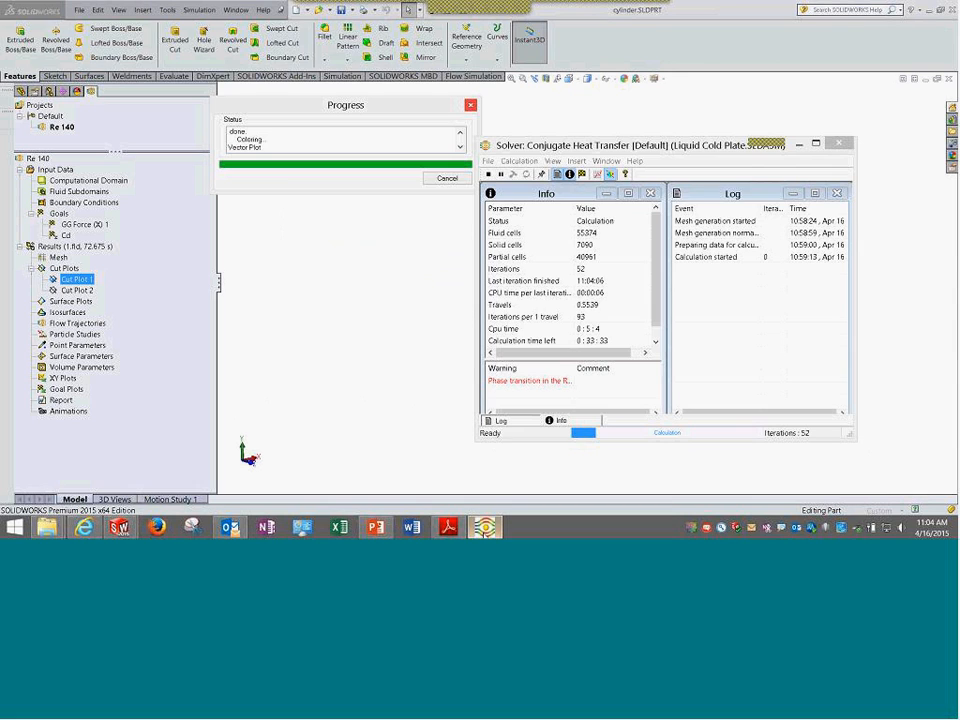
Bring the Conjugate Heat Transfer solver window forward and choose to wait for the unresponsive modeling program.
{"action": "mouse_move", "coordinate": [451, 530]}
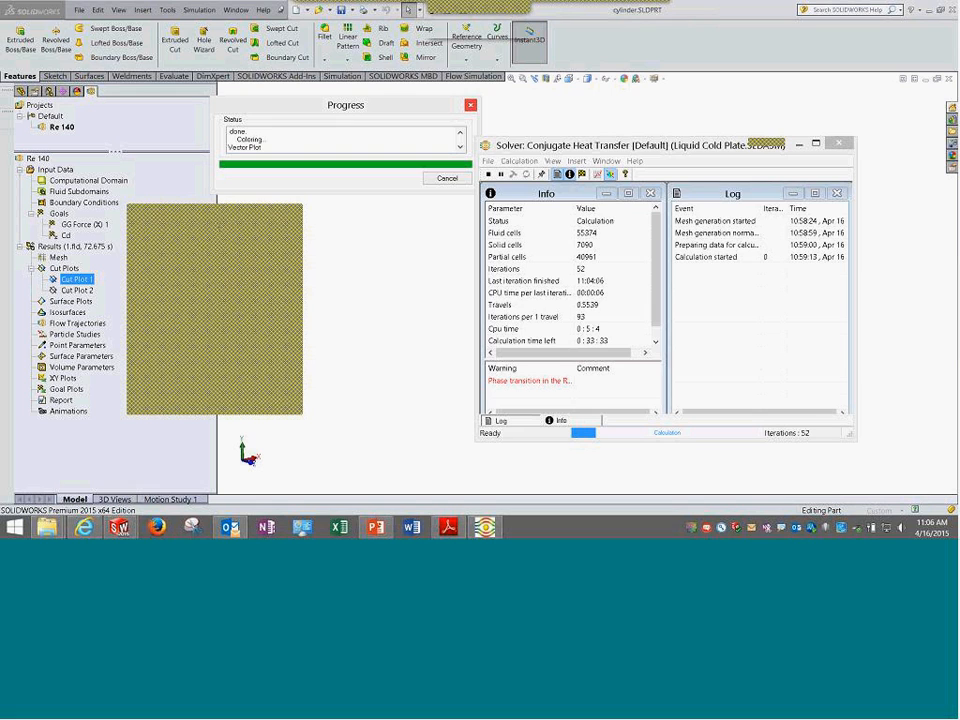
{"action": "left_click_drag", "start_coordinate": [347, 113], "coordinate": [296, 84]}
{"action": "left_click", "coordinate": [363, 147]}
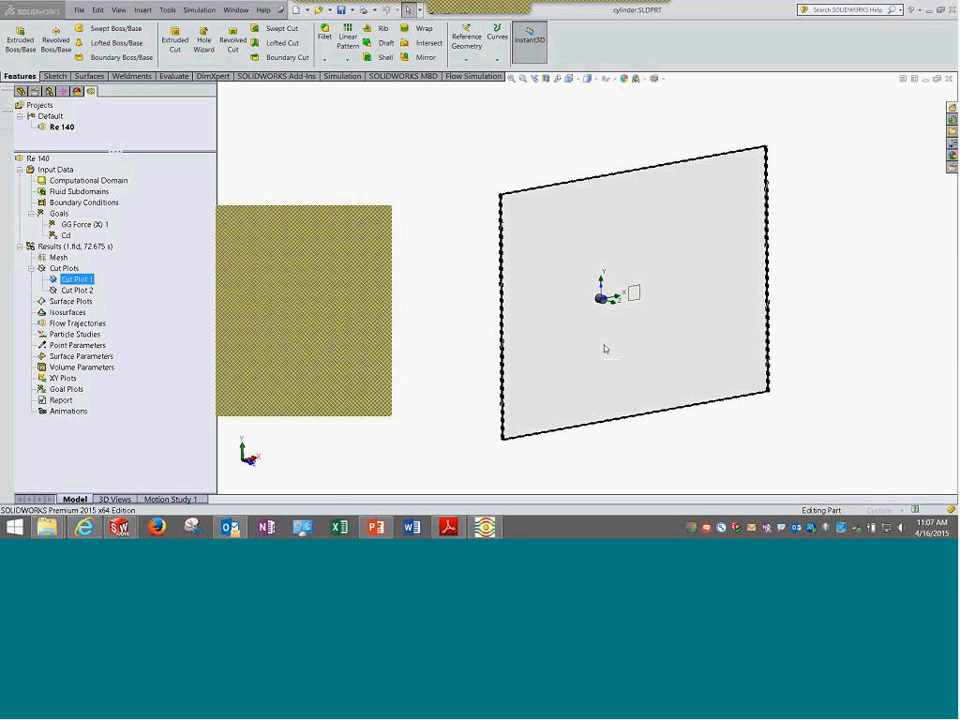
{"action": "left_click", "coordinate": [480, 527]}
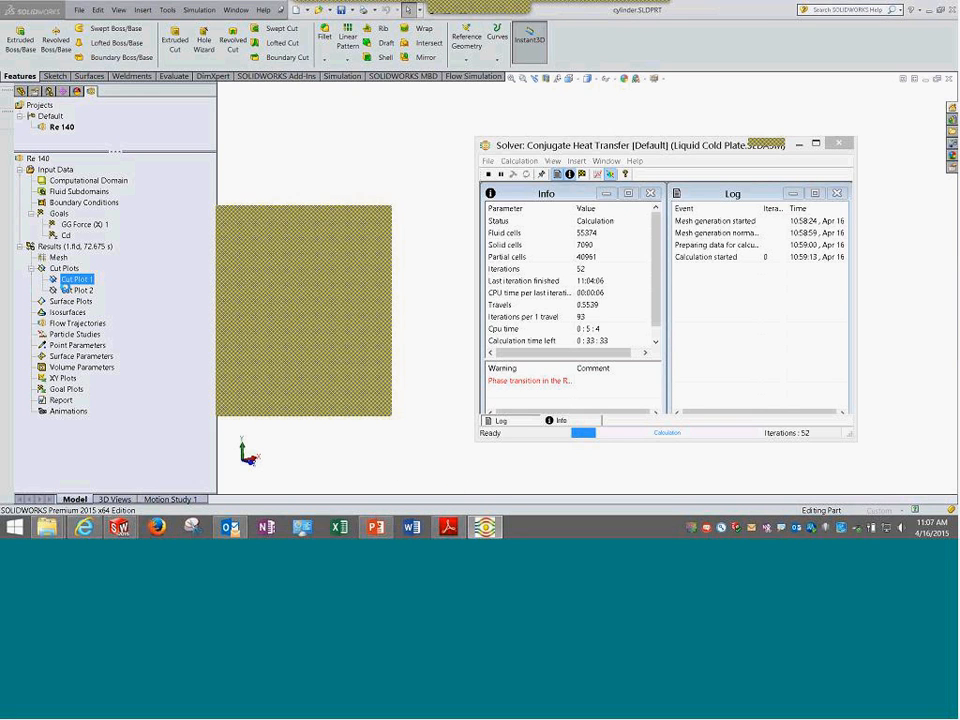
{"action": "left_click", "coordinate": [433, 281]}
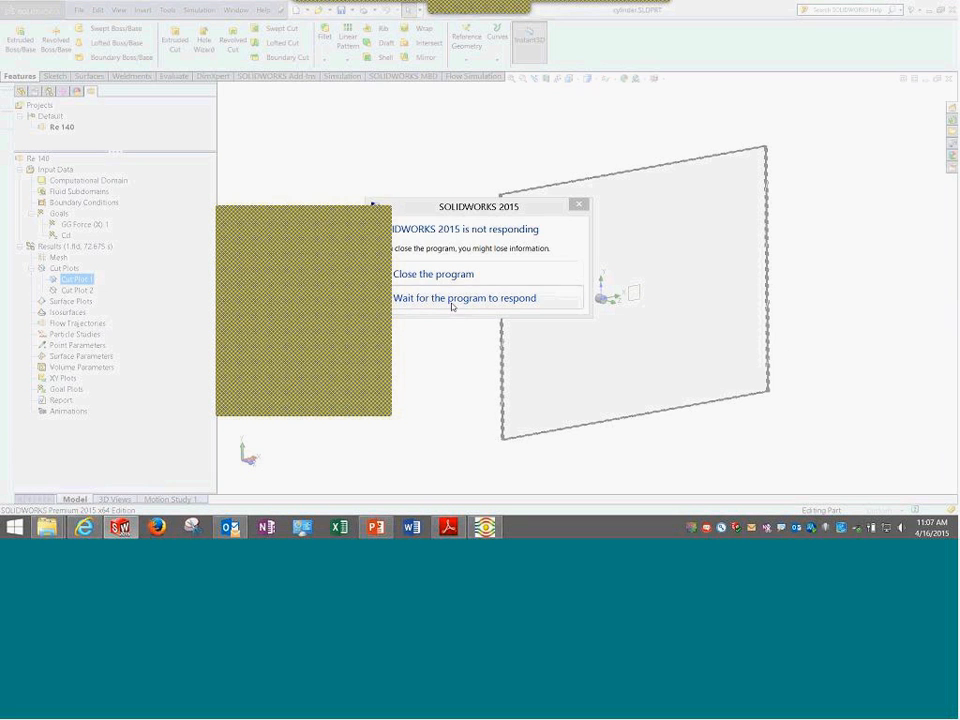
{"action": "left_click", "coordinate": [451, 304]}
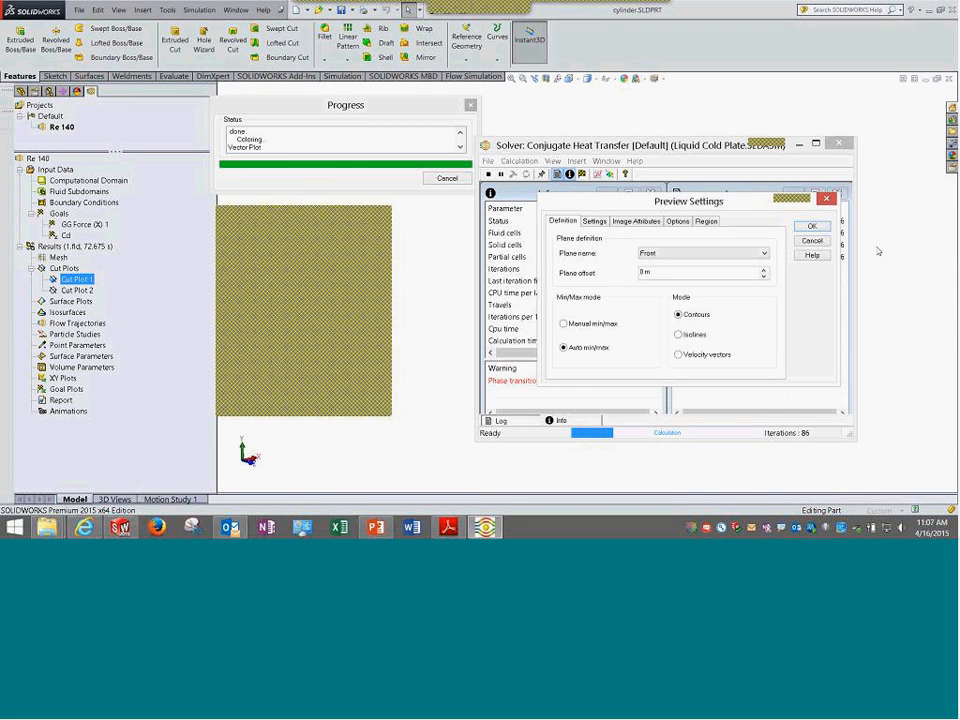
Cancel the solver's Preview Settings and the stalled Cut Plot 1 processing, dismissing the incoming mail notification.
{"action": "left_click", "coordinate": [818, 243]}
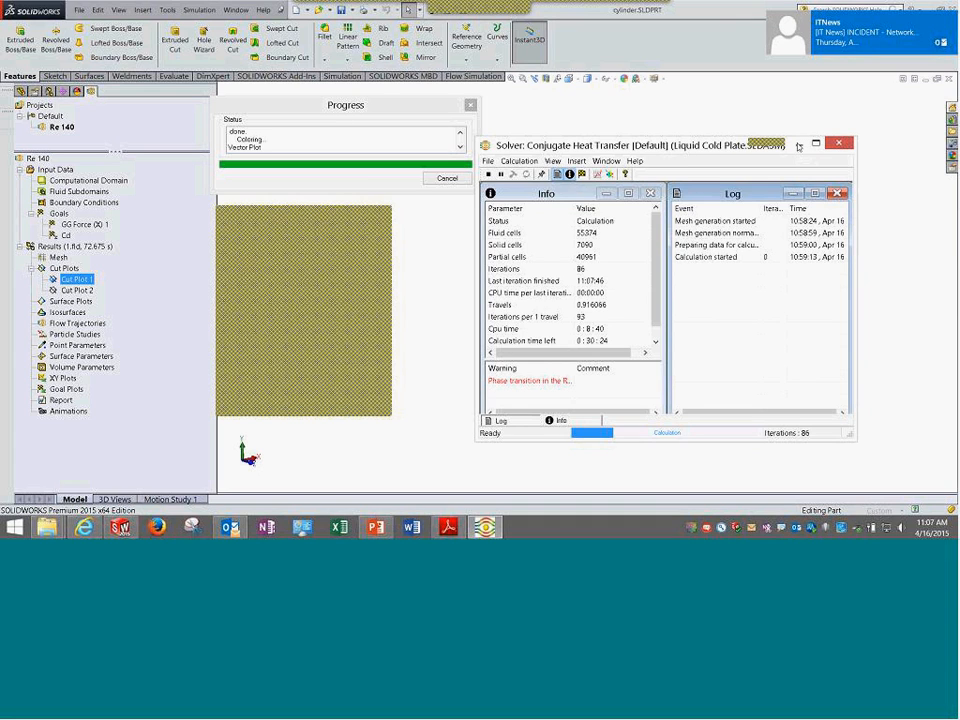
{"action": "left_click", "coordinate": [947, 20]}
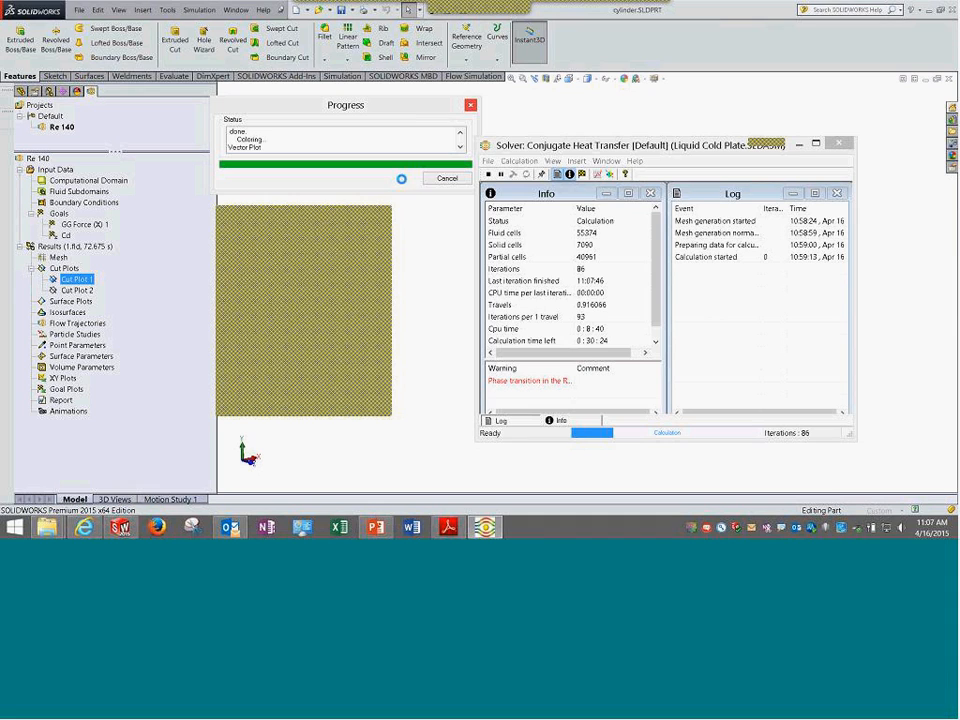
{"action": "left_click", "coordinate": [447, 178]}
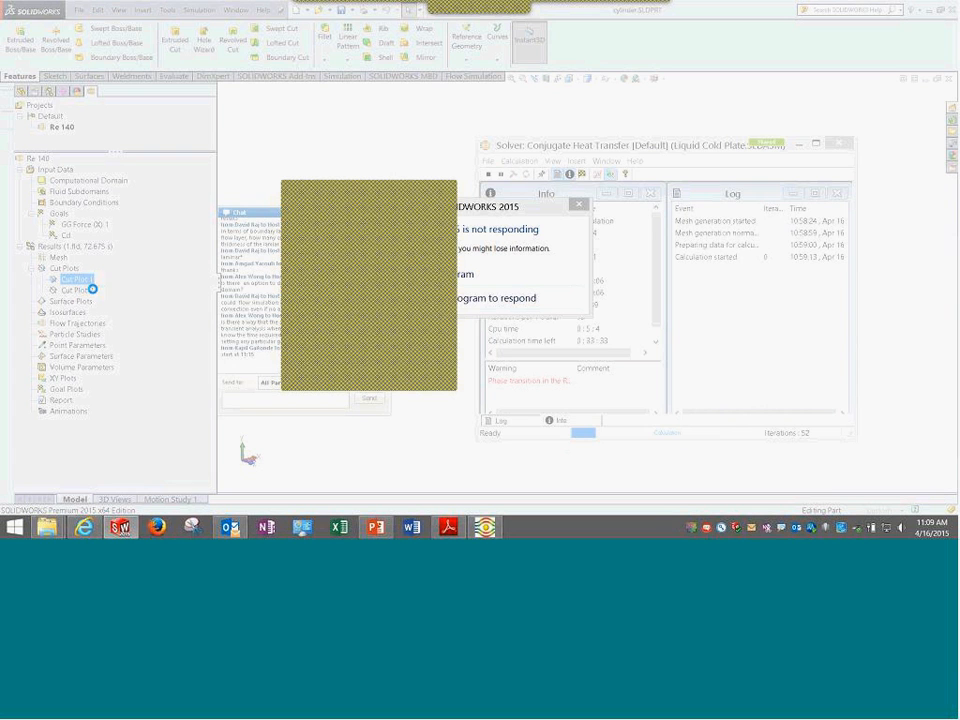
{"action": "left_click_drag", "start_coordinate": [499, 216], "coordinate": [617, 116]}
{"action": "left_click", "coordinate": [574, 199]}
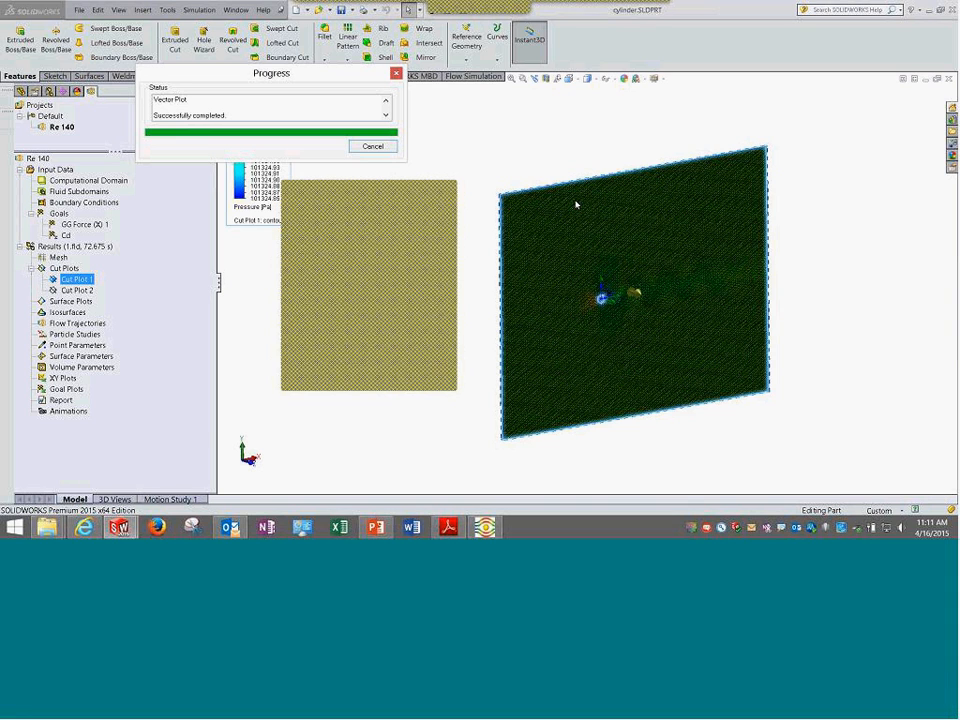
Examine Cut Plot 1's pressure contours around the cylinder and along its wake in the Front view.
{"action": "left_click", "coordinate": [499, 150]}
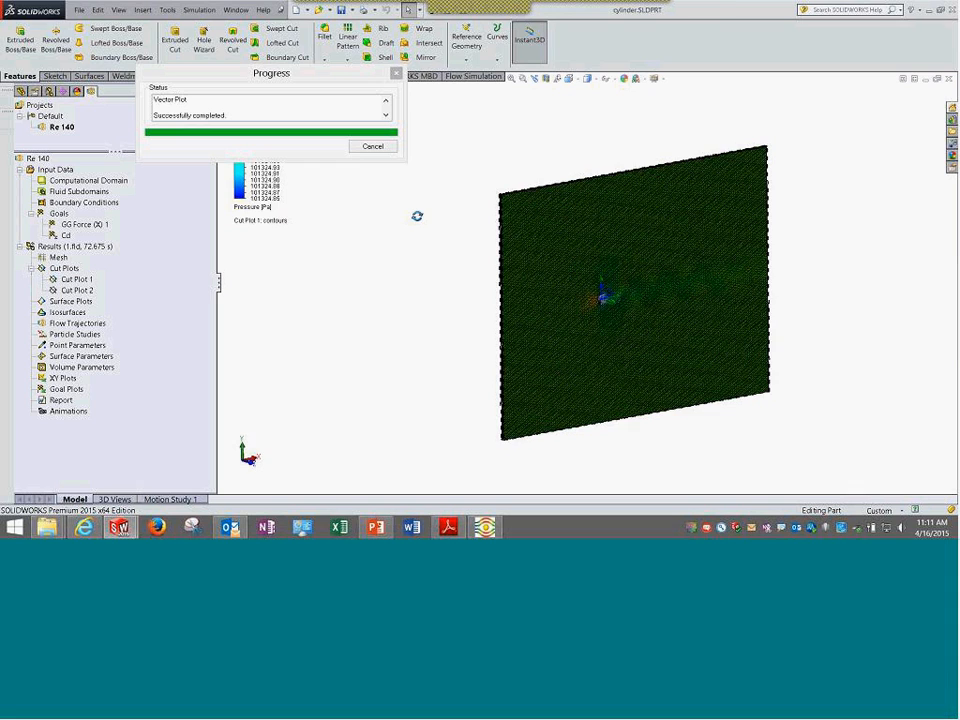
{"action": "middle_click_drag", "start_coordinate": [417, 216], "coordinate": [417, 253]}
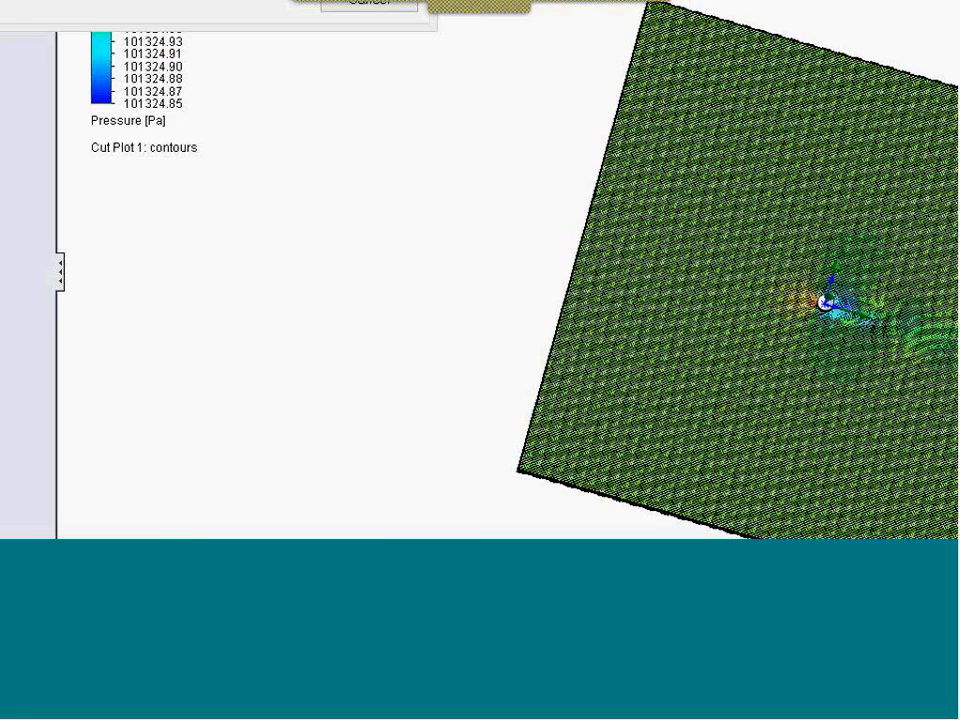
{"action": "key", "text": "ctrl+1"}
{"action": "scroll", "coordinate": [648, 289], "scroll_direction": "down", "scroll_amount": 6}
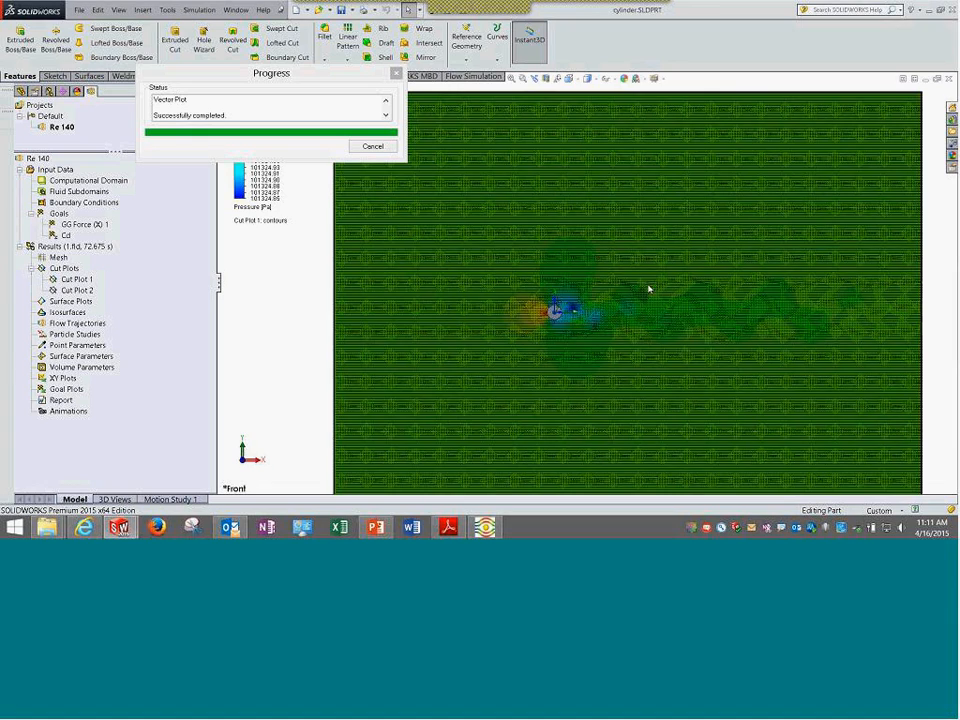
{"action": "scroll", "coordinate": [589, 317], "scroll_direction": "up", "scroll_amount": 3}
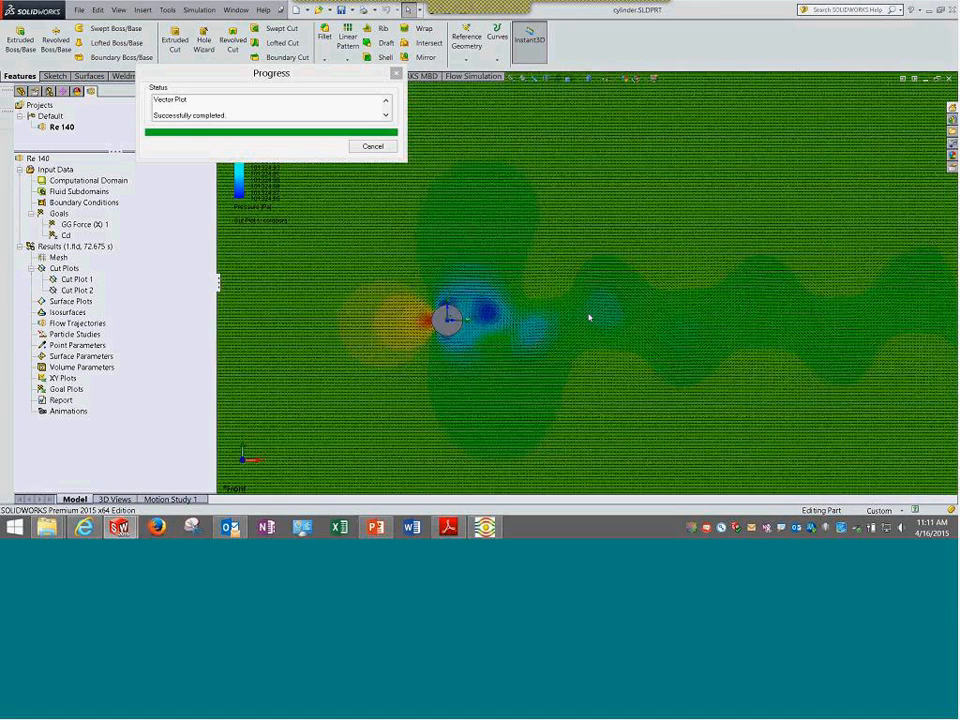
{"action": "scroll", "coordinate": [589, 317], "scroll_direction": "down", "scroll_amount": 2}
Move the progress dialog away from the contour legend and cancel the remaining Cut Plot 1 processing.
{"action": "left_click_drag", "start_coordinate": [313, 76], "coordinate": [501, 150]}
{"action": "left_click", "coordinate": [549, 223]}
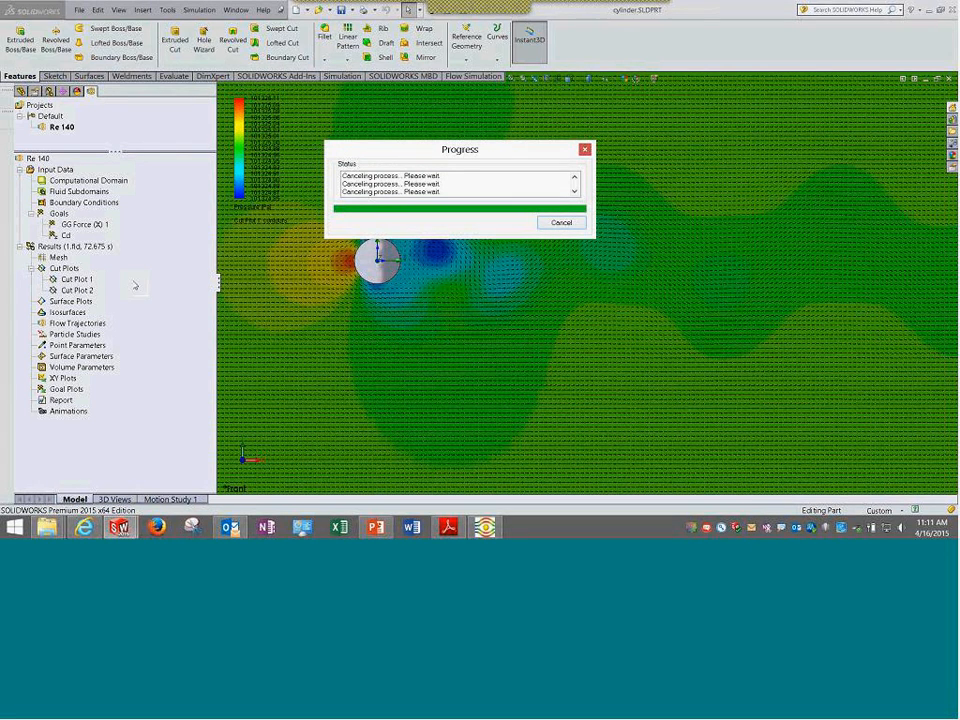
{"action": "right_click", "coordinate": [60, 246]}
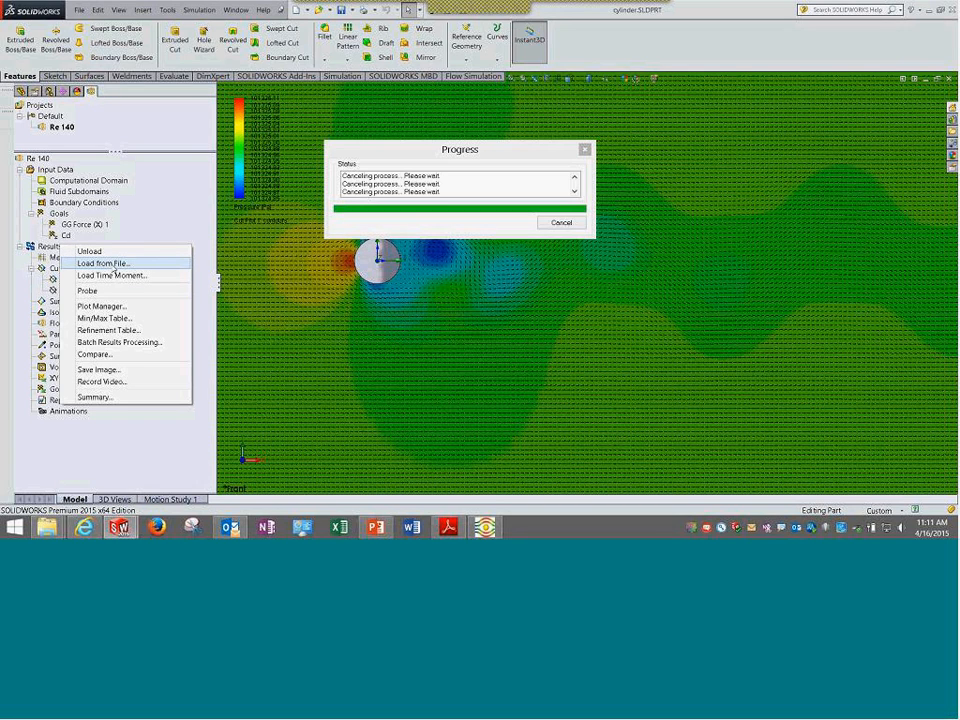
{"action": "left_click", "coordinate": [529, 179]}
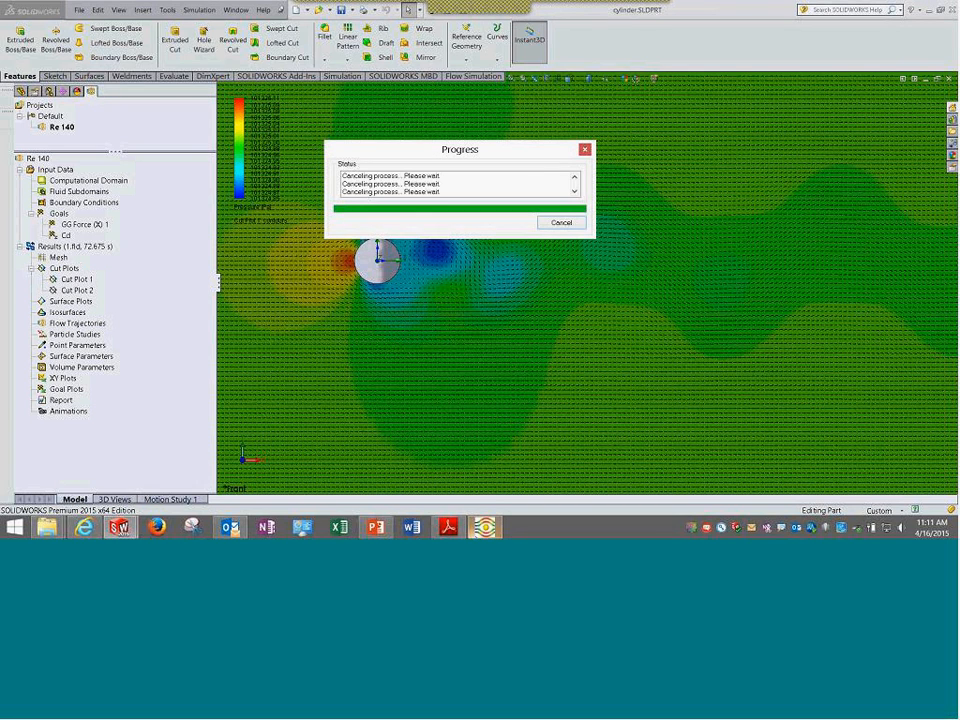
Stop the Conjugate Heat Transfer calculation with its results saved and close the solver.
{"action": "left_click", "coordinate": [483, 525]}
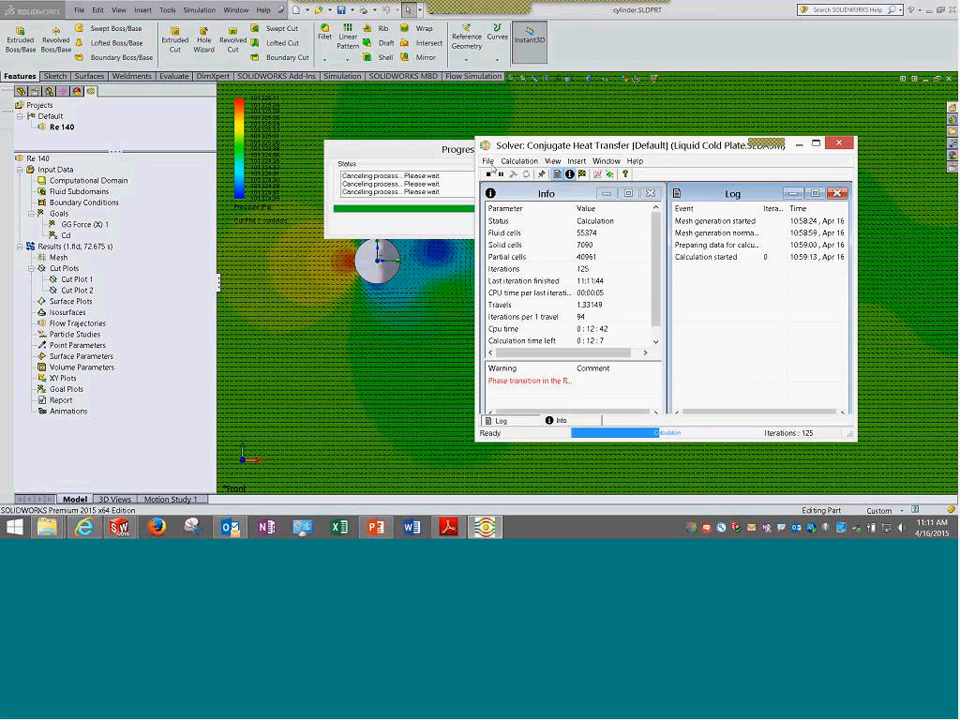
{"action": "left_click", "coordinate": [489, 173]}
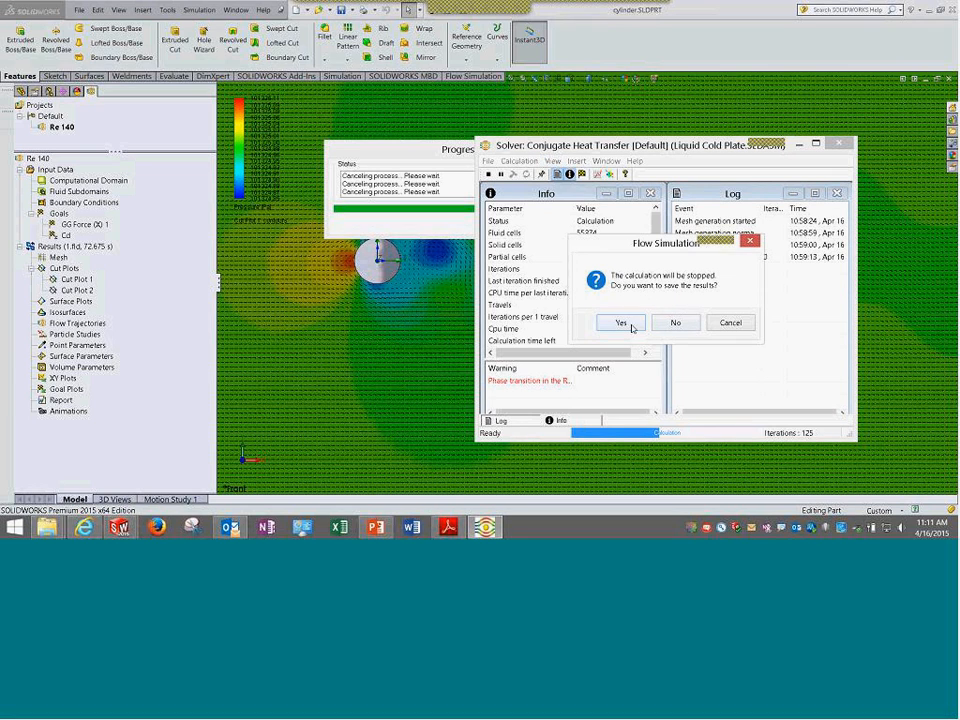
{"action": "left_click", "coordinate": [618, 323]}
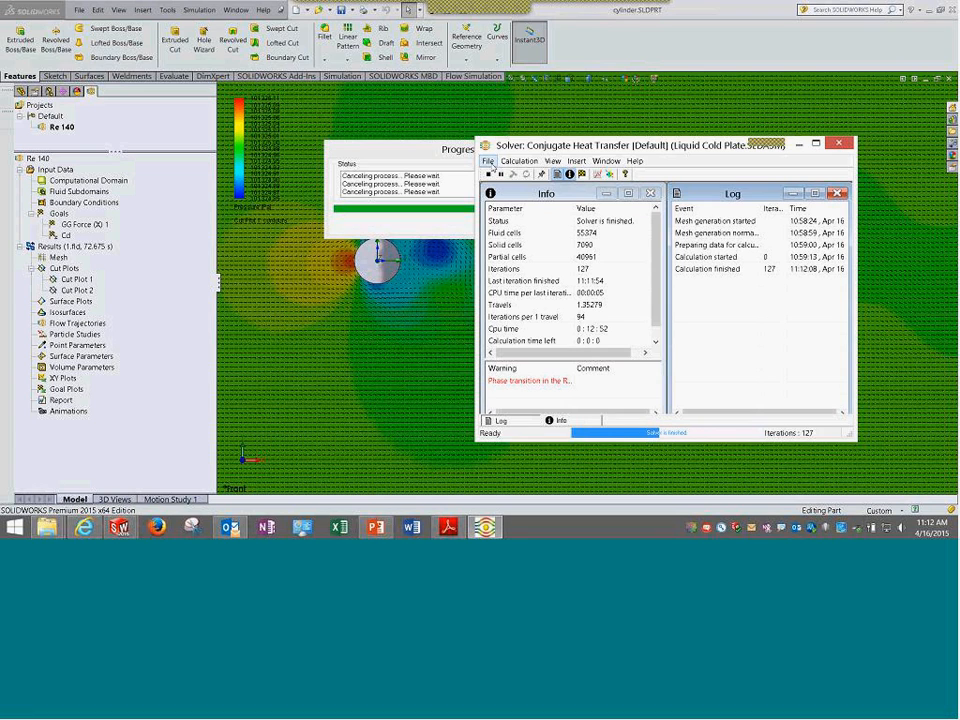
{"action": "left_click", "coordinate": [490, 163]}
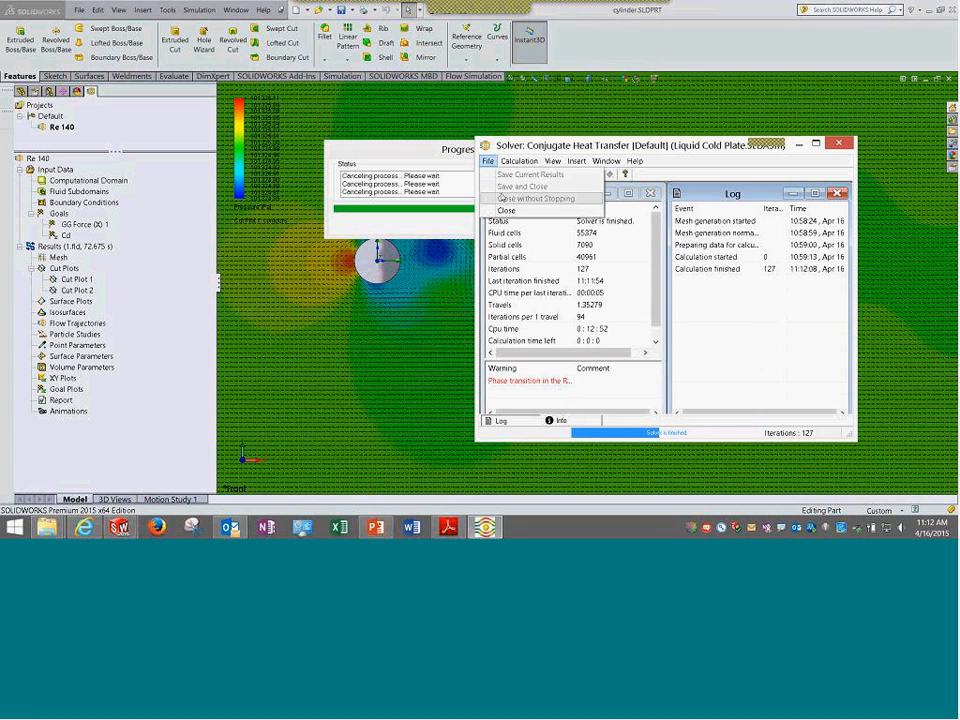
{"action": "left_click", "coordinate": [502, 328]}
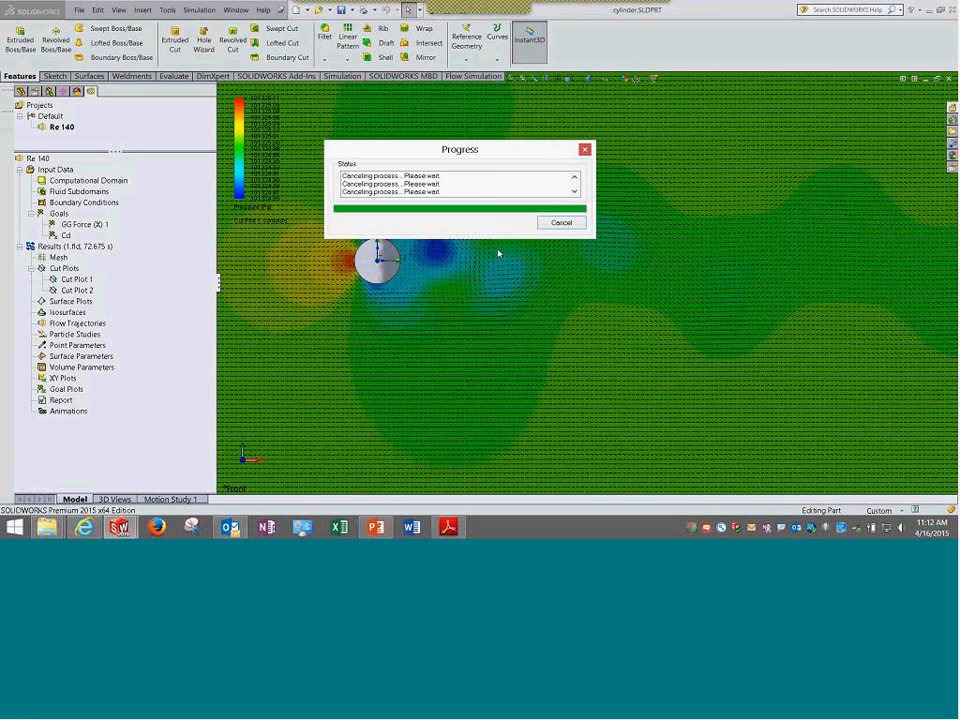
Minimize the cylinder part and restore the Liquid Cold Plate assembly, keeping the progress dialog out of the way.
{"action": "mouse_move", "coordinate": [140, 509]}
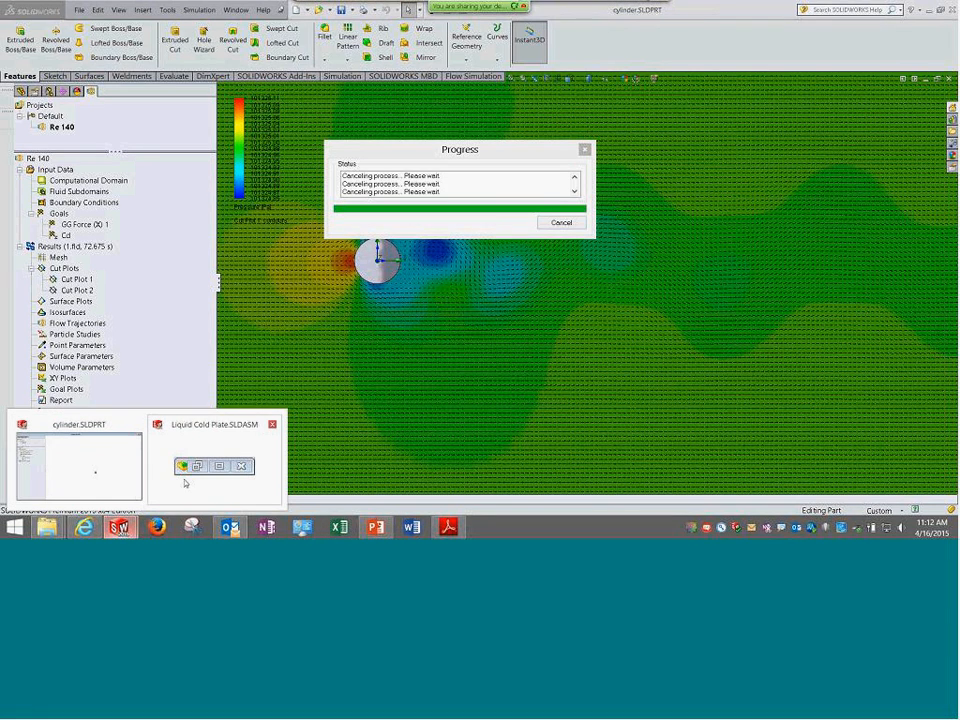
{"action": "left_click_drag", "start_coordinate": [475, 156], "coordinate": [296, 114]}
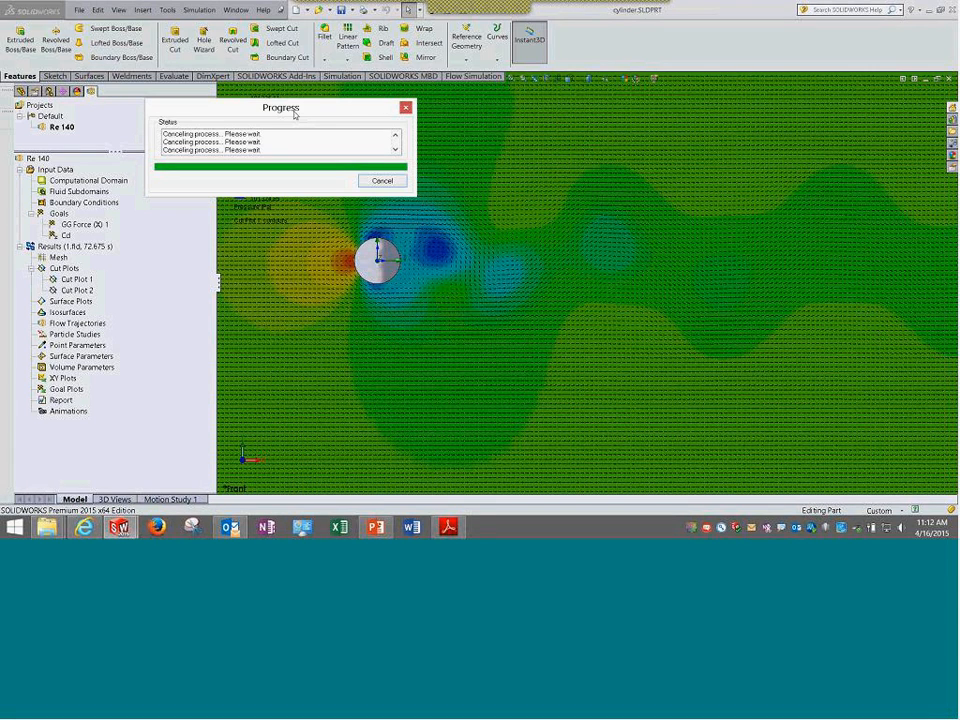
{"action": "left_click", "coordinate": [923, 80]}
{"action": "left_click", "coordinate": [923, 80]}
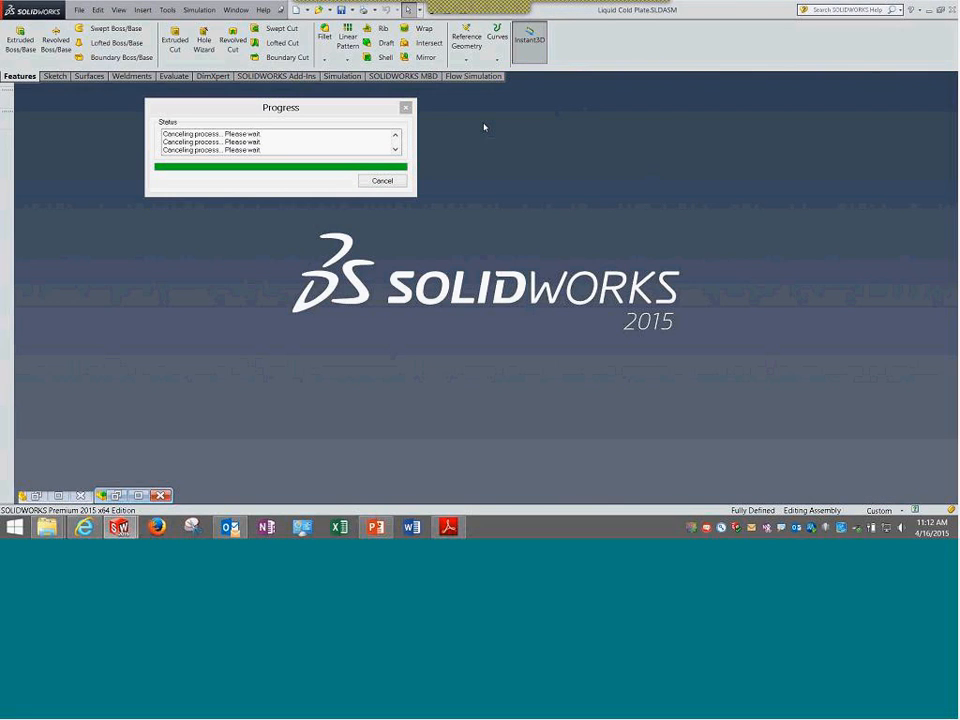
{"action": "left_click", "coordinate": [115, 497]}
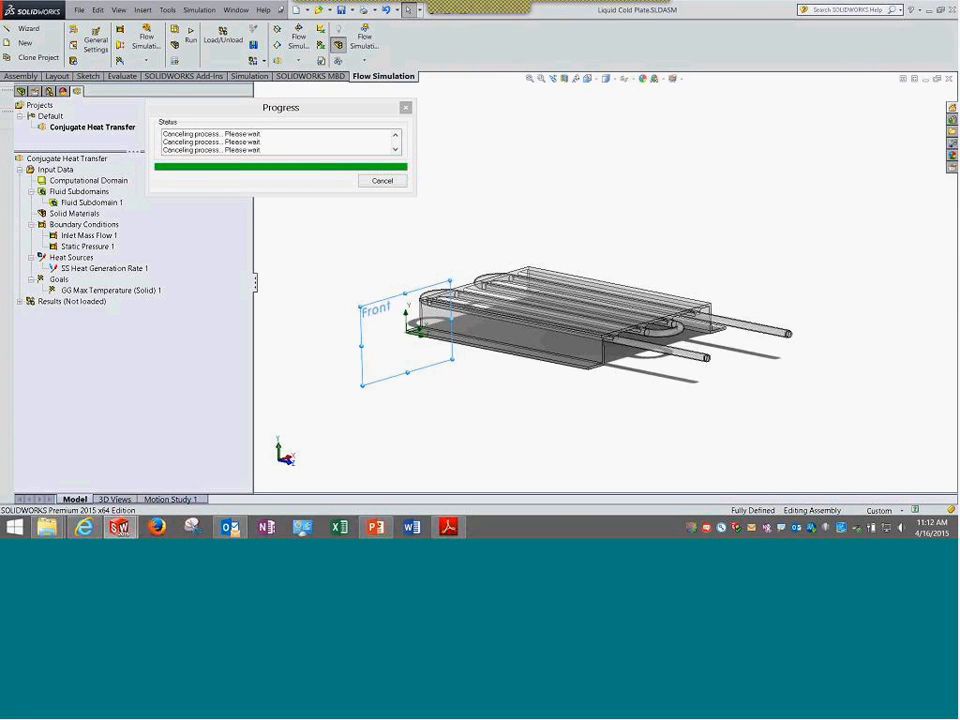
Load the Conjugate Heat Transfer project's results from the file 1.fld.
{"action": "right_click", "coordinate": [42, 301]}
{"action": "left_click", "coordinate": [68, 322]}
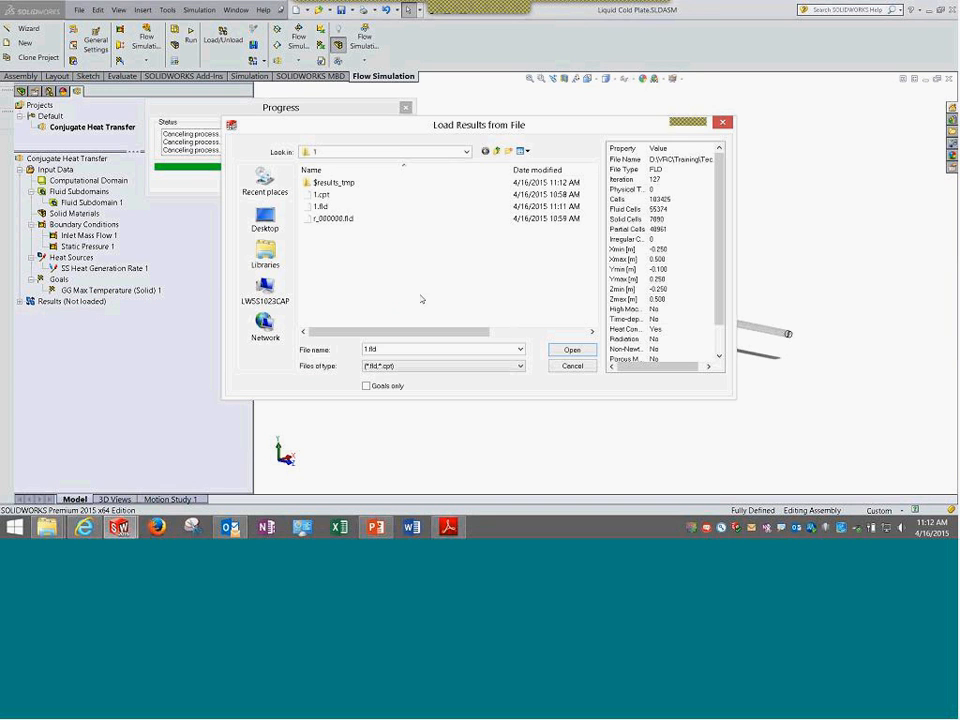
{"action": "left_click", "coordinate": [358, 210]}
{"action": "double_click", "coordinate": [358, 210]}
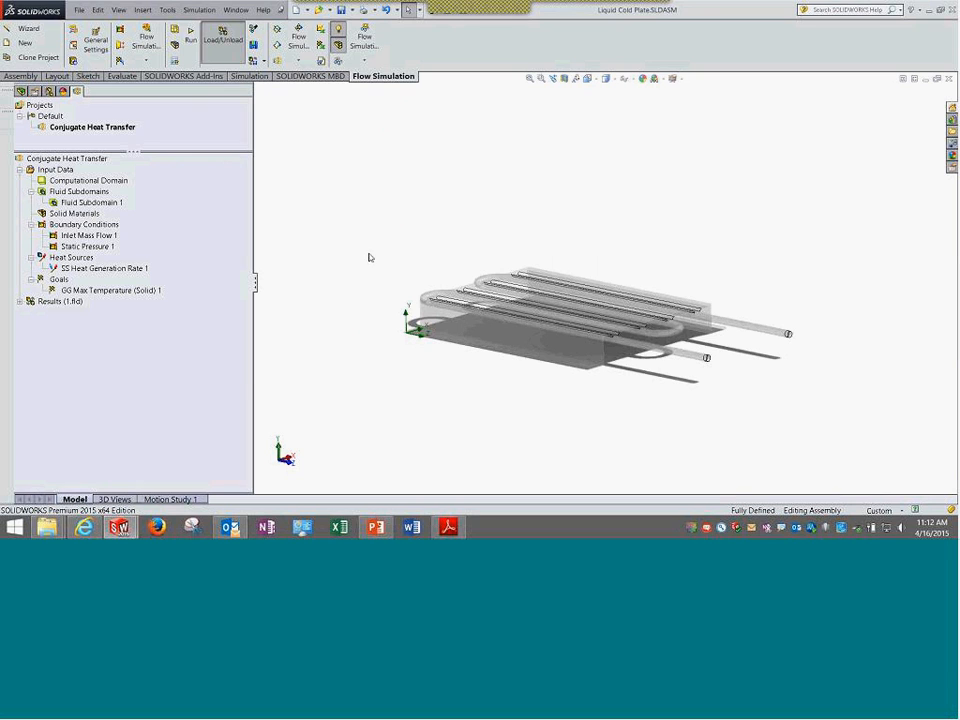
Expand the loaded results and show Cut Plot 1 on the liquid cold plate.
{"action": "left_click", "coordinate": [21, 306]}
{"action": "left_click", "coordinate": [77, 323]}
{"action": "right_click", "coordinate": [85, 323]}
{"action": "left_click", "coordinate": [104, 345]}
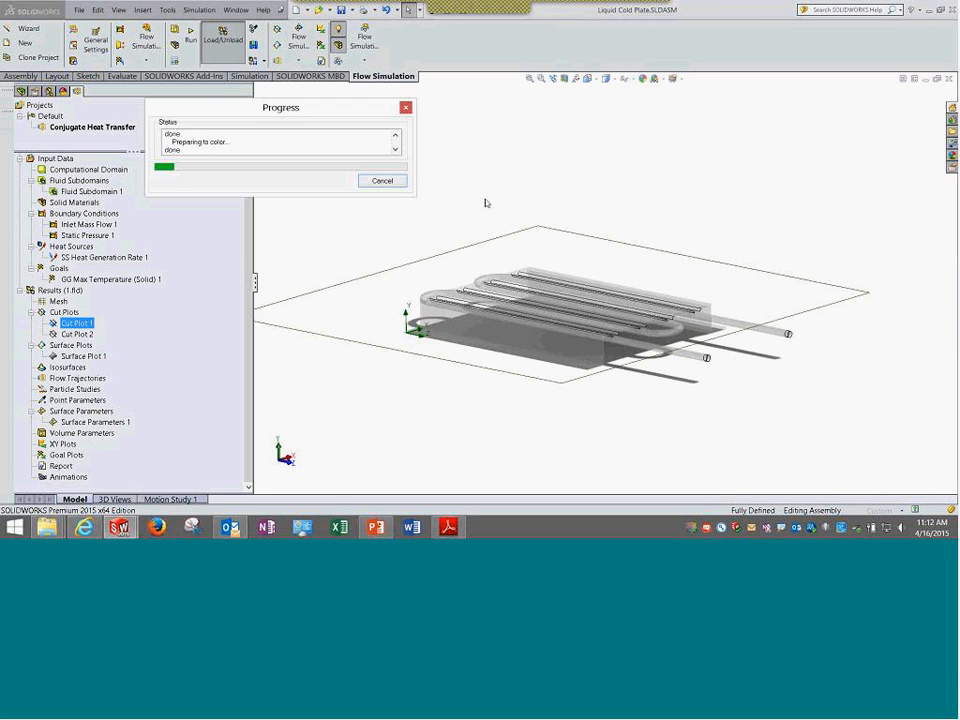
{"action": "middle_click_drag", "start_coordinate": [489, 173], "coordinate": [470, 200]}
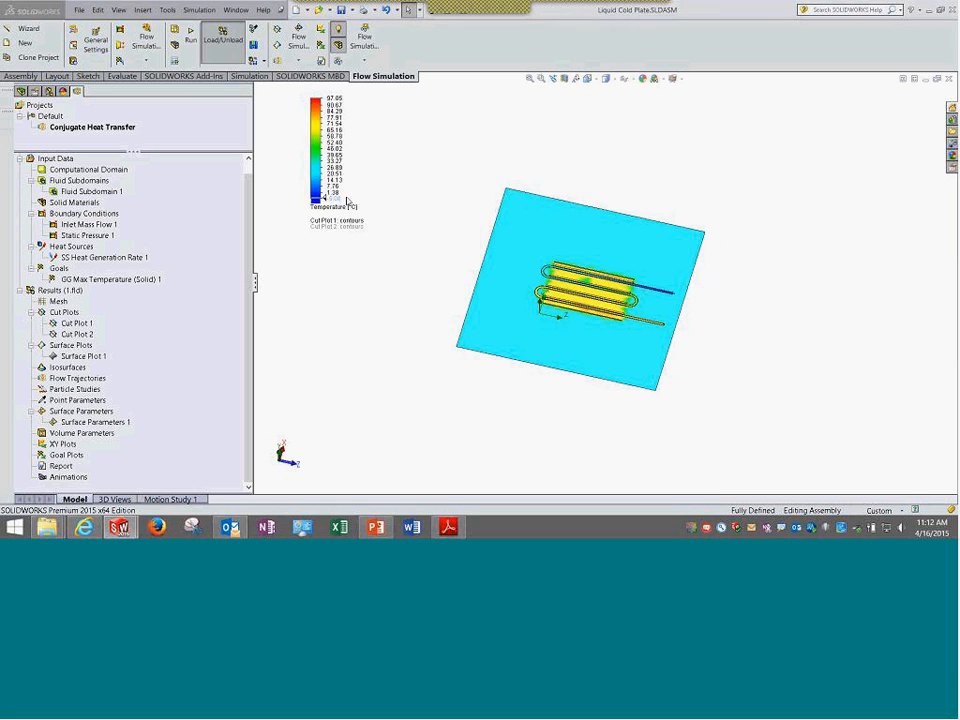
Set the temperature legend's minimum to -4.99 °C and its maximum to 95.77 °C.
{"action": "left_click", "coordinate": [337, 199]}
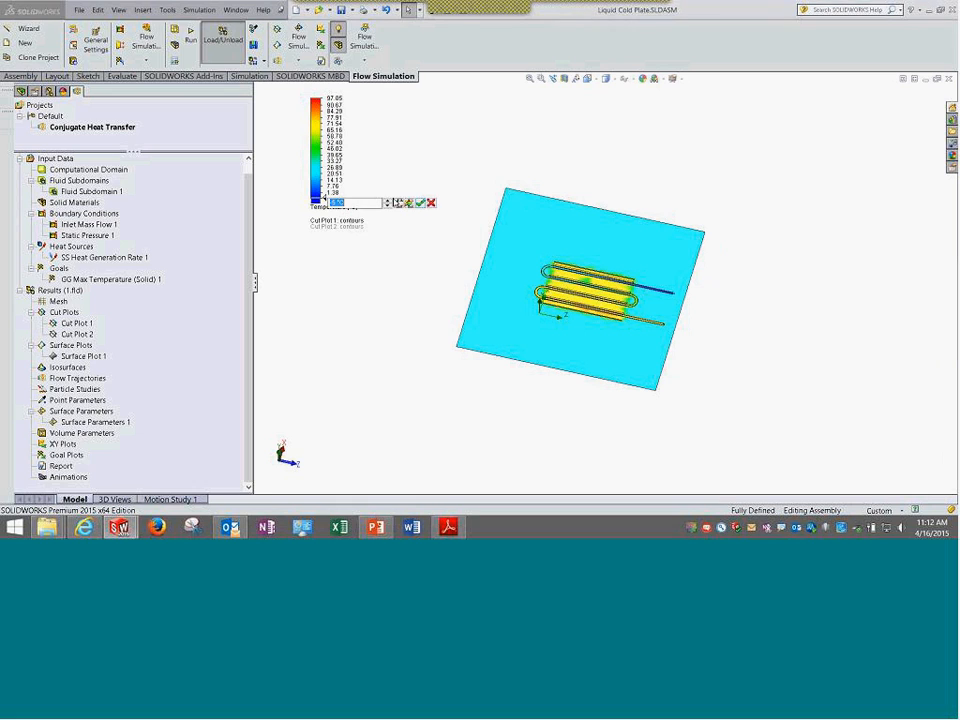
{"action": "left_click", "coordinate": [421, 204]}
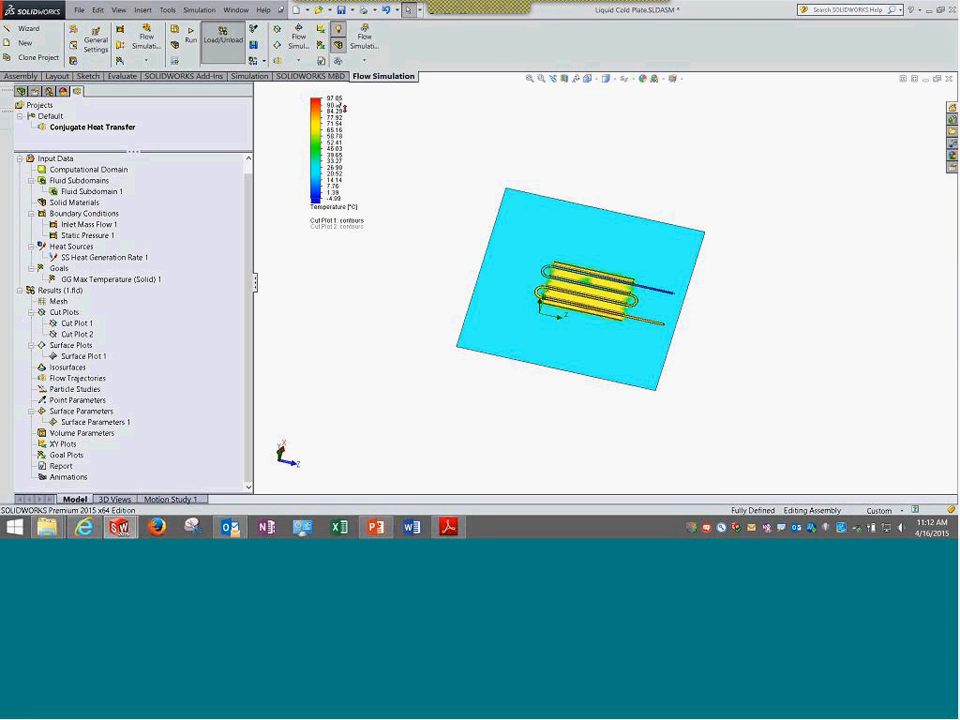
{"action": "left_click", "coordinate": [334, 99]}
{"action": "left_click", "coordinate": [409, 103]}
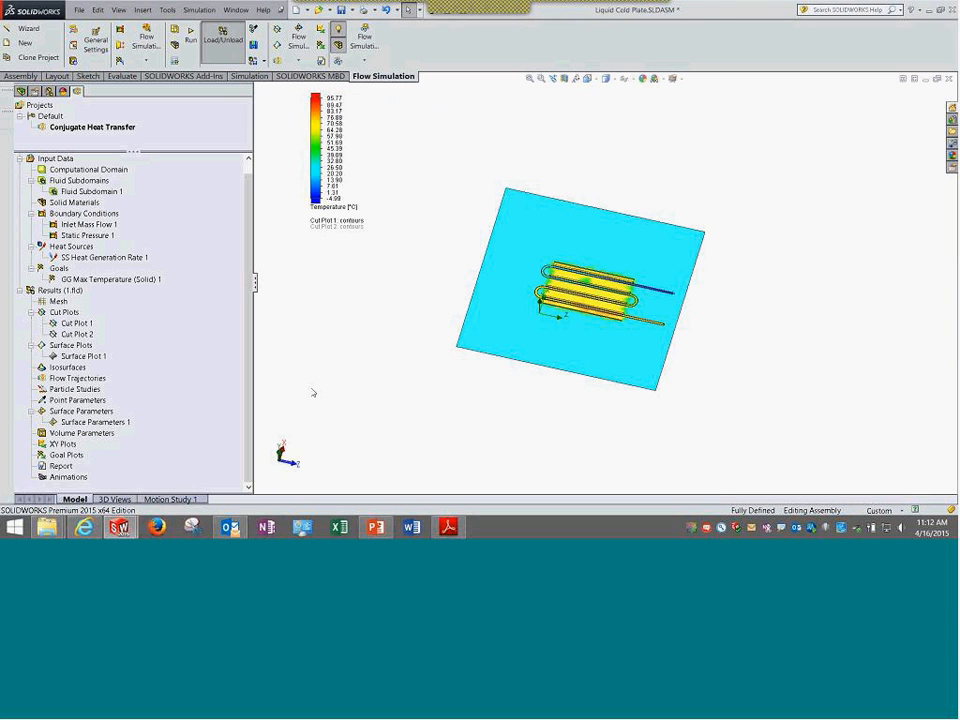
Examine Cut Plot 1's temperature distribution across the cold plate and its tubes in the Top view.
{"action": "middle_click_drag", "start_coordinate": [313, 392], "coordinate": [375, 340]}
{"action": "key", "text": "ctrl+5"}
{"action": "scroll", "coordinate": [643, 360], "scroll_direction": "down", "scroll_amount": 1}
{"action": "scroll", "coordinate": [643, 360], "scroll_direction": "up", "scroll_amount": 3}
{"action": "scroll", "coordinate": [643, 361], "scroll_direction": "down", "scroll_amount": 4}
{"action": "scroll", "coordinate": [566, 259], "scroll_direction": "down", "scroll_amount": 2}
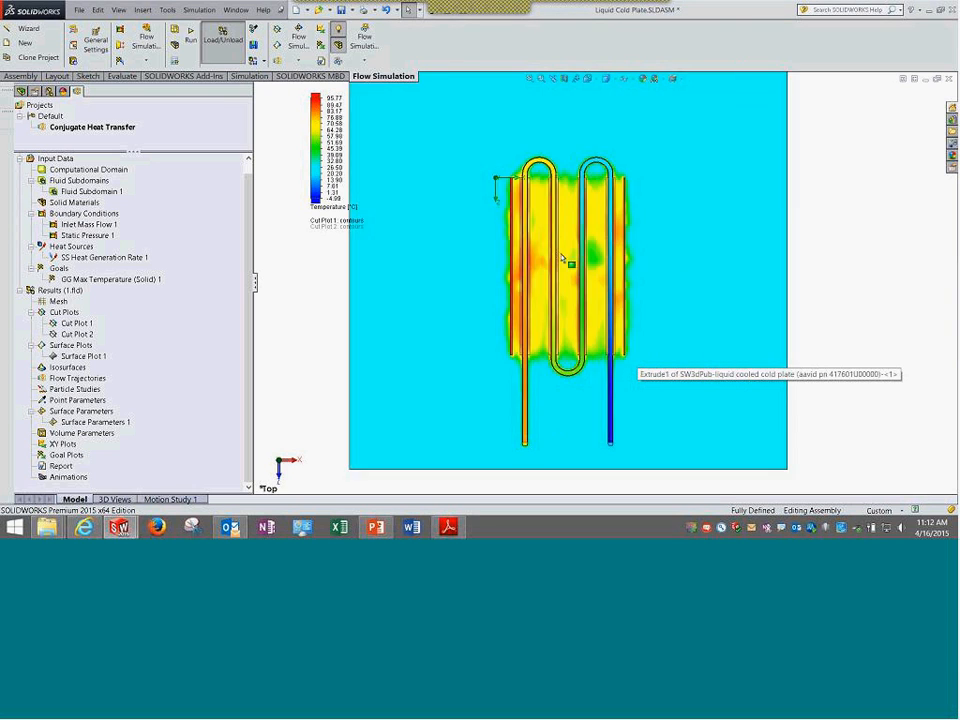
{"action": "scroll", "coordinate": [562, 258], "scroll_direction": "down", "scroll_amount": 3}
{"action": "scroll", "coordinate": [563, 259], "scroll_direction": "up", "scroll_amount": 7}
Show Cut Plot 2 instead of Cut Plot 1 and view its temperature contours from the Right view.
{"action": "middle_click_drag", "start_coordinate": [478, 343], "coordinate": [543, 289]}
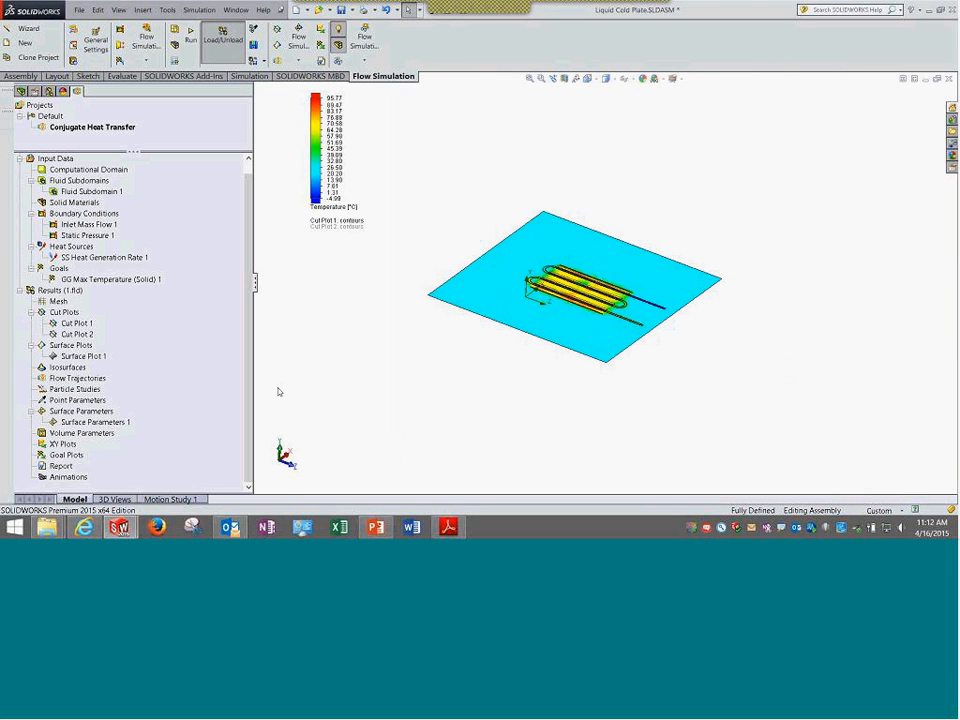
{"action": "right_click", "coordinate": [95, 336]}
{"action": "left_click", "coordinate": [110, 359]}
{"action": "right_click", "coordinate": [66, 323]}
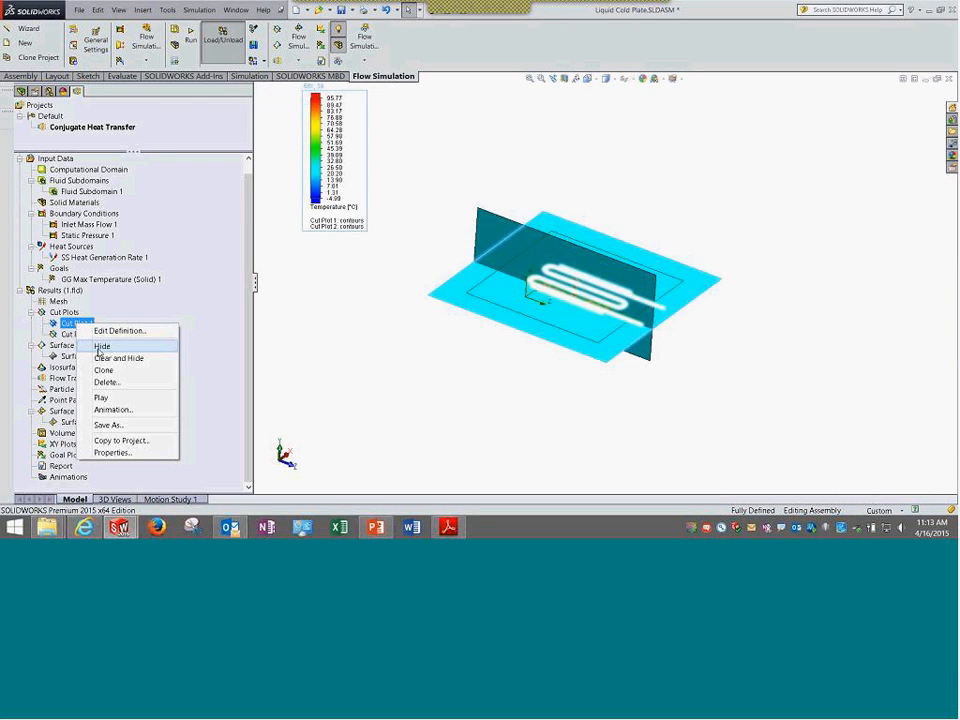
{"action": "left_click", "coordinate": [130, 343]}
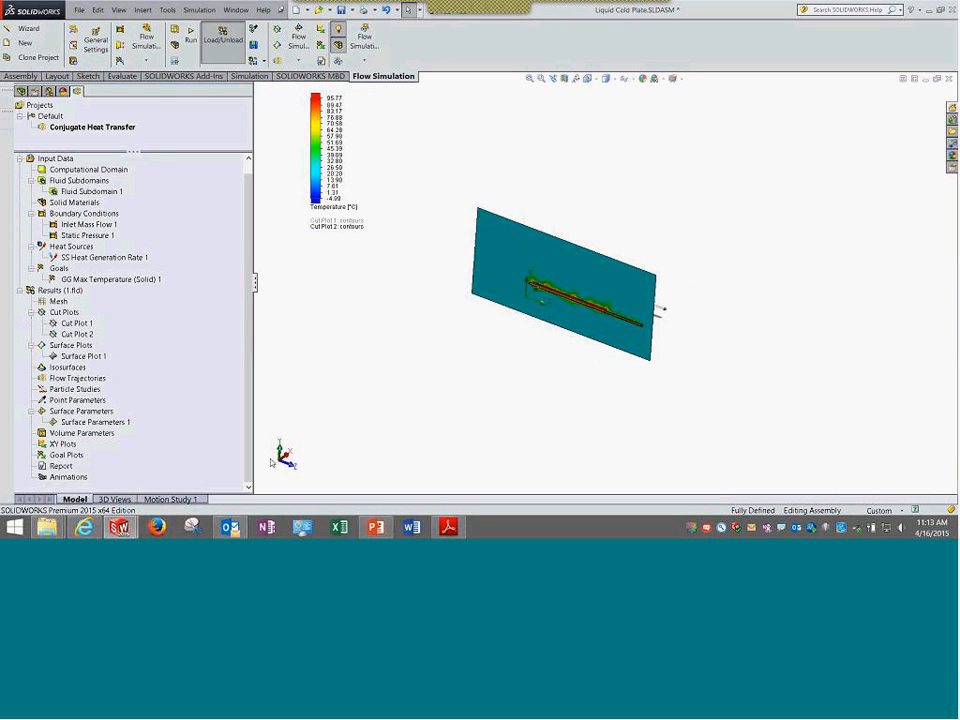
{"action": "key", "text": "ctrl+4"}
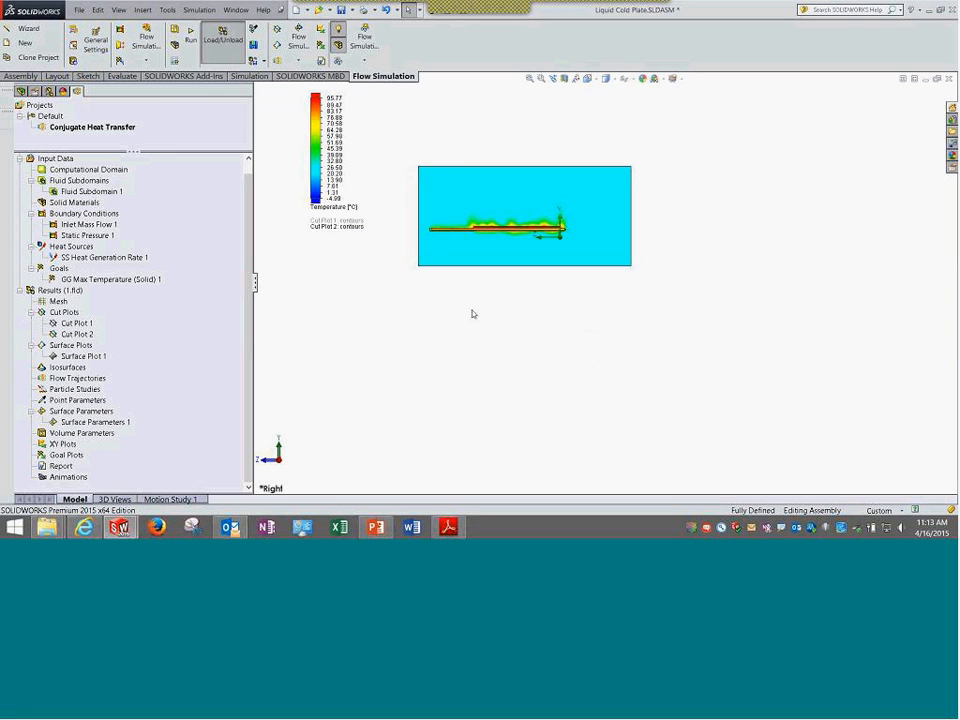
{"action": "scroll", "coordinate": [462, 205], "scroll_direction": "down", "scroll_amount": 5}
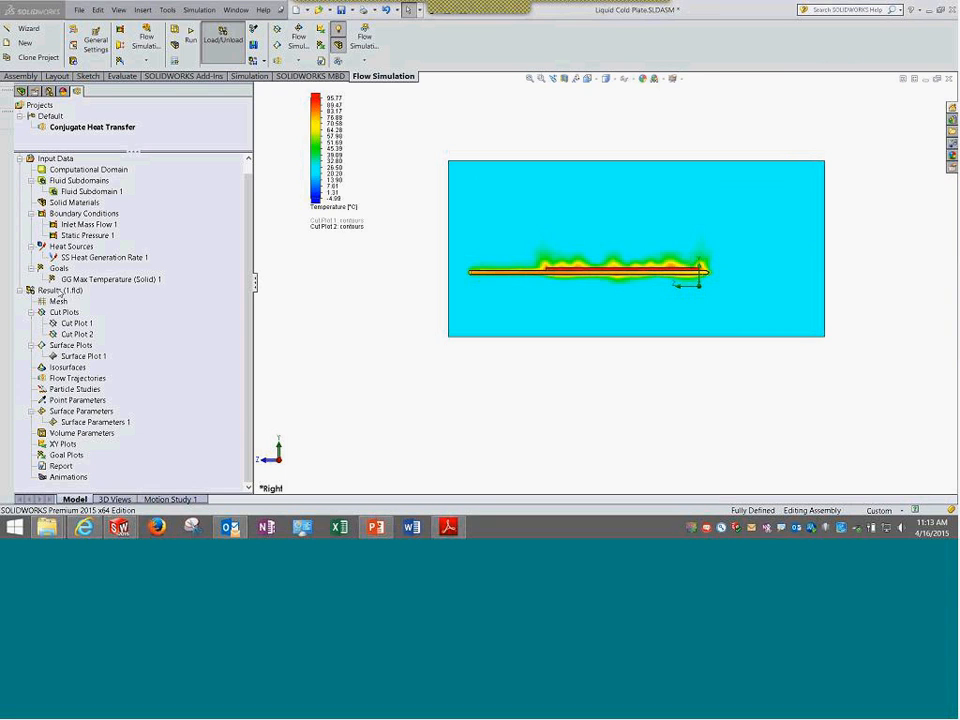
Compare the iteration properties of result files 1.fld and r_000000.fld, and reload the results from 1.fld.
{"action": "right_click", "coordinate": [61, 290]}
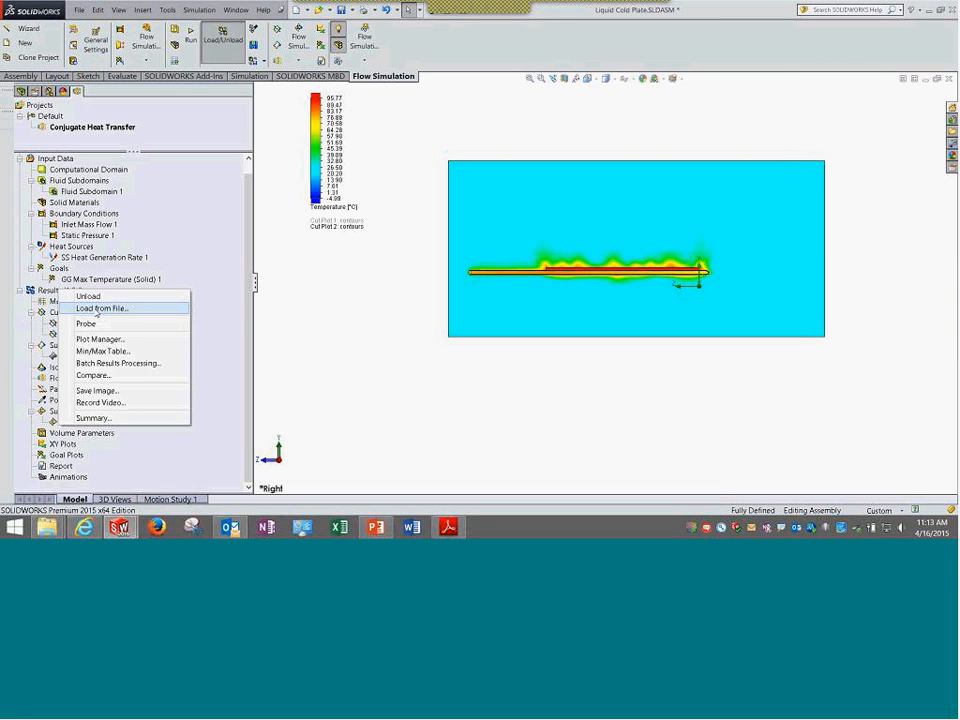
{"action": "left_click", "coordinate": [92, 310]}
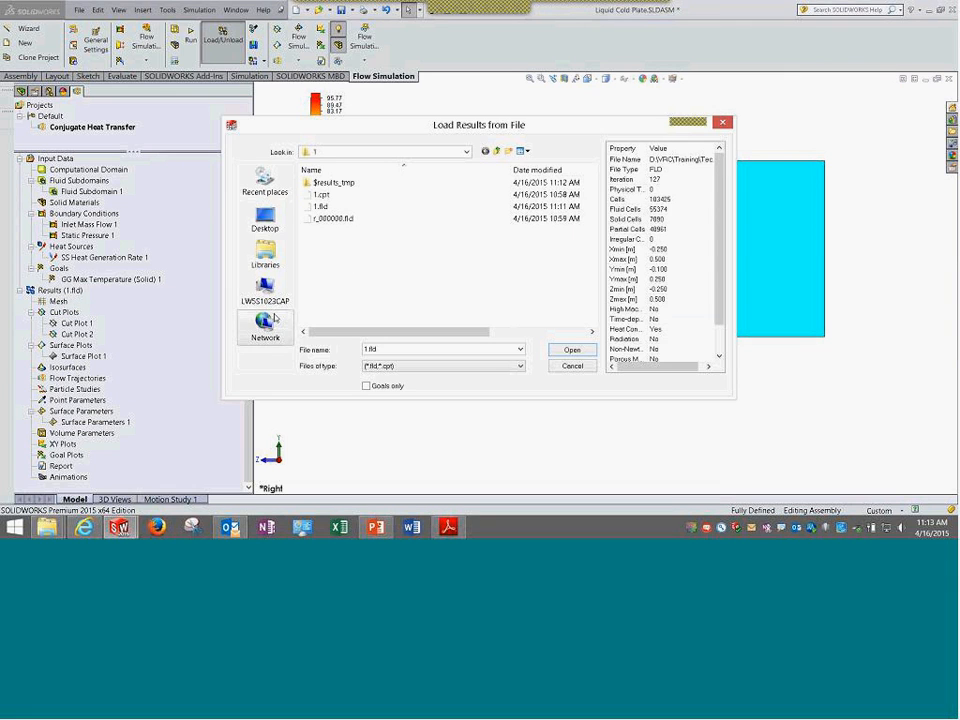
{"action": "left_click_drag", "start_coordinate": [310, 97], "coordinate": [536, 141]}
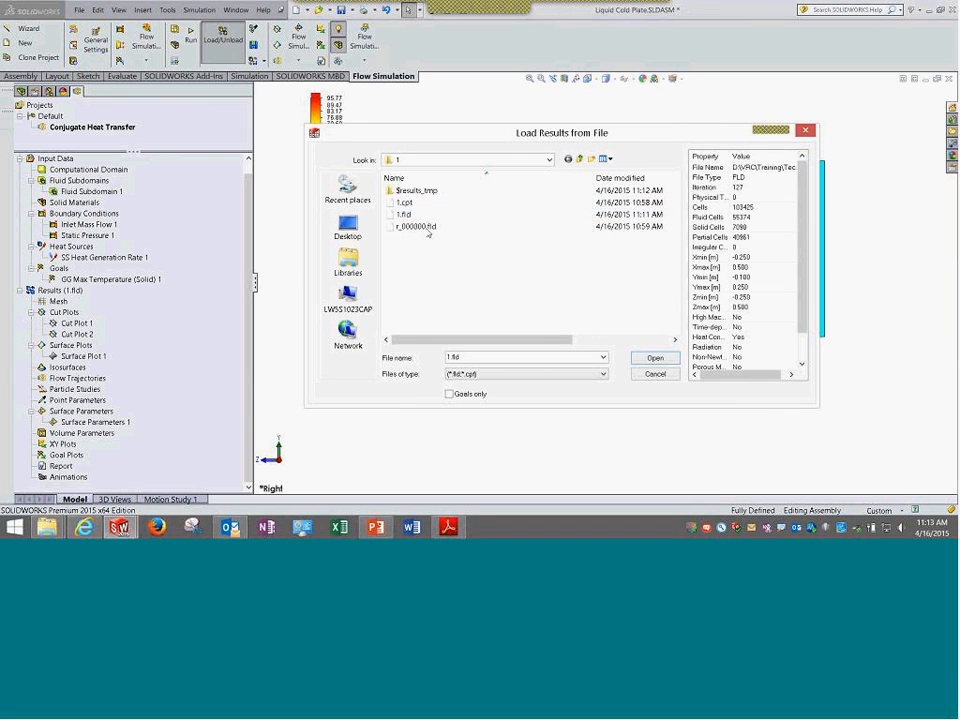
{"action": "left_click", "coordinate": [423, 216]}
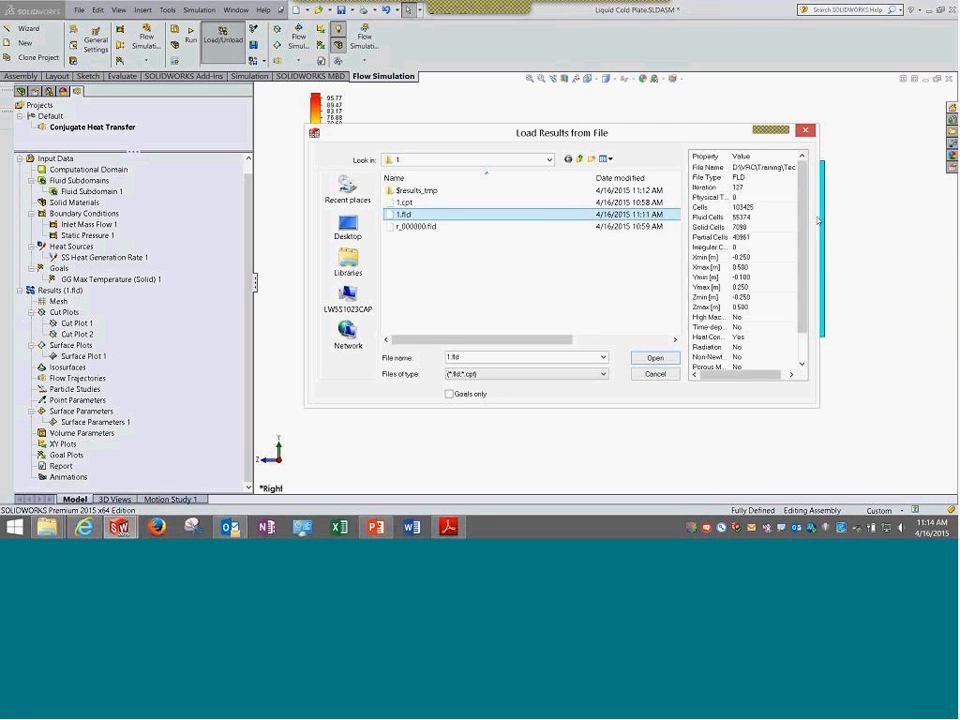
{"action": "left_click", "coordinate": [748, 188]}
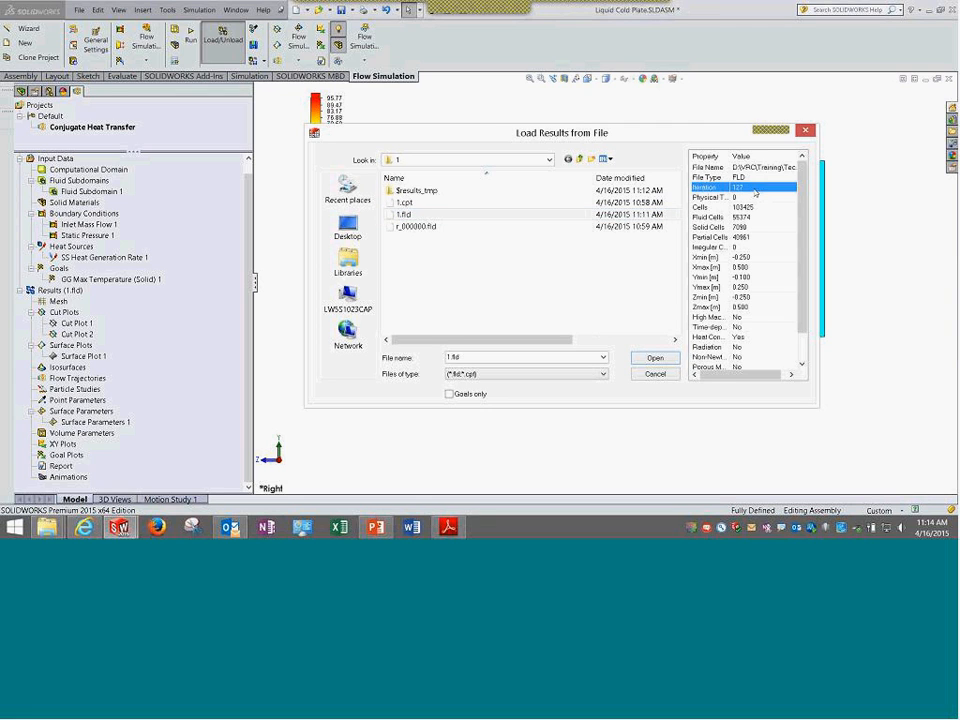
{"action": "left_click", "coordinate": [429, 229]}
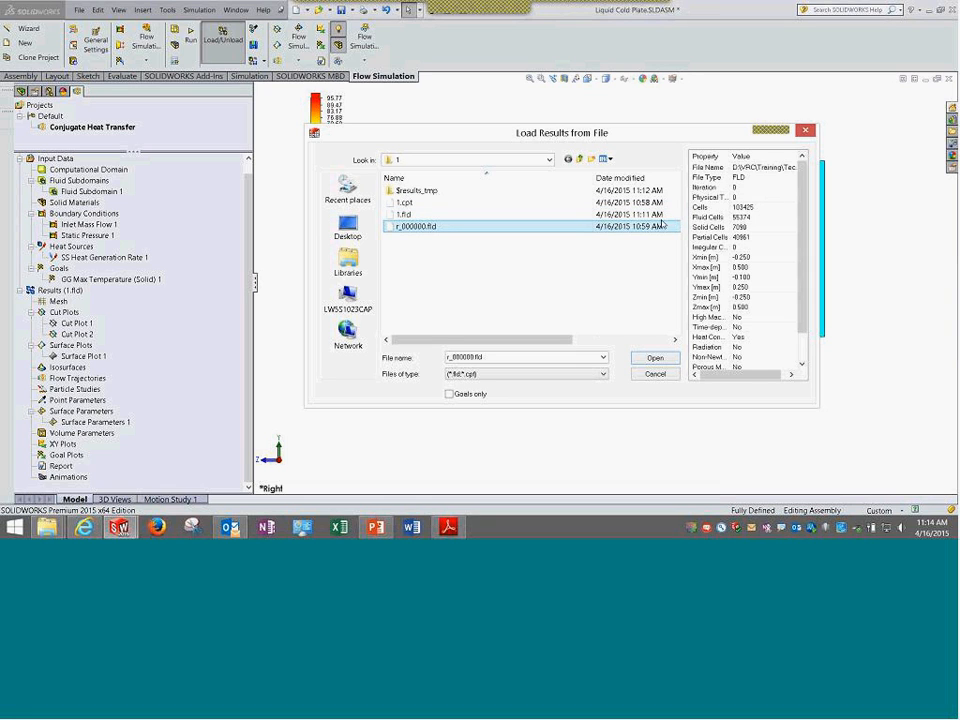
{"action": "left_click", "coordinate": [421, 216]}
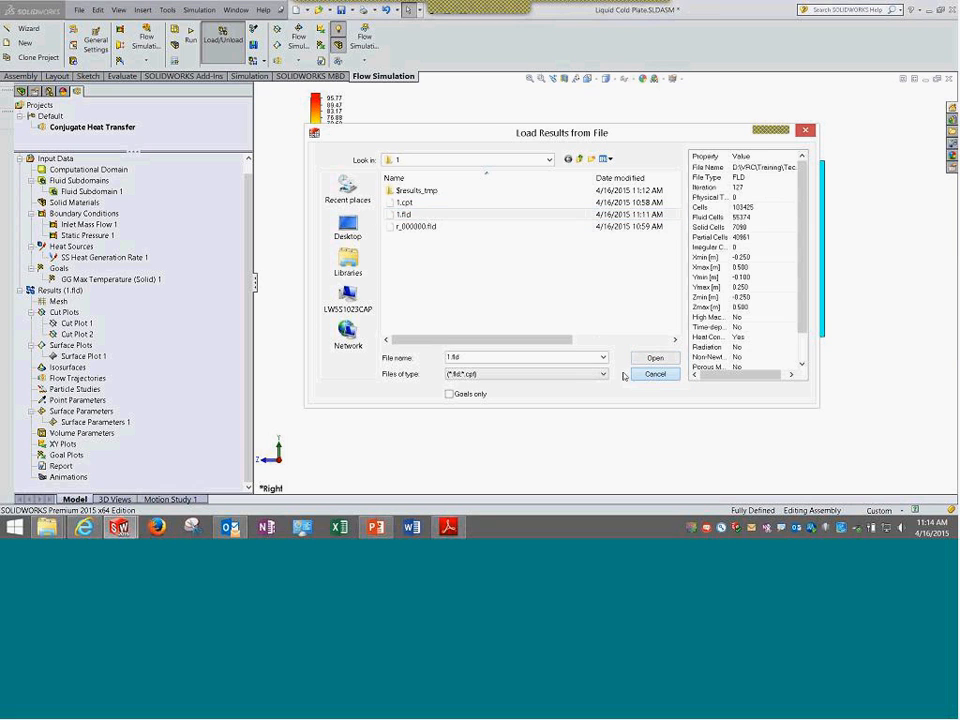
{"action": "double_click", "coordinate": [434, 216]}
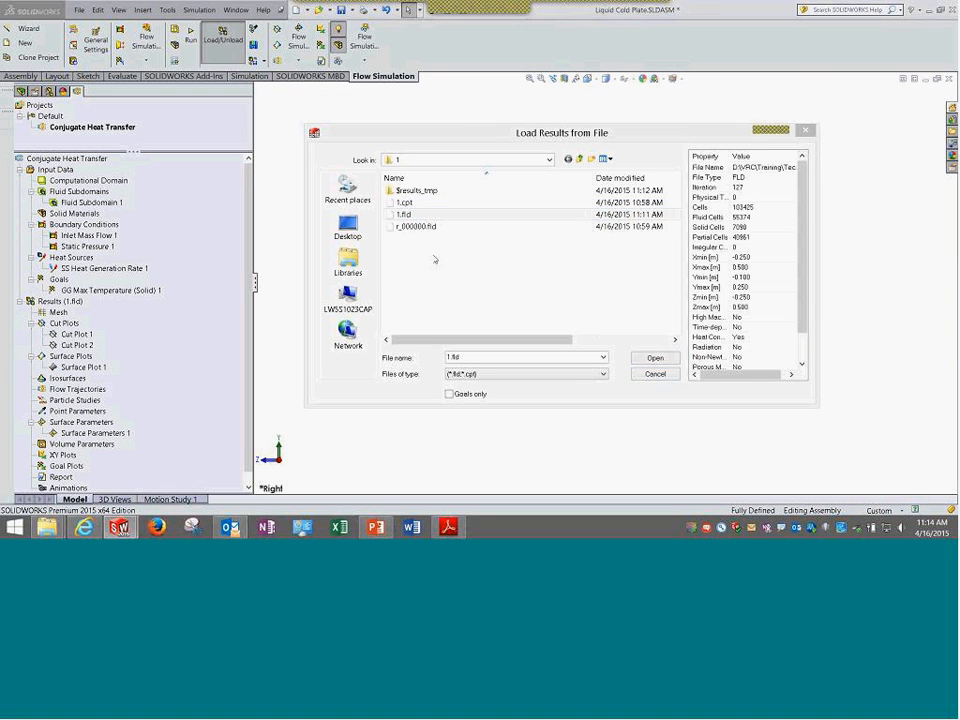
Switch to the cylinder.SLDPRT document and view the full extent of its Re 140 pressure cut plot.
{"action": "middle_click_drag", "start_coordinate": [540, 189], "coordinate": [473, 254]}
{"action": "scroll", "coordinate": [473, 254], "scroll_direction": "up", "scroll_amount": 1}
{"action": "left_click", "coordinate": [236, 9]}
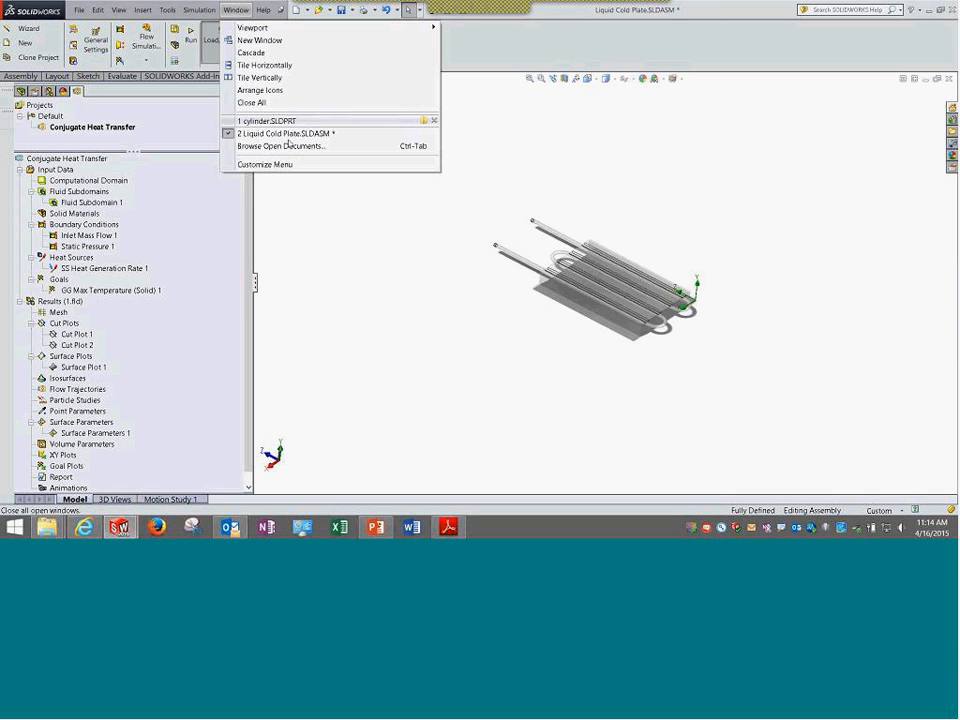
{"action": "left_click", "coordinate": [292, 120]}
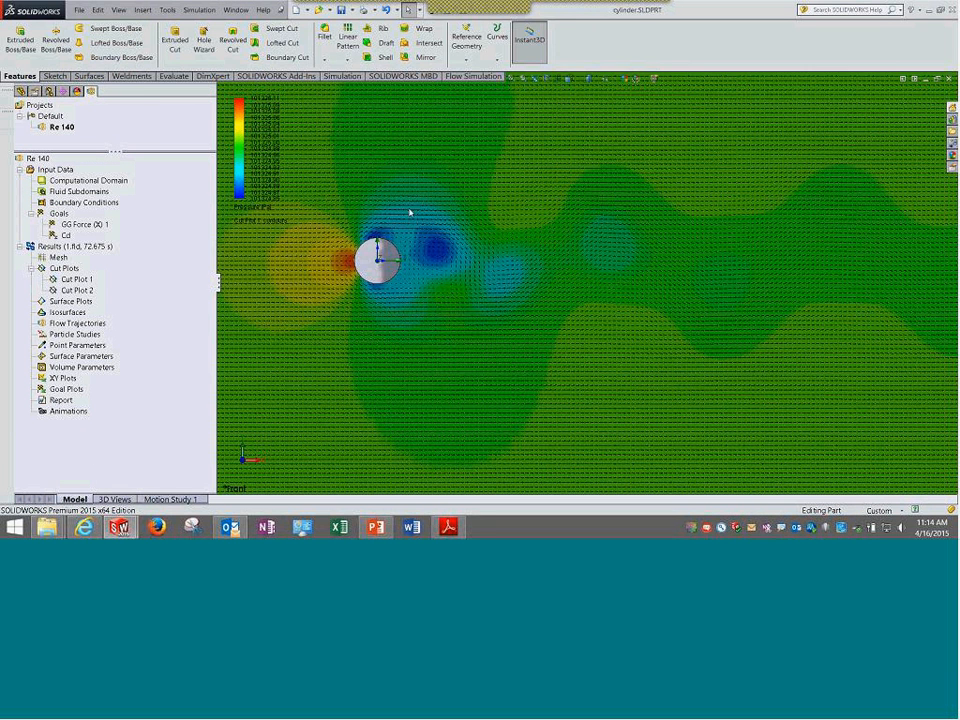
{"action": "scroll", "coordinate": [413, 218], "scroll_direction": "up", "scroll_amount": 11}
{"action": "scroll", "coordinate": [591, 261], "scroll_direction": "down", "scroll_amount": 4}
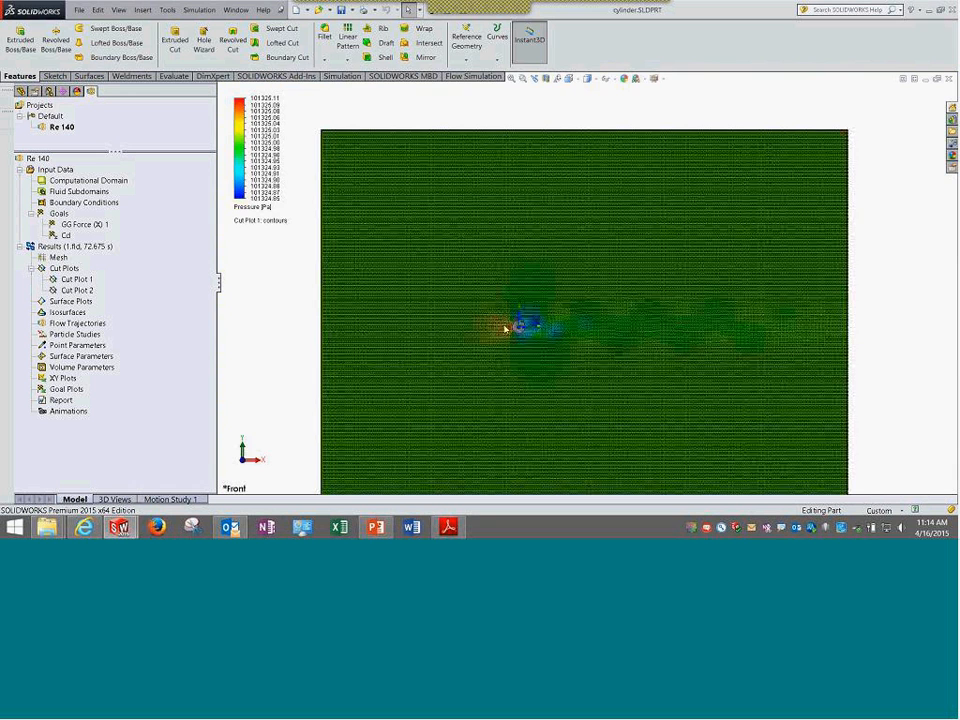
{"action": "scroll", "coordinate": [506, 328], "scroll_direction": "down", "scroll_amount": 2}
{"action": "scroll", "coordinate": [506, 328], "scroll_direction": "up", "scroll_amount": 5}
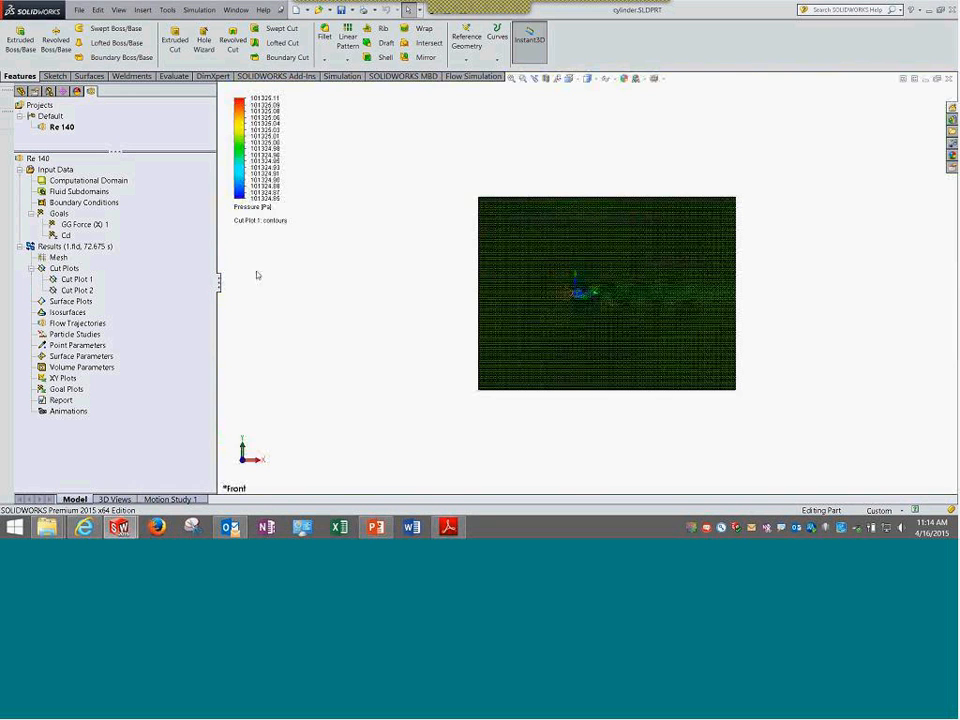
Edit the cylinder's Cut Plot 1 to display the mesh instead of vectors, and preview it.
{"action": "right_click", "coordinate": [77, 280]}
{"action": "left_click", "coordinate": [100, 288]}
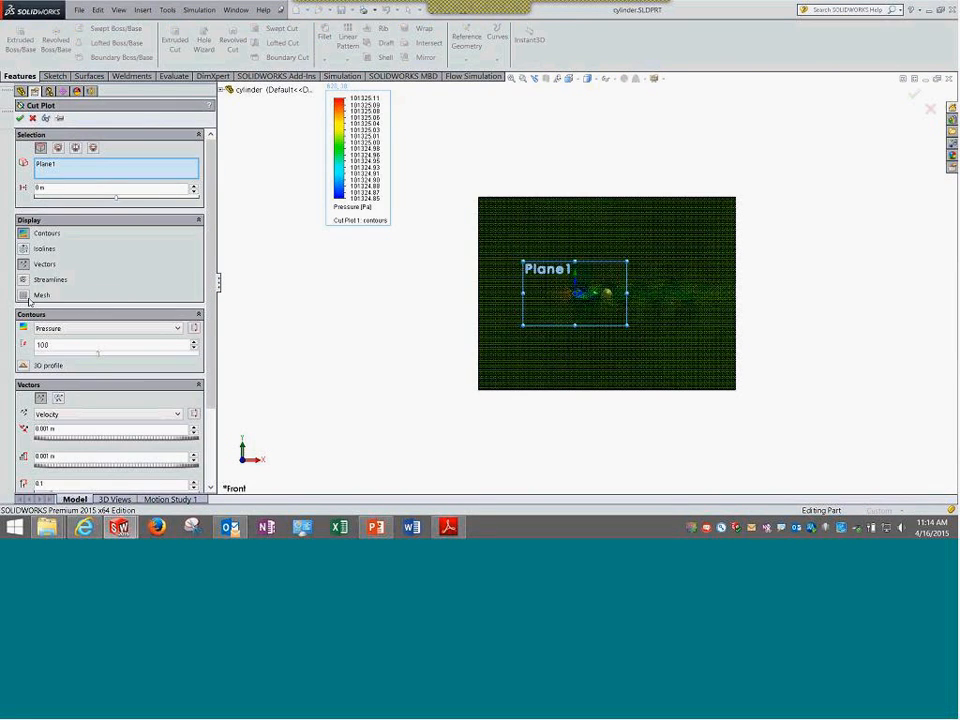
{"action": "left_click", "coordinate": [23, 266]}
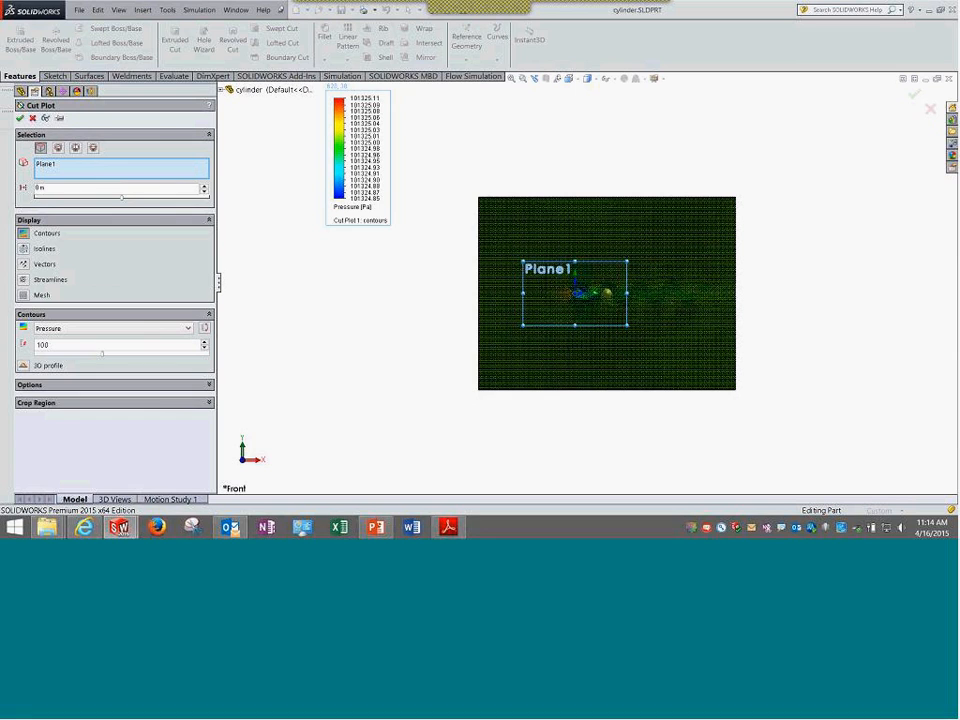
{"action": "scroll", "coordinate": [576, 274], "scroll_direction": "down", "scroll_amount": 5}
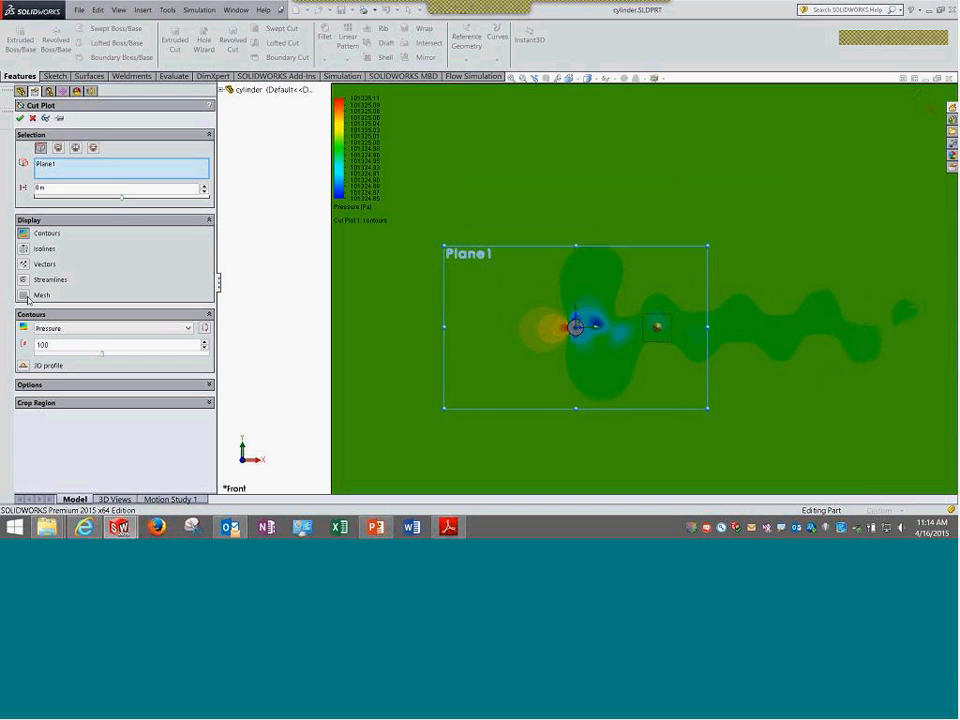
{"action": "left_click", "coordinate": [45, 119]}
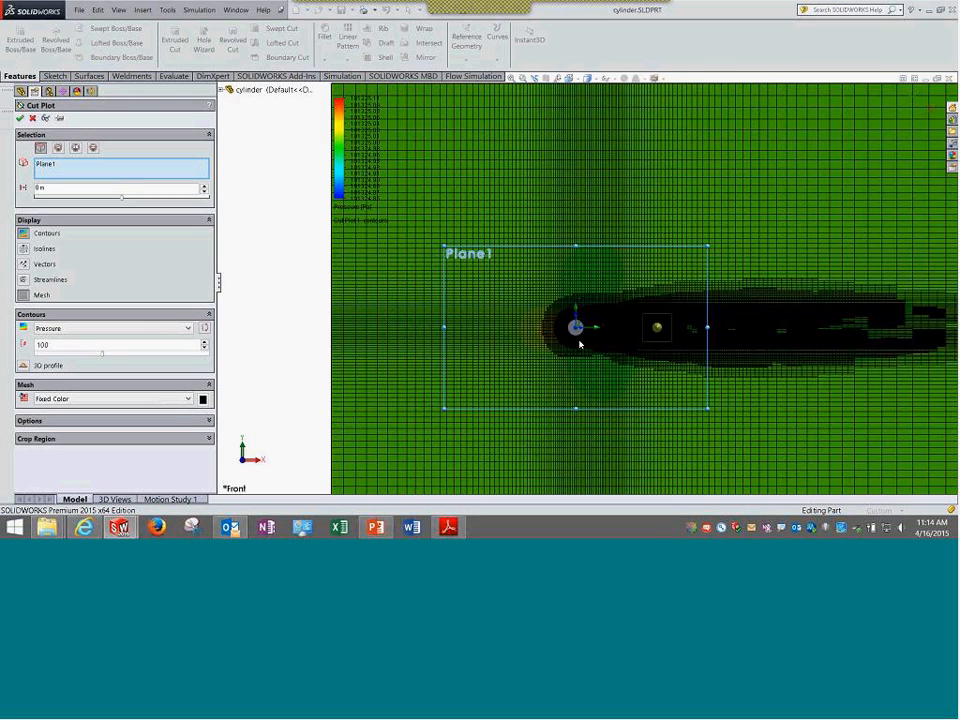
Examine the mesh refinement around the cylinder, along its wake and across the whole computational domain.
{"action": "scroll", "coordinate": [590, 330], "scroll_direction": "up", "scroll_amount": 5}
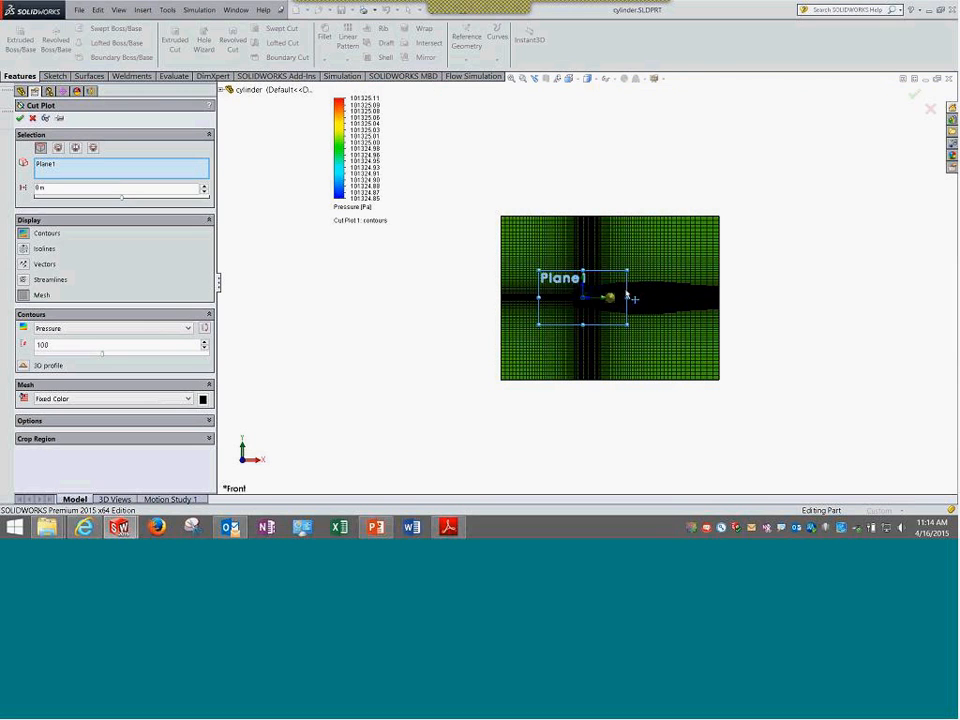
{"action": "scroll", "coordinate": [648, 308], "scroll_direction": "down", "scroll_amount": 2}
{"action": "scroll", "coordinate": [645, 305], "scroll_direction": "down", "scroll_amount": 5}
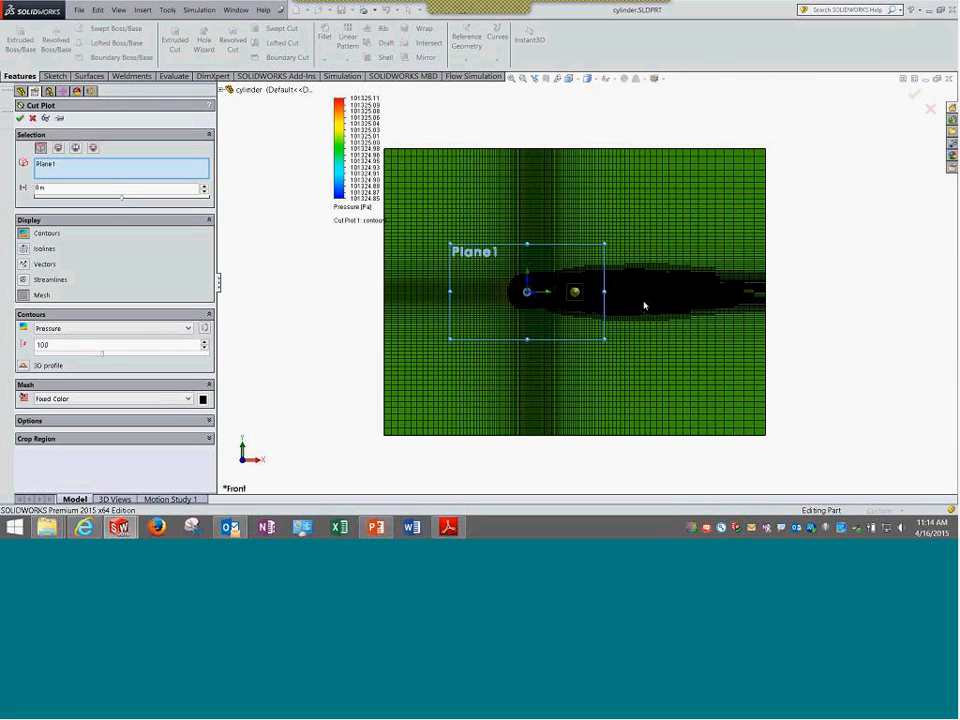
{"action": "scroll", "coordinate": [530, 272], "scroll_direction": "down", "scroll_amount": 3}
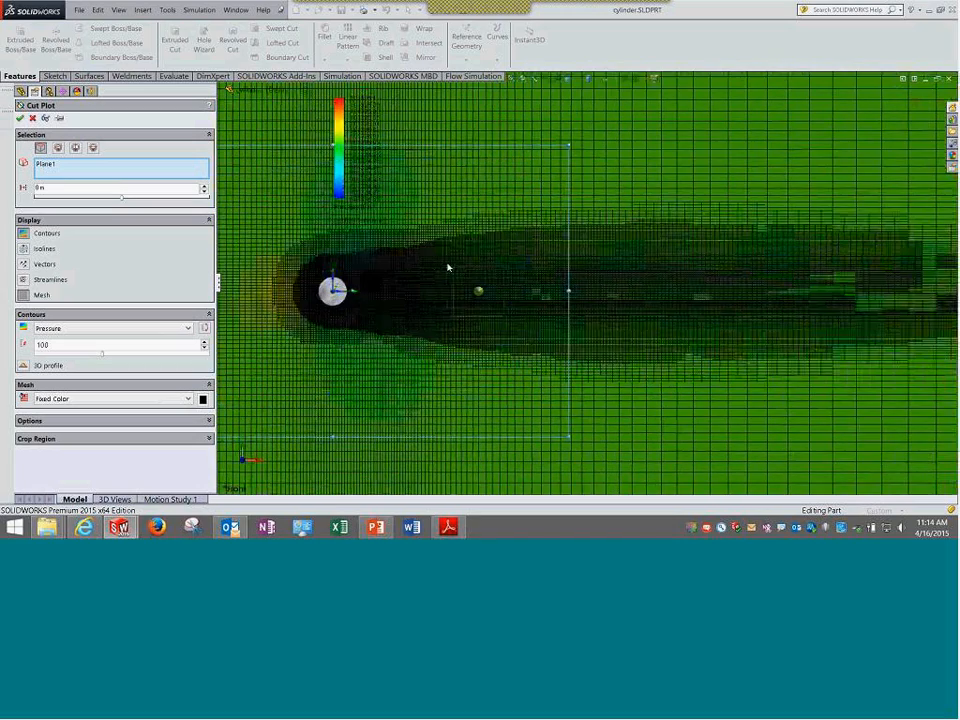
{"action": "scroll", "coordinate": [448, 267], "scroll_direction": "down", "scroll_amount": 3}
{"action": "scroll", "coordinate": [632, 323], "scroll_direction": "up", "scroll_amount": 11}
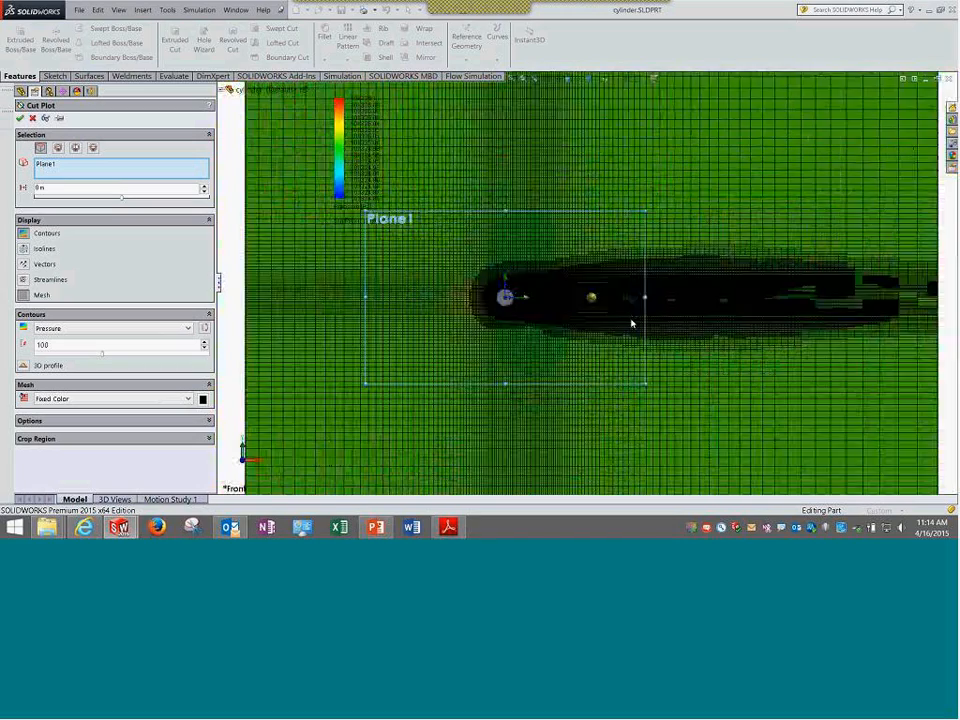
{"action": "scroll", "coordinate": [553, 279], "scroll_direction": "up", "scroll_amount": 3}
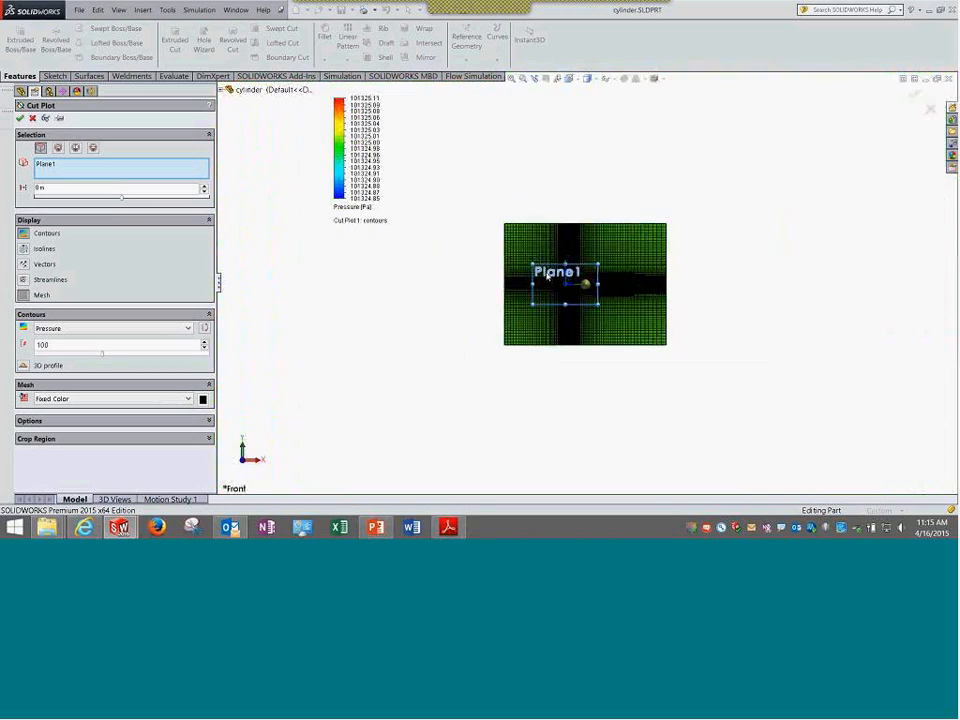
{"action": "scroll", "coordinate": [550, 278], "scroll_direction": "down", "scroll_amount": 4}
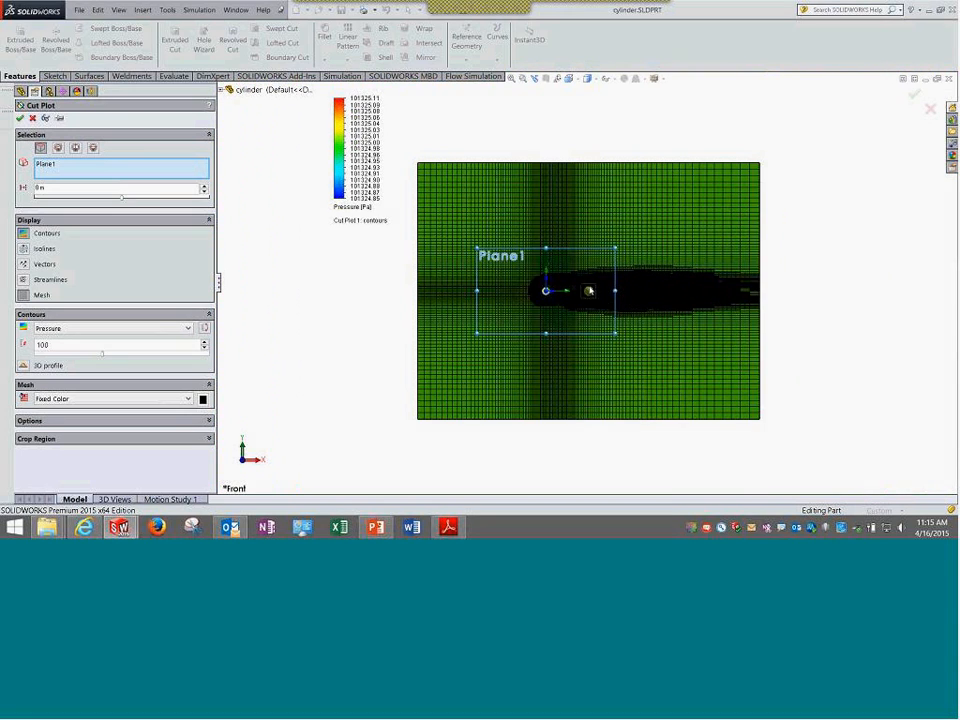
{"action": "scroll", "coordinate": [590, 292], "scroll_direction": "down", "scroll_amount": 2}
{"action": "scroll", "coordinate": [590, 292], "scroll_direction": "down", "scroll_amount": 2}
{"action": "scroll", "coordinate": [590, 292], "scroll_direction": "down", "scroll_amount": 2}
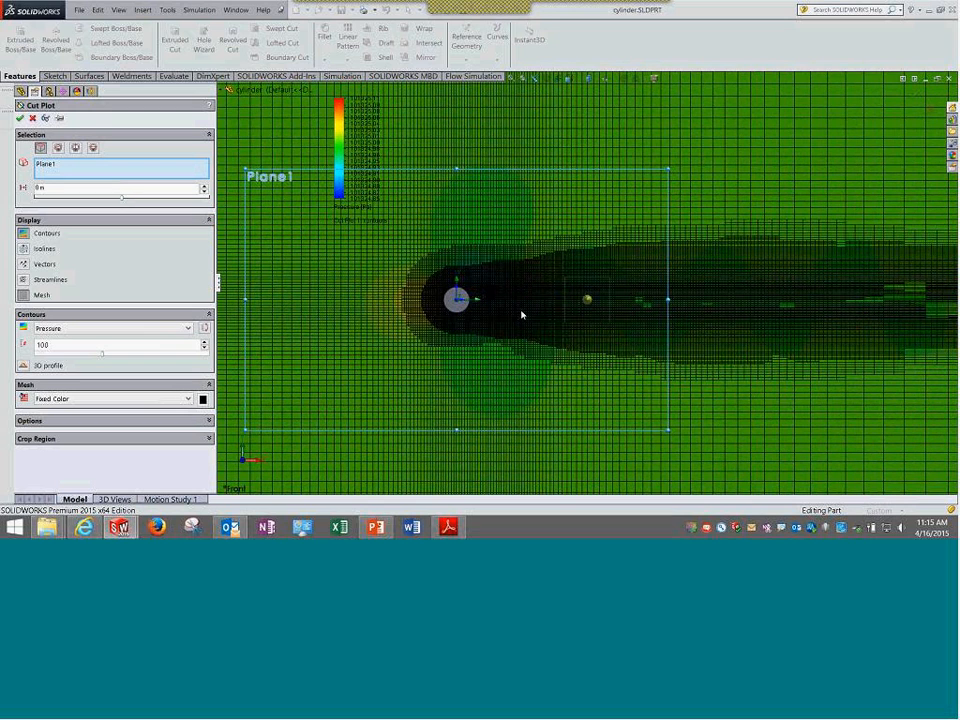
{"action": "key", "text": "f"}
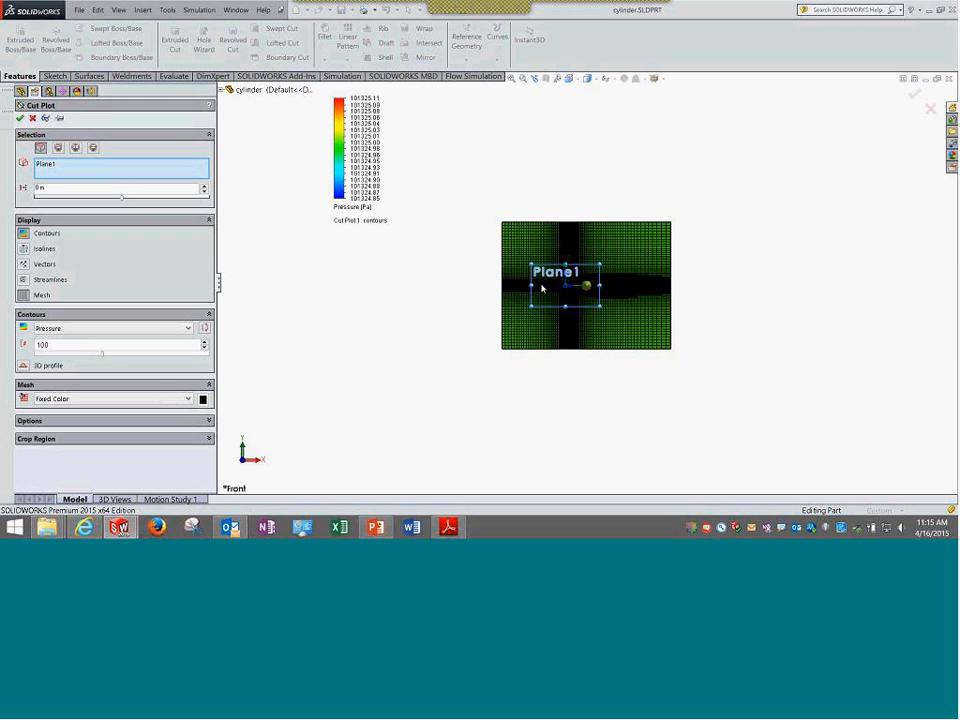
{"action": "scroll", "coordinate": [541, 288], "scroll_direction": "down", "scroll_amount": 3}
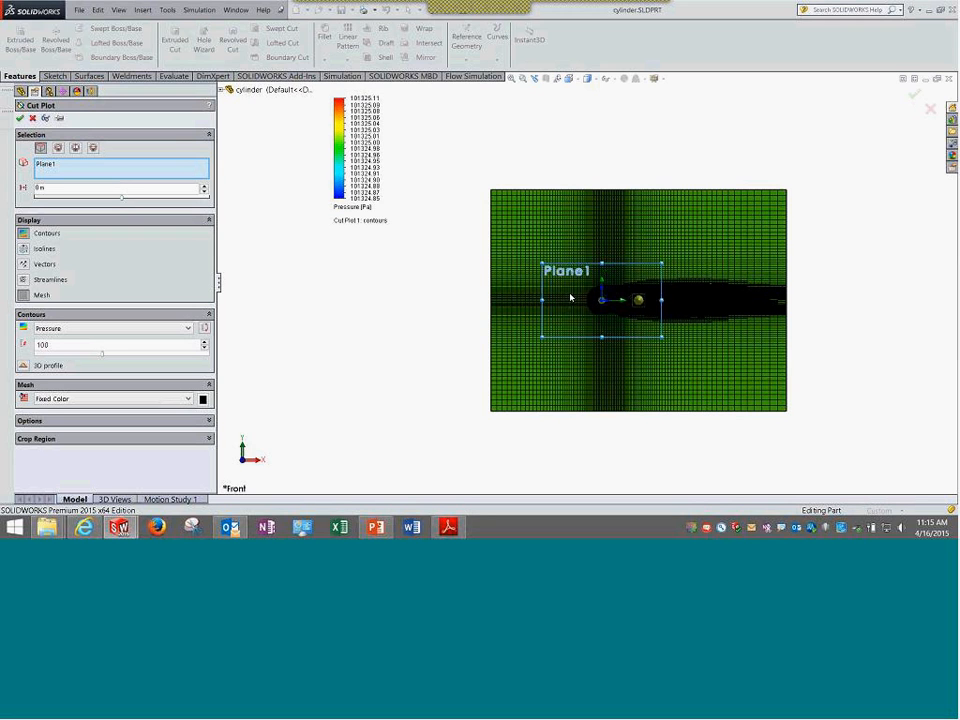
{"action": "scroll", "coordinate": [684, 289], "scroll_direction": "down", "scroll_amount": 3}
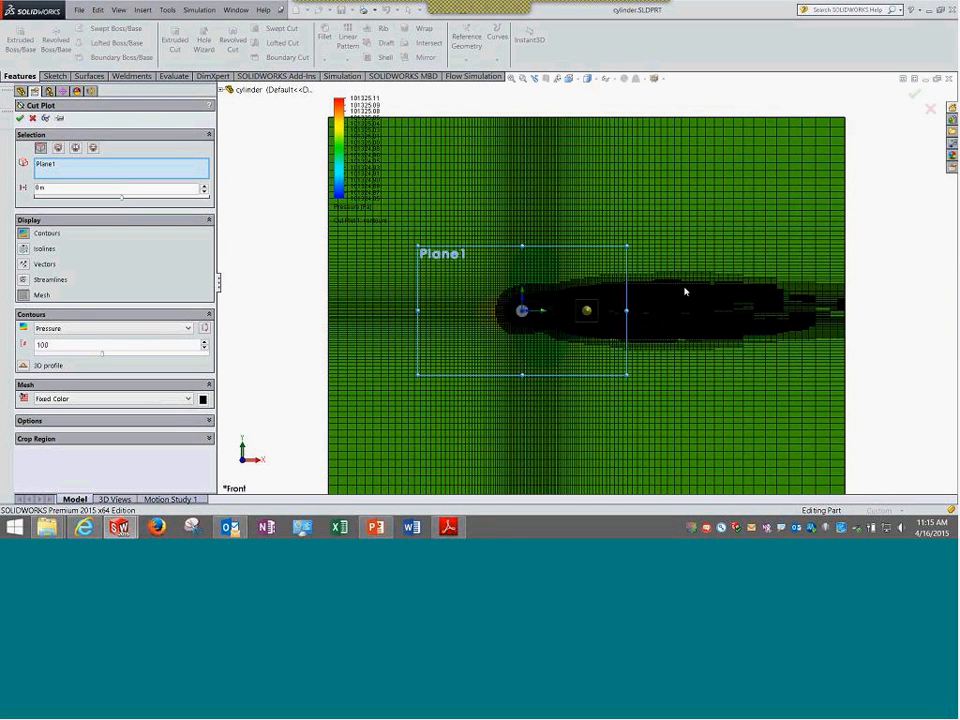
{"action": "scroll", "coordinate": [557, 334], "scroll_direction": "down", "scroll_amount": 3}
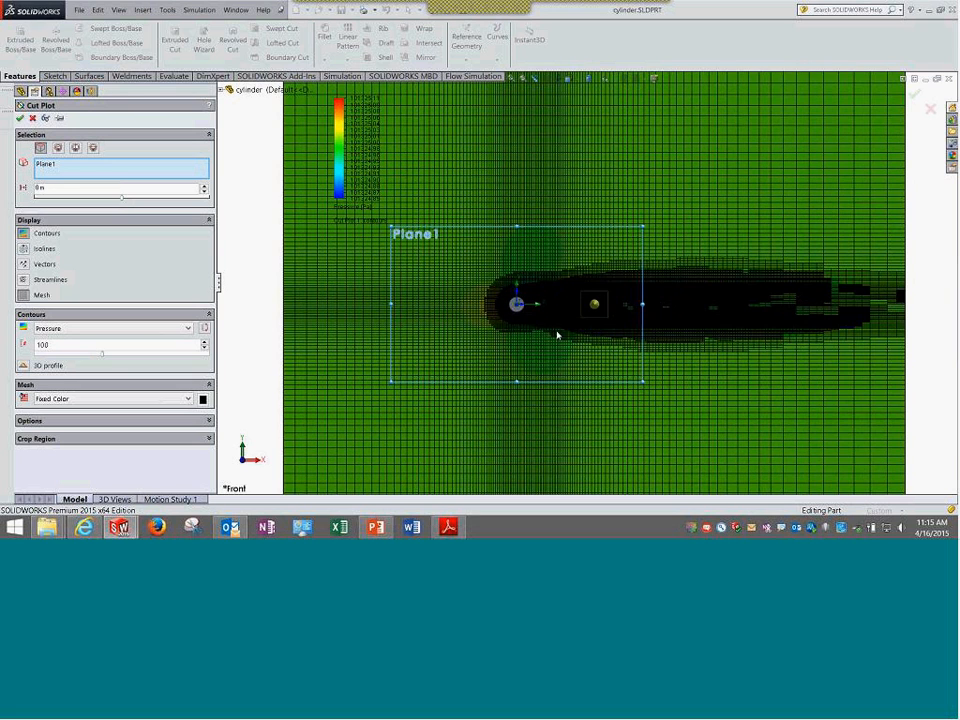
Discard the display edits to Cut Plot 1 and hide the plot on the cylinder.
{"action": "left_click", "coordinate": [44, 424]}
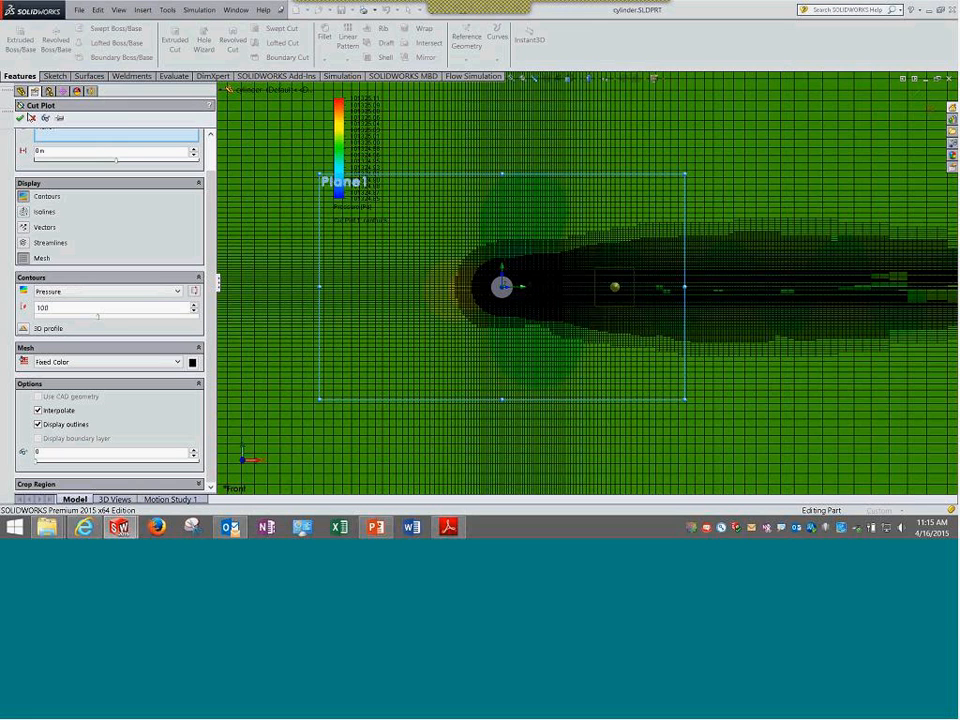
{"action": "left_click", "coordinate": [33, 118]}
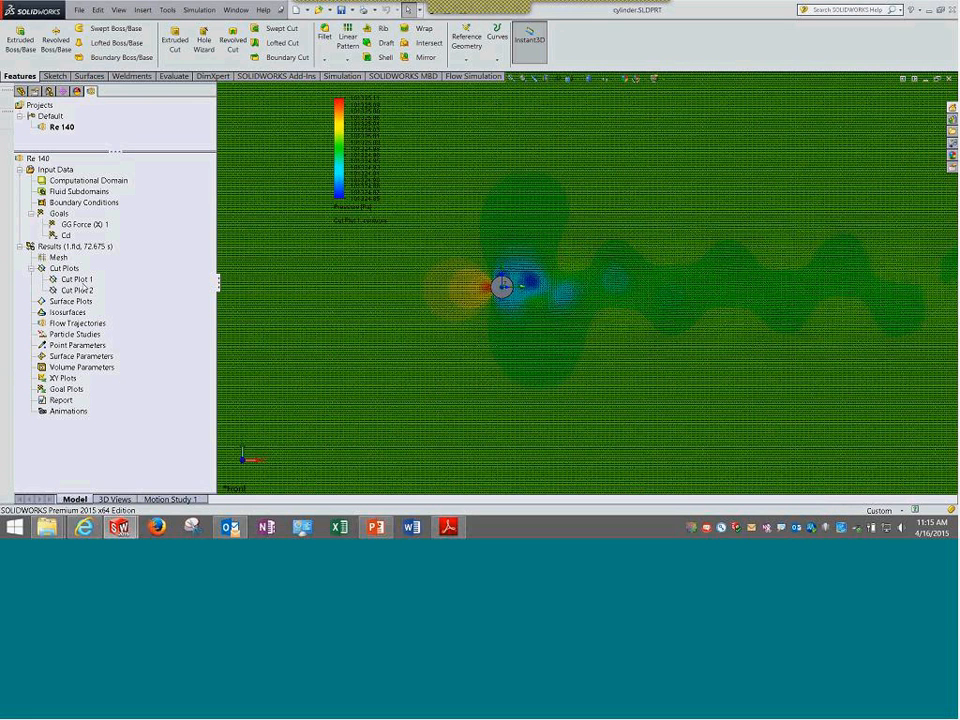
{"action": "right_click", "coordinate": [77, 280]}
{"action": "left_click", "coordinate": [108, 305]}
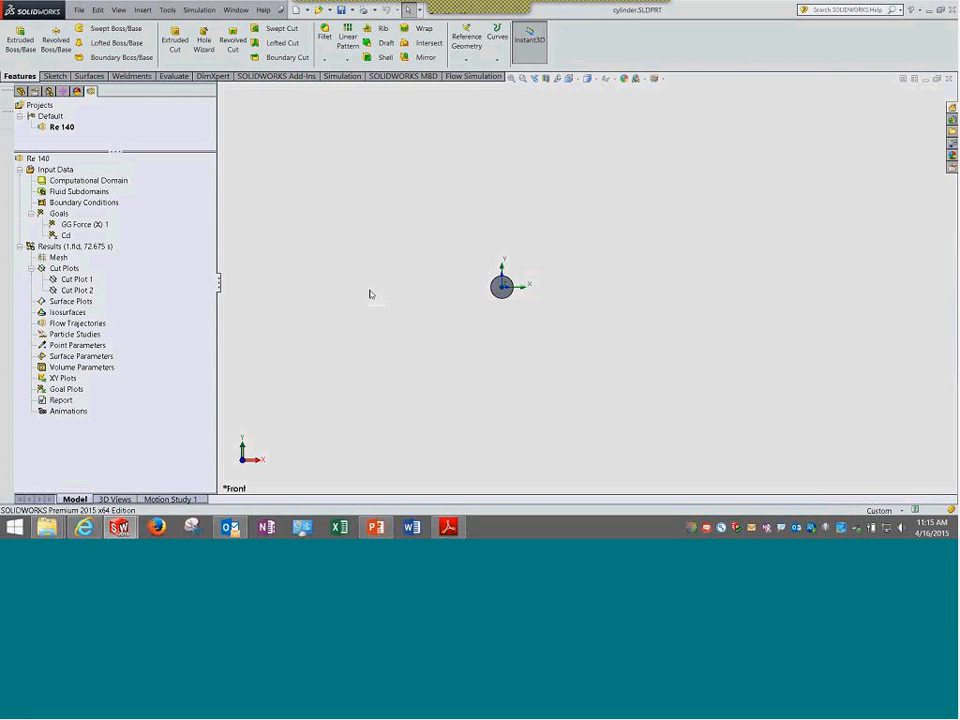
Show Cut Plot 1 on the cylinder and remove its vectors so only the pressure contours are plotted.
{"action": "right_click", "coordinate": [77, 280]}
{"action": "left_click", "coordinate": [96, 302]}
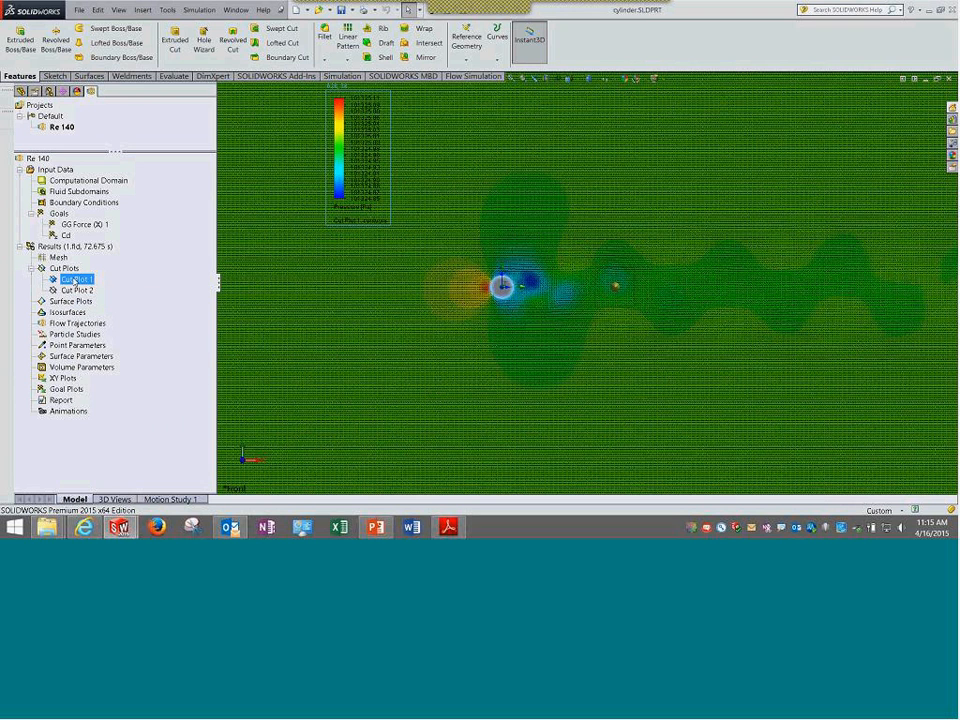
{"action": "right_click", "coordinate": [74, 282]}
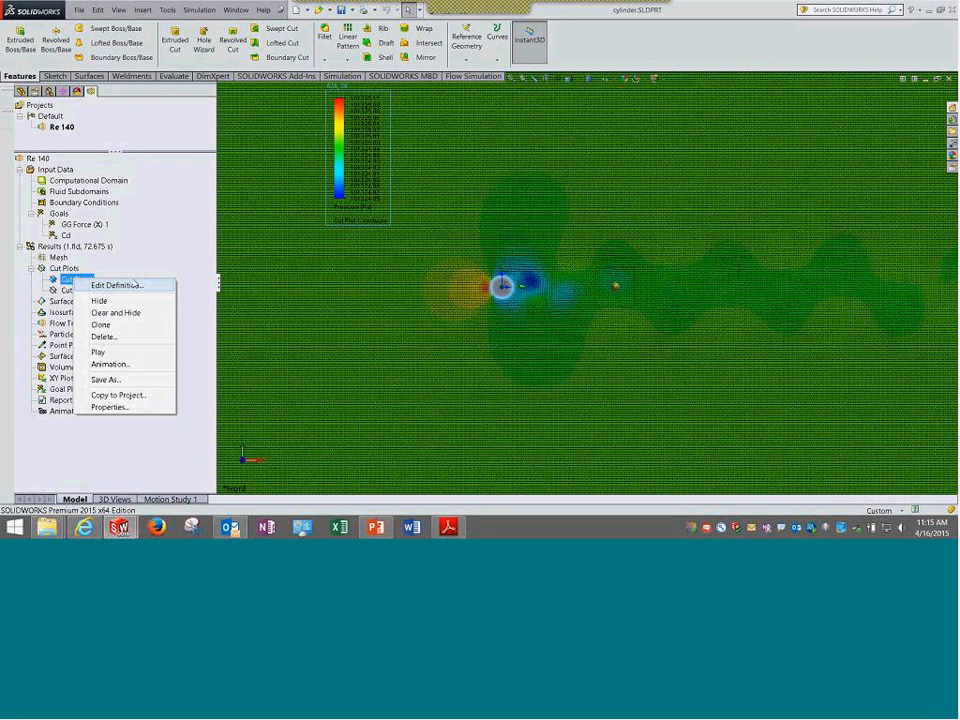
{"action": "left_click", "coordinate": [133, 287]}
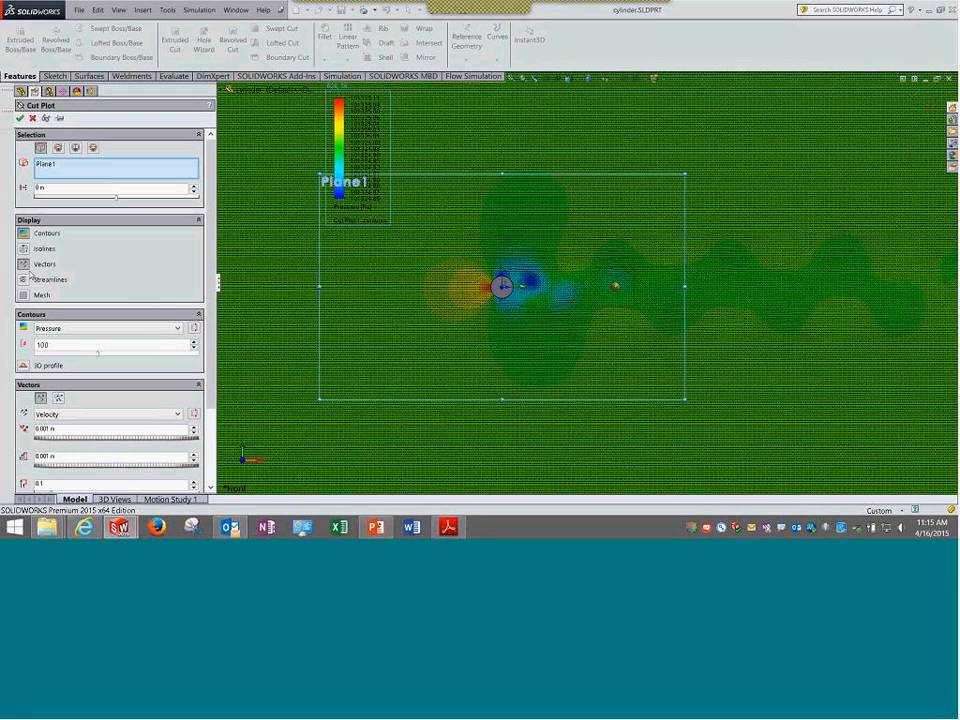
{"action": "left_click", "coordinate": [23, 265]}
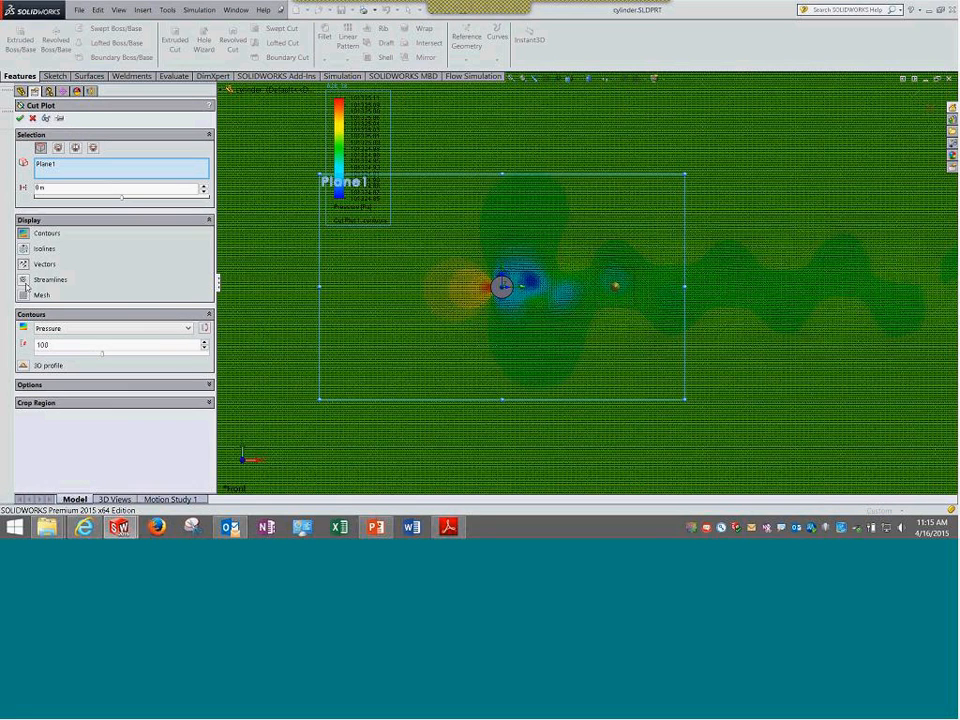
{"action": "left_click", "coordinate": [19, 118]}
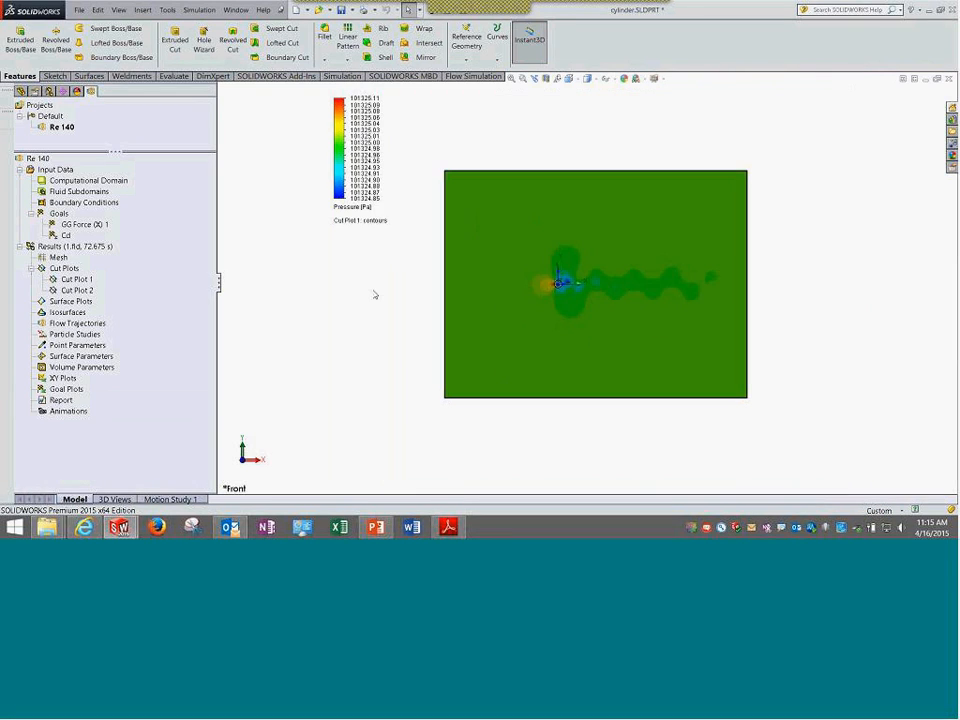
Play Cut Plot 1 and watch the pressure contours around the cylinder and along its wake.
{"action": "left_click", "coordinate": [78, 279]}
{"action": "right_click", "coordinate": [80, 280]}
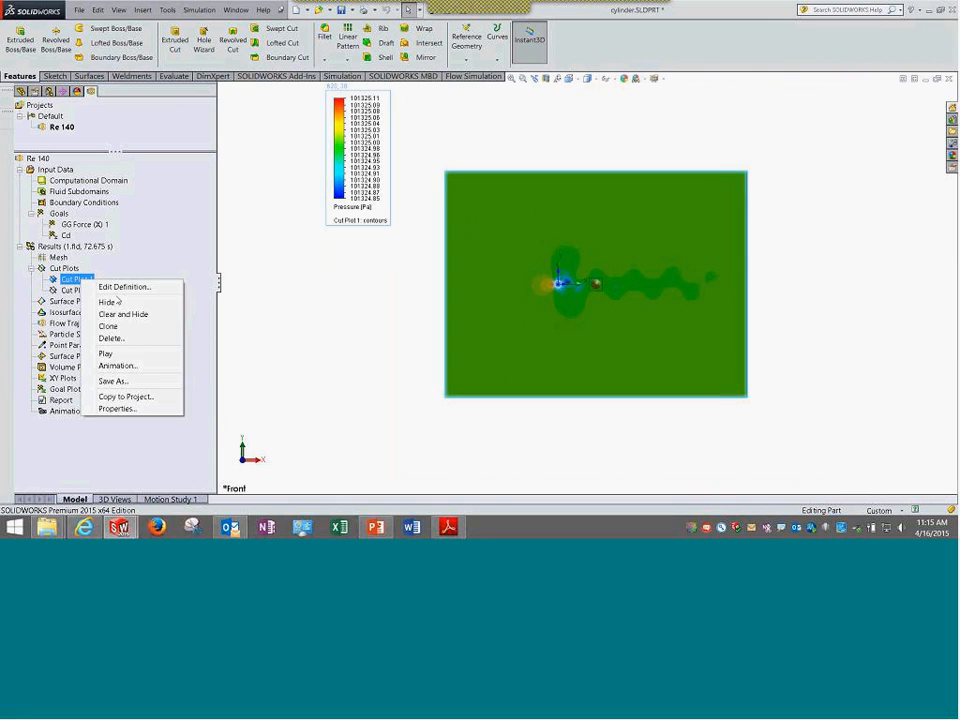
{"action": "left_click", "coordinate": [120, 357]}
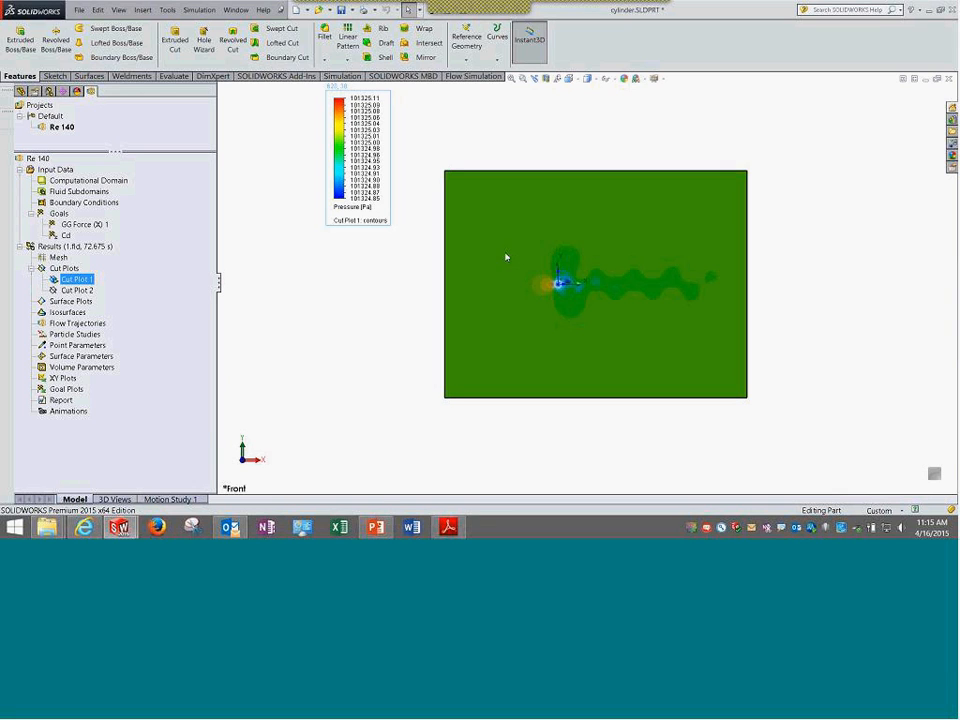
{"action": "scroll", "coordinate": [516, 268], "scroll_direction": "down", "scroll_amount": 3}
{"action": "scroll", "coordinate": [622, 314], "scroll_direction": "down", "scroll_amount": 1}
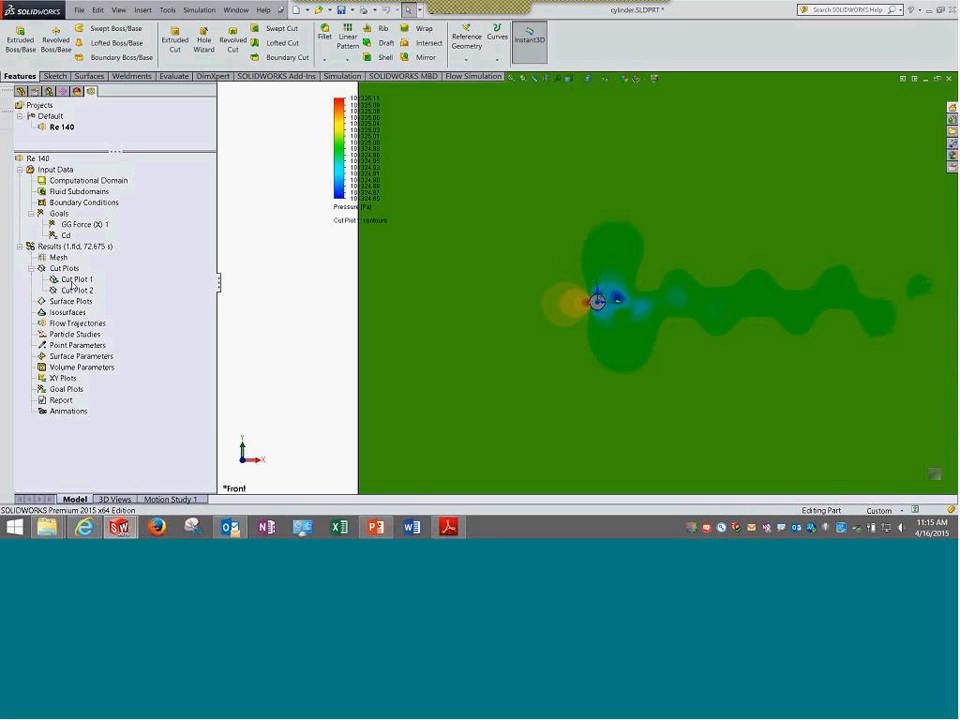
Examine Cut Plot 1's pressure contours close to the cylinder surface and across the whole computational domain.
{"action": "right_click", "coordinate": [72, 284]}
{"action": "left_click", "coordinate": [404, 250]}
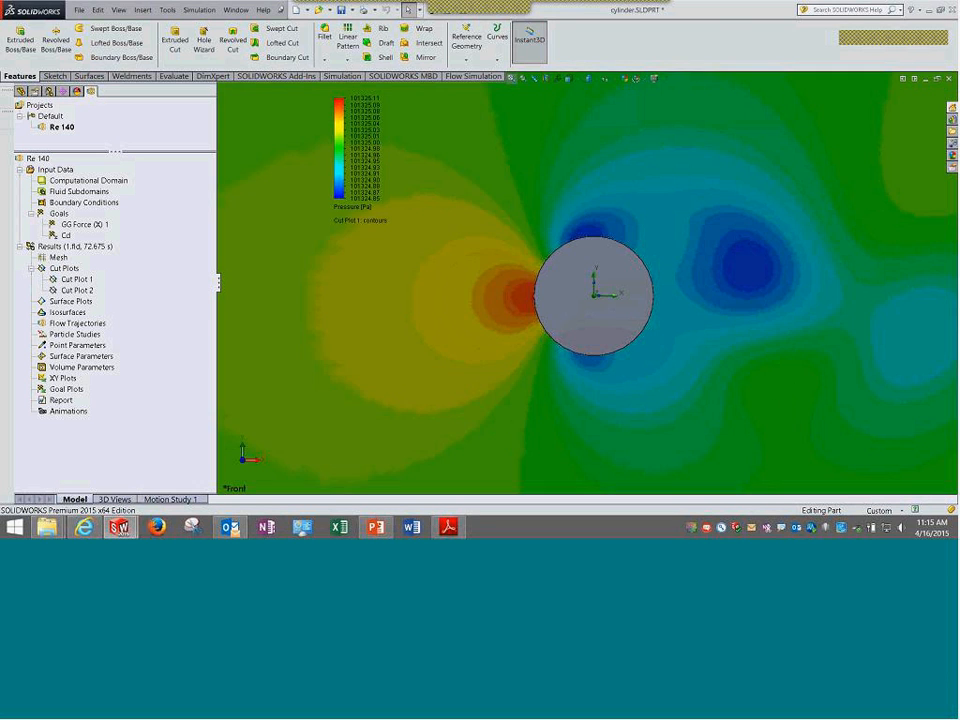
{"action": "scroll", "coordinate": [529, 317], "scroll_direction": "down", "scroll_amount": 4}
{"action": "scroll", "coordinate": [529, 317], "scroll_direction": "up", "scroll_amount": 10}
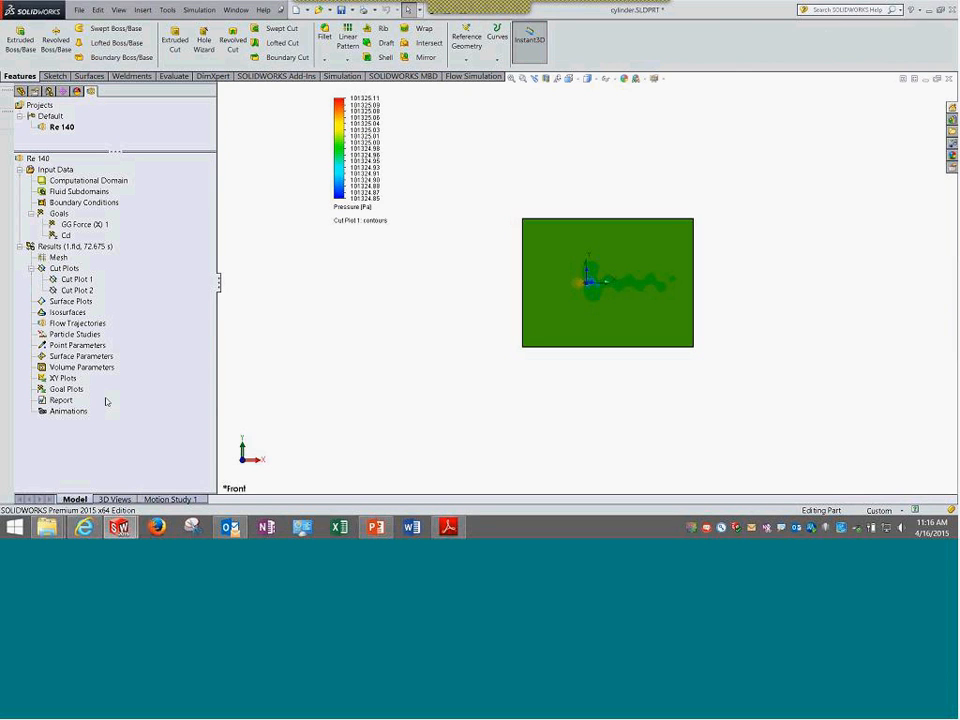
Create a 10 s results animation with the Animation Wizard, deleting all existing tracks and using the Scenario type with proportional distribution over physical time.
{"action": "right_click", "coordinate": [65, 411]}
{"action": "left_click", "coordinate": [90, 420]}
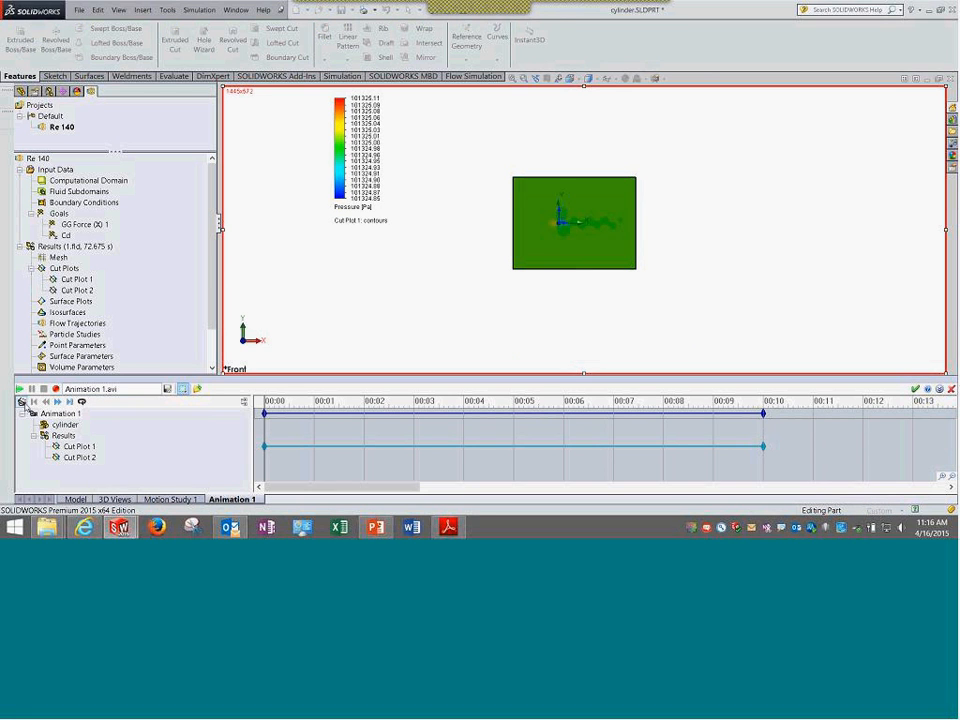
{"action": "left_click", "coordinate": [22, 401]}
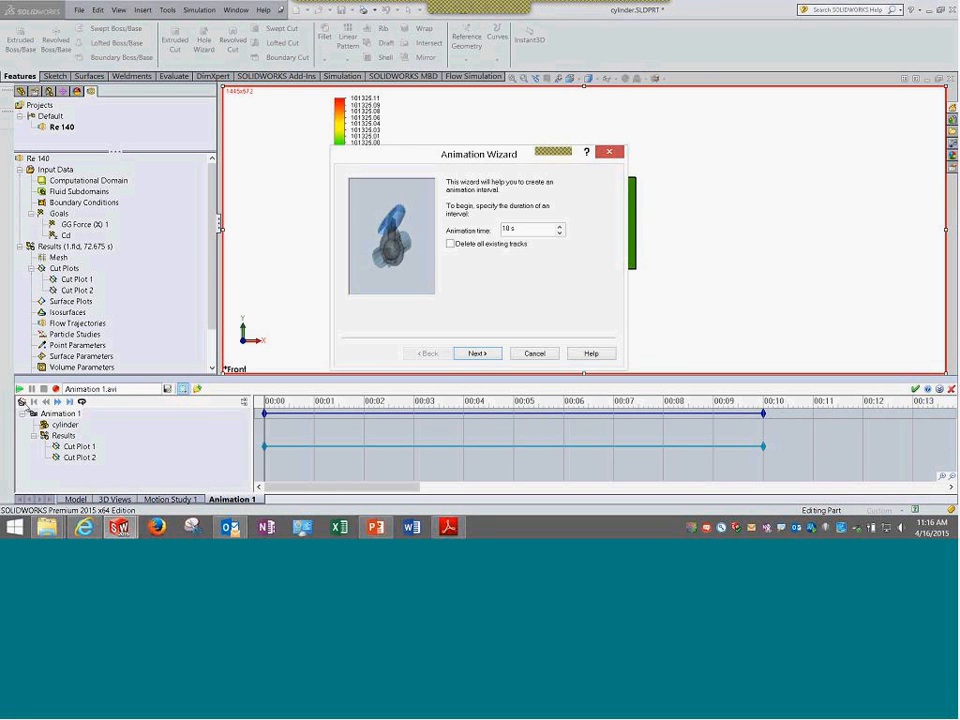
{"action": "left_click", "coordinate": [491, 244]}
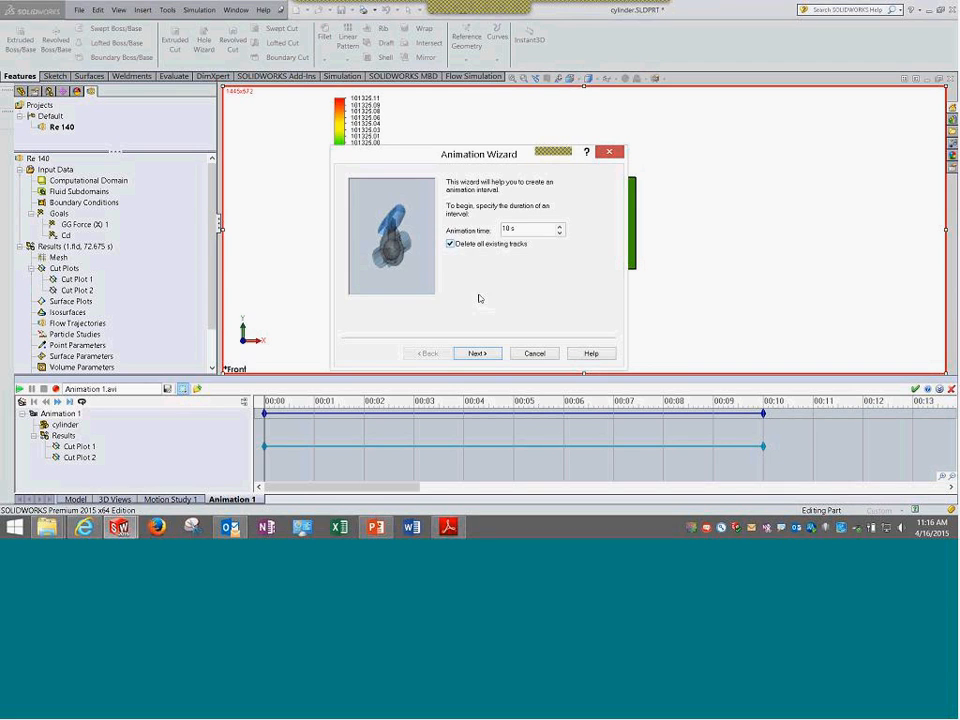
{"action": "left_click", "coordinate": [478, 354]}
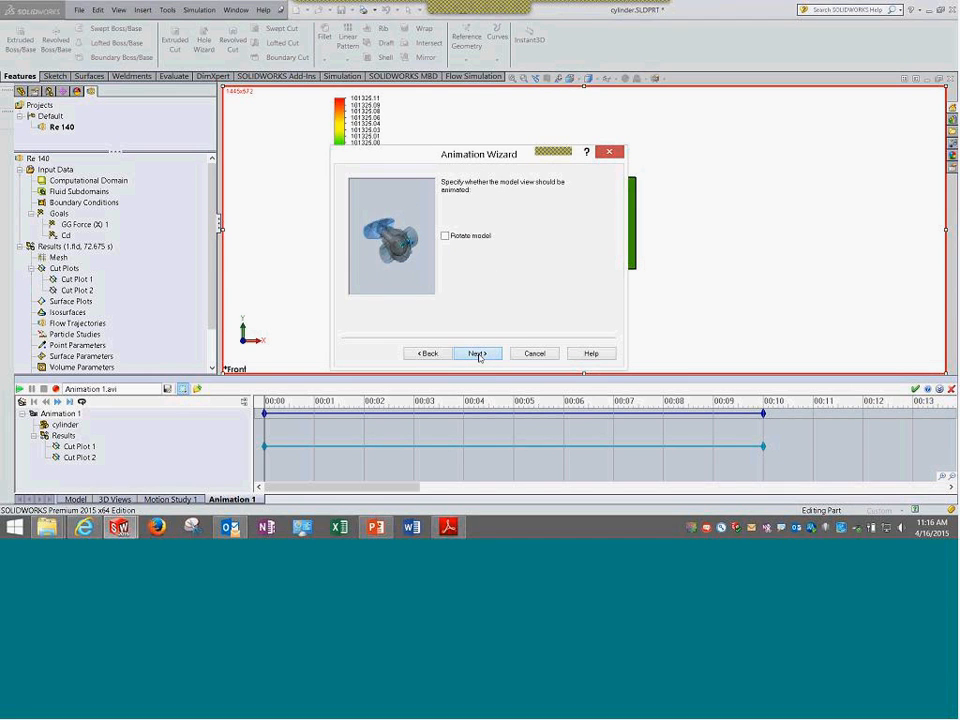
{"action": "left_click", "coordinate": [478, 354]}
{"action": "left_click", "coordinate": [464, 210]}
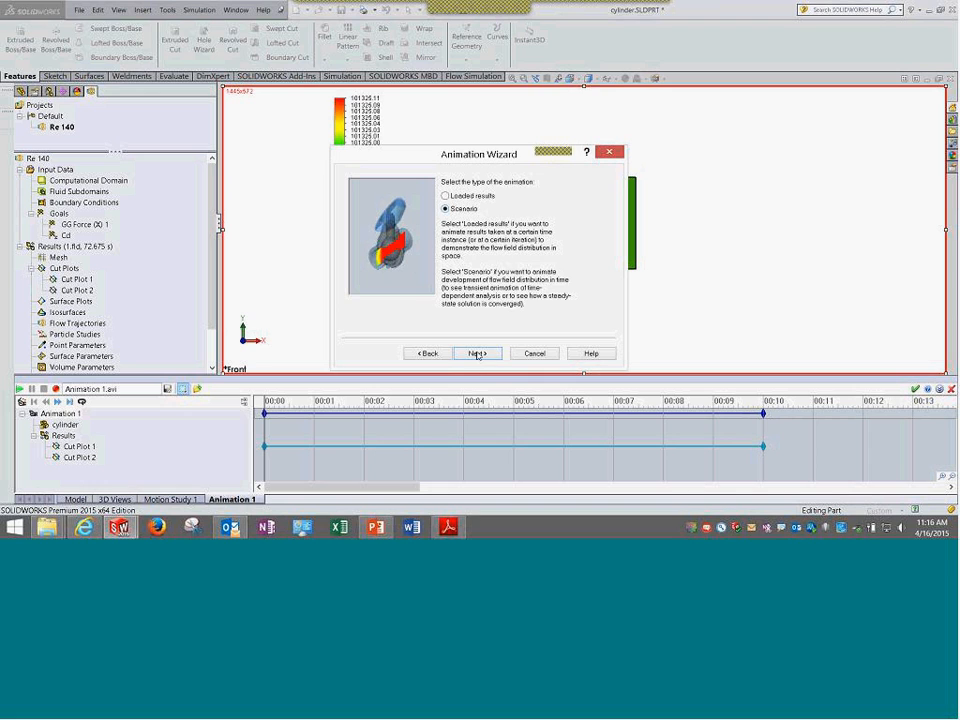
{"action": "left_click", "coordinate": [478, 354]}
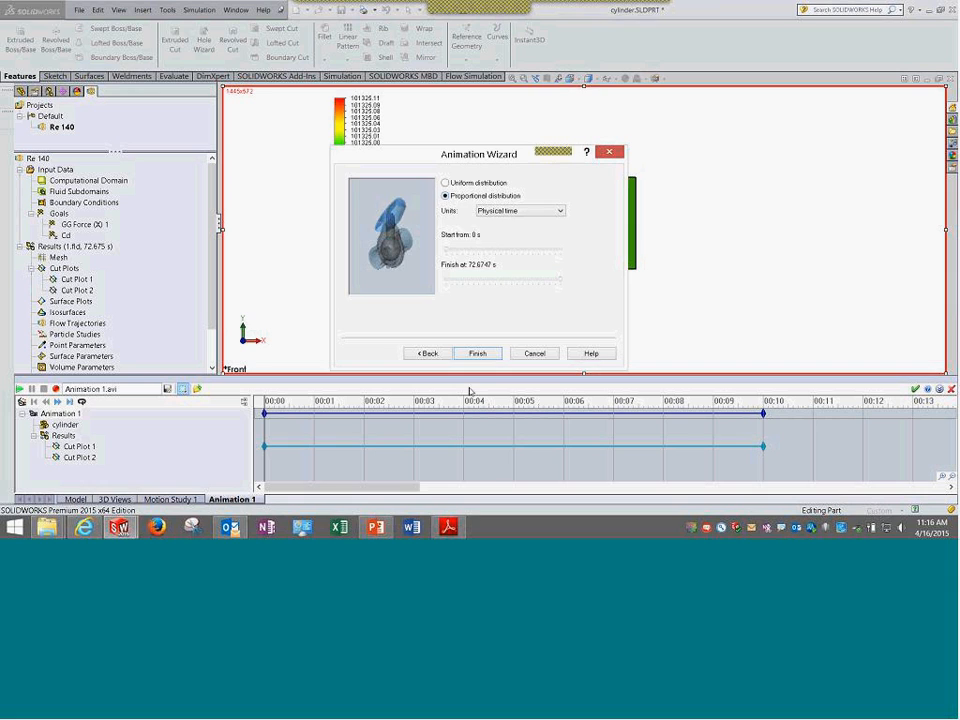
{"action": "left_click", "coordinate": [478, 353]}
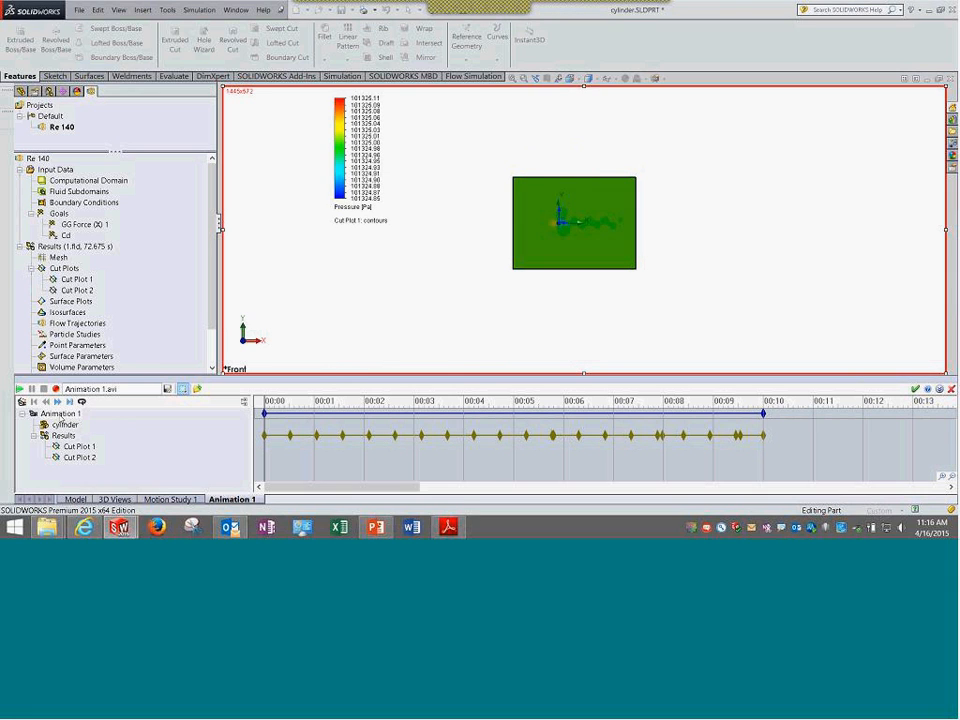
Play the pressure animation at the existing frame rate and examine the pressure cut plot around the cylinder up close and at an angle.
{"action": "left_click", "coordinate": [20, 389]}
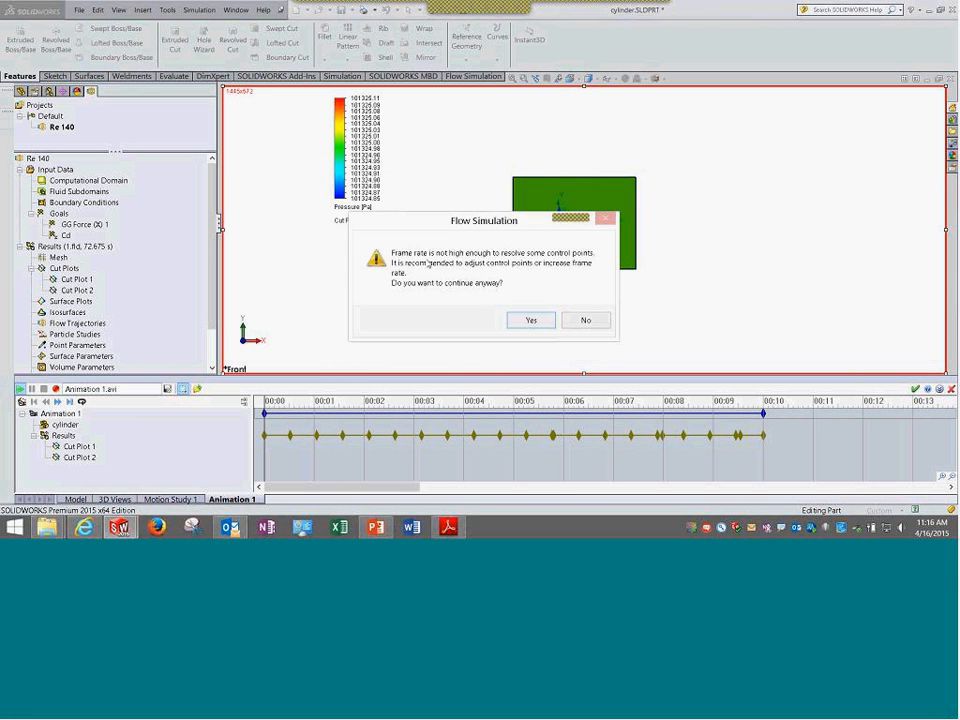
{"action": "left_click", "coordinate": [541, 324]}
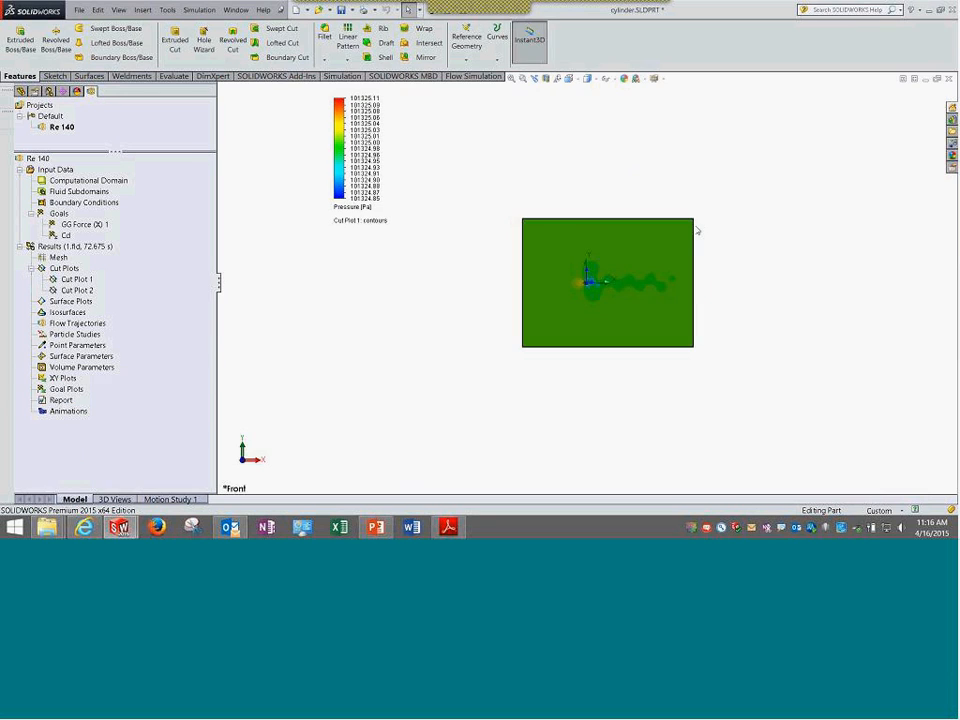
{"action": "middle_click_drag", "start_coordinate": [722, 193], "coordinate": [692, 223]}
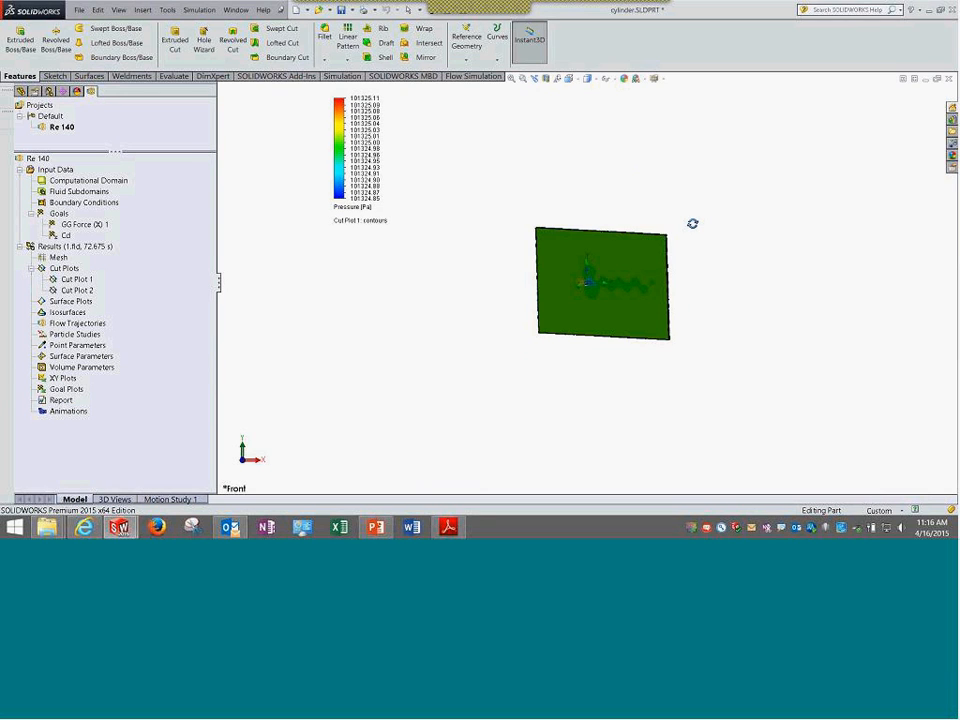
{"action": "scroll", "coordinate": [583, 298], "scroll_direction": "down", "scroll_amount": 5}
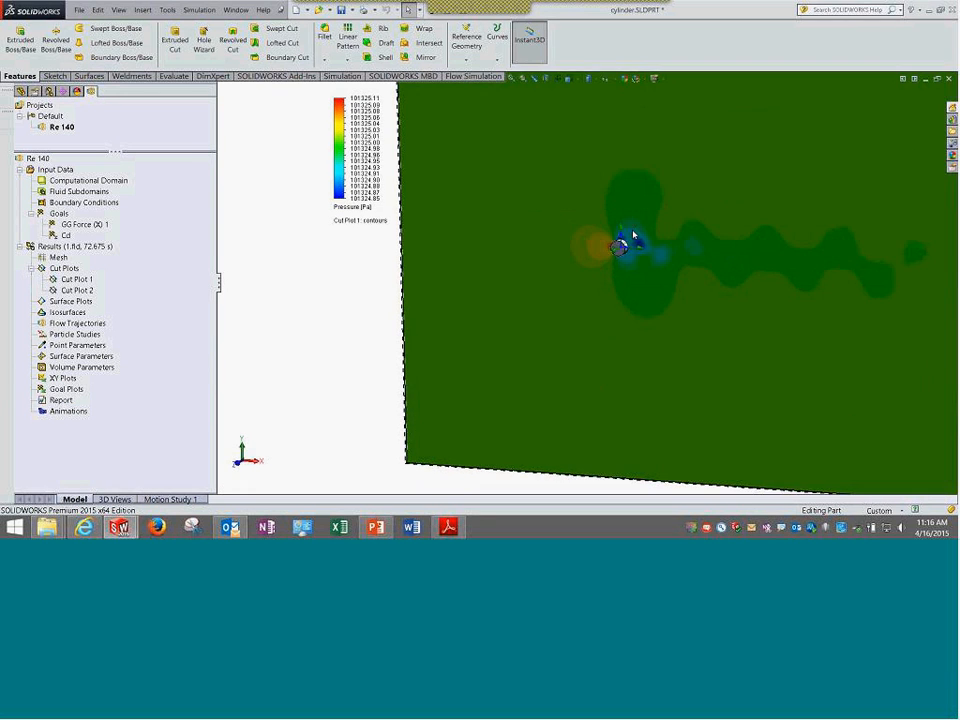
{"action": "scroll", "coordinate": [620, 260], "scroll_direction": "up", "scroll_amount": 5}
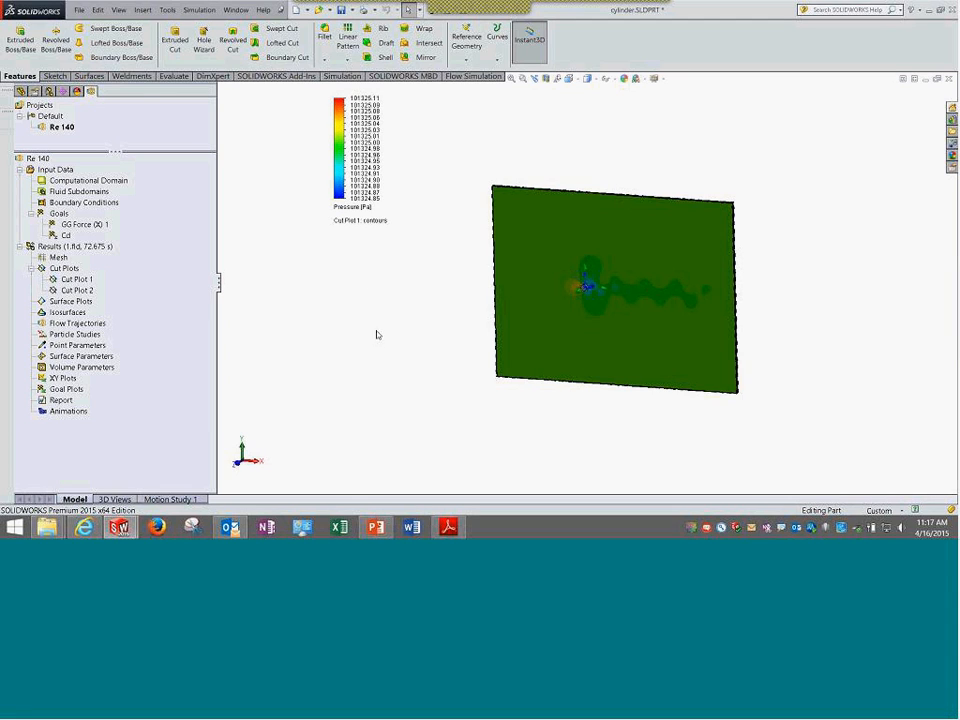
{"action": "middle_click_drag", "start_coordinate": [555, 148], "coordinate": [604, 313]}
{"action": "scroll", "coordinate": [604, 313], "scroll_direction": "up", "scroll_amount": 1}
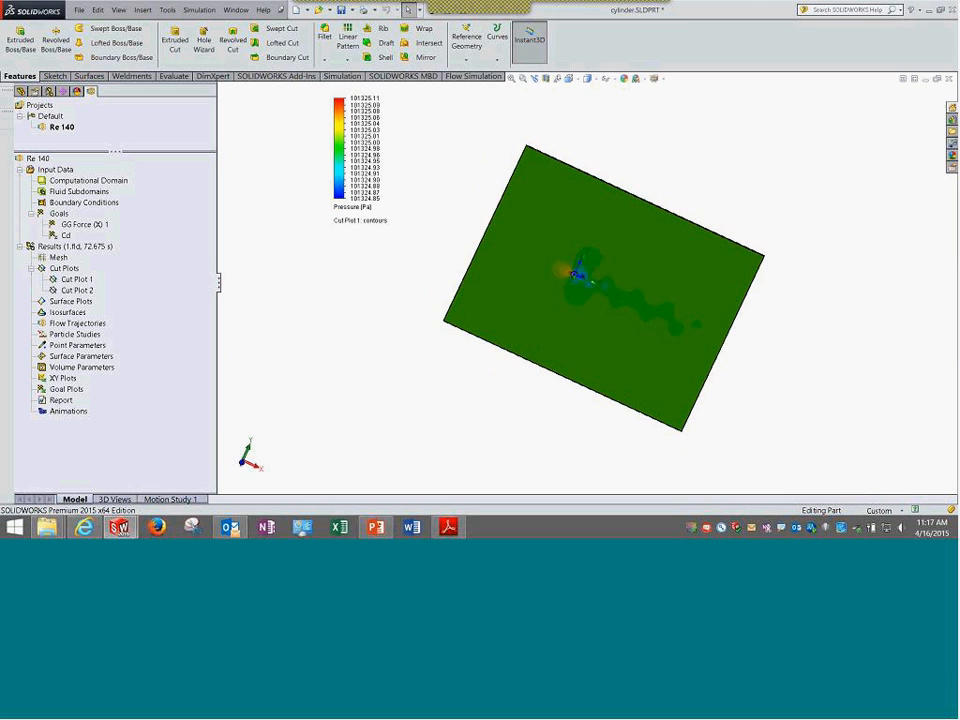
Close the cylinder part without saving its changes.
{"action": "left_click", "coordinate": [951, 78]}
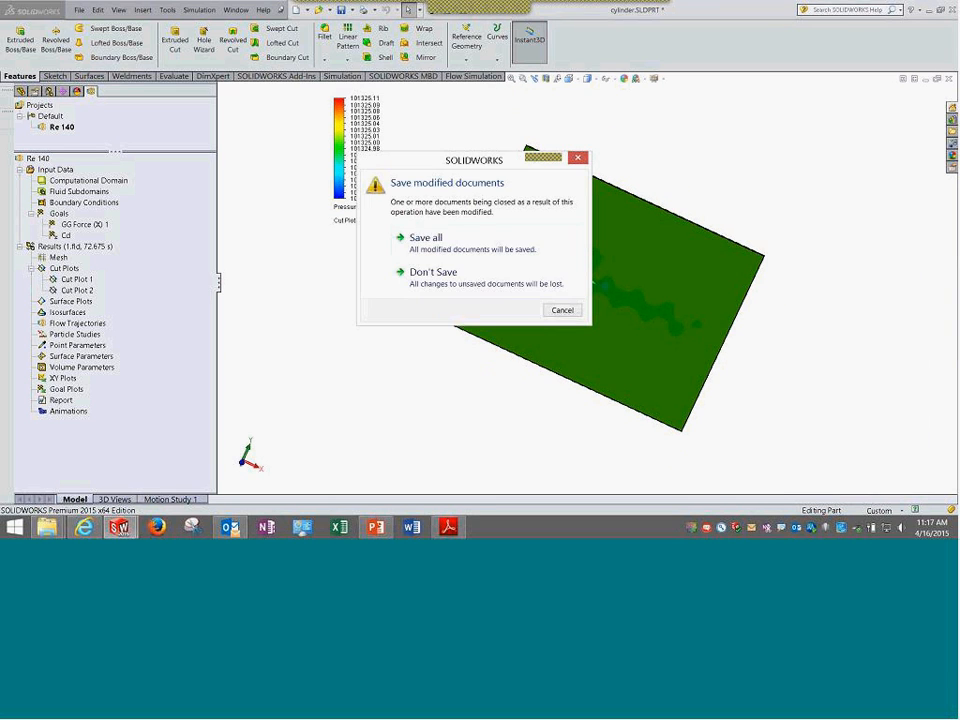
{"action": "left_click", "coordinate": [445, 282]}
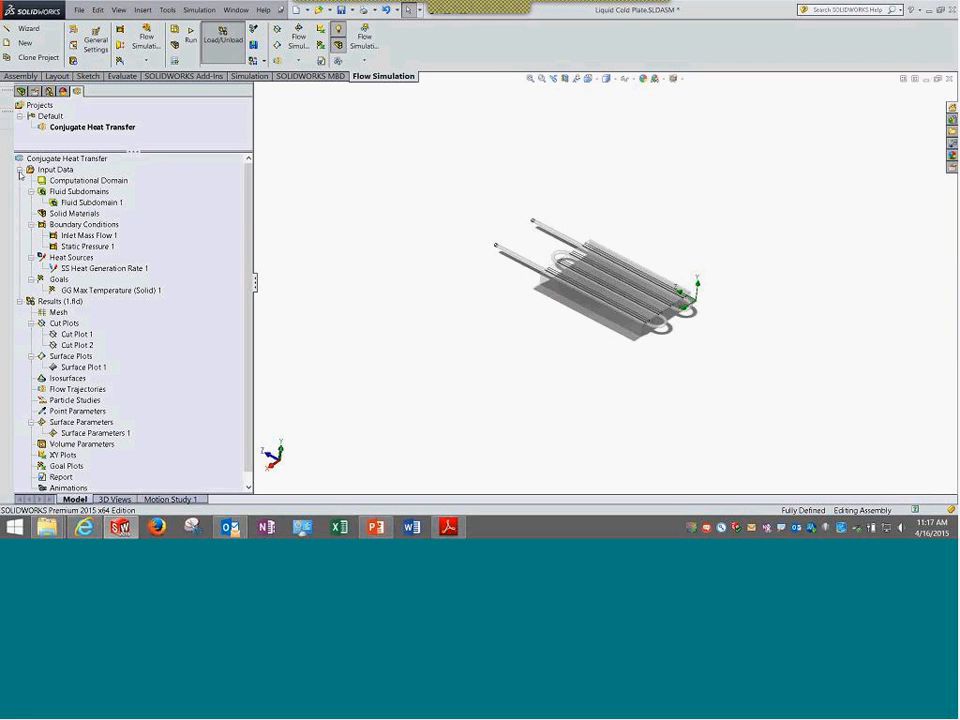
Show the temperature contours of Cut Plot 1 on the liquid cold plate assembly and view them from the top.
{"action": "middle_click_drag", "start_coordinate": [439, 272], "coordinate": [575, 263]}
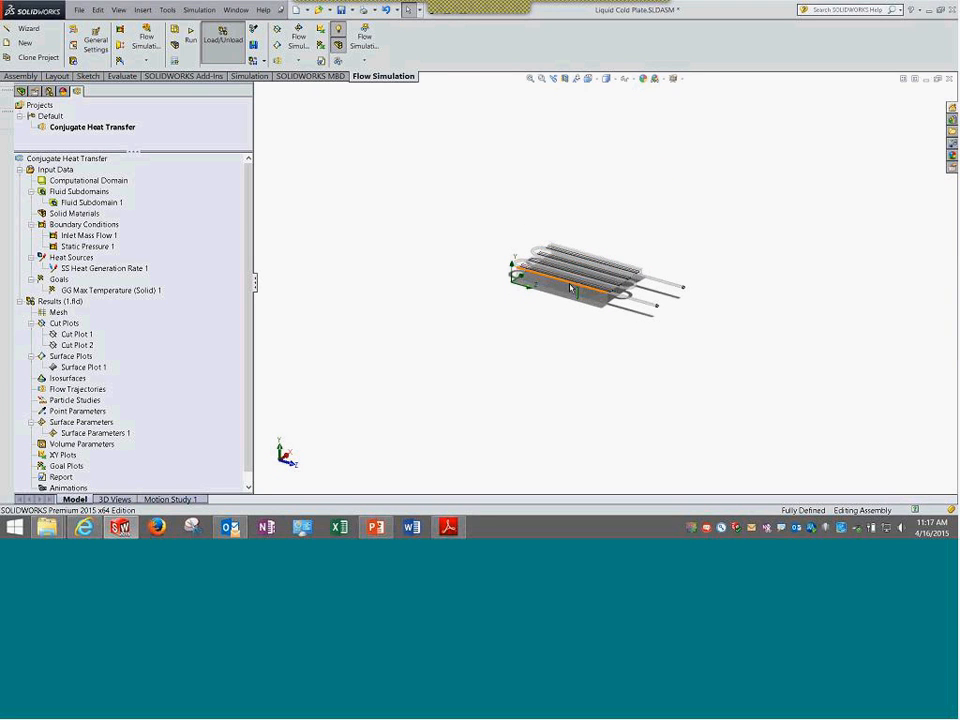
{"action": "scroll", "coordinate": [488, 276], "scroll_direction": "down", "scroll_amount": 4}
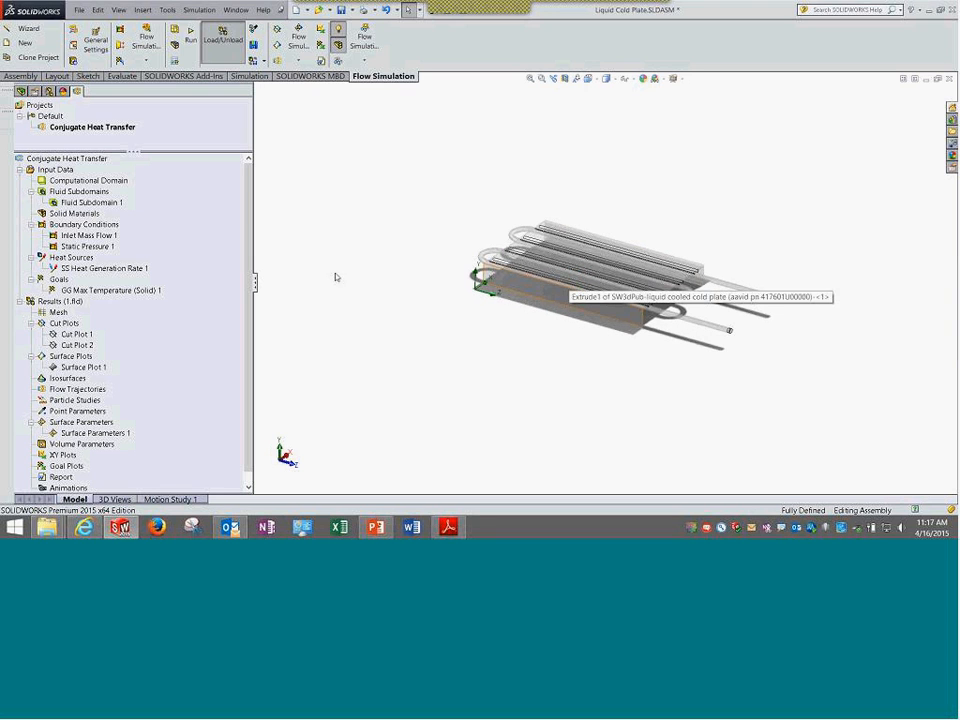
{"action": "left_click", "coordinate": [19, 169]}
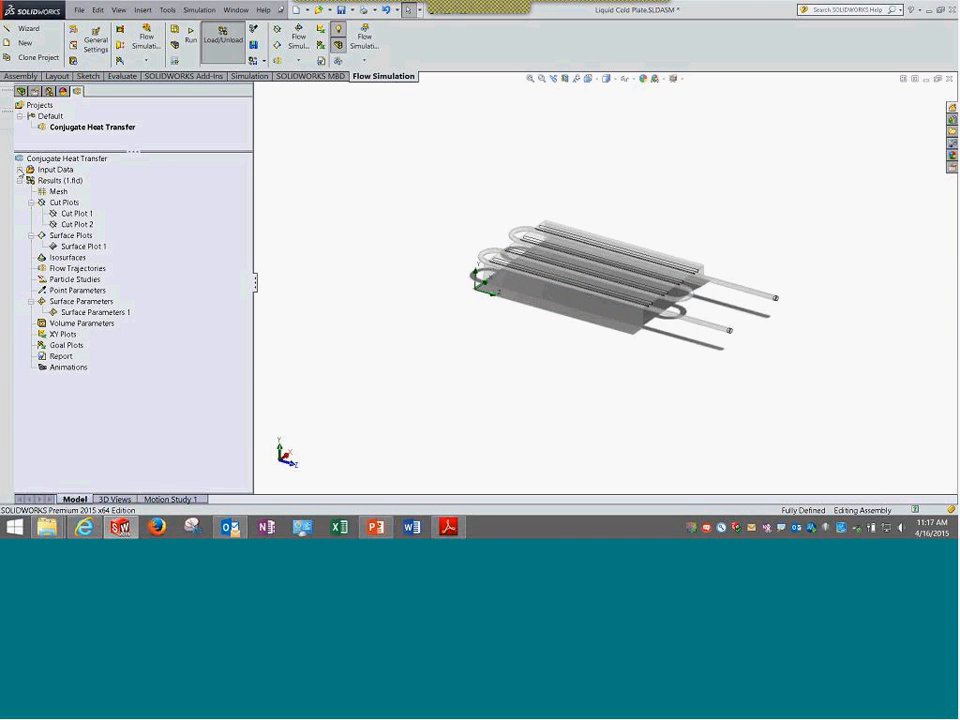
{"action": "right_click", "coordinate": [67, 215]}
{"action": "left_click", "coordinate": [95, 236]}
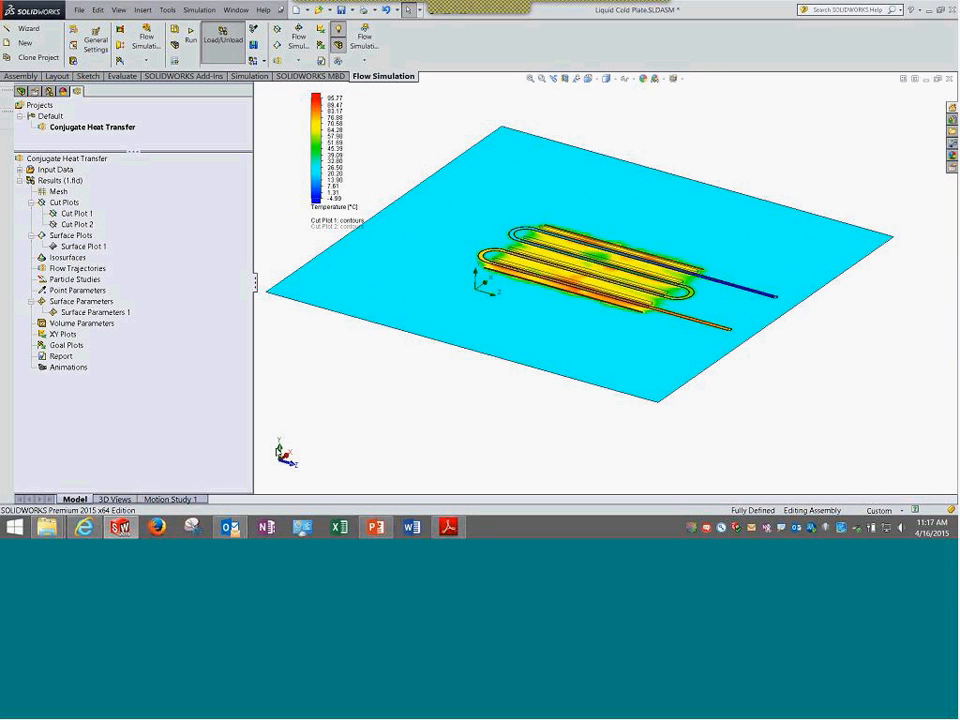
{"action": "left_click", "coordinate": [280, 451]}
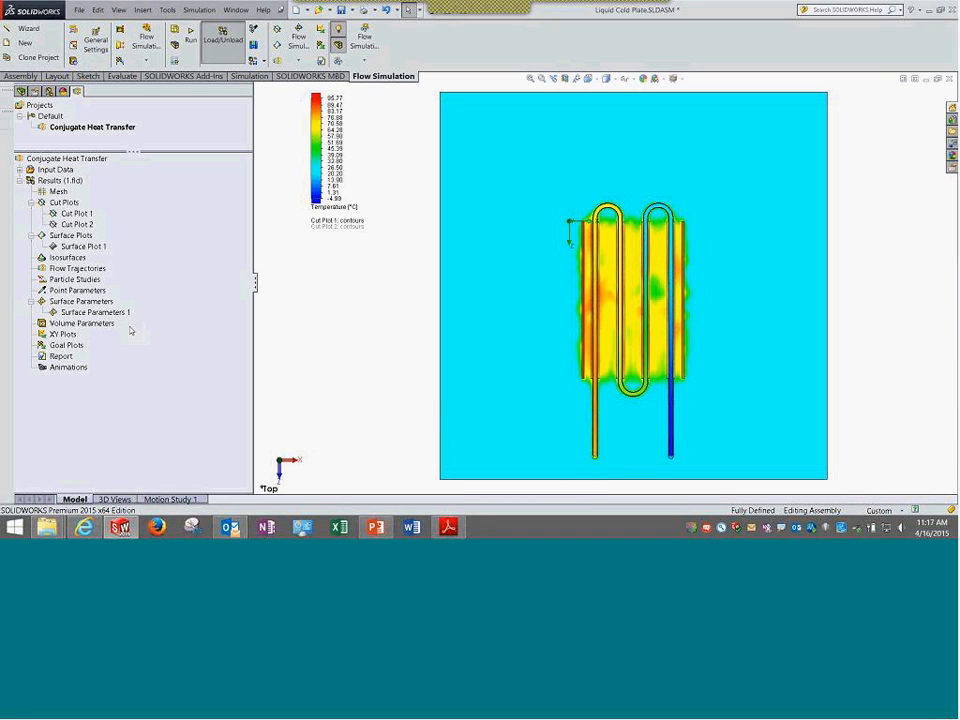
Review the fluid and thermodynamic parameters in the definition of Fluid Subdomain 1 and leave it without changes.
{"action": "left_click", "coordinate": [19, 169]}
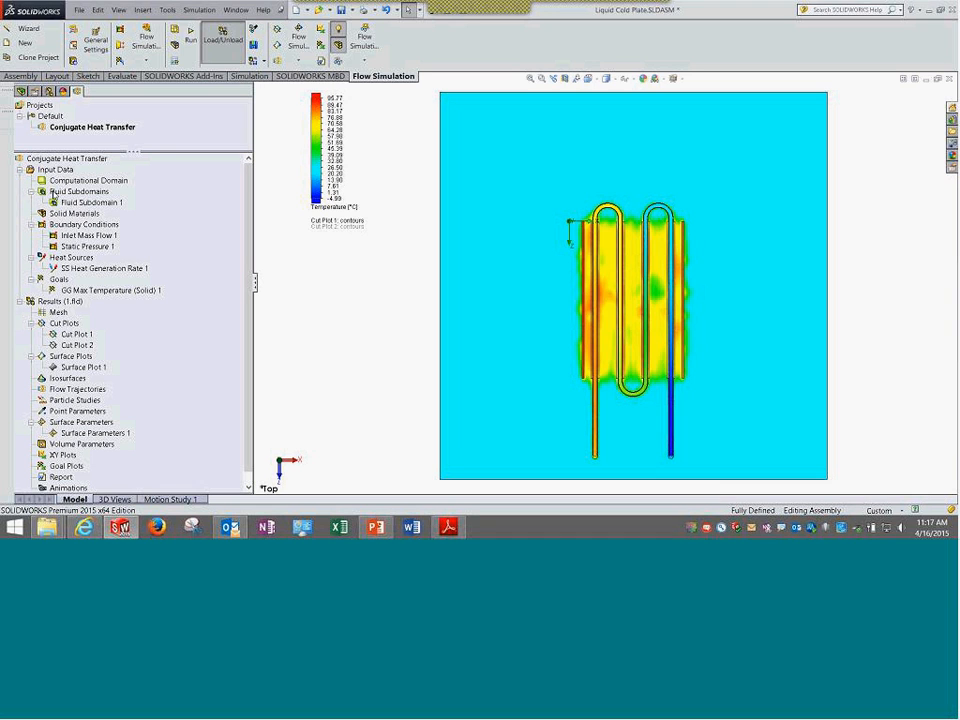
{"action": "right_click", "coordinate": [90, 202]}
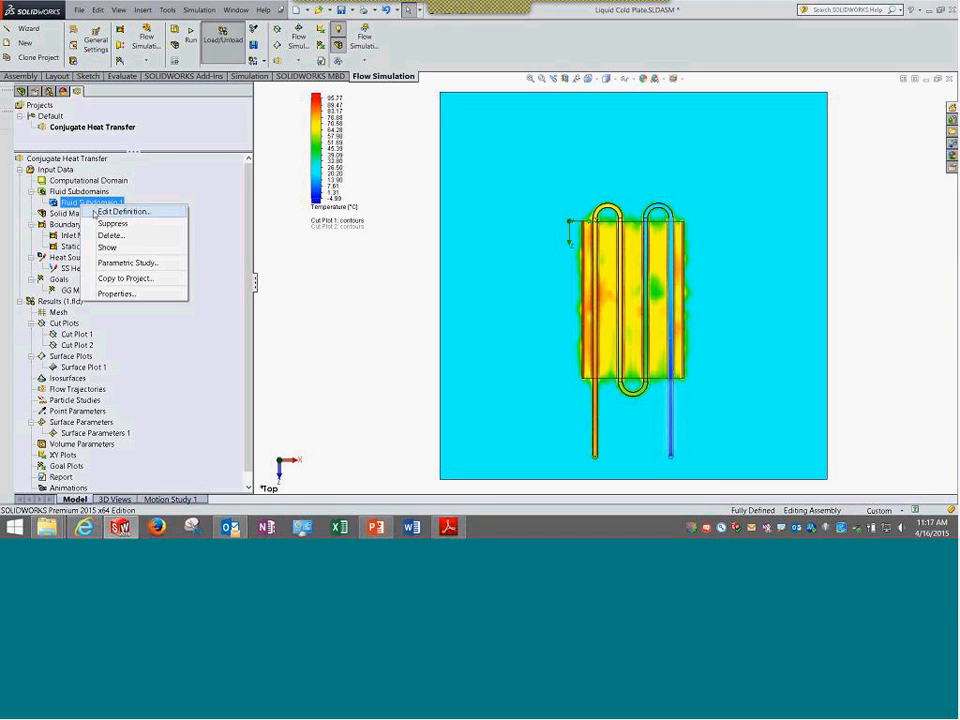
{"action": "left_click", "coordinate": [94, 212]}
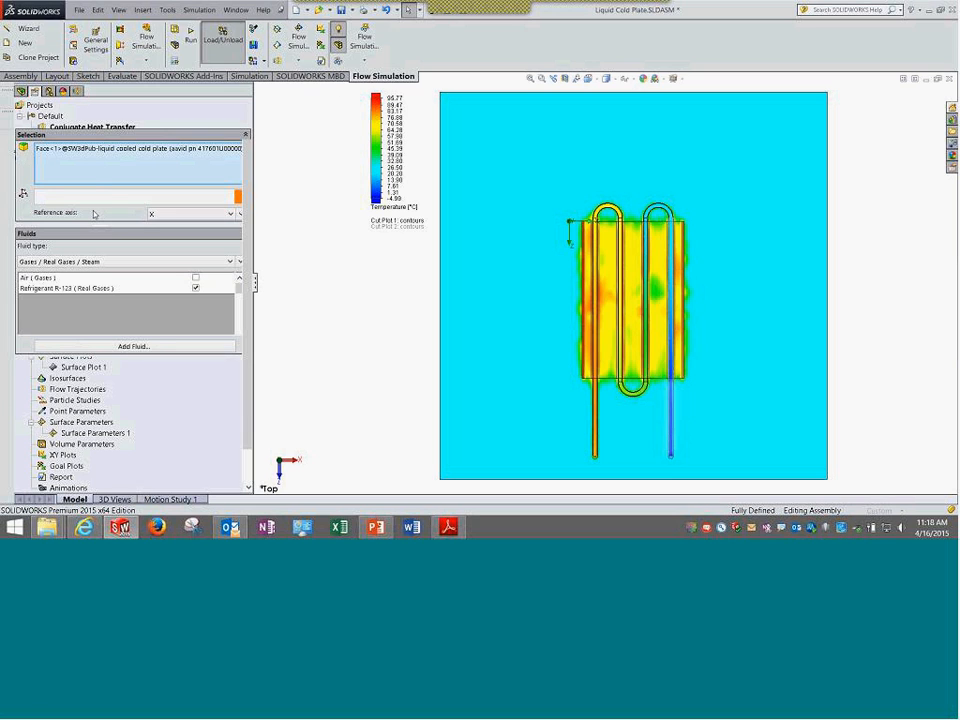
{"action": "left_click_drag", "start_coordinate": [248, 346], "coordinate": [252, 434]}
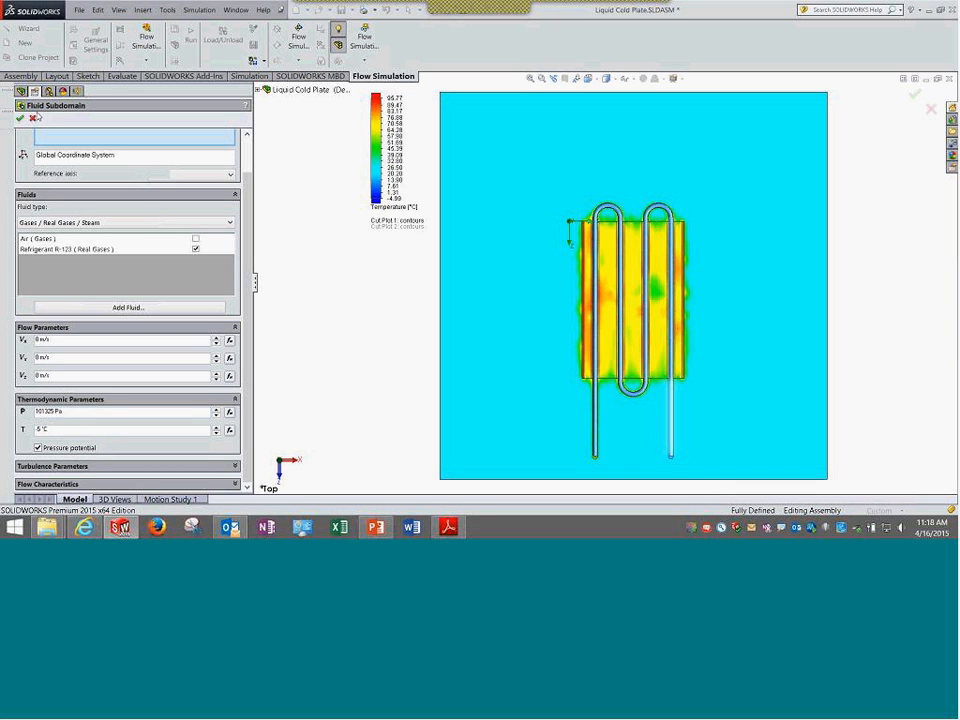
{"action": "left_click", "coordinate": [33, 118]}
Check the Static Pressure 1 and Inlet Mass Flow 1 boundary conditions on the model, then collapse the input data.
{"action": "left_click", "coordinate": [92, 248]}
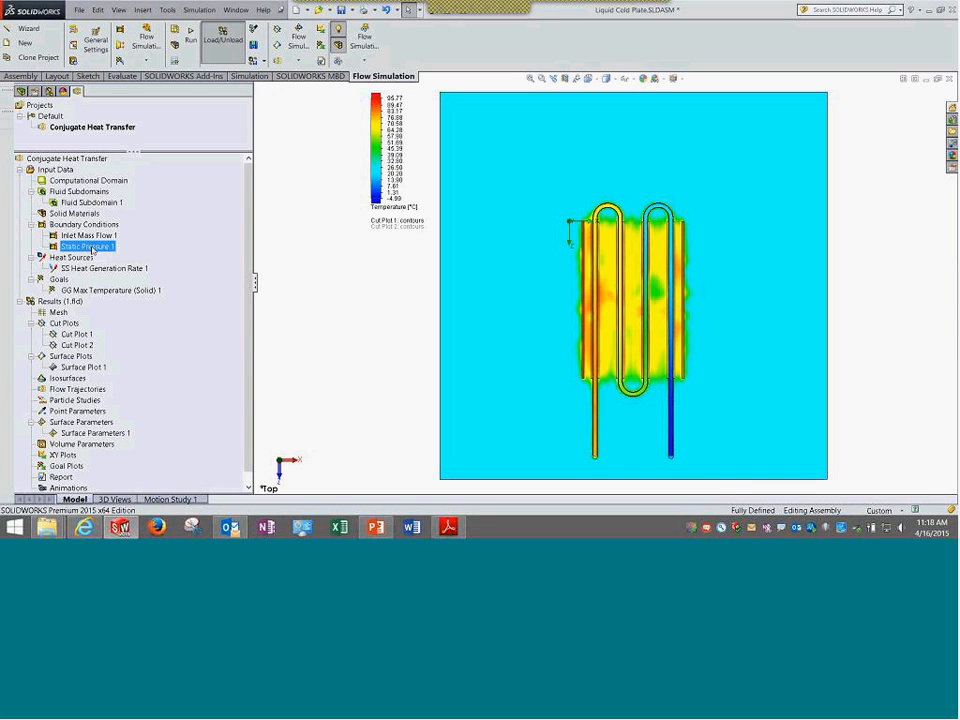
{"action": "key", "text": "Up"}
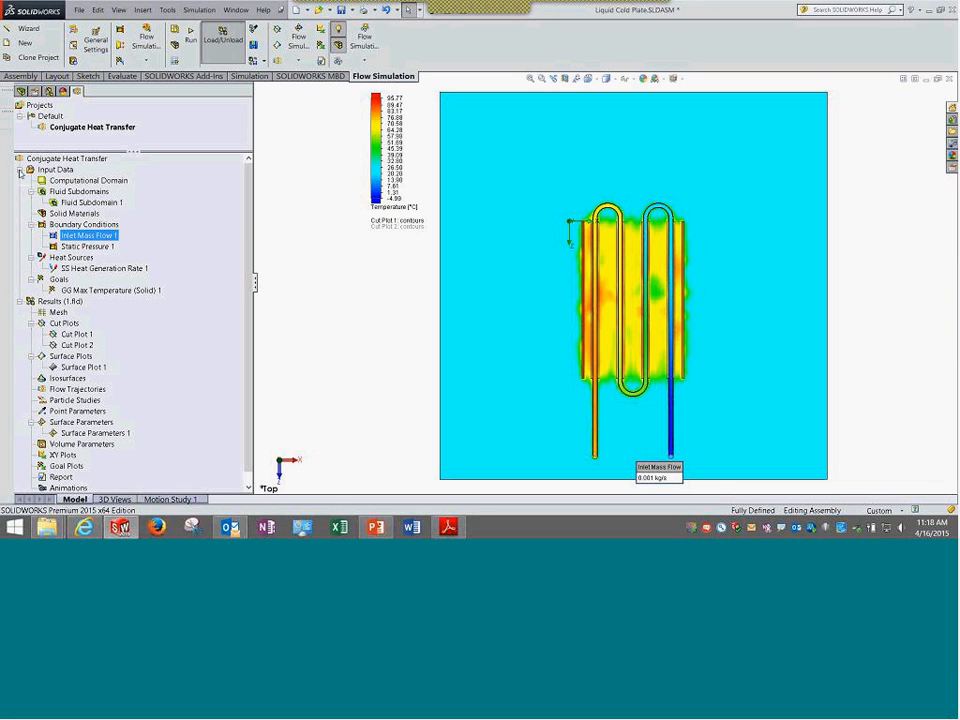
{"action": "left_click", "coordinate": [19, 169]}
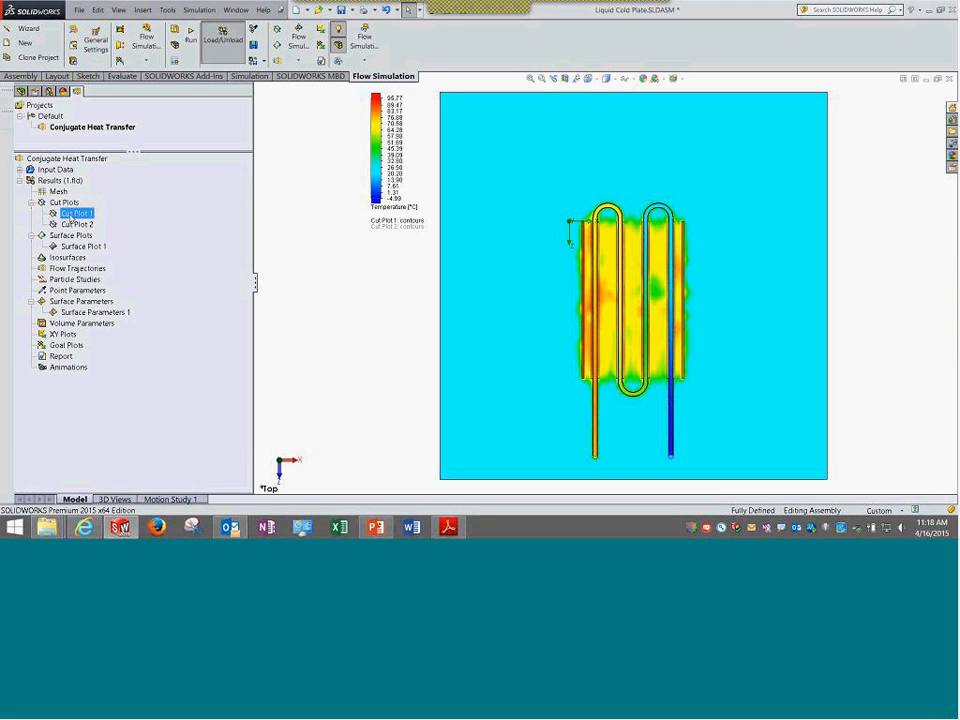
Widen the graphics area and hide Cut Plot 1 on the cold plate.
{"action": "right_click", "coordinate": [70, 216]}
{"action": "left_click", "coordinate": [381, 318]}
{"action": "middle_click_drag", "start_coordinate": [399, 204], "coordinate": [520, 325]}
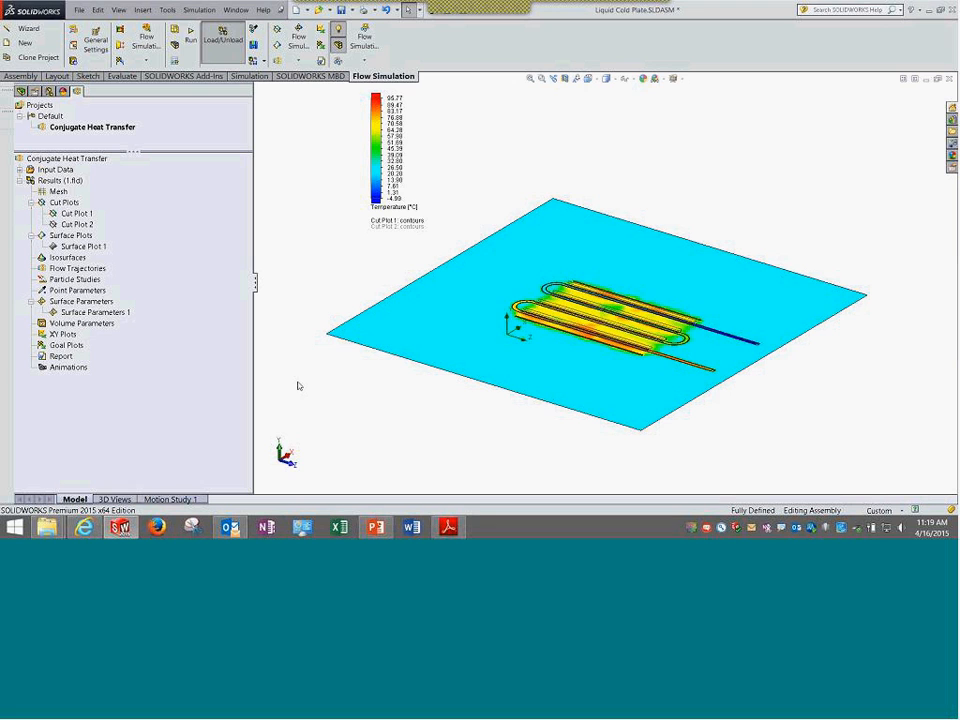
{"action": "left_click_drag", "start_coordinate": [251, 286], "coordinate": [203, 284]}
{"action": "middle_click_drag", "start_coordinate": [328, 270], "coordinate": [337, 287]}
{"action": "right_click", "coordinate": [86, 214]}
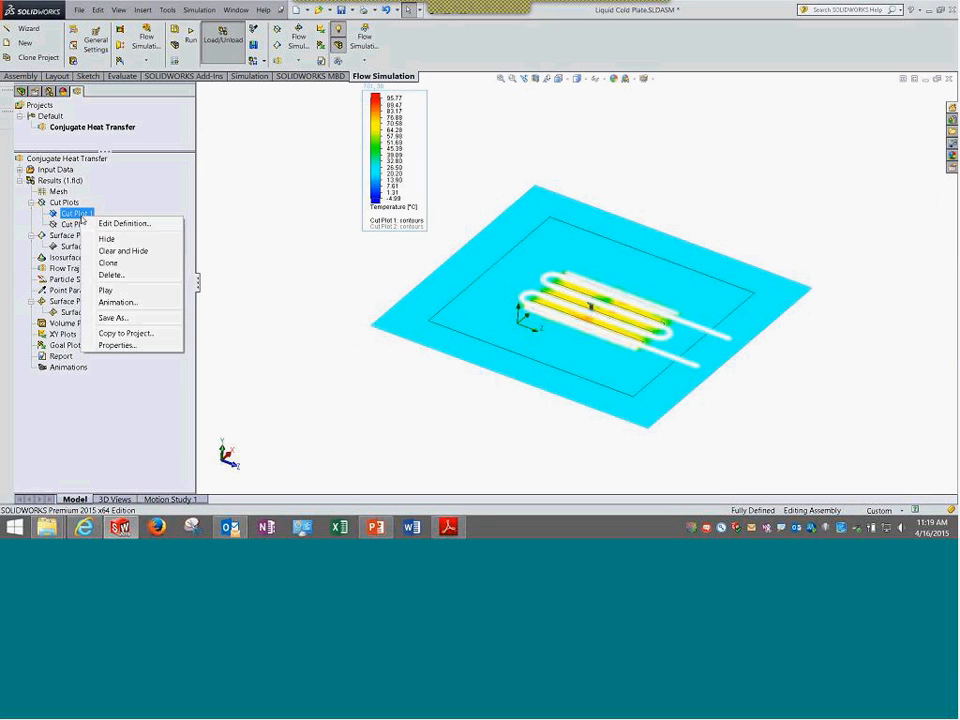
{"action": "left_click", "coordinate": [106, 239]}
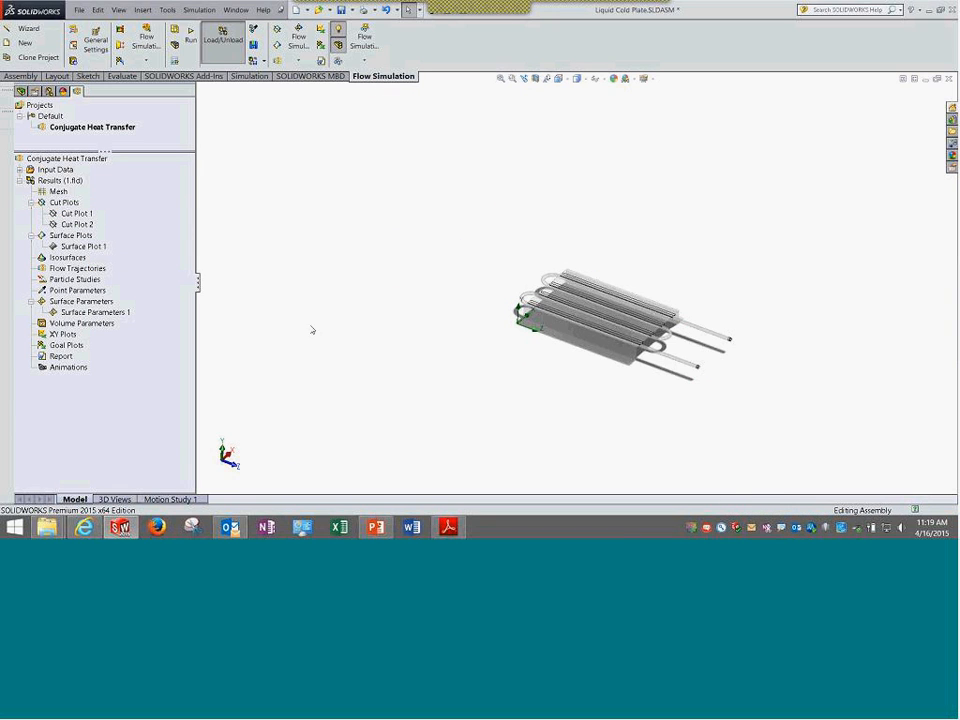
Show the temperature contours of Cut Plot 2 through the cold plate and view them from the right side.
{"action": "right_click", "coordinate": [75, 224]}
{"action": "left_click", "coordinate": [104, 247]}
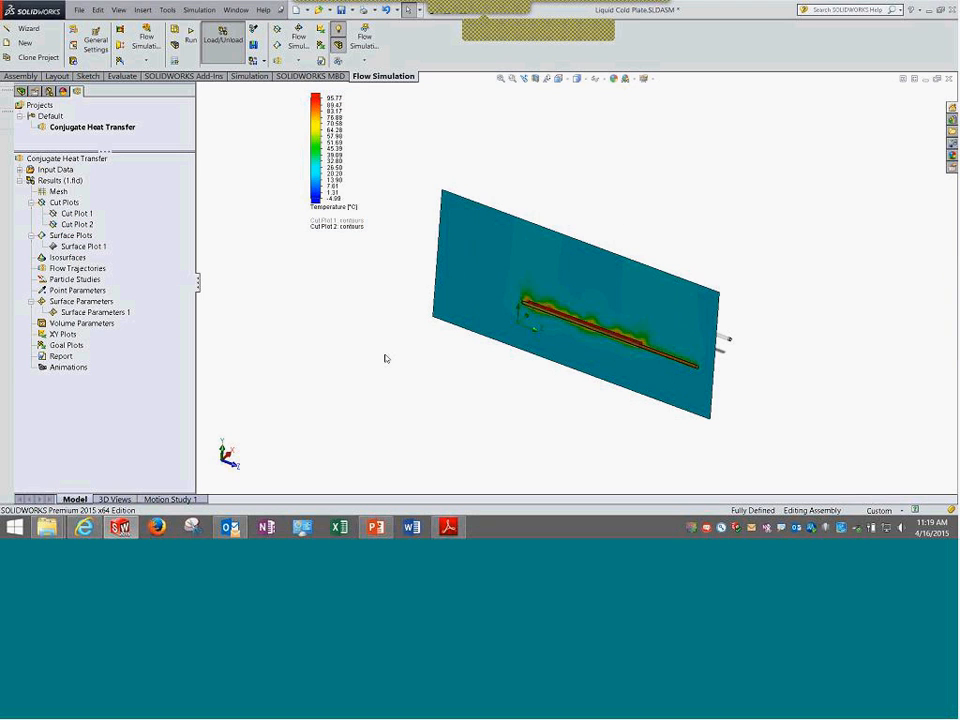
{"action": "left_click", "coordinate": [231, 452]}
{"action": "middle_click_drag", "start_coordinate": [437, 176], "coordinate": [537, 256], "text": "ctrl"}
{"action": "scroll", "coordinate": [580, 268], "scroll_direction": "down", "scroll_amount": 3}
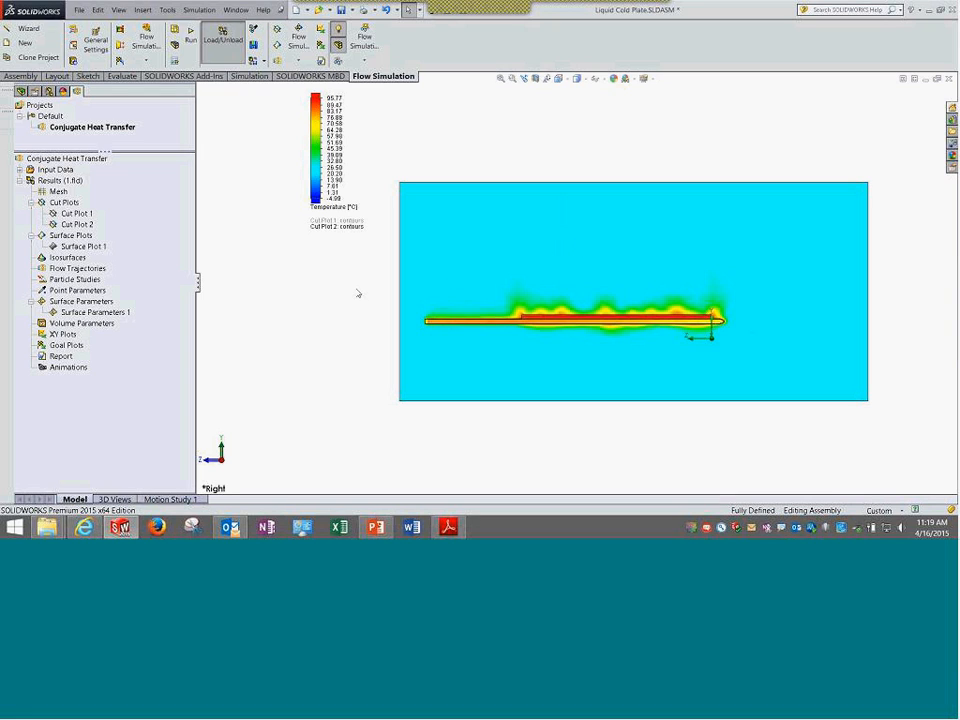
{"action": "mouse_move", "coordinate": [568, 190]}
{"action": "left_mouse_down"}
{"action": "mouse_move", "coordinate": [536, 214]}
{"action": "mouse_move", "coordinate": [592, 210]}
{"action": "left_mouse_up"}
{"action": "mouse_move", "coordinate": [770, 245]}
{"action": "left_mouse_down"}
{"action": "mouse_move", "coordinate": [793, 284]}
{"action": "mouse_move", "coordinate": [790, 245]}
{"action": "left_mouse_up"}
{"action": "left_click_drag", "start_coordinate": [515, 360], "coordinate": [613, 390]}
{"action": "left_click_drag", "start_coordinate": [436, 352], "coordinate": [424, 356]}
{"action": "left_click_drag", "start_coordinate": [462, 351], "coordinate": [466, 388]}
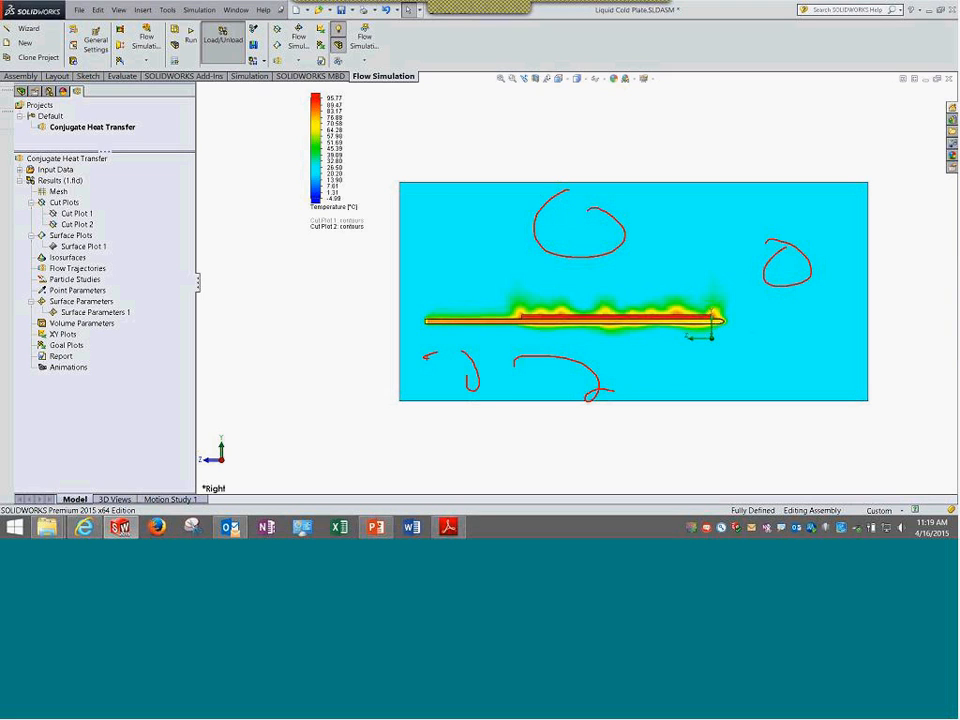
{"action": "key", "text": "Escape"}
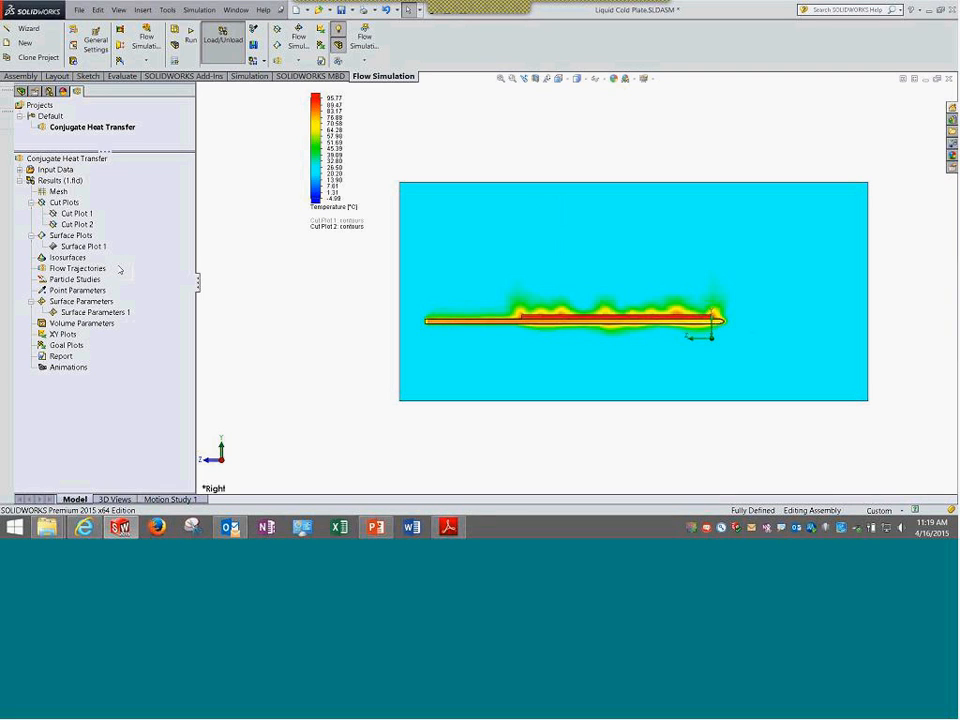
Rescale the temperature legend of Cut Plot 2 to the plot's own minimum of 20.05 °C and maximum of 95.87 °C.
{"action": "double_click", "coordinate": [333, 198]}
{"action": "left_click", "coordinate": [409, 204]}
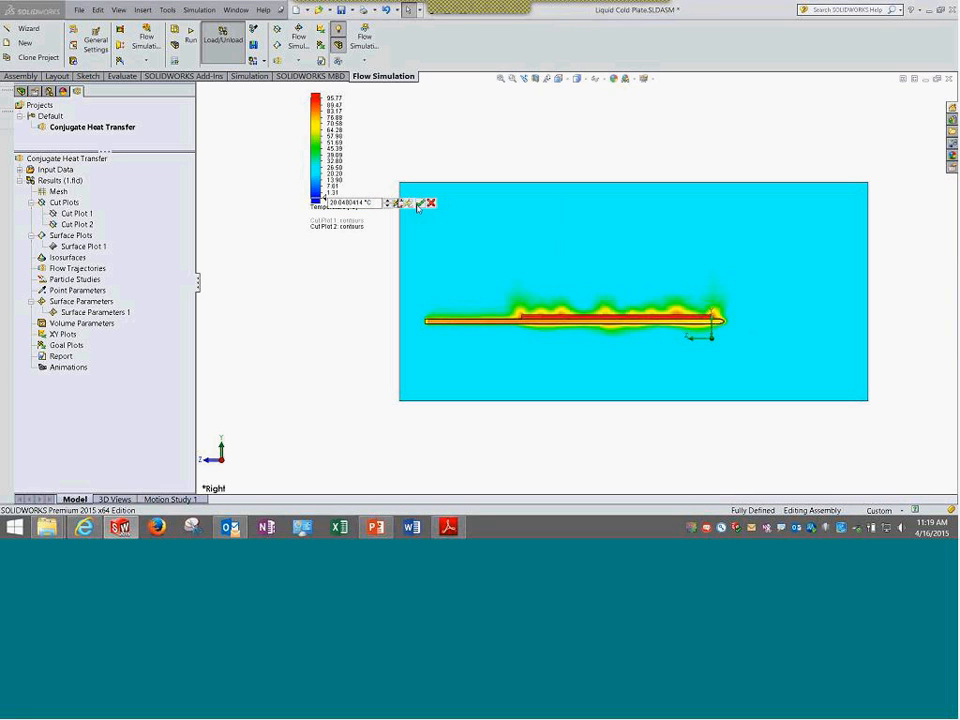
{"action": "left_click", "coordinate": [420, 204]}
{"action": "double_click", "coordinate": [336, 98]}
{"action": "left_click", "coordinate": [409, 103]}
{"action": "left_click", "coordinate": [420, 103]}
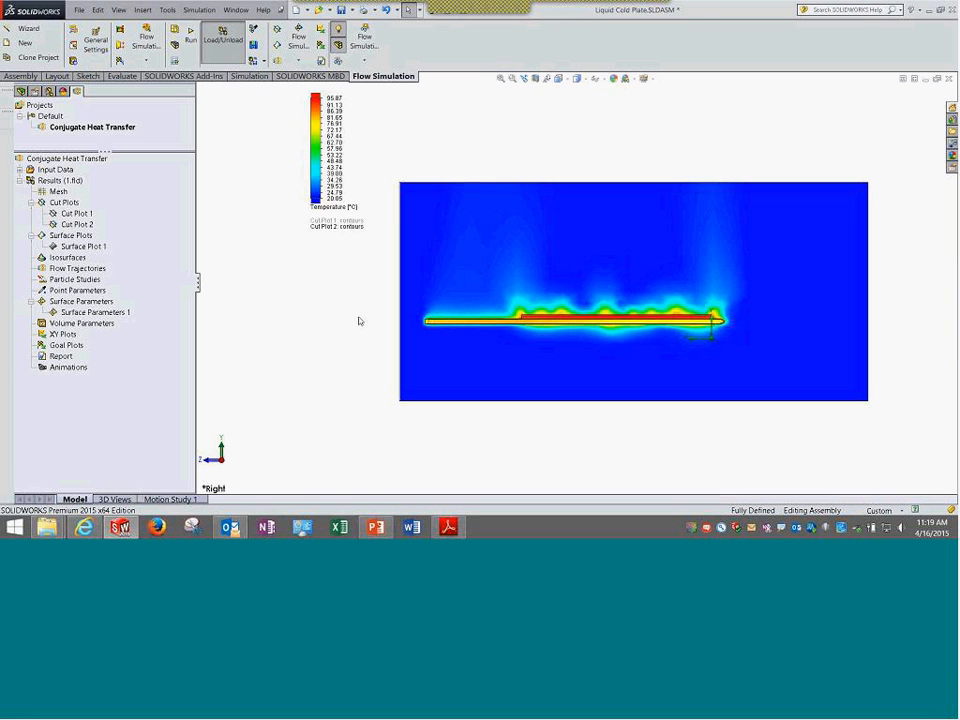
Examine the rescaled temperature contours of Cut Plot 2 from several angles and glance through the project's input data.
{"action": "middle_click_drag", "start_coordinate": [339, 302], "coordinate": [377, 362]}
{"action": "scroll", "coordinate": [612, 275], "scroll_direction": "up", "scroll_amount": 1}
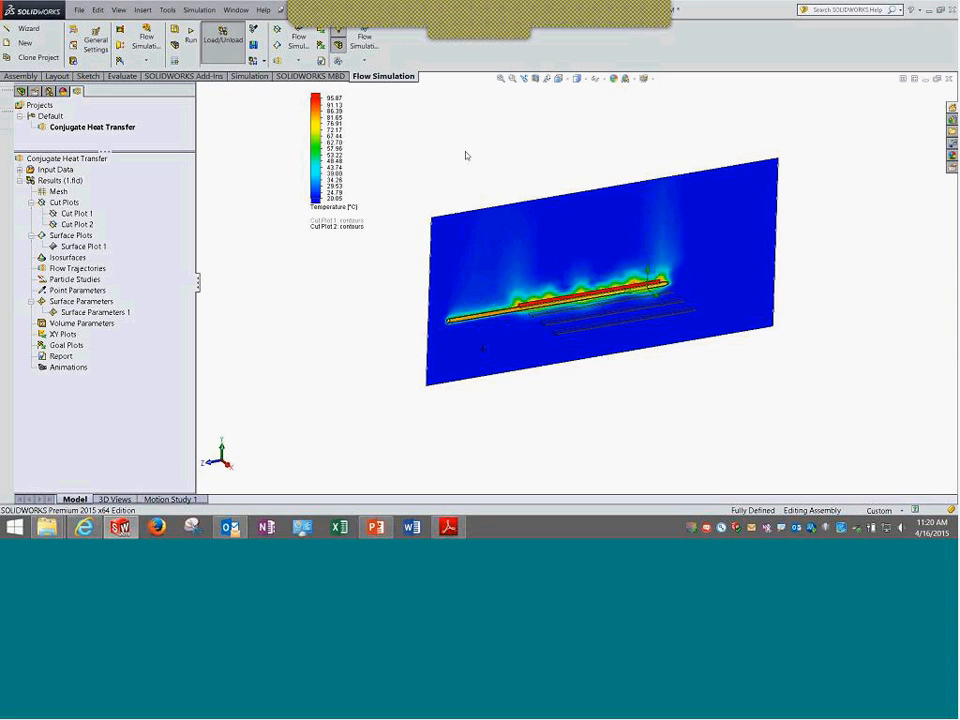
{"action": "middle_click_drag", "start_coordinate": [476, 240], "coordinate": [343, 287]}
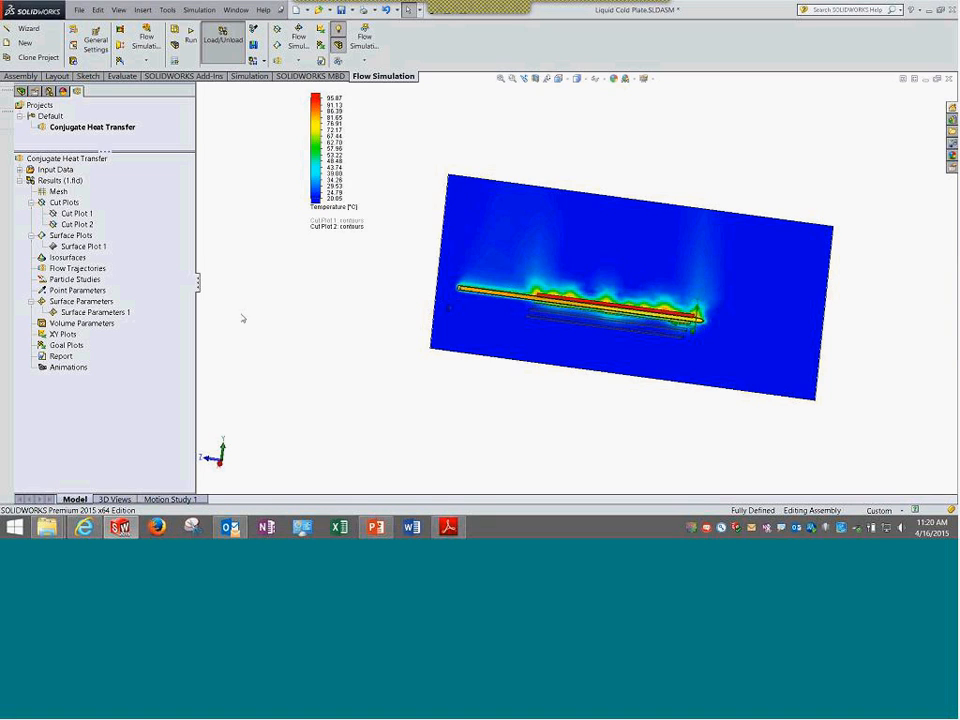
{"action": "left_click", "coordinate": [19, 170]}
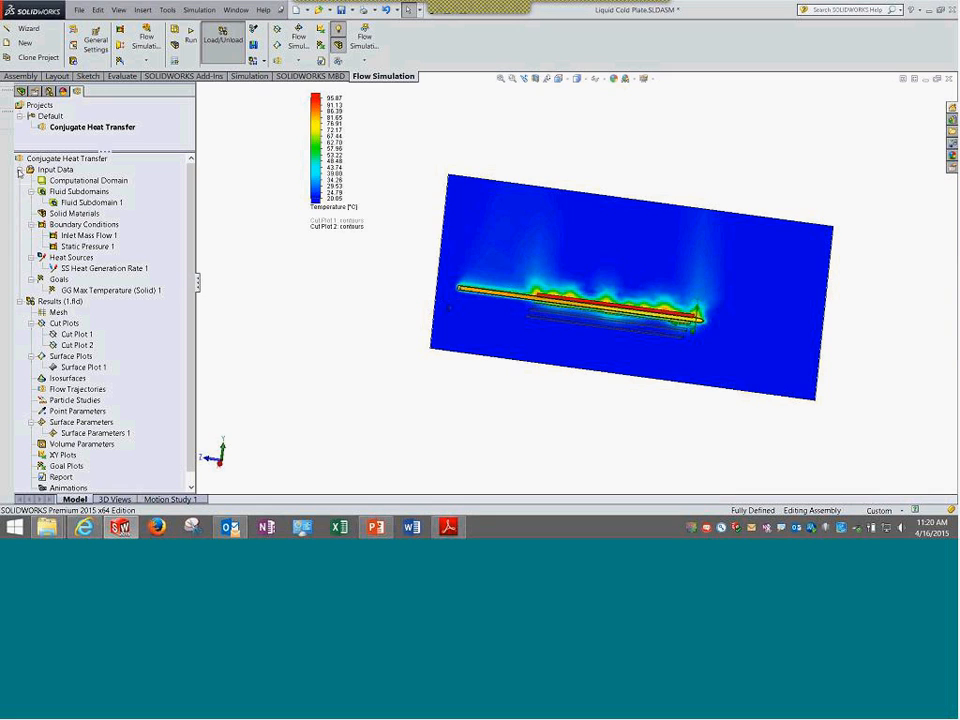
{"action": "left_click", "coordinate": [19, 170]}
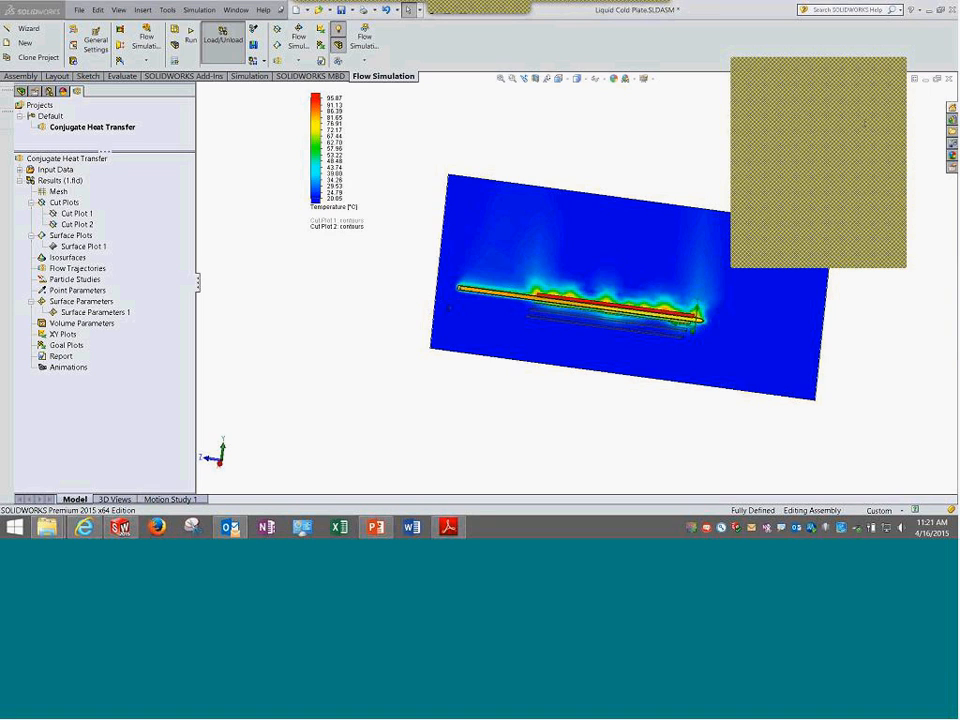
{"action": "middle_click_drag", "start_coordinate": [330, 320], "coordinate": [377, 356]}
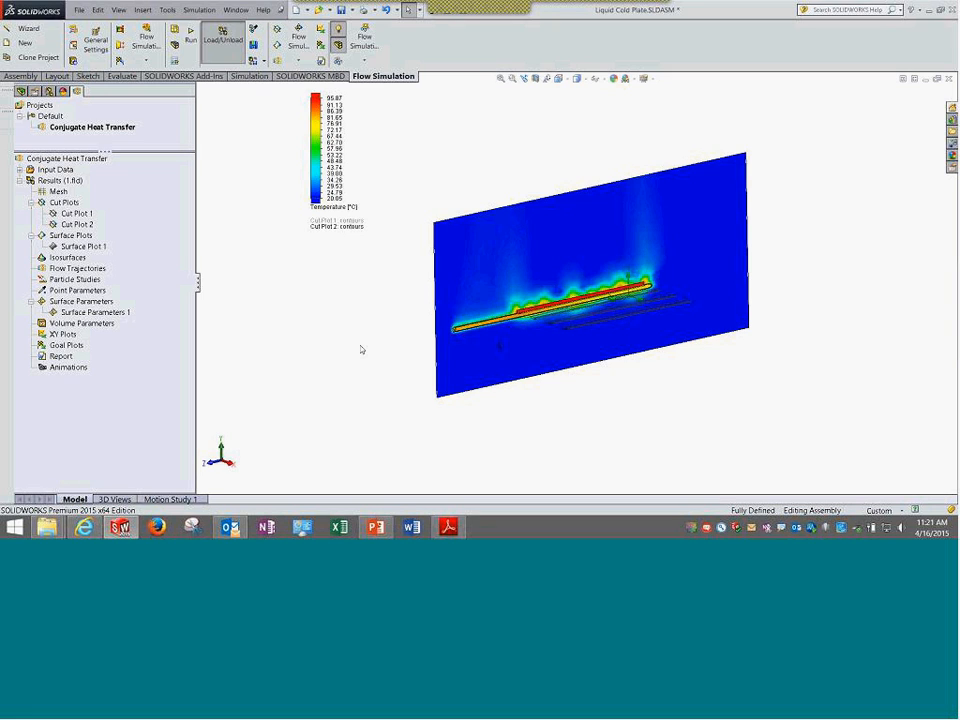
Switch to the training manual in Adobe Reader and read the EFD Zooming lesson's project description and overall model steps.
{"action": "left_click", "coordinate": [459, 531]}
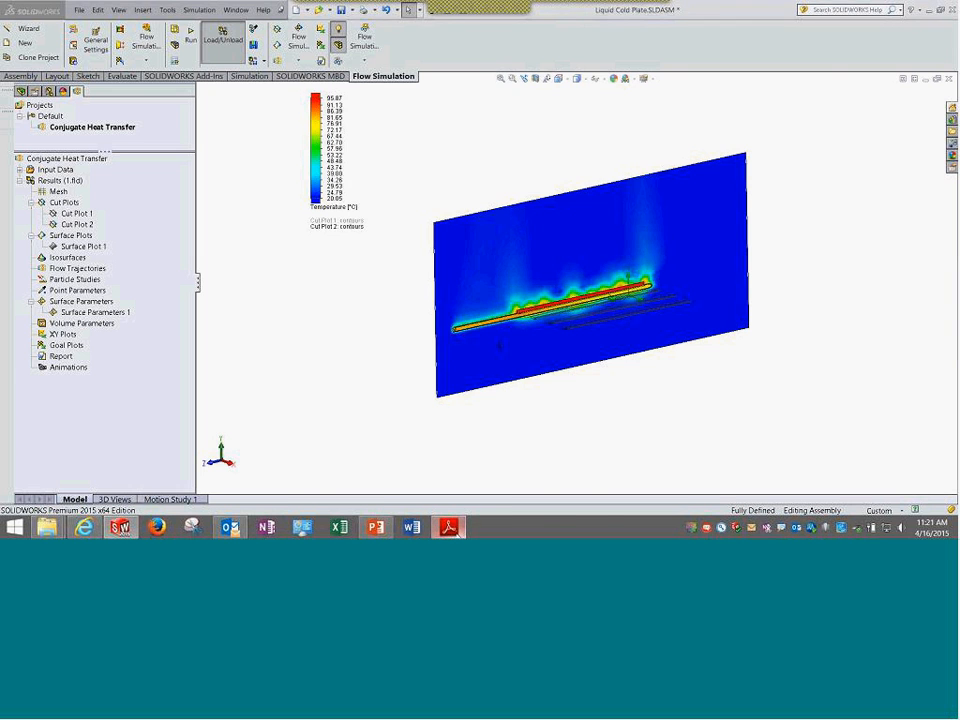
{"action": "left_click_drag", "start_coordinate": [842, 278], "coordinate": [845, 317]}
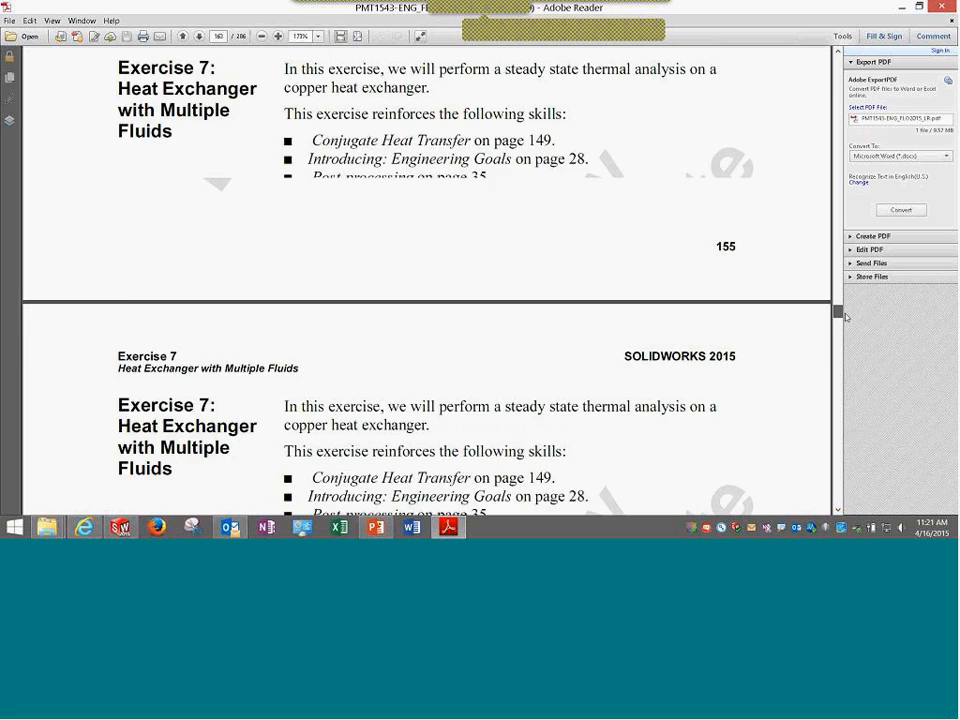
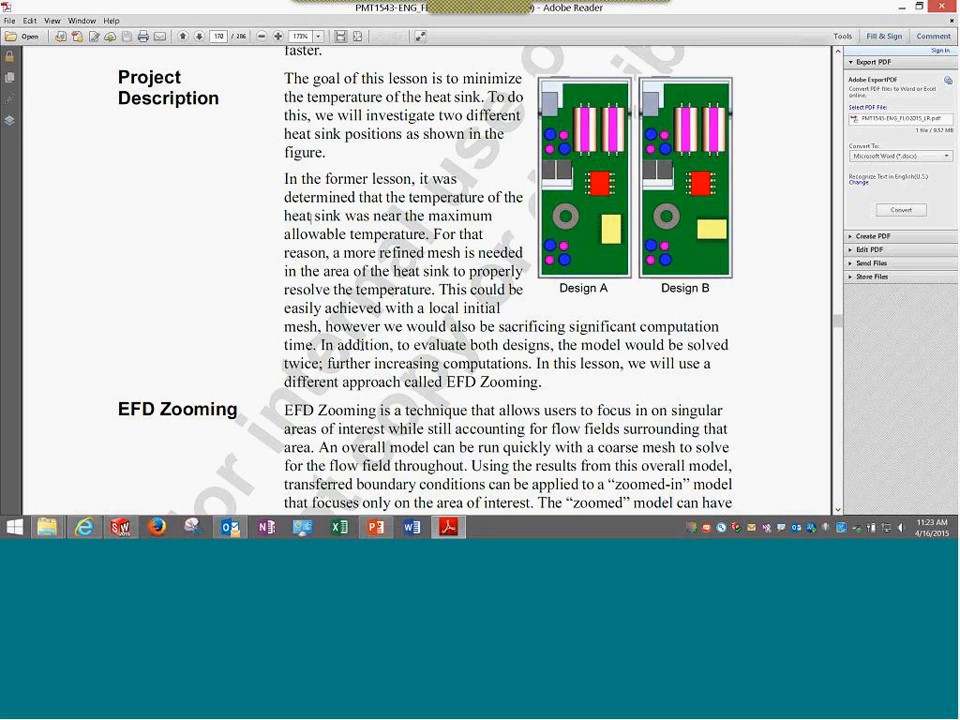
{"action": "scroll", "coordinate": [600, 420], "scroll_direction": "down", "scroll_amount": 5}
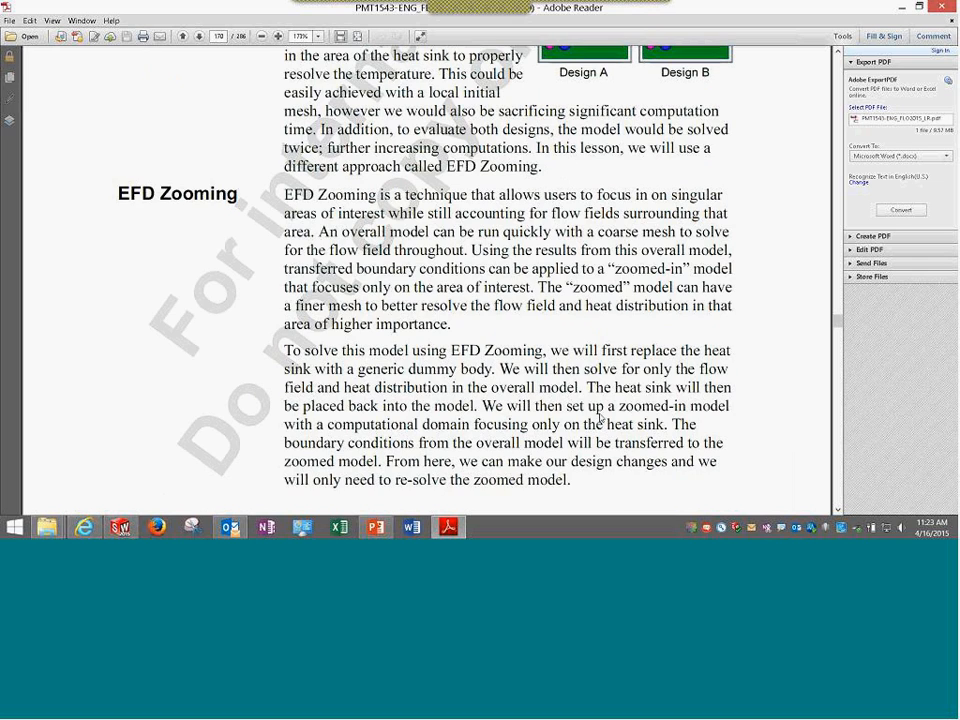
{"action": "scroll", "coordinate": [600, 420], "scroll_direction": "down", "scroll_amount": 5}
{"action": "scroll", "coordinate": [599, 411], "scroll_direction": "down", "scroll_amount": 10}
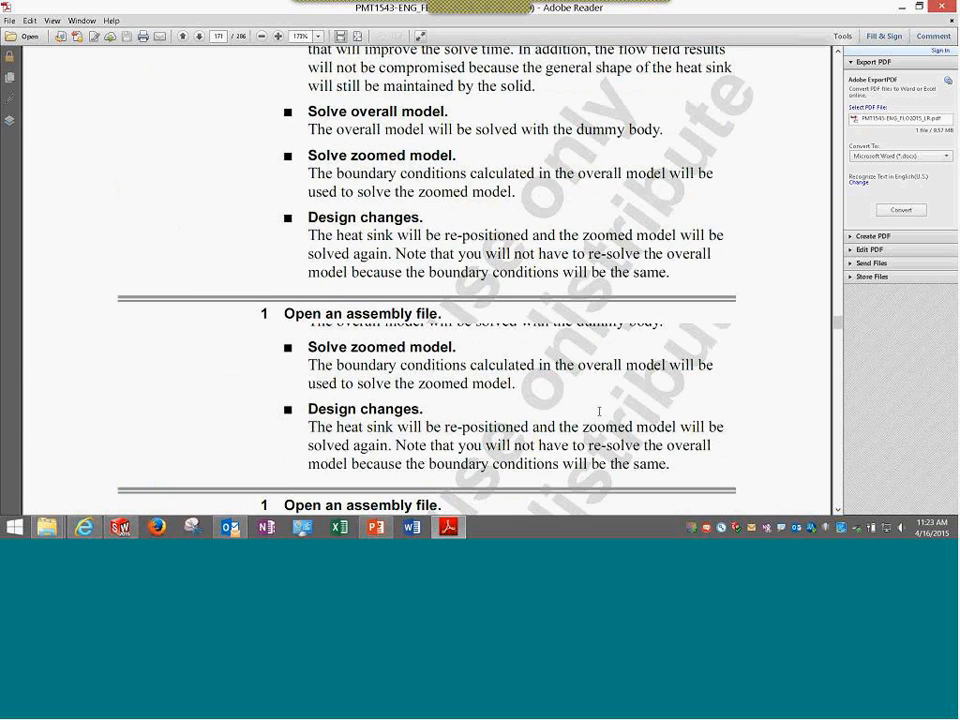
{"action": "scroll", "coordinate": [599, 411], "scroll_direction": "down", "scroll_amount": 10}
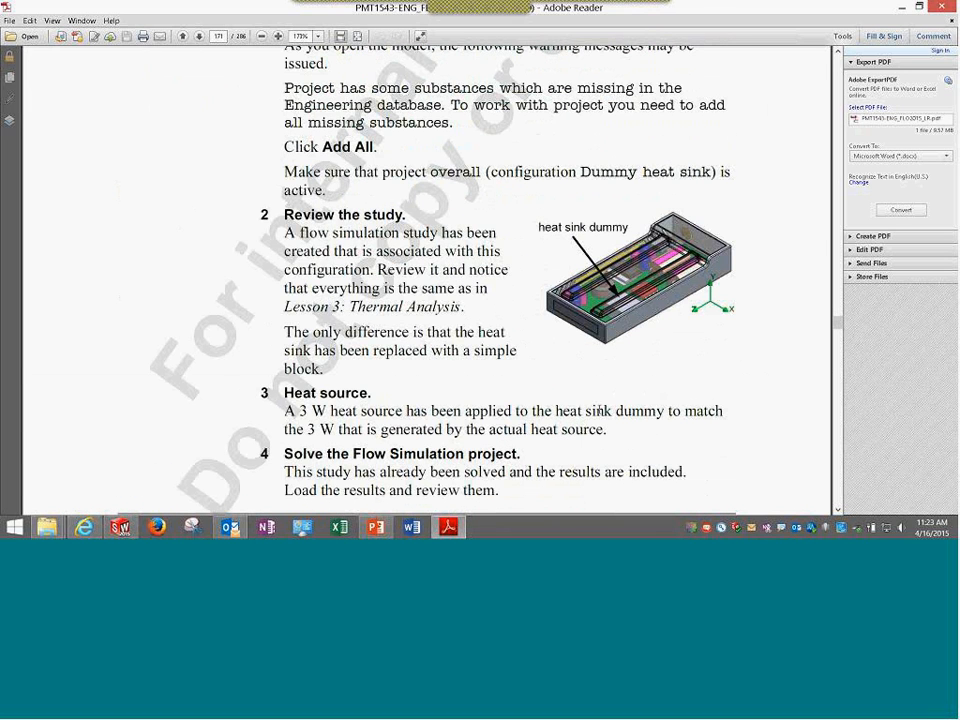
{"action": "scroll", "coordinate": [599, 411], "scroll_direction": "down", "scroll_amount": 1}
{"action": "scroll", "coordinate": [599, 409], "scroll_direction": "down", "scroll_amount": 10}
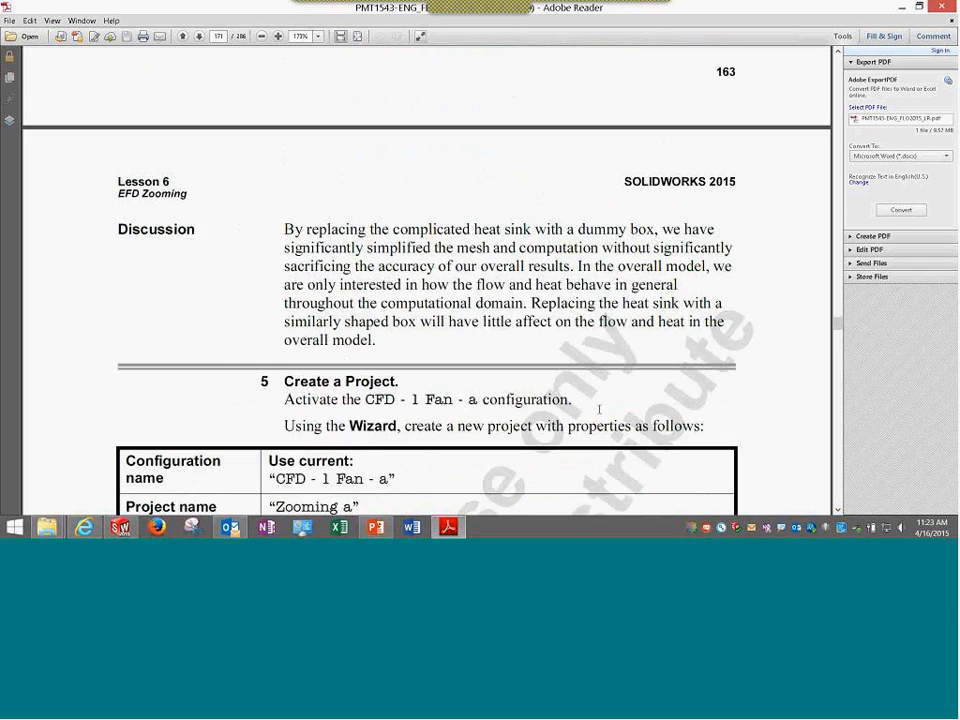
Read the manual's project creation, computational domain and materials steps, and highlight the term Transferred Boundary Conditions in its introduction.
{"action": "scroll", "coordinate": [599, 409], "scroll_direction": "down", "scroll_amount": 15}
{"action": "scroll", "coordinate": [595, 418], "scroll_direction": "down", "scroll_amount": 12}
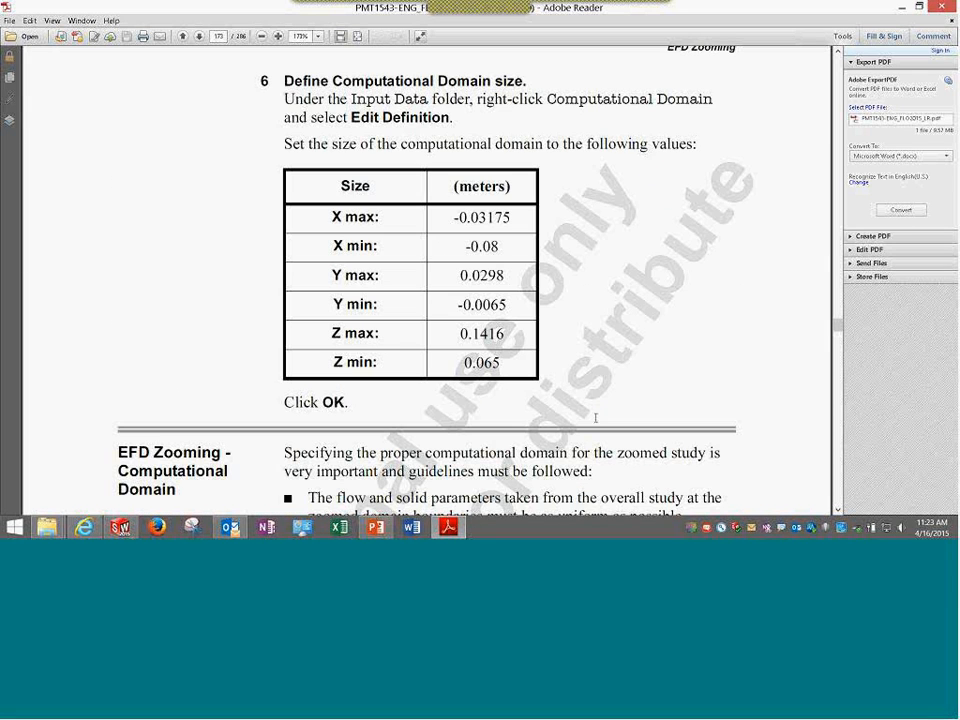
{"action": "scroll", "coordinate": [595, 418], "scroll_direction": "down", "scroll_amount": 15}
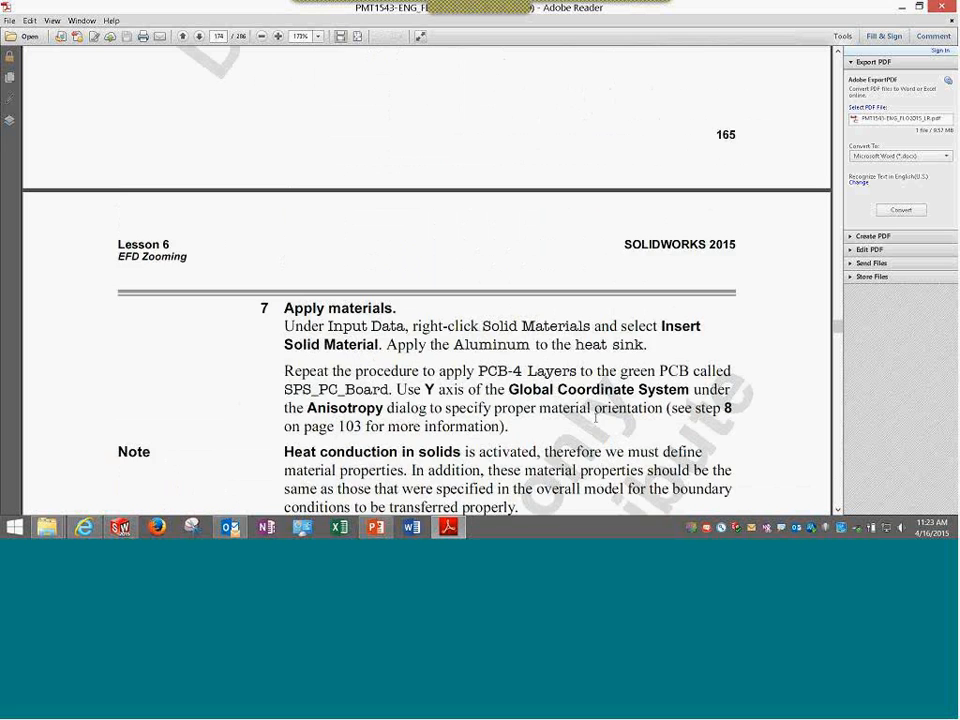
{"action": "scroll", "coordinate": [595, 418], "scroll_direction": "down", "scroll_amount": 15}
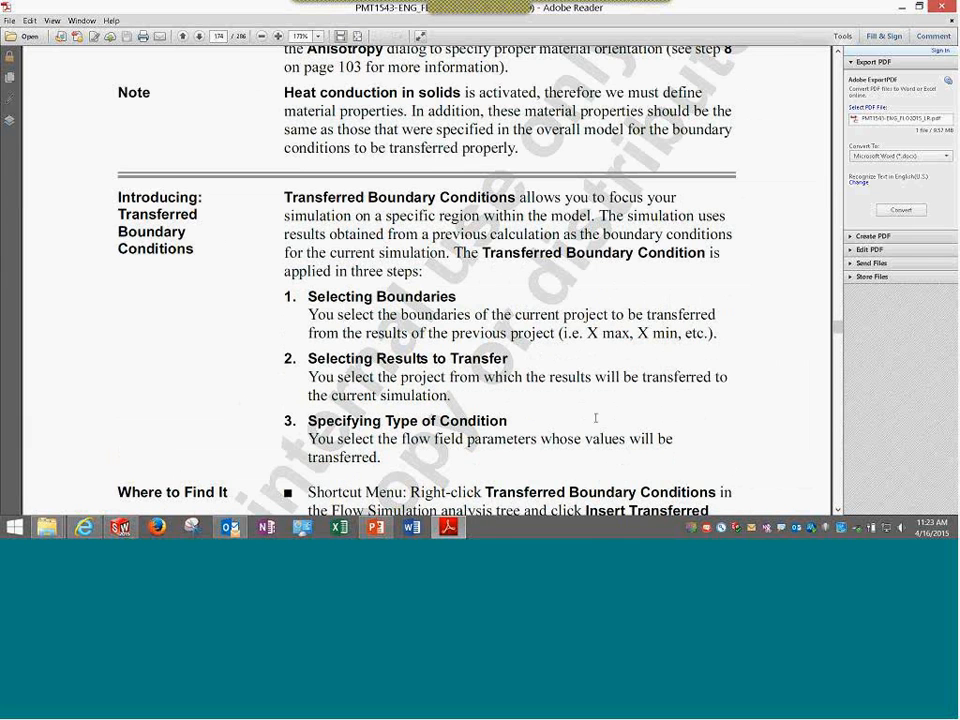
{"action": "scroll", "coordinate": [595, 418], "scroll_direction": "down", "scroll_amount": 2}
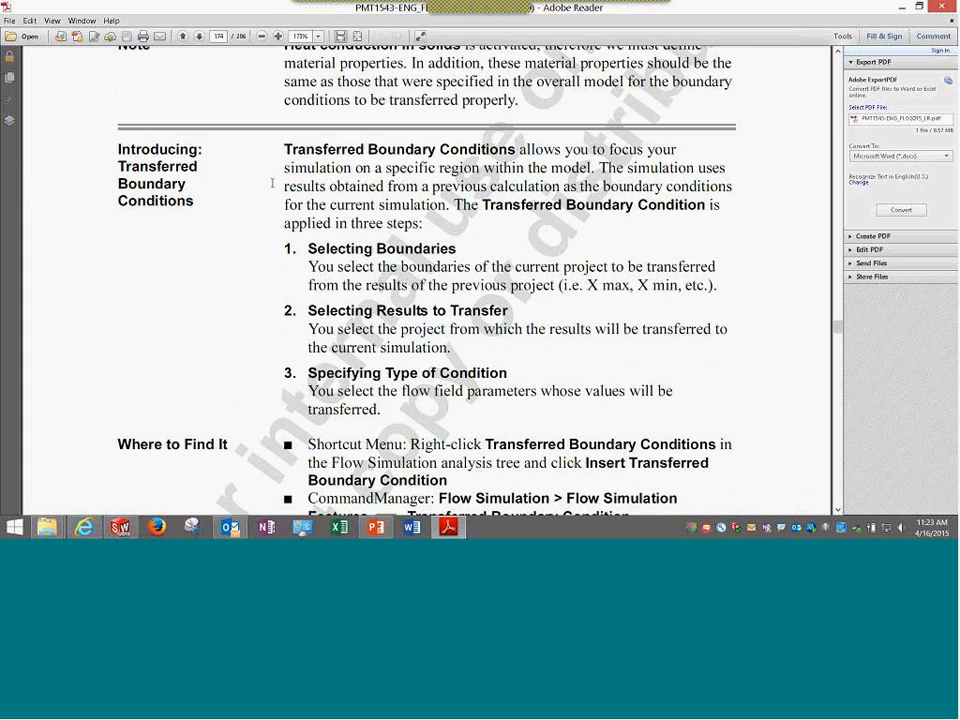
{"action": "left_click_drag", "start_coordinate": [287, 150], "coordinate": [516, 155]}
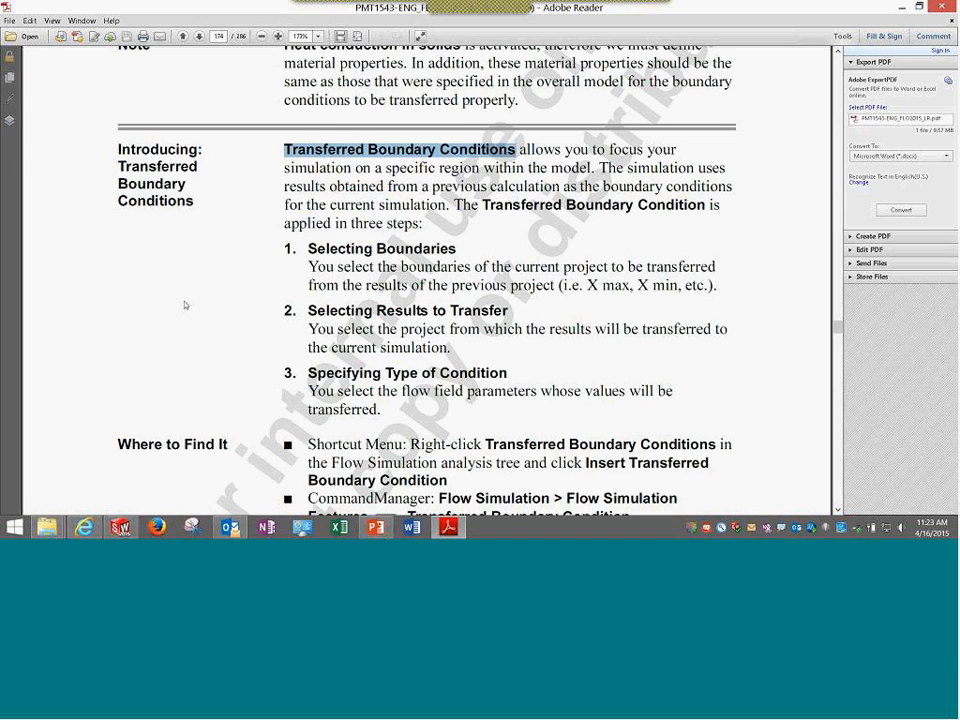
Read how to insert a transferred boundary condition, apply the heat source and define the volume goal in Lesson 6.
{"action": "scroll", "coordinate": [185, 305], "scroll_direction": "down", "scroll_amount": 4}
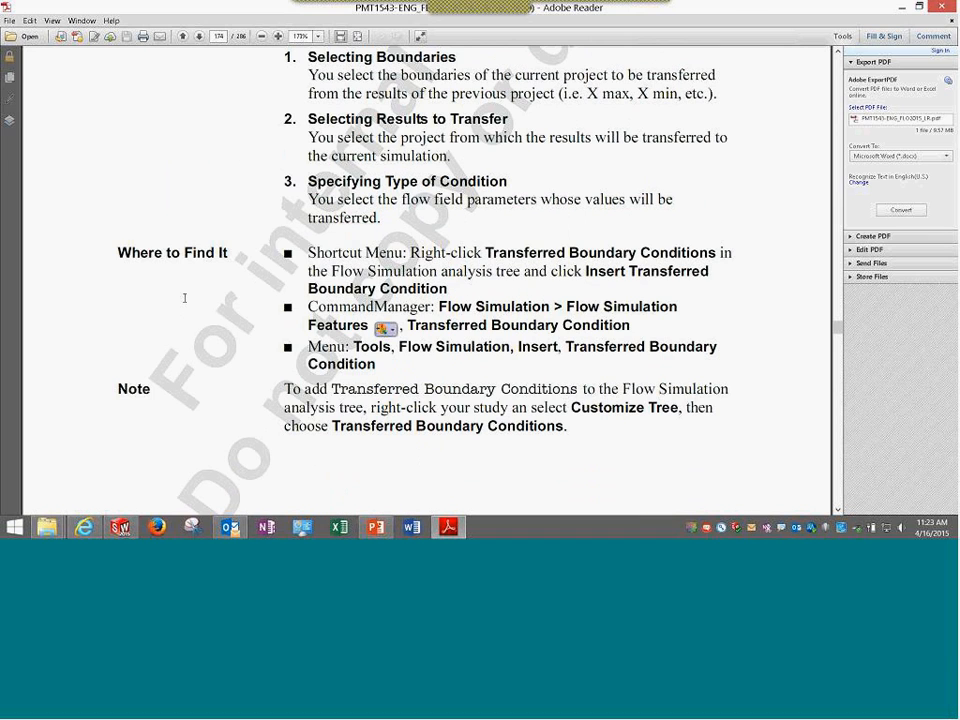
{"action": "scroll", "coordinate": [185, 298], "scroll_direction": "down", "scroll_amount": 1}
{"action": "scroll", "coordinate": [185, 298], "scroll_direction": "down", "scroll_amount": 1}
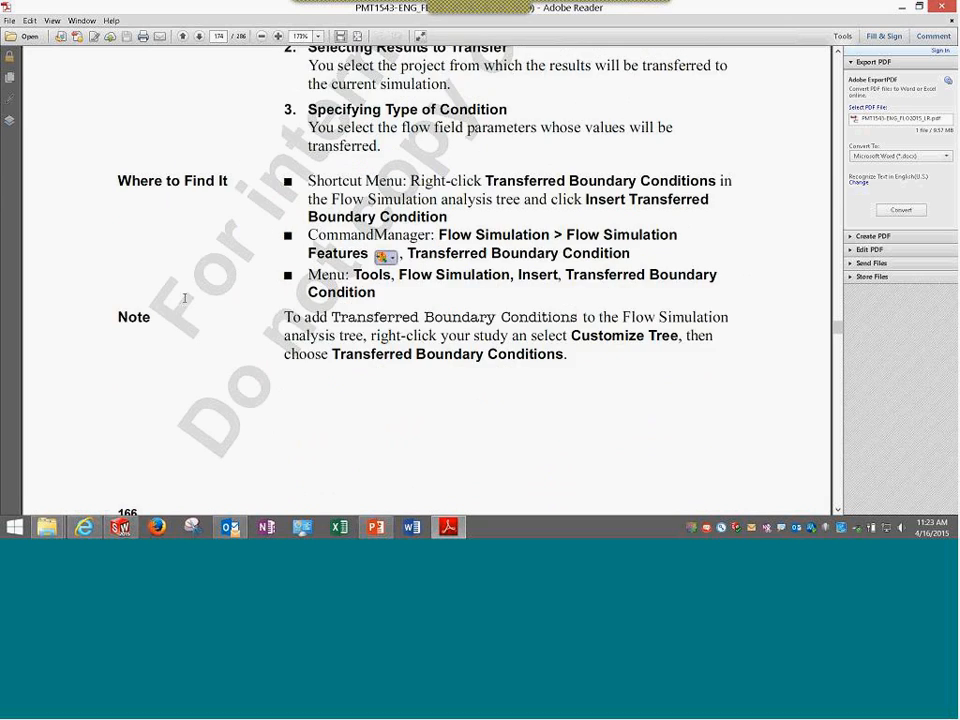
{"action": "scroll", "coordinate": [185, 298], "scroll_direction": "down", "scroll_amount": 8}
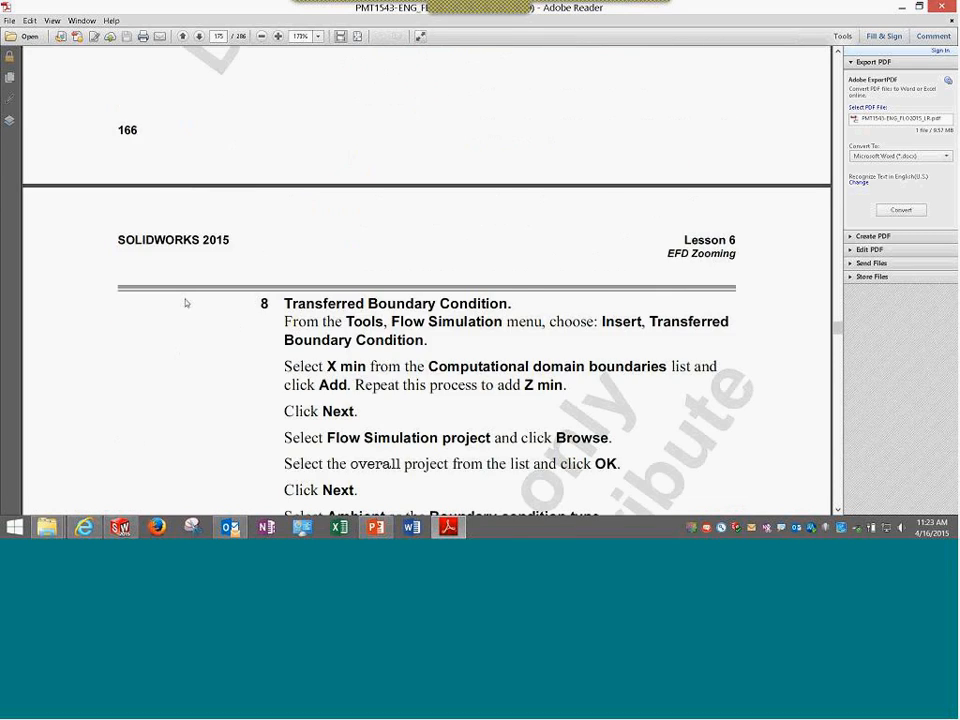
{"action": "scroll", "coordinate": [187, 302], "scroll_direction": "down", "scroll_amount": 3}
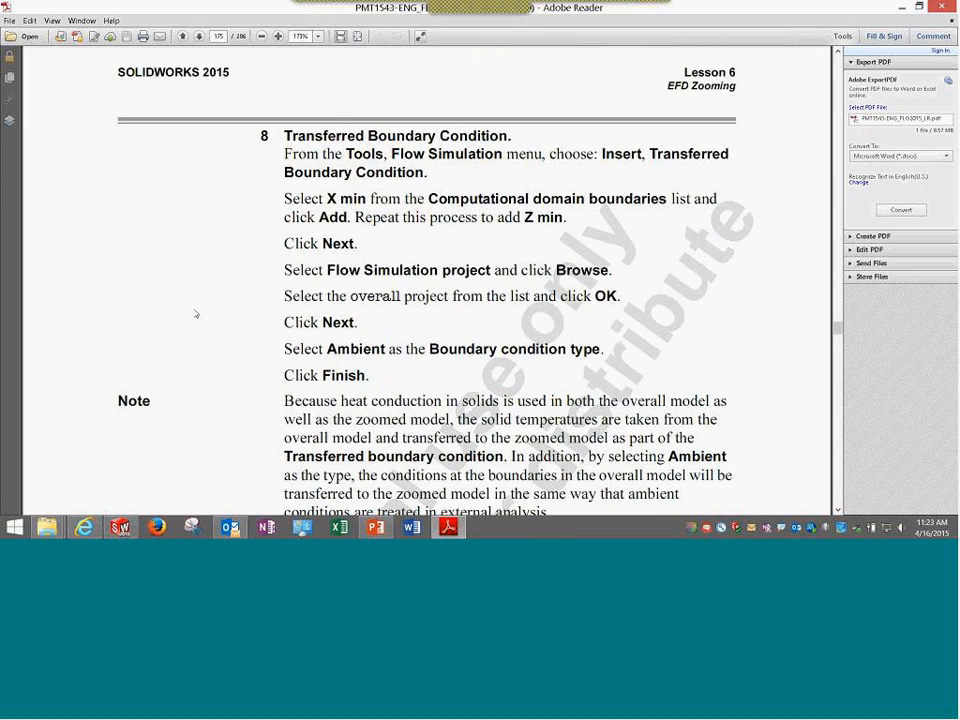
{"action": "scroll", "coordinate": [196, 314], "scroll_direction": "down", "scroll_amount": 6}
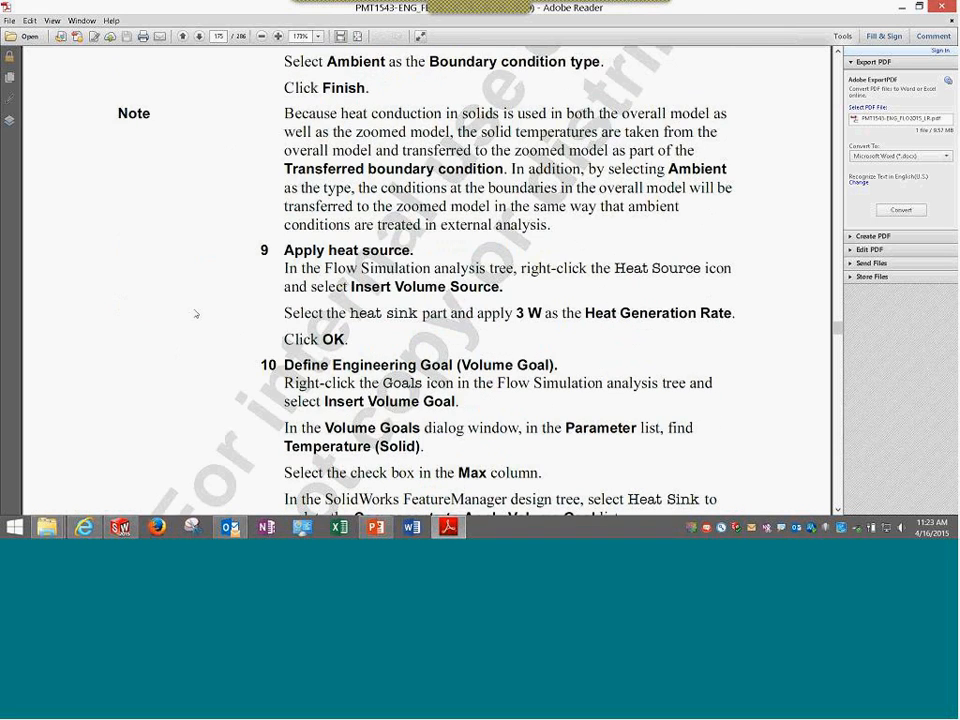
{"action": "scroll", "coordinate": [196, 314], "scroll_direction": "down", "scroll_amount": 9}
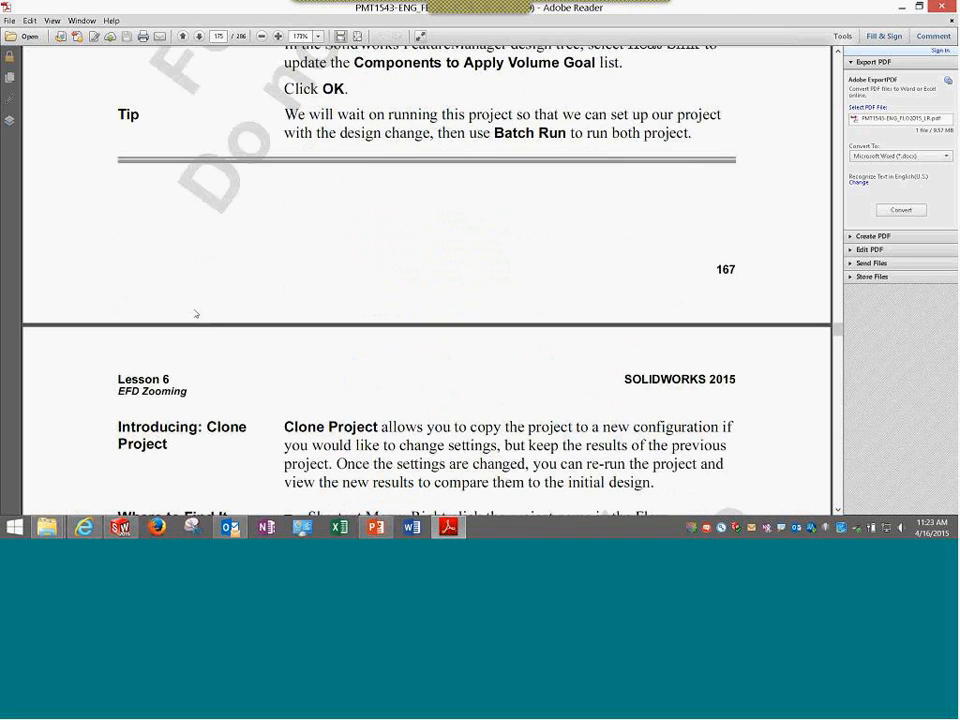
Review the Clone Project instructions and the Batch Run settings and note in the EFD Zooming lesson.
{"action": "scroll", "coordinate": [196, 314], "scroll_direction": "down", "scroll_amount": 1}
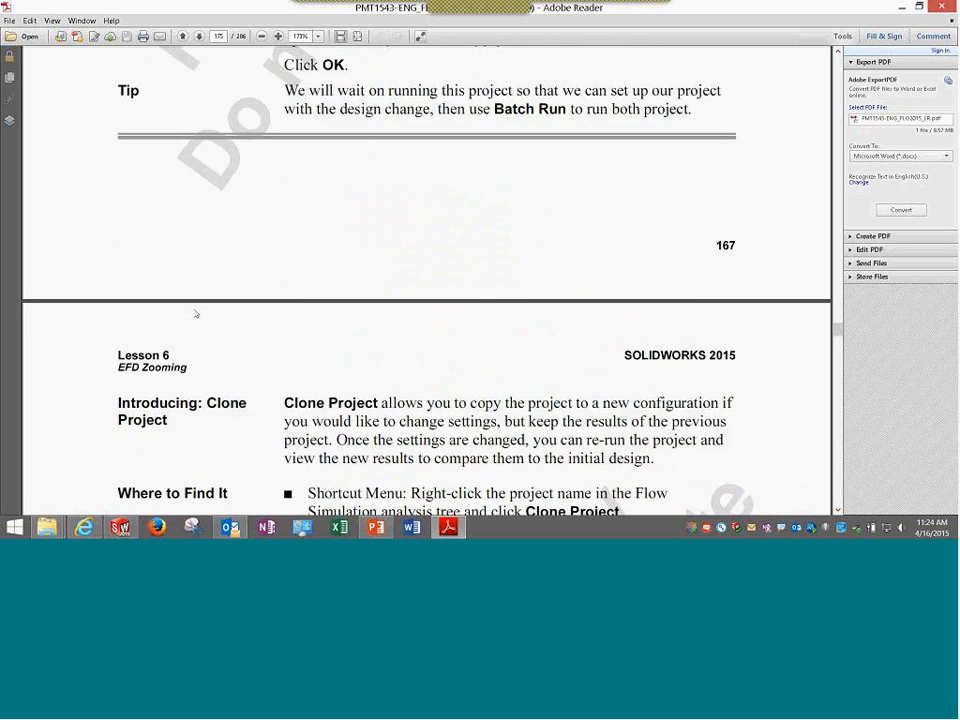
{"action": "scroll", "coordinate": [196, 314], "scroll_direction": "down", "scroll_amount": 5}
{"action": "scroll", "coordinate": [196, 314], "scroll_direction": "down", "scroll_amount": 5}
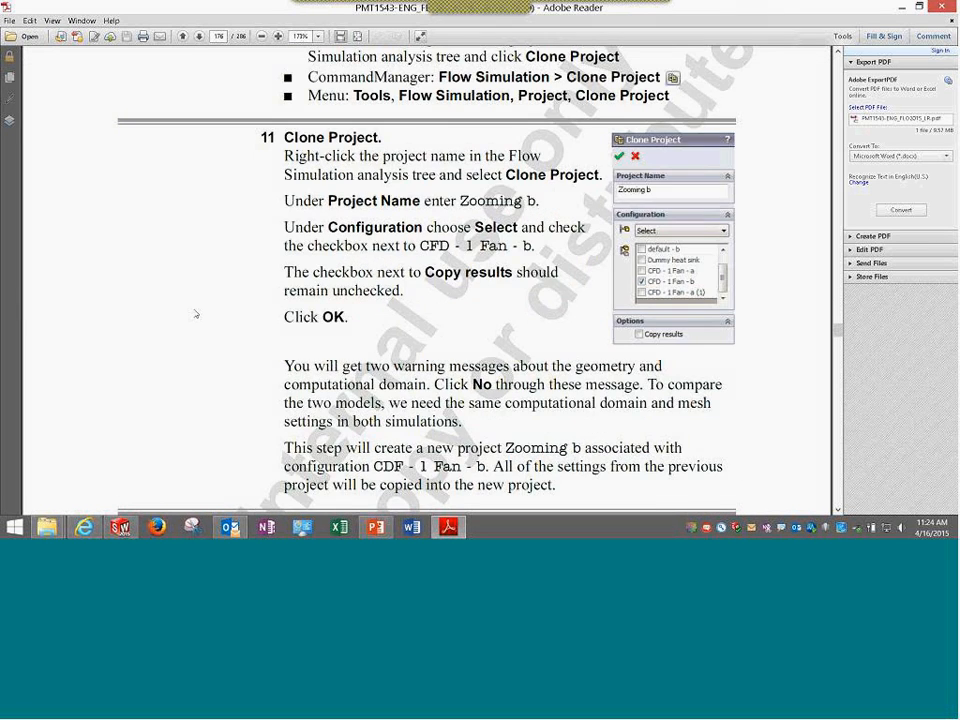
{"action": "scroll", "coordinate": [196, 314], "scroll_direction": "down", "scroll_amount": 7}
{"action": "scroll", "coordinate": [196, 314], "scroll_direction": "down", "scroll_amount": 4}
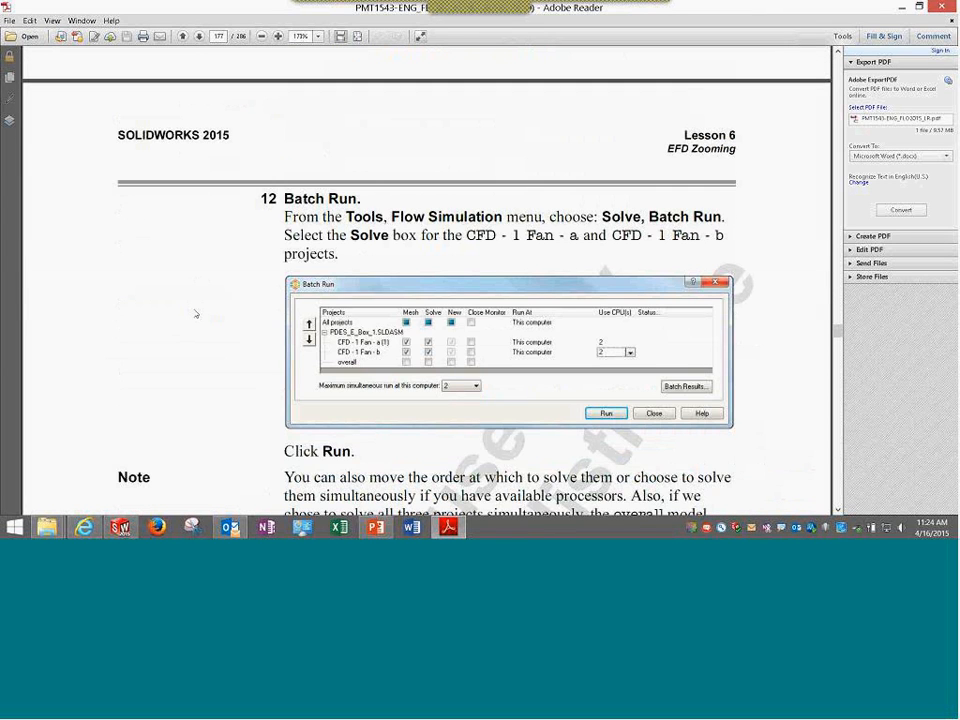
{"action": "scroll", "coordinate": [196, 314], "scroll_direction": "down", "scroll_amount": 1}
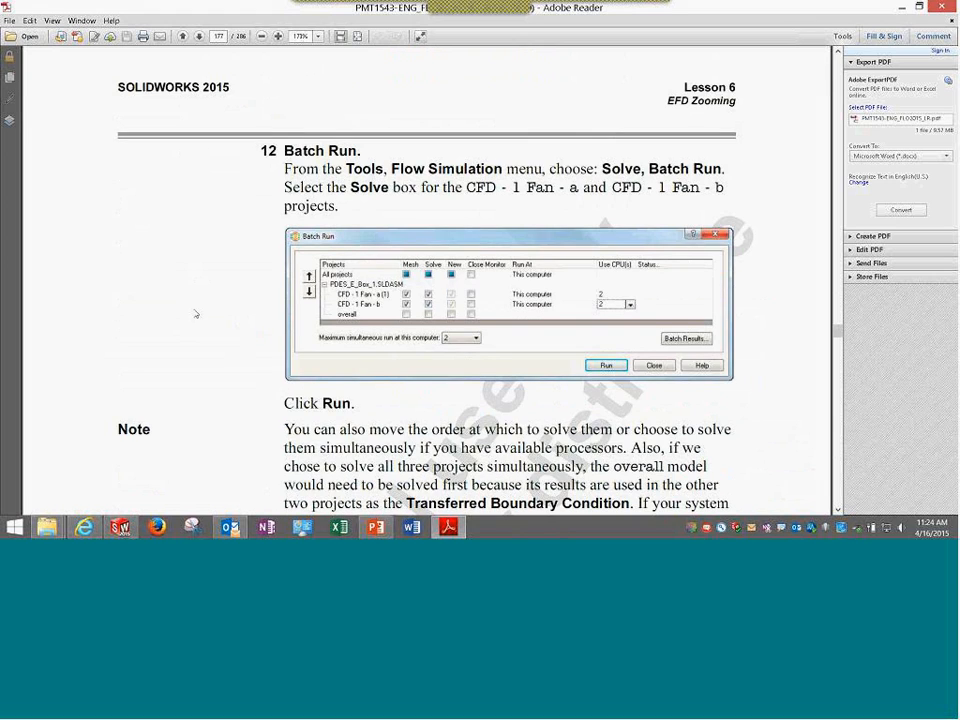
{"action": "scroll", "coordinate": [196, 314], "scroll_direction": "down", "scroll_amount": 3}
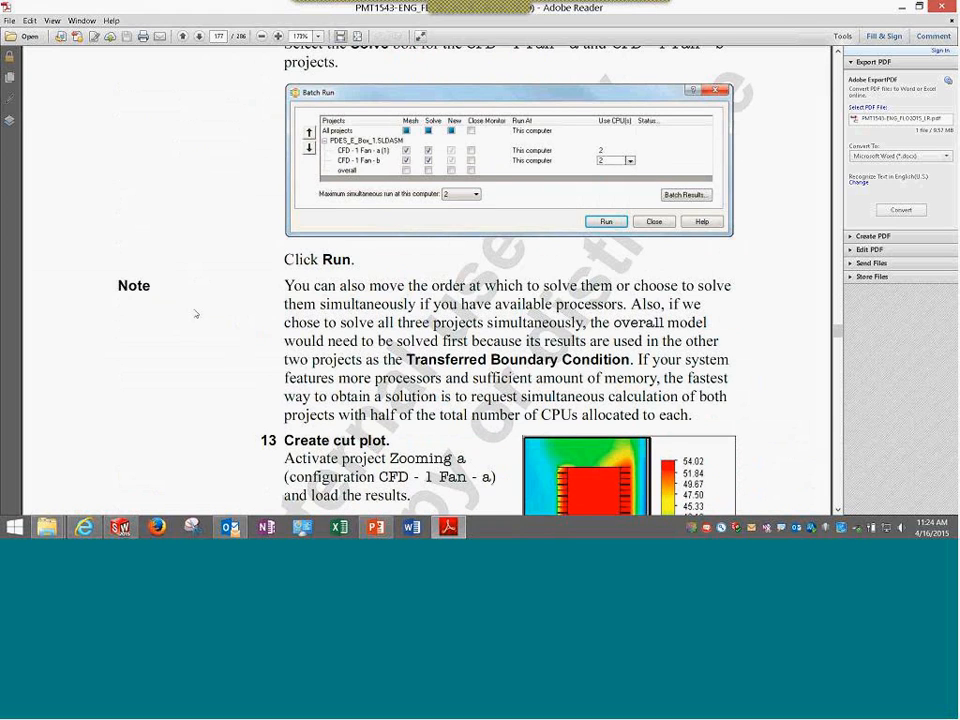
{"action": "scroll", "coordinate": [196, 314], "scroll_direction": "down", "scroll_amount": 1}
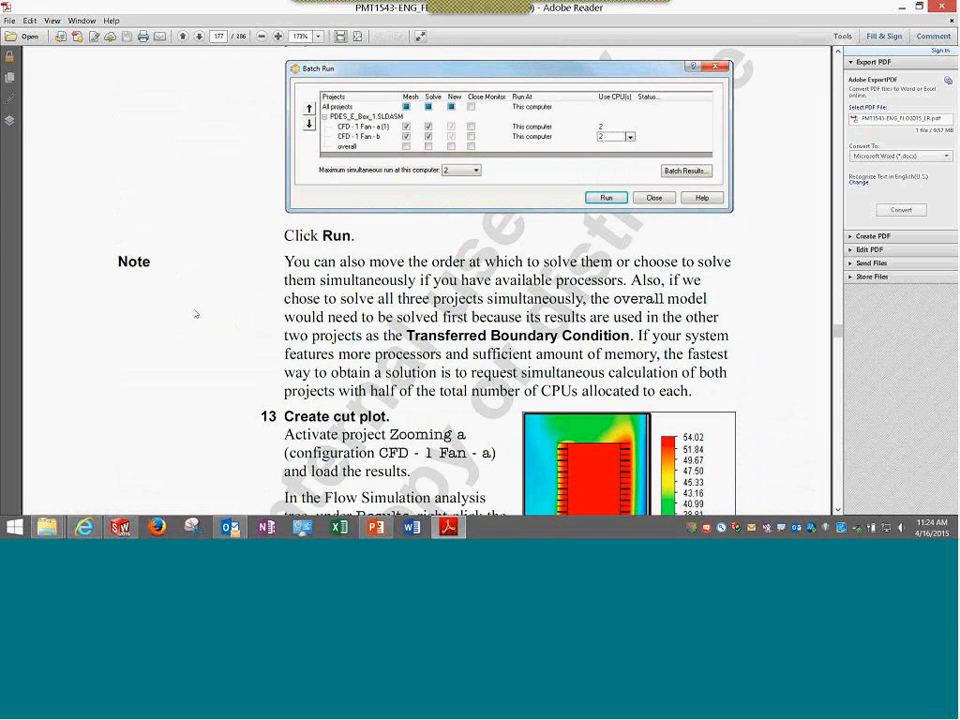
Review the cut plot and goal plot steps and the comparison of active scenes and goals between the two zoomed projects.
{"action": "scroll", "coordinate": [196, 314], "scroll_direction": "down", "scroll_amount": 5}
{"action": "scroll", "coordinate": [195, 311], "scroll_direction": "down", "scroll_amount": 8}
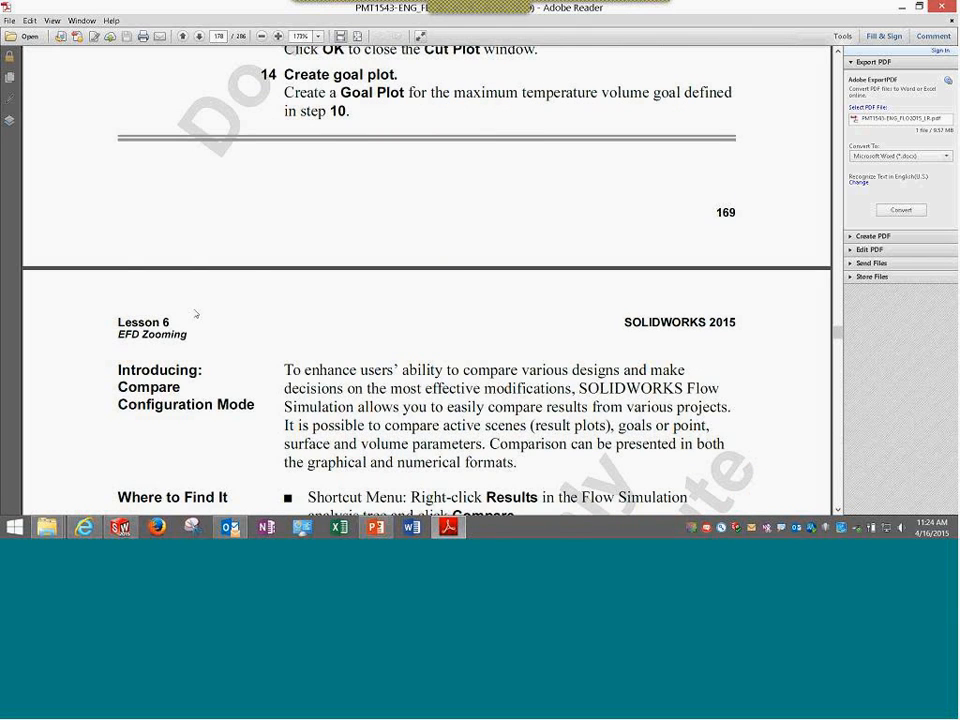
{"action": "scroll", "coordinate": [196, 314], "scroll_direction": "down", "scroll_amount": 6}
{"action": "scroll", "coordinate": [195, 314], "scroll_direction": "down", "scroll_amount": 11}
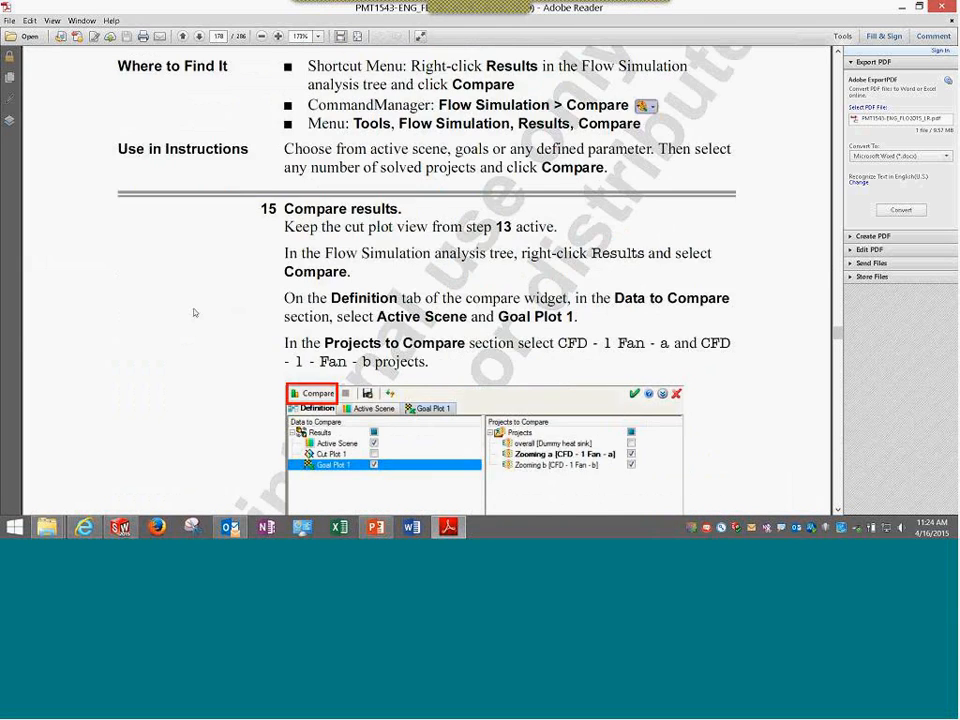
{"action": "scroll", "coordinate": [194, 313], "scroll_direction": "down", "scroll_amount": 7}
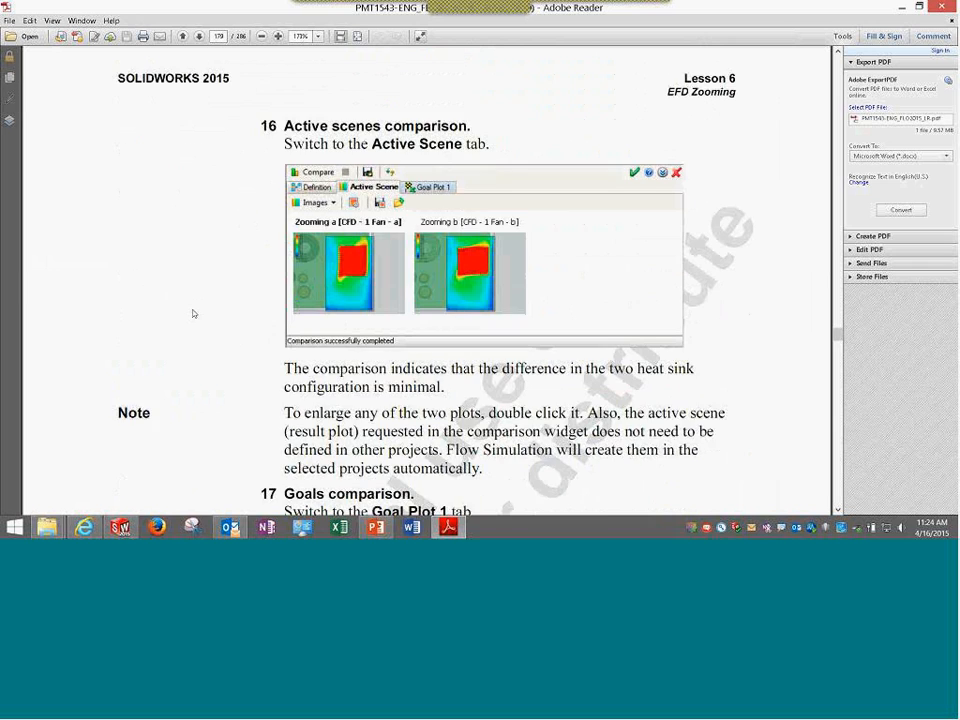
{"action": "scroll", "coordinate": [193, 314], "scroll_direction": "down", "scroll_amount": 13}
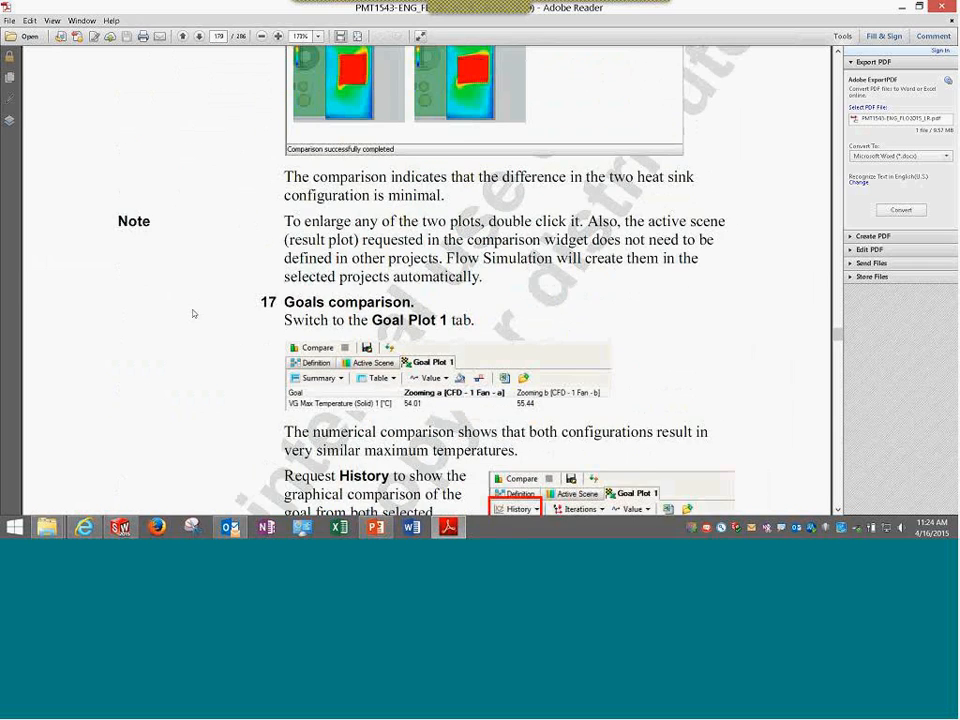
Read the end of the EFD Zooming lesson and the objectives of Lesson 7, Porous Media.
{"action": "scroll", "coordinate": [192, 312], "scroll_direction": "down", "scroll_amount": 2}
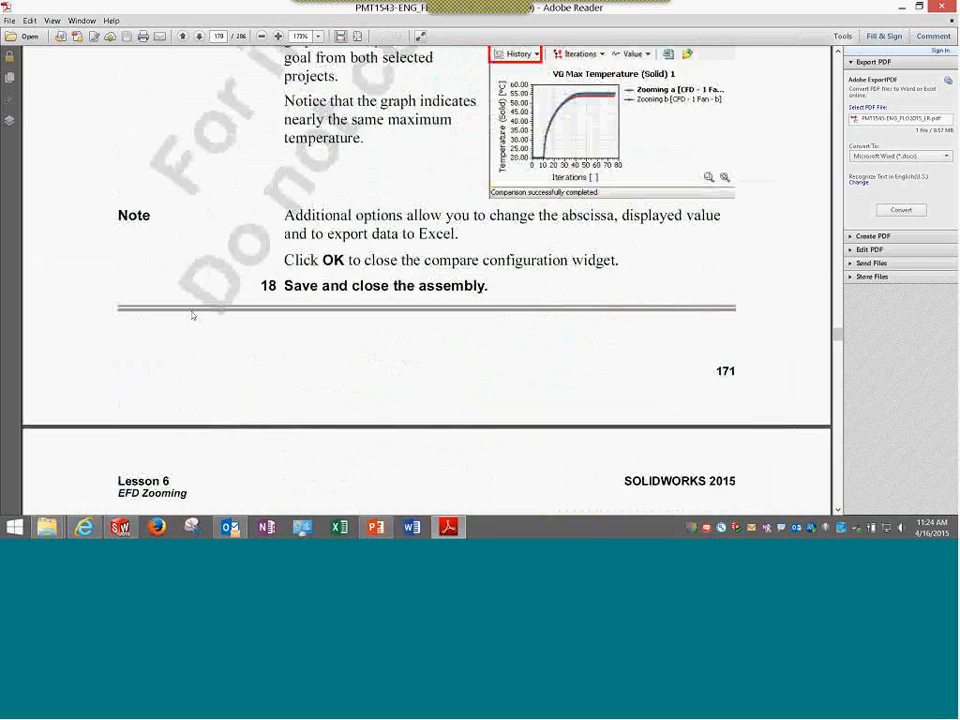
{"action": "scroll", "coordinate": [193, 314], "scroll_direction": "down", "scroll_amount": 20}
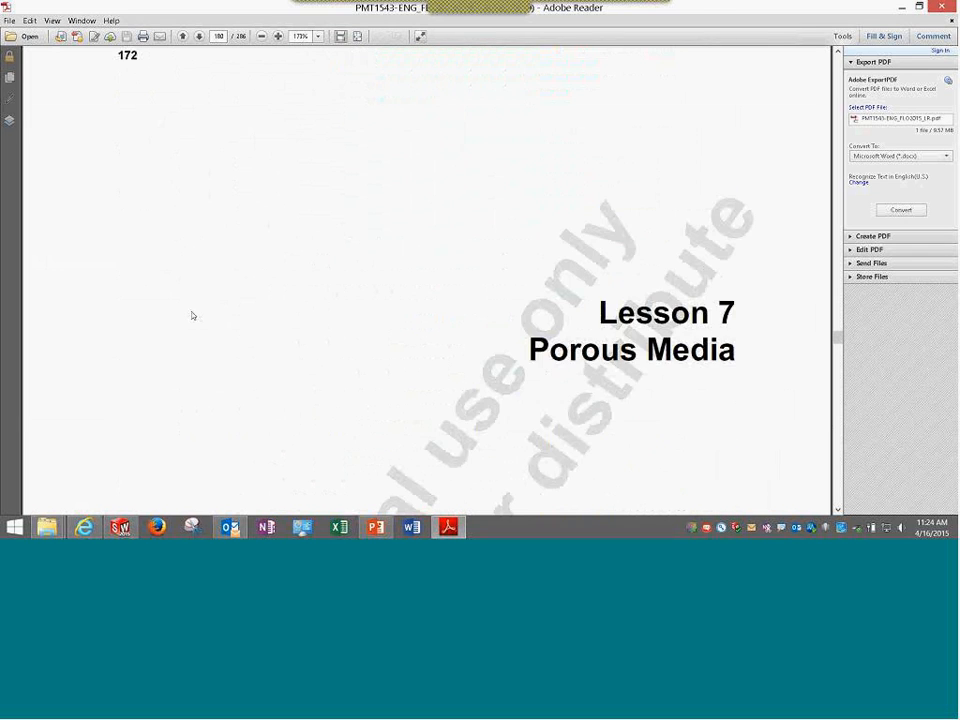
{"action": "scroll", "coordinate": [193, 313], "scroll_direction": "down", "scroll_amount": 2}
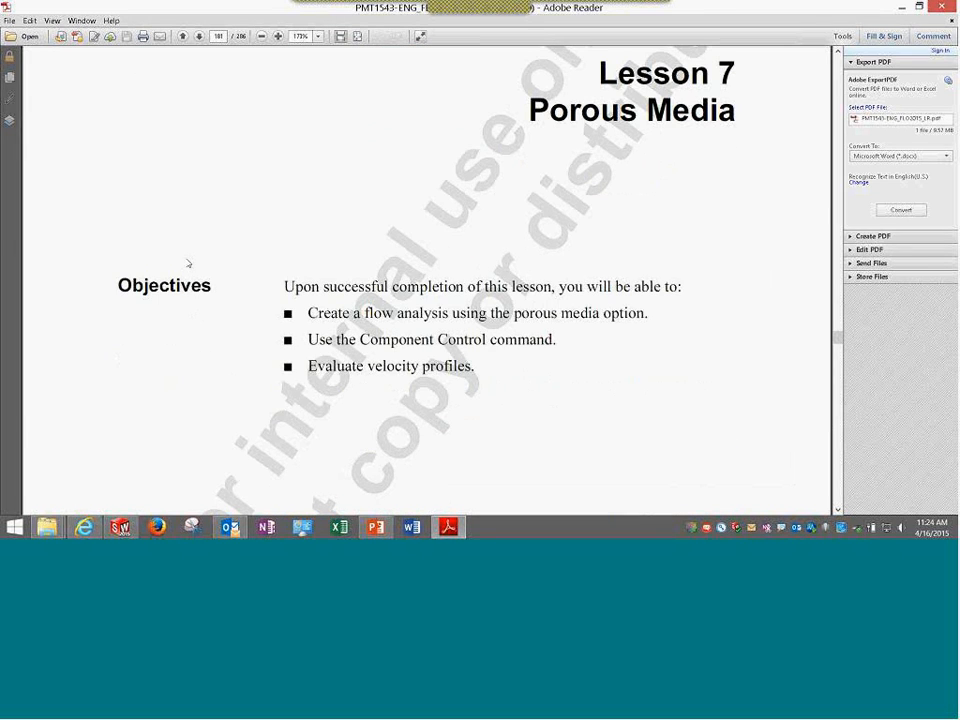
Switch to File Explorer, browse to Lesson07's Case Study folder under Finished and try to open Catalyst.SLDASM.
{"action": "mouse_move", "coordinate": [47, 527]}
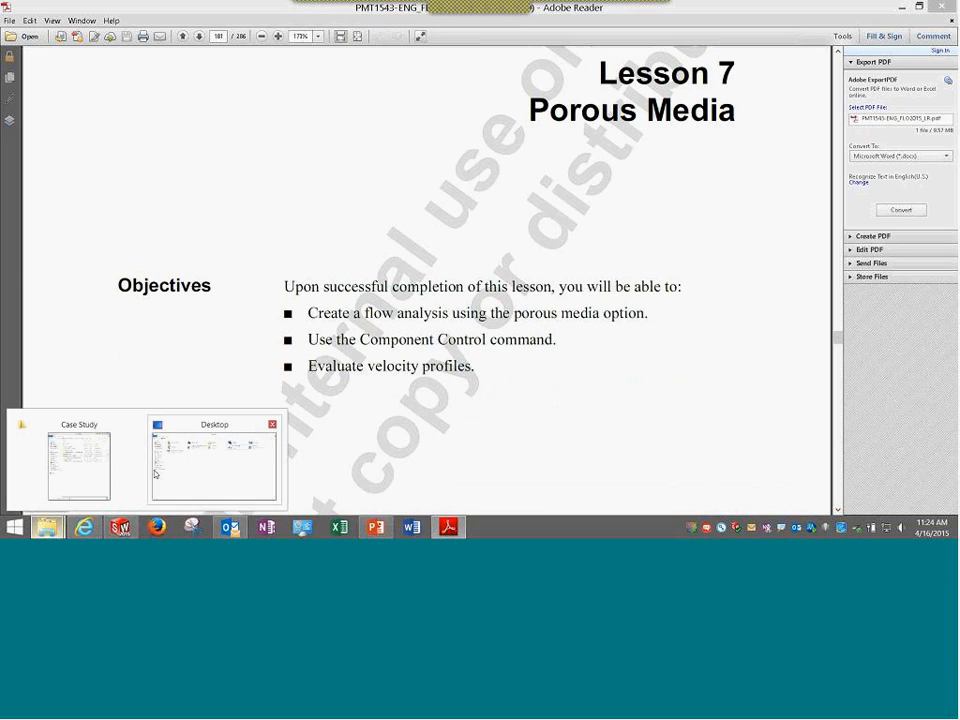
{"action": "left_click", "coordinate": [104, 477]}
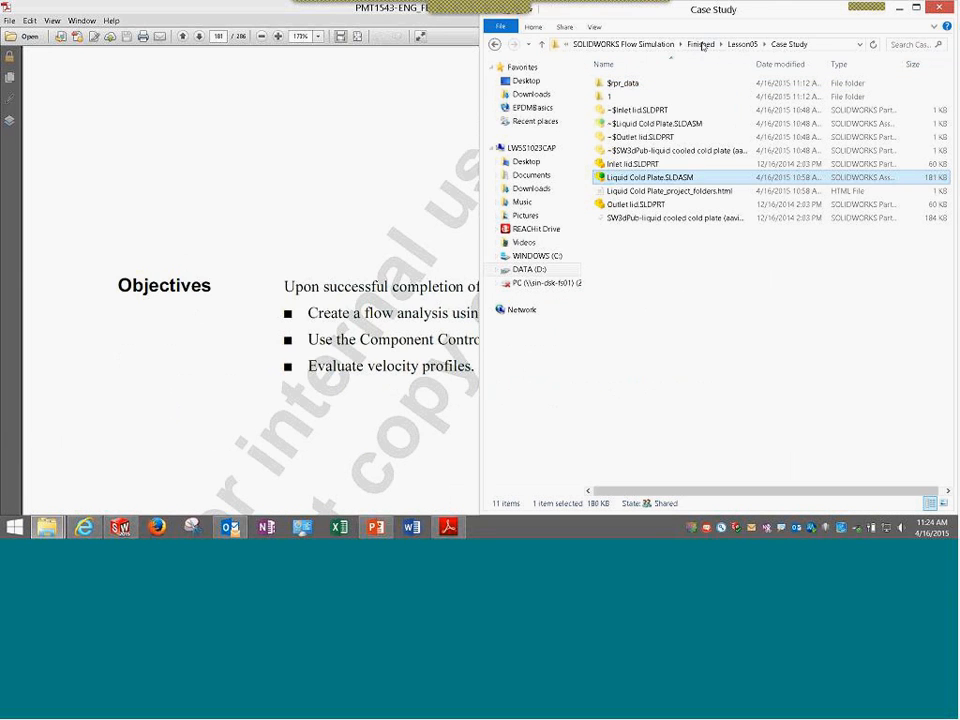
{"action": "left_click", "coordinate": [556, 41]}
{"action": "double_click", "coordinate": [652, 163]}
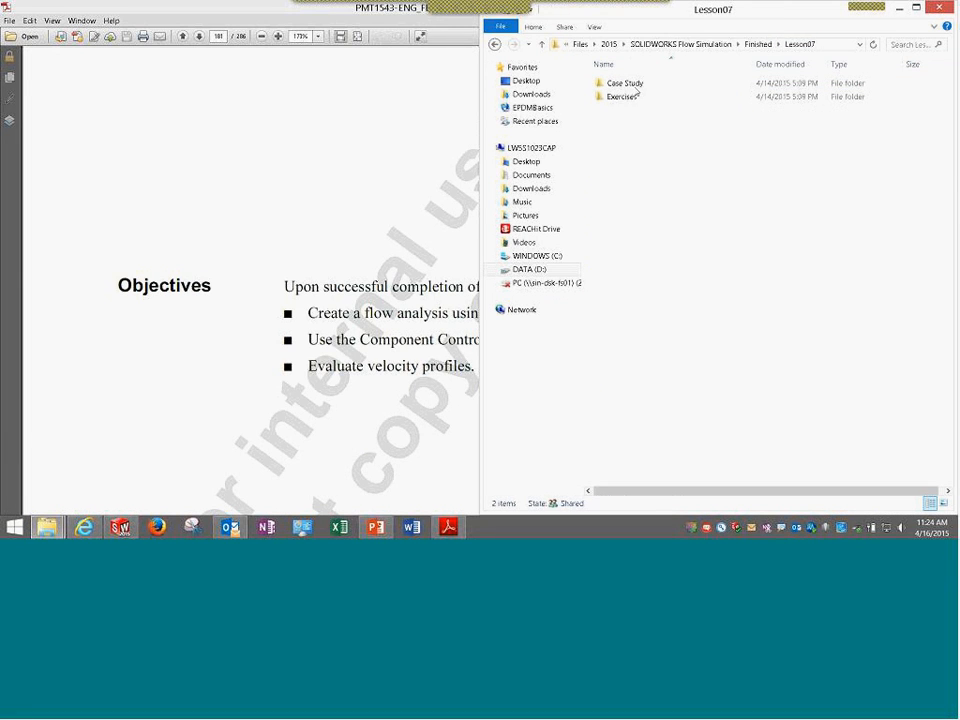
{"action": "double_click", "coordinate": [634, 84]}
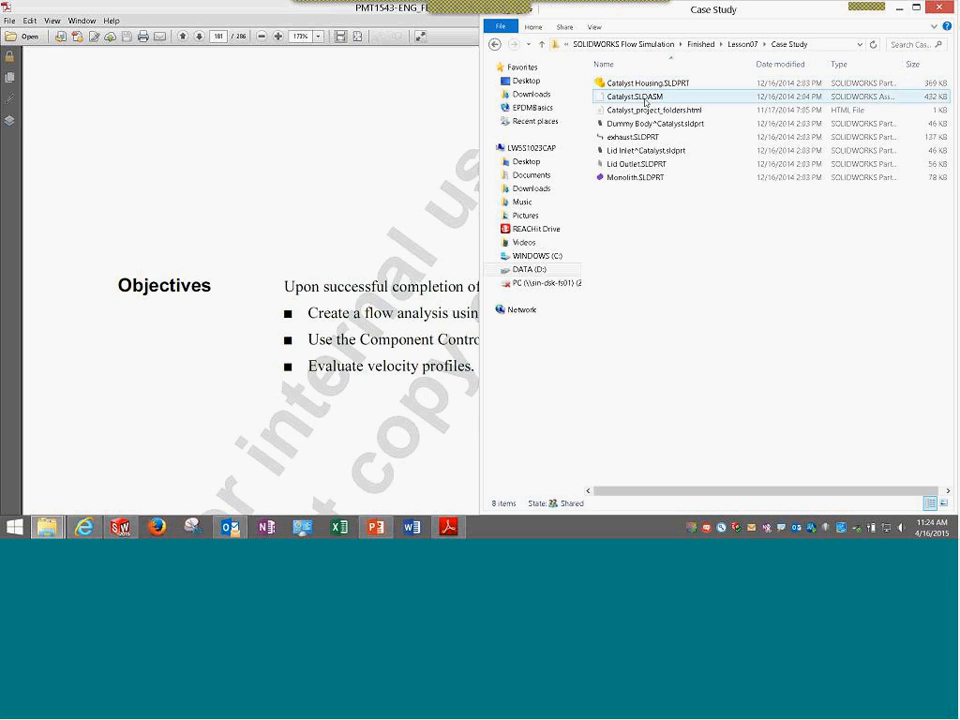
{"action": "left_click", "coordinate": [640, 97]}
{"action": "left_click_drag", "start_coordinate": [663, 101], "coordinate": [742, 35]}
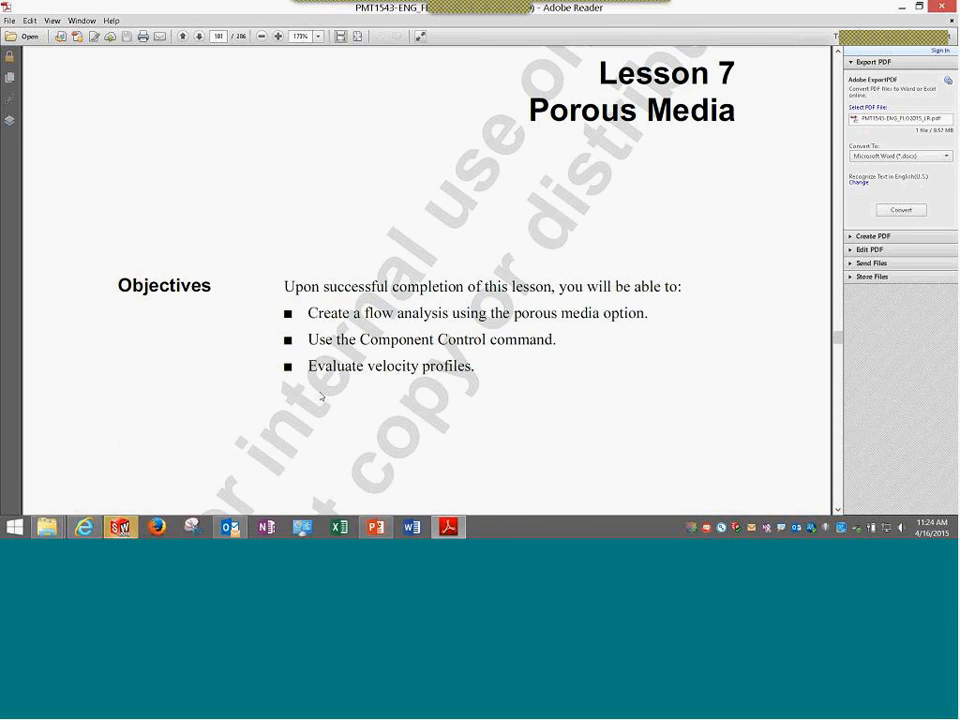
Return to SOLIDWORKS and close the Liquid Cold Plate assembly without saving its changes.
{"action": "left_click", "coordinate": [595, 290]}
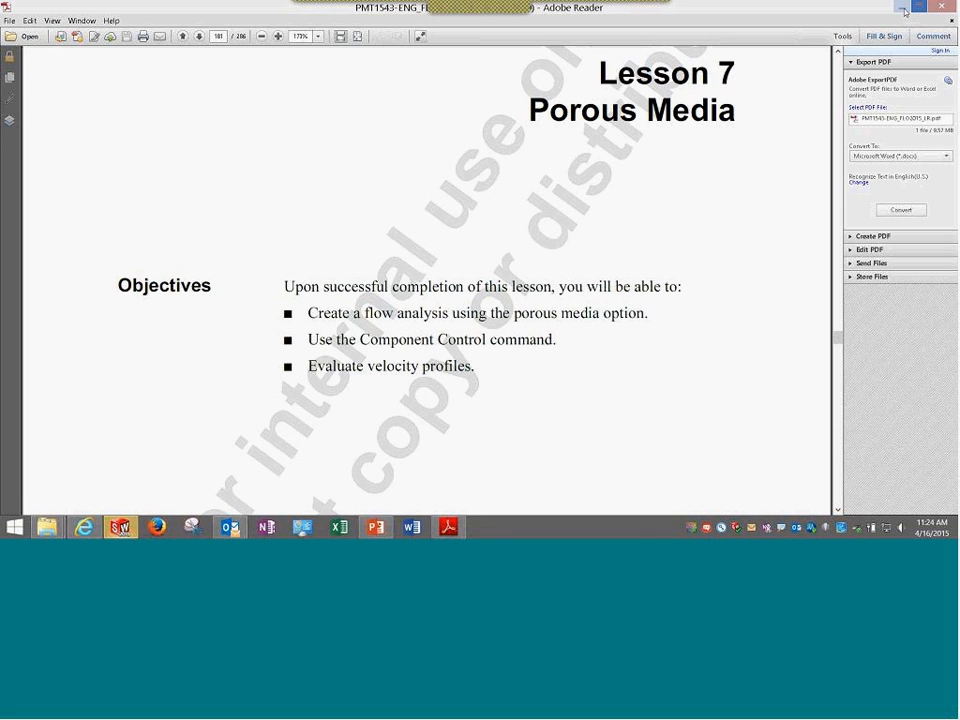
{"action": "left_click", "coordinate": [941, 5]}
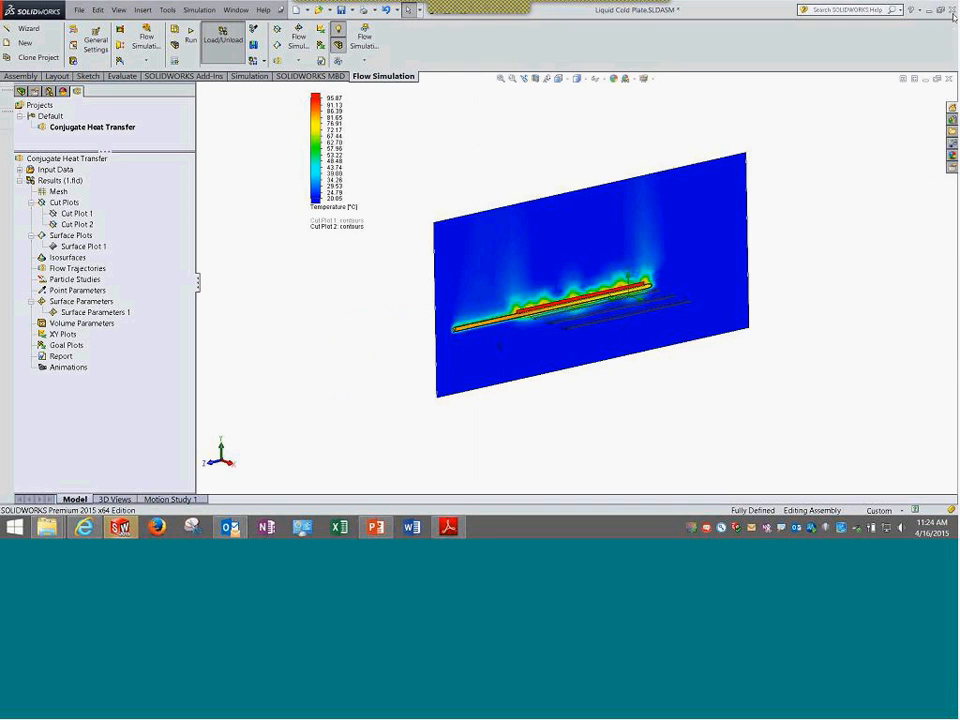
{"action": "left_click", "coordinate": [953, 12]}
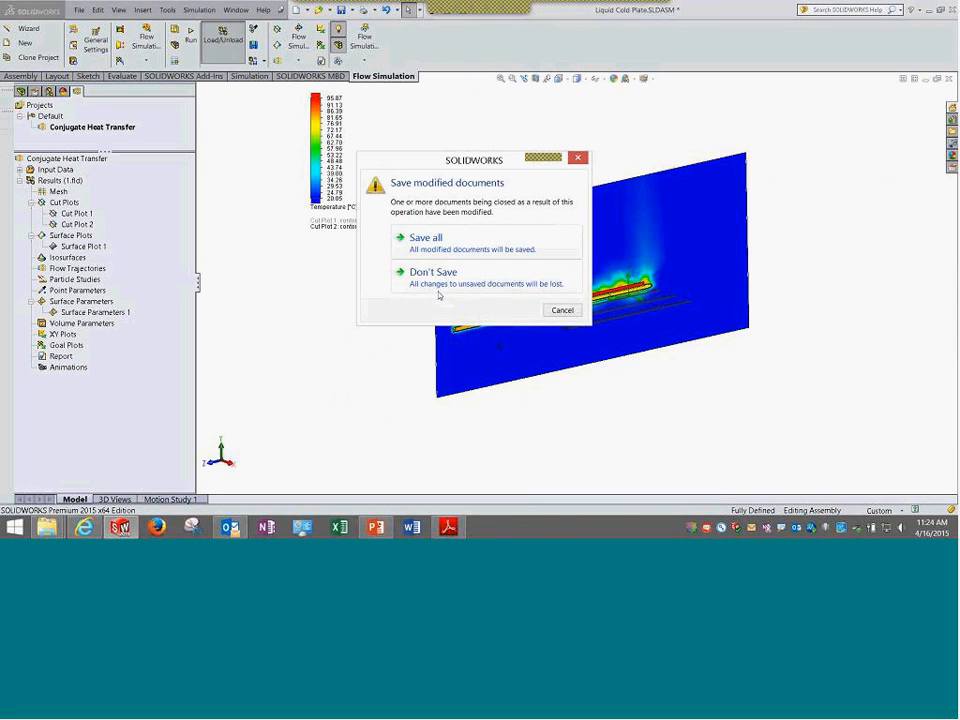
{"action": "left_click", "coordinate": [438, 283]}
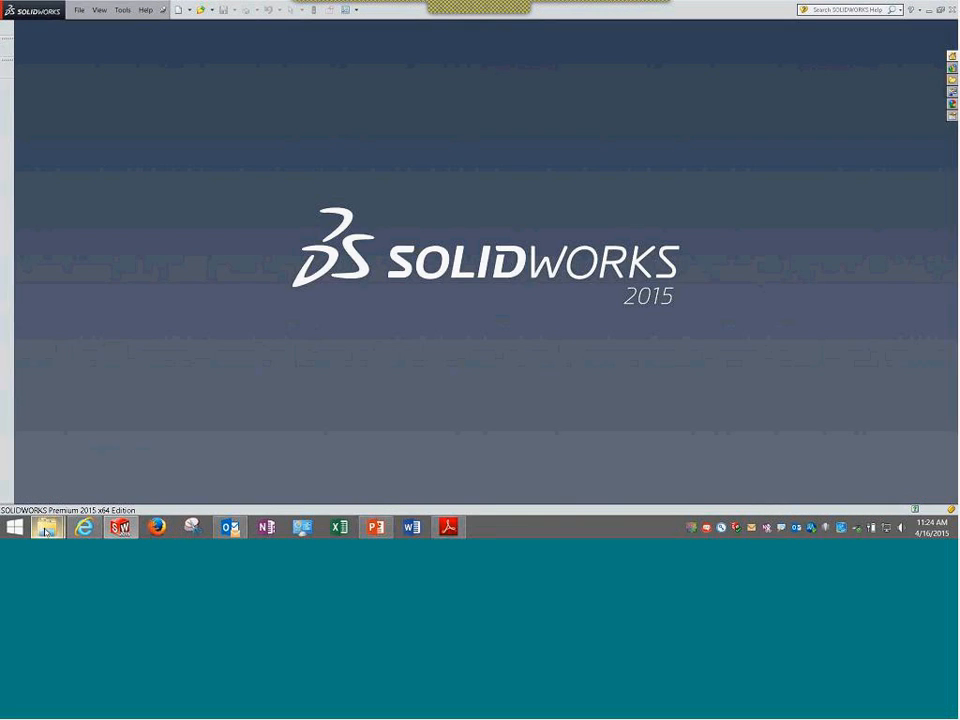
Open Catalyst.SLDASM from the Lesson07 Case Study folder, dismiss the Flow Simulation project conversion notice and maximize the document.
{"action": "mouse_move", "coordinate": [47, 527]}
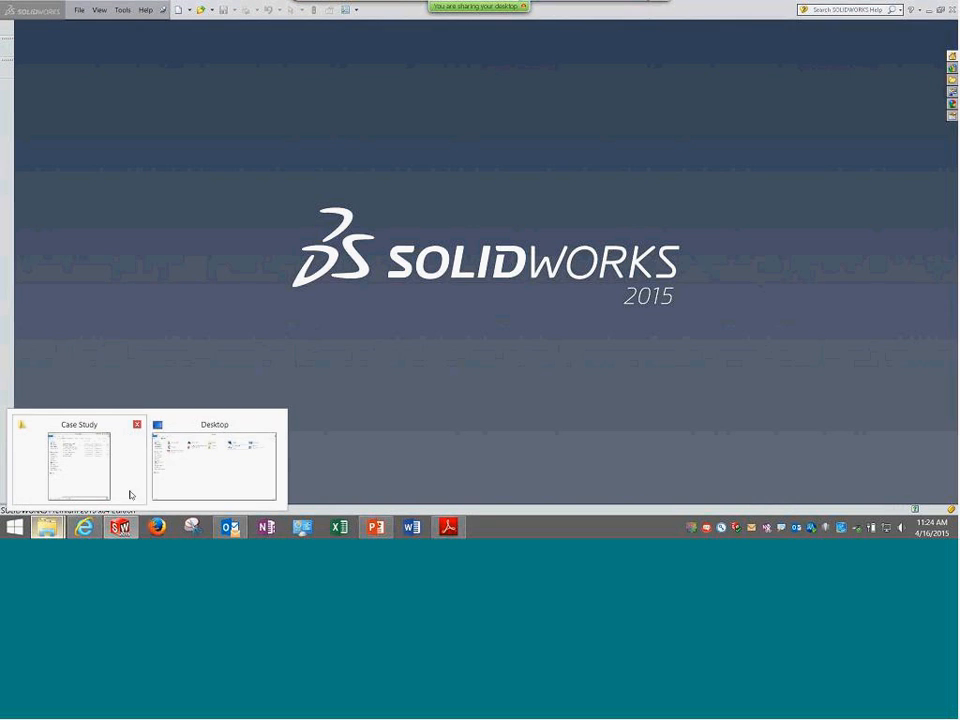
{"action": "left_click", "coordinate": [130, 494]}
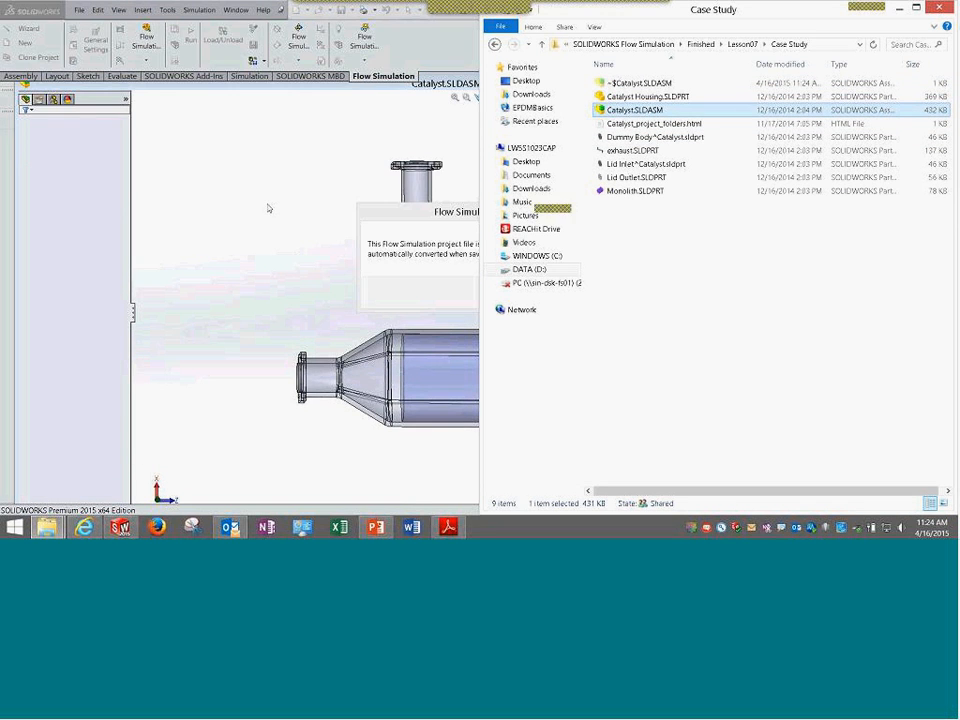
{"action": "left_click", "coordinate": [269, 208]}
{"action": "left_click", "coordinate": [566, 291]}
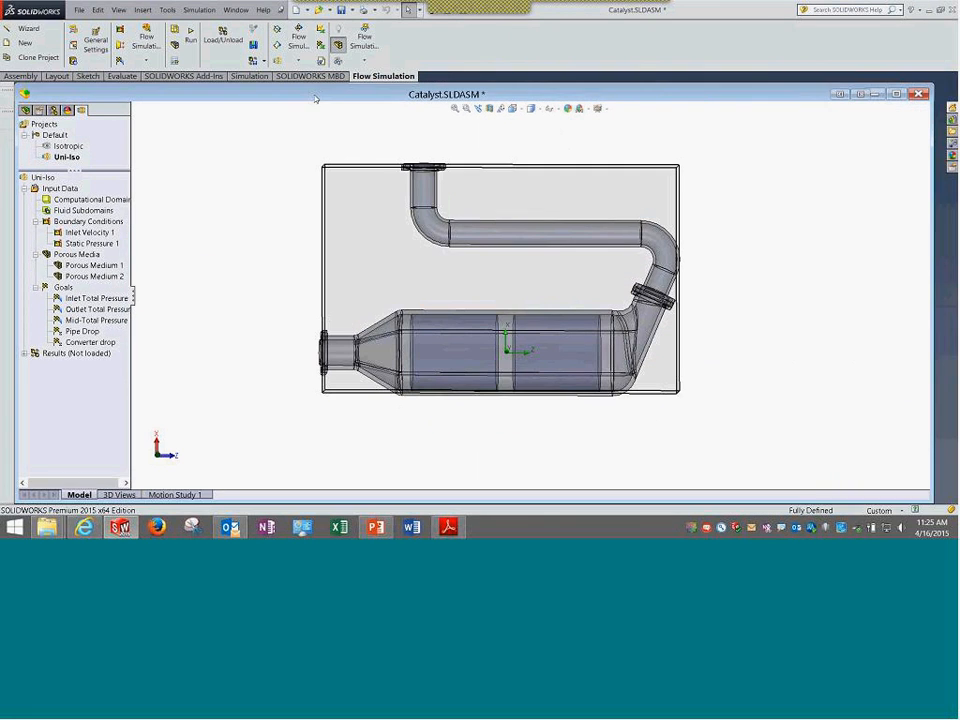
{"action": "double_click", "coordinate": [315, 95]}
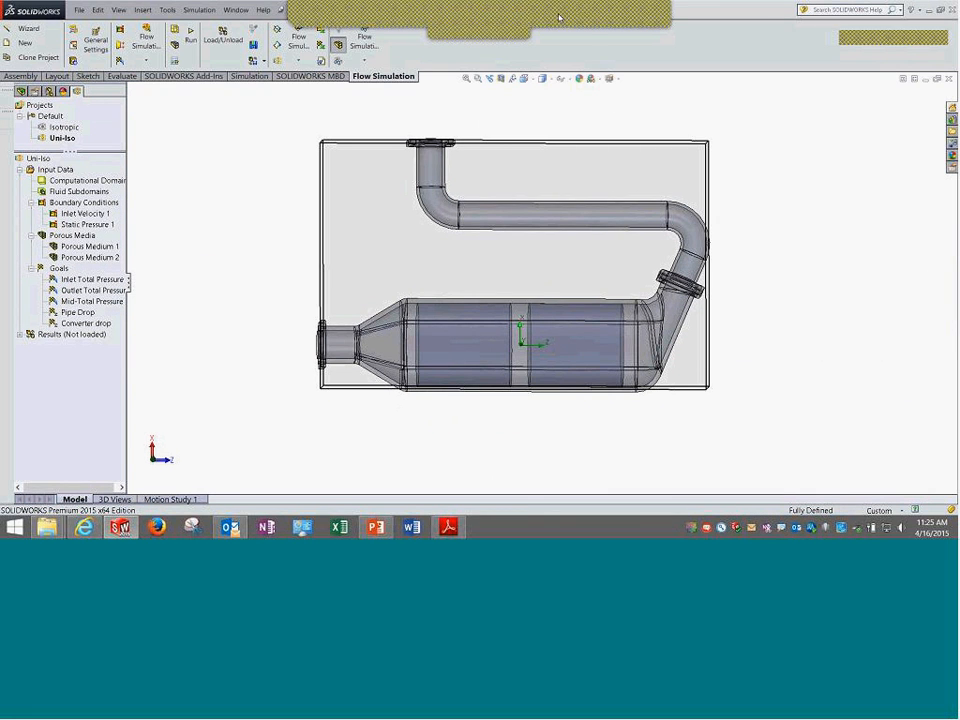
{"action": "left_click", "coordinate": [571, 21]}
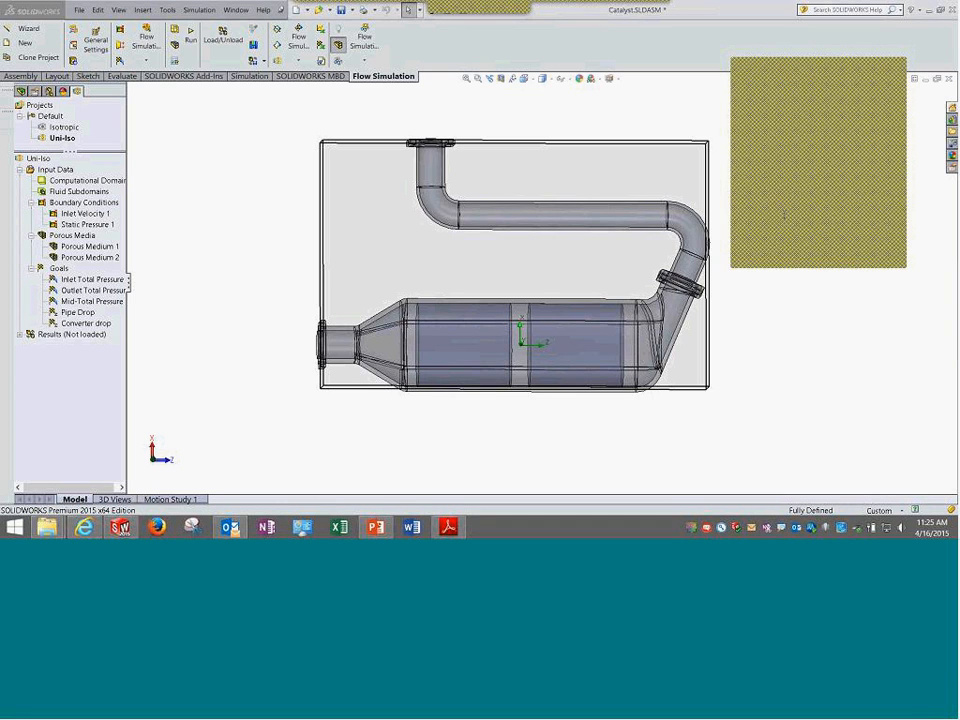
{"action": "left_click", "coordinate": [896, 65]}
Widen the Uni-Iso project tree and examine the catalyst assembly's flanges, exhaust pipe and housing from several angles.
{"action": "middle_click_drag", "start_coordinate": [285, 302], "coordinate": [128, 284]}
{"action": "left_click_drag", "start_coordinate": [129, 284], "coordinate": [208, 285]}
{"action": "middle_click_drag", "start_coordinate": [338, 378], "coordinate": [325, 335]}
{"action": "scroll", "coordinate": [537, 239], "scroll_direction": "down", "scroll_amount": 2}
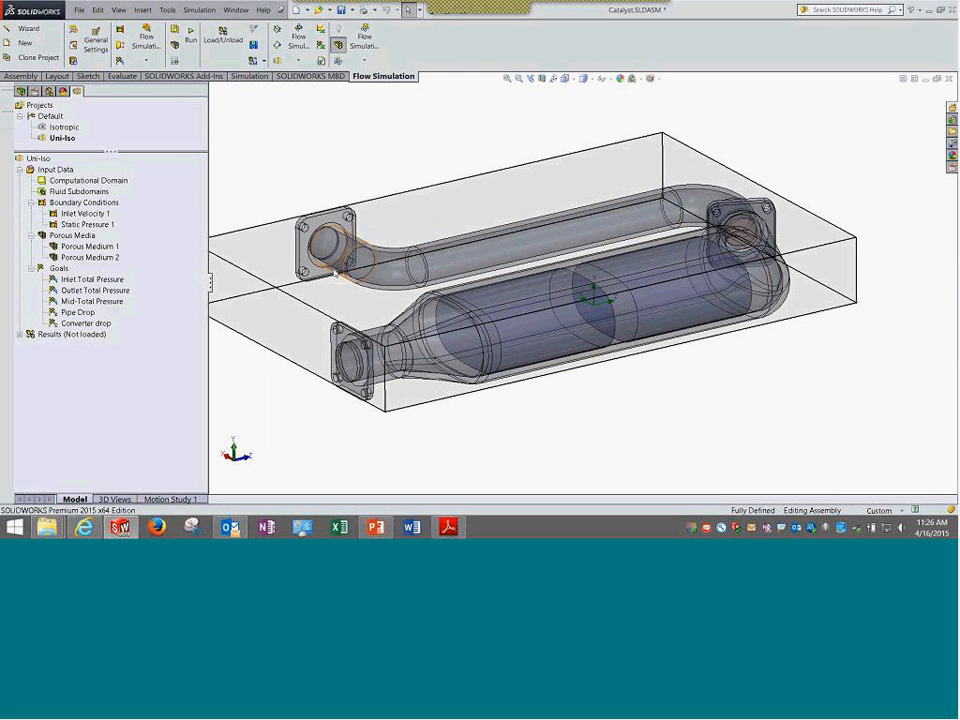
{"action": "scroll", "coordinate": [378, 191], "scroll_direction": "up", "scroll_amount": 2}
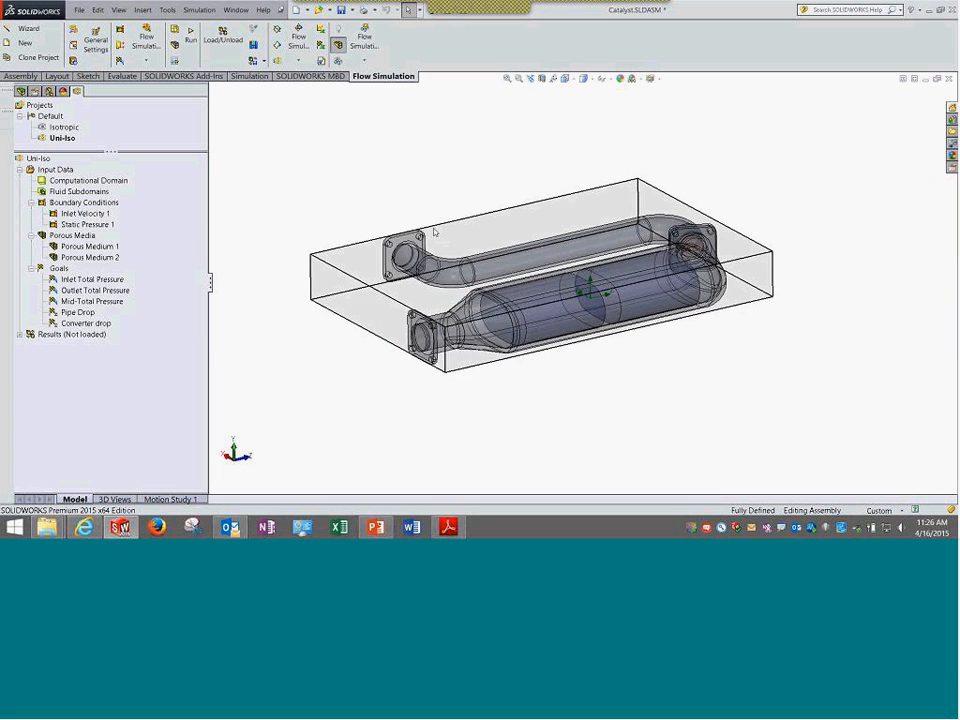
{"action": "middle_click_drag", "start_coordinate": [429, 229], "coordinate": [663, 313]}
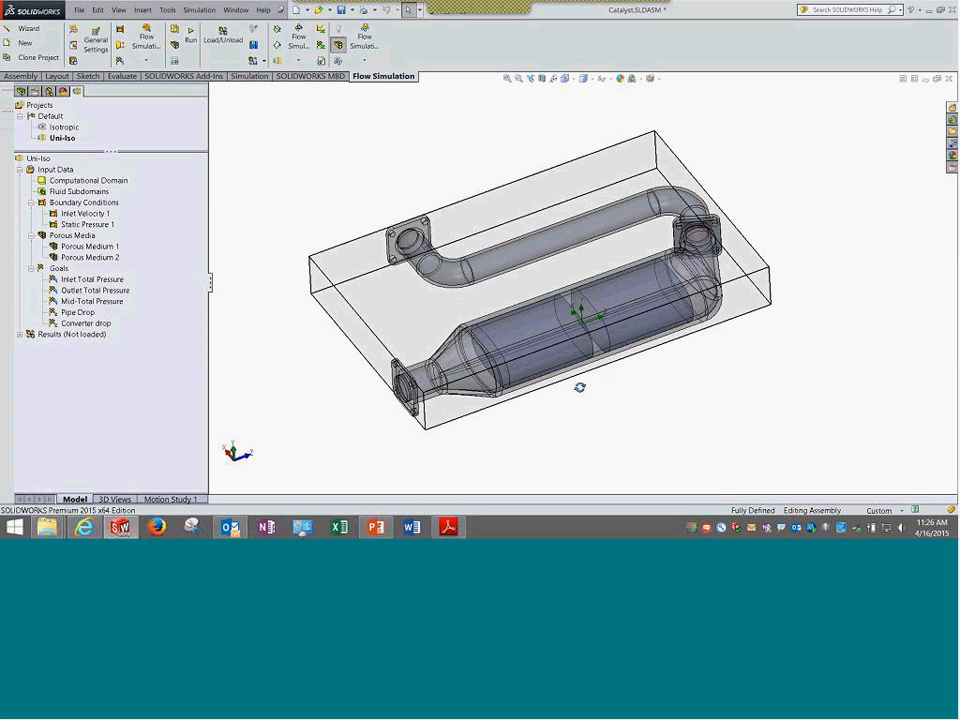
{"action": "middle_click_drag", "start_coordinate": [580, 387], "coordinate": [307, 404]}
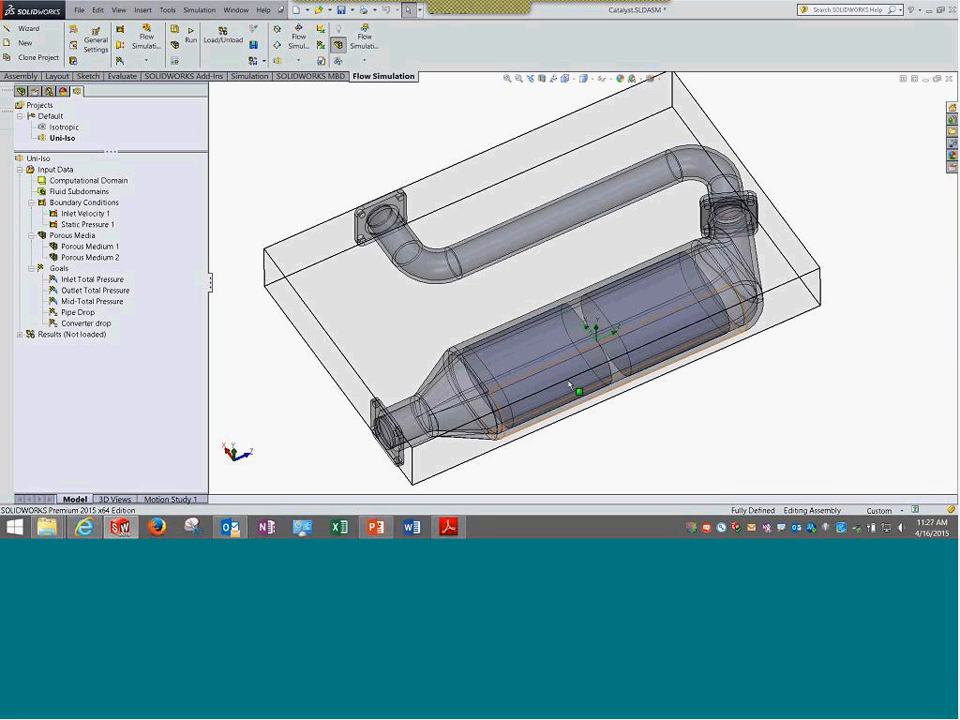
Hide the computational domain of the Uni-Iso project.
{"action": "scroll", "coordinate": [570, 384], "scroll_direction": "down", "scroll_amount": 2}
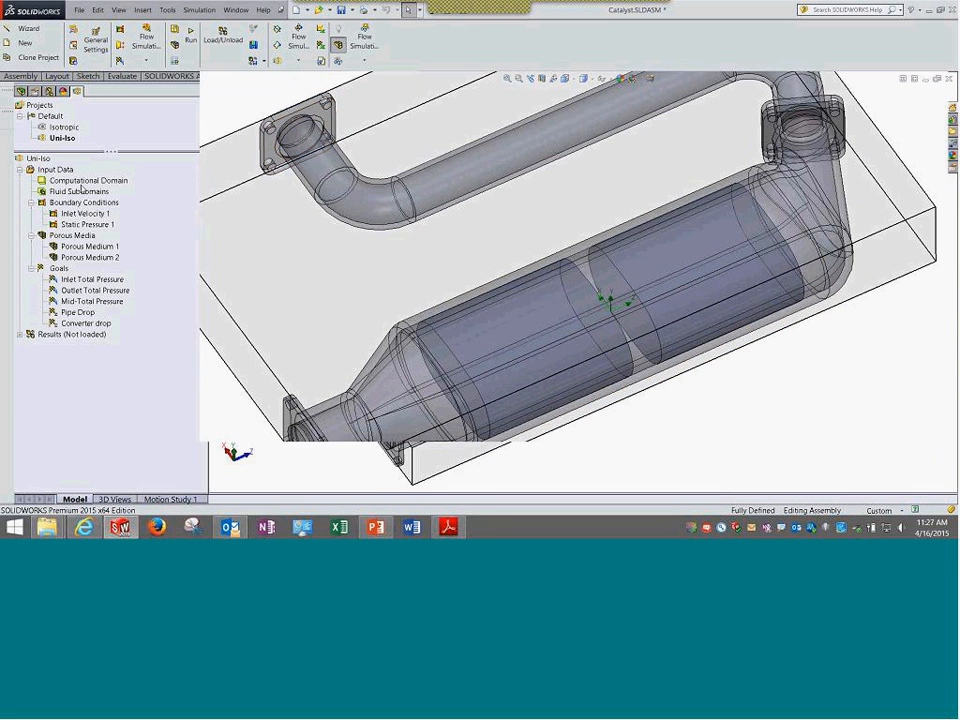
{"action": "right_click", "coordinate": [89, 180]}
{"action": "left_click", "coordinate": [133, 203]}
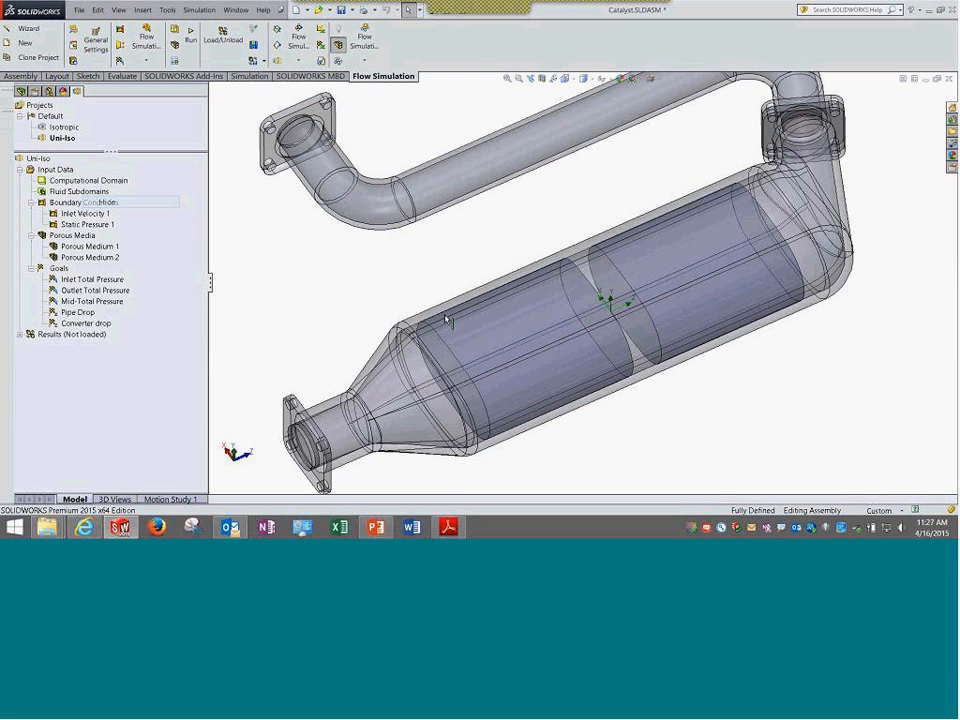
Display the assembly's component list, locate the Dummy Body part in the model and fit the whole assembly in view.
{"action": "left_click", "coordinate": [21, 91]}
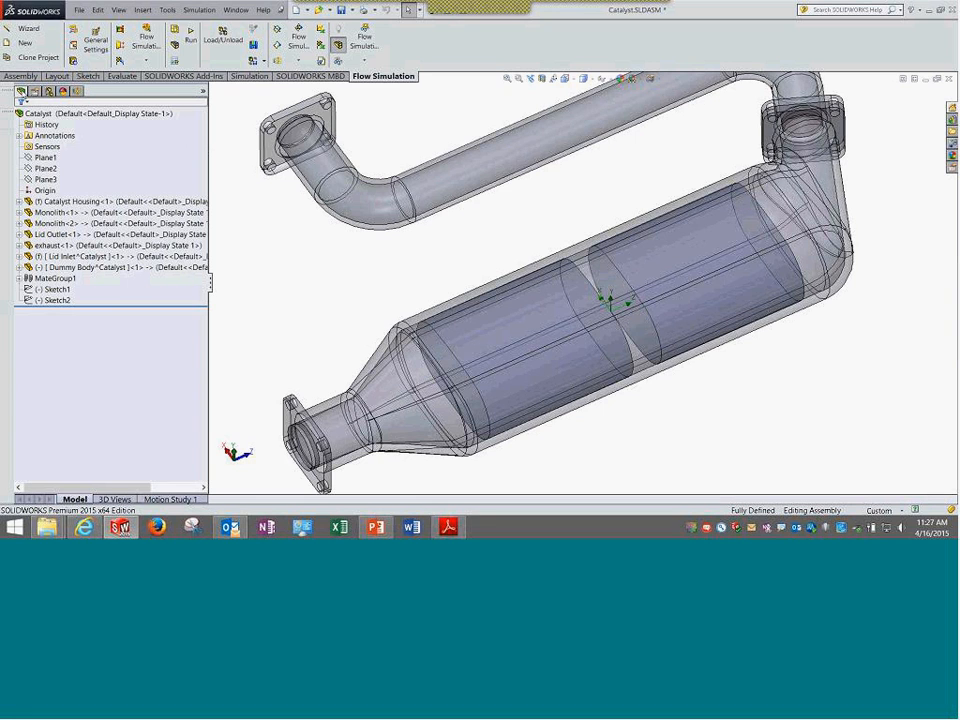
{"action": "left_click", "coordinate": [101, 268]}
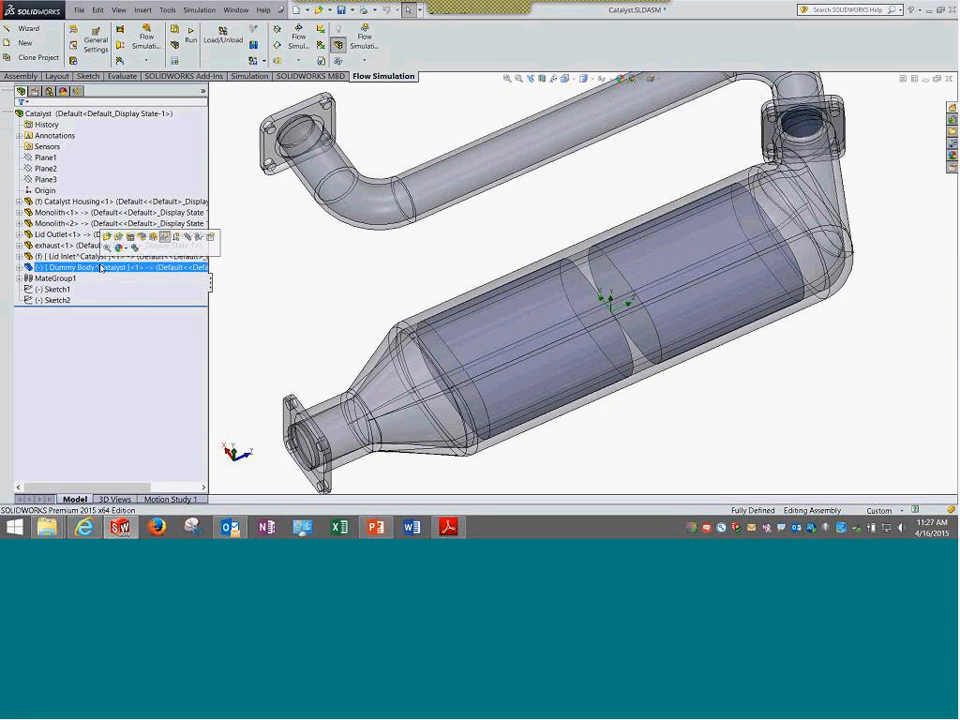
{"action": "left_click", "coordinate": [342, 277]}
{"action": "key", "text": "f"}
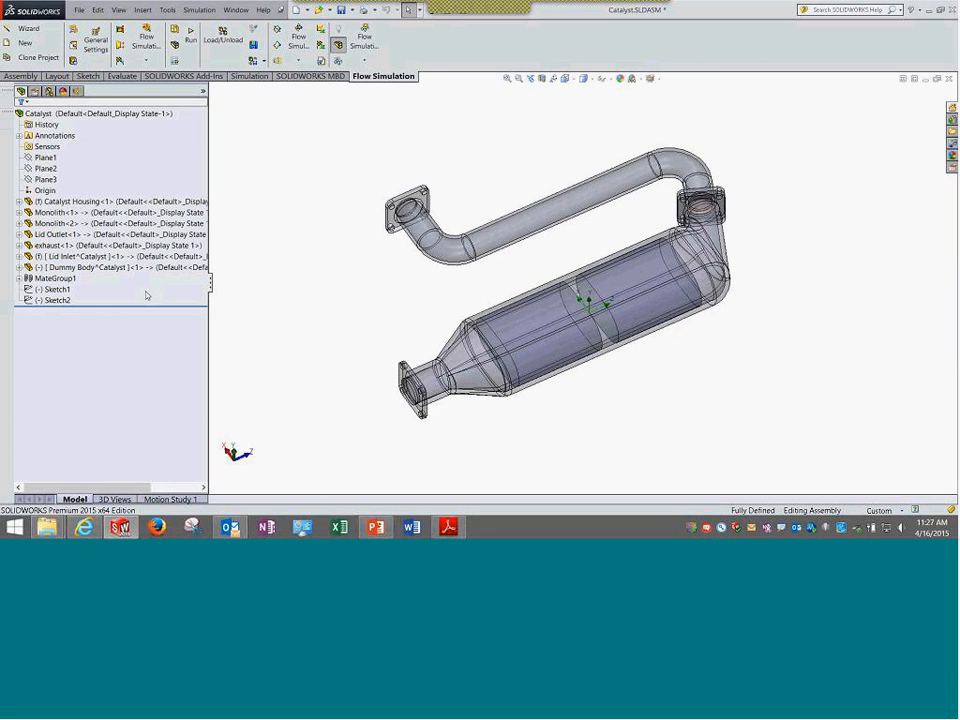
{"action": "left_click", "coordinate": [113, 244]}
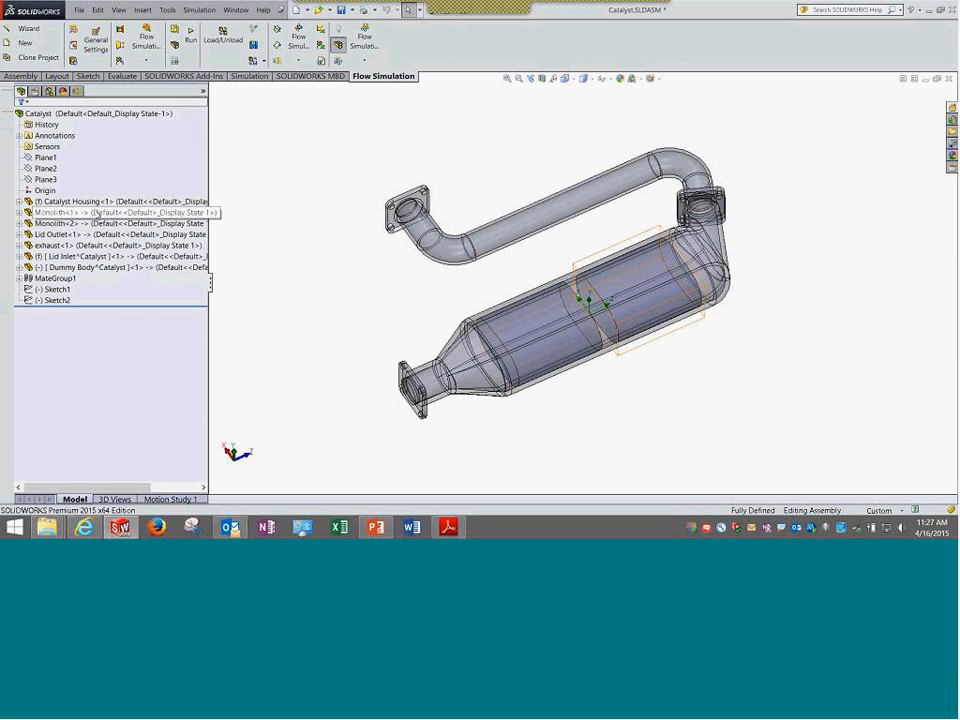
Hide the Catalyst Housing component to expose the parts inside it.
{"action": "left_click", "coordinate": [97, 203]}
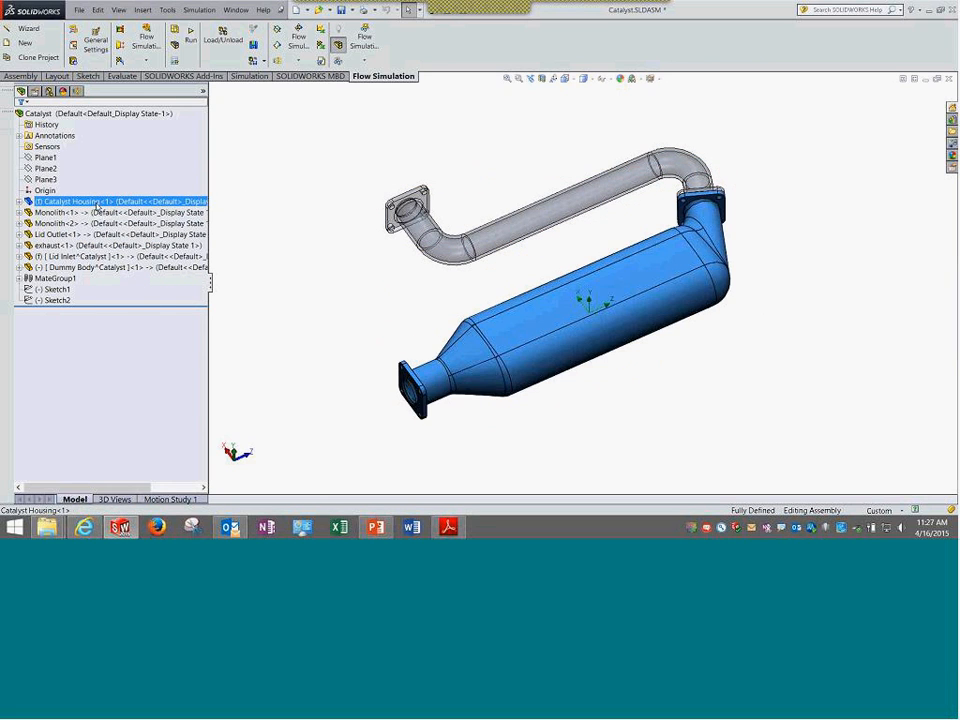
{"action": "right_click", "coordinate": [97, 203]}
{"action": "left_click", "coordinate": [148, 177]}
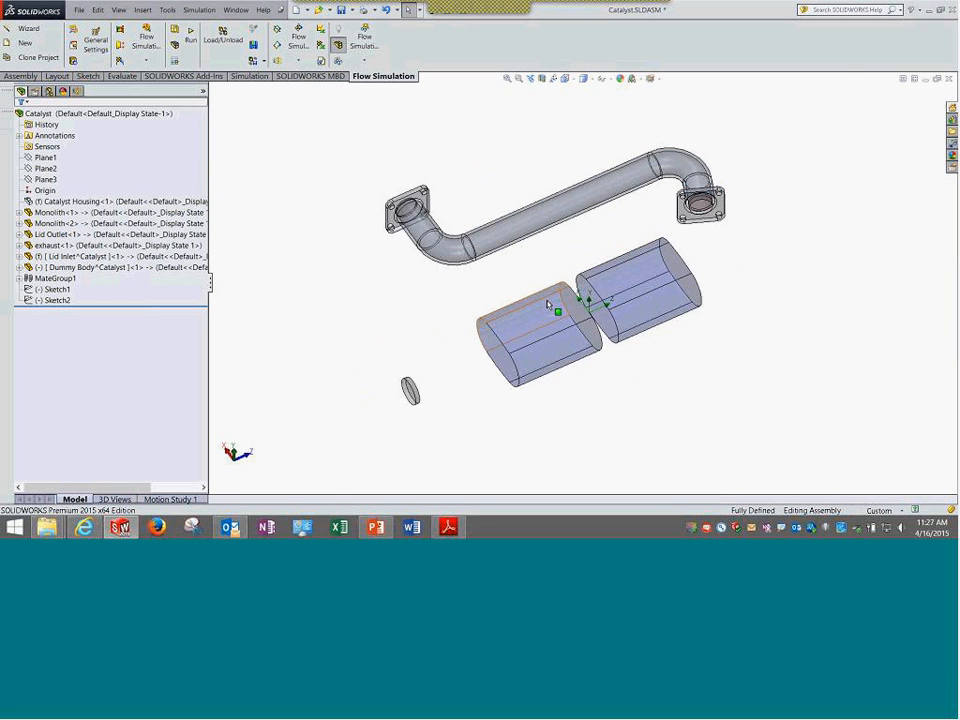
Examine the two Monolith bodies inside the converter, highlighting both of them together in the model.
{"action": "scroll", "coordinate": [608, 338], "scroll_direction": "down", "scroll_amount": 3}
{"action": "scroll", "coordinate": [612, 340], "scroll_direction": "down", "scroll_amount": 3}
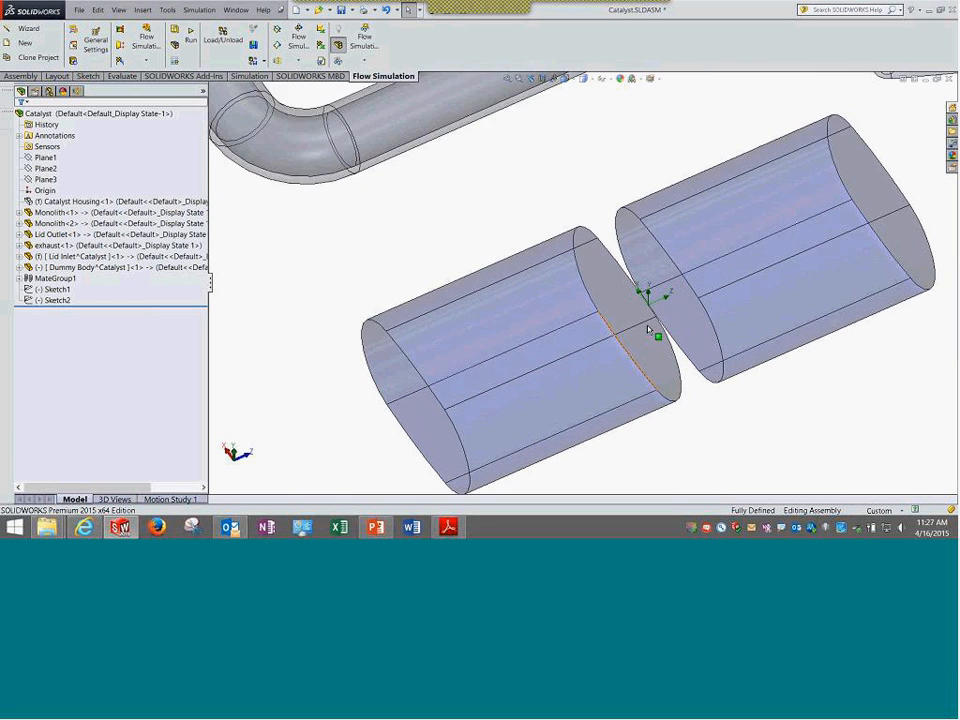
{"action": "scroll", "coordinate": [640, 335], "scroll_direction": "up", "scroll_amount": 5}
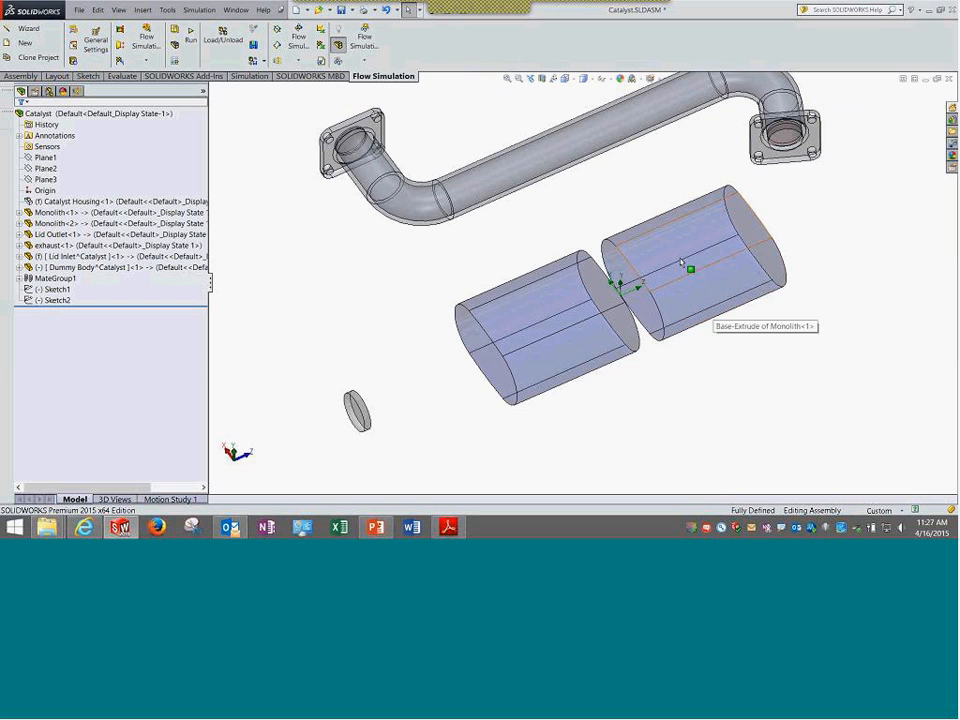
{"action": "left_click", "coordinate": [534, 299]}
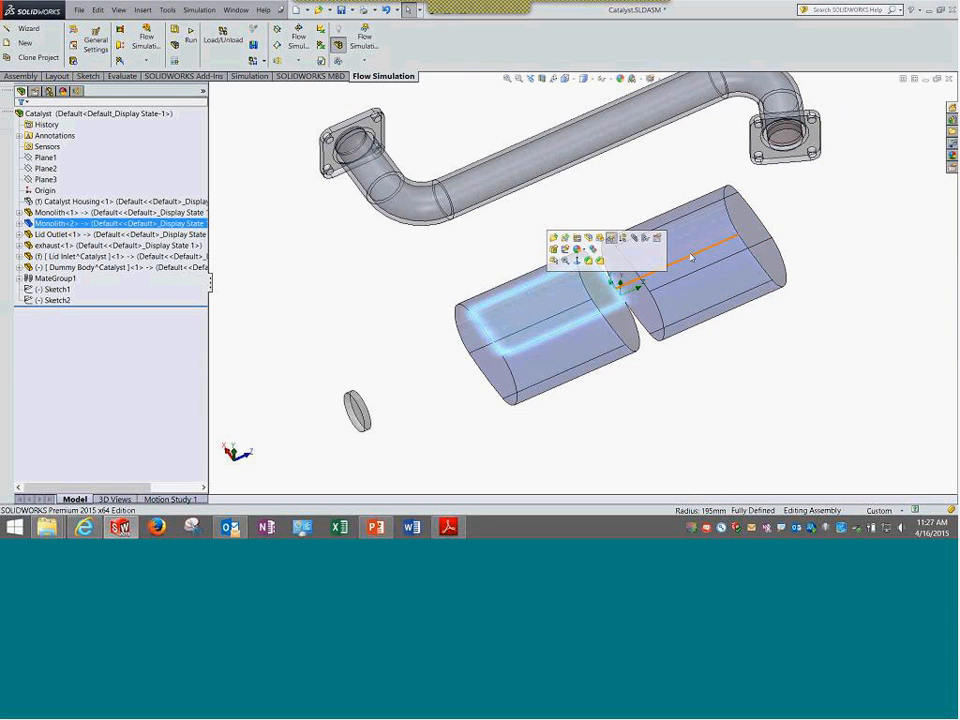
{"action": "left_click", "coordinate": [697, 241], "text": "ctrl"}
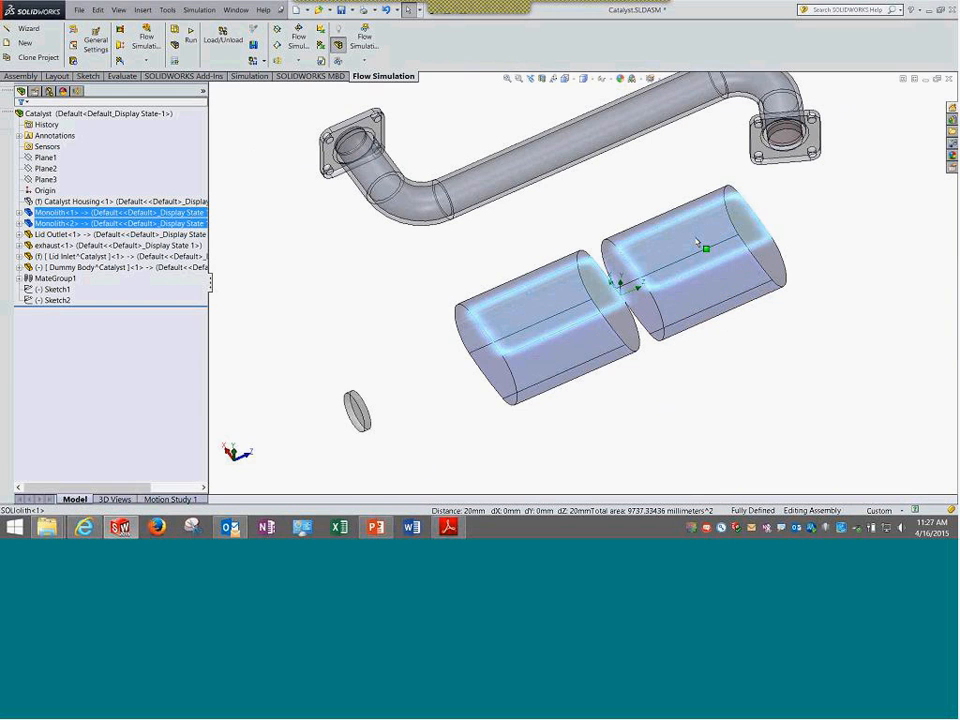
{"action": "left_click", "coordinate": [398, 291]}
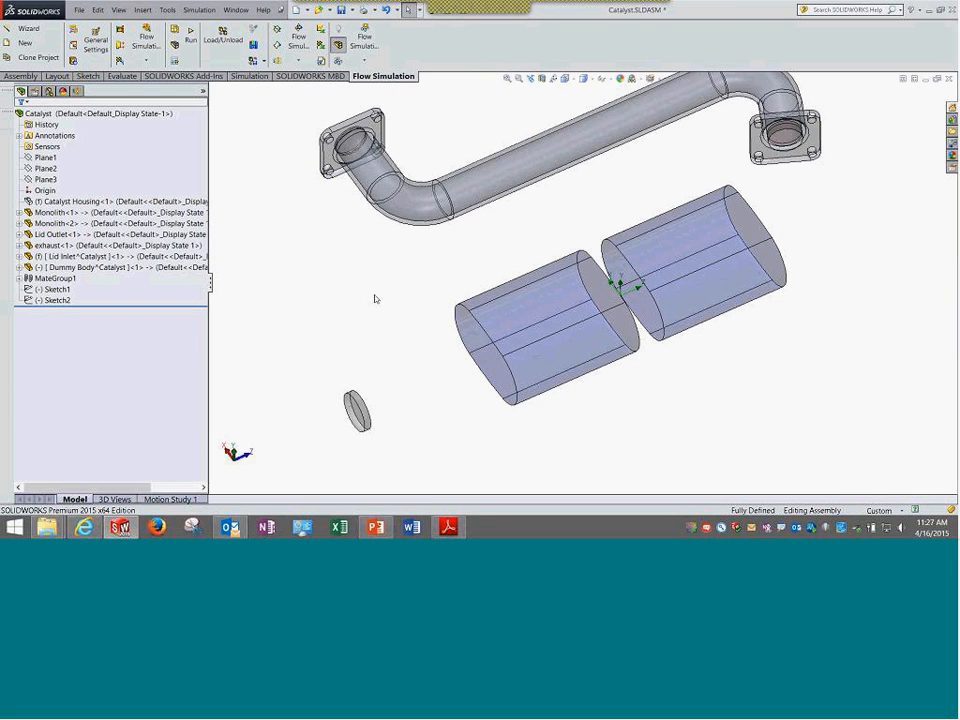
Show the hidden Catalyst Housing component again and return to the Uni-Iso project's analysis tree.
{"action": "right_click", "coordinate": [80, 201]}
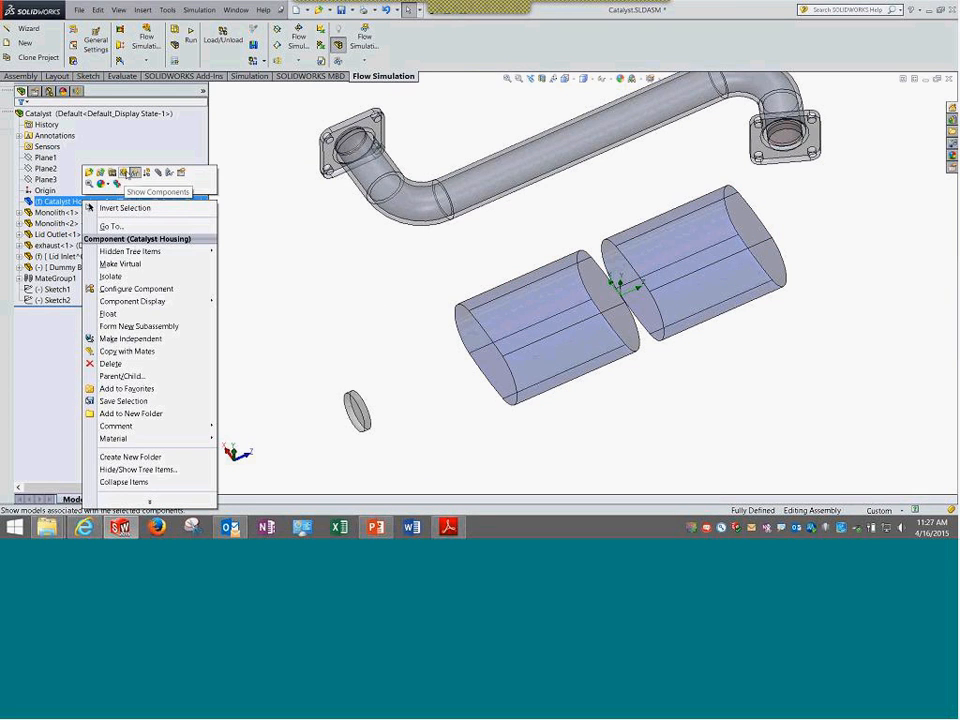
{"action": "left_click", "coordinate": [168, 191]}
{"action": "left_click", "coordinate": [77, 90]}
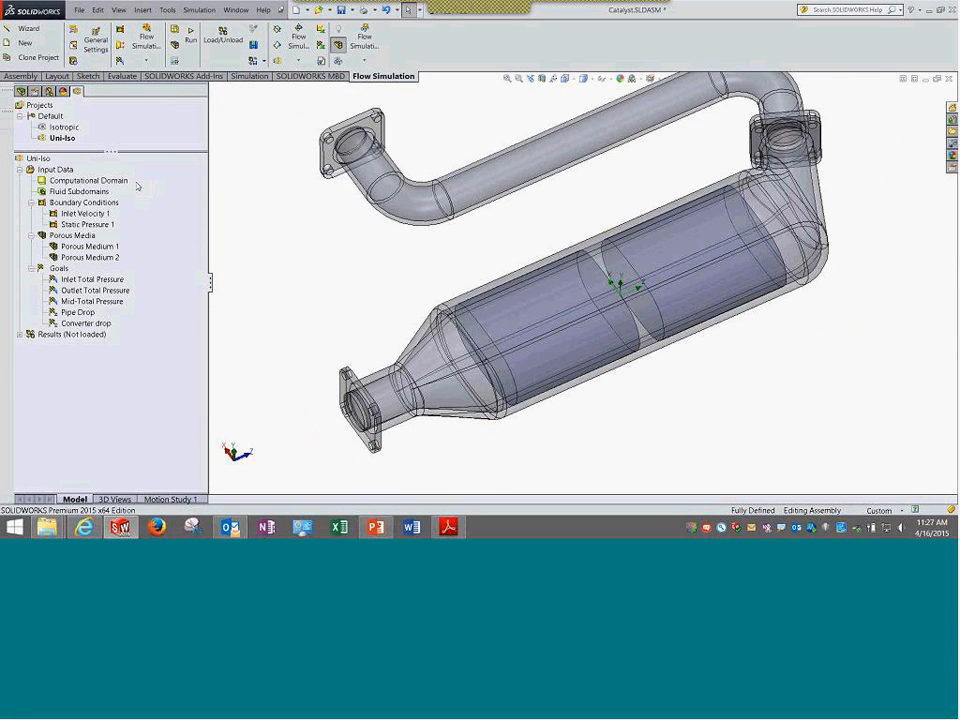
Review the Component Control states of the assembly, highlighting Dummy Body, Monolith-2 and Monolith-1, and leave without changes.
{"action": "left_click", "coordinate": [52, 170]}
{"action": "right_click", "coordinate": [52, 170]}
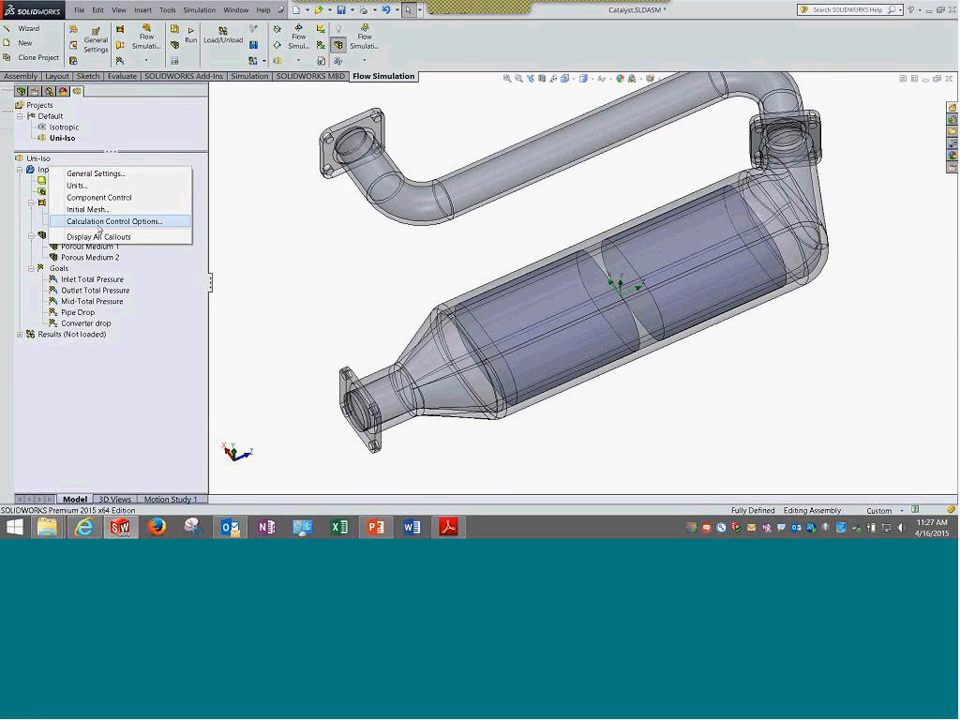
{"action": "left_click", "coordinate": [113, 198]}
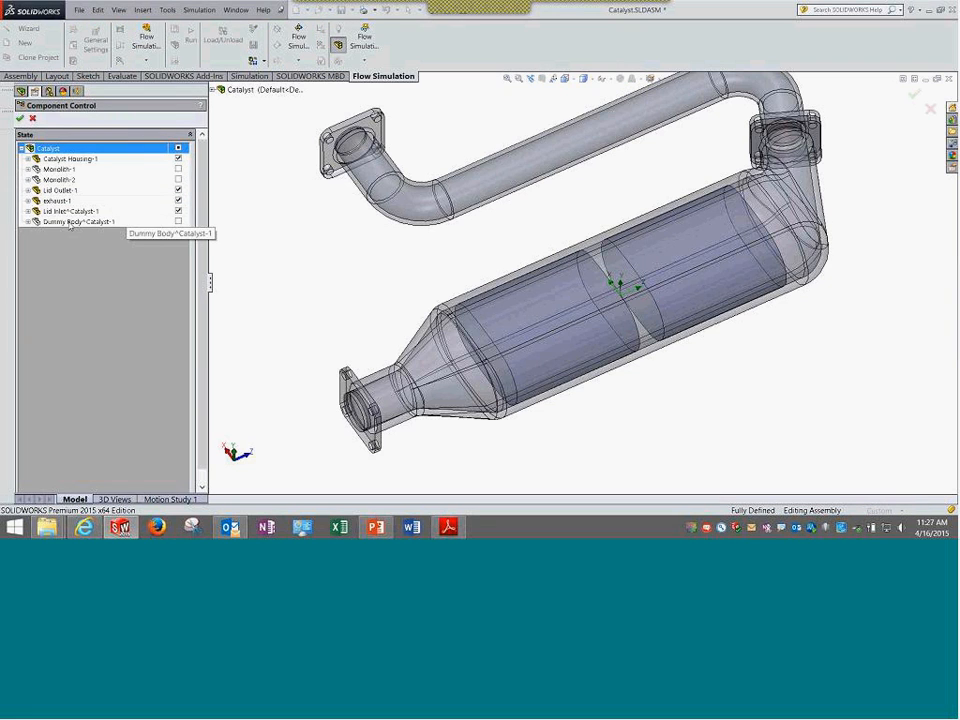
{"action": "left_click", "coordinate": [69, 222]}
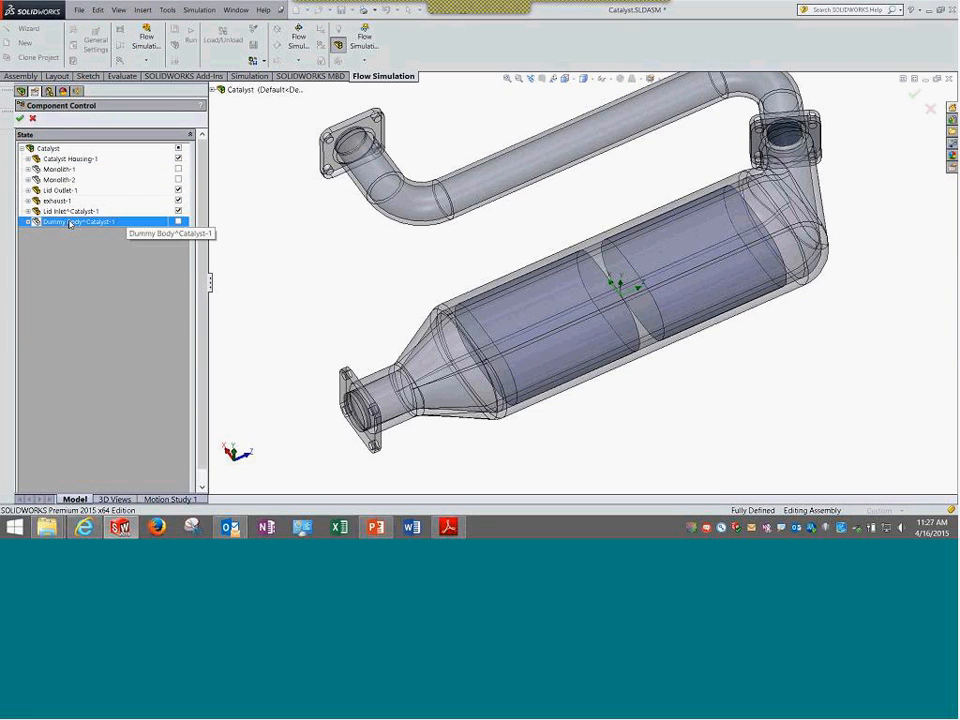
{"action": "left_click", "coordinate": [62, 180]}
{"action": "left_click", "coordinate": [38, 169]}
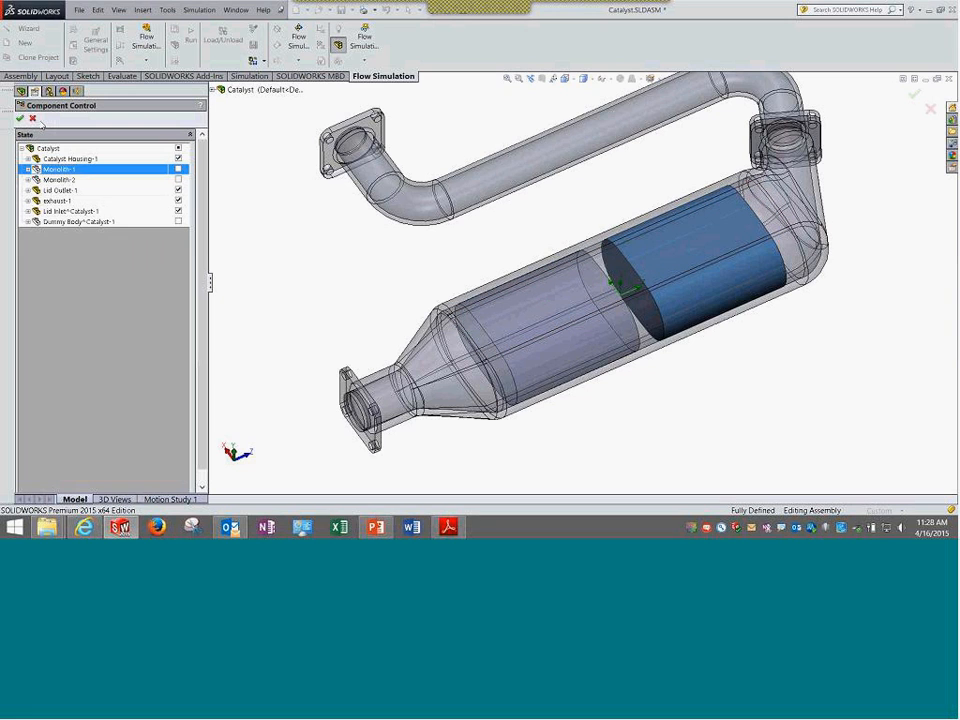
{"action": "left_click", "coordinate": [32, 119]}
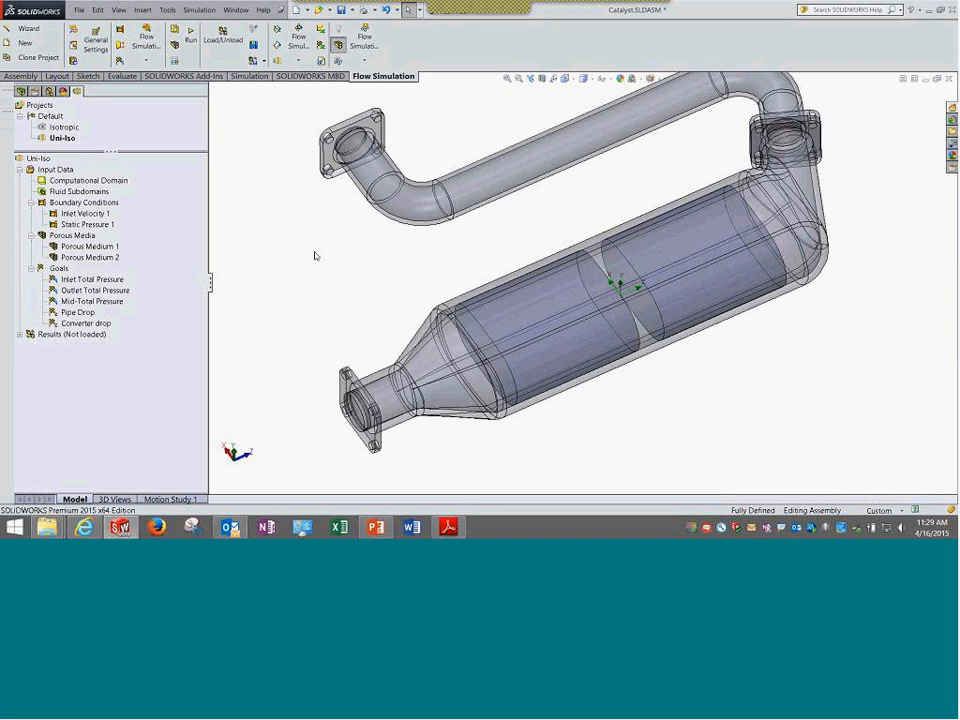
Review the project's general settings for analysis type, fluids, wall conditions and initial conditions, and leave without changes.
{"action": "right_click", "coordinate": [55, 169]}
{"action": "left_click", "coordinate": [99, 182]}
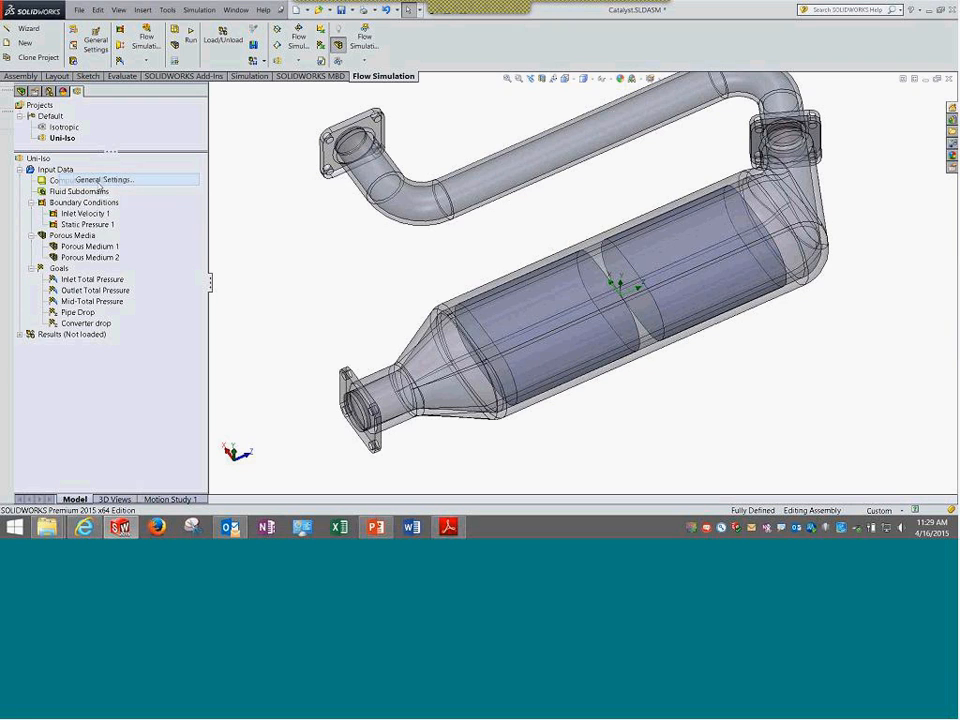
{"action": "left_click", "coordinate": [503, 284]}
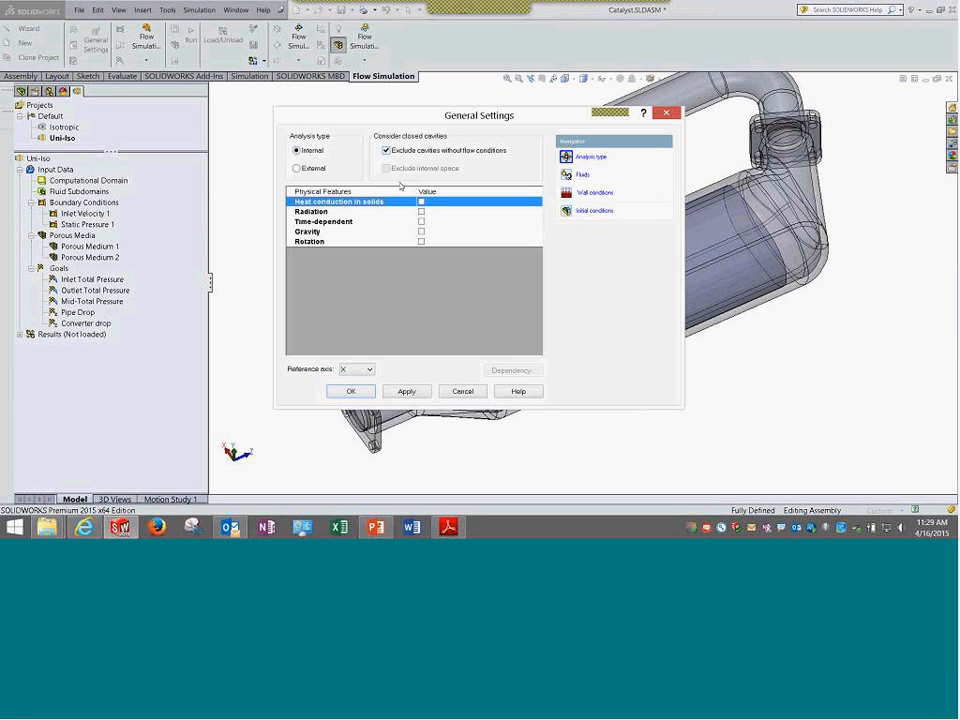
{"action": "left_click", "coordinate": [621, 179]}
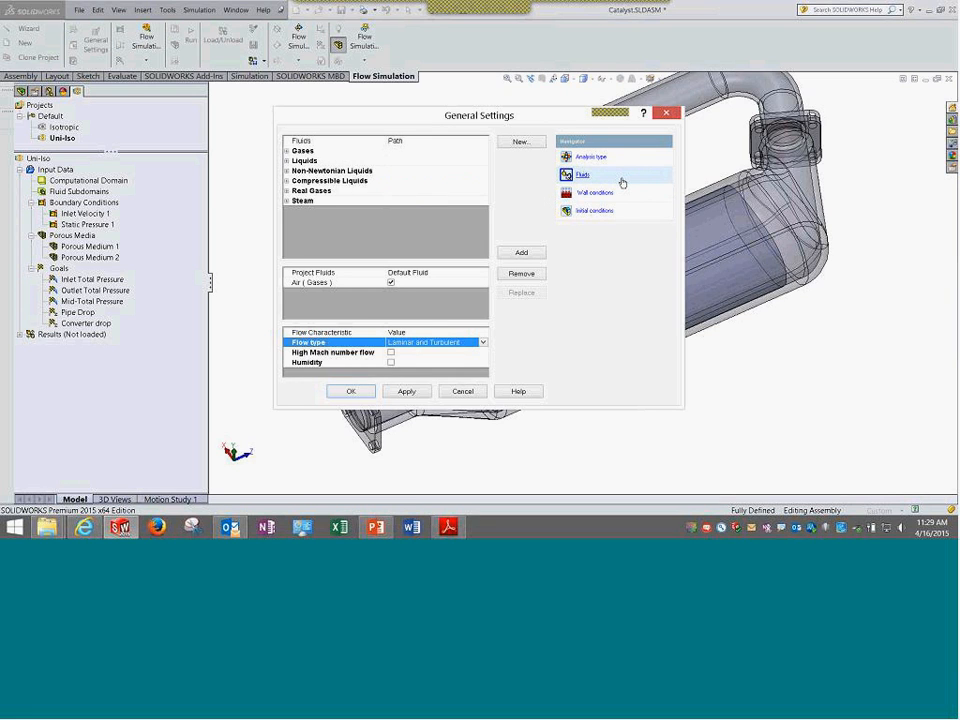
{"action": "left_click", "coordinate": [612, 196]}
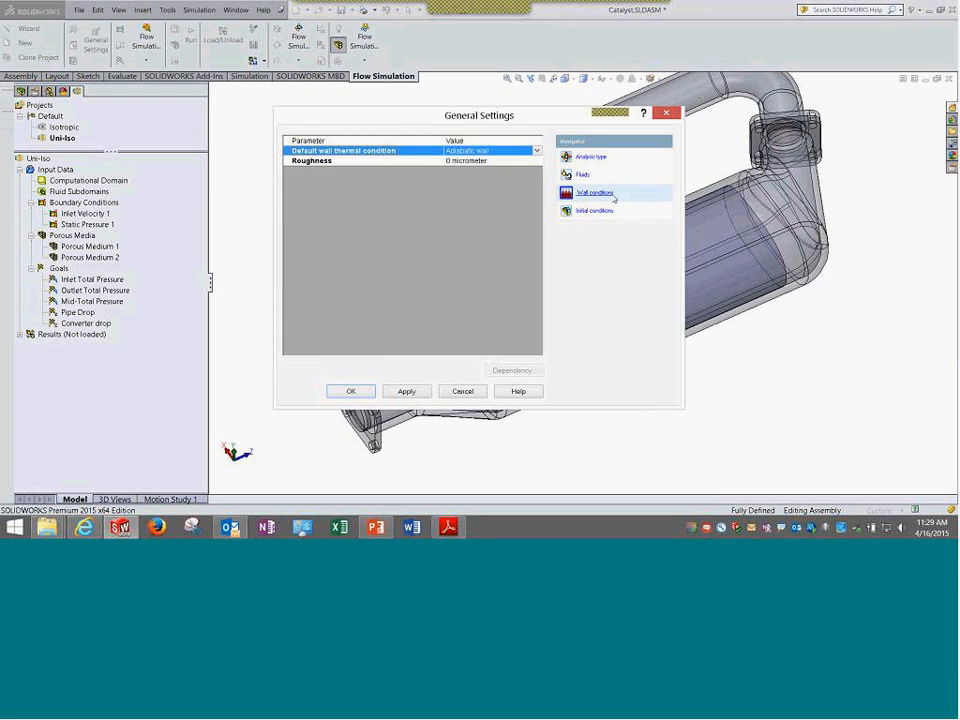
{"action": "left_click", "coordinate": [617, 211]}
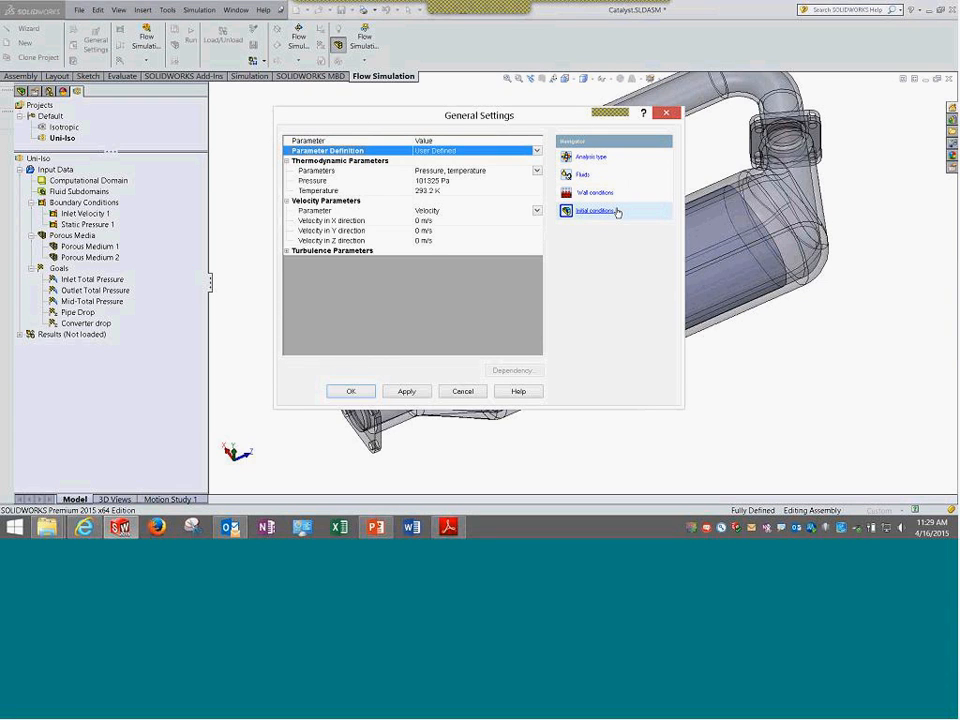
{"action": "left_click", "coordinate": [462, 391]}
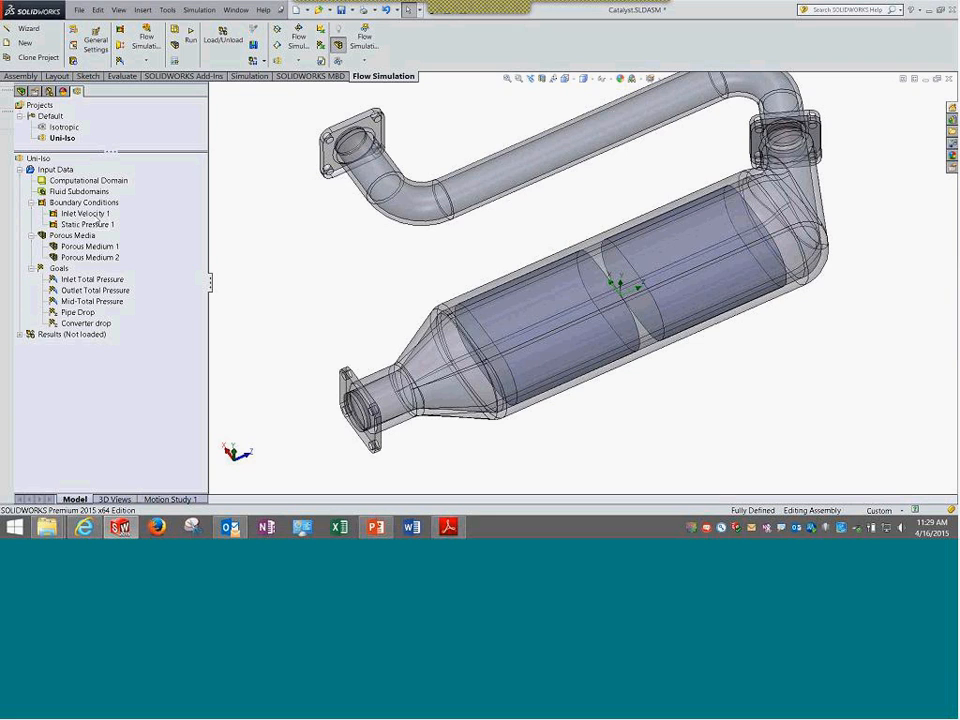
Inspect the definitions of the Inlet Velocity 1 and Static Pressure 1 boundary conditions, leaving both without changes.
{"action": "left_click", "coordinate": [85, 213]}
{"action": "right_click", "coordinate": [85, 213]}
{"action": "left_click", "coordinate": [130, 221]}
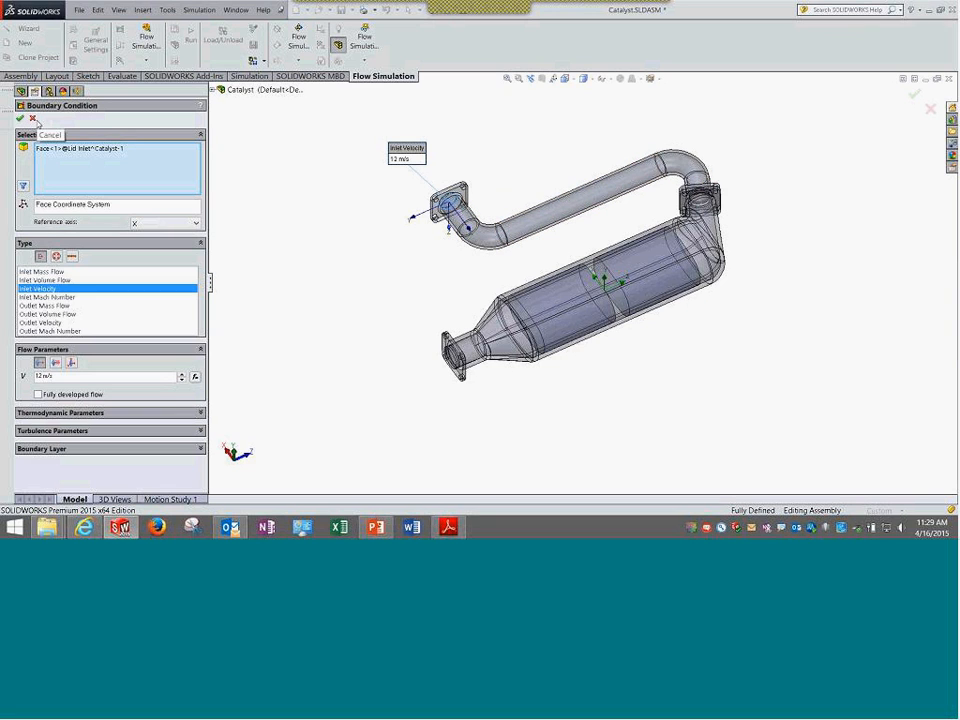
{"action": "left_click", "coordinate": [34, 119]}
{"action": "right_click", "coordinate": [101, 223]}
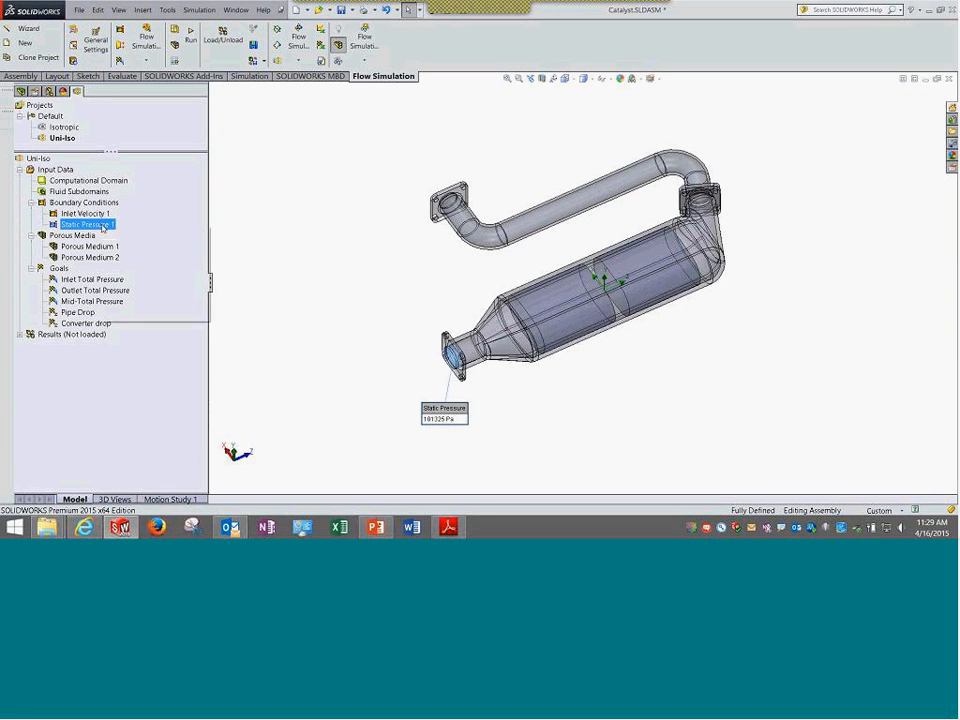
{"action": "left_click", "coordinate": [141, 234]}
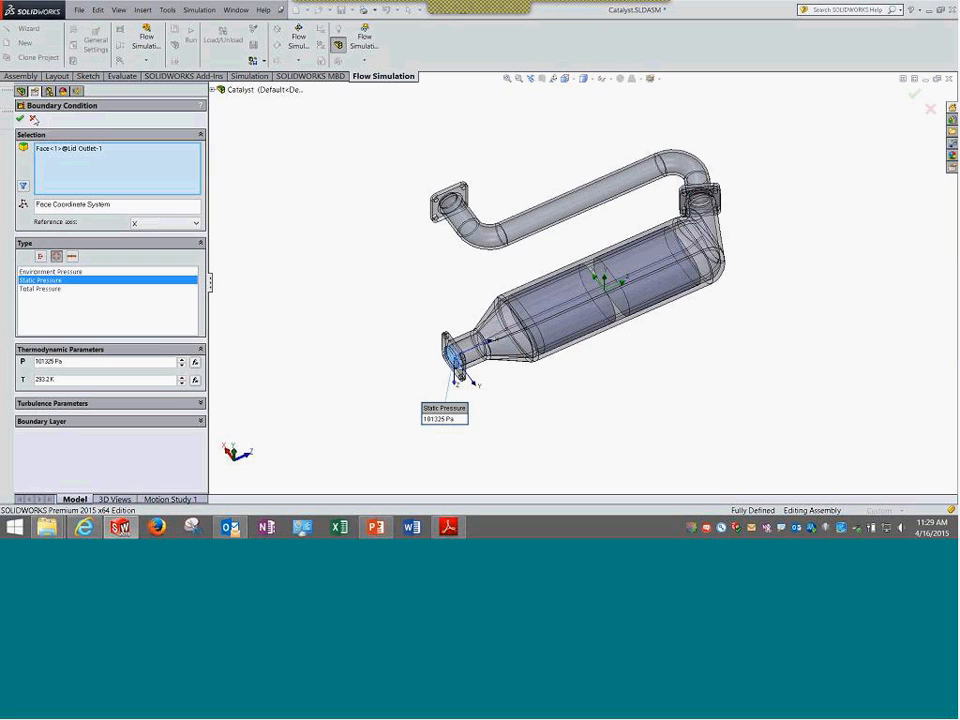
{"action": "left_click", "coordinate": [32, 119]}
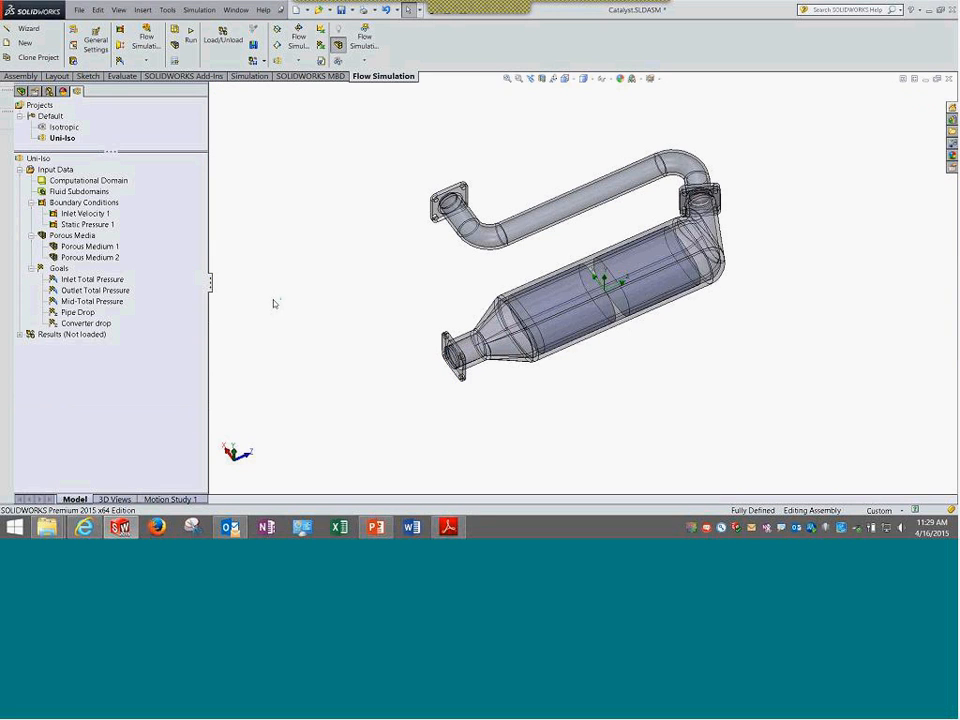
Locate the Flow Simulation command for inserting a porous medium without running it.
{"action": "right_click", "coordinate": [91, 247]}
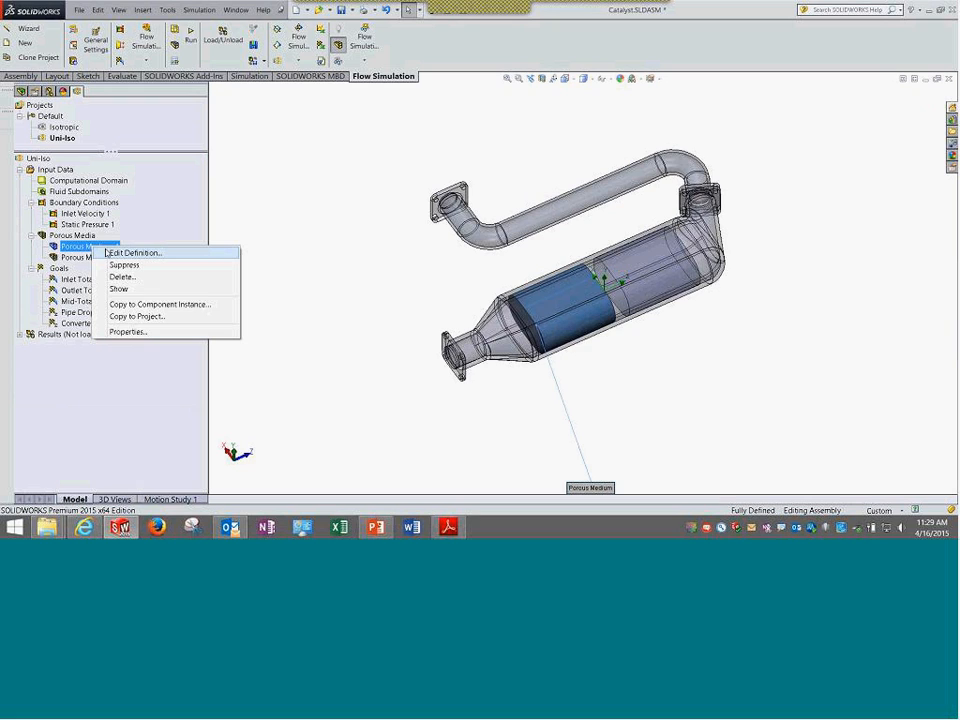
{"action": "left_click", "coordinate": [273, 236]}
{"action": "left_click", "coordinate": [167, 10]}
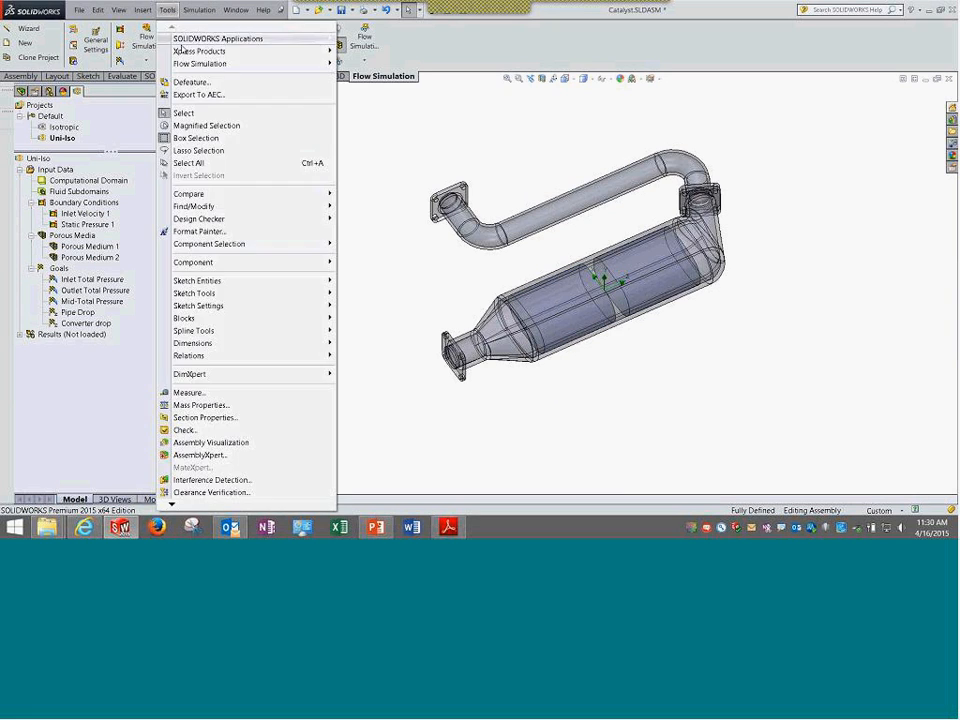
{"action": "mouse_move", "coordinate": [232, 63]}
{"action": "mouse_move", "coordinate": [367, 84]}
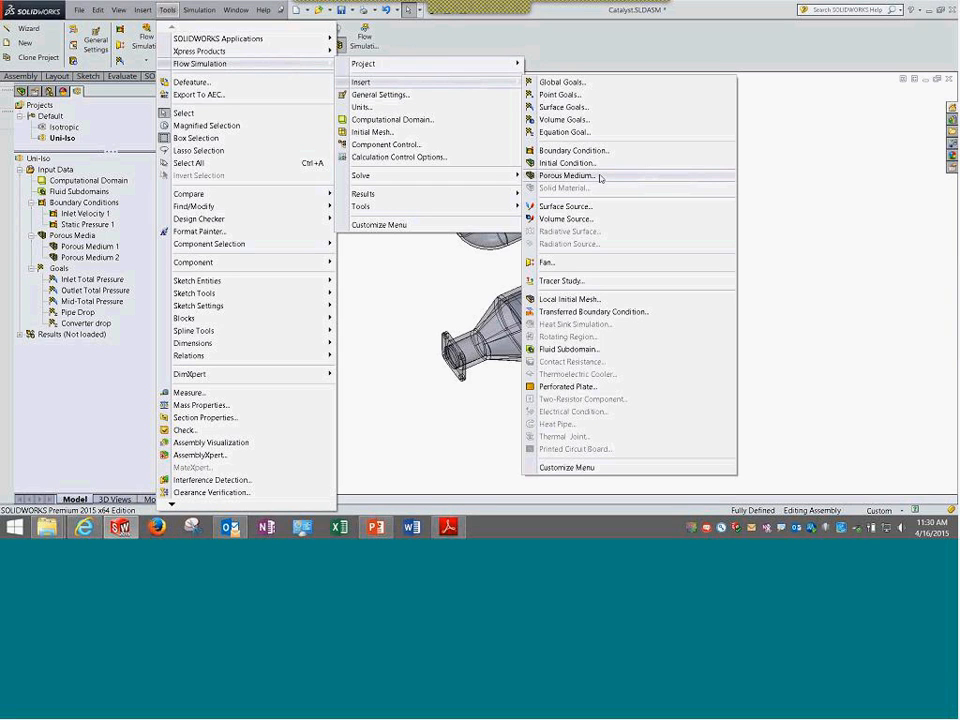
{"action": "left_click", "coordinate": [379, 297]}
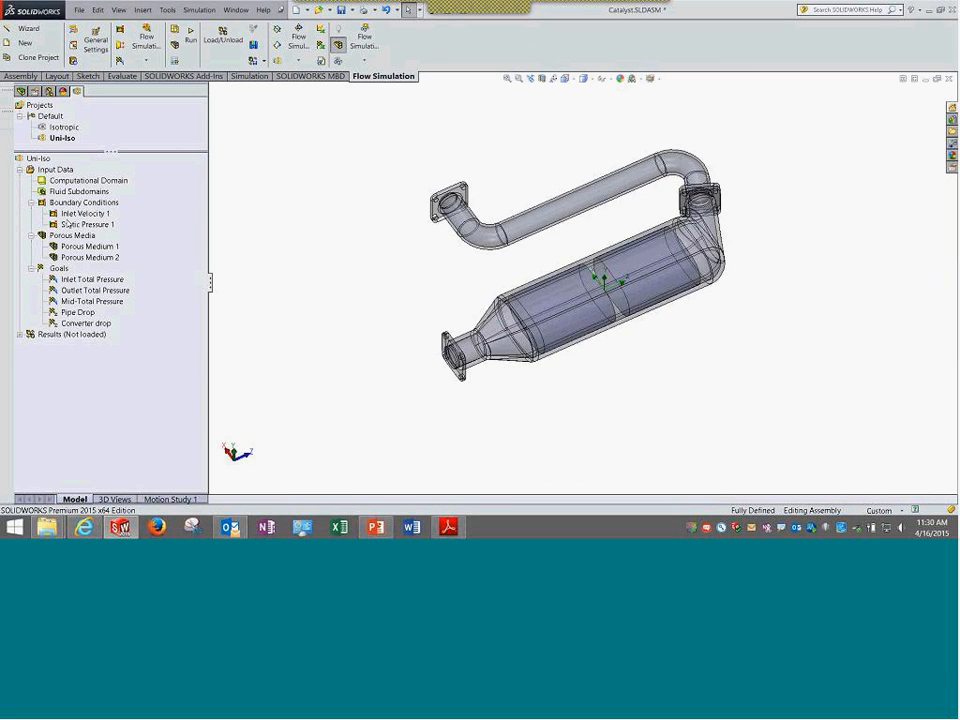
Open the definition of Porous Medium 1 and highlight the component assigned to it.
{"action": "right_click", "coordinate": [83, 247]}
{"action": "left_click", "coordinate": [108, 254]}
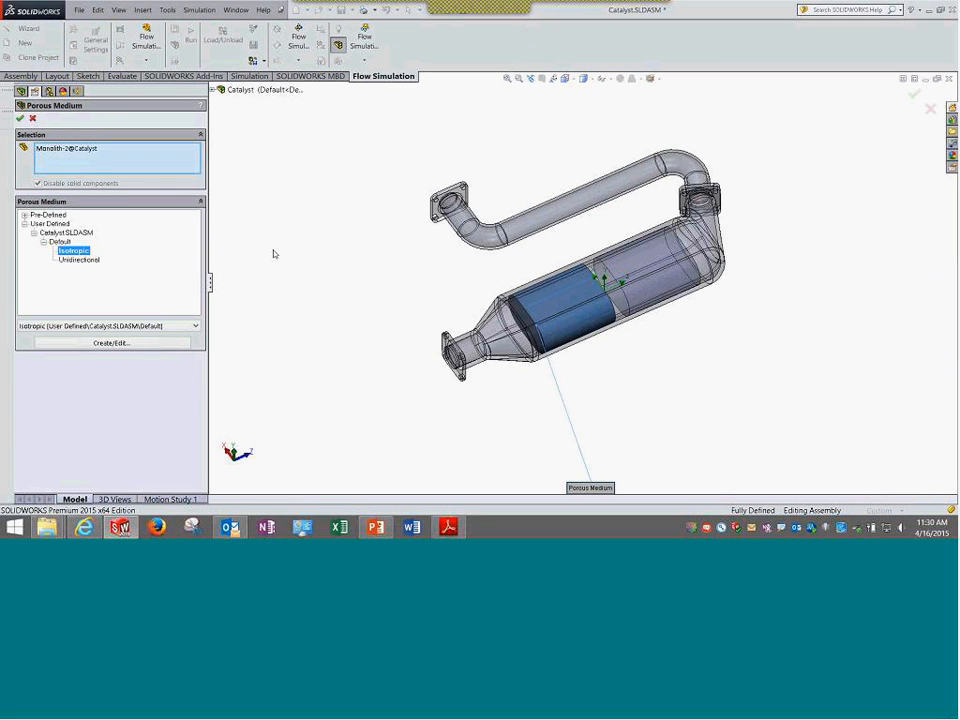
{"action": "left_click", "coordinate": [90, 157]}
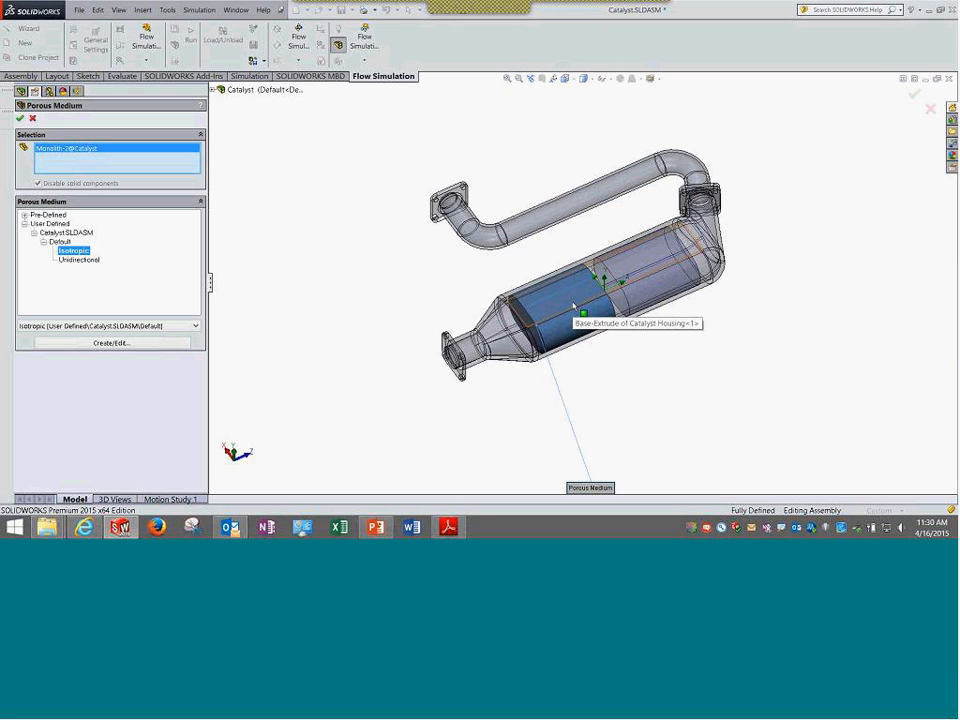
Choose the predefined 1/2" Metal Mesh Media from the UAF Metal Mesh Filters as the porous medium's material.
{"action": "left_click", "coordinate": [24, 215]}
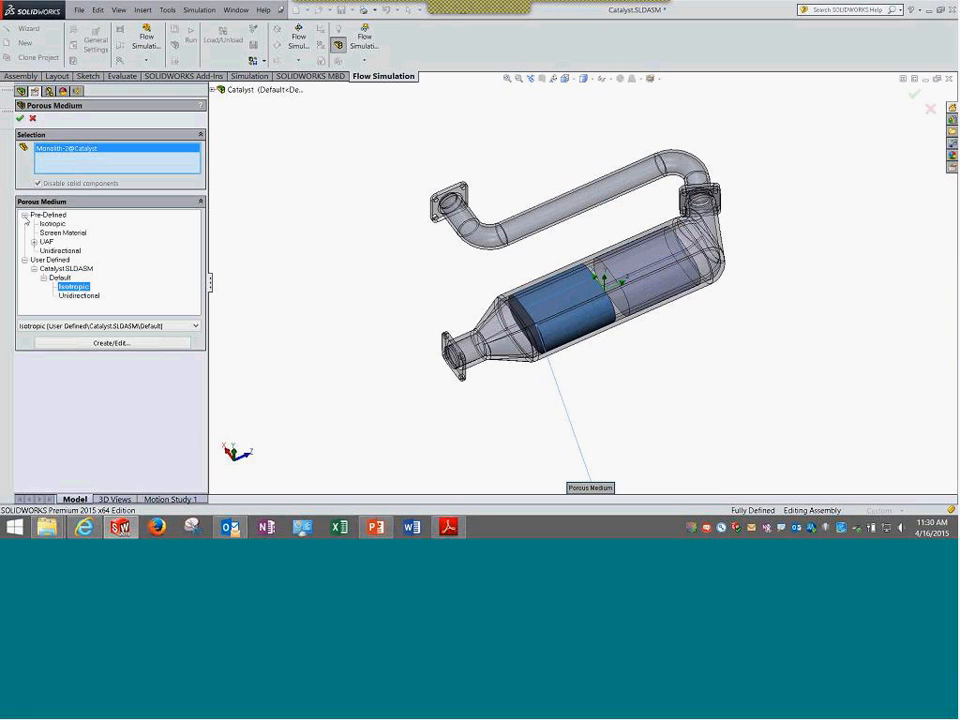
{"action": "left_click", "coordinate": [34, 242]}
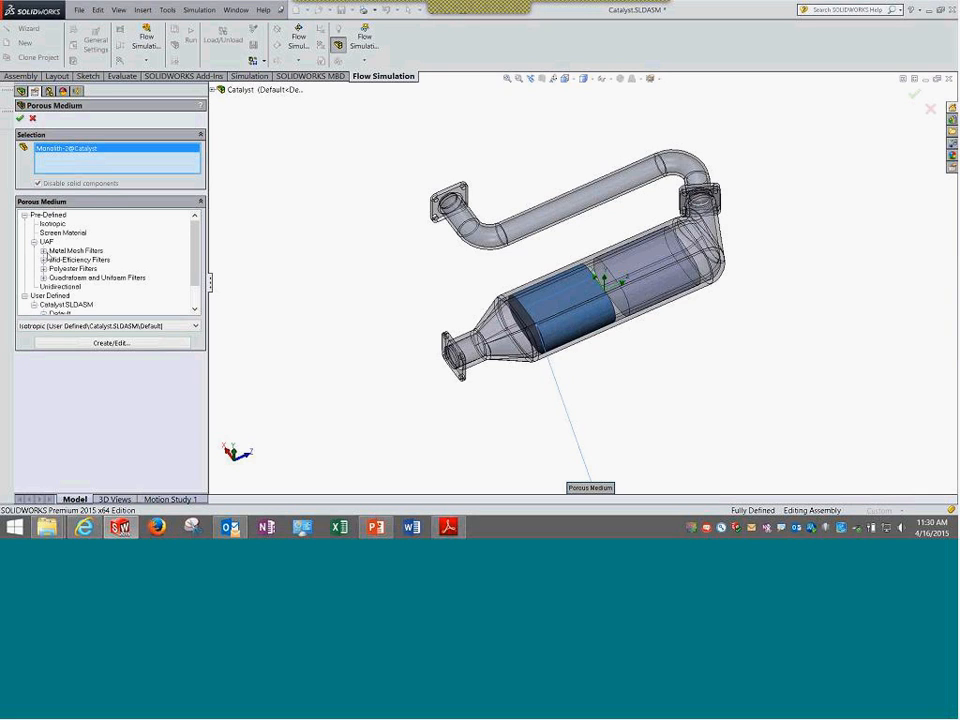
{"action": "left_click", "coordinate": [43, 250]}
{"action": "left_click", "coordinate": [92, 259]}
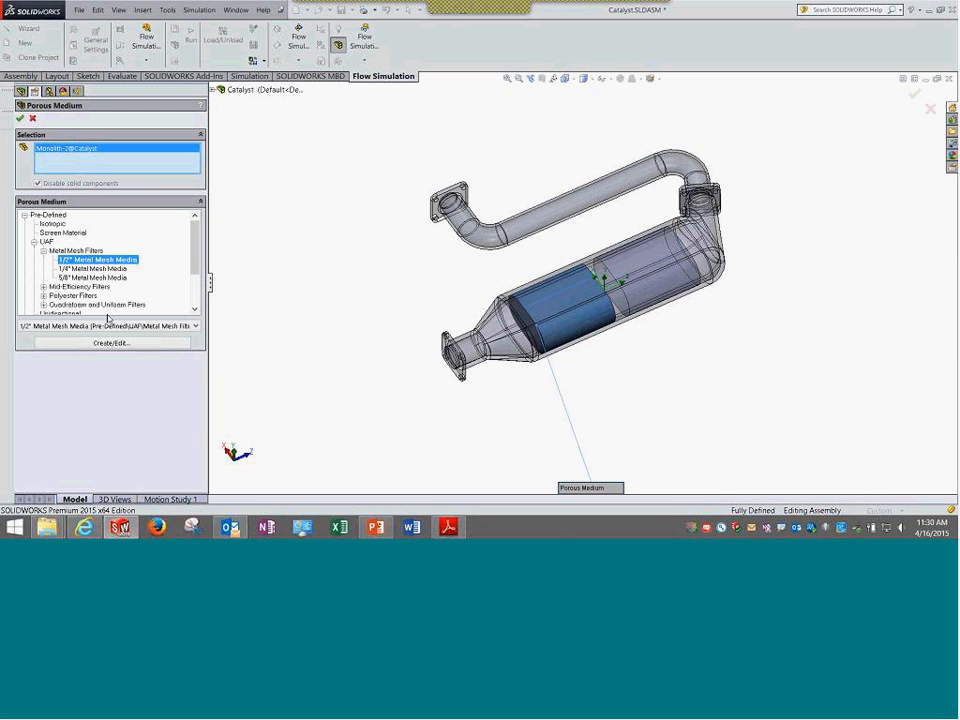
Examine the properties and pressure drop vs. velocity curve of 1/2" Metal Mesh Media in the Engineering Database, then close it.
{"action": "left_click", "coordinate": [113, 343]}
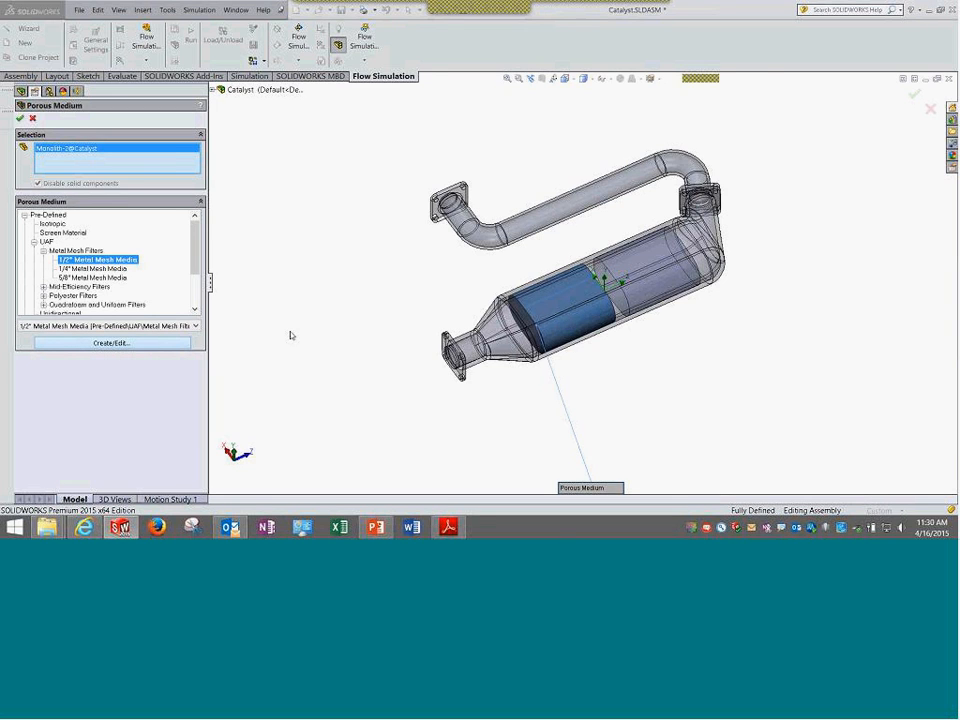
{"action": "double_click", "coordinate": [390, 172]}
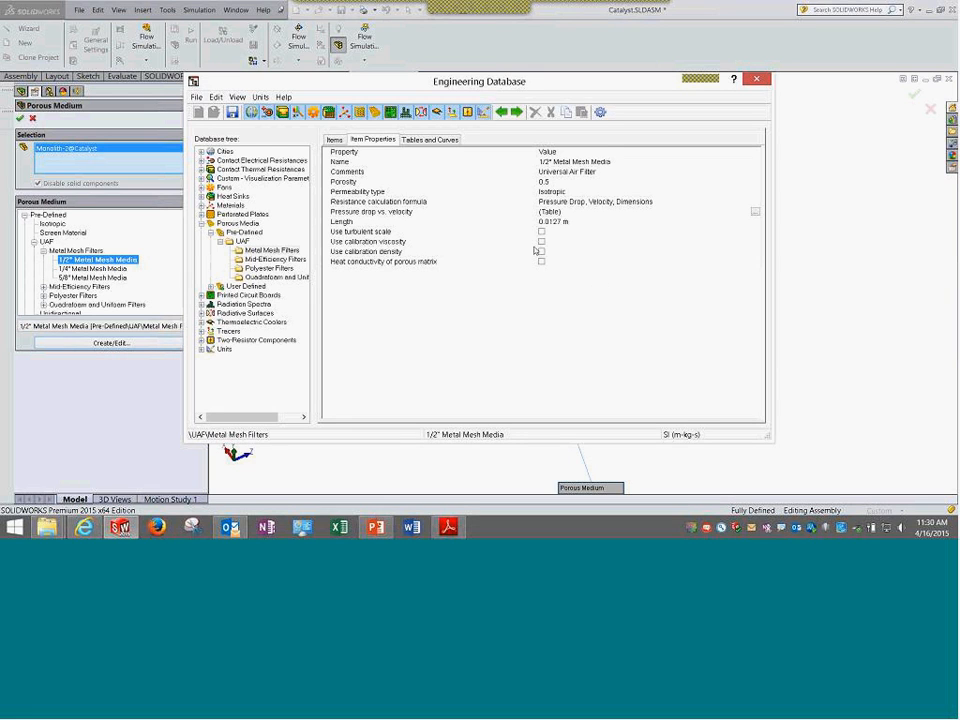
{"action": "left_click", "coordinate": [429, 139]}
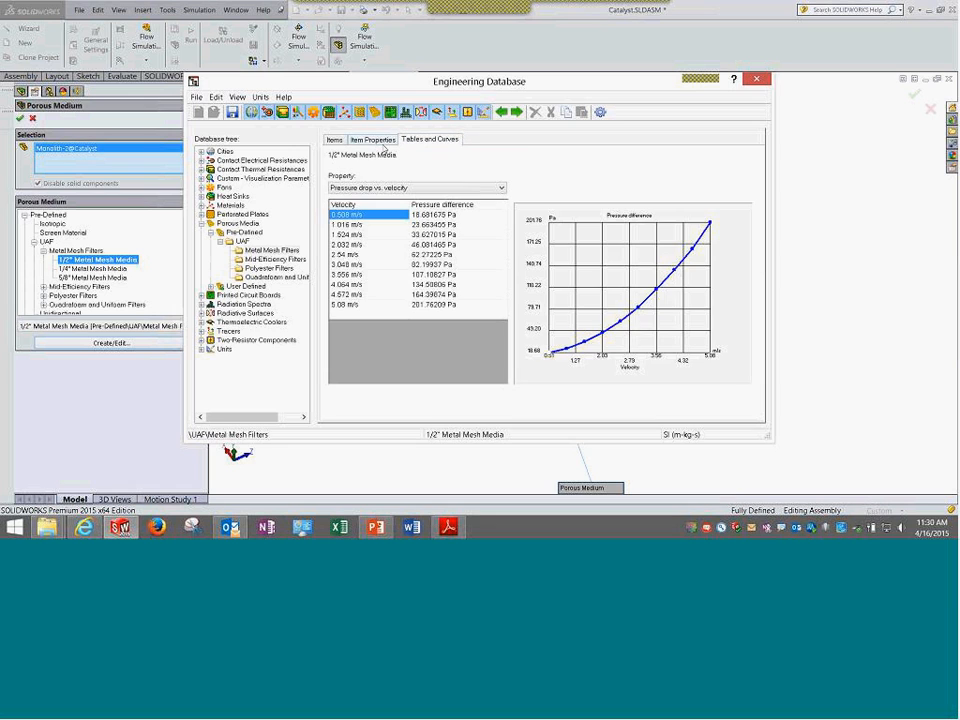
{"action": "left_click", "coordinate": [386, 141]}
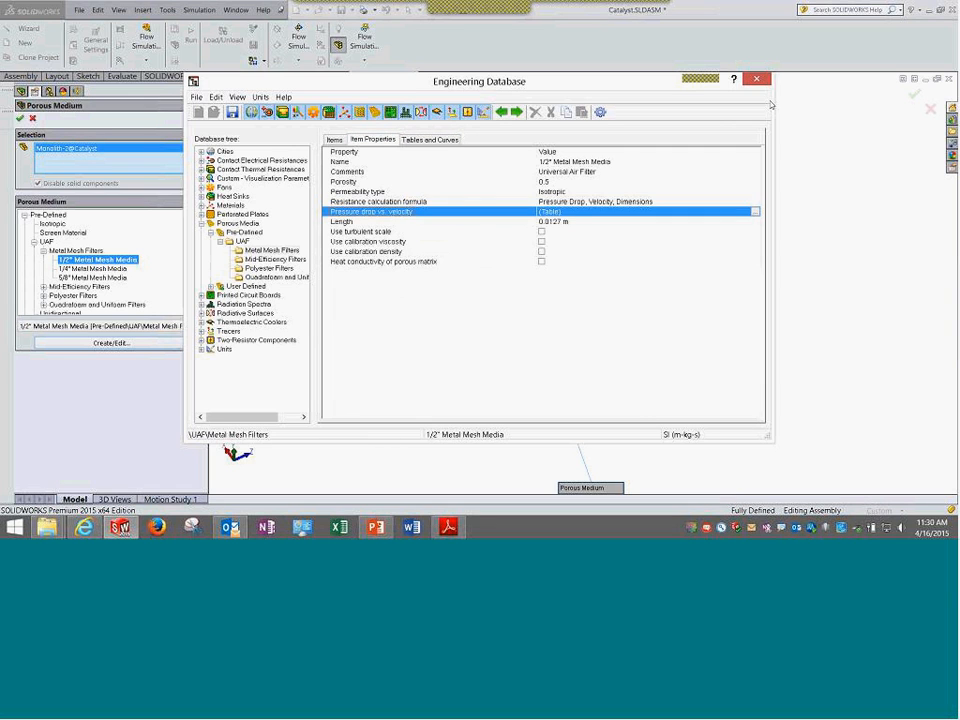
{"action": "left_click", "coordinate": [757, 79]}
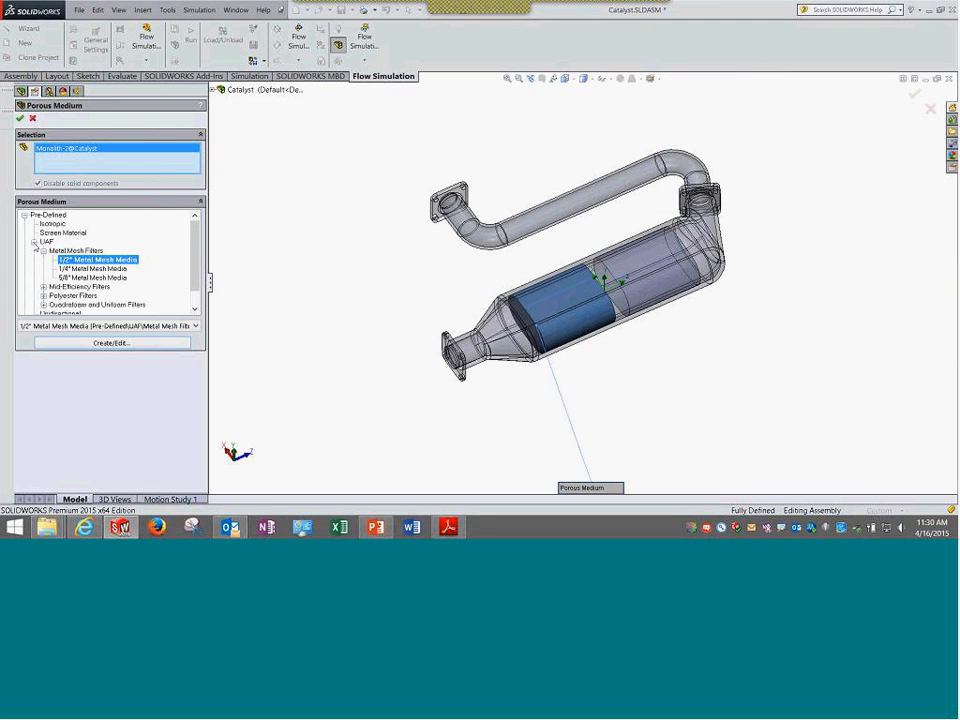
Review the predefined UAF filter categories and collapse the Metal Mesh Filters and UAF groups.
{"action": "left_click", "coordinate": [34, 242]}
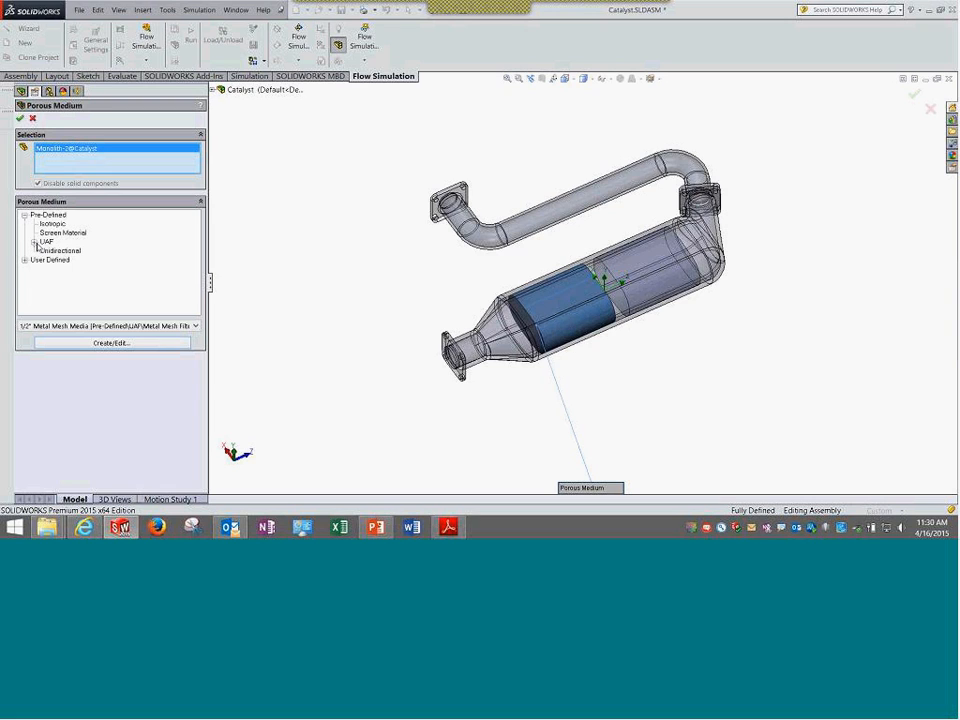
{"action": "left_click", "coordinate": [34, 242]}
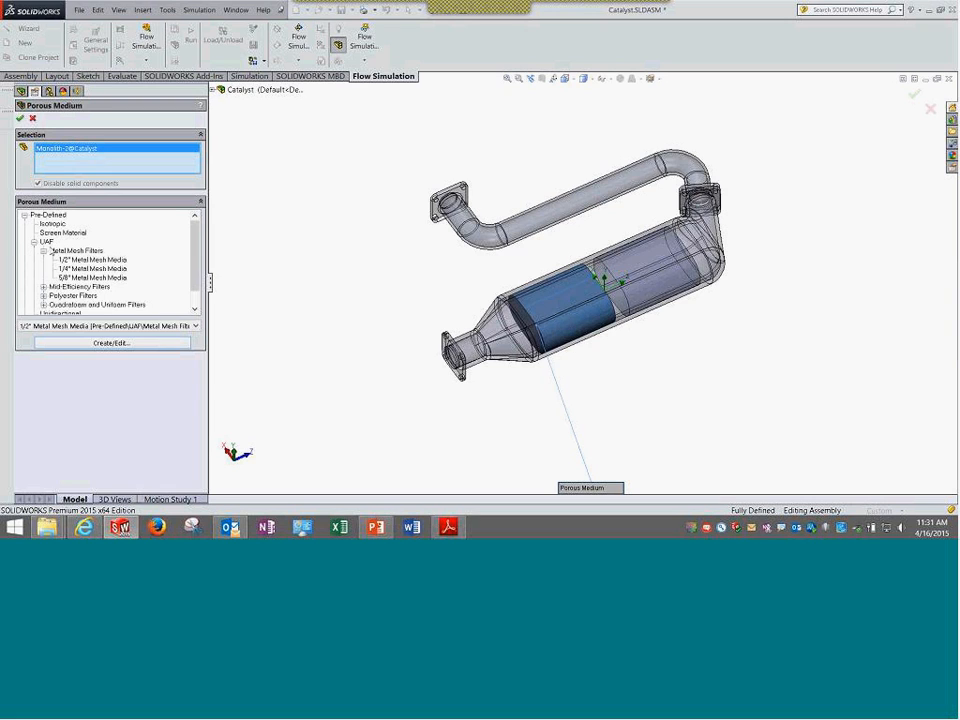
{"action": "left_click", "coordinate": [43, 250]}
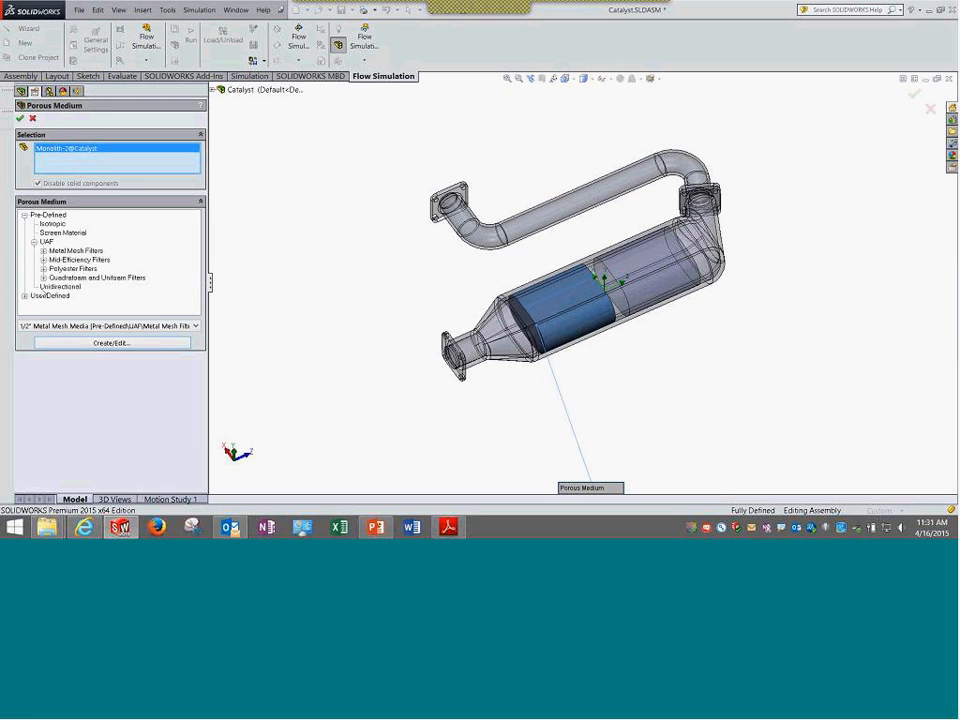
{"action": "left_click", "coordinate": [34, 242]}
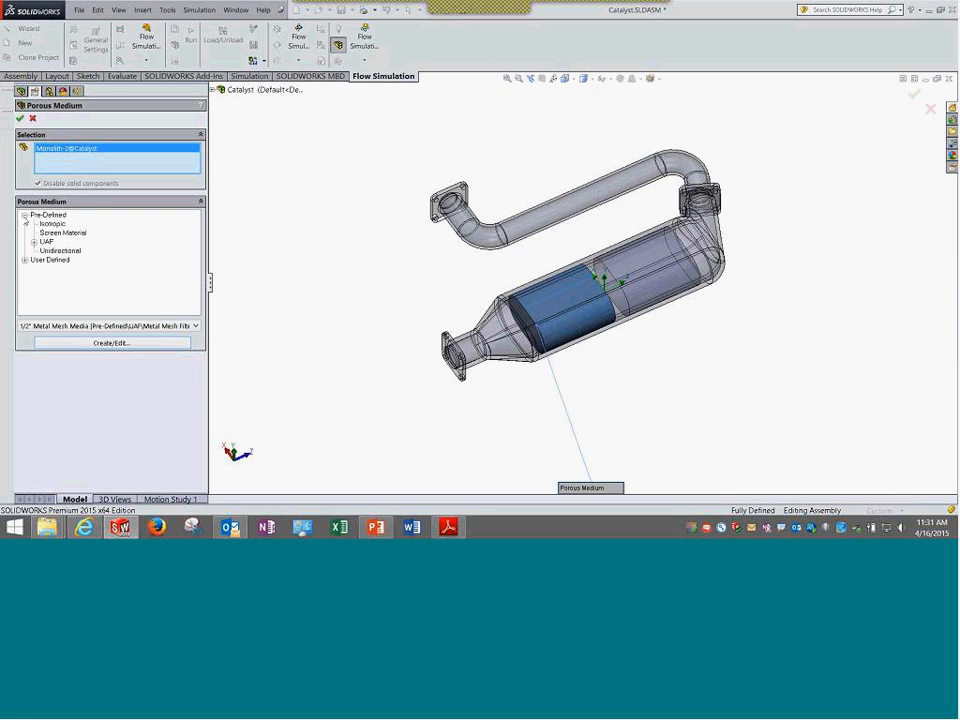
Choose the user-defined Isotropic medium from the Catalyst.SLDASM Default group as the porous medium's material.
{"action": "left_click", "coordinate": [24, 215]}
{"action": "left_click", "coordinate": [24, 224]}
{"action": "left_click", "coordinate": [34, 233]}
{"action": "left_click", "coordinate": [43, 241]}
{"action": "left_click", "coordinate": [72, 251]}
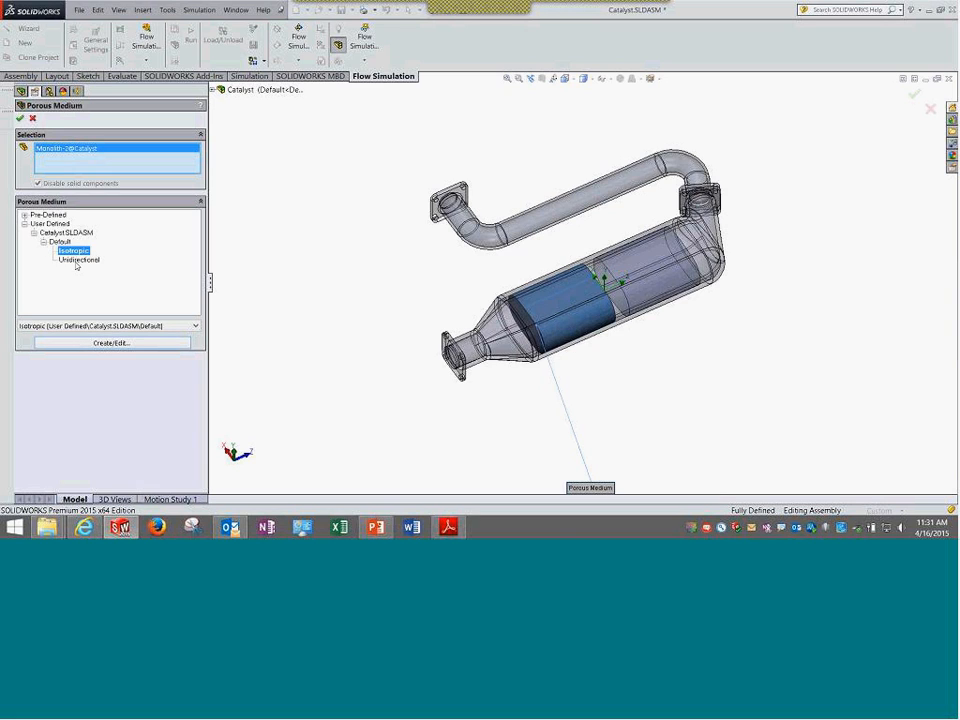
Open the user-defined Isotropic item's properties in the Engineering Database and highlight its porosity.
{"action": "left_click", "coordinate": [109, 345]}
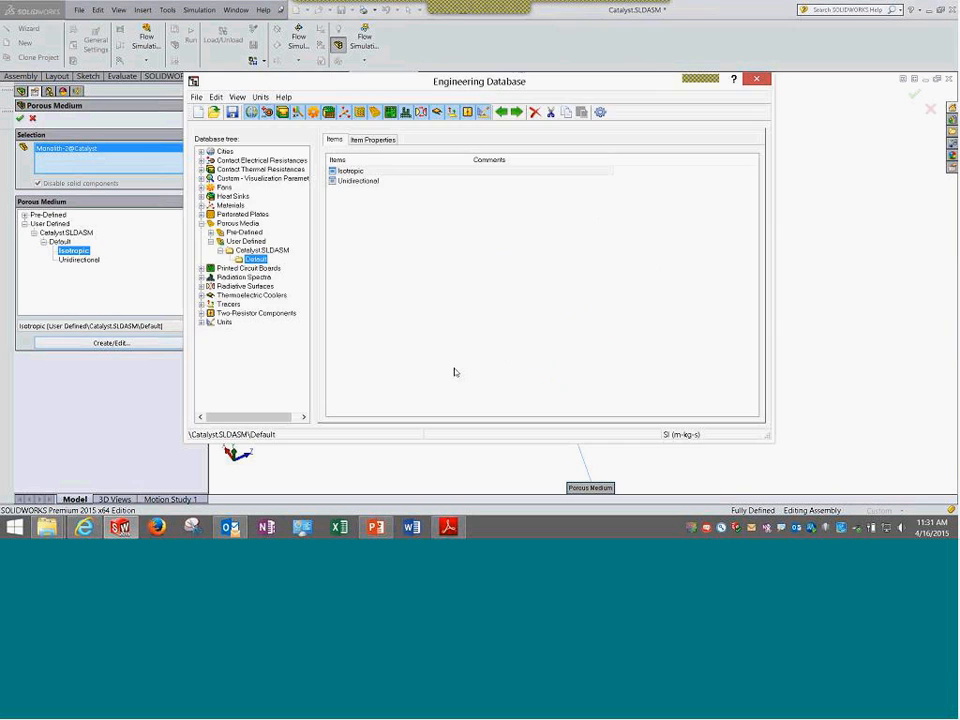
{"action": "double_click", "coordinate": [372, 176]}
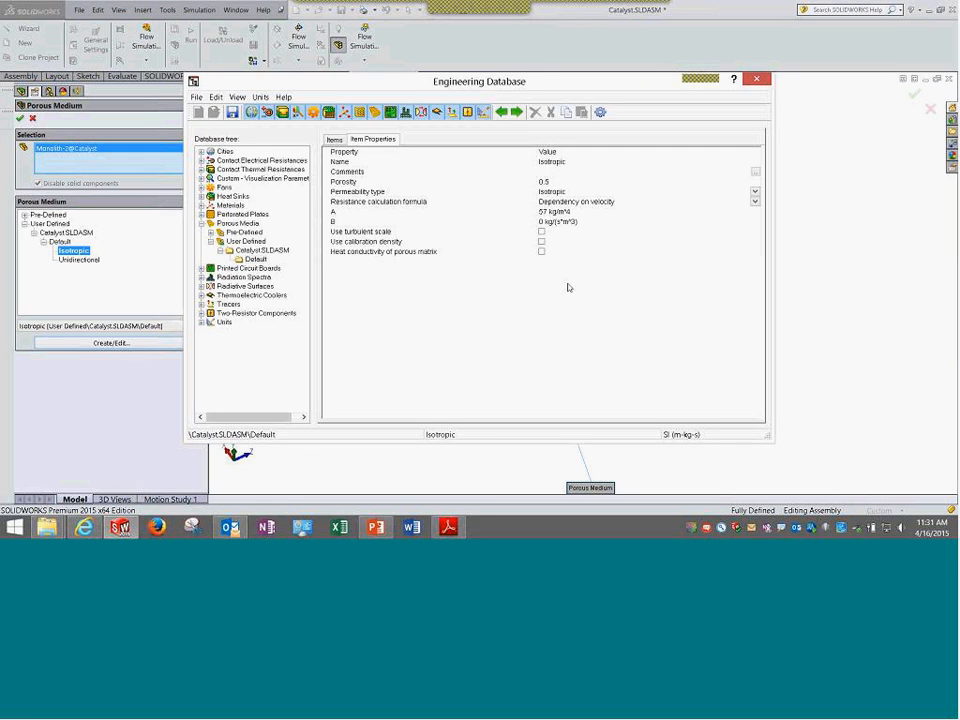
{"action": "left_click", "coordinate": [560, 183]}
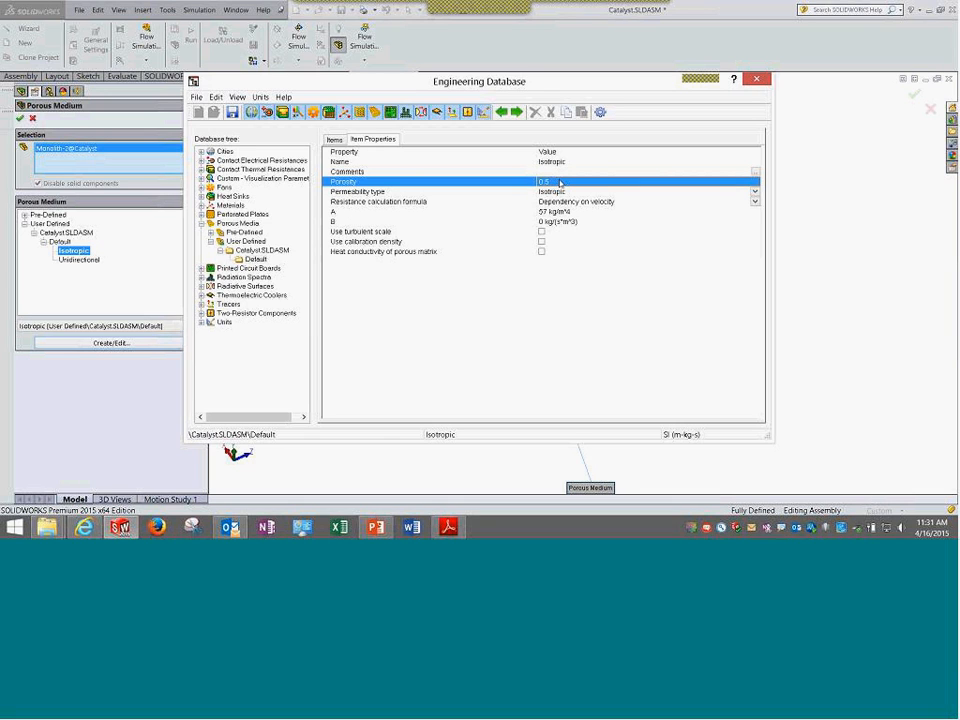
Open KnowledgeBase.chm from the DATA (D:) drive and search it for "porous medium".
{"action": "key", "text": "super+d"}
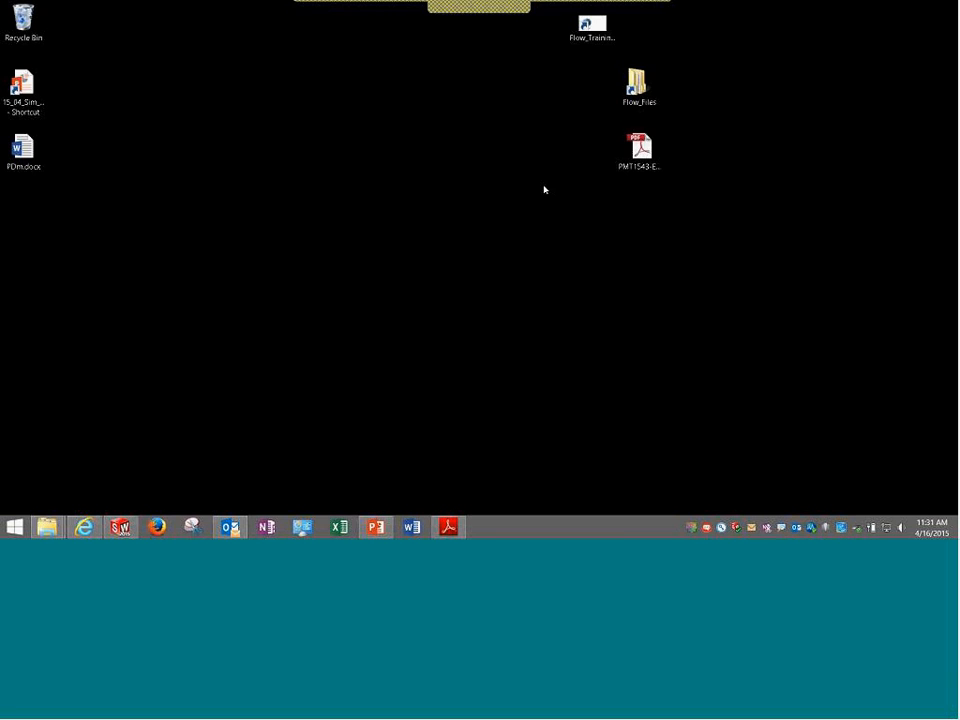
{"action": "key", "text": "super+d"}
{"action": "key", "text": "super+e"}
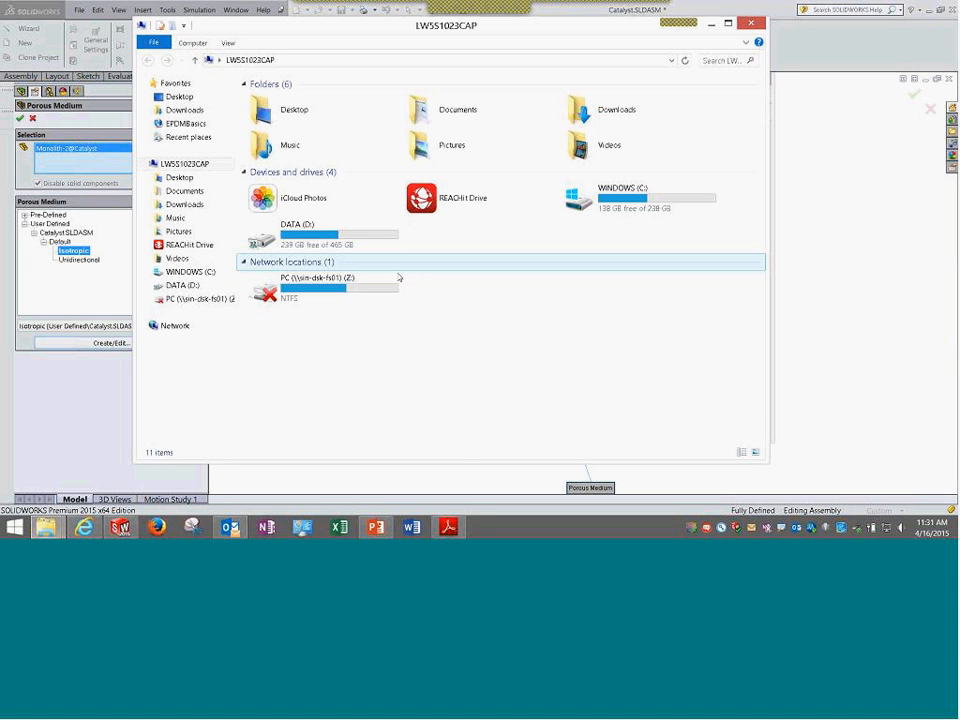
{"action": "double_click", "coordinate": [295, 232]}
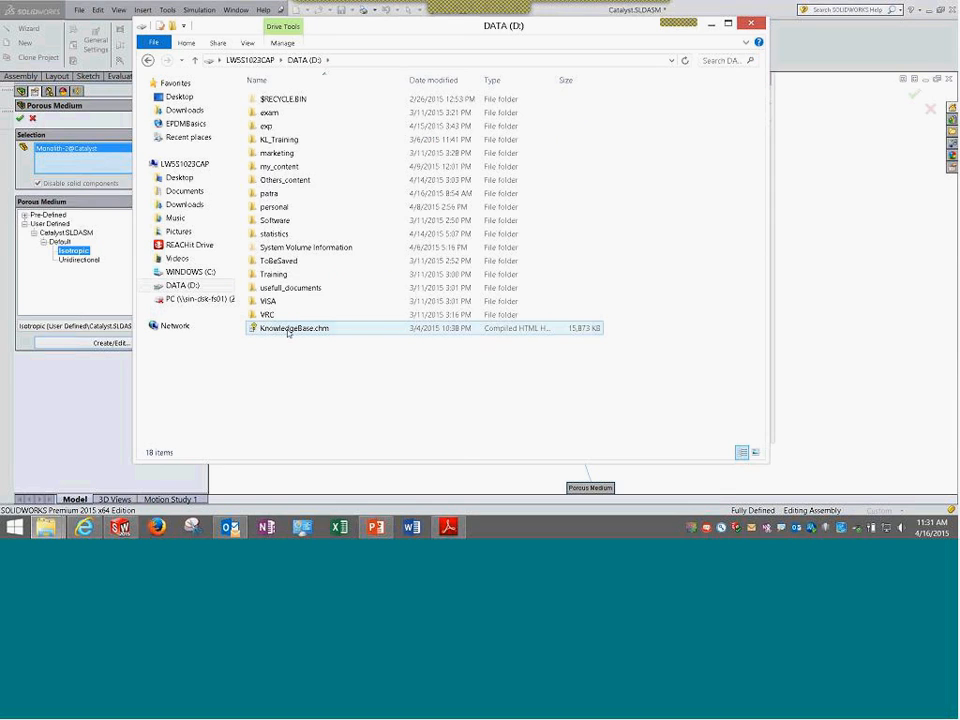
{"action": "double_click", "coordinate": [284, 328]}
{"action": "type", "text": "porous"}
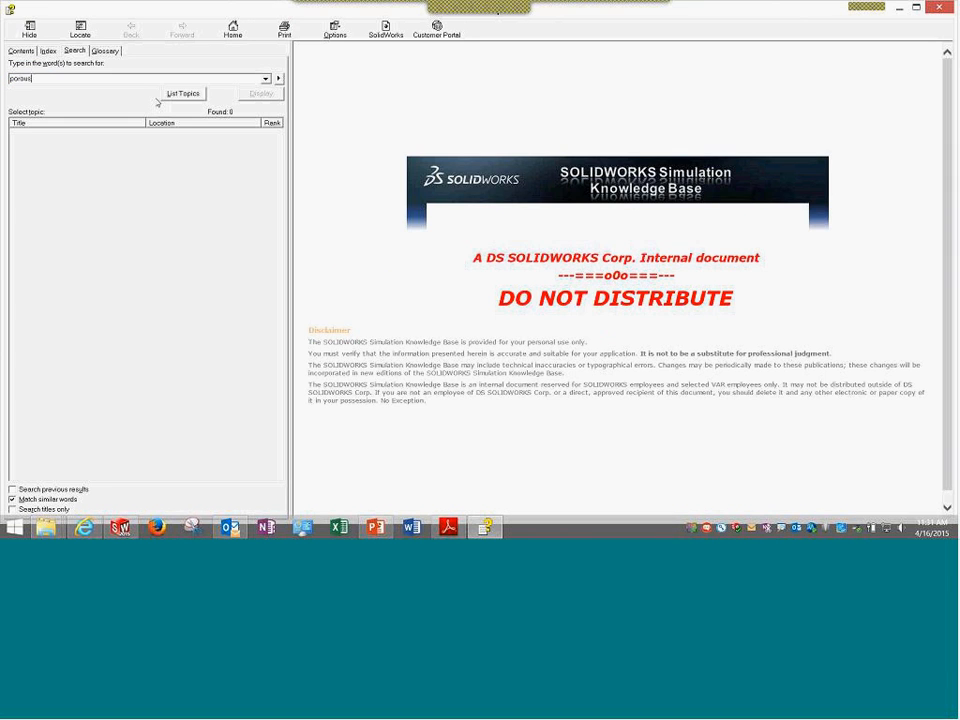
{"action": "type", "text": " medium"}
{"action": "key", "text": "Return"}
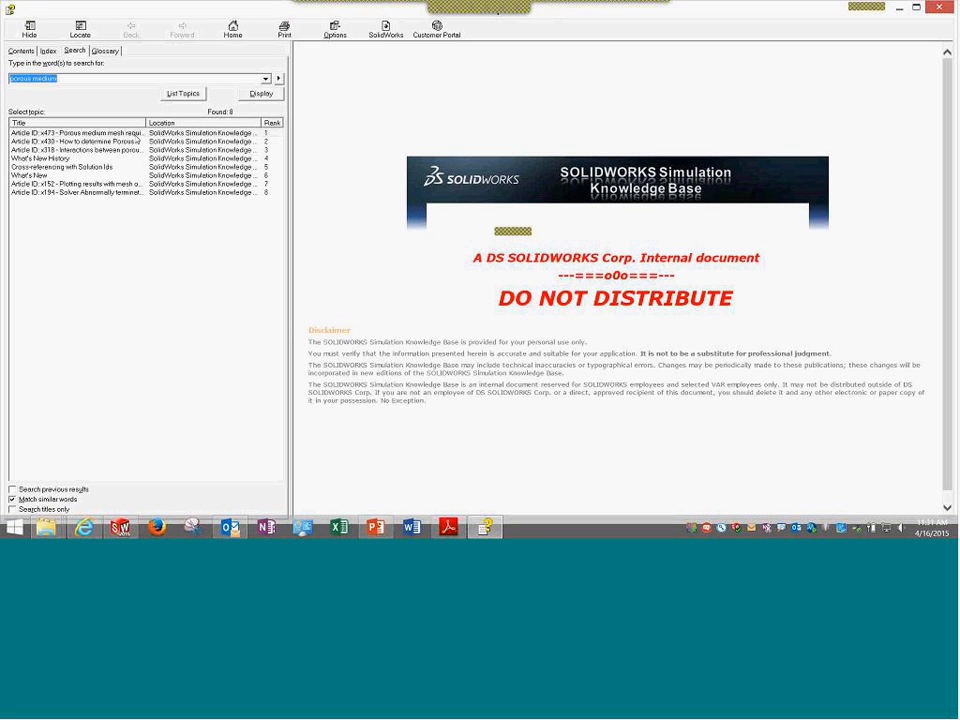
Open the "Porous medium mesh requirements" article and read its notes on porosity, permeability, flow resistance and meshing.
{"action": "double_click", "coordinate": [135, 134]}
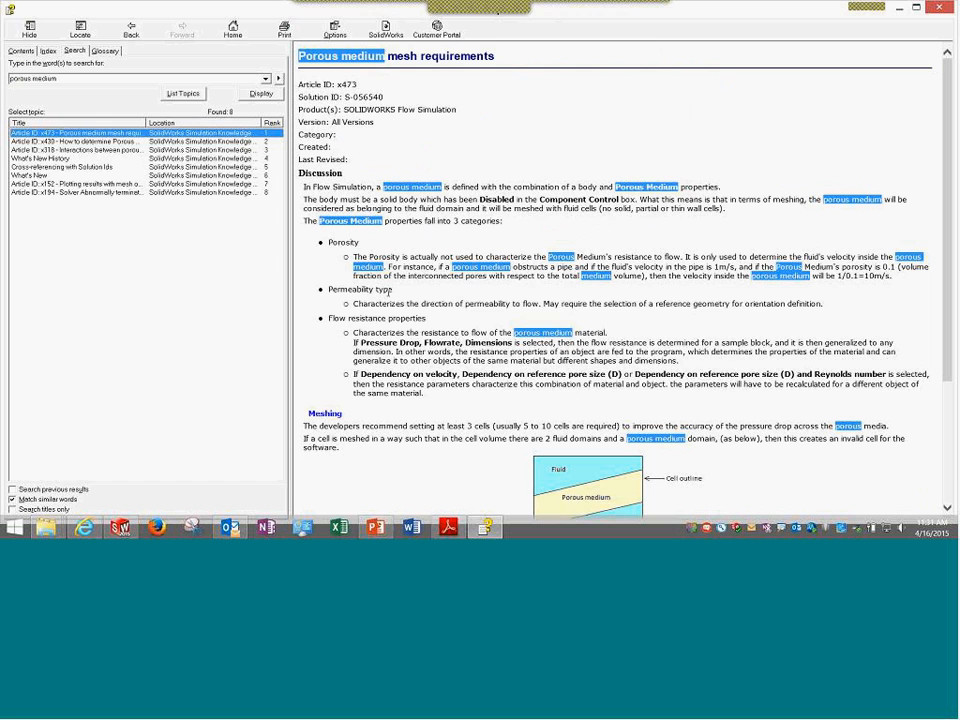
{"action": "scroll", "coordinate": [390, 290], "scroll_direction": "down", "scroll_amount": 1}
{"action": "scroll", "coordinate": [390, 303], "scroll_direction": "down", "scroll_amount": 5}
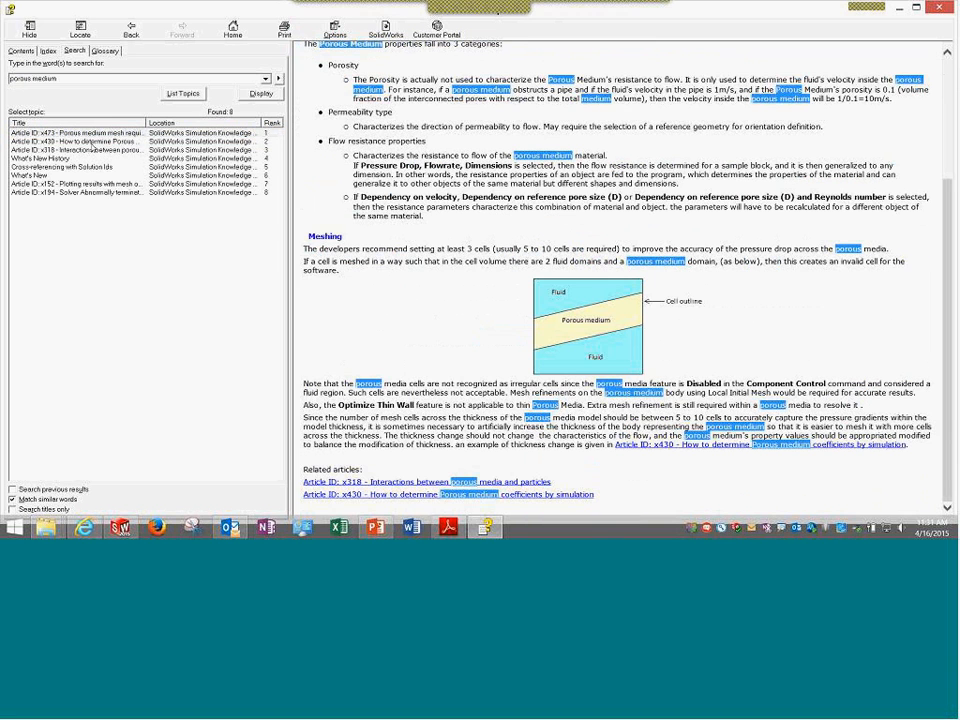
Open the article "How to determine Porous medium coefficients by simulation" and highlight its title and Solution ID.
{"action": "left_click", "coordinate": [92, 142]}
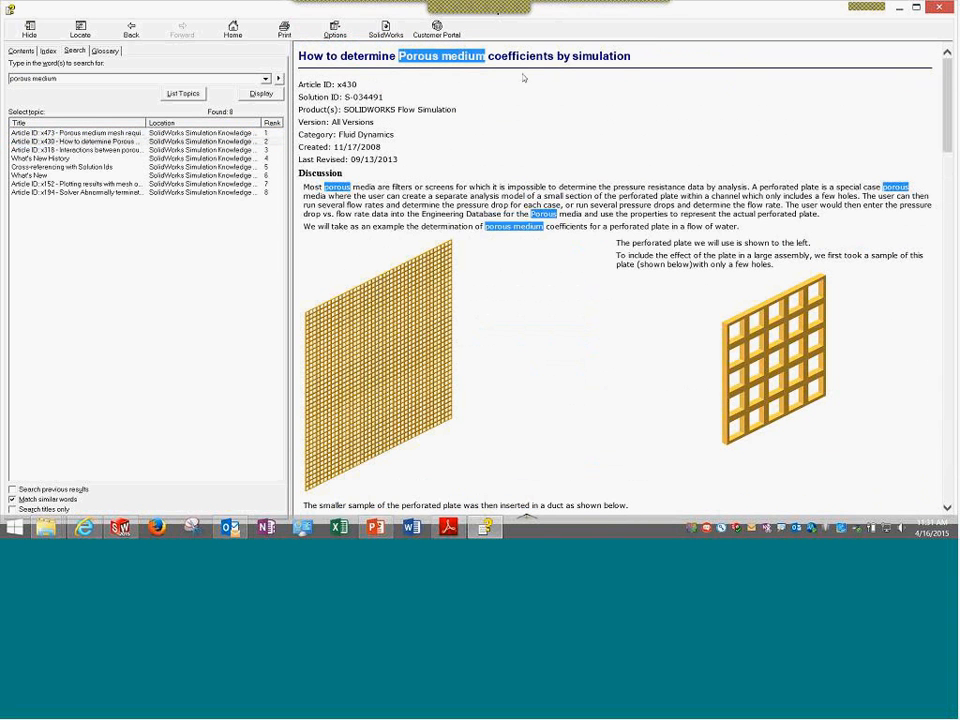
{"action": "left_click_drag", "start_coordinate": [634, 59], "coordinate": [299, 59]}
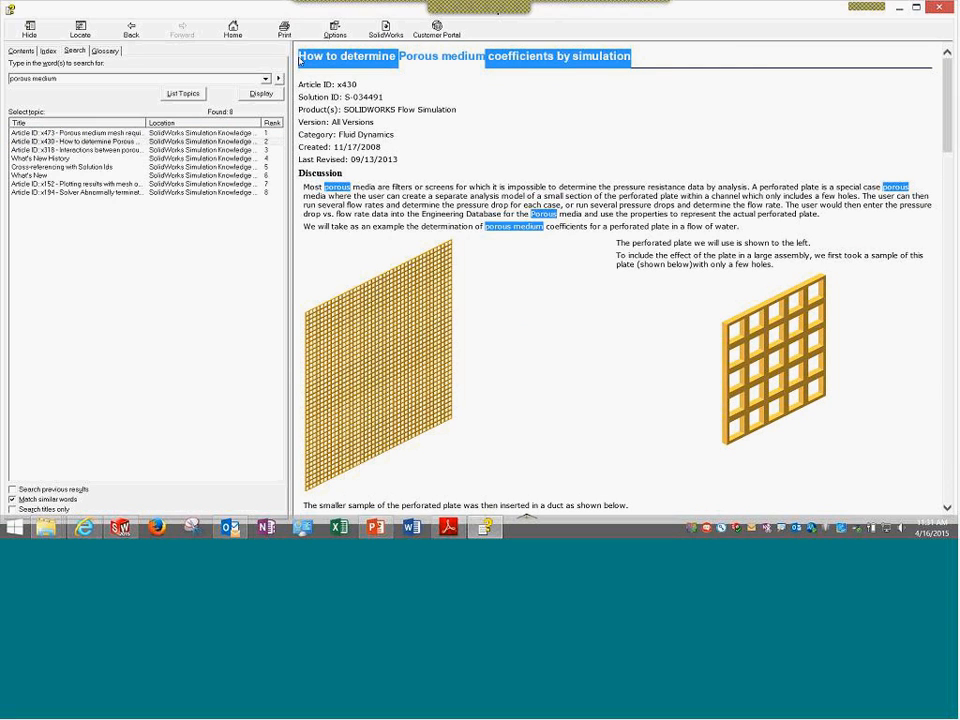
{"action": "left_click", "coordinate": [435, 135]}
{"action": "left_click_drag", "start_coordinate": [385, 100], "coordinate": [346, 101]}
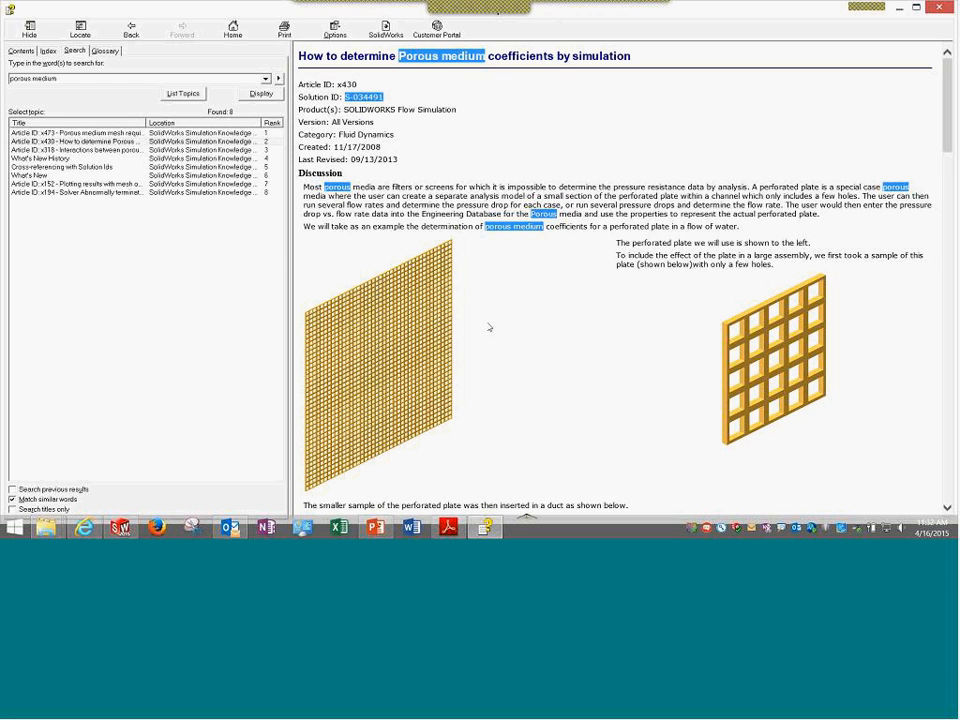
Examine the article's perforated plate sample, the duct setup and the pressure drop curve along the duct.
{"action": "scroll", "coordinate": [489, 327], "scroll_direction": "down", "scroll_amount": 5}
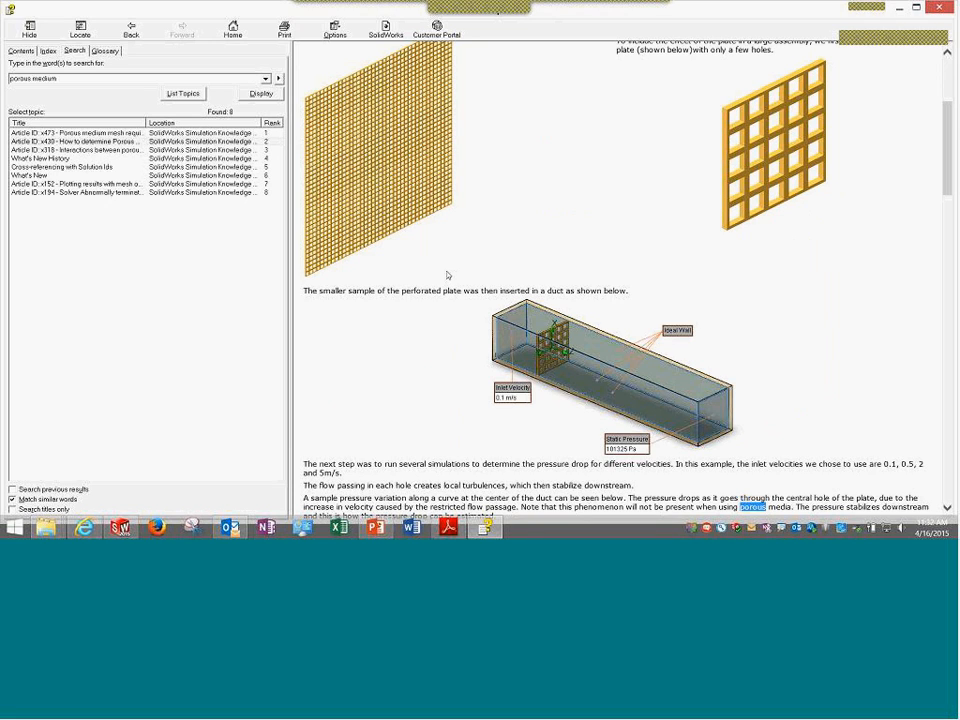
{"action": "scroll", "coordinate": [447, 275], "scroll_direction": "up", "scroll_amount": 3}
{"action": "scroll", "coordinate": [447, 275], "scroll_direction": "down", "scroll_amount": 1}
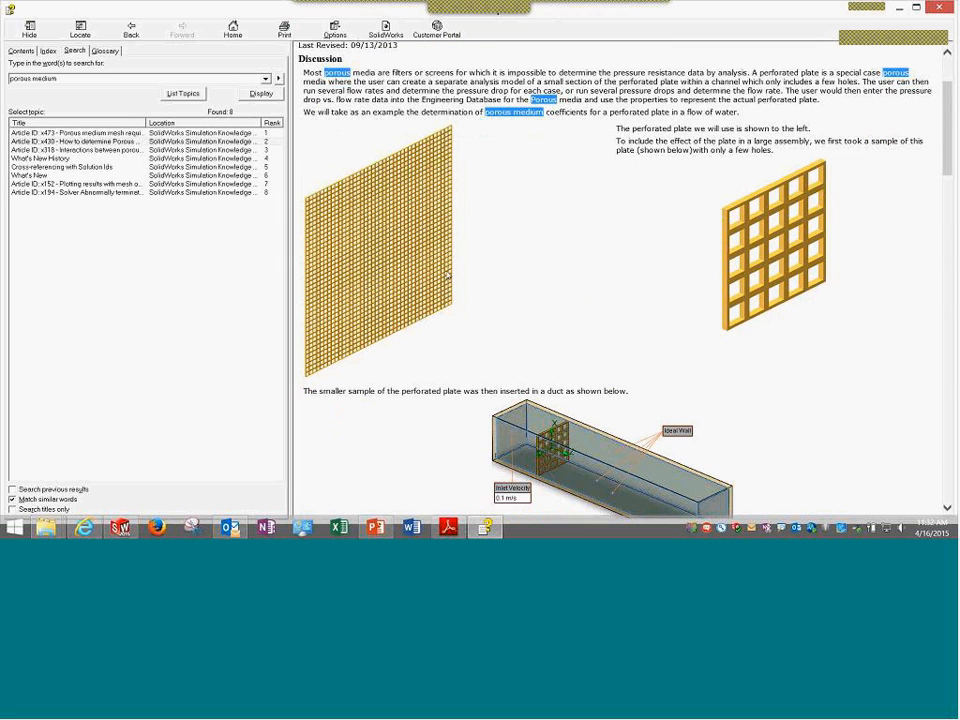
{"action": "scroll", "coordinate": [447, 275], "scroll_direction": "down", "scroll_amount": 7}
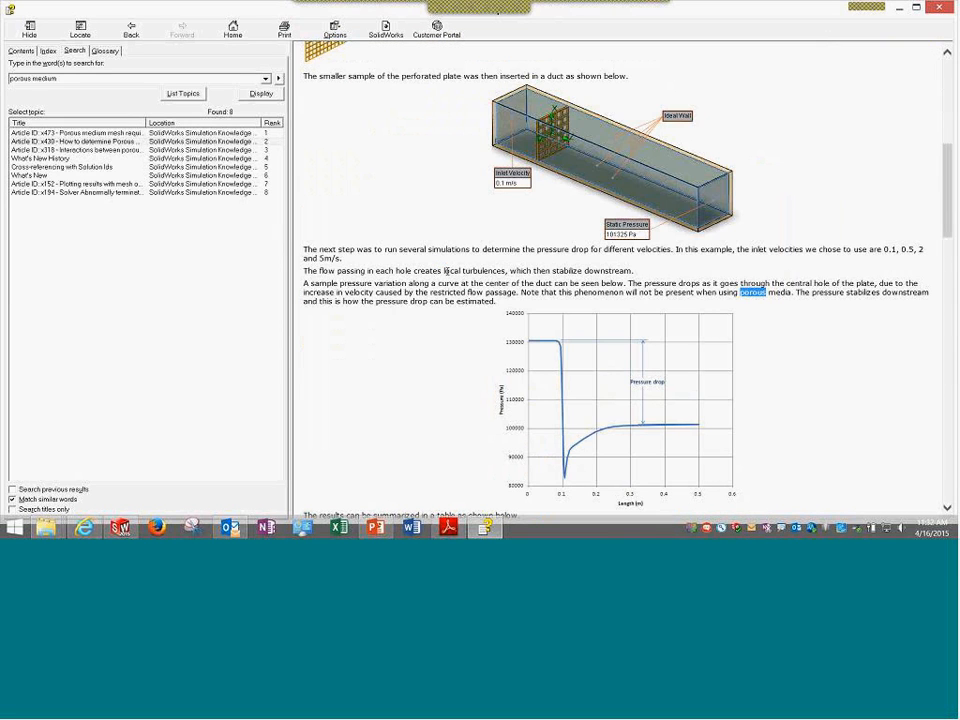
{"action": "scroll", "coordinate": [447, 275], "scroll_direction": "up", "scroll_amount": 7}
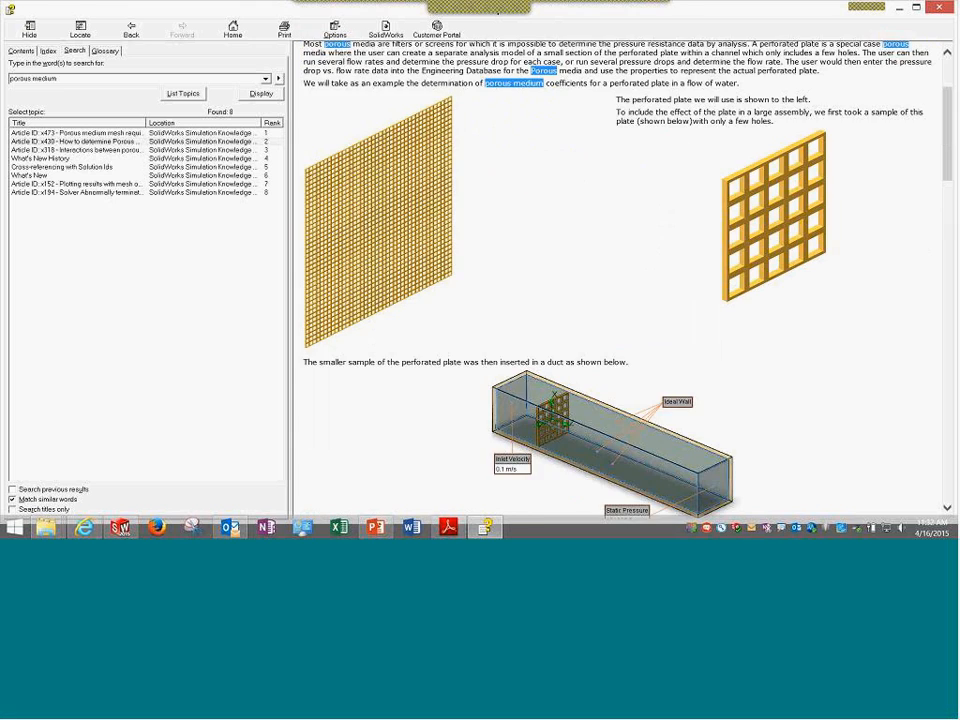
{"action": "scroll", "coordinate": [446, 283], "scroll_direction": "down", "scroll_amount": 7}
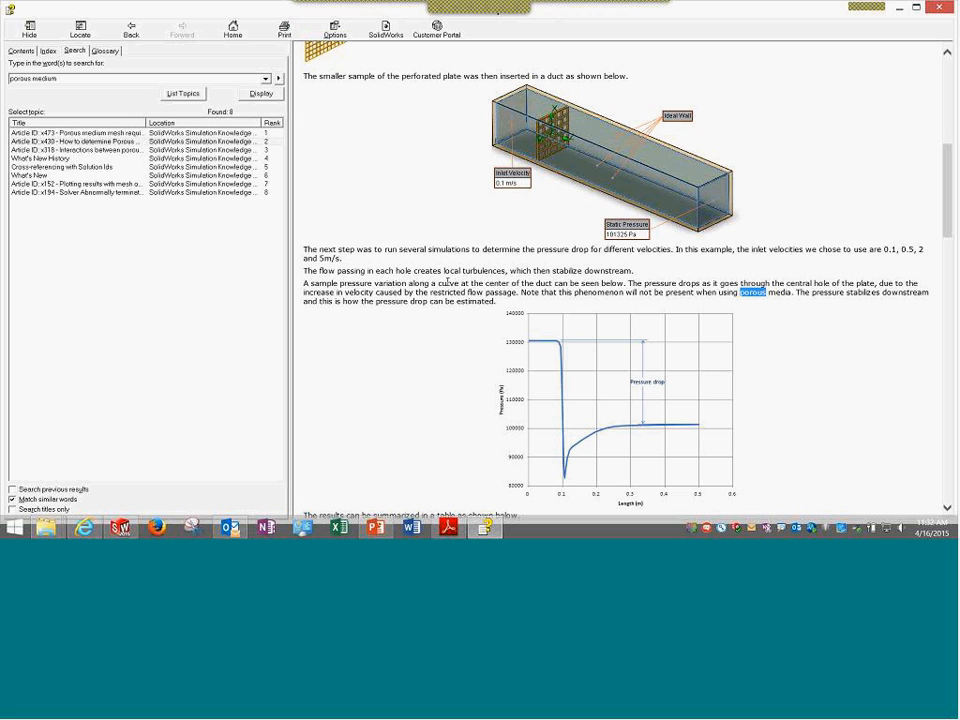
Review the derivation of coefficients A and B and the validation simulation, then return to the article's Solution ID and highlight it.
{"action": "scroll", "coordinate": [434, 285], "scroll_direction": "down", "scroll_amount": 10}
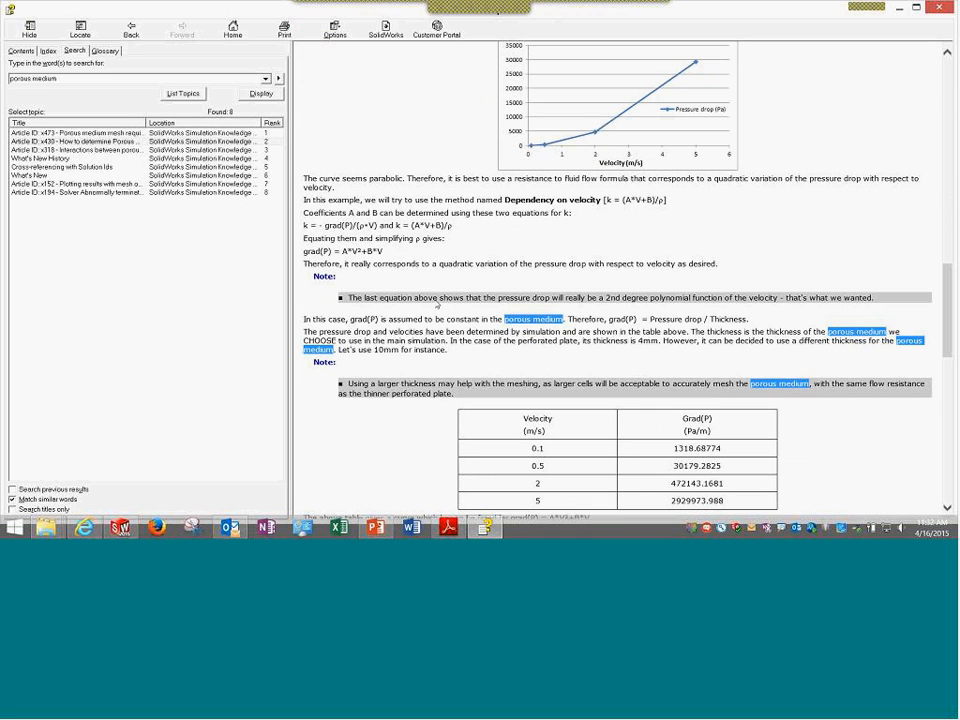
{"action": "scroll", "coordinate": [436, 302], "scroll_direction": "down", "scroll_amount": 3}
{"action": "scroll", "coordinate": [436, 304], "scroll_direction": "down", "scroll_amount": 3}
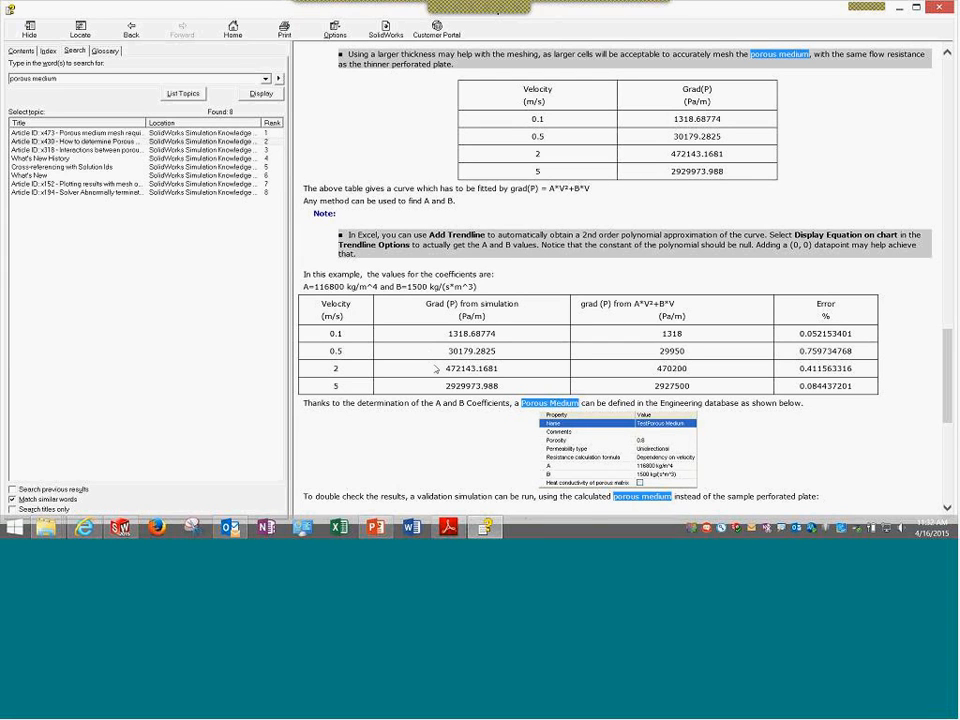
{"action": "scroll", "coordinate": [436, 369], "scroll_direction": "down", "scroll_amount": 8}
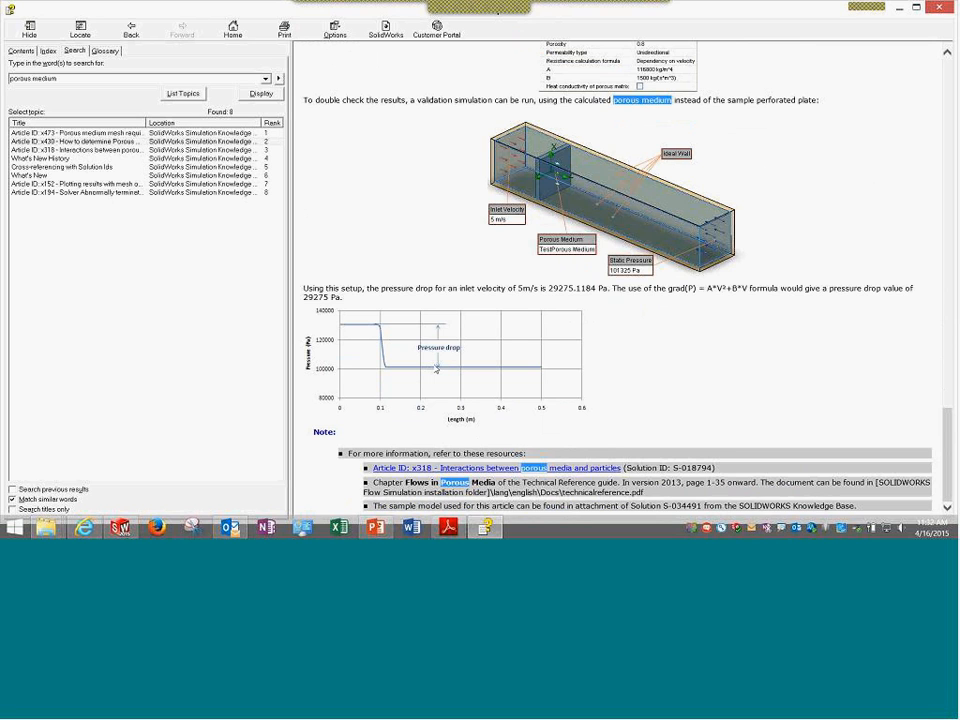
{"action": "scroll", "coordinate": [436, 369], "scroll_direction": "up", "scroll_amount": 10}
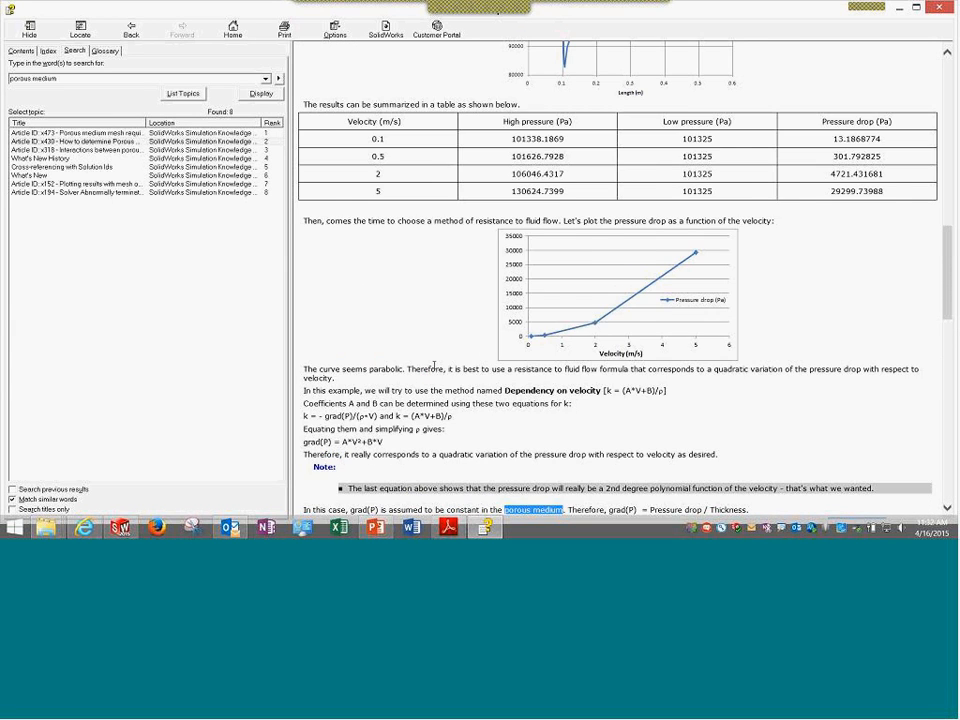
{"action": "scroll", "coordinate": [434, 366], "scroll_direction": "up", "scroll_amount": 15}
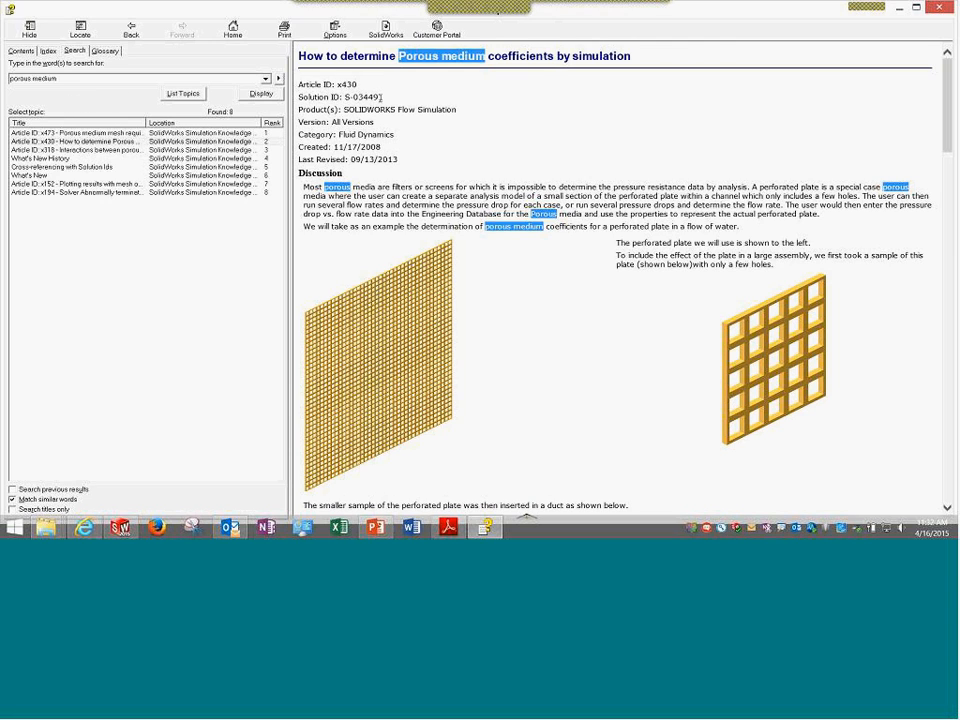
{"action": "left_click_drag", "start_coordinate": [383, 97], "coordinate": [345, 97]}
{"action": "left_click", "coordinate": [566, 18]}
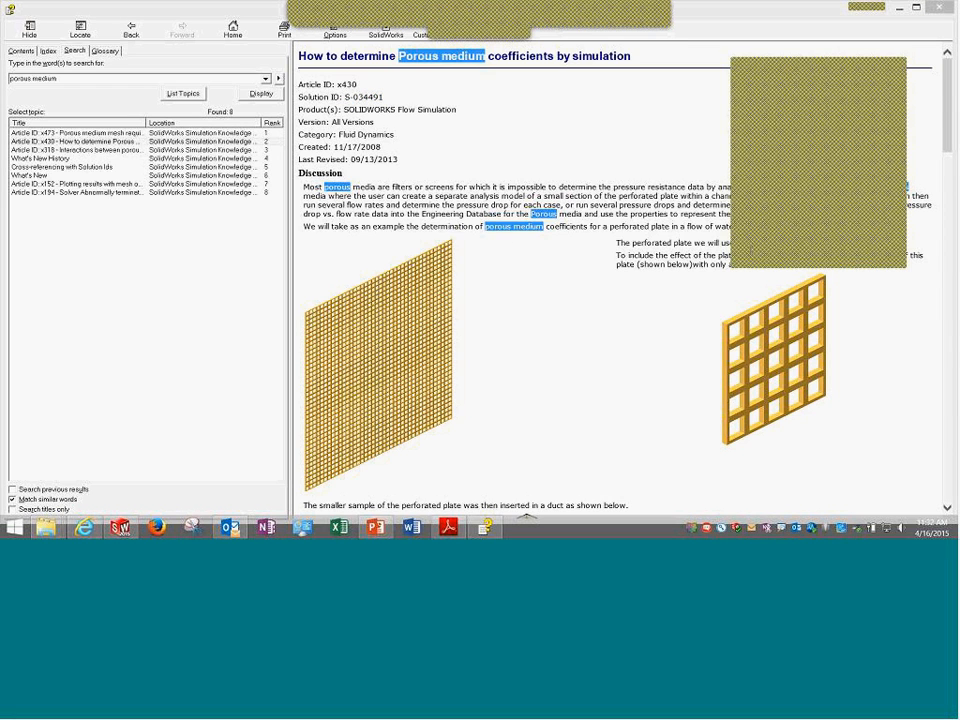
{"action": "left_click", "coordinate": [608, 175]}
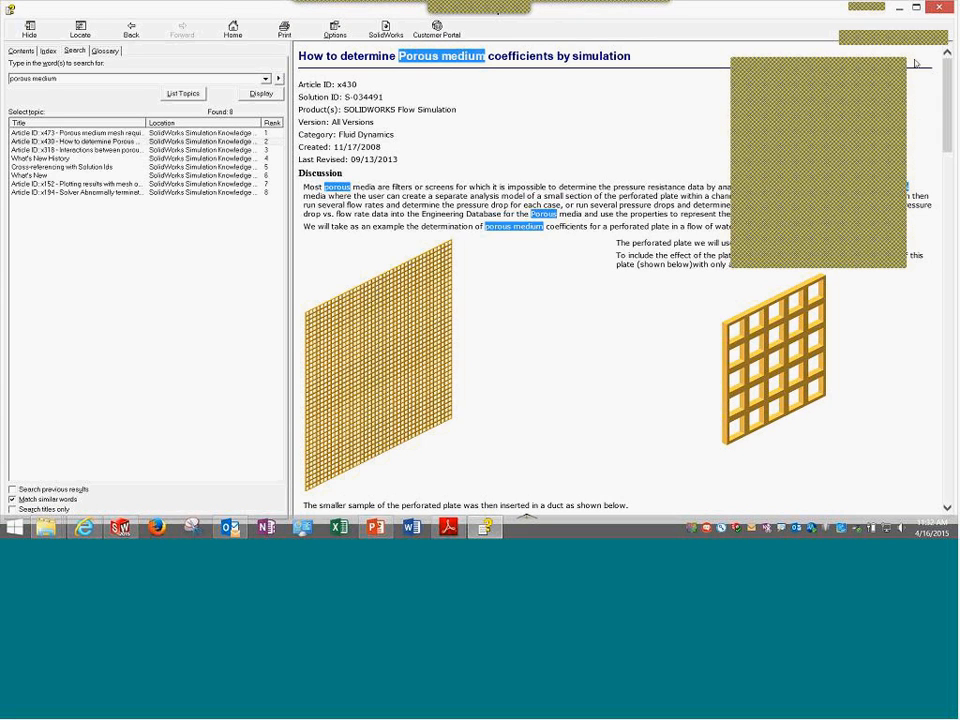
Minimize the knowledge base and file windows, move the Engineering Database aside, and highlight the Isotropic item's porosity and coefficients A and B.
{"action": "left_click", "coordinate": [901, 8]}
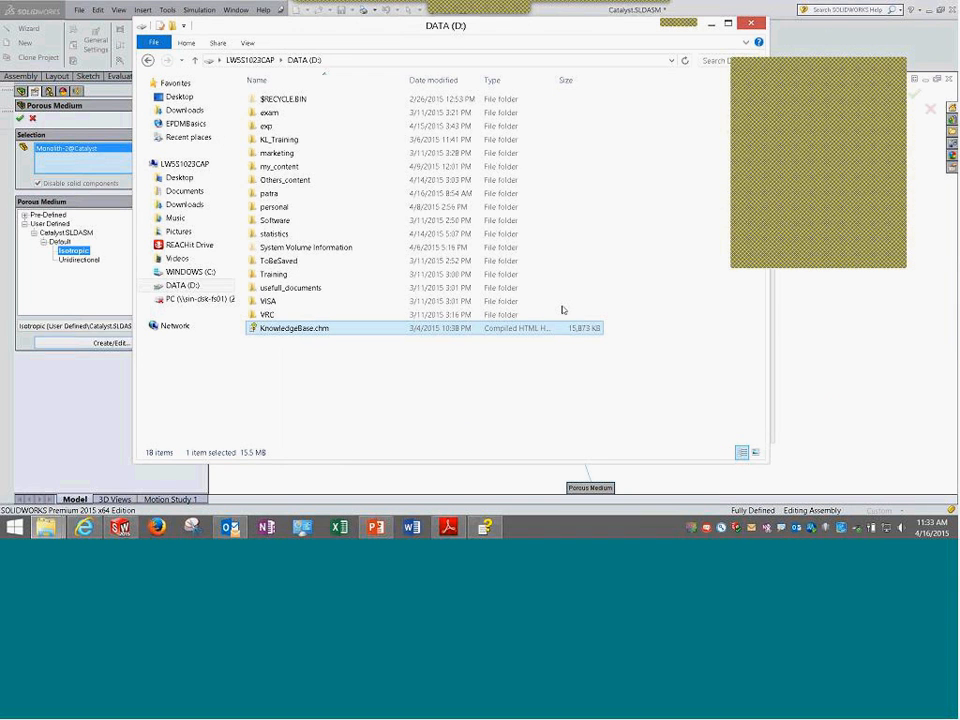
{"action": "left_click", "coordinate": [711, 24]}
{"action": "left_click_drag", "start_coordinate": [685, 86], "coordinate": [542, 69]}
{"action": "left_click", "coordinate": [310, 162]}
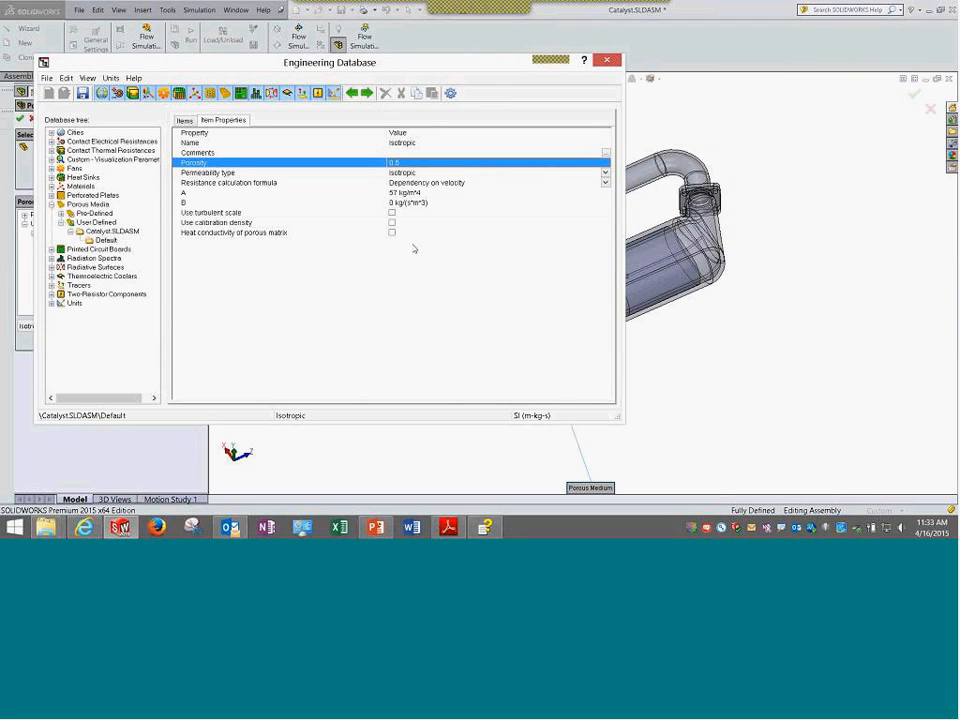
{"action": "left_click", "coordinate": [419, 194]}
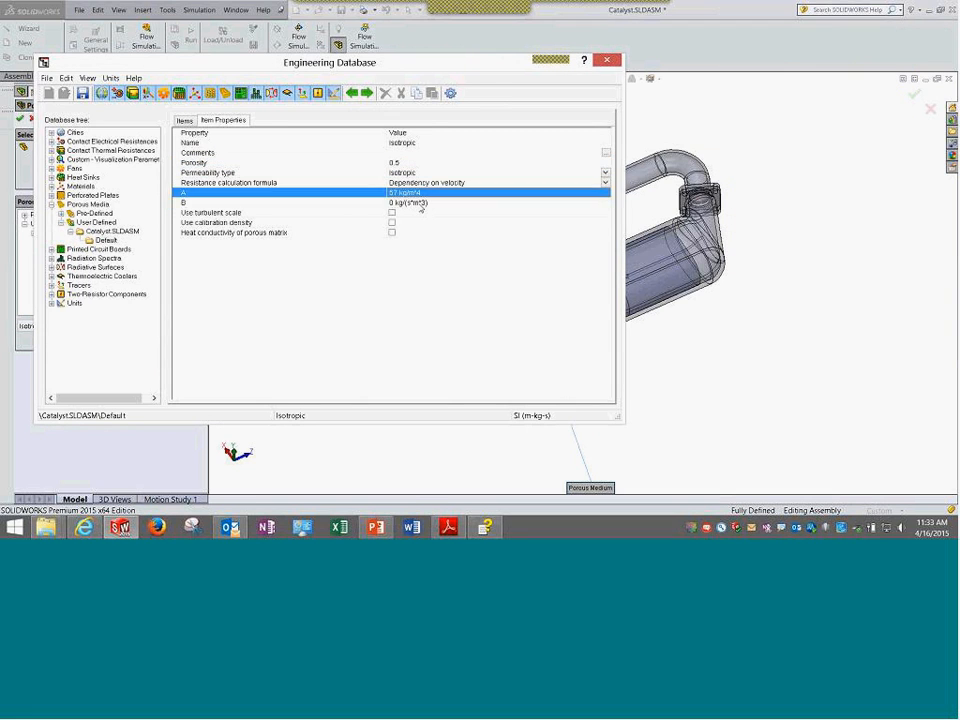
{"action": "left_click", "coordinate": [419, 203]}
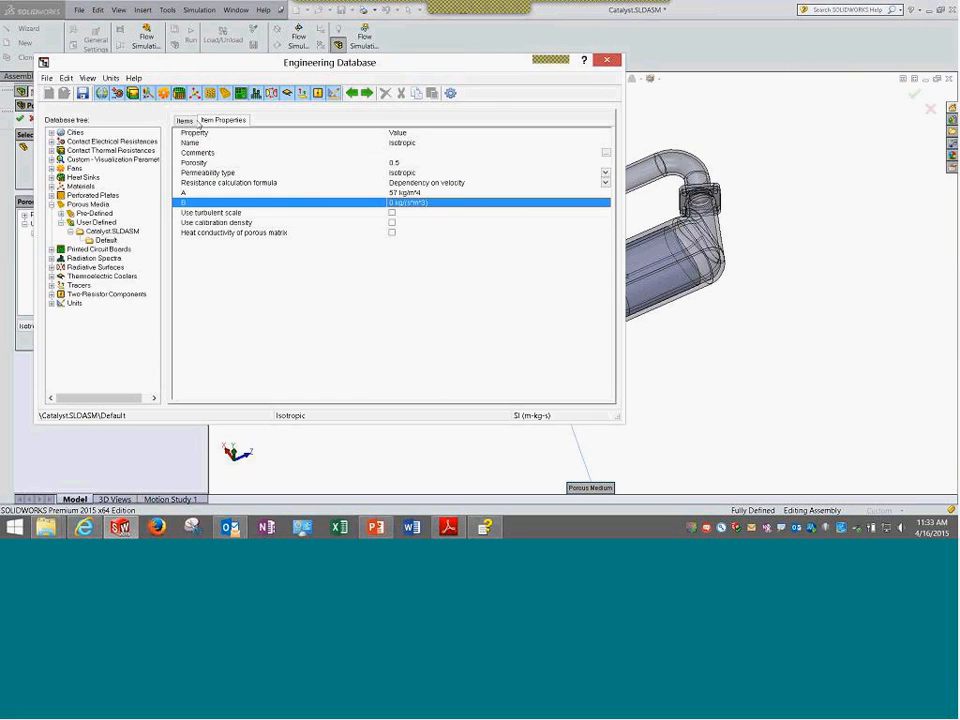
Examine the properties of the user-defined Unidirectional item, then close the Engineering Database without saving changes.
{"action": "left_click", "coordinate": [186, 121]}
{"action": "double_click", "coordinate": [208, 161]}
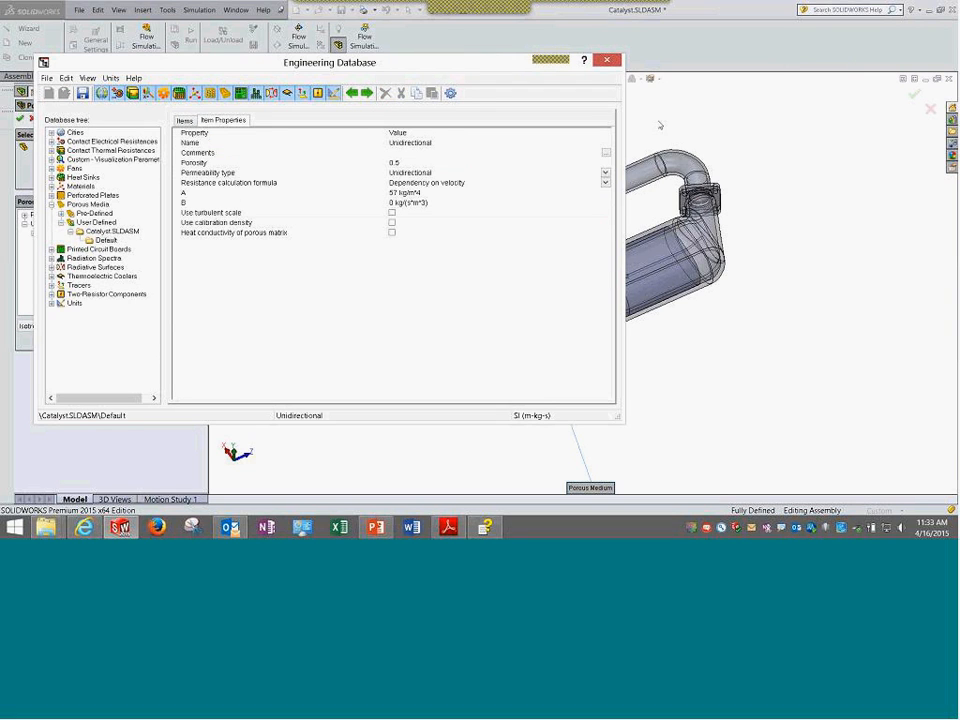
{"action": "left_click", "coordinate": [607, 60]}
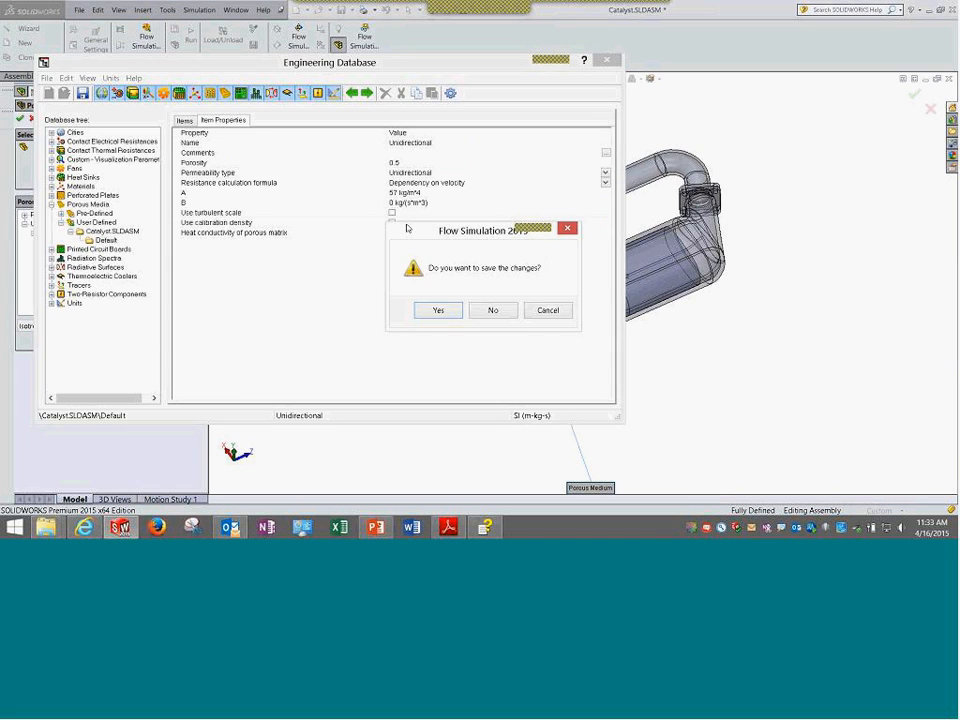
{"action": "left_click", "coordinate": [492, 310]}
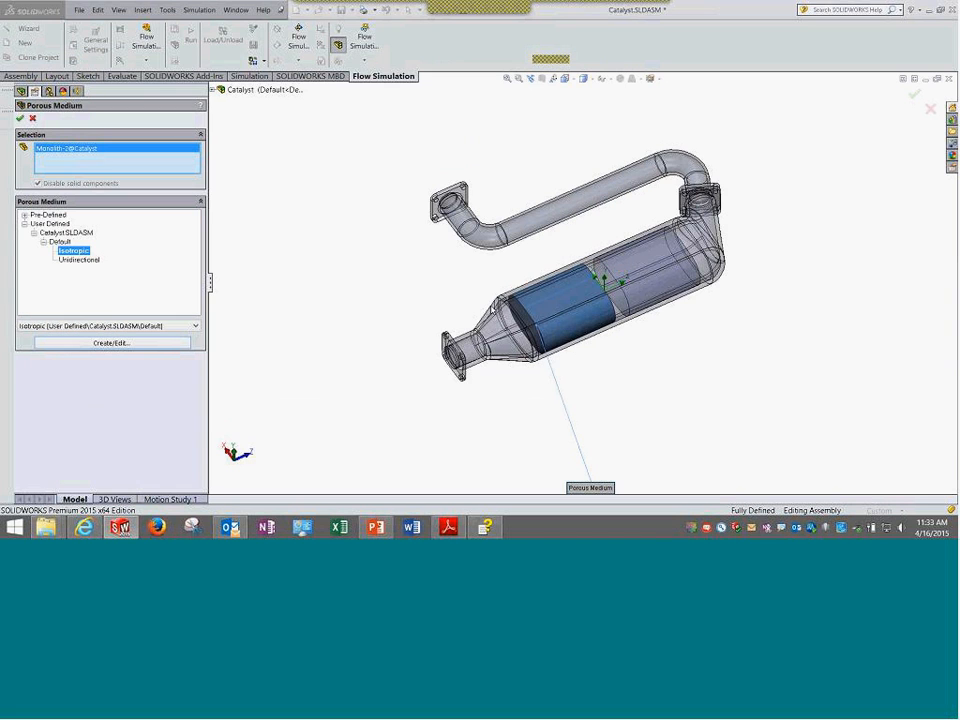
Assign the user-defined Unidirectional medium to the selected monolith, keeping the X direction of the Global Coordinate System, and accept the definition.
{"action": "left_click", "coordinate": [80, 259]}
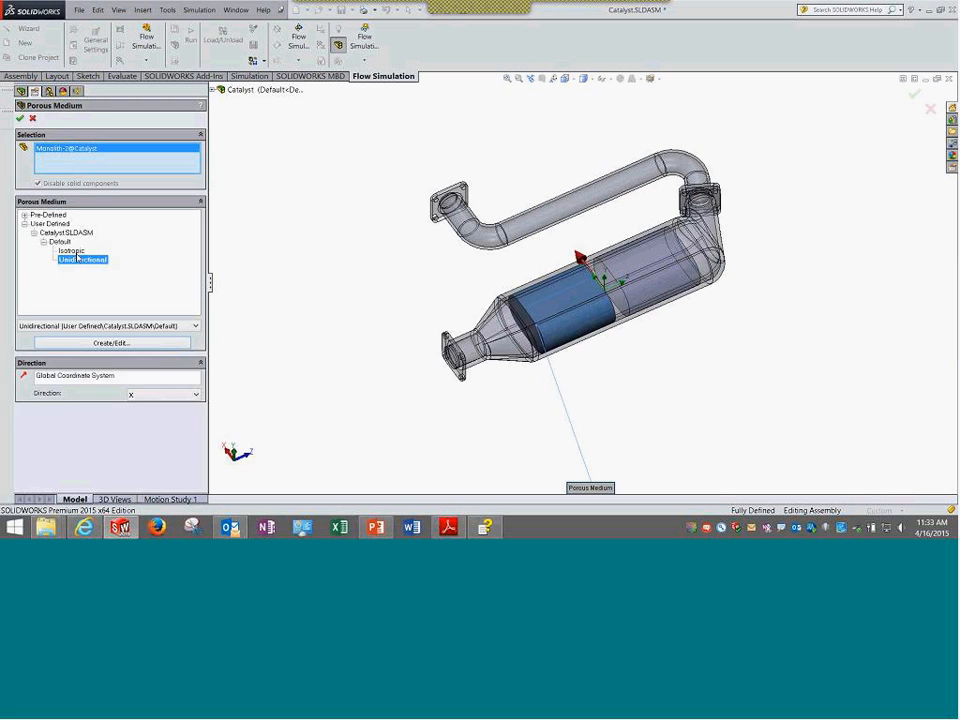
{"action": "left_click", "coordinate": [19, 118]}
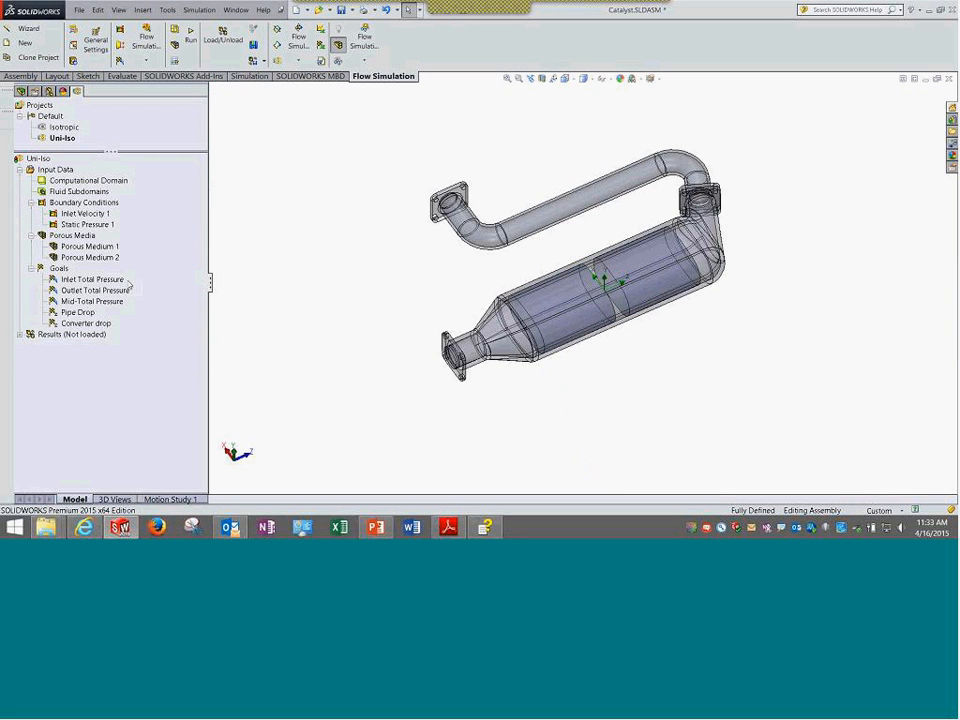
Highlight the faces assigned to the Inlet Total Pressure, Outlet Total Pressure and Mid-Total Pressure goals in turn.
{"action": "left_click", "coordinate": [96, 280]}
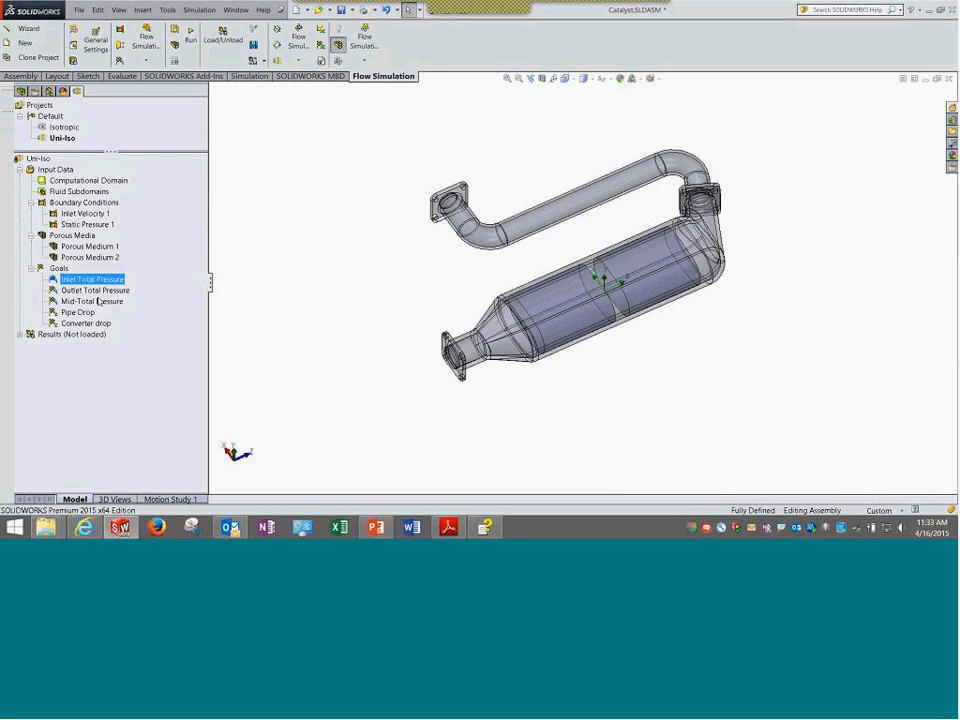
{"action": "left_click", "coordinate": [98, 291]}
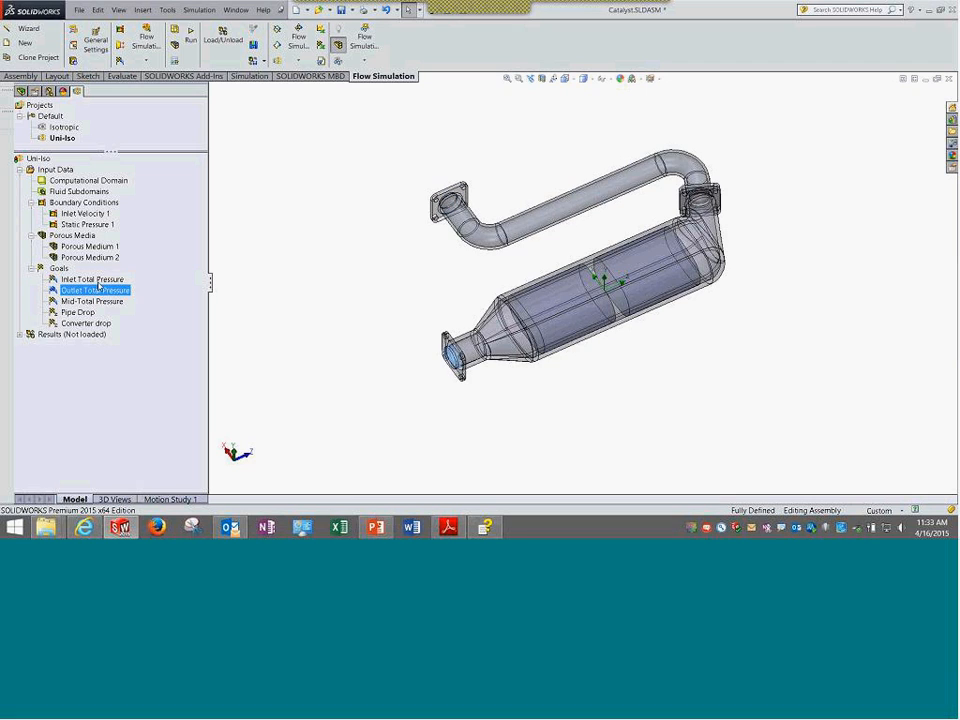
{"action": "left_click", "coordinate": [96, 302]}
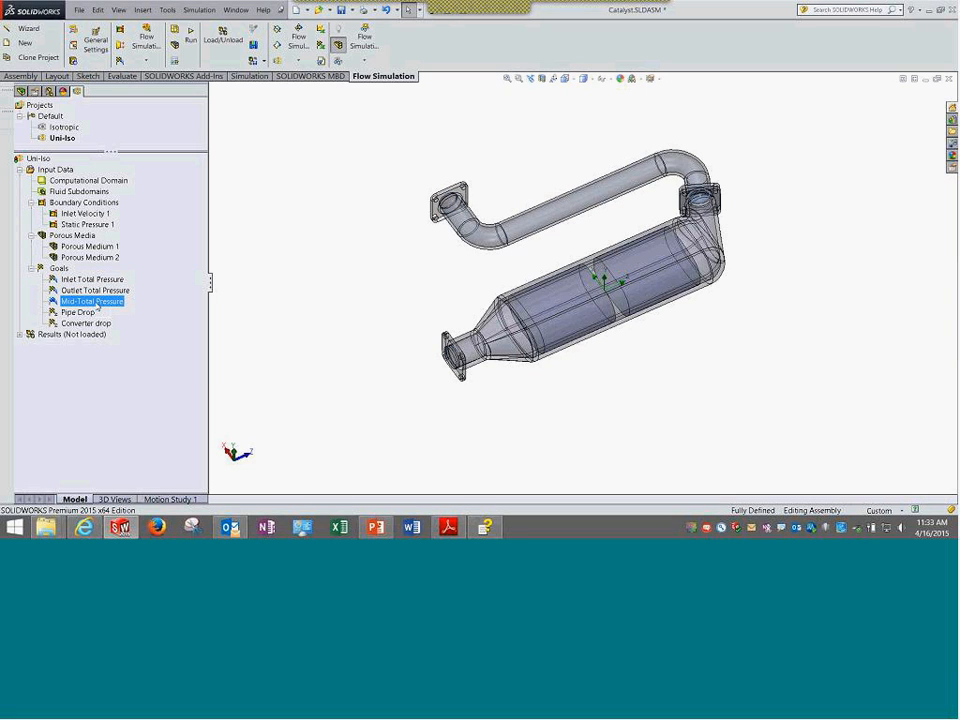
Examine the Mid-Total Pressure goal's definition and its face on the dummy body inside the flange, then close it without changes.
{"action": "right_click", "coordinate": [97, 304]}
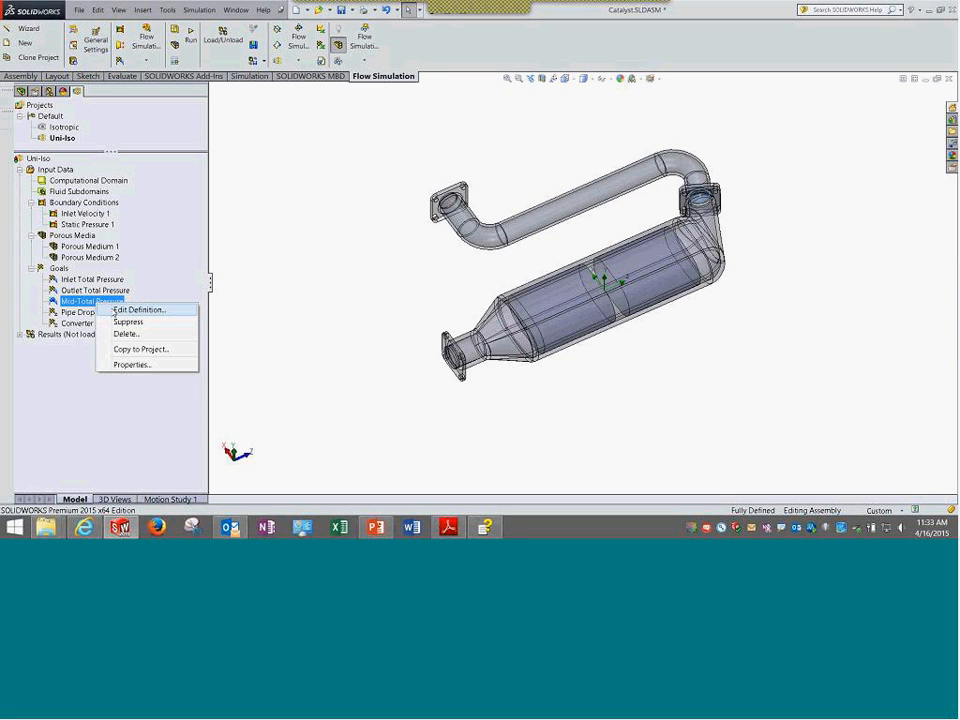
{"action": "left_click", "coordinate": [115, 310]}
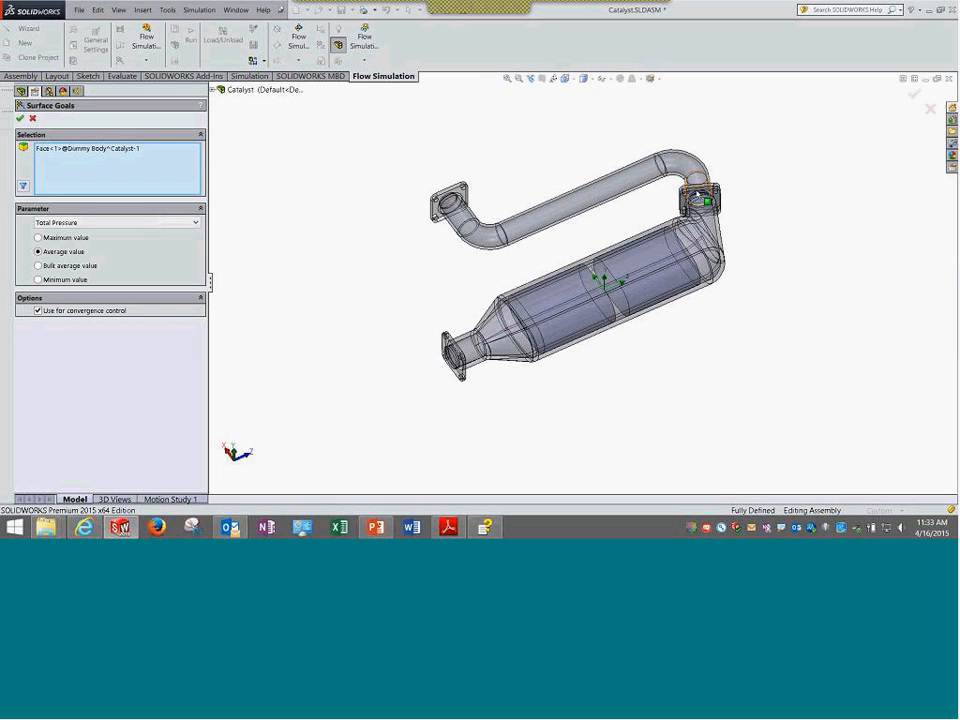
{"action": "scroll", "coordinate": [713, 285], "scroll_direction": "up", "scroll_amount": 5}
{"action": "scroll", "coordinate": [713, 285], "scroll_direction": "up", "scroll_amount": 6}
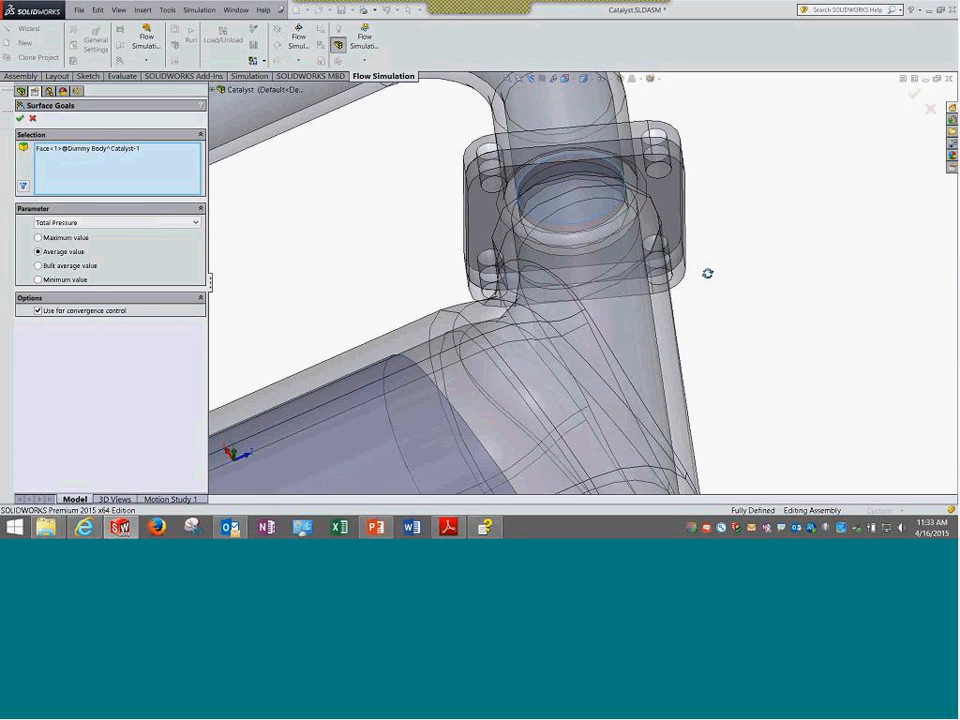
{"action": "middle_click_drag", "start_coordinate": [672, 229], "coordinate": [643, 337]}
{"action": "scroll", "coordinate": [606, 296], "scroll_direction": "down", "scroll_amount": 5}
{"action": "scroll", "coordinate": [645, 339], "scroll_direction": "up", "scroll_amount": 6}
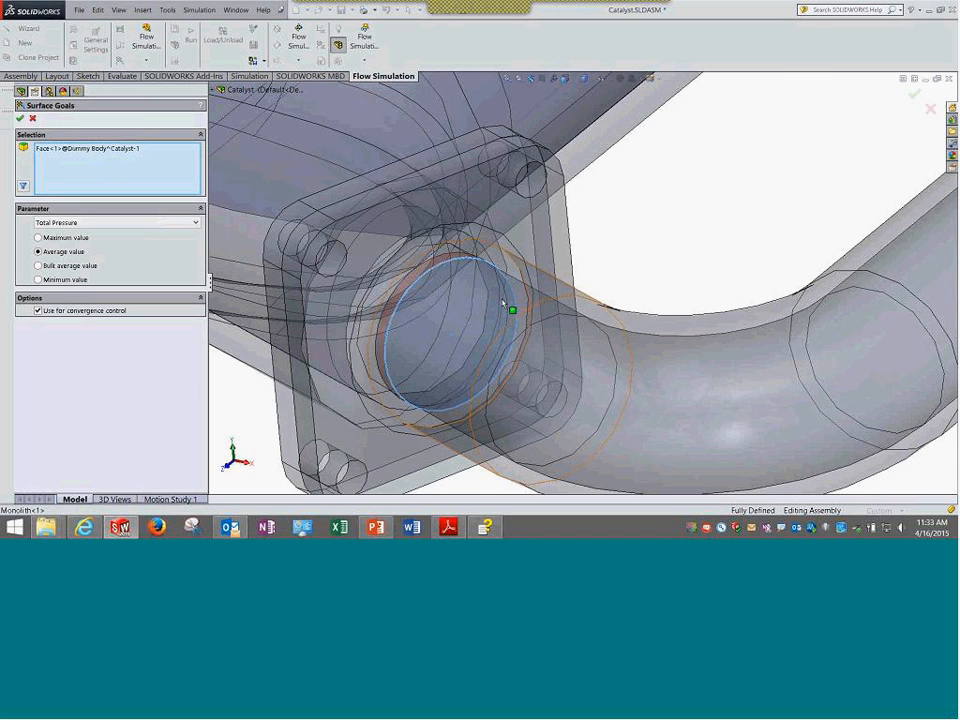
{"action": "scroll", "coordinate": [503, 303], "scroll_direction": "up", "scroll_amount": 5}
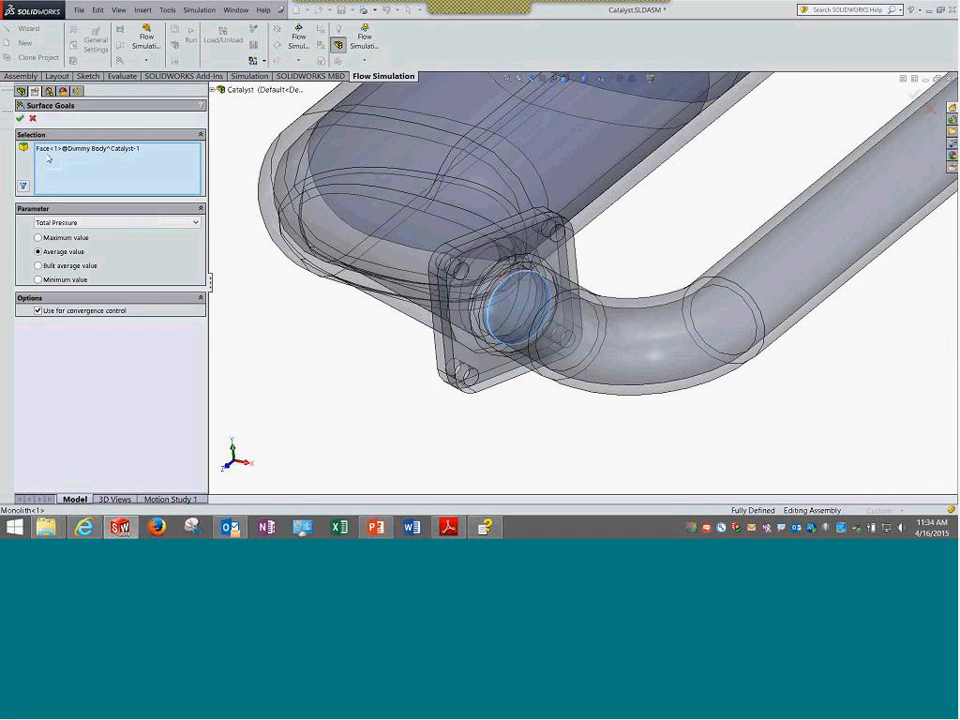
{"action": "left_click", "coordinate": [33, 120]}
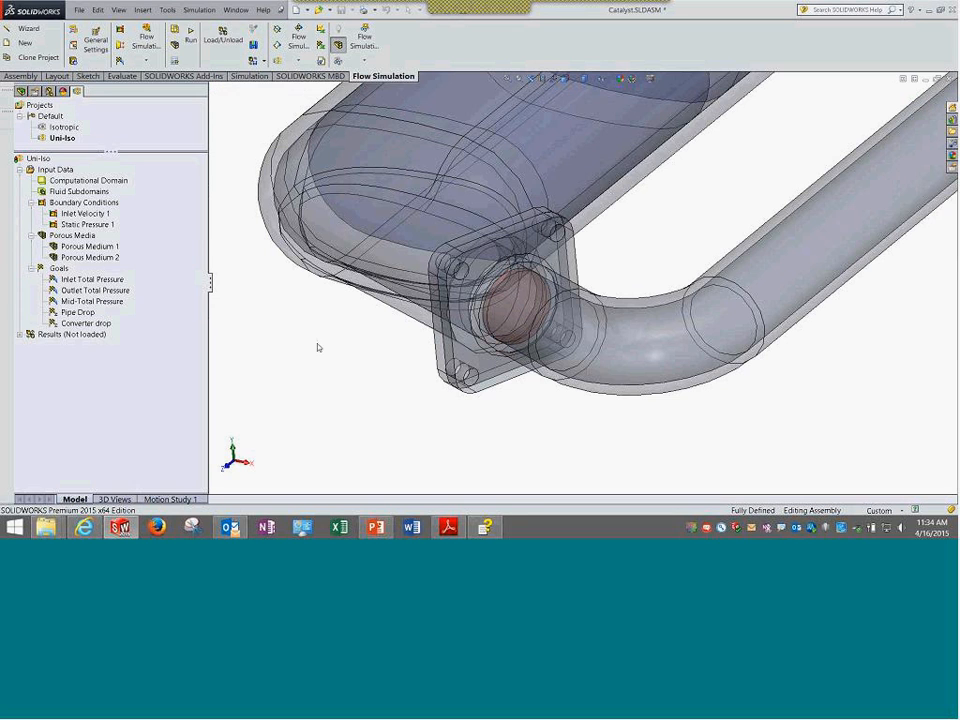
Point out the Pipe Drop and Converter drop goals, then examine Pipe Drop's expression and close it without changes.
{"action": "key", "text": "f"}
{"action": "middle_click_drag", "start_coordinate": [449, 309], "coordinate": [530, 390]}
{"action": "scroll", "coordinate": [770, 313], "scroll_direction": "down", "scroll_amount": 2}
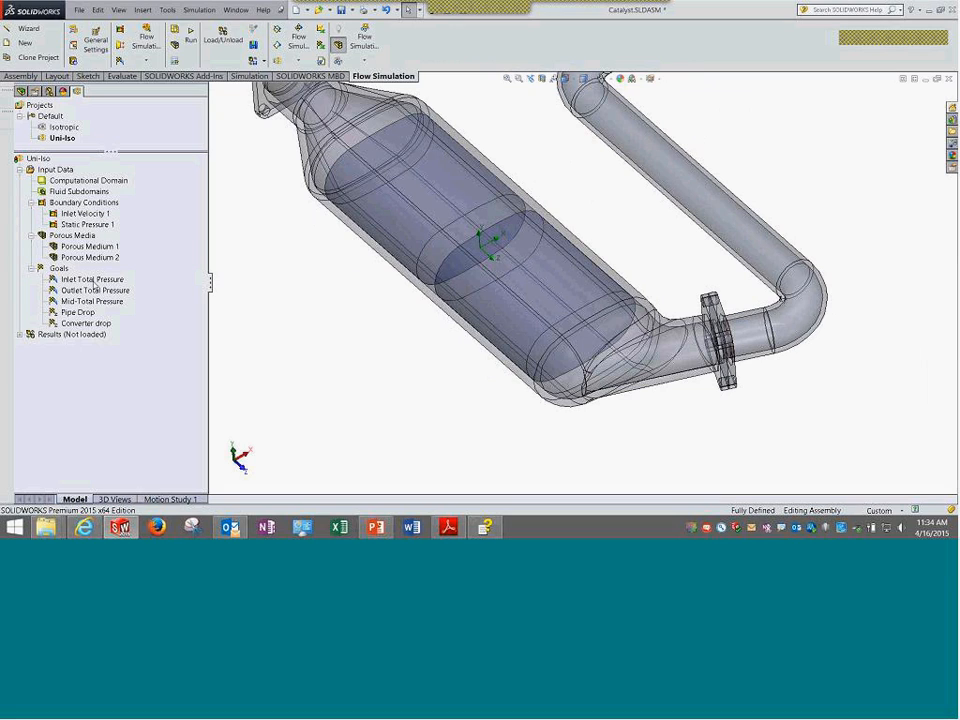
{"action": "left_click", "coordinate": [78, 312]}
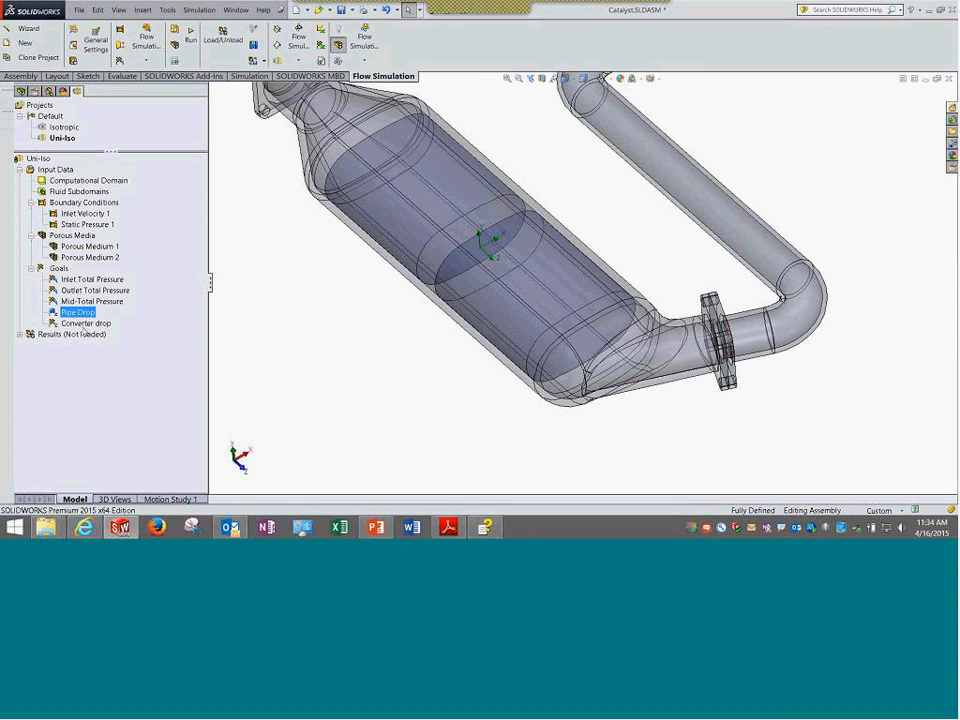
{"action": "left_click", "coordinate": [86, 323]}
{"action": "key", "text": "f"}
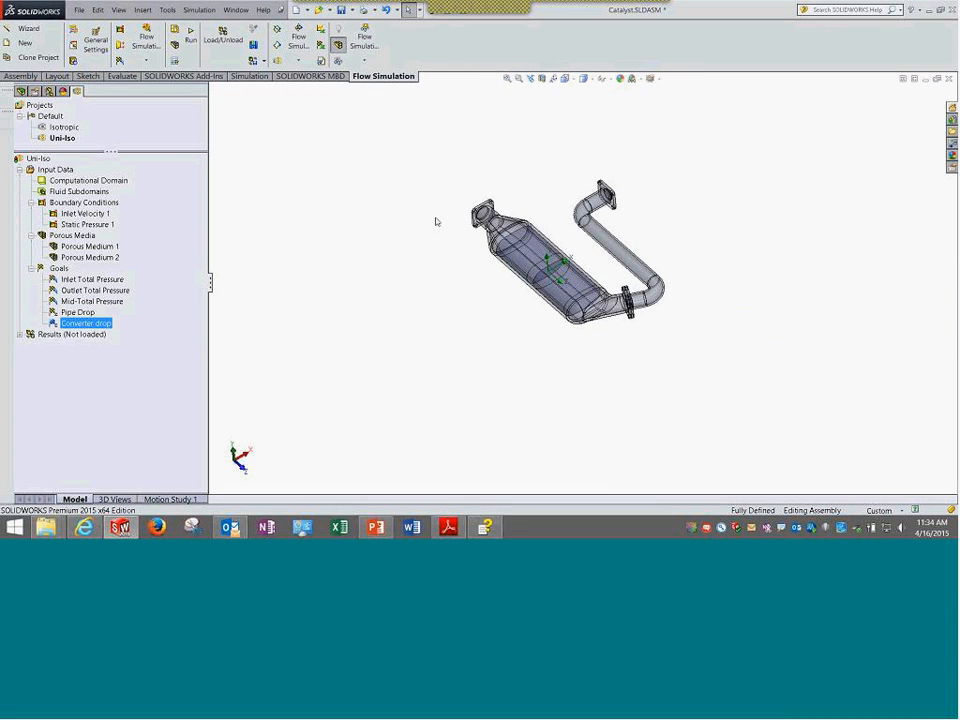
{"action": "right_click", "coordinate": [79, 313]}
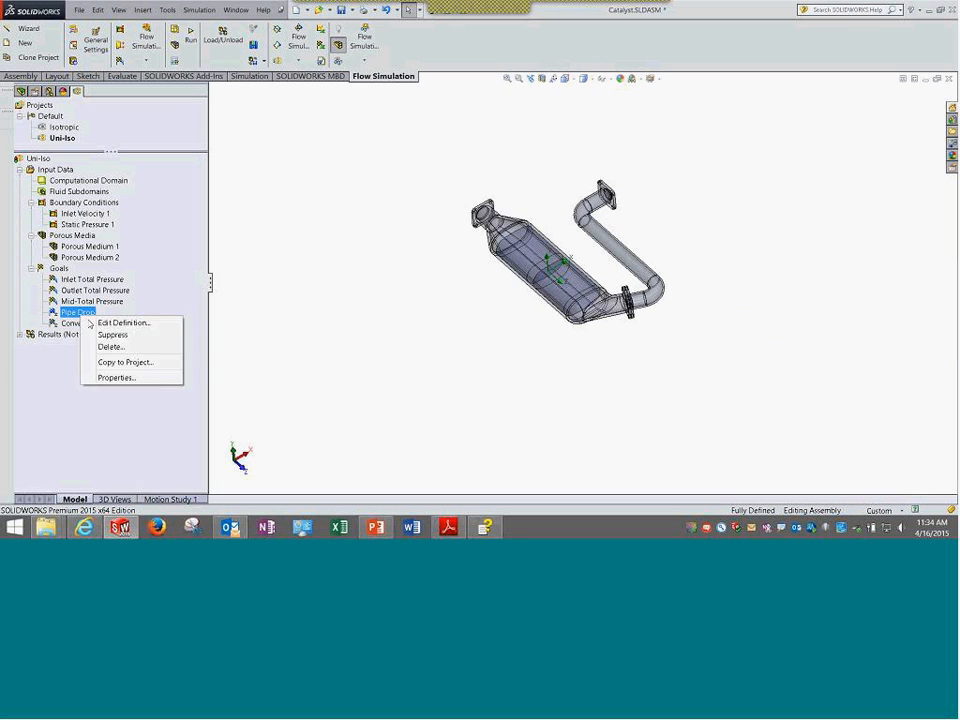
{"action": "left_click", "coordinate": [160, 321]}
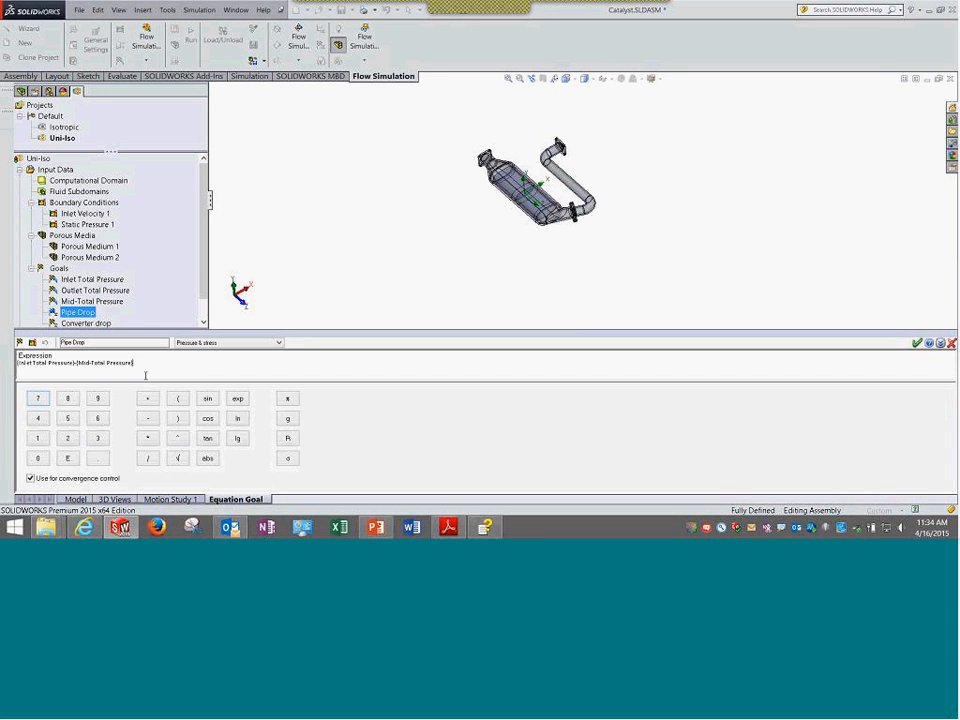
{"action": "left_click_drag", "start_coordinate": [150, 369], "coordinate": [2, 373]}
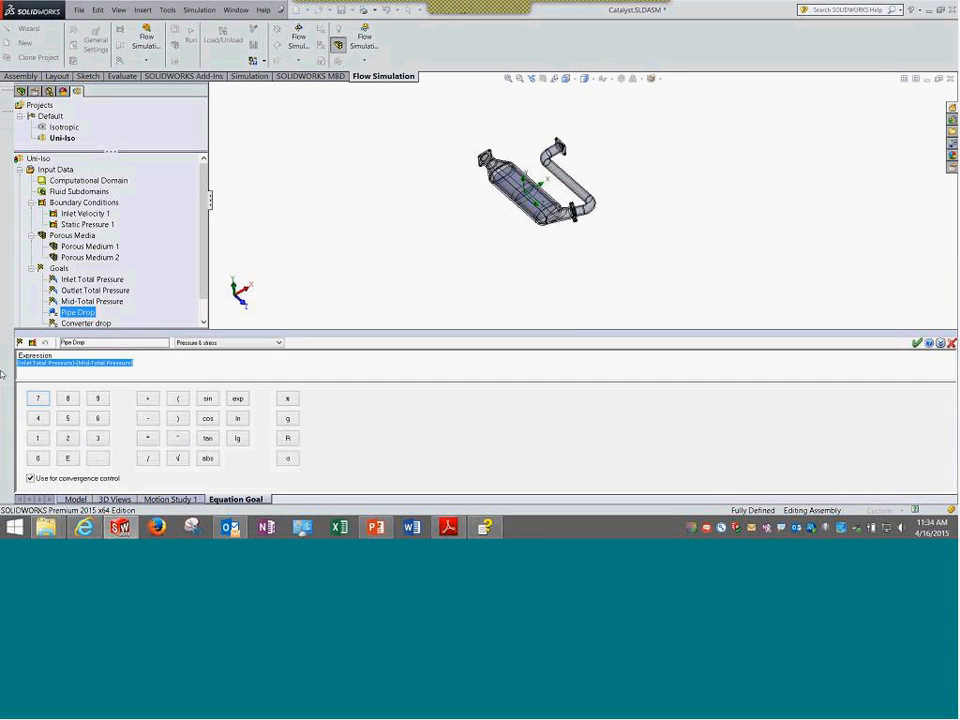
{"action": "left_click", "coordinate": [951, 343]}
{"action": "scroll", "coordinate": [692, 199], "scroll_direction": "down", "scroll_amount": 3}
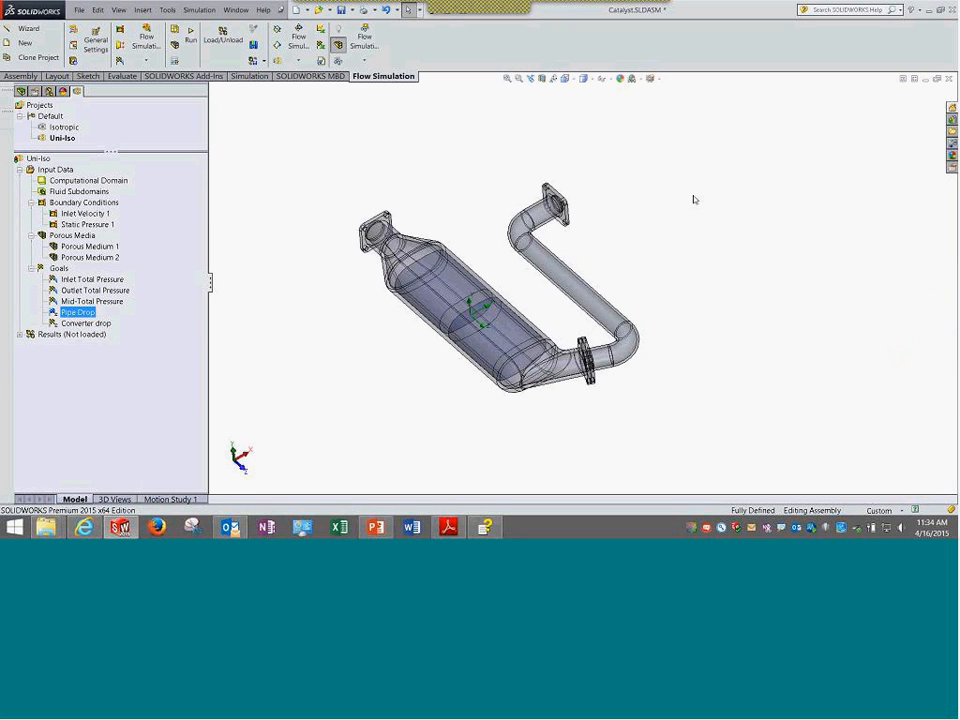
Circle the pipe's two end flanges with on-screen annotations and erase them, then circle the converter and erase that mark.
{"action": "key", "text": "ctrl+2"}
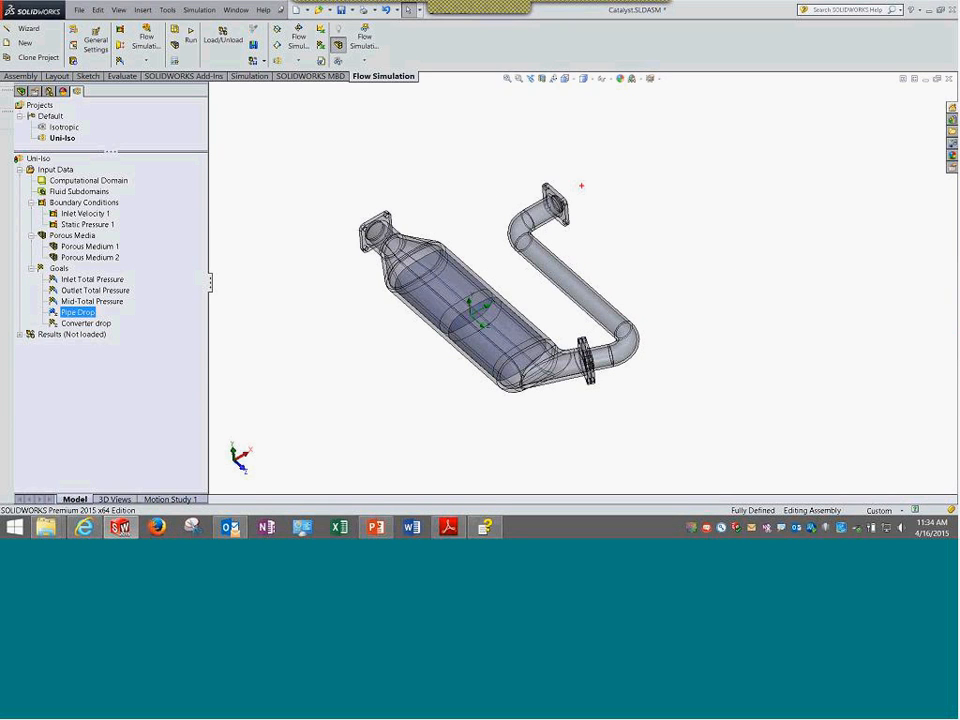
{"action": "mouse_move", "coordinate": [539, 160]}
{"action": "left_mouse_down"}
{"action": "mouse_move", "coordinate": [566, 178]}
{"action": "mouse_move", "coordinate": [526, 175]}
{"action": "left_mouse_up"}
{"action": "mouse_move", "coordinate": [582, 306]}
{"action": "left_mouse_down"}
{"action": "mouse_move", "coordinate": [566, 328]}
{"action": "mouse_move", "coordinate": [575, 385]}
{"action": "mouse_move", "coordinate": [598, 310]}
{"action": "mouse_move", "coordinate": [548, 338]}
{"action": "left_mouse_up"}
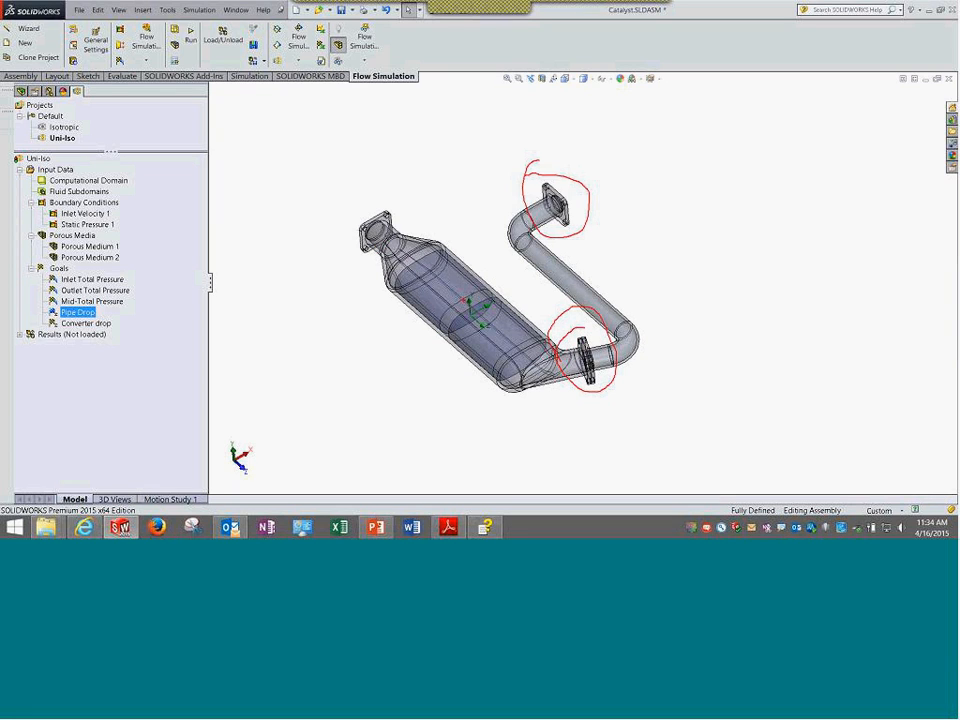
{"action": "key", "text": "Escape"}
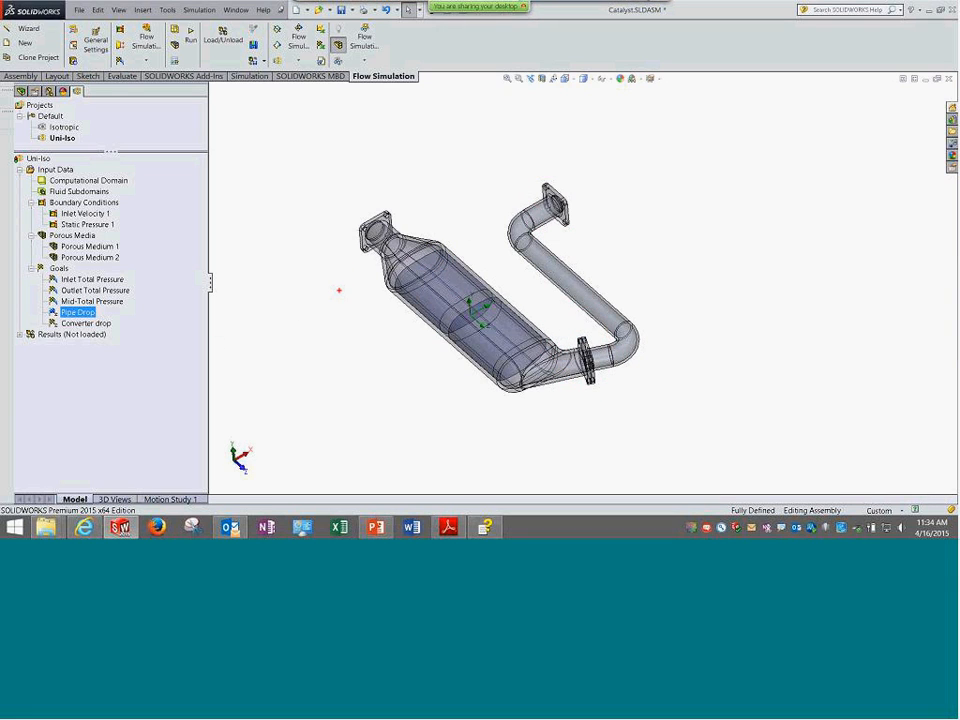
{"action": "left_click_drag", "start_coordinate": [342, 290], "coordinate": [450, 211]}
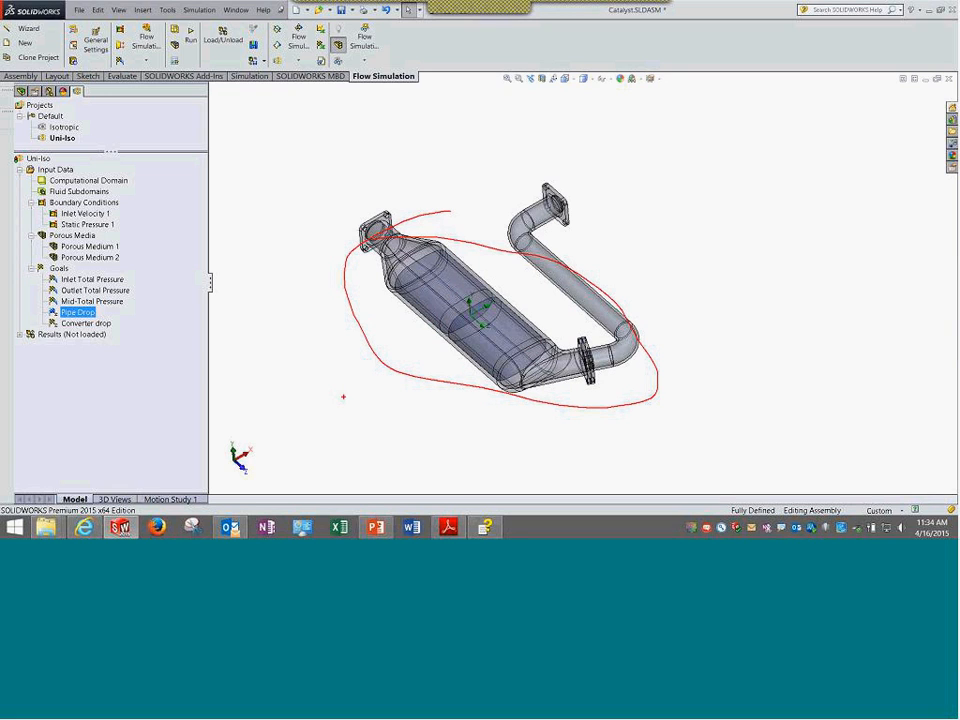
{"action": "key", "text": "Escape"}
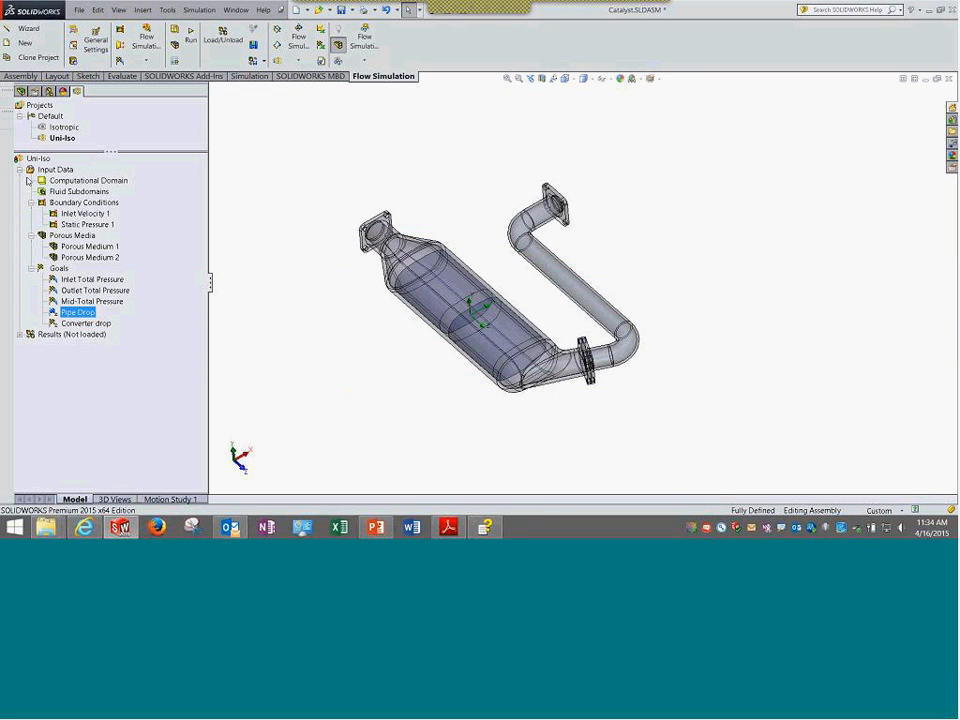
Collapse the Uni-Iso project's input data, expand its results and try to load them.
{"action": "left_click", "coordinate": [20, 169]}
{"action": "left_click", "coordinate": [20, 180]}
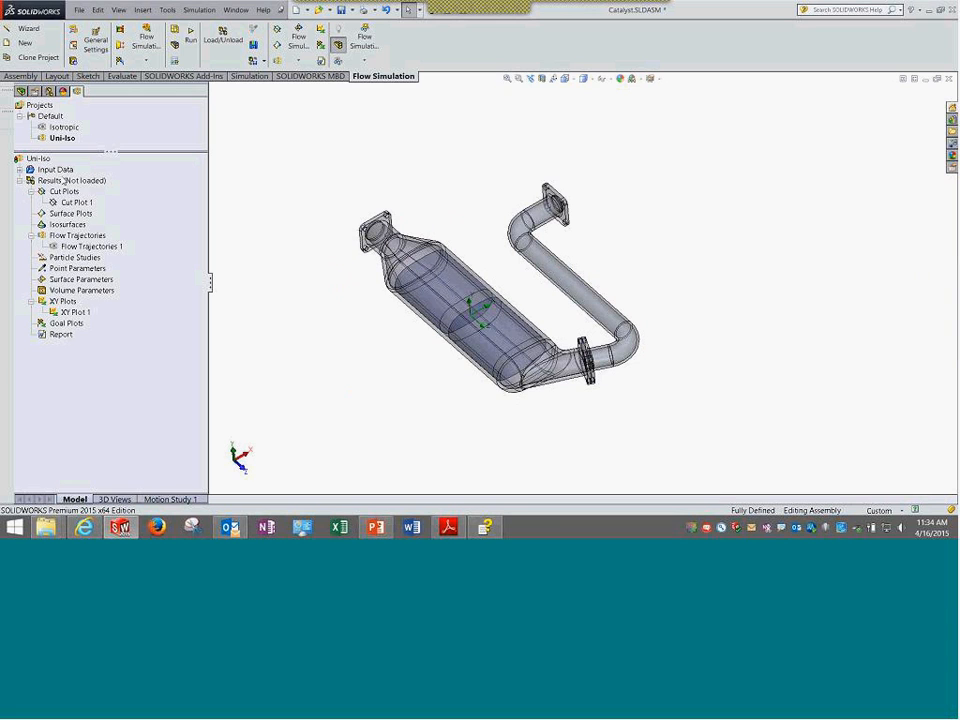
{"action": "right_click", "coordinate": [63, 179]}
{"action": "left_click", "coordinate": [82, 186]}
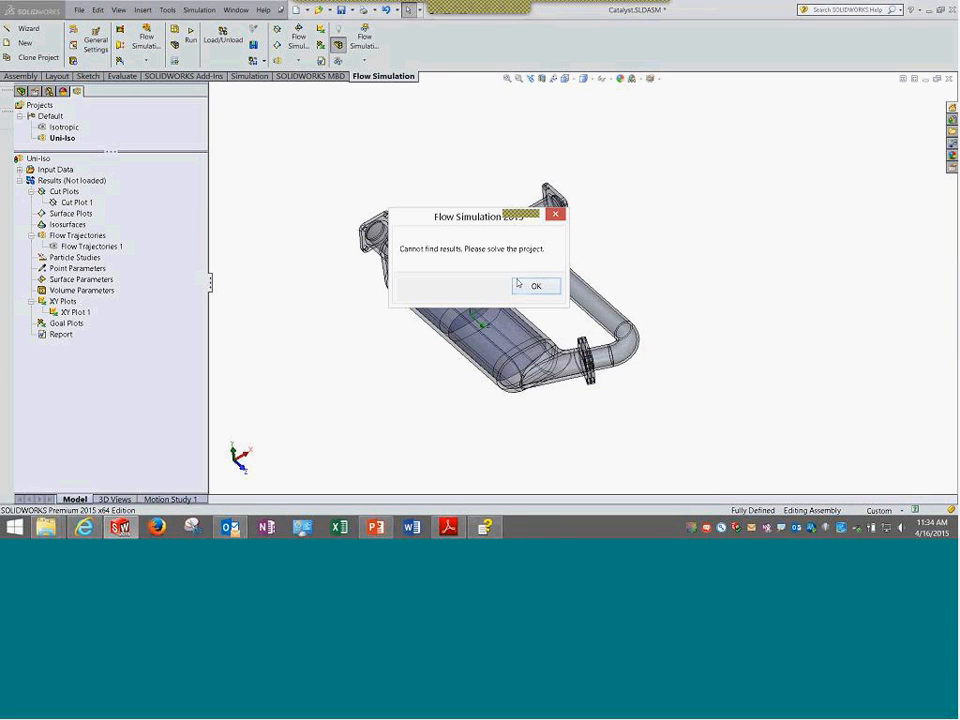
{"action": "left_click", "coordinate": [535, 286]}
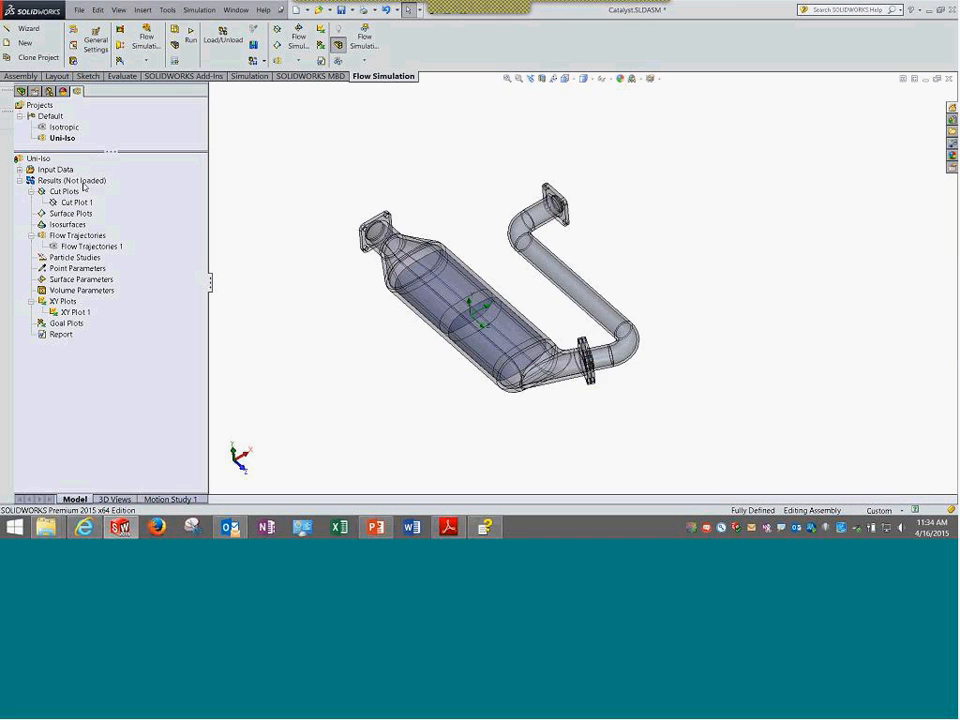
Close the Catalyst assembly and the Desktop and DATA (D:) file windows.
{"action": "middle_click_drag", "start_coordinate": [315, 298], "coordinate": [522, 160]}
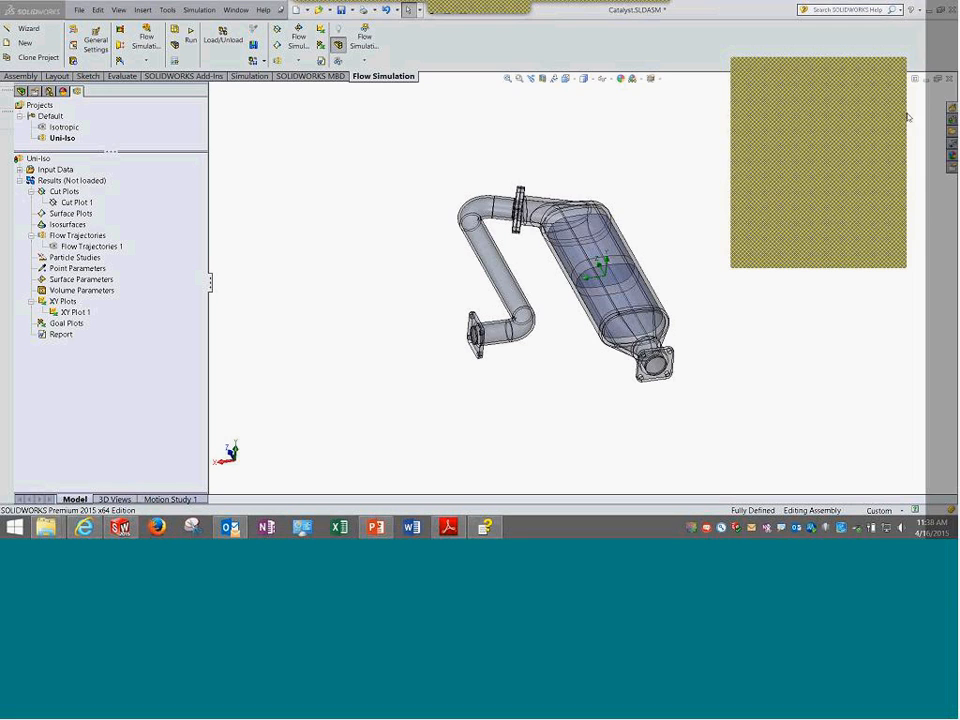
{"action": "left_click", "coordinate": [951, 80]}
{"action": "left_click", "coordinate": [452, 289]}
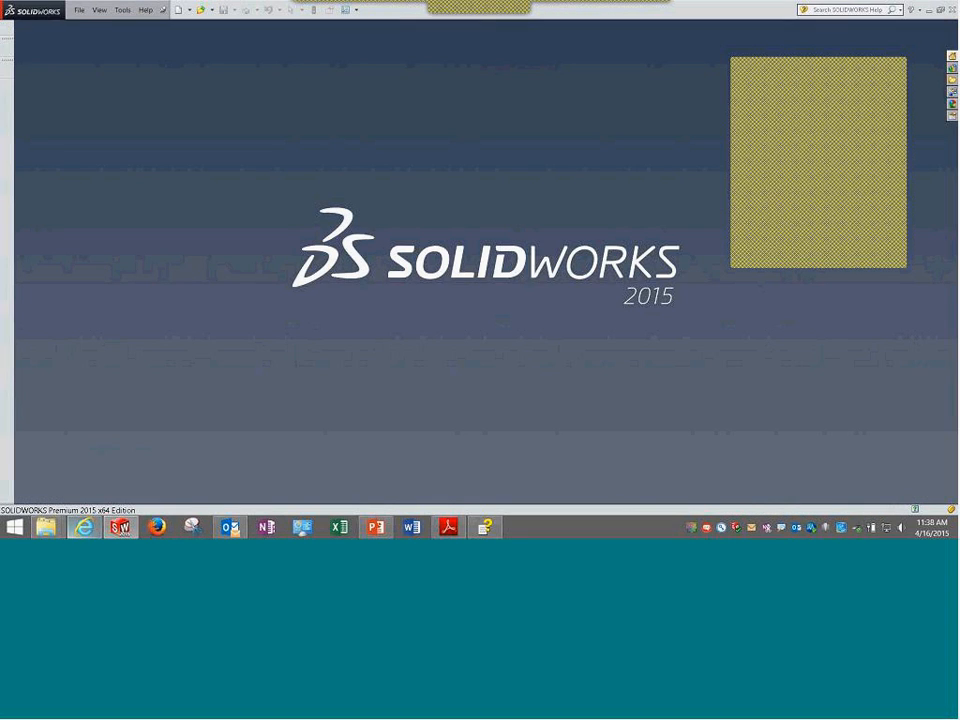
{"action": "mouse_move", "coordinate": [46, 527]}
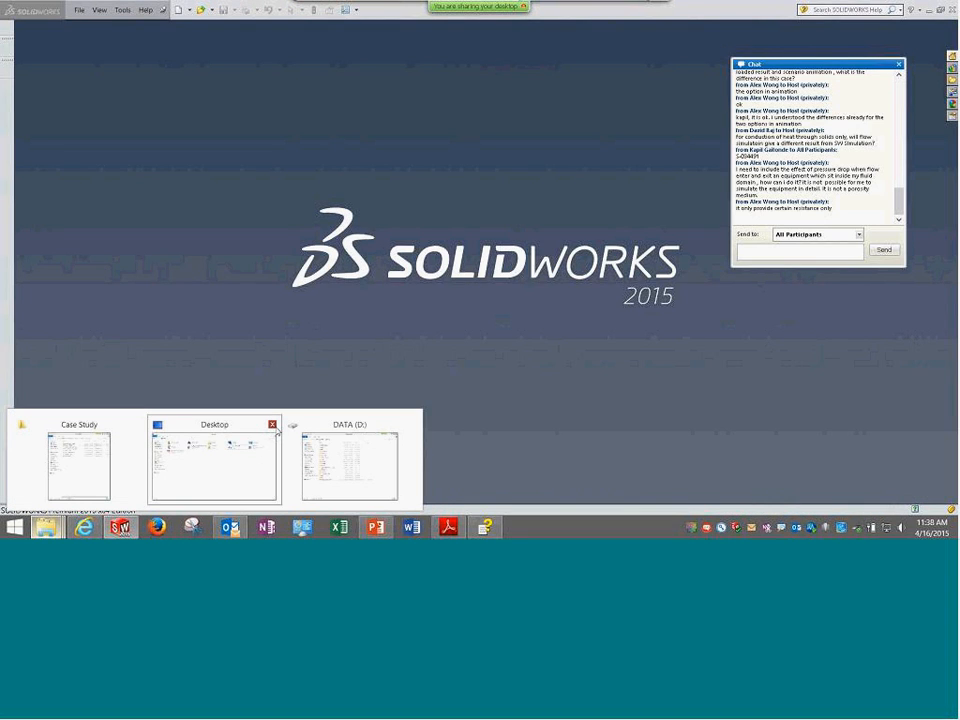
{"action": "left_click", "coordinate": [272, 424]}
{"action": "left_click", "coordinate": [271, 424]}
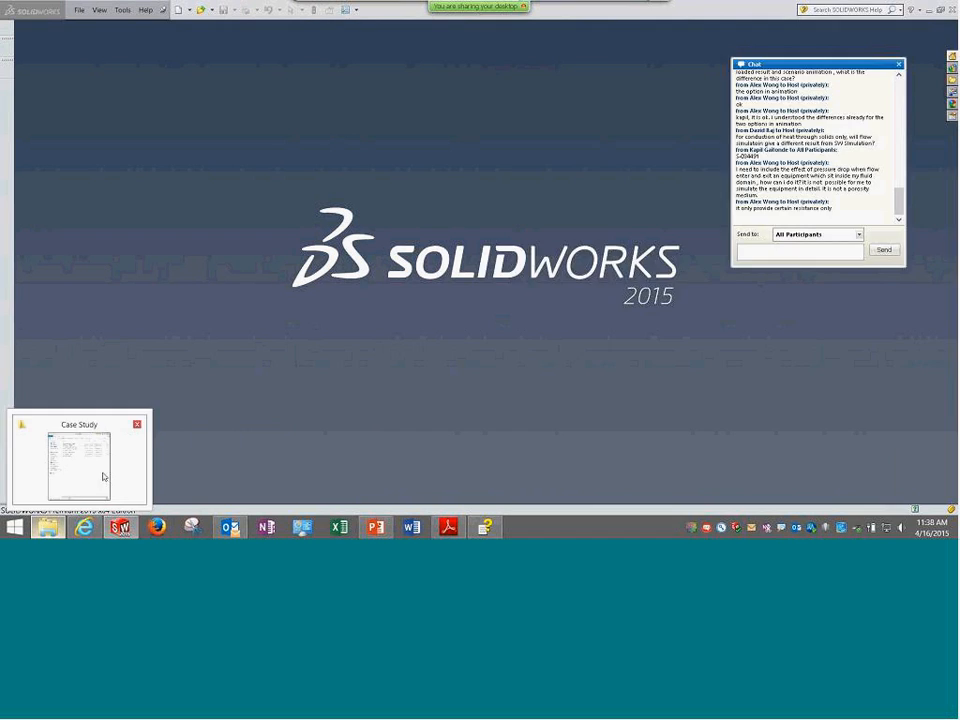
Open Fan_Assy.SLDASM from the finished Lesson08 Case Study's Table Fan folder, accepting the project format conversion.
{"action": "left_click", "coordinate": [125, 478]}
{"action": "left_click", "coordinate": [703, 45]}
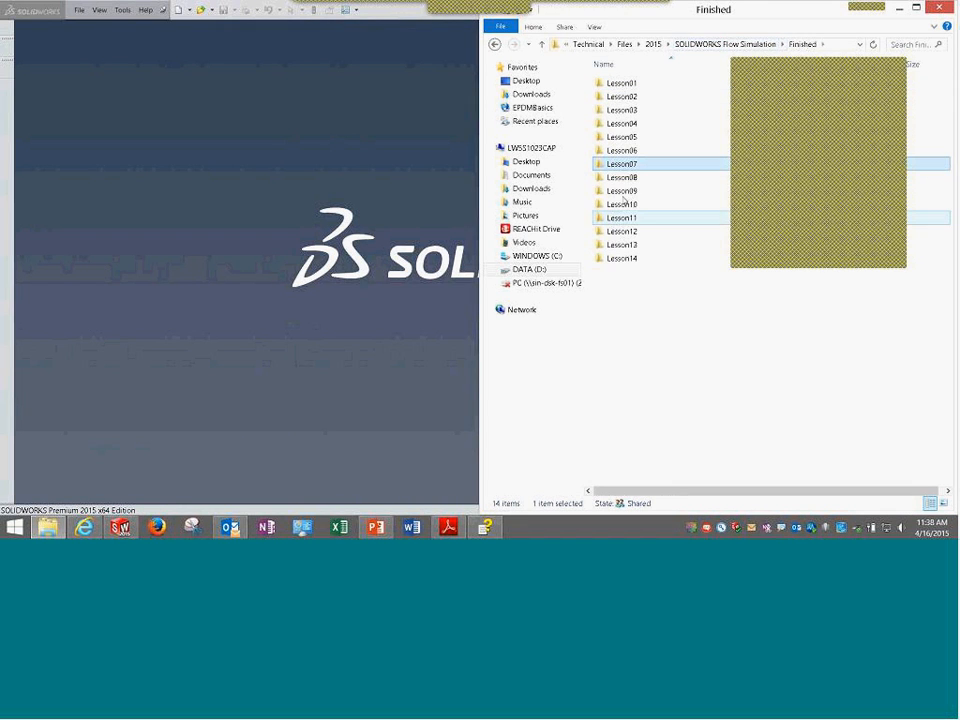
{"action": "double_click", "coordinate": [634, 177]}
{"action": "double_click", "coordinate": [645, 86]}
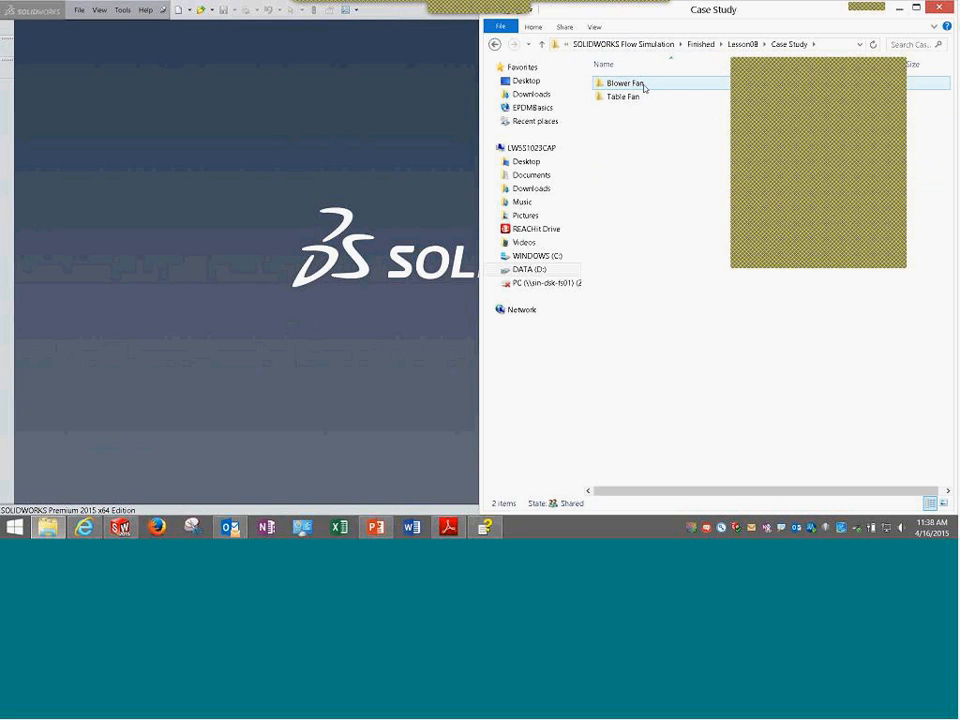
{"action": "double_click", "coordinate": [638, 97]}
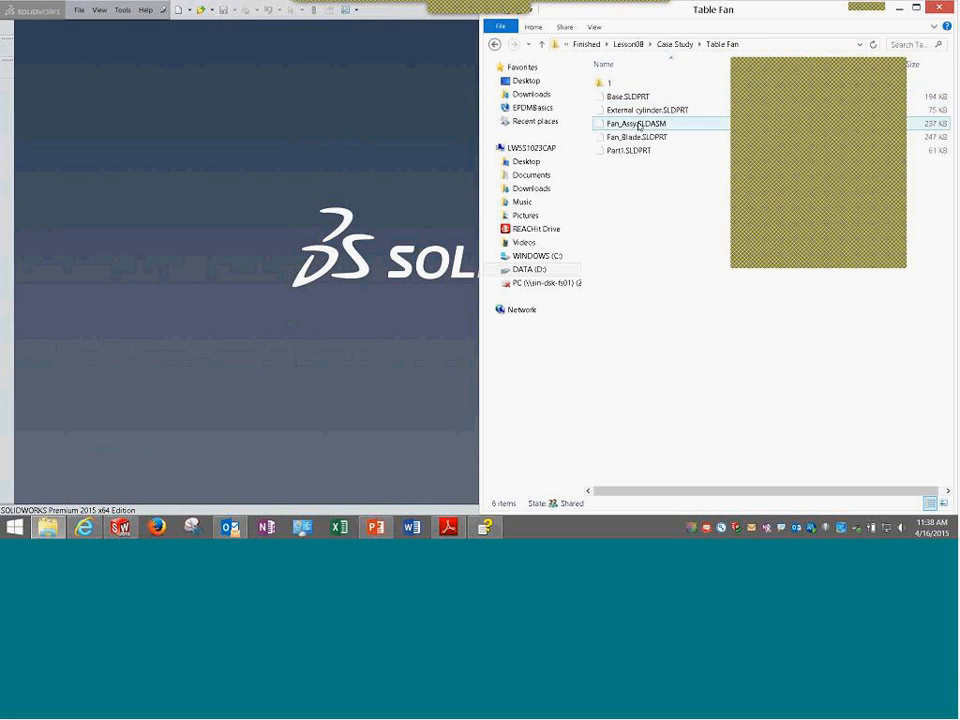
{"action": "left_click", "coordinate": [640, 124]}
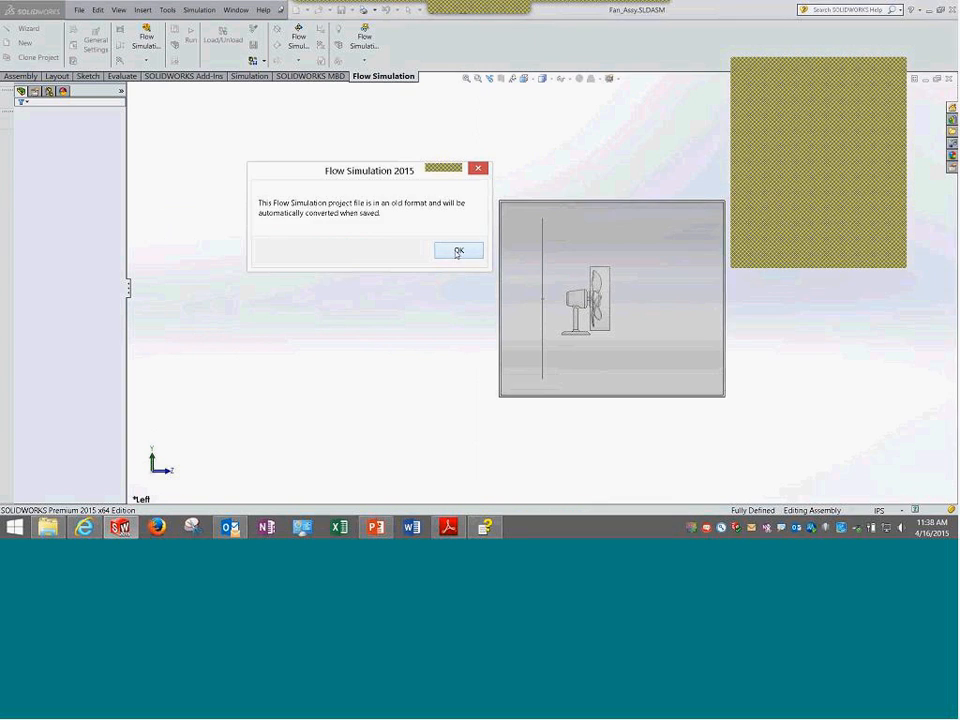
{"action": "left_click", "coordinate": [457, 251]}
Try to load the results of the Fan Flow - mixing plane project.
{"action": "right_click", "coordinate": [72, 302]}
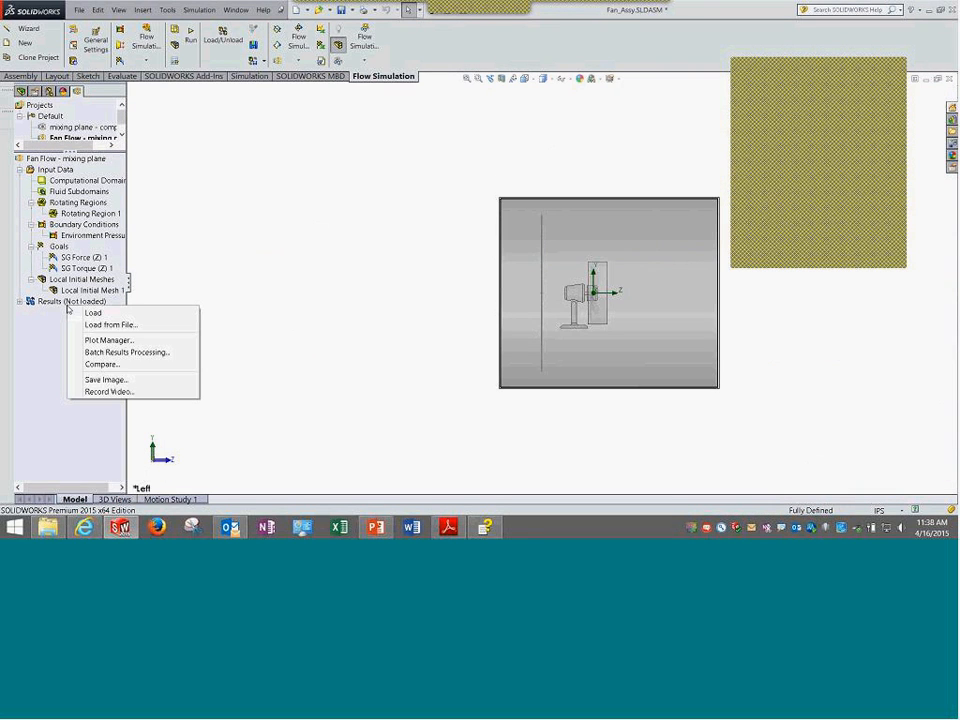
{"action": "left_click", "coordinate": [92, 316]}
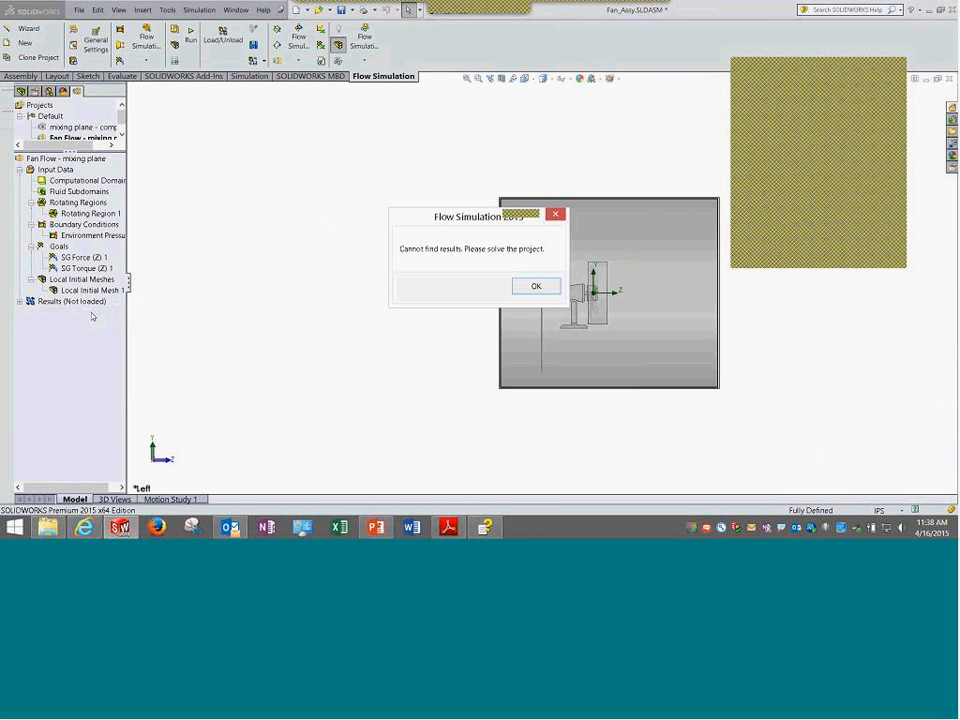
{"action": "left_click", "coordinate": [536, 286]}
{"action": "middle_click_drag", "start_coordinate": [445, 172], "coordinate": [420, 212]}
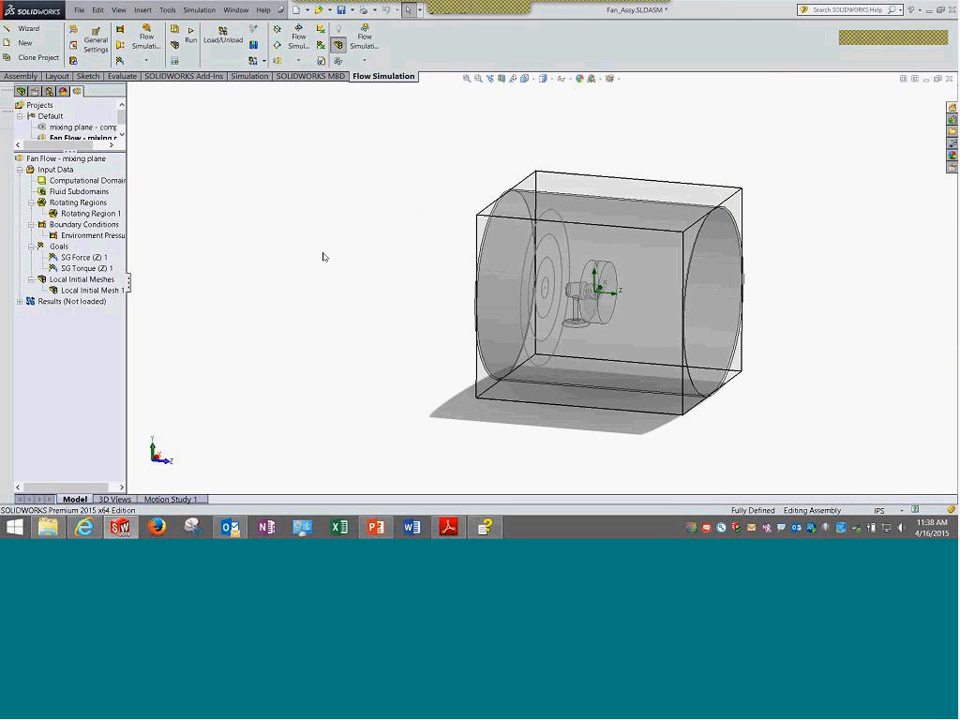
Switch to the training manual in Adobe Reader, go to page 195 and read the Lesson 8 introduction on rotating reference frames.
{"action": "left_click", "coordinate": [448, 527]}
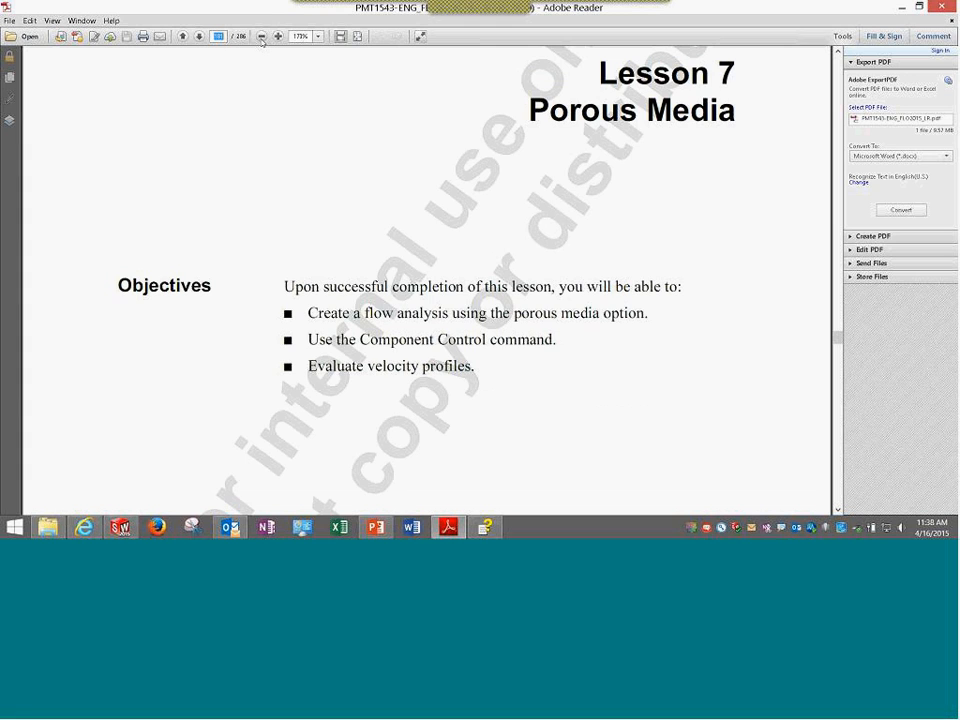
{"action": "type", "text": "195"}
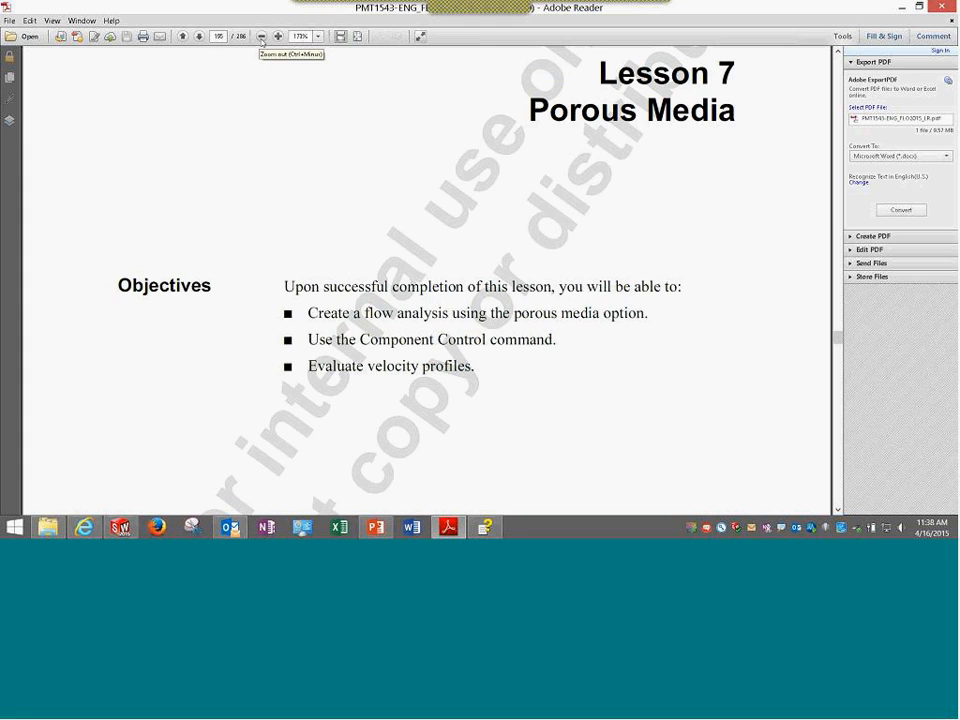
{"action": "key", "text": "Return"}
{"action": "scroll", "coordinate": [320, 203], "scroll_direction": "down", "scroll_amount": 2}
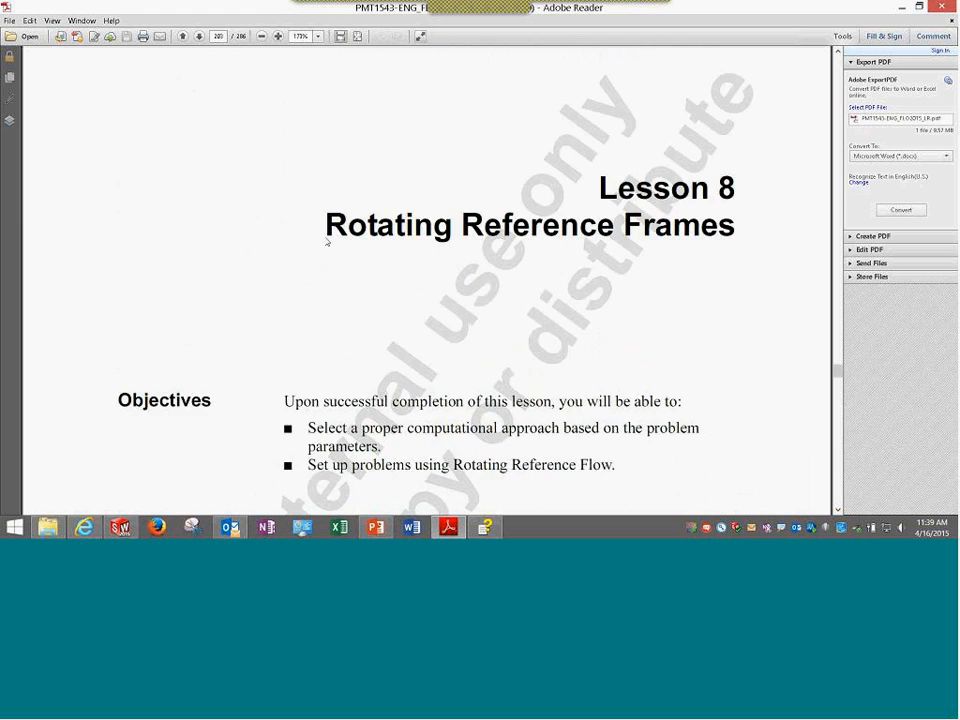
{"action": "scroll", "coordinate": [324, 236], "scroll_direction": "down", "scroll_amount": 2}
{"action": "scroll", "coordinate": [324, 236], "scroll_direction": "down", "scroll_amount": 6}
{"action": "scroll", "coordinate": [353, 334], "scroll_direction": "down", "scroll_amount": 5}
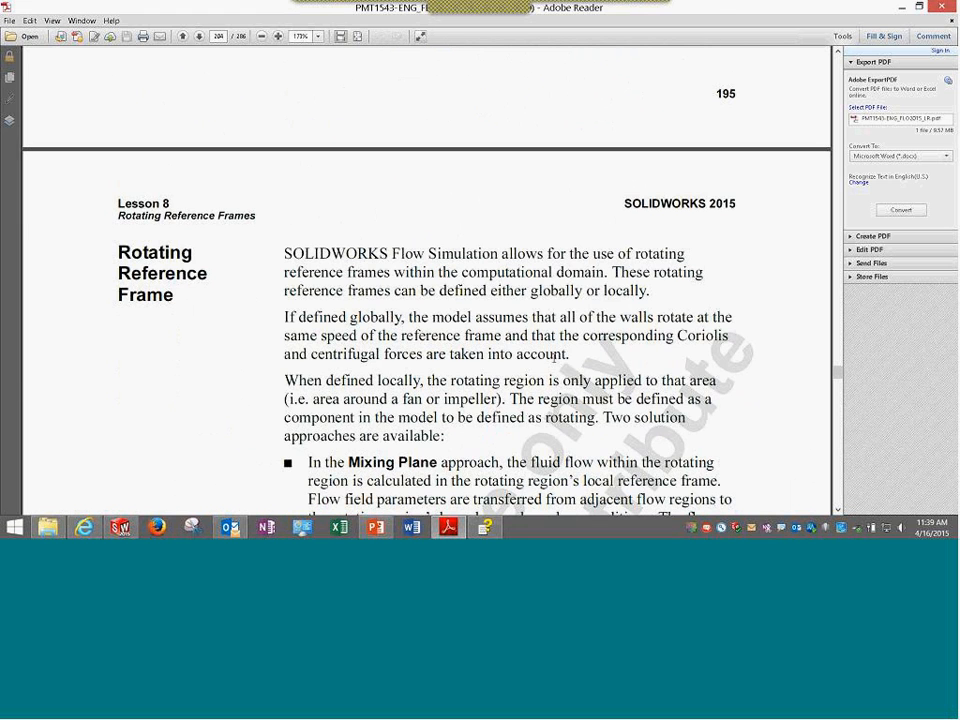
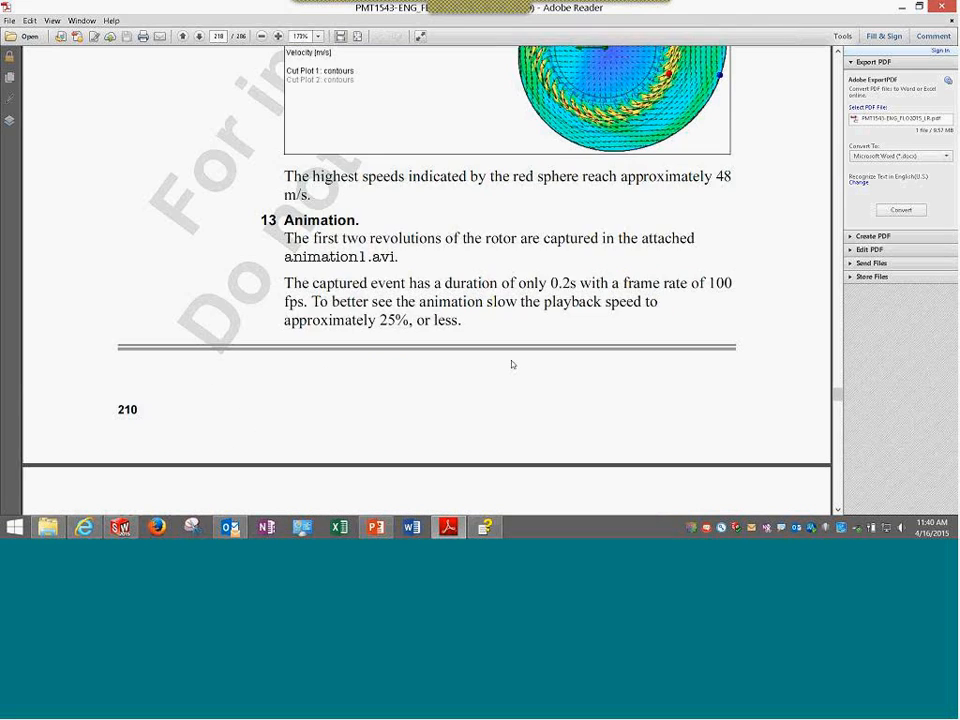
Review the manual's rotor velocity plots and time step calculation, and return to the fan assembly in SOLIDWORKS.
{"action": "scroll", "coordinate": [512, 364], "scroll_direction": "down", "scroll_amount": 2}
{"action": "scroll", "coordinate": [511, 364], "scroll_direction": "up", "scroll_amount": 10}
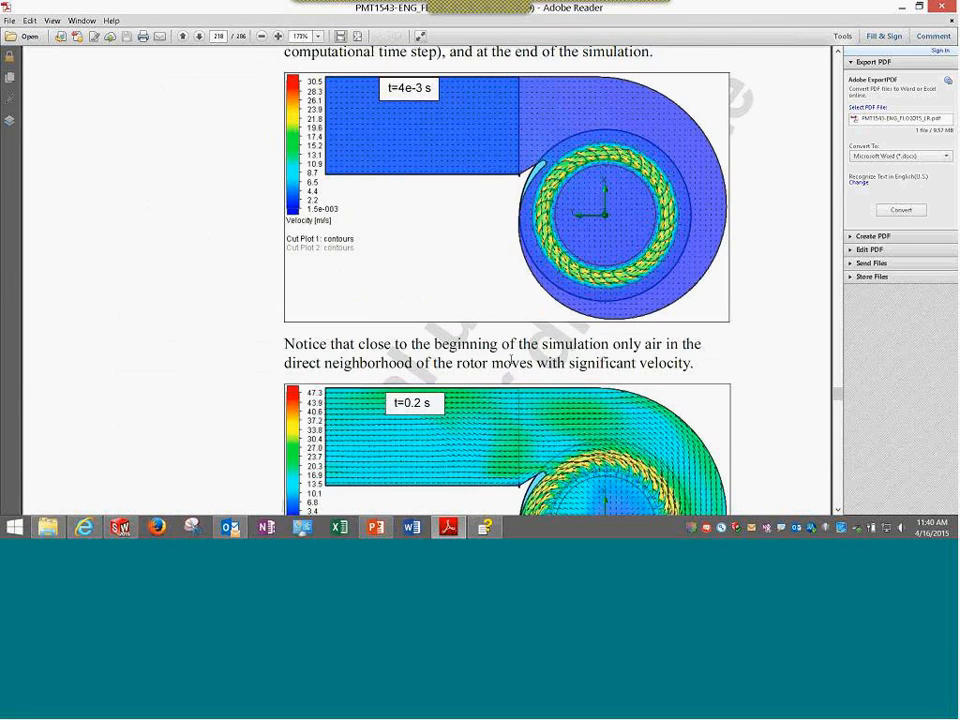
{"action": "scroll", "coordinate": [511, 361], "scroll_direction": "up", "scroll_amount": 10}
{"action": "scroll", "coordinate": [511, 364], "scroll_direction": "up", "scroll_amount": 6}
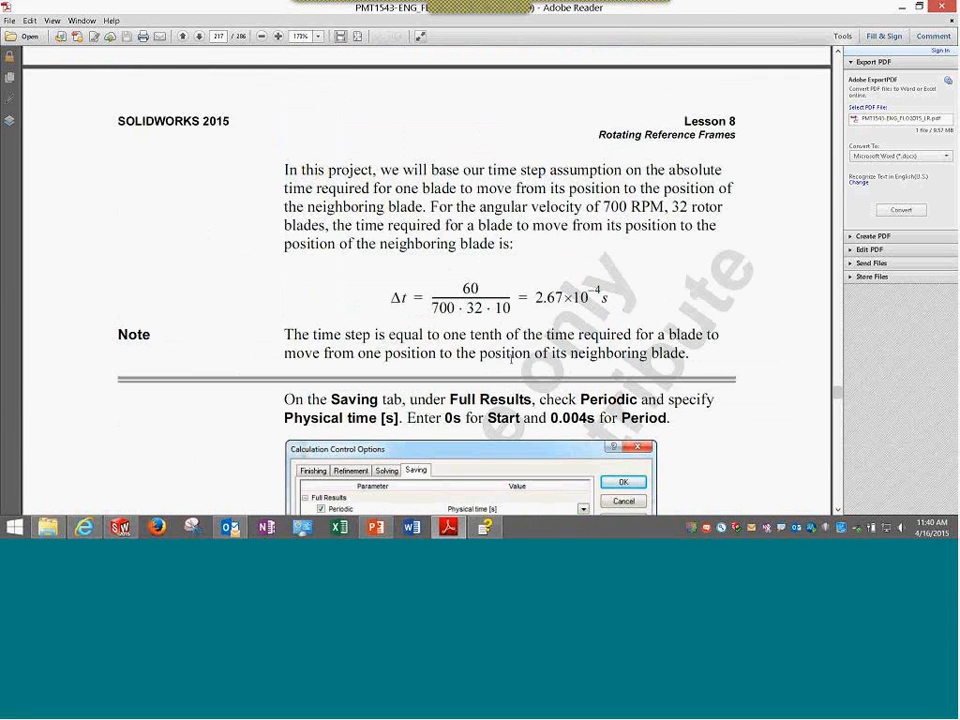
{"action": "scroll", "coordinate": [511, 358], "scroll_direction": "up", "scroll_amount": 3}
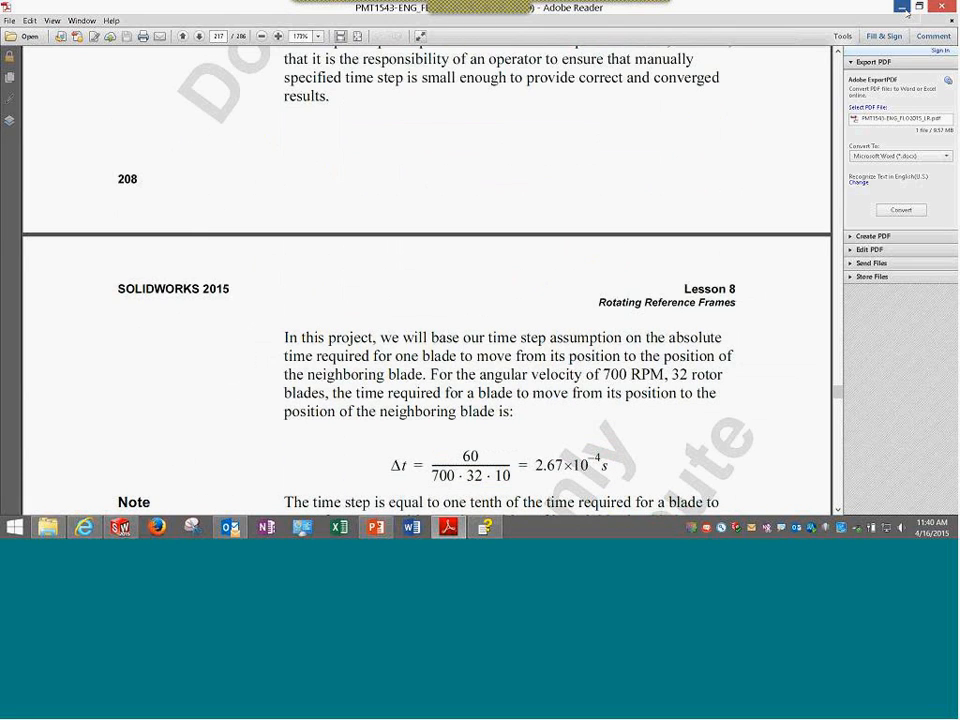
{"action": "left_click", "coordinate": [905, 9]}
Open the Fan Flow - mixing plane project's general settings and review the rotation types, keeping Local region(s) (Averaging).
{"action": "middle_click_drag", "start_coordinate": [438, 230], "coordinate": [405, 272]}
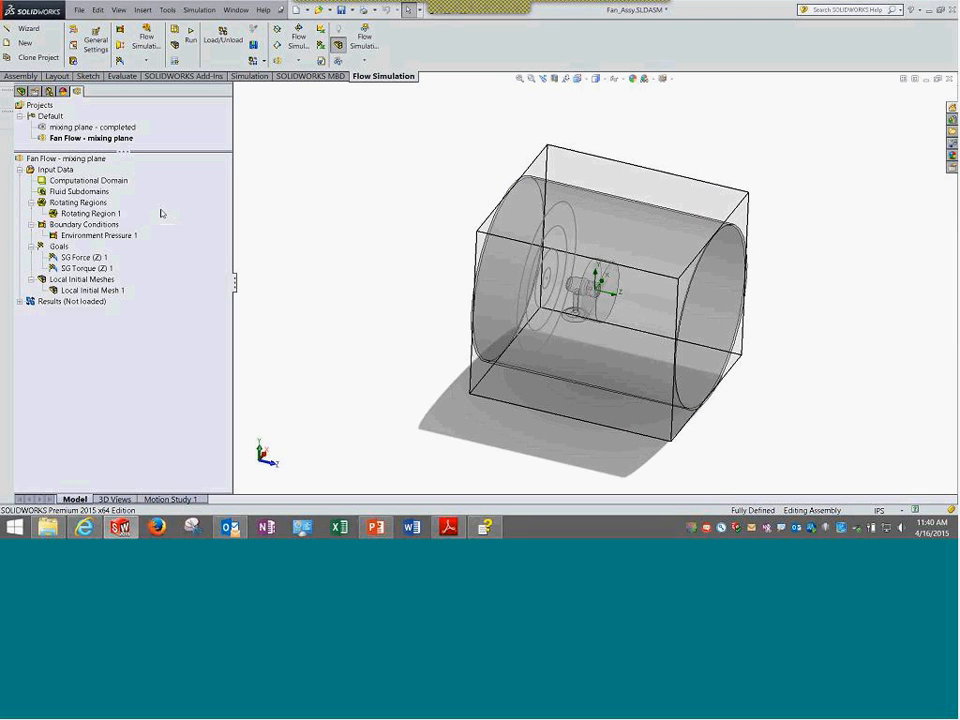
{"action": "right_click", "coordinate": [38, 169]}
{"action": "left_click", "coordinate": [82, 178]}
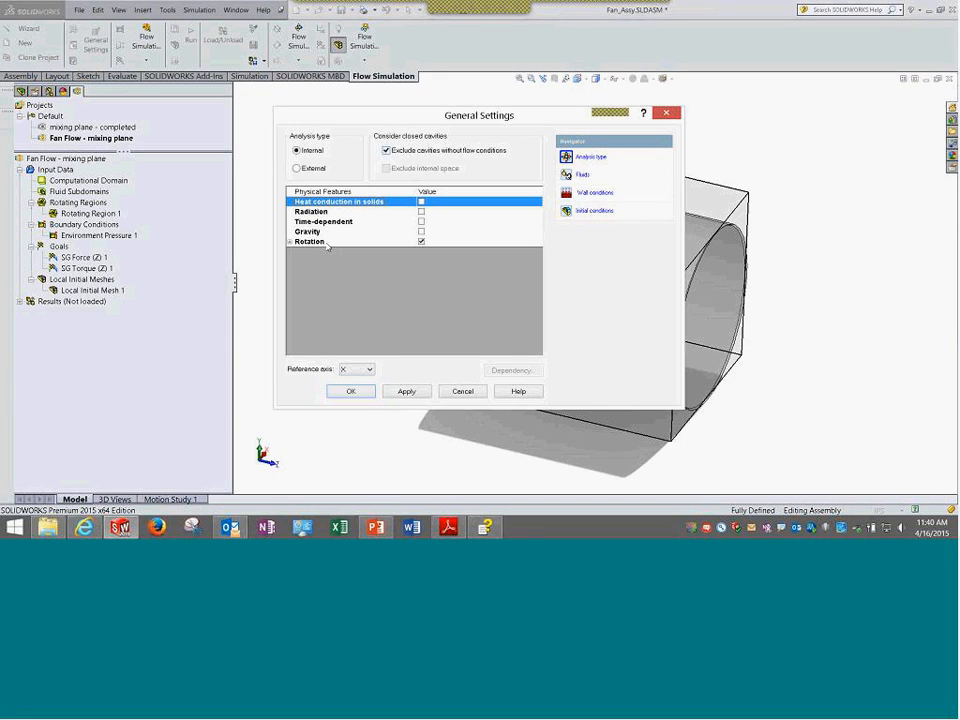
{"action": "left_click", "coordinate": [290, 242]}
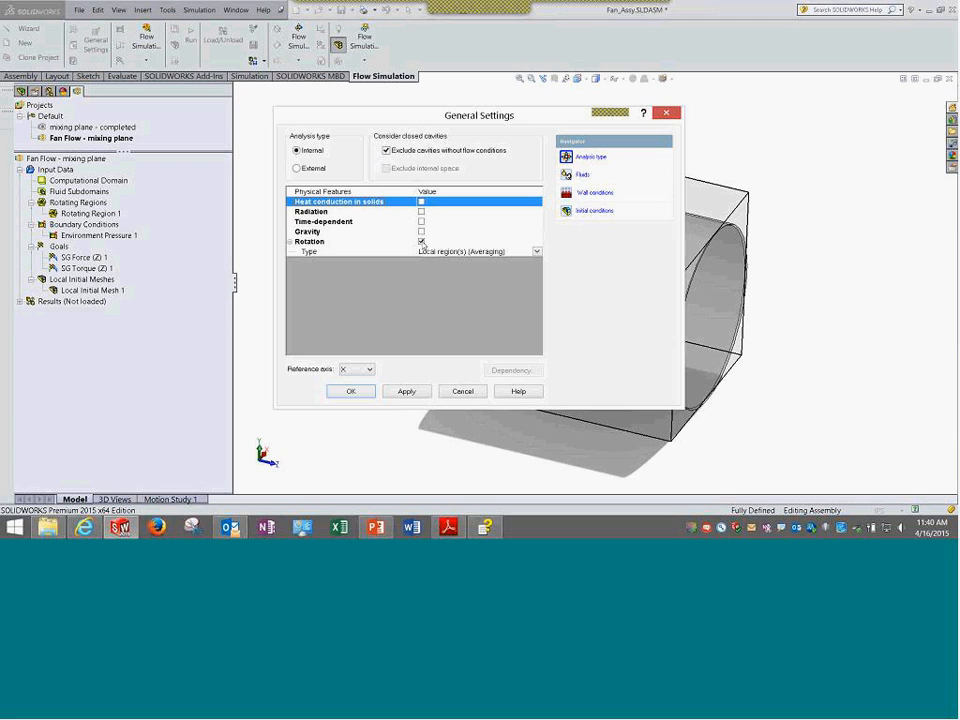
{"action": "left_click", "coordinate": [536, 253]}
{"action": "left_click", "coordinate": [536, 253]}
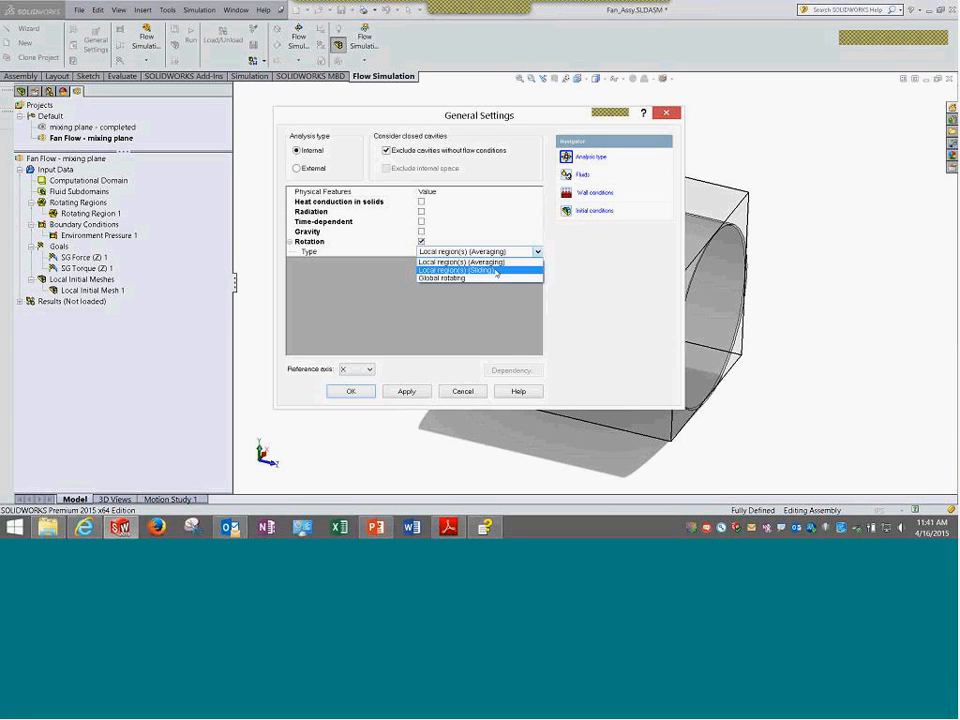
{"action": "left_click", "coordinate": [497, 263]}
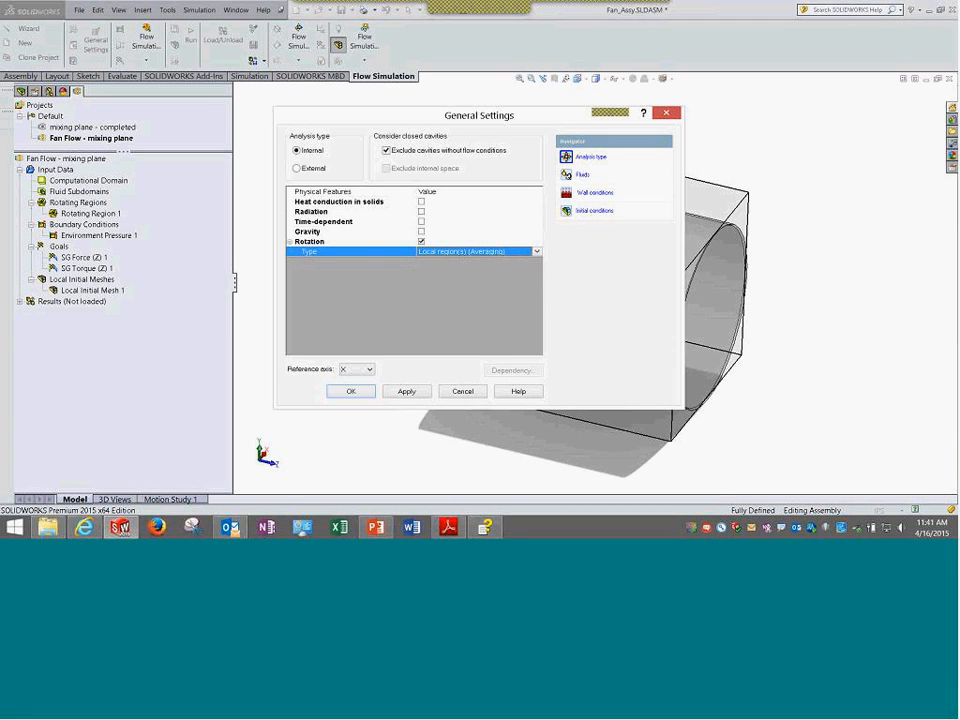
Review the project's fluid, wall condition and initial condition settings, and leave the general settings without applying changes.
{"action": "left_click", "coordinate": [584, 175]}
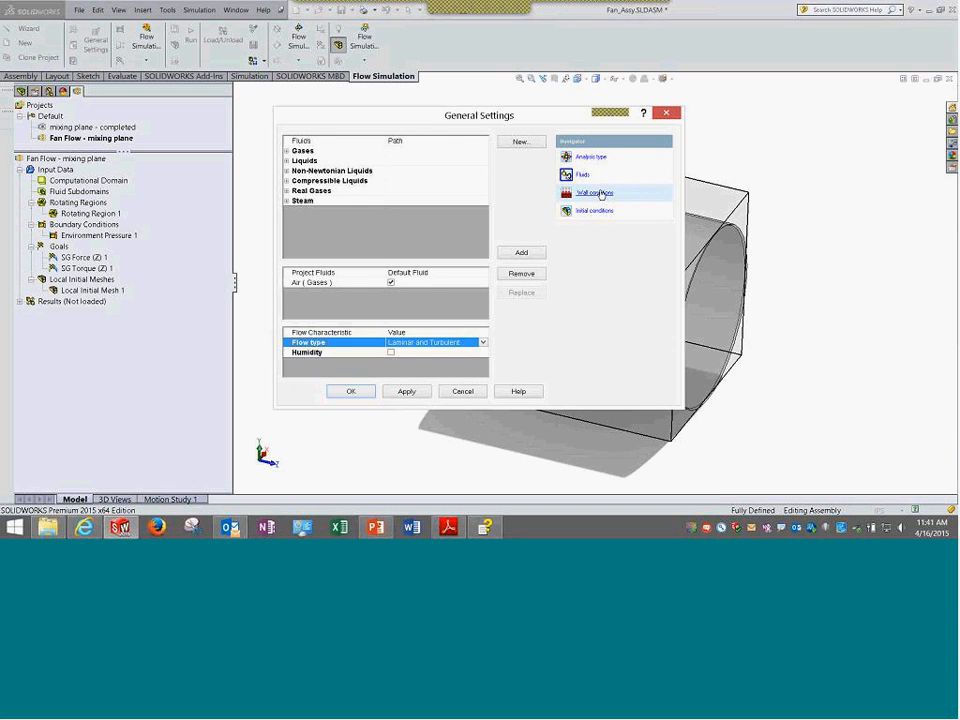
{"action": "left_click", "coordinate": [600, 193]}
{"action": "left_click", "coordinate": [604, 212]}
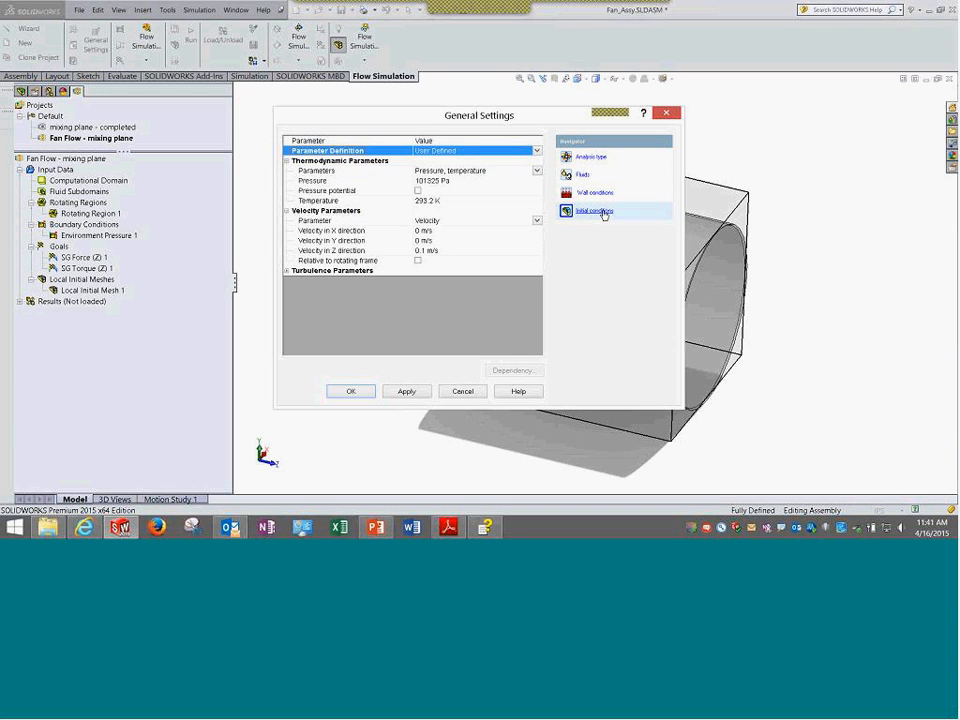
{"action": "left_click", "coordinate": [584, 157]}
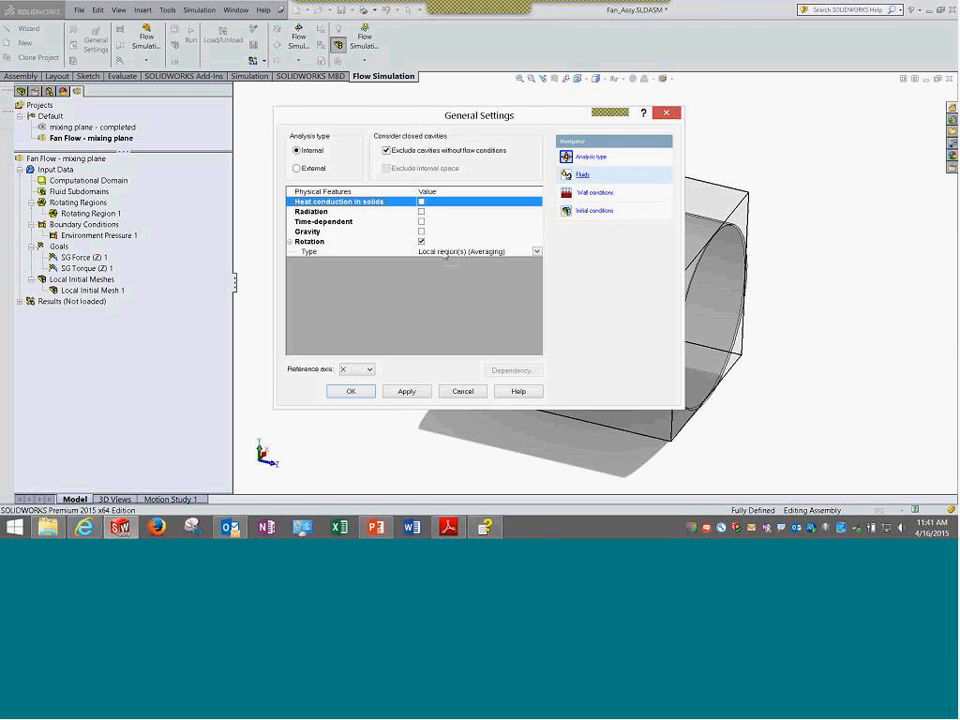
{"action": "left_click", "coordinate": [462, 391]}
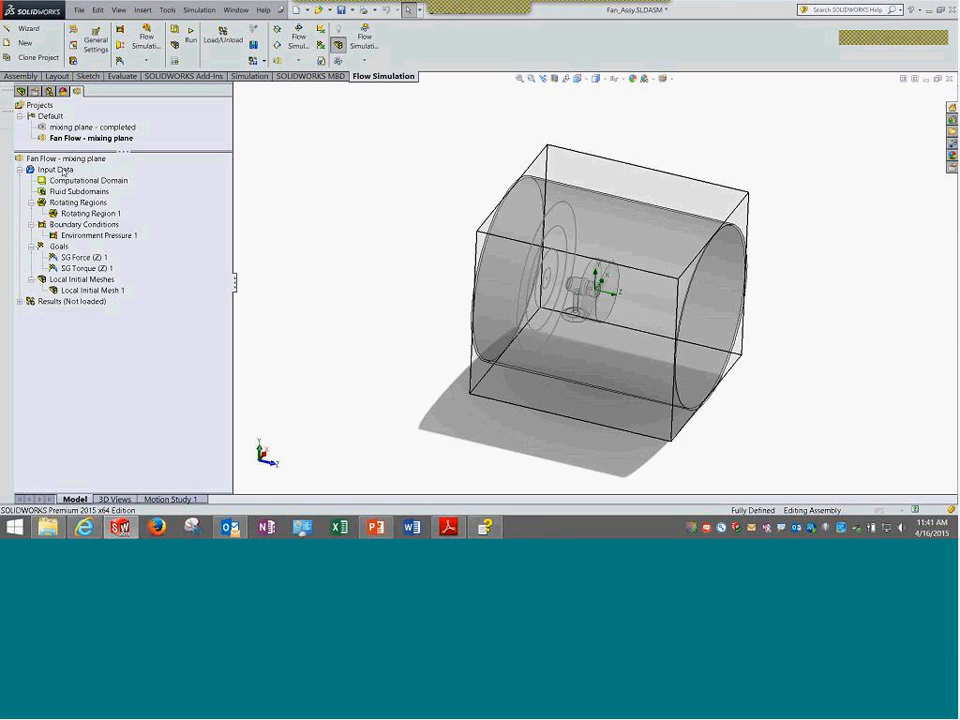
Examine the initial mesh's basic cell counts, solid/fluid interface, cell refinement and narrow channel settings, and close them without changes.
{"action": "right_click", "coordinate": [60, 170]}
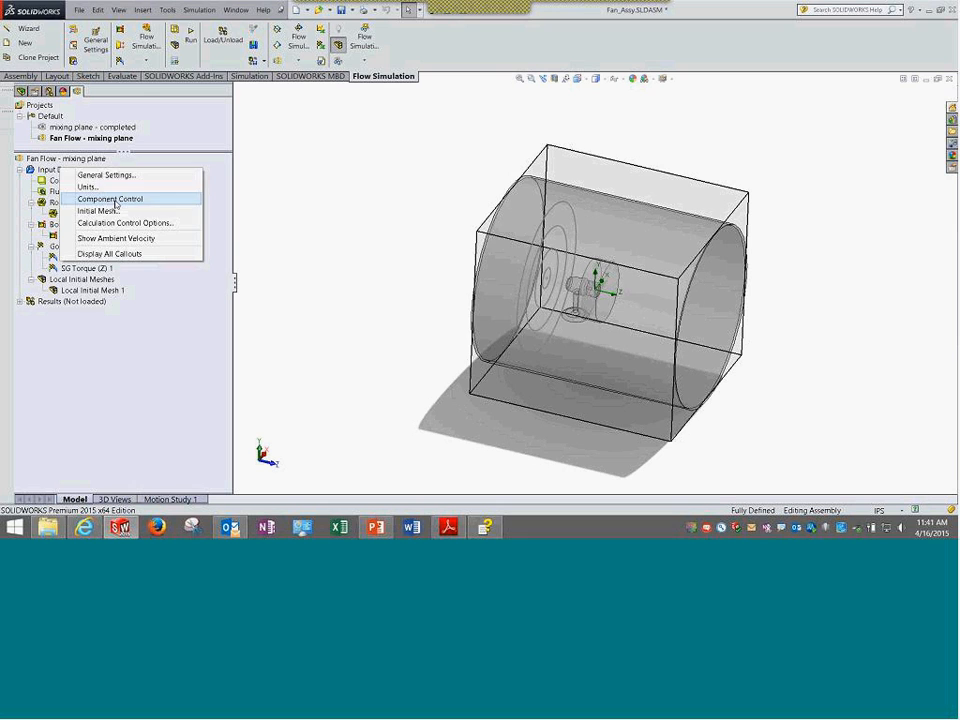
{"action": "left_click", "coordinate": [98, 210]}
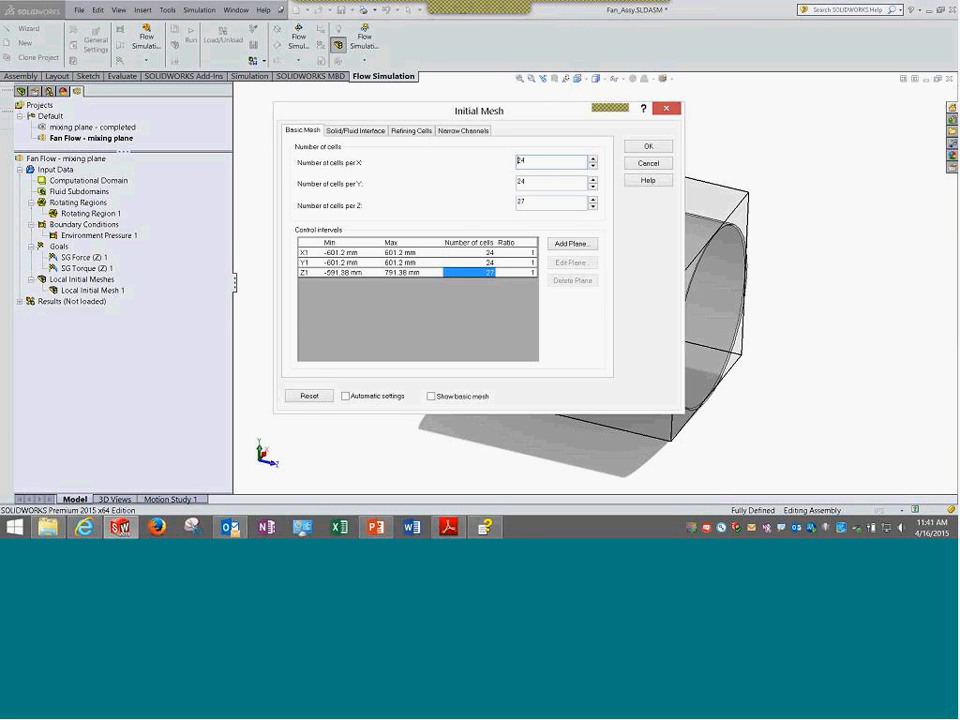
{"action": "left_click_drag", "start_coordinate": [255, 28], "coordinate": [291, 40]}
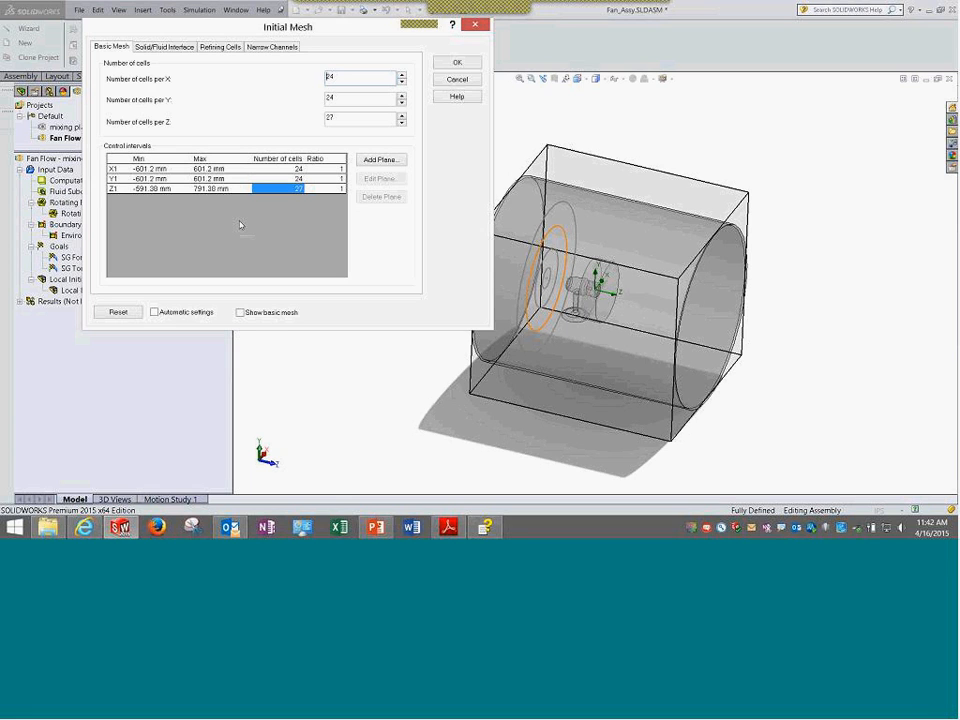
{"action": "left_click", "coordinate": [170, 47]}
{"action": "left_click", "coordinate": [218, 47]}
{"action": "left_click", "coordinate": [271, 47]}
{"action": "left_click", "coordinate": [220, 47]}
{"action": "left_click", "coordinate": [162, 48]}
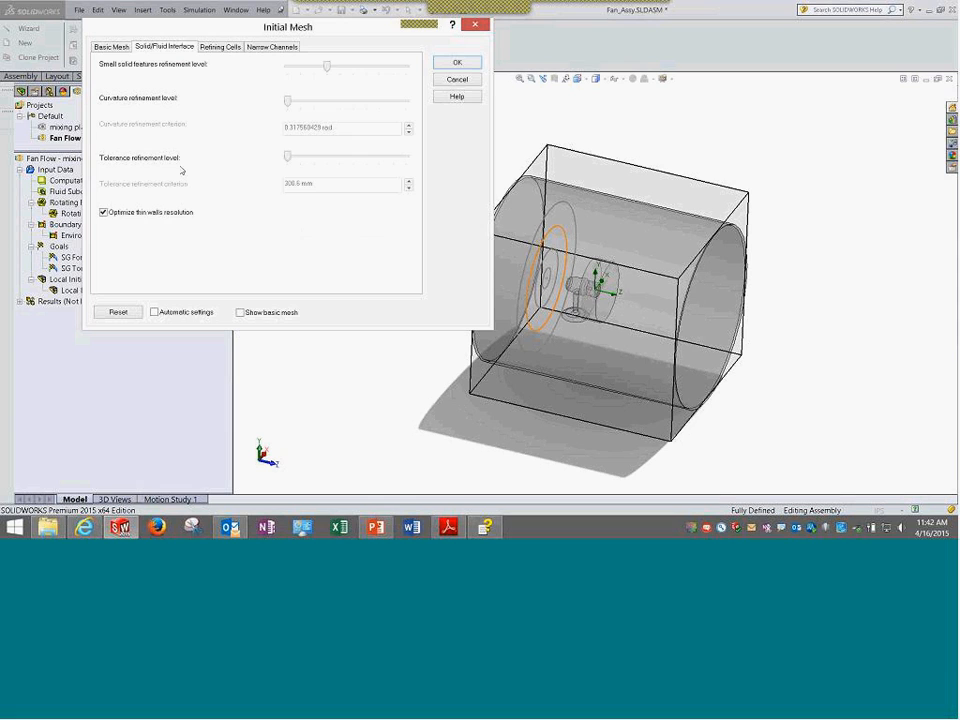
{"action": "left_click", "coordinate": [222, 47]}
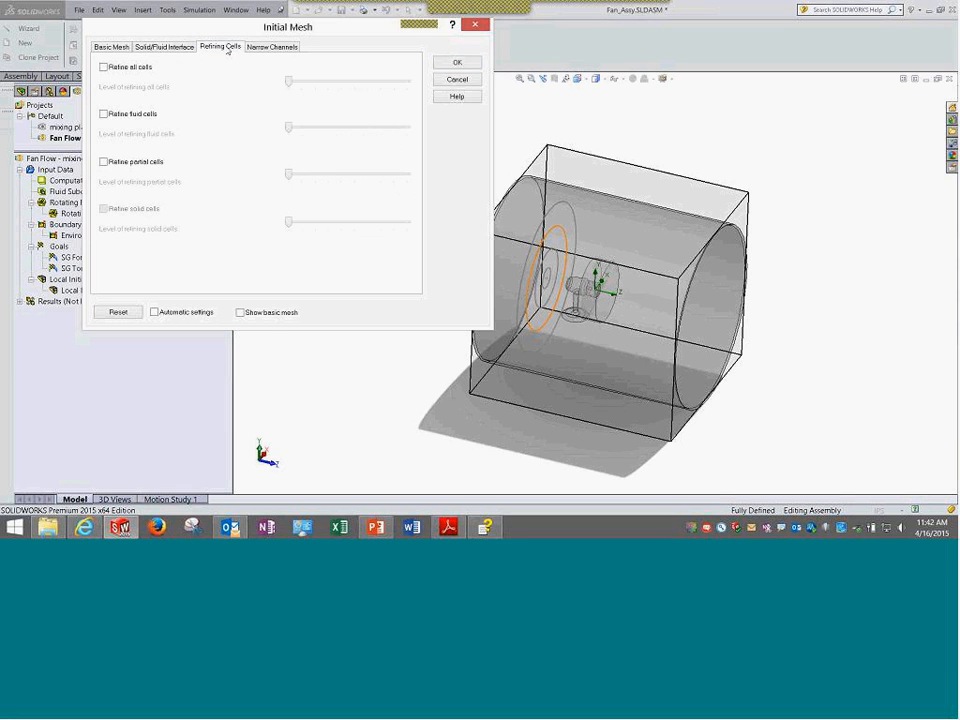
{"action": "left_click", "coordinate": [269, 50]}
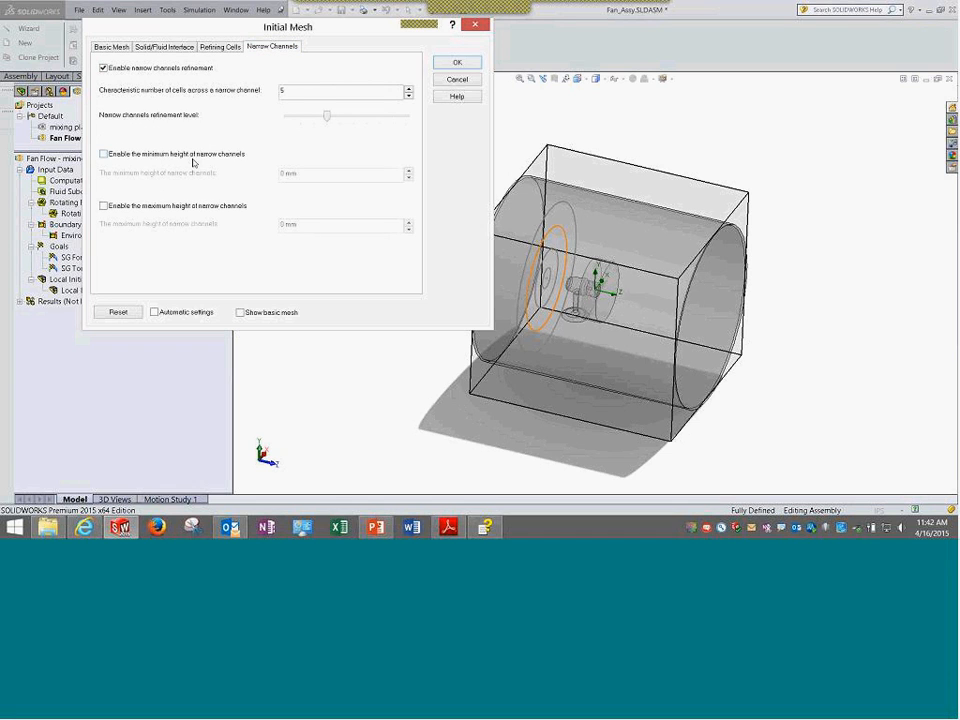
{"action": "left_click", "coordinate": [115, 47]}
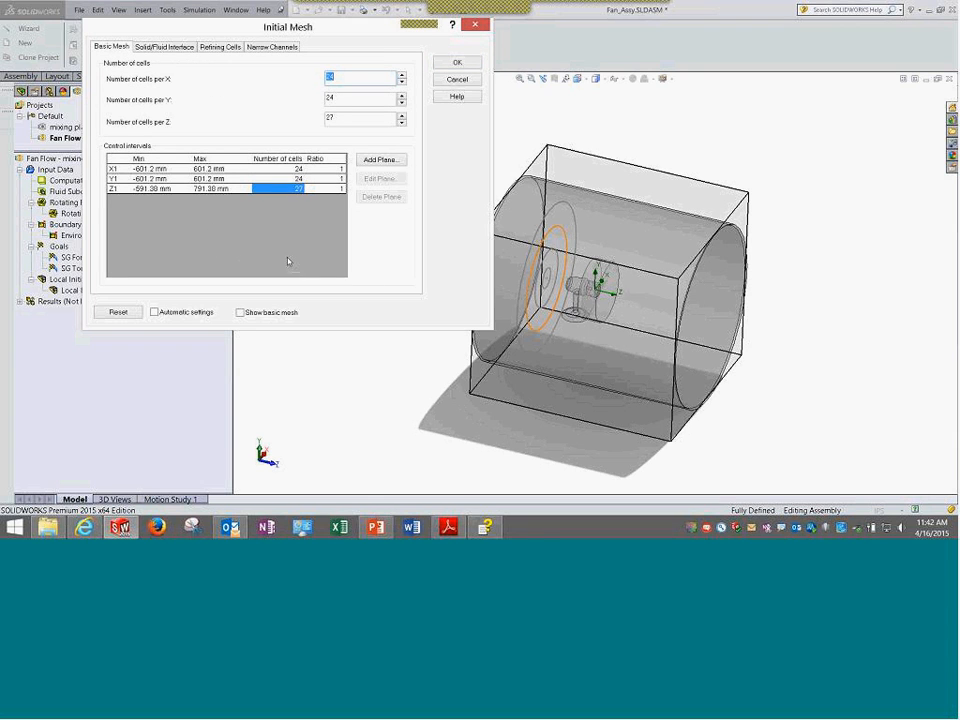
{"action": "left_click", "coordinate": [444, 83]}
Highlight Rotating Region 1 in the model and look up the command that inserts a rotating region in Flow Simulation.
{"action": "mouse_move", "coordinate": [407, 253]}
{"action": "middle_mouse_down"}
{"action": "mouse_move", "coordinate": [377, 246]}
{"action": "mouse_move", "coordinate": [425, 247]}
{"action": "middle_mouse_up"}
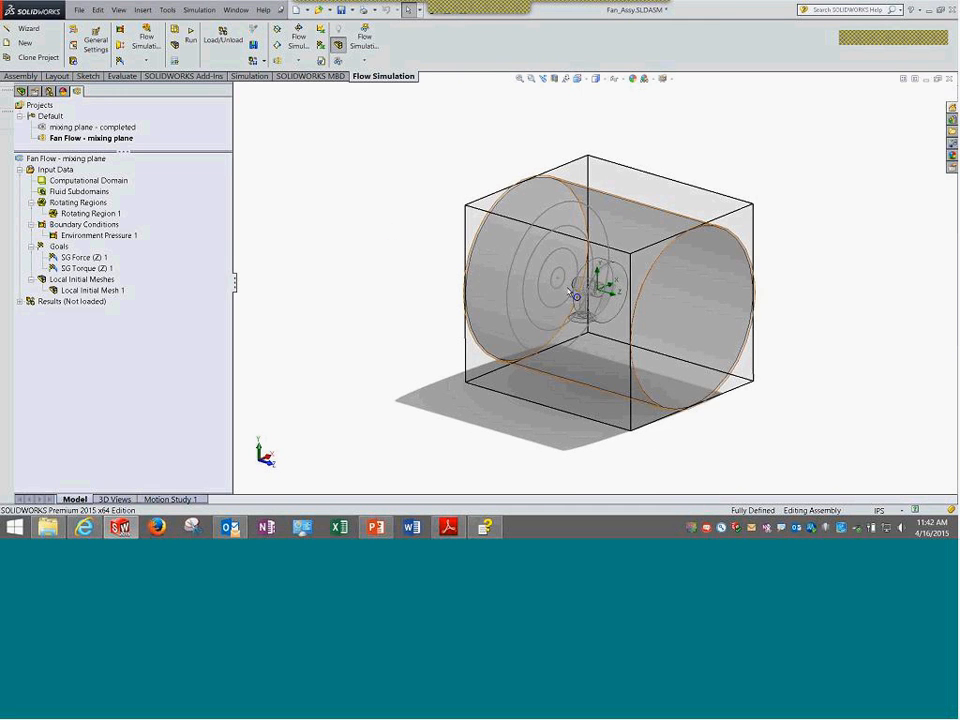
{"action": "scroll", "coordinate": [575, 290], "scroll_direction": "down", "scroll_amount": 4}
{"action": "key", "text": "f"}
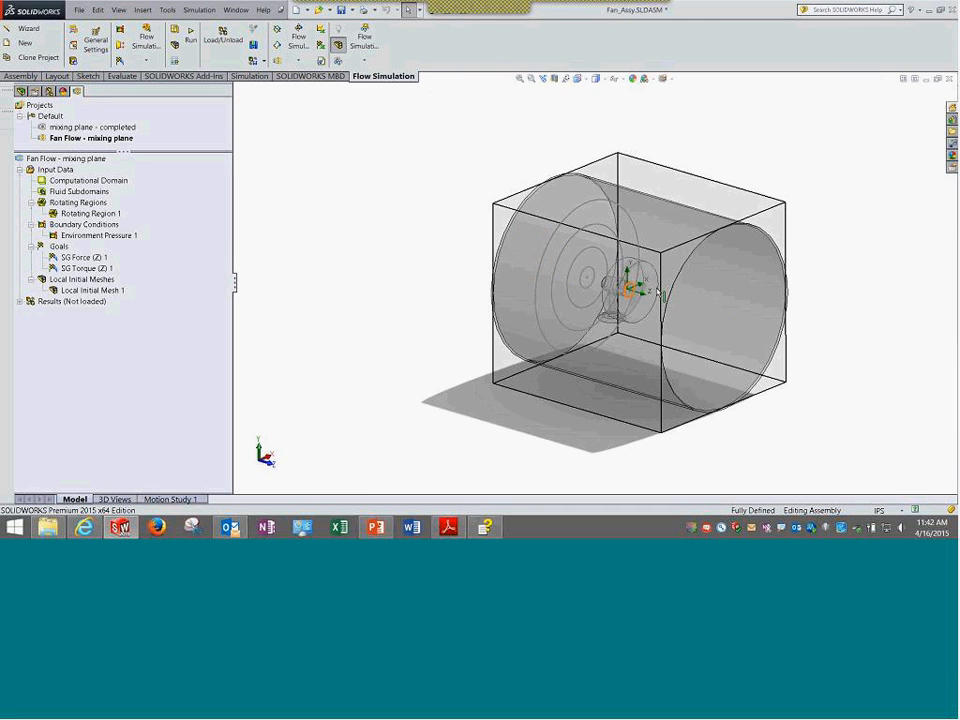
{"action": "right_click", "coordinate": [68, 213]}
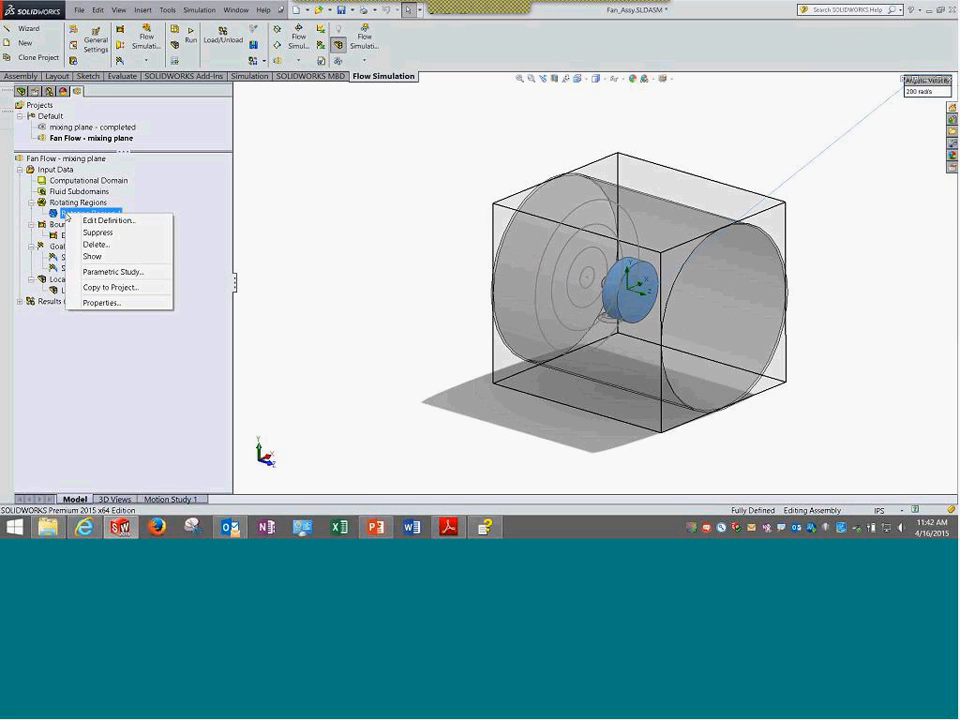
{"action": "left_click", "coordinate": [322, 228]}
{"action": "left_click", "coordinate": [170, 12]}
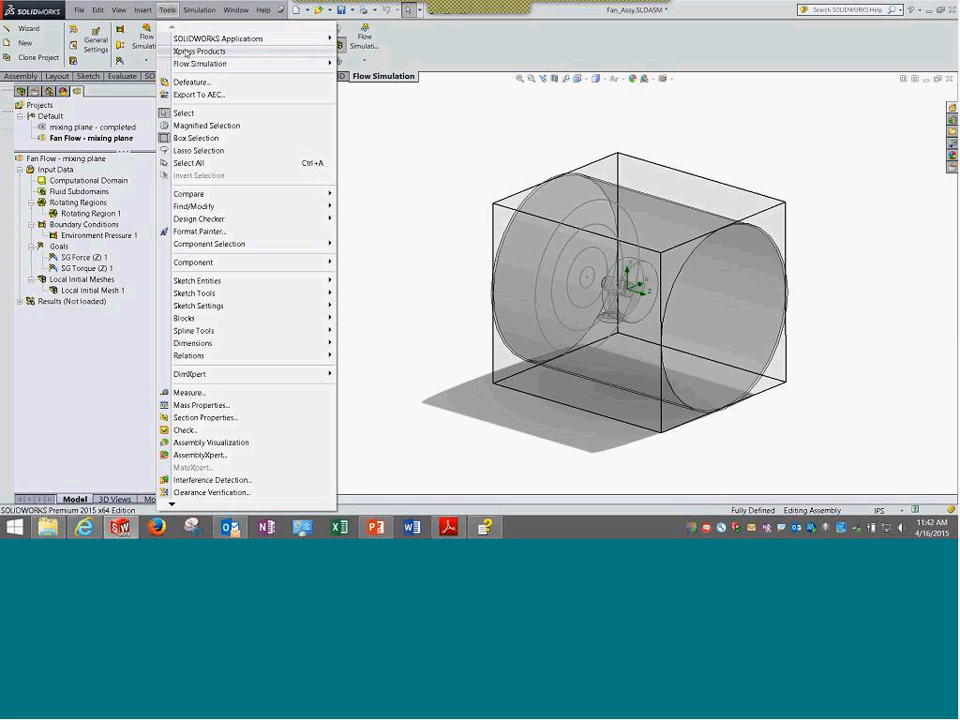
{"action": "mouse_move", "coordinate": [220, 63]}
{"action": "mouse_move", "coordinate": [415, 88]}
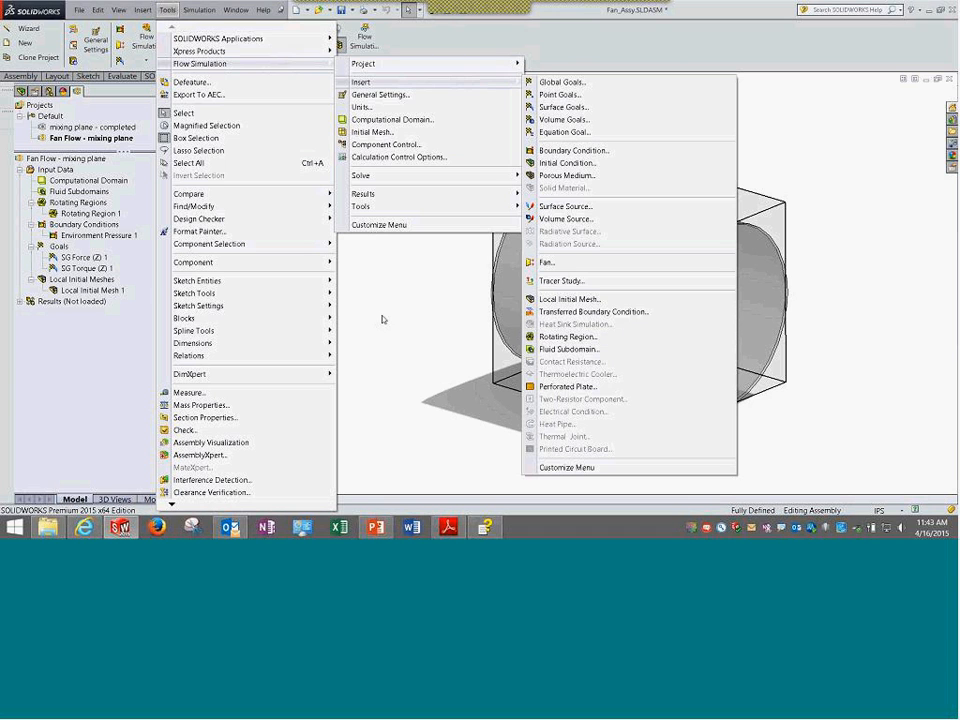
Open Rotating Region 1's definition and locate its selected component, Part1, in the Fan_Assy tree.
{"action": "left_click", "coordinate": [90, 213]}
{"action": "right_click", "coordinate": [90, 213]}
{"action": "left_click", "coordinate": [115, 217]}
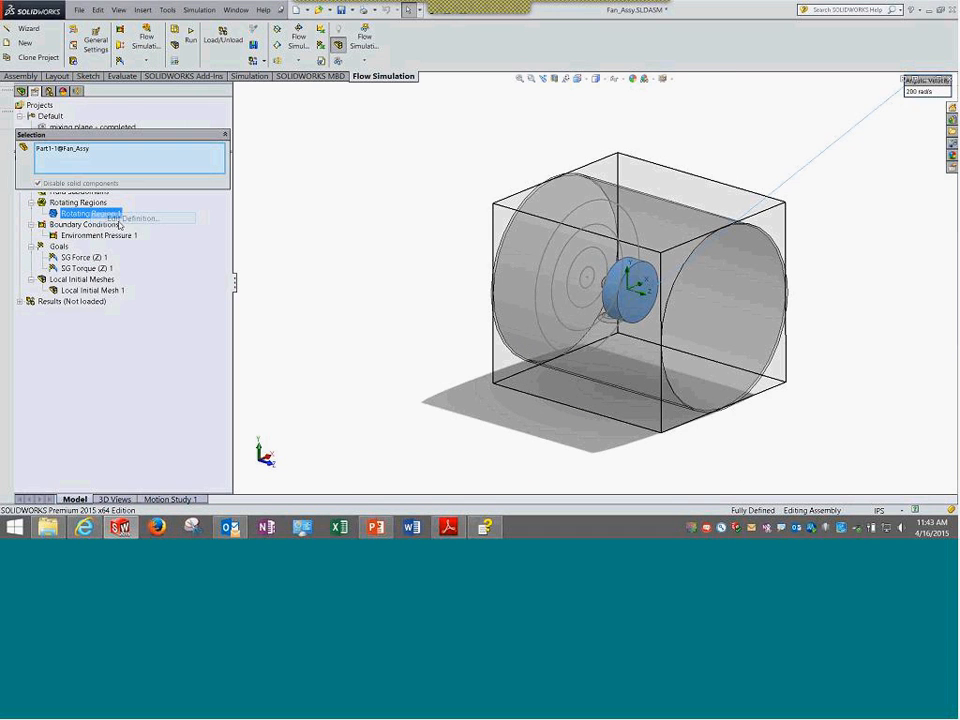
{"action": "left_click", "coordinate": [70, 150]}
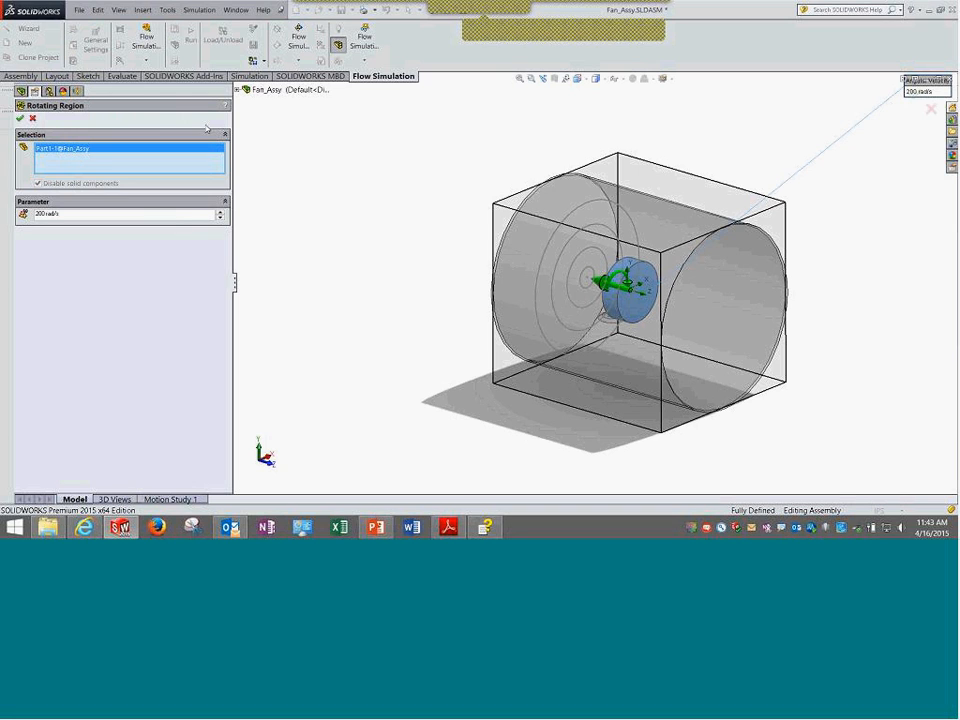
{"action": "left_click", "coordinate": [238, 90]}
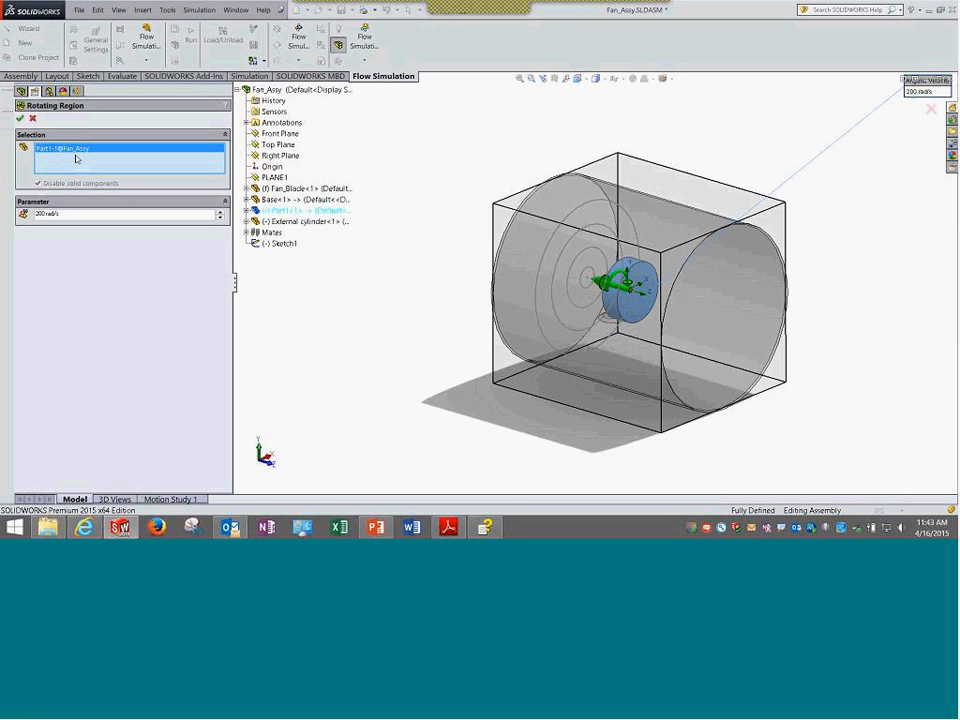
Examine Rotating Region 1's angular velocity parameter and its cylinder around the fan in the model, and close the definition.
{"action": "double_click", "coordinate": [42, 214]}
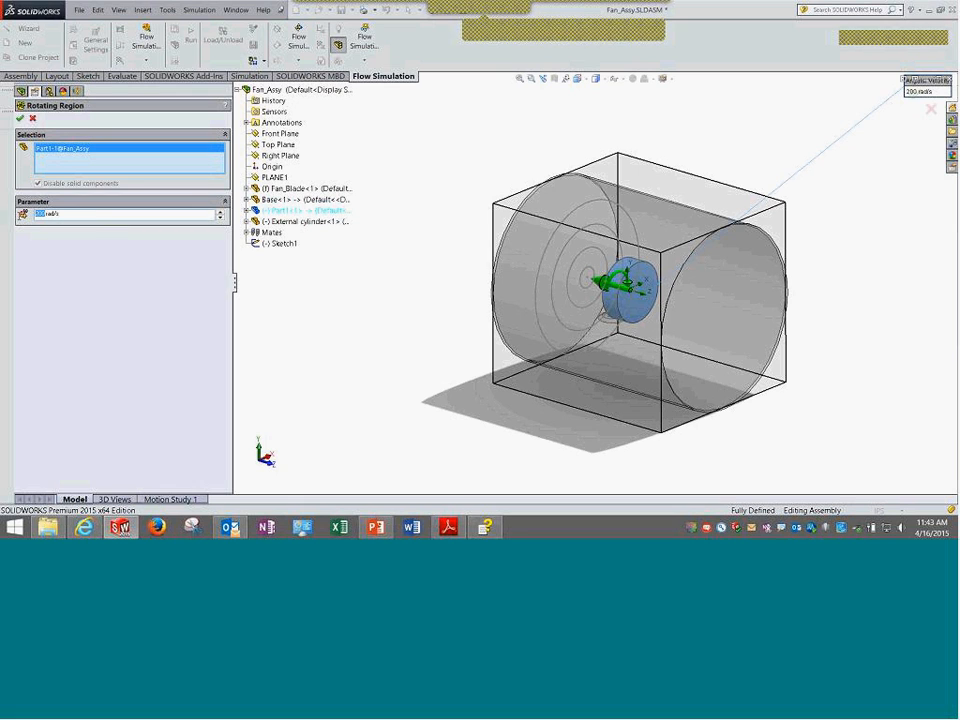
{"action": "left_click", "coordinate": [105, 215]}
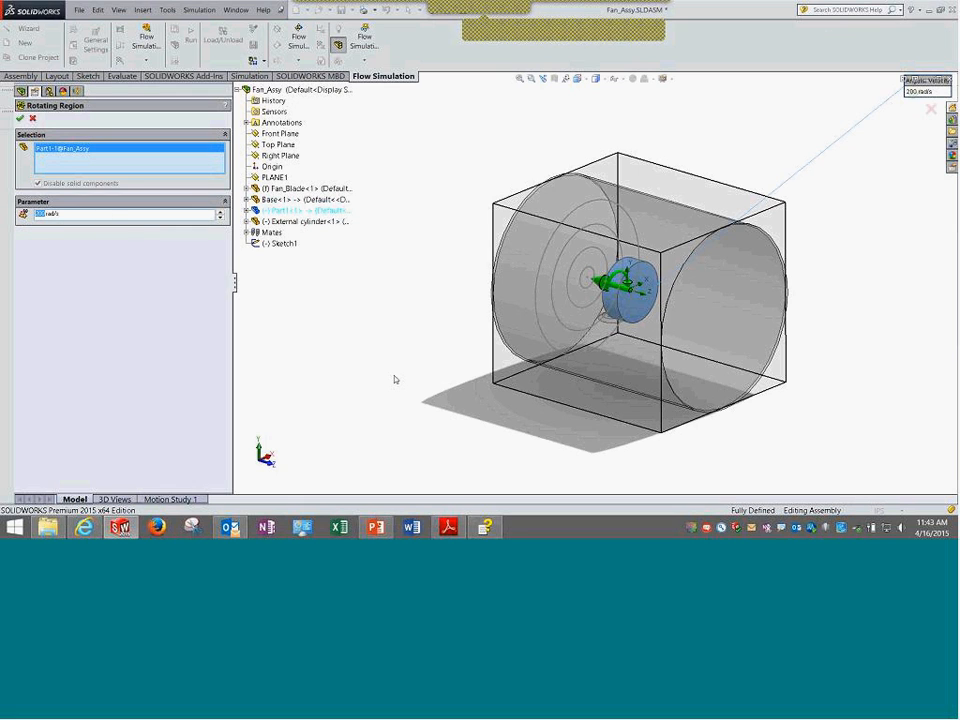
{"action": "middle_click_drag", "start_coordinate": [450, 370], "coordinate": [414, 316]}
{"action": "scroll", "coordinate": [658, 318], "scroll_direction": "down", "scroll_amount": 8}
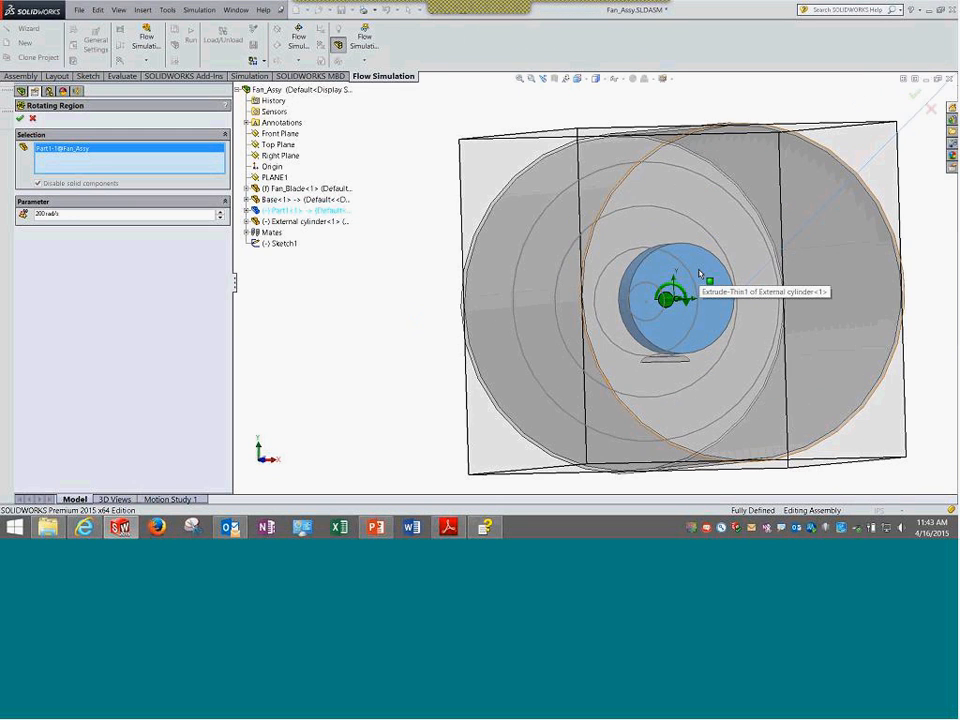
{"action": "scroll", "coordinate": [658, 318], "scroll_direction": "up", "scroll_amount": 6}
{"action": "middle_click_drag", "start_coordinate": [658, 318], "coordinate": [618, 291]}
{"action": "scroll", "coordinate": [618, 291], "scroll_direction": "up", "scroll_amount": 4}
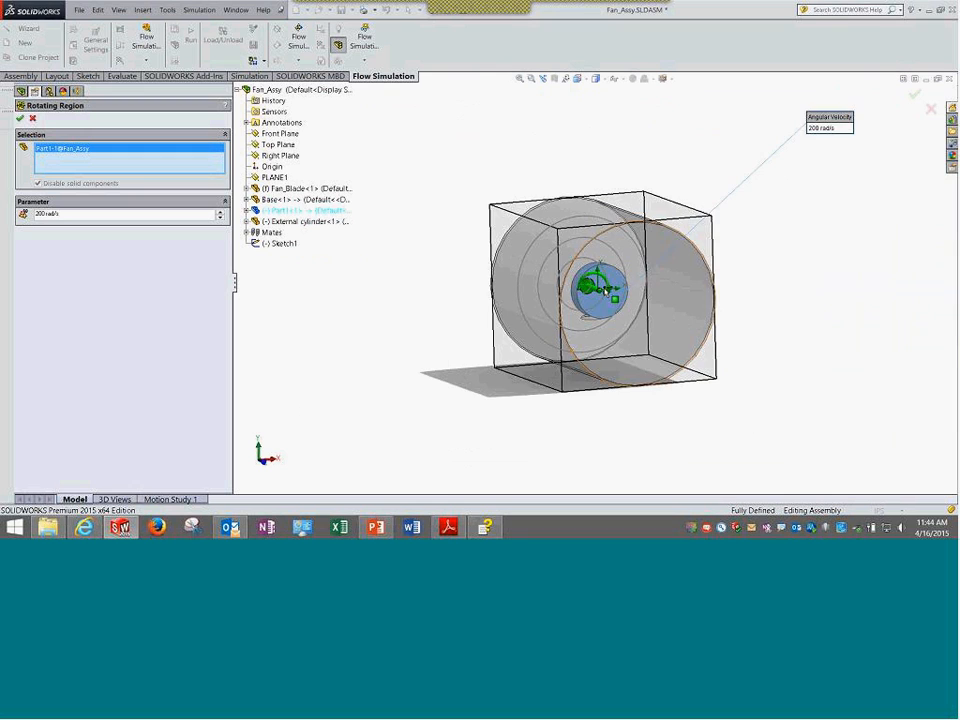
{"action": "scroll", "coordinate": [606, 289], "scroll_direction": "down", "scroll_amount": 2}
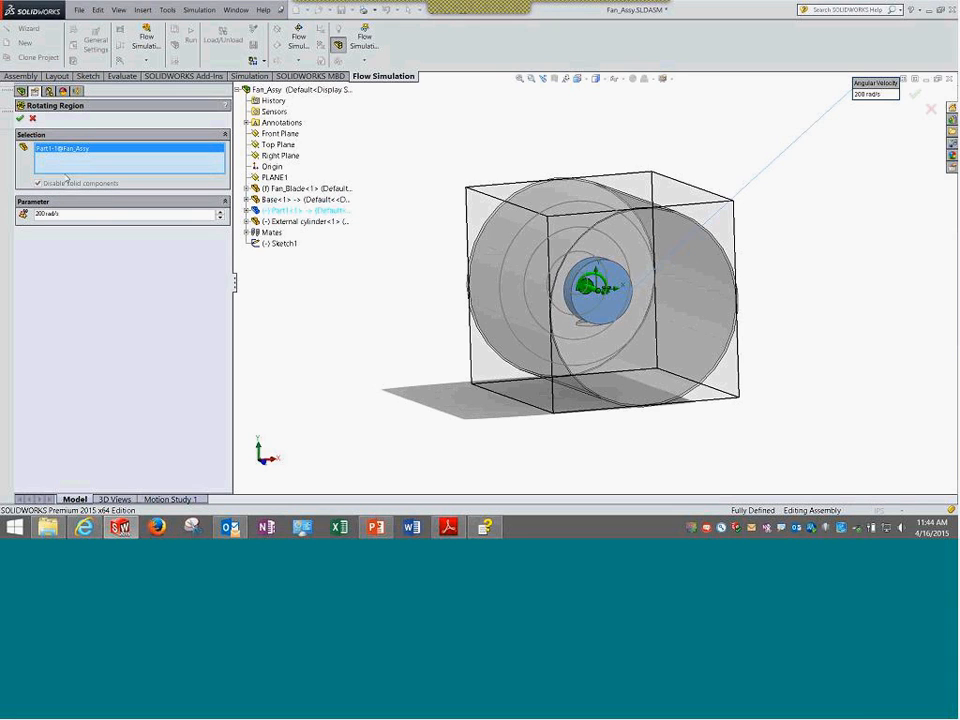
{"action": "left_click", "coordinate": [19, 118]}
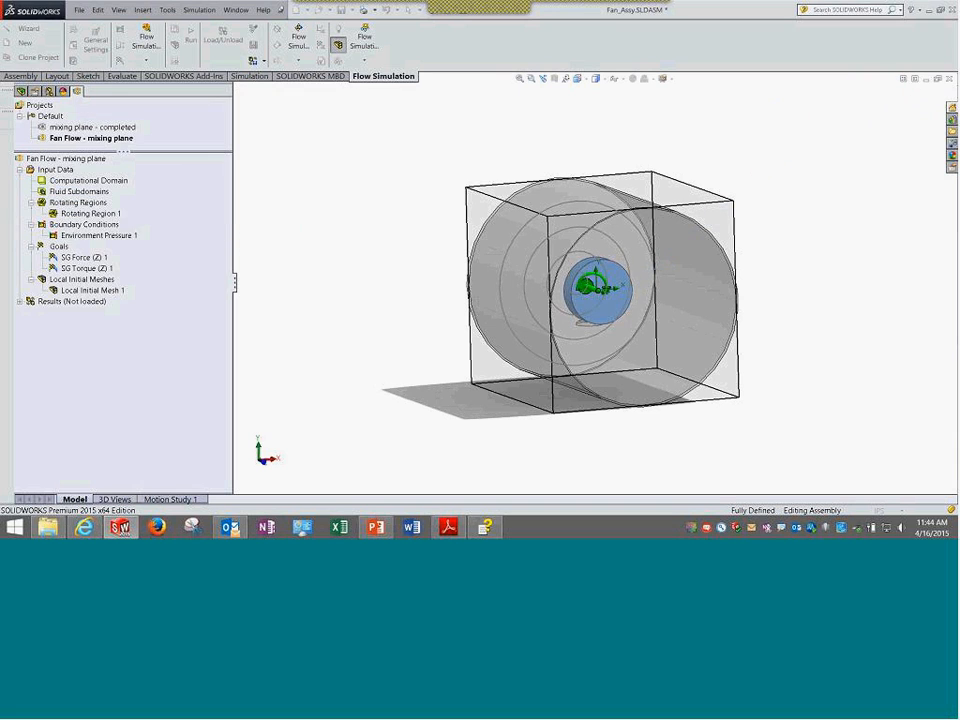
Review Environment Pressure 1's definition, checking the External cylinder faces it applies to, and close it without changes.
{"action": "right_click", "coordinate": [79, 237]}
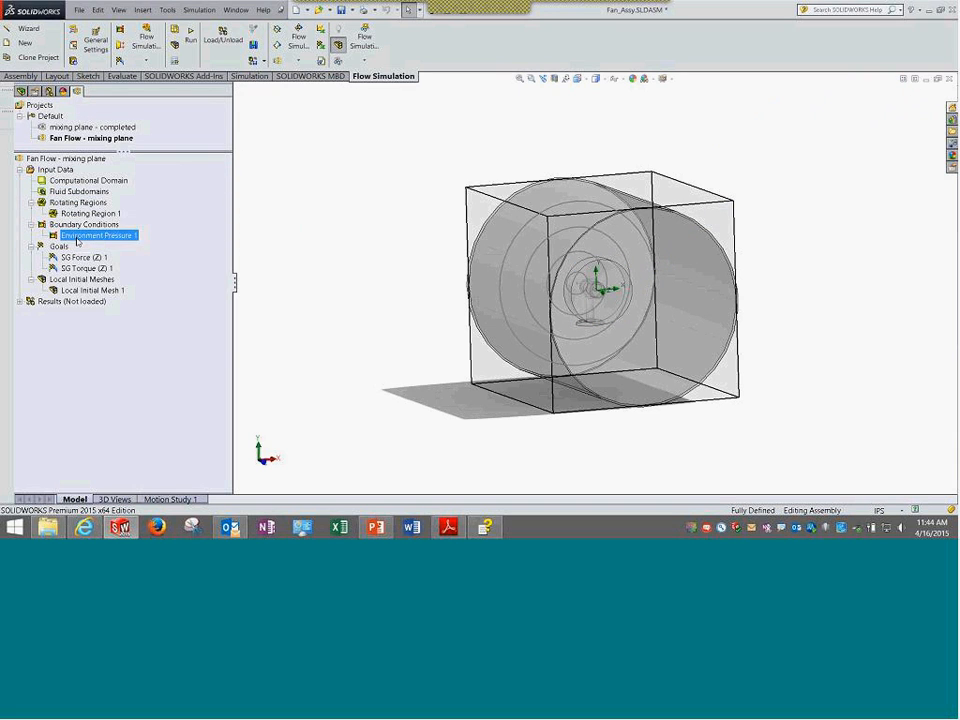
{"action": "left_click", "coordinate": [118, 245]}
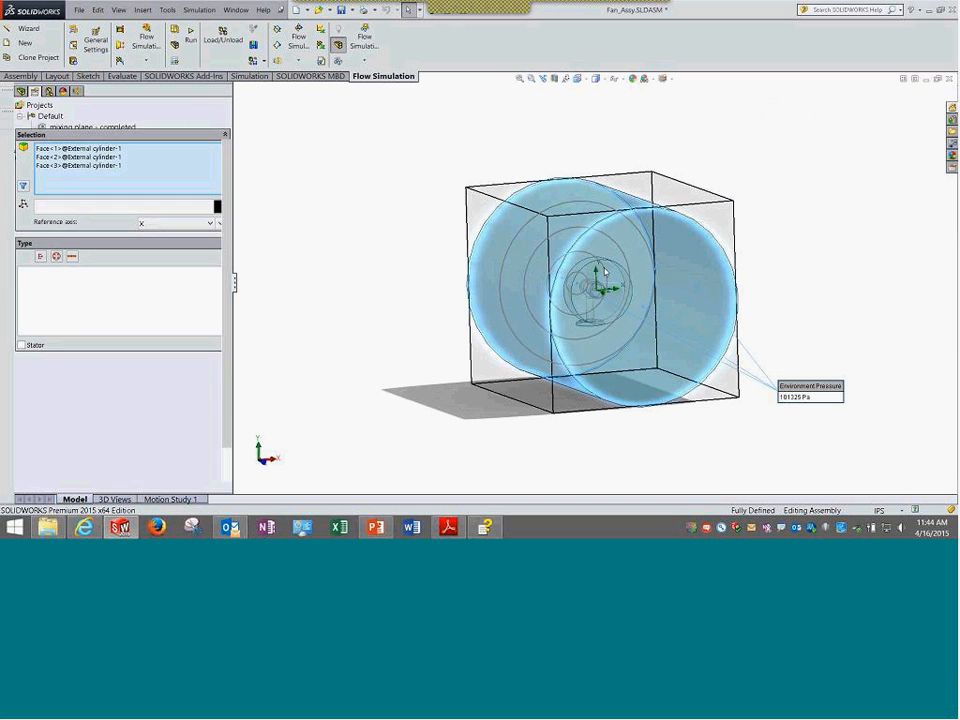
{"action": "middle_click_drag", "start_coordinate": [396, 292], "coordinate": [454, 276]}
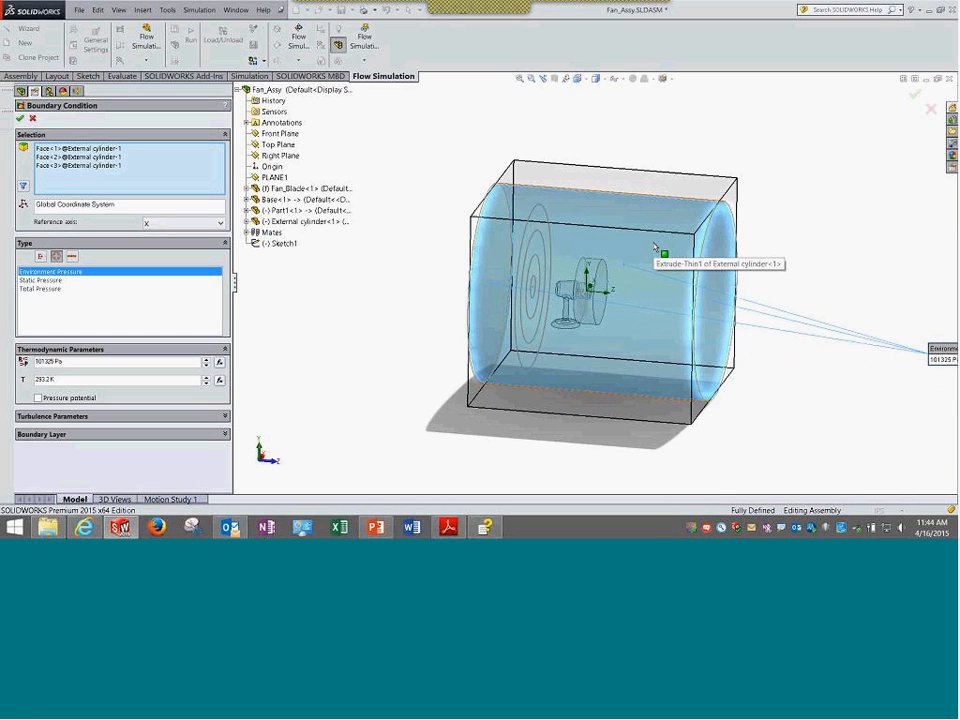
{"action": "left_click", "coordinate": [62, 149]}
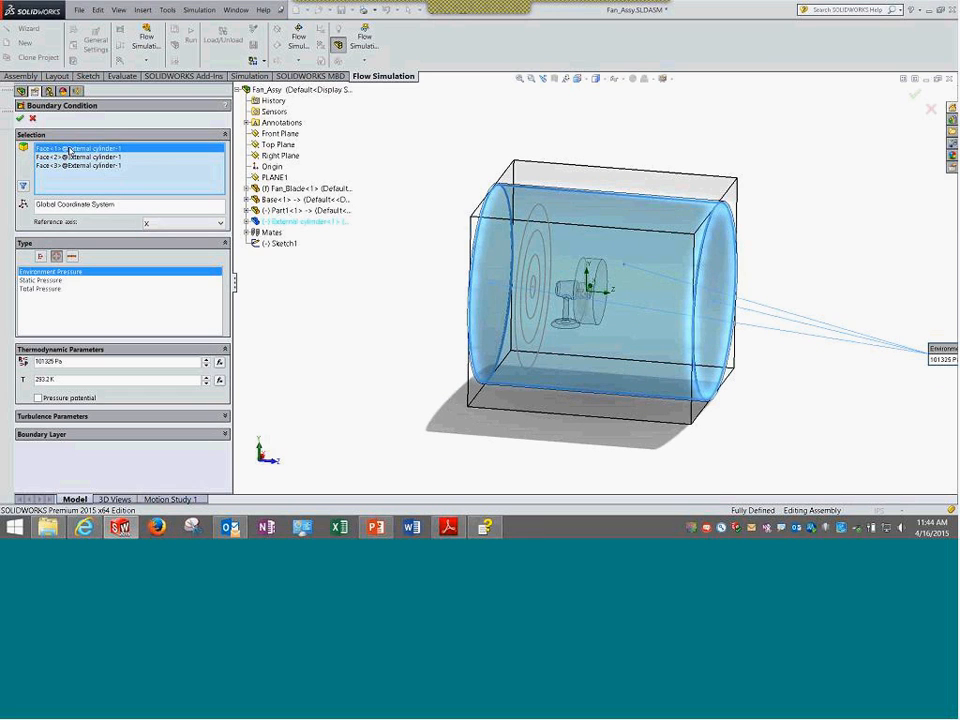
{"action": "left_click", "coordinate": [66, 166]}
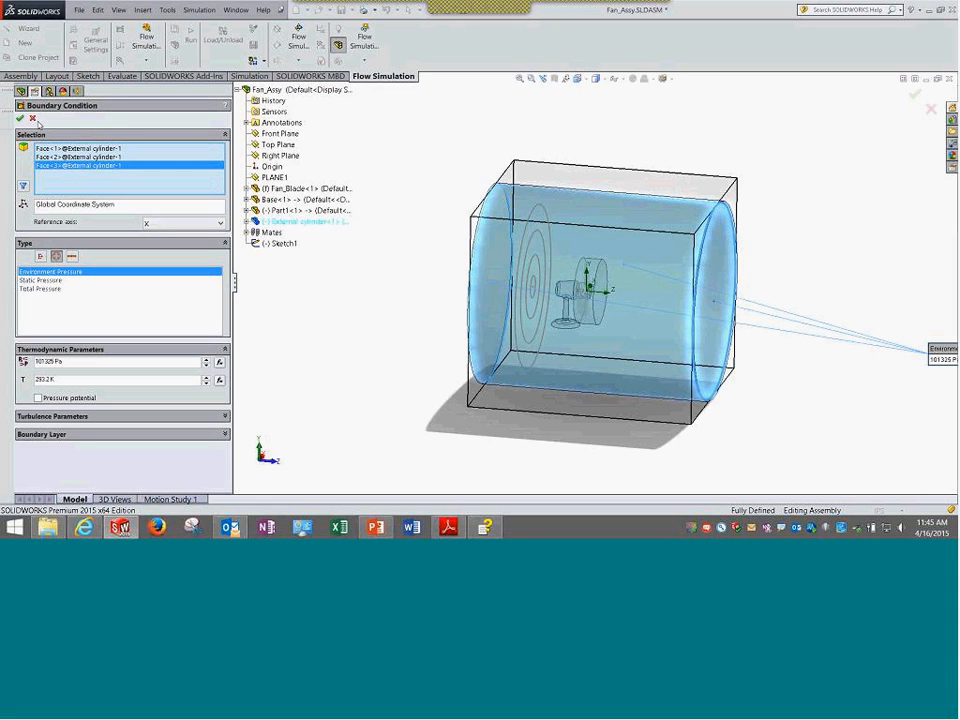
{"action": "left_click", "coordinate": [33, 119]}
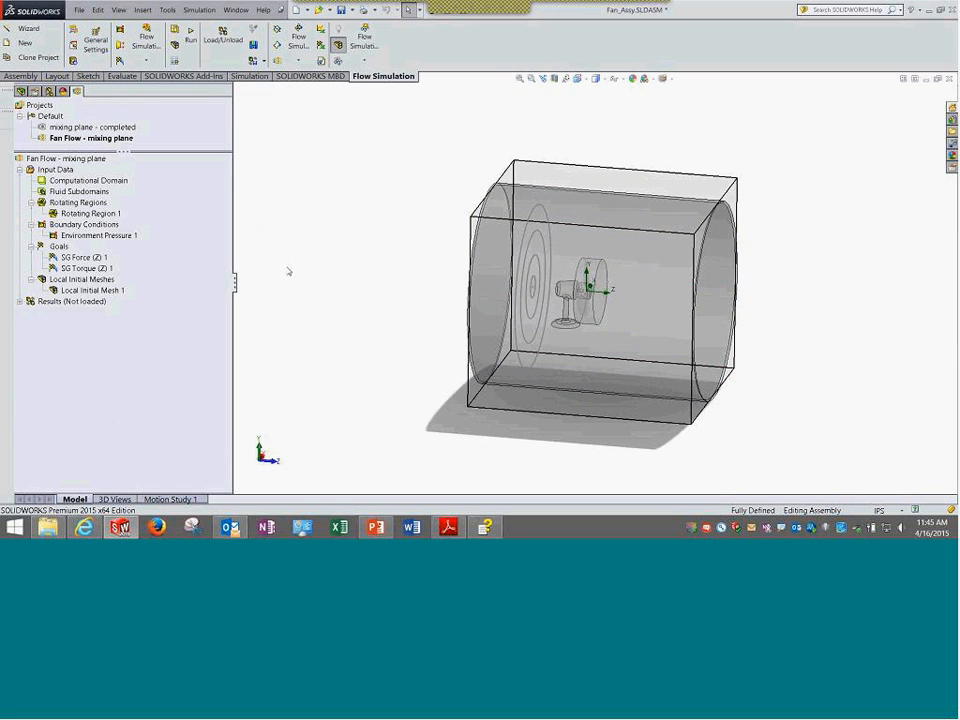
Review the definitions of the SG Force (Z) 1 and SG Torque (Z) 1 surface goals on the fan blade, leaving them unchanged.
{"action": "middle_click_drag", "start_coordinate": [406, 176], "coordinate": [369, 236]}
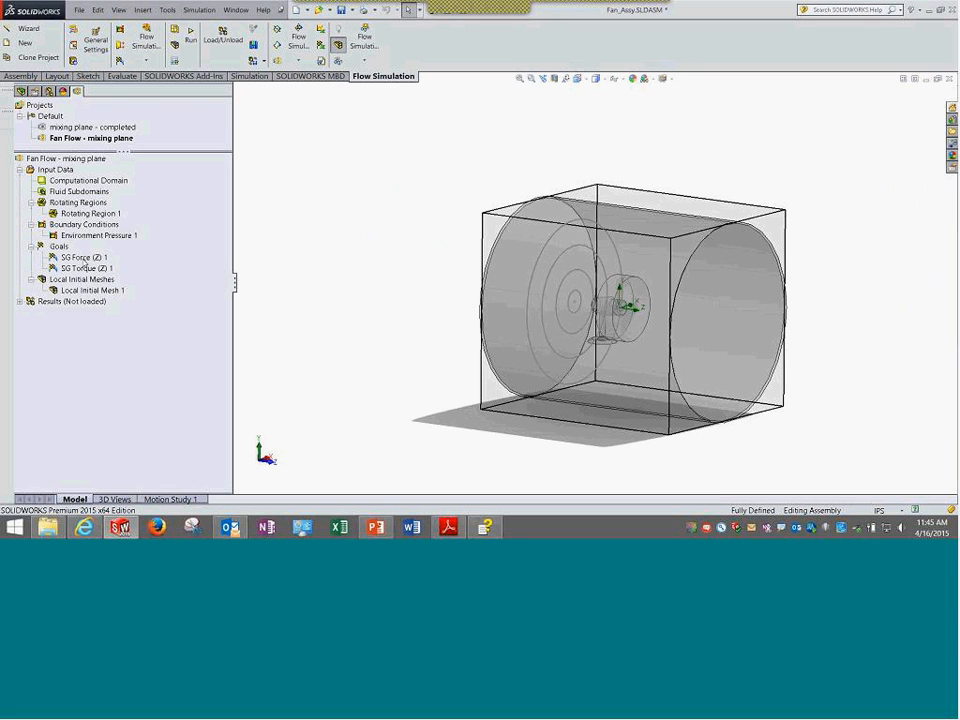
{"action": "right_click", "coordinate": [85, 258]}
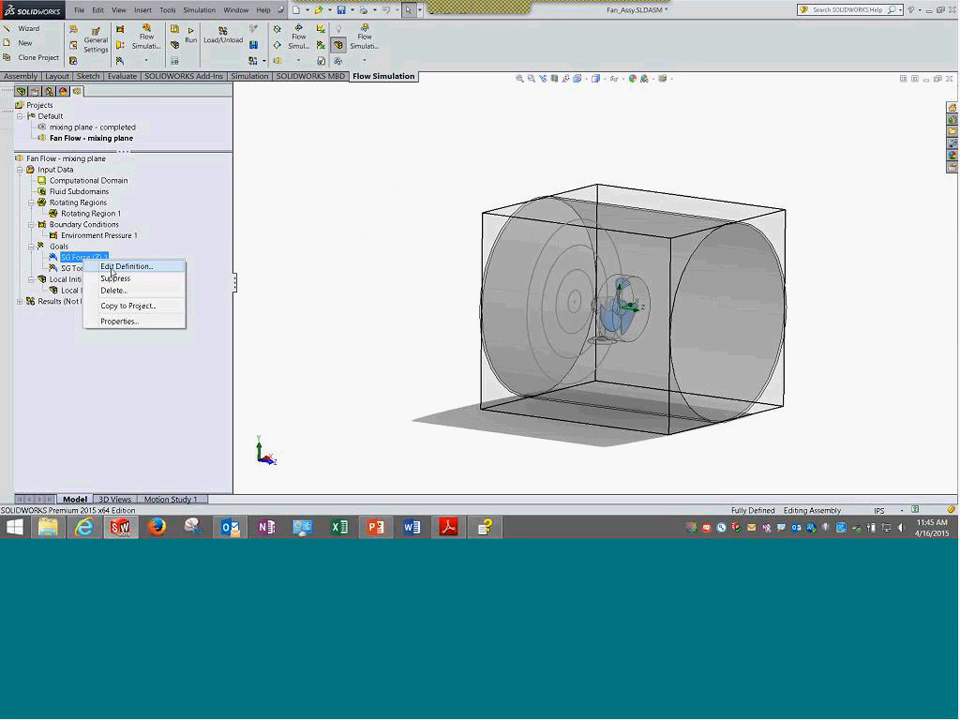
{"action": "left_click", "coordinate": [140, 263]}
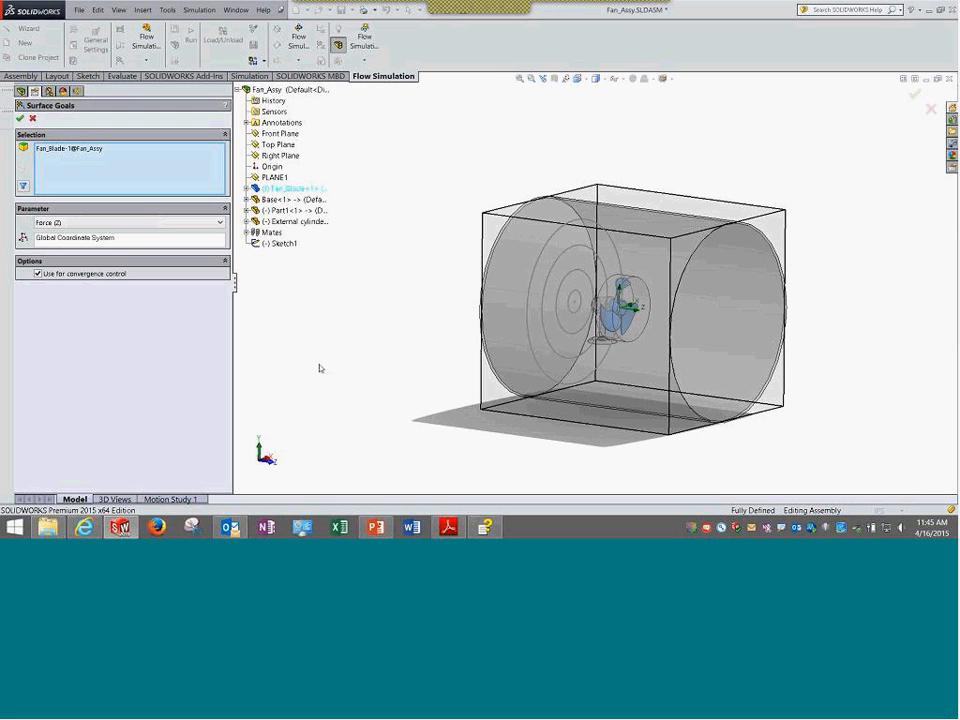
{"action": "left_click", "coordinate": [19, 118]}
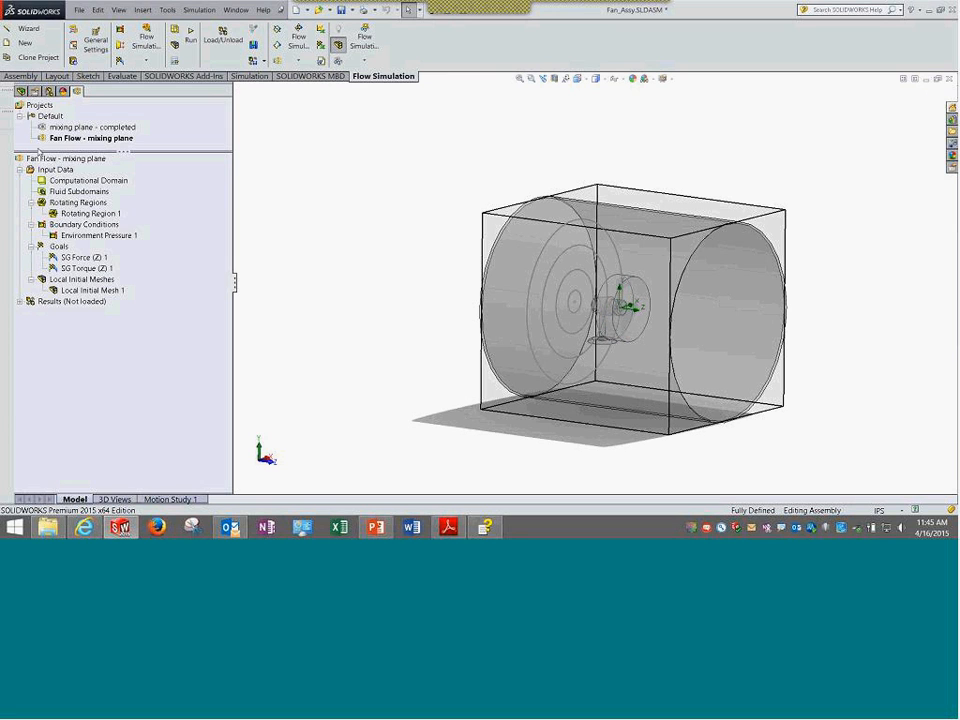
{"action": "left_click", "coordinate": [82, 268]}
{"action": "right_click", "coordinate": [82, 268]}
{"action": "left_click", "coordinate": [100, 274]}
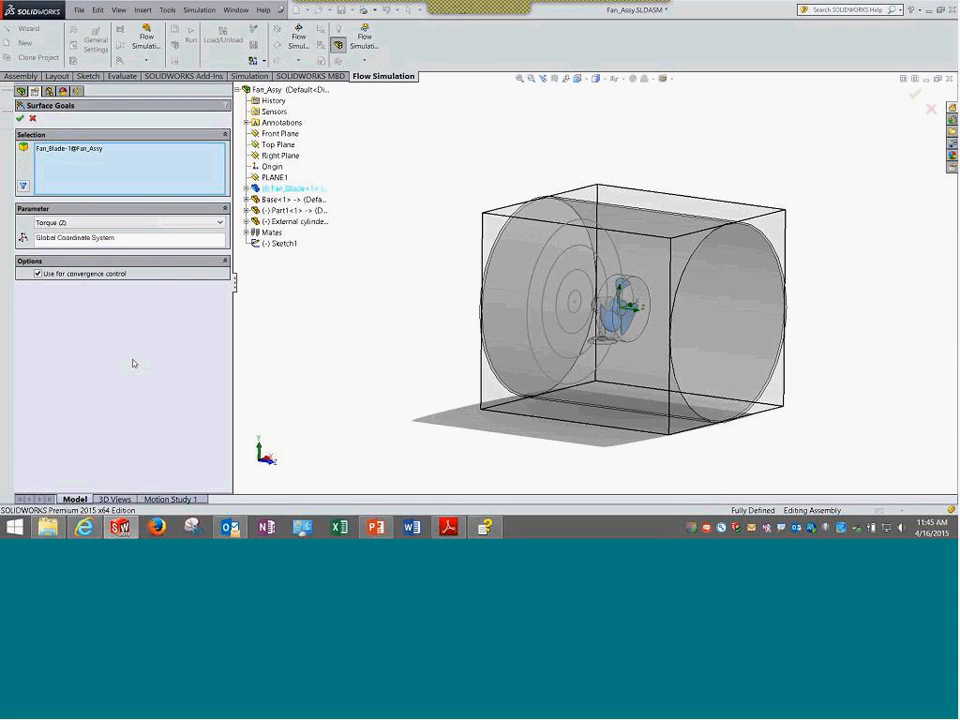
{"action": "left_click", "coordinate": [32, 118]}
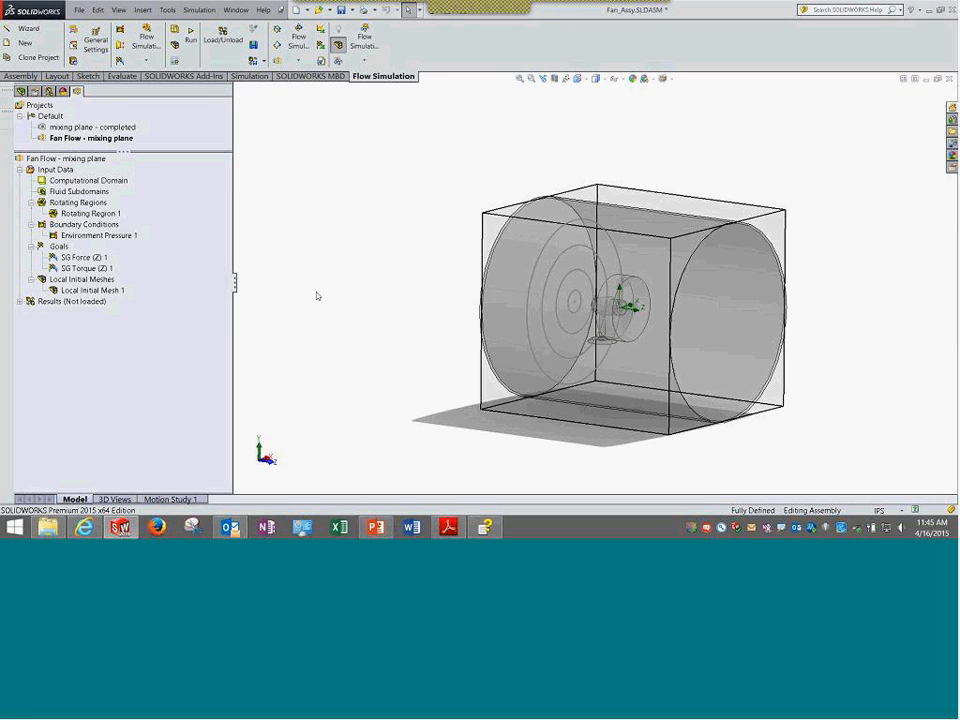
{"action": "left_click", "coordinate": [84, 270]}
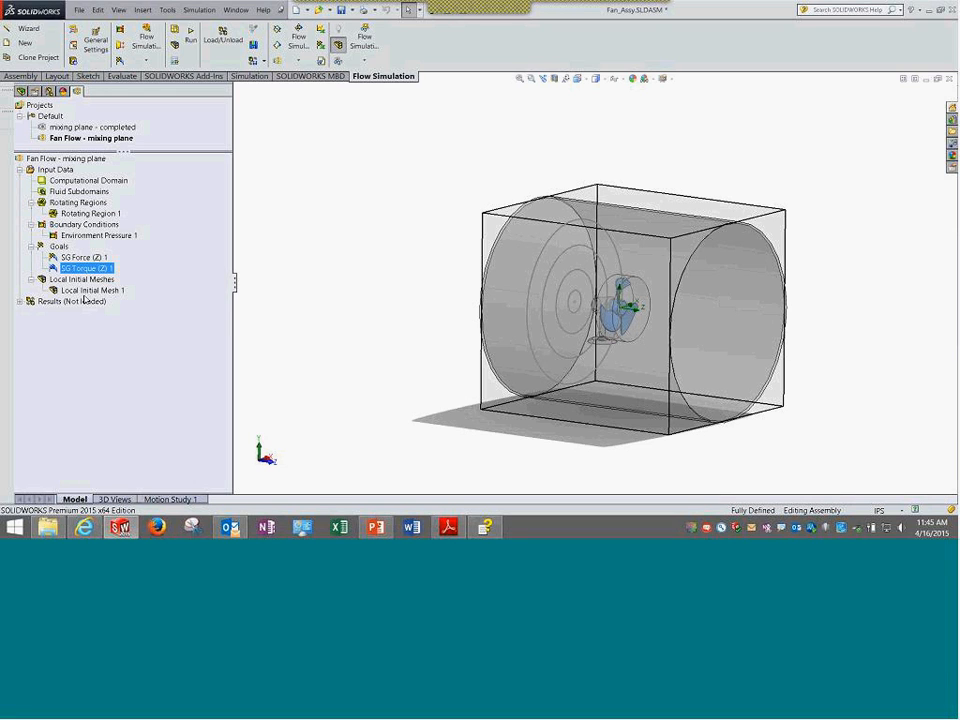
Examine Local Initial Mesh 1's region, solid/fluid interface, cell refinement and narrow channel settings, and close them without changes.
{"action": "right_click", "coordinate": [88, 291]}
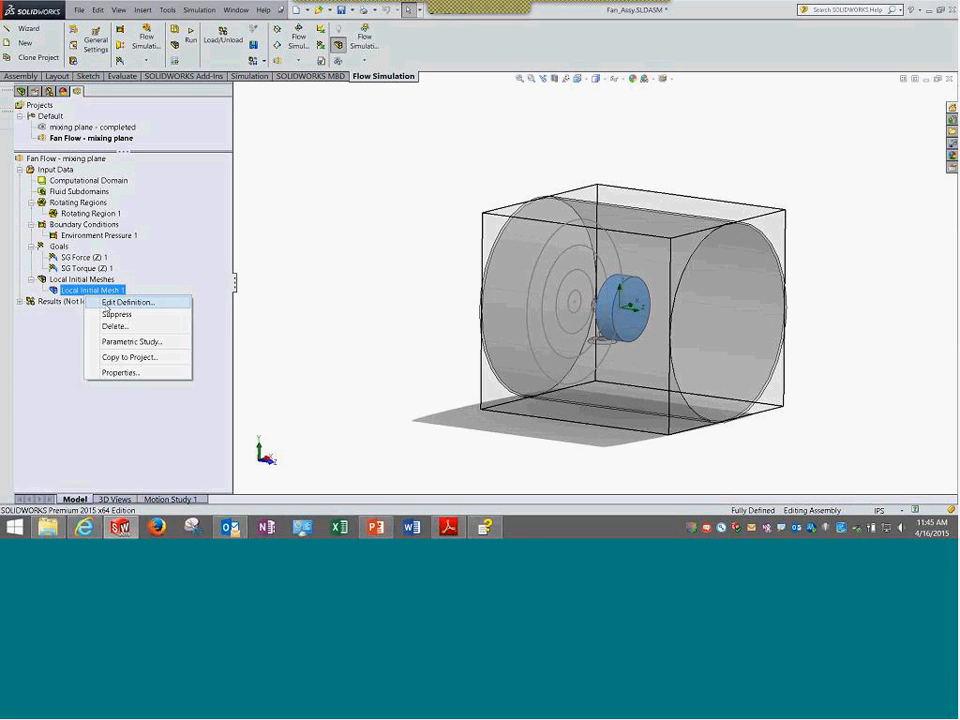
{"action": "left_click", "coordinate": [115, 302]}
{"action": "left_click_drag", "start_coordinate": [369, 101], "coordinate": [176, 2]}
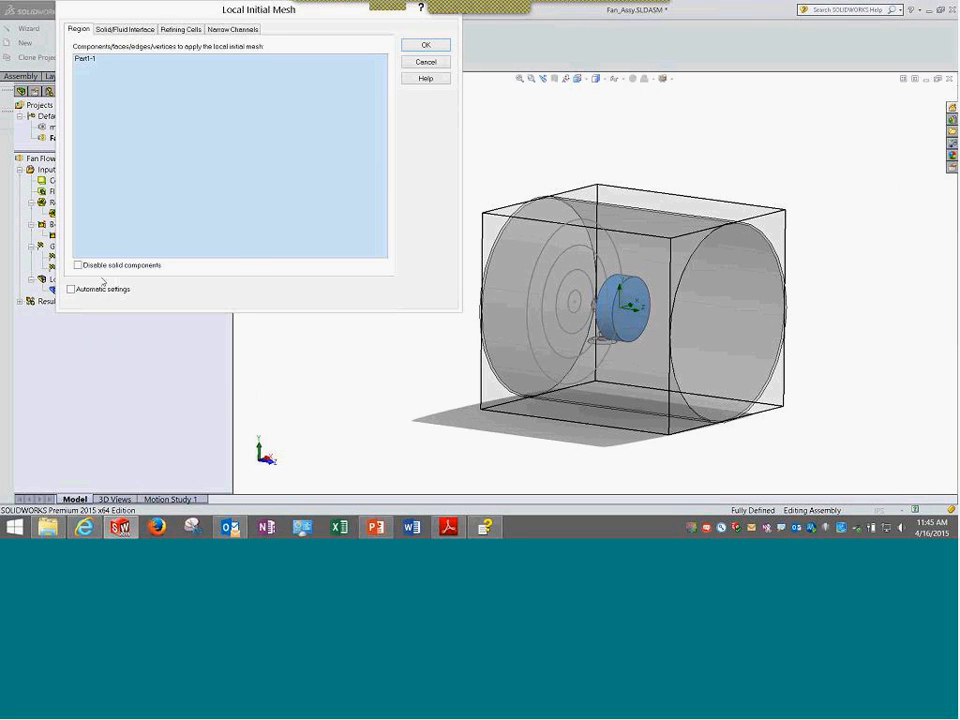
{"action": "left_click_drag", "start_coordinate": [119, 11], "coordinate": [118, 117]}
{"action": "left_click", "coordinate": [120, 131]}
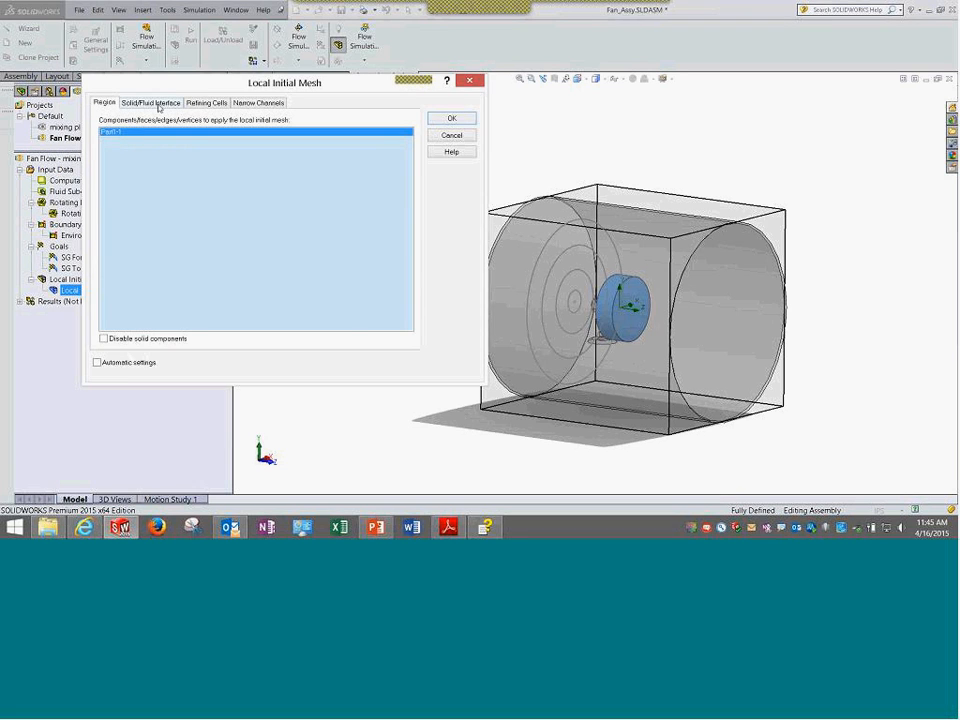
{"action": "left_click", "coordinate": [151, 103]}
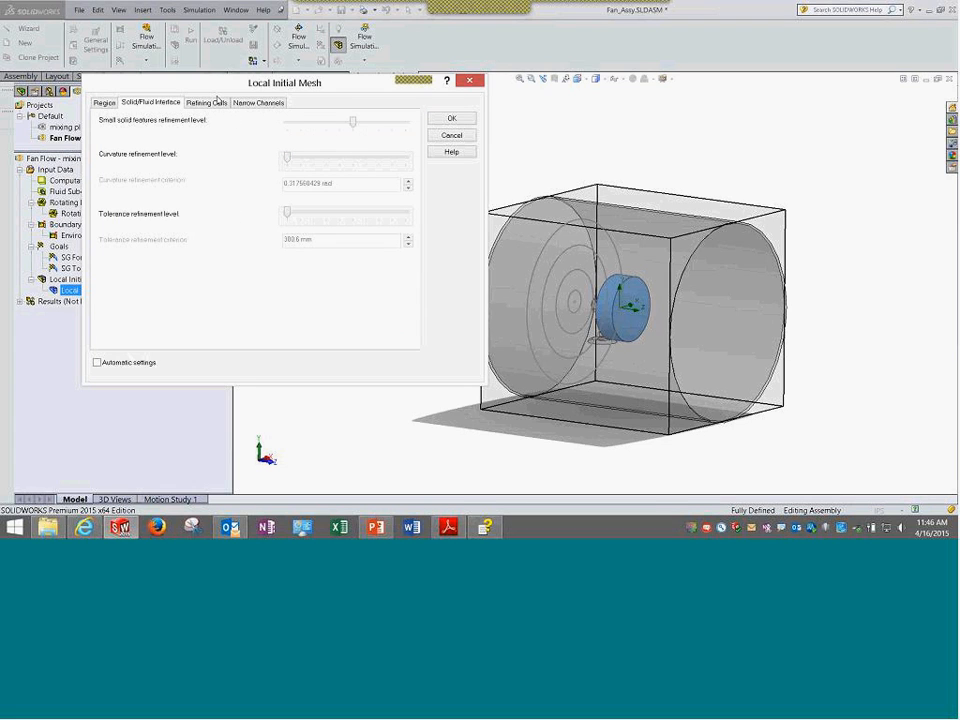
{"action": "left_click", "coordinate": [206, 103]}
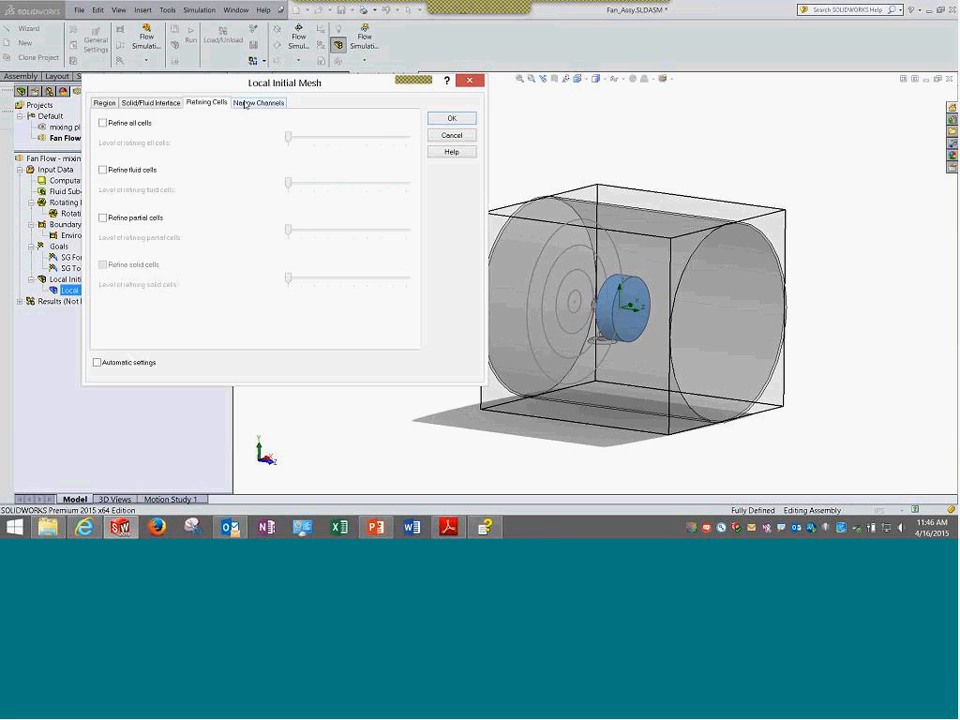
{"action": "left_click", "coordinate": [245, 104]}
{"action": "left_click", "coordinate": [452, 136]}
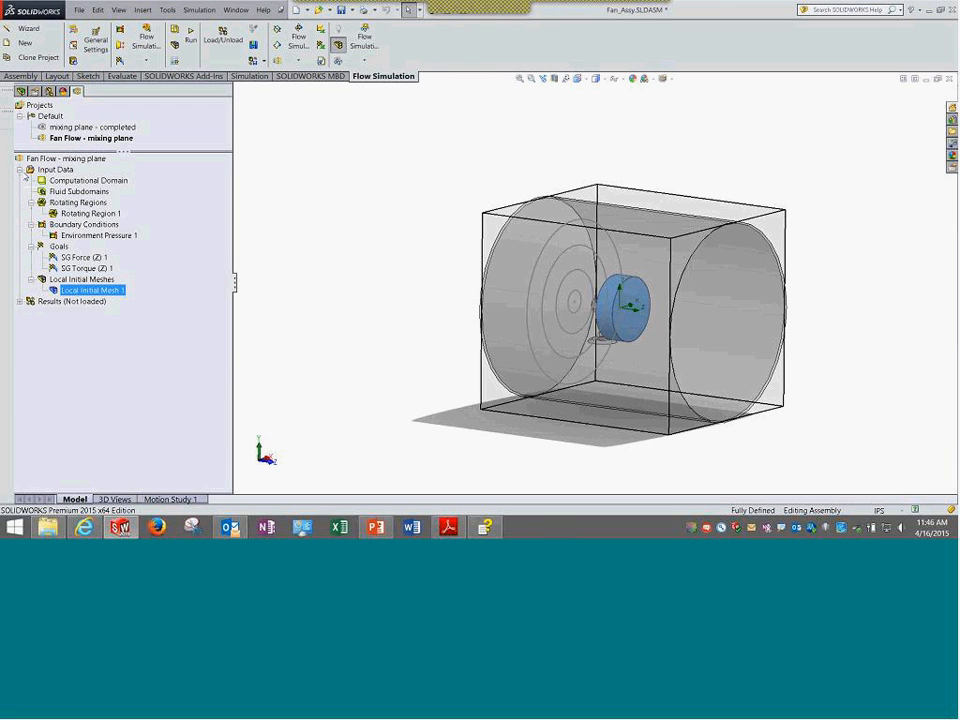
Try to load the results of the Fan Flow - mixing plane project, with its results and input data expanded.
{"action": "left_click", "coordinate": [19, 169]}
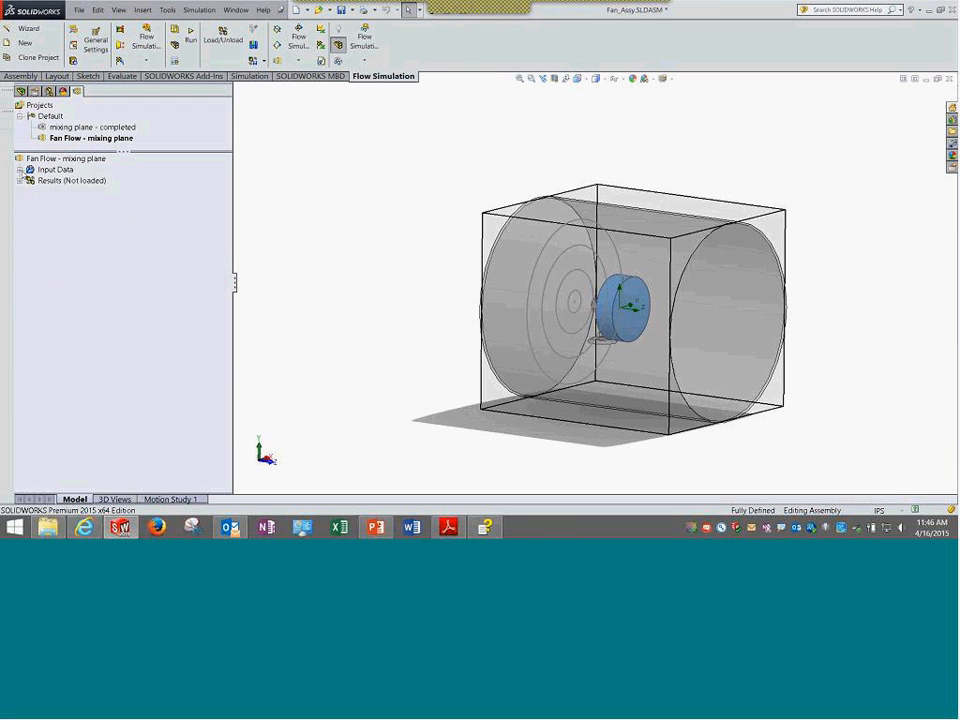
{"action": "left_click", "coordinate": [20, 181]}
{"action": "right_click", "coordinate": [88, 181]}
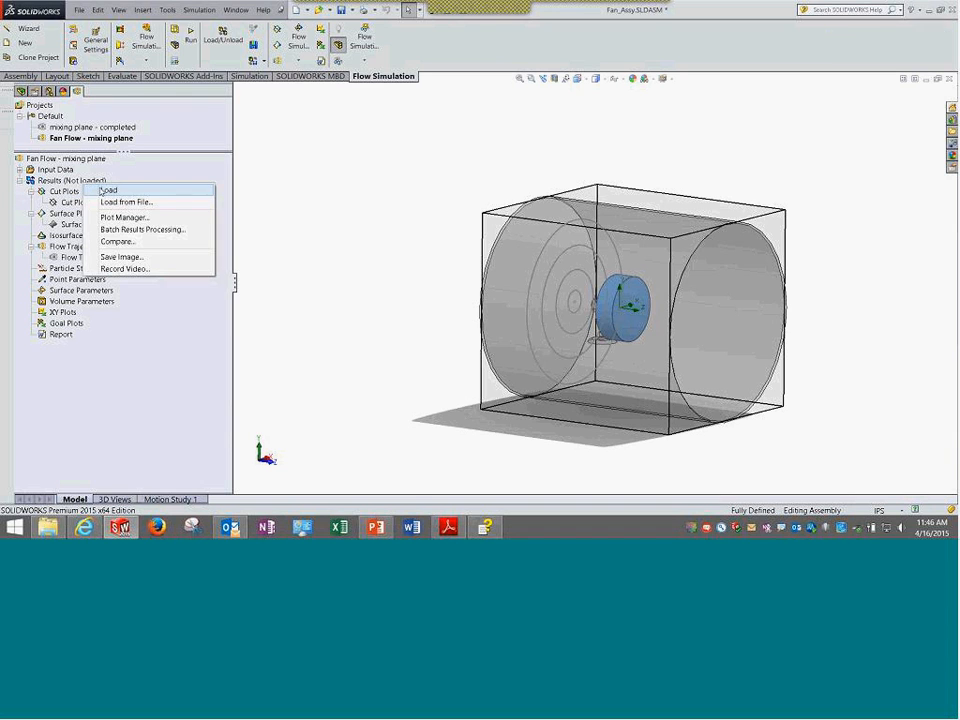
{"action": "left_click", "coordinate": [107, 192]}
{"action": "left_click", "coordinate": [536, 287]}
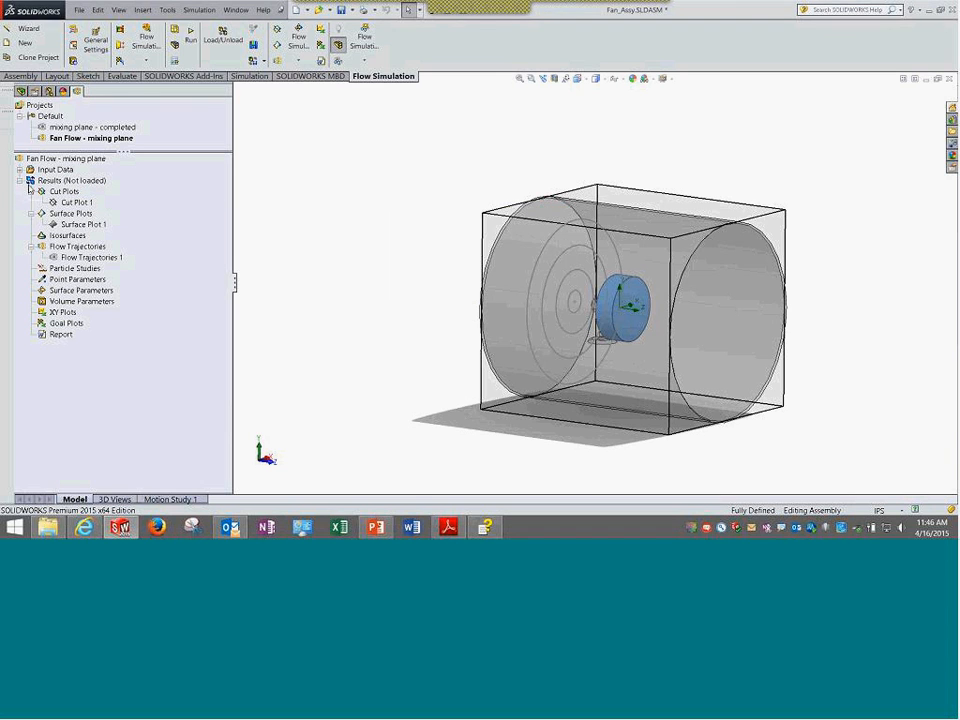
{"action": "left_click", "coordinate": [19, 170]}
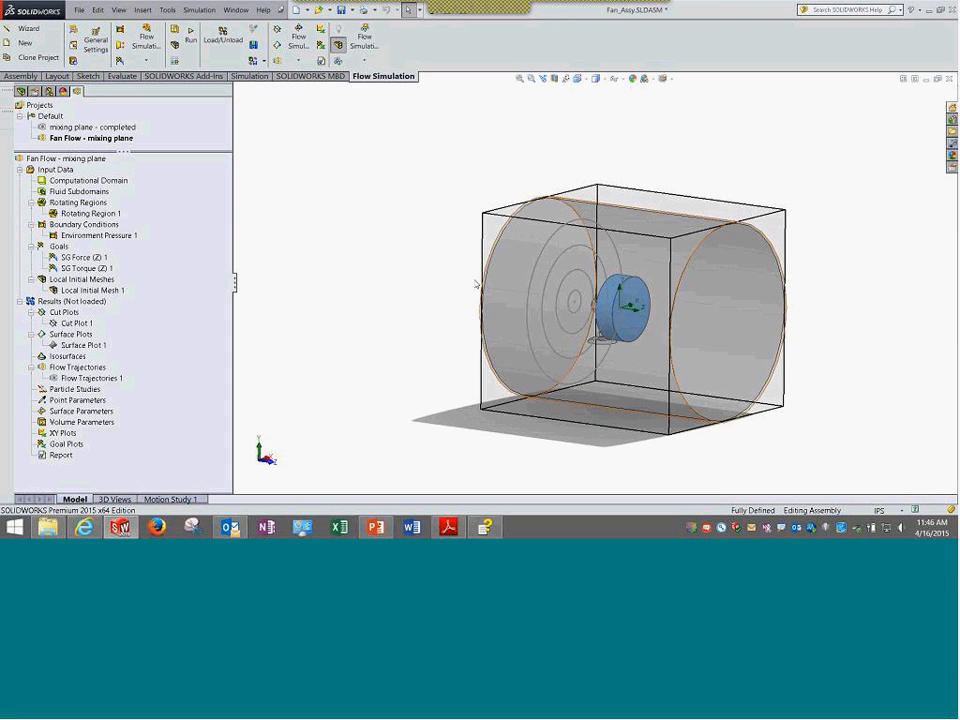
Examine the concentric sketch circles behind the fan by highlighting them individually, and view the assembly from several angles.
{"action": "middle_click_drag", "start_coordinate": [483, 209], "coordinate": [459, 228]}
{"action": "scroll", "coordinate": [625, 305], "scroll_direction": "down", "scroll_amount": 5}
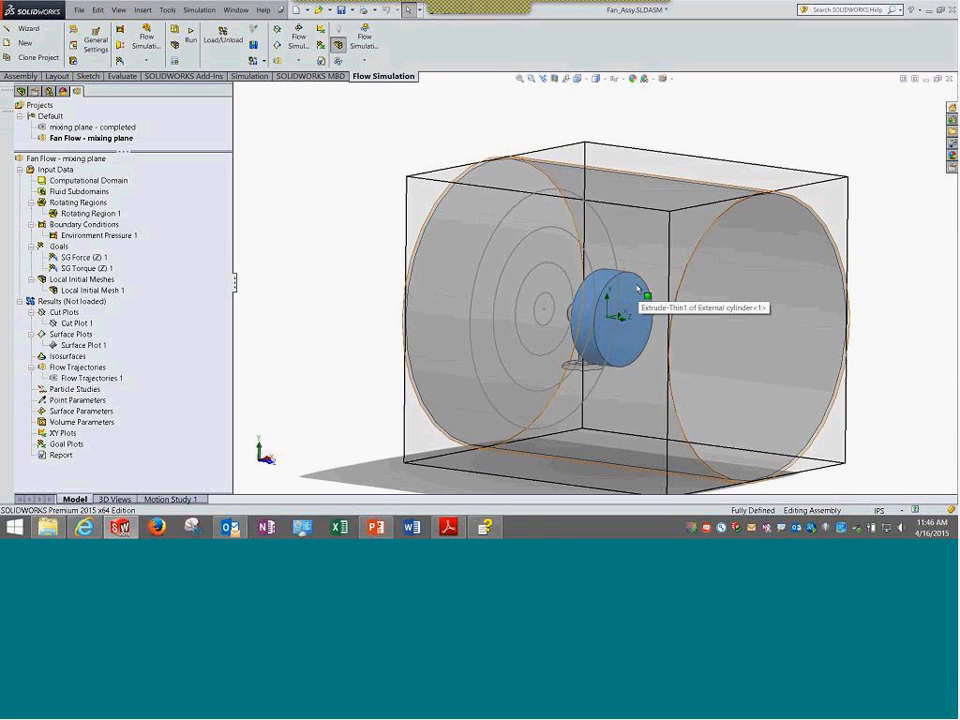
{"action": "scroll", "coordinate": [600, 295], "scroll_direction": "up", "scroll_amount": 4}
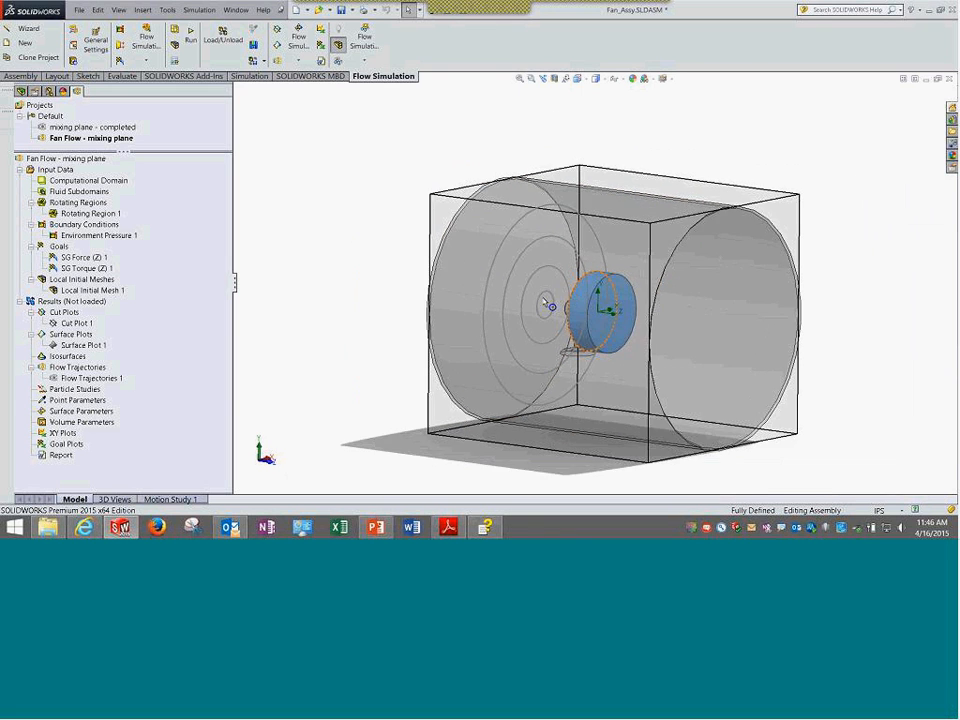
{"action": "left_click", "coordinate": [552, 210]}
{"action": "left_click", "coordinate": [545, 238]}
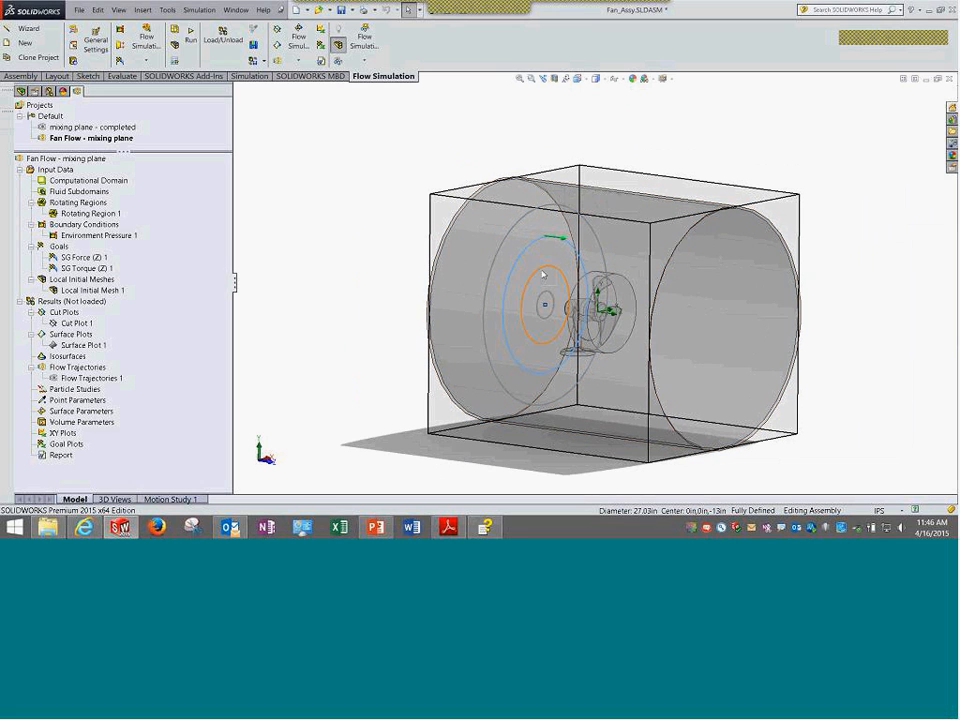
{"action": "left_click", "coordinate": [543, 270]}
{"action": "left_click", "coordinate": [545, 292]}
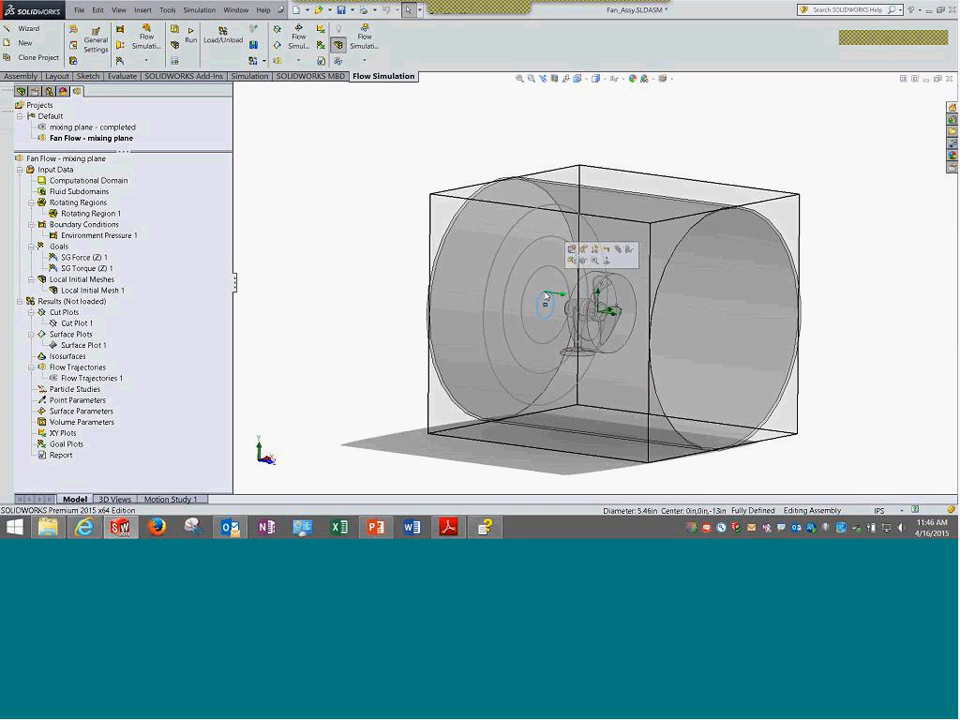
{"action": "left_click", "coordinate": [329, 290]}
{"action": "middle_click_drag", "start_coordinate": [350, 245], "coordinate": [396, 216]}
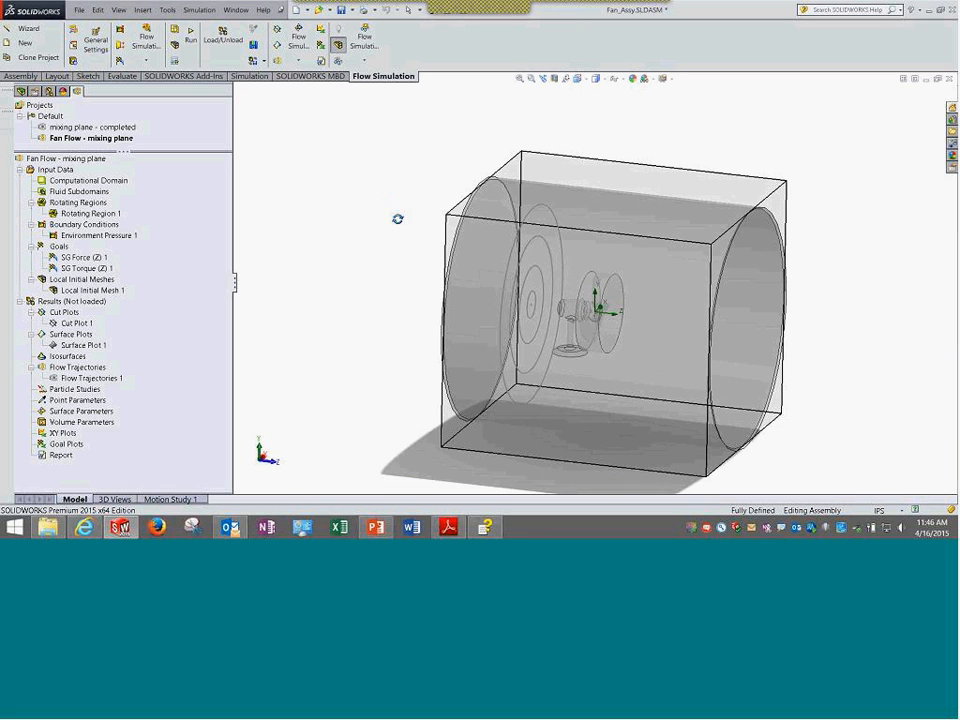
{"action": "middle_click_drag", "start_coordinate": [432, 256], "coordinate": [407, 330]}
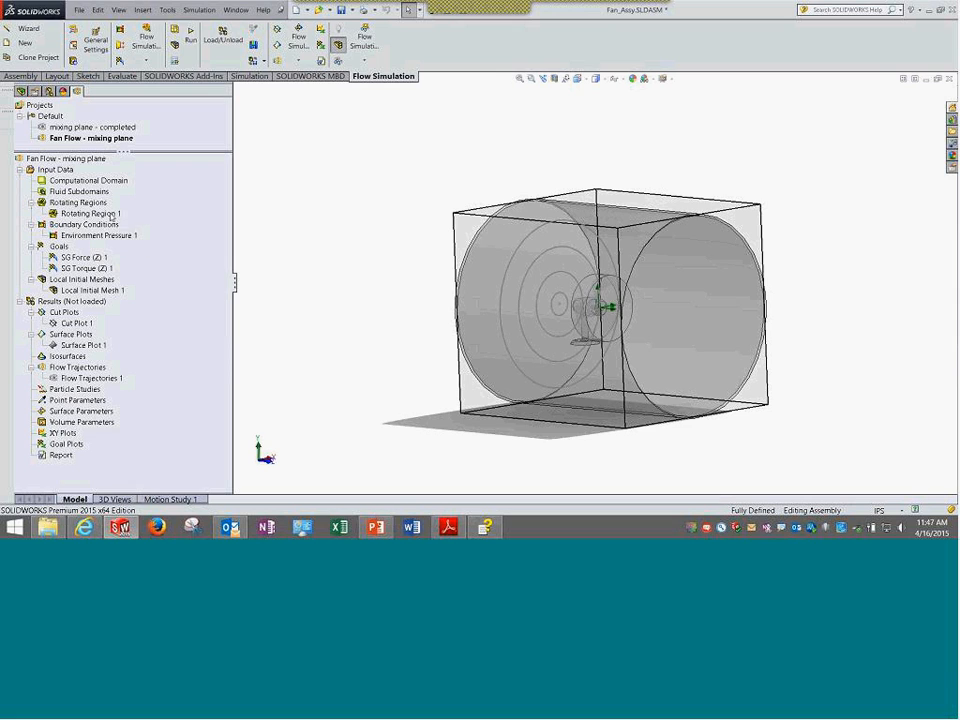
Try the Stator option in a new Real Wall boundary condition and discard the condition.
{"action": "left_click", "coordinate": [112, 215]}
{"action": "right_click", "coordinate": [90, 224]}
{"action": "left_click", "coordinate": [115, 233]}
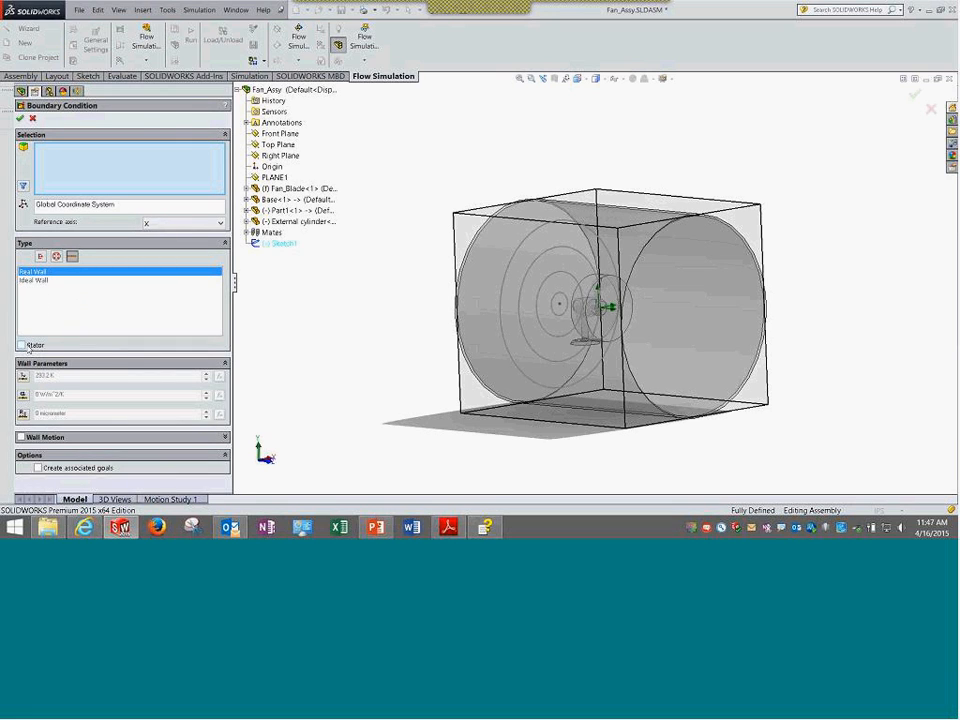
{"action": "left_click", "coordinate": [22, 345]}
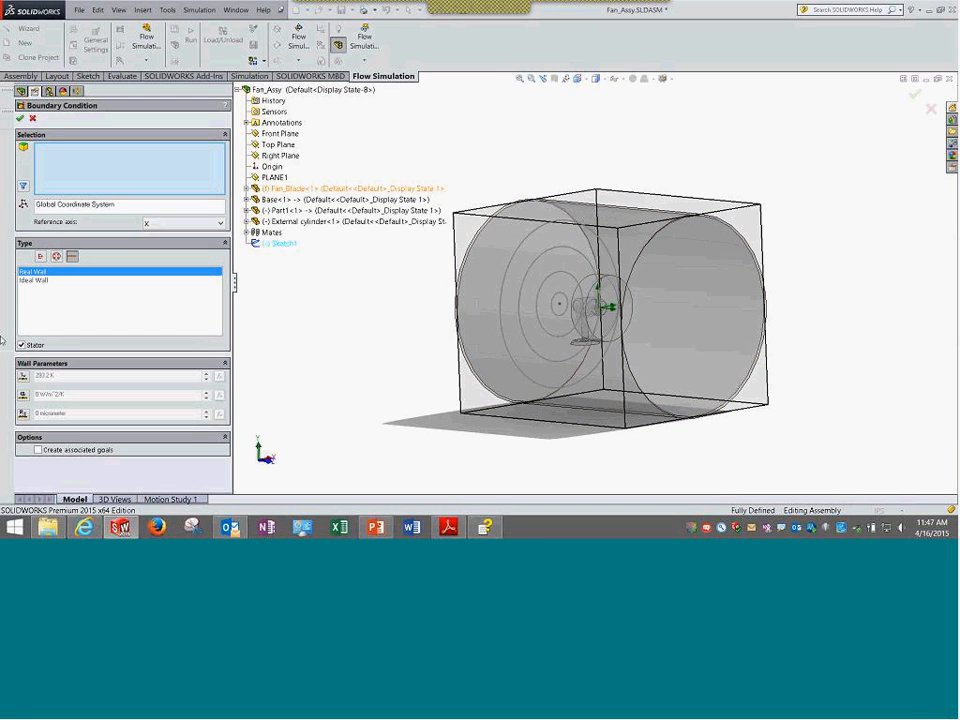
{"action": "left_click", "coordinate": [33, 118]}
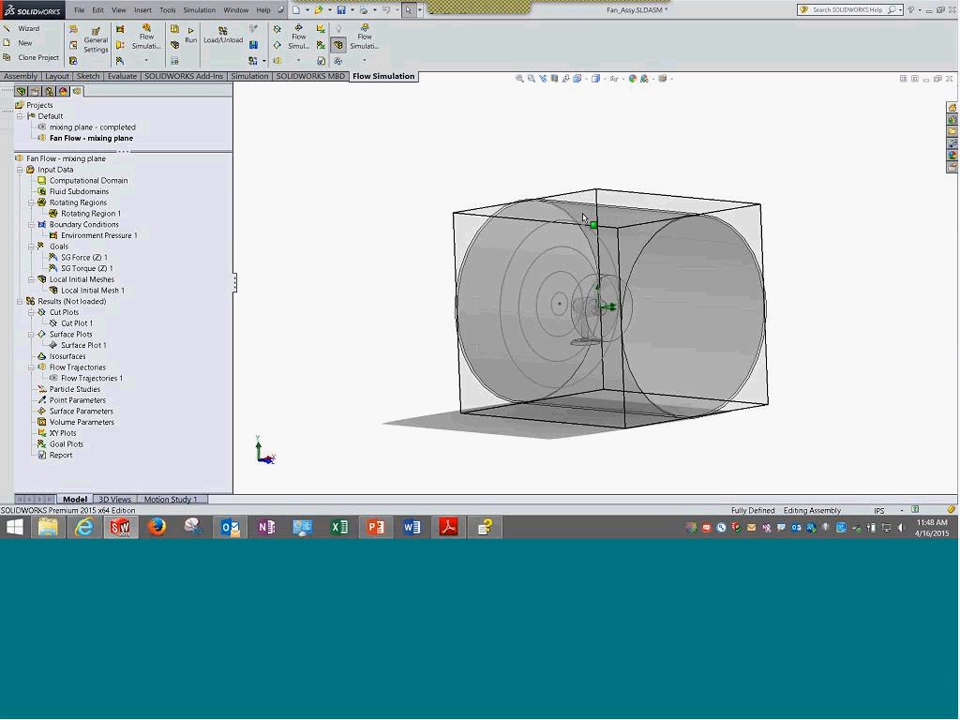
Show the fan assembly in the front view and hide the computational domain.
{"action": "scroll", "coordinate": [590, 244], "scroll_direction": "down", "scroll_amount": 3}
{"action": "scroll", "coordinate": [590, 244], "scroll_direction": "down", "scroll_amount": 3}
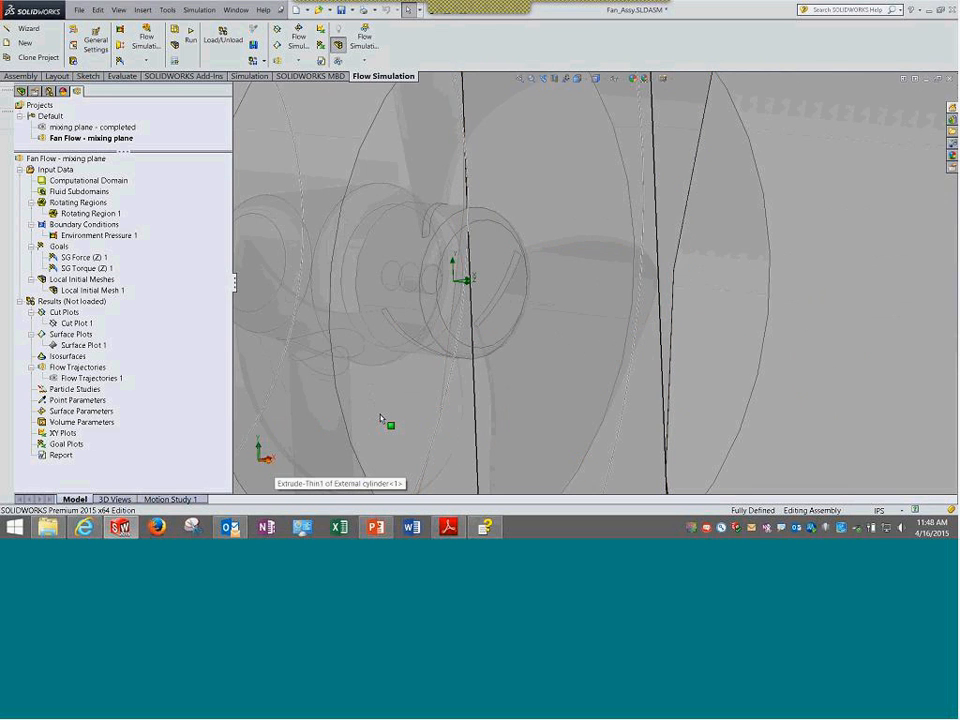
{"action": "key", "text": "ctrl+1"}
{"action": "right_click", "coordinate": [113, 181]}
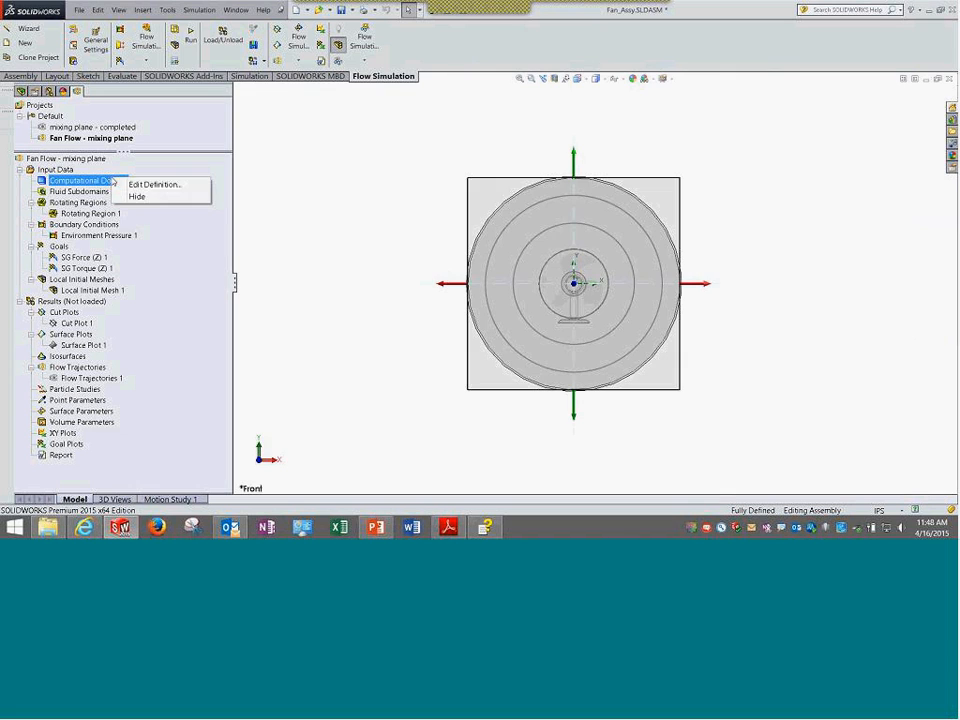
{"action": "left_click", "coordinate": [160, 195]}
Examine the gap between the fan blade tip and the rotating region's edge, marking it with temporary freehand strokes.
{"action": "scroll", "coordinate": [558, 272], "scroll_direction": "down", "scroll_amount": 5}
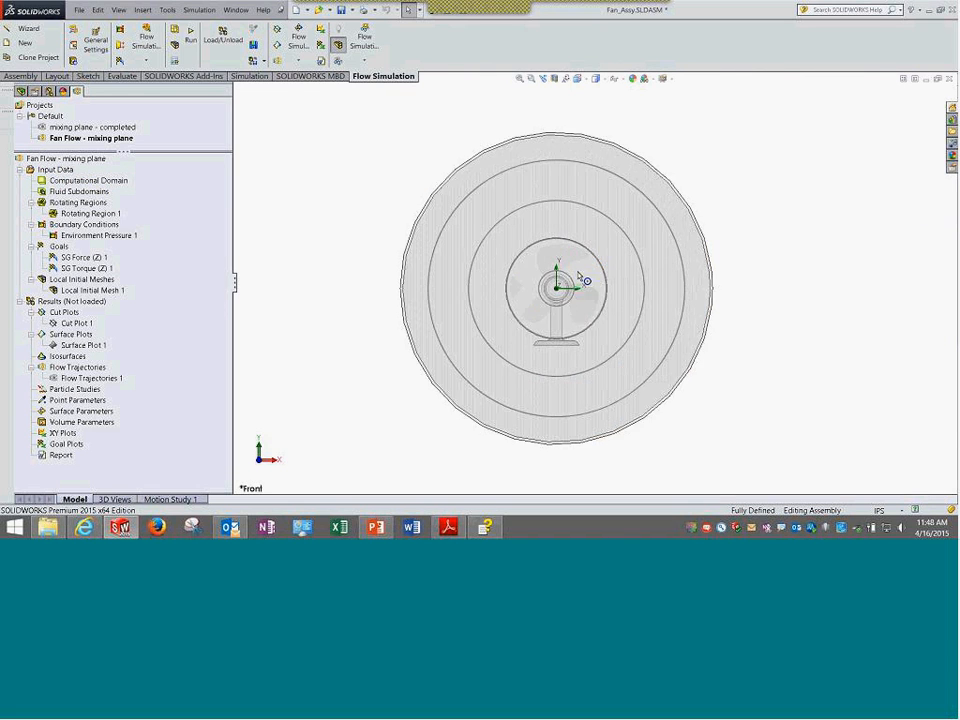
{"action": "scroll", "coordinate": [535, 204], "scroll_direction": "down", "scroll_amount": 2}
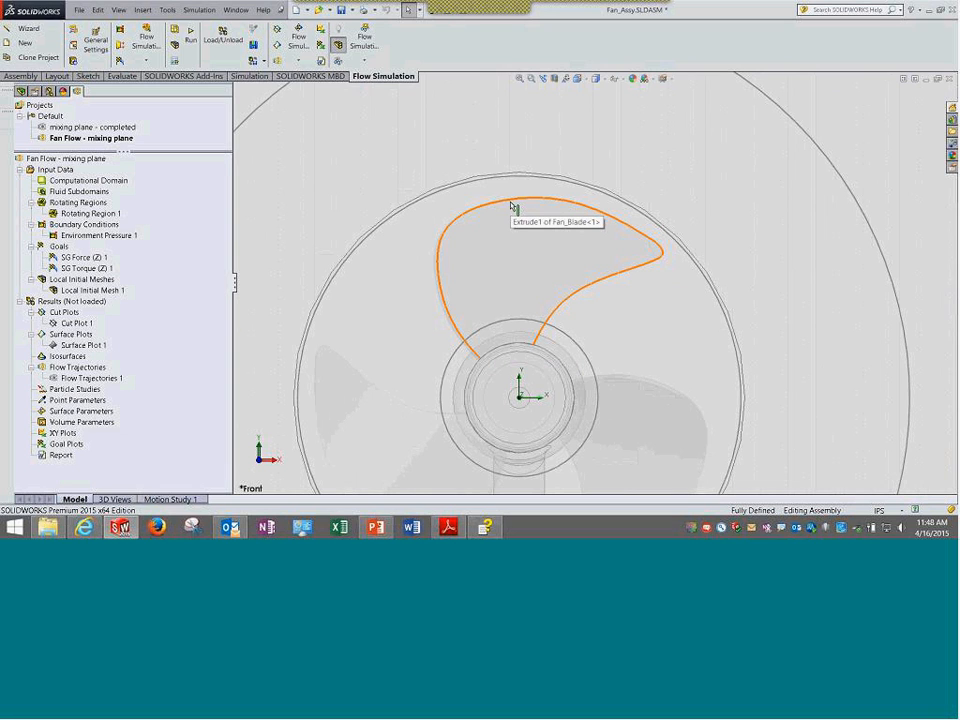
{"action": "mouse_move", "coordinate": [522, 191]}
{"action": "left_mouse_down"}
{"action": "mouse_move", "coordinate": [590, 204]}
{"action": "mouse_move", "coordinate": [561, 210]}
{"action": "mouse_move", "coordinate": [536, 240]}
{"action": "mouse_move", "coordinate": [580, 165]}
{"action": "left_mouse_up"}
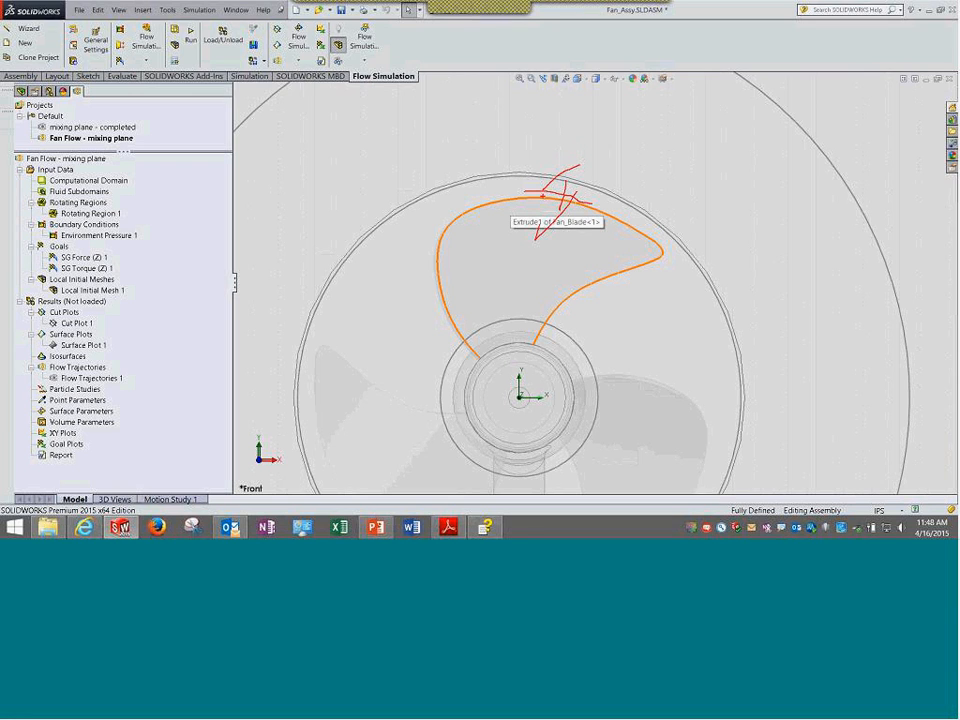
{"action": "mouse_move", "coordinate": [573, 190]}
{"action": "left_mouse_down"}
{"action": "mouse_move", "coordinate": [600, 154]}
{"action": "mouse_move", "coordinate": [619, 168]}
{"action": "left_mouse_up"}
{"action": "key", "text": "Escape"}
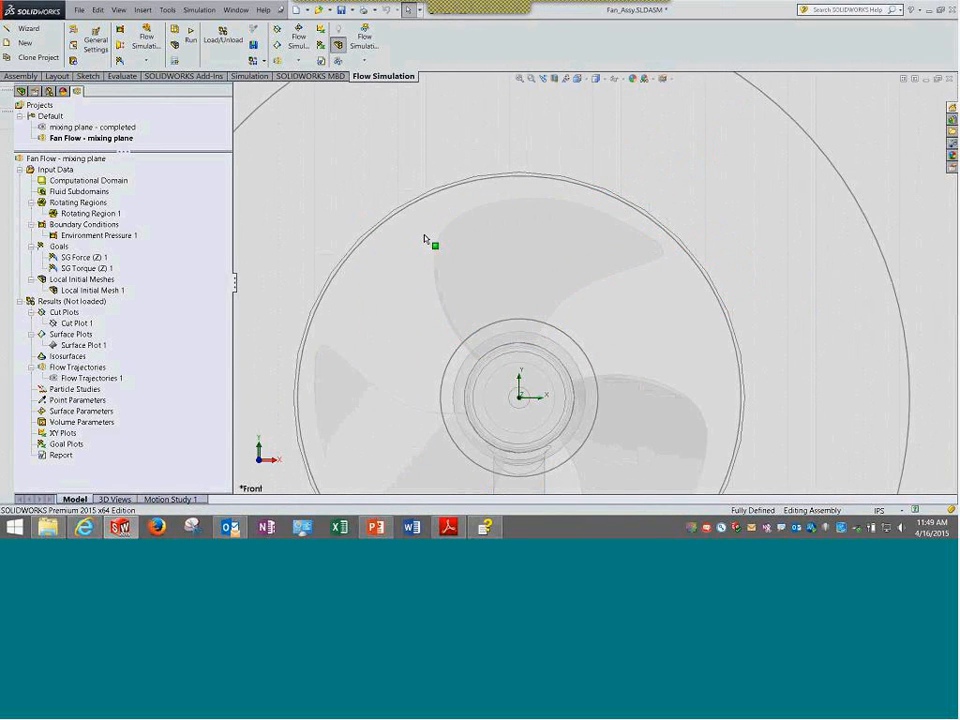
Check which component Local Initial Mesh 1 applies to, and close its definition without changes.
{"action": "scroll", "coordinate": [388, 229], "scroll_direction": "up", "scroll_amount": 10}
{"action": "middle_click_drag", "start_coordinate": [435, 240], "coordinate": [530, 280]}
{"action": "scroll", "coordinate": [530, 280], "scroll_direction": "up", "scroll_amount": 2}
{"action": "left_click", "coordinate": [113, 290]}
{"action": "right_click", "coordinate": [113, 290]}
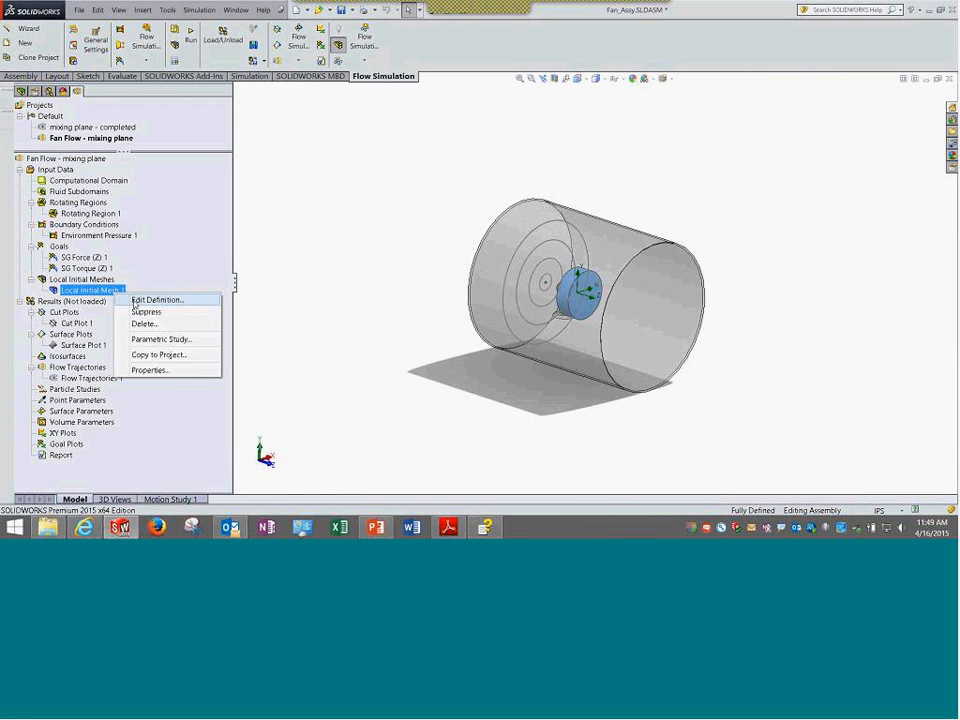
{"action": "left_click", "coordinate": [150, 299]}
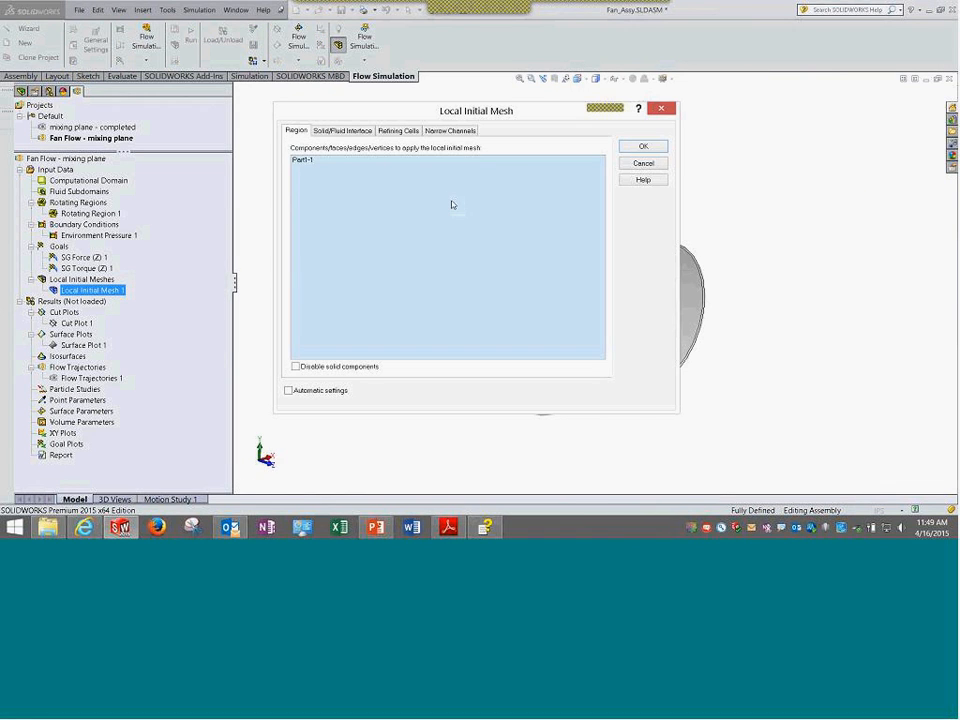
{"action": "left_click", "coordinate": [643, 163]}
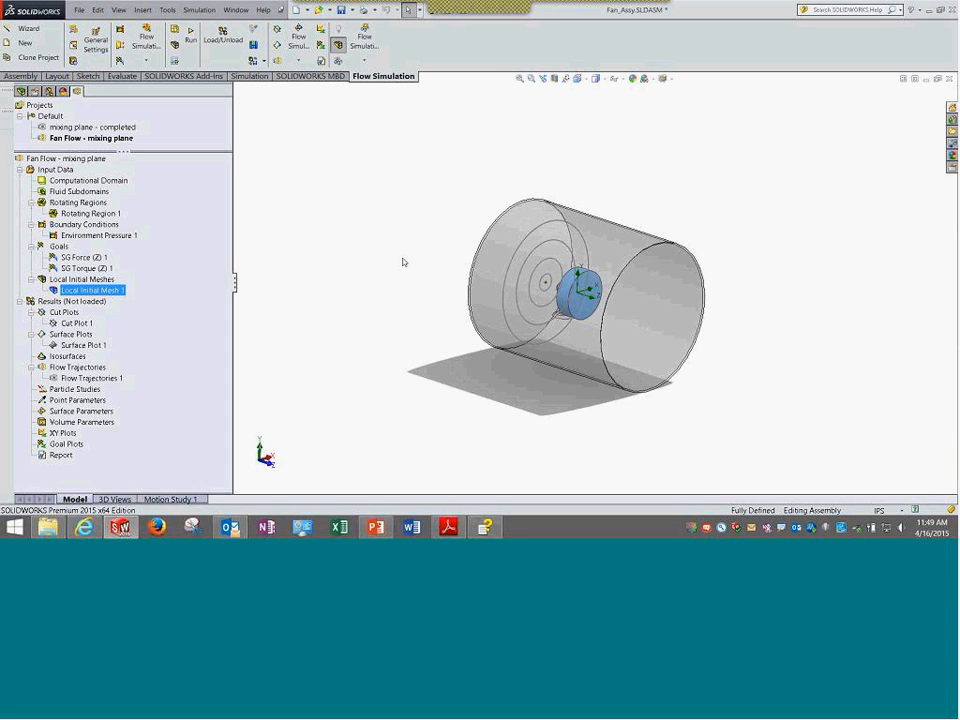
{"action": "left_click", "coordinate": [403, 262]}
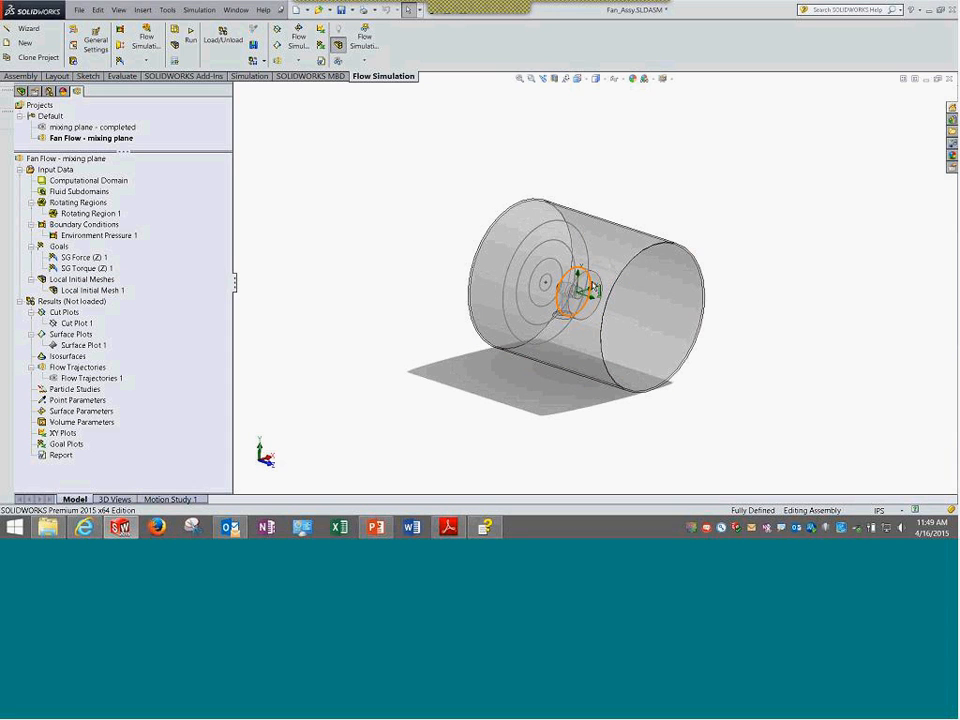
{"action": "scroll", "coordinate": [593, 286], "scroll_direction": "down", "scroll_amount": 5}
{"action": "scroll", "coordinate": [592, 287], "scroll_direction": "up", "scroll_amount": 4}
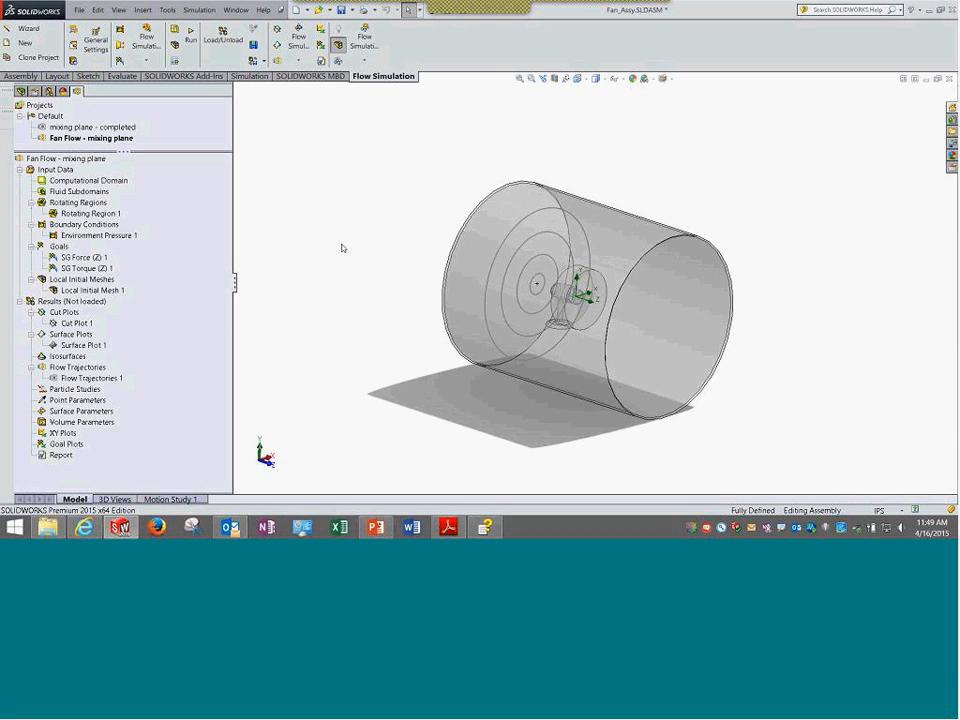
{"action": "middle_click_drag", "start_coordinate": [385, 209], "coordinate": [364, 195]}
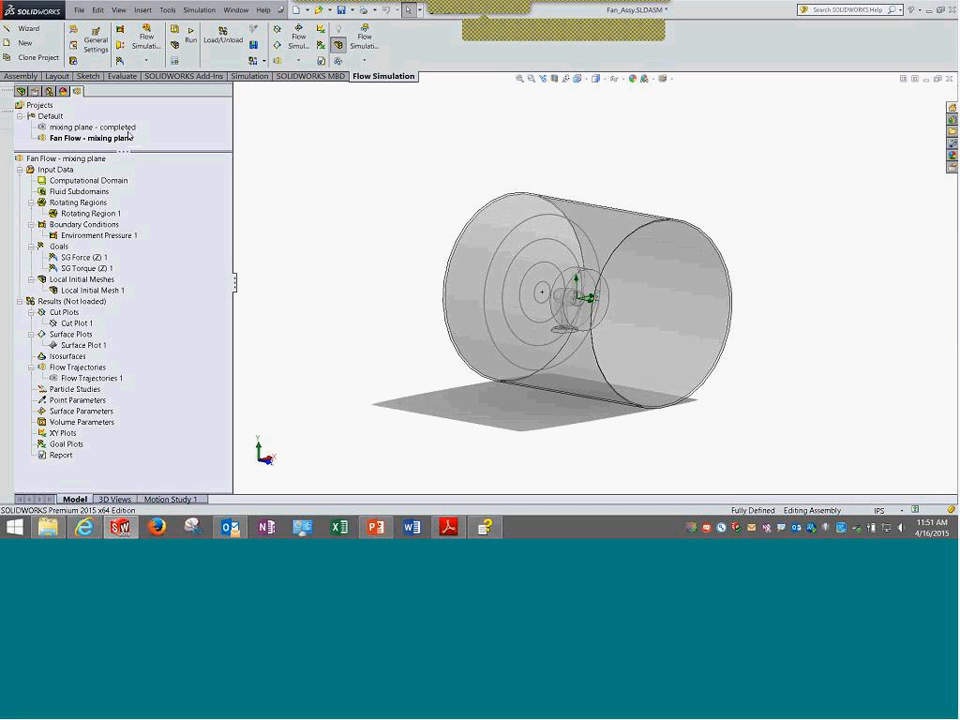
{"action": "left_click", "coordinate": [566, 15]}
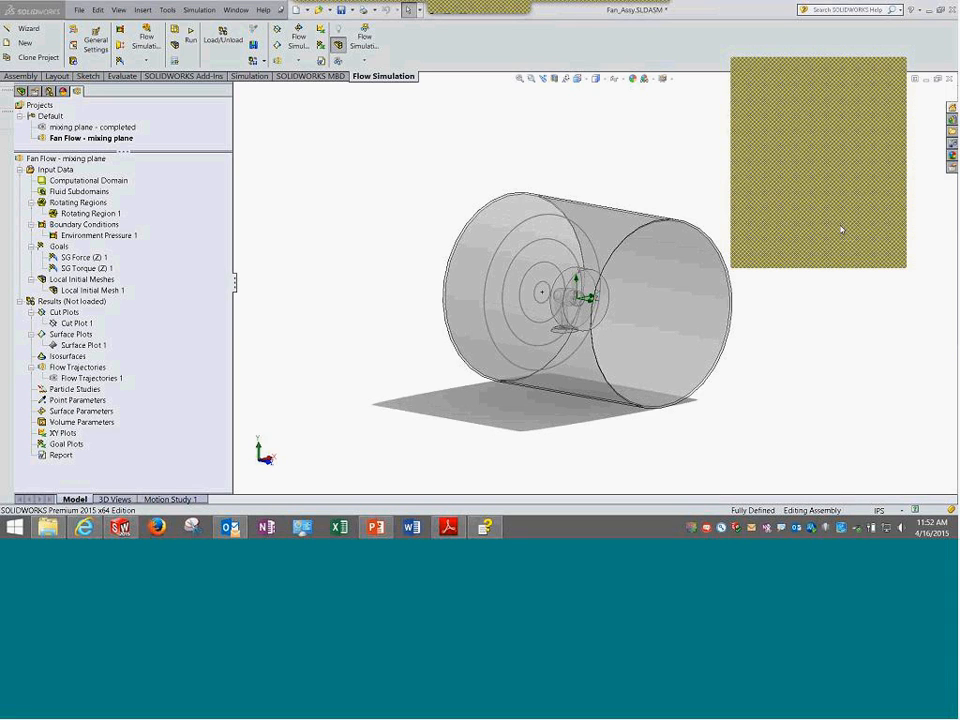
{"action": "left_click", "coordinate": [896, 70]}
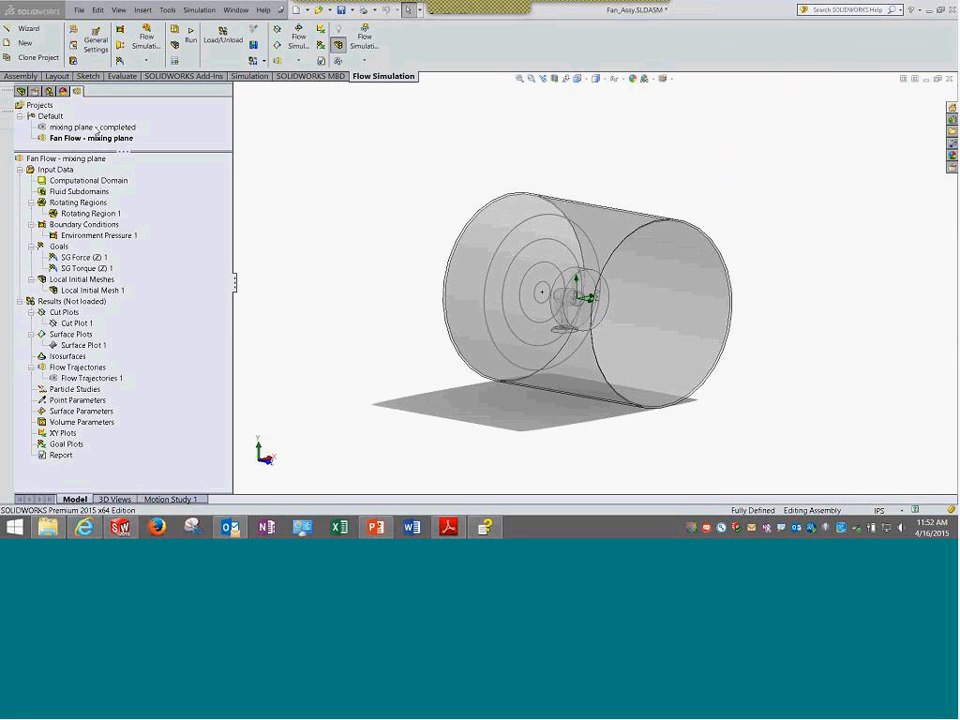
Activate the mixing plane - completed project and review the rotation type in its general settings without changing them.
{"action": "right_click", "coordinate": [97, 128]}
{"action": "left_click", "coordinate": [121, 134]}
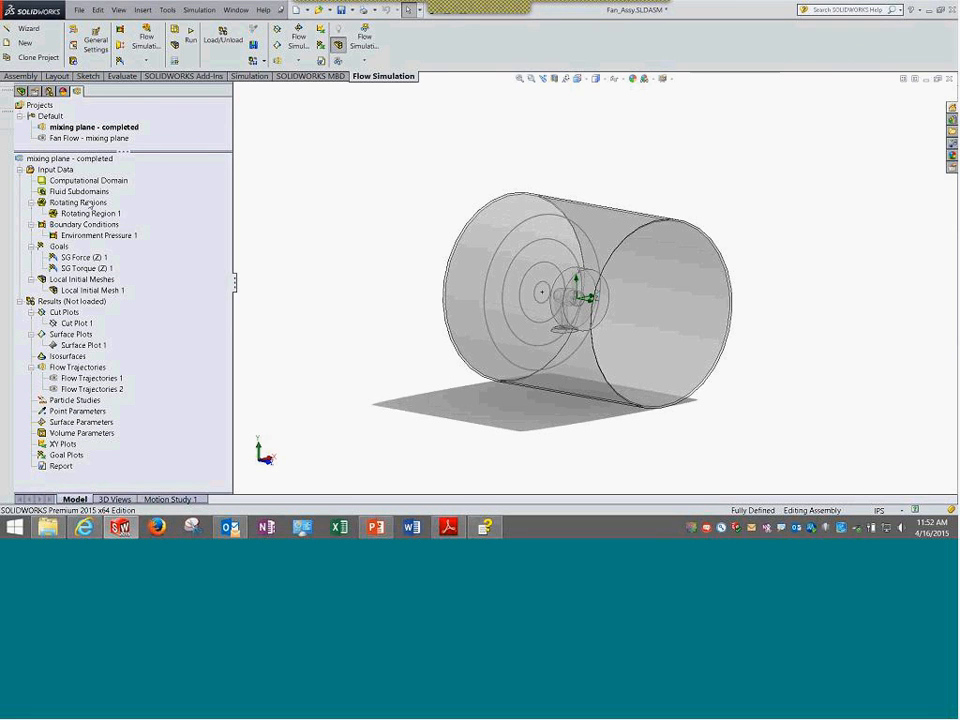
{"action": "right_click", "coordinate": [62, 170]}
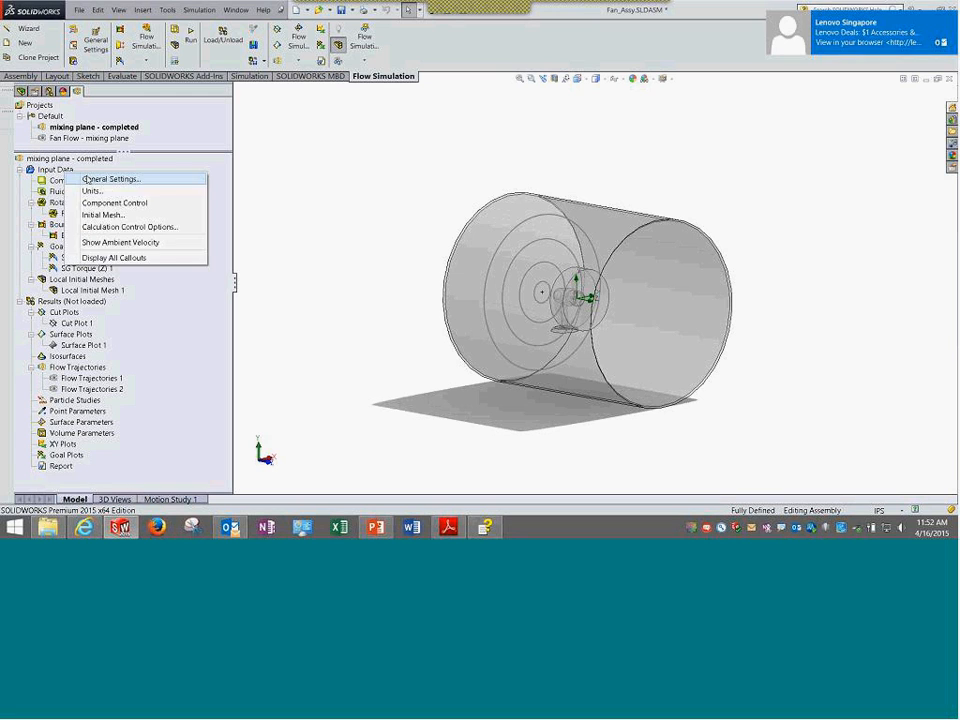
{"action": "left_click", "coordinate": [100, 179]}
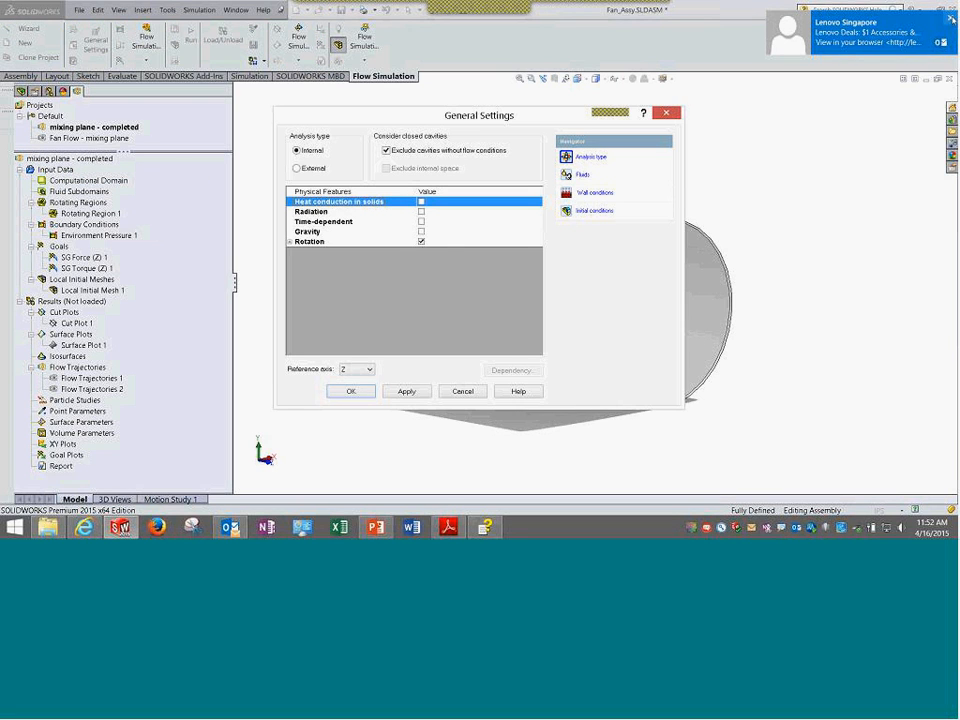
{"action": "left_click", "coordinate": [290, 242]}
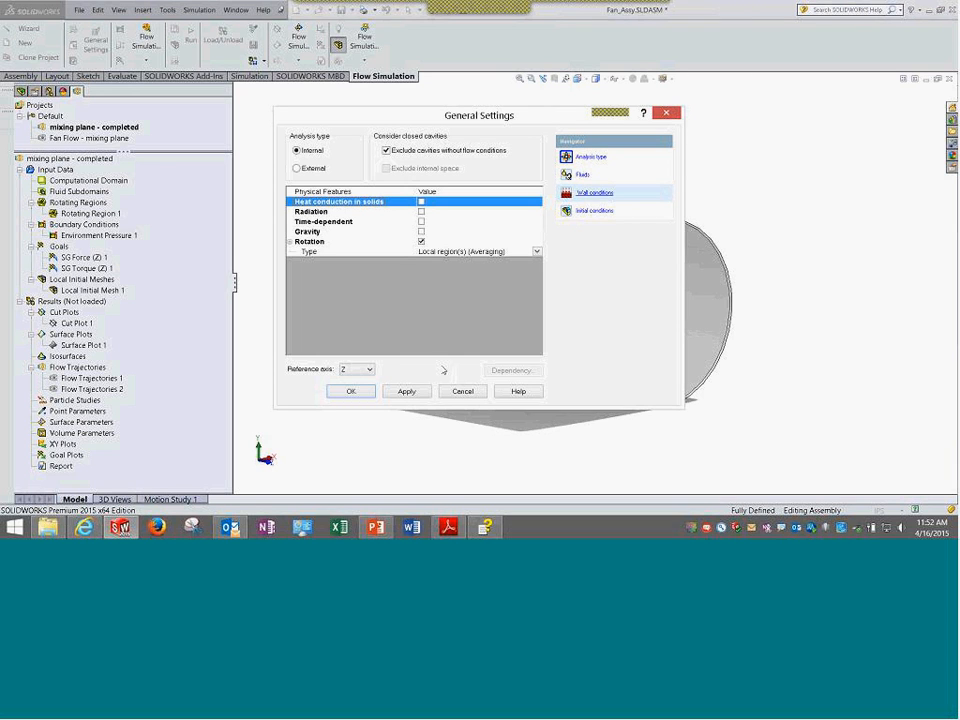
{"action": "left_click", "coordinate": [462, 391]}
Close the table fan assembly and open fan.SLDASM from the Blower Fan case study folder.
{"action": "left_click", "coordinate": [949, 79]}
{"action": "left_click", "coordinate": [509, 281]}
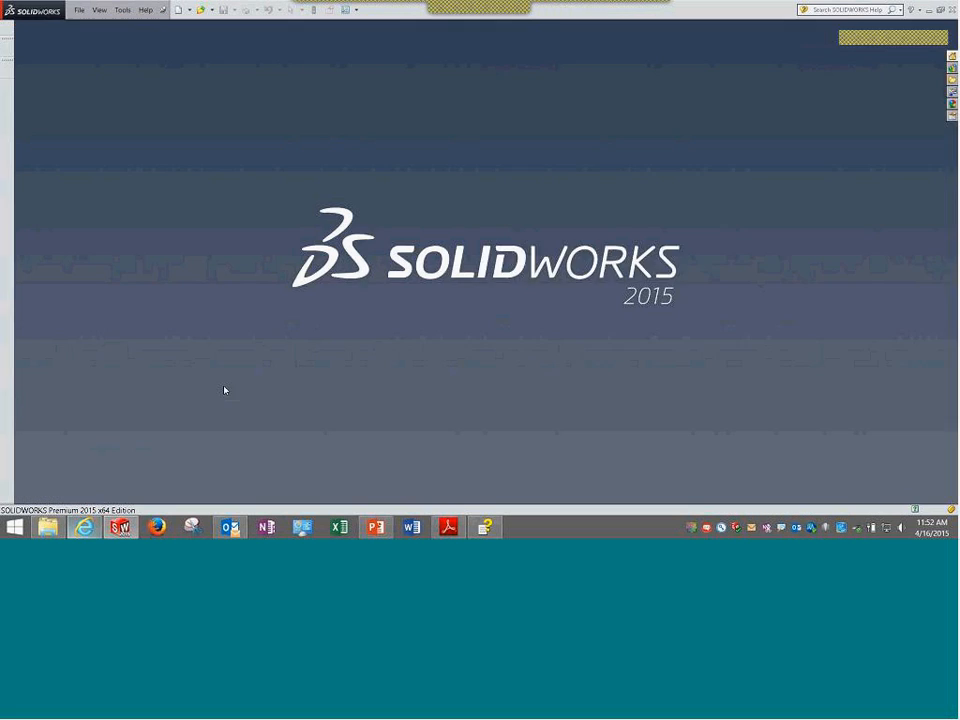
{"action": "left_click", "coordinate": [48, 528]}
{"action": "left_click", "coordinate": [688, 45]}
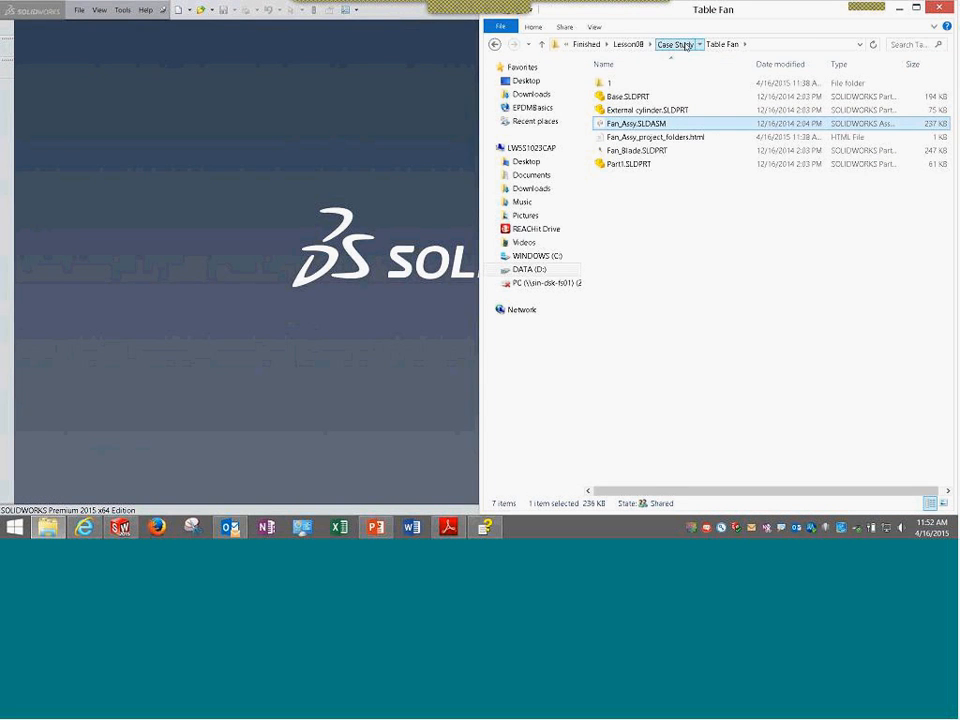
{"action": "double_click", "coordinate": [643, 81]}
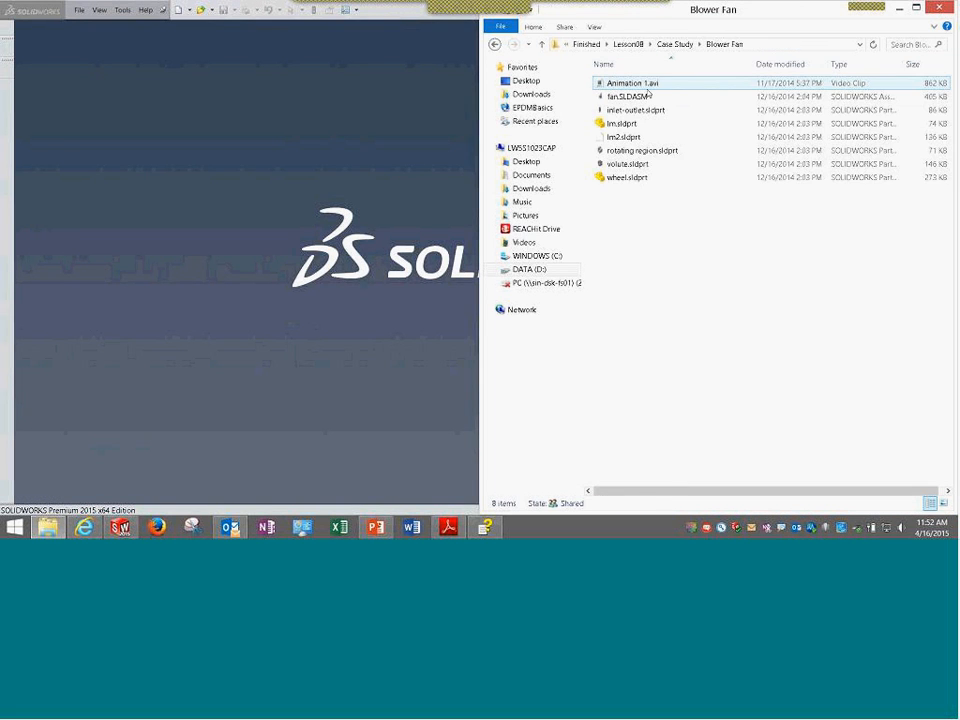
{"action": "left_click", "coordinate": [655, 97]}
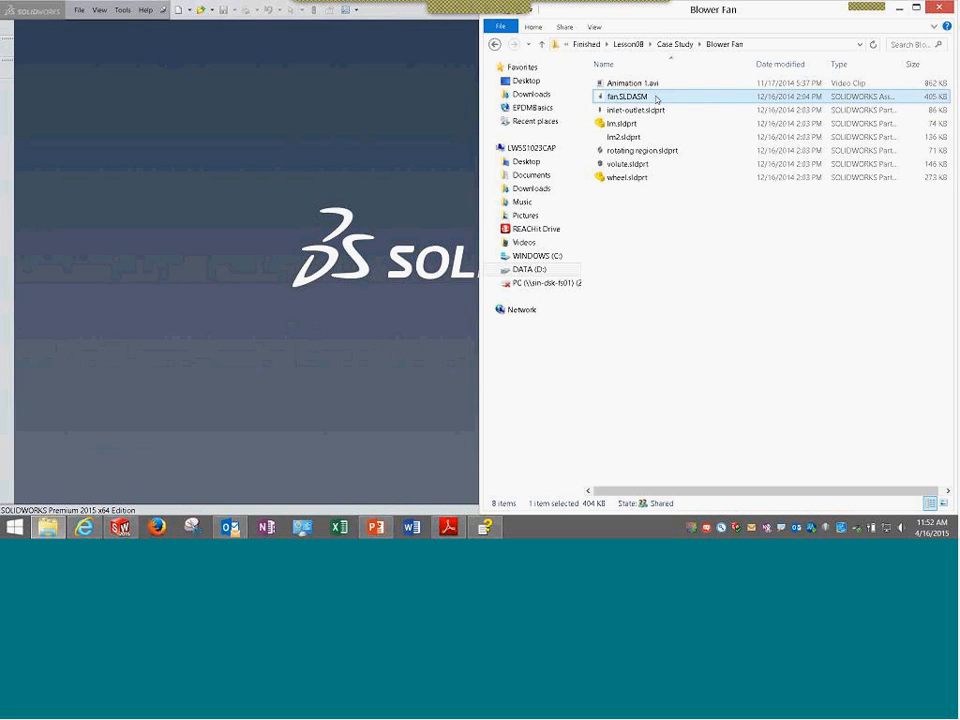
{"action": "left_click_drag", "start_coordinate": [655, 97], "coordinate": [279, 182]}
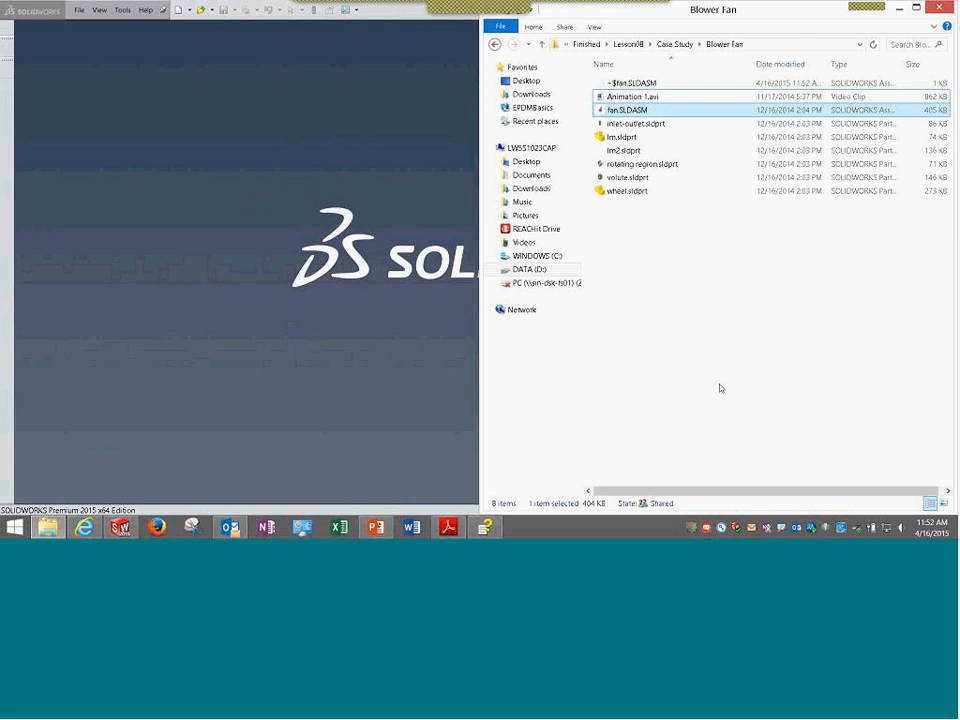
Play Animation 1.avi from the Blower Fan folder in Windows Media Player and replay it in a maximized window.
{"action": "right_click", "coordinate": [624, 103]}
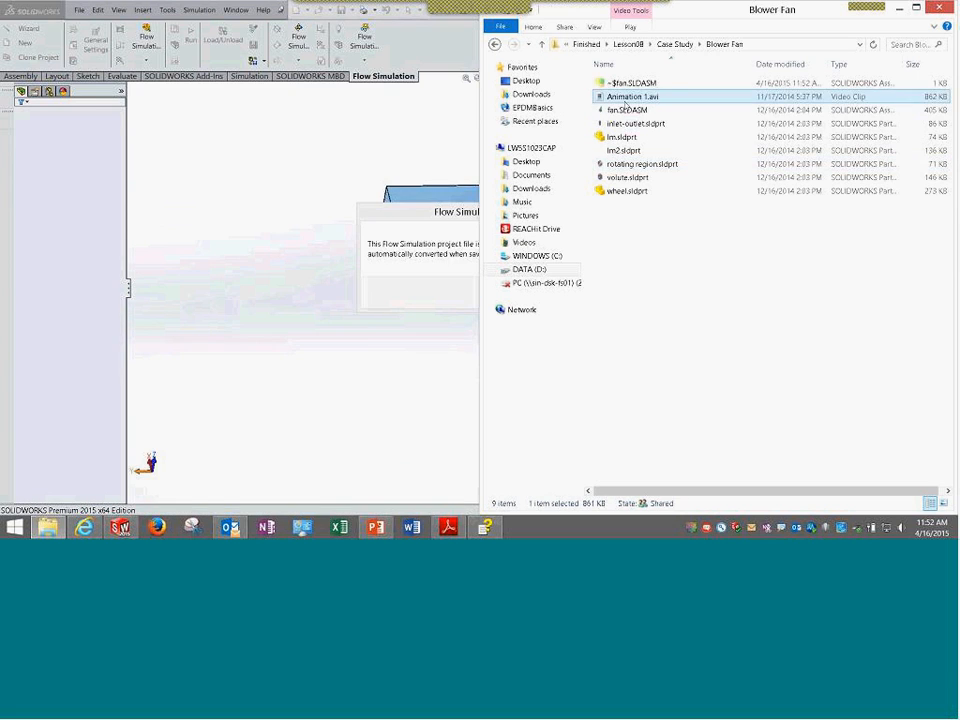
{"action": "mouse_move", "coordinate": [660, 168]}
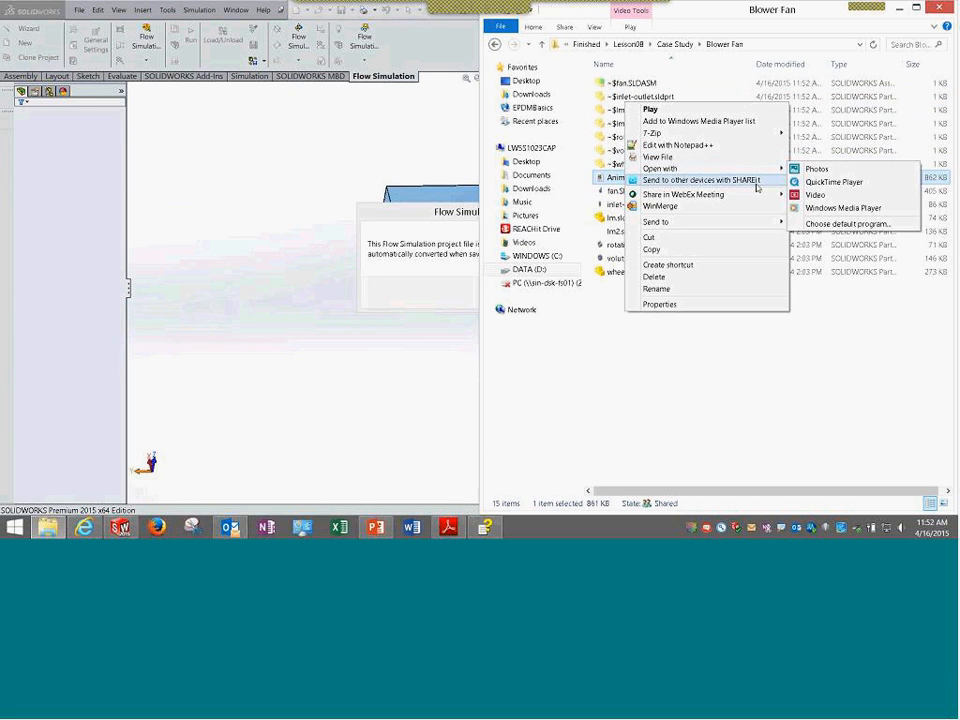
{"action": "left_click", "coordinate": [831, 208]}
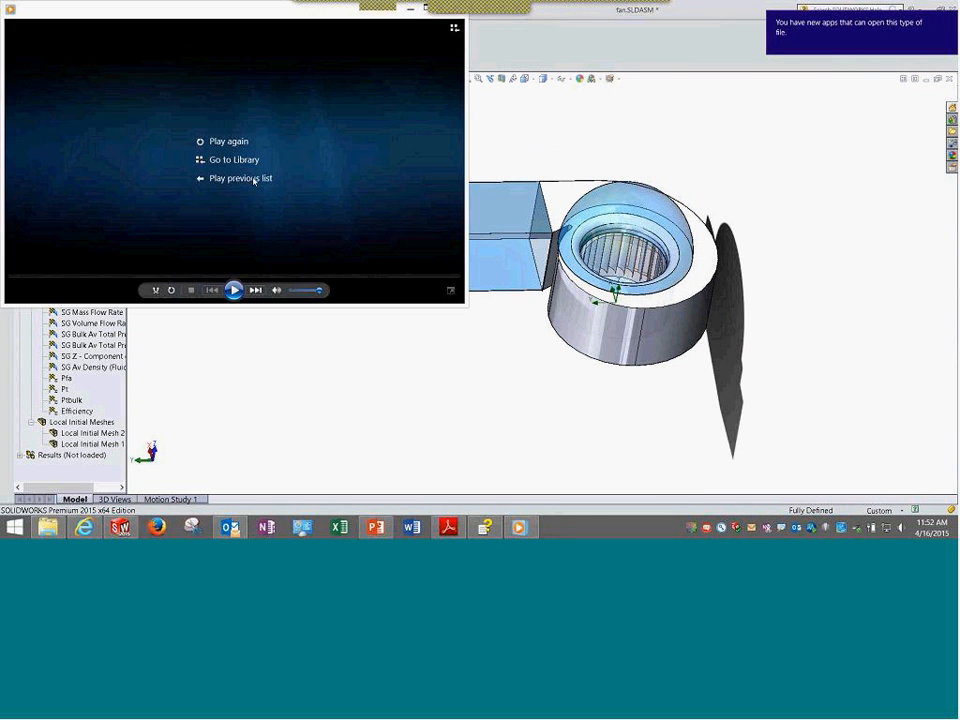
{"action": "left_click", "coordinate": [235, 142]}
{"action": "left_click_drag", "start_coordinate": [221, 36], "coordinate": [459, 241]}
{"action": "double_click", "coordinate": [459, 236]}
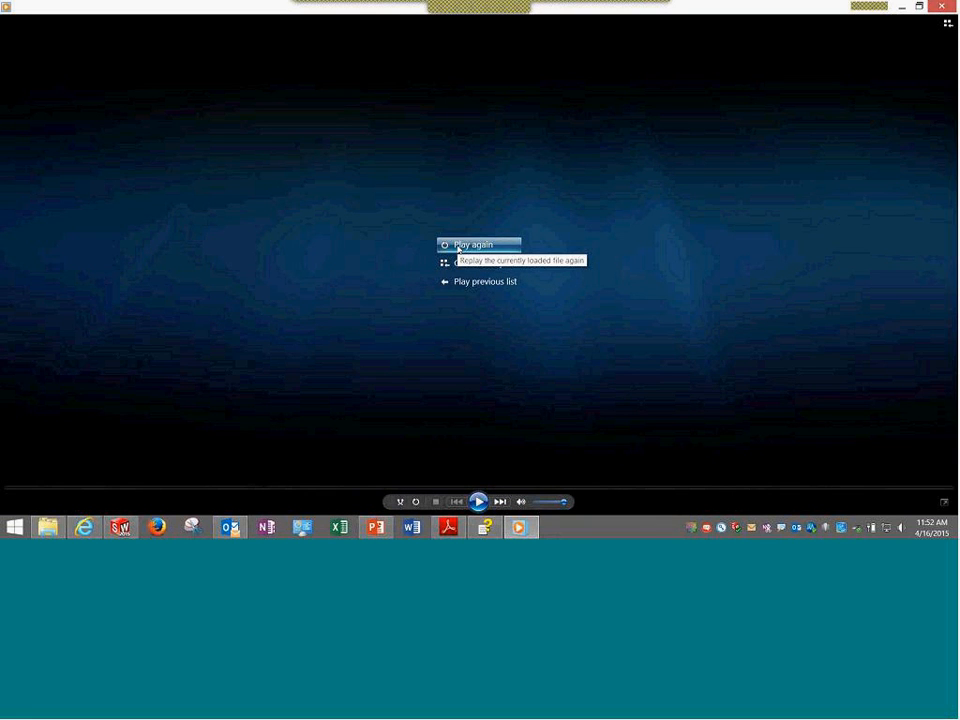
{"action": "left_click", "coordinate": [458, 246]}
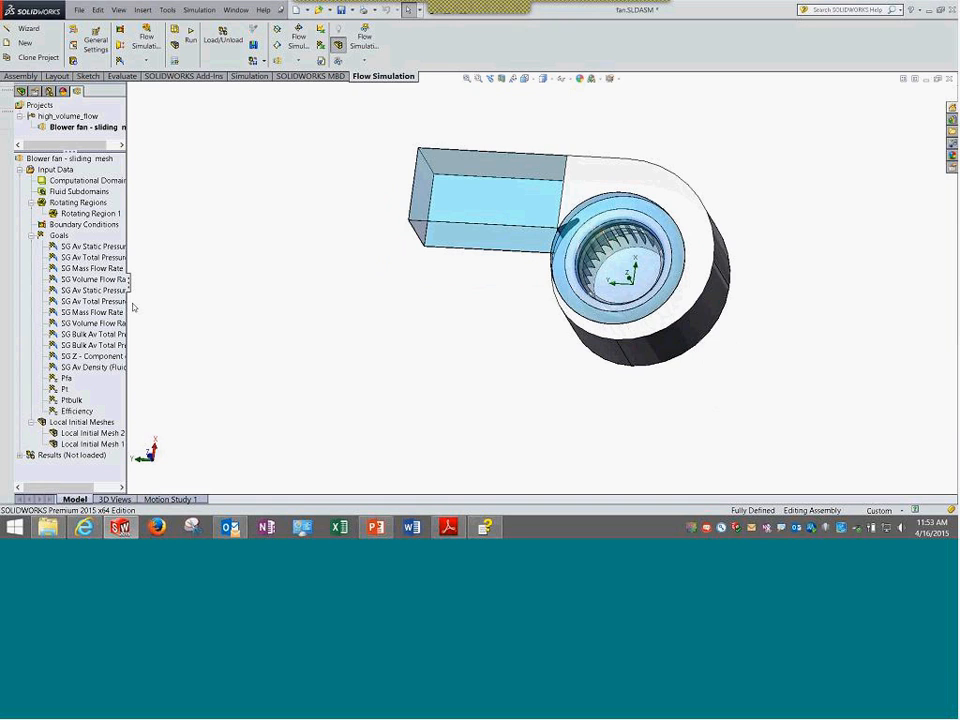
Widen the project tree and review the time-dependent option and rotation type in the sliding mesh project's general settings.
{"action": "left_click_drag", "start_coordinate": [130, 289], "coordinate": [343, 298]}
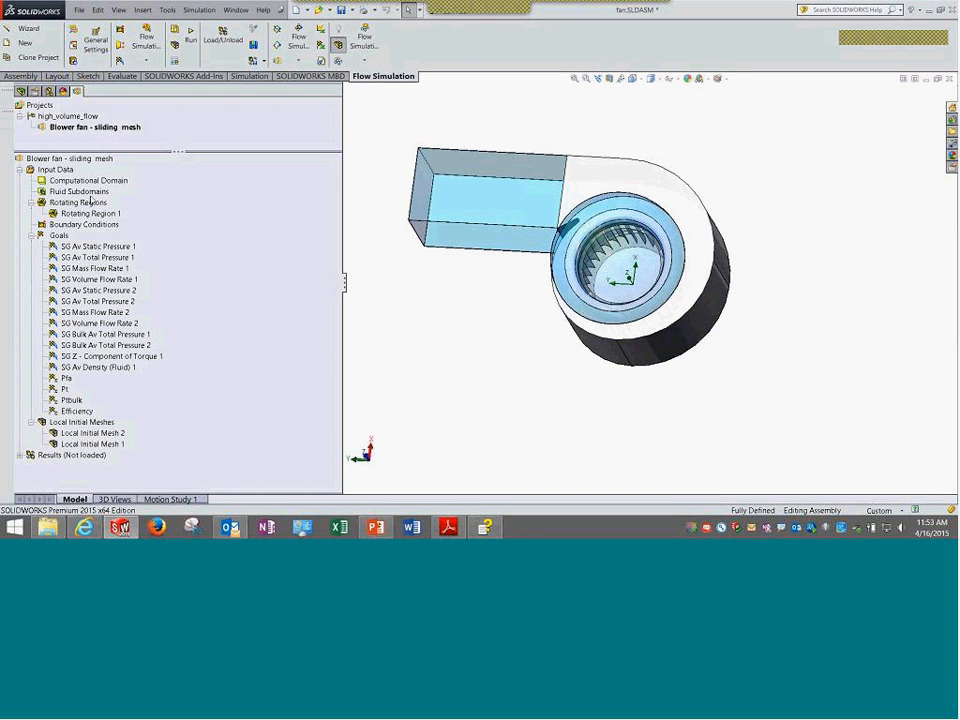
{"action": "right_click", "coordinate": [74, 169]}
{"action": "left_click", "coordinate": [97, 175]}
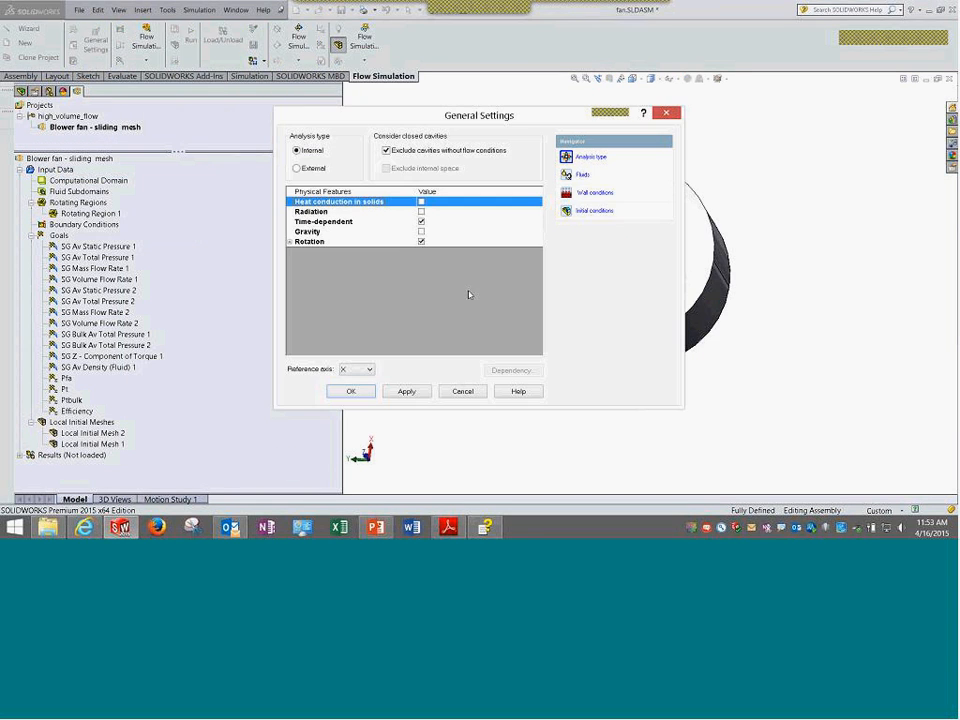
{"action": "left_click", "coordinate": [289, 243]}
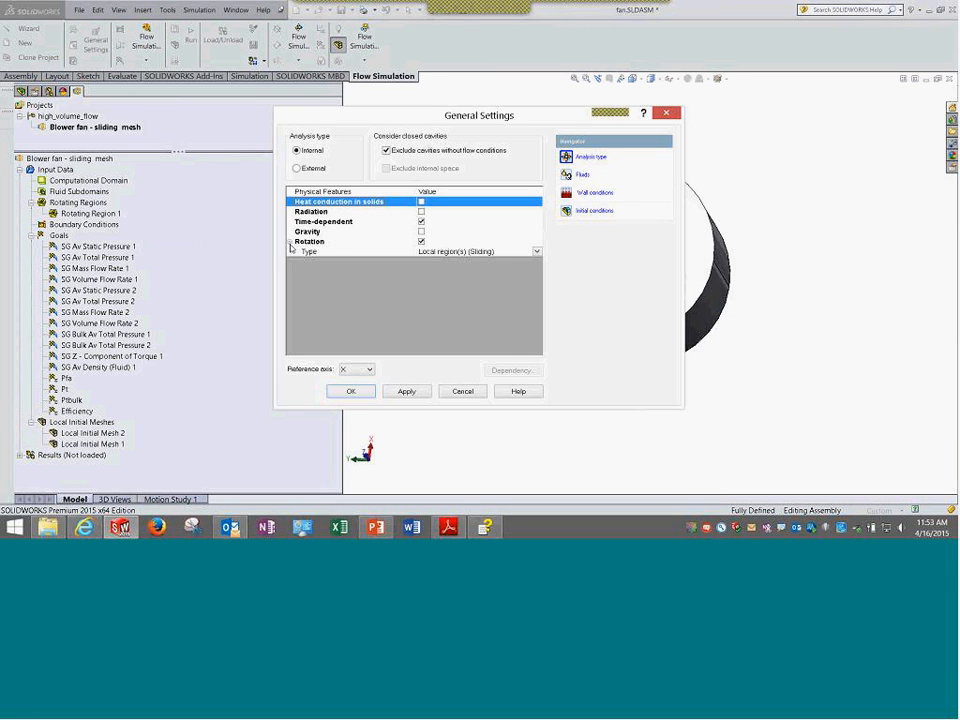
{"action": "left_click", "coordinate": [495, 252]}
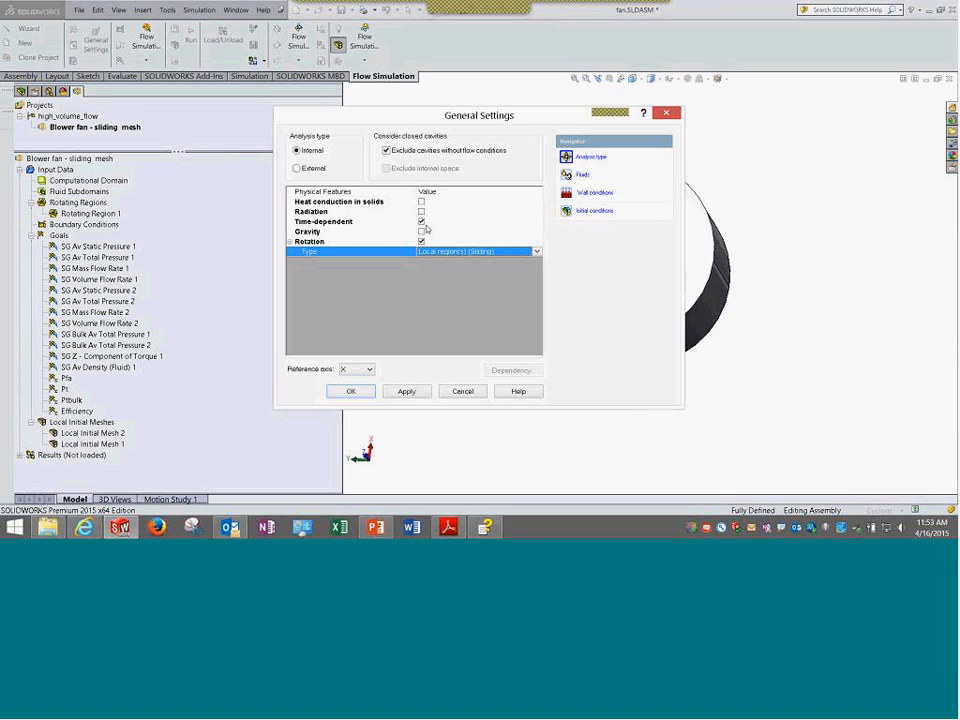
{"action": "left_click", "coordinate": [367, 225]}
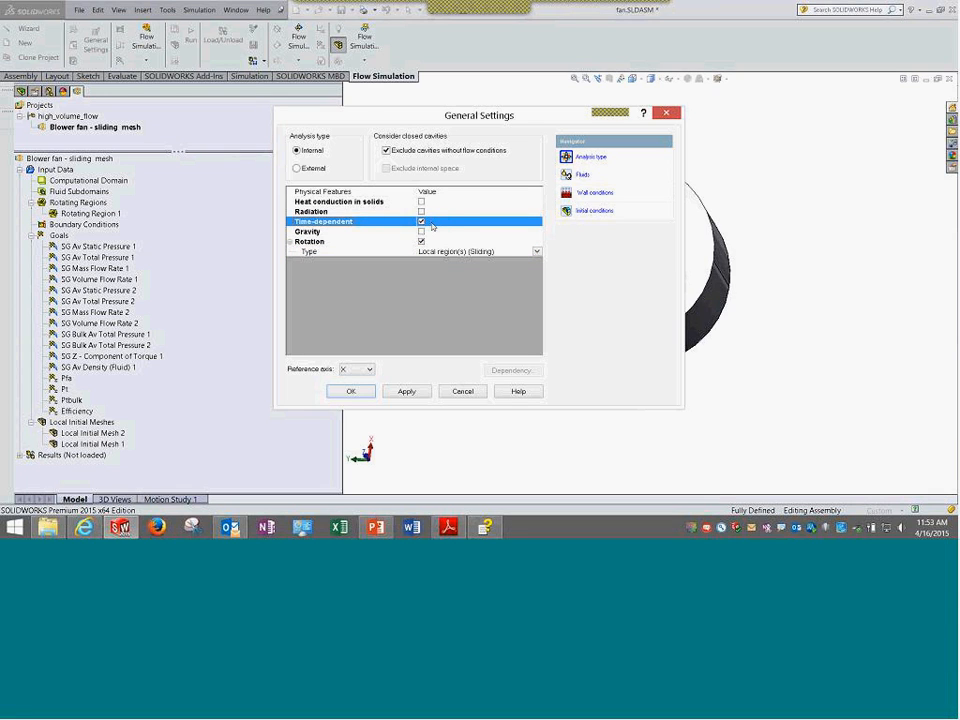
Review the fluids, wall conditions and initial conditions in the general settings, and close them without changes.
{"action": "left_click", "coordinate": [609, 175]}
{"action": "left_click", "coordinate": [615, 160]}
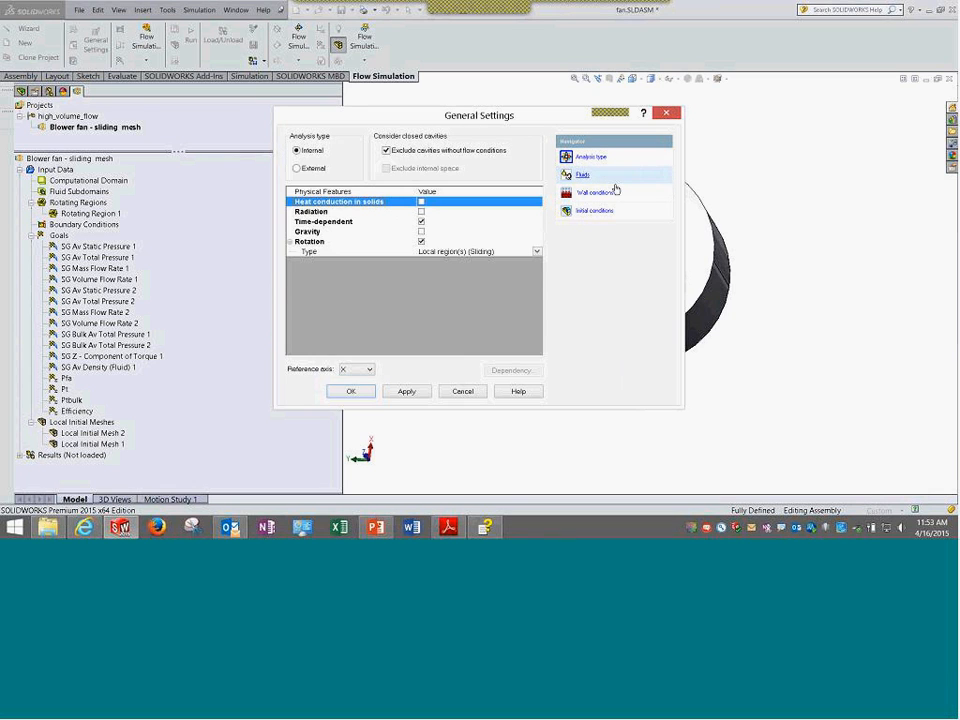
{"action": "left_click", "coordinate": [615, 191]}
{"action": "left_click", "coordinate": [614, 212]}
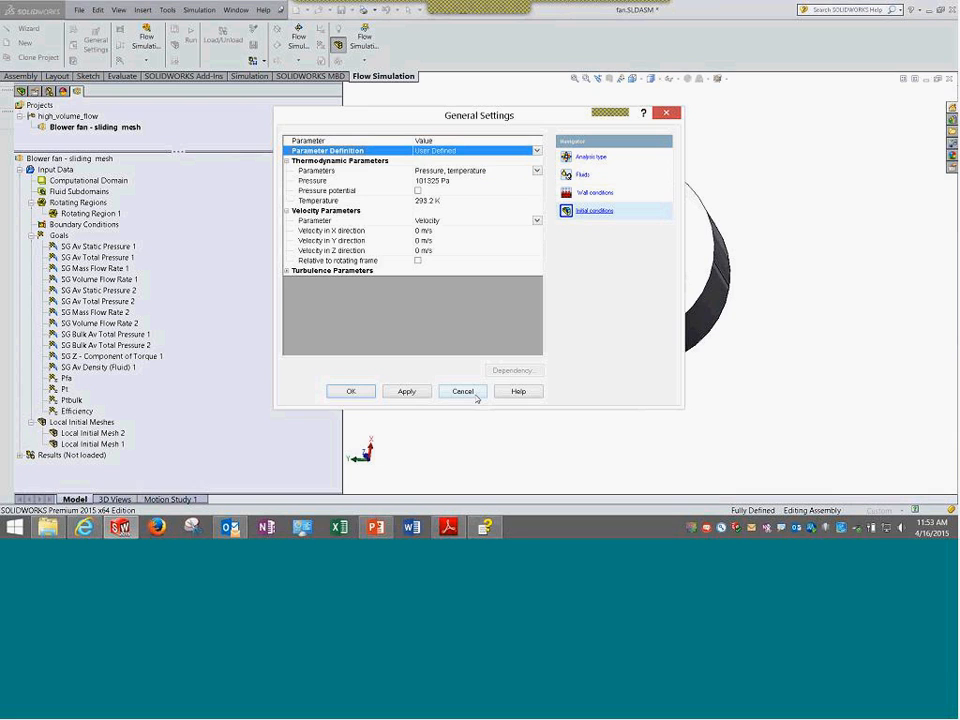
{"action": "left_click", "coordinate": [476, 394]}
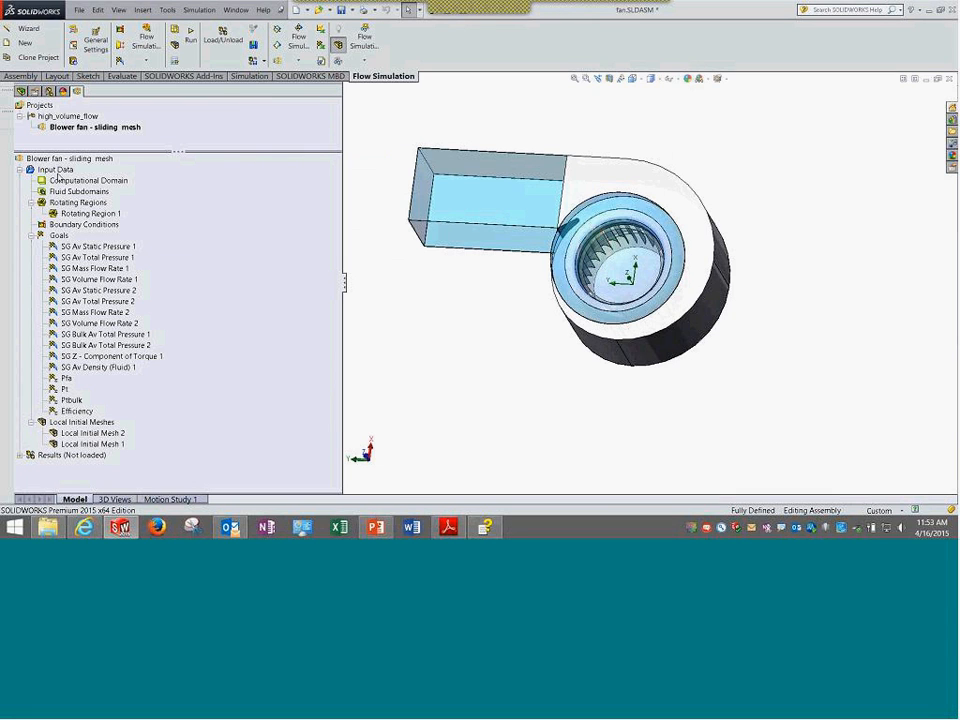
Examine the finish conditions and goals criteria in the project's calculation control options, including the physical time limit.
{"action": "right_click", "coordinate": [57, 171]}
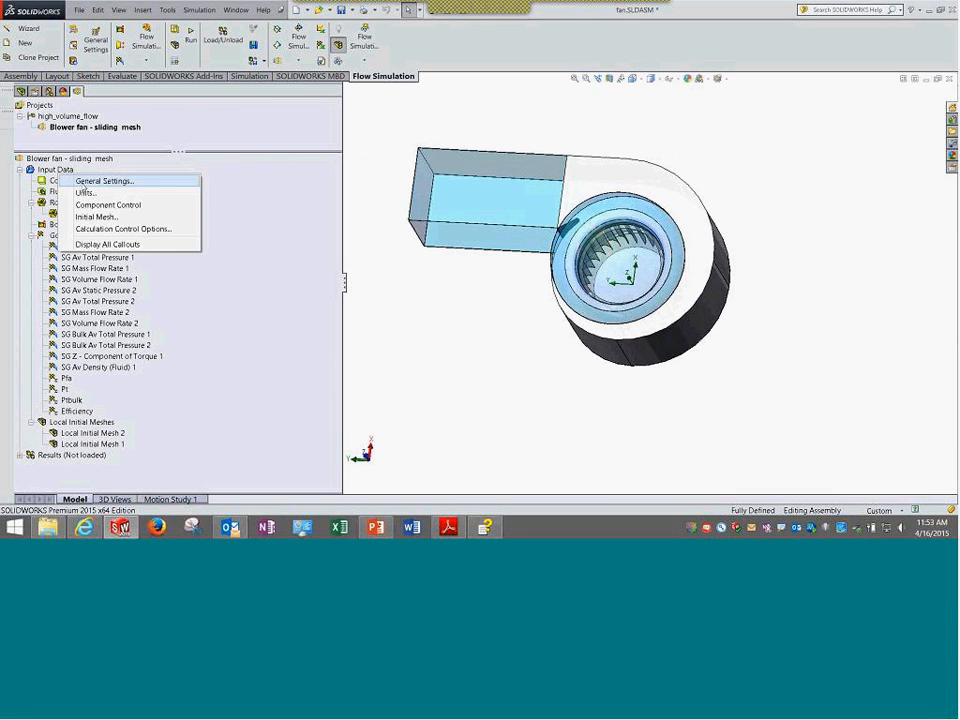
{"action": "left_click", "coordinate": [118, 225]}
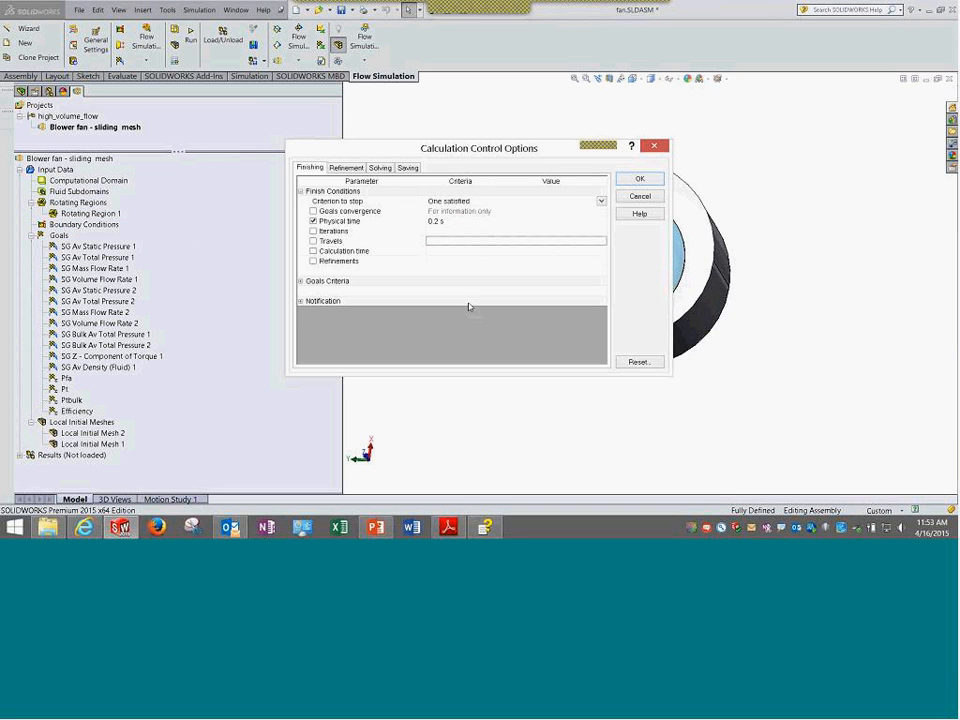
{"action": "left_click", "coordinate": [441, 222]}
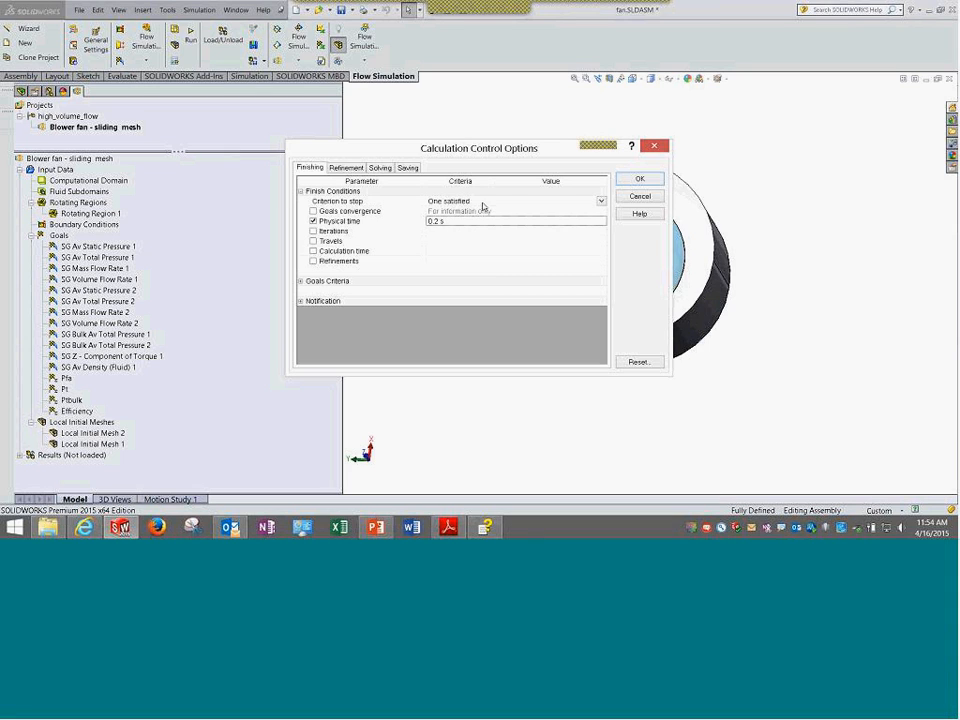
{"action": "left_click", "coordinate": [302, 282]}
{"action": "scroll", "coordinate": [312, 330], "scroll_direction": "down", "scroll_amount": 4}
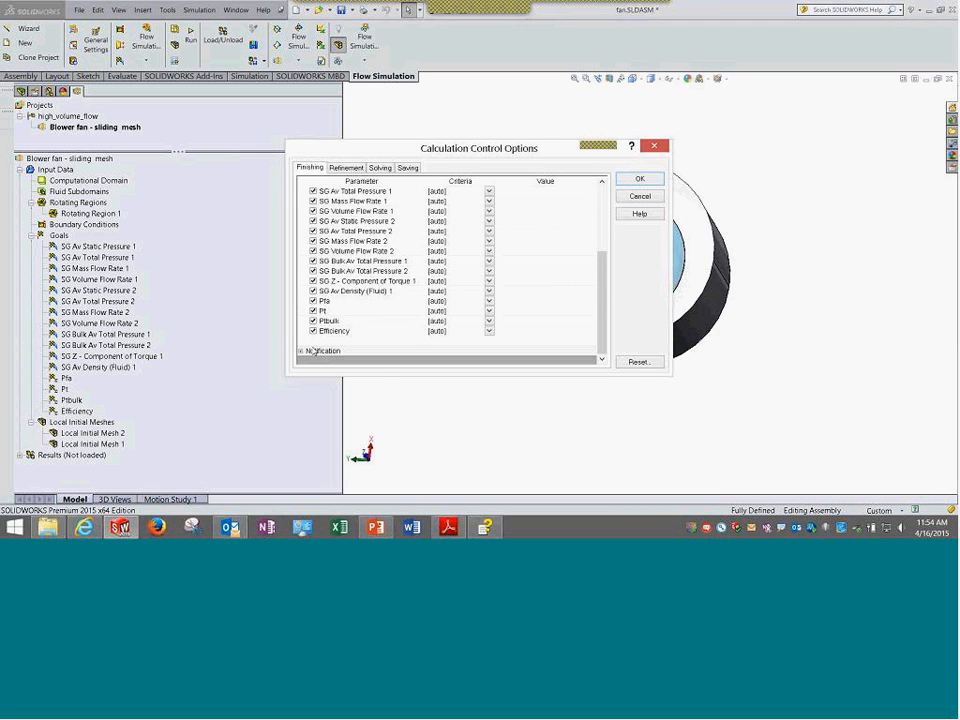
{"action": "left_click", "coordinate": [303, 350]}
{"action": "scroll", "coordinate": [400, 280], "scroll_direction": "up", "scroll_amount": 10}
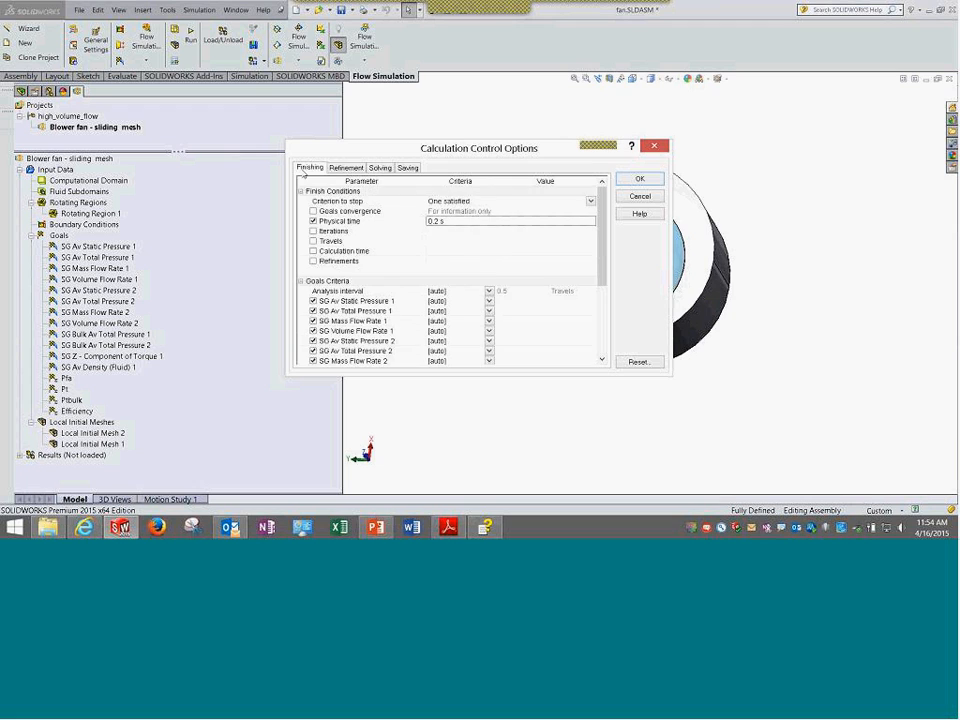
Review the refinement, manual time step and periodic saving settings of the calculation control options, and close them without changes.
{"action": "left_click", "coordinate": [346, 167]}
{"action": "left_click", "coordinate": [385, 168]}
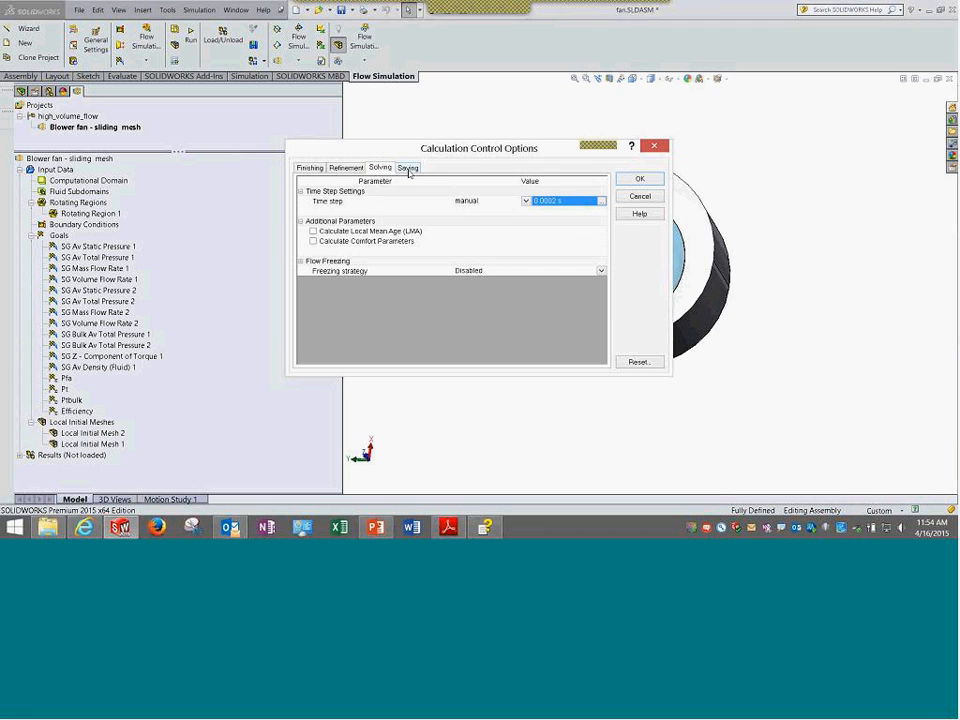
{"action": "left_click", "coordinate": [408, 168]}
{"action": "left_click", "coordinate": [381, 168]}
{"action": "left_click_drag", "start_coordinate": [432, 152], "coordinate": [308, 118]}
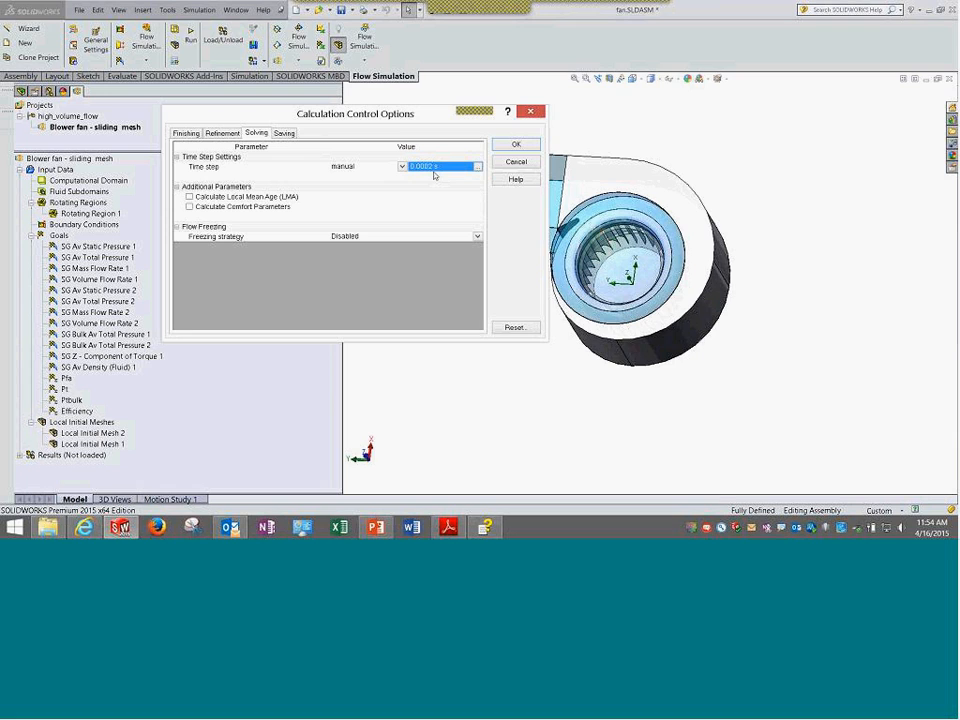
{"action": "left_click", "coordinate": [290, 133]}
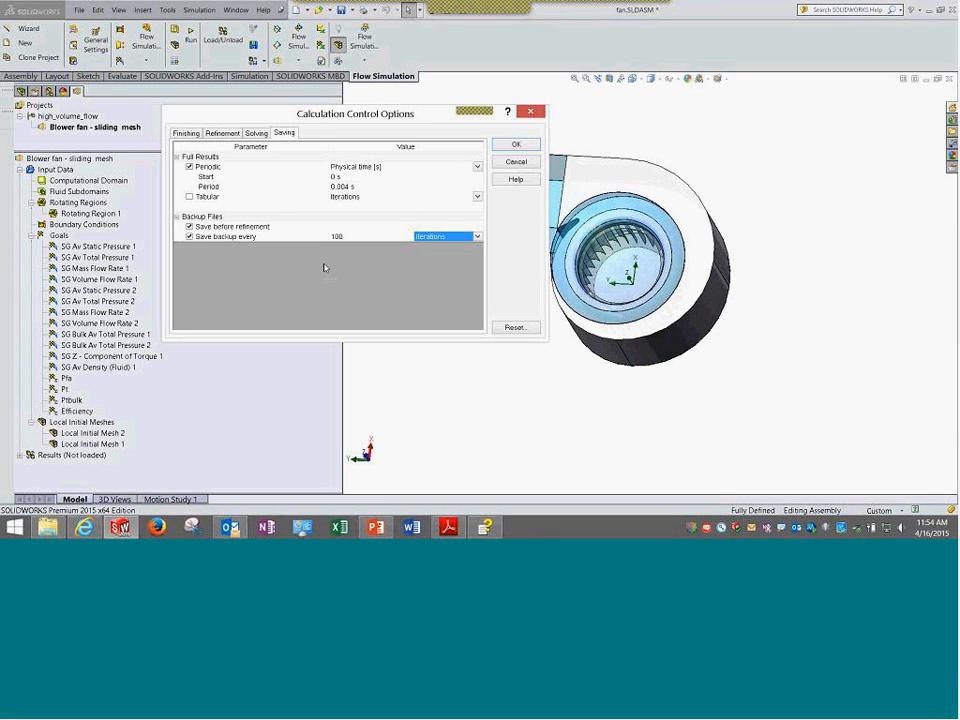
{"action": "left_click", "coordinate": [514, 161]}
Check the component and angular velocity defined for Rotating Region 1, and close its definition without changing any values.
{"action": "left_click", "coordinate": [100, 214]}
{"action": "right_click", "coordinate": [108, 218]}
{"action": "left_click", "coordinate": [145, 222]}
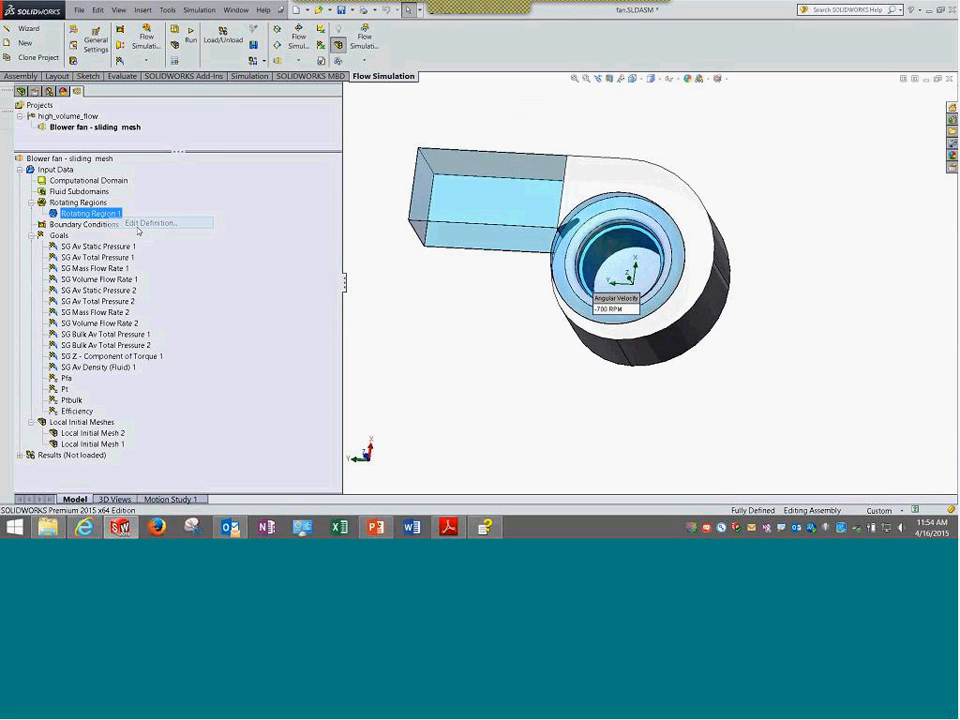
{"action": "left_click", "coordinate": [87, 151]}
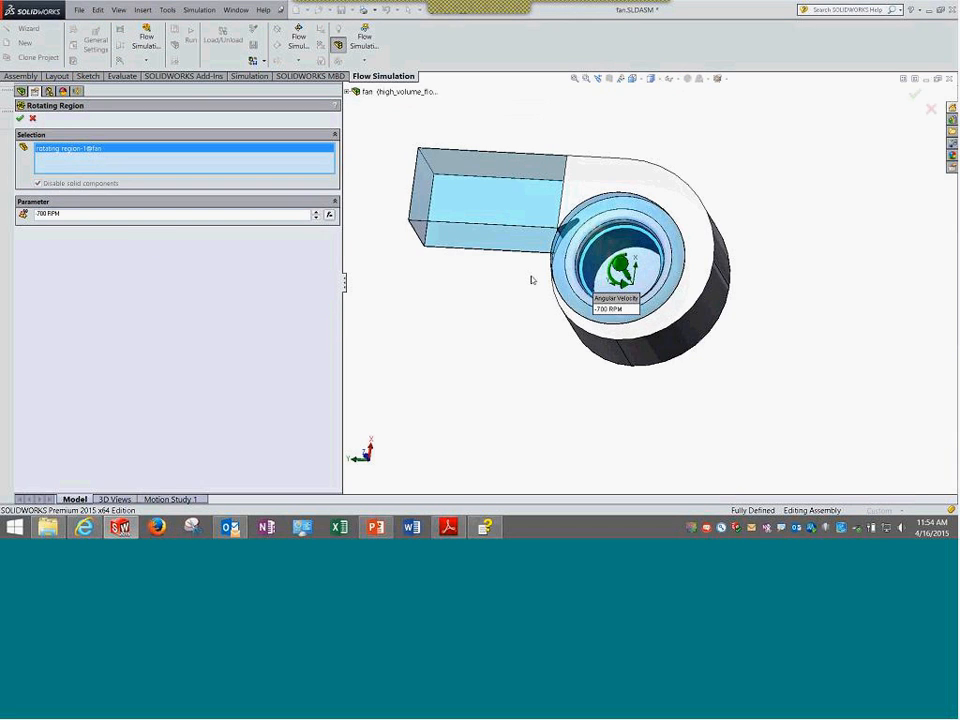
{"action": "middle_click_drag", "start_coordinate": [458, 251], "coordinate": [120, 258]}
{"action": "left_click_drag", "start_coordinate": [71, 214], "coordinate": [2, 240]}
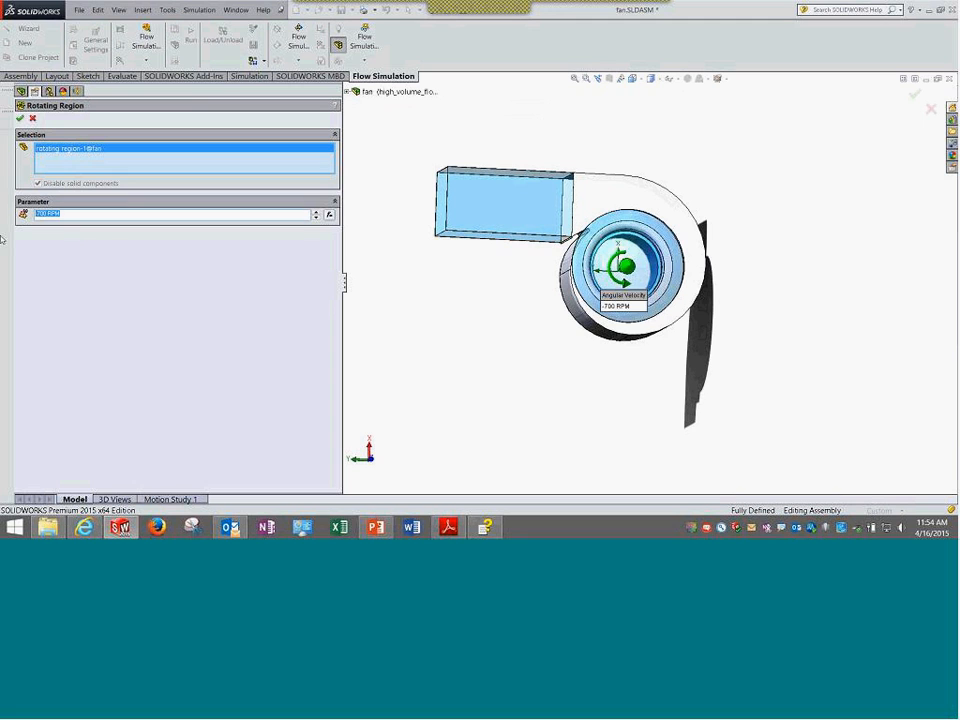
{"action": "middle_click_drag", "start_coordinate": [538, 292], "coordinate": [523, 315]}
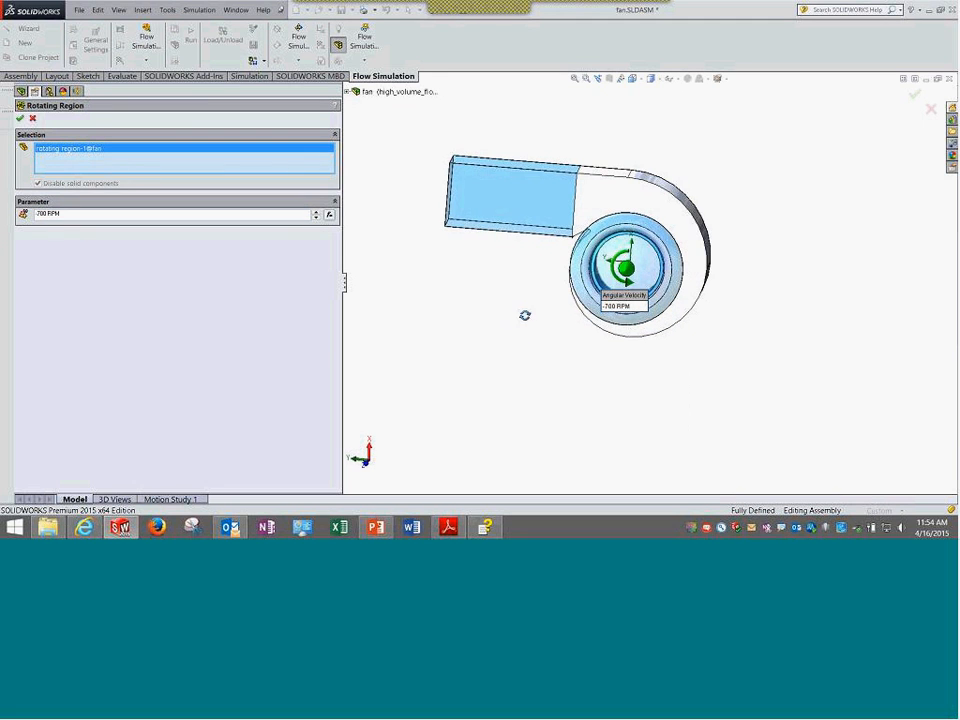
{"action": "left_click", "coordinate": [19, 118]}
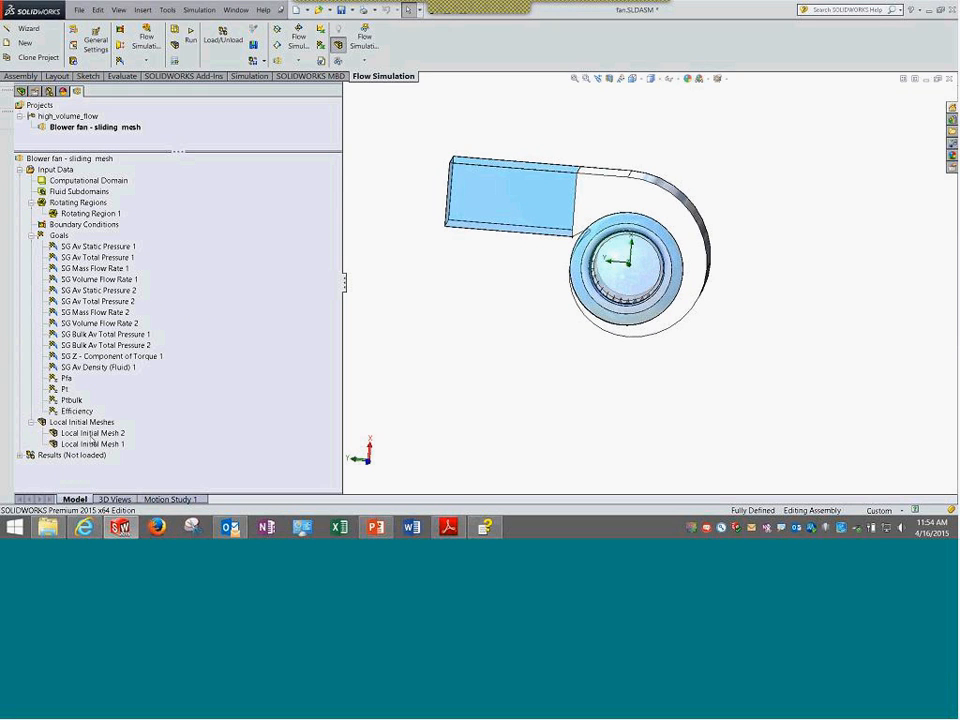
Inspect the expression of the Efficiency equation goal, close it without changes, and view the fan's inlet and blades.
{"action": "right_click", "coordinate": [88, 411]}
{"action": "left_click", "coordinate": [93, 415]}
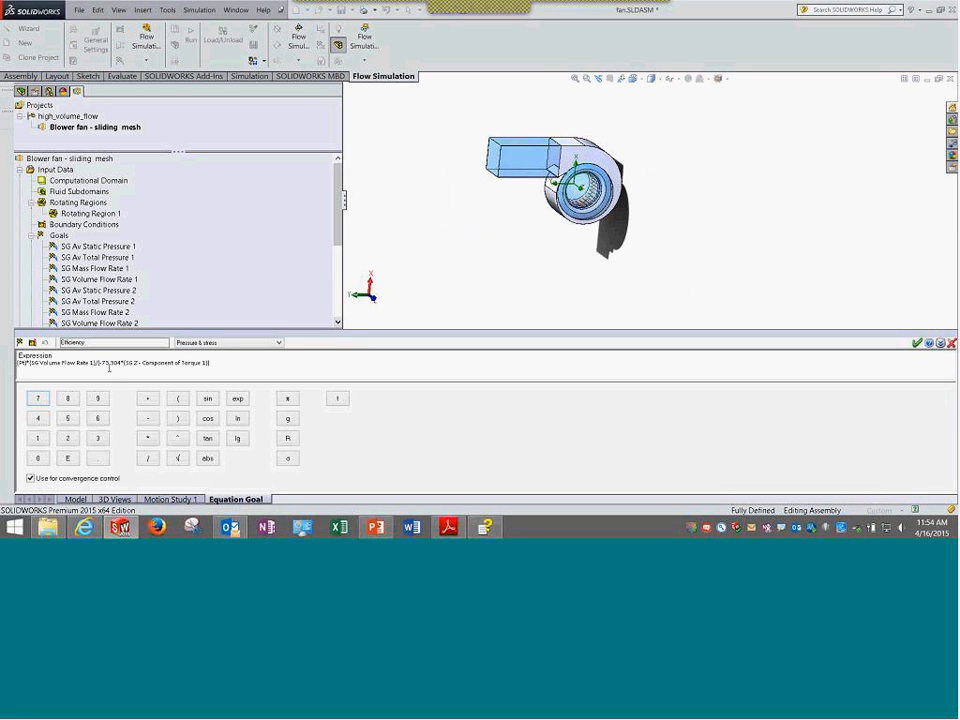
{"action": "left_click", "coordinate": [951, 344]}
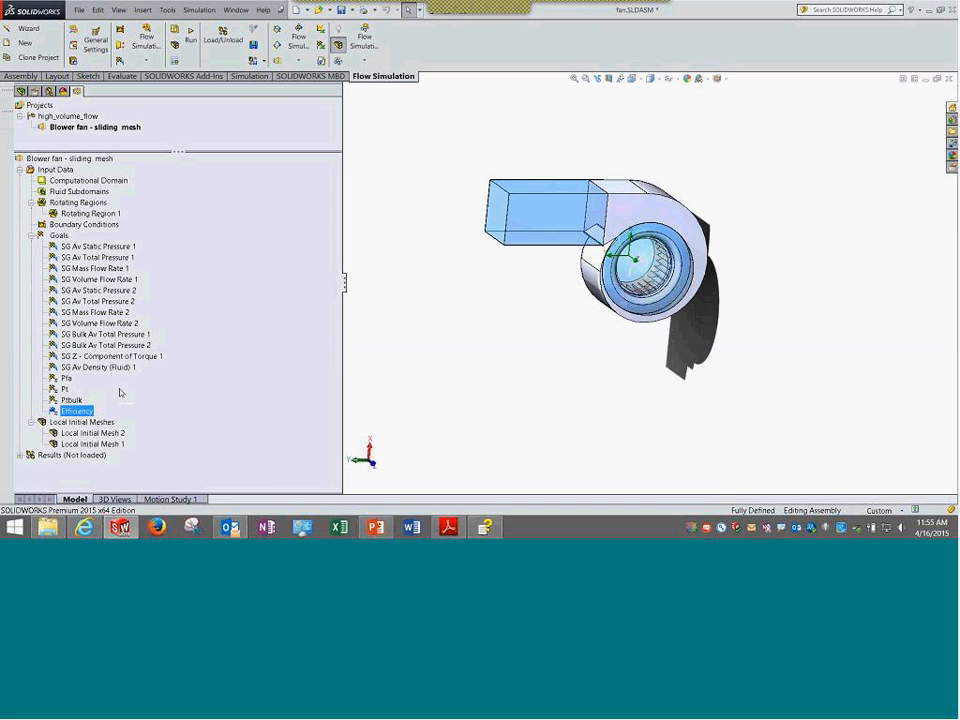
{"action": "mouse_move", "coordinate": [452, 281]}
{"action": "middle_mouse_down"}
{"action": "mouse_move", "coordinate": [530, 272]}
{"action": "mouse_move", "coordinate": [437, 321]}
{"action": "mouse_move", "coordinate": [433, 356]}
{"action": "mouse_move", "coordinate": [446, 300]}
{"action": "middle_mouse_up"}
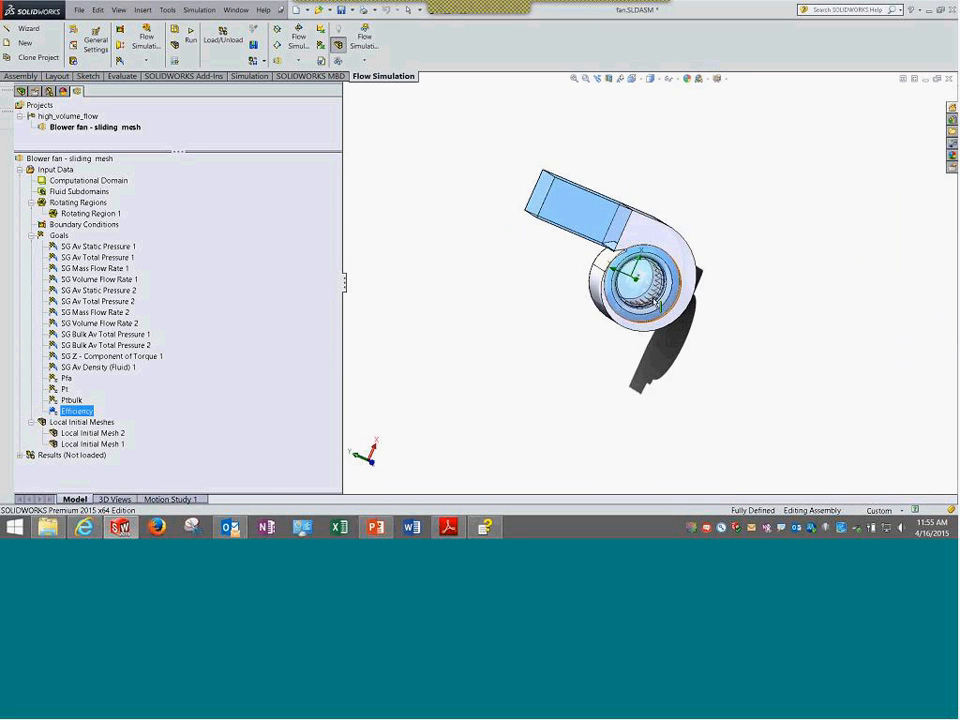
{"action": "scroll", "coordinate": [656, 303], "scroll_direction": "down", "scroll_amount": 5}
{"action": "scroll", "coordinate": [654, 292], "scroll_direction": "up", "scroll_amount": 5}
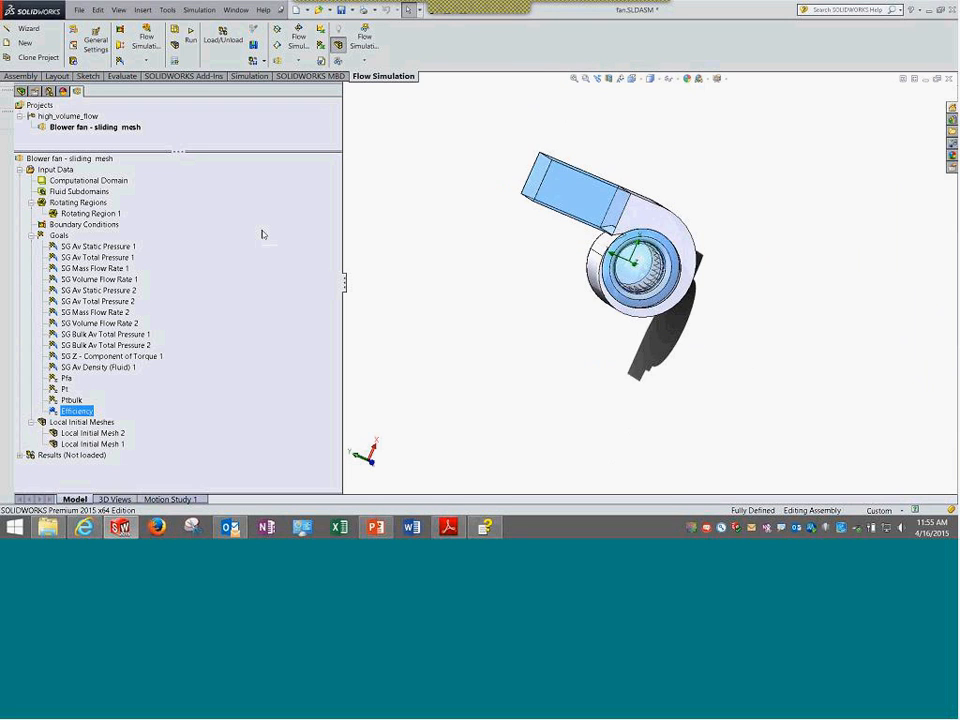
Recheck the enabled physical features in the project's general settings, and cancel without changes.
{"action": "right_click", "coordinate": [95, 433]}
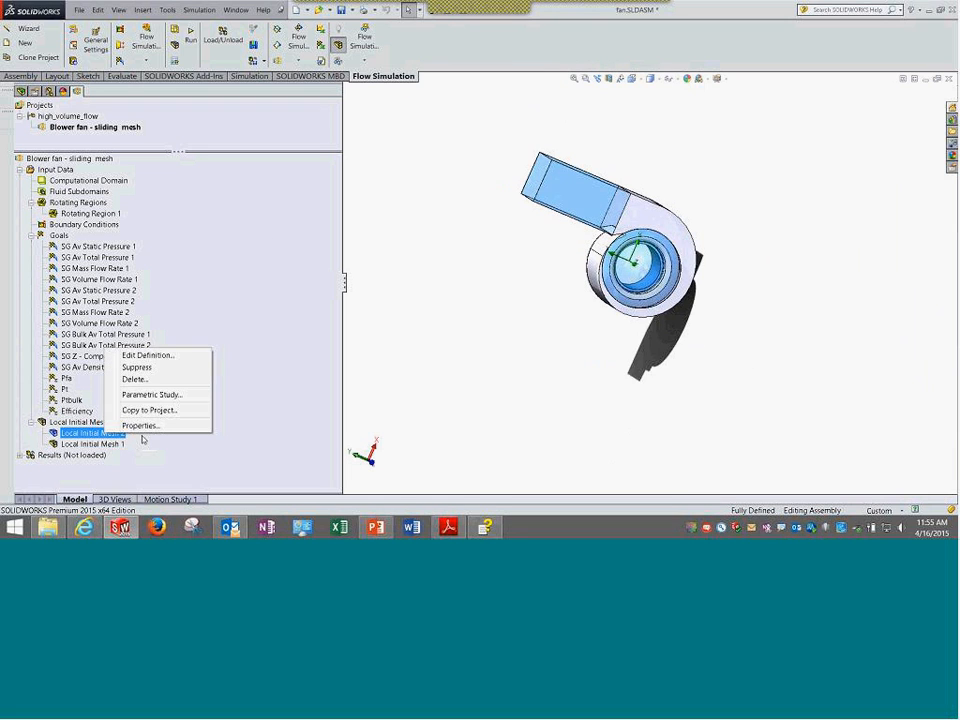
{"action": "right_click", "coordinate": [68, 170]}
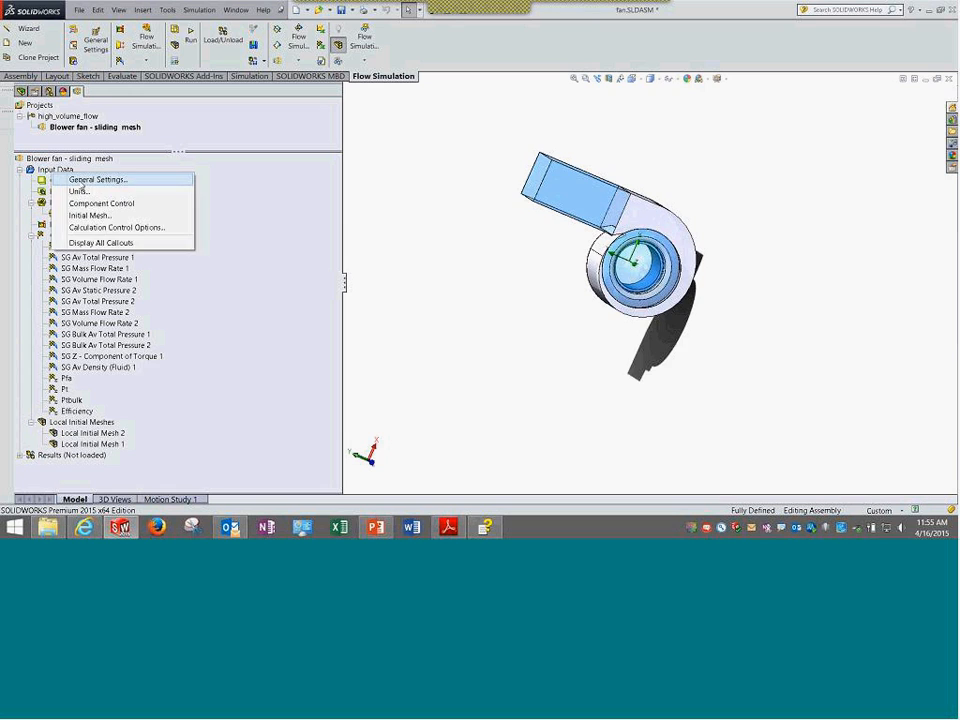
{"action": "left_click", "coordinate": [95, 180]}
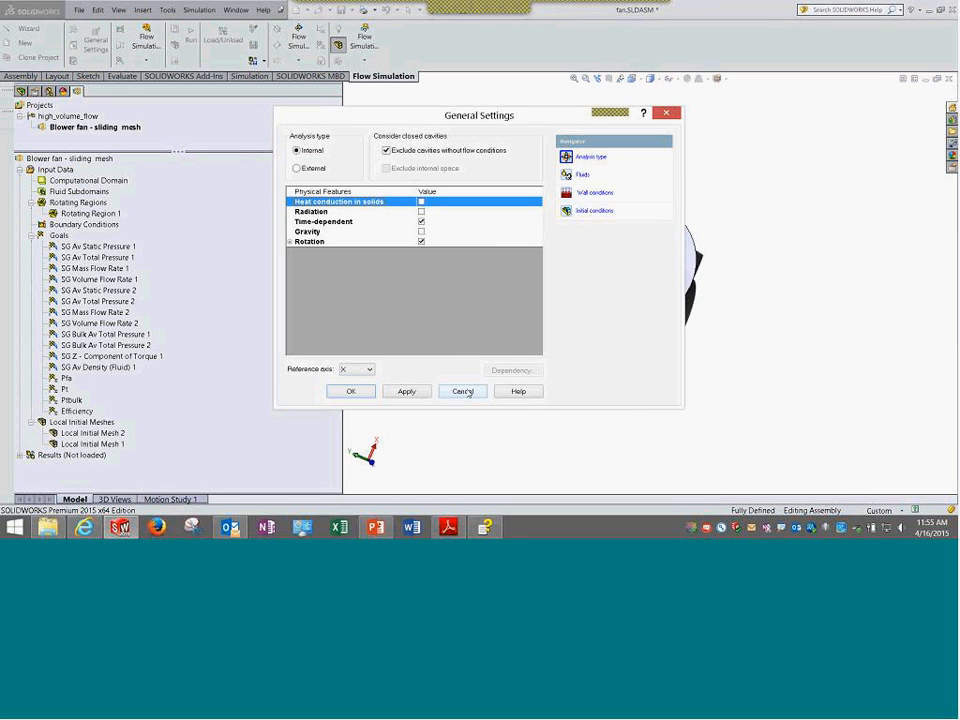
{"action": "left_click", "coordinate": [469, 393]}
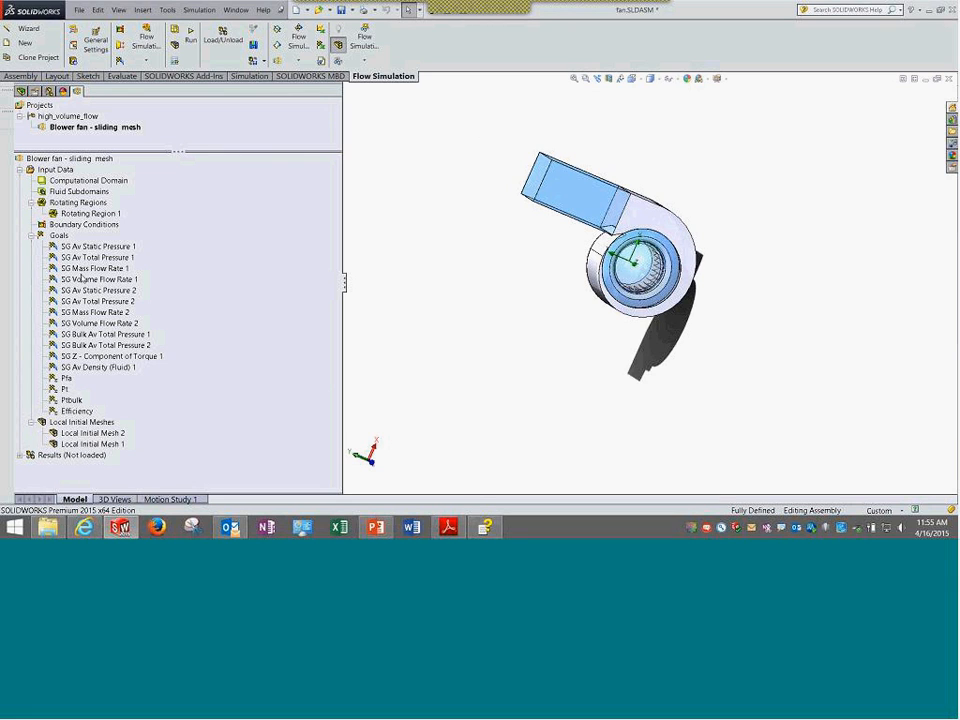
Check which components Local Initial Mesh 2 and Local Initial Mesh 1 apply to, closing both definitions without changes.
{"action": "right_click", "coordinate": [95, 433]}
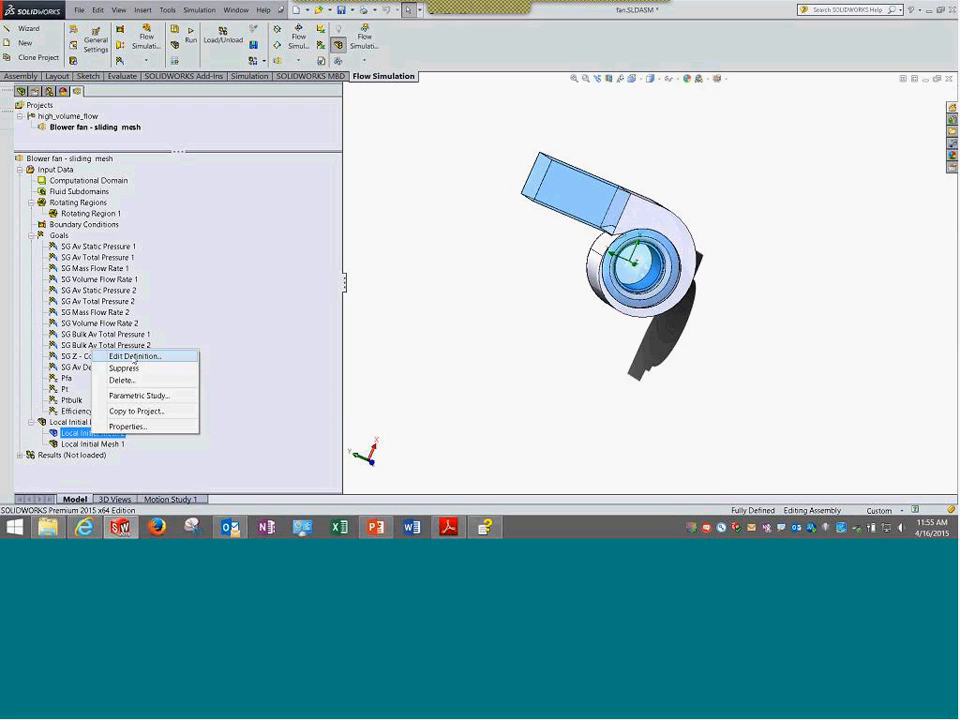
{"action": "left_click", "coordinate": [134, 356]}
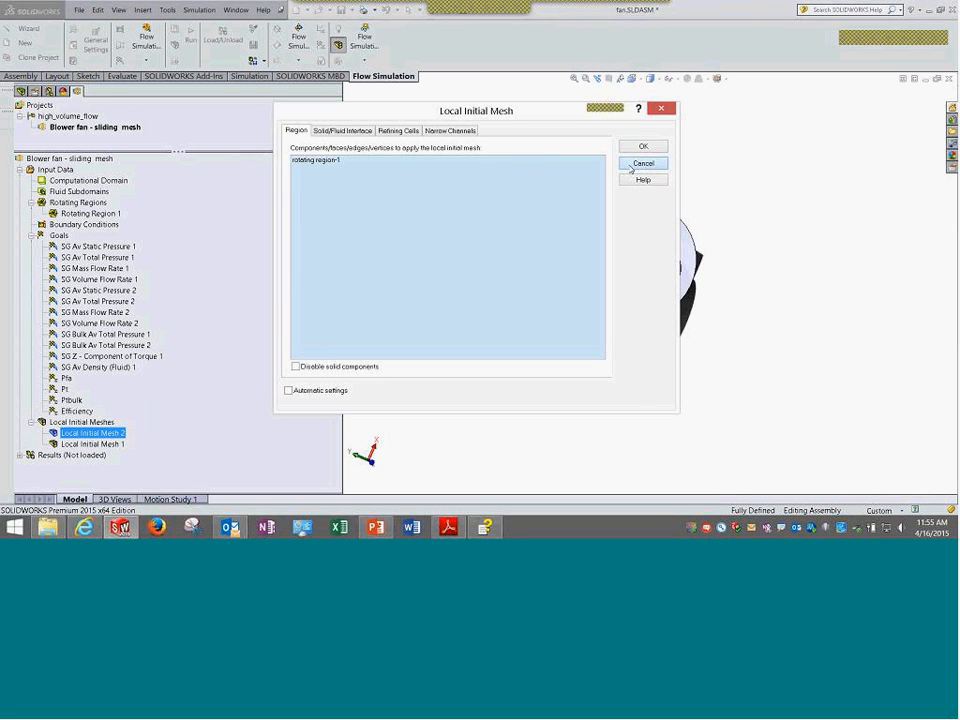
{"action": "left_click", "coordinate": [633, 165]}
{"action": "right_click", "coordinate": [88, 446]}
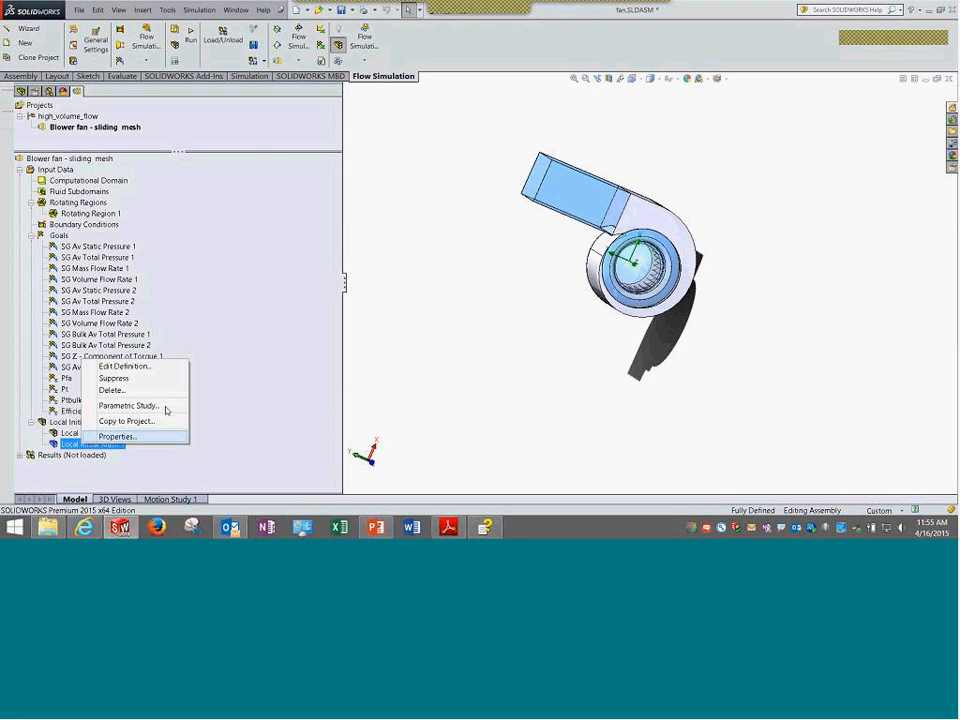
{"action": "left_click", "coordinate": [176, 367]}
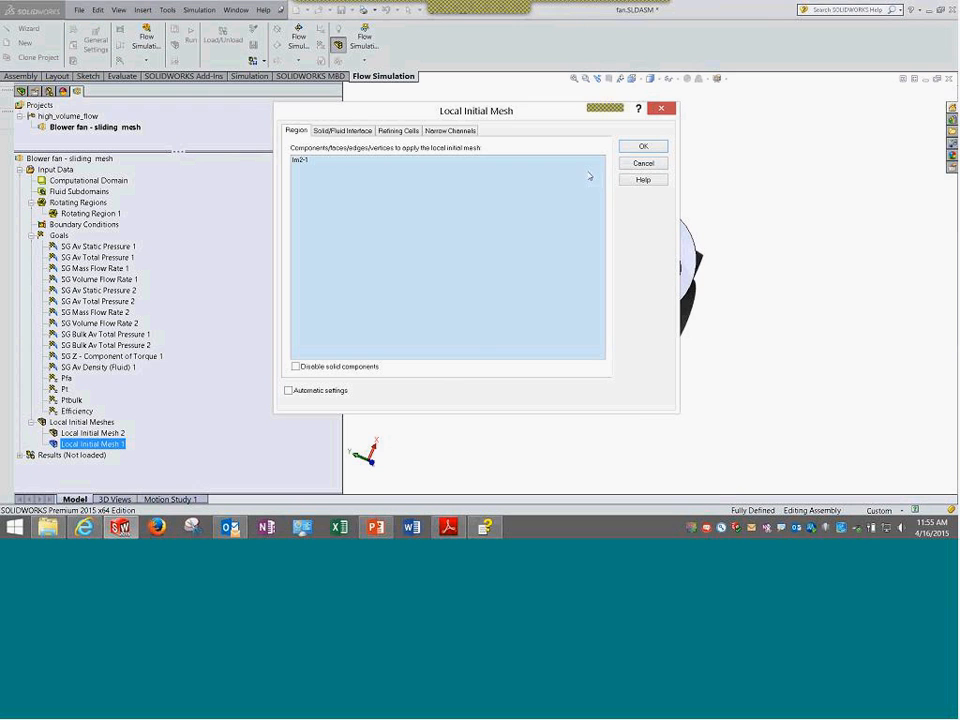
{"action": "left_click", "coordinate": [643, 163]}
Try to load the results of the Blower fan - sliding mesh project.
{"action": "middle_click_drag", "start_coordinate": [570, 165], "coordinate": [385, 255]}
{"action": "left_click", "coordinate": [70, 456]}
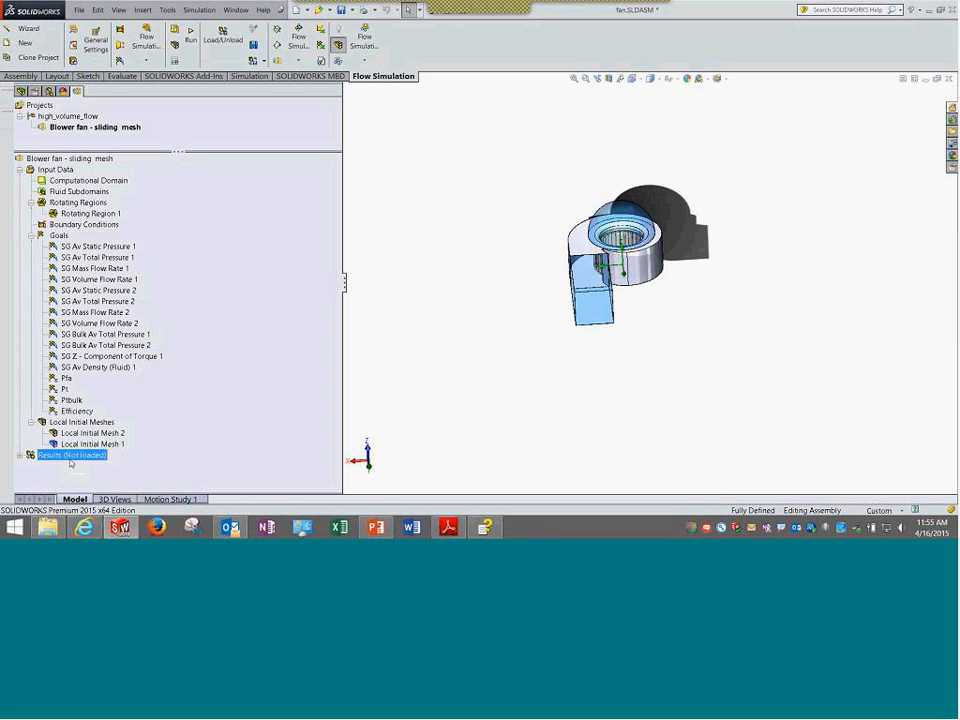
{"action": "right_click", "coordinate": [70, 456]}
{"action": "left_click", "coordinate": [130, 362]}
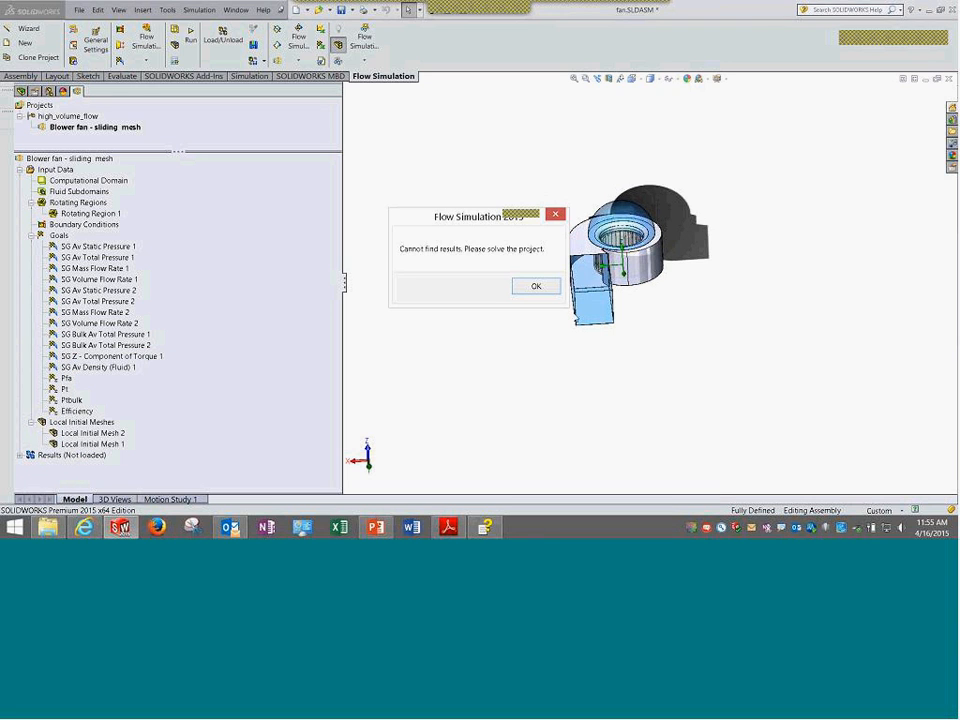
Look for a results file to load for the project in the Blower Fan folder and its parent folder, and cancel loading.
{"action": "key", "text": "Return"}
{"action": "right_click", "coordinate": [89, 455]}
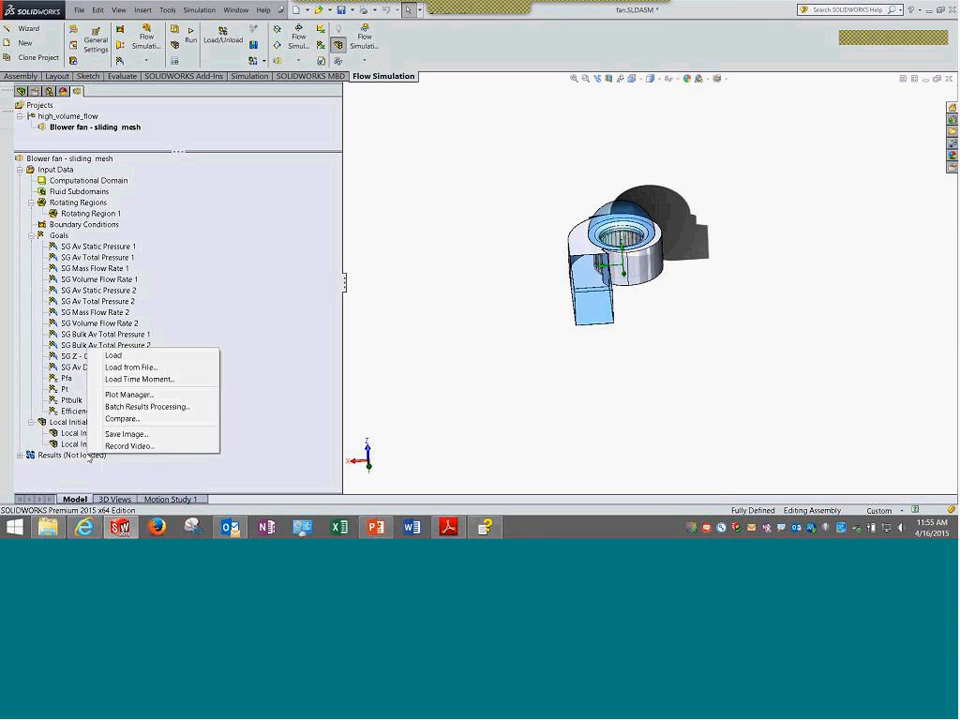
{"action": "left_click", "coordinate": [130, 367]}
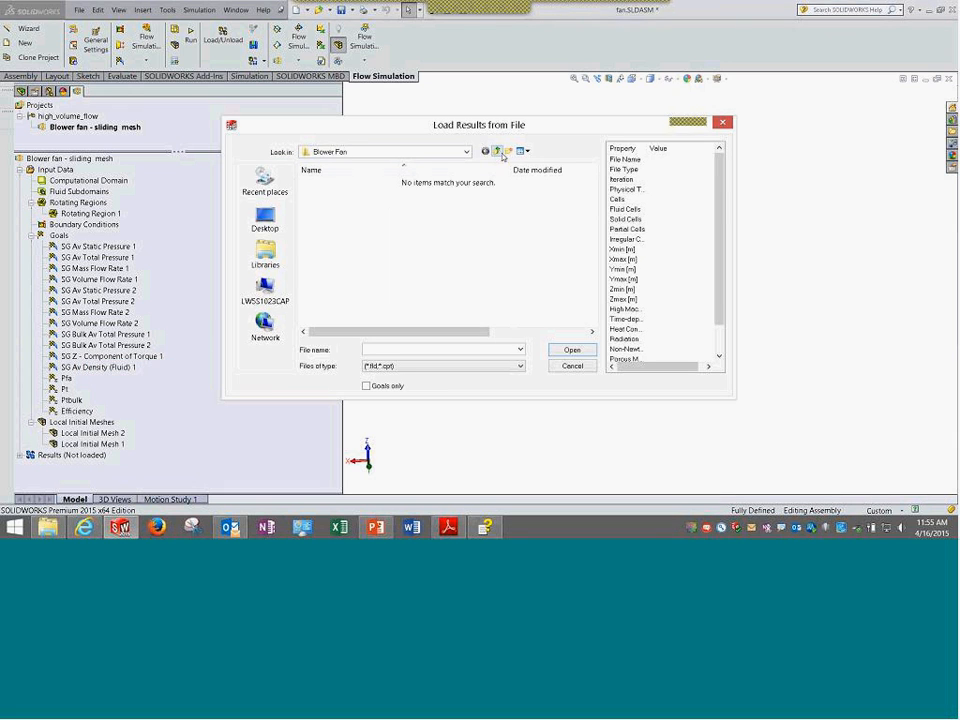
{"action": "left_click", "coordinate": [498, 152]}
{"action": "left_click", "coordinate": [572, 366]}
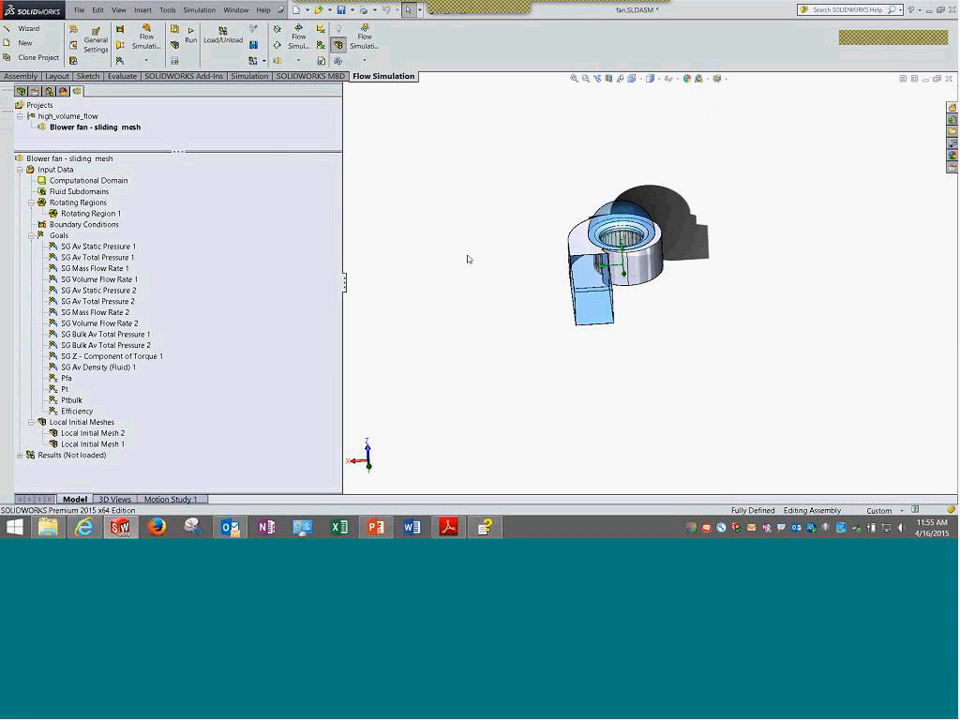
Check the Rotation type in the sliding mesh project's general settings, and cancel without changes.
{"action": "middle_click_drag", "start_coordinate": [759, 375], "coordinate": [650, 365]}
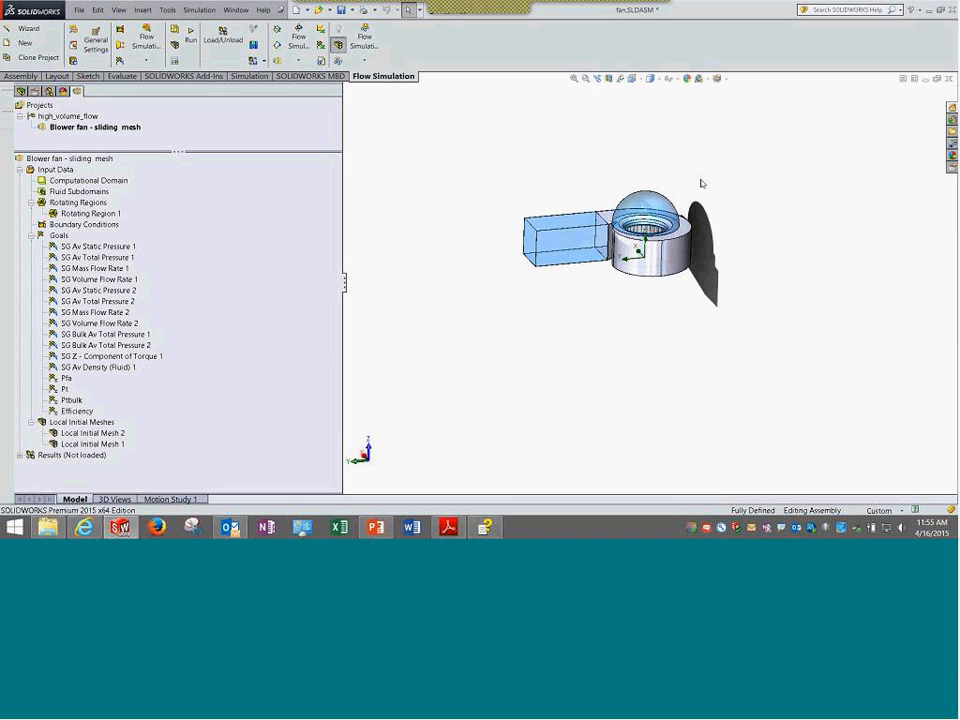
{"action": "left_click", "coordinate": [574, 78]}
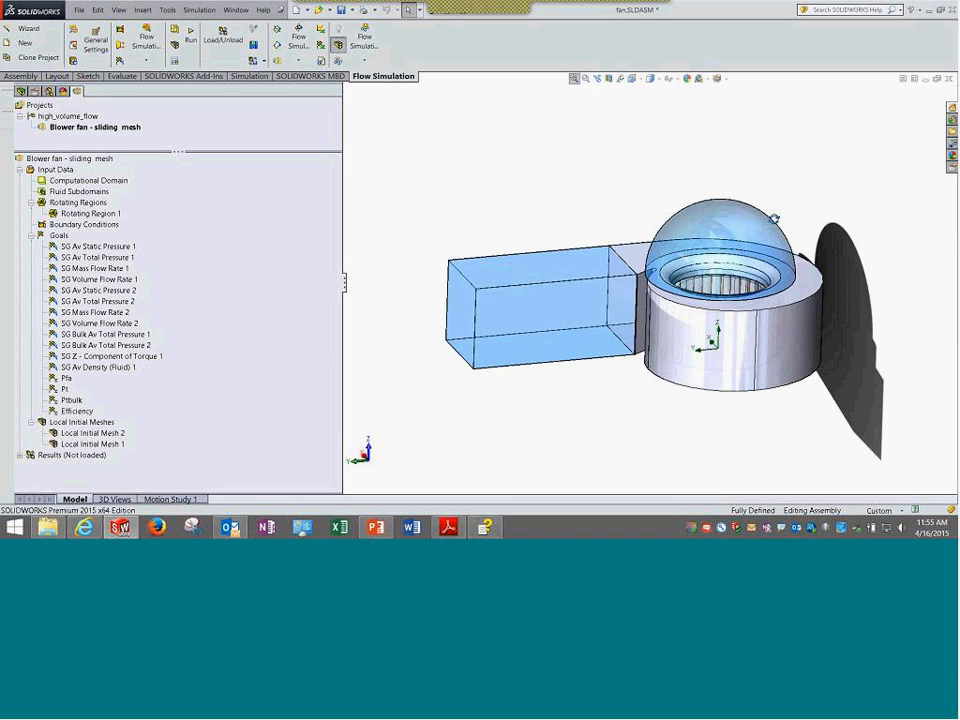
{"action": "mouse_move", "coordinate": [790, 332]}
{"action": "middle_mouse_down"}
{"action": "mouse_move", "coordinate": [816, 328]}
{"action": "mouse_move", "coordinate": [770, 297]}
{"action": "mouse_move", "coordinate": [793, 343]}
{"action": "middle_mouse_up"}
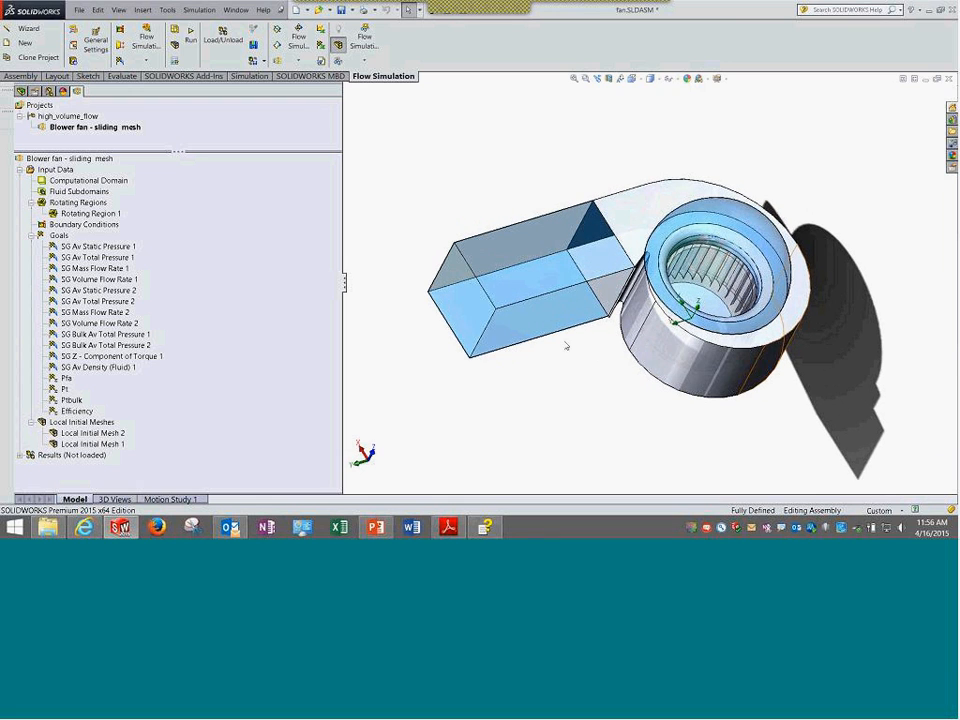
{"action": "scroll", "coordinate": [566, 346], "scroll_direction": "down", "scroll_amount": 1}
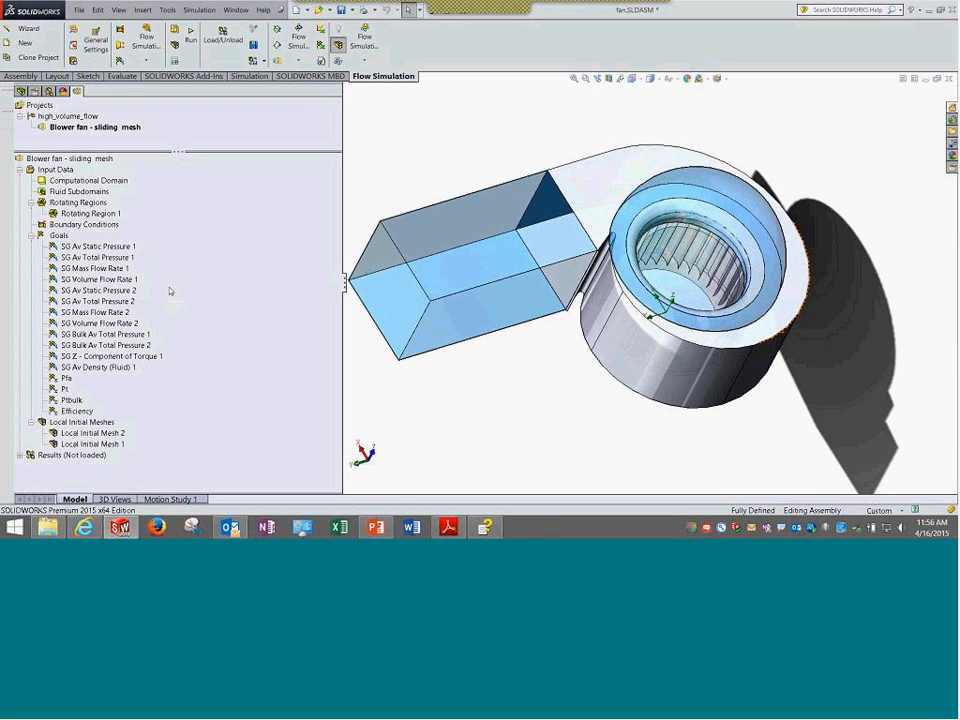
{"action": "left_click", "coordinate": [60, 170]}
{"action": "right_click", "coordinate": [62, 172]}
{"action": "left_click", "coordinate": [82, 177]}
{"action": "left_click", "coordinate": [292, 243]}
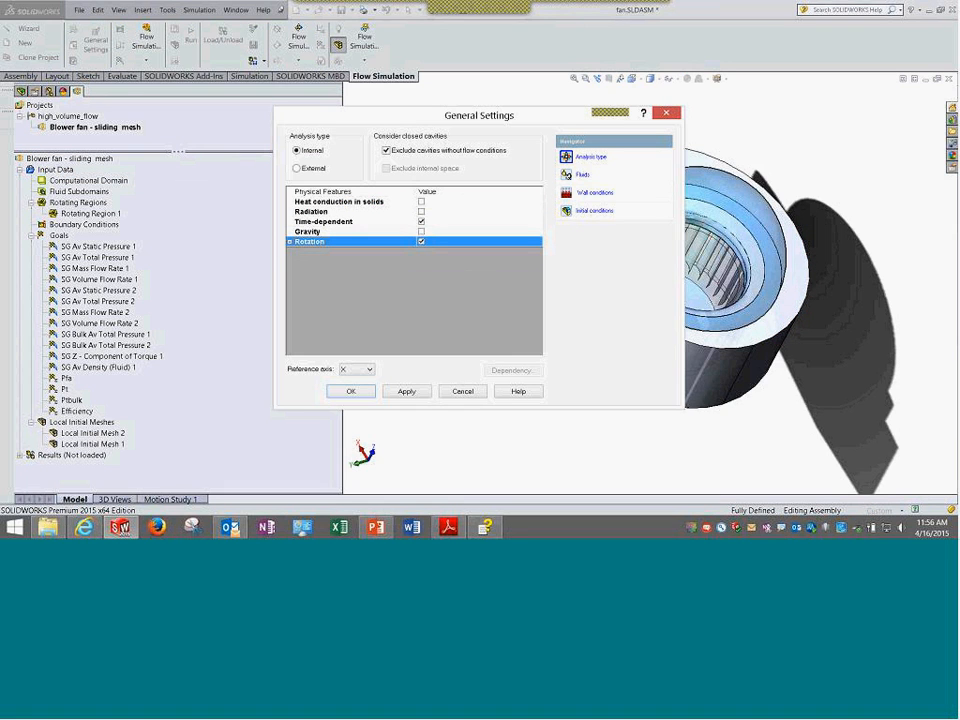
{"action": "left_click", "coordinate": [290, 242]}
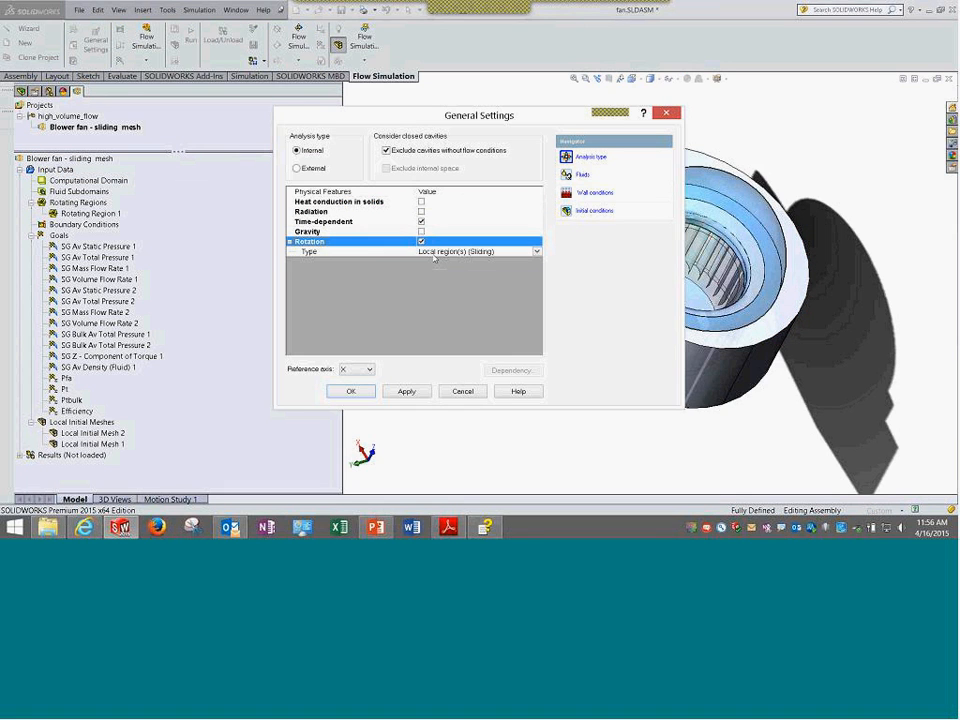
{"action": "left_click", "coordinate": [455, 392]}
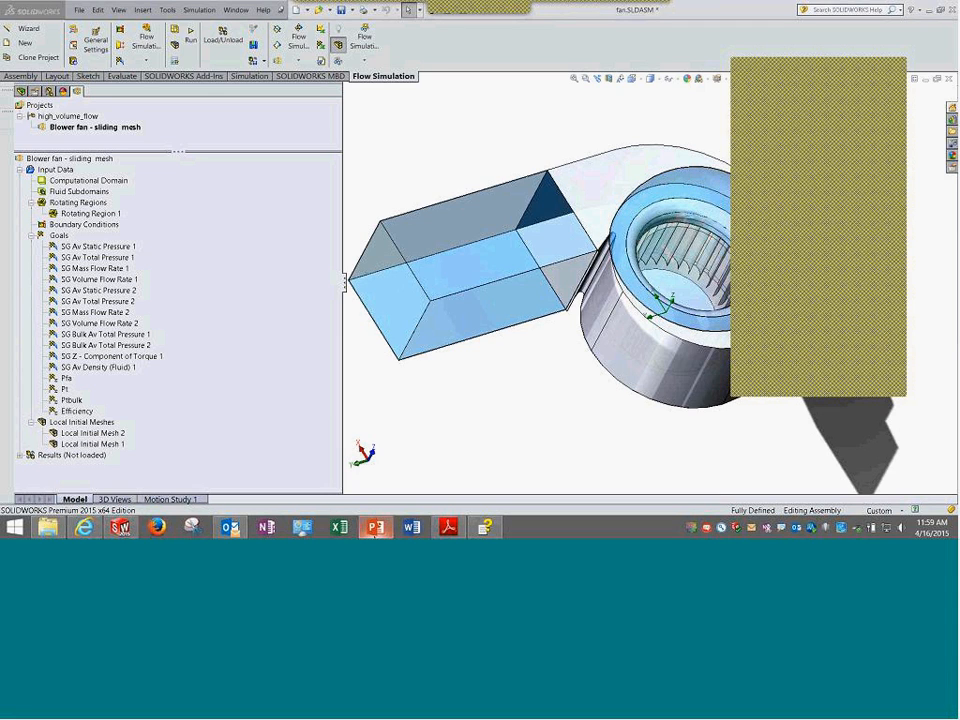
Switch to PowerPoint by opening the pinned presentation 15_04_Sim_product_presentation_rev1, and select slide 7, SOLIDWORKS Simulation Solution.
{"action": "right_click", "coordinate": [376, 533]}
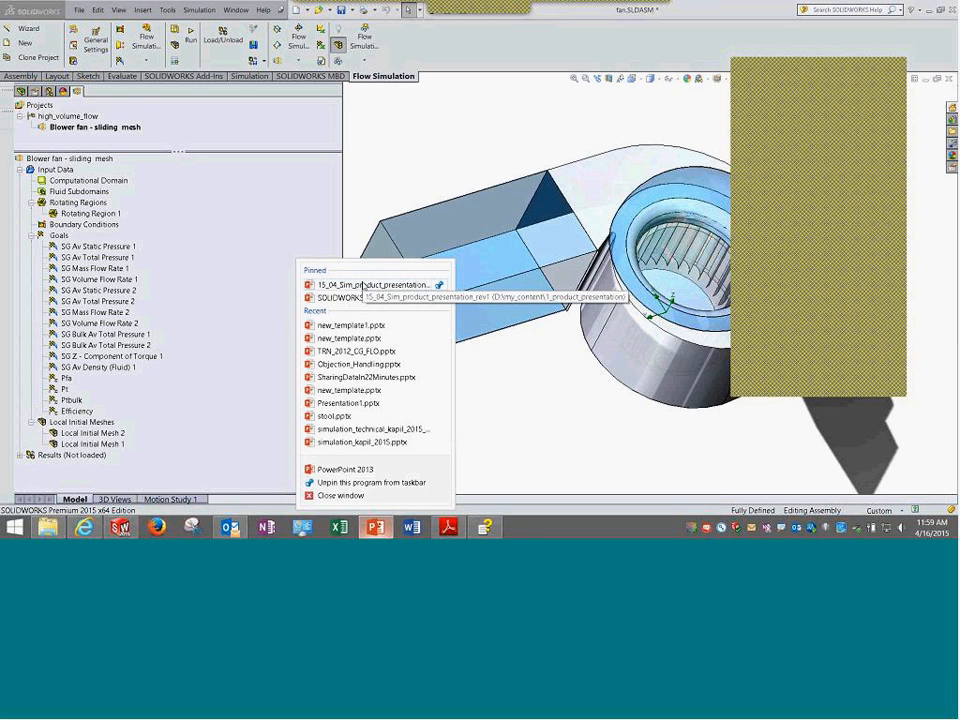
{"action": "left_click", "coordinate": [362, 285]}
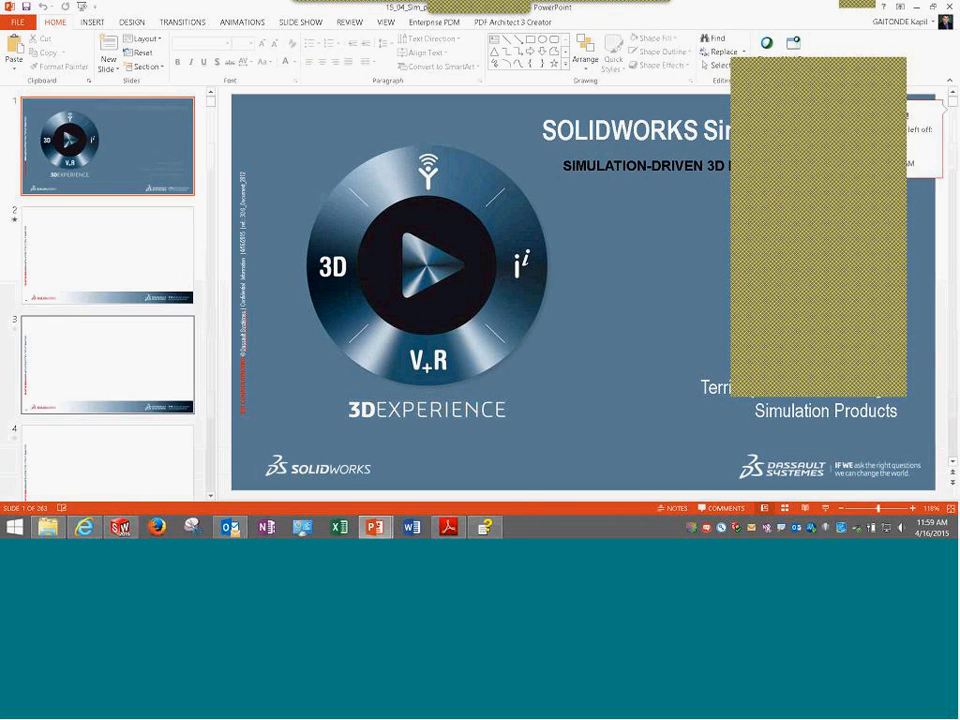
{"action": "left_click", "coordinate": [143, 381]}
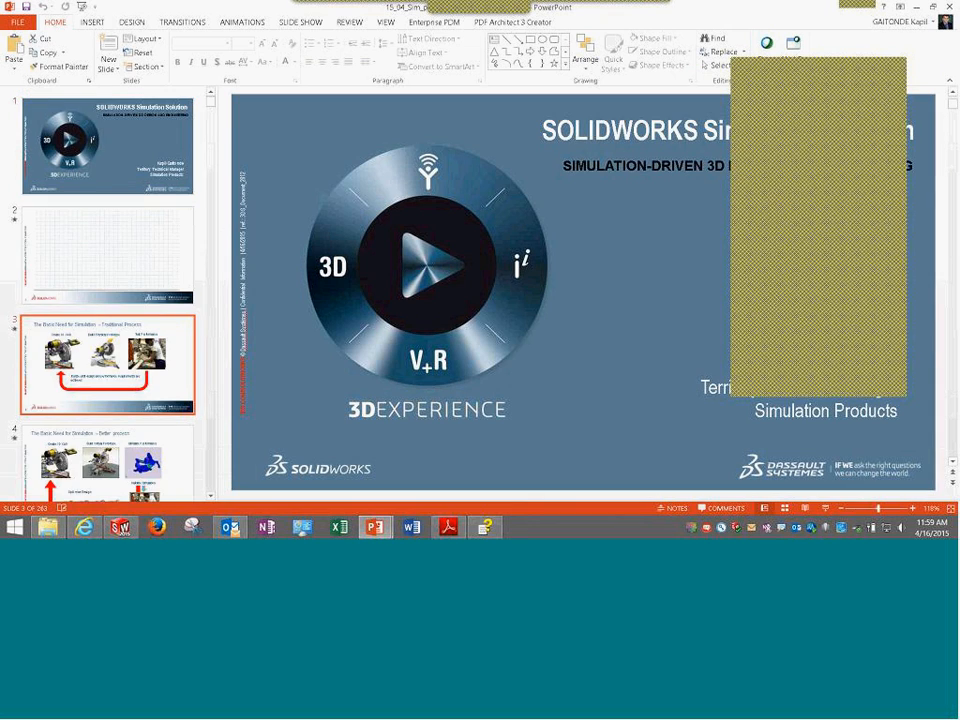
{"action": "scroll", "coordinate": [143, 381], "scroll_direction": "down", "scroll_amount": 4}
{"action": "left_click", "coordinate": [137, 352]}
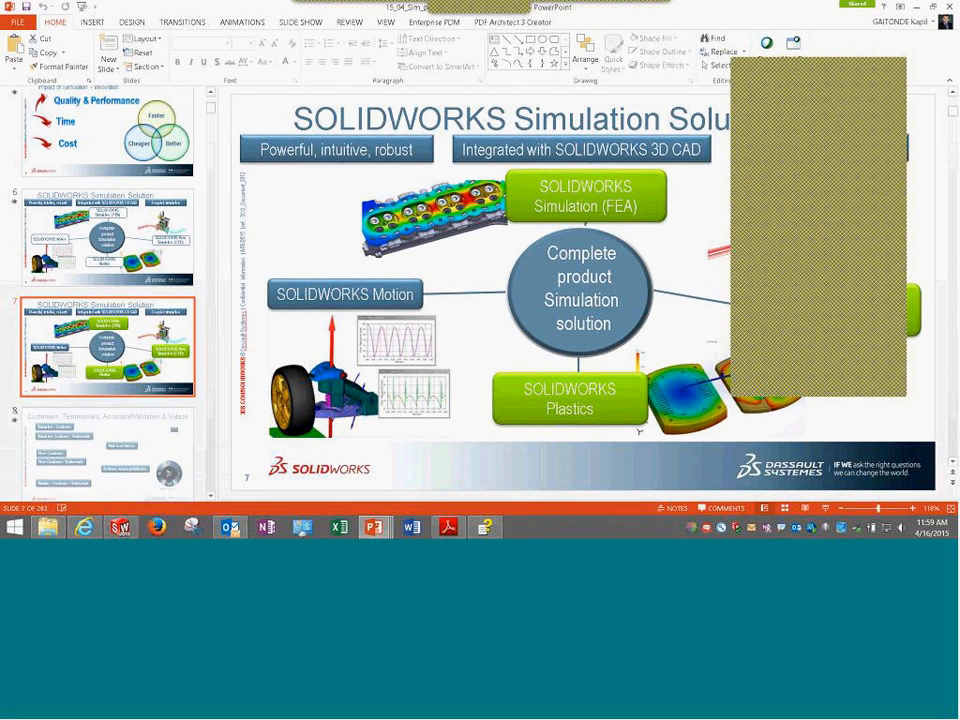
Start the slide show from the current slide and go through the Flow Simulation capabilities to the Rotating Components slide.
{"action": "key", "text": "shift+F5"}
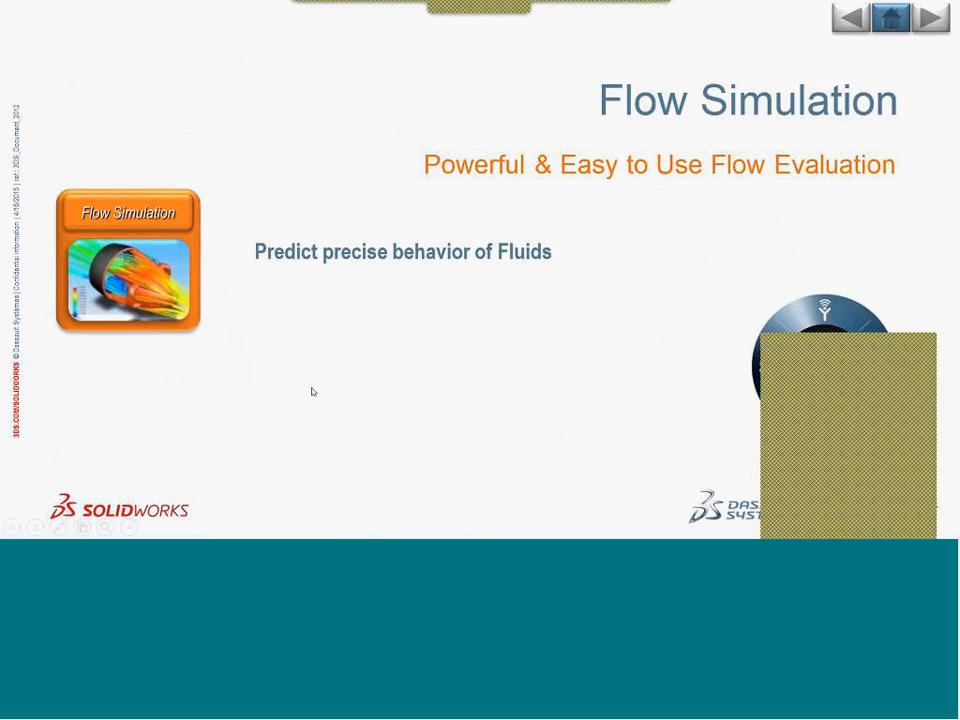
{"action": "left_click", "coordinate": [313, 392]}
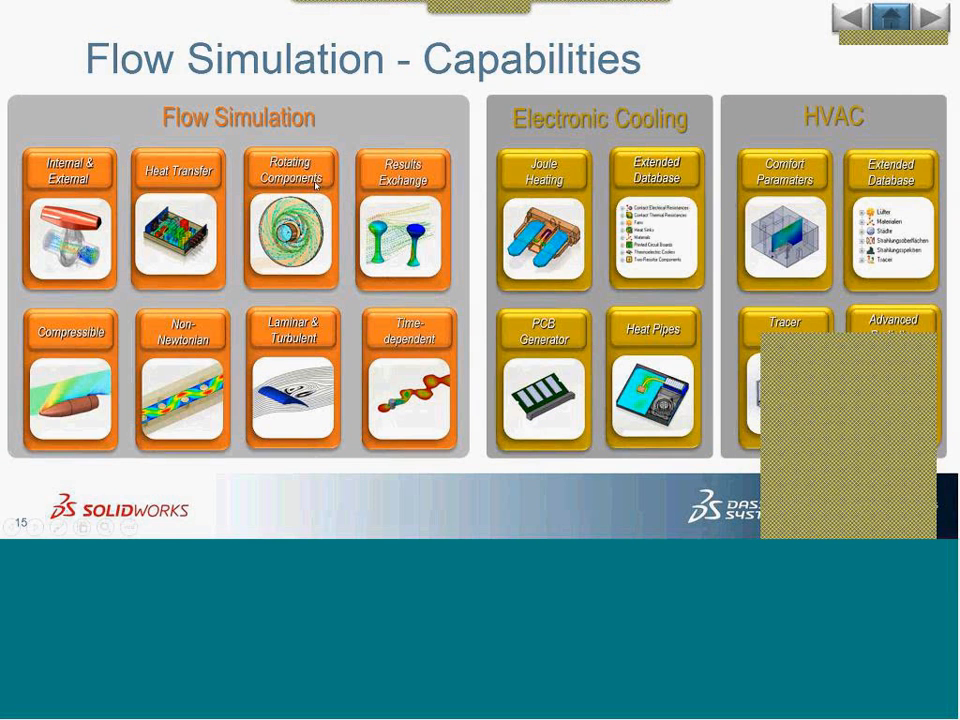
{"action": "left_click", "coordinate": [316, 182]}
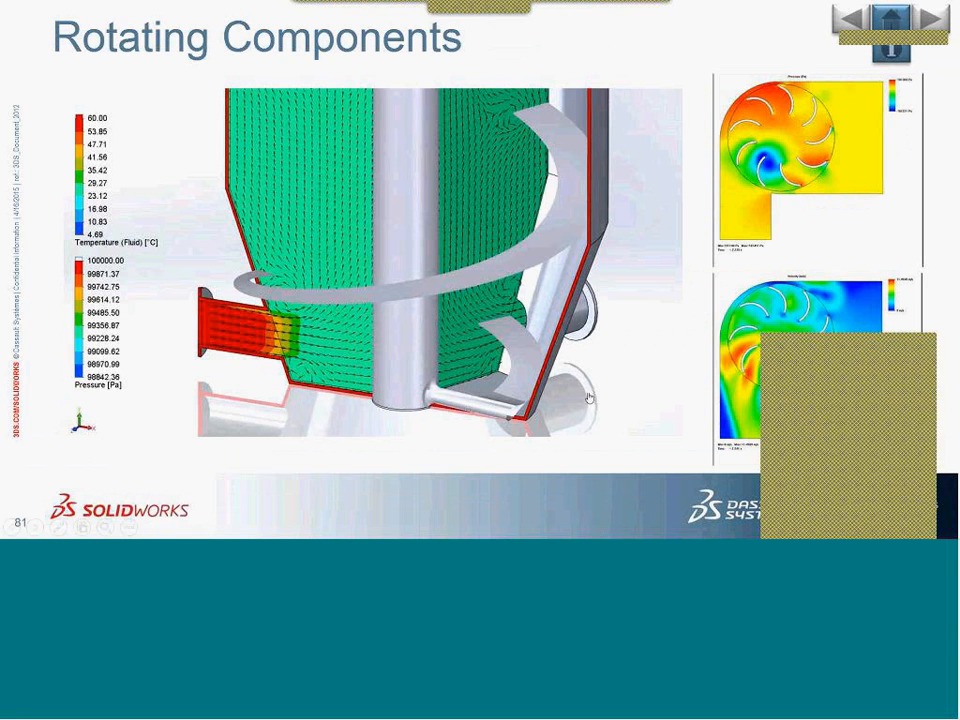